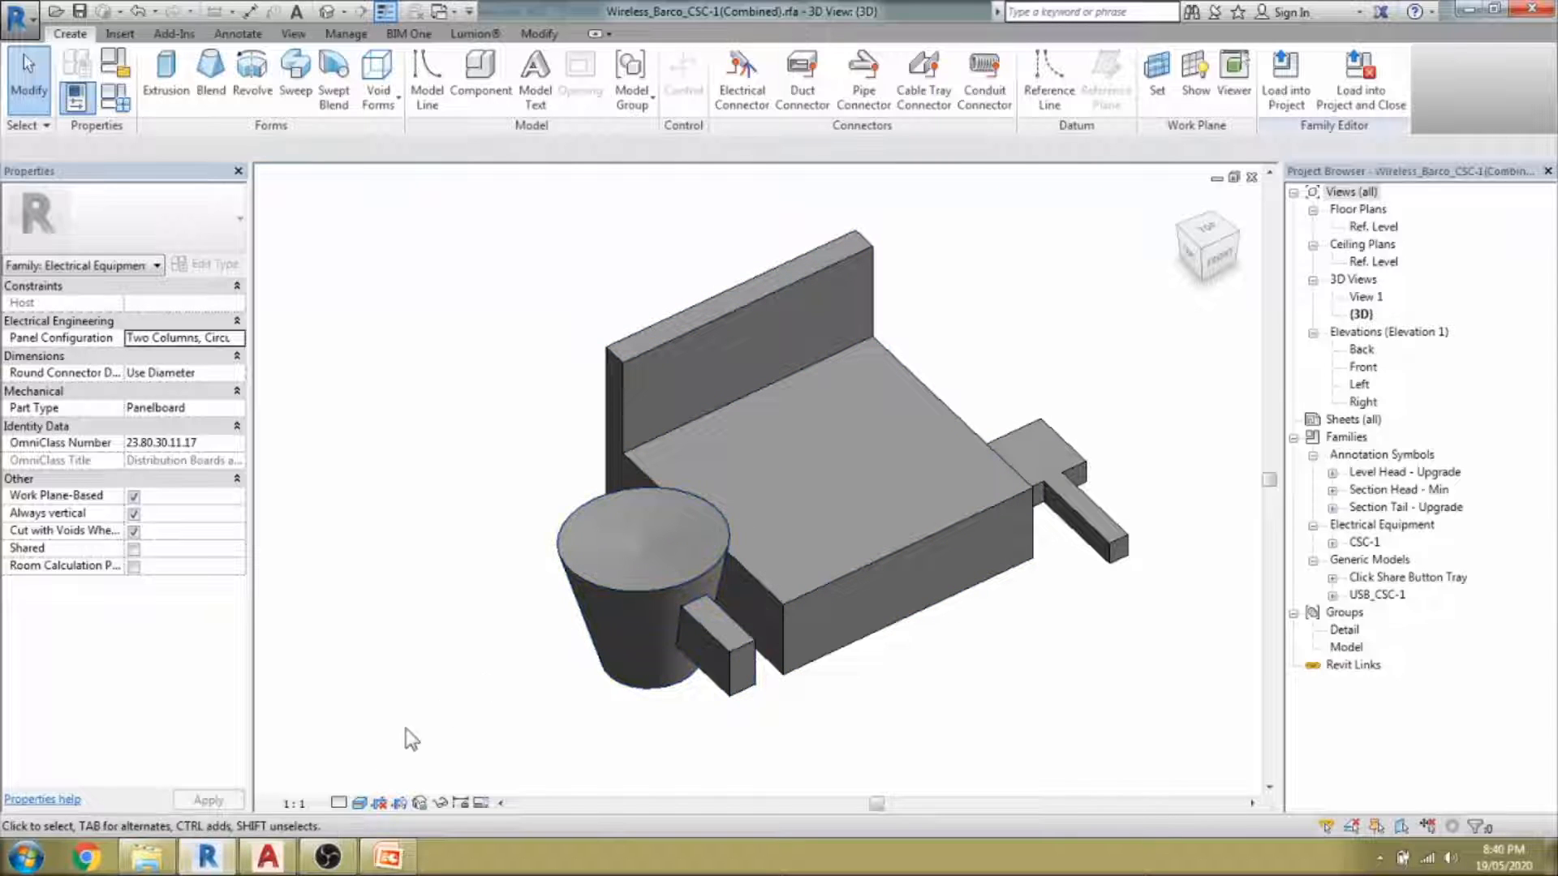
Switch the detail level to Medium, then Fine, to reveal the grille, antennas and dongle.
click(341, 803)
click(360, 766)
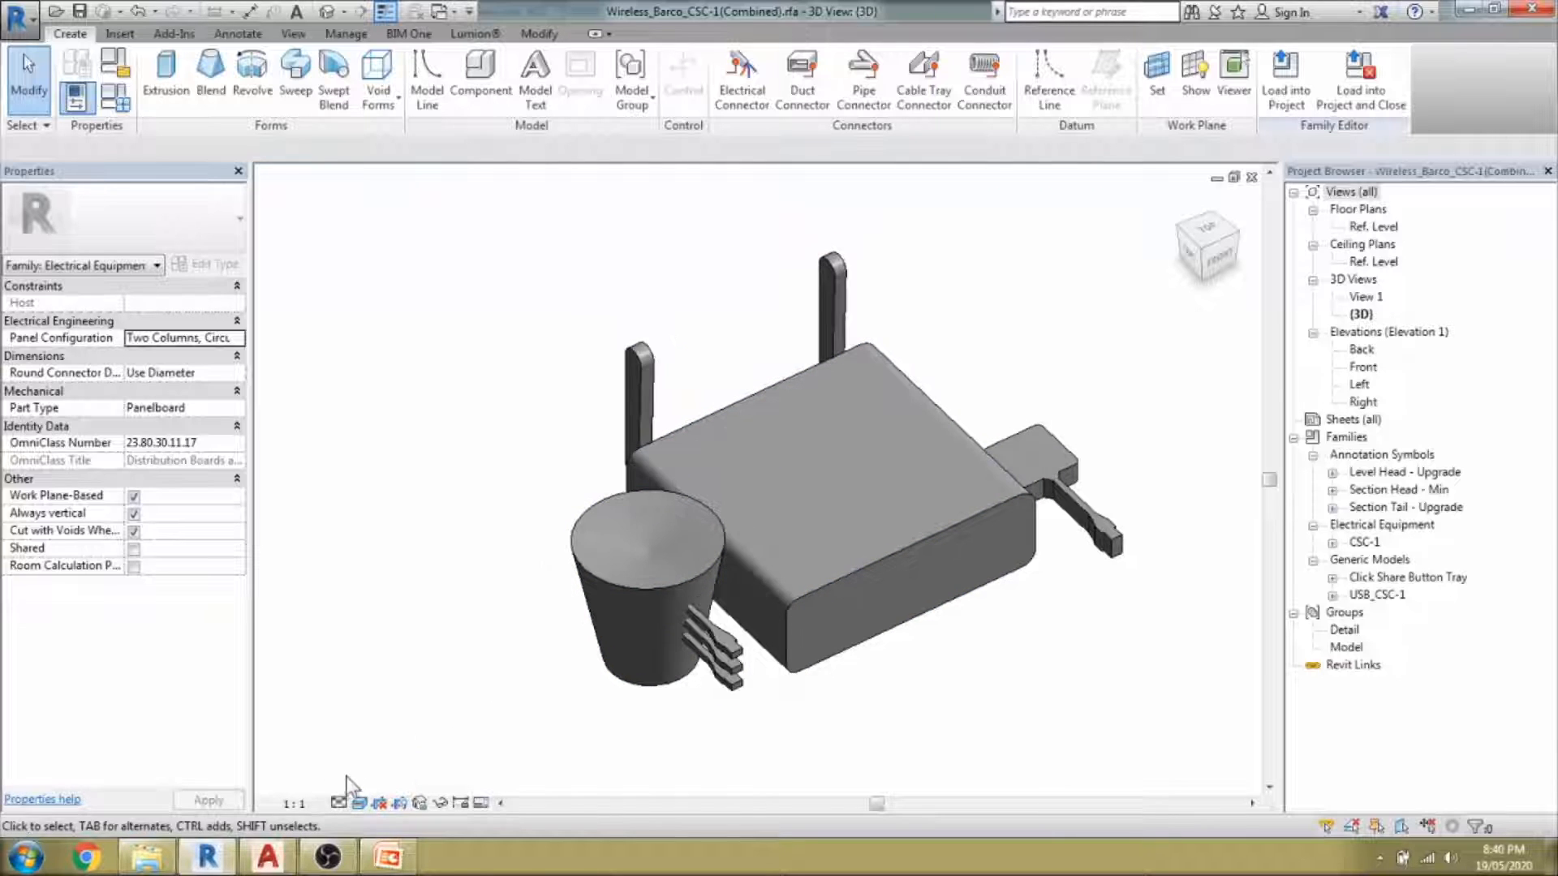
click(339, 803)
click(360, 785)
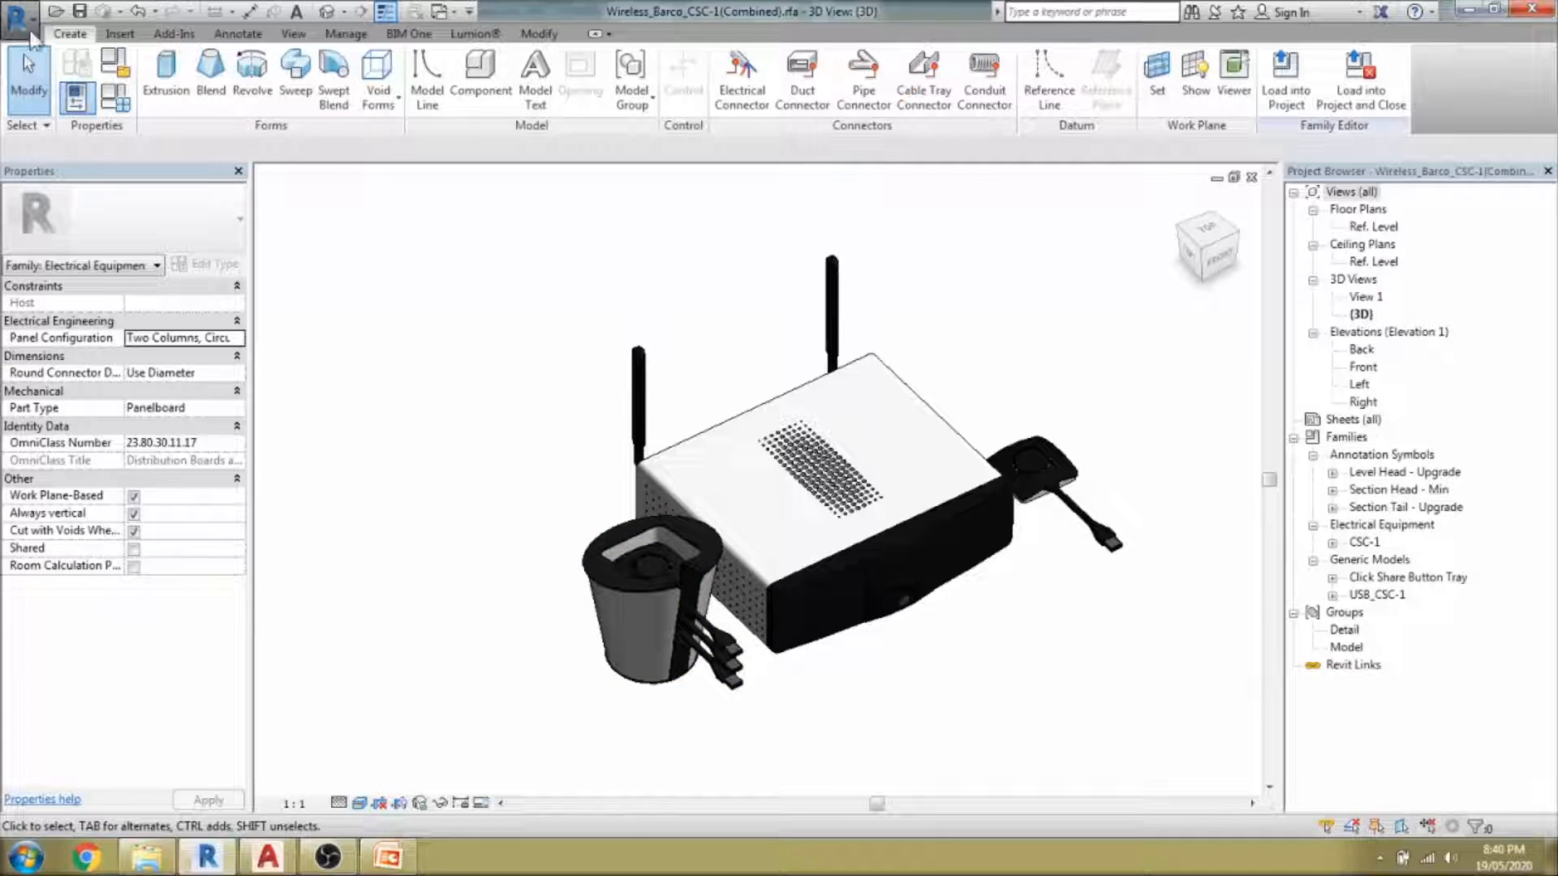
click(26, 24)
Create a new family from the Metric Generic Model.rft template.
mouse_move(75, 89)
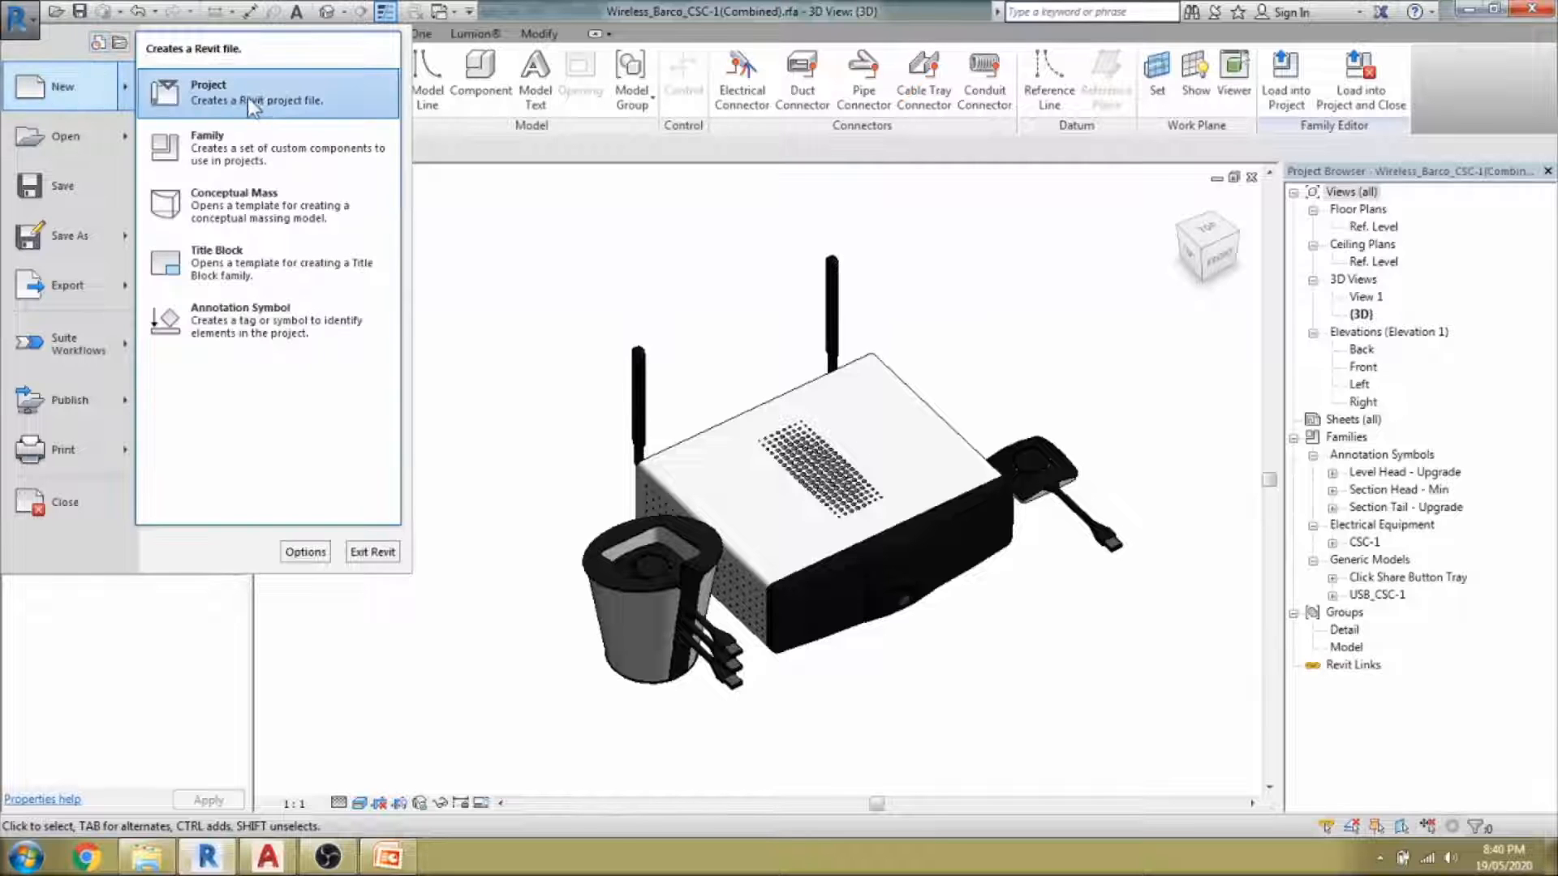
click(256, 142)
click(625, 455)
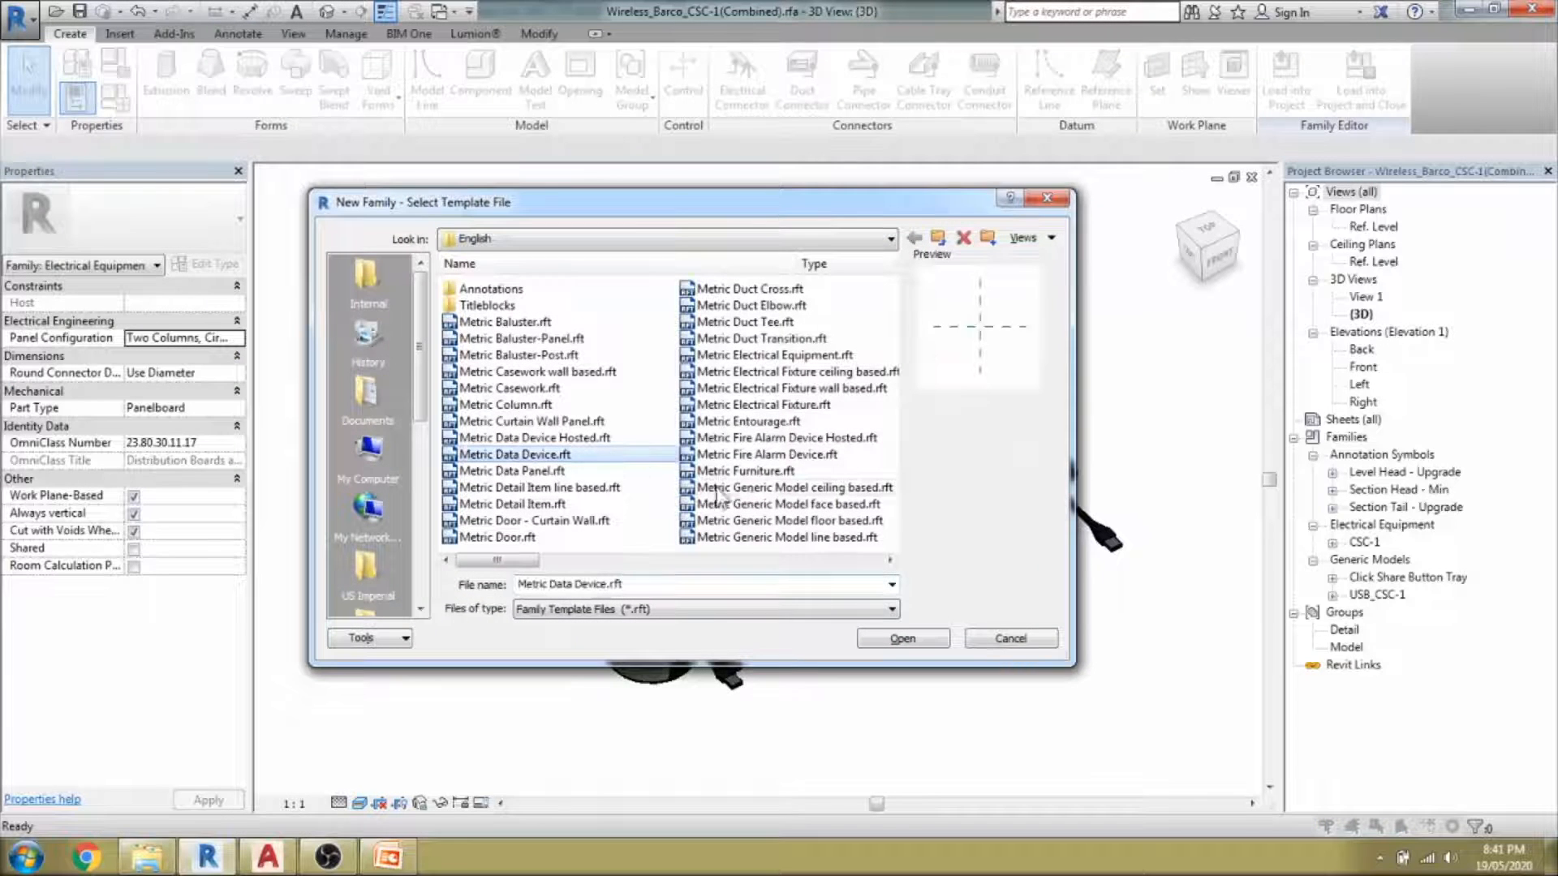
click(726, 490)
click(771, 339)
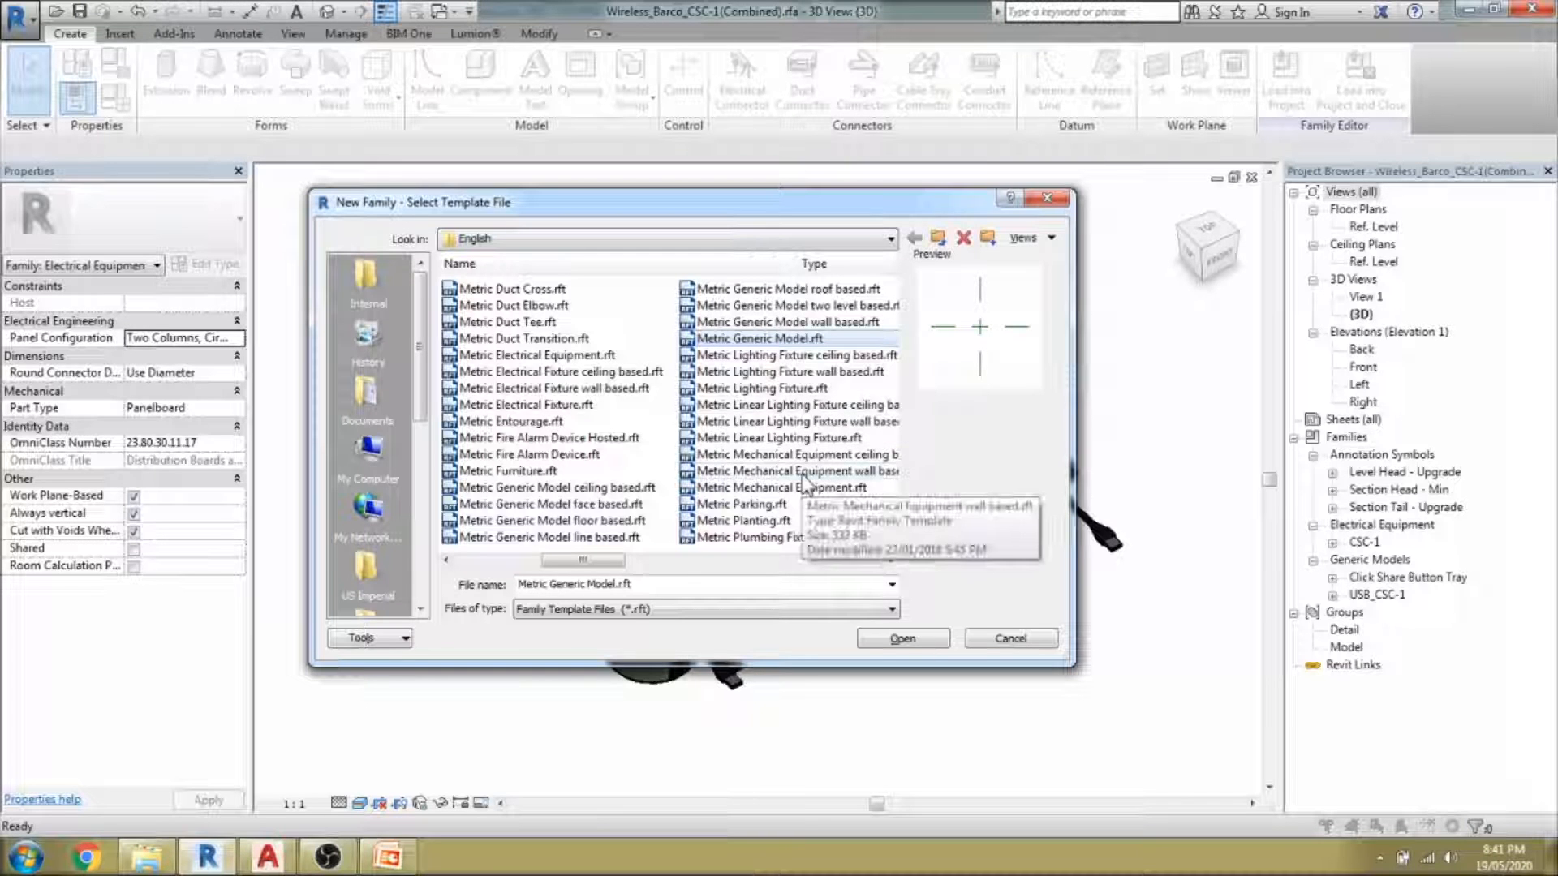
click(901, 640)
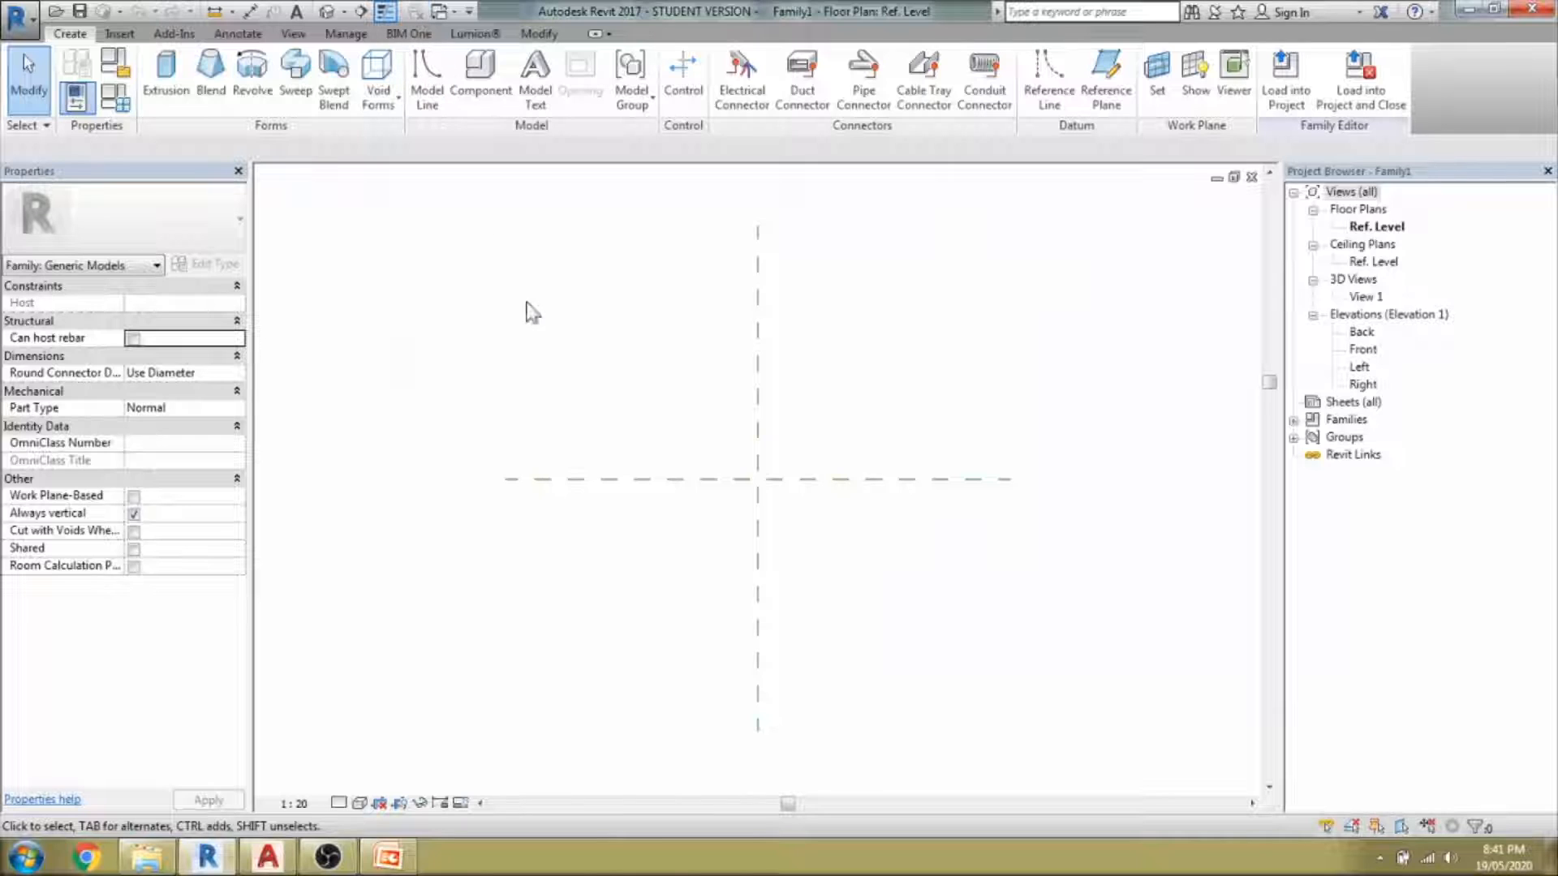
Start Save As and navigate to the 18_19-05-2020 target folder using its pasted path.
key(ctrl+s)
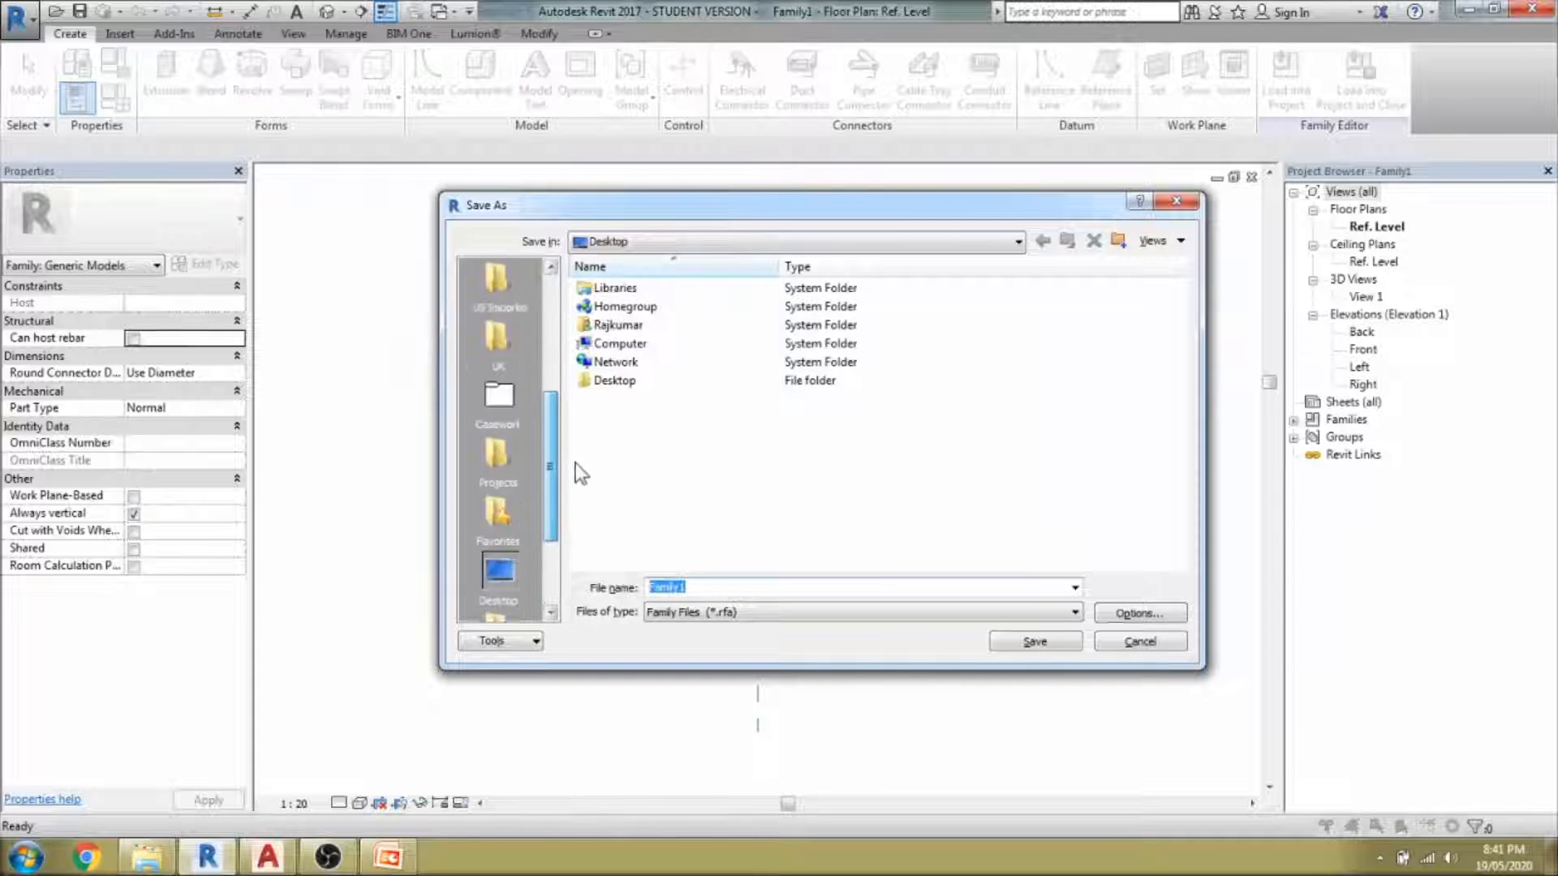
scroll(577, 454, up, 5)
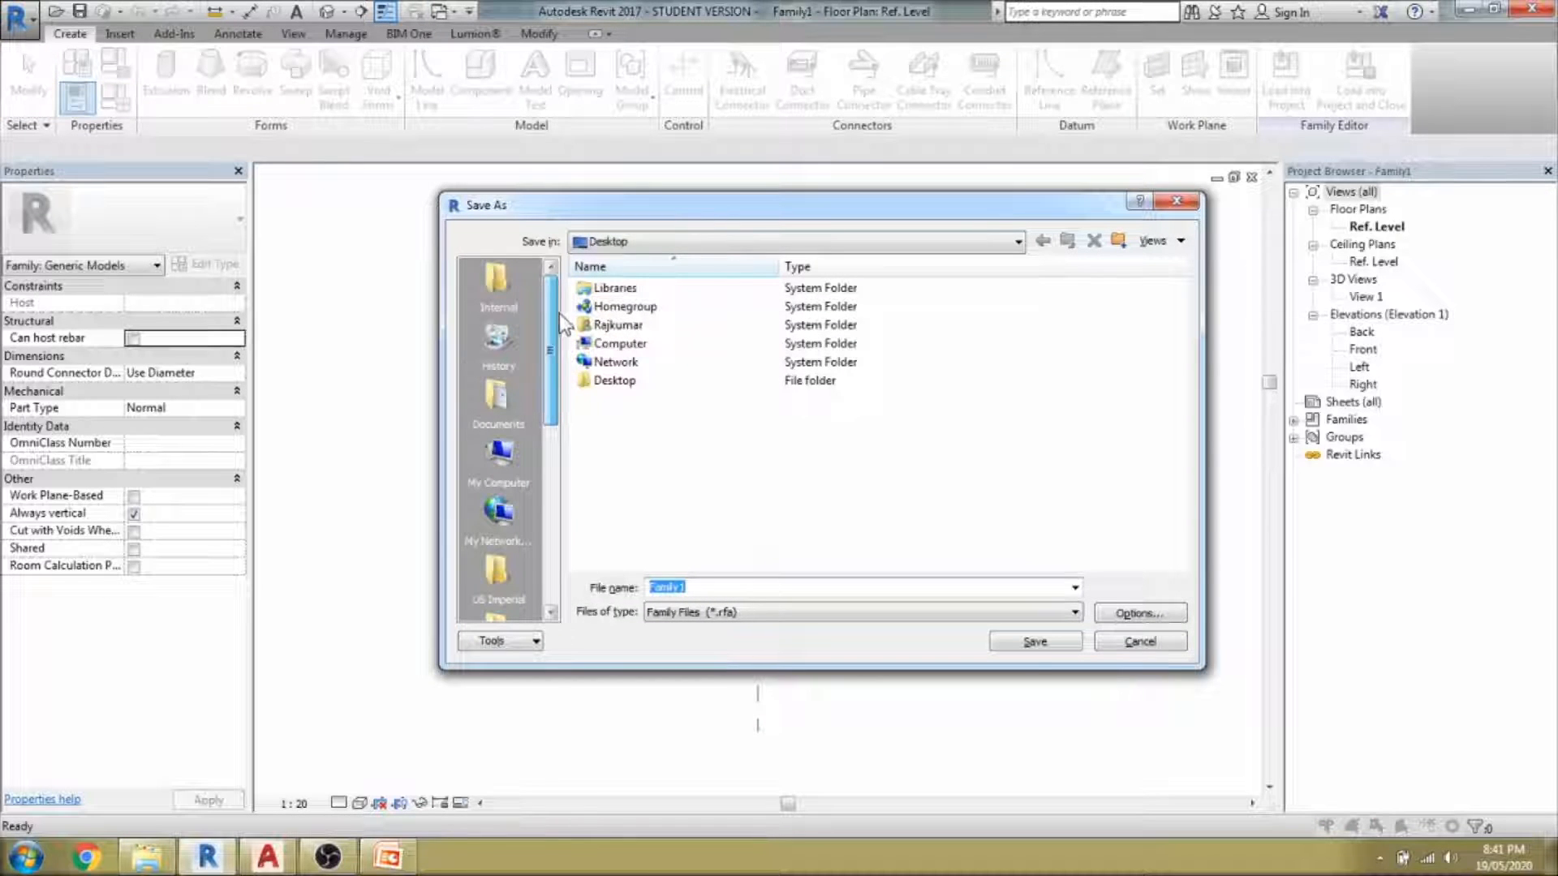
scroll(560, 356, down, 2)
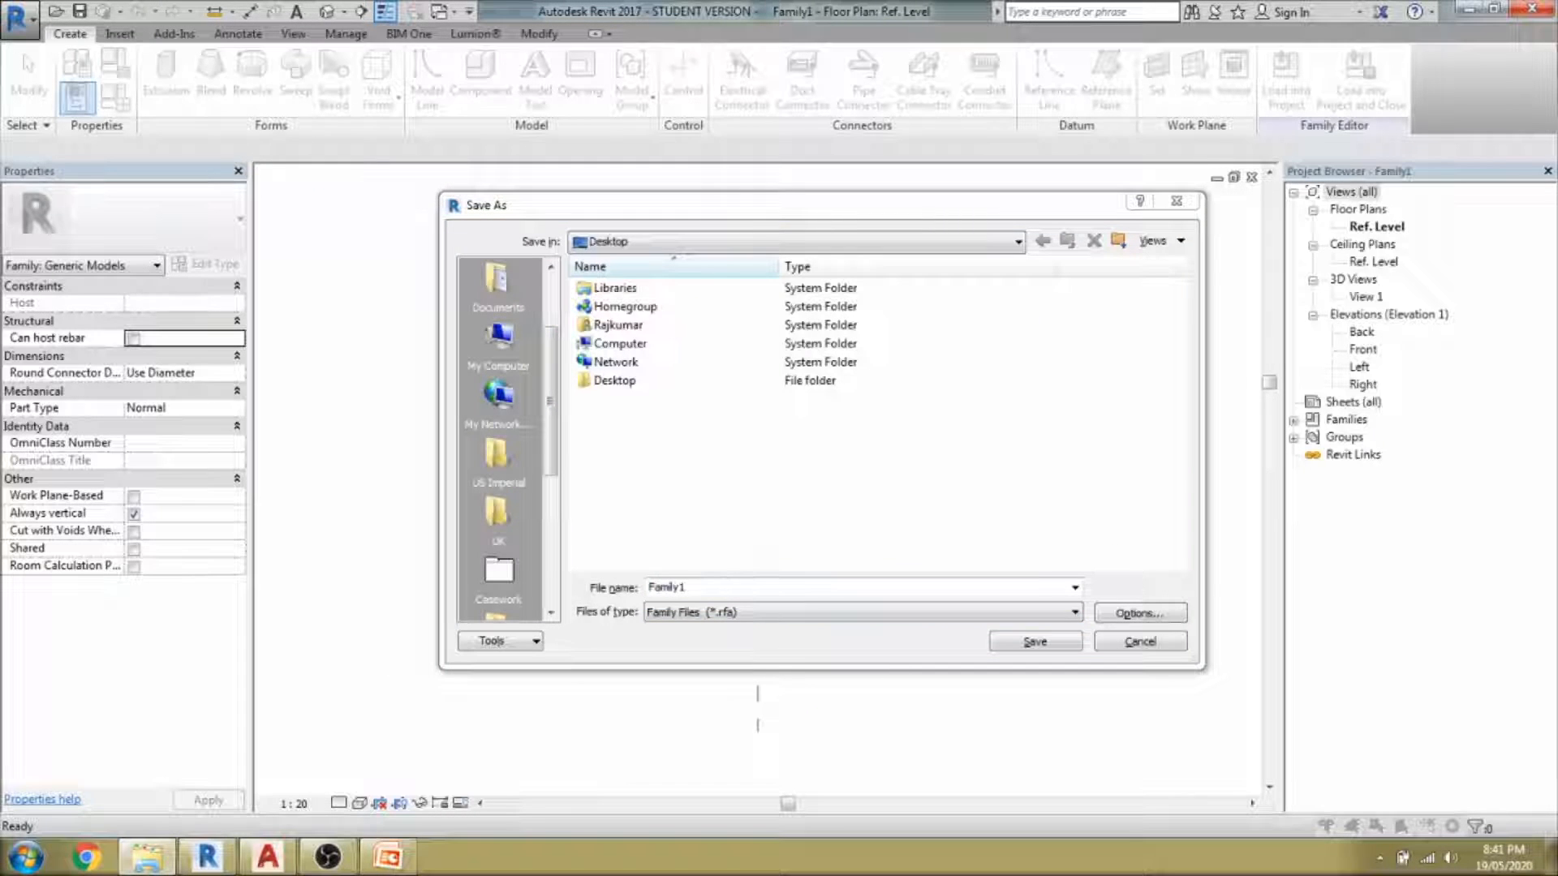
click(769, 589)
text(F:\YouTube\Content\Work\Advanced Parametric Family Creation\18_19-05-2020_How to Convert 3D DWG to Revit Family)
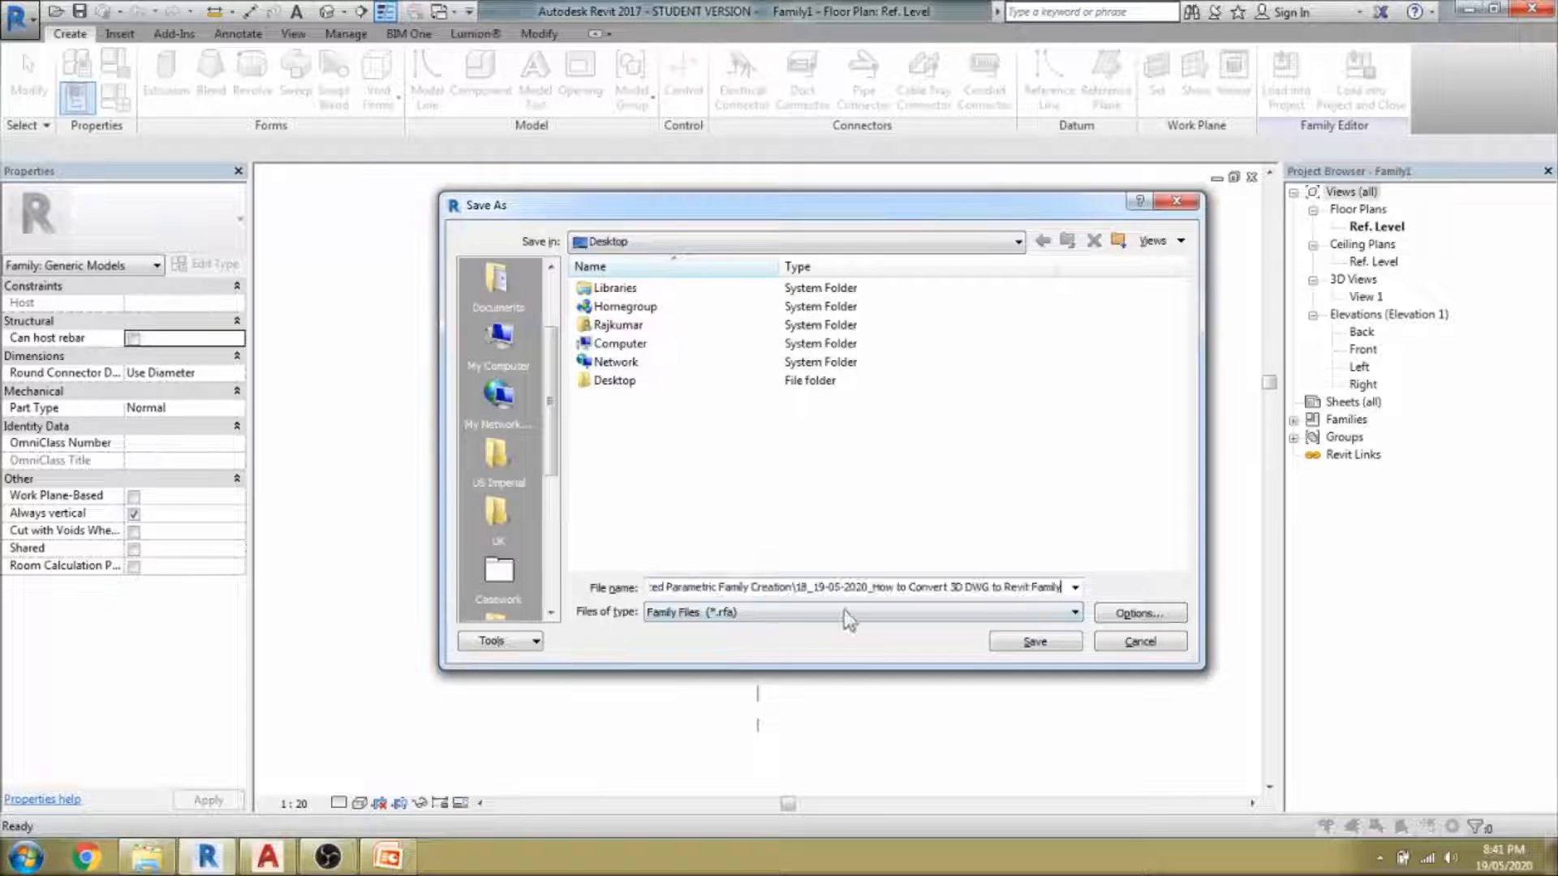
click(1120, 612)
click(840, 571)
click(1012, 641)
click(808, 588)
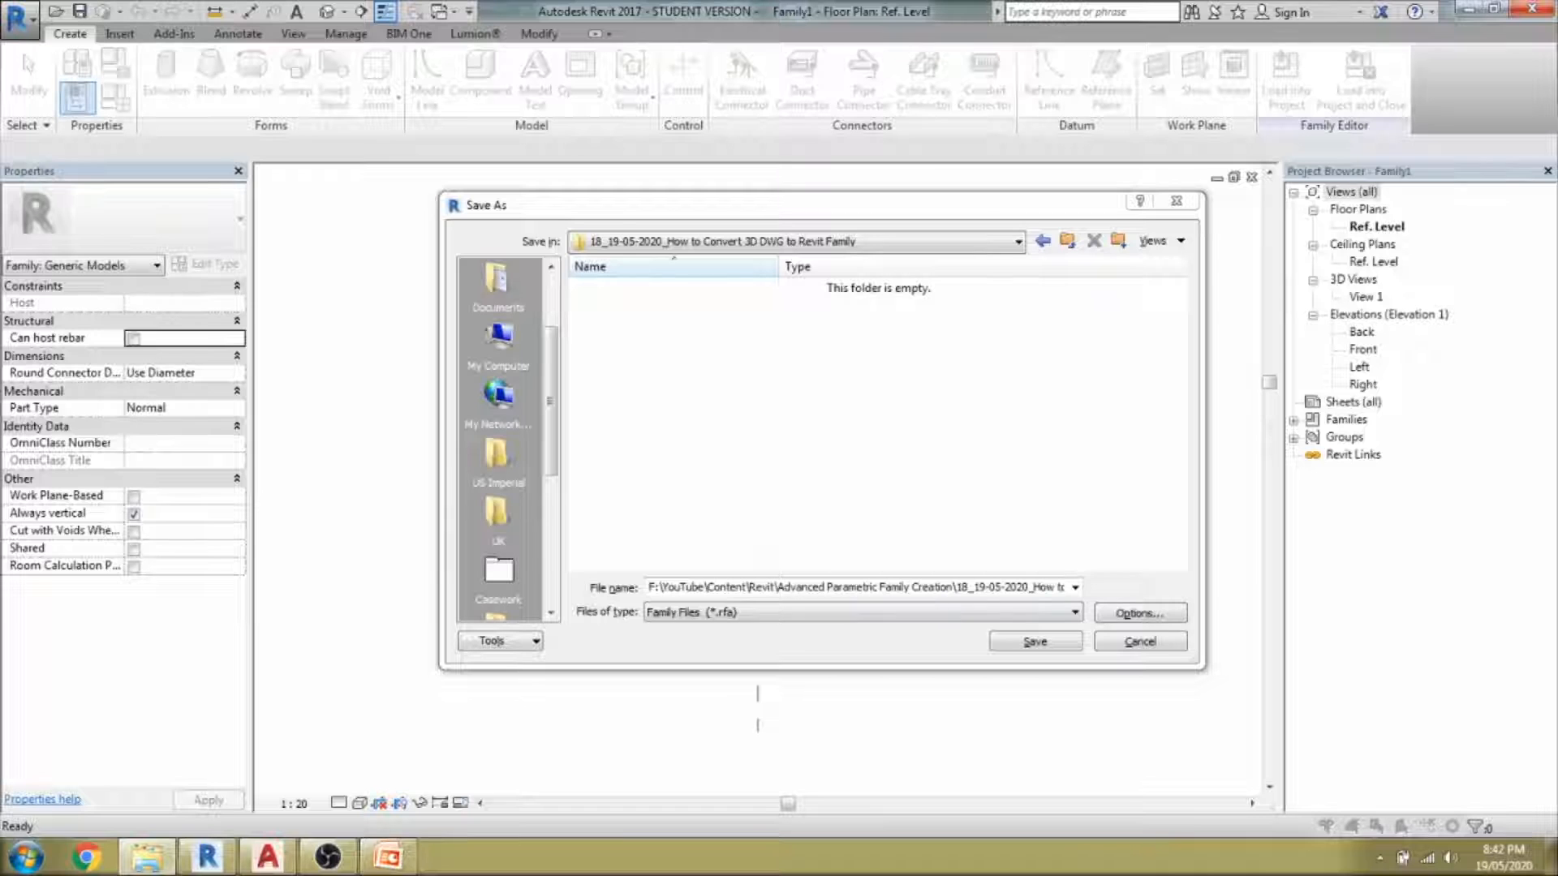
Enter Mersive-gen3-solstice-pod as the family's file name.
click(682, 588)
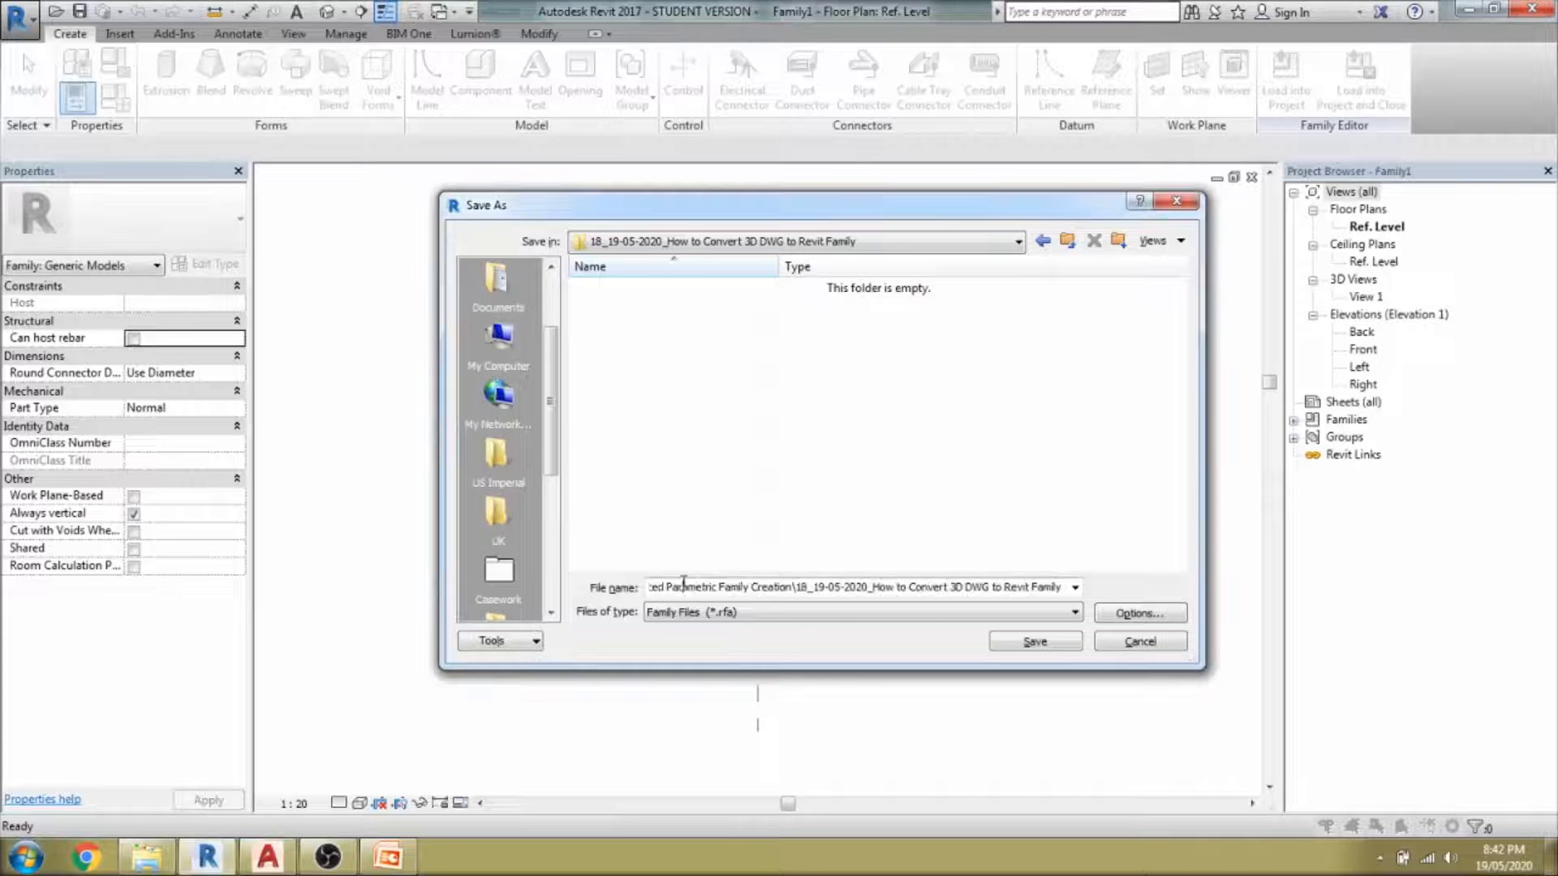
key(ctrl+a)
text(mersive-gen3-solstice-pod)
drag(661, 589, 630, 597)
text(M)
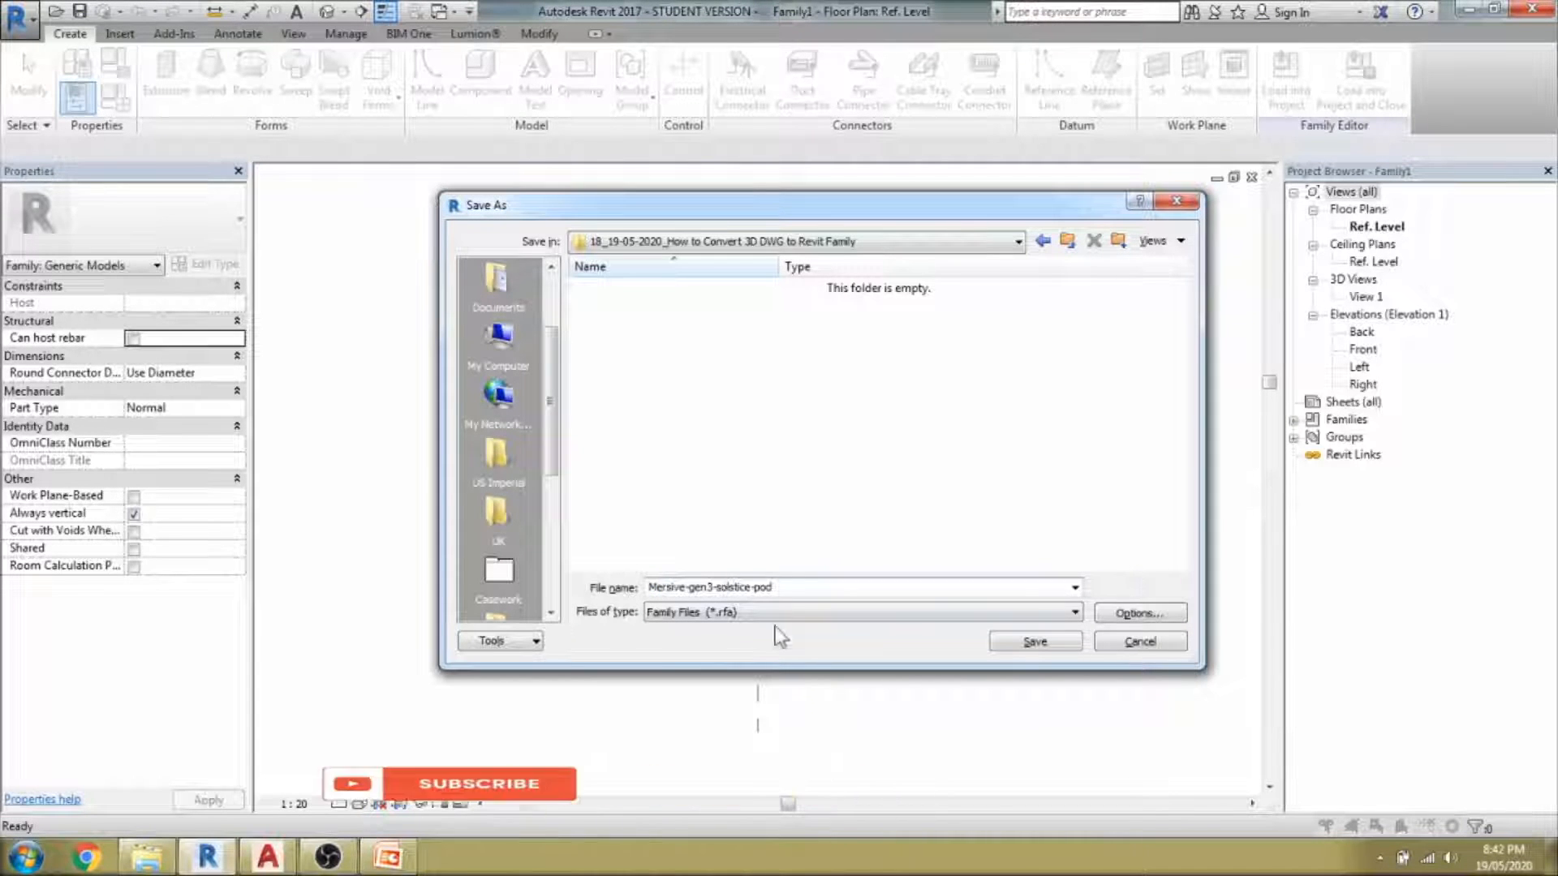
click(1136, 613)
key(Return)
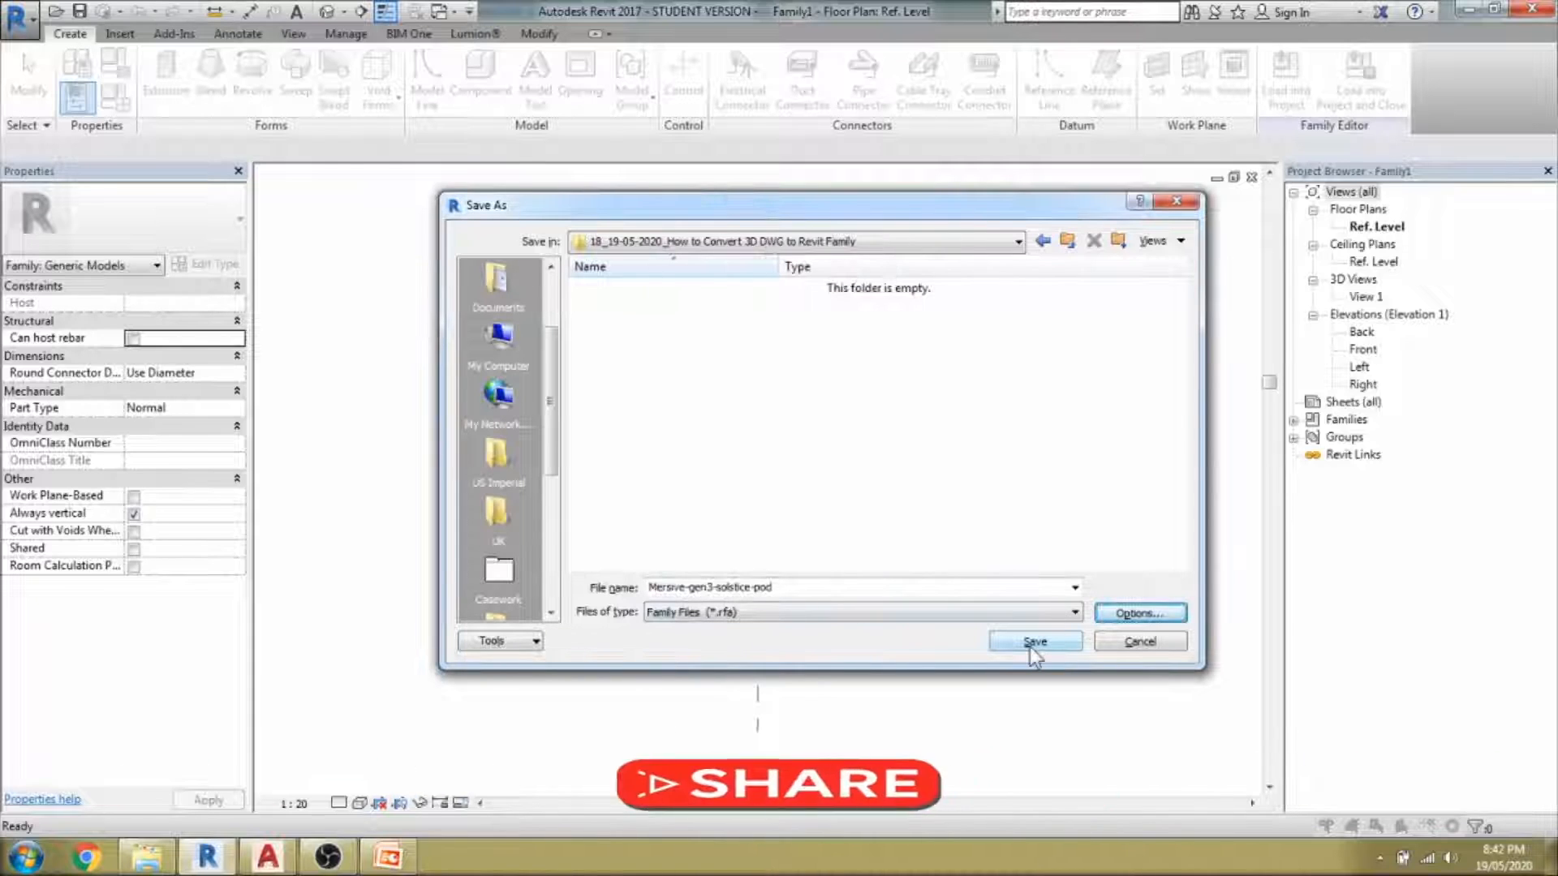
Save the family as Mersive-gen3-solstice-pod.rfa and box-select, then deselect, the reference planes.
click(1024, 642)
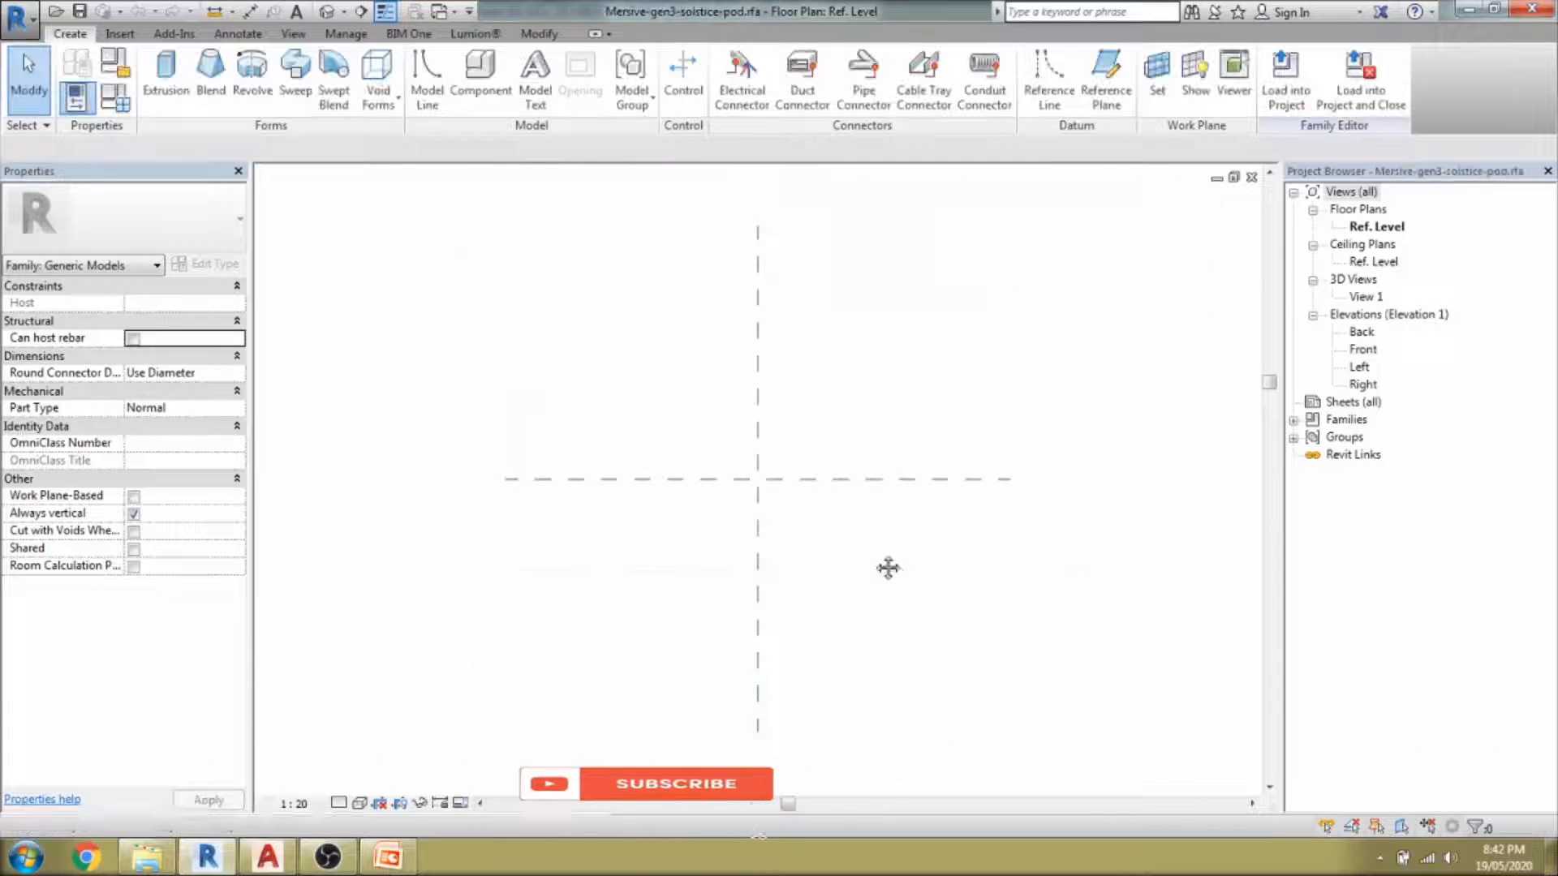
drag(826, 552, 703, 459)
click(870, 552)
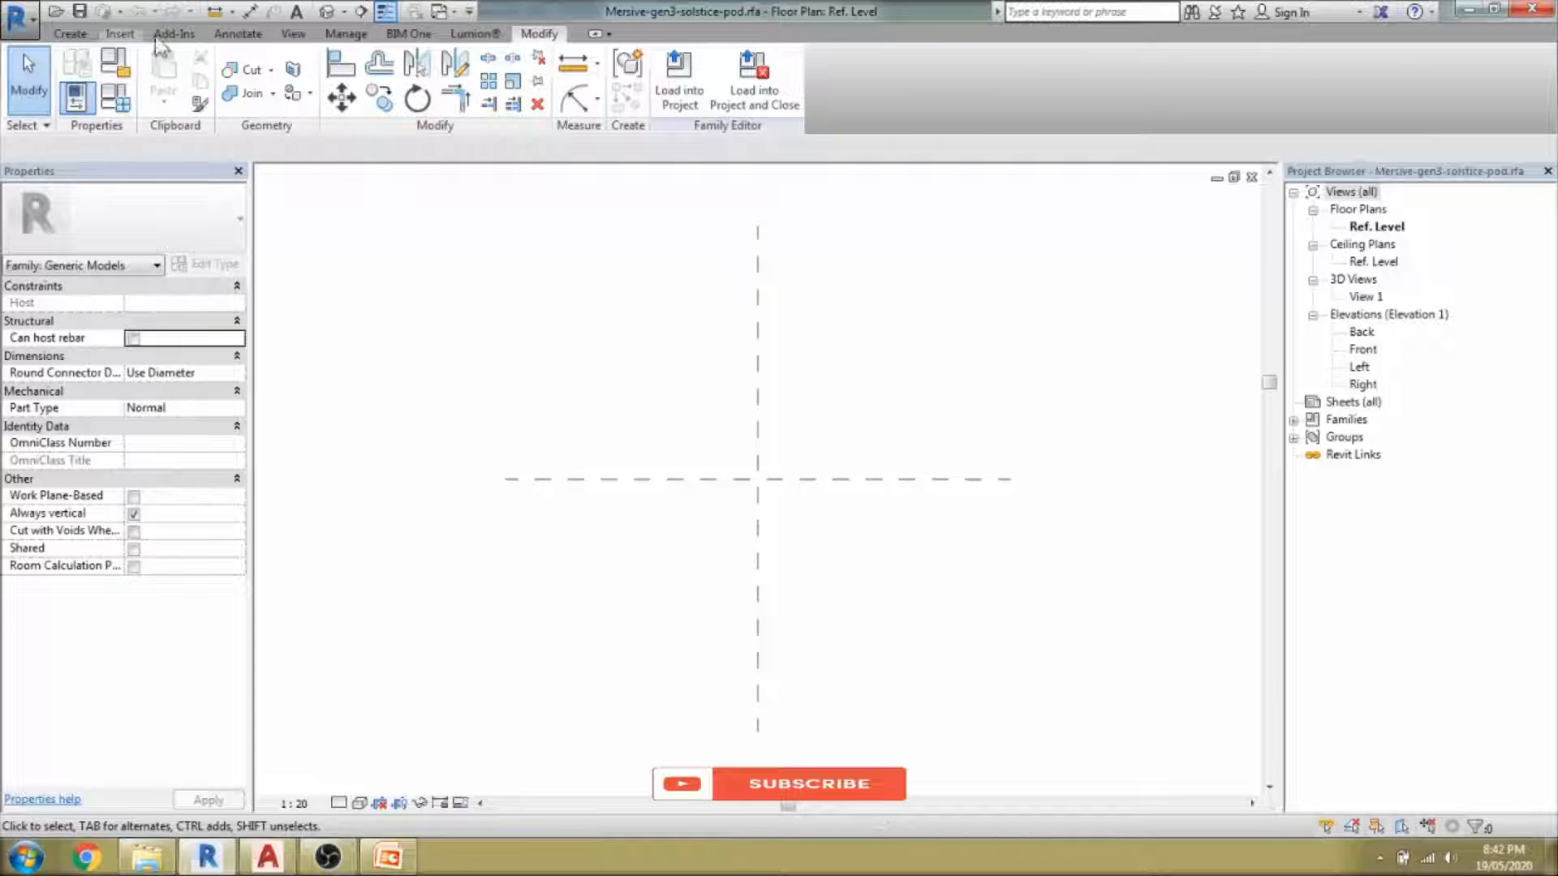
Start an Import CAD from the Insert tab, then switch to AutoCAD to inspect the pod drawing.
click(120, 34)
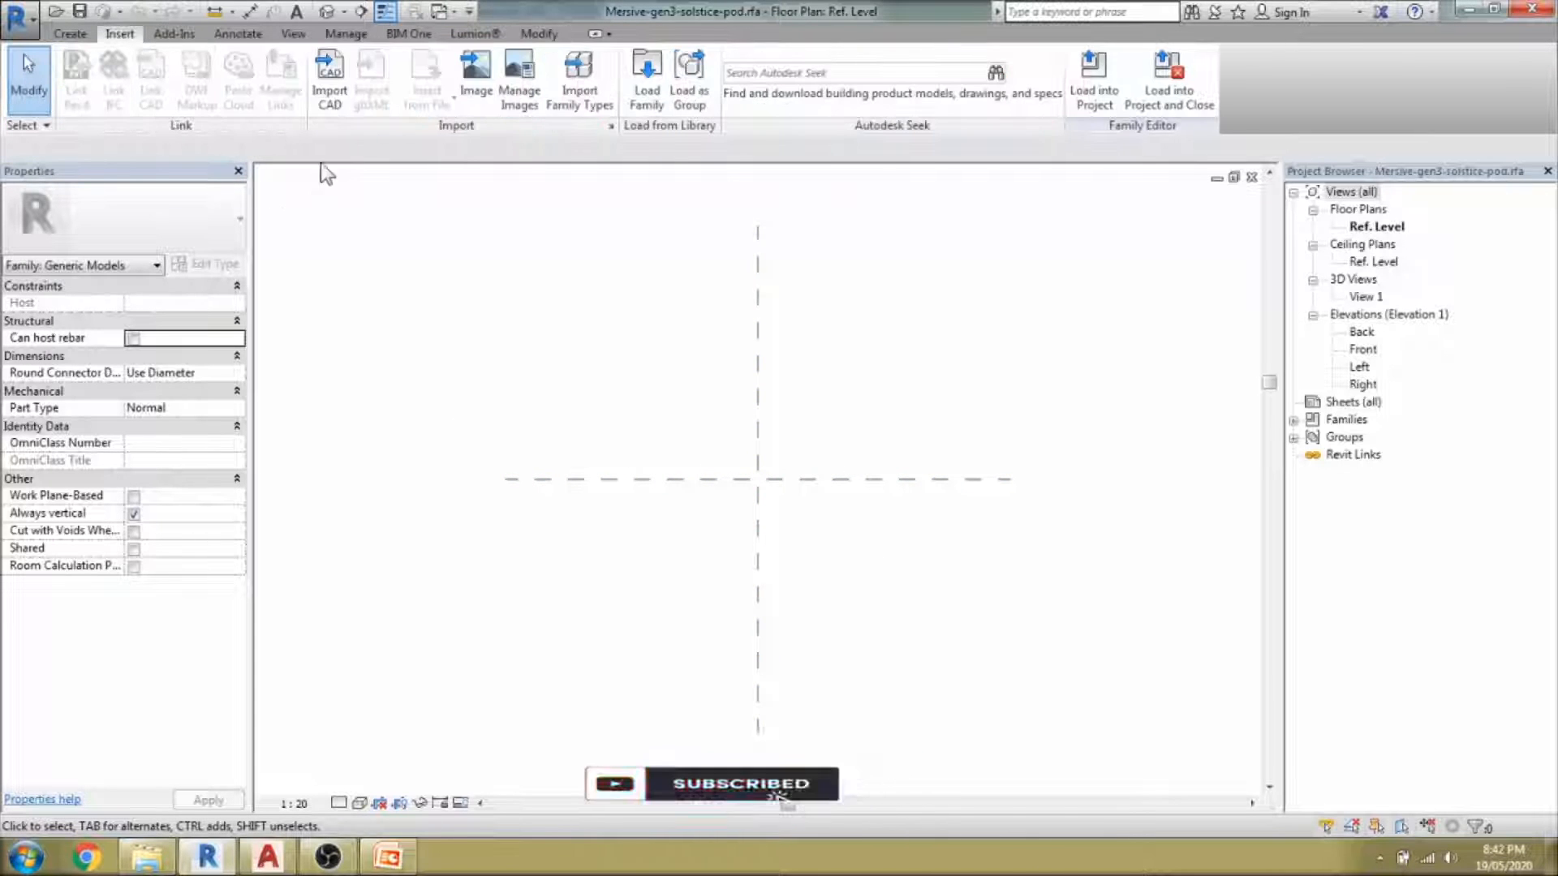
click(329, 96)
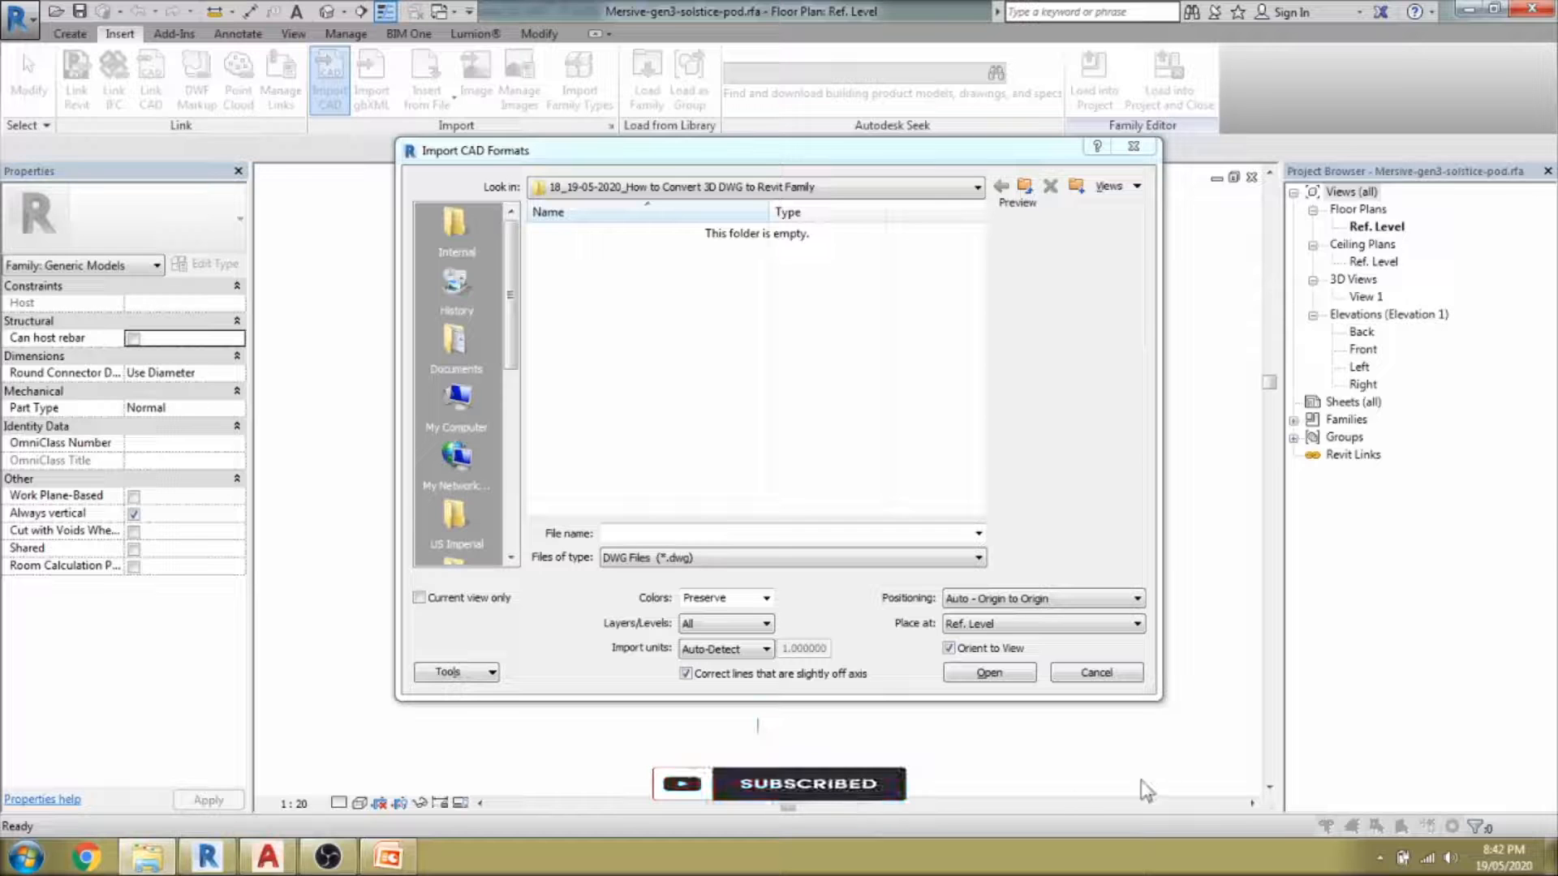
click(268, 857)
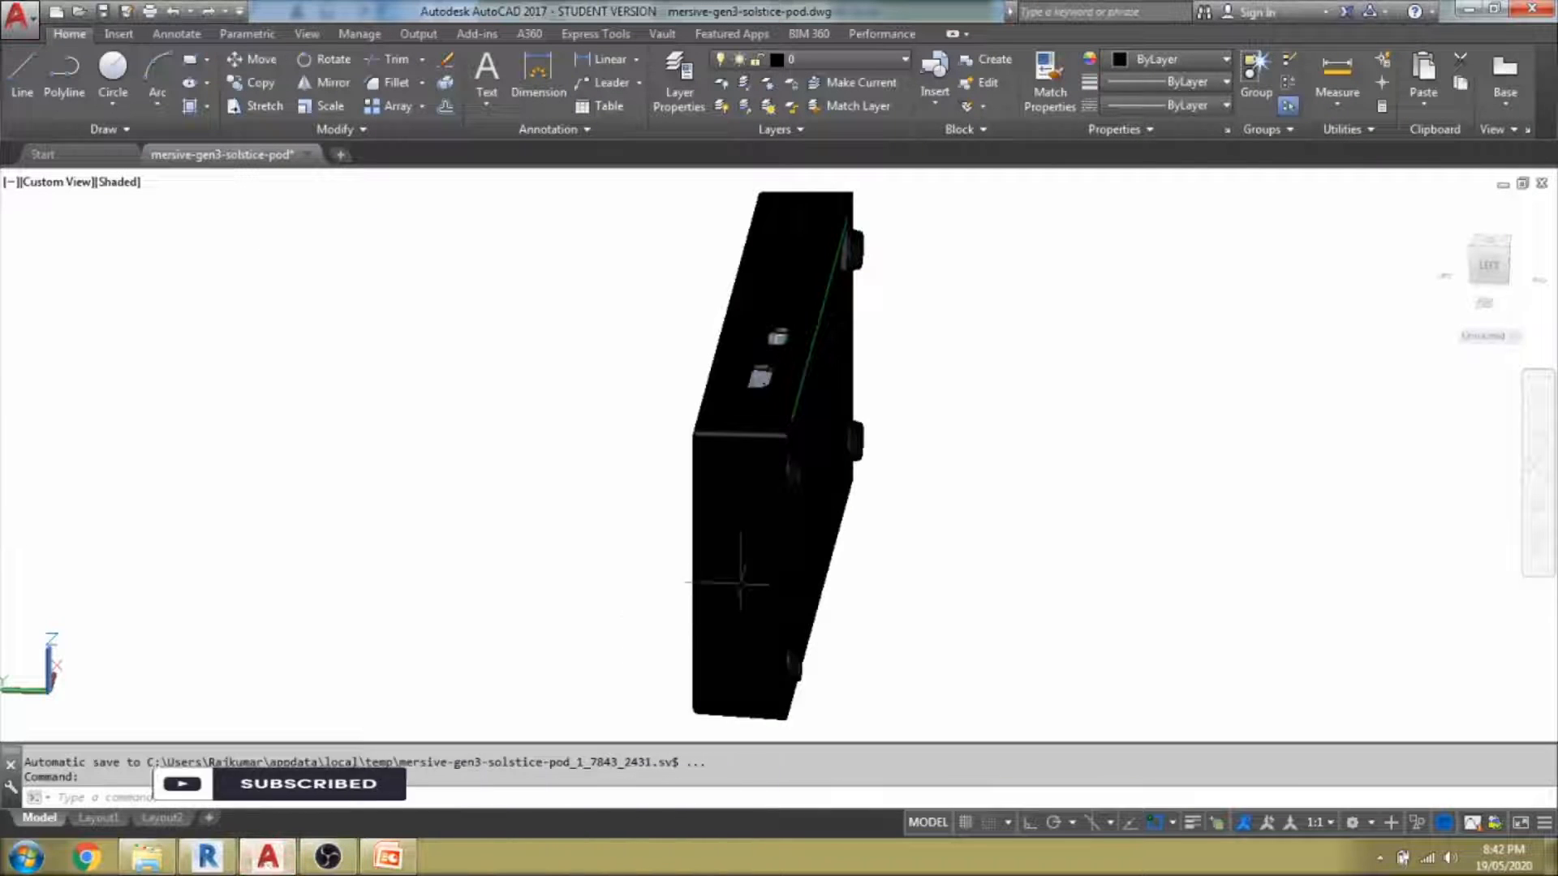
Explode the whole pod model into separate parts with X.
middle_drag(934, 475, 922, 476)
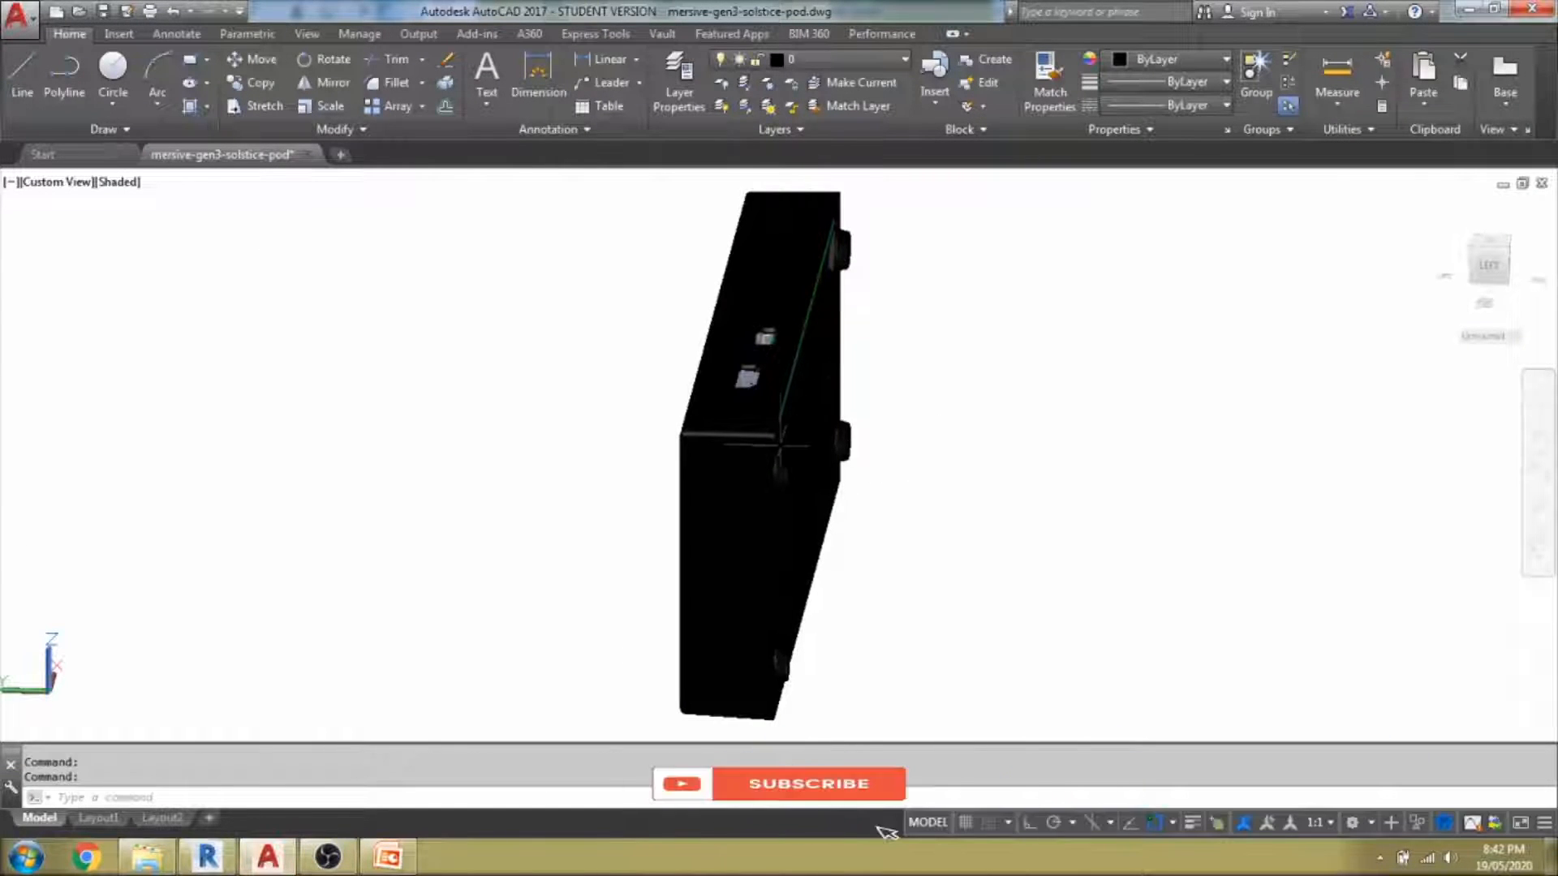
scroll(779, 445, down, 5)
scroll(772, 444, up, 3)
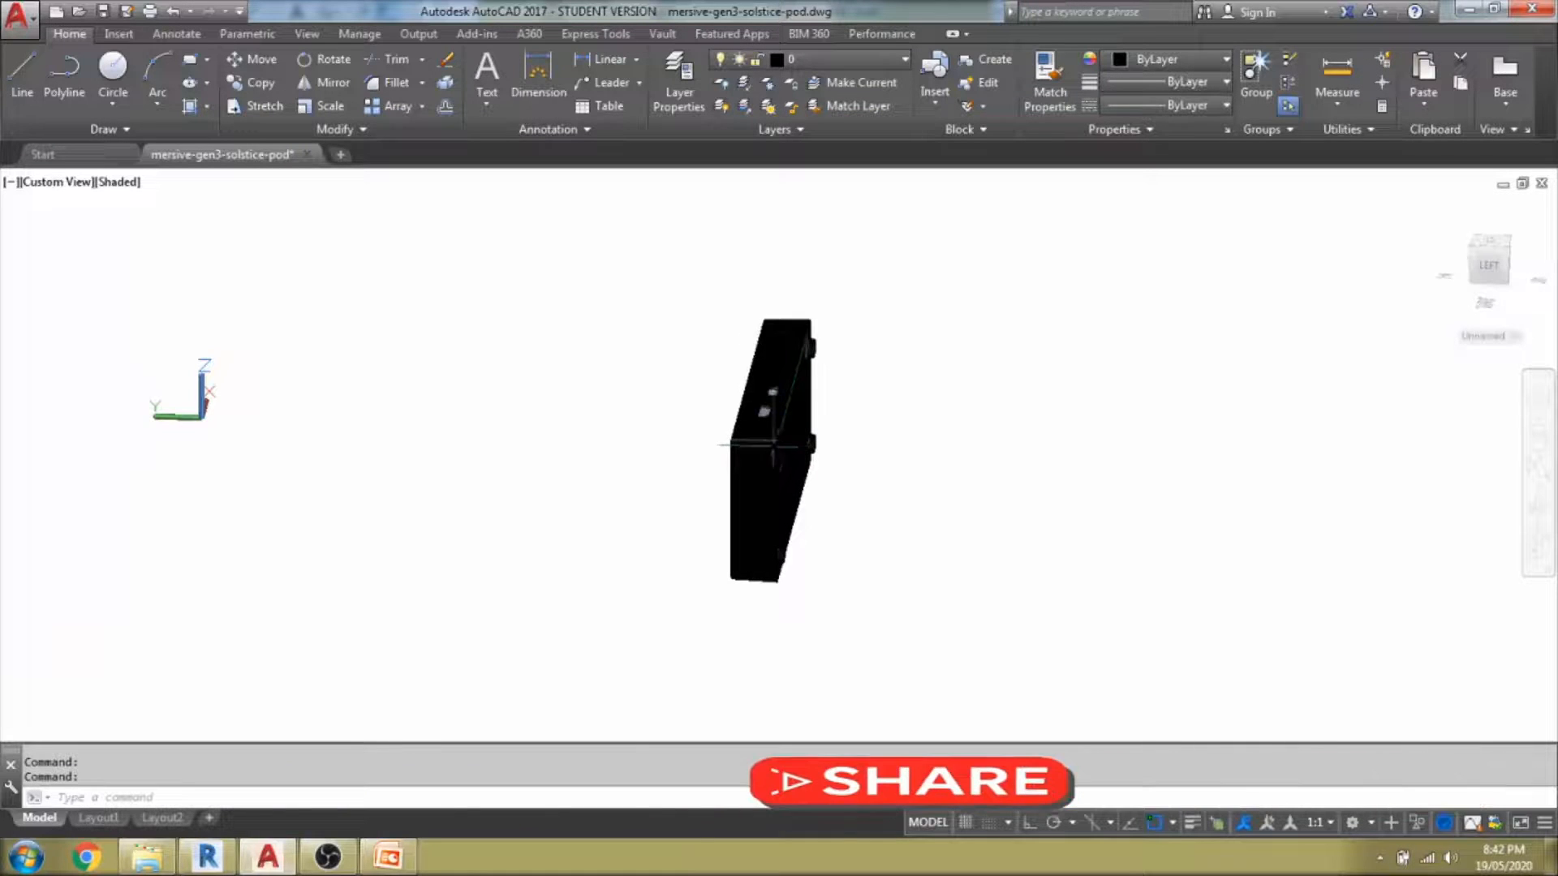
click(773, 445)
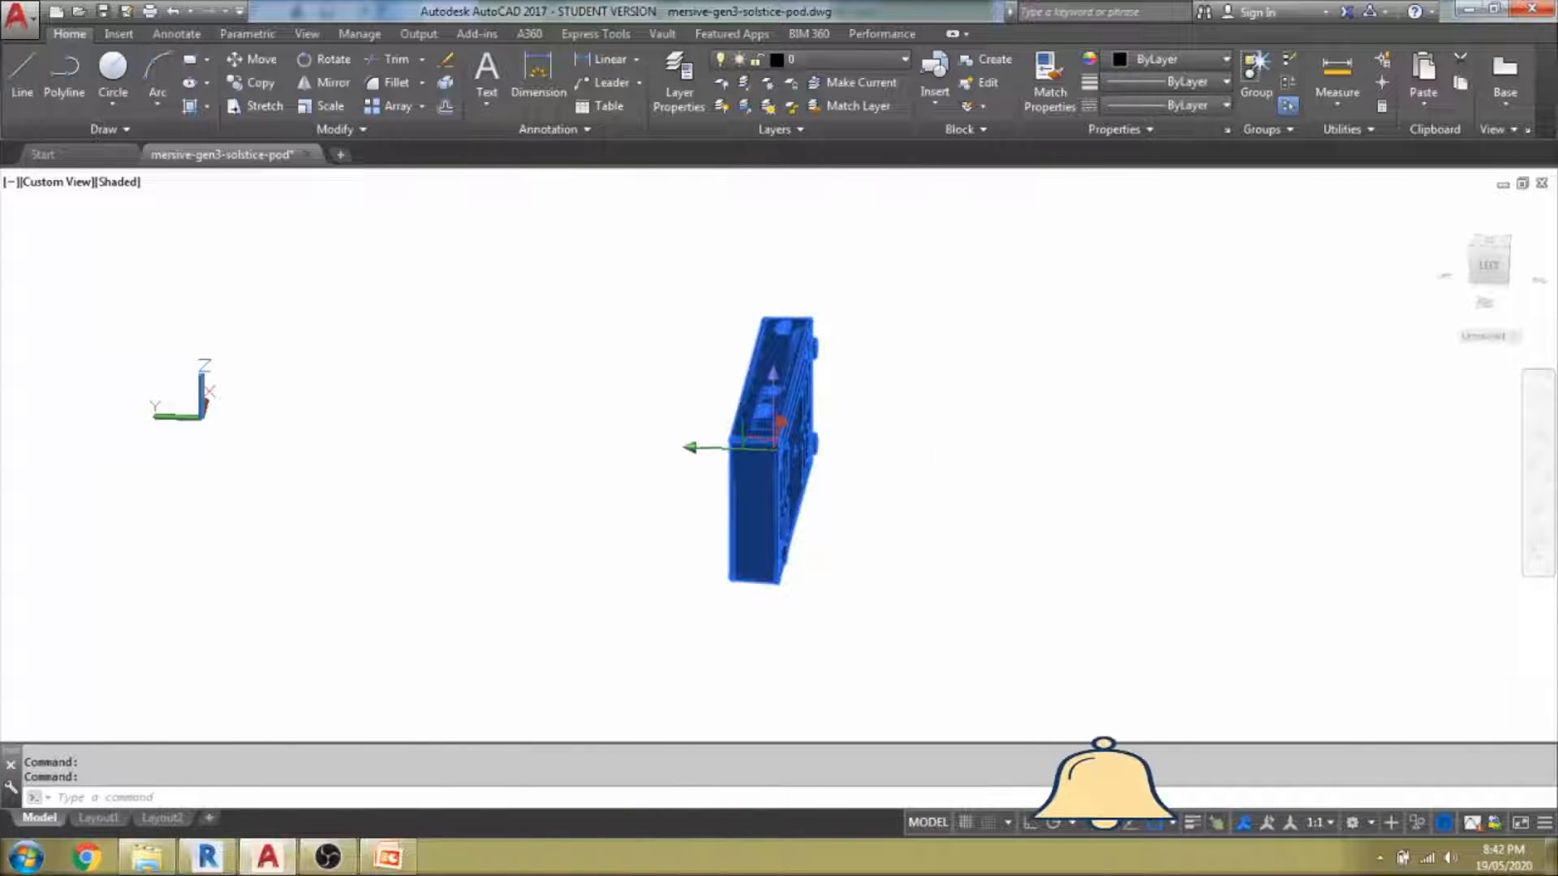
text(x)
key(Return)
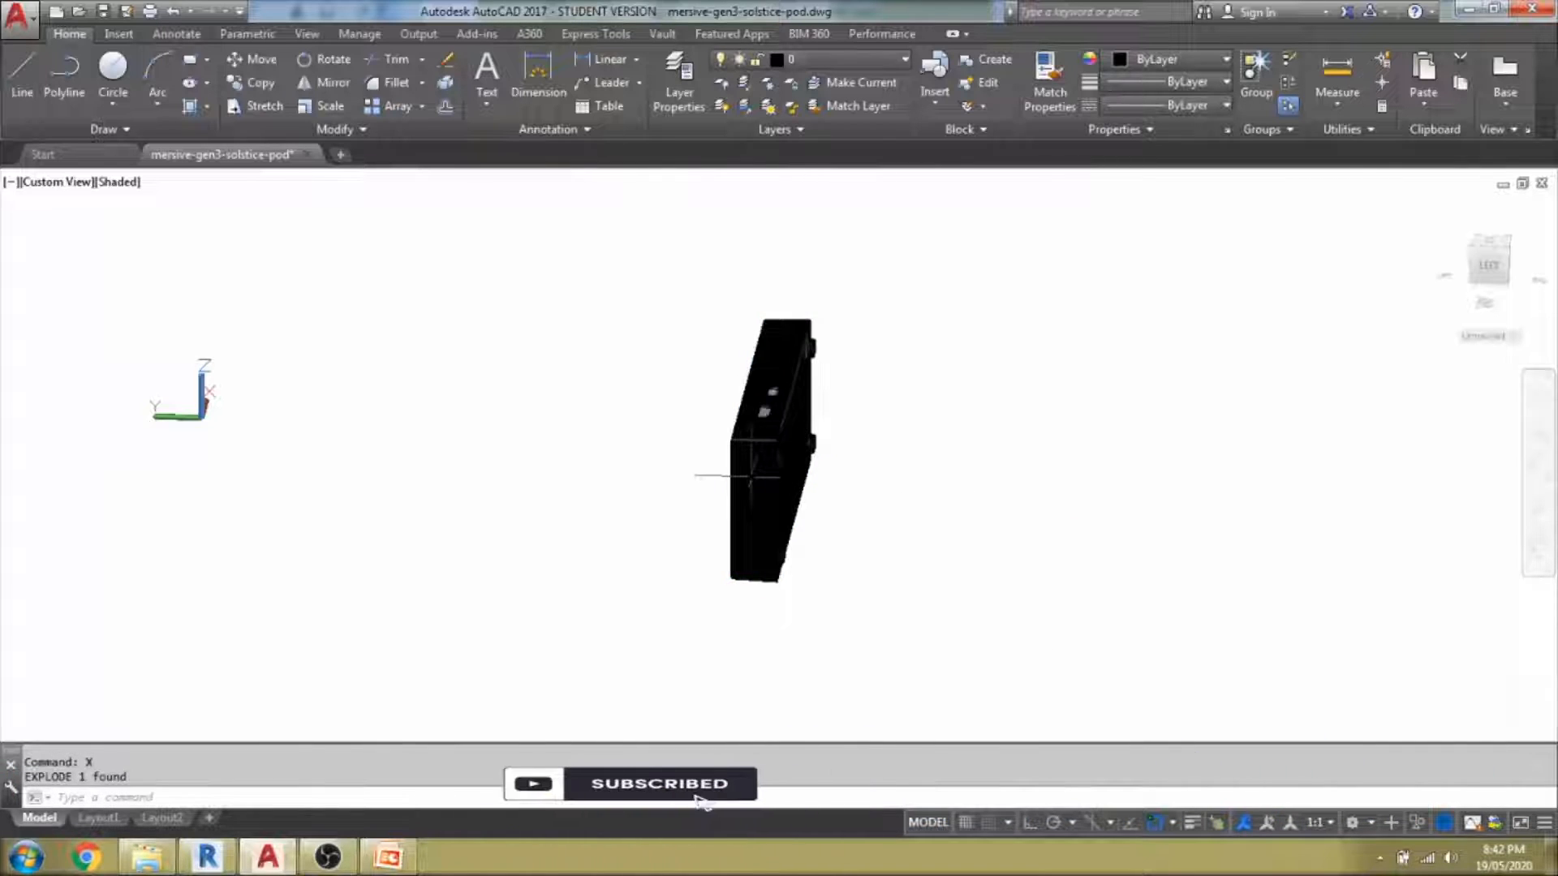
Erase the outer casing to inspect the internal board, then undo to restore the housing.
click(733, 473)
key(Delete)
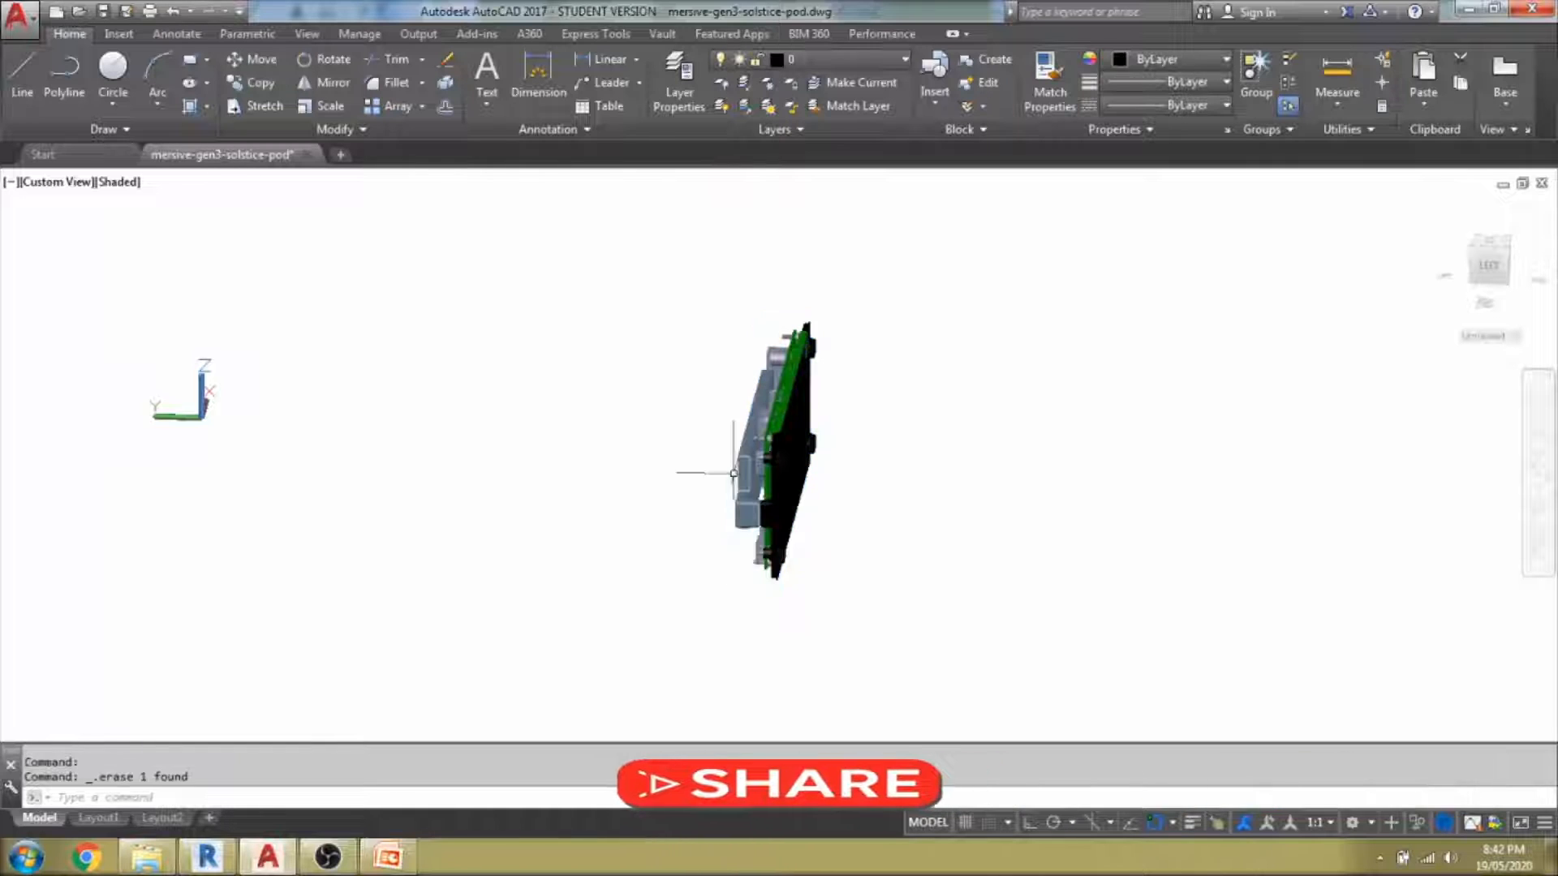
mouse_move(674, 503)
shift+middle_down()
mouse_move(709, 522)
mouse_move(933, 487)
mouse_move(680, 533)
shift+middle_up()
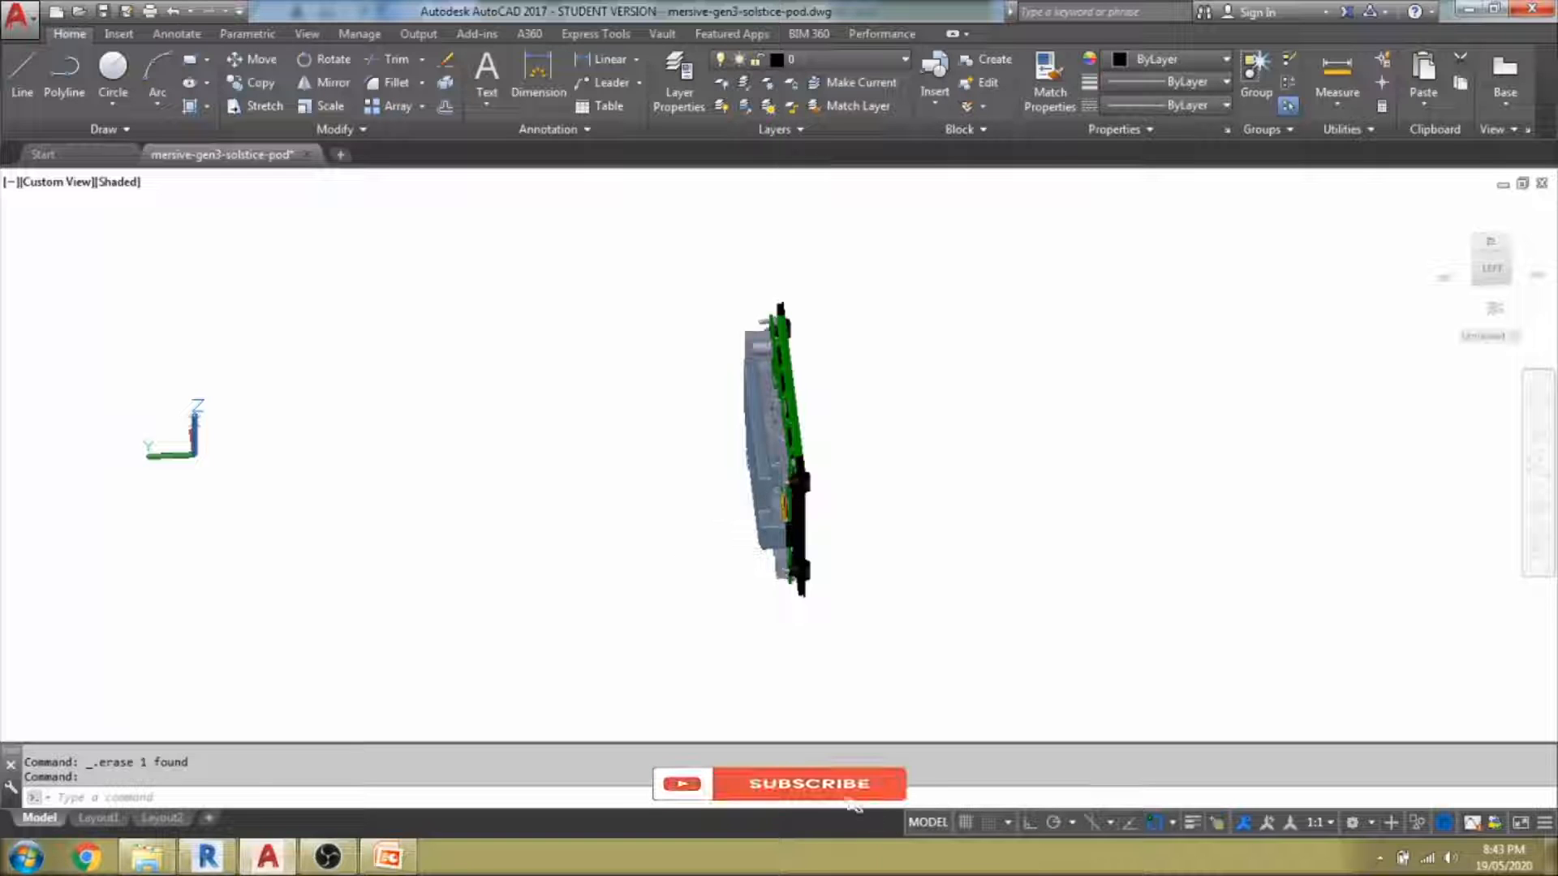
click(766, 478)
key(Escape)
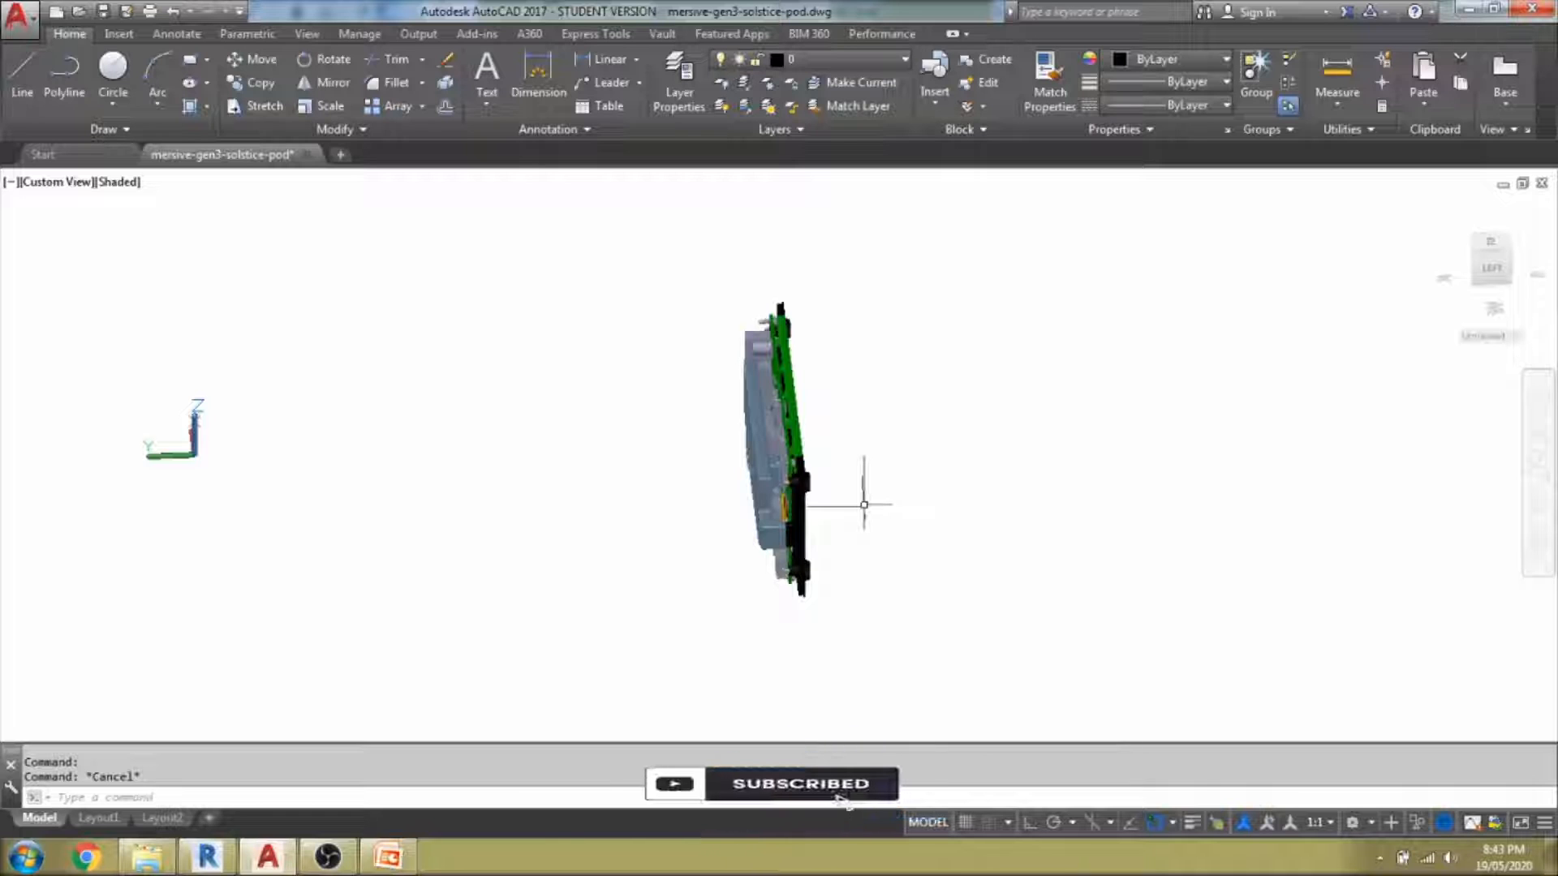
key(ctrl+z)
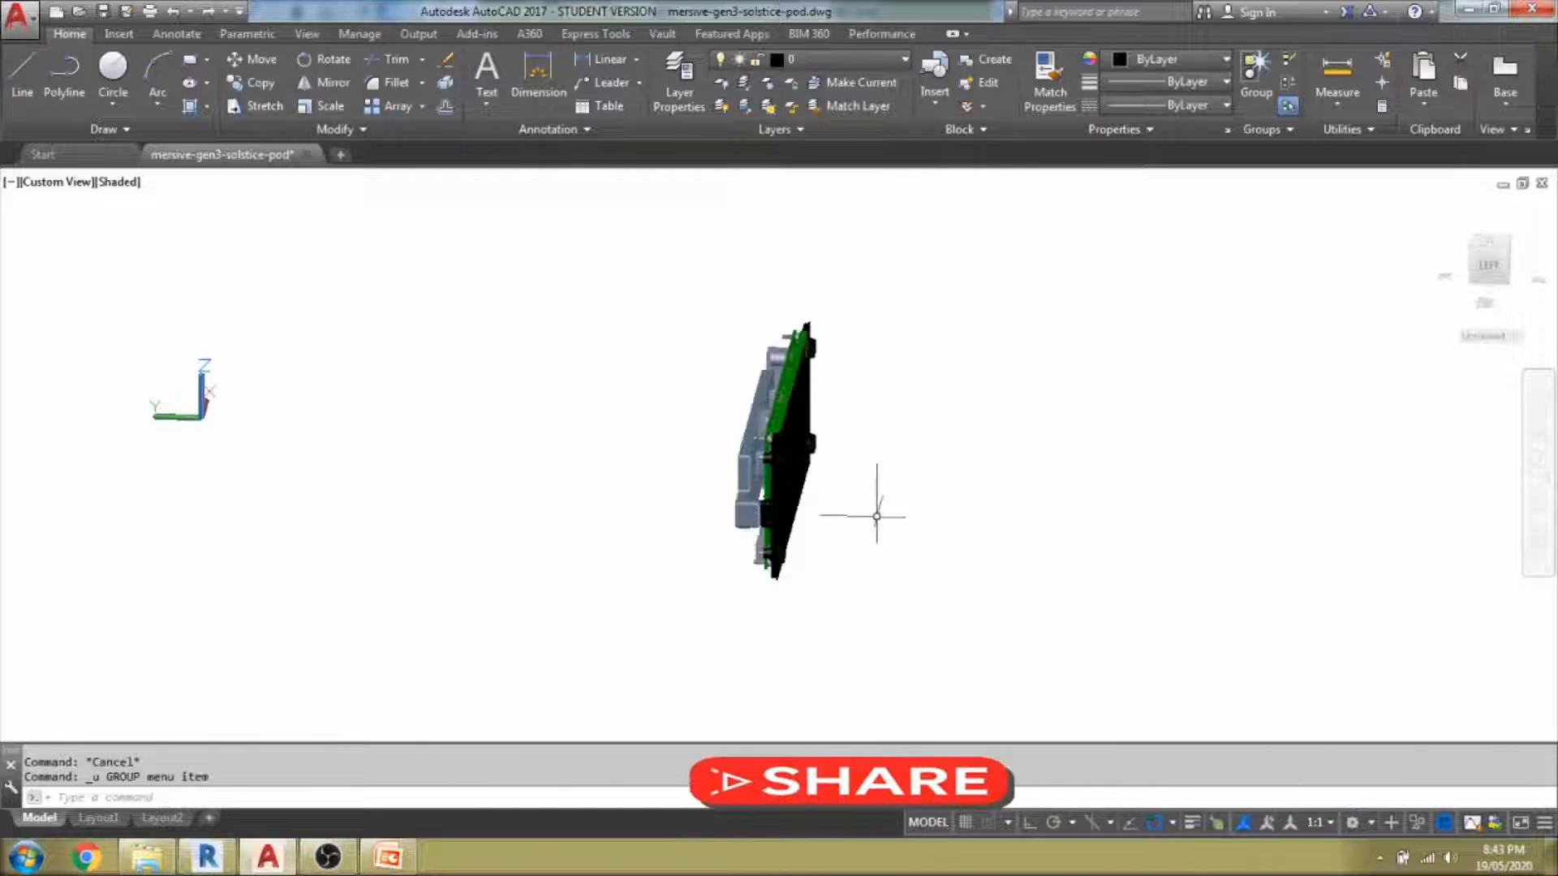
key(ctrl+z)
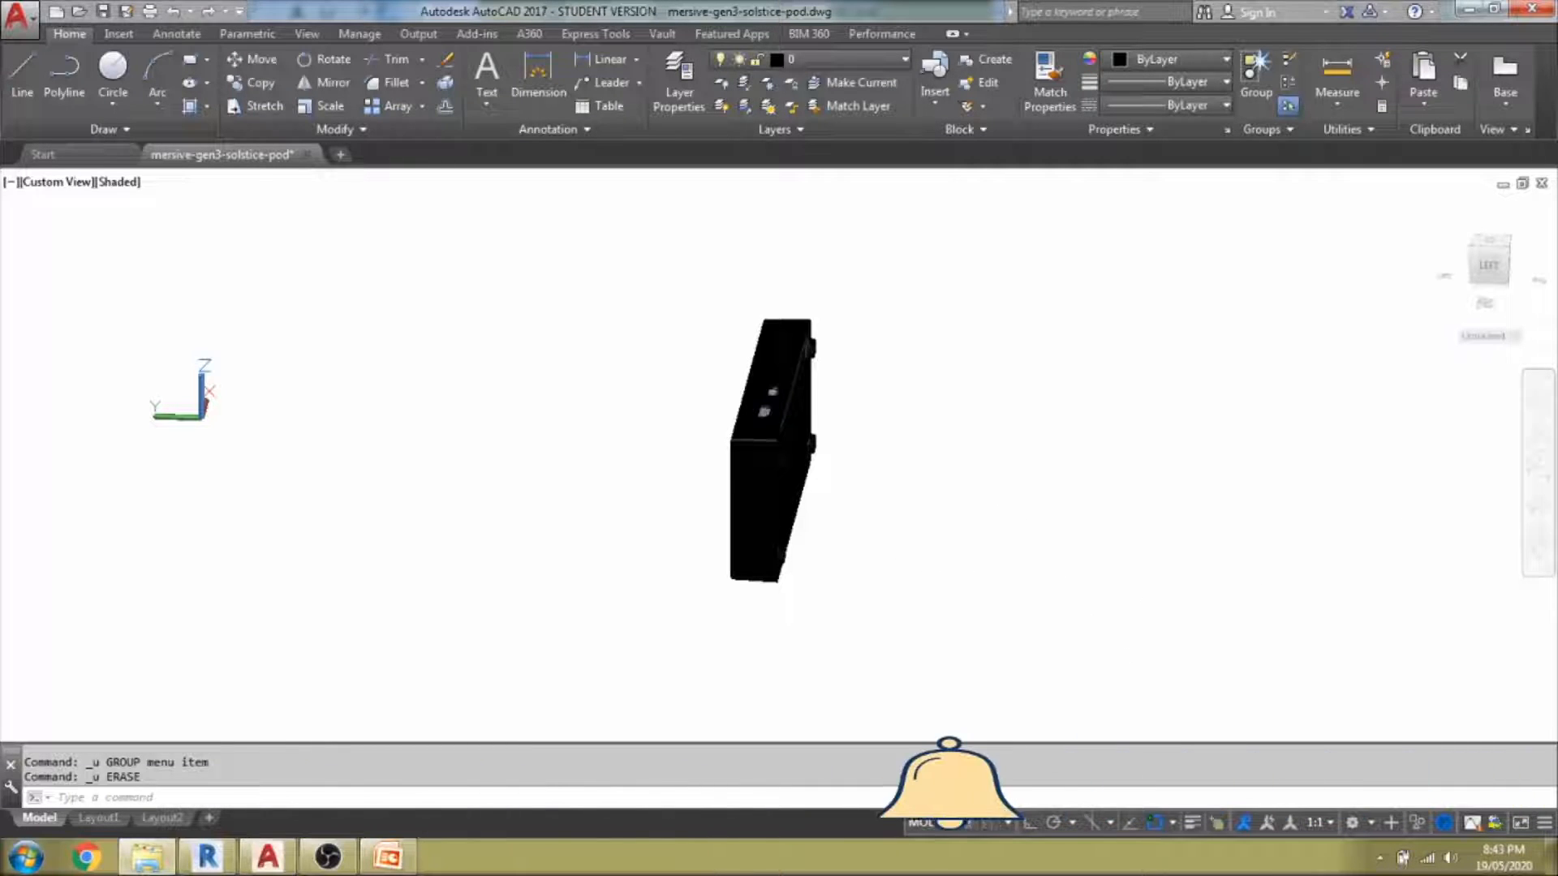
Import mersive-gen3-solstice-pod.dwg from the Input folder, positioned Auto - Center to Center.
click(193, 871)
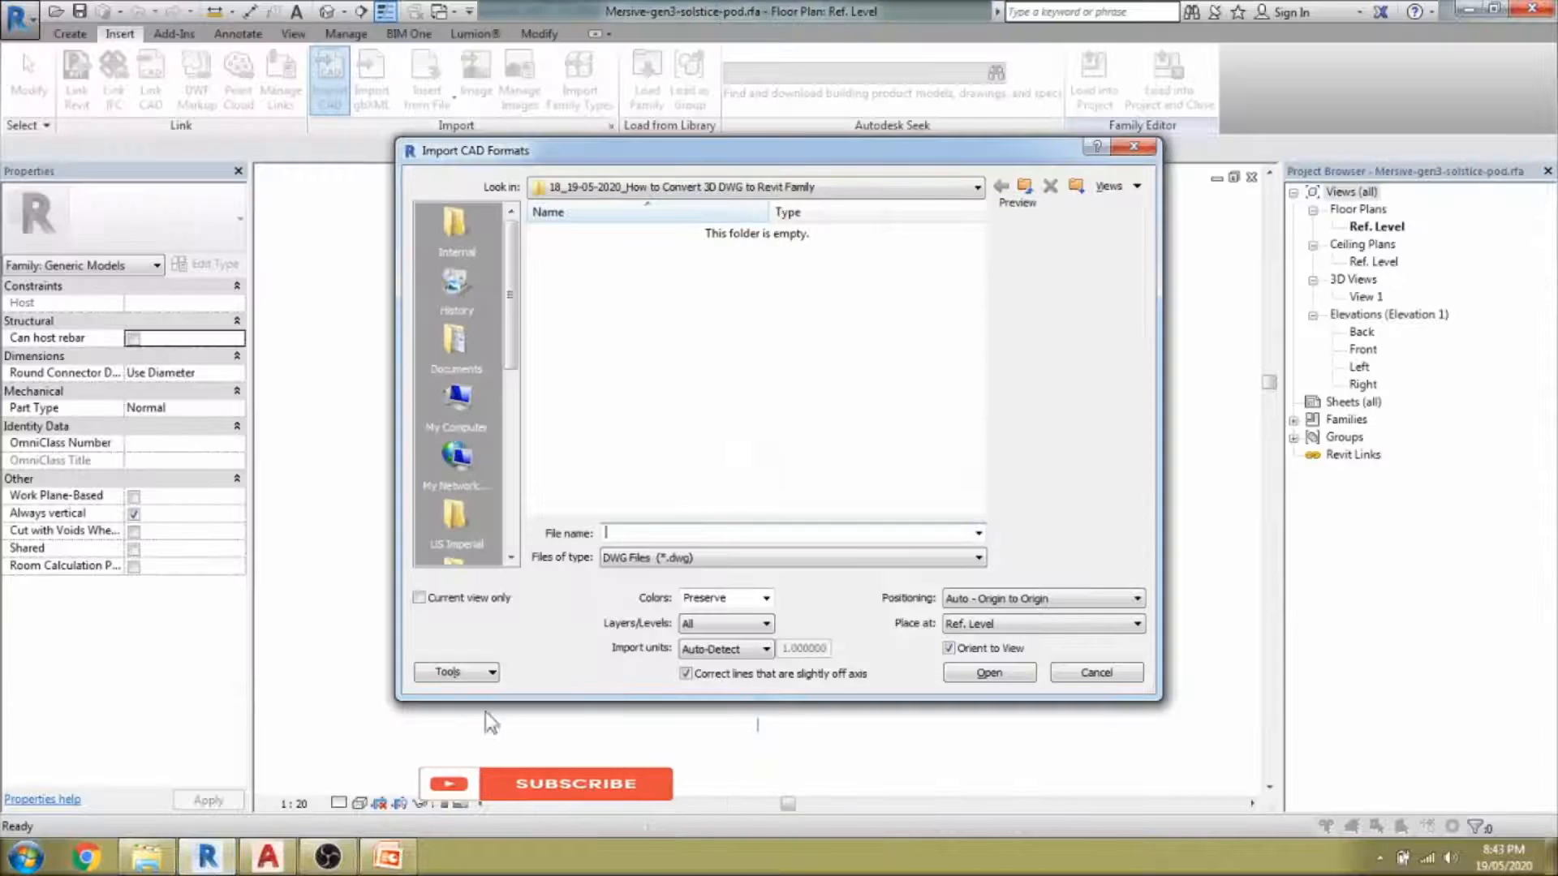
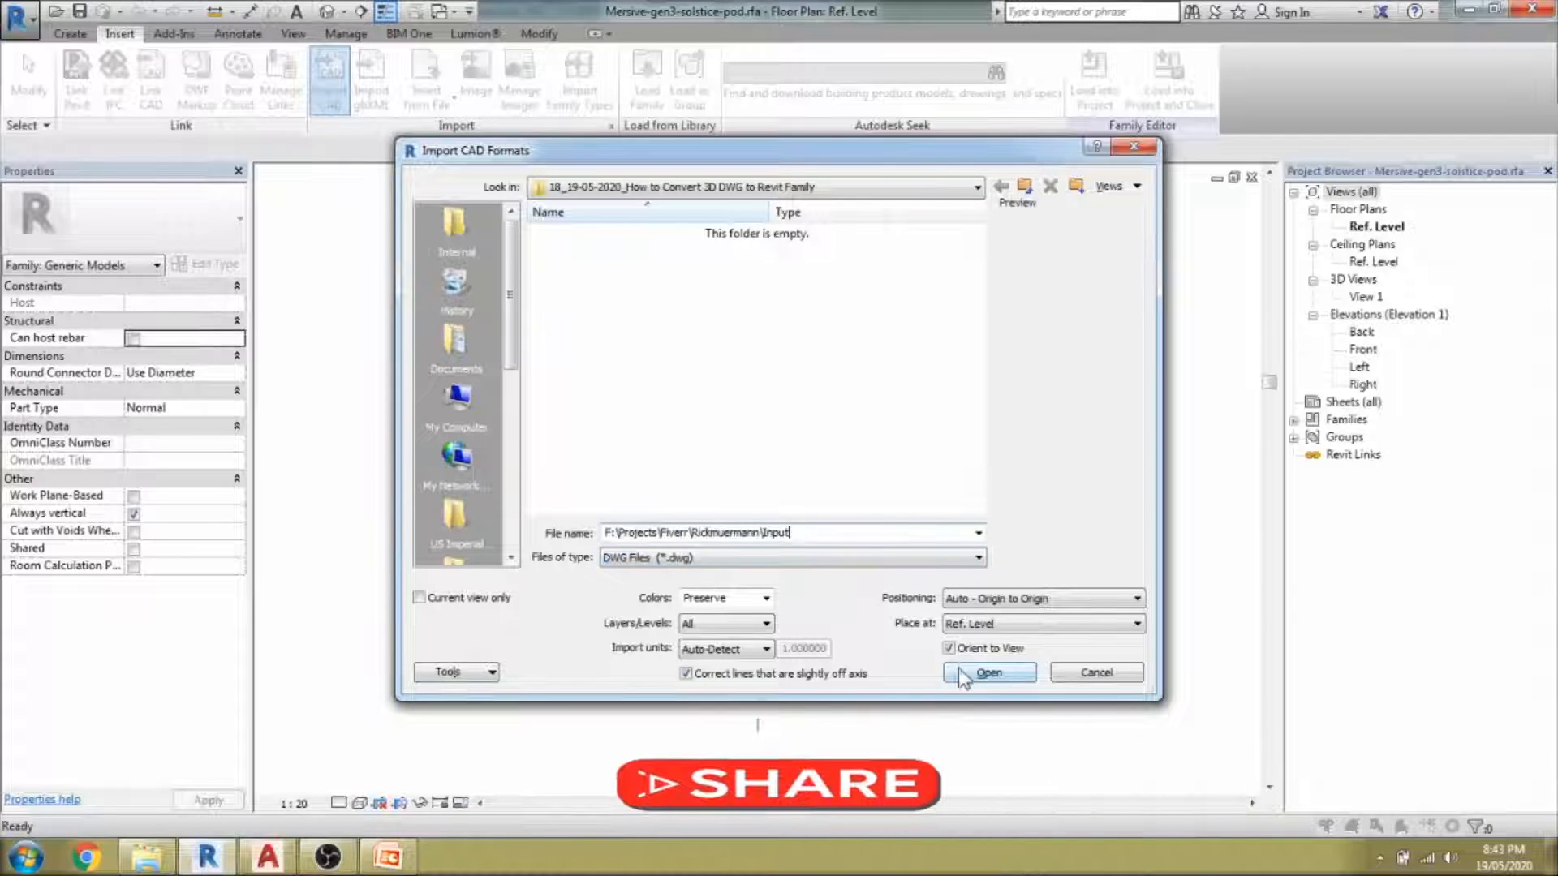
click(961, 670)
click(689, 237)
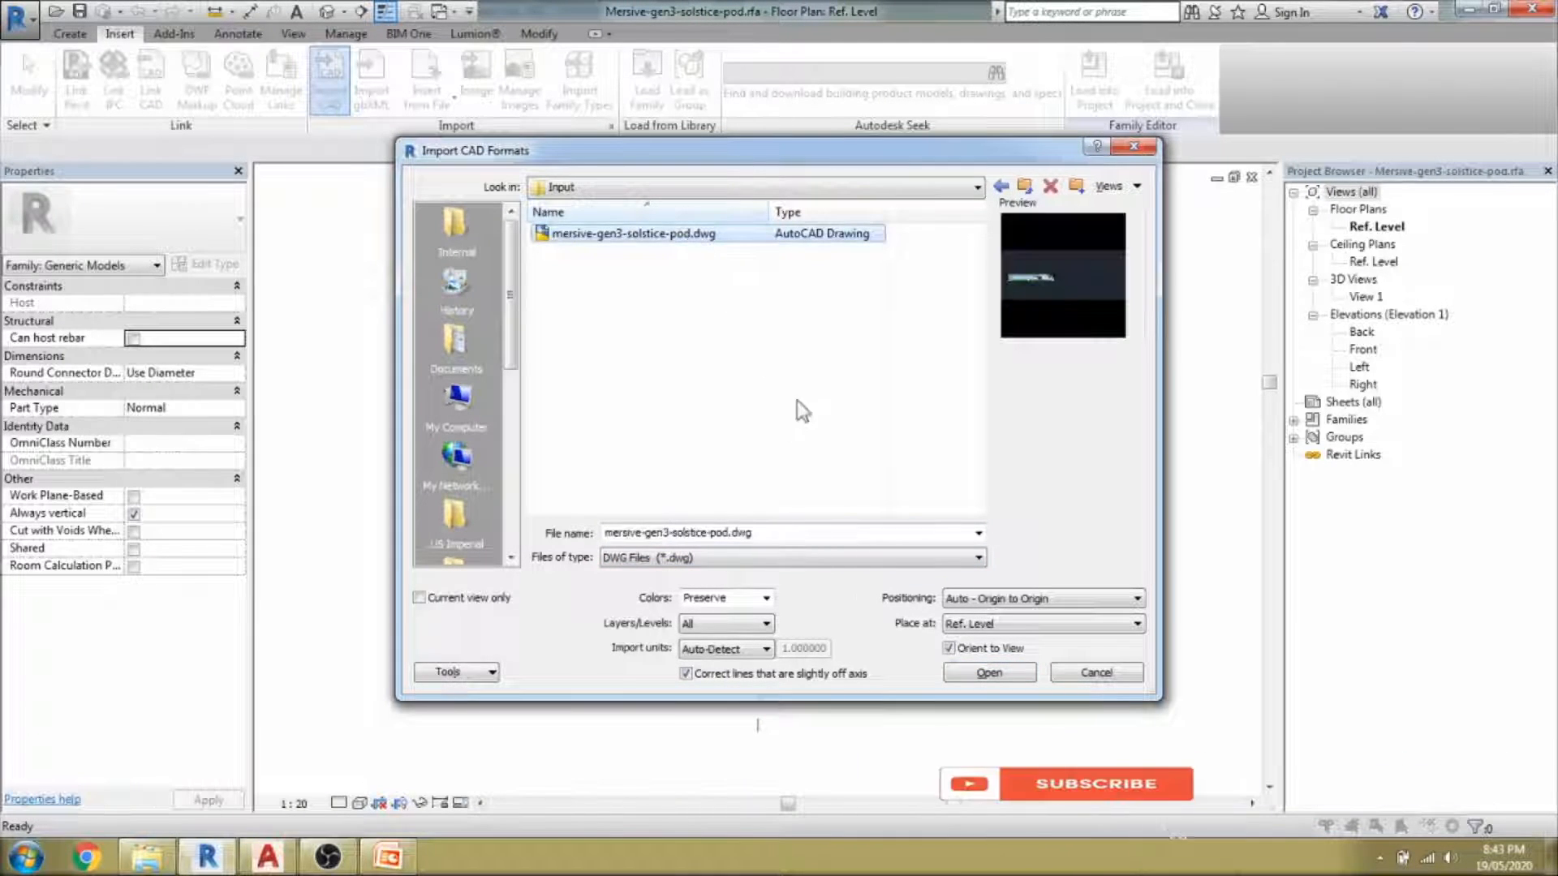
click(1016, 601)
click(1016, 616)
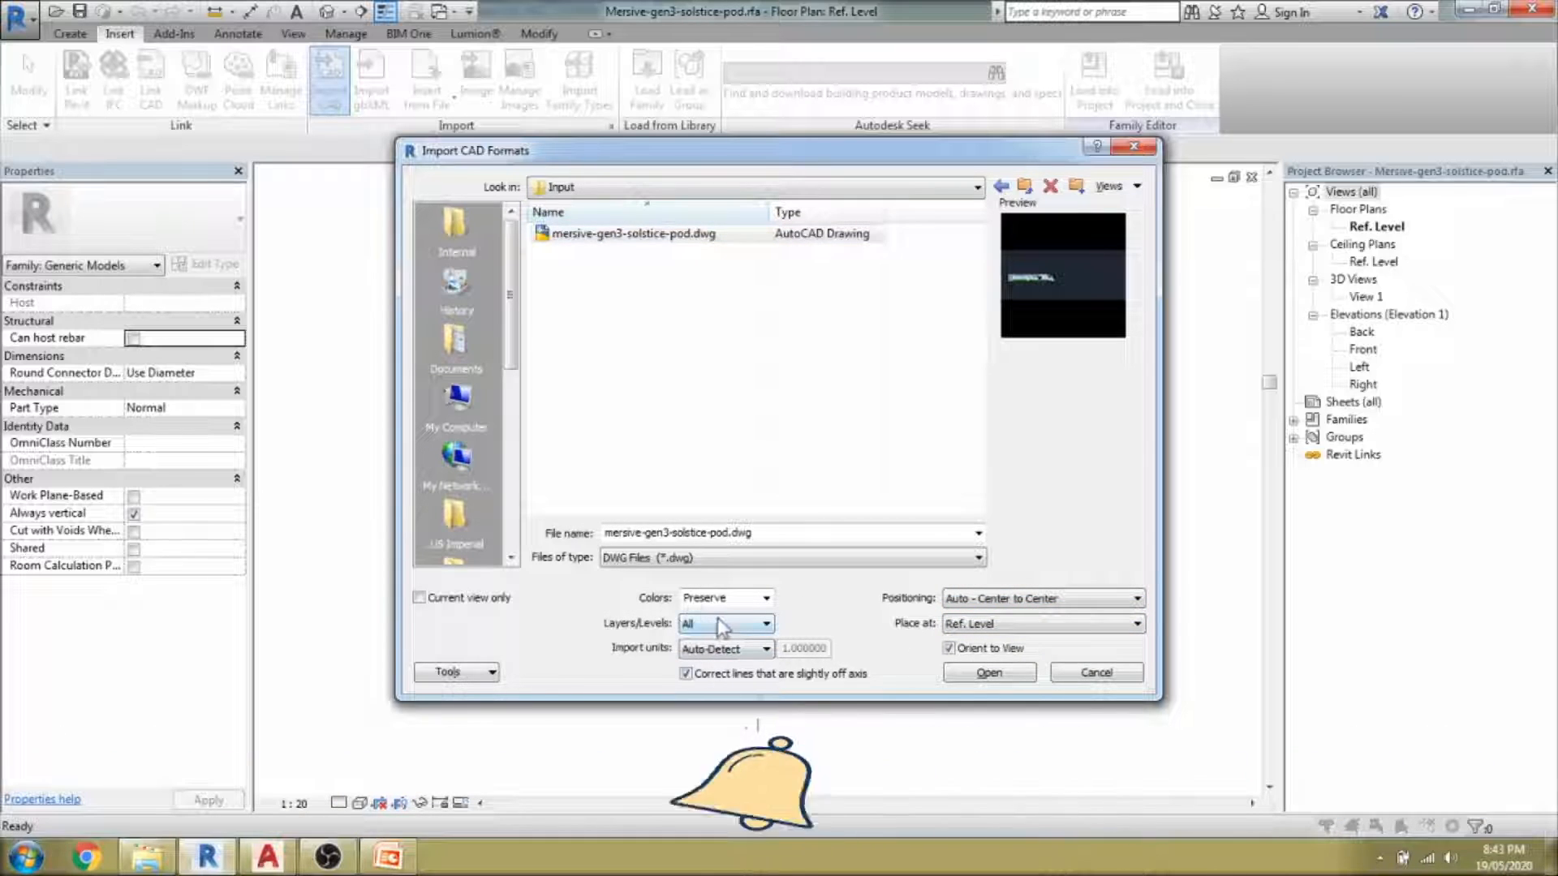
click(974, 679)
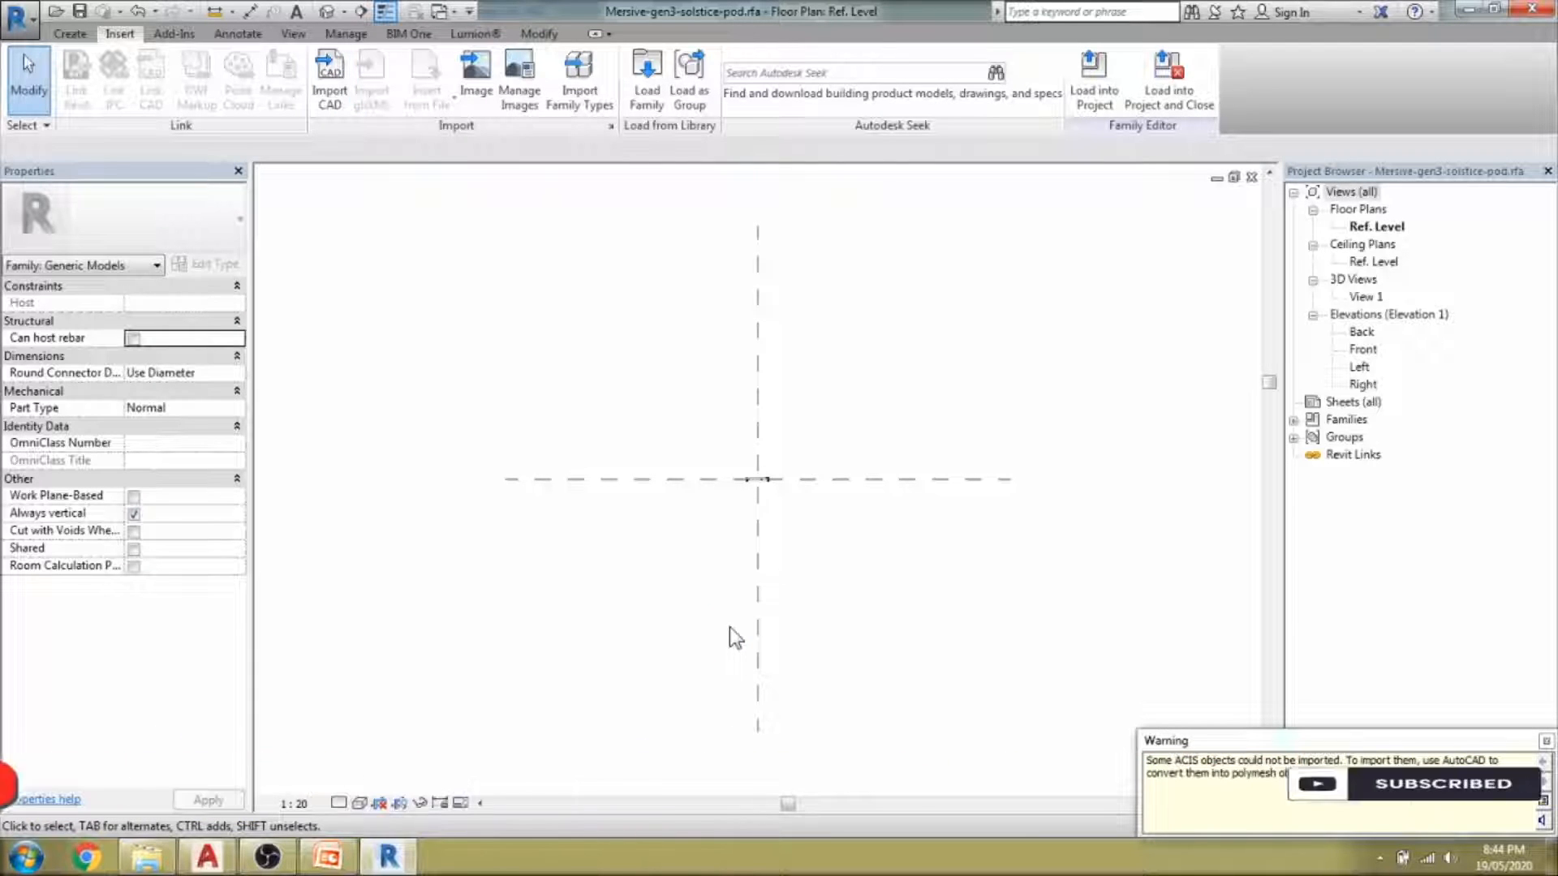
Select the imported pod and begin an aligned dimension at its left edge, then cancel it.
scroll(750, 480, up, 4)
scroll(748, 479, up, 2)
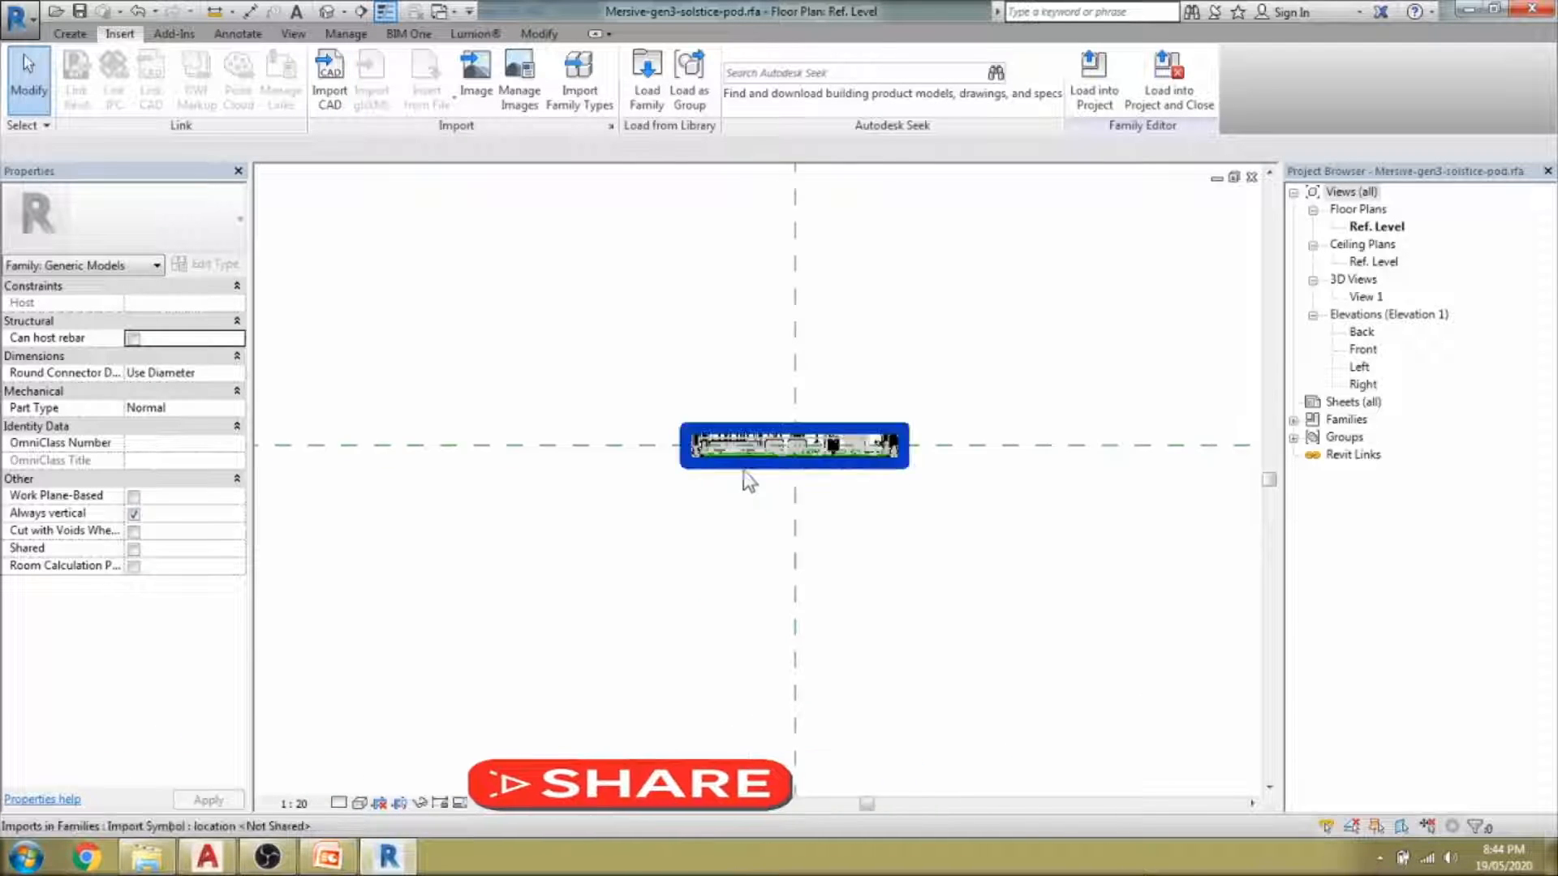
click(756, 462)
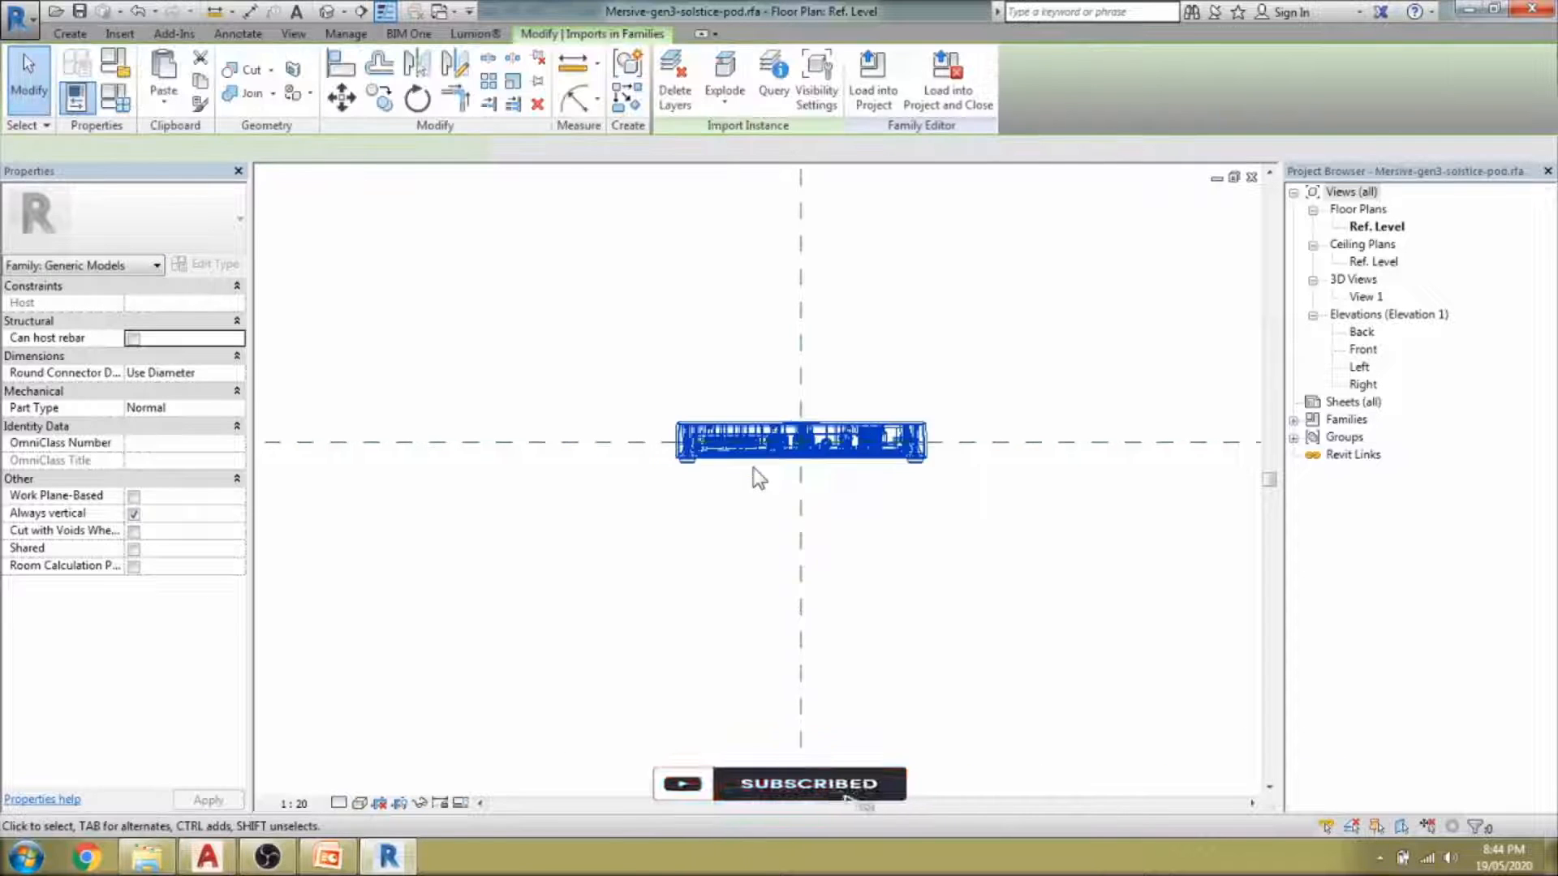
scroll(756, 475, up, 2)
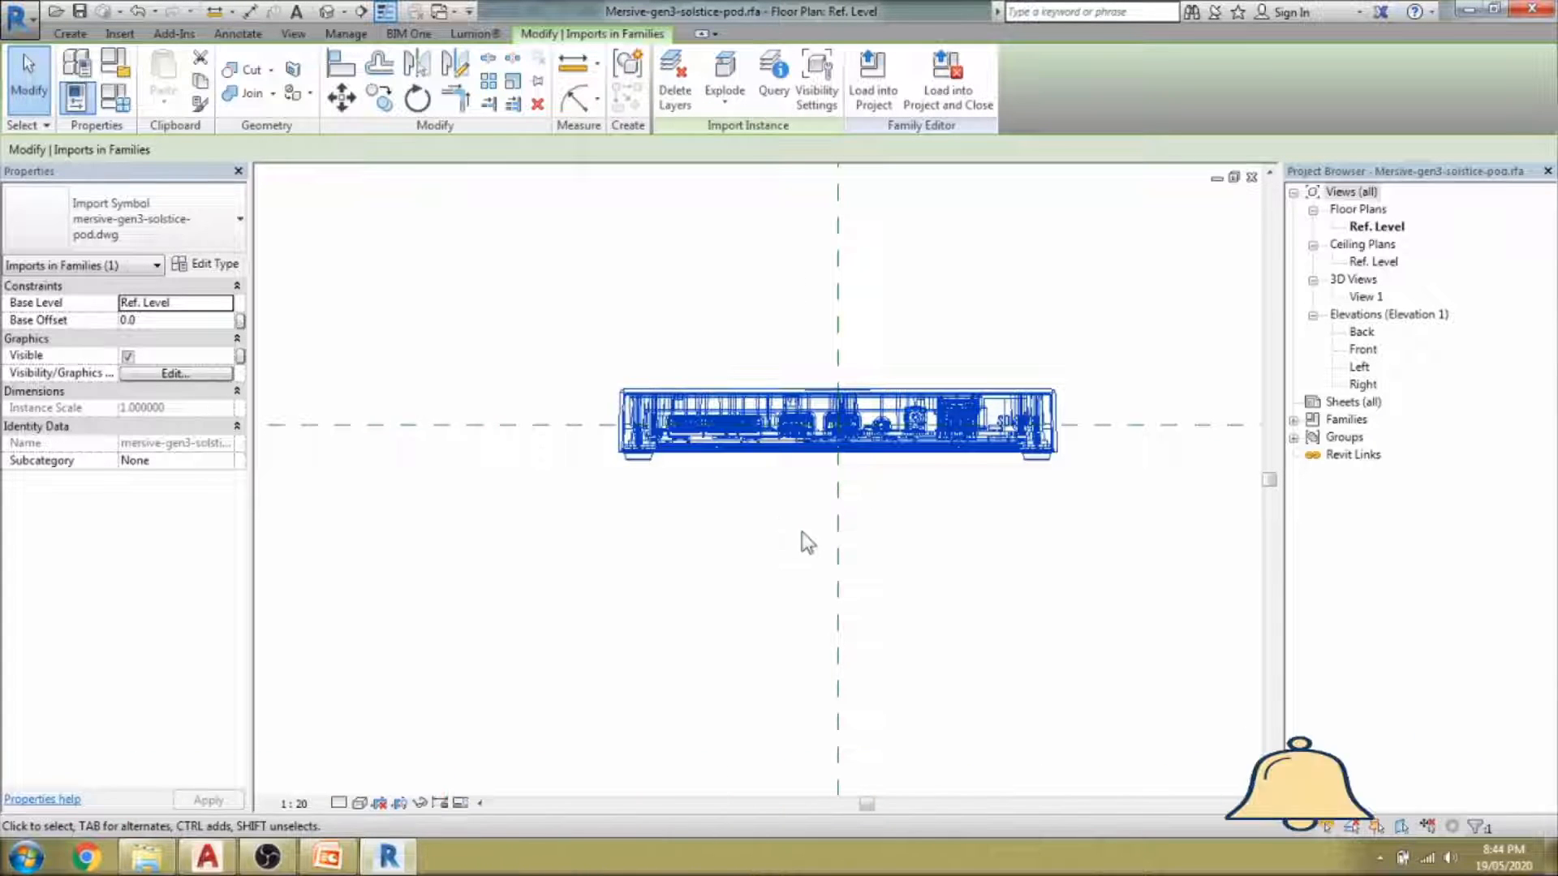
key(d)
key(i)
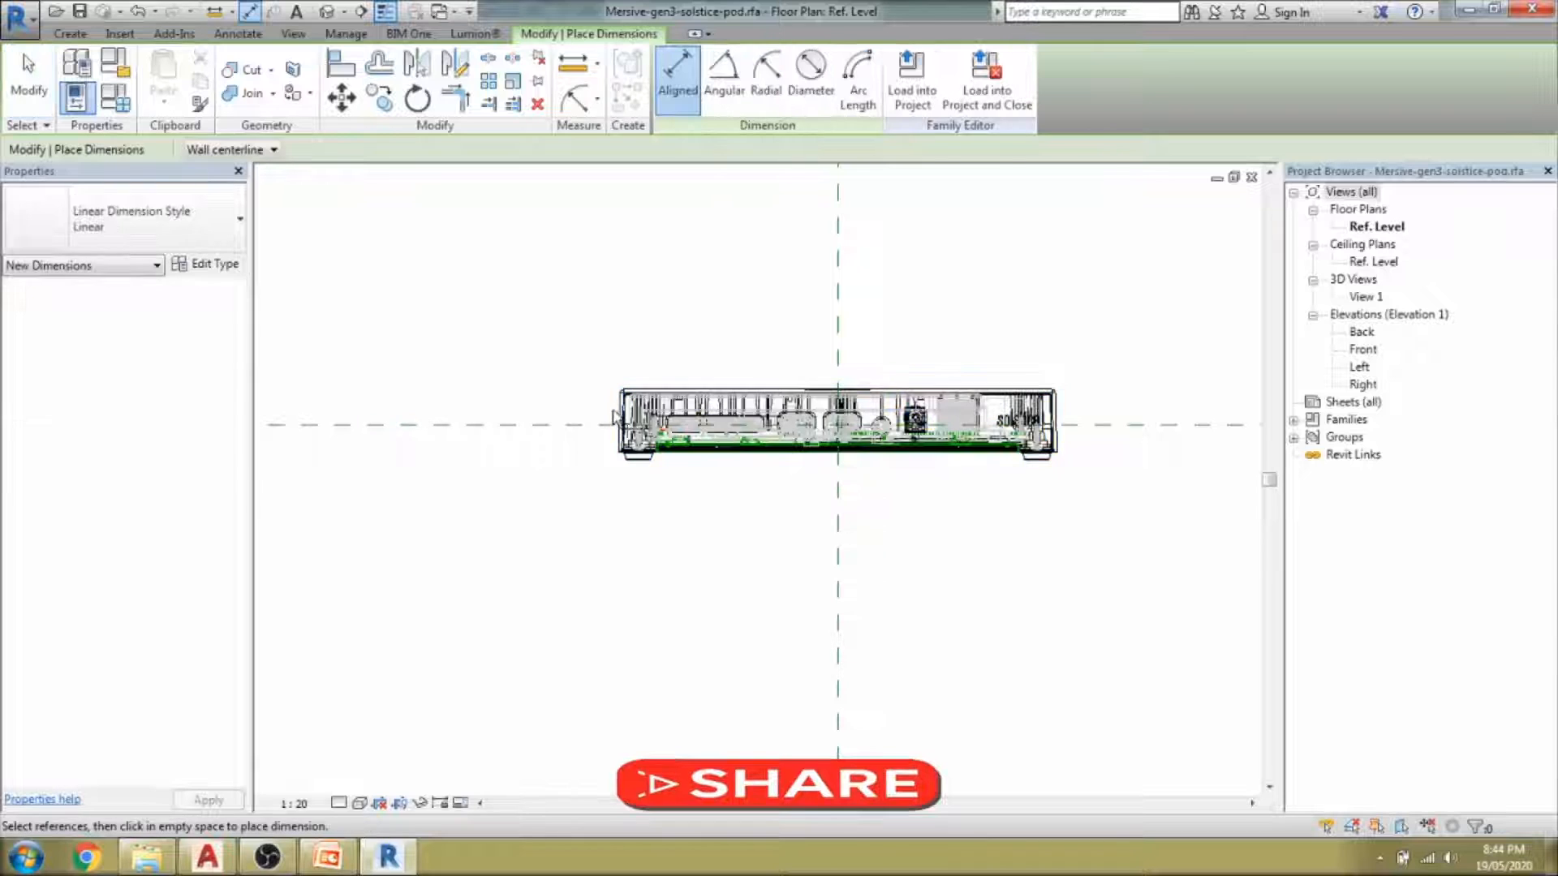
click(621, 412)
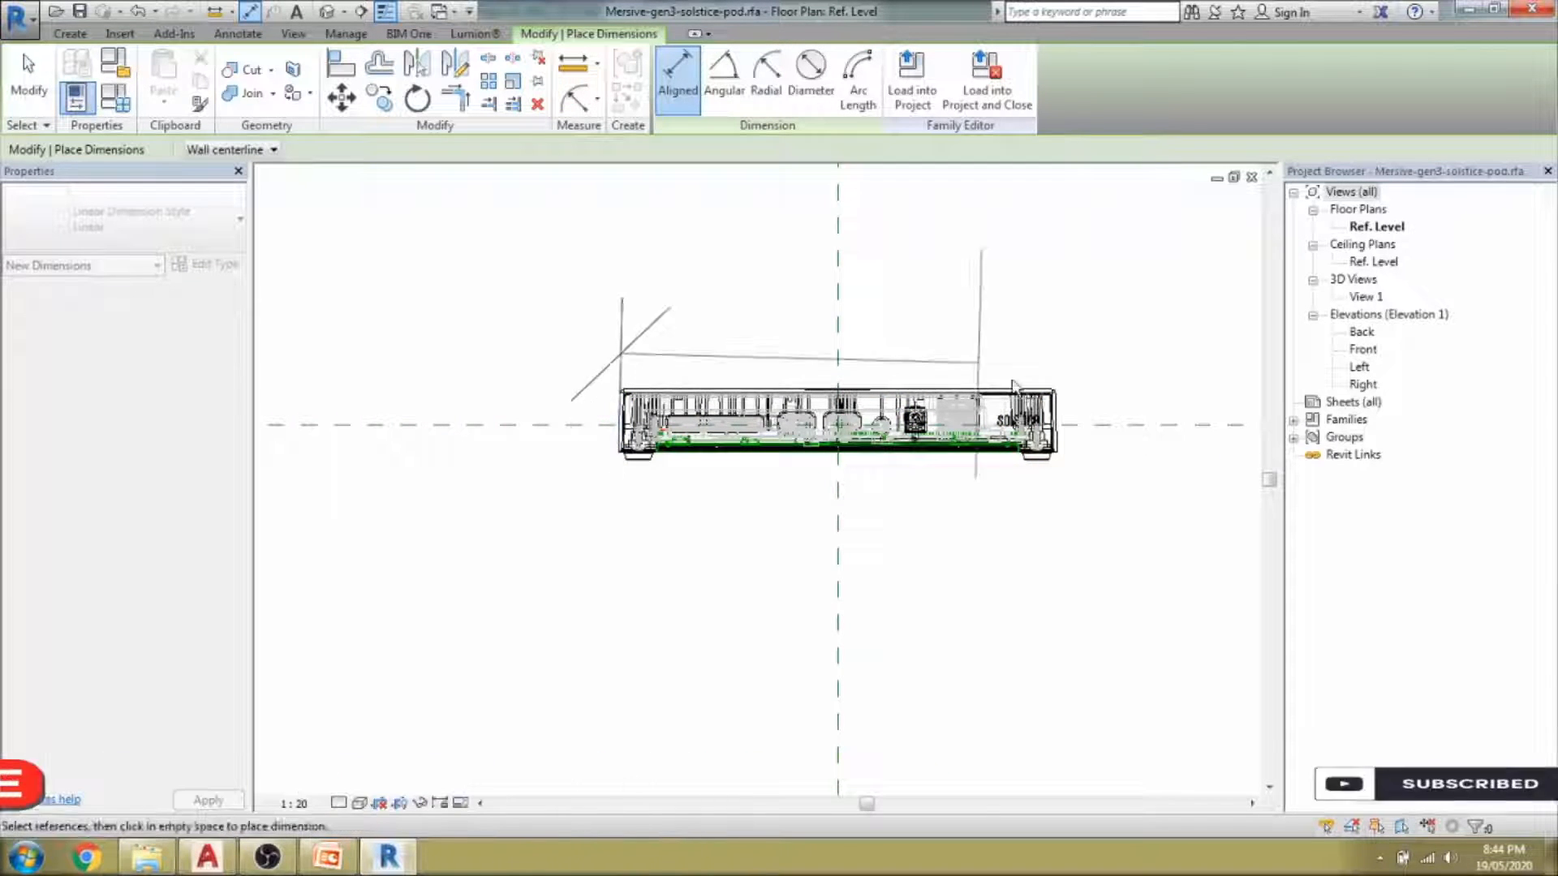
key(Escape)
Measure the pod from its left edge to its right edge: 183.3.
click(574, 65)
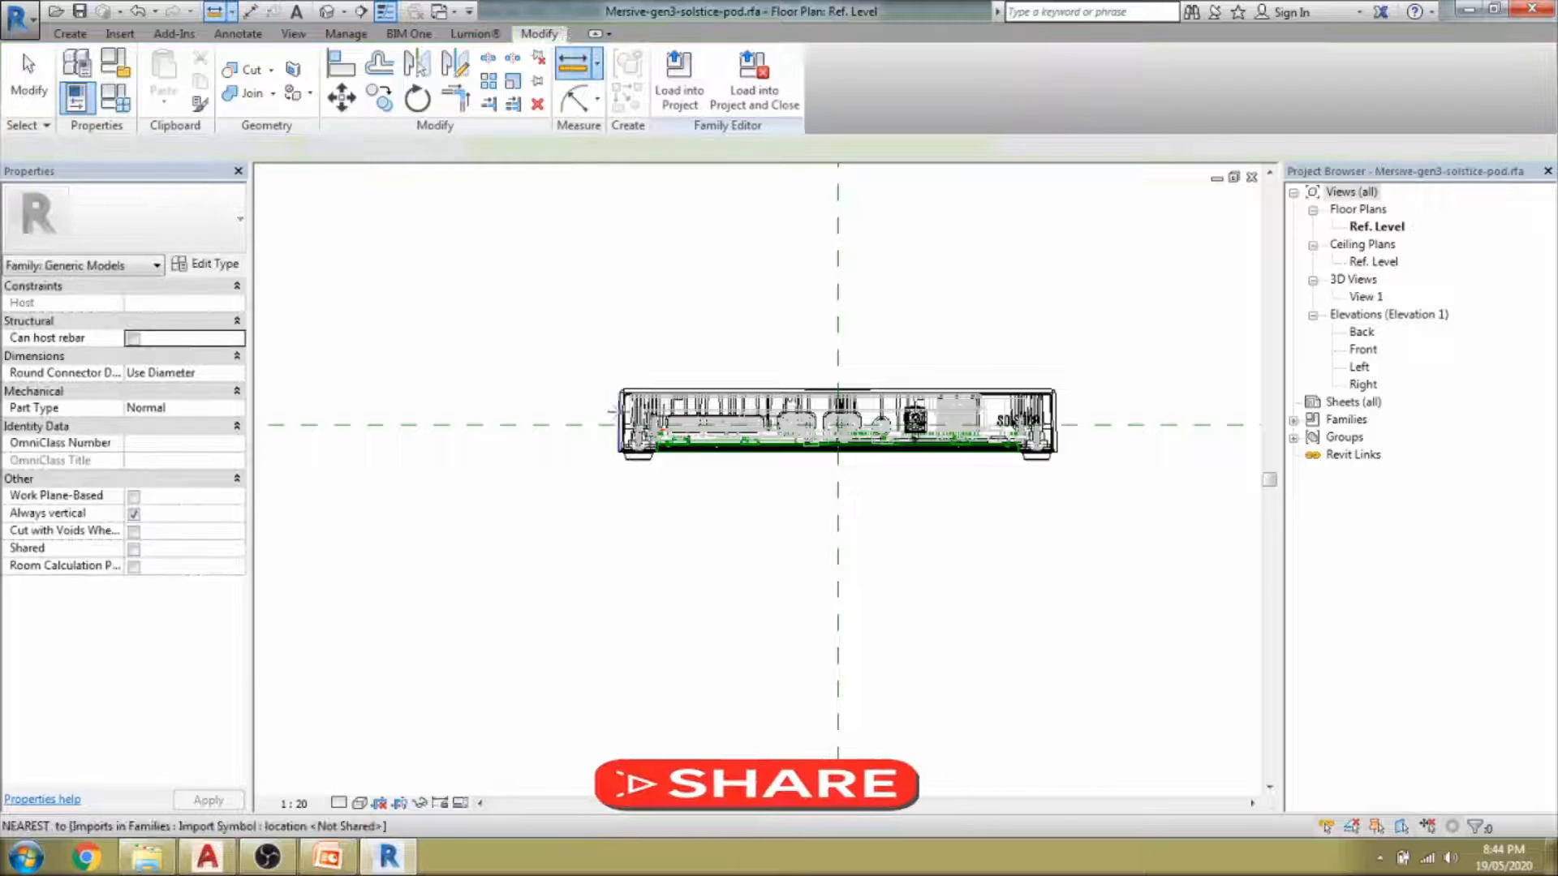
click(621, 412)
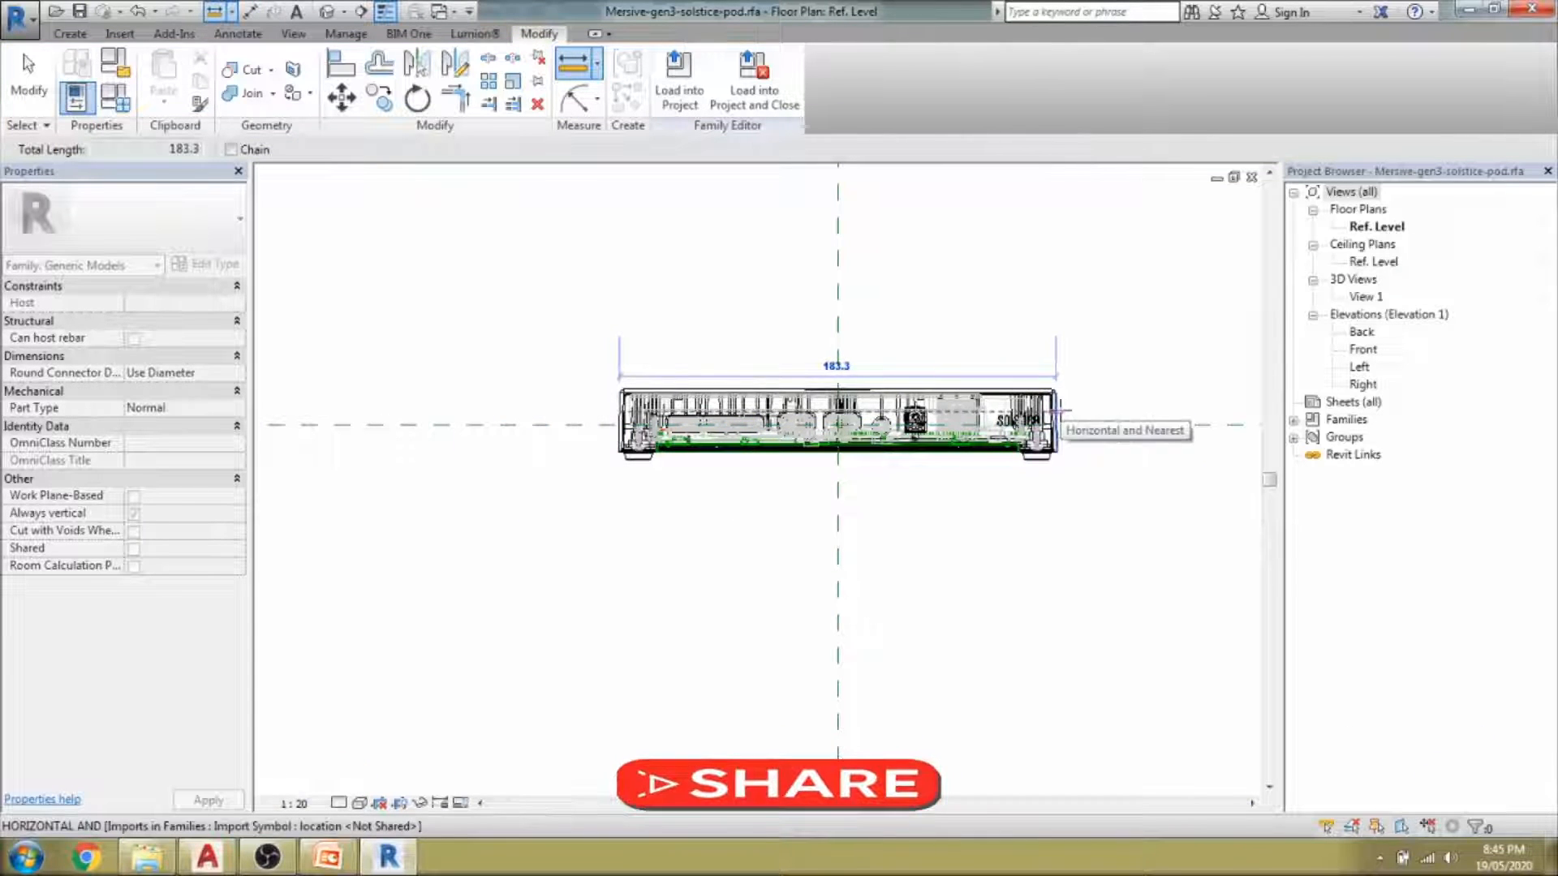
click(1057, 414)
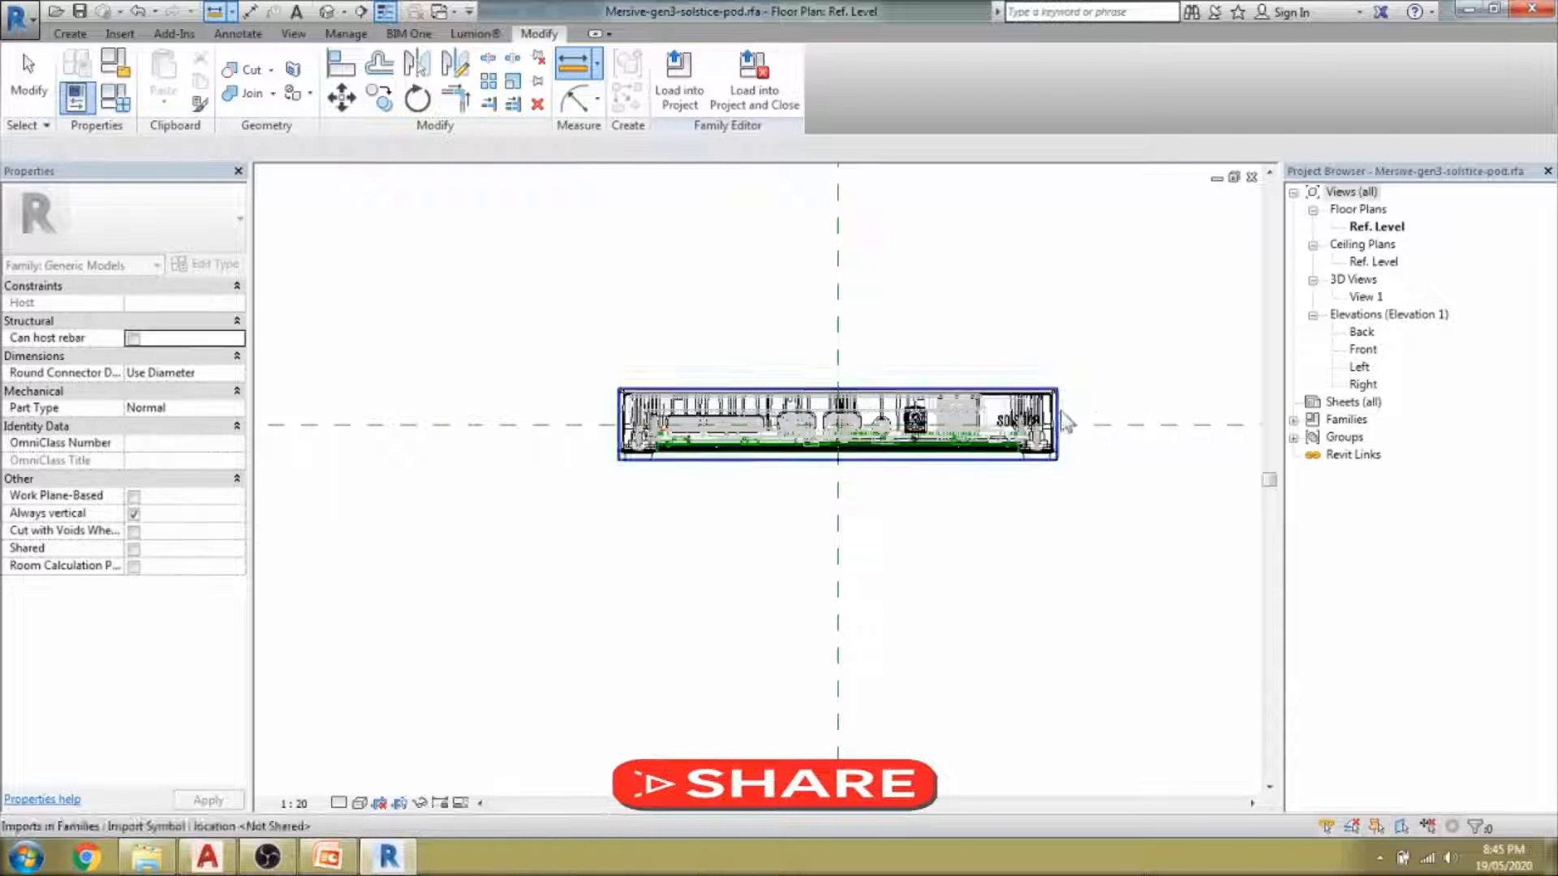
key(Escape)
scroll(790, 470, down, 5)
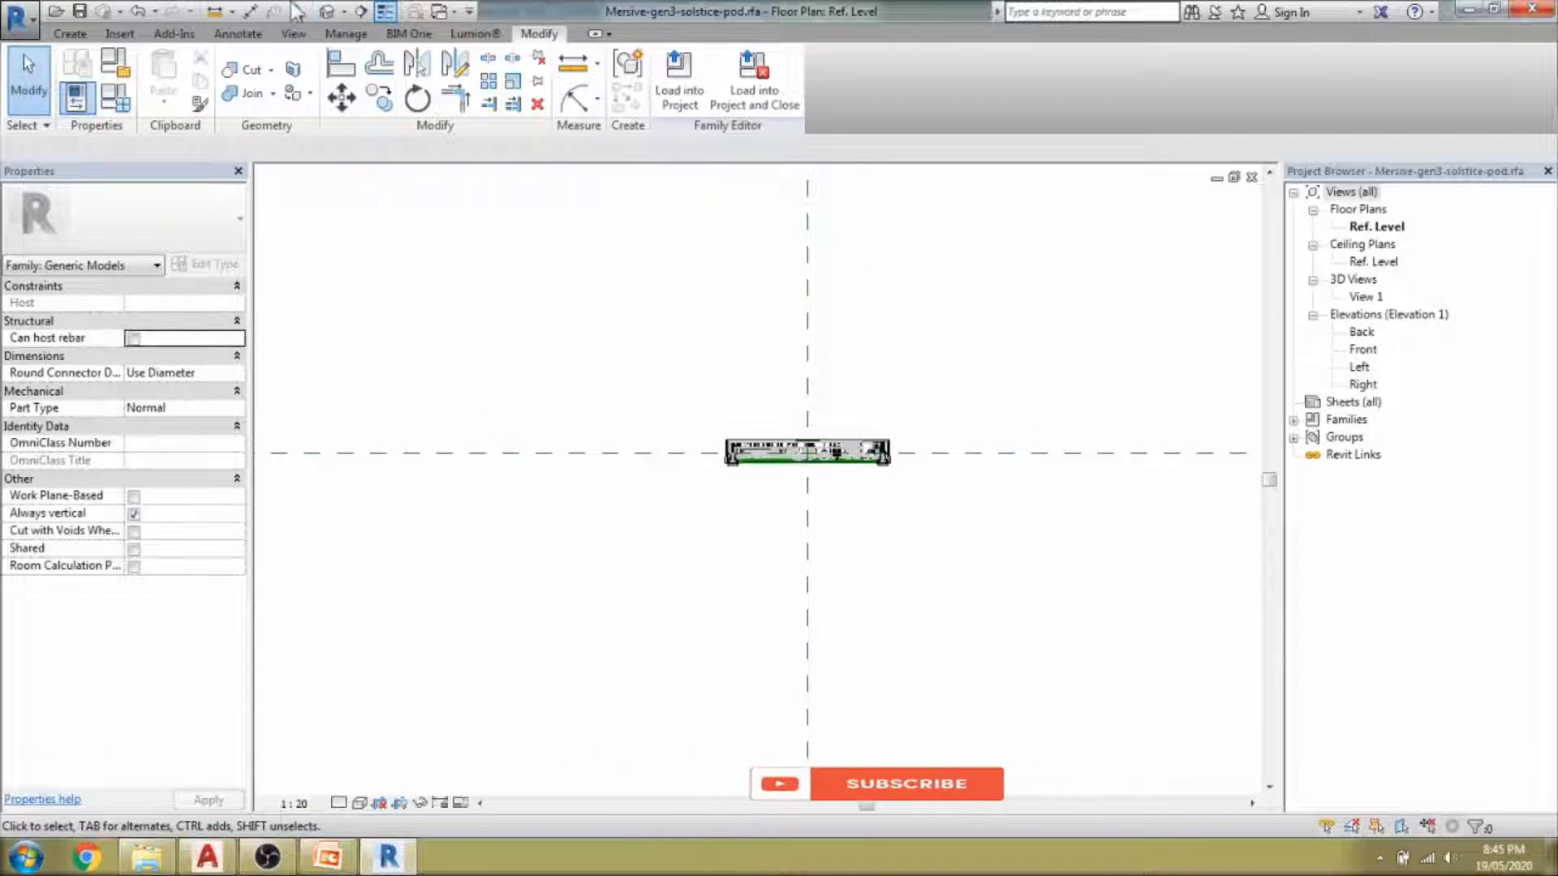
Orbit the imported pod in the default 3D view, then open the Left elevation.
click(325, 12)
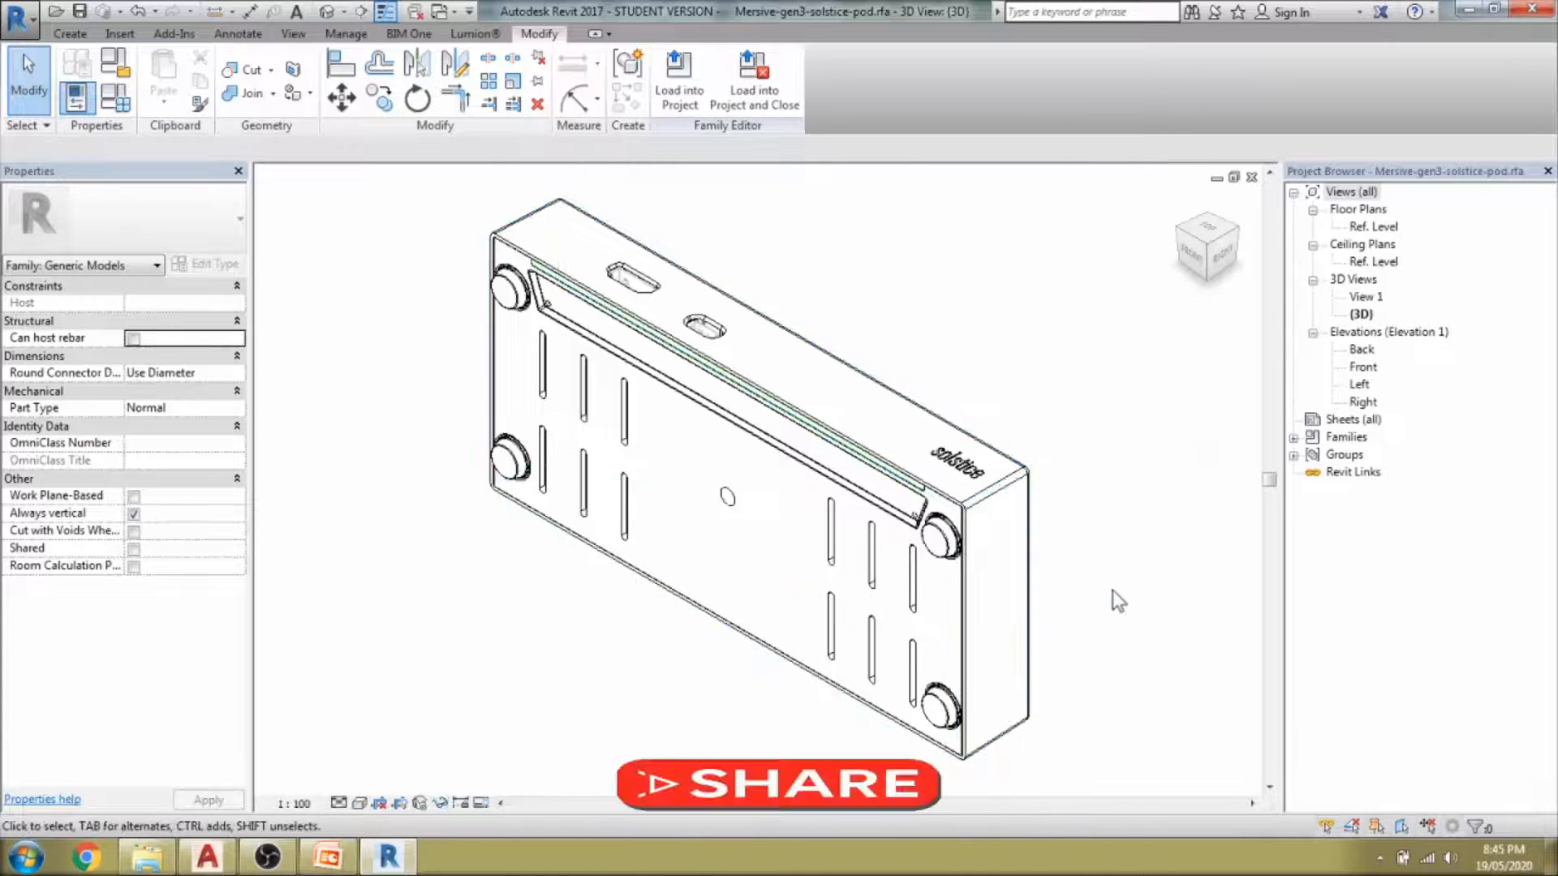
shift+middle_drag(1003, 610, 1123, 581)
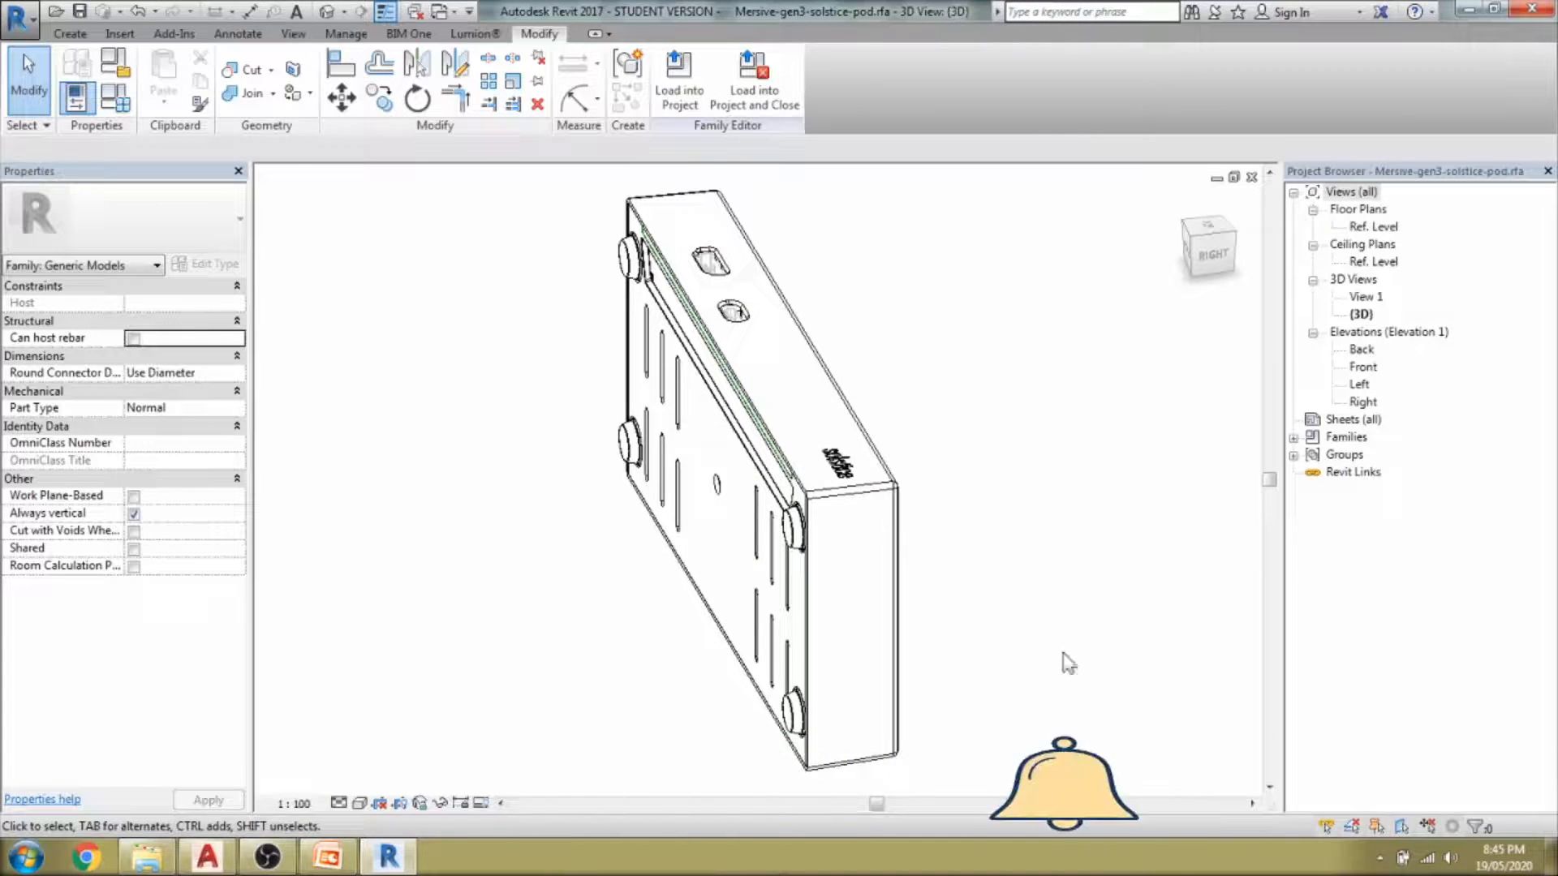
double_click(1360, 384)
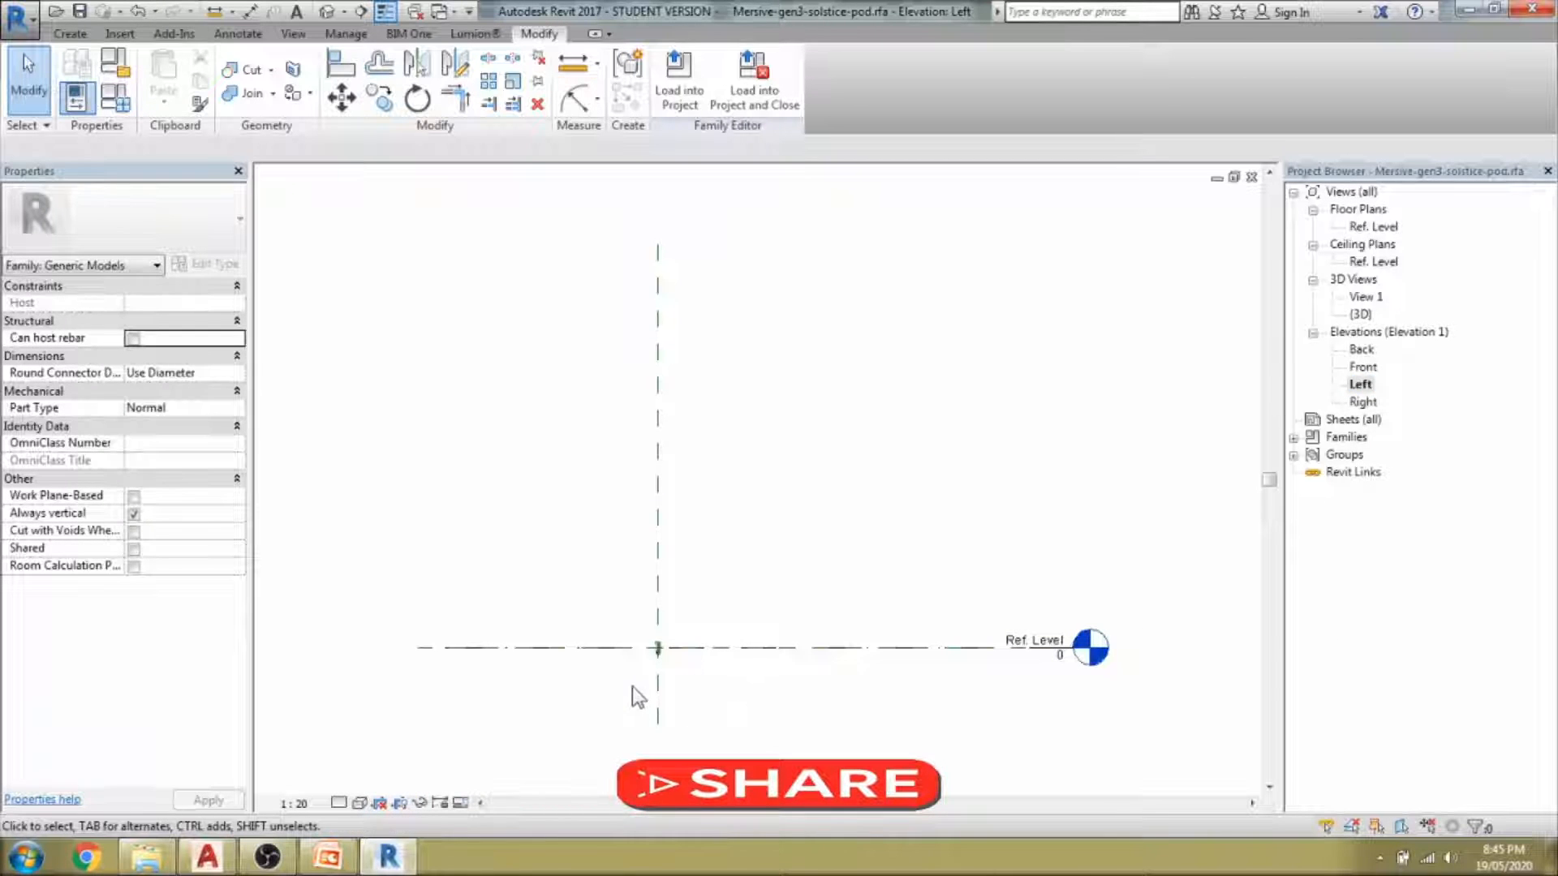
Rotate the imported pod 90° with RO so it lies flat.
scroll(631, 685, up, 3)
scroll(704, 622, up, 5)
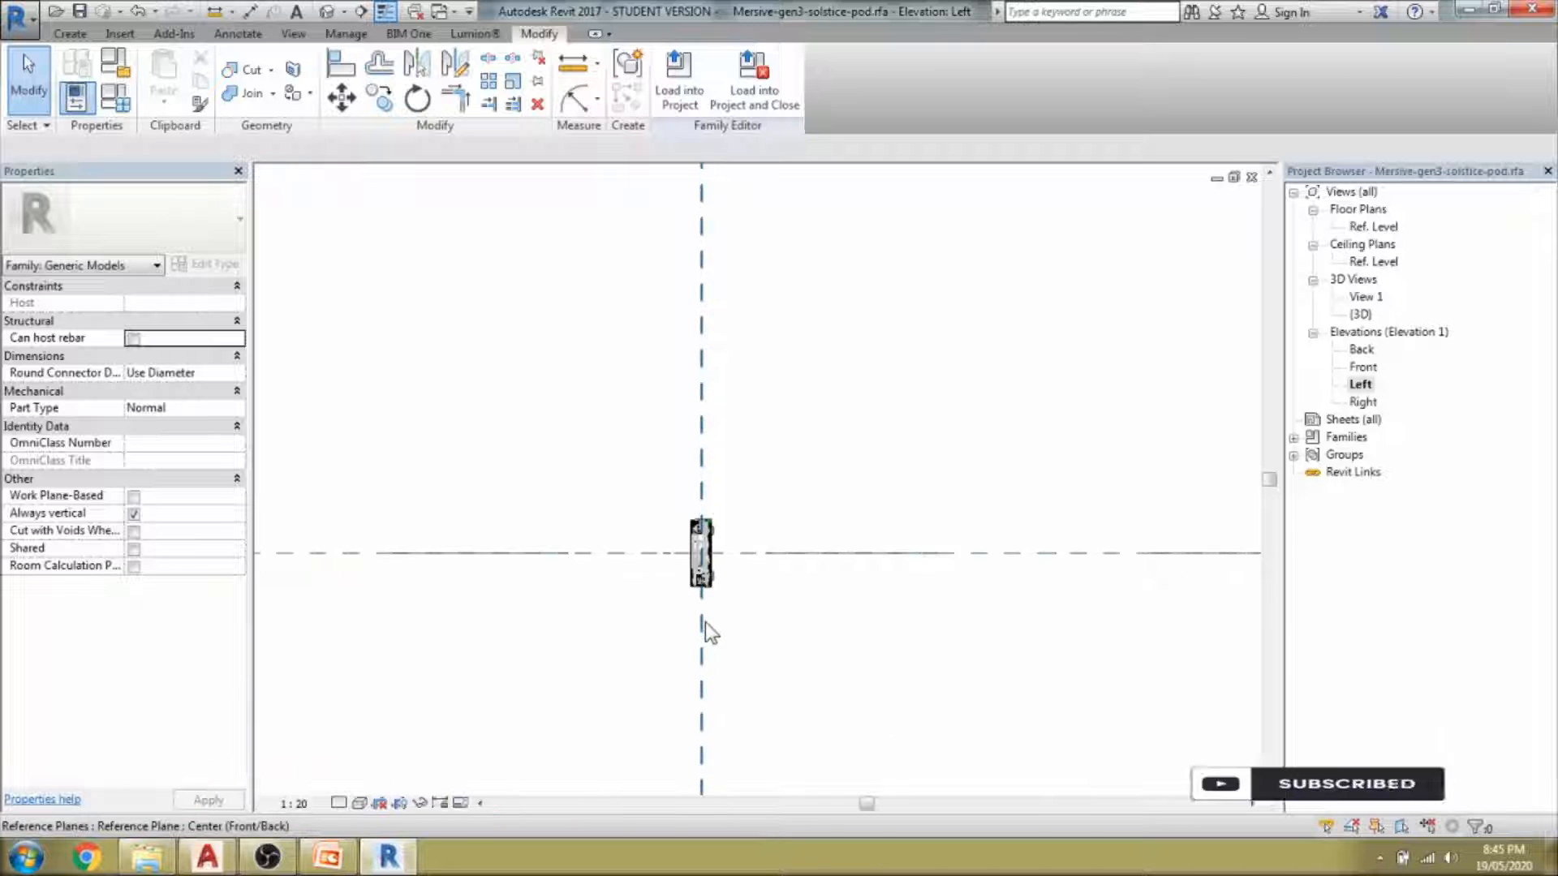
click(721, 538)
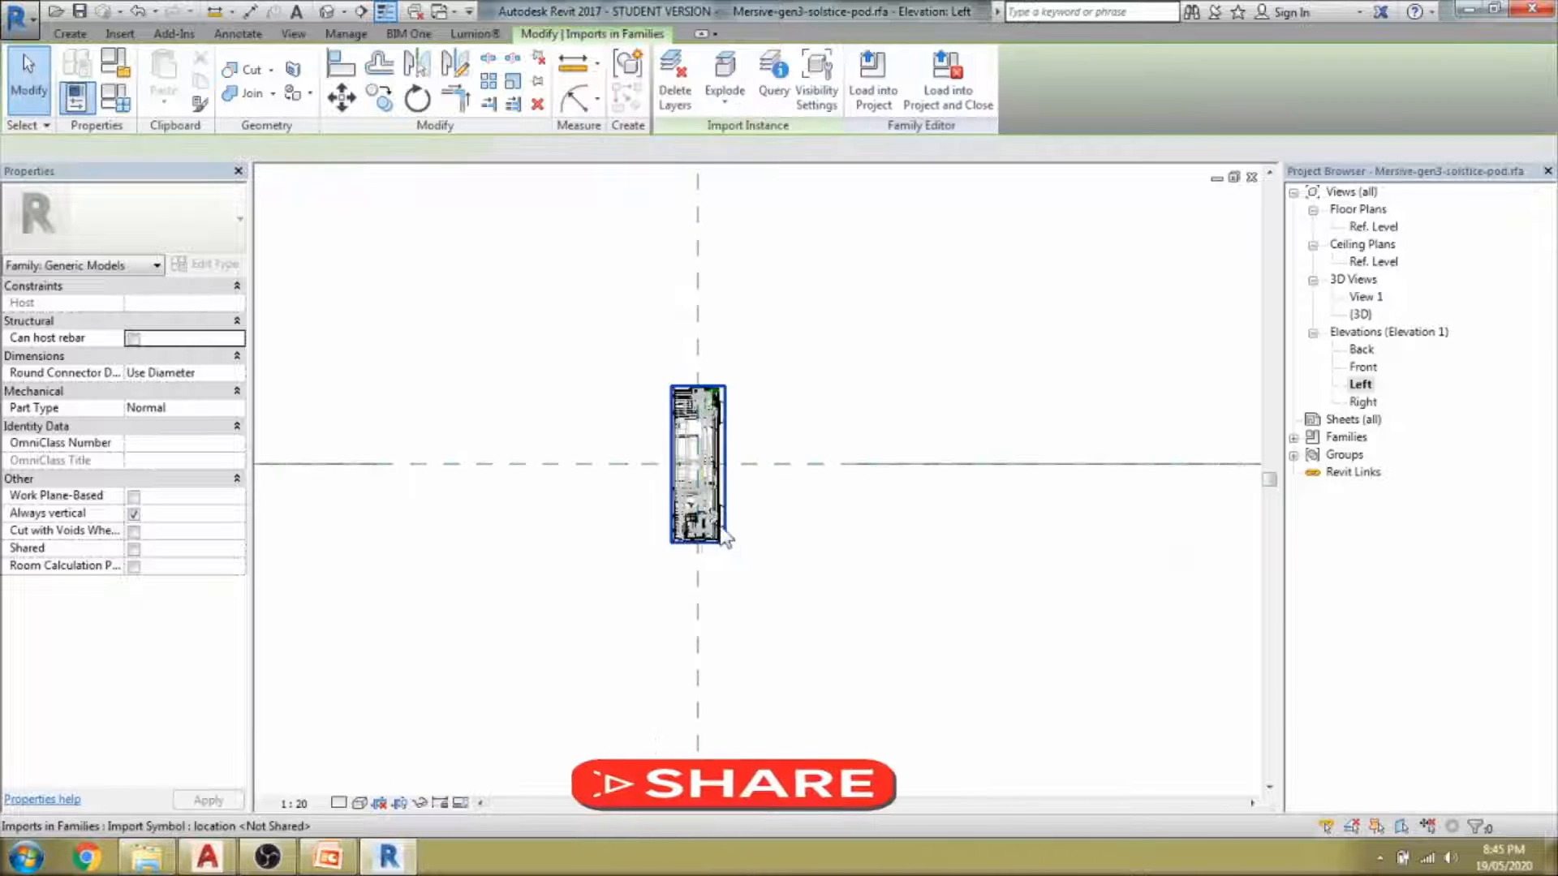
key(r)
key(o)
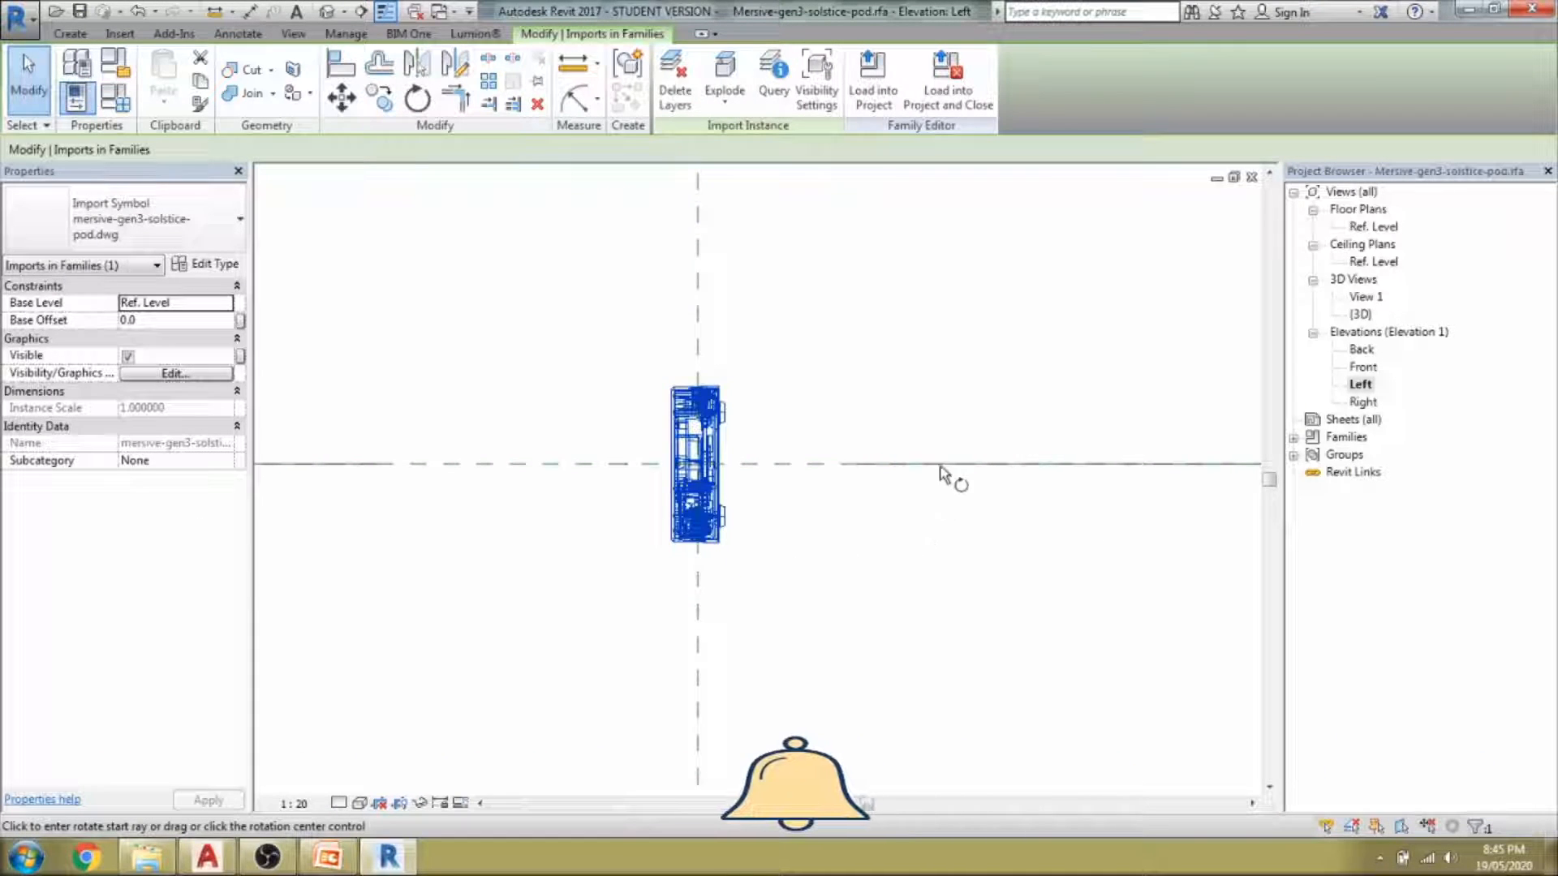
click(958, 350)
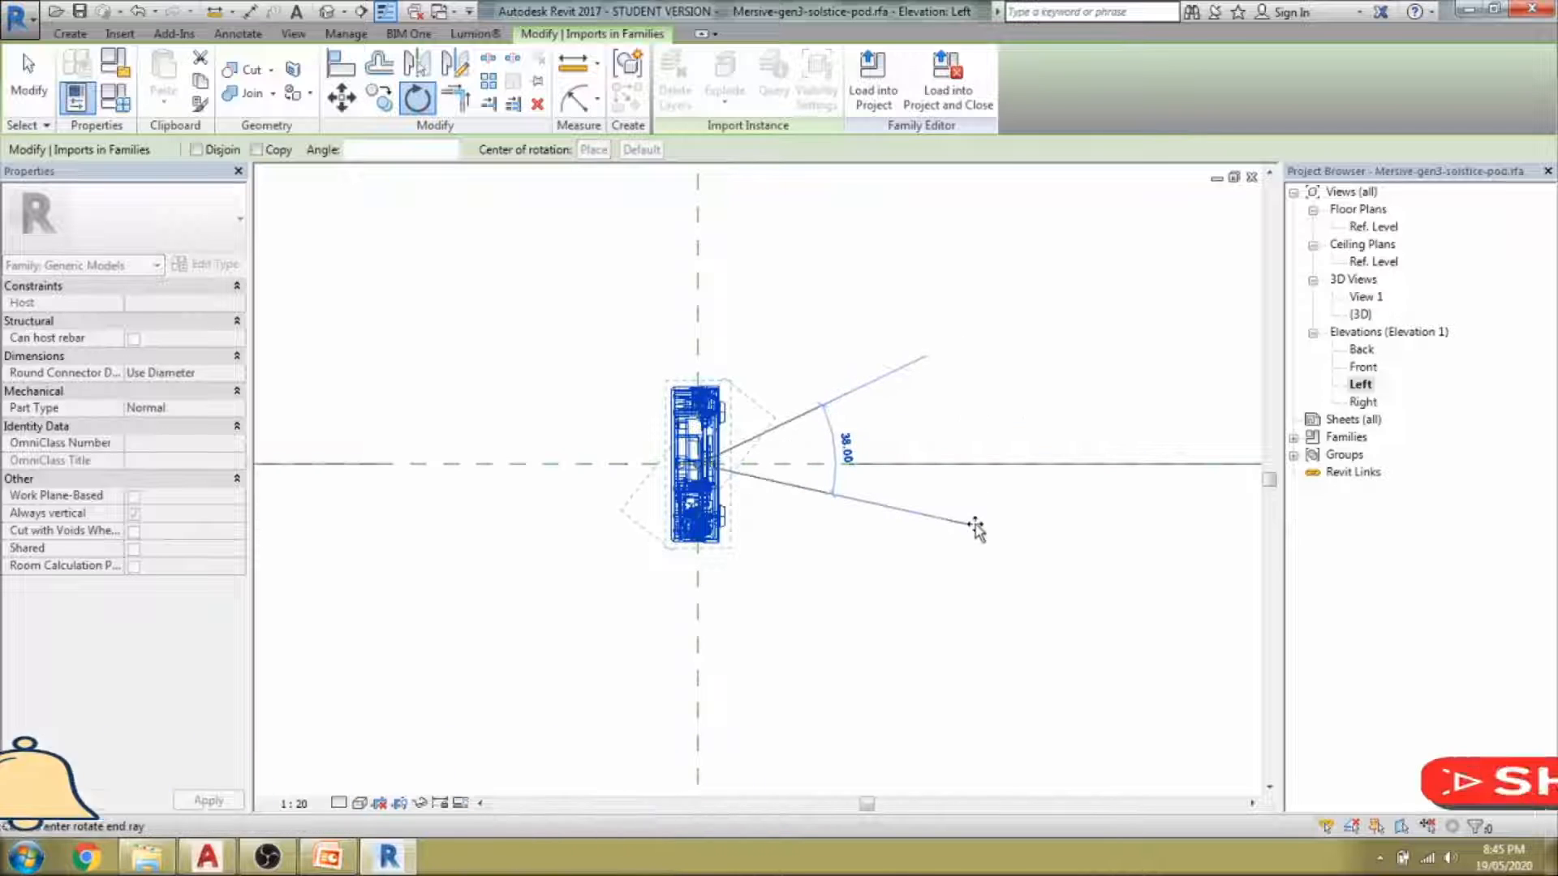
text(90)
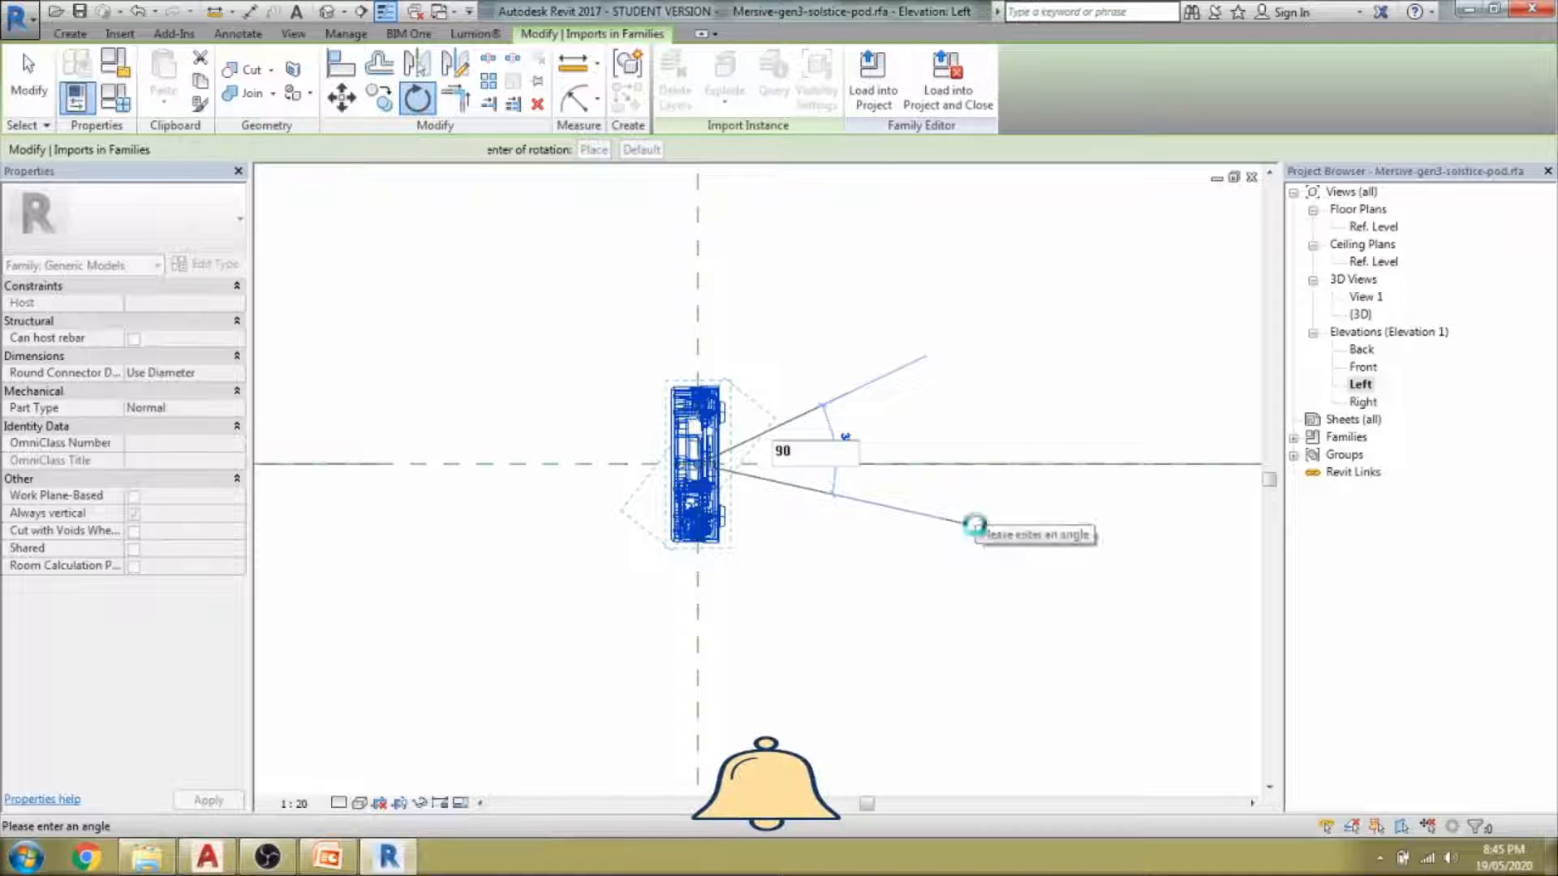
key(Return)
click(812, 560)
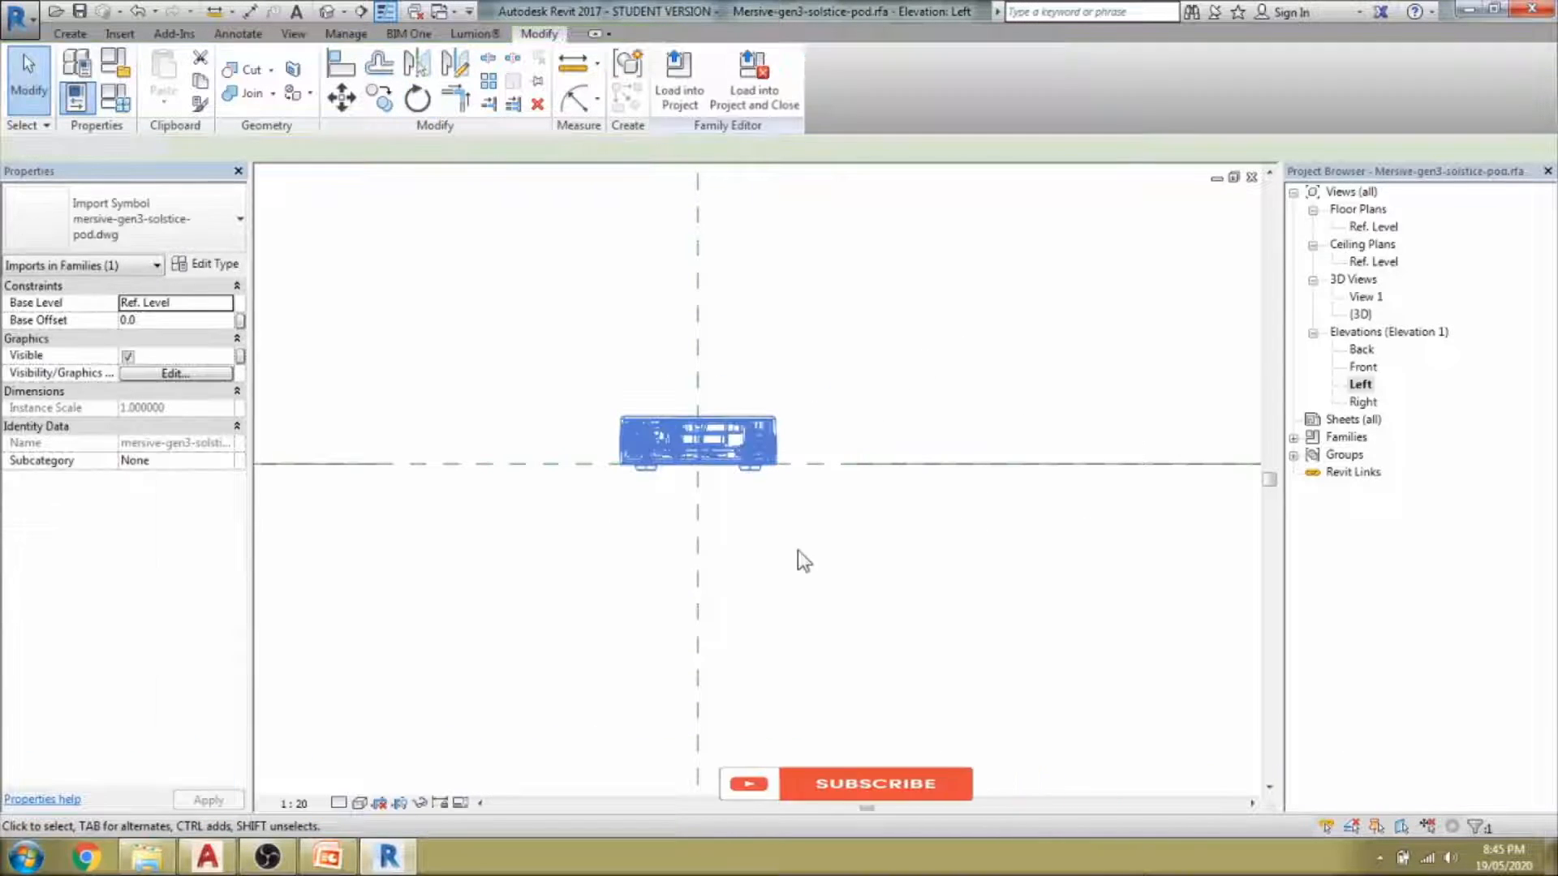
Align the bottom of the pod's foot to the Ref. Level line.
key(l)
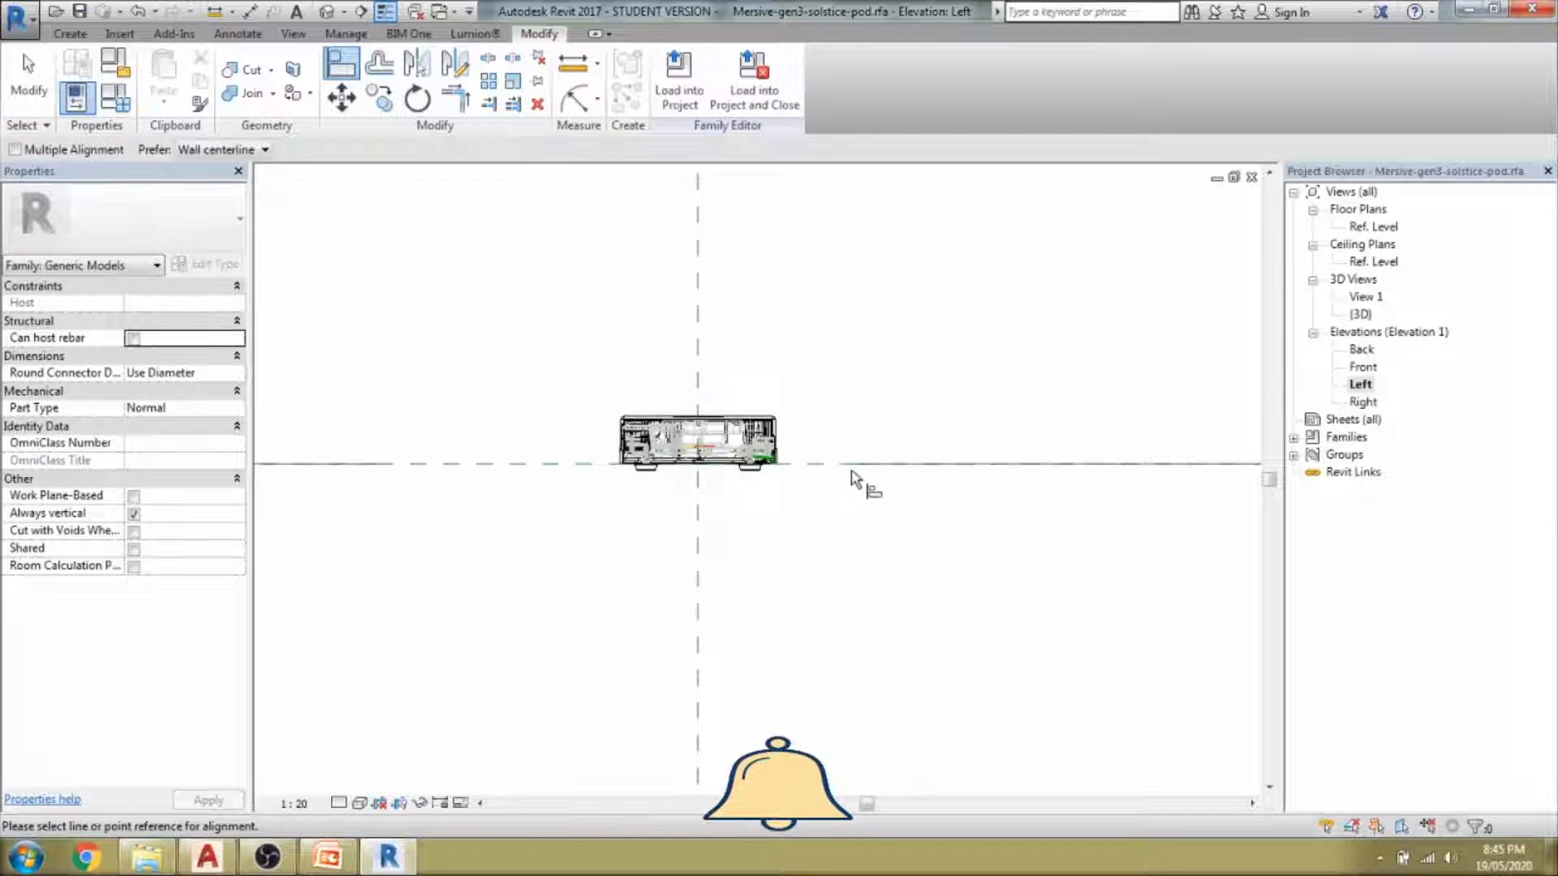
scroll(852, 469, up, 5)
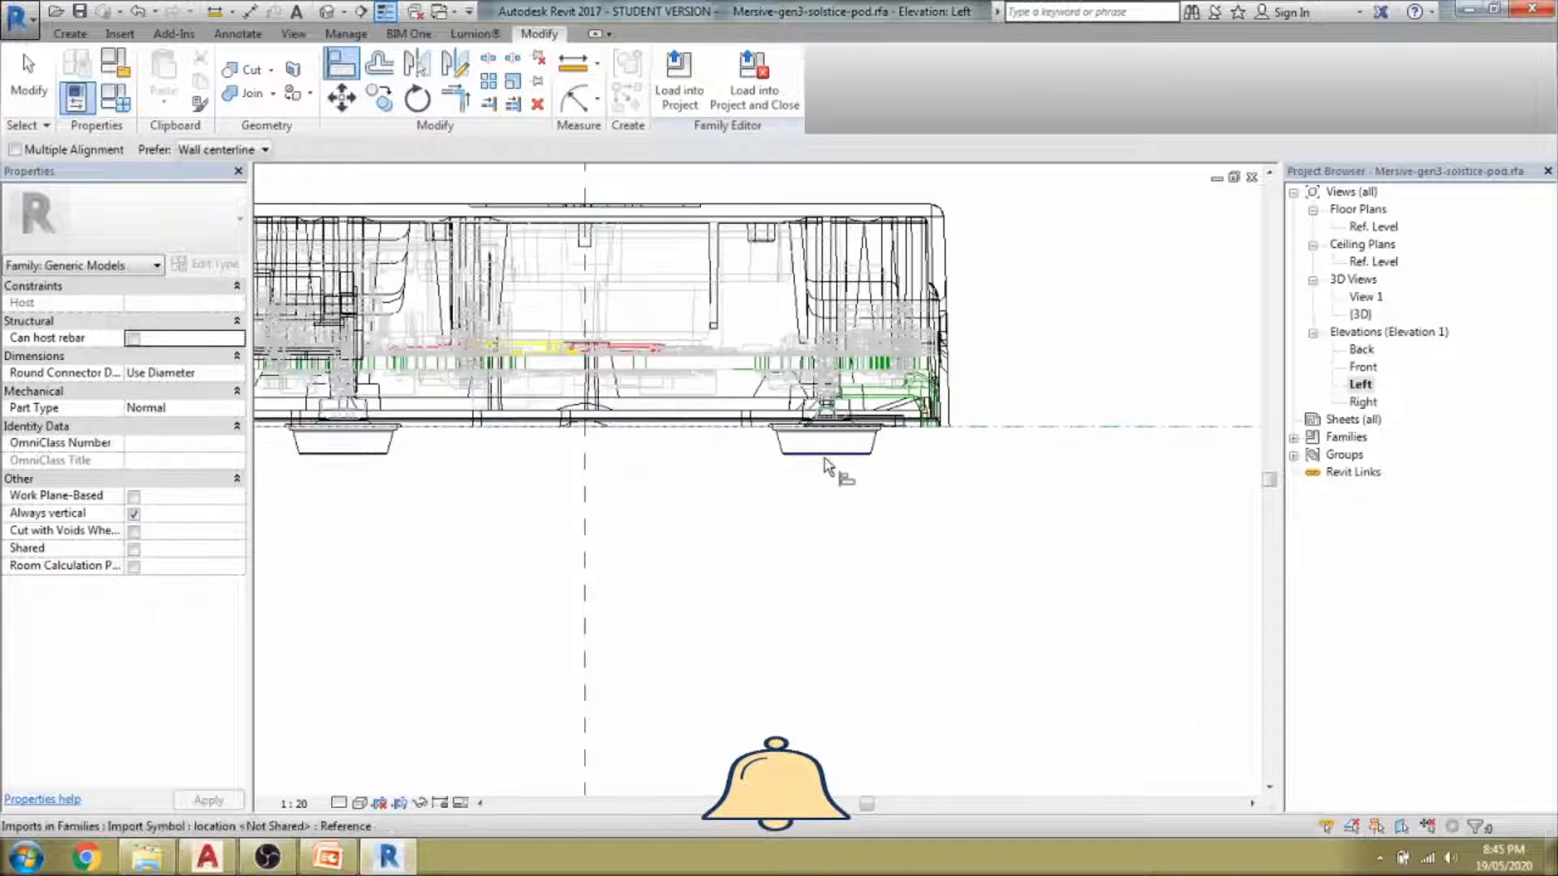
scroll(826, 467, up, 5)
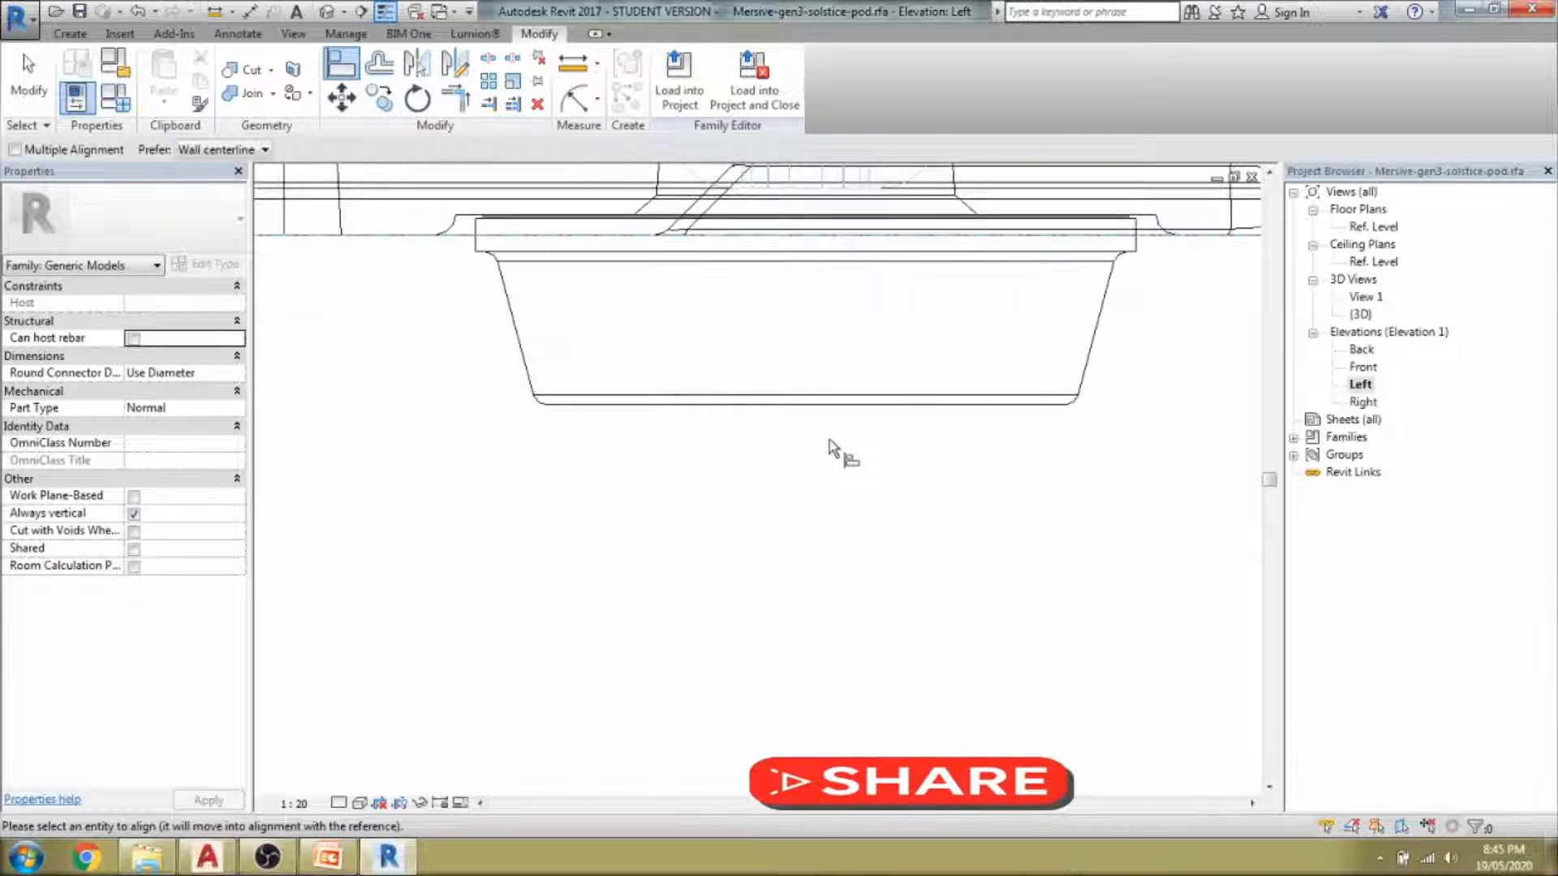
click(834, 421)
scroll(802, 449, down, 6)
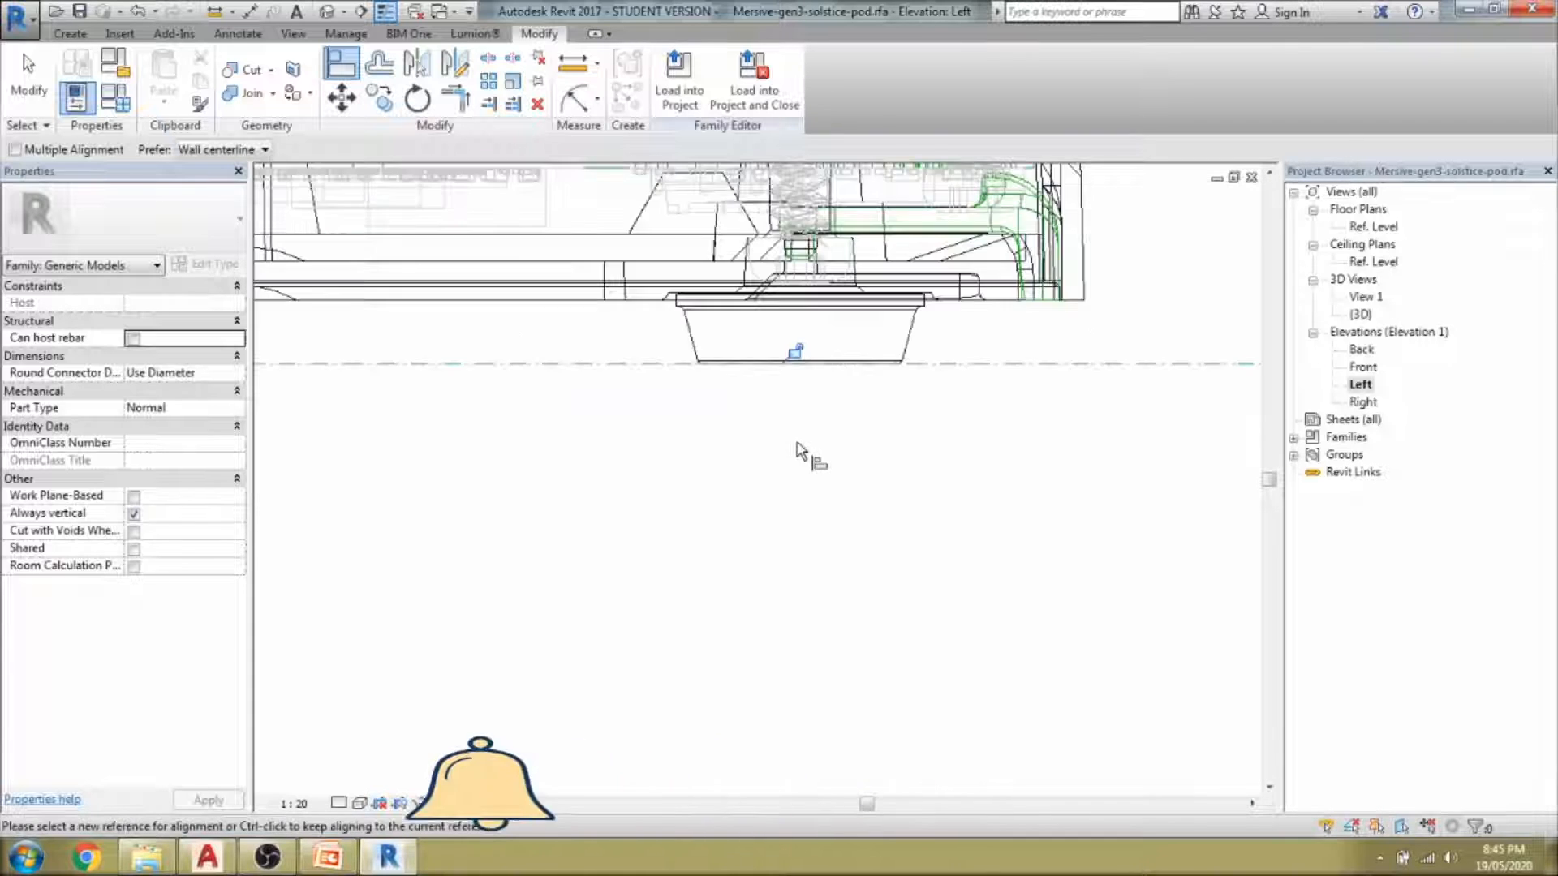
scroll(799, 449, down, 4)
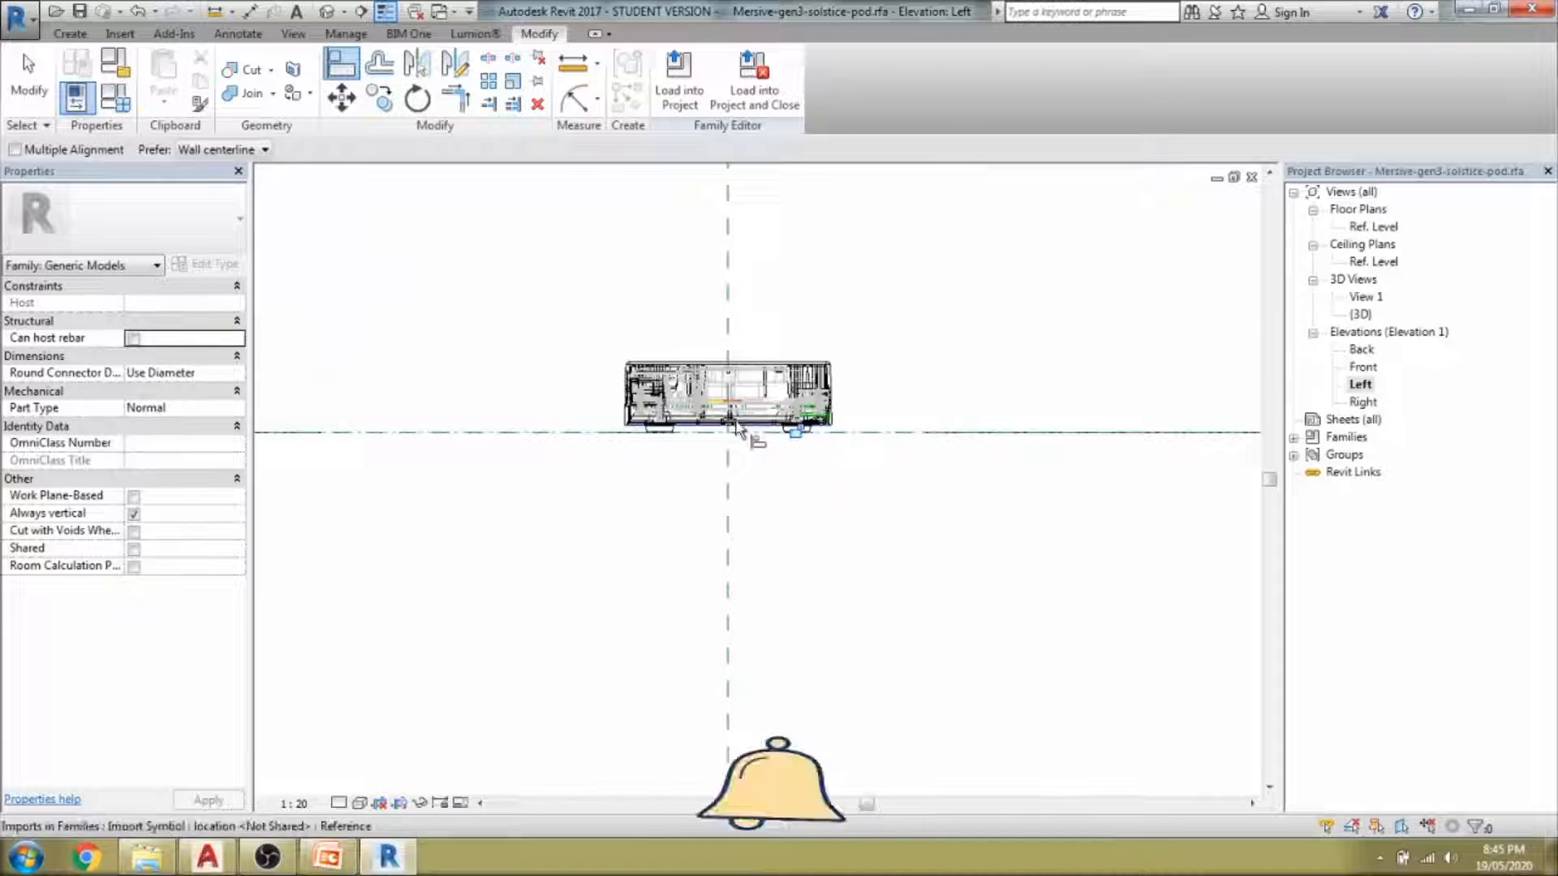
click(766, 371)
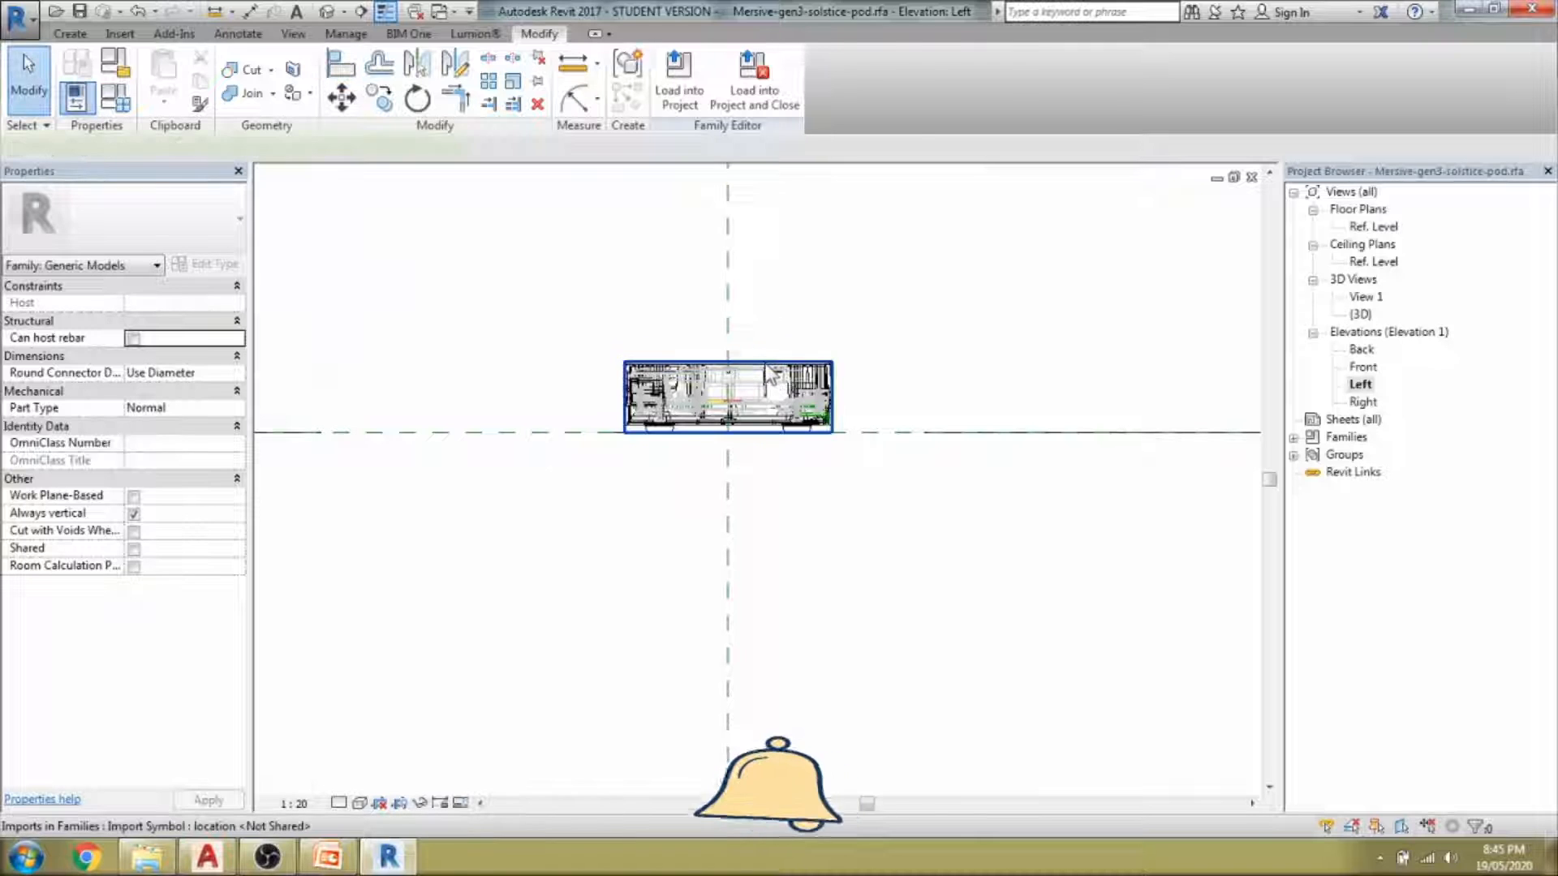
click(767, 372)
Move the imported pod from its edge midpoint onto the centre reference plane.
drag(764, 361, 767, 369)
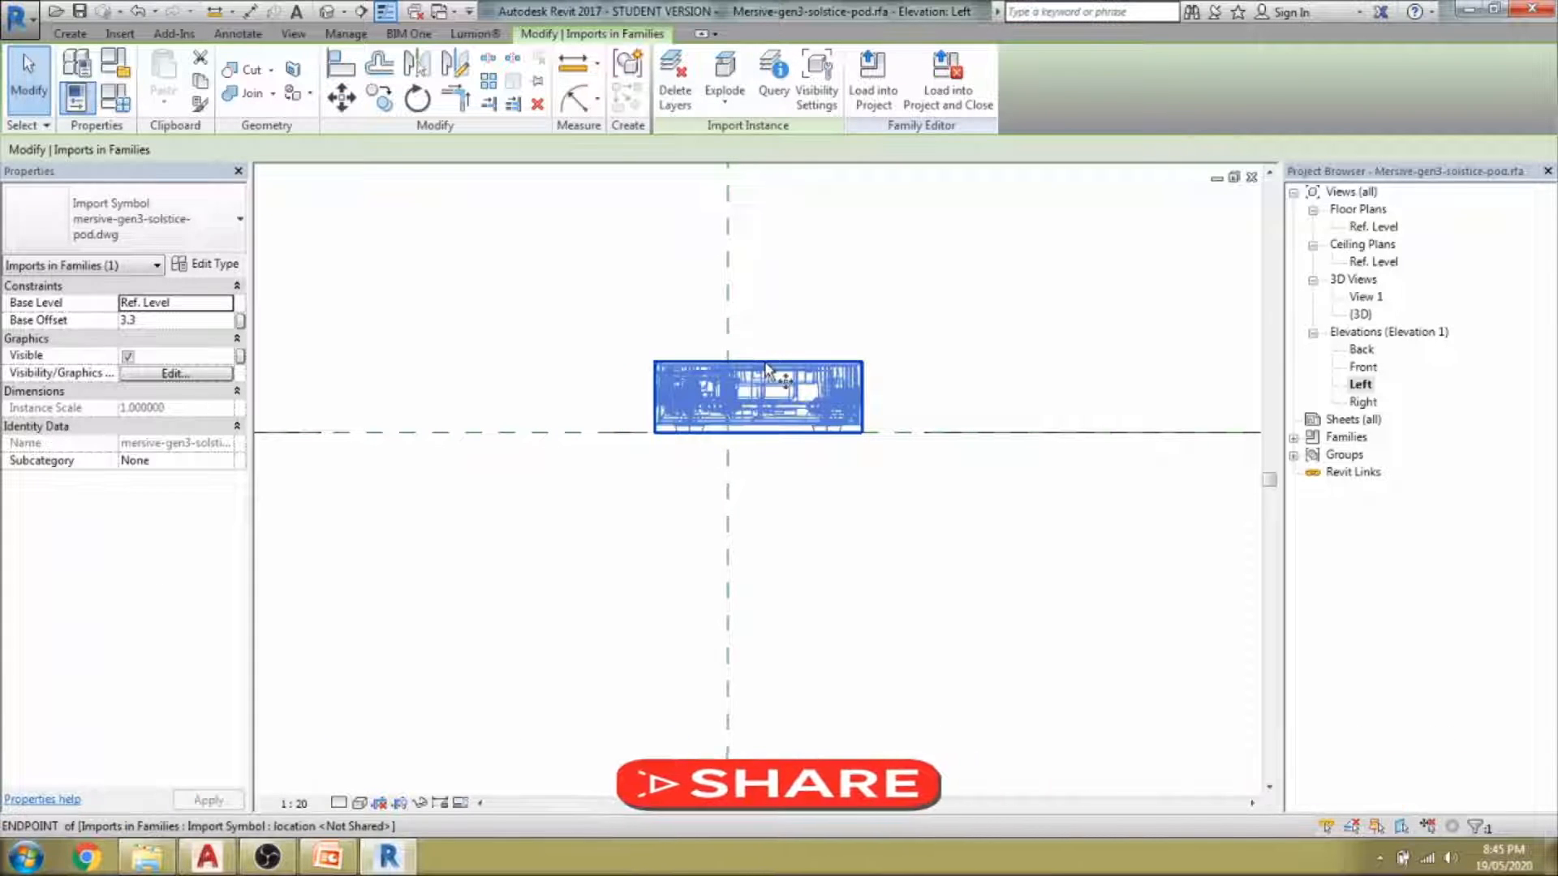
key(m)
key(v)
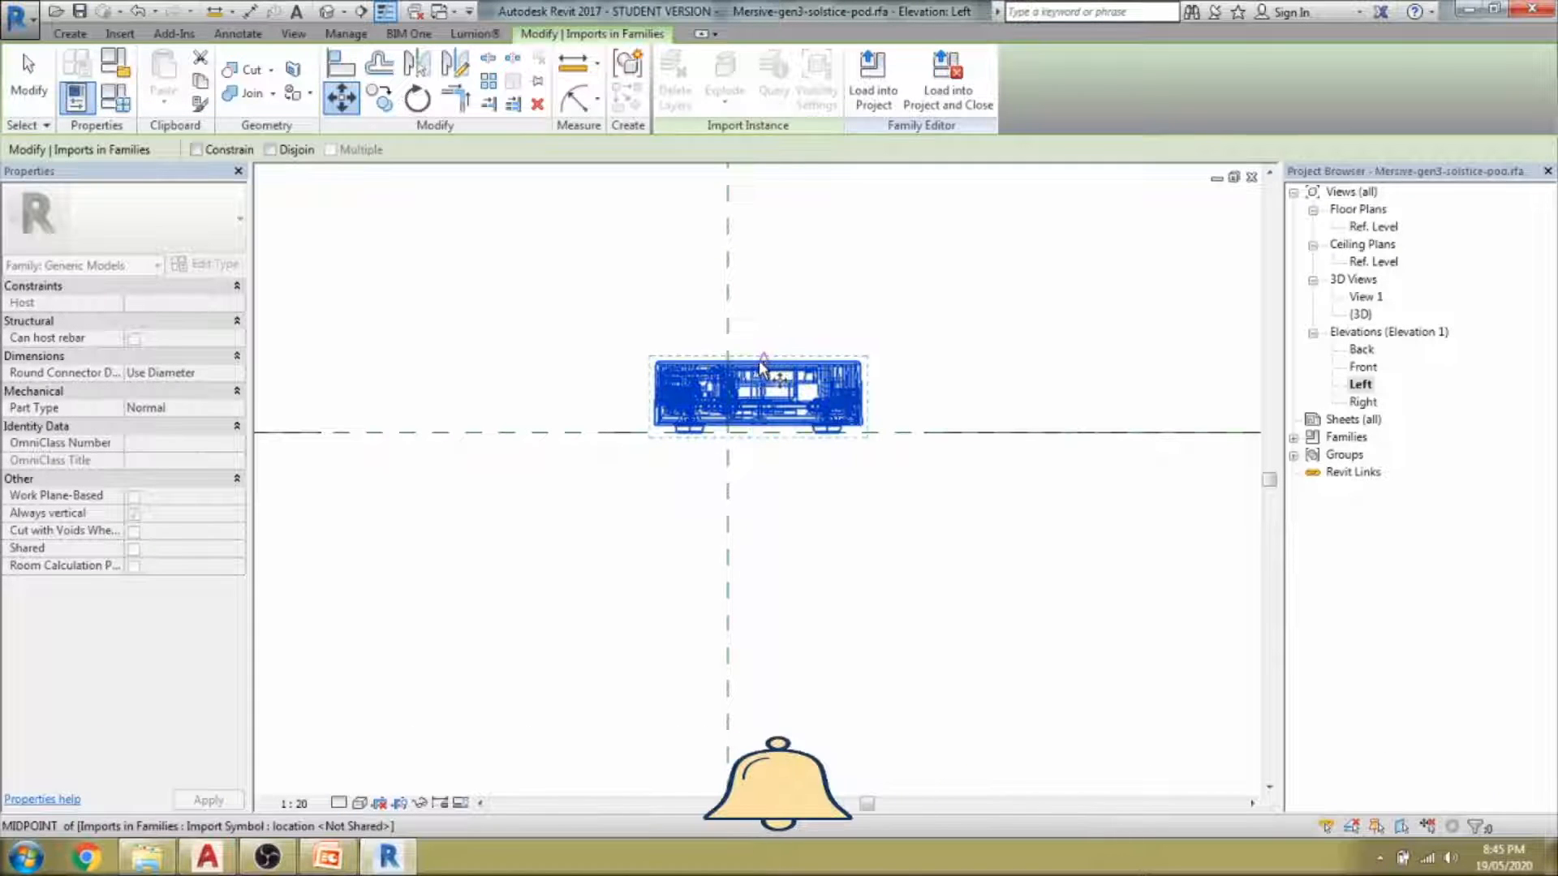
scroll(755, 361, up, 5)
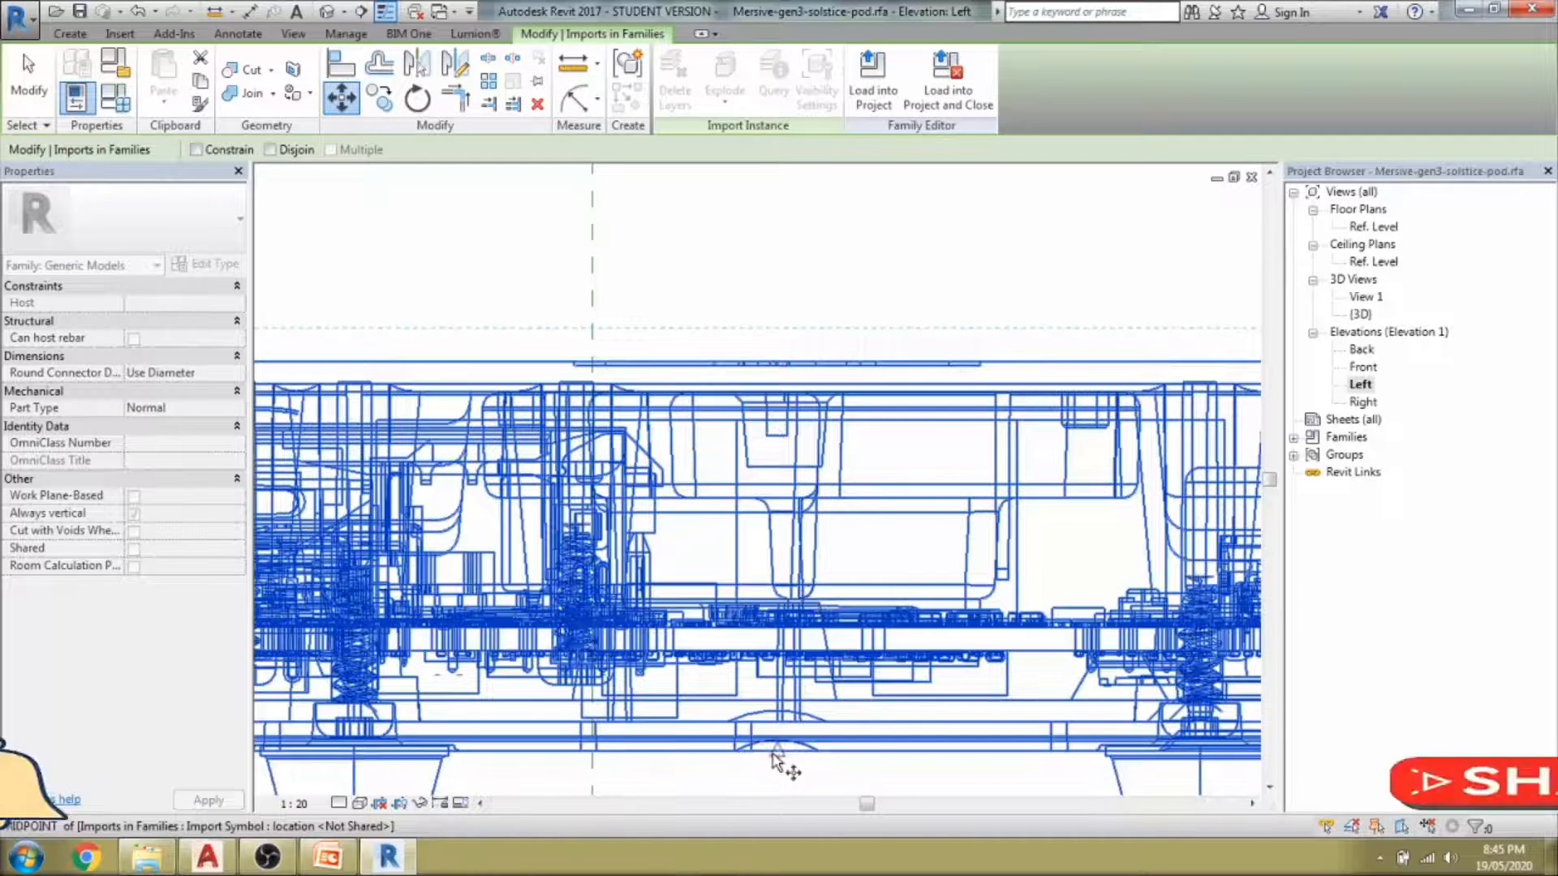
click(777, 750)
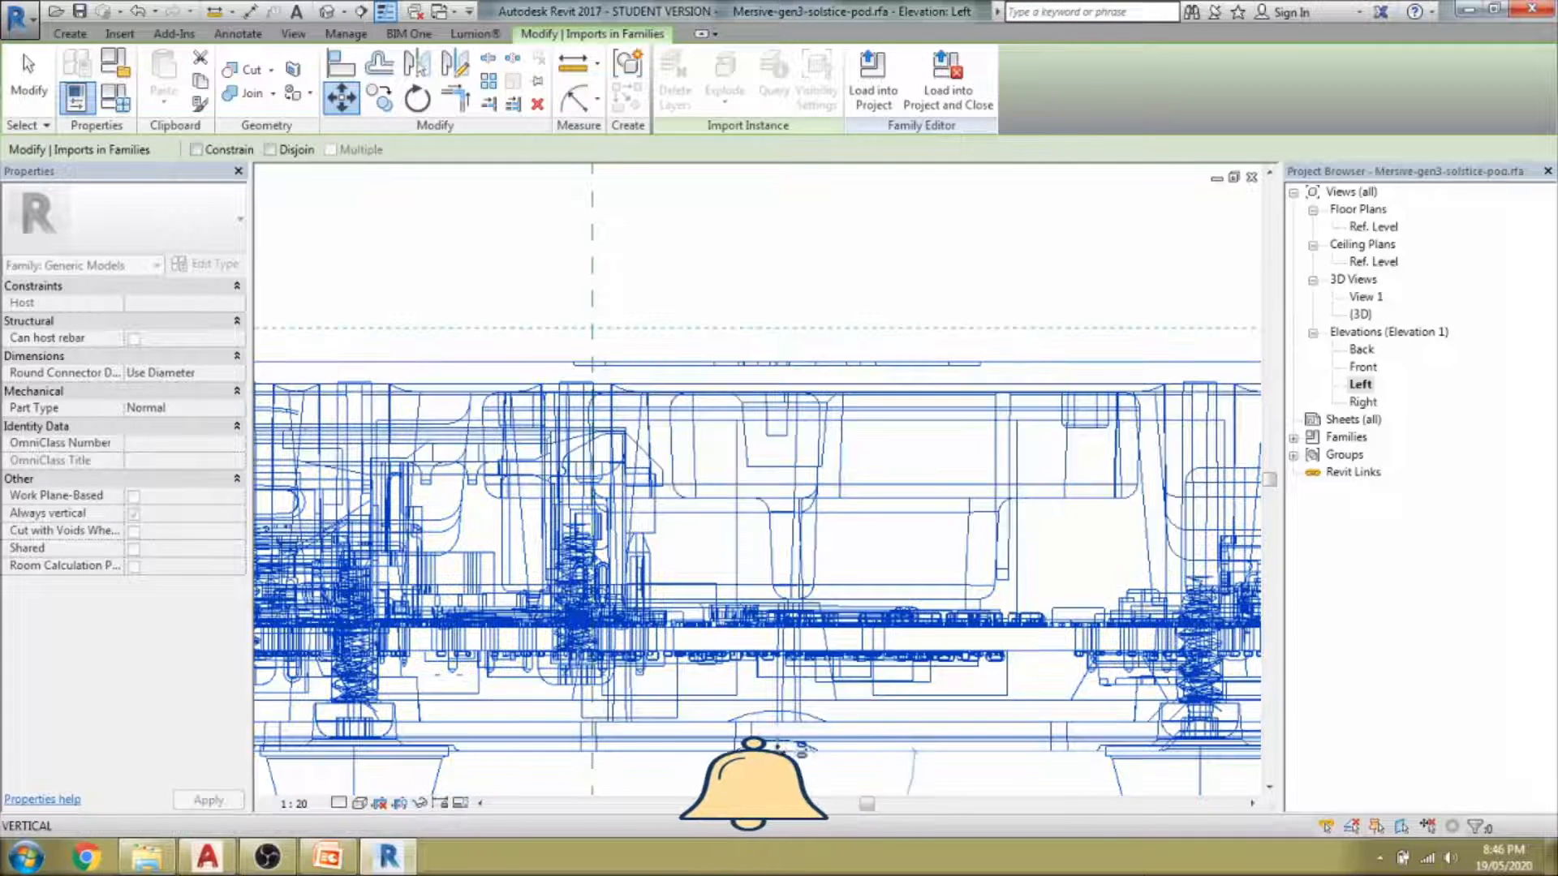
click(592, 753)
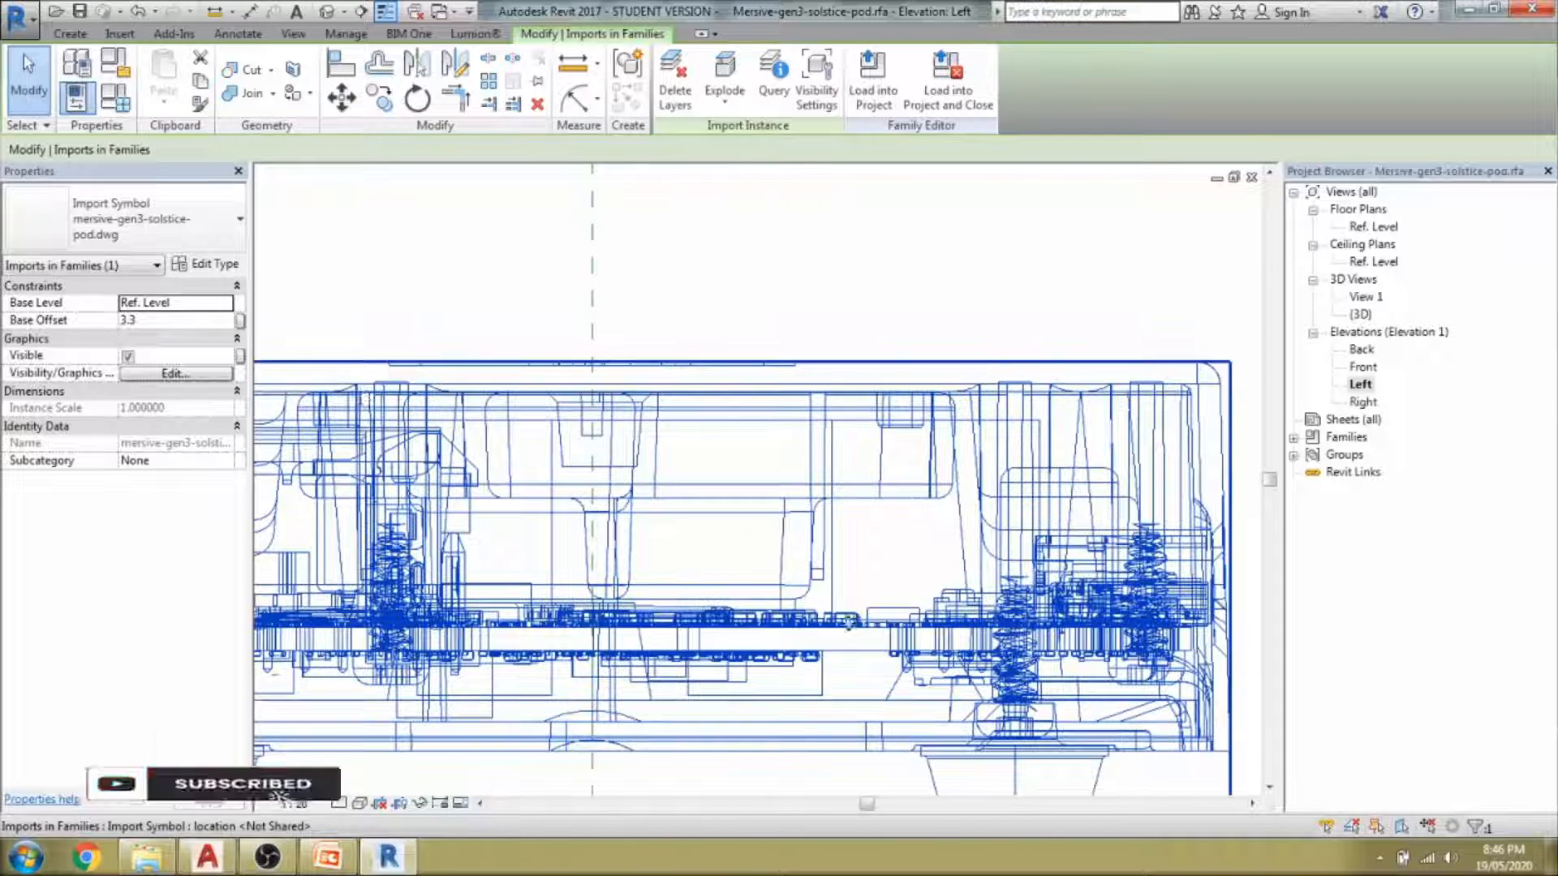
Check the pod in the Ref. Level floor plan, starting a move and cancelling it.
double_click(1373, 227)
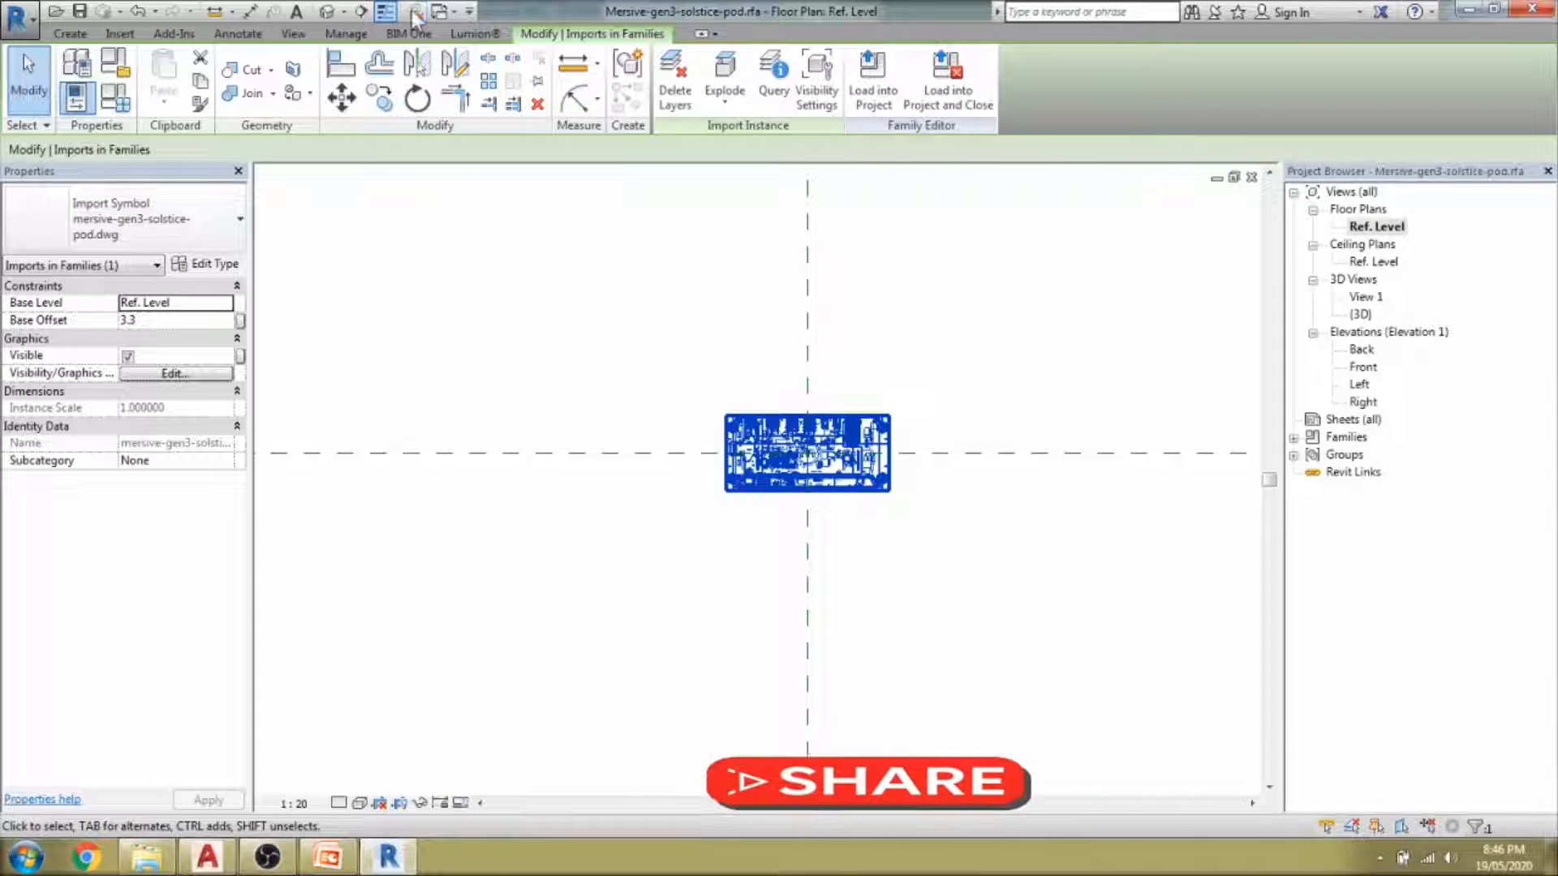
click(875, 530)
scroll(803, 426, up, 5)
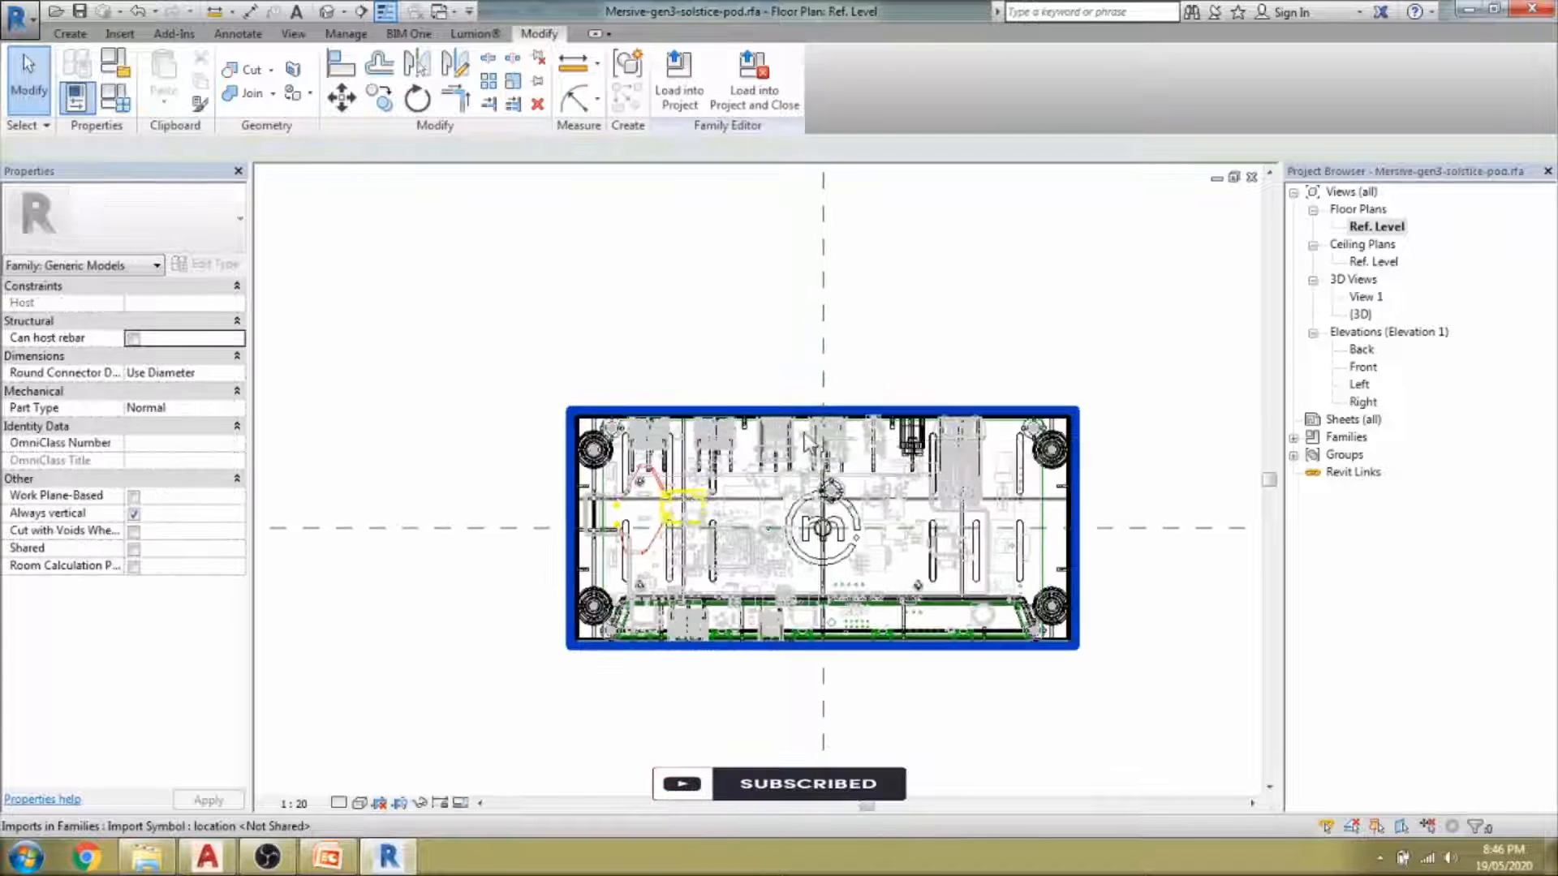
click(573, 556)
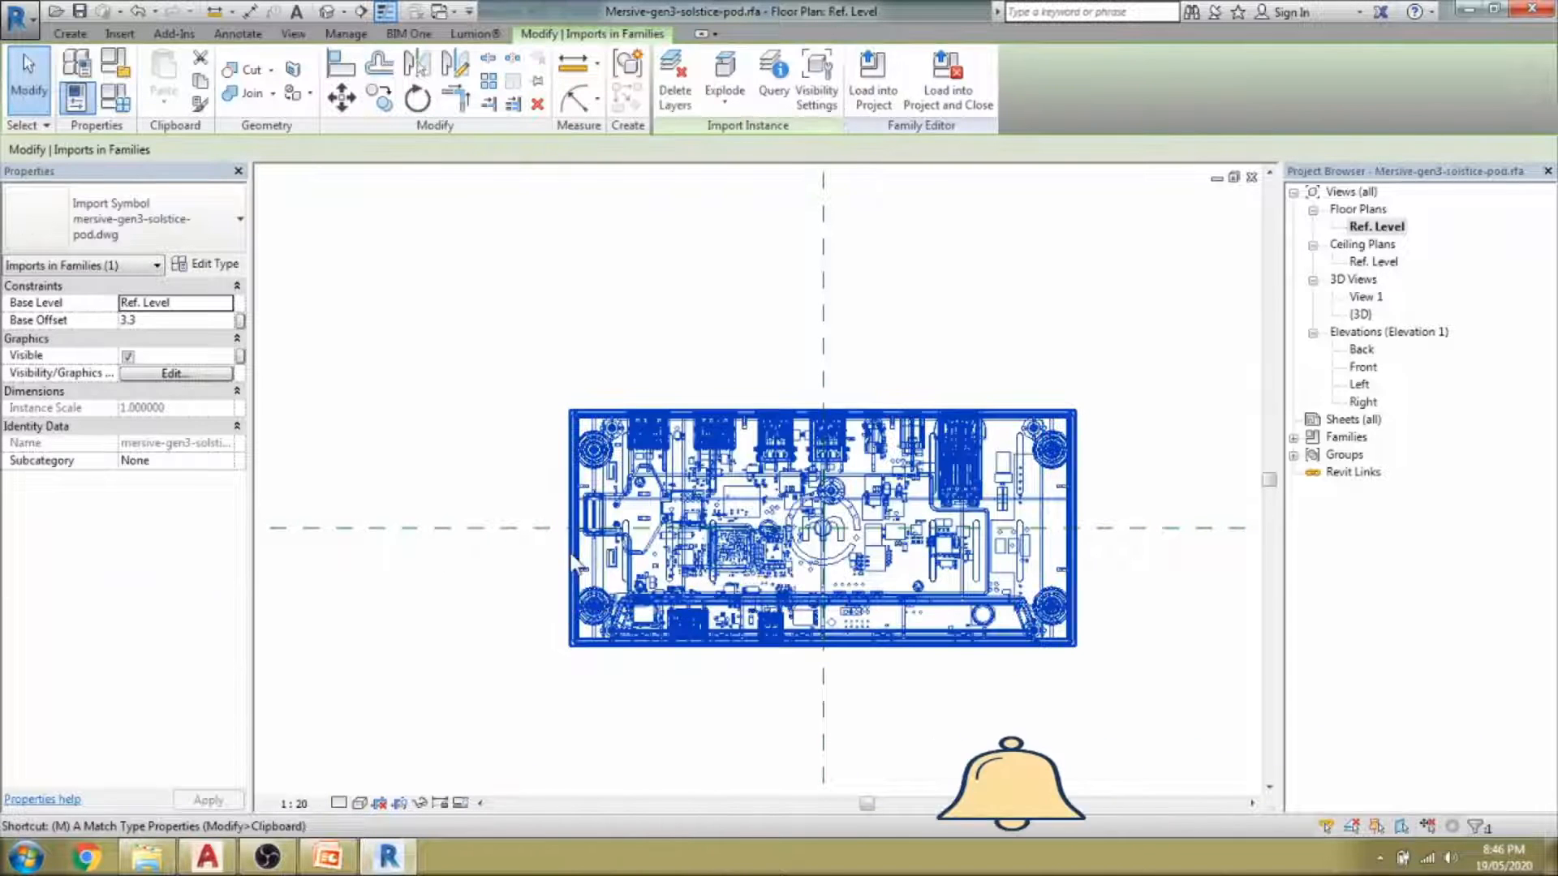
key(m)
key(v)
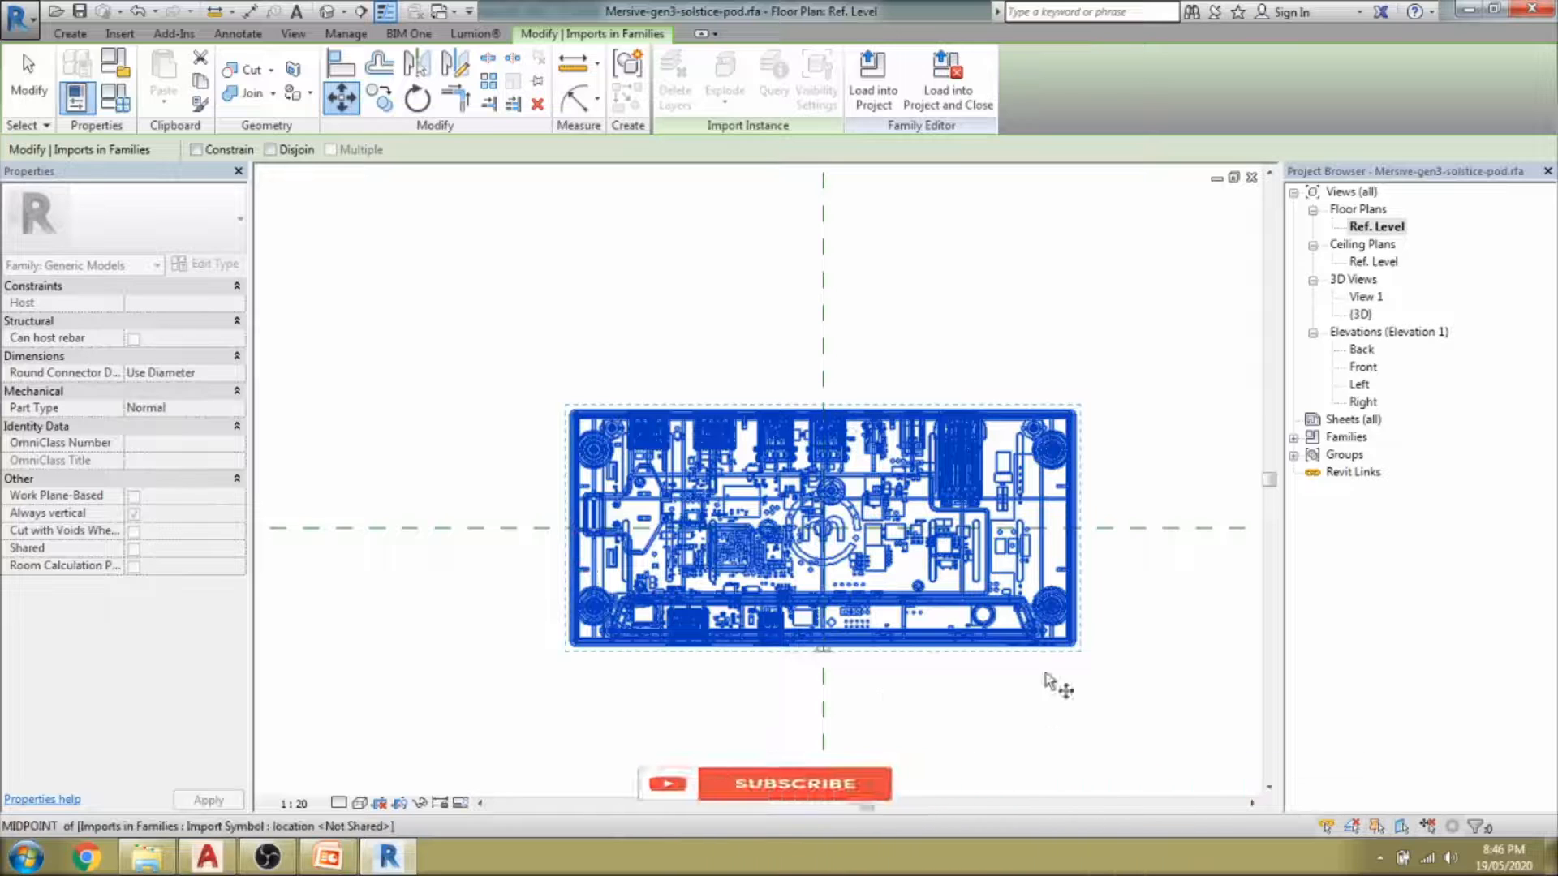
key(Escape)
key(Escape)
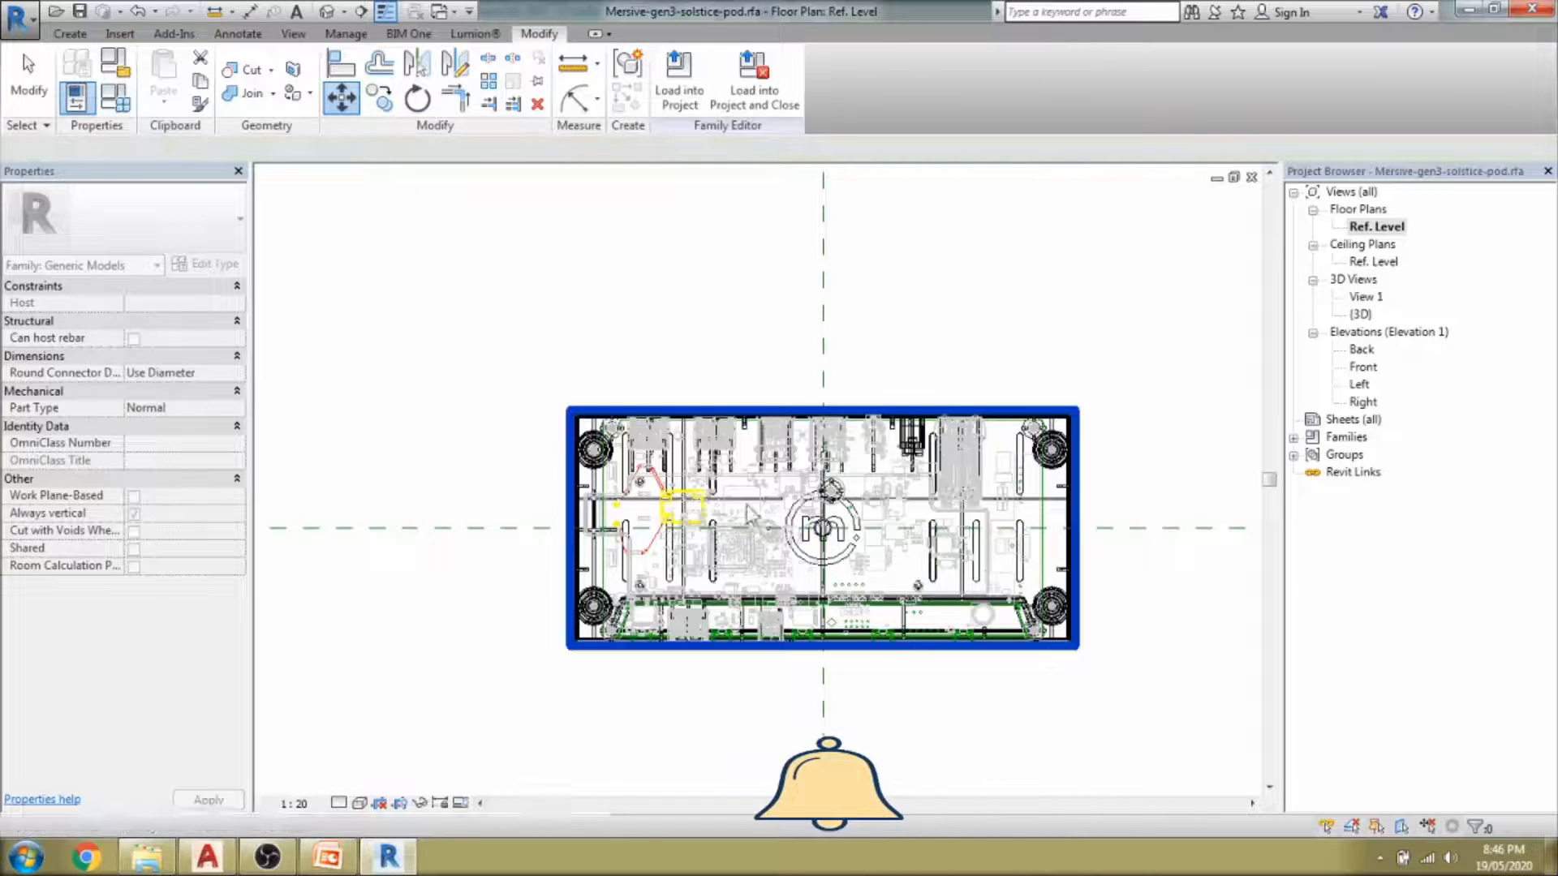
Open the default 3D view to see the flat rectangular pod enclosure with its logo.
scroll(704, 434, down, 3)
scroll(740, 532, up, 3)
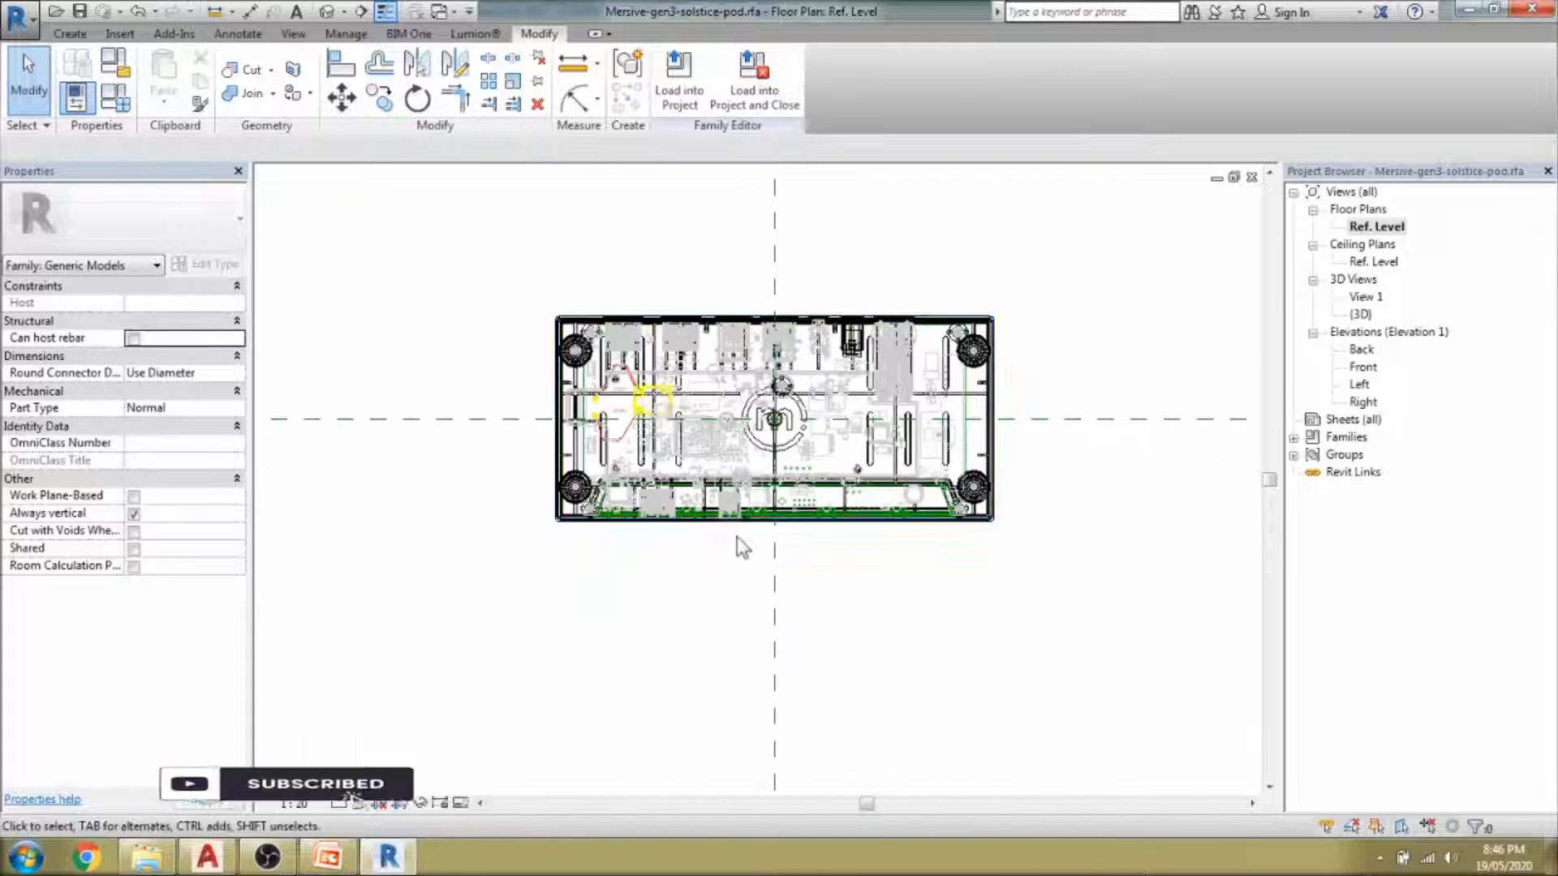
click(326, 13)
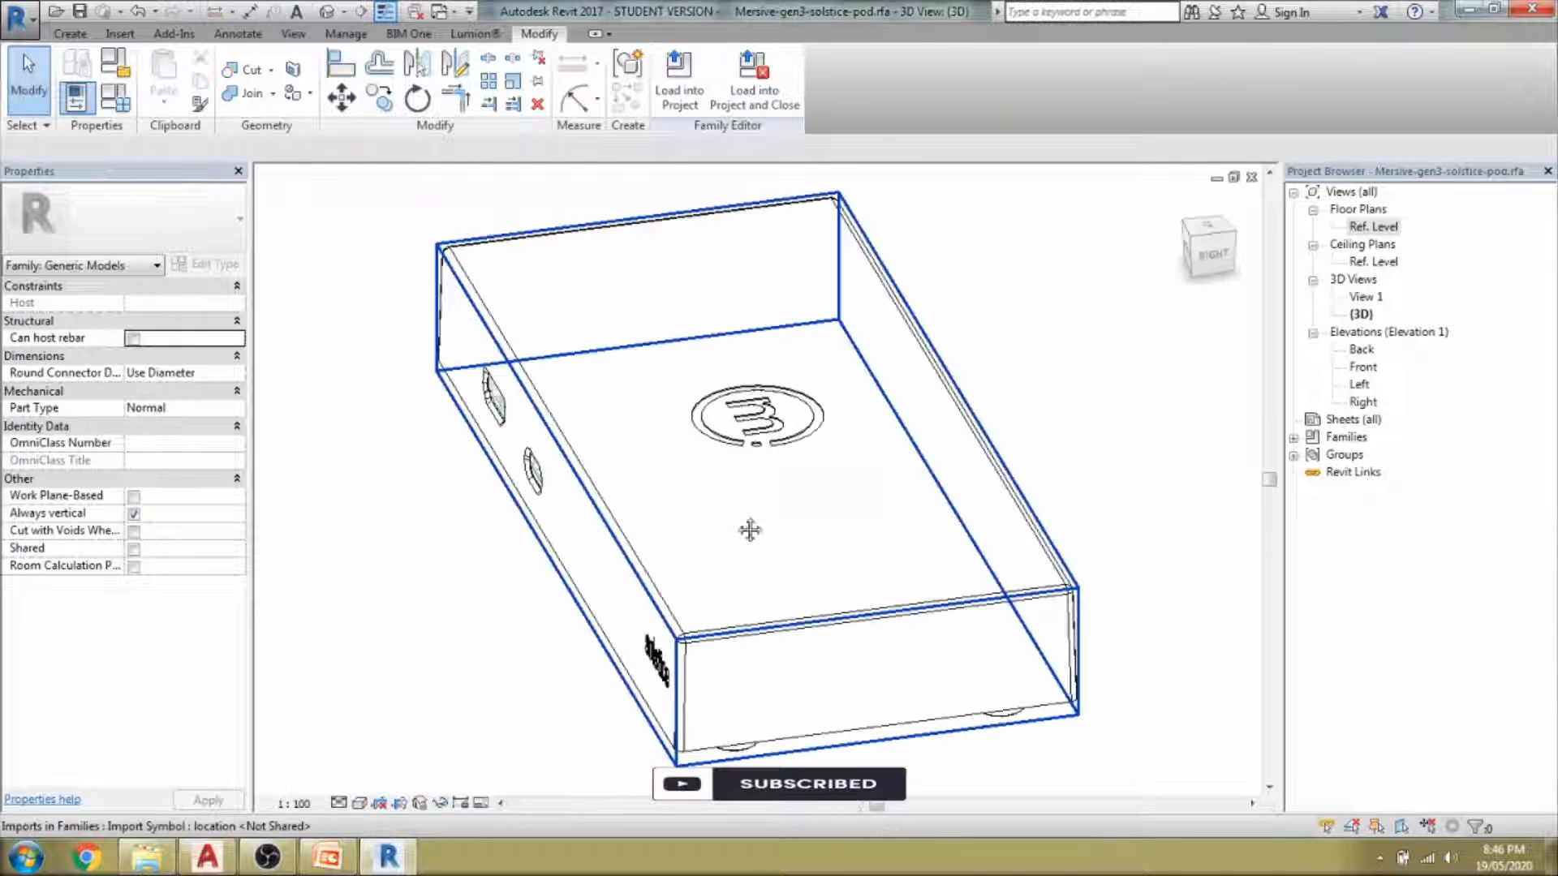
click(740, 528)
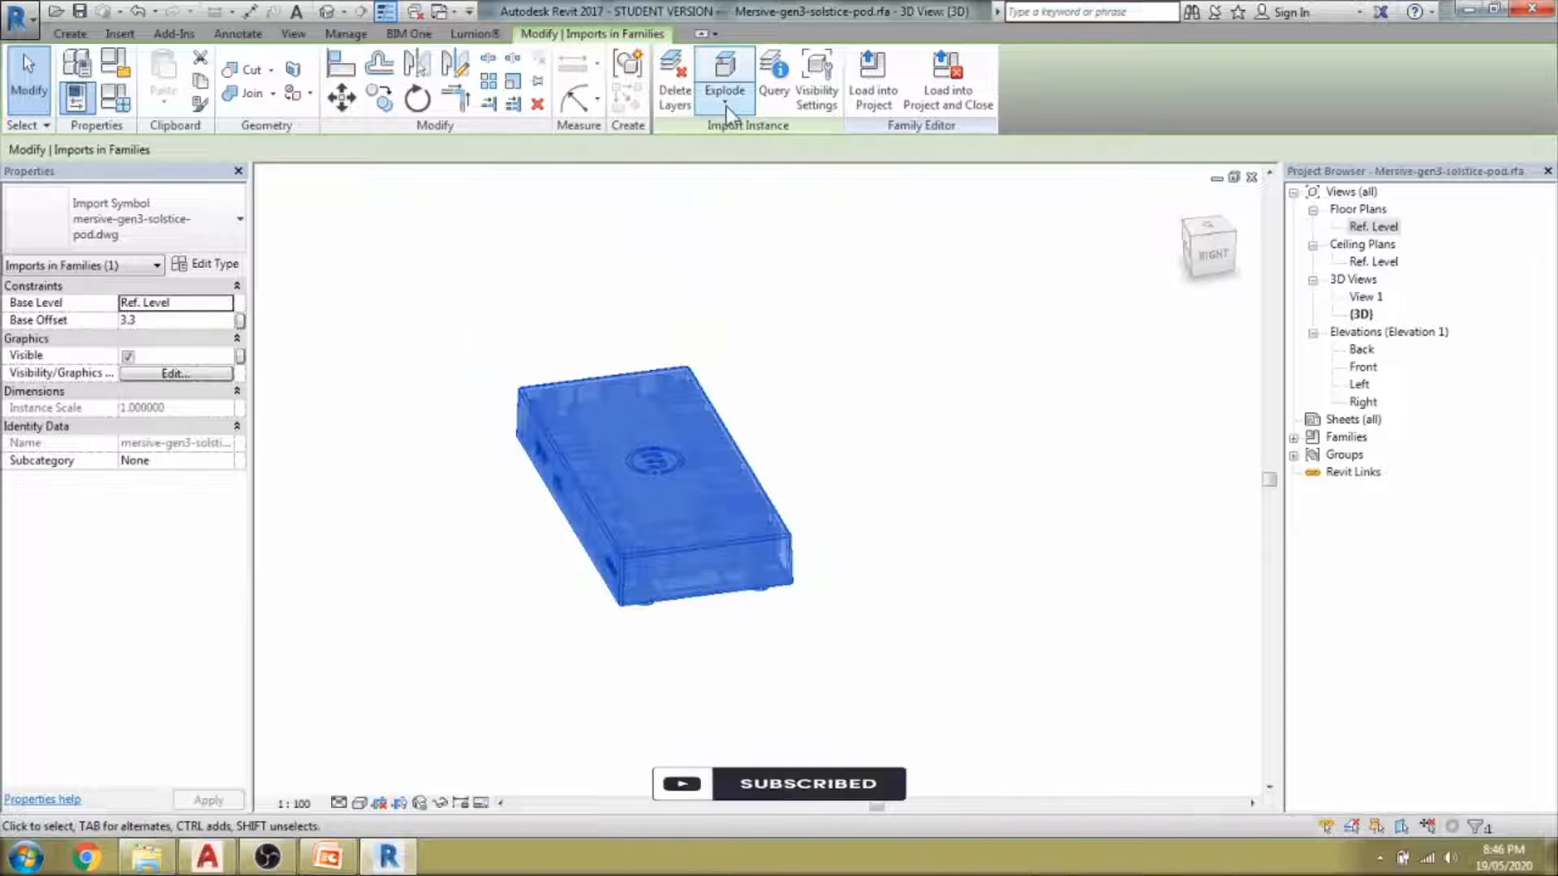
click(727, 105)
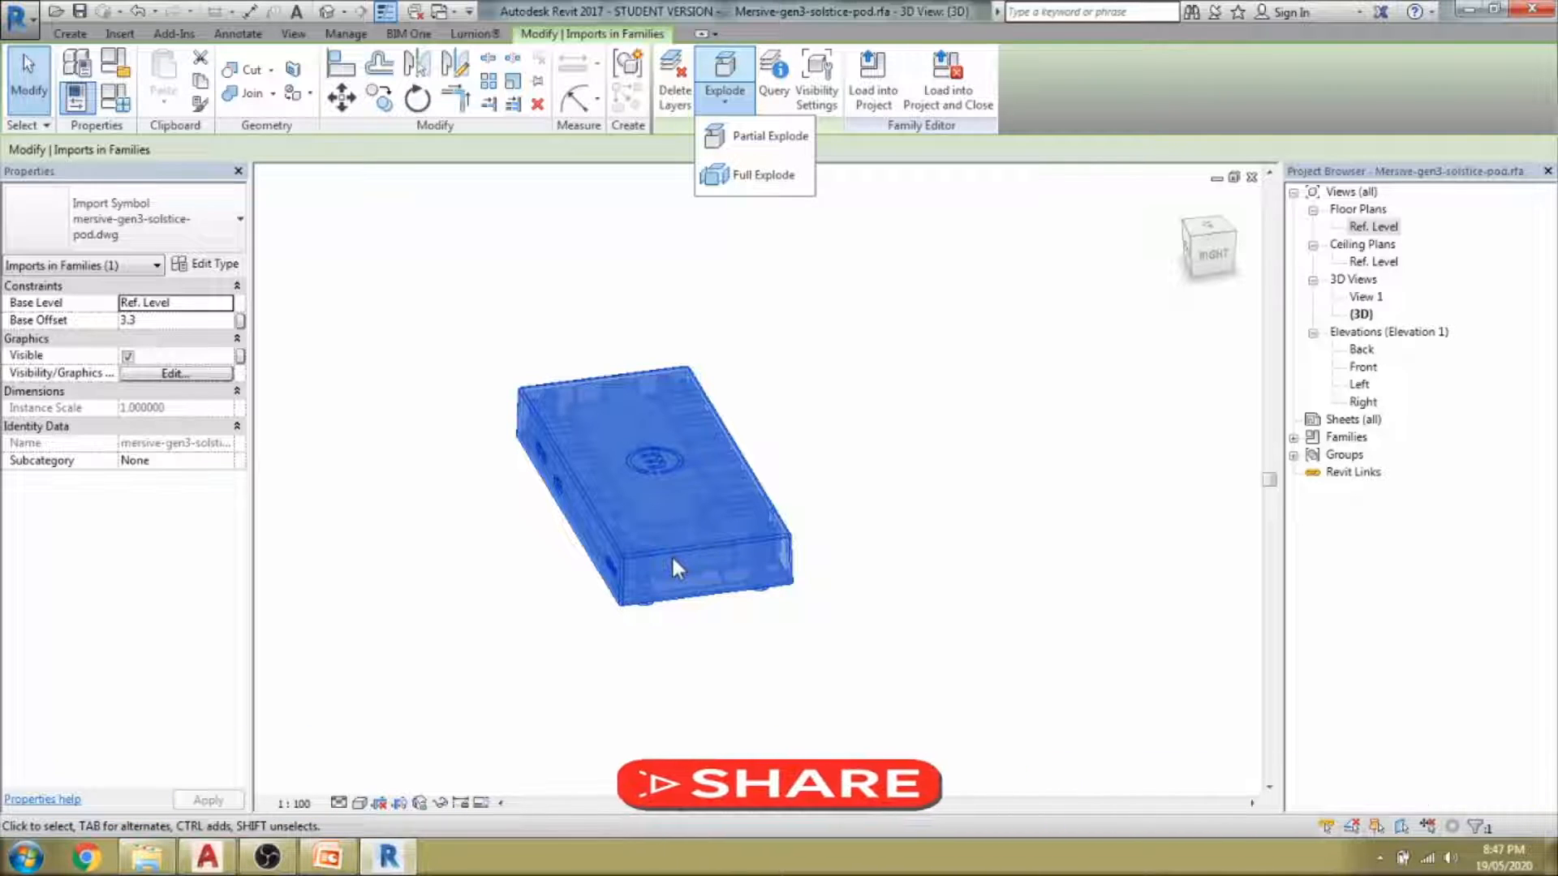
click(814, 585)
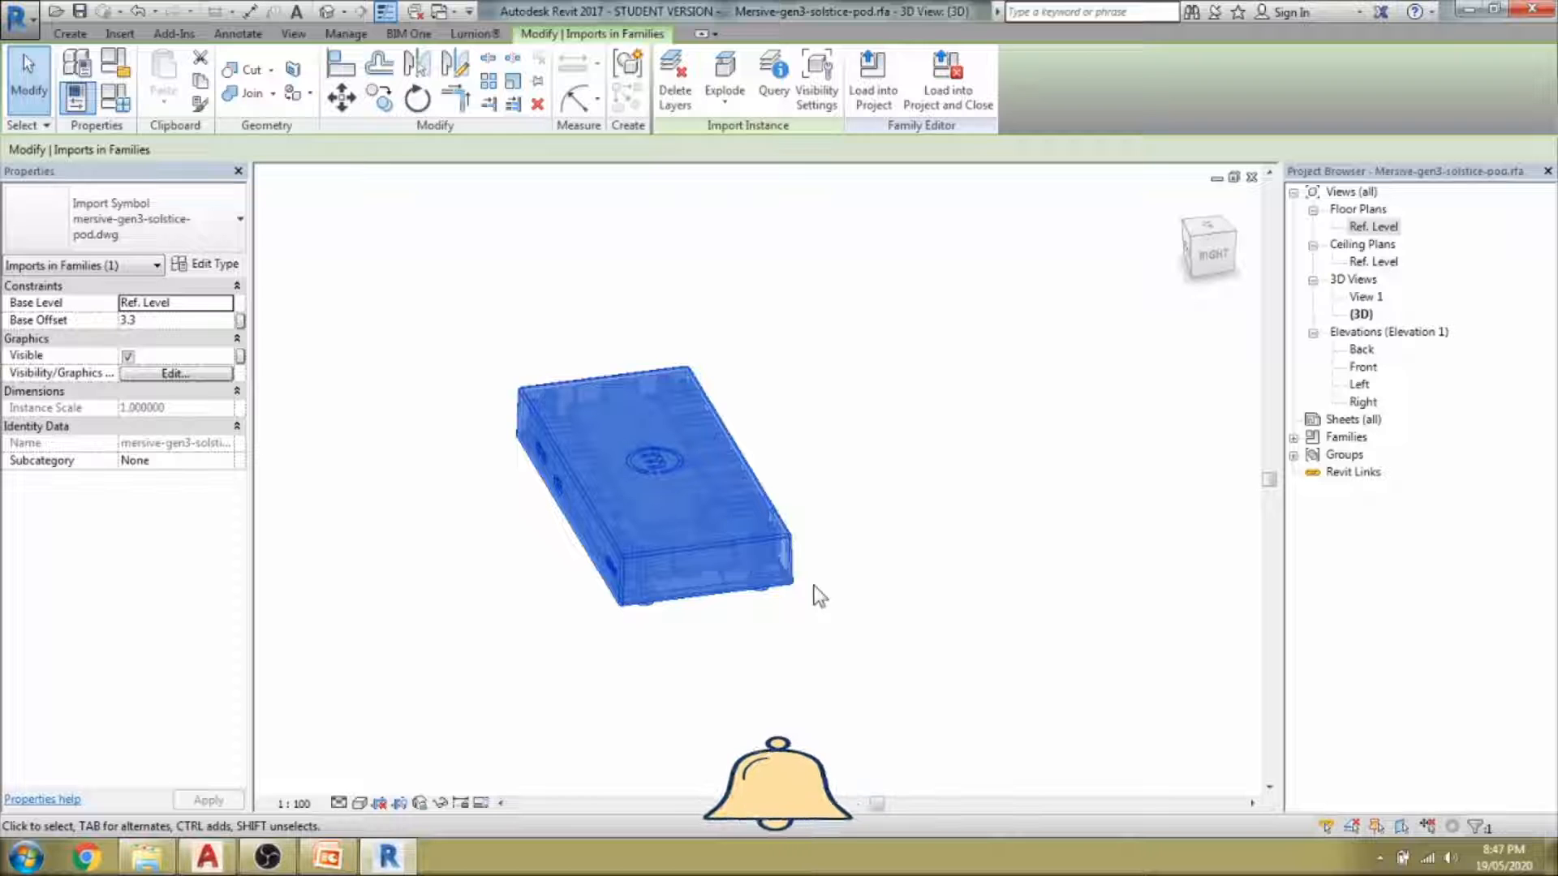
click(884, 660)
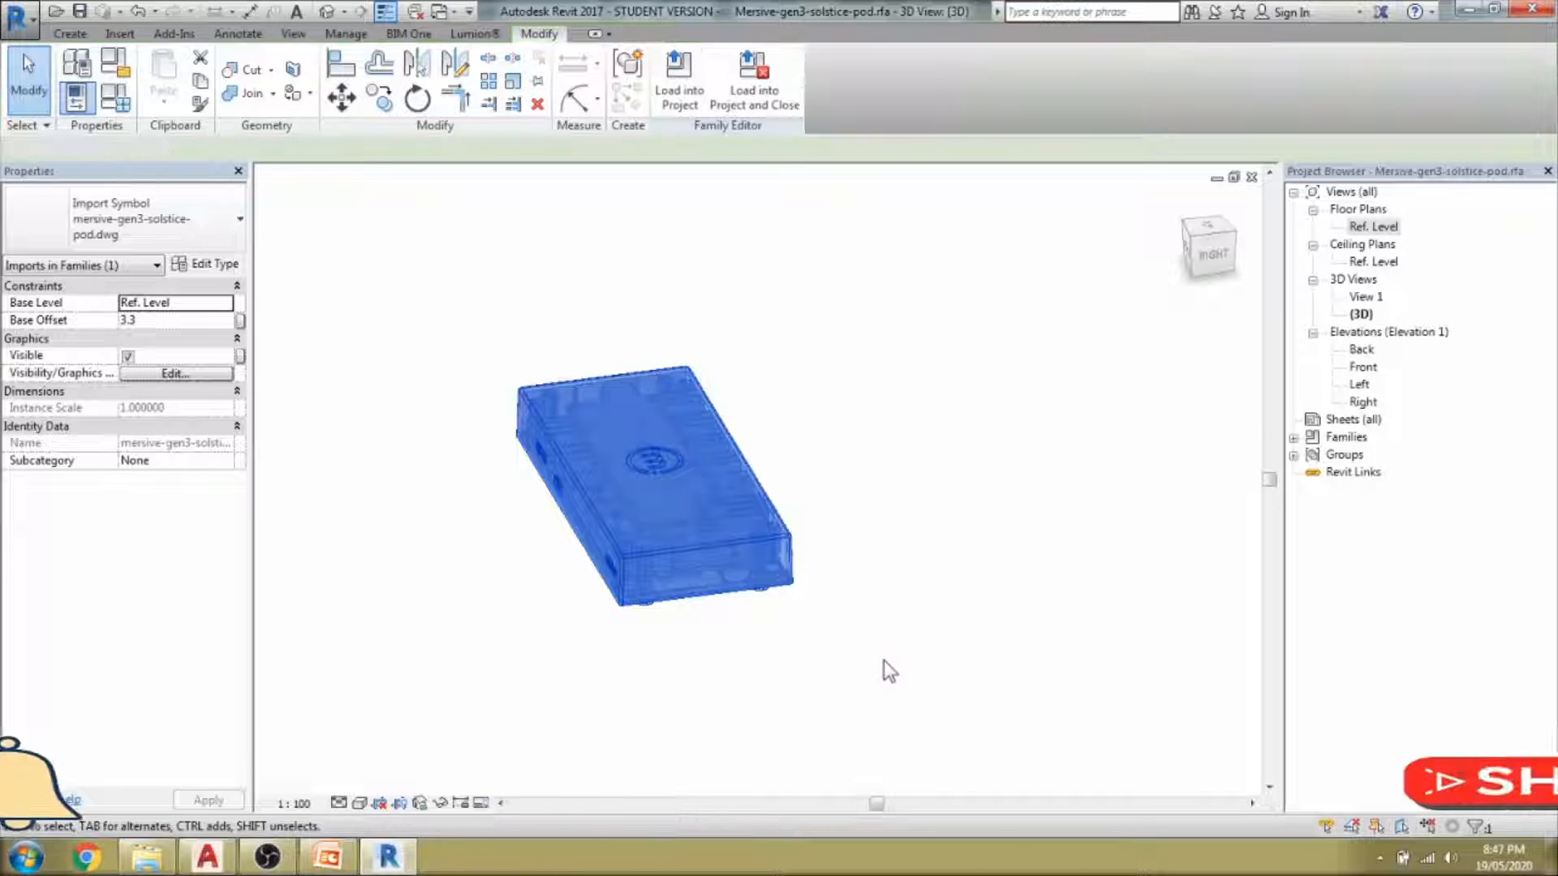
Switch the pod to Shaded style (SD) and orbit to its front face showing both ports.
key(s)
key(d)
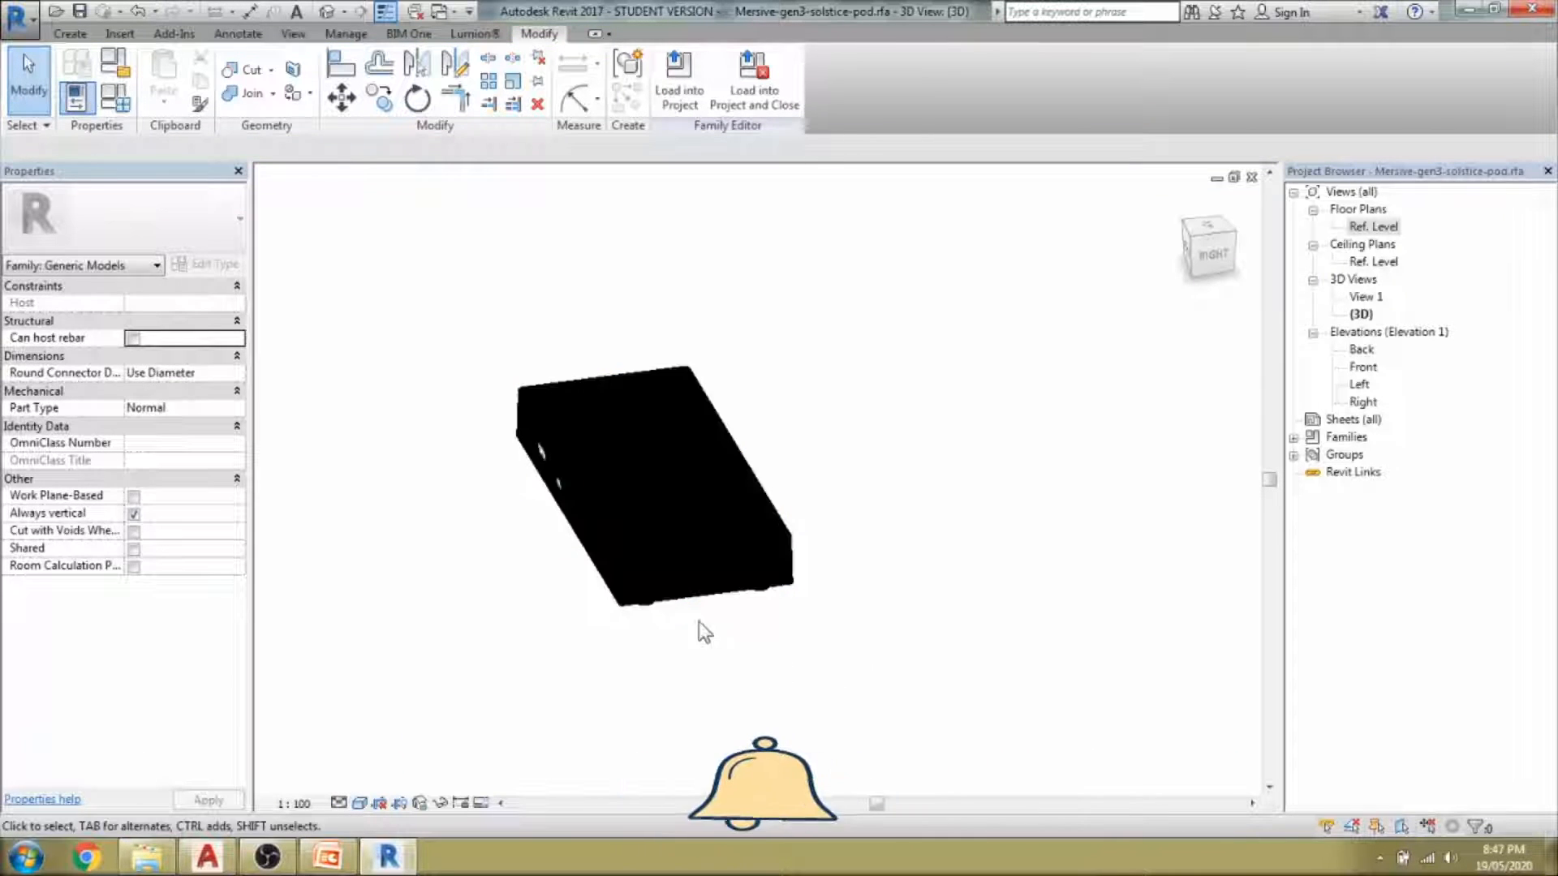
shift+middle_drag(503, 581, 806, 537)
scroll(644, 619, up, 4)
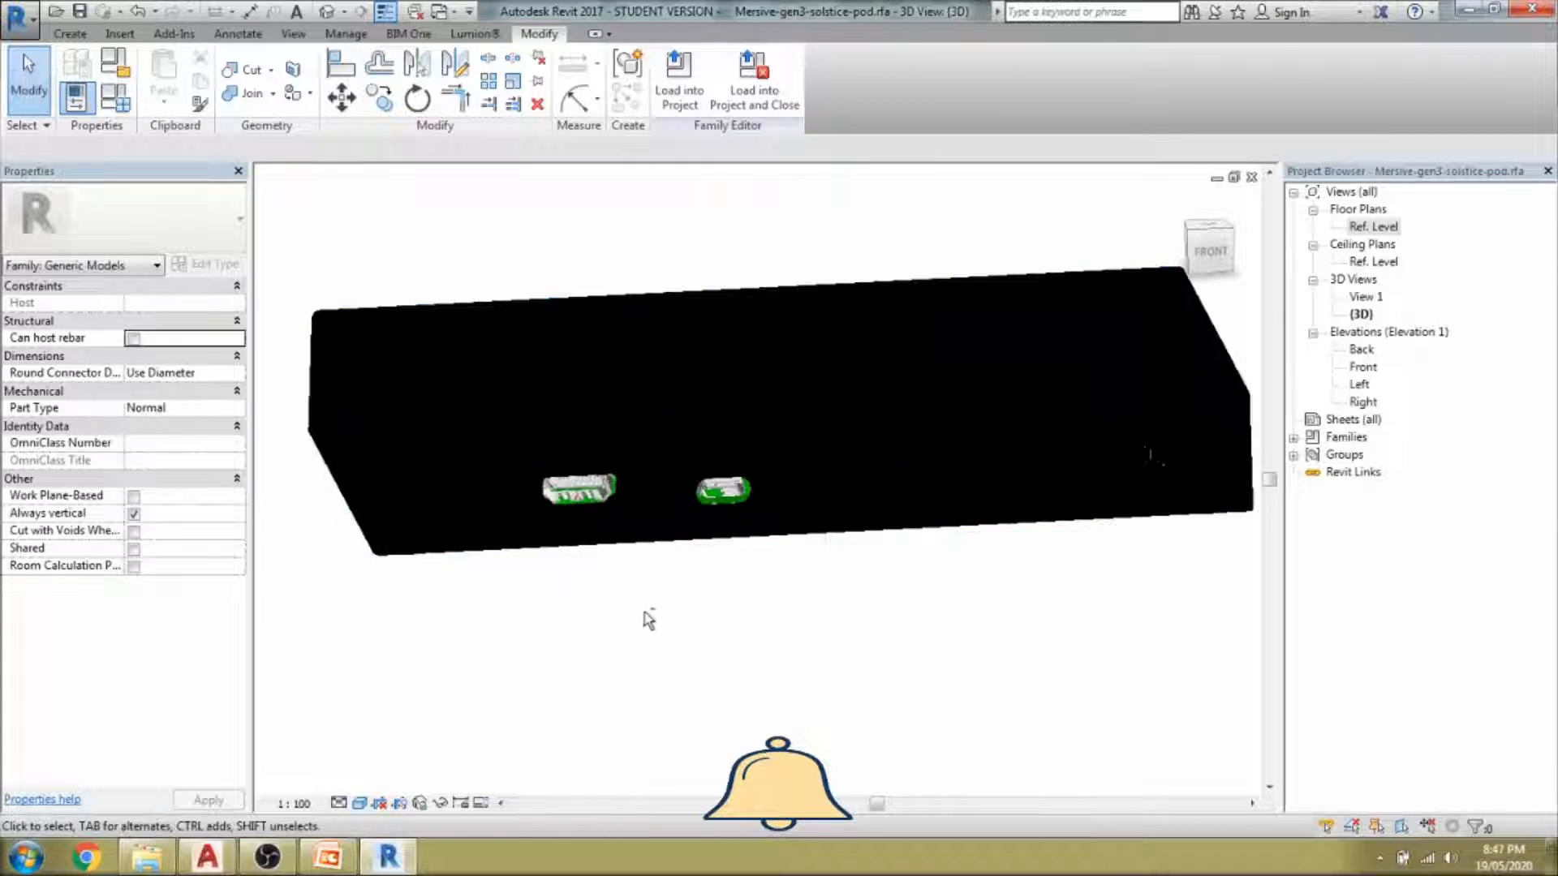
mouse_move(643, 619)
shift+middle_down()
mouse_move(713, 655)
mouse_move(744, 717)
mouse_move(747, 619)
mouse_move(734, 663)
mouse_move(722, 653)
shift+middle_up()
scroll(723, 652, down, 2)
scroll(722, 652, down, 1)
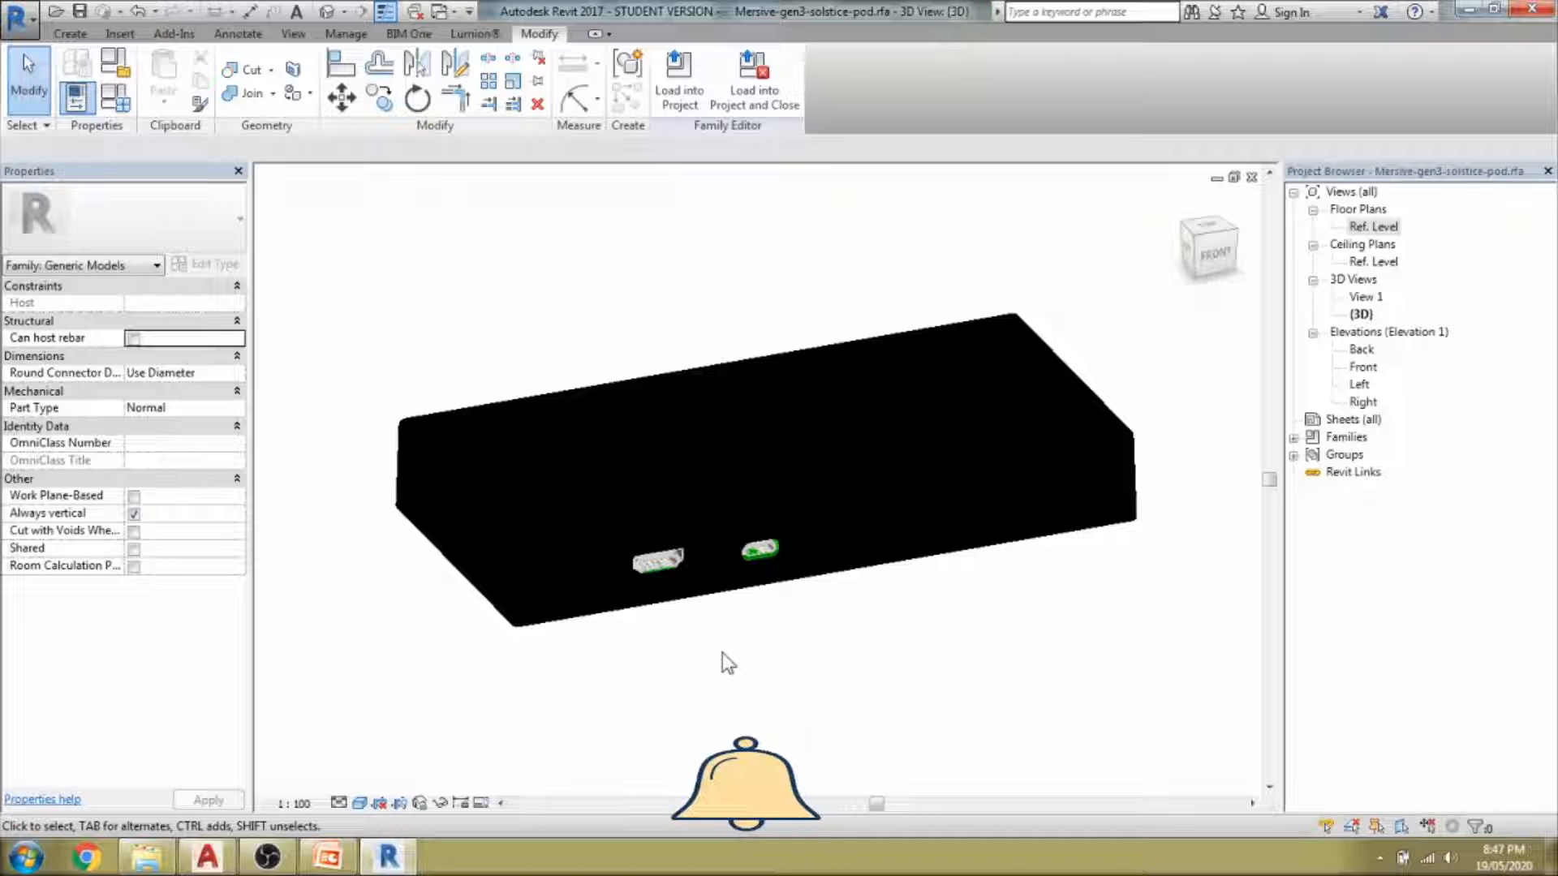
Temporarily hide the pod import with HH, then restore it with HR.
scroll(722, 652, down, 3)
scroll(722, 652, up, 3)
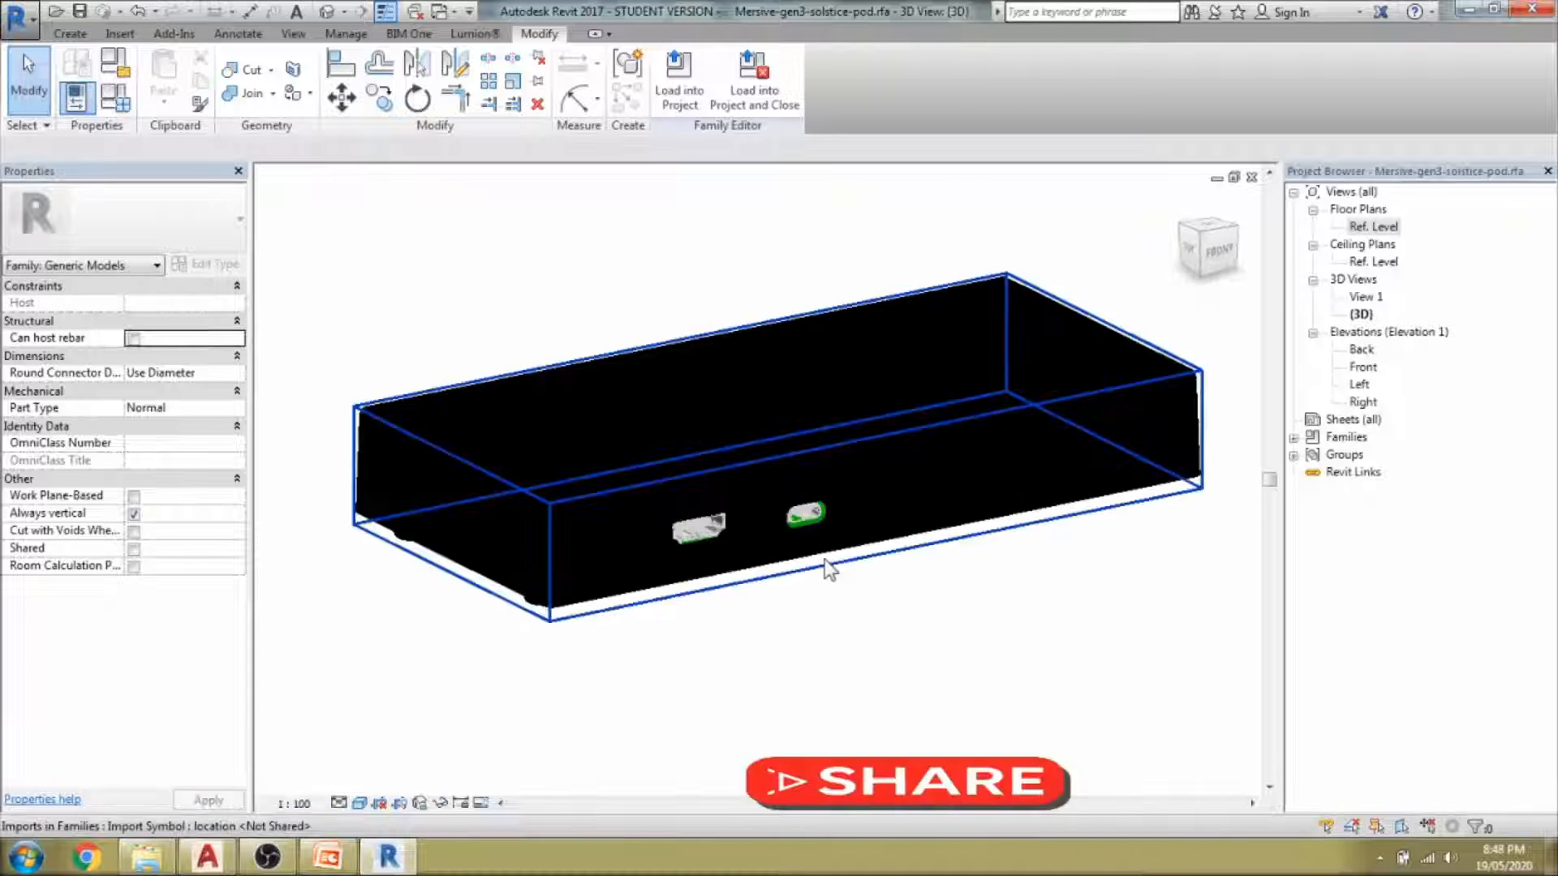
click(893, 499)
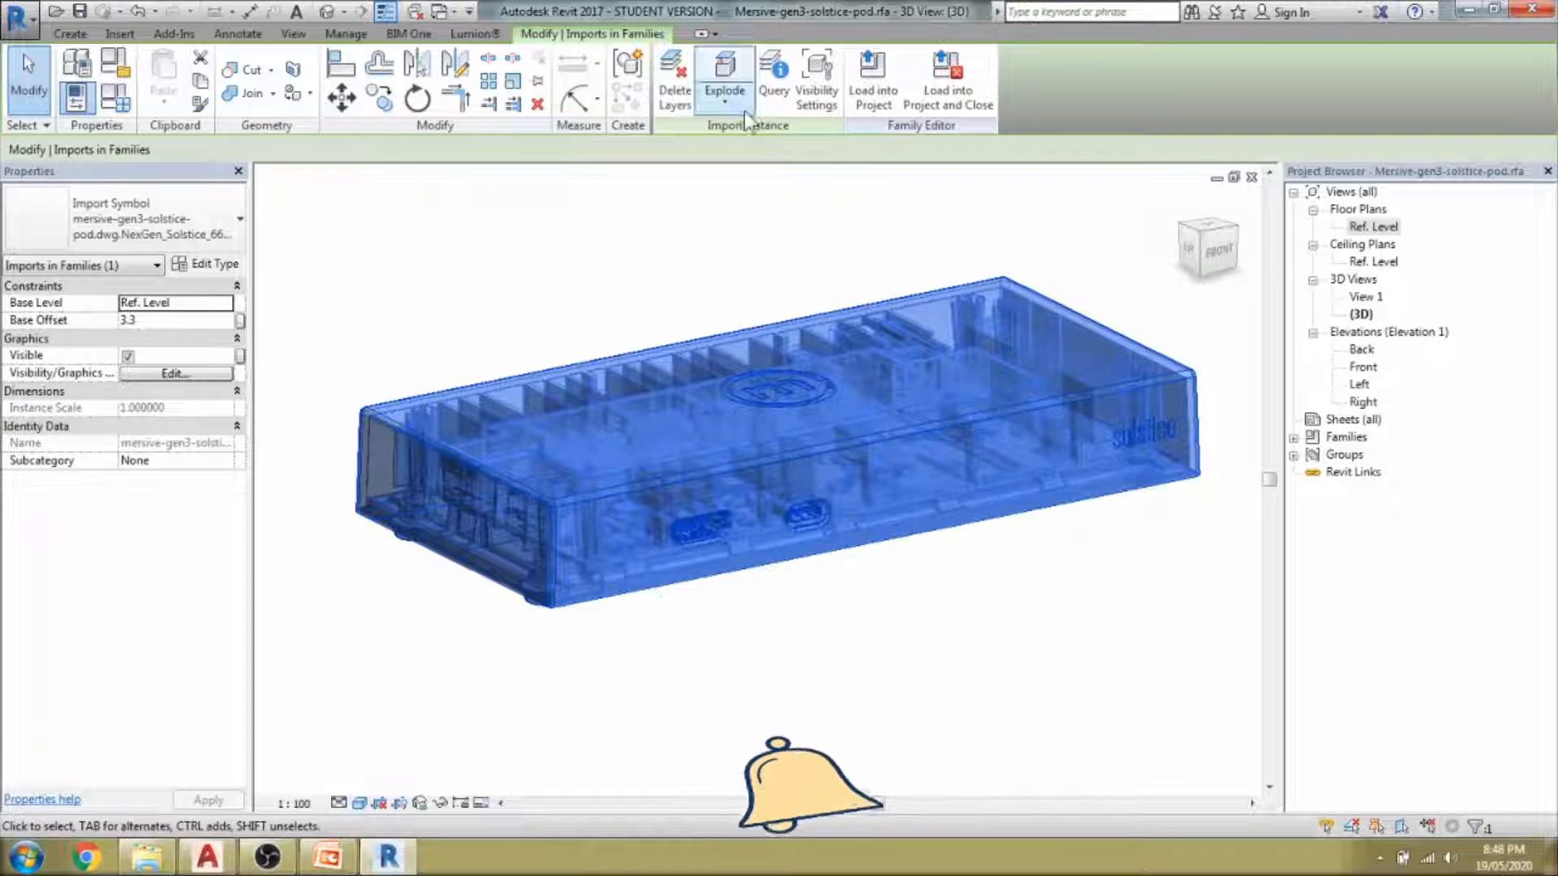
key(h)
key(h)
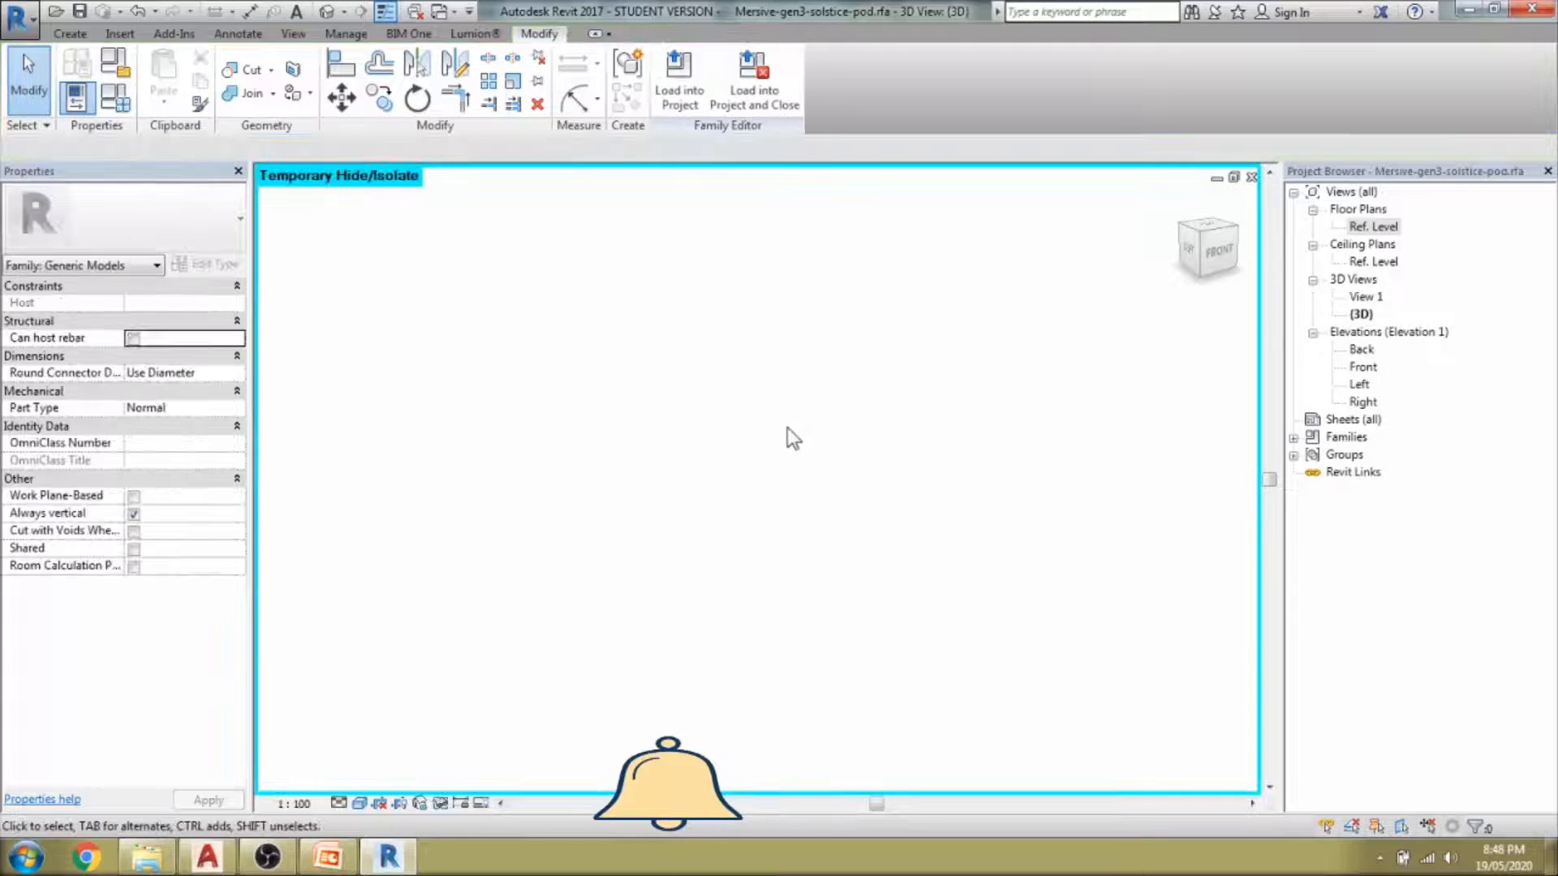
key(h)
key(r)
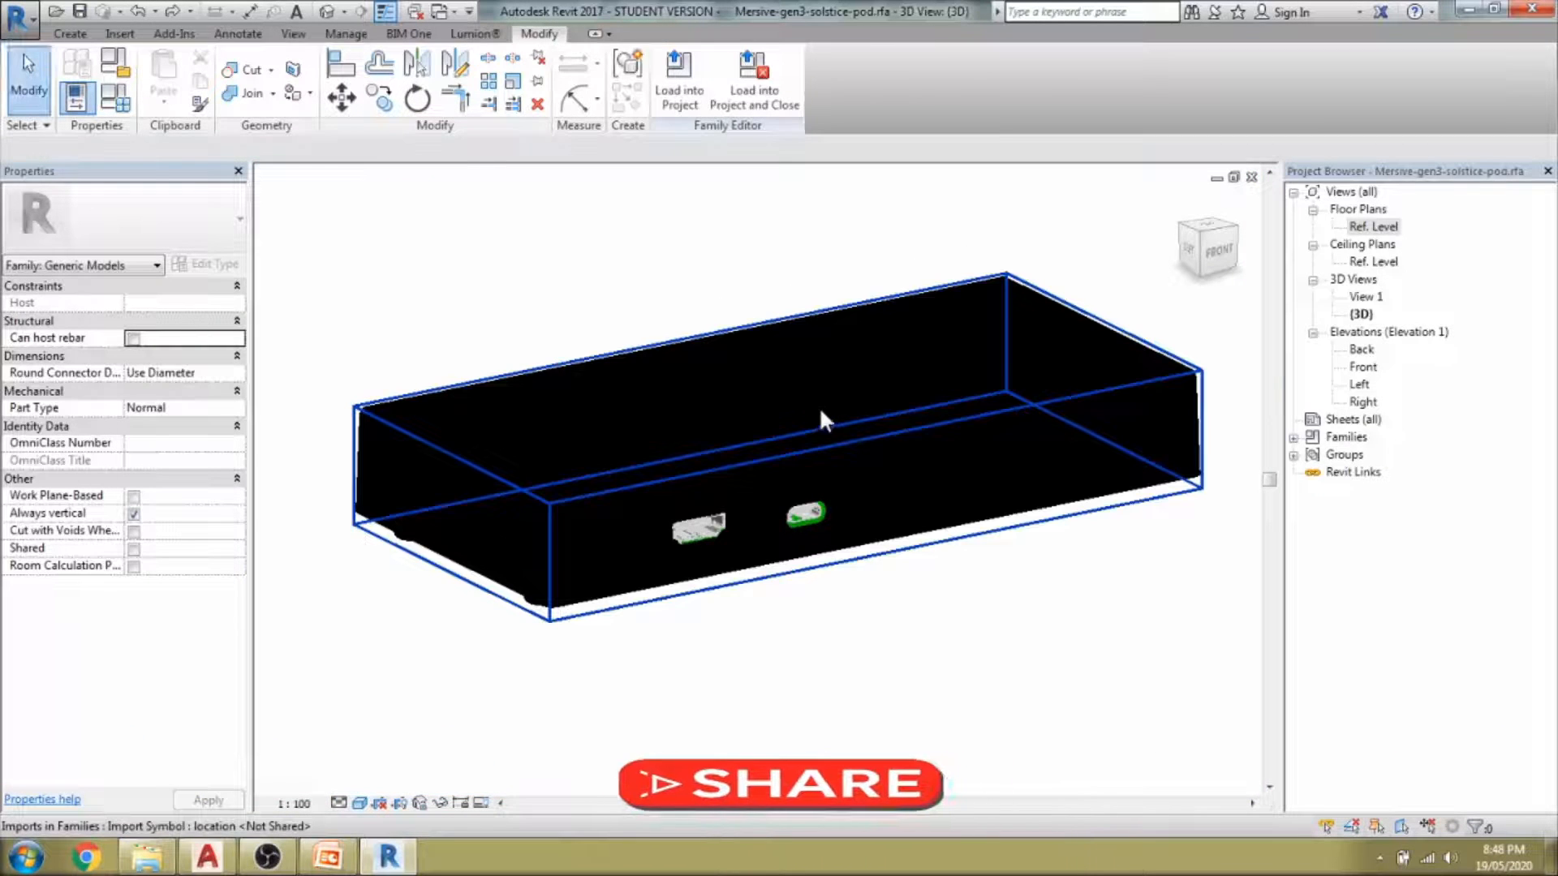
Partial-explode the pod import one level and select one of the resulting nested imports.
click(819, 417)
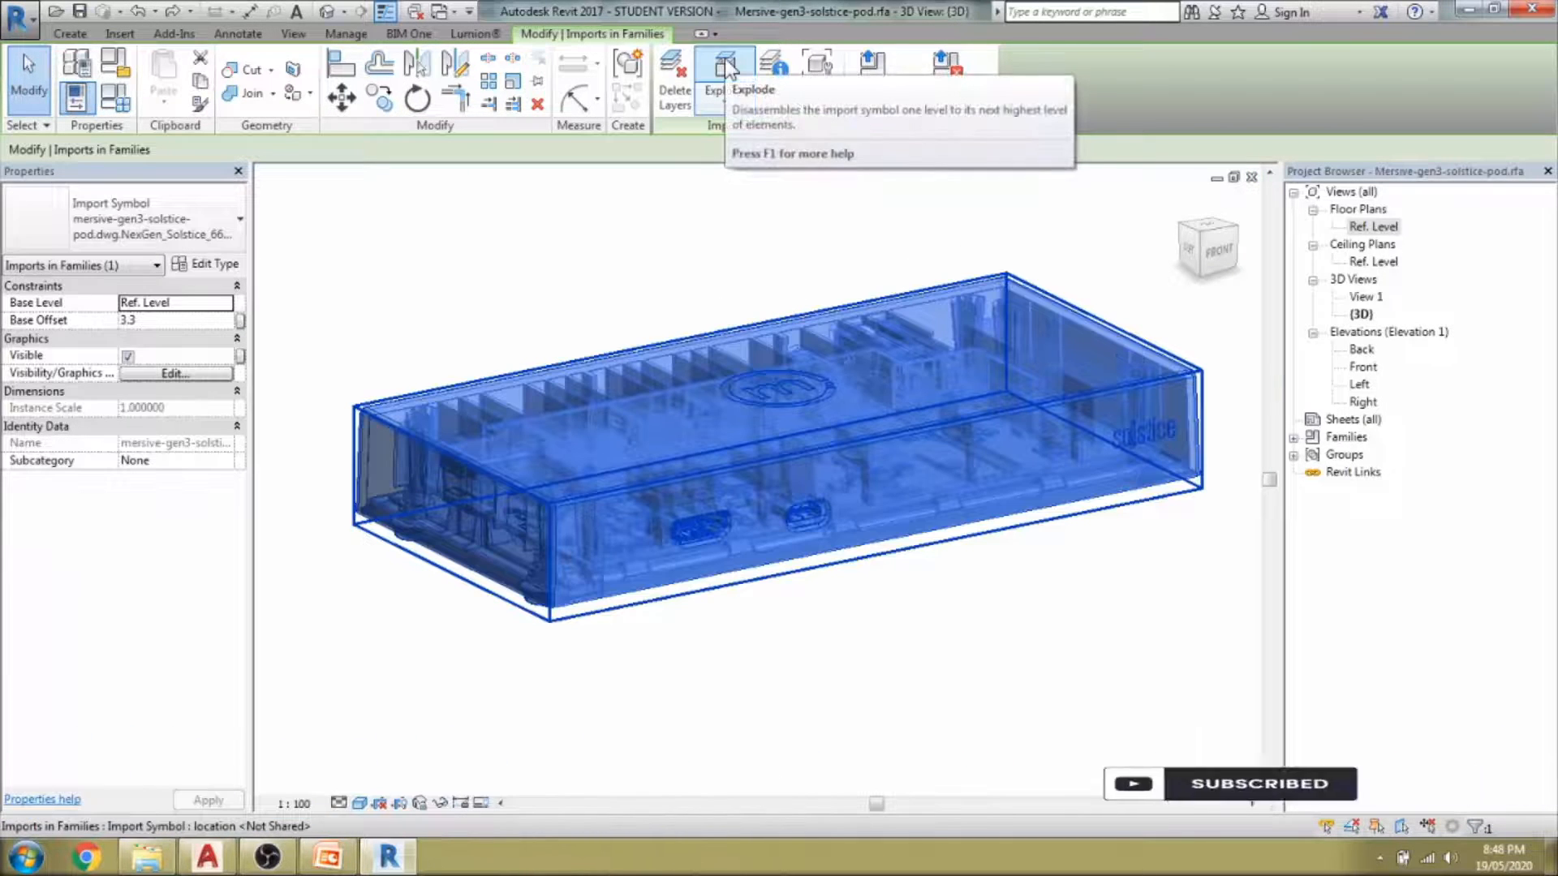
click(725, 67)
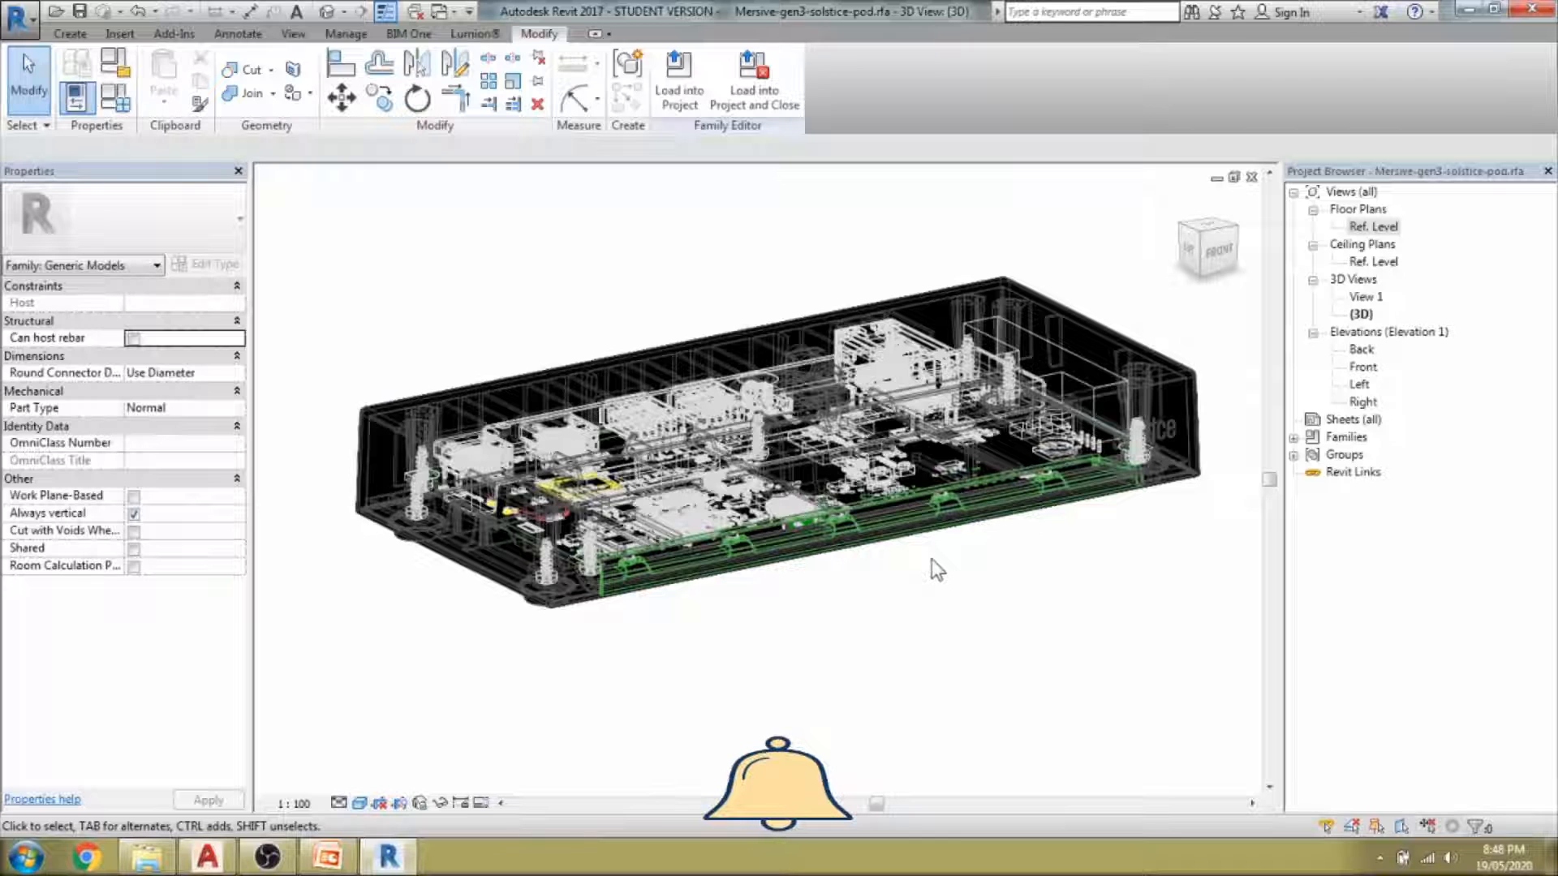
key(ctrl+z)
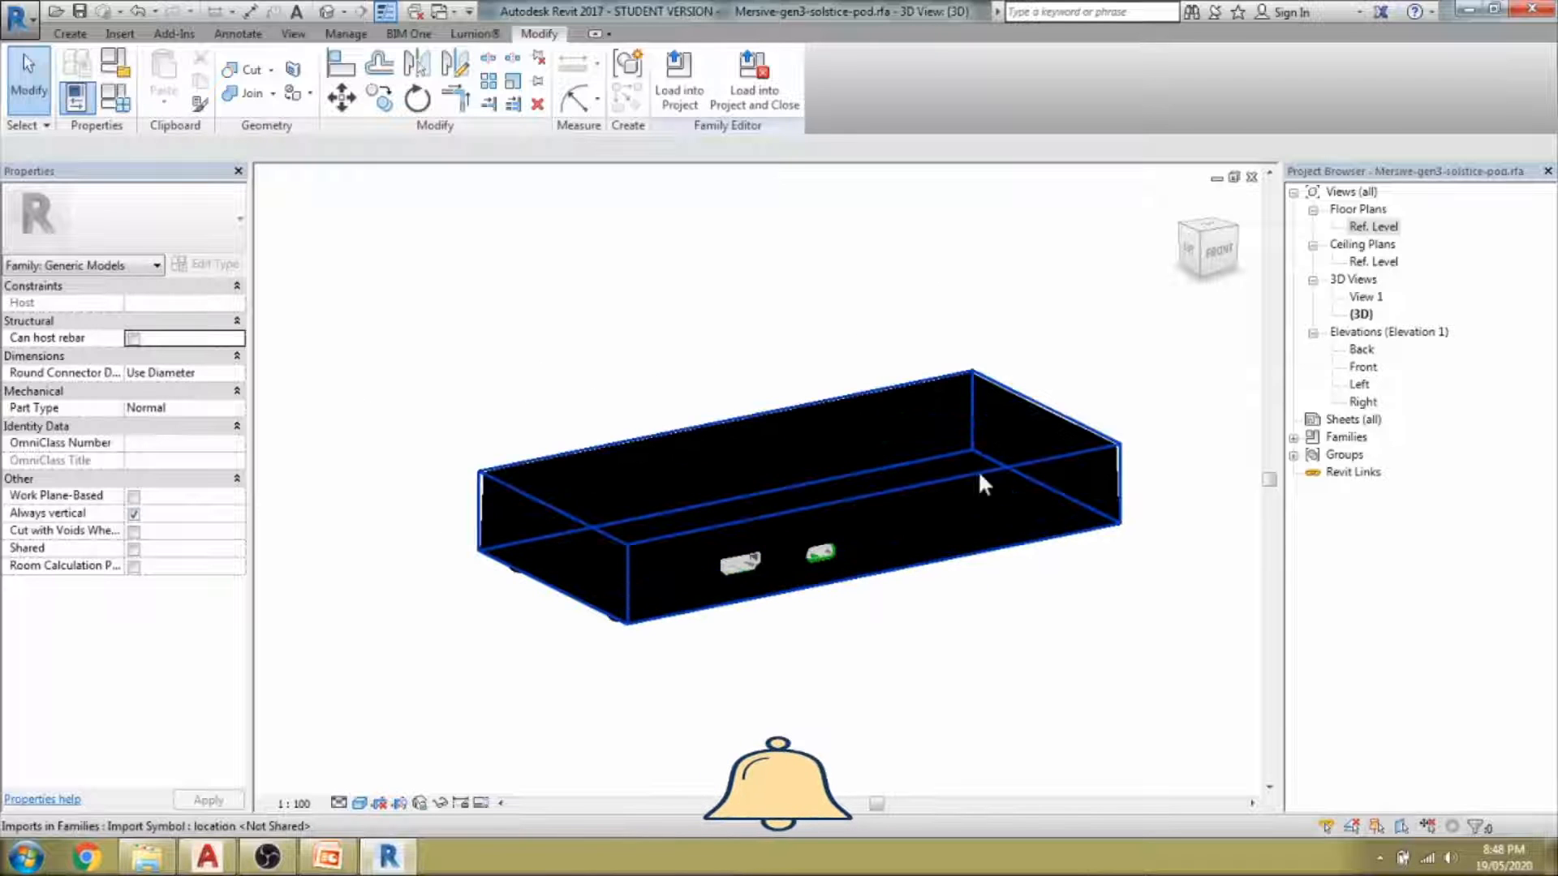
click(990, 460)
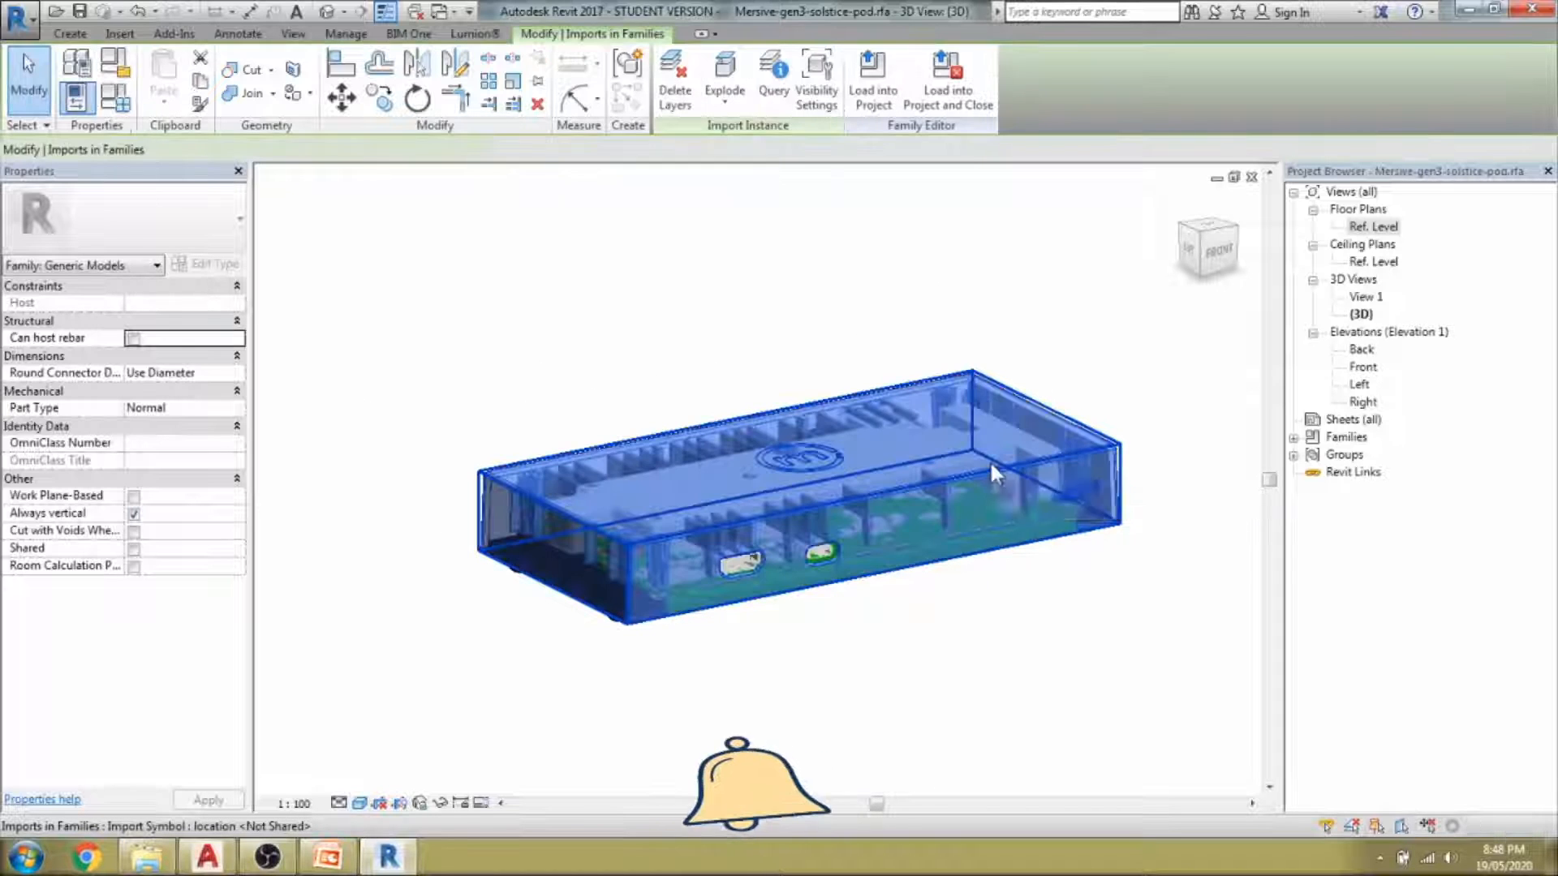
Open the explode options twice and close them without exploding.
click(726, 103)
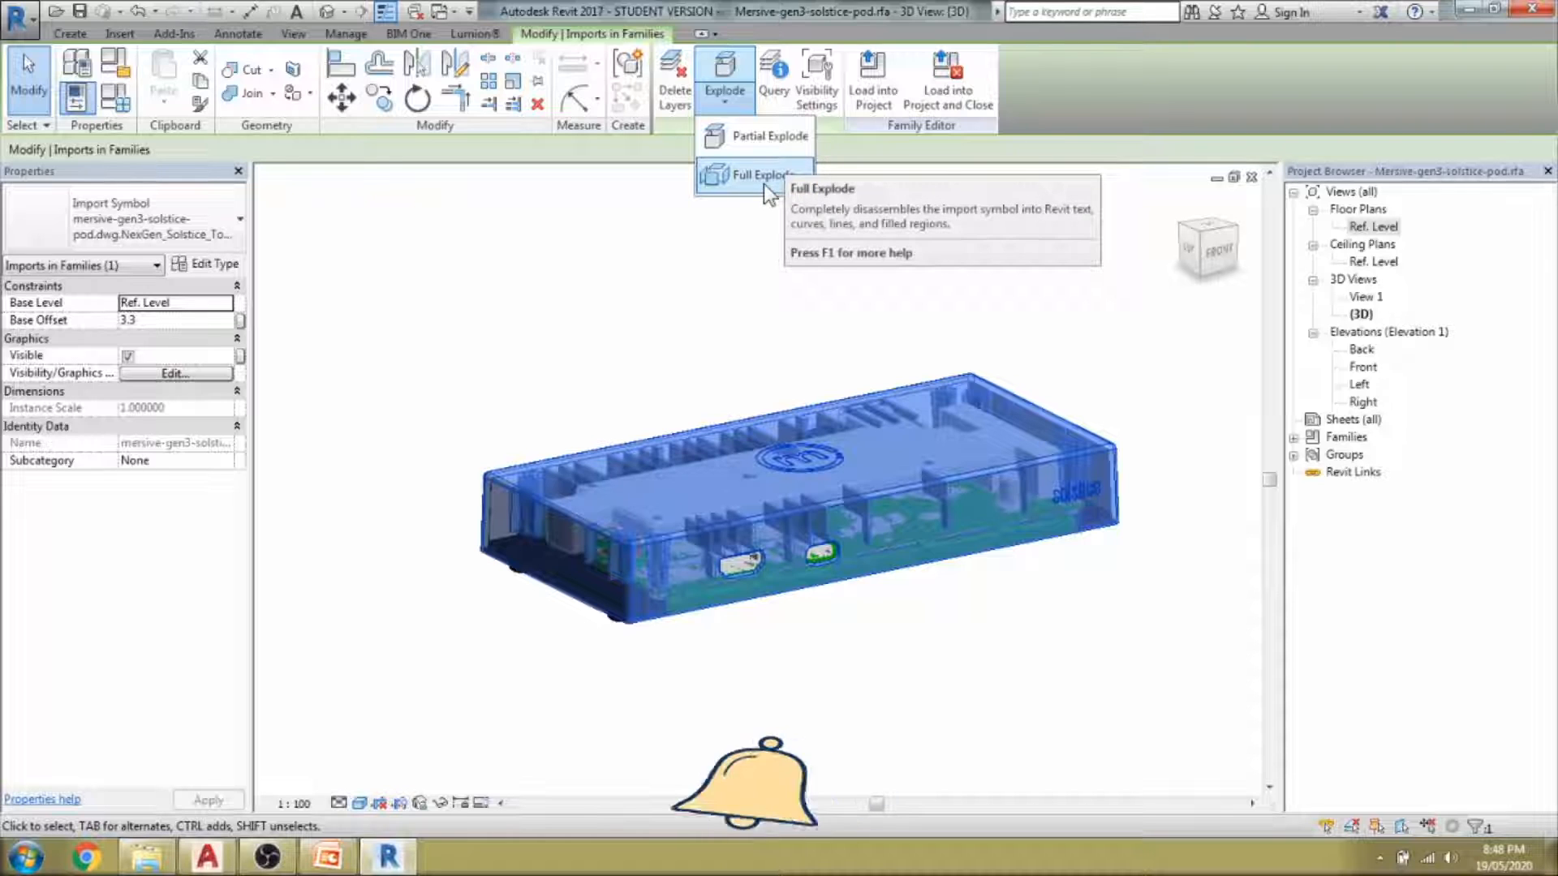
click(732, 261)
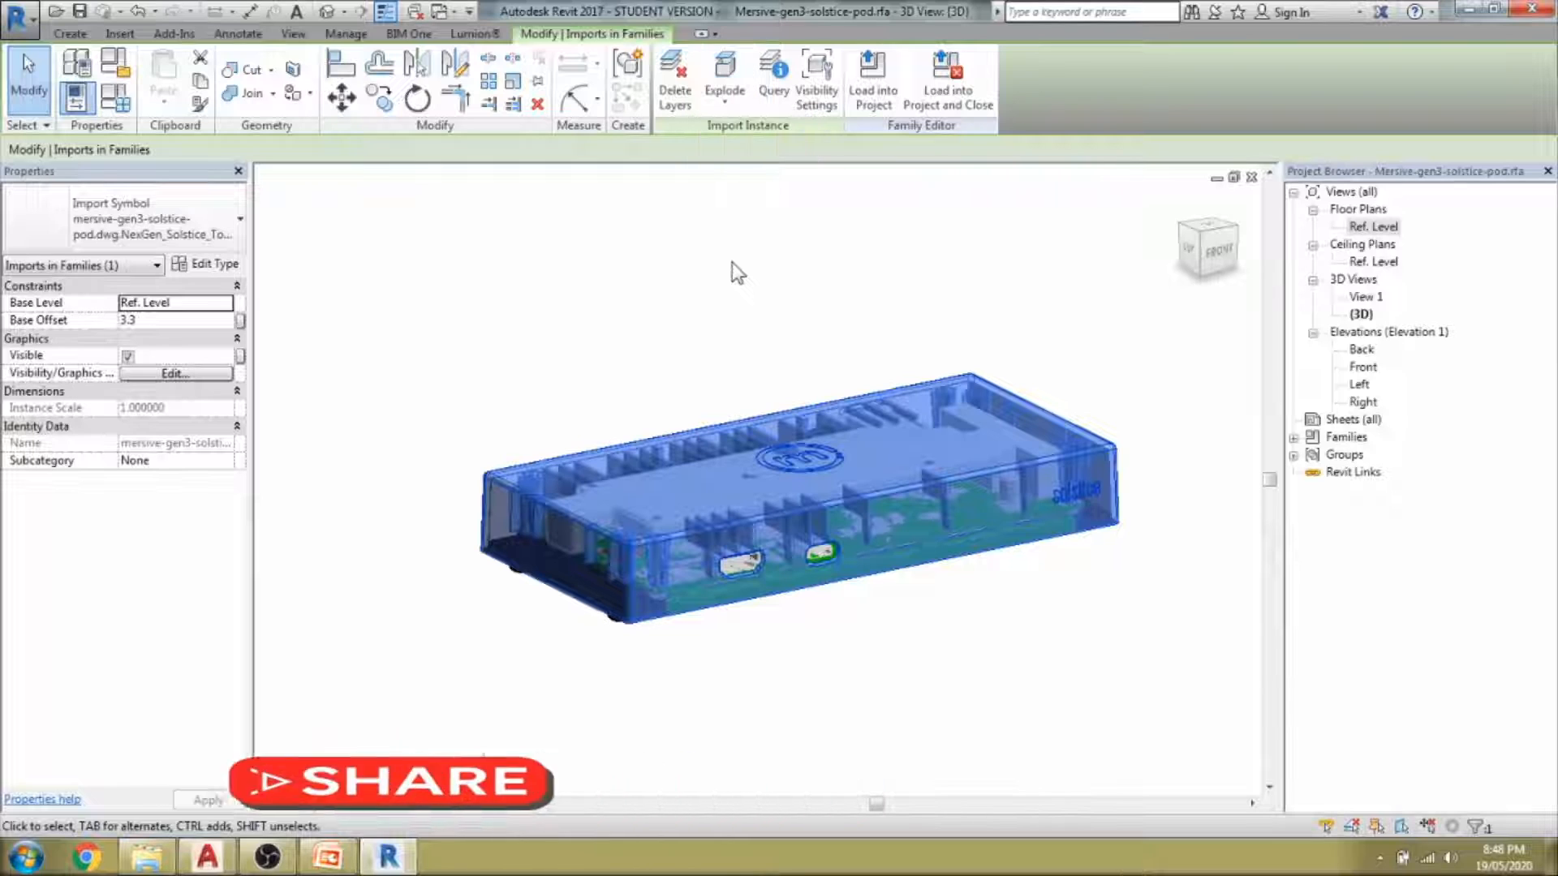
click(729, 99)
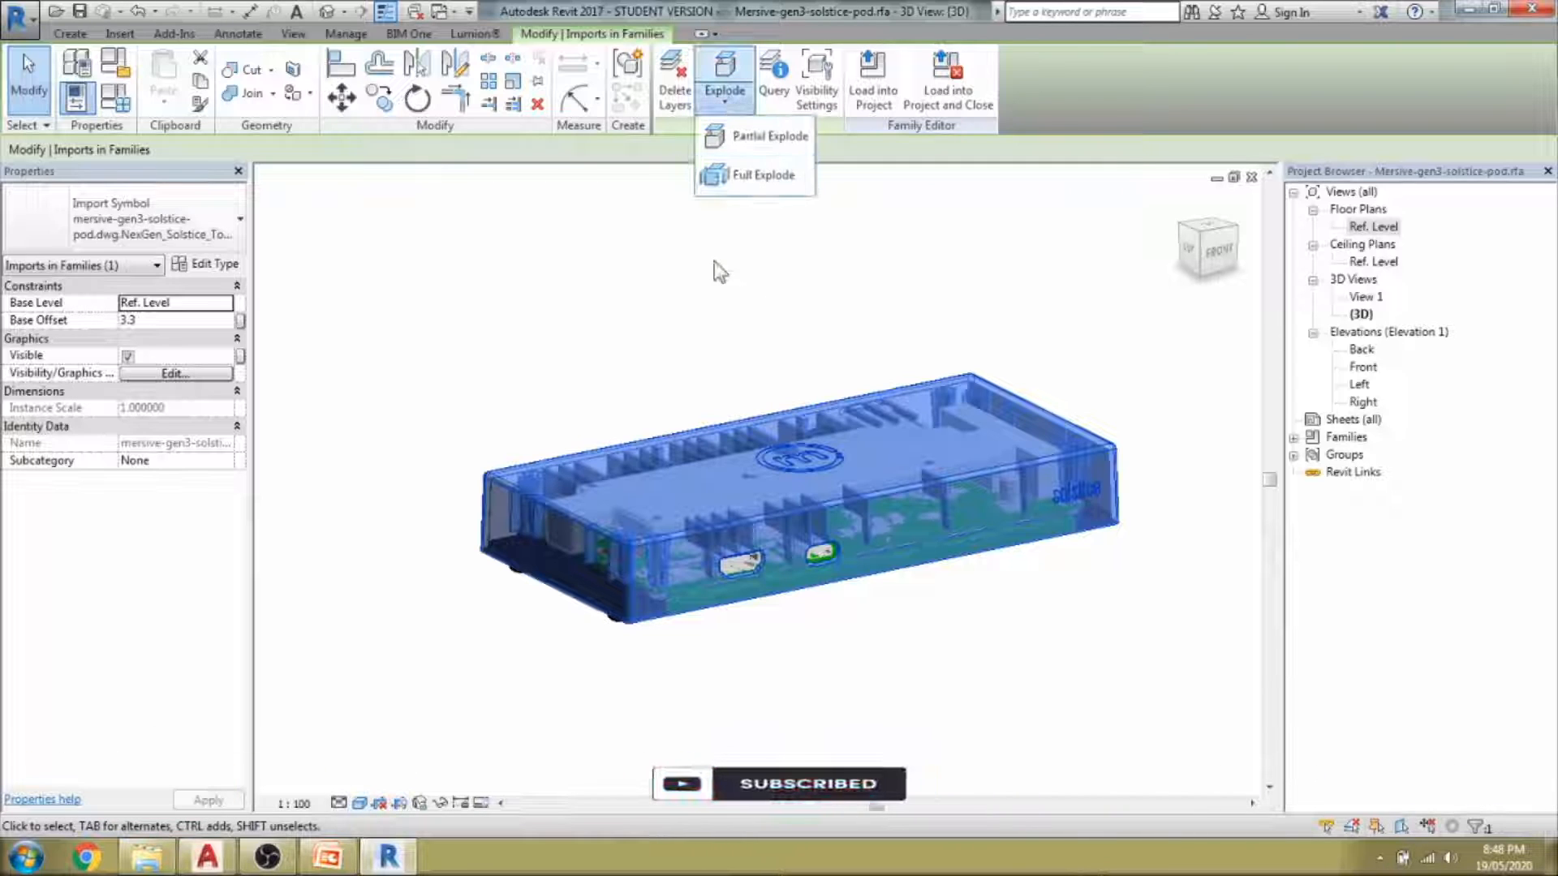
click(668, 344)
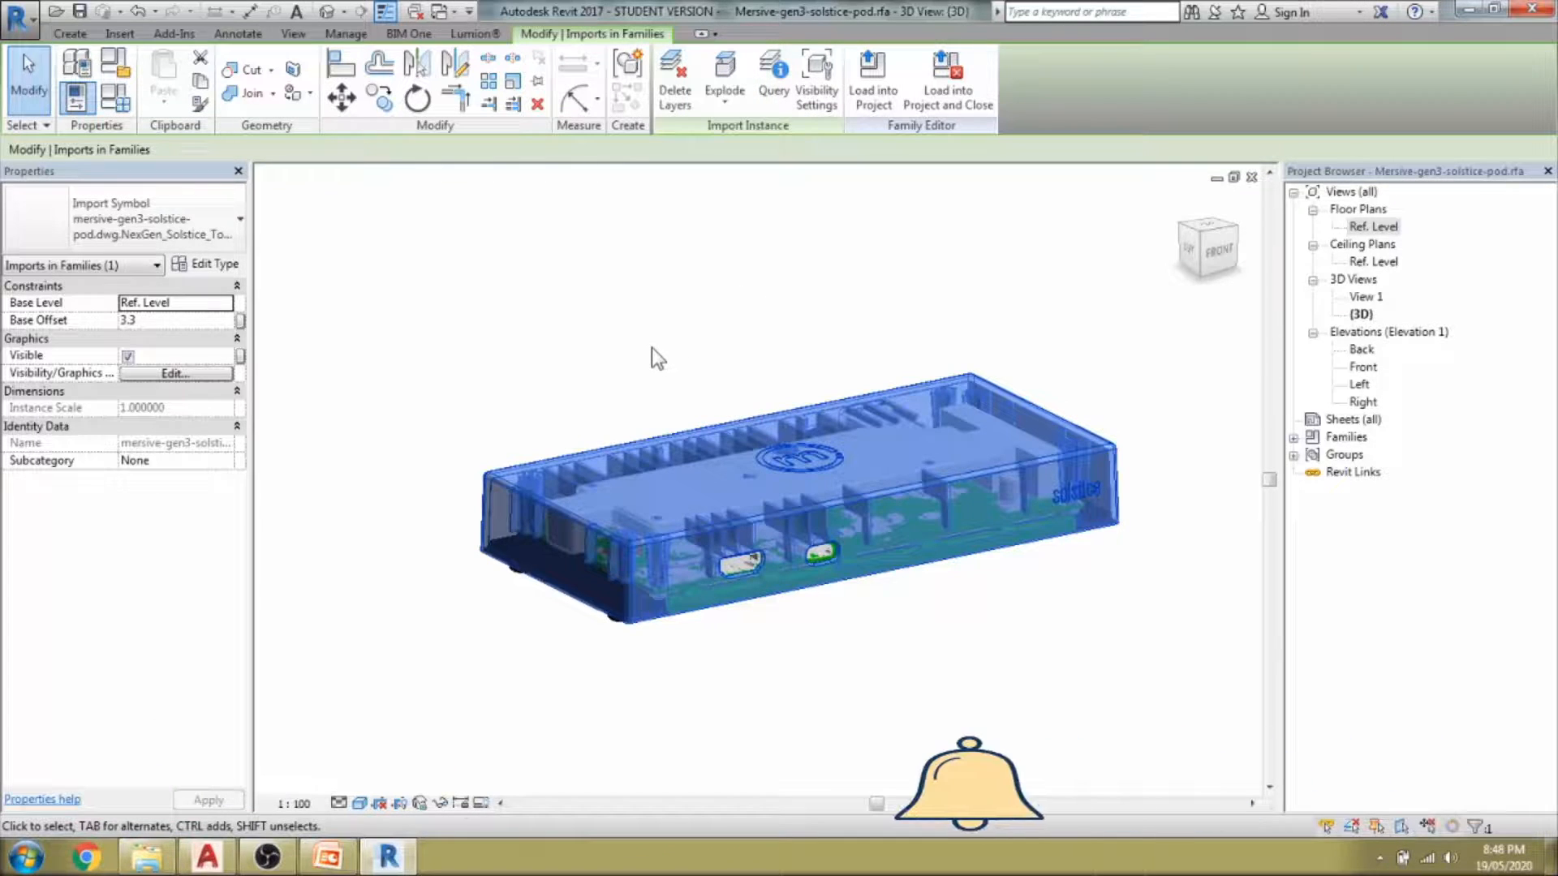
Temporarily hide the casing and orbit around to inspect the green circuit board.
key(h)
key(h)
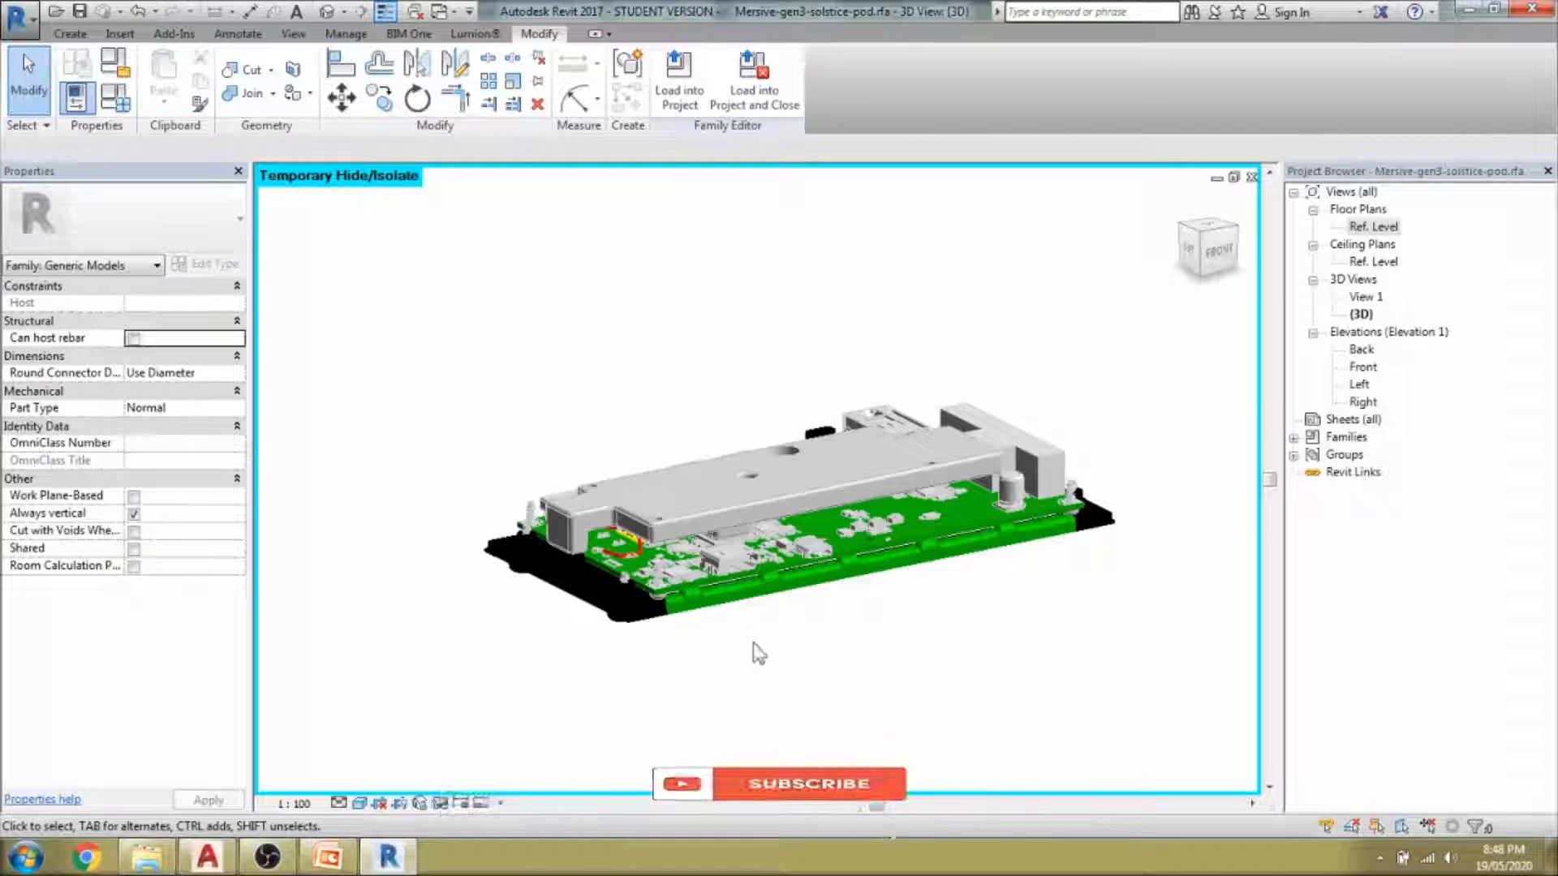
shift+middle_drag(895, 599, 797, 636)
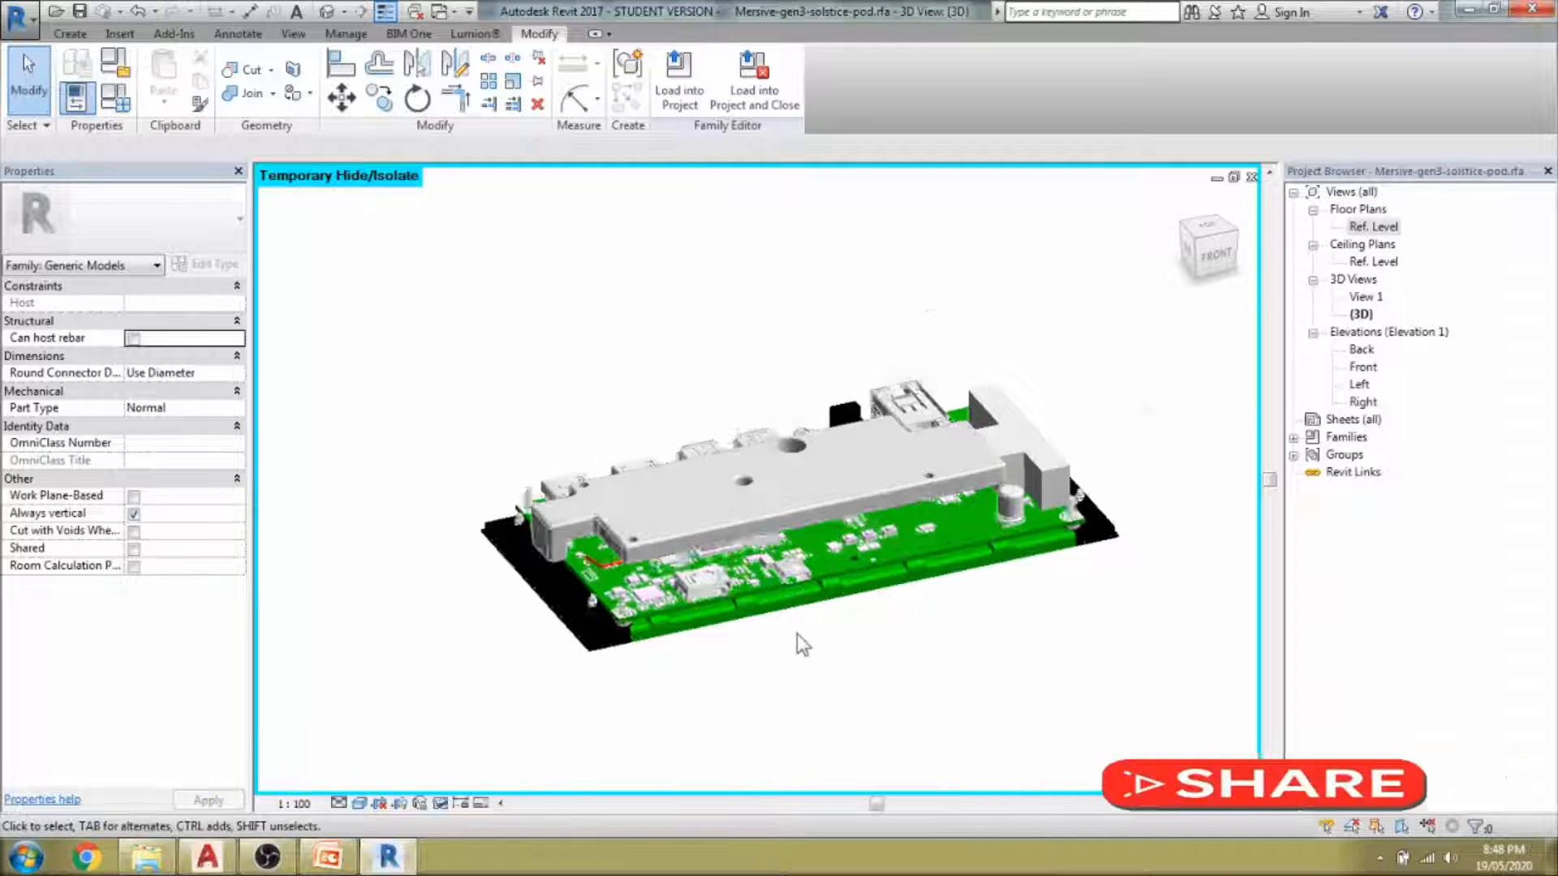
scroll(795, 625, up, 3)
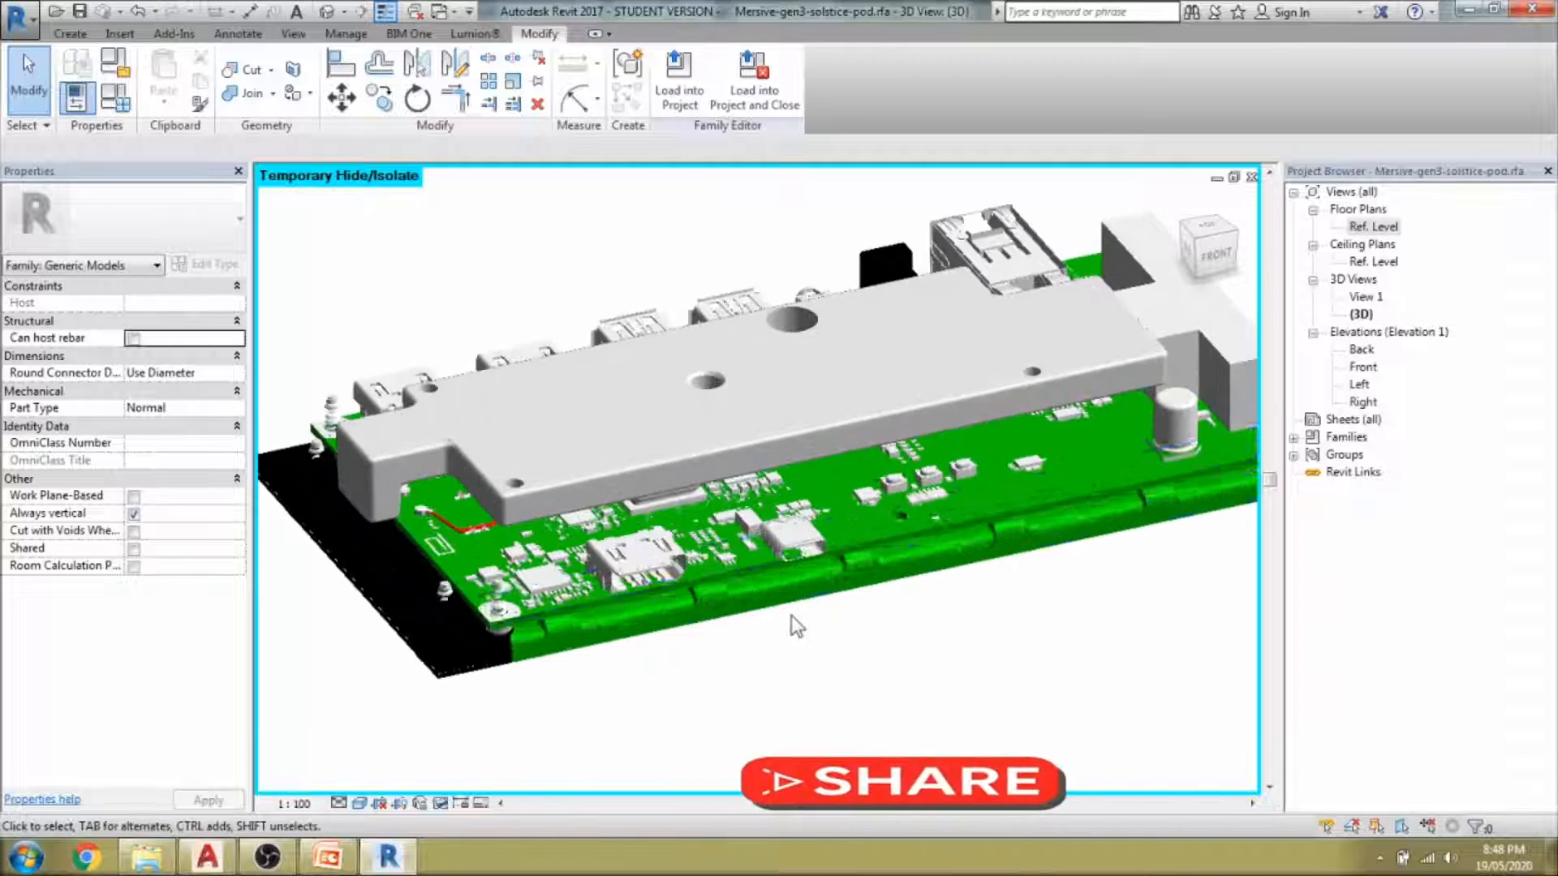
click(798, 513)
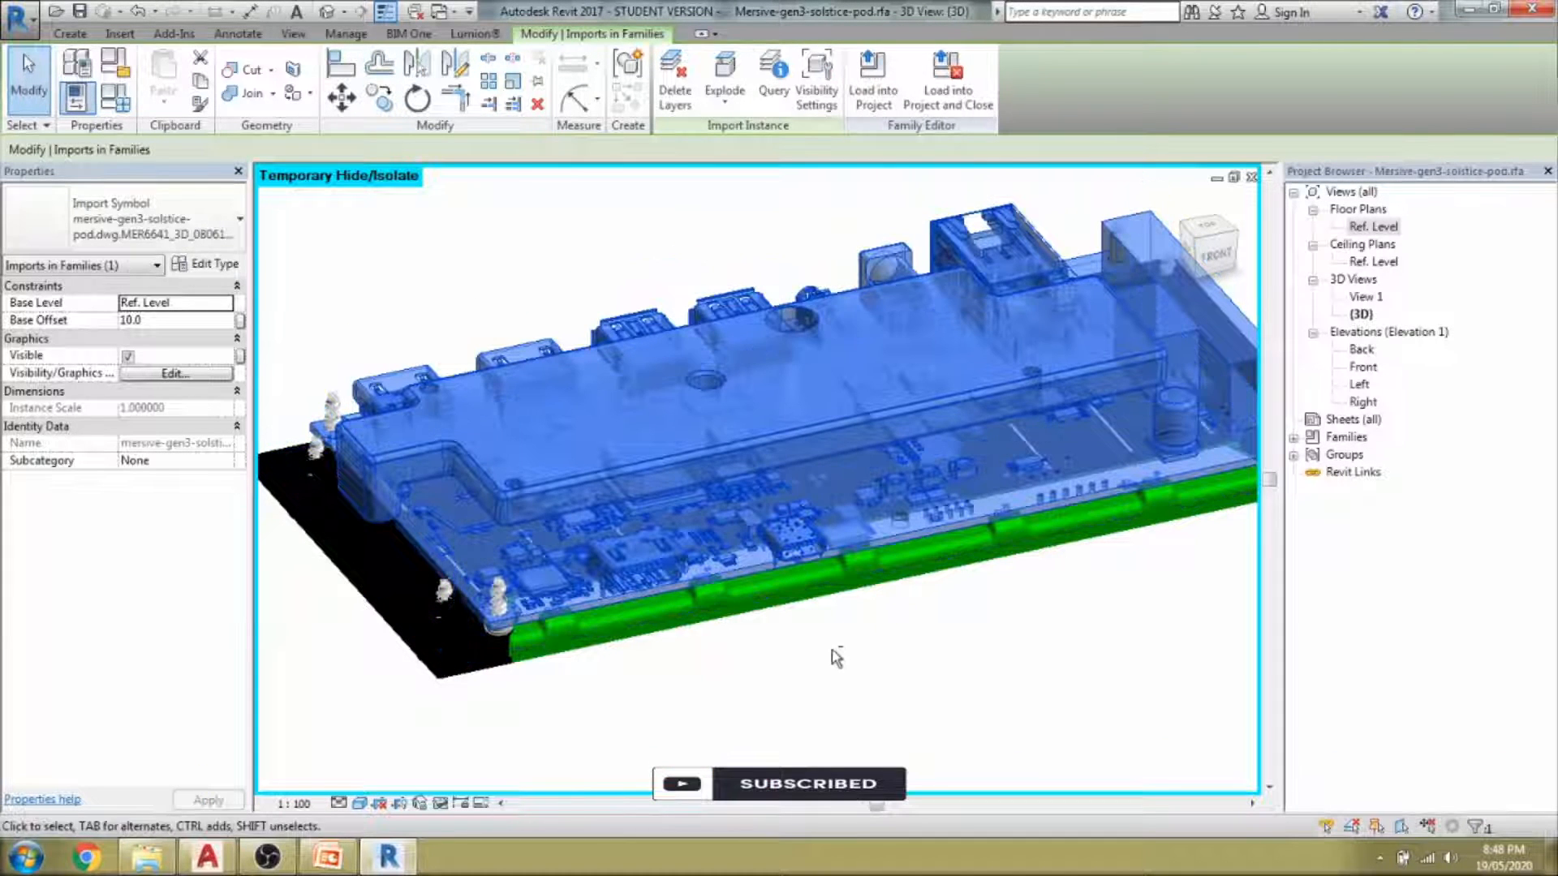
shift+middle_drag(867, 672, 817, 662)
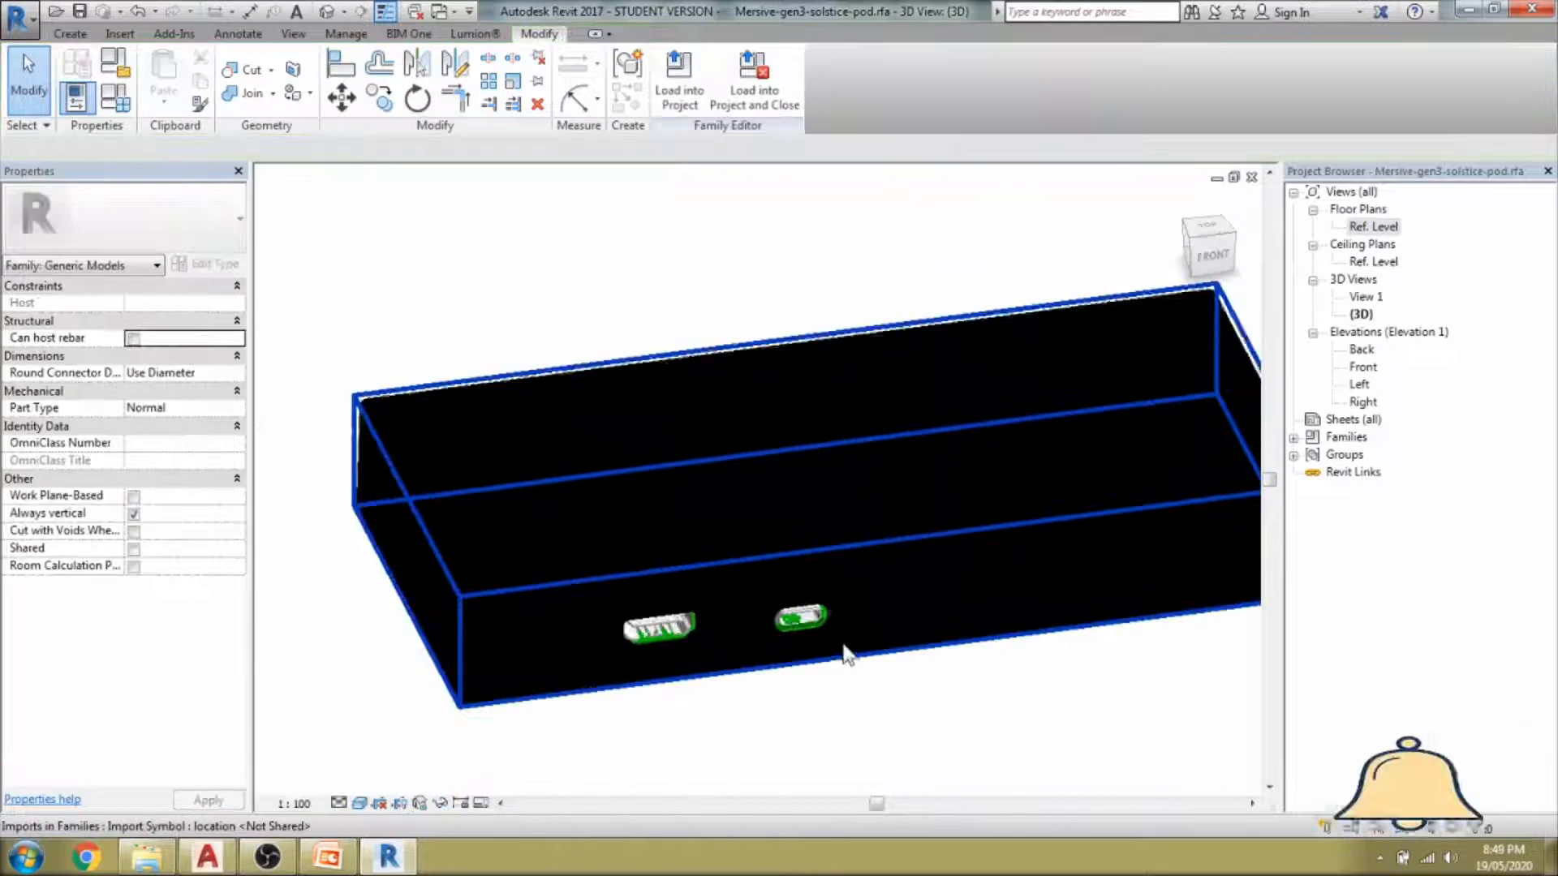
click(880, 604)
shift+middle_drag(880, 604, 946, 618)
Reset Temporary Hide/Isolate to show everything, then explode the imported pod model.
click(440, 804)
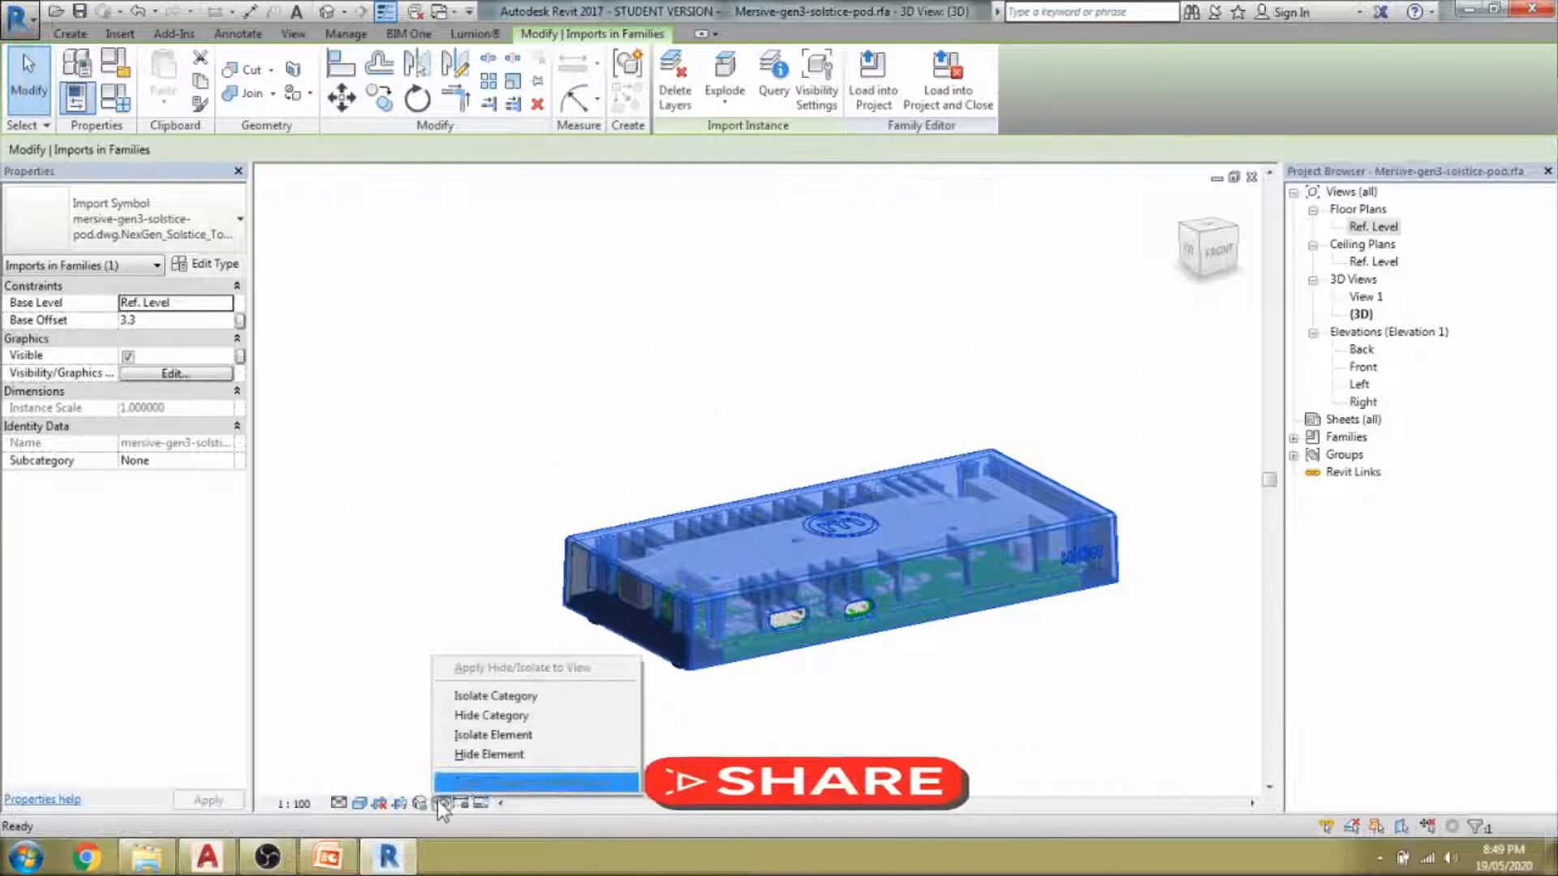
click(467, 785)
scroll(867, 548, up, 2)
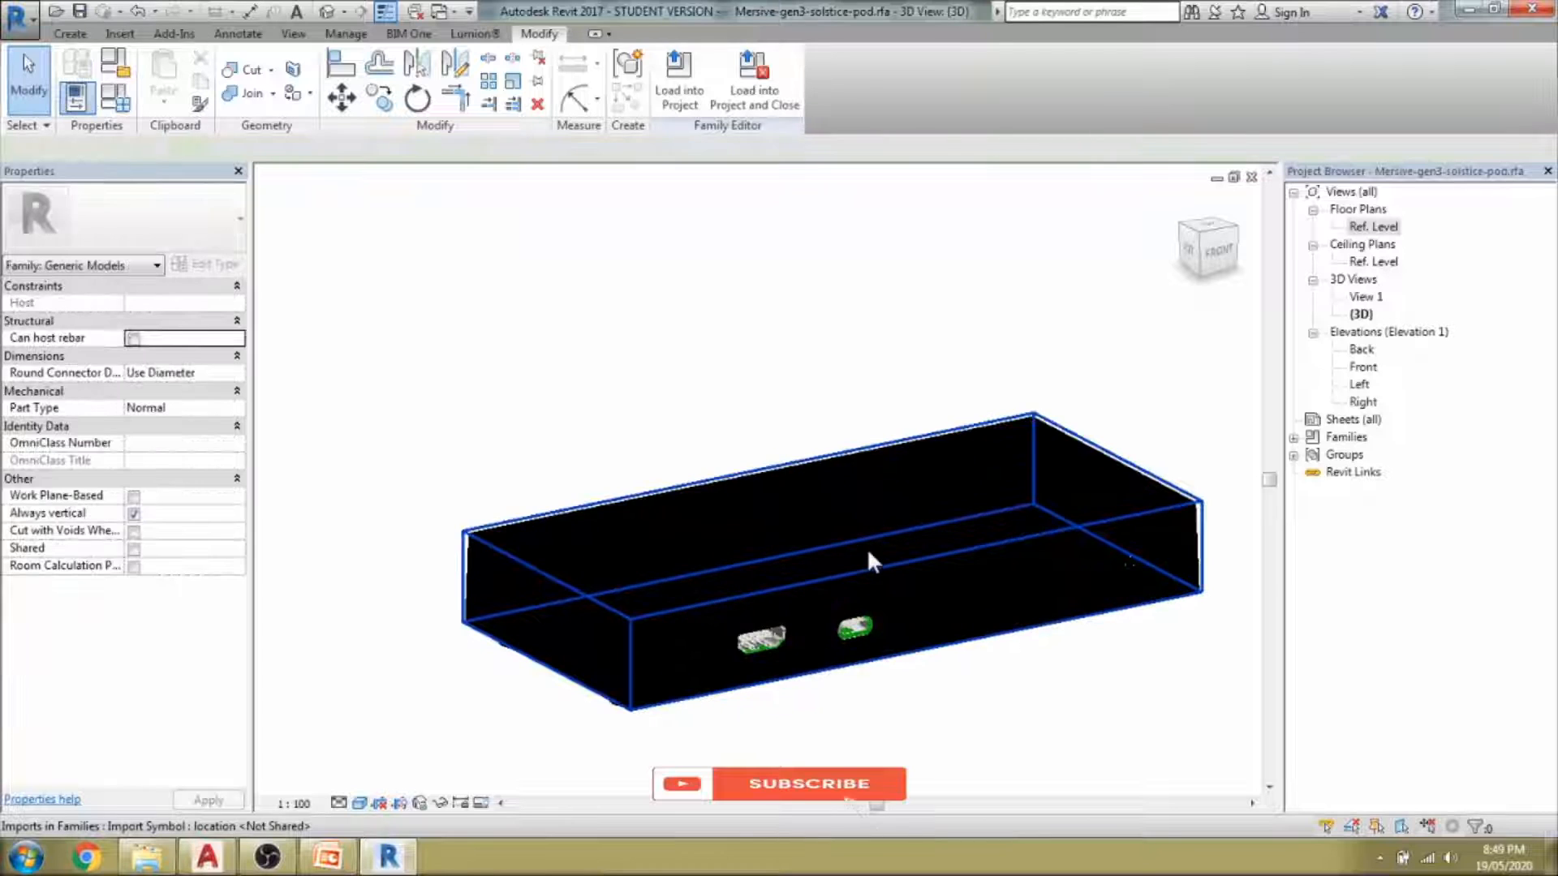
click(866, 548)
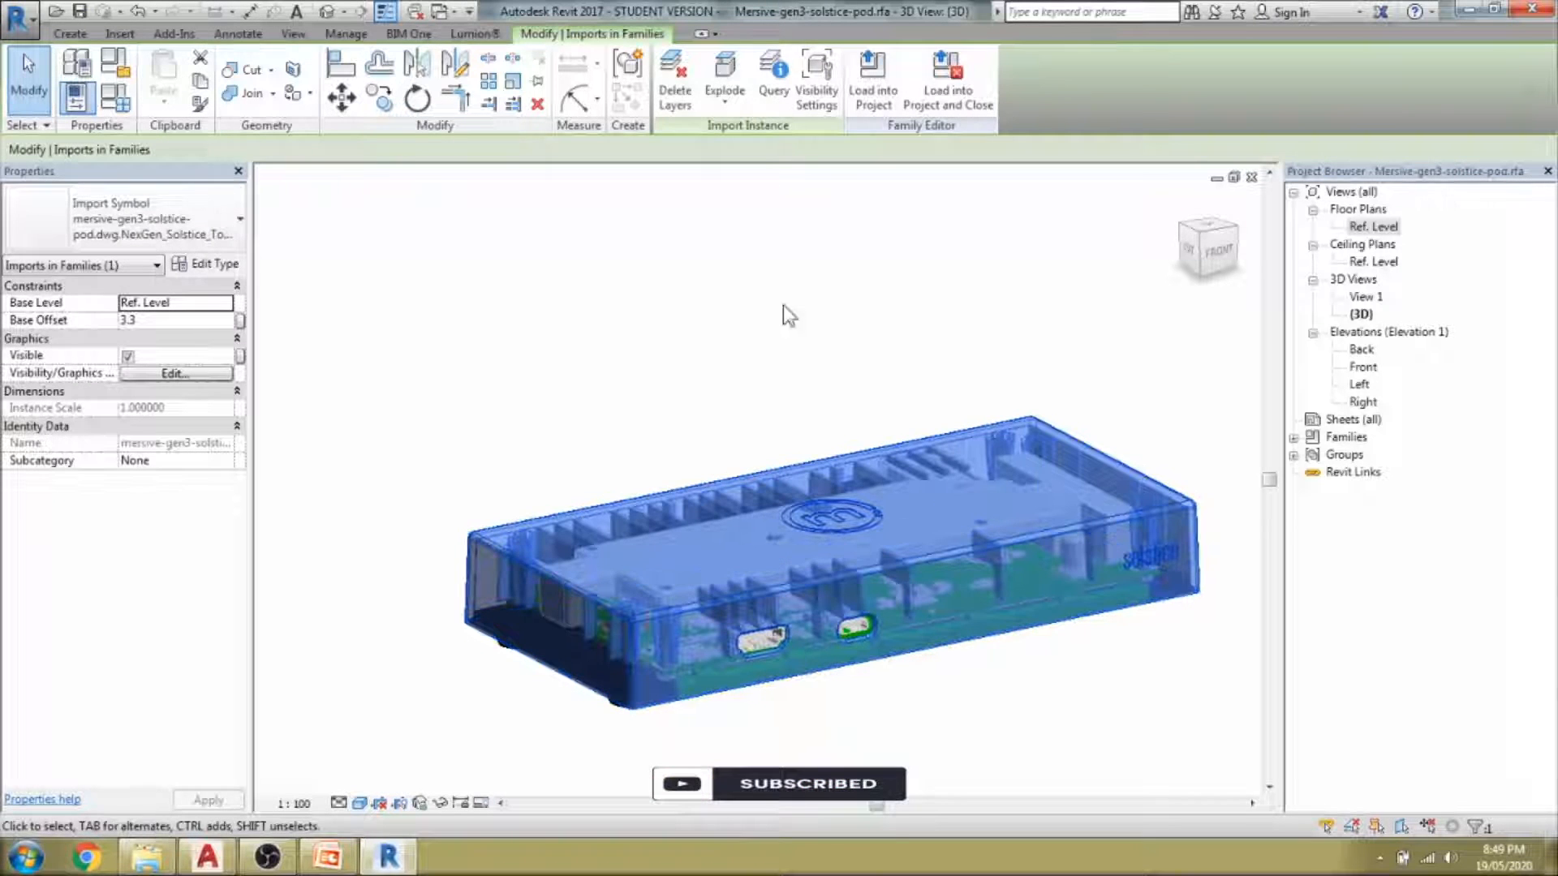
click(725, 71)
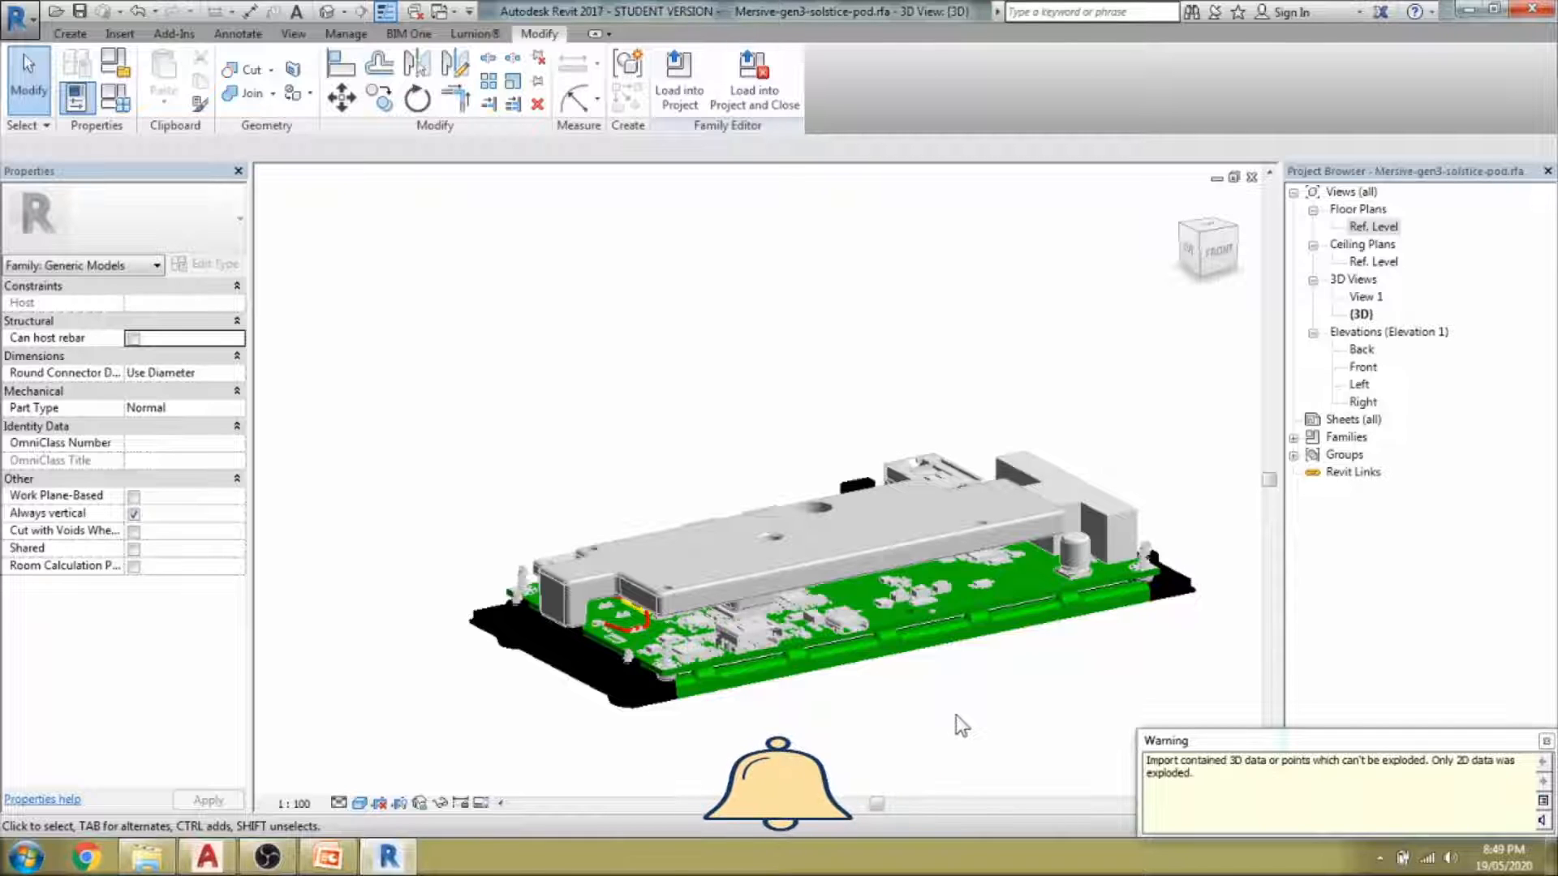
Undo the explode and temporarily hide the black enclosure to expose the circuit board.
middle_drag(956, 714, 964, 710)
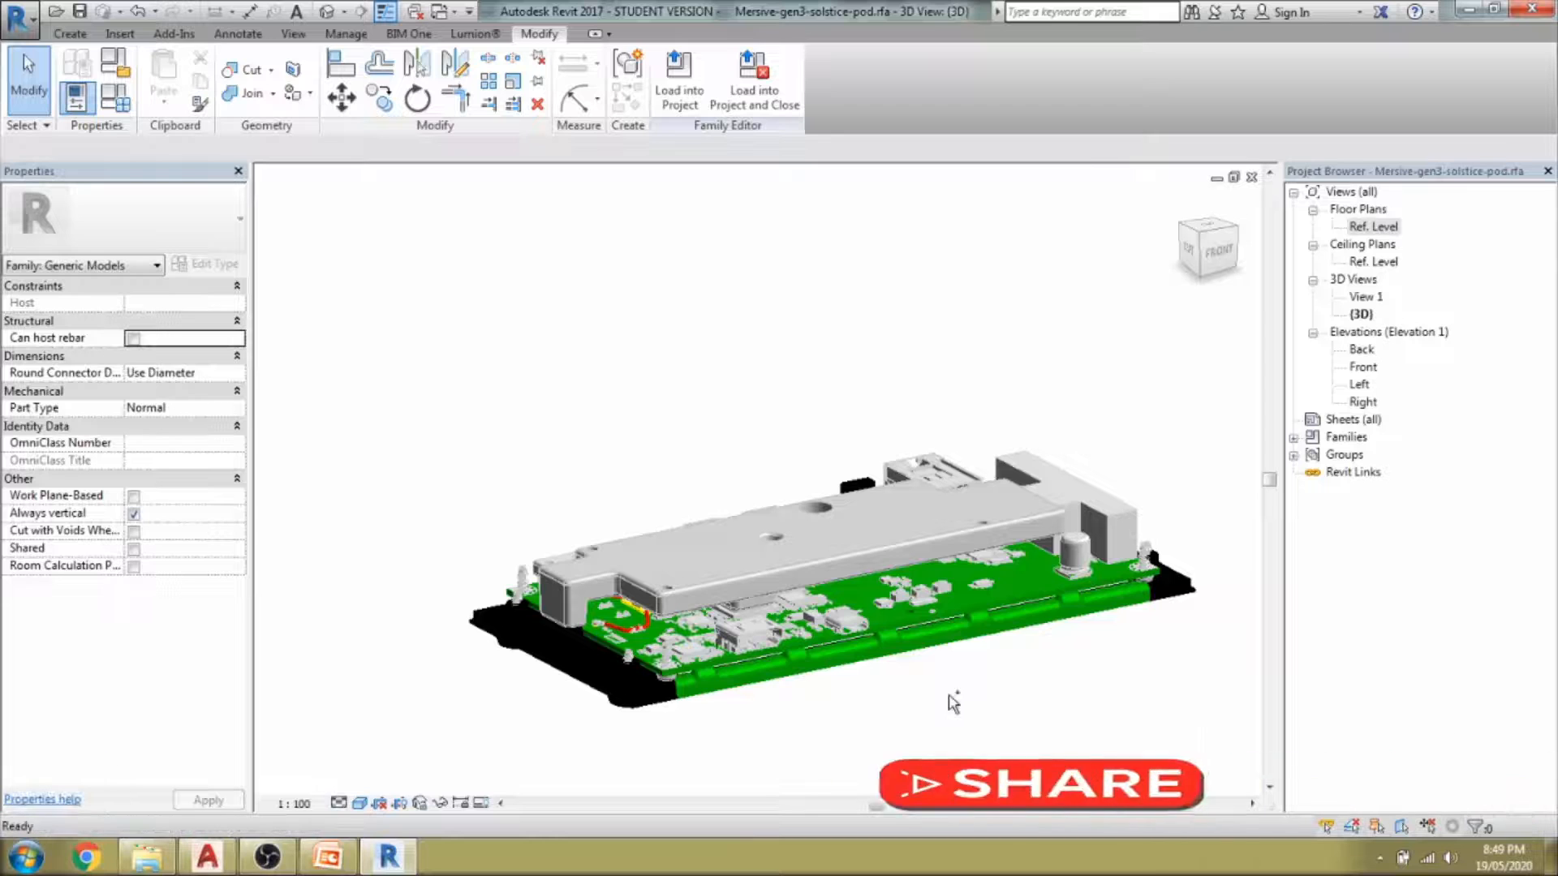
key(ctrl+z)
click(922, 574)
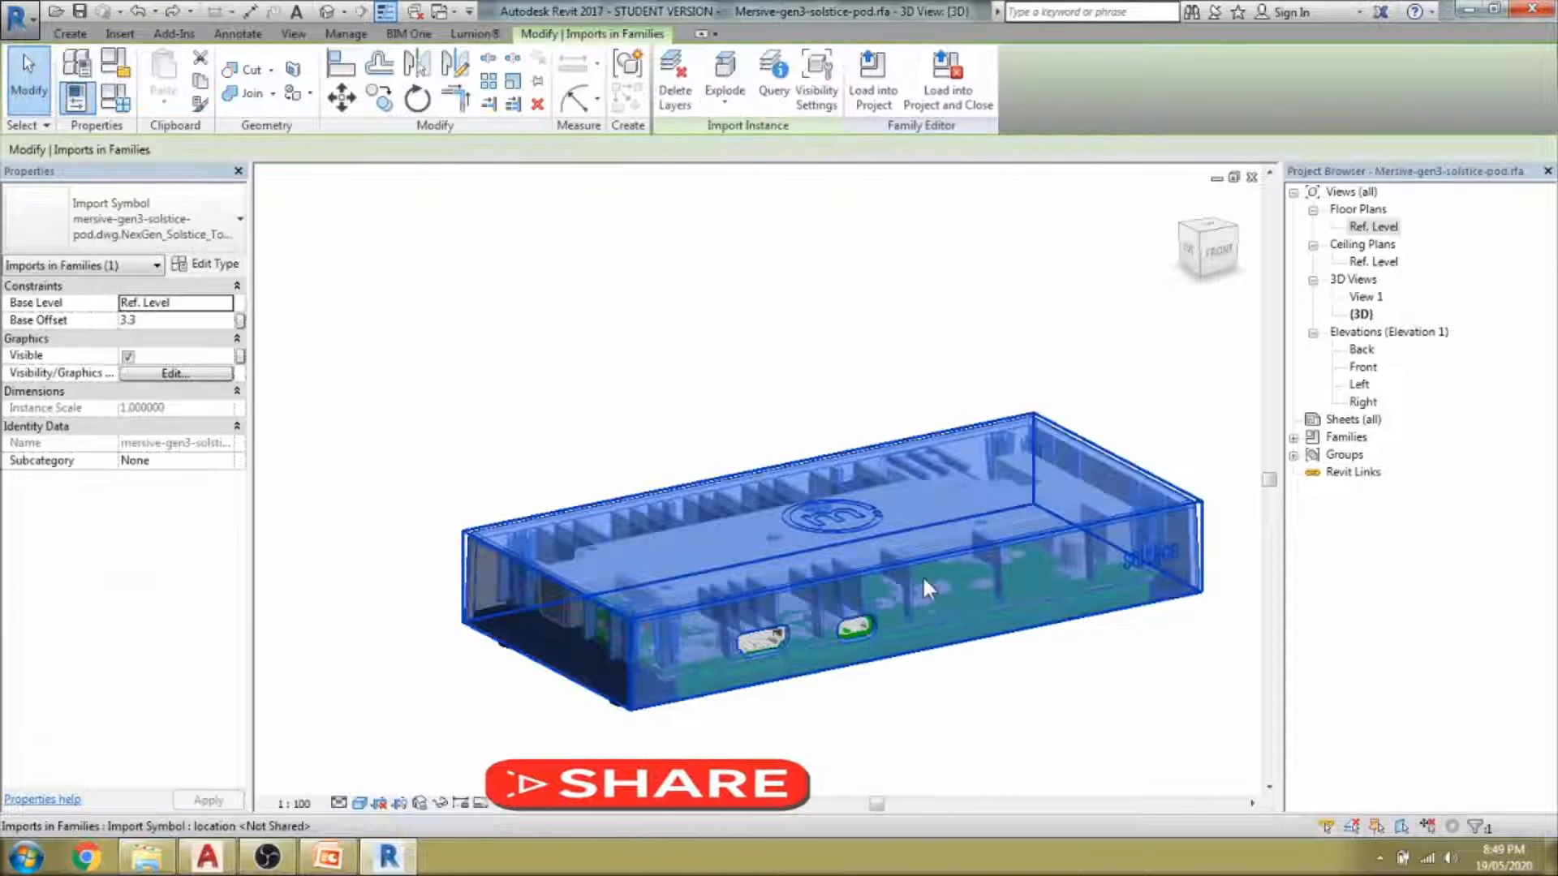
key(h)
key(h)
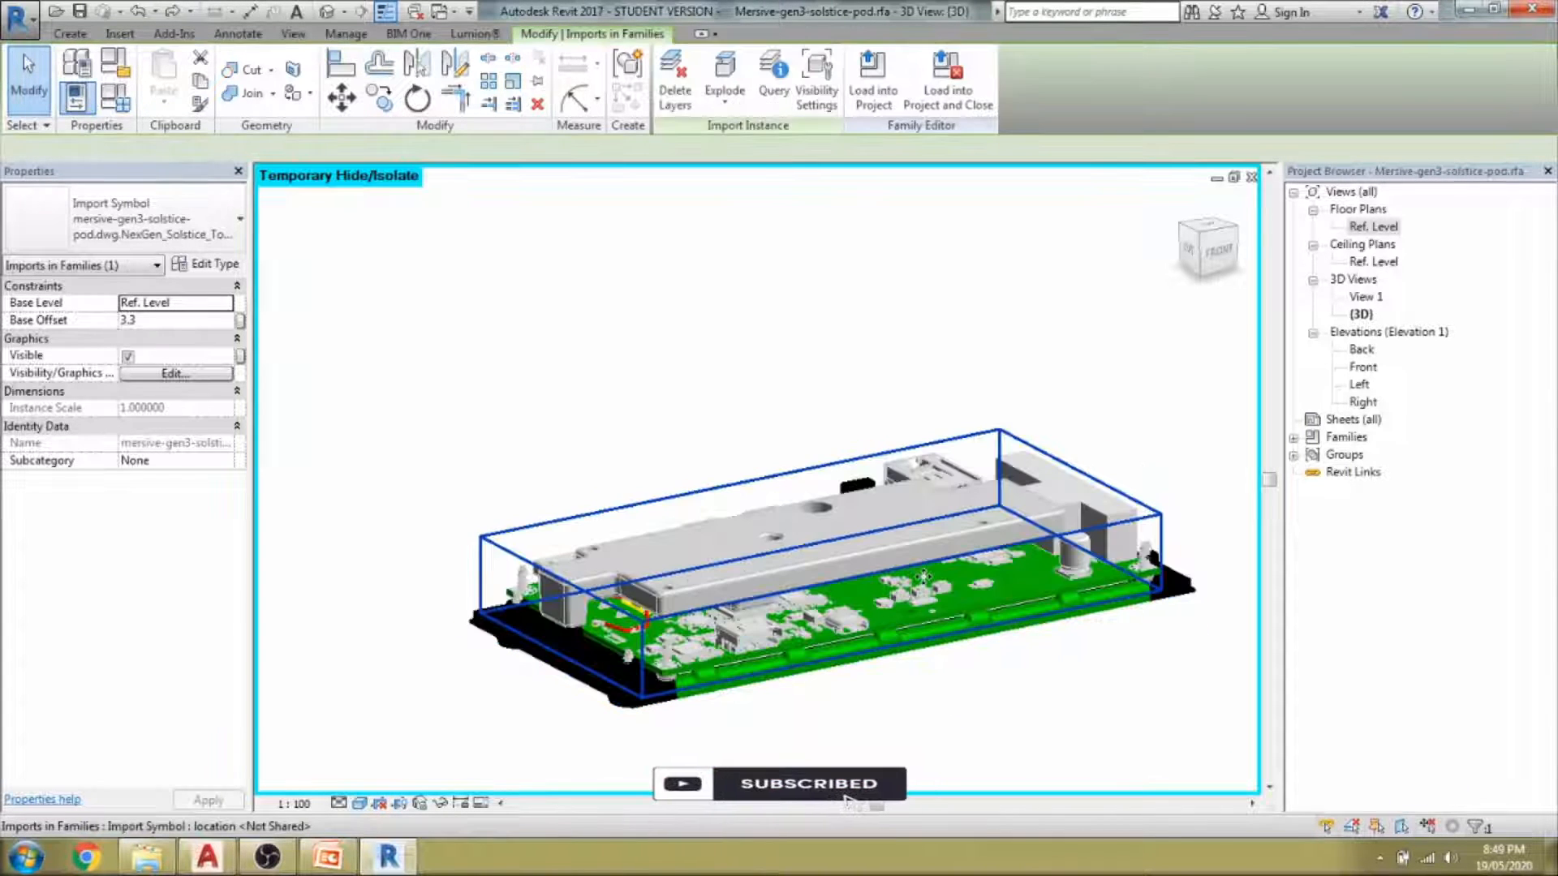
click(911, 599)
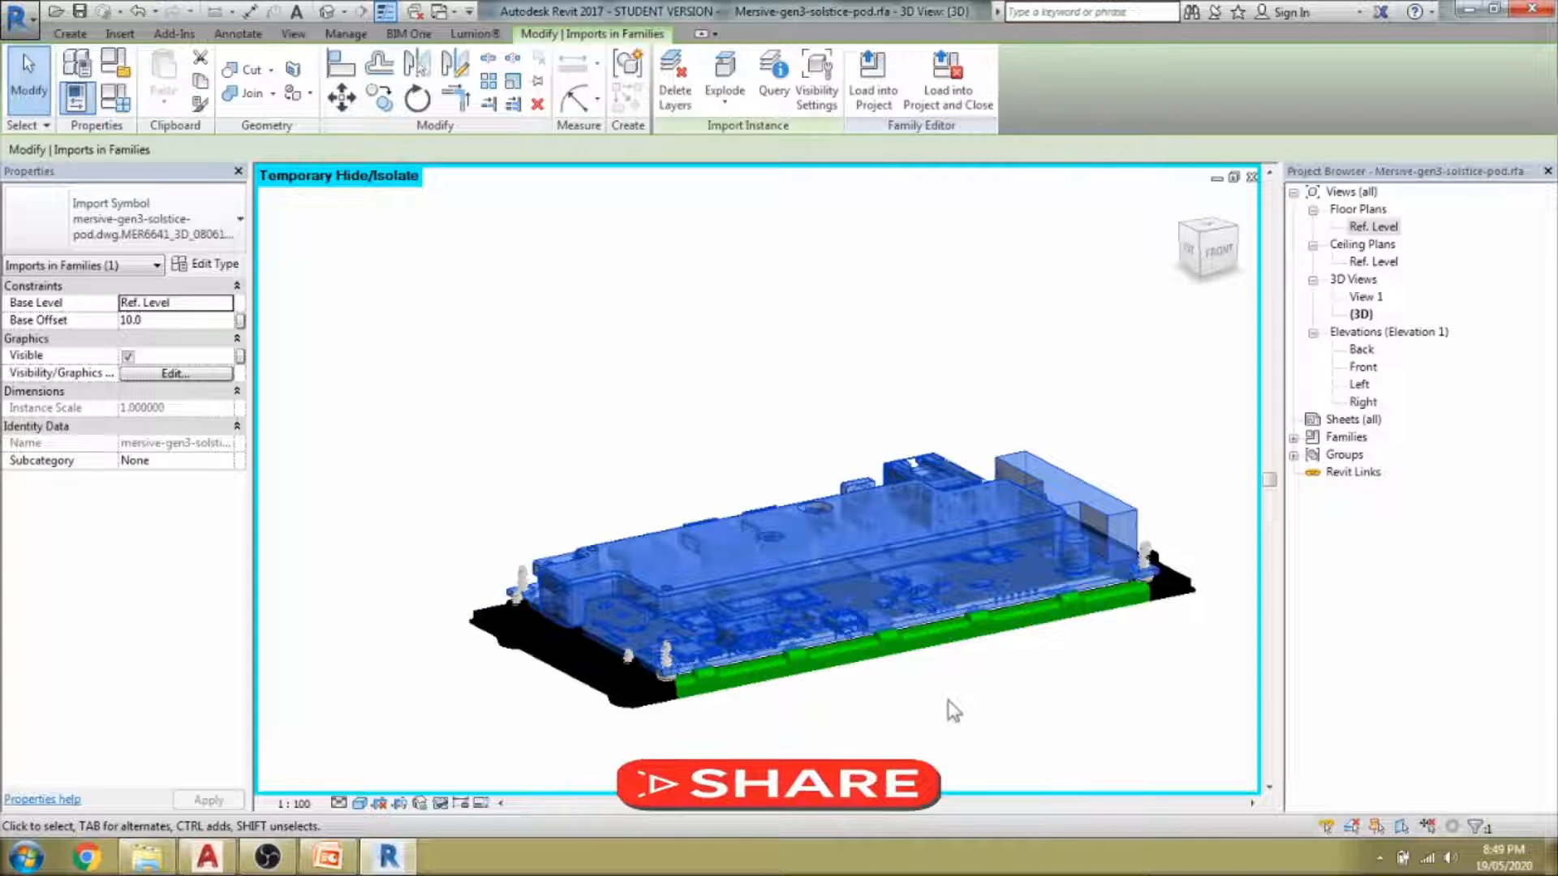
shift+middle_drag(1065, 677, 1156, 563)
scroll(1156, 563, up, 3)
key(h)
key(h)
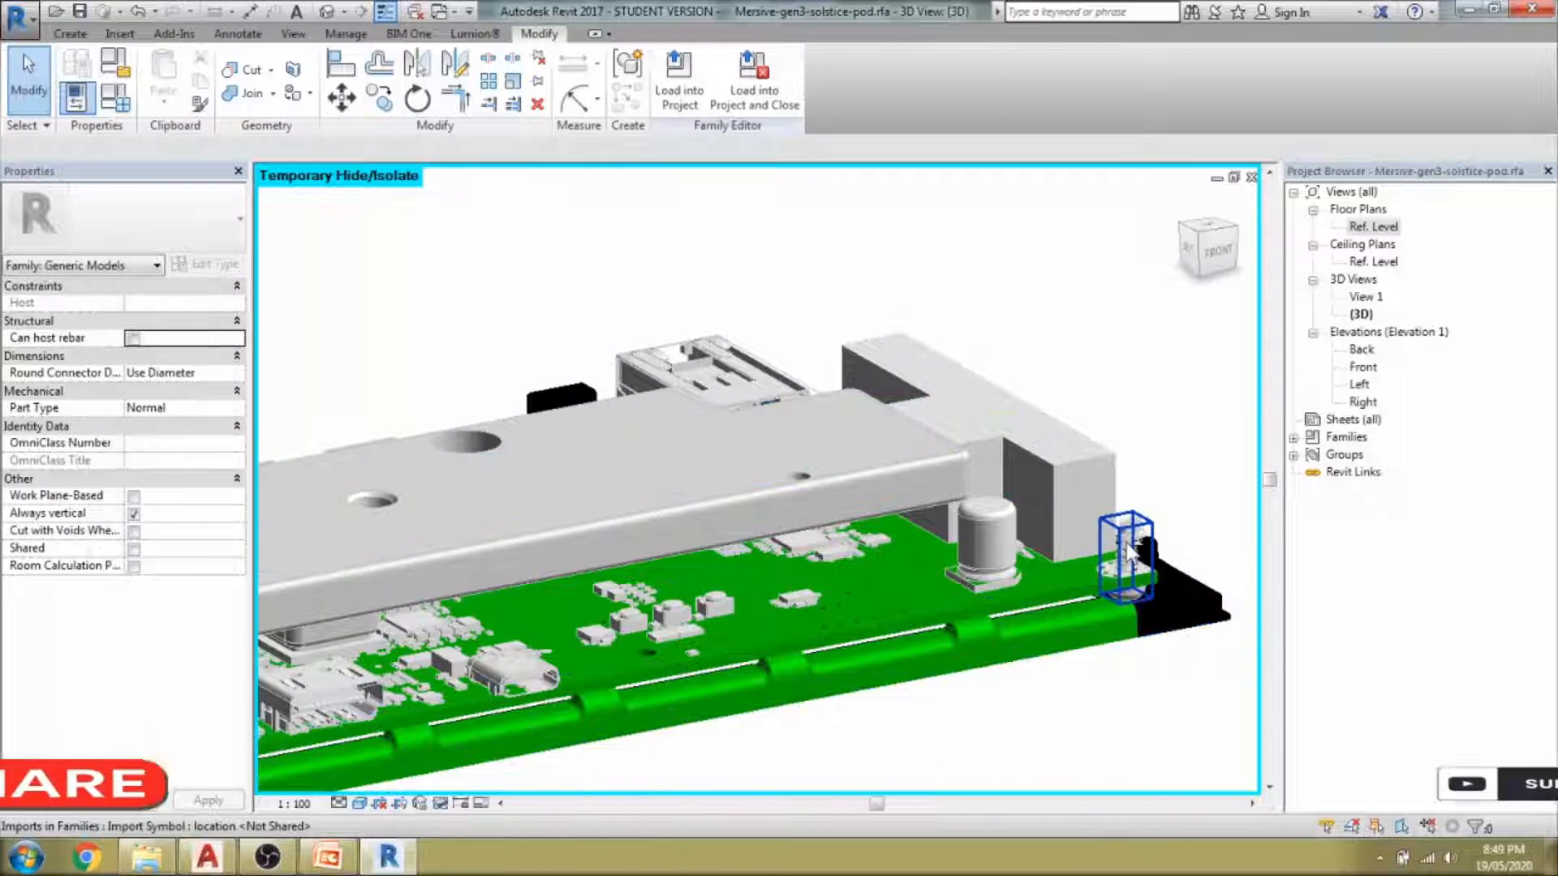
Select all instances of the corner screw import (SA), then clear the selection.
click(1129, 554)
scroll(1111, 706, down, 4)
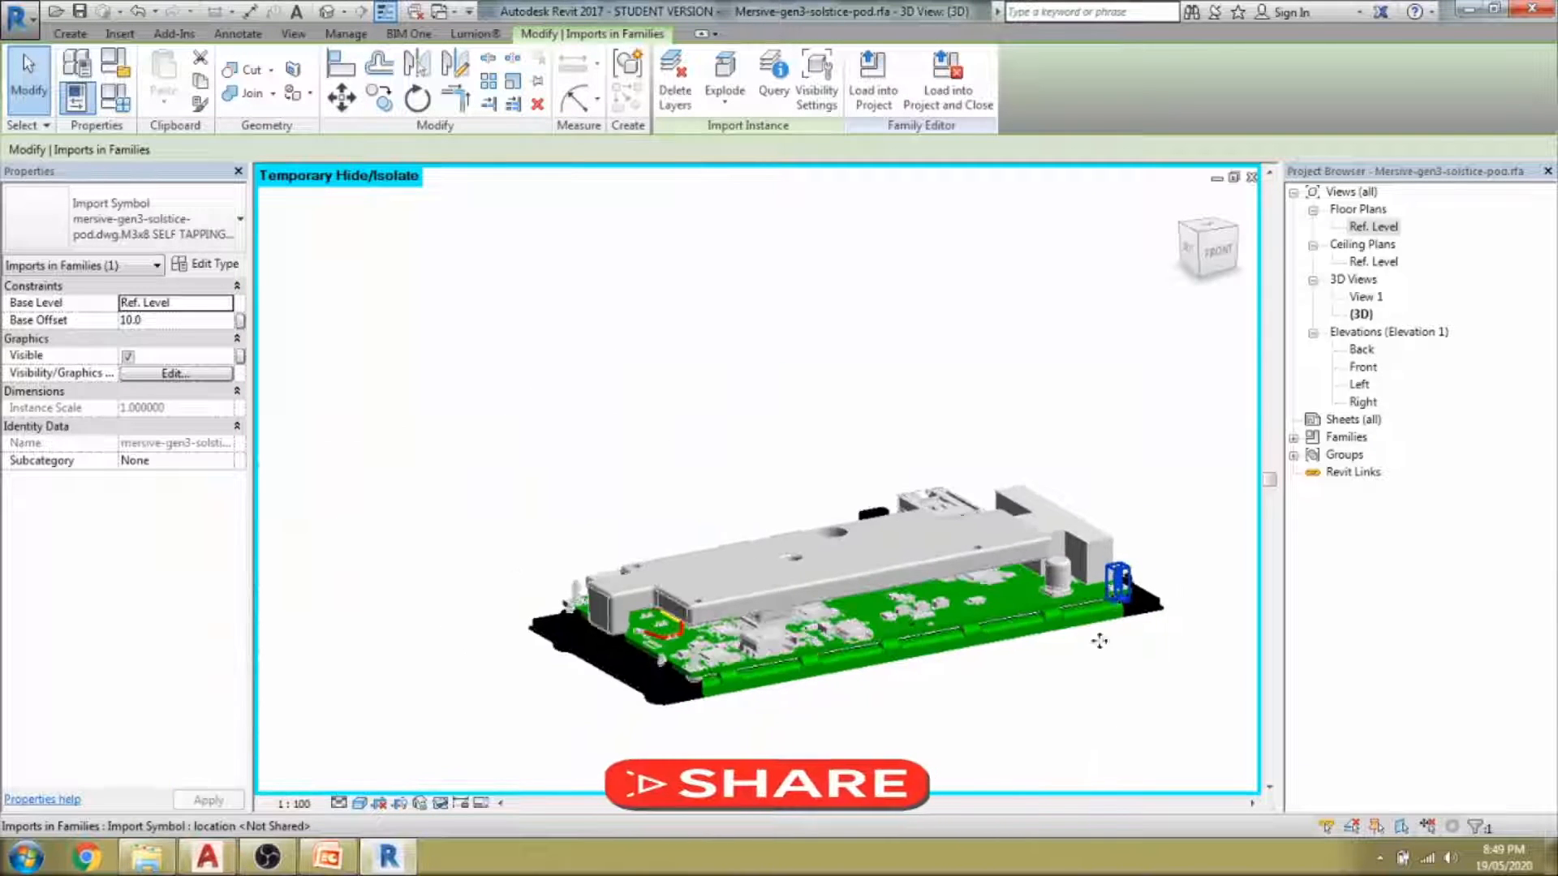
shift+middle_drag(1099, 641, 1153, 714)
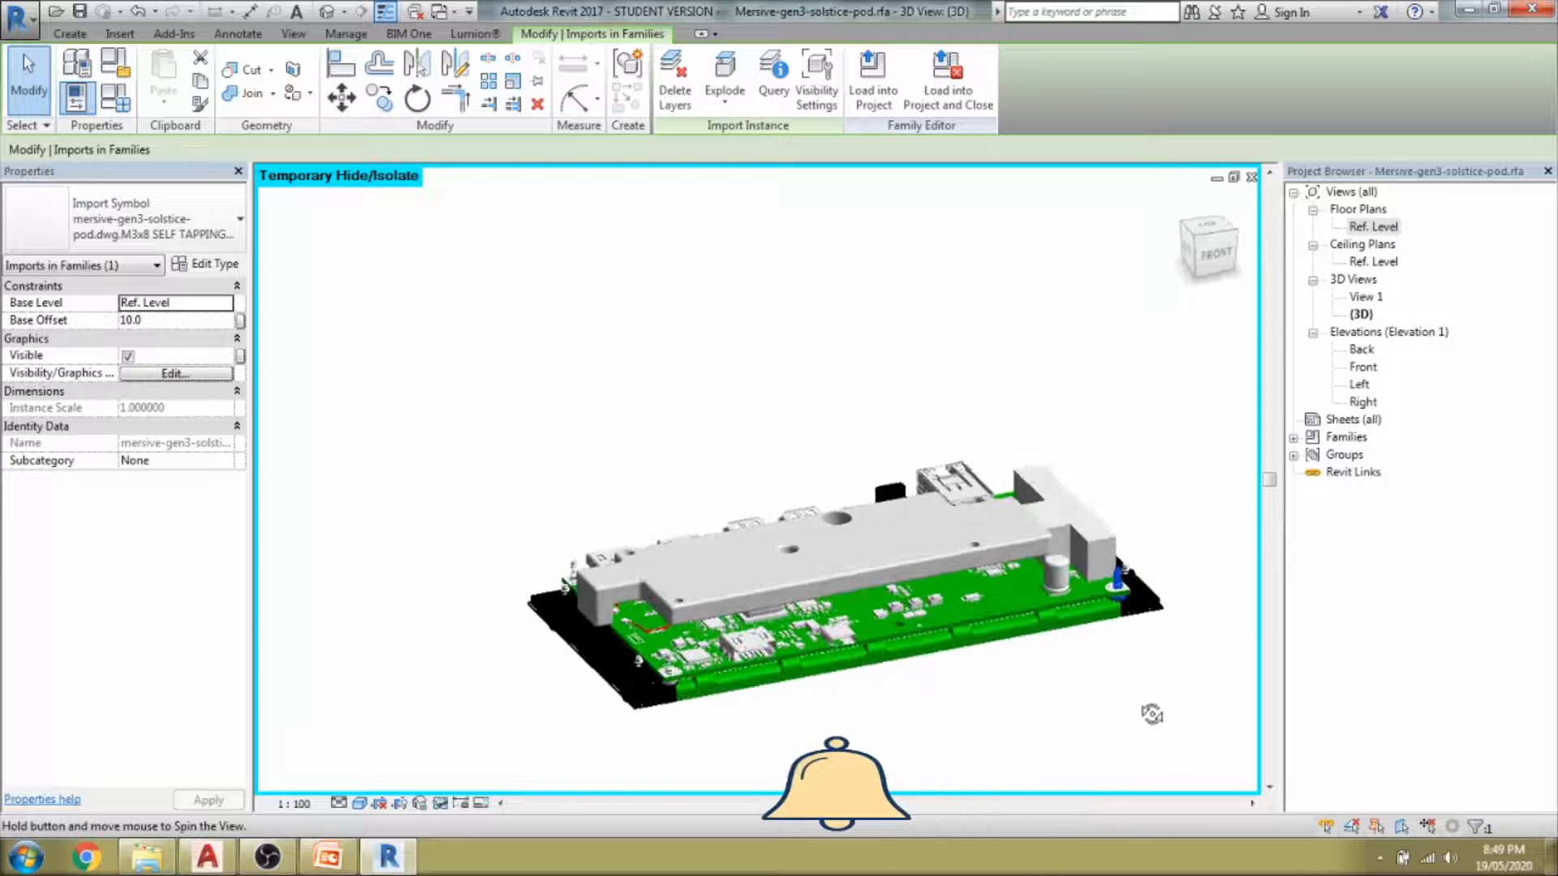
key(s)
key(a)
scroll(1068, 665, up, 2)
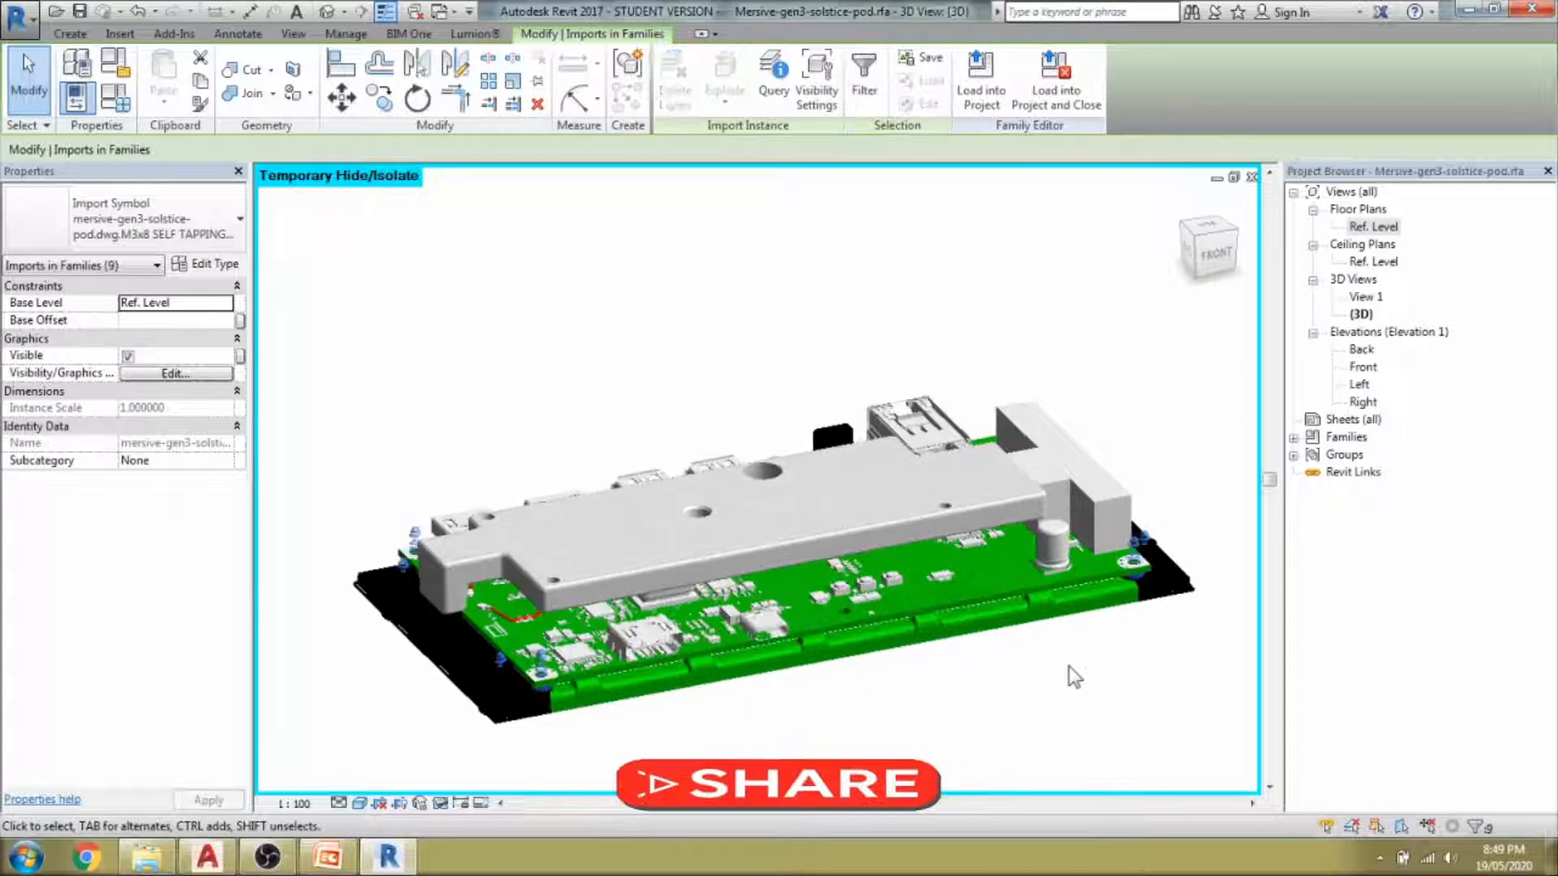
scroll(1069, 665, down, 2)
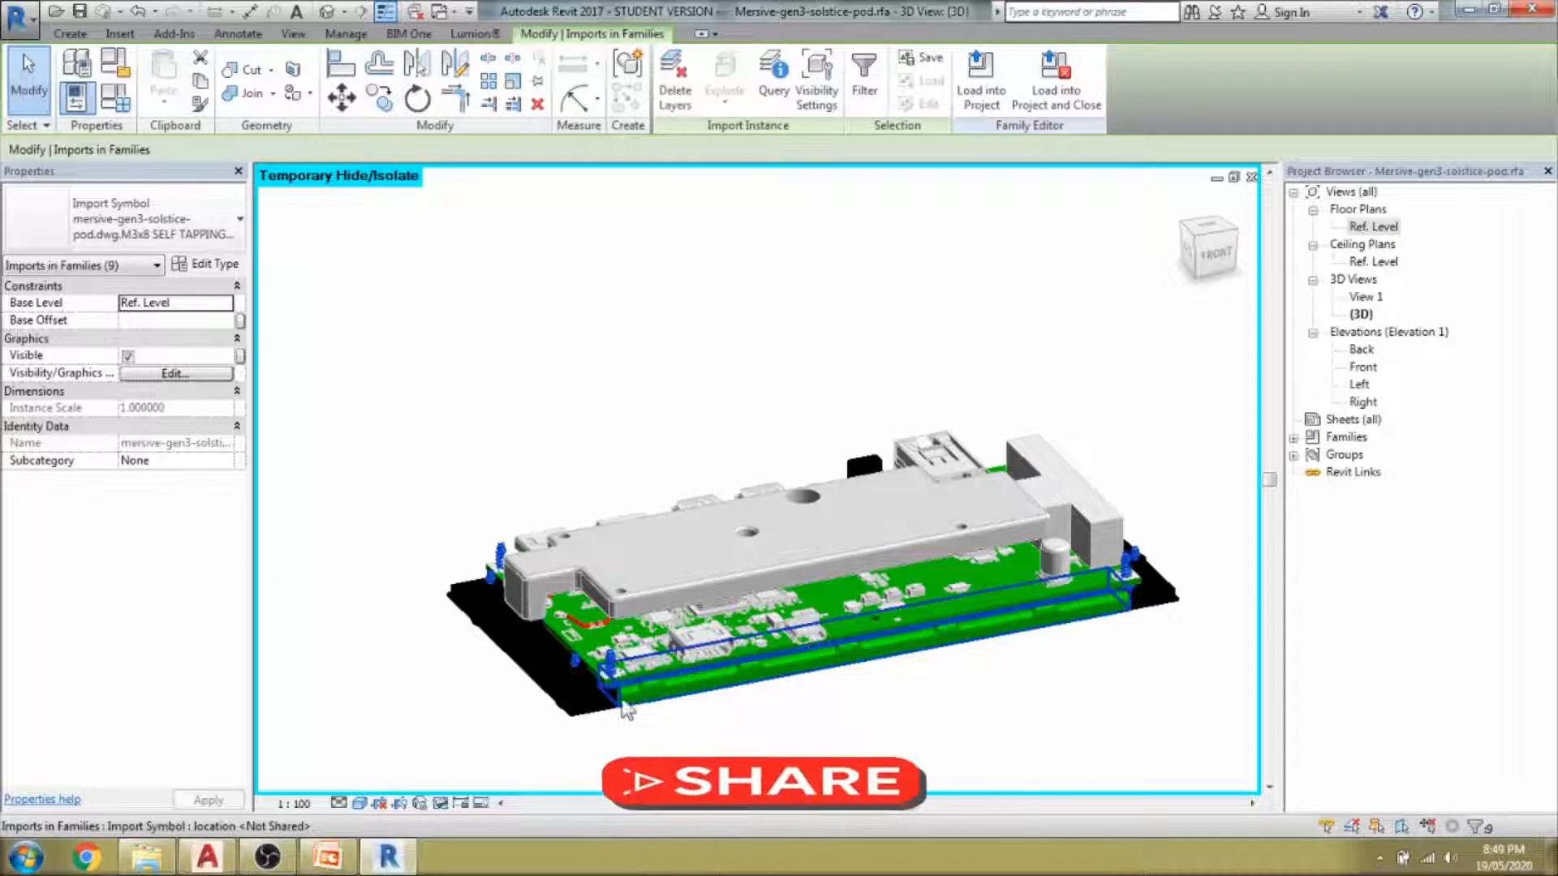
scroll(604, 692, up, 3)
scroll(625, 621, up, 1)
scroll(627, 621, down, 1)
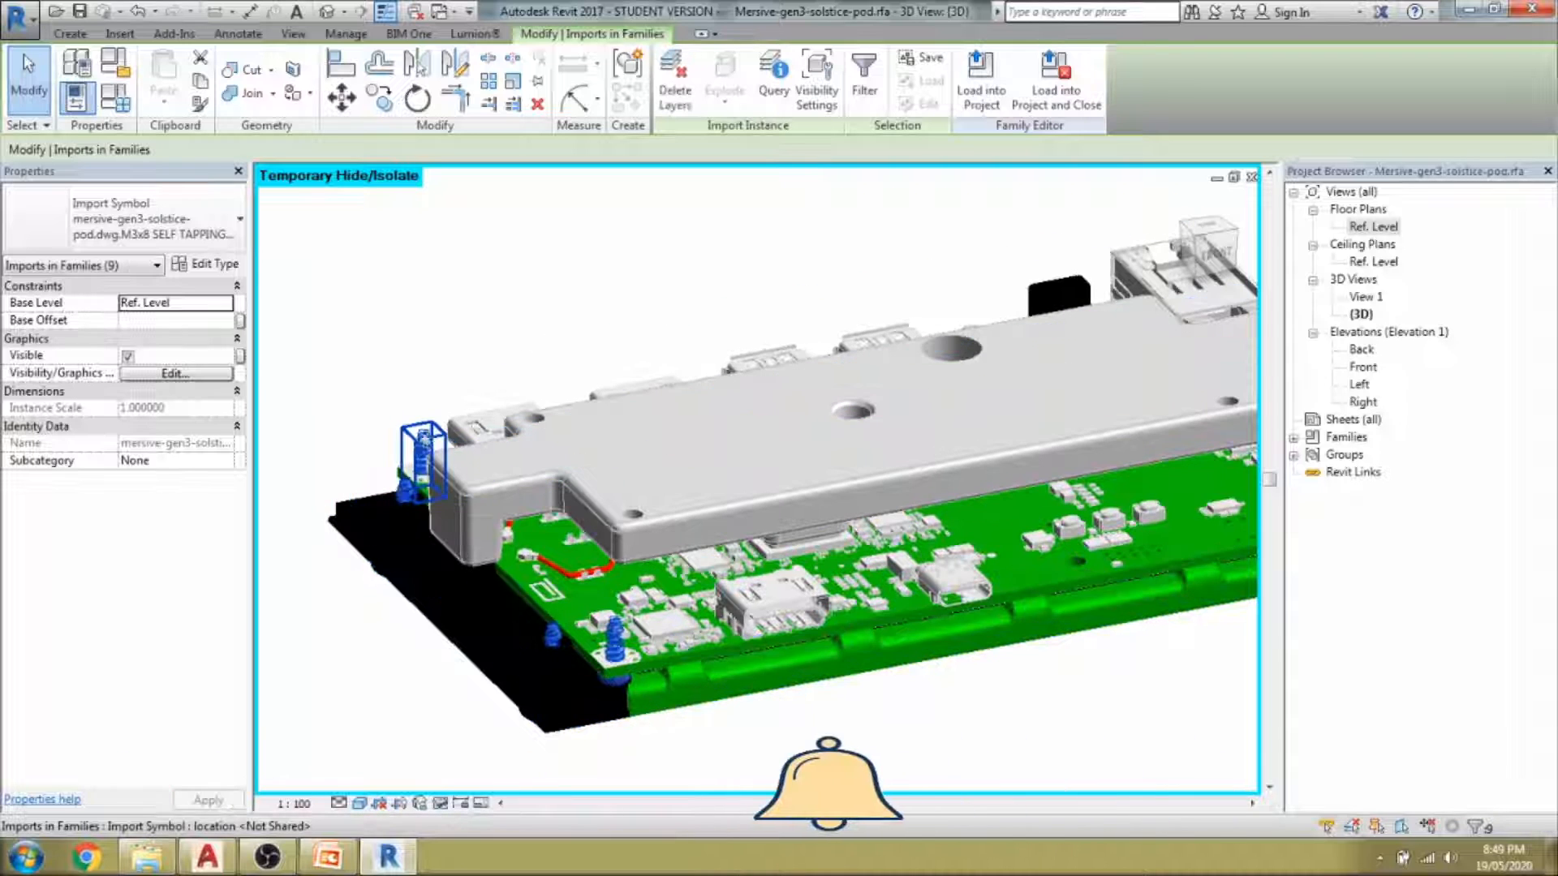
key(Escape)
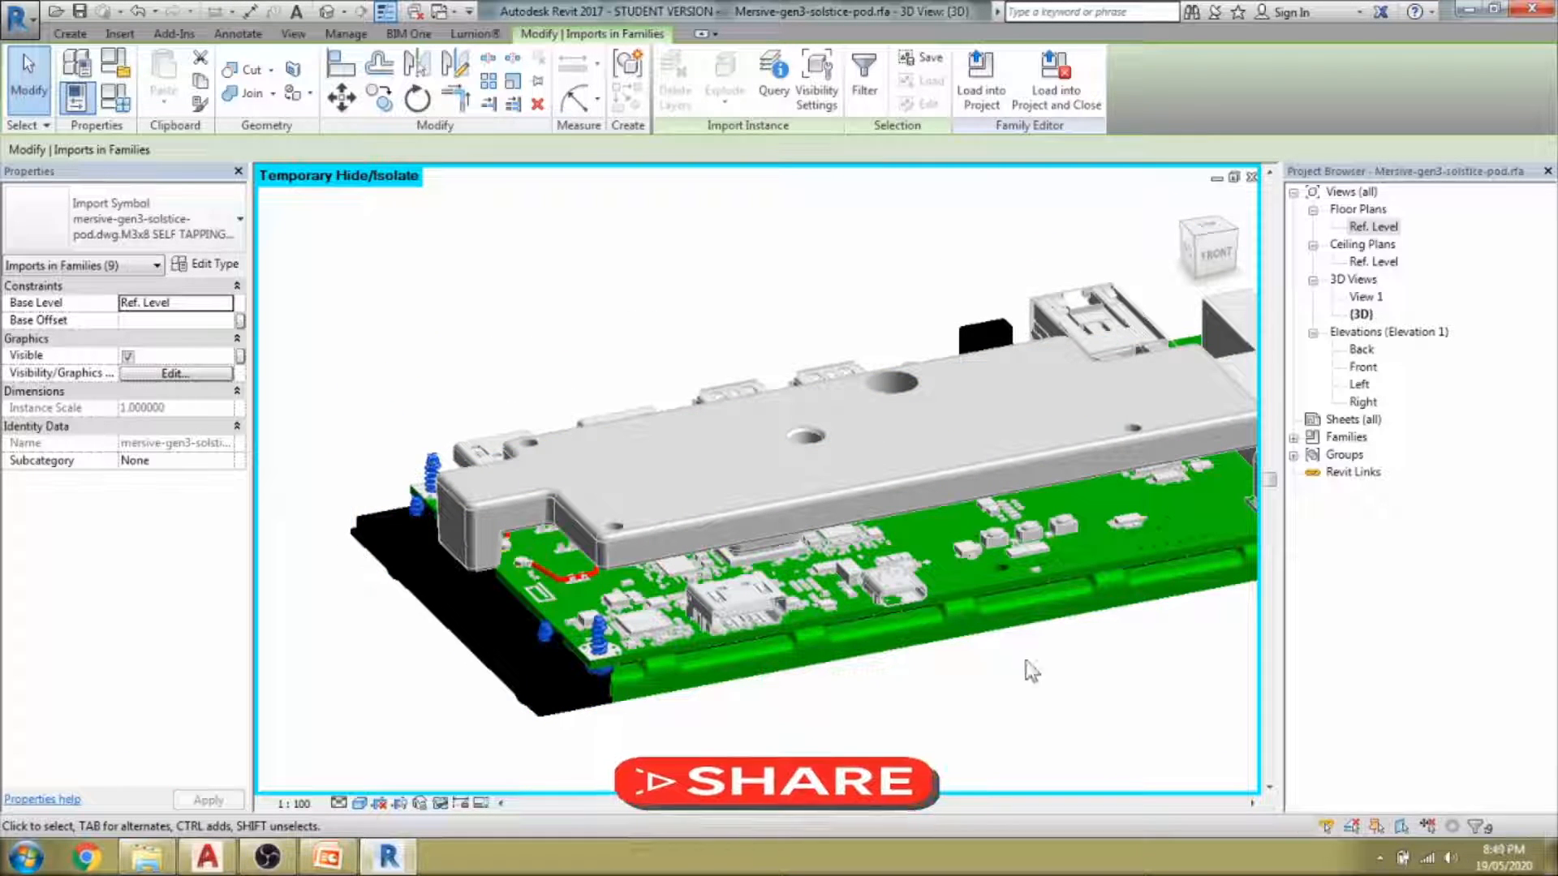
Explode the black base import beneath the board into model geometry.
shift+middle_drag(1026, 660, 500, 577)
click(495, 579)
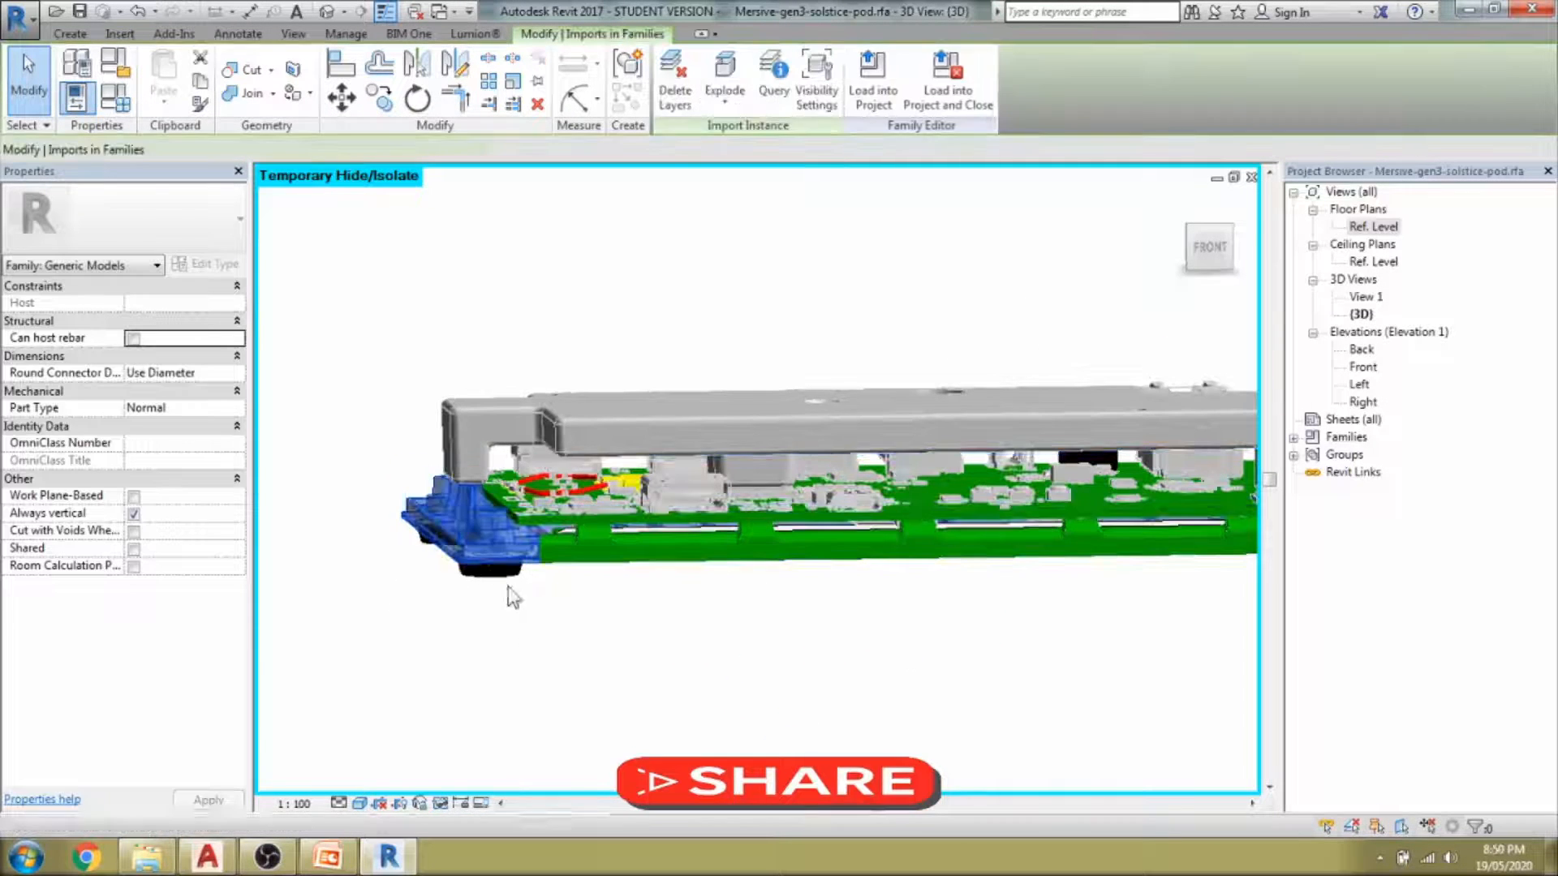
shift+middle_drag(745, 629, 741, 421)
click(728, 75)
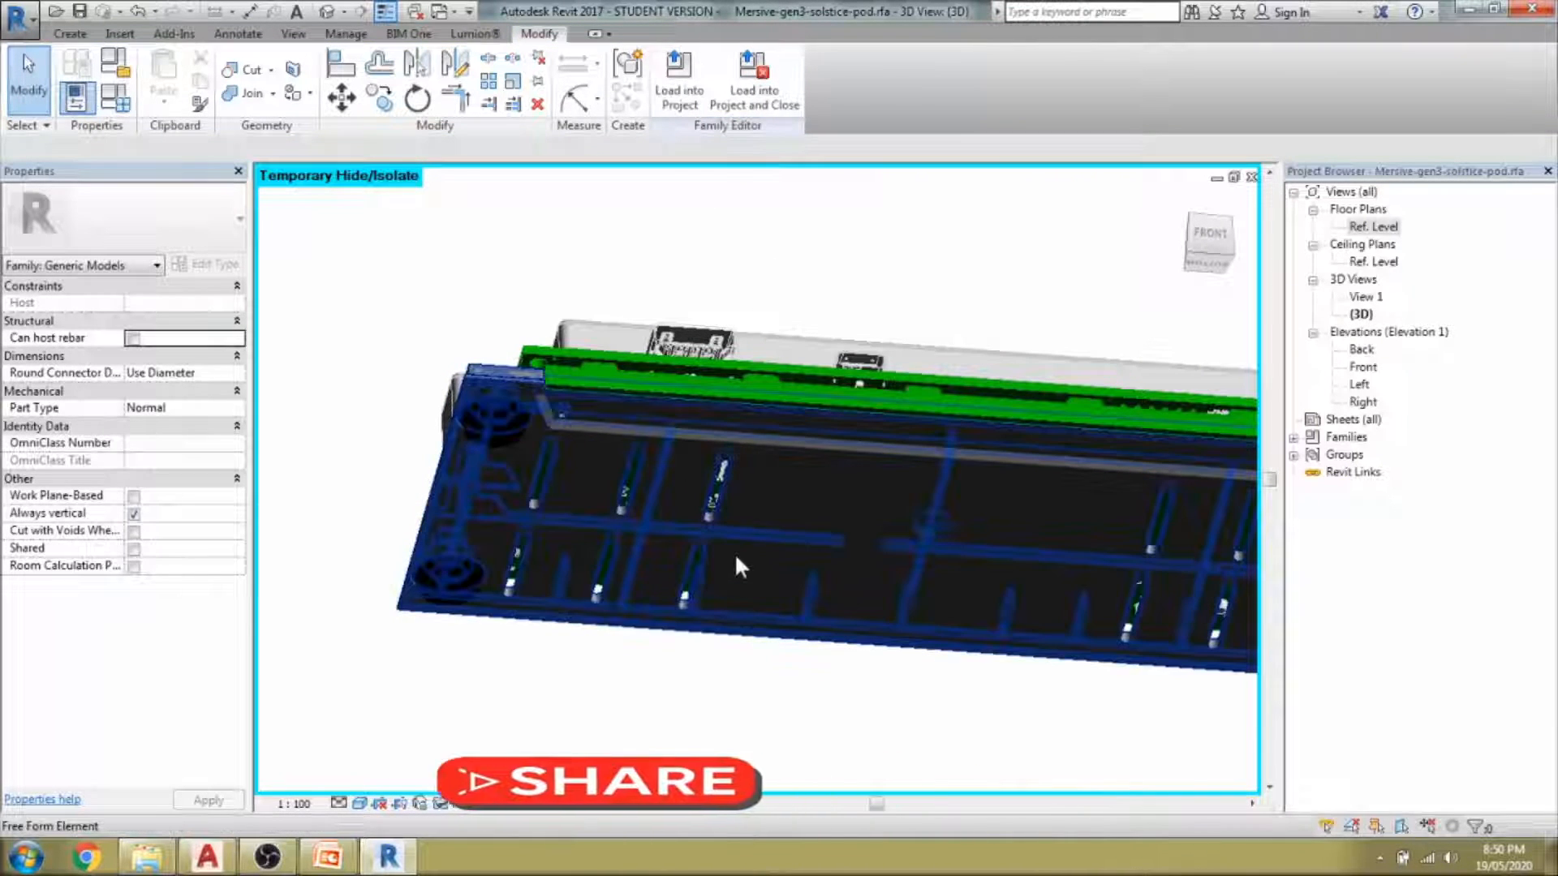
Select the exploded base geometry and orbit to a low oblique view of its corners.
click(734, 556)
scroll(686, 661, down, 2)
shift+middle_drag(686, 661, 807, 736)
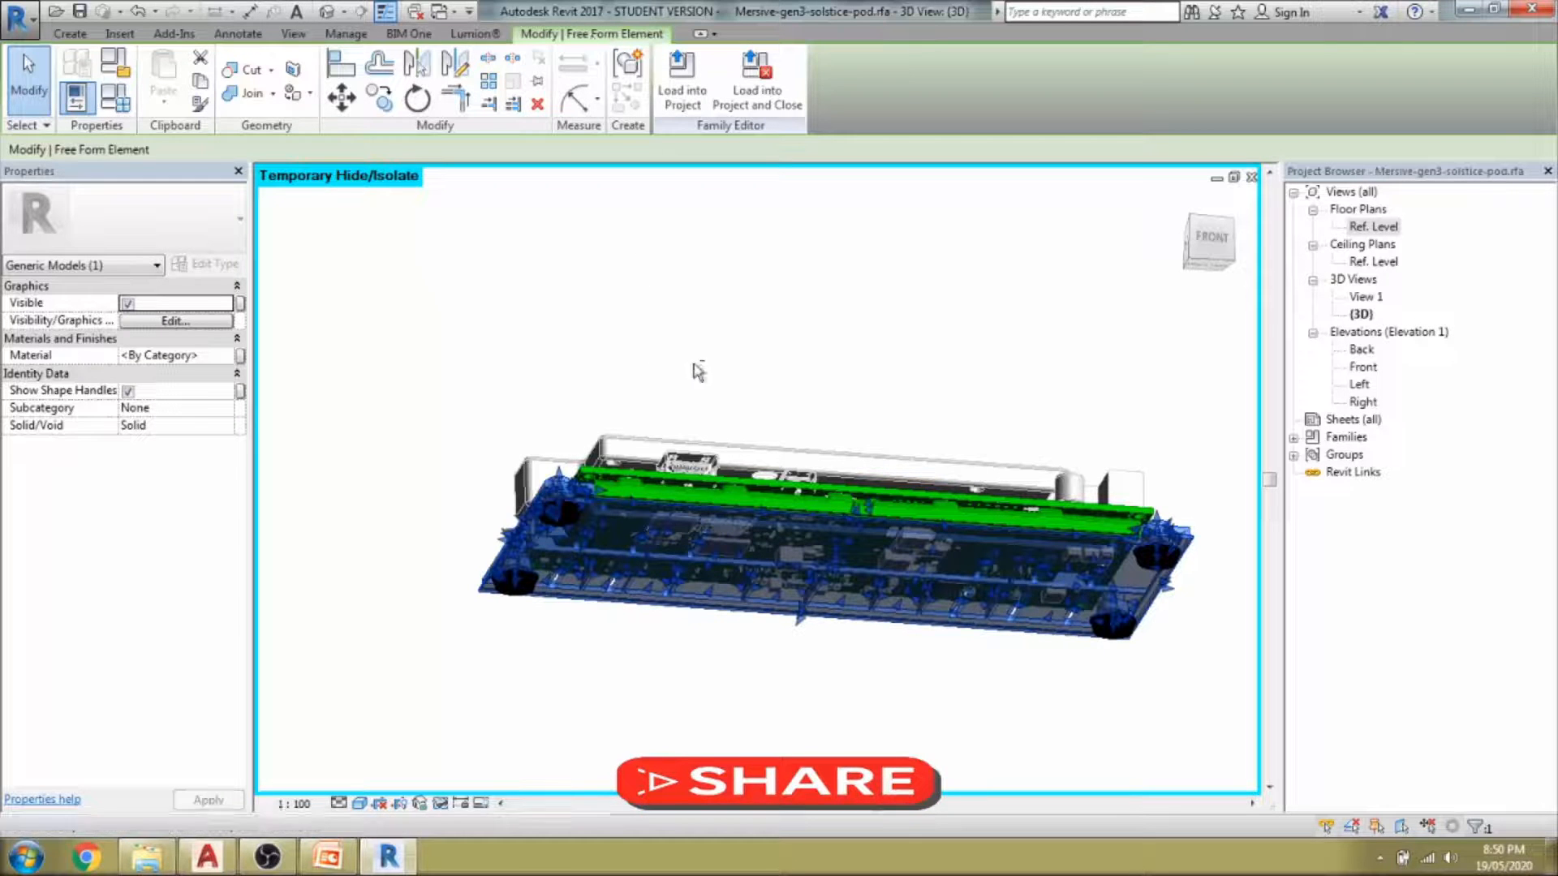
shift+middle_drag(698, 371, 732, 421)
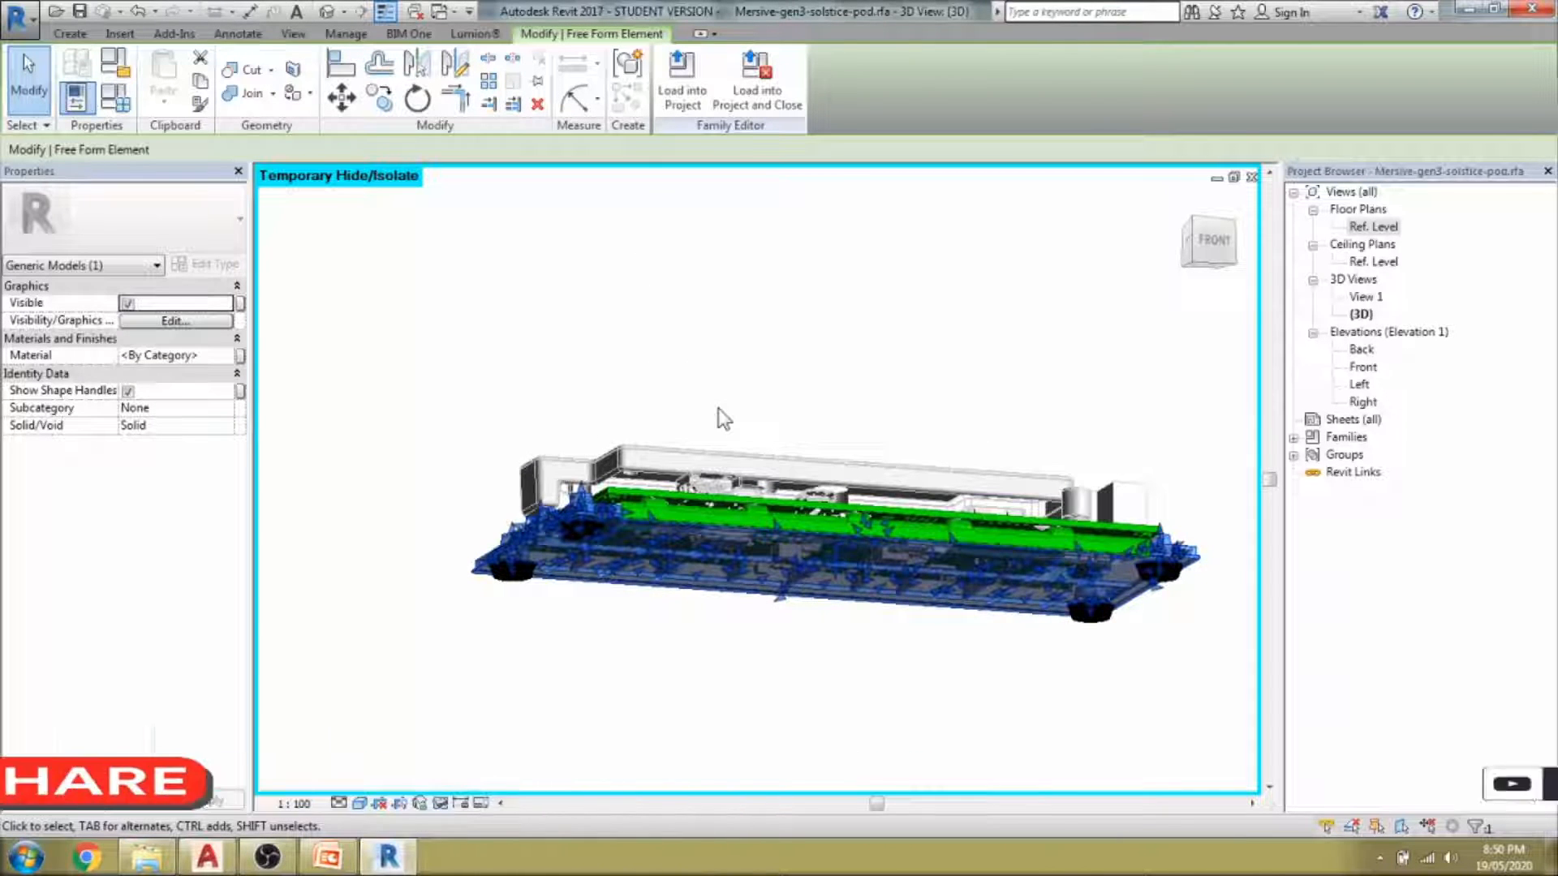
shift+middle_drag(718, 407, 816, 730)
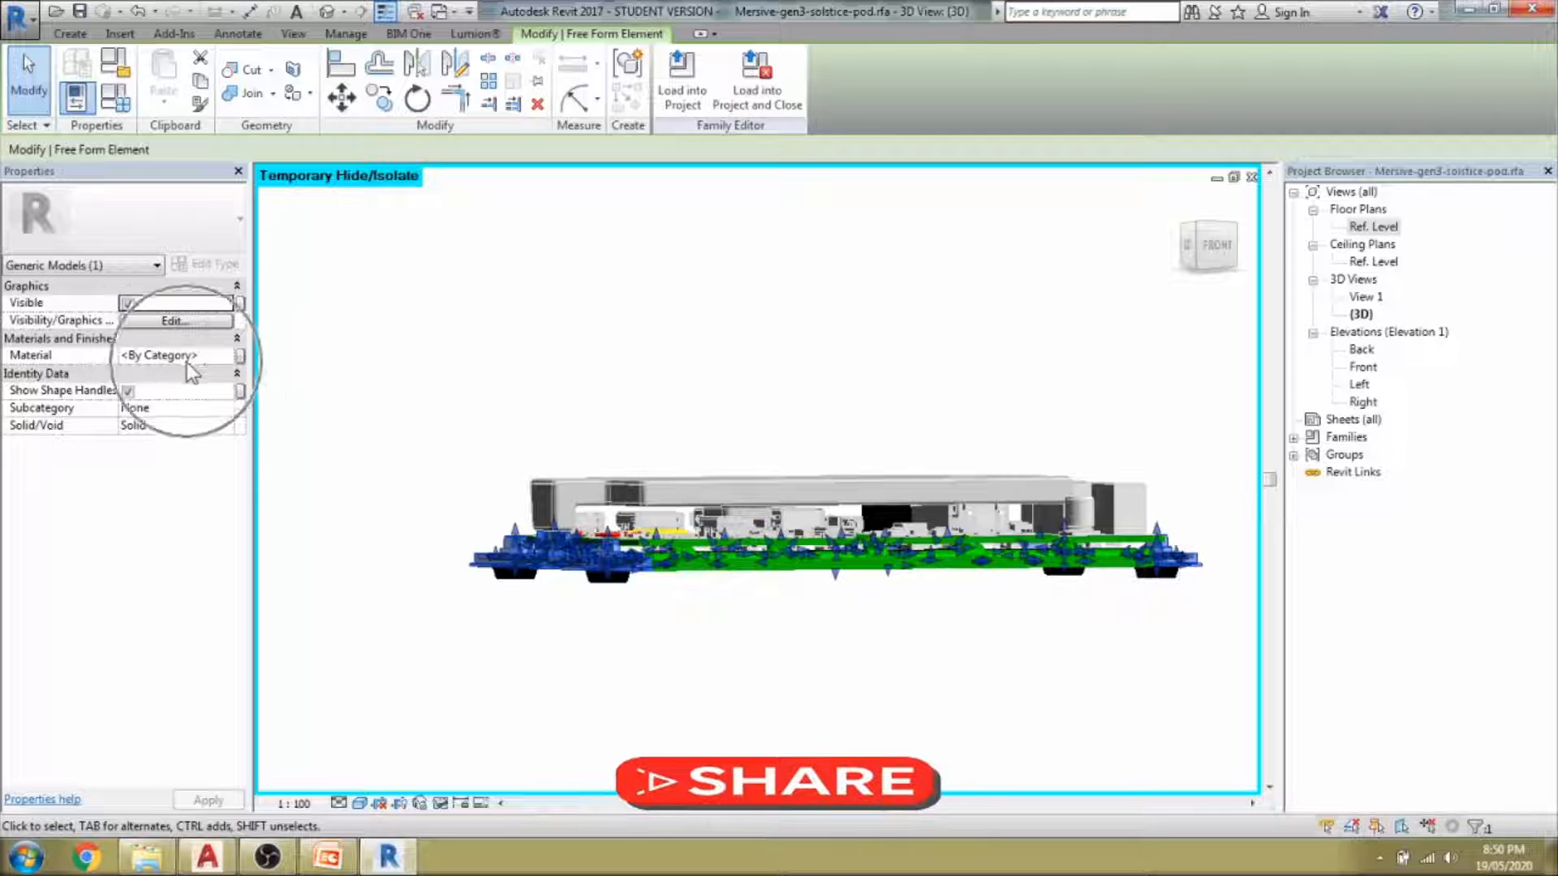
scroll(693, 635, up, 3)
shift+middle_drag(693, 634, 698, 584)
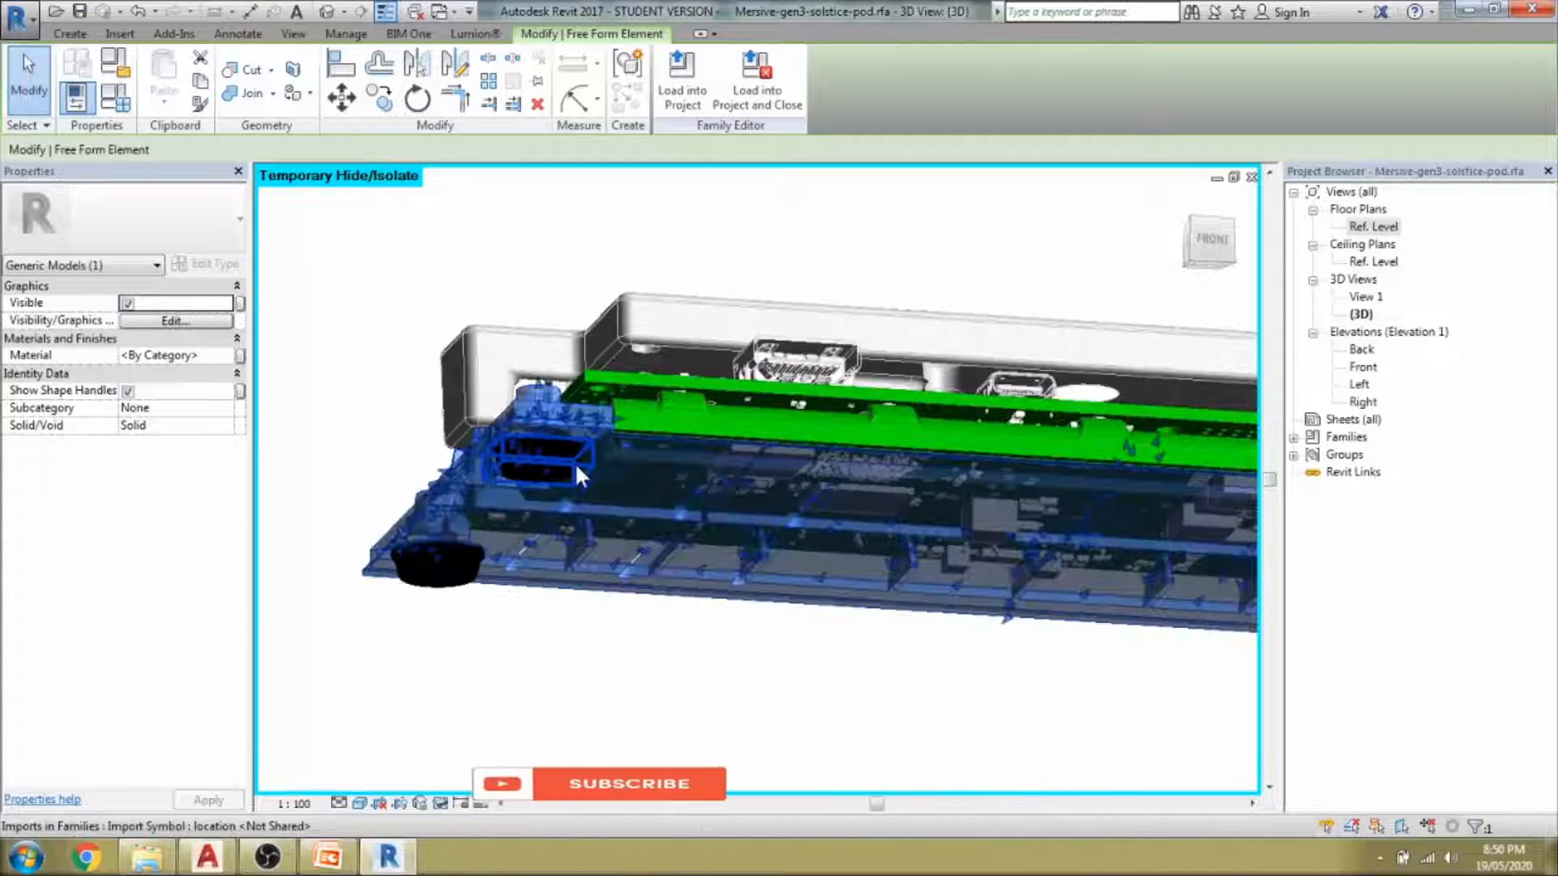
Explode each corner import and rubber foot import around the base.
click(574, 461)
click(456, 557)
click(724, 71)
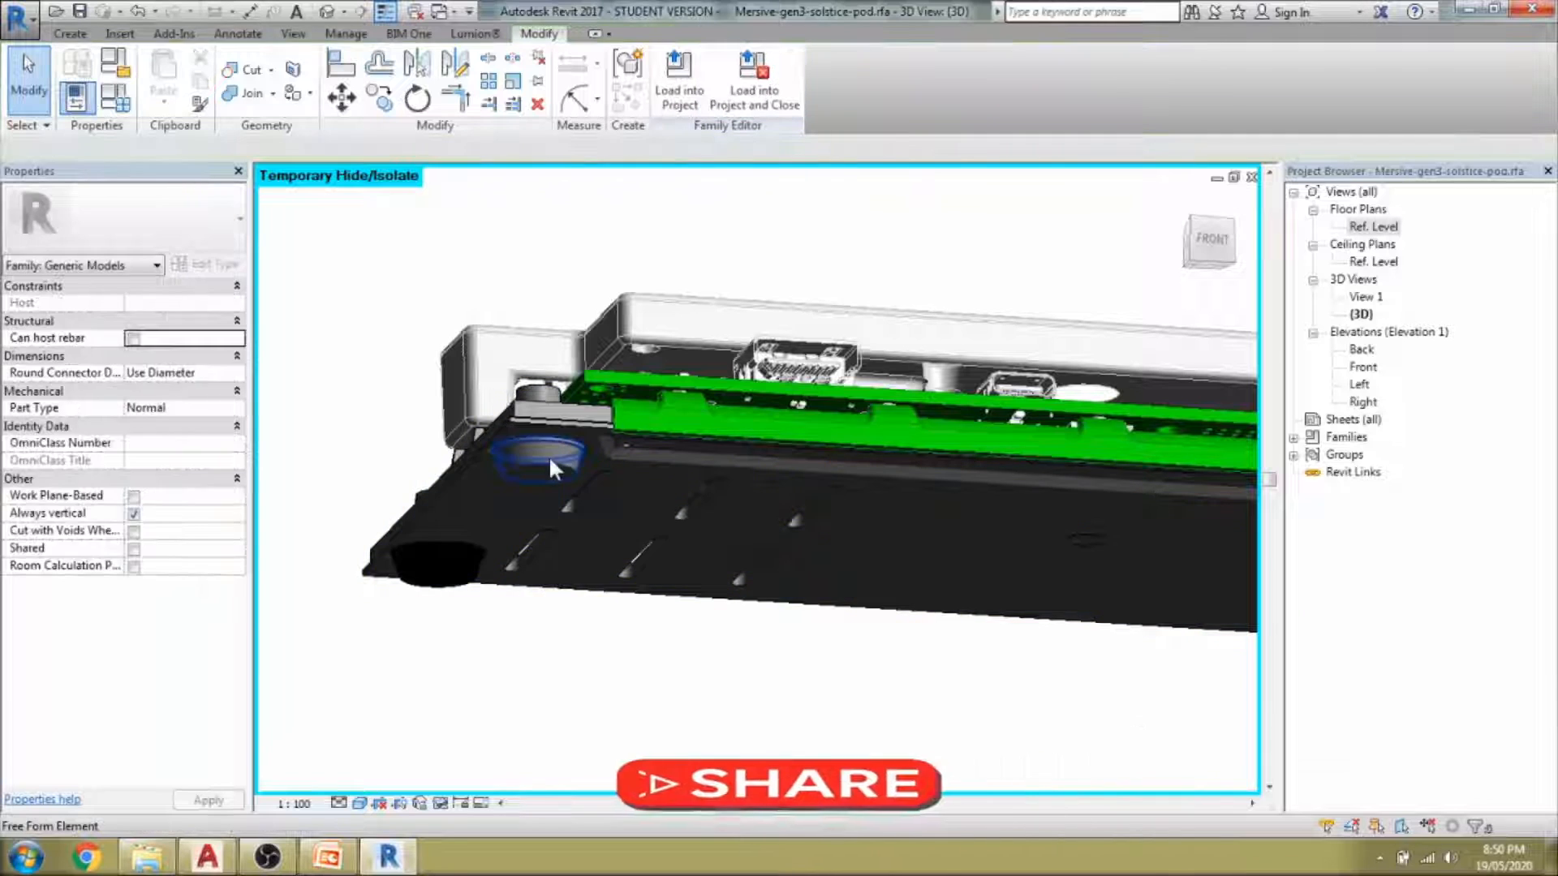
click(468, 581)
scroll(466, 581, down, 3)
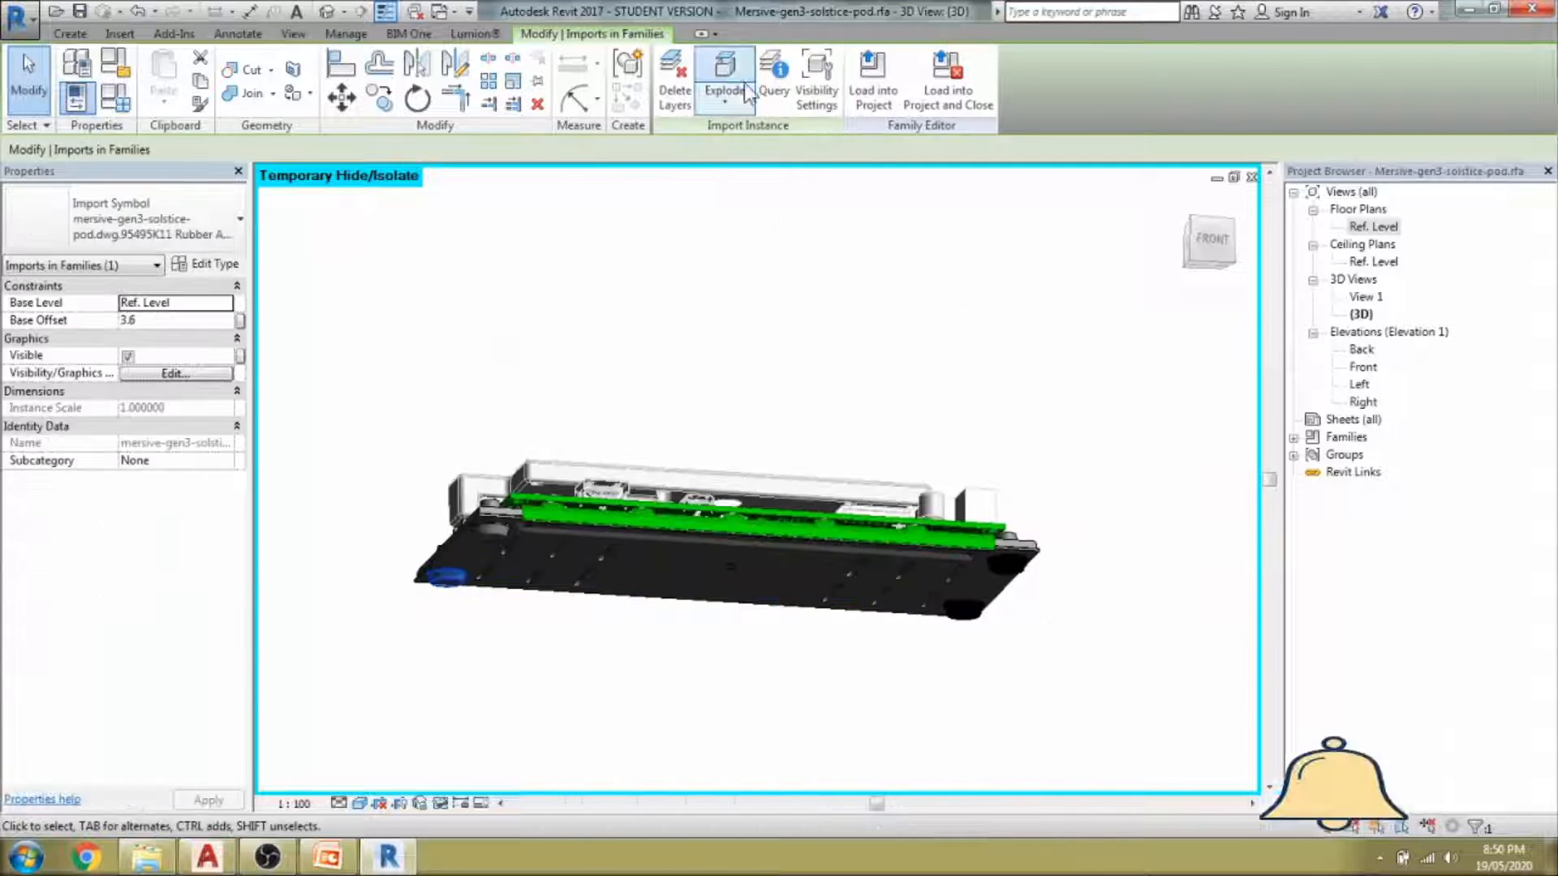
click(715, 69)
scroll(1000, 575, up, 2)
click(1026, 568)
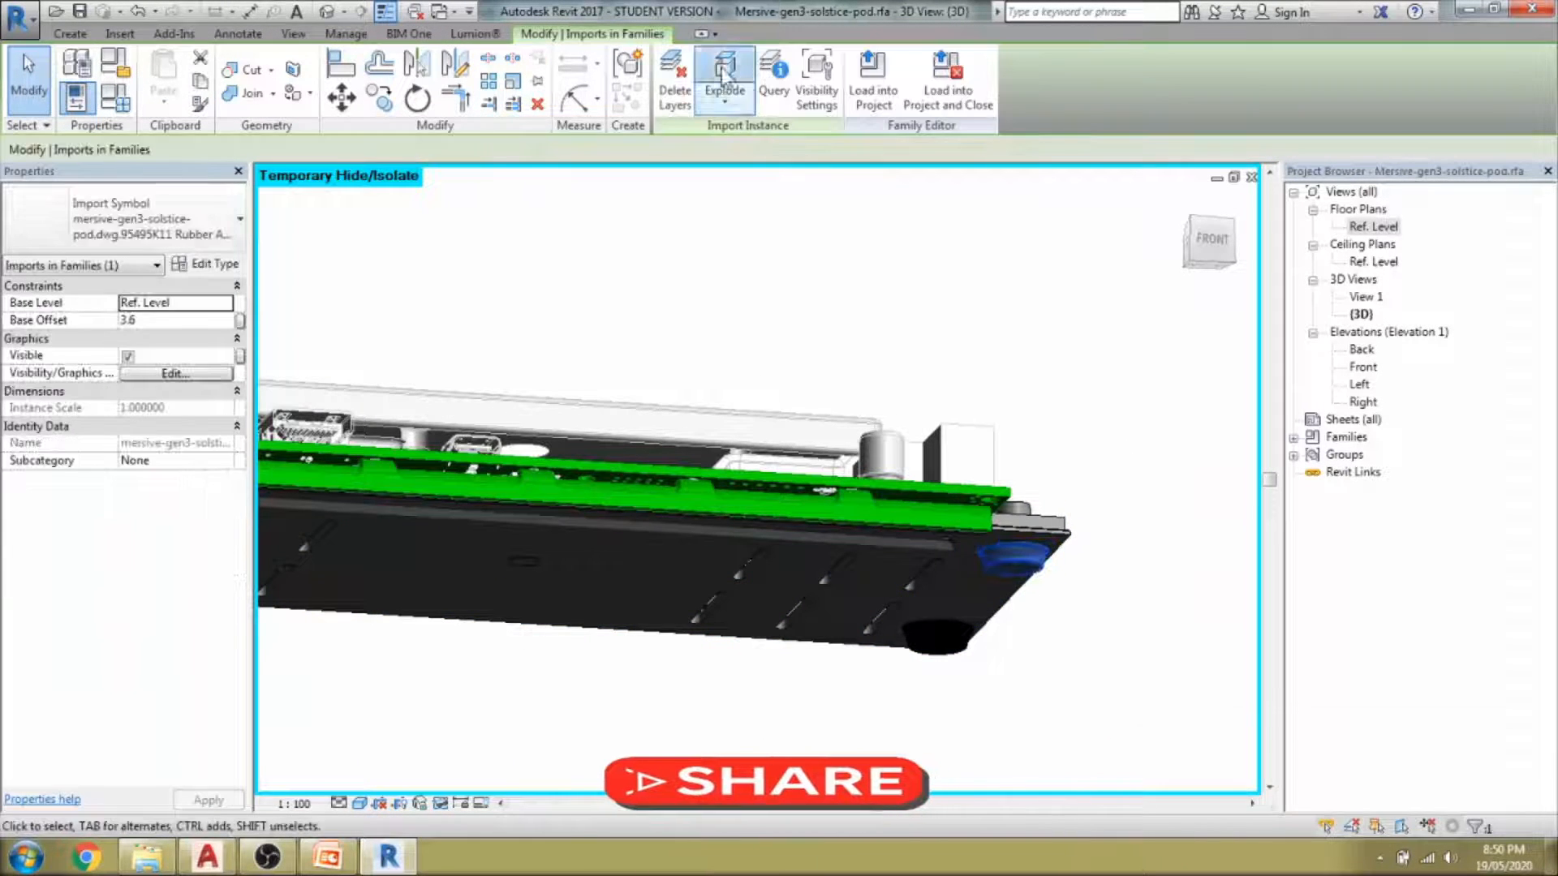
click(723, 73)
click(949, 641)
click(725, 73)
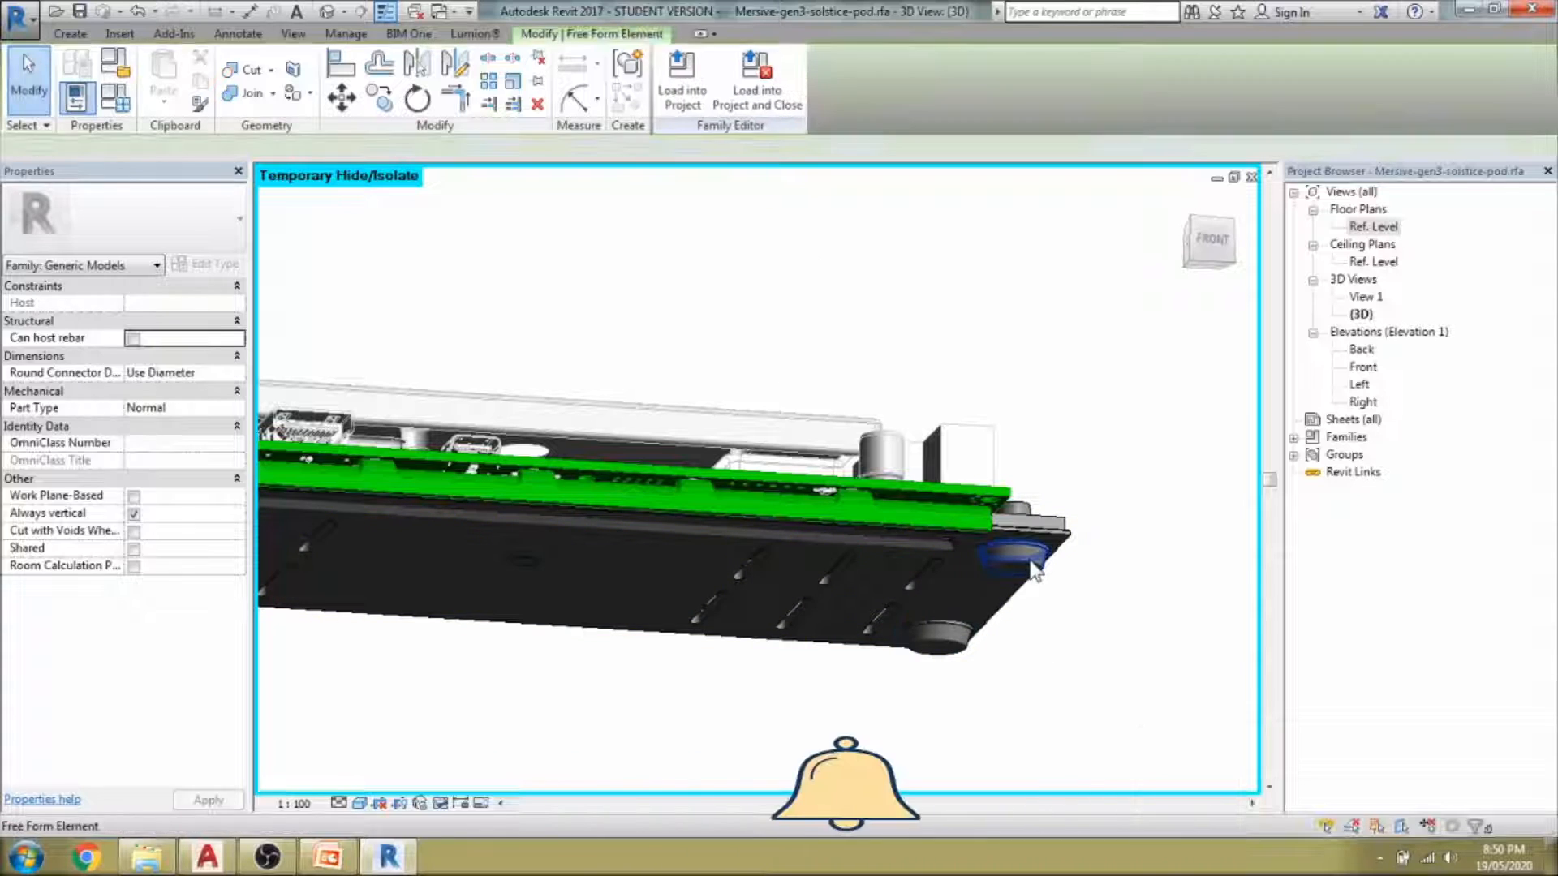
scroll(522, 565, down, 3)
Hide the base geometry and the rubber feet by category, leaving the circuit board exposed.
key(h)
key(h)
click(522, 560)
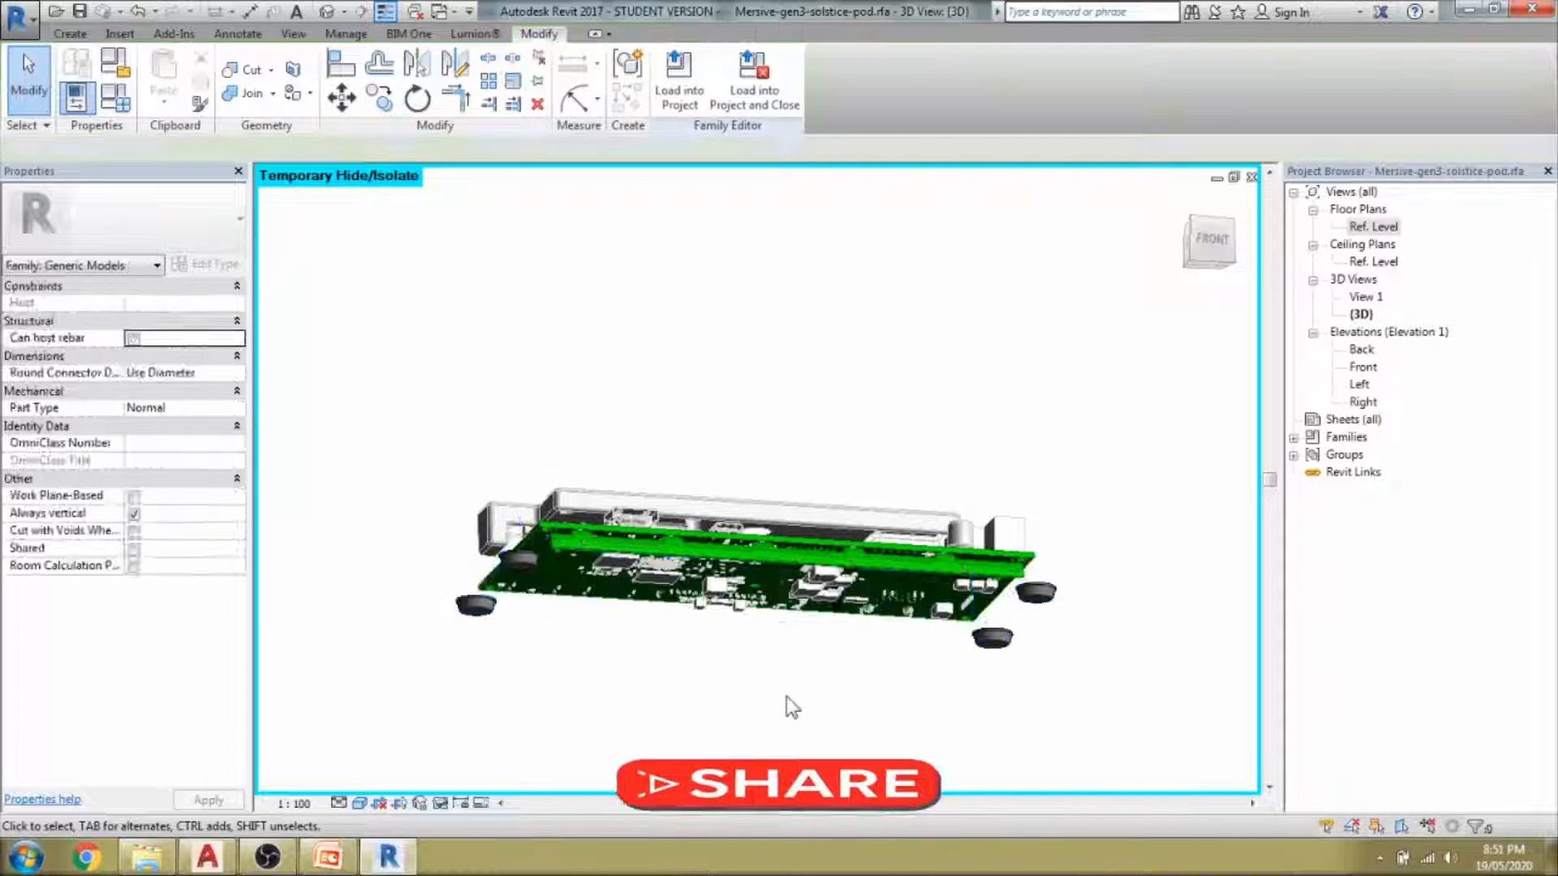
click(477, 607)
ctrl+click(994, 643)
ctrl+click(1044, 600)
key(h)
key(c)
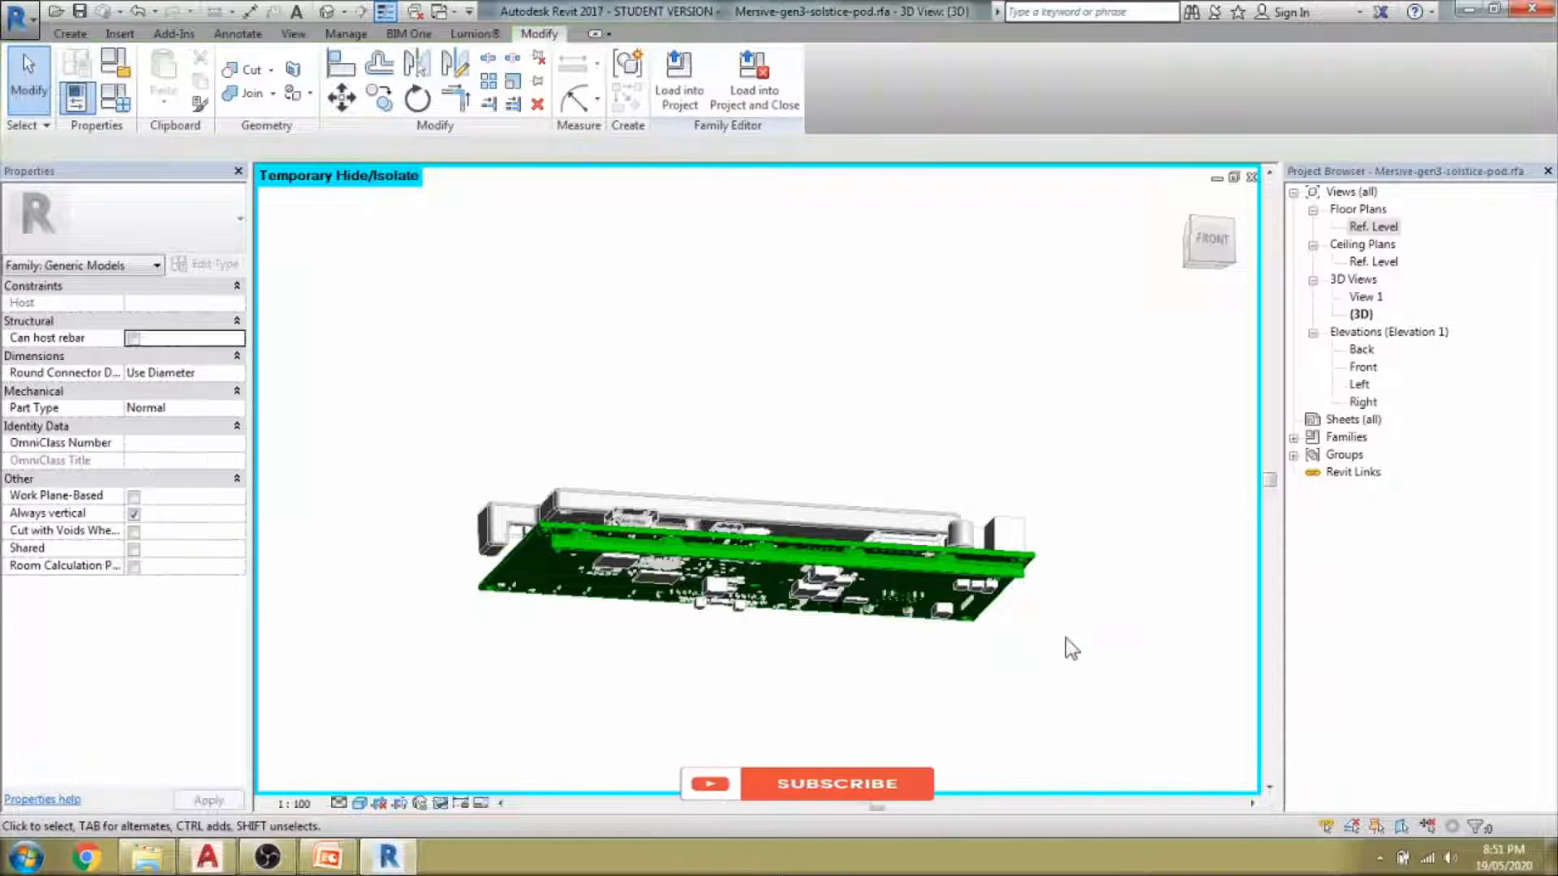
shift+middle_drag(1065, 638, 900, 629)
click(809, 603)
key(h)
key(h)
click(986, 593)
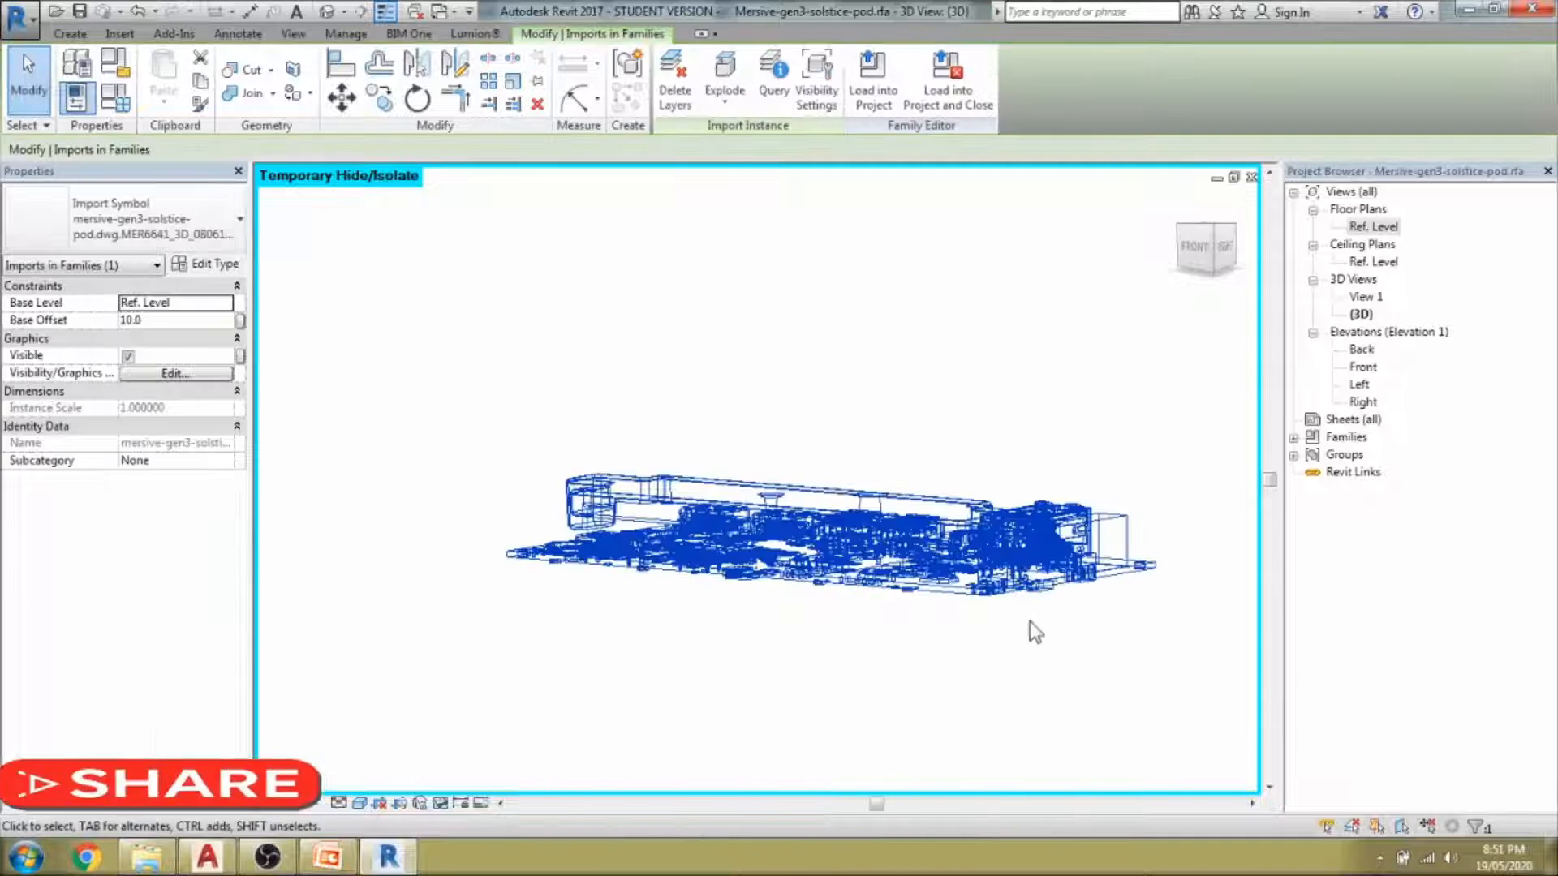
Clear the selection, orbit to the model's other side, and select the circuit board import.
scroll(815, 625, up, 3)
click(800, 650)
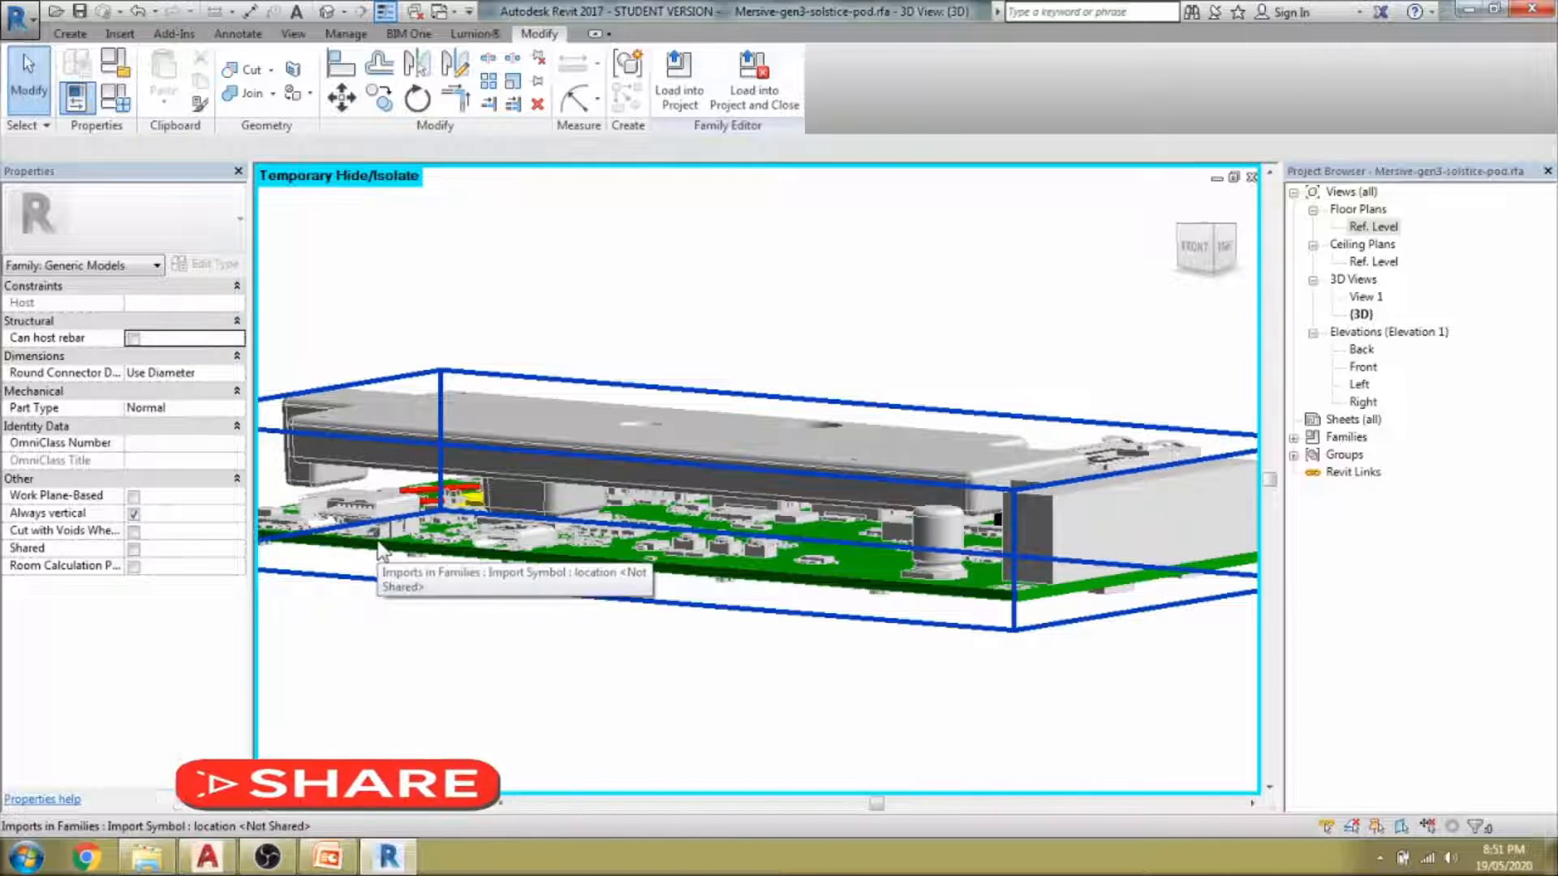
shift+middle_drag(643, 644, 646, 727)
scroll(649, 690, up, 5)
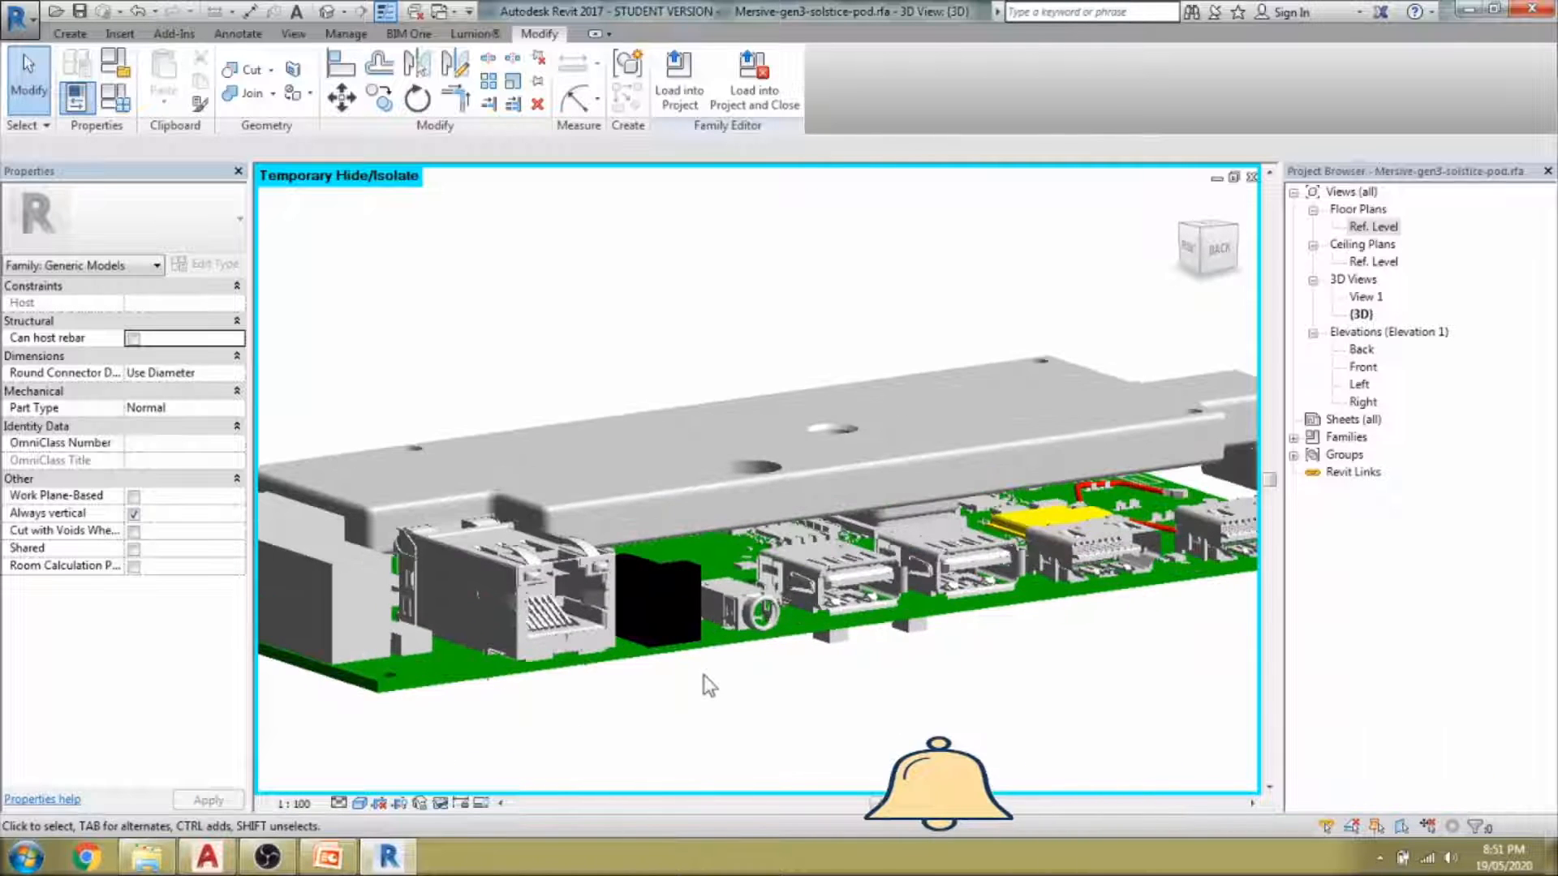
scroll(696, 649, down, 5)
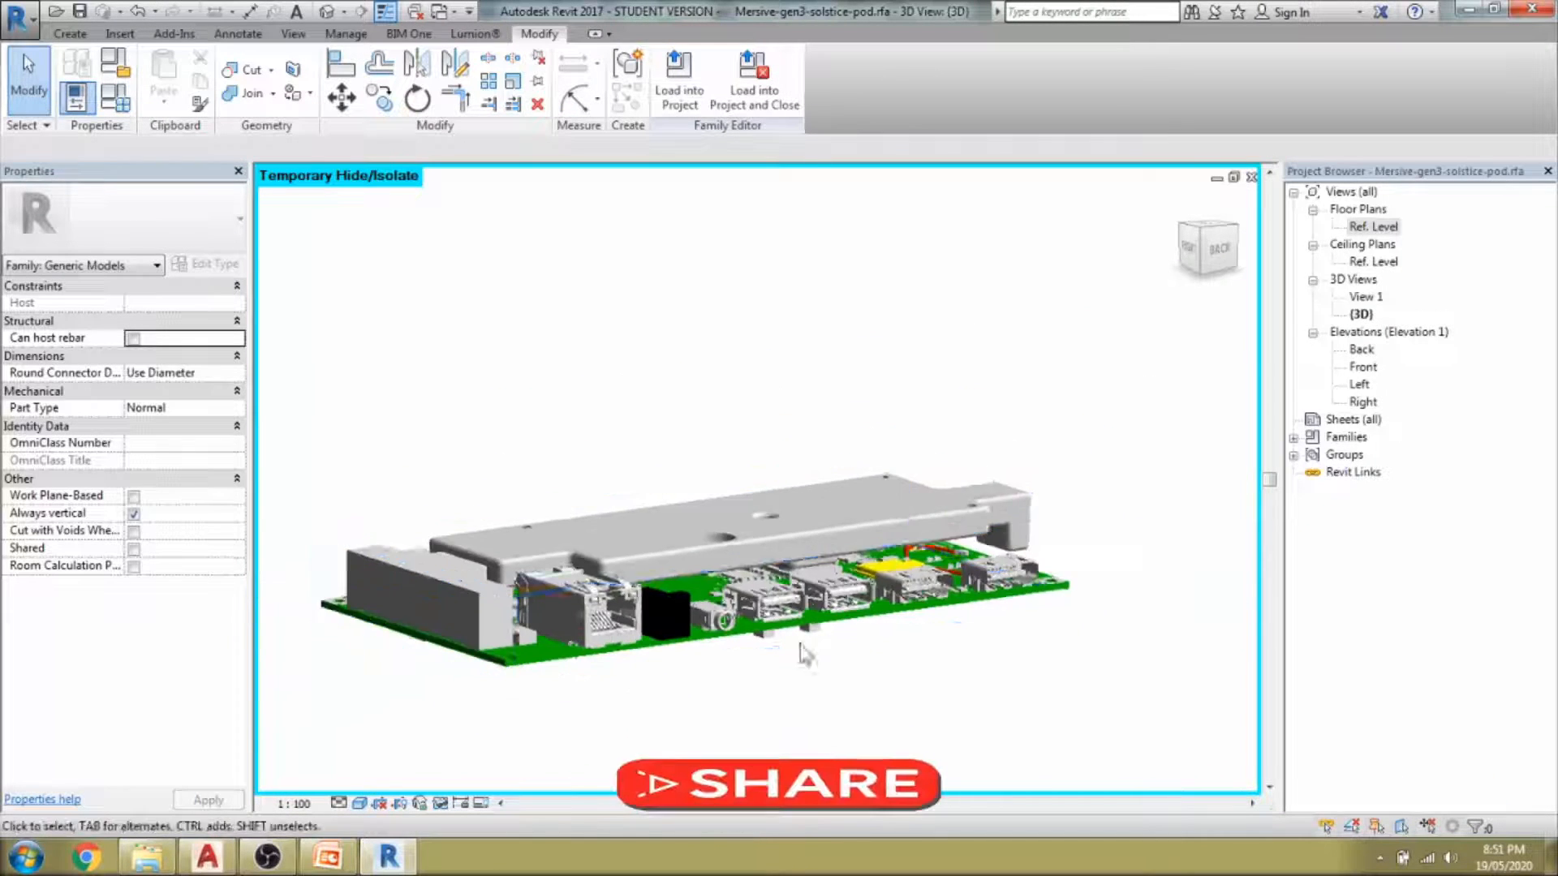
scroll(941, 686, up, 3)
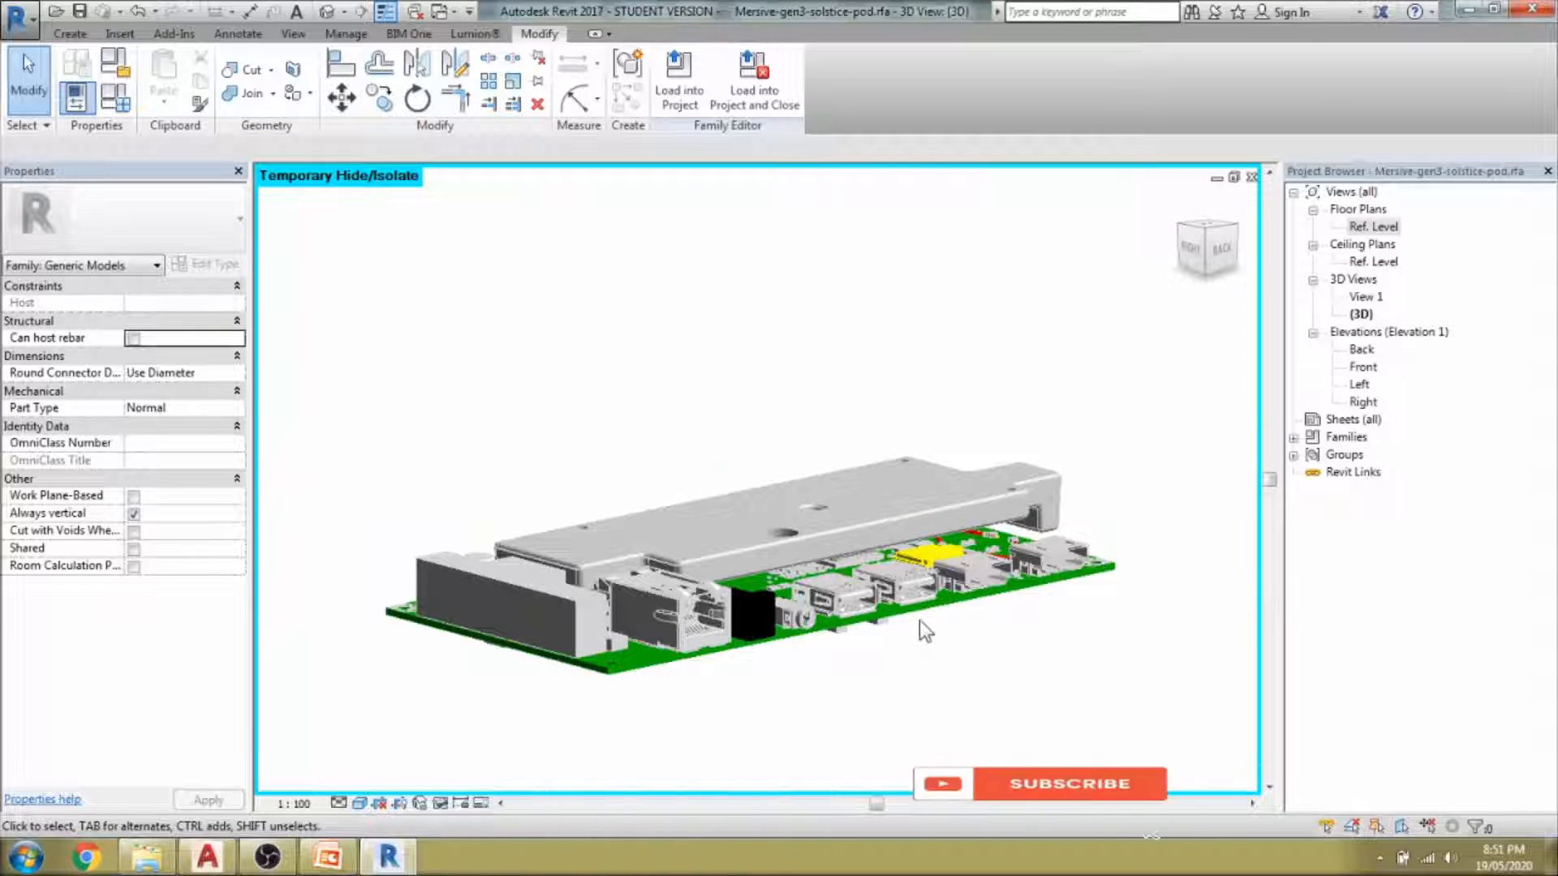
click(910, 602)
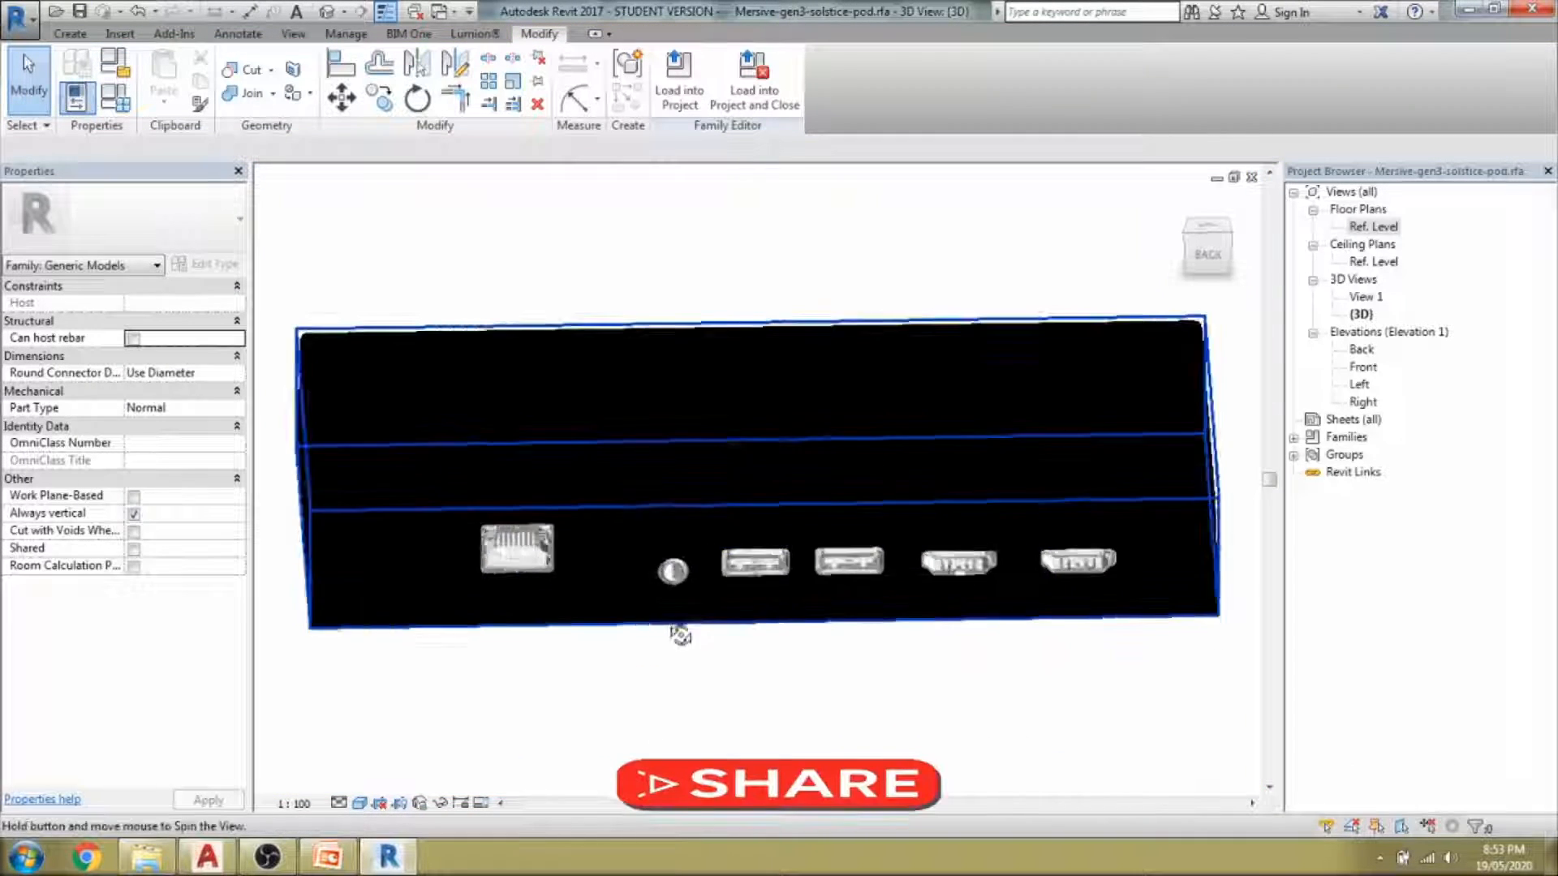
Temporarily hide the enclosure to expose the board and base plate.
shift+middle_drag(679, 633, 793, 605)
scroll(665, 573, up, 3)
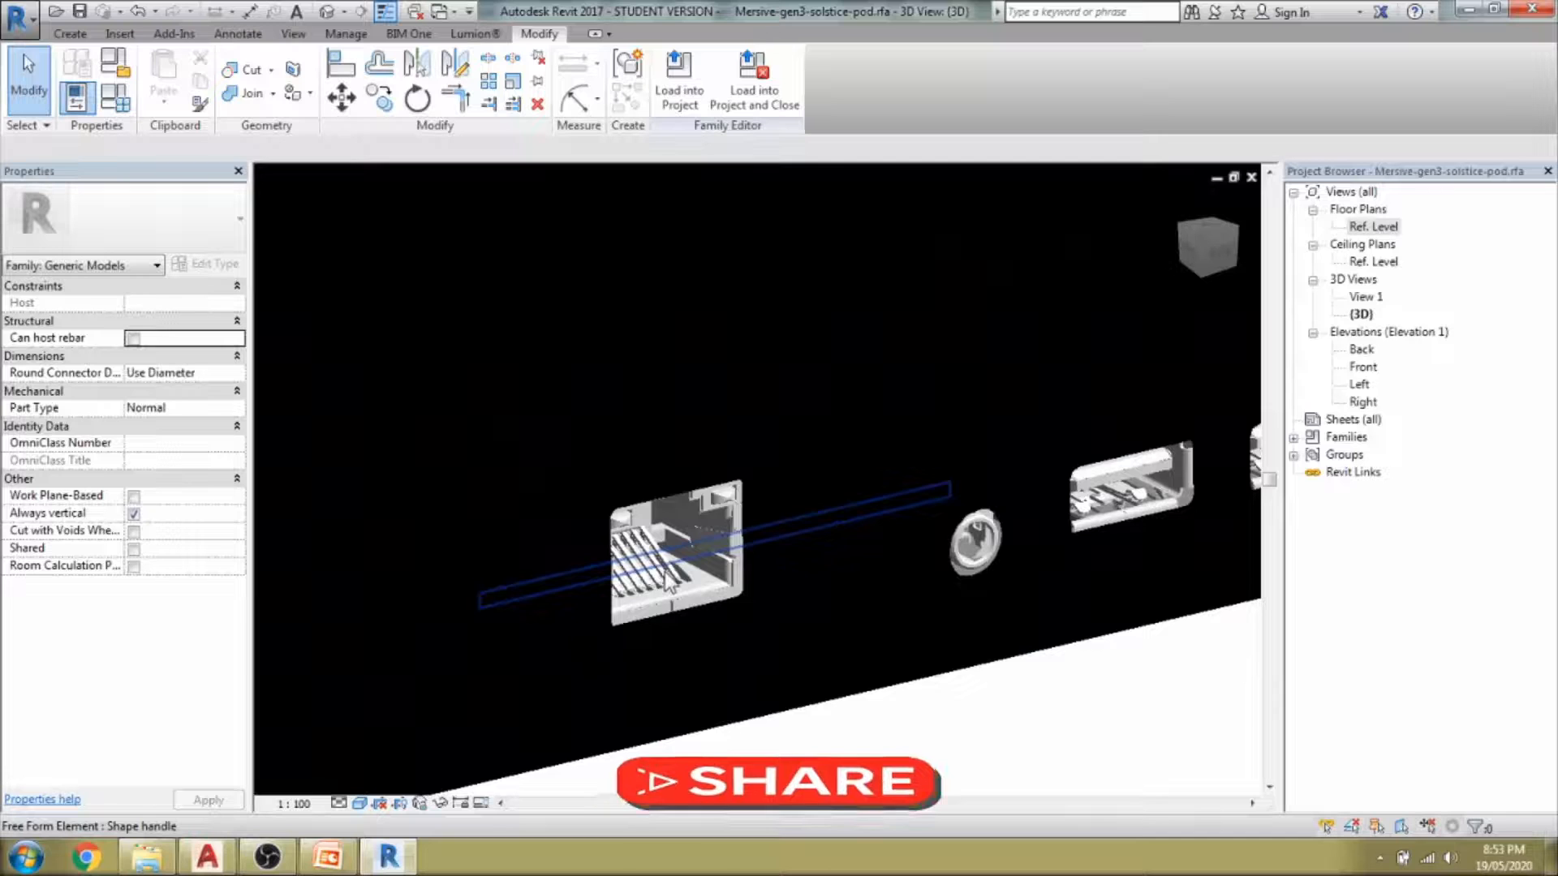
scroll(667, 578, down, 4)
shift+middle_drag(671, 586, 1053, 651)
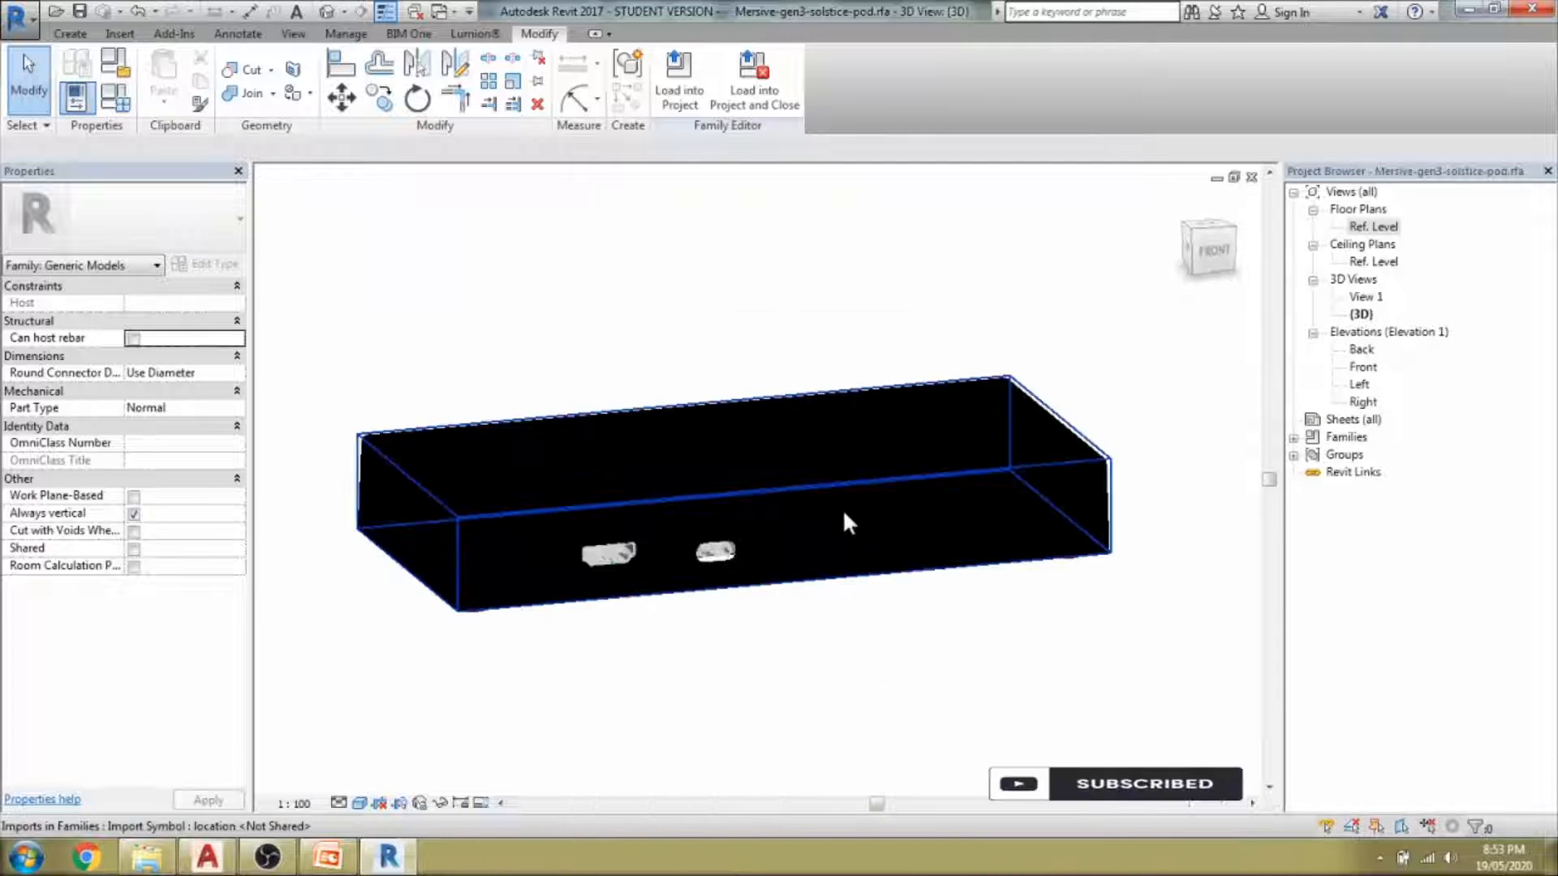
click(844, 514)
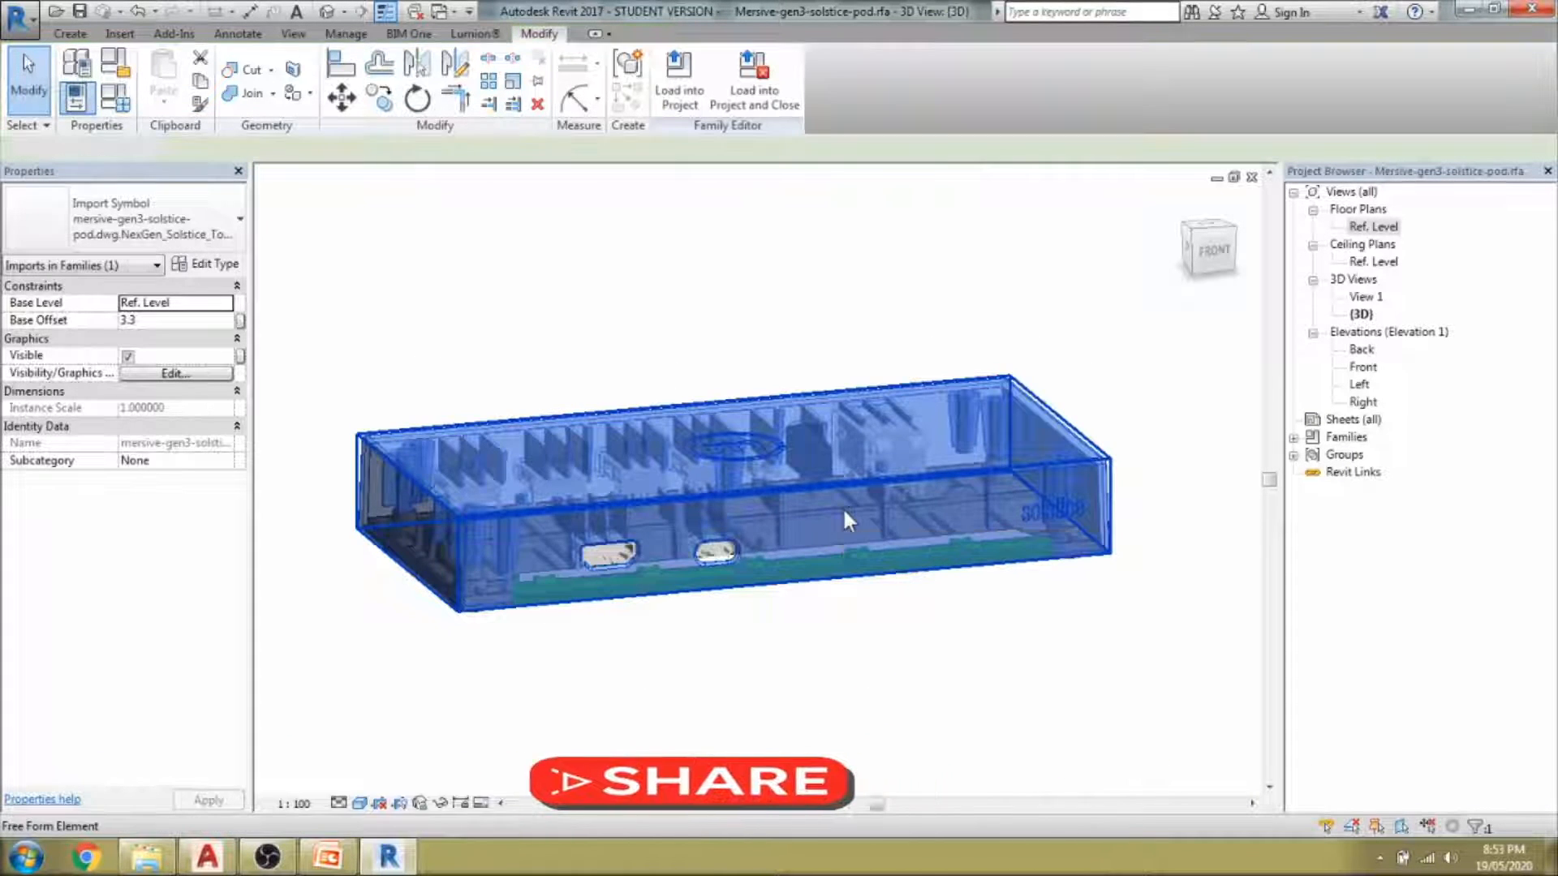
key(h)
key(h)
click(844, 513)
shift+middle_drag(869, 597, 870, 663)
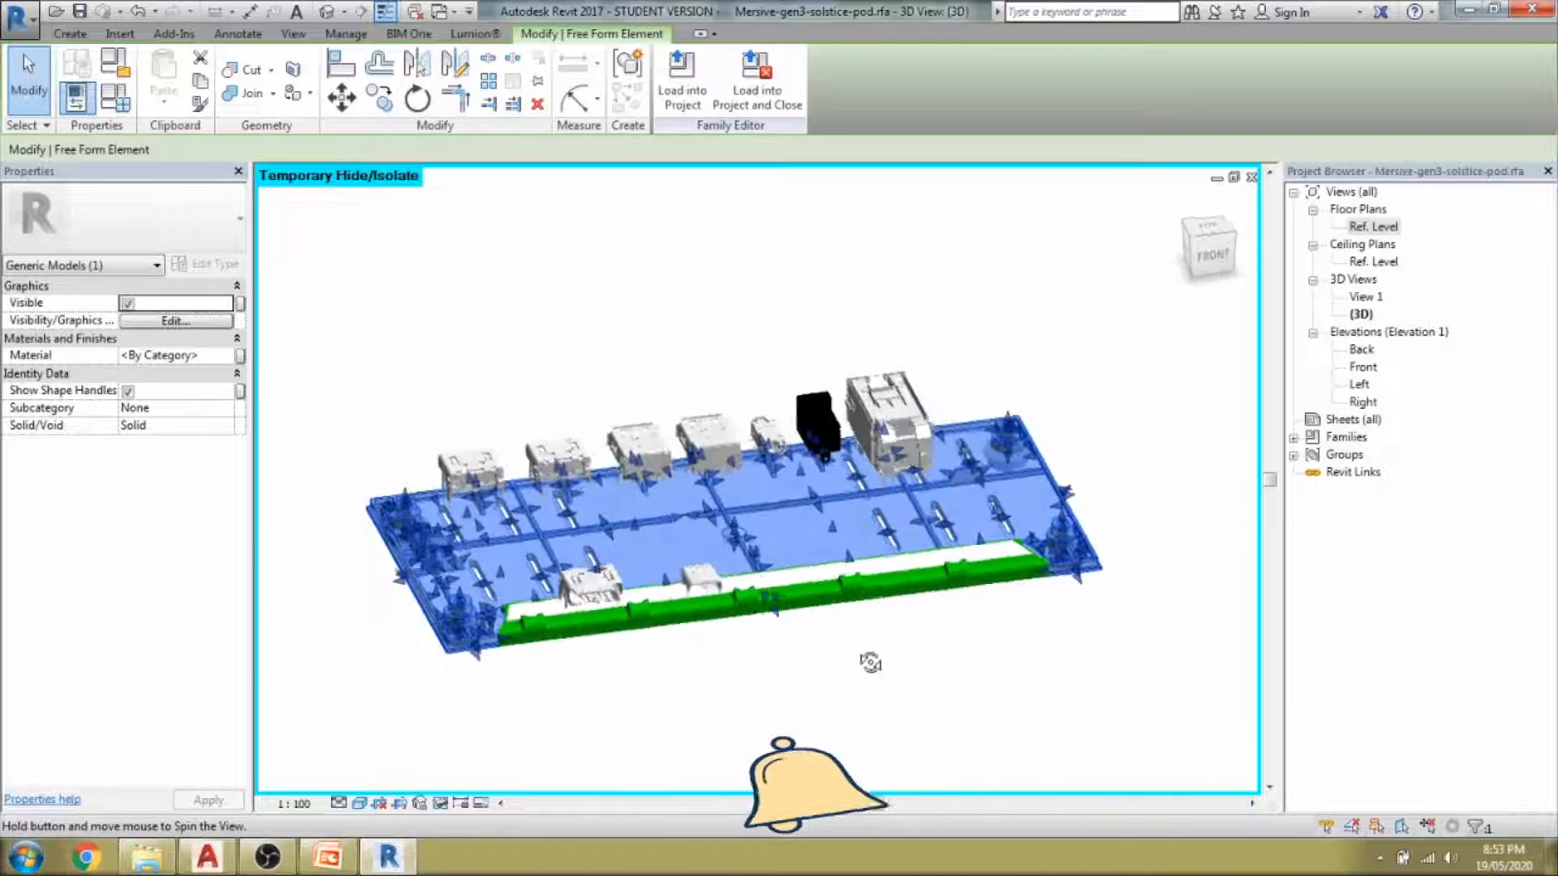
key(Escape)
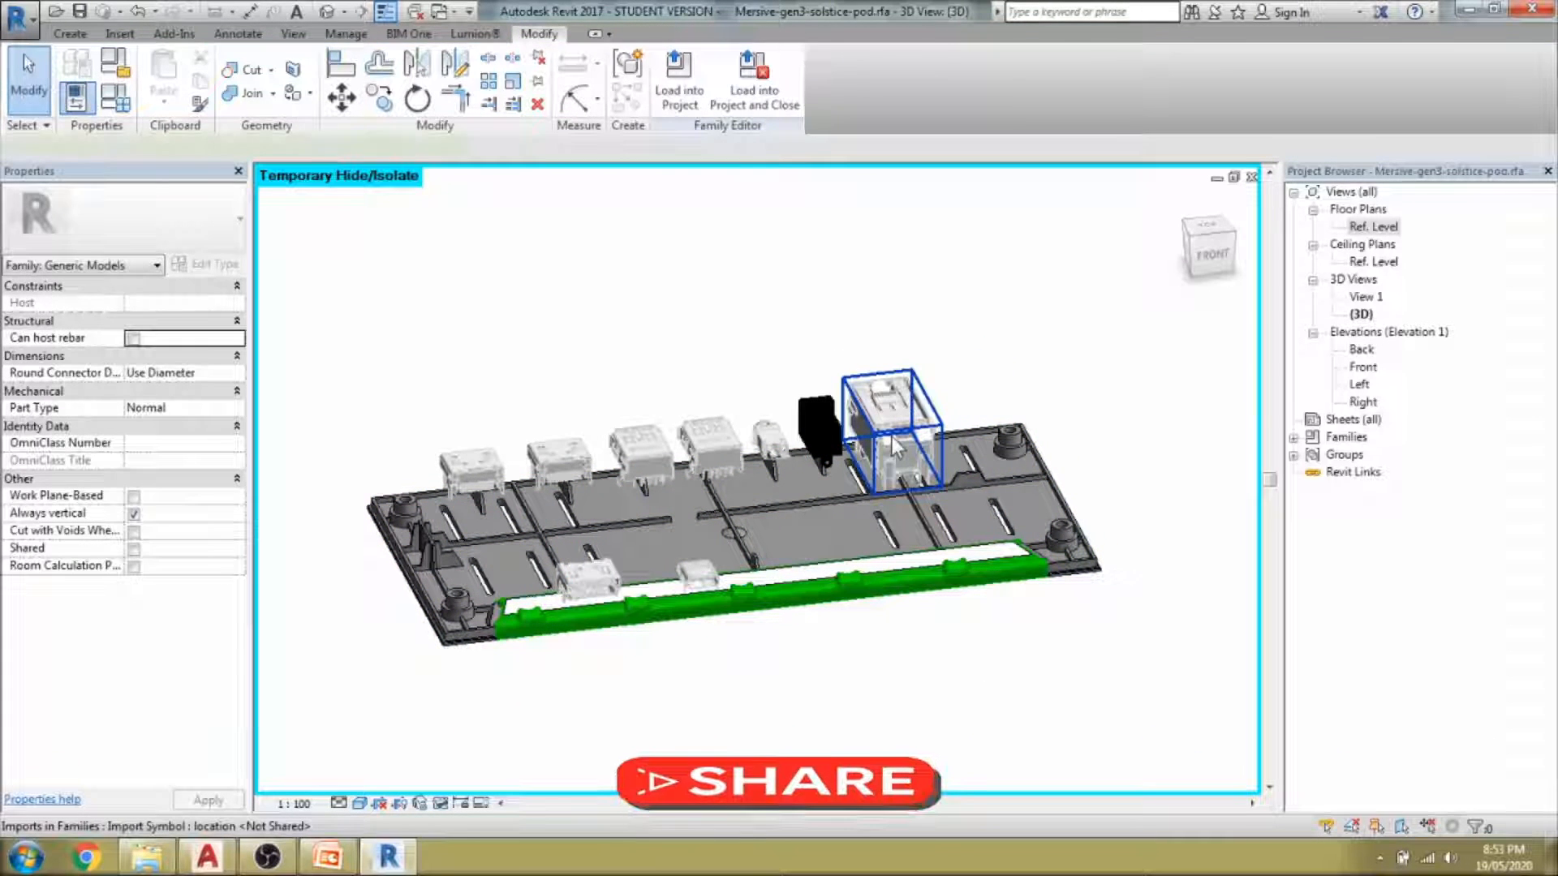
Explode the USB connector import into plain geometry, then select the casing import.
click(893, 445)
key(Escape)
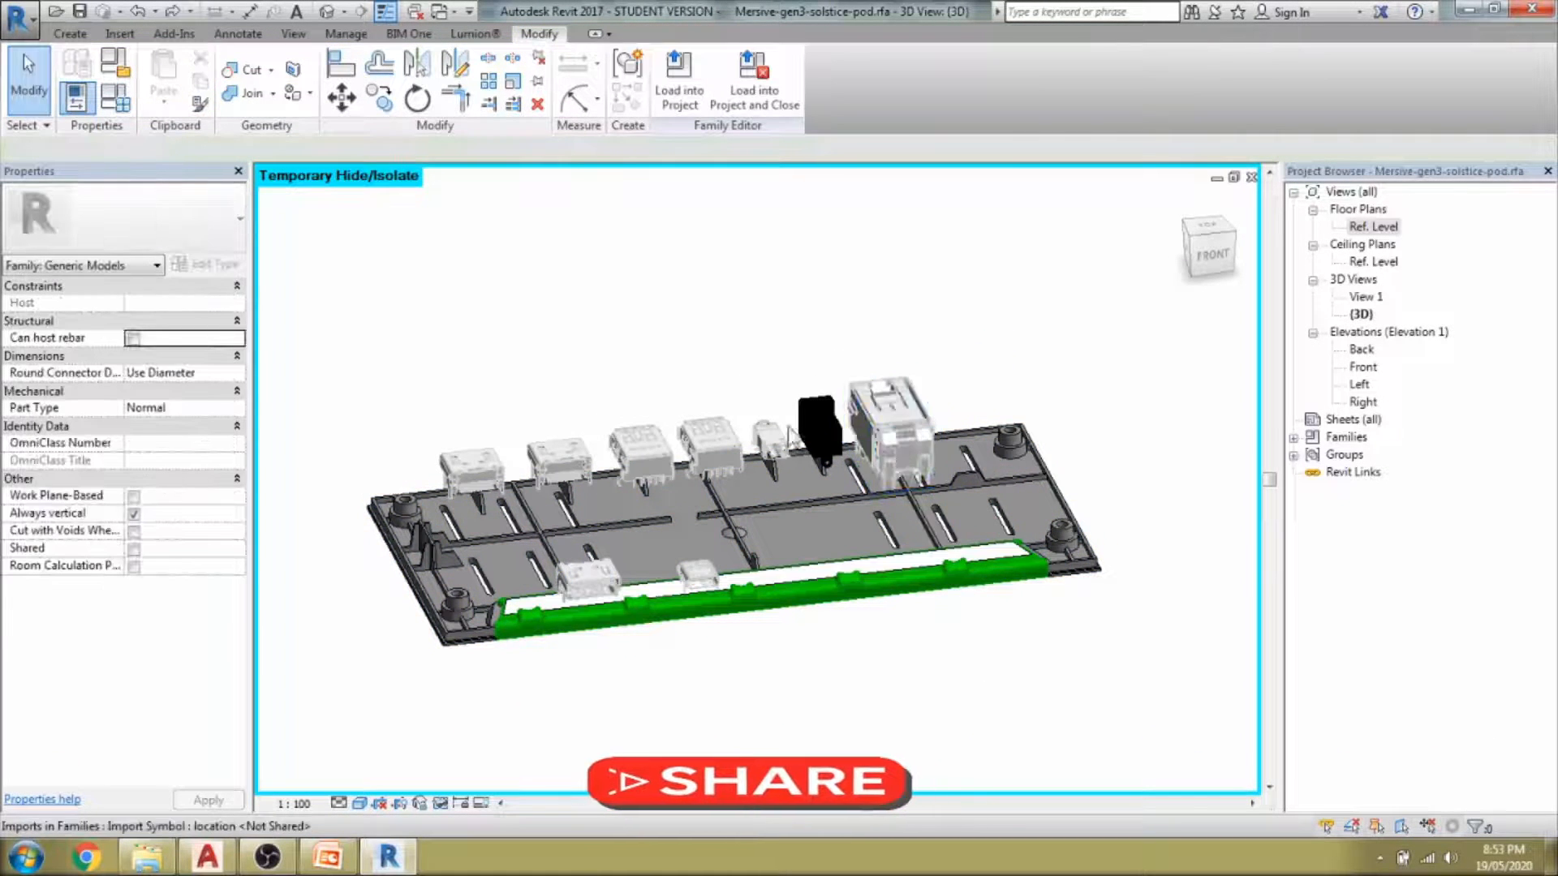
click(673, 456)
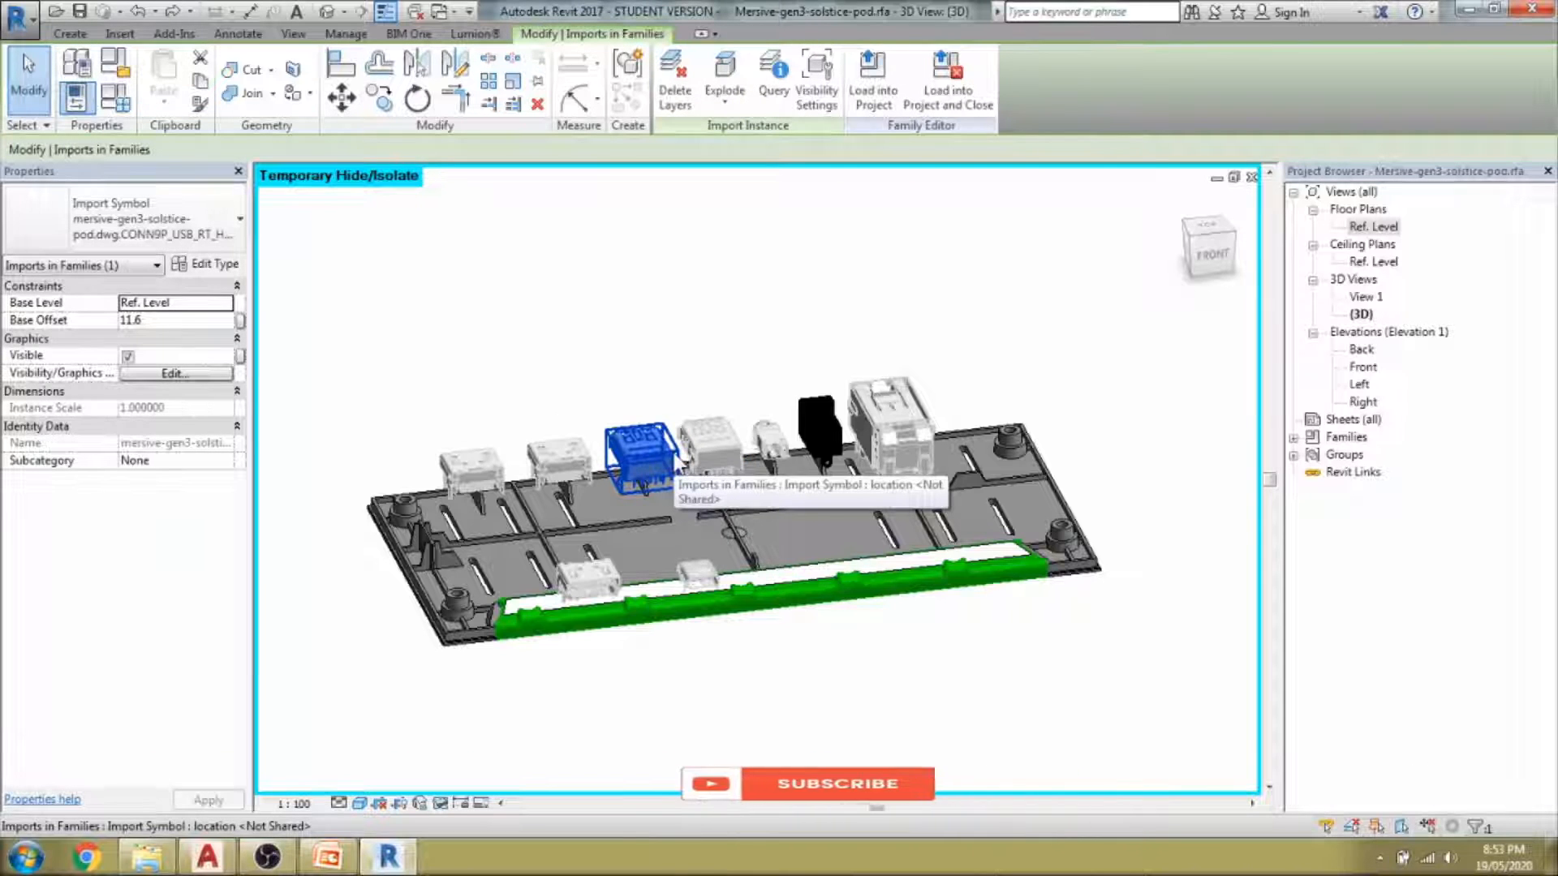
click(725, 78)
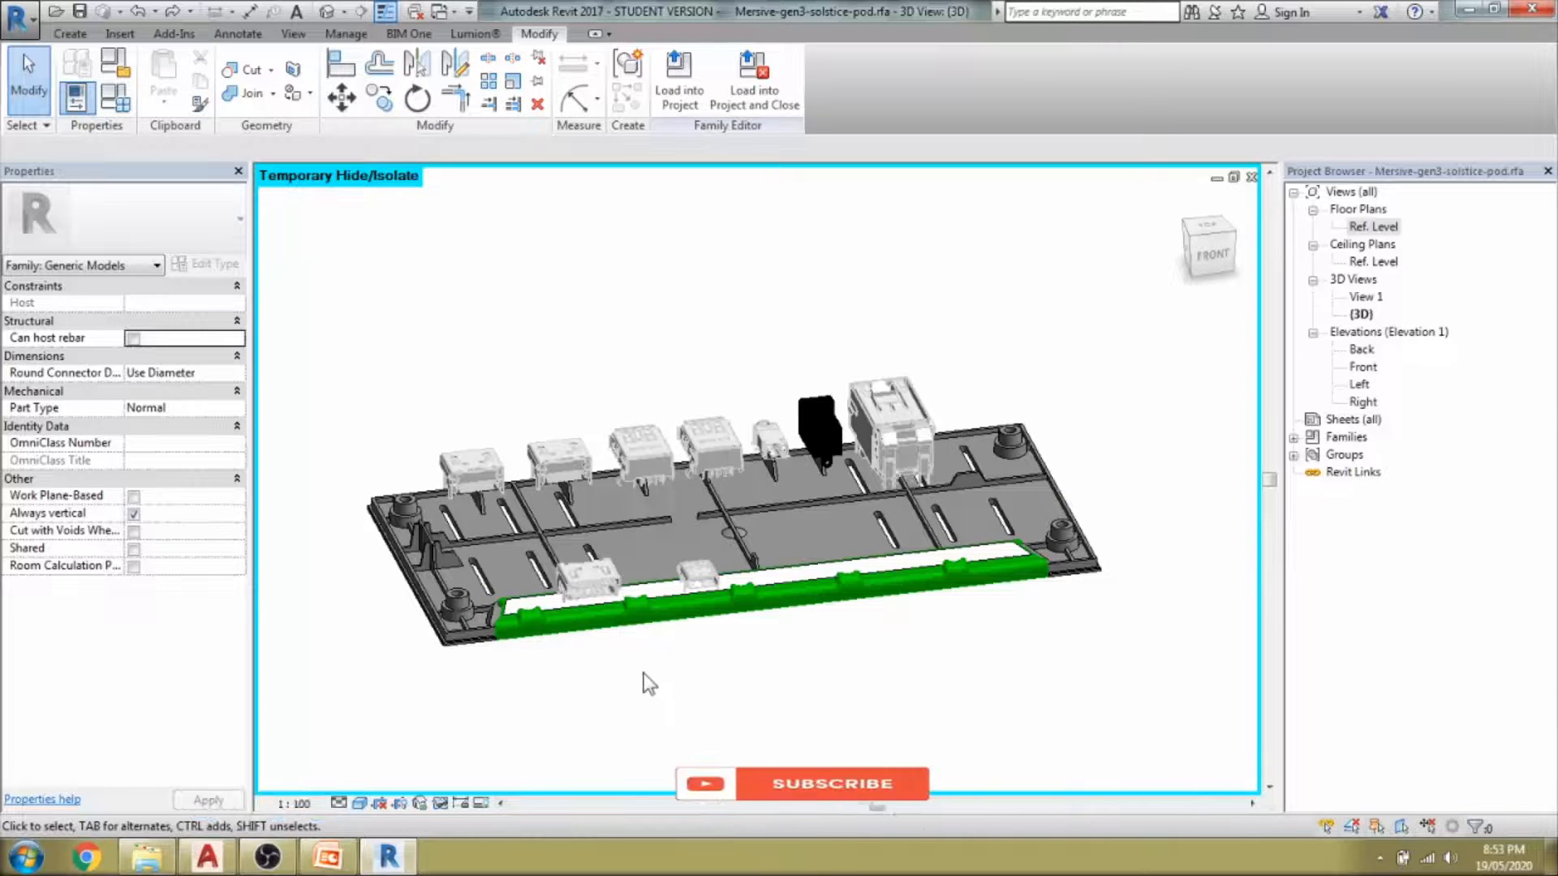
shift+middle_drag(795, 687, 835, 667)
click(629, 605)
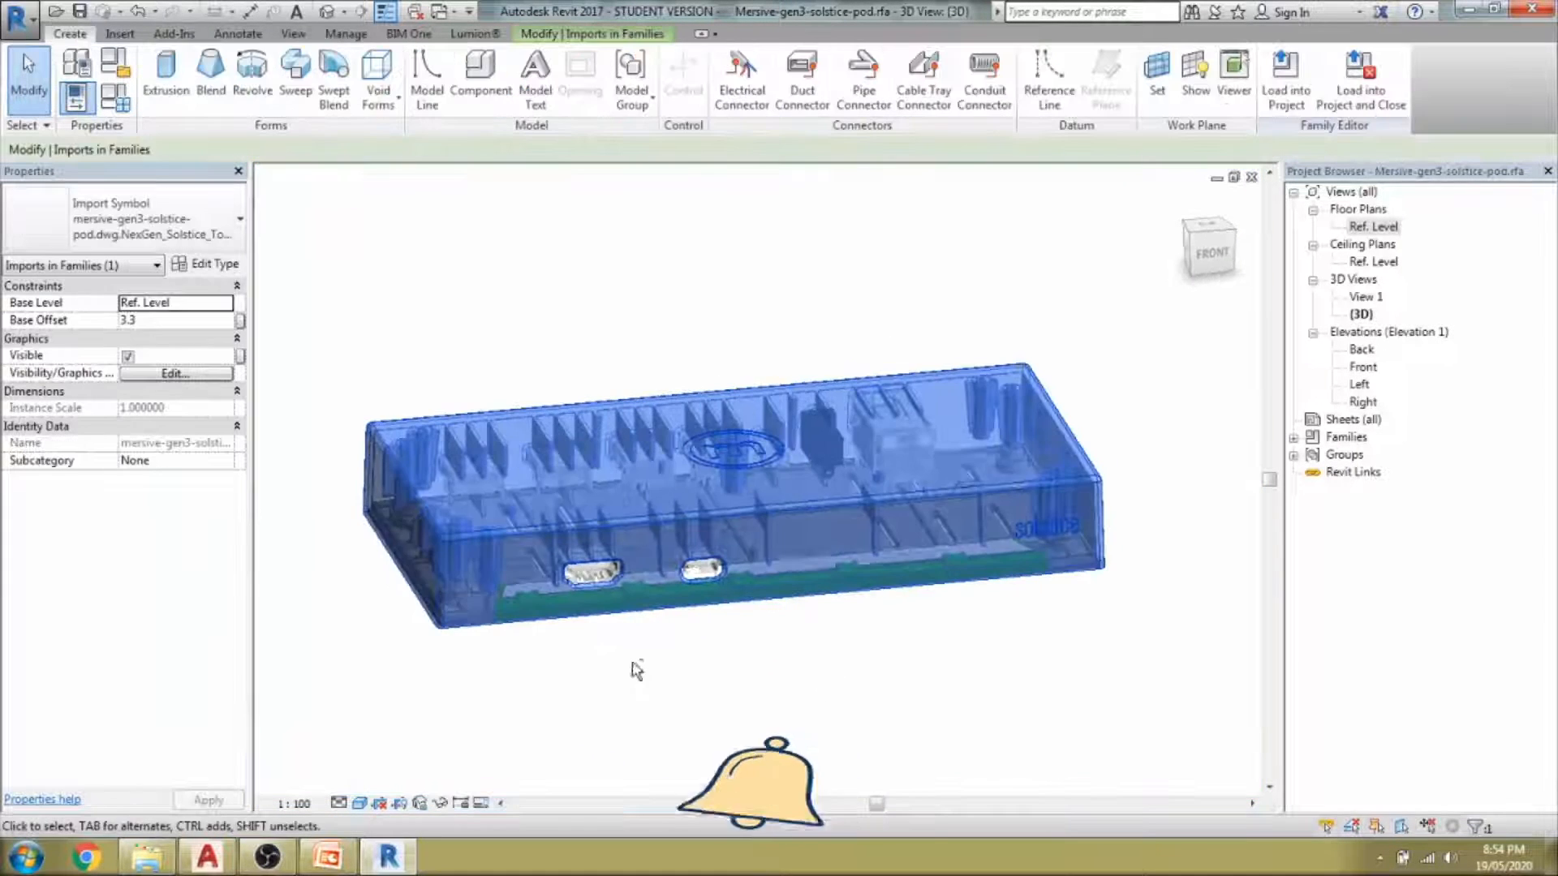
In the Ref. Level plan, temporarily hide the free form and port components, leaving the casing outline.
double_click(1377, 228)
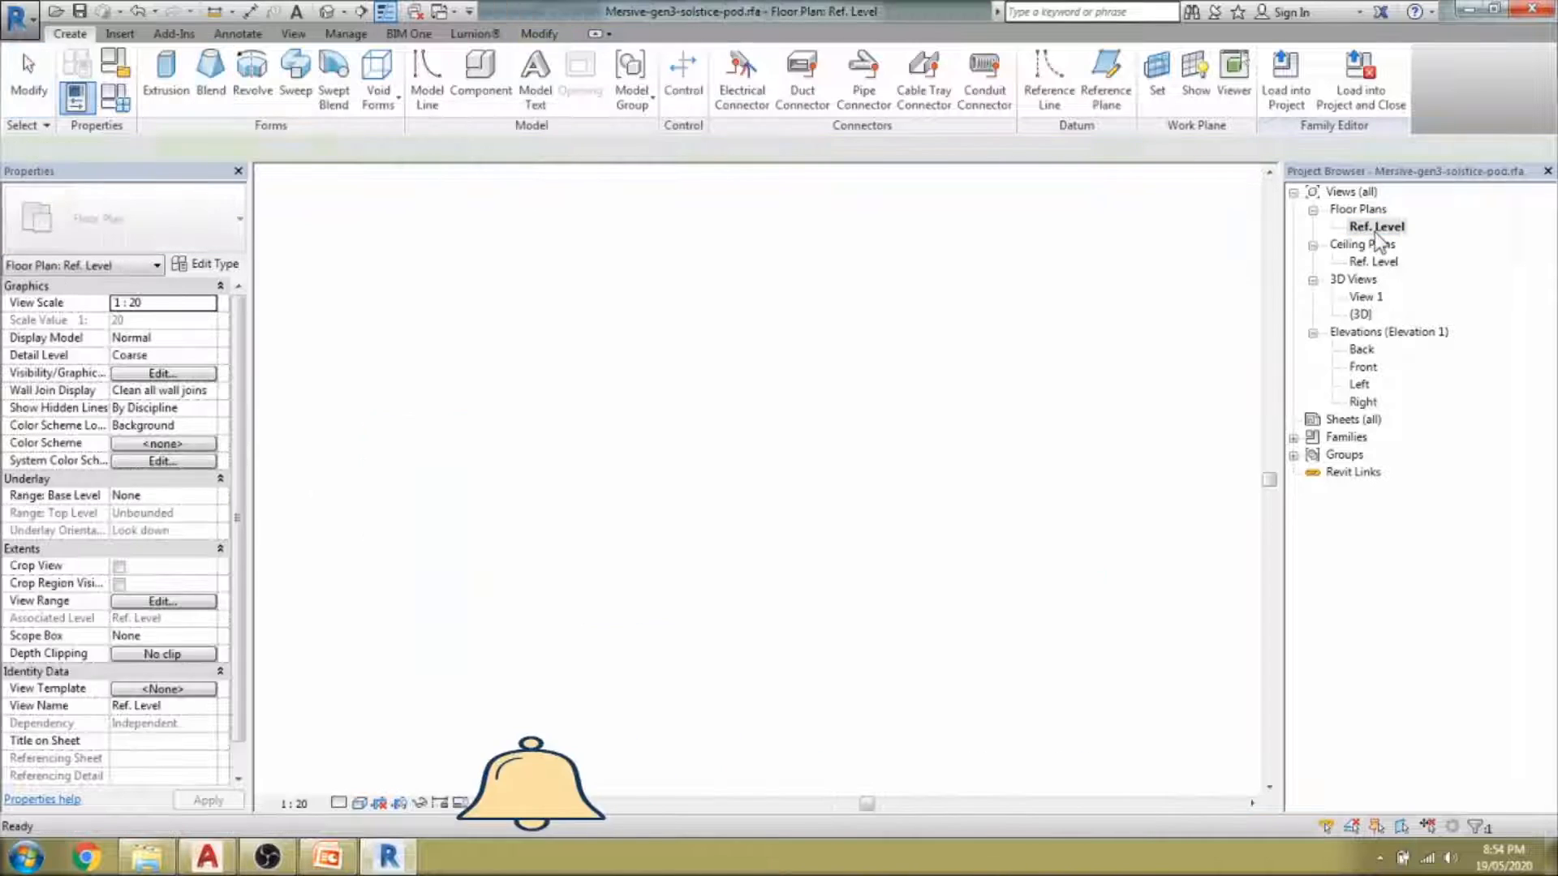
scroll(740, 436, up, 3)
click(633, 442)
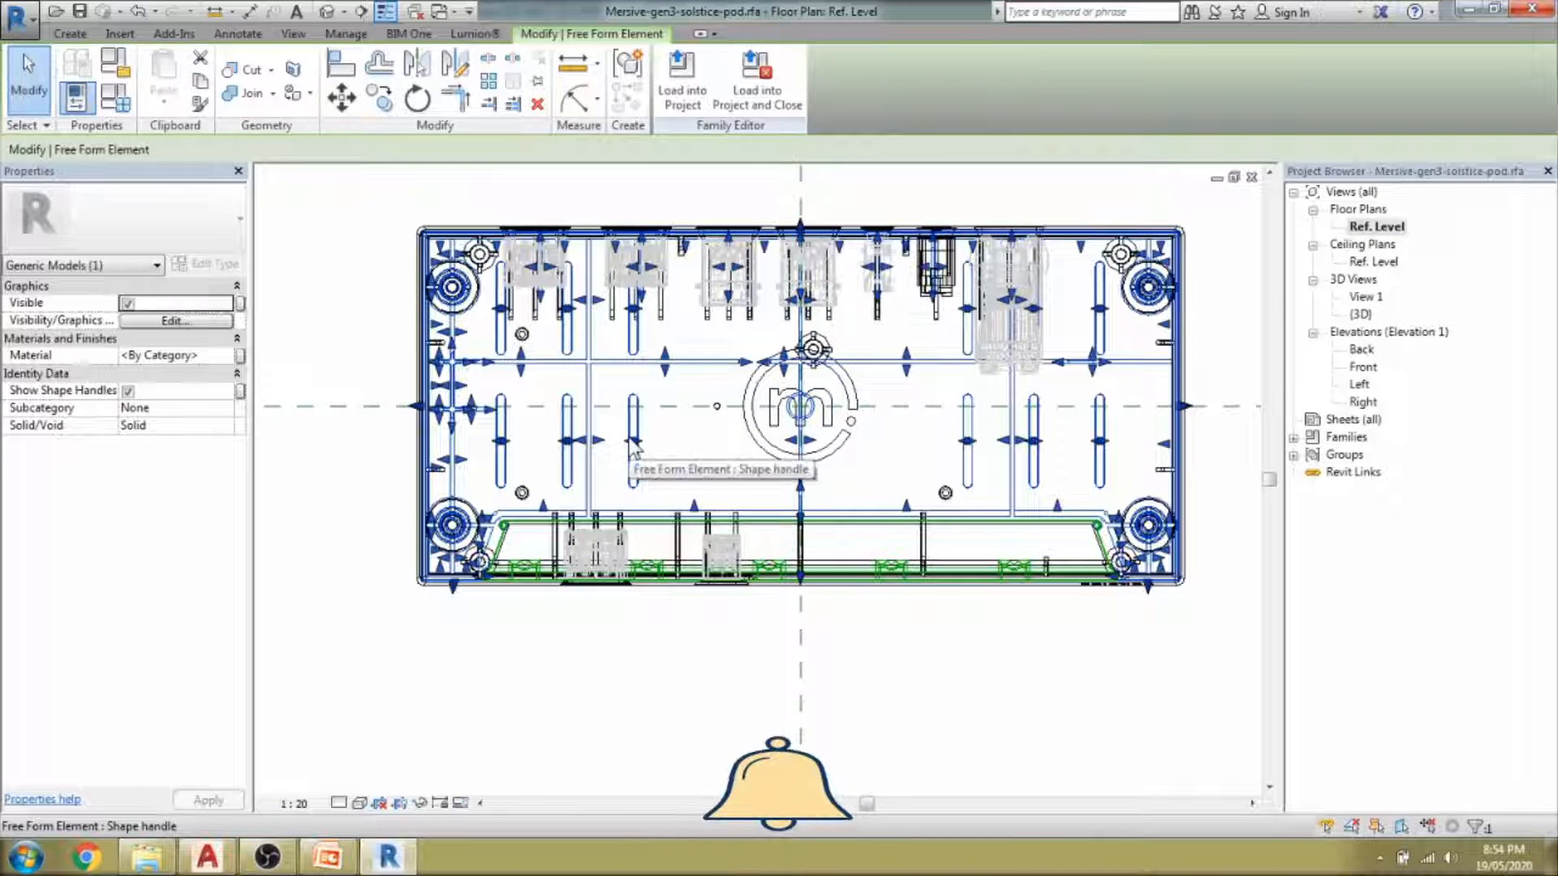
key(h)
key(h)
scroll(609, 402, down, 2)
drag(432, 226, 771, 371)
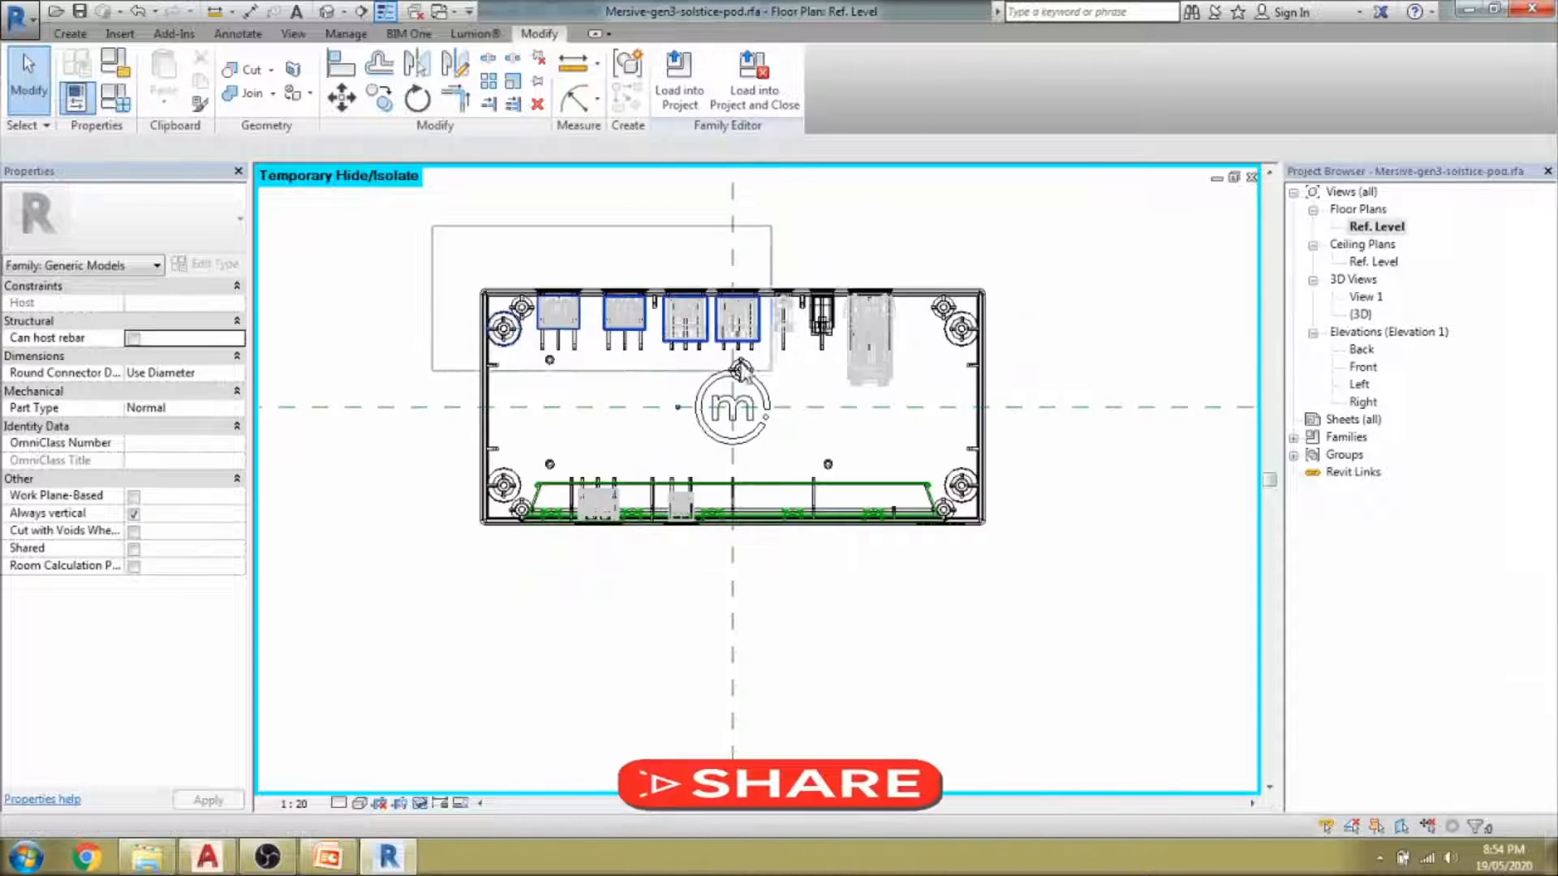
drag(1020, 446, 1021, 446)
key(h)
key(h)
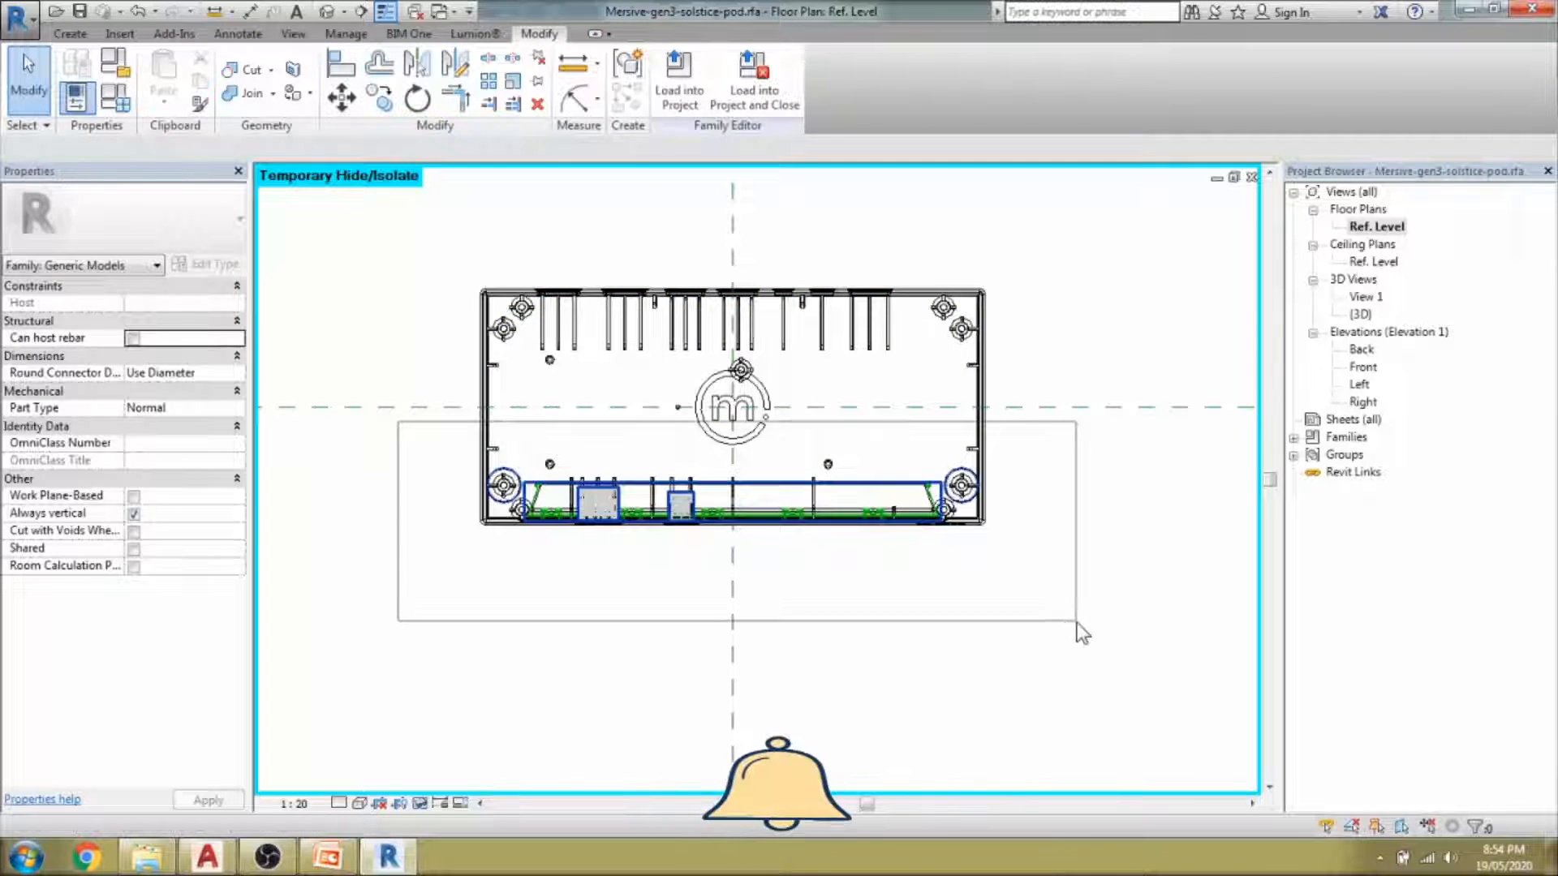
drag(1077, 621, 1077, 621)
key(h)
key(h)
scroll(704, 581, up, 2)
click(639, 471)
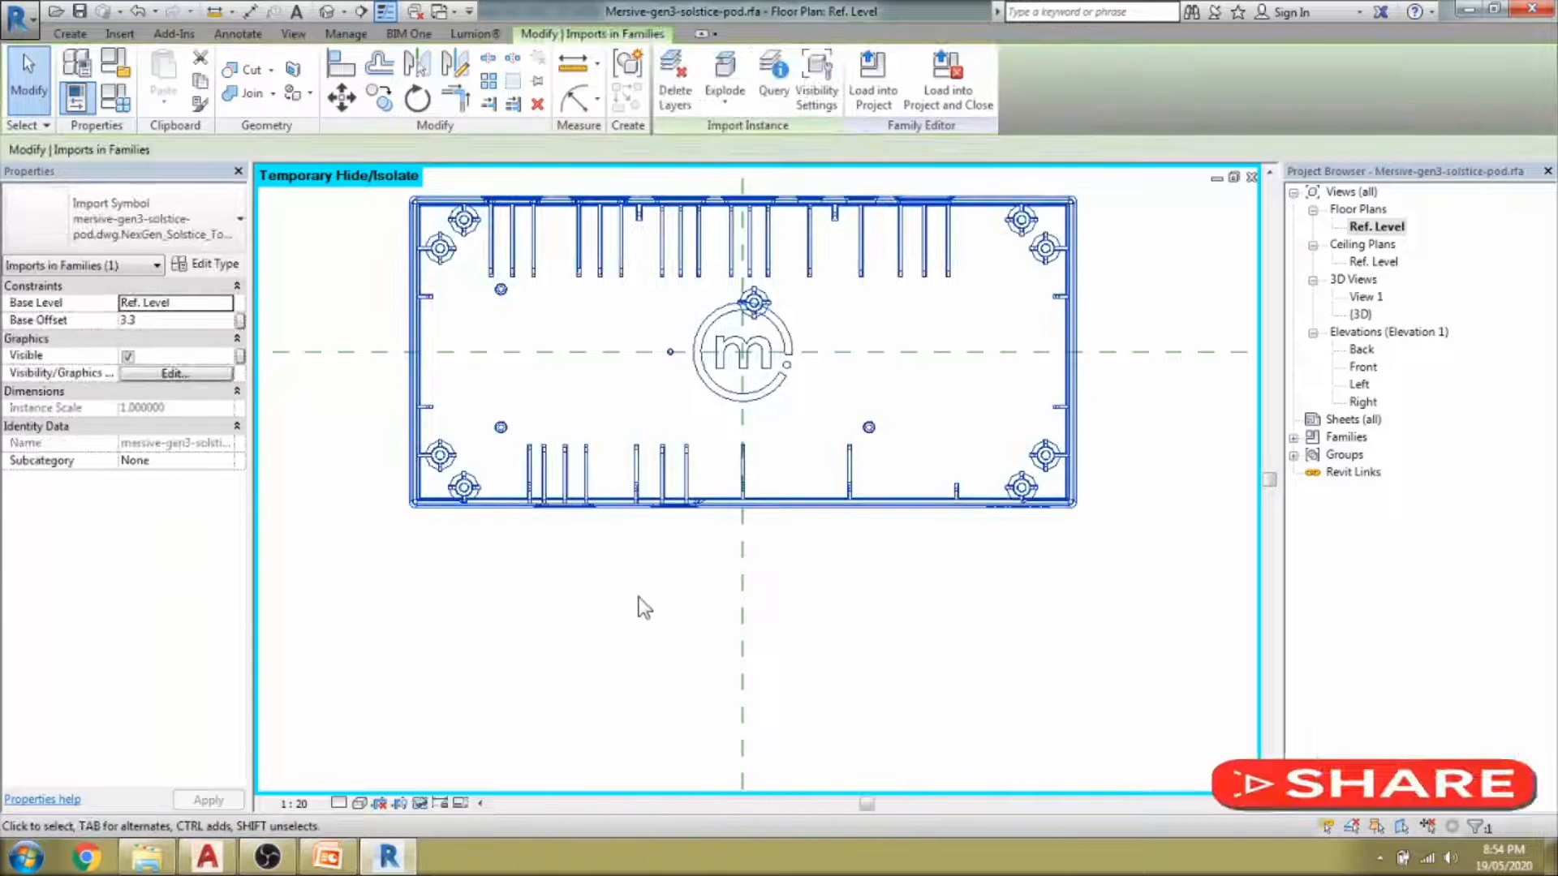
middle_drag(815, 265, 863, 320)
click(438, 233)
Start a blend and set it to pick lines from the casing outline.
click(69, 34)
click(212, 77)
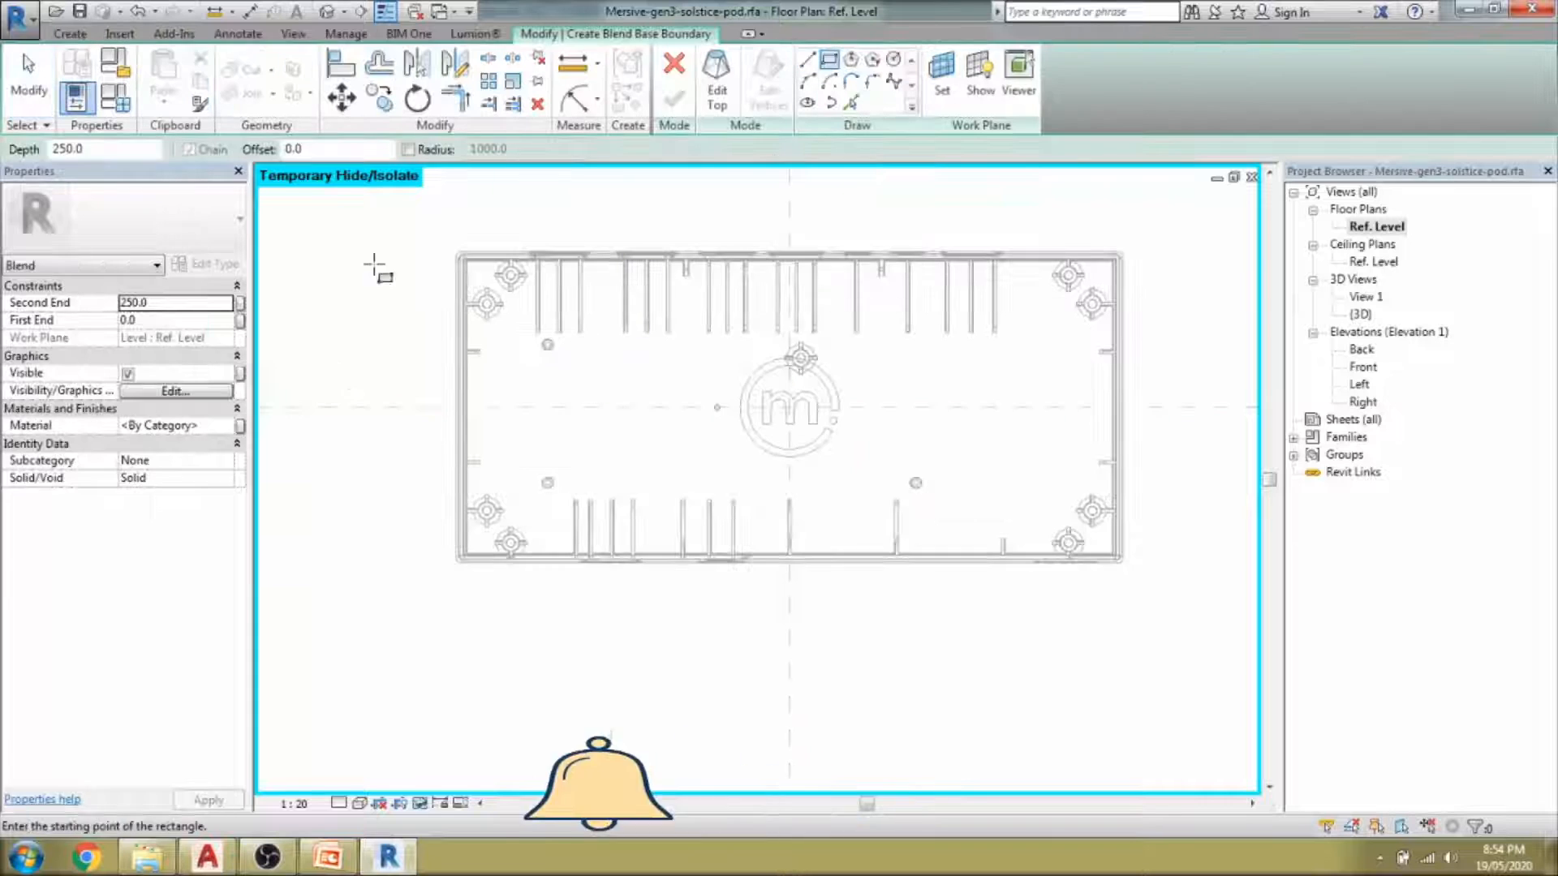
scroll(458, 258, up, 8)
key(p)
key(l)
scroll(567, 442, down, 8)
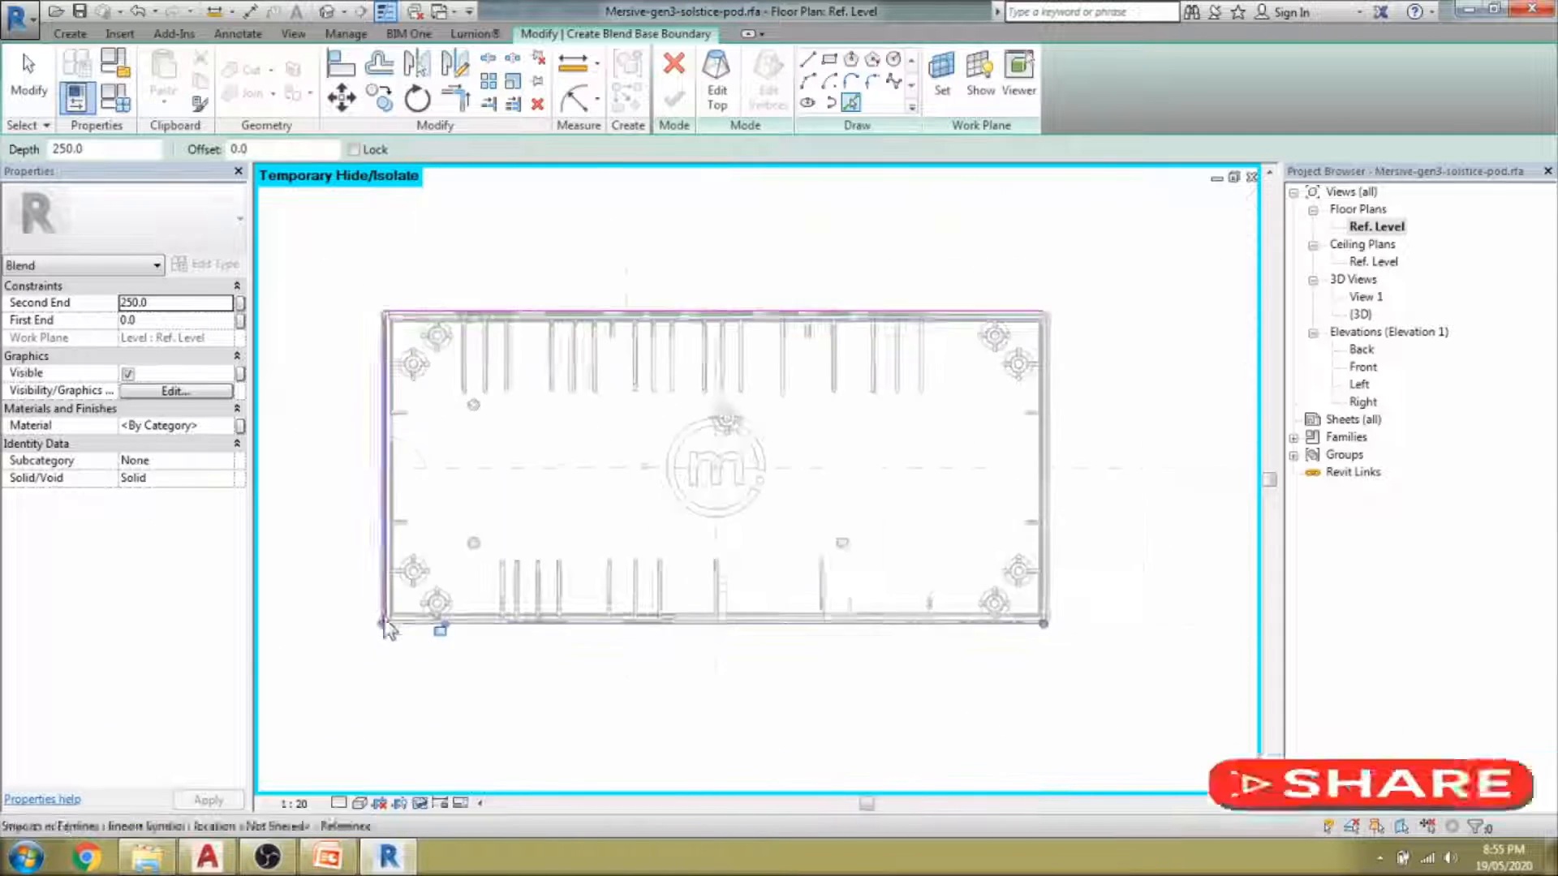
scroll(1071, 572, up, 5)
Round the bottom-right and top-right corners of the base outline with fillet arcs.
click(873, 82)
click(909, 499)
click(933, 491)
scroll(933, 501, up, 6)
click(932, 529)
scroll(933, 532, down, 7)
mouse_move(1023, 390)
middle_down()
mouse_move(1041, 698)
mouse_move(1079, 791)
middle_up()
scroll(980, 290, up, 6)
click(977, 276)
click(994, 302)
click(984, 311)
scroll(984, 313, down, 7)
Round the top-left and bottom-left corners, then switch to editing the blend's top boundary.
middle_drag(367, 350, 477, 387)
scroll(477, 383, up, 7)
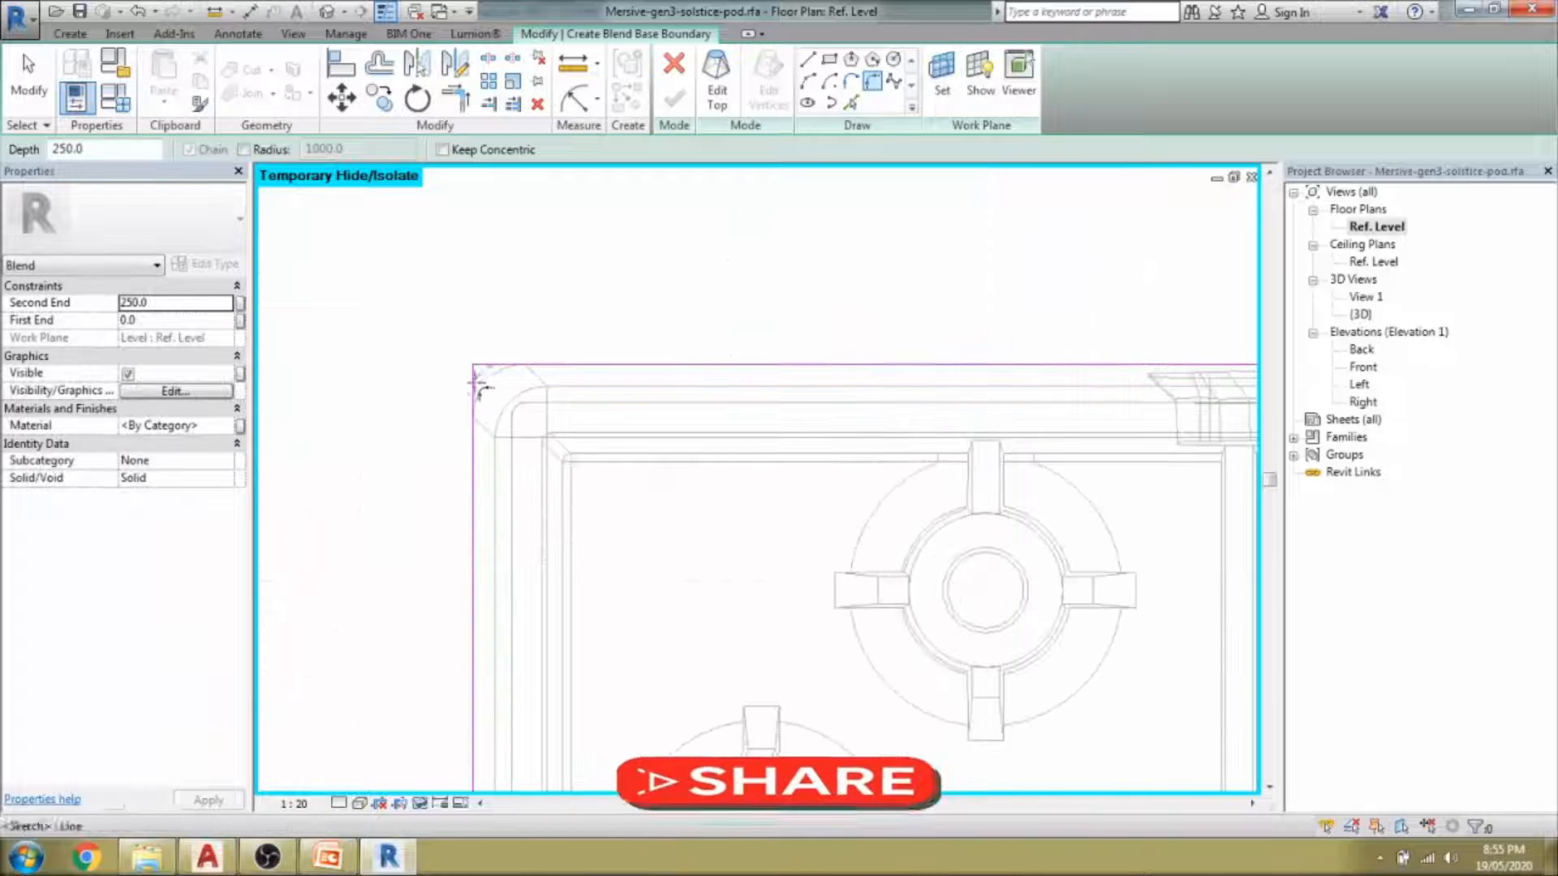
click(475, 383)
scroll(483, 380, down, 7)
scroll(455, 586, up, 7)
click(442, 602)
click(464, 624)
click(470, 598)
scroll(459, 601, down, 7)
scroll(651, 451, up, 2)
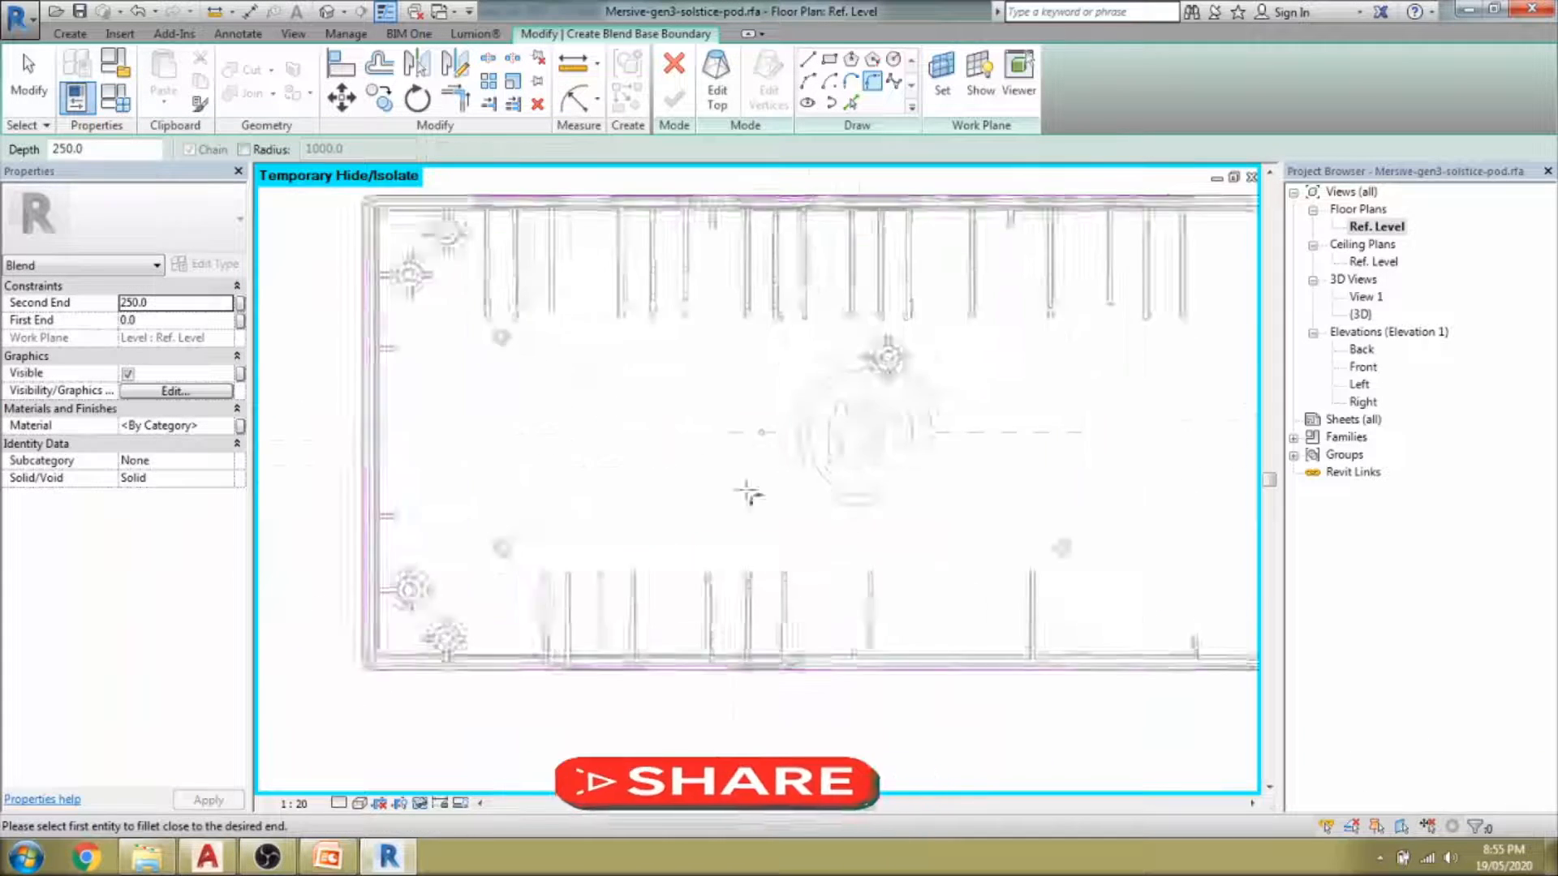
scroll(748, 492, down, 2)
click(717, 85)
scroll(557, 330, up, 5)
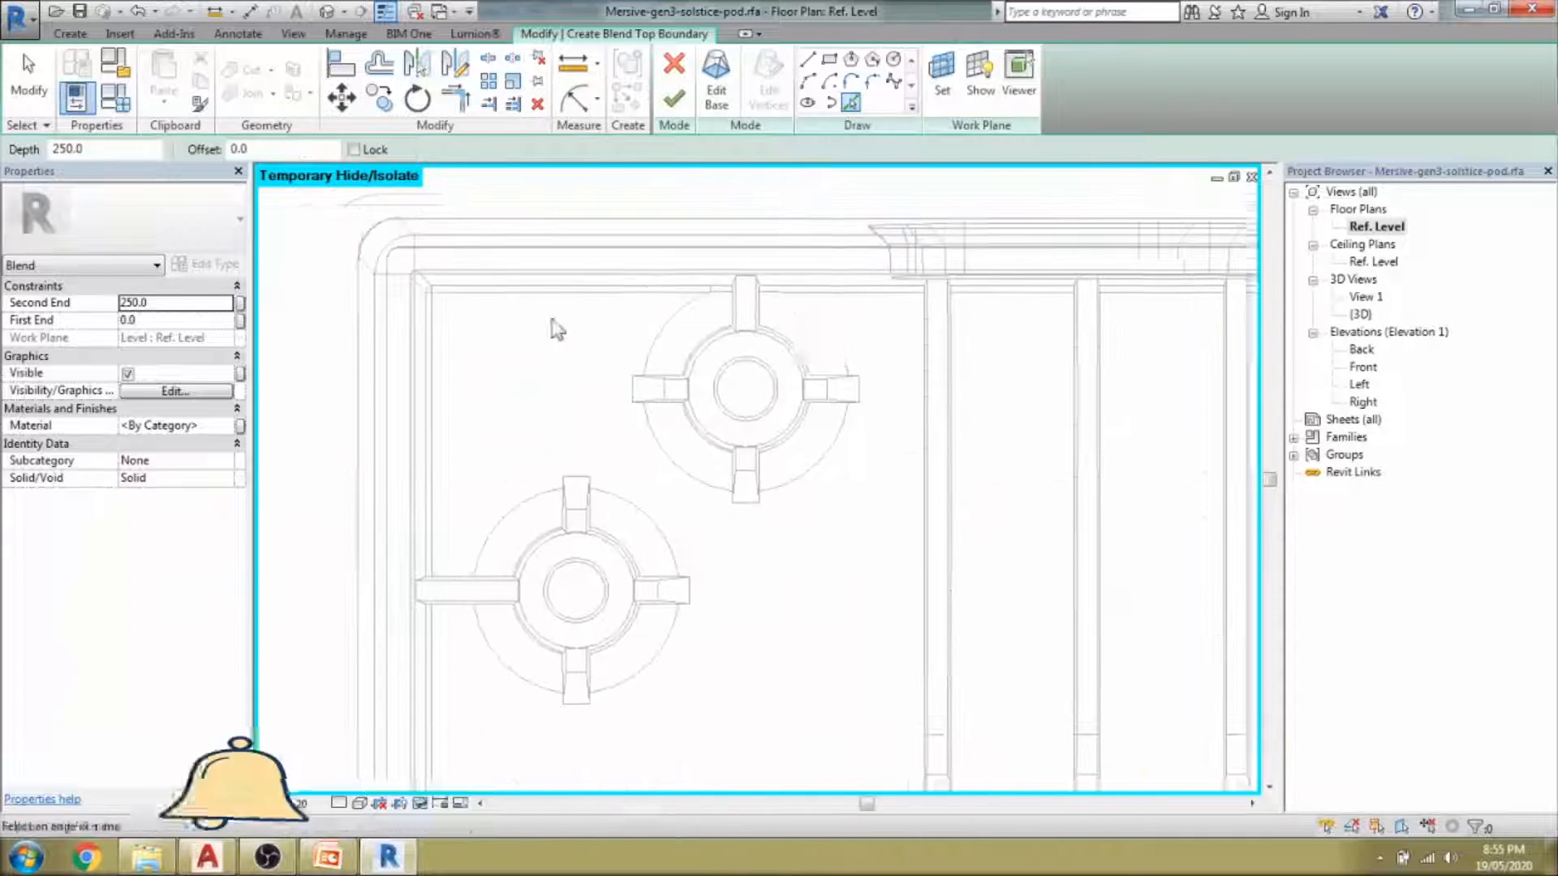
Set and confirm the work plane for the blend's top boundary.
scroll(466, 299, up, 2)
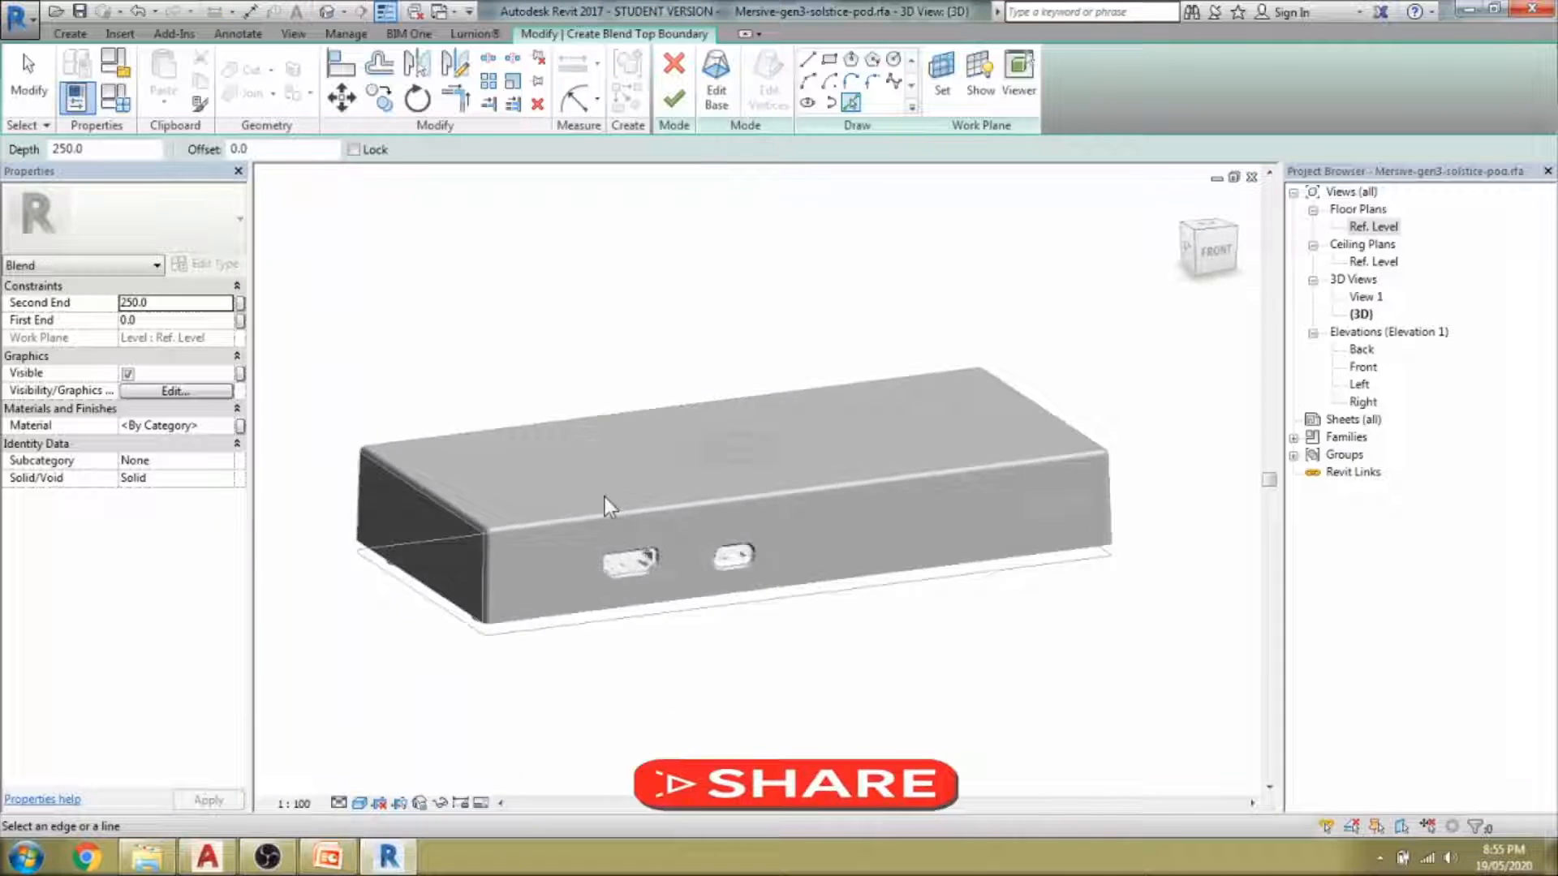
scroll(609, 498, up, 3)
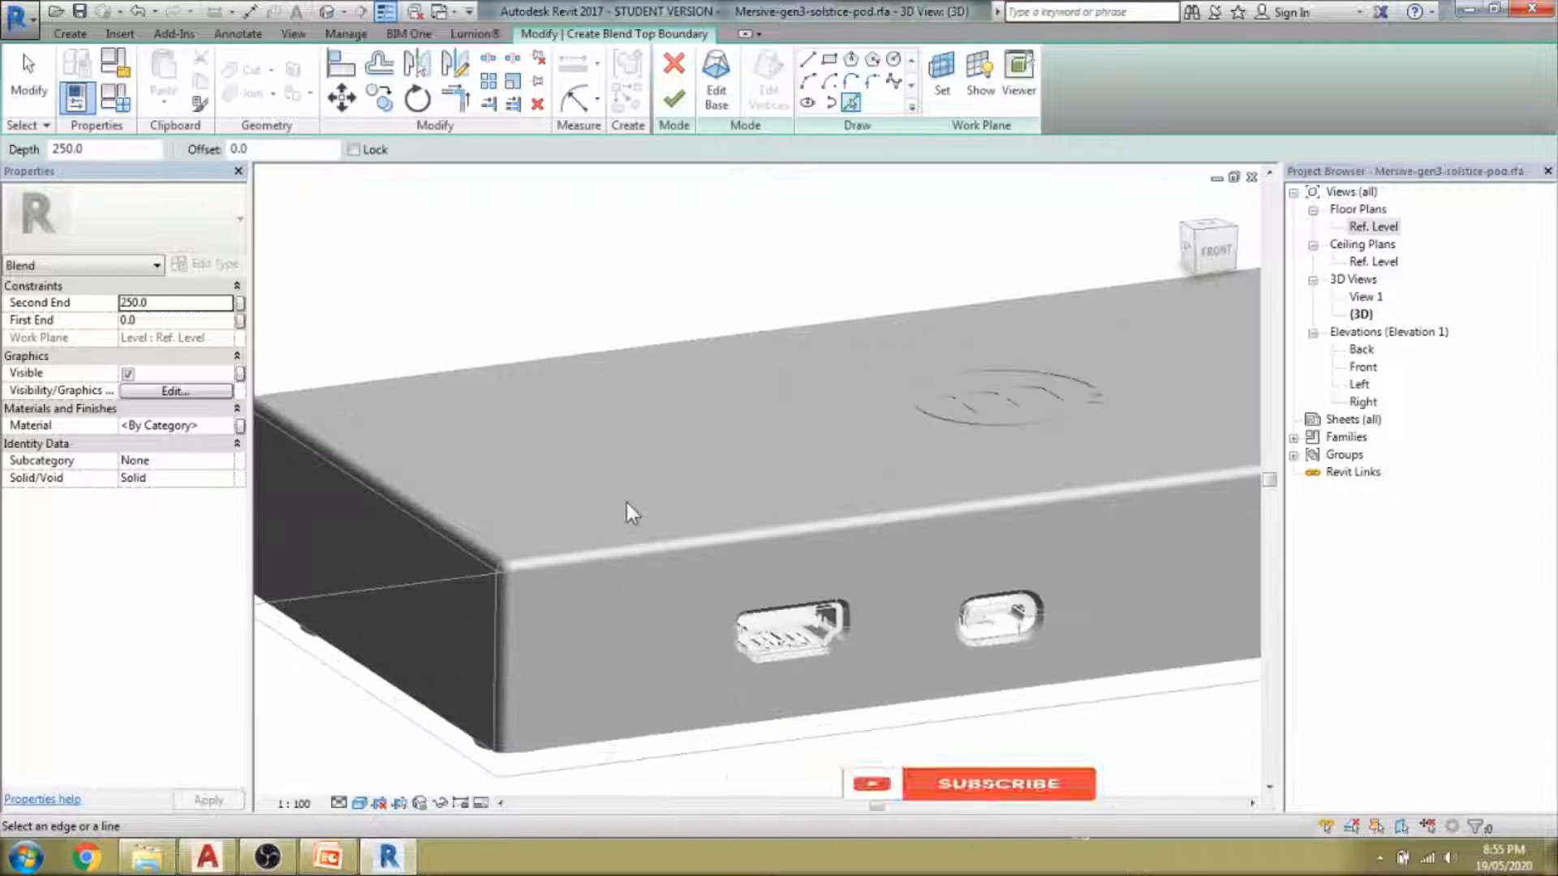
click(948, 91)
click(721, 542)
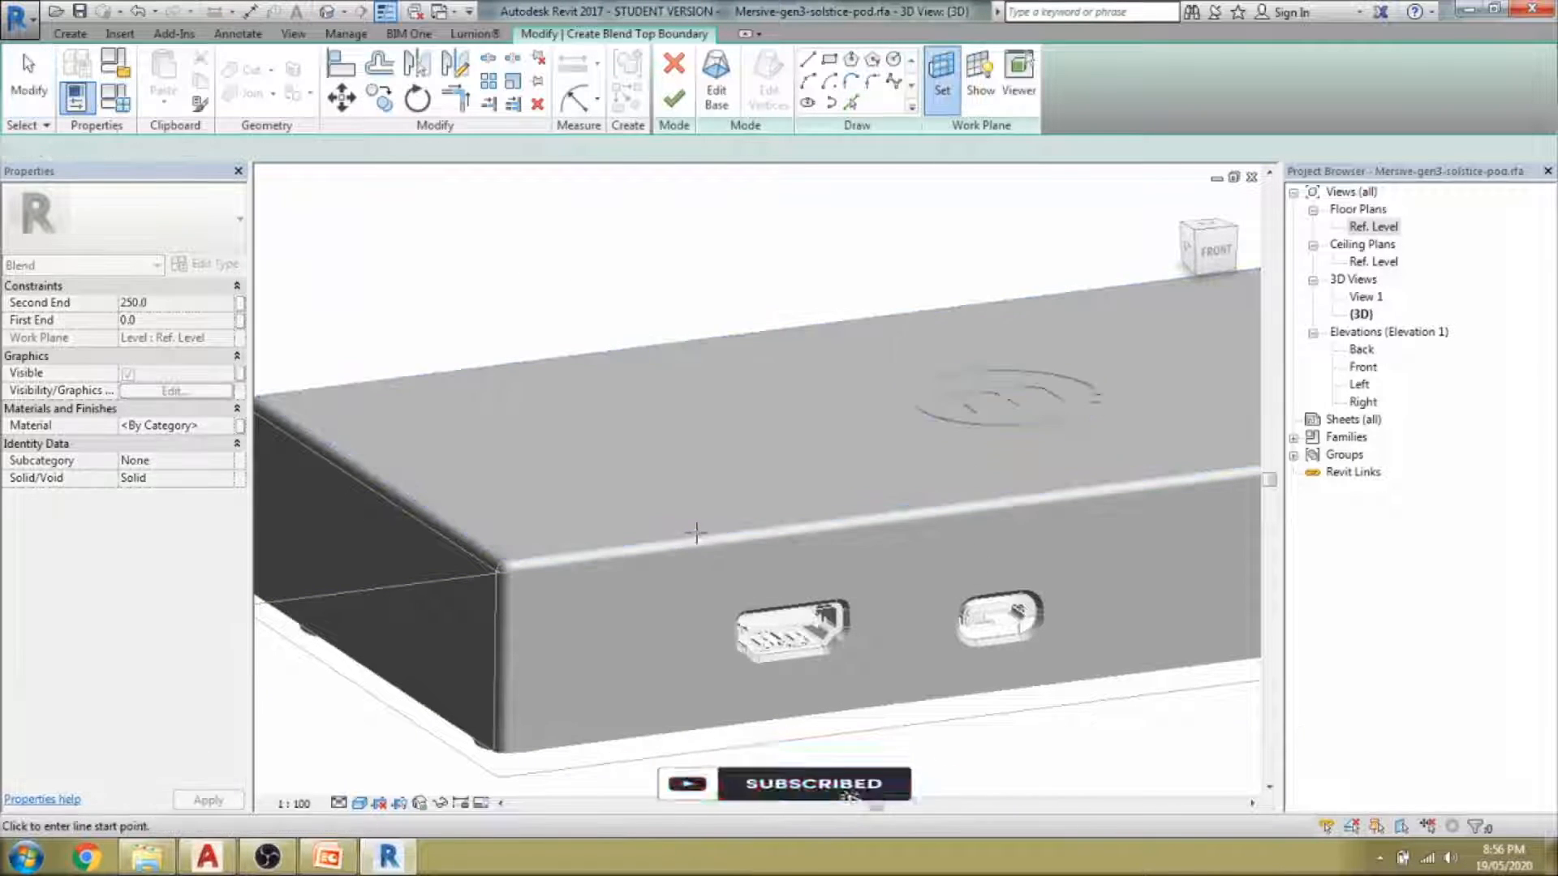
Orbit to a side view and round the top outline corners with fillet arcs of radius 1.5.
shift+middle_drag(337, 543, 902, 529)
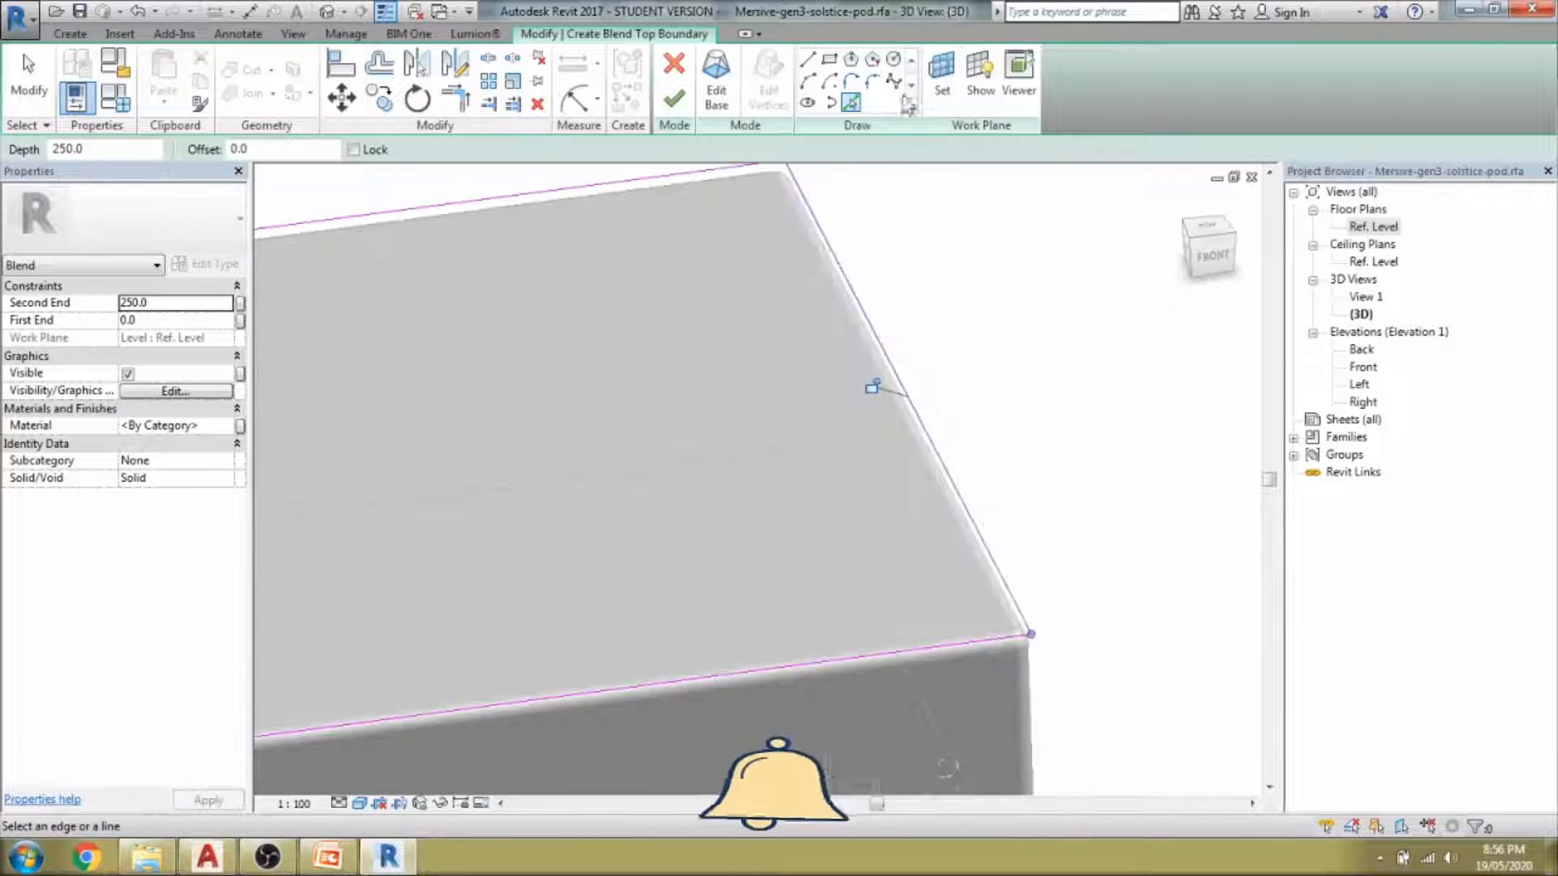
key(l)
key(i)
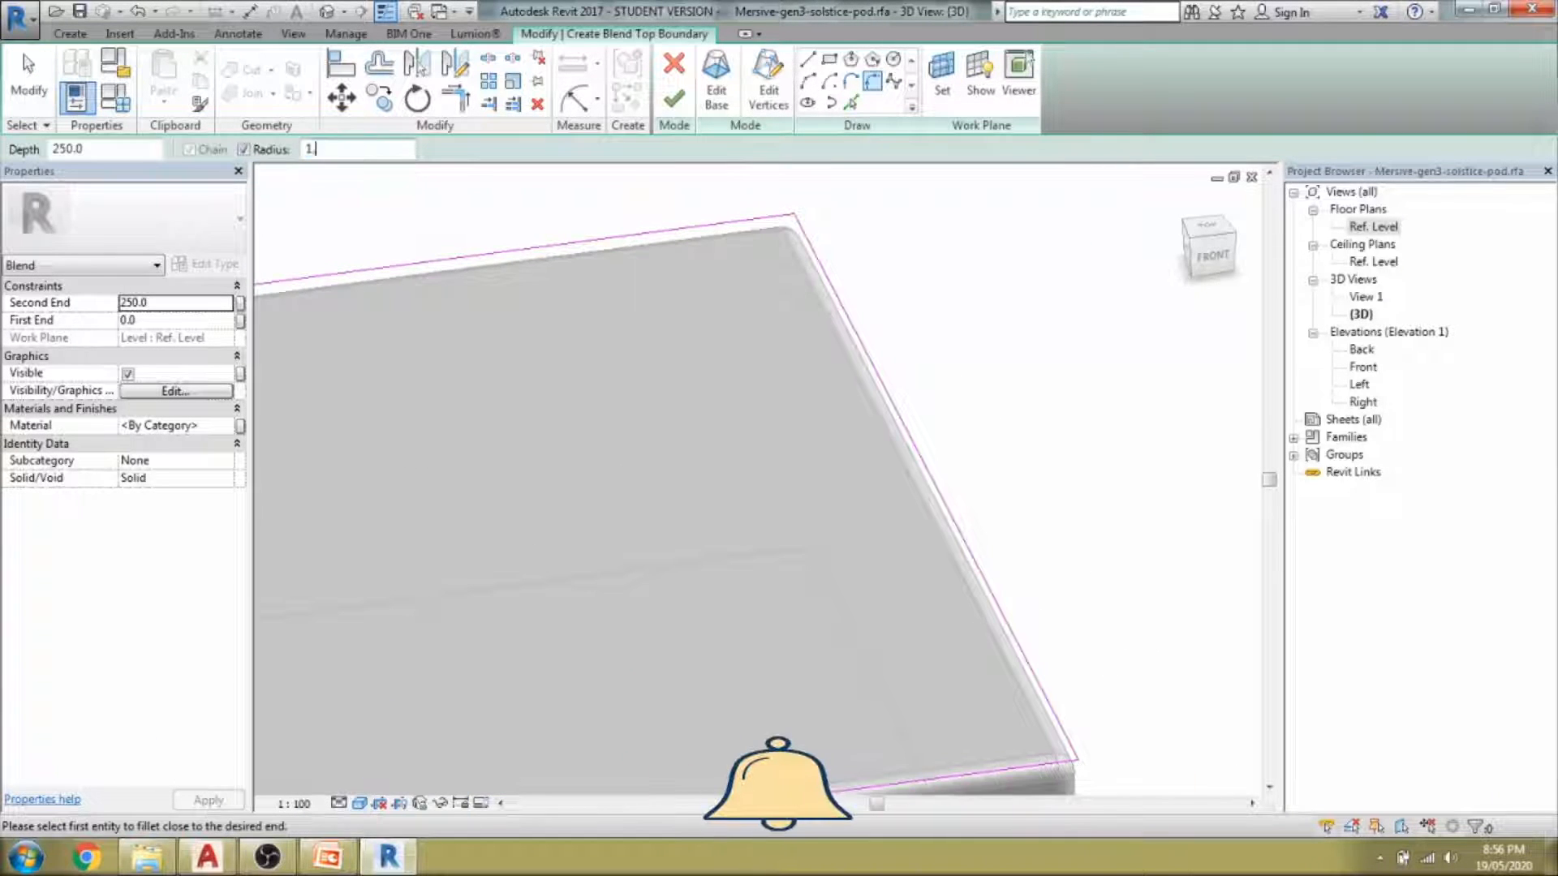
text(.5)
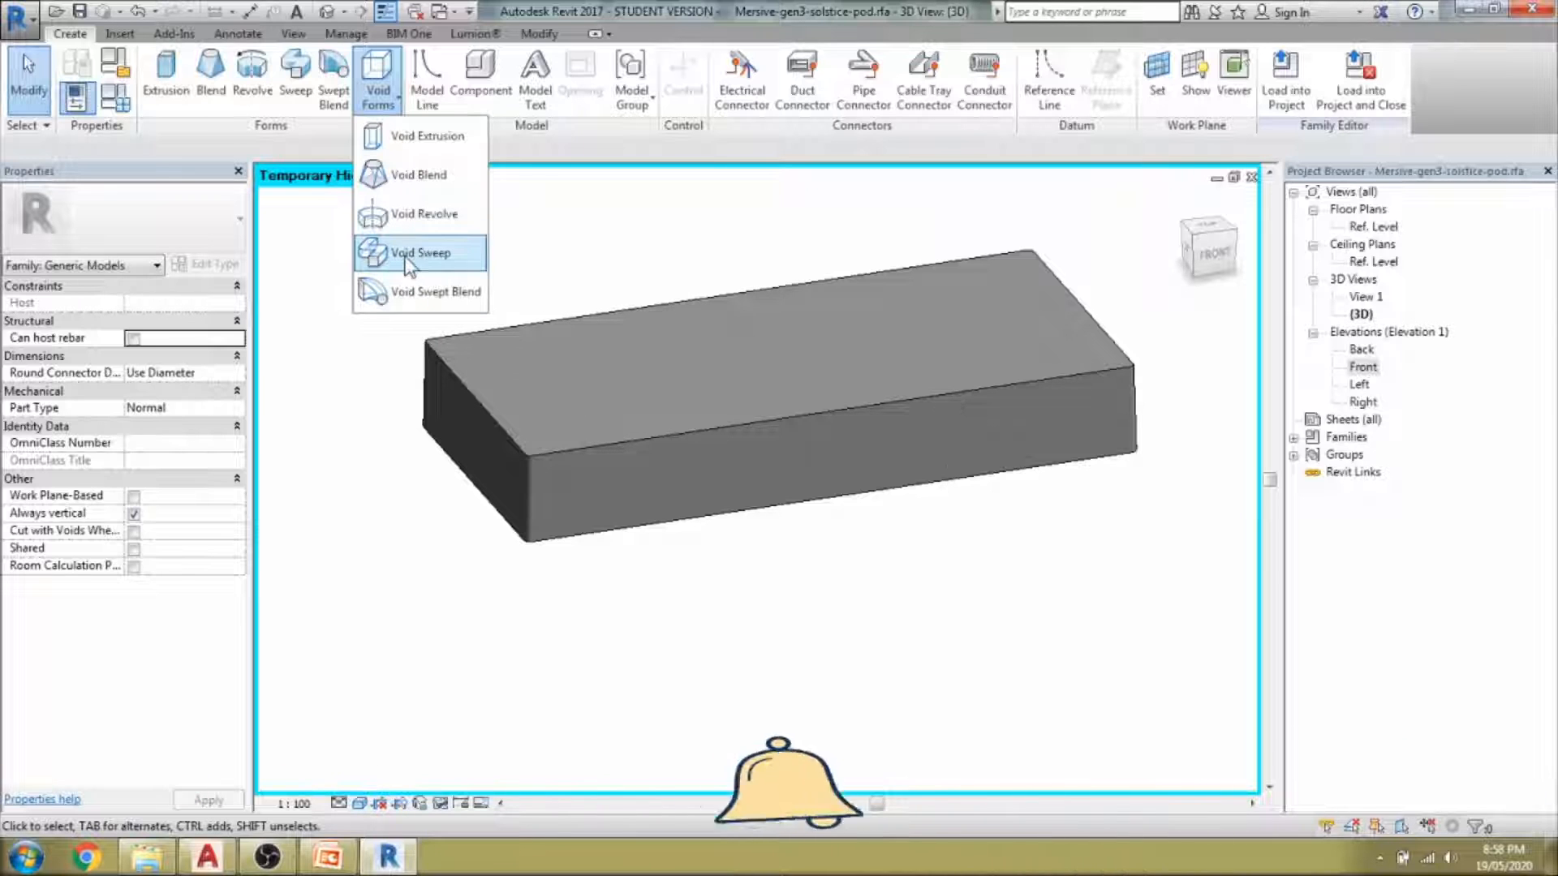
Start a void sweep and pick the front, right and back top edges as its path.
click(409, 252)
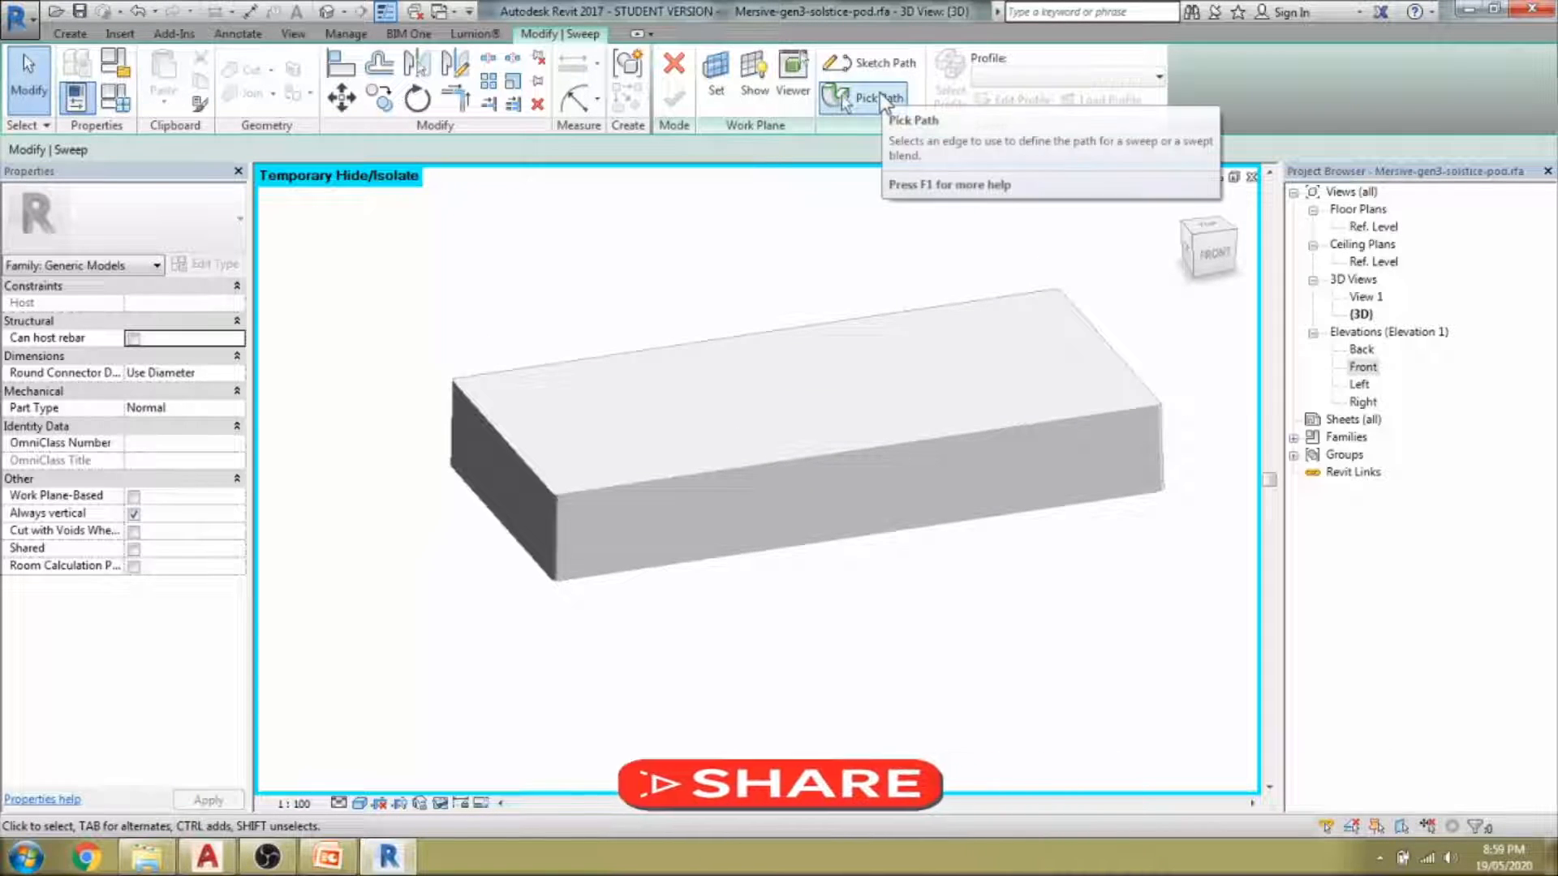
click(880, 92)
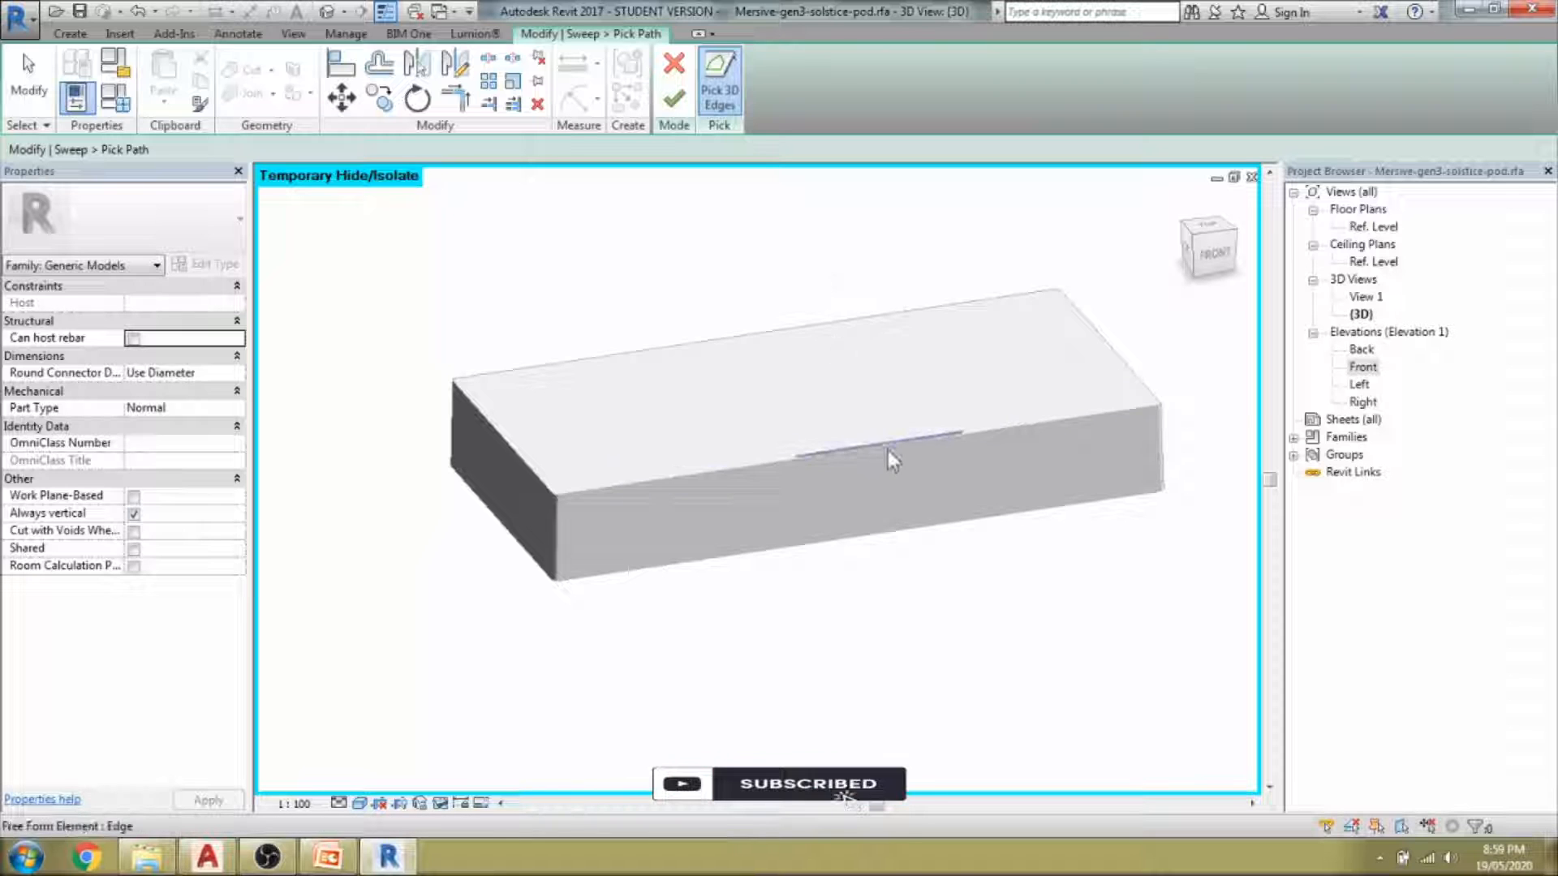
click(1048, 421)
scroll(1104, 415, up, 3)
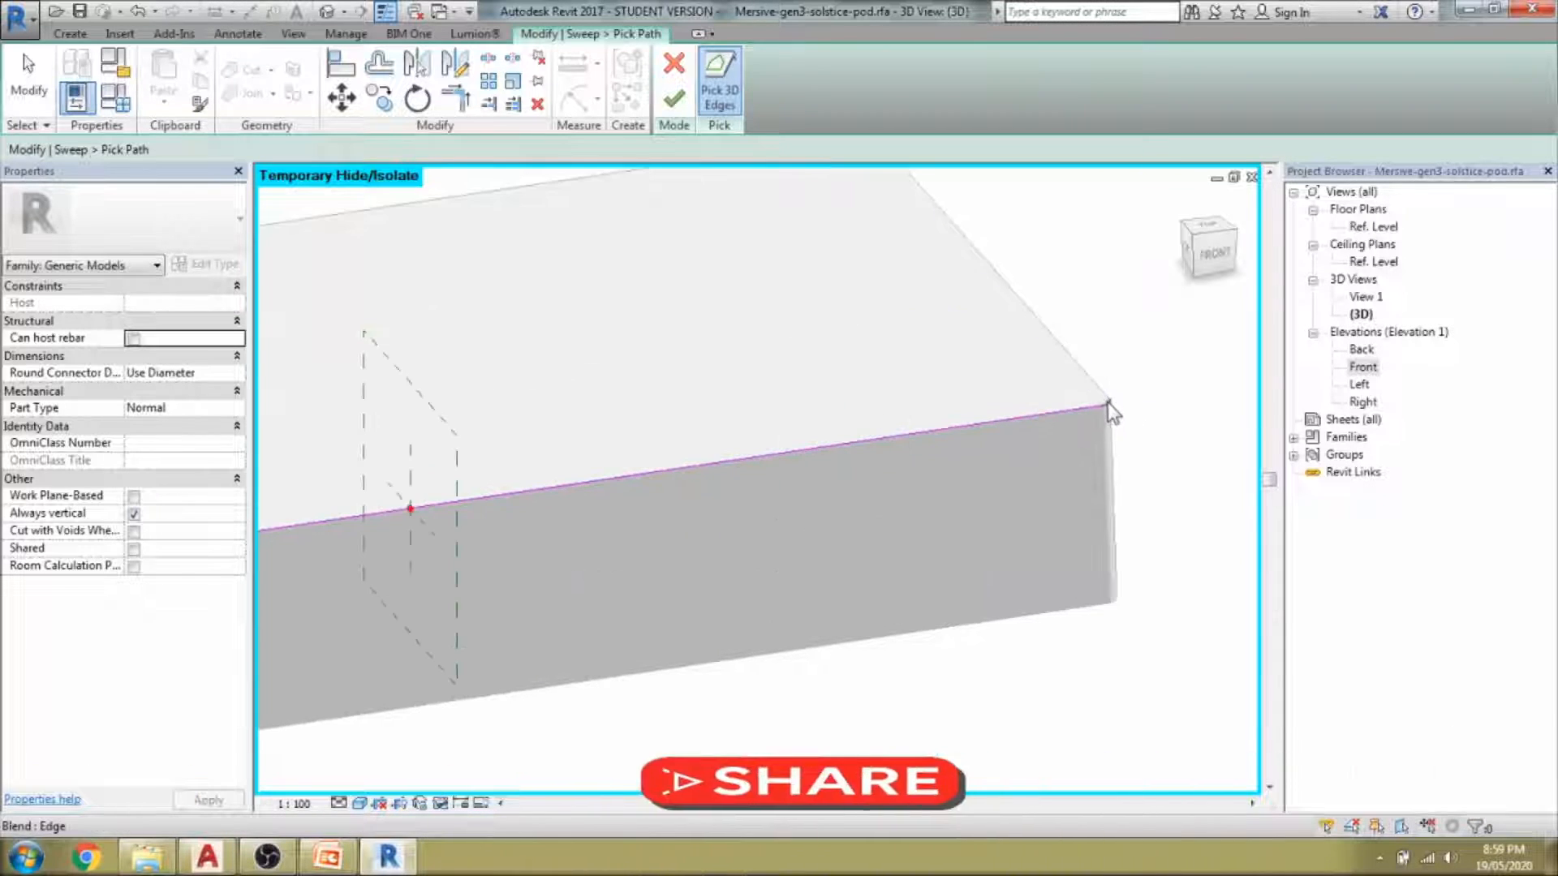
click(1102, 393)
scroll(938, 252, down, 5)
scroll(1055, 357, up, 8)
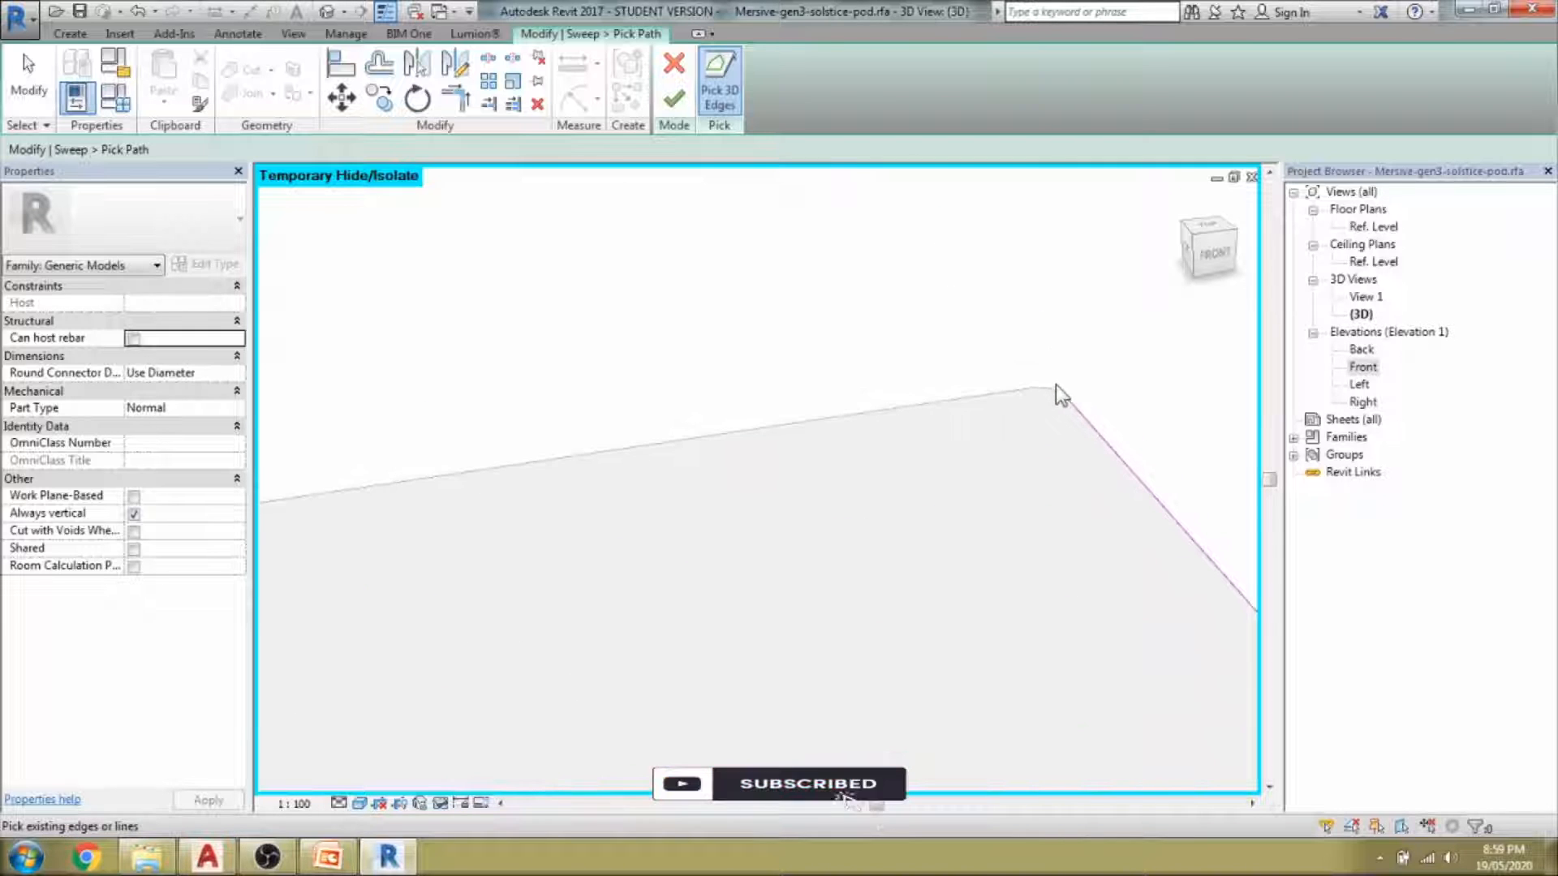
click(1015, 390)
scroll(1015, 388, down, 5)
scroll(974, 337, up, 6)
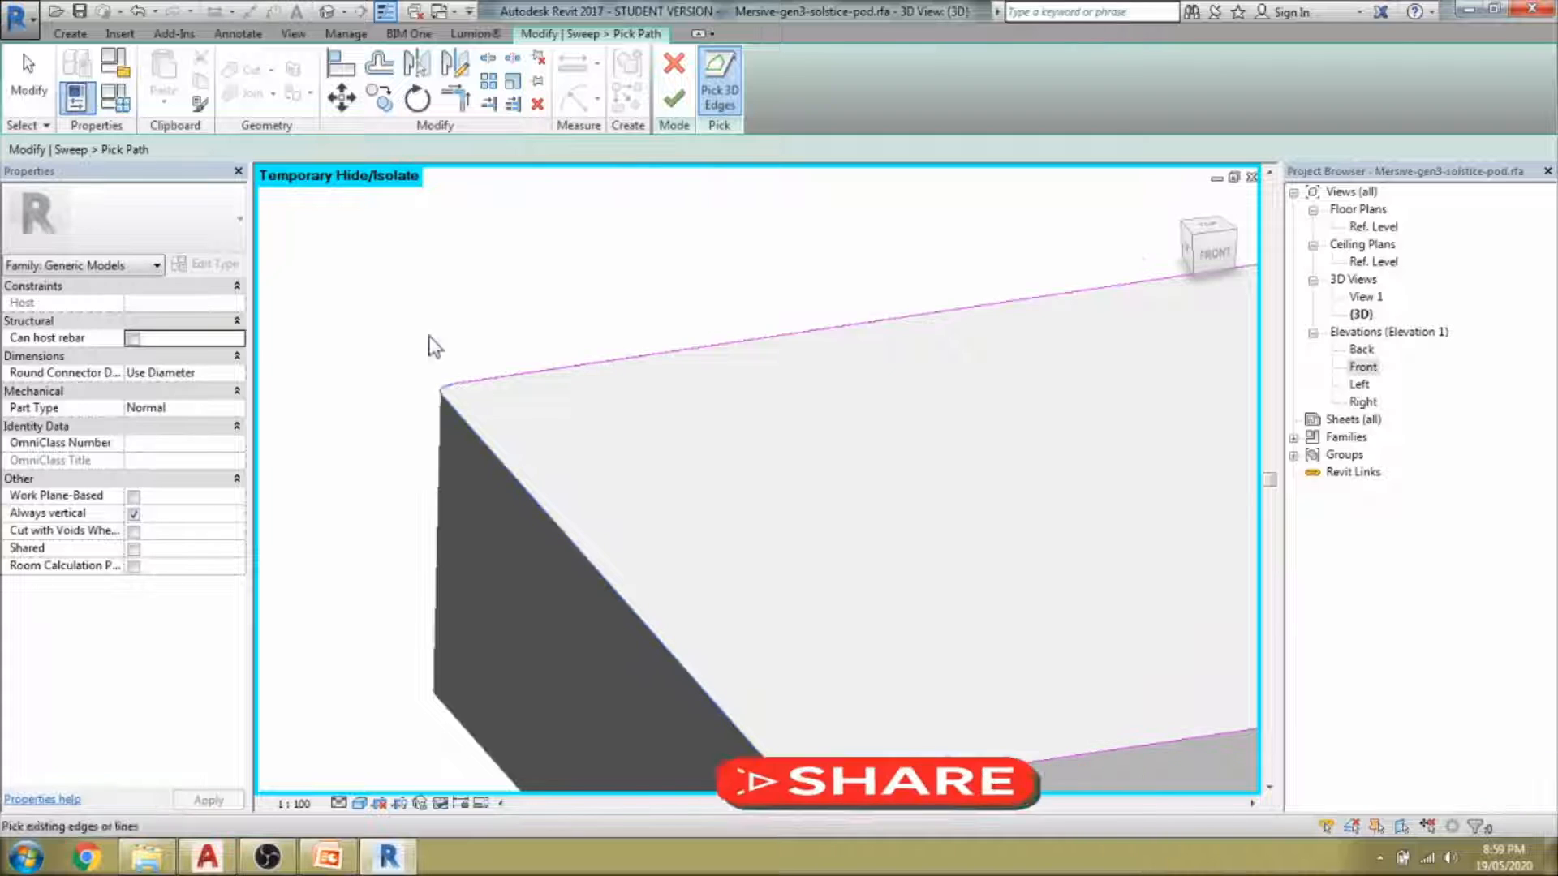
scroll(430, 339, down, 5)
scroll(529, 473, up, 5)
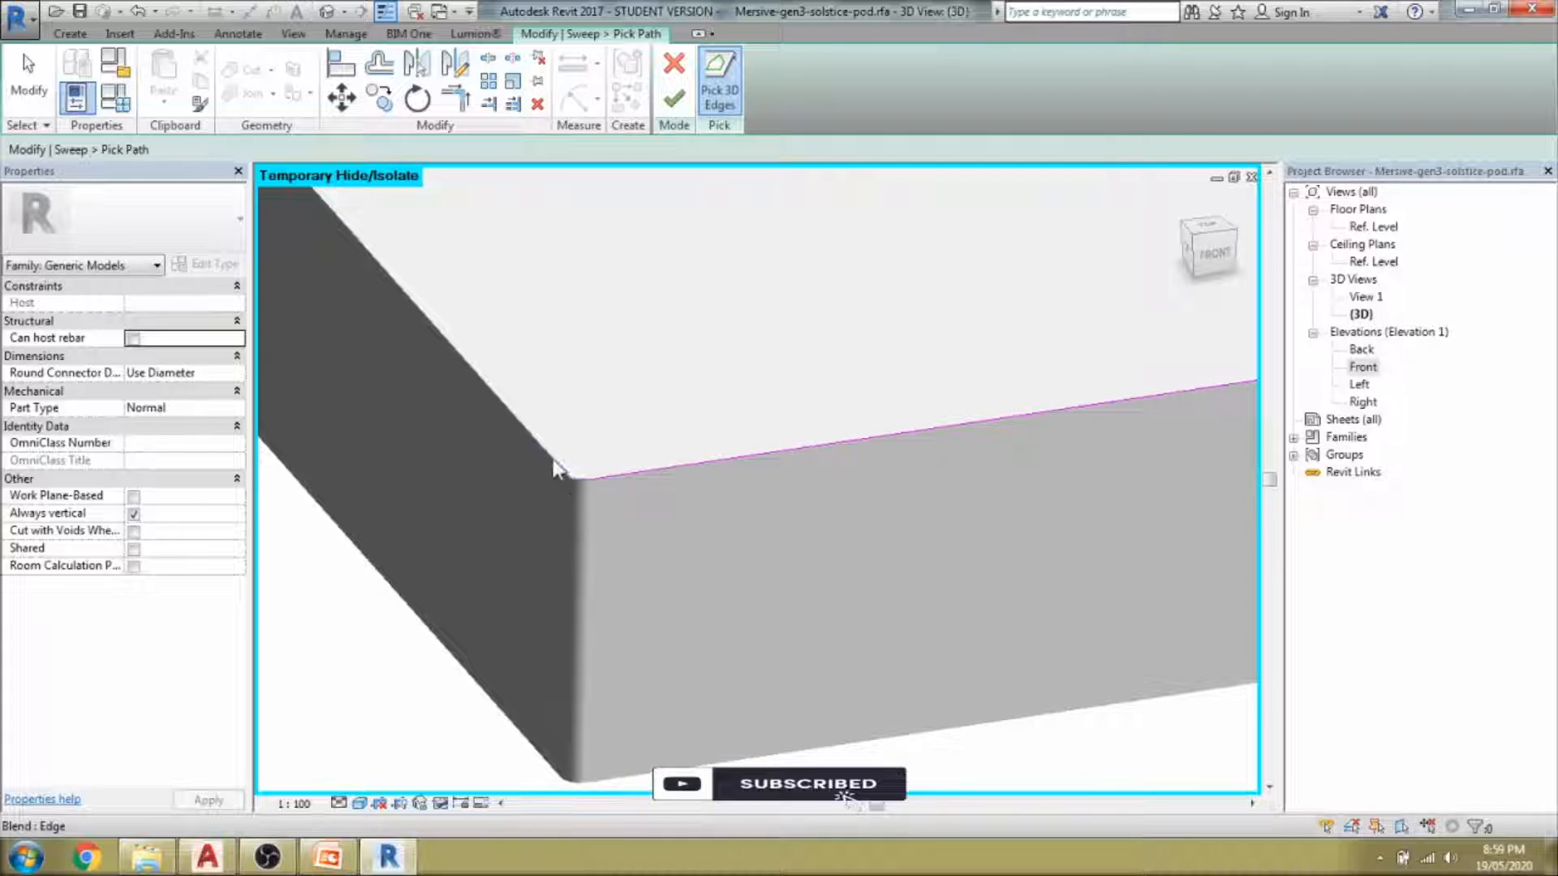
Add the front-left top edge, orbit around the block to check, and finish the path.
click(556, 467)
scroll(712, 495, down, 3)
shift+middle_drag(712, 493, 680, 539)
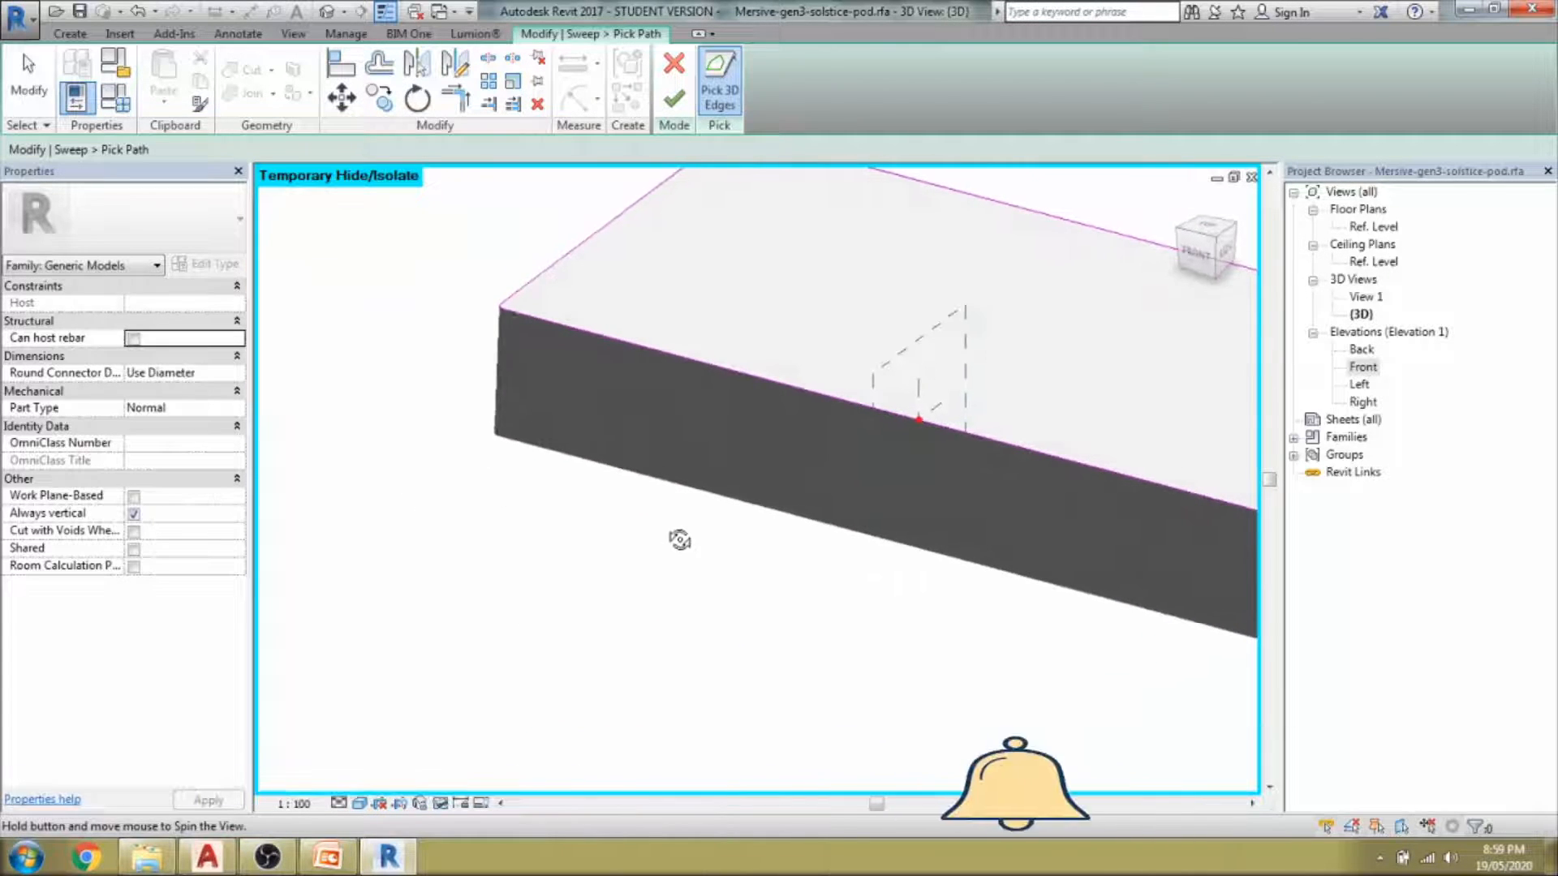
scroll(592, 526, down, 4)
scroll(538, 358, up, 3)
scroll(529, 407, down, 3)
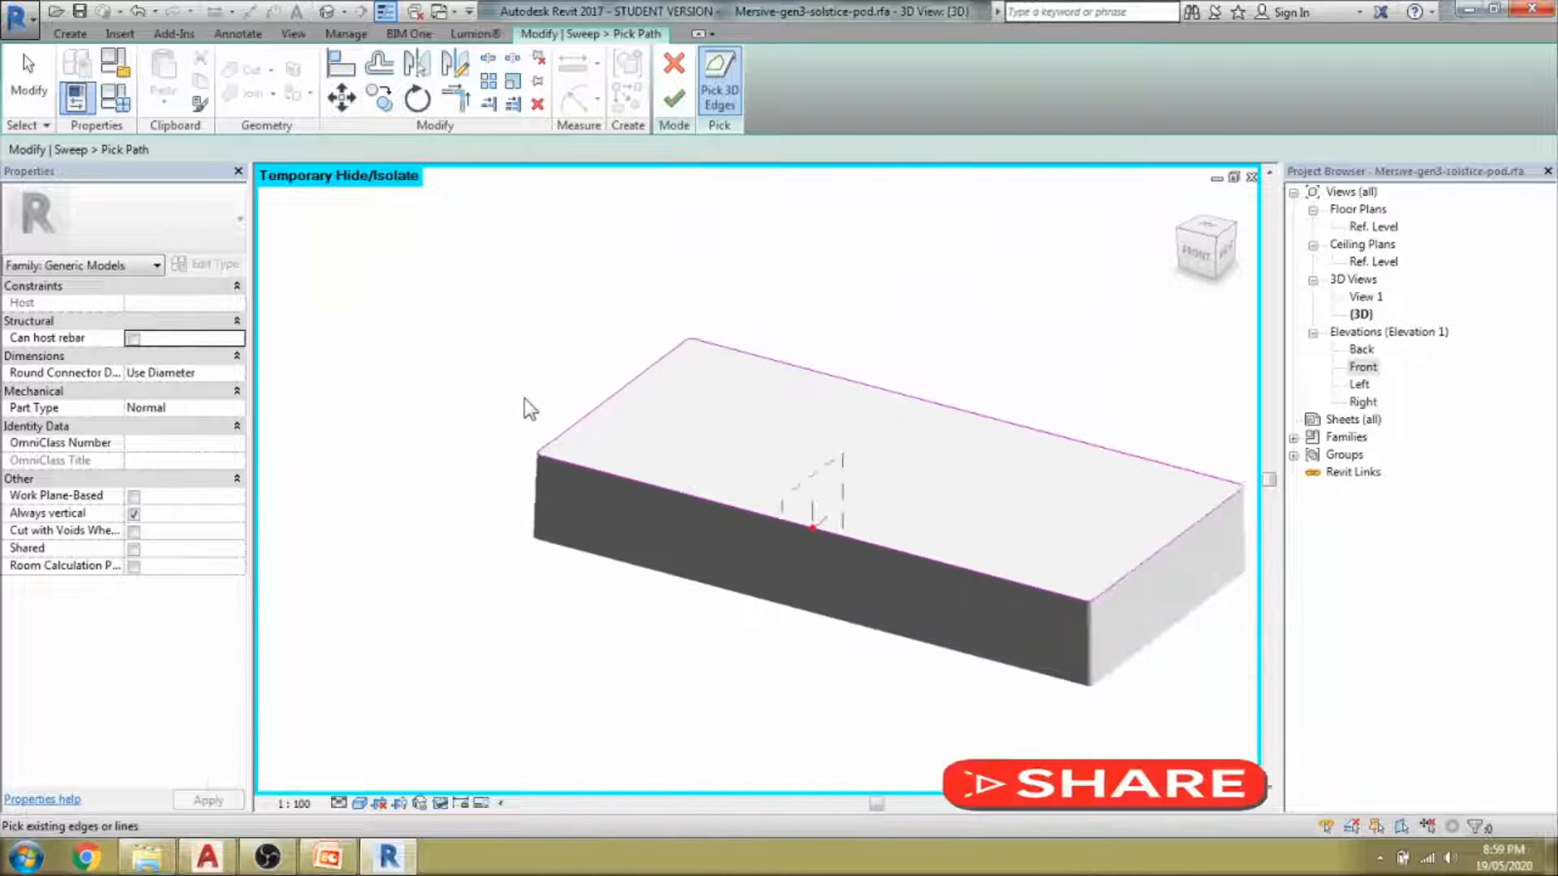
middle_drag(523, 513, 539, 531)
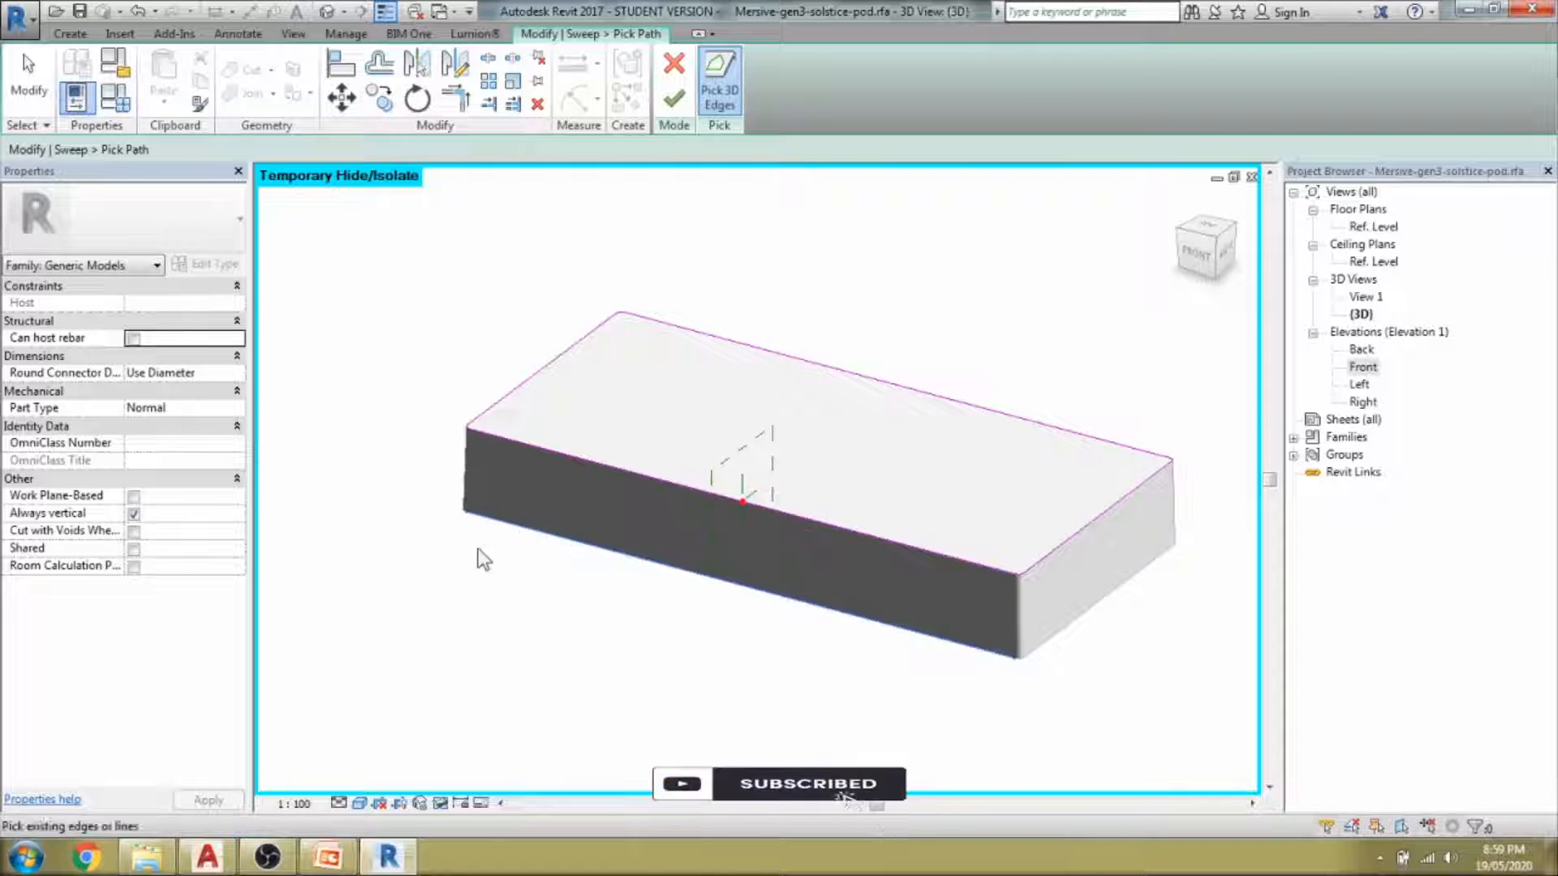
shift+middle_drag(484, 560, 807, 516)
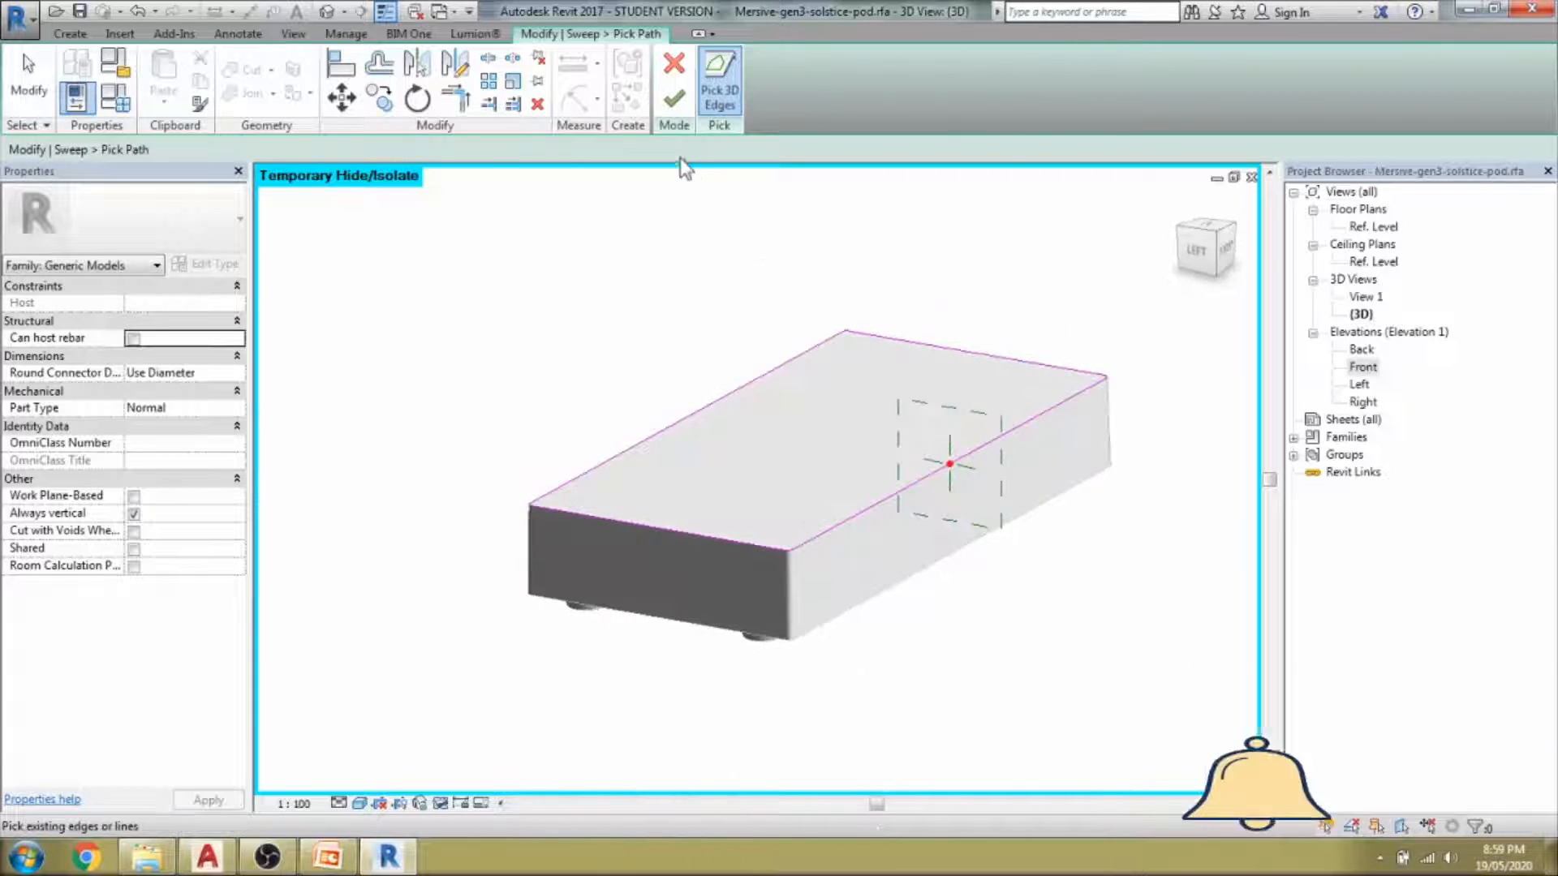
click(675, 102)
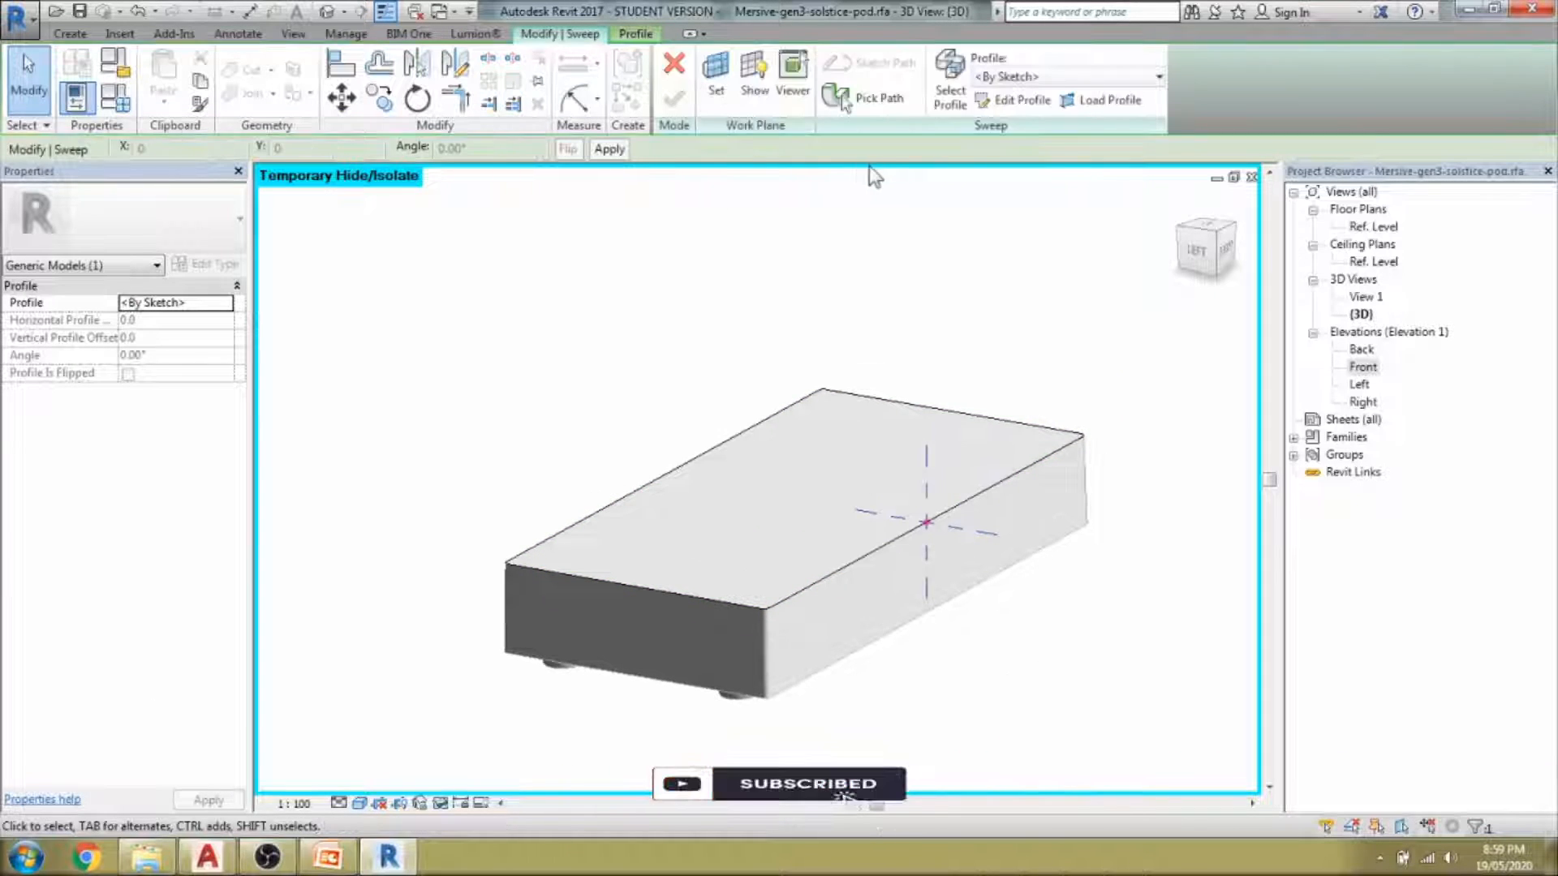
In the Left elevation, sketch the corner profile as a straight line plus a closing arc.
click(981, 98)
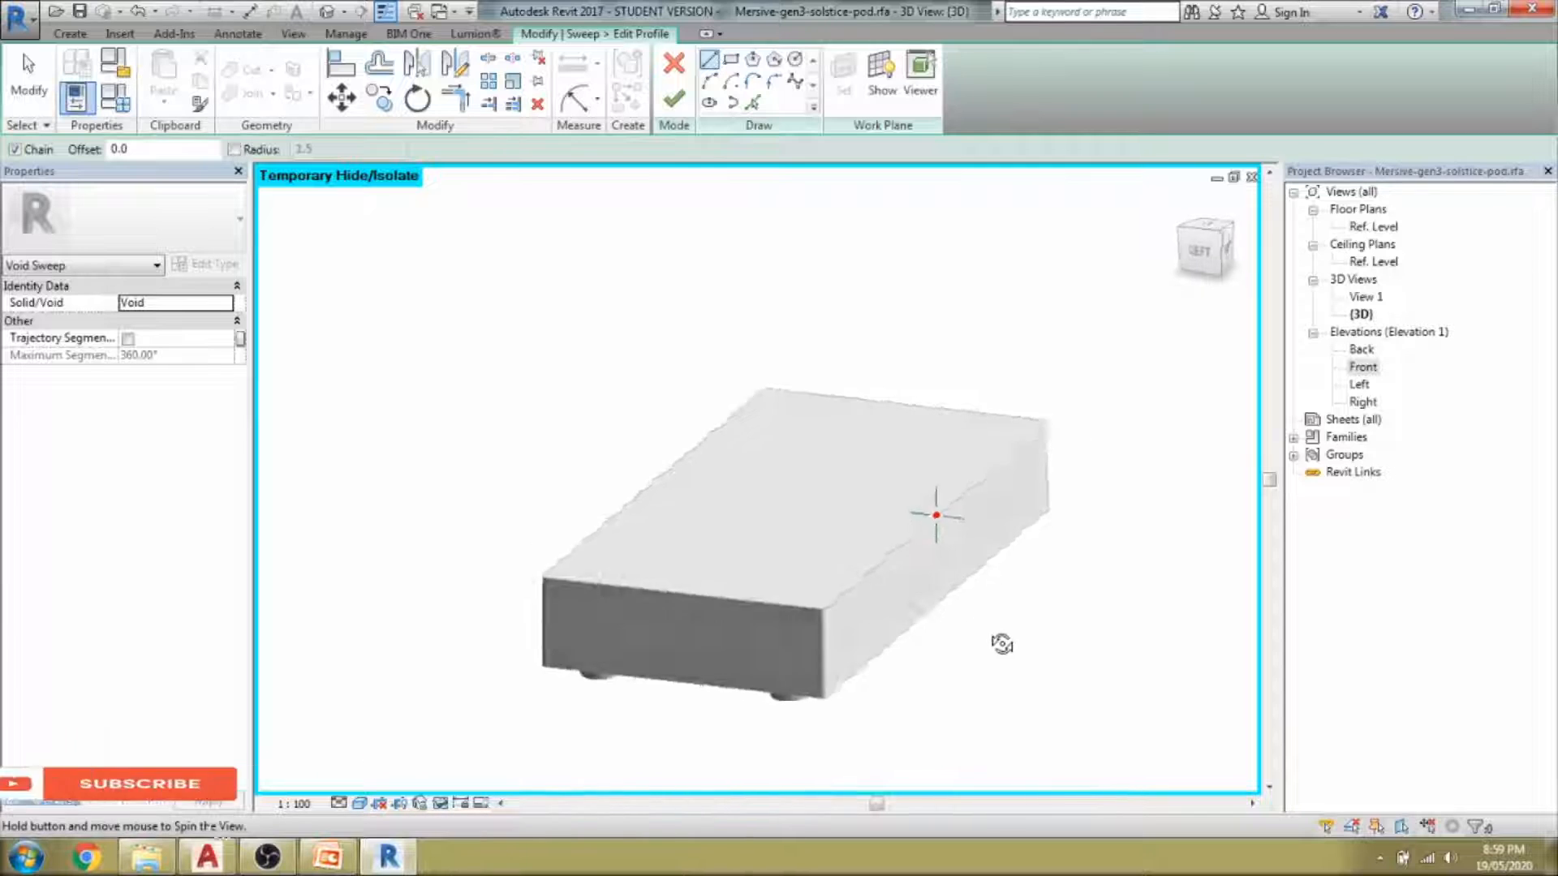
double_click(1354, 386)
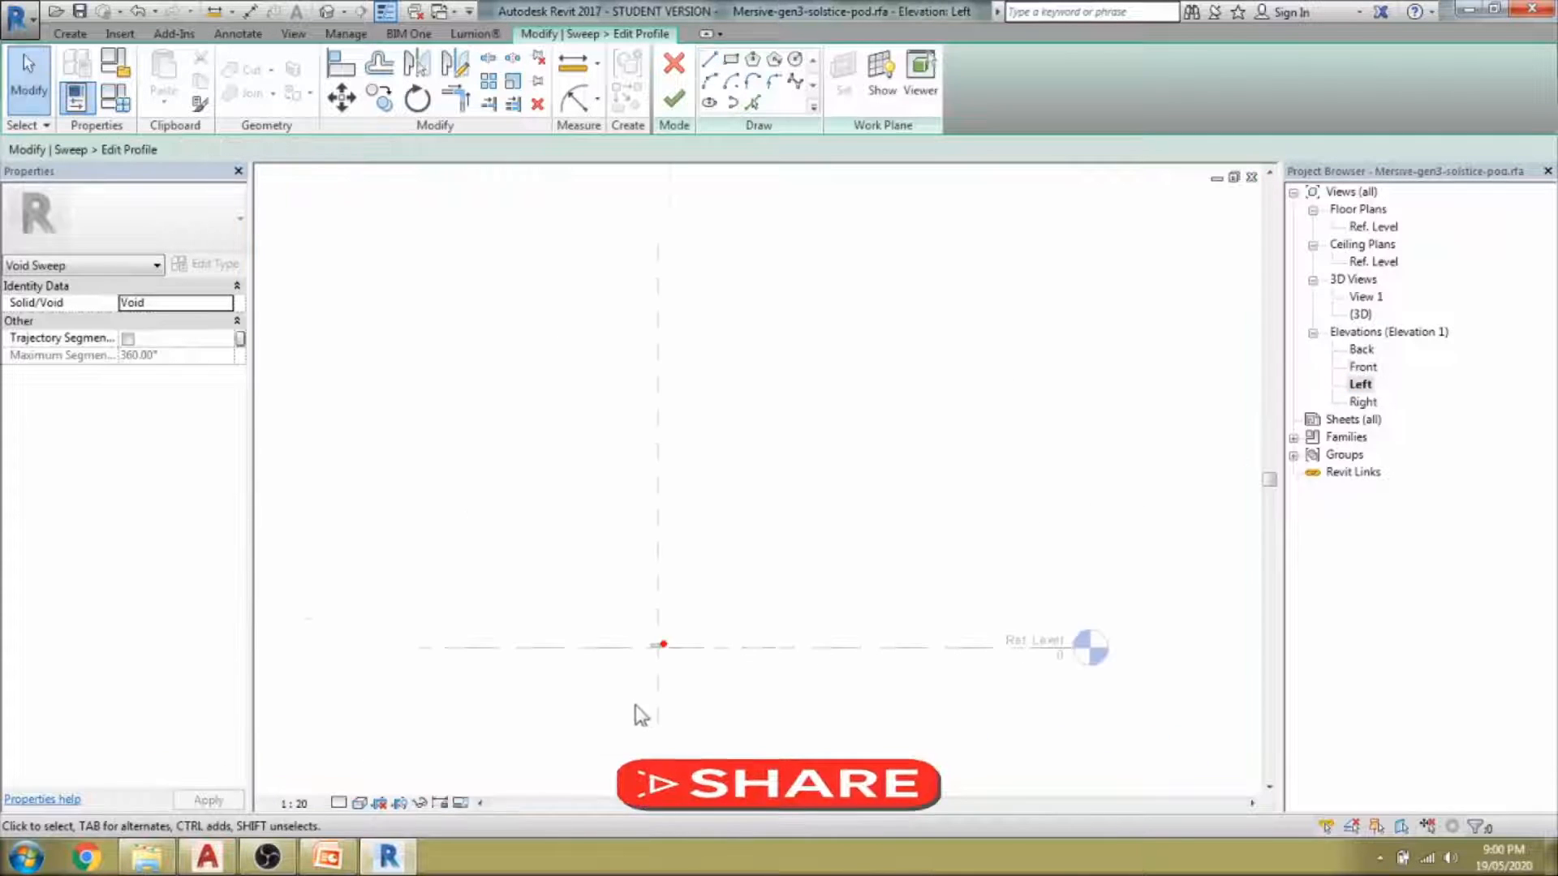
scroll(728, 433, up, 8)
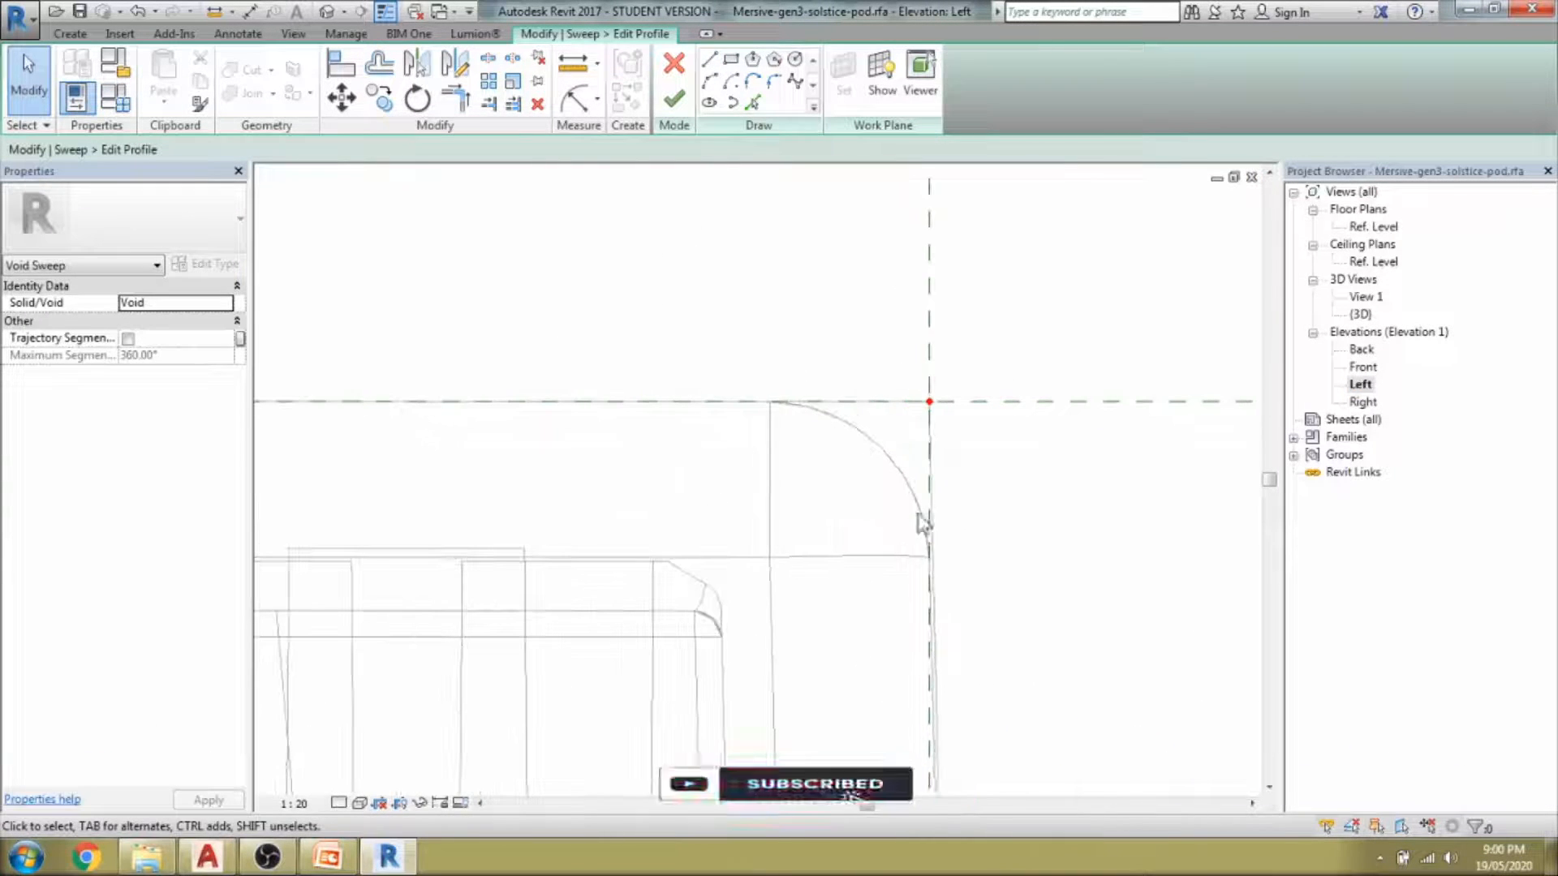
click(709, 59)
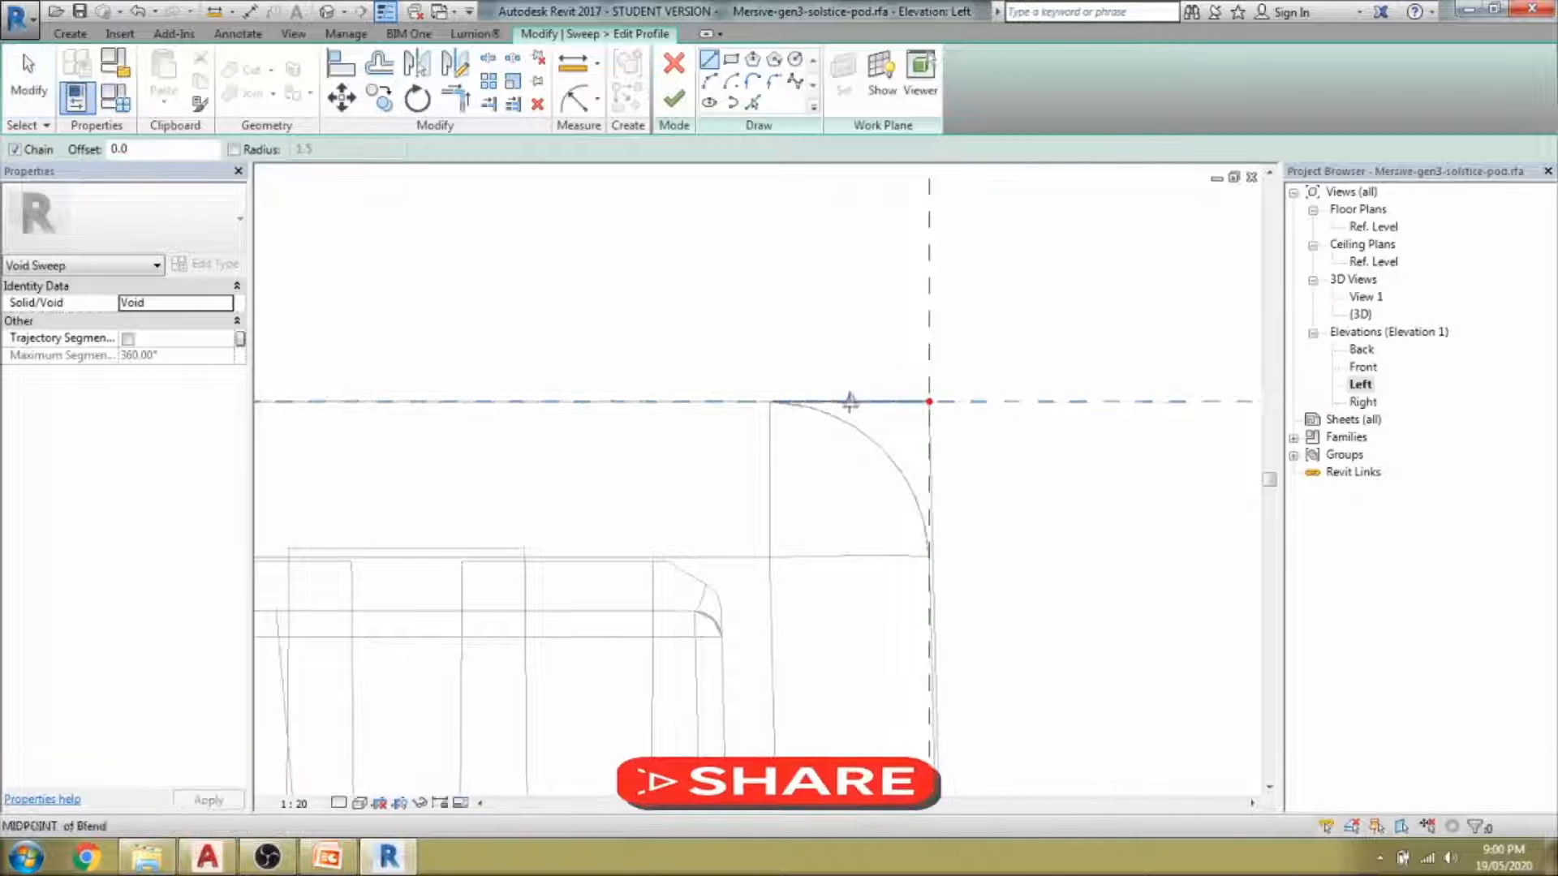
click(772, 402)
click(929, 400)
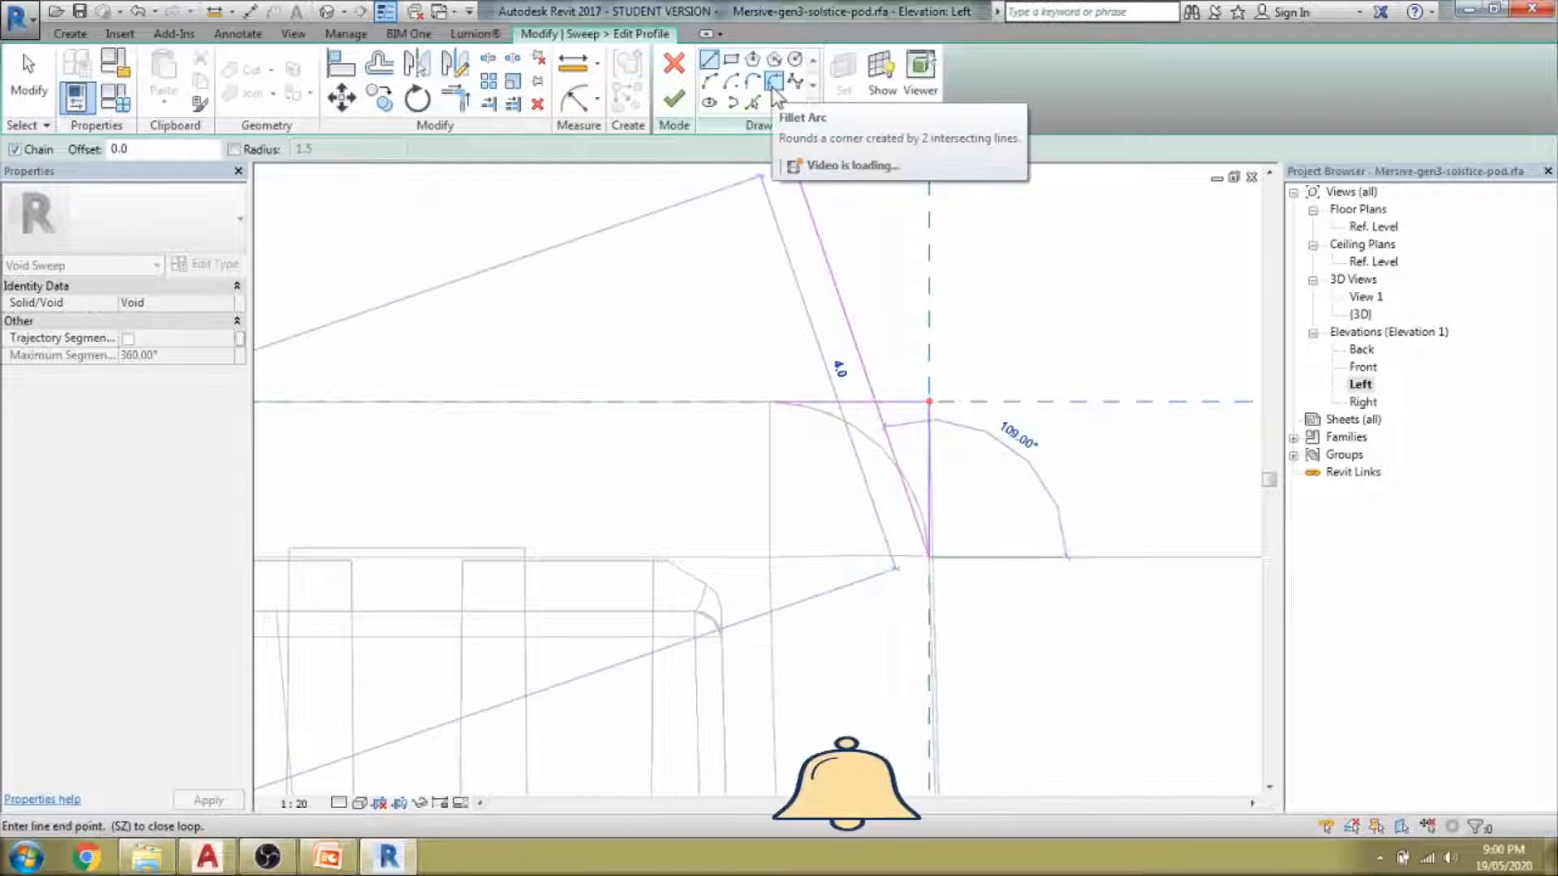
click(708, 81)
click(773, 402)
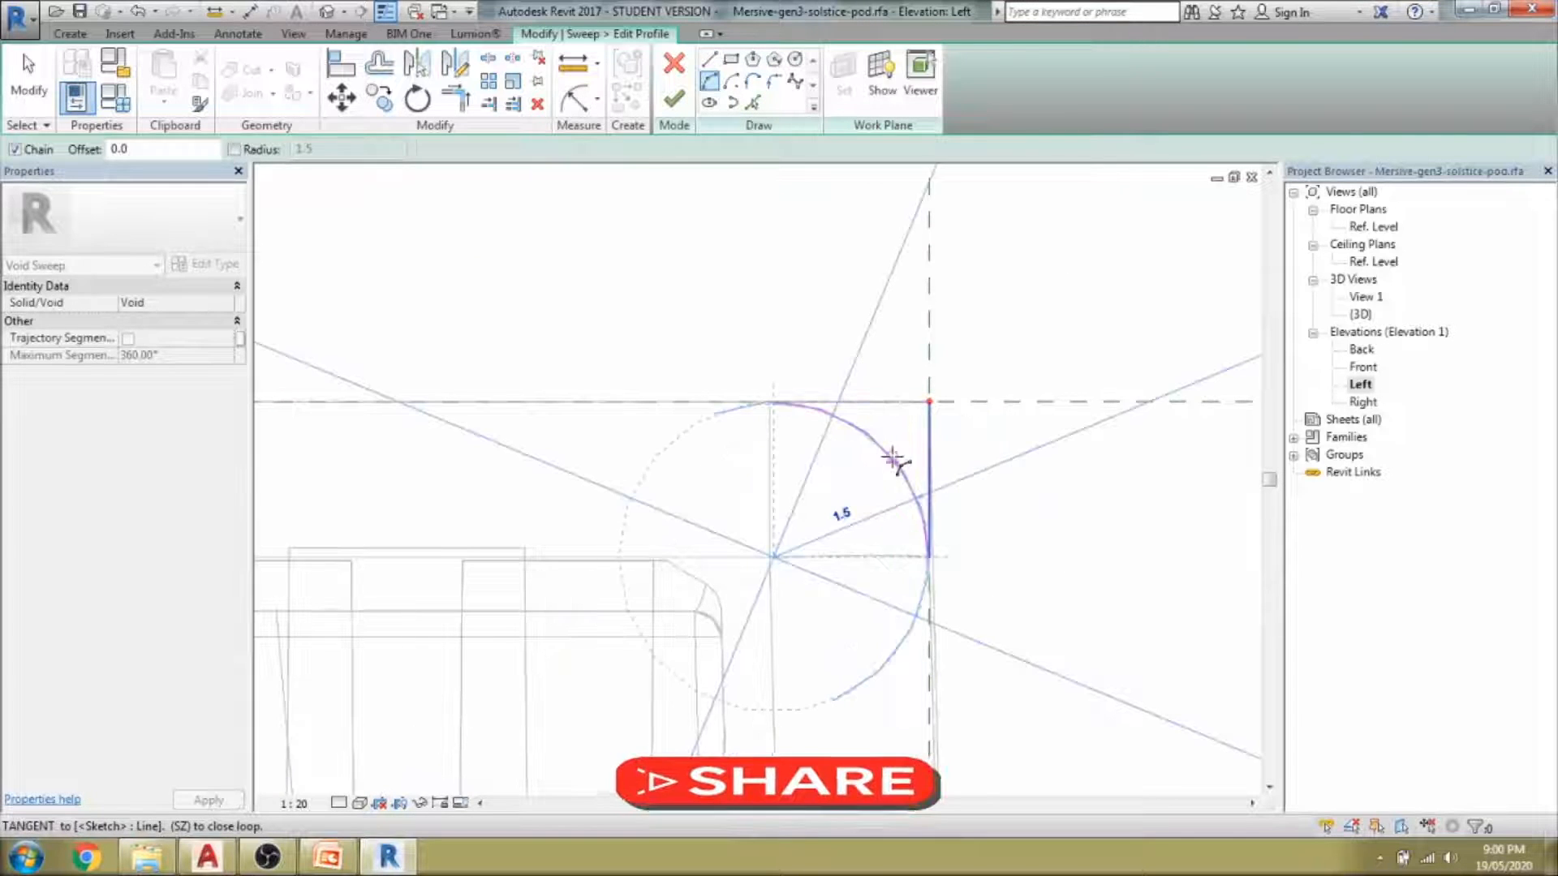
click(895, 463)
scroll(1047, 541, down, 3)
key(Escape)
scroll(971, 503, up, 3)
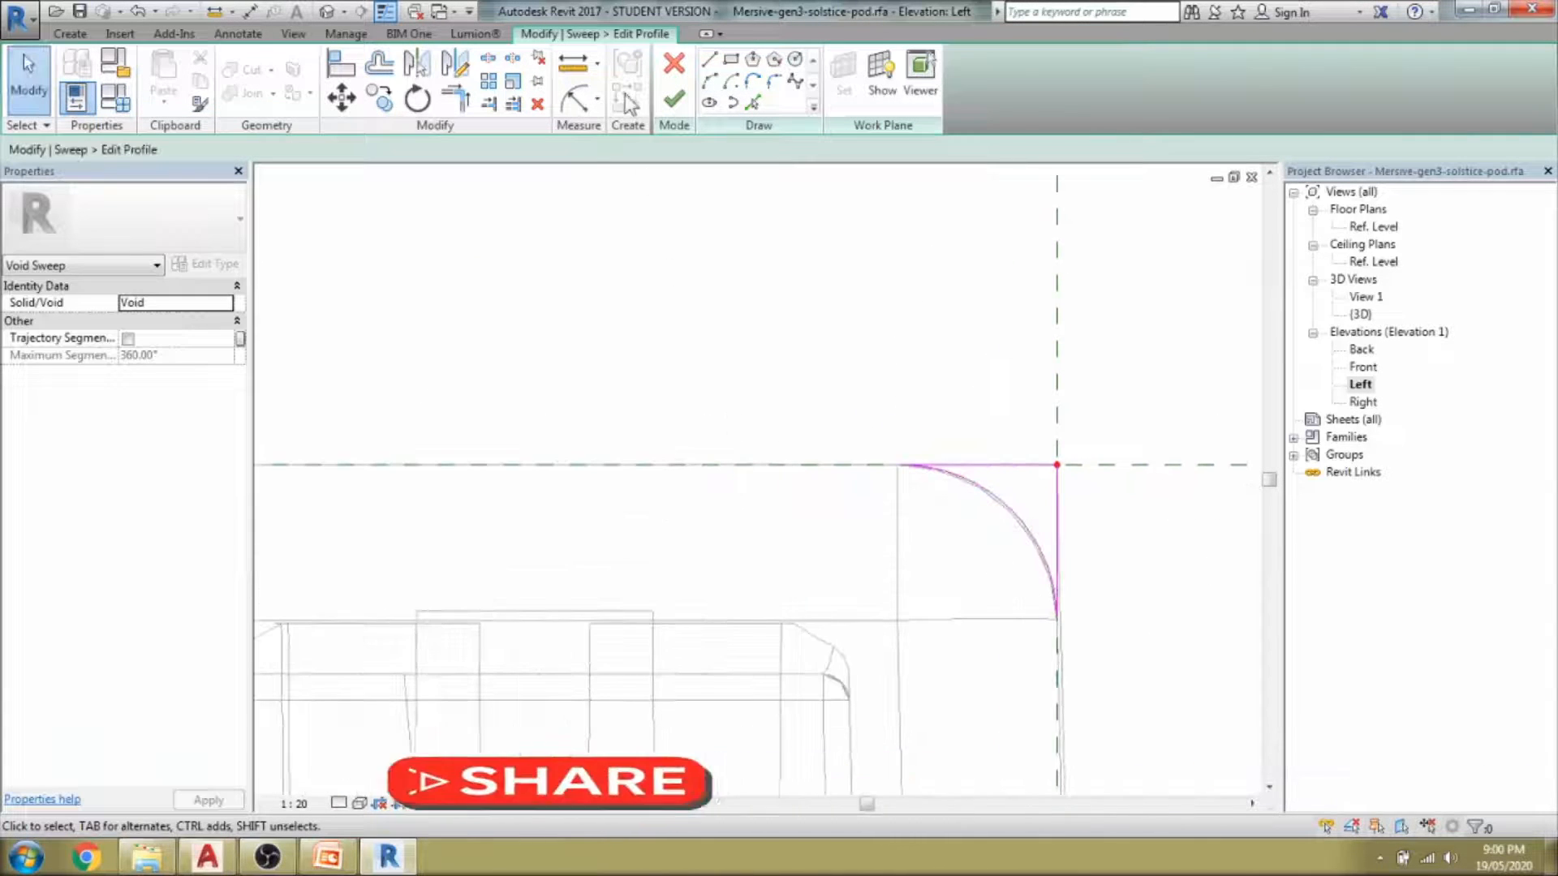
Finish the profile in the default 3D view and orbit to inspect the completed void sweep.
click(326, 14)
scroll(974, 522, up, 8)
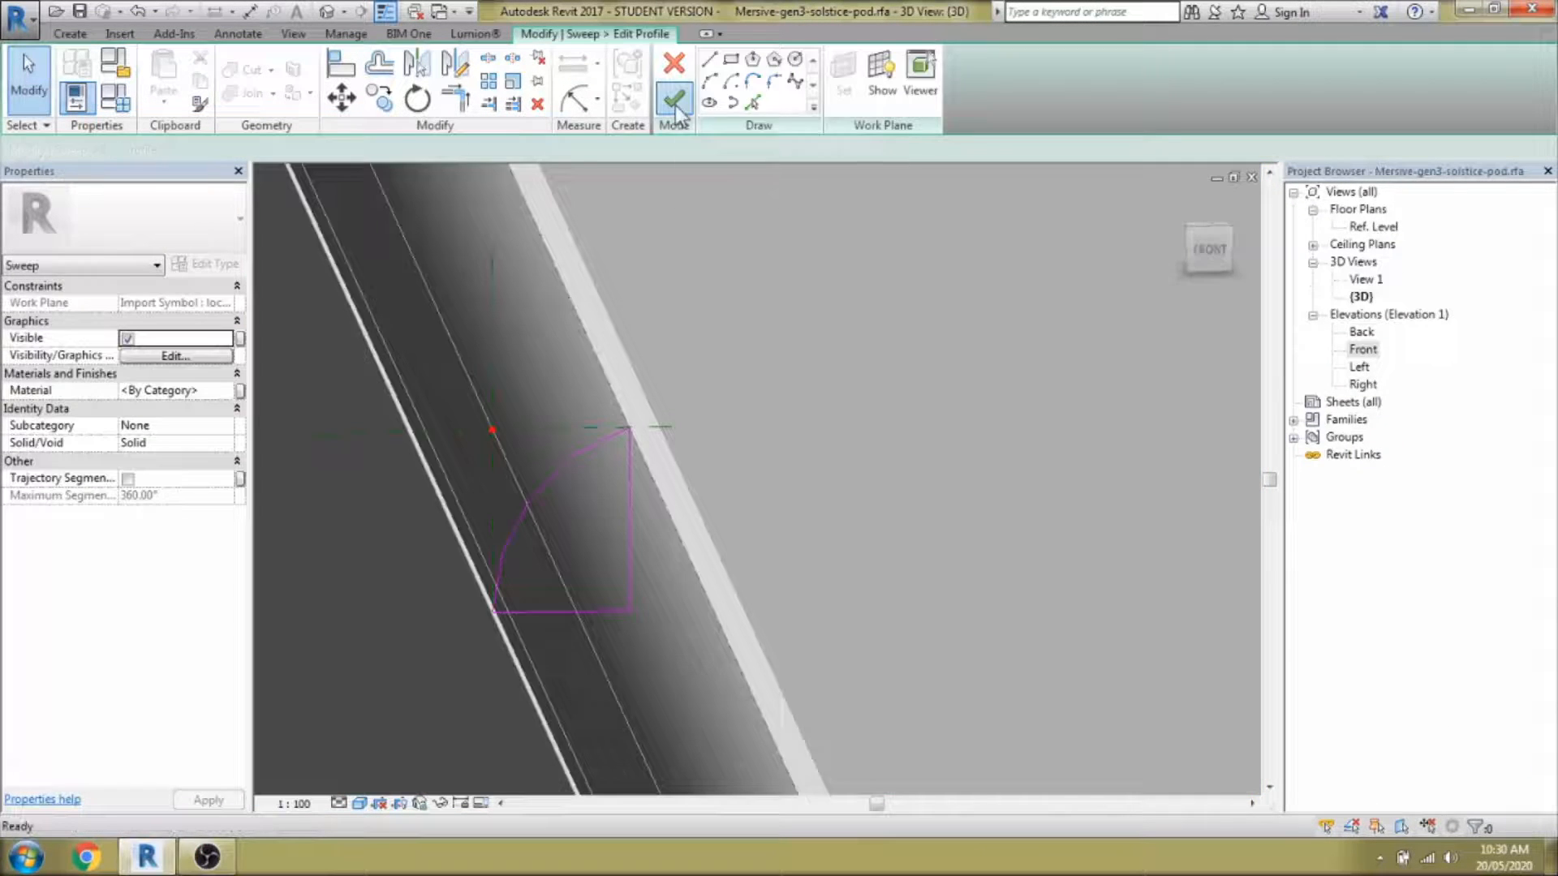
click(674, 101)
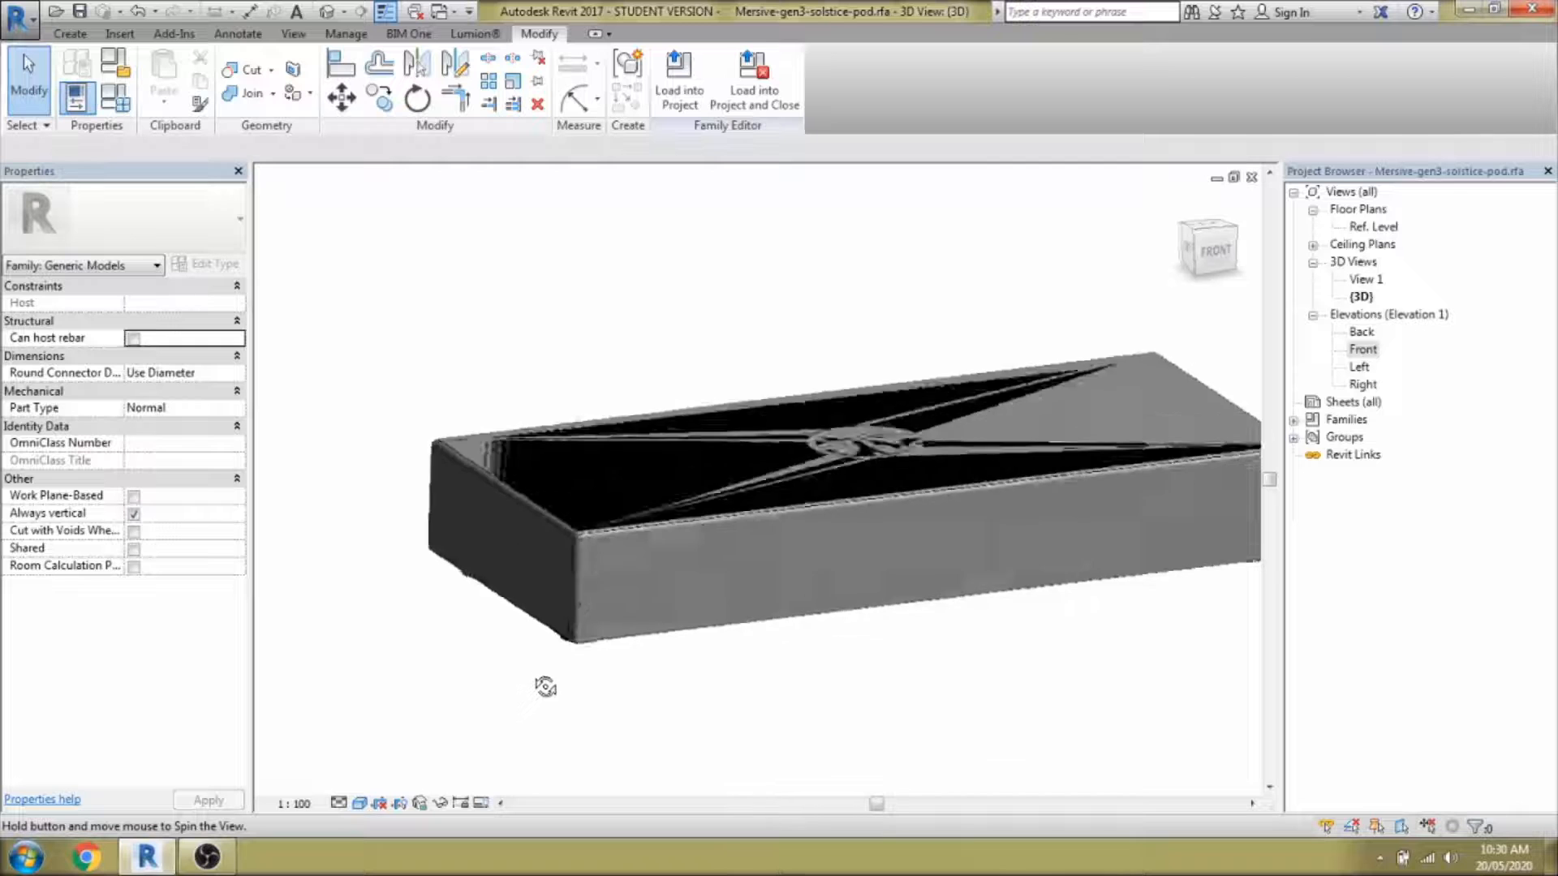
shift+middle_drag(545, 687, 617, 690)
scroll(764, 556, up, 5)
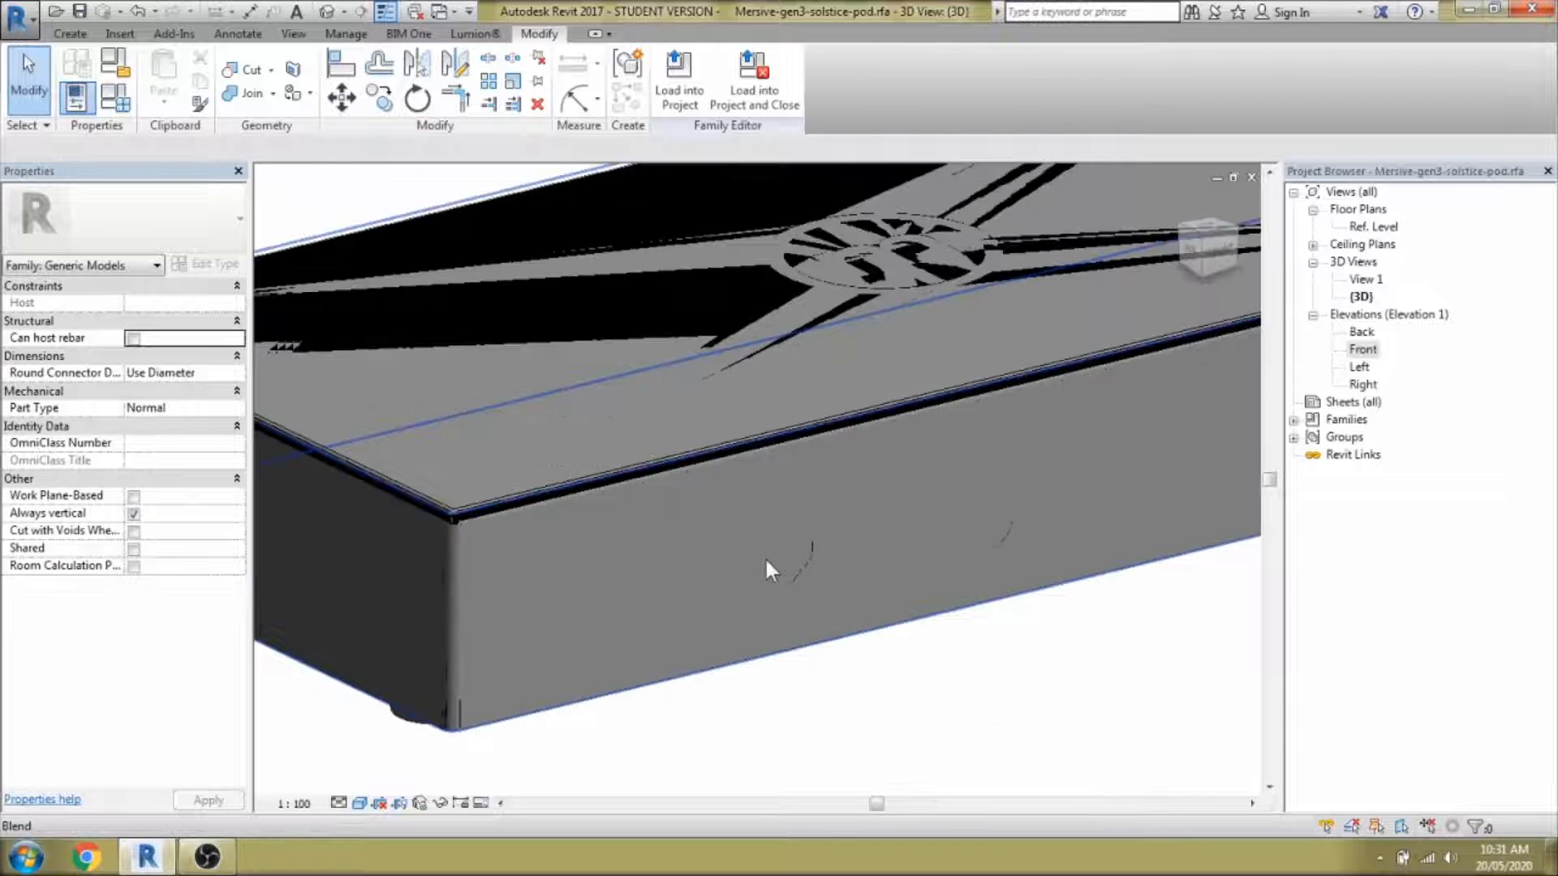
scroll(682, 625, down, 6)
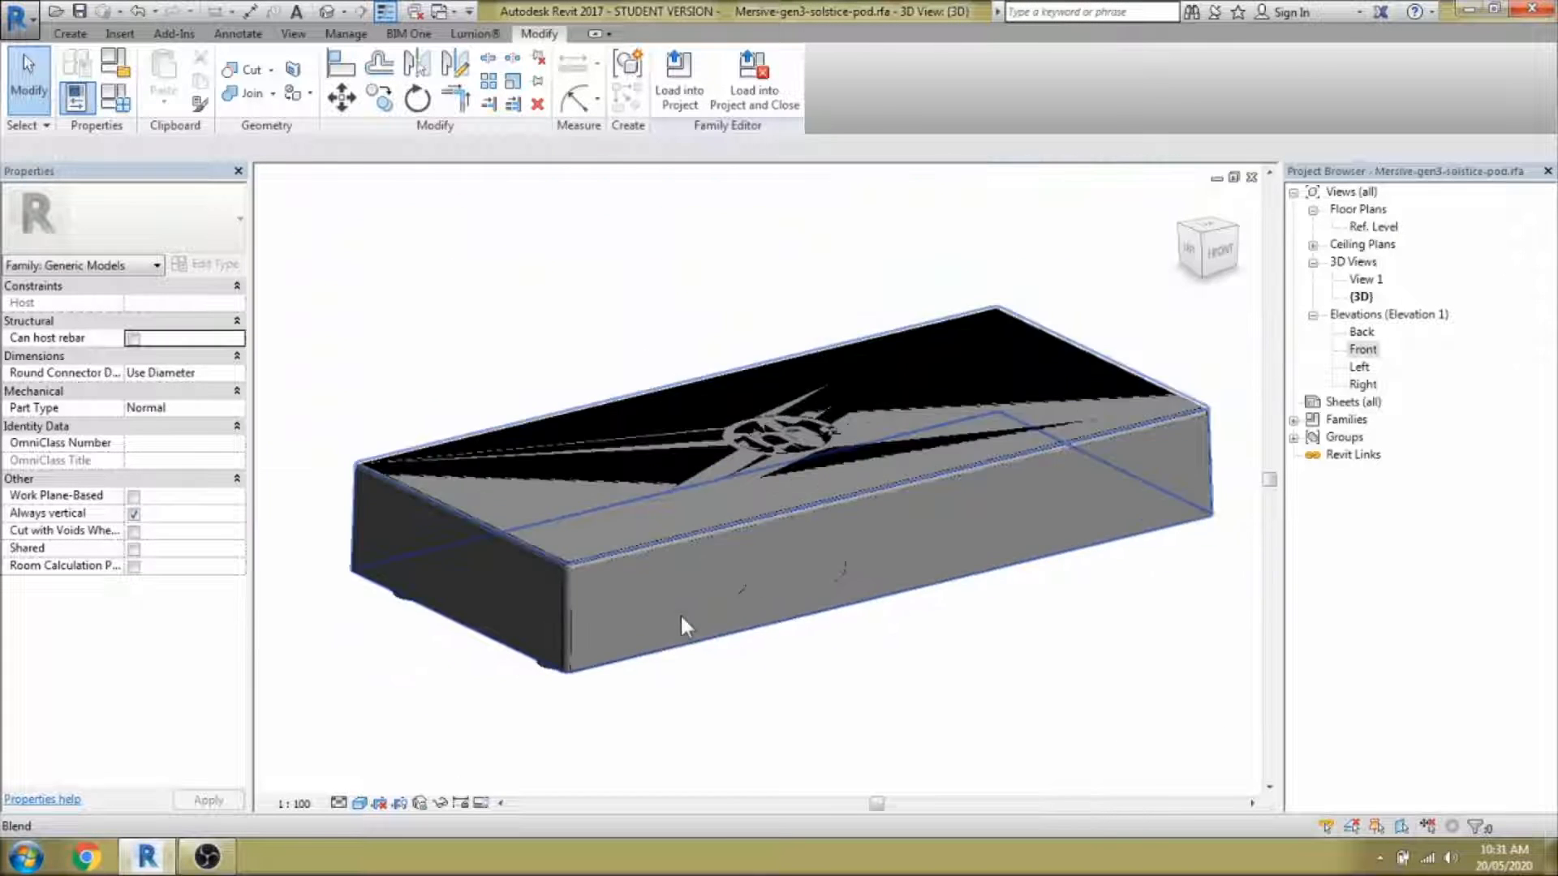
shift+middle_drag(682, 625, 929, 653)
Start a new void extrusion from the Void Forms list.
scroll(779, 666, up, 3)
click(72, 35)
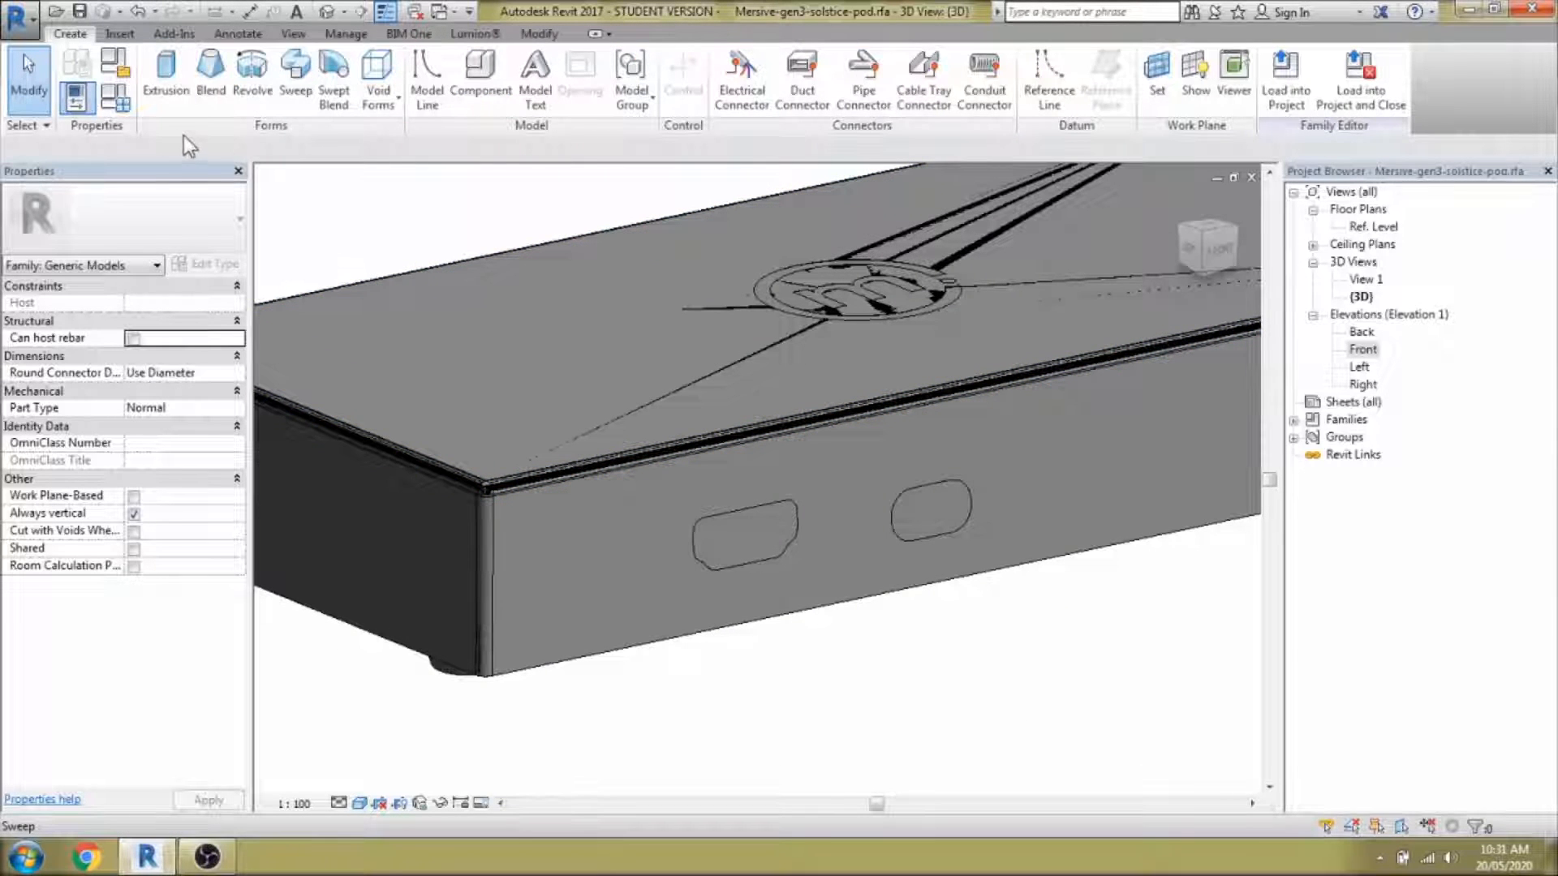
click(378, 85)
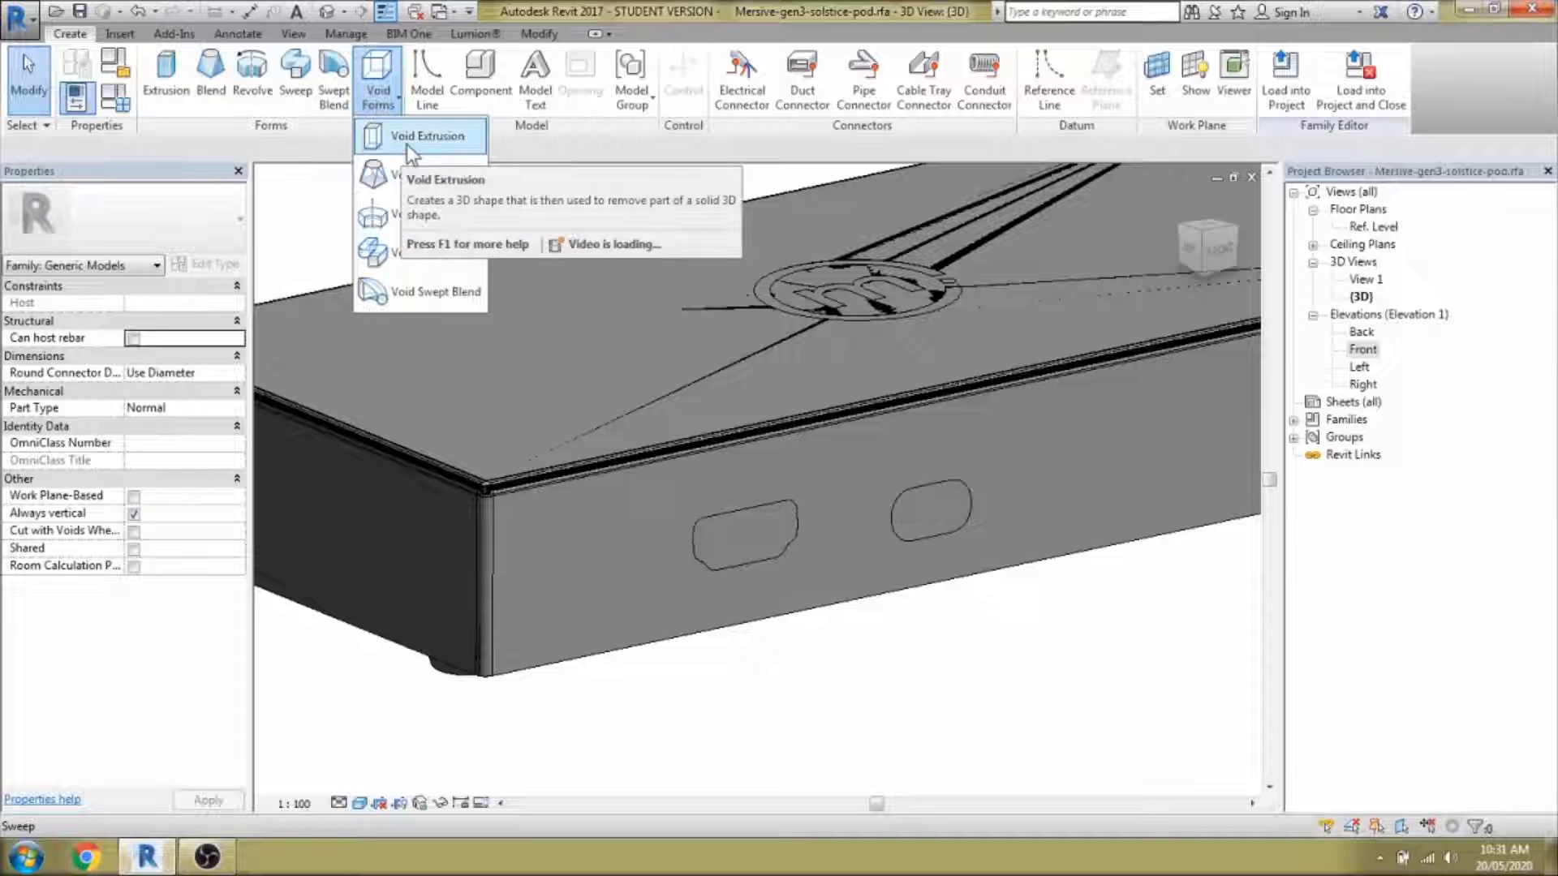
click(407, 142)
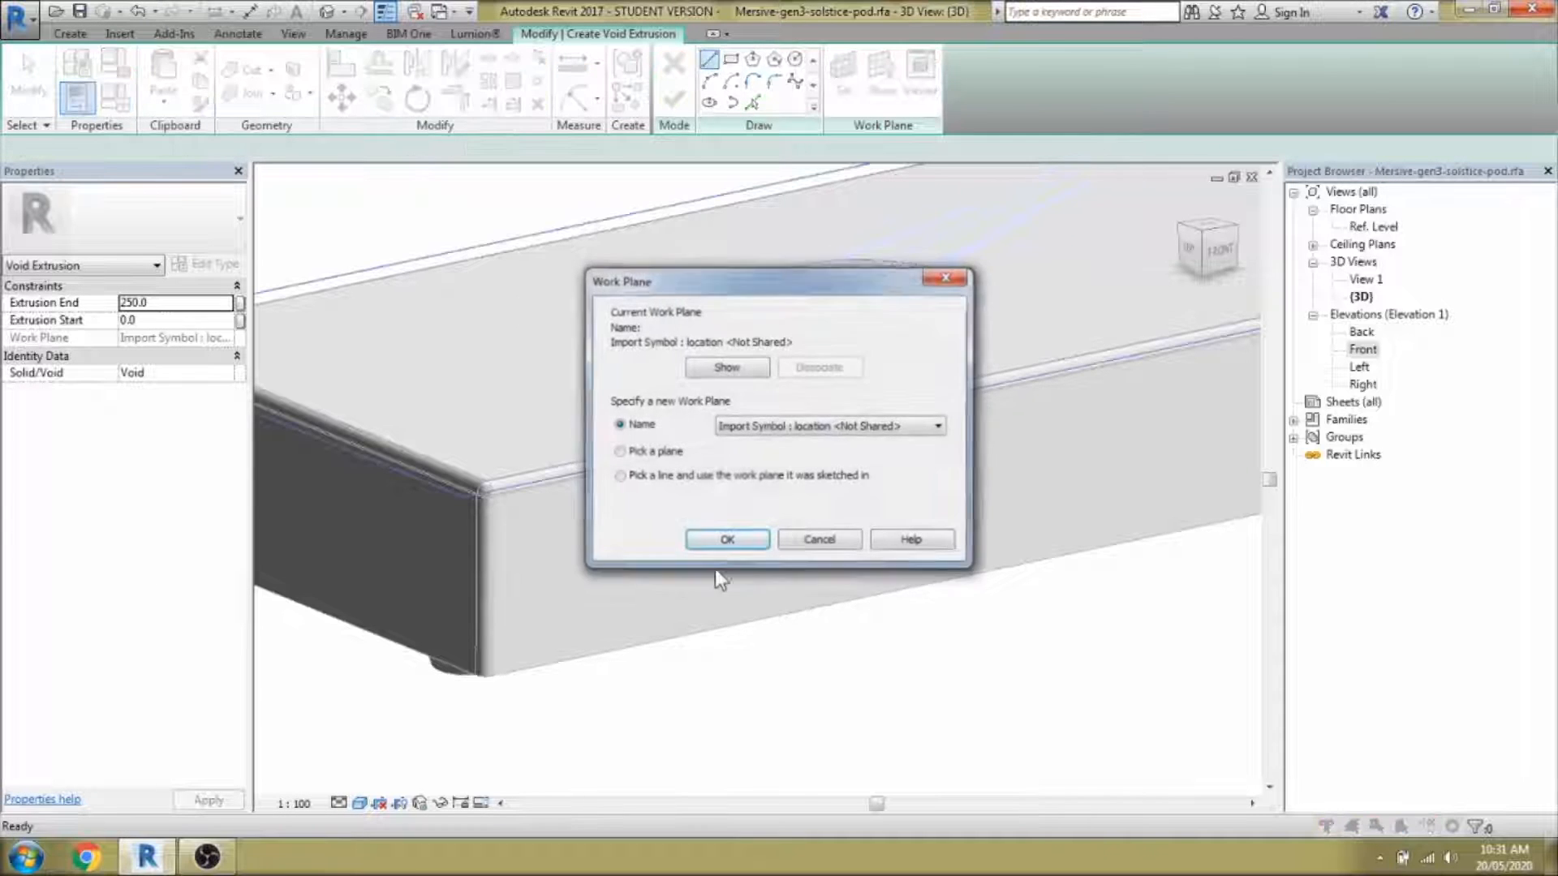
key(Return)
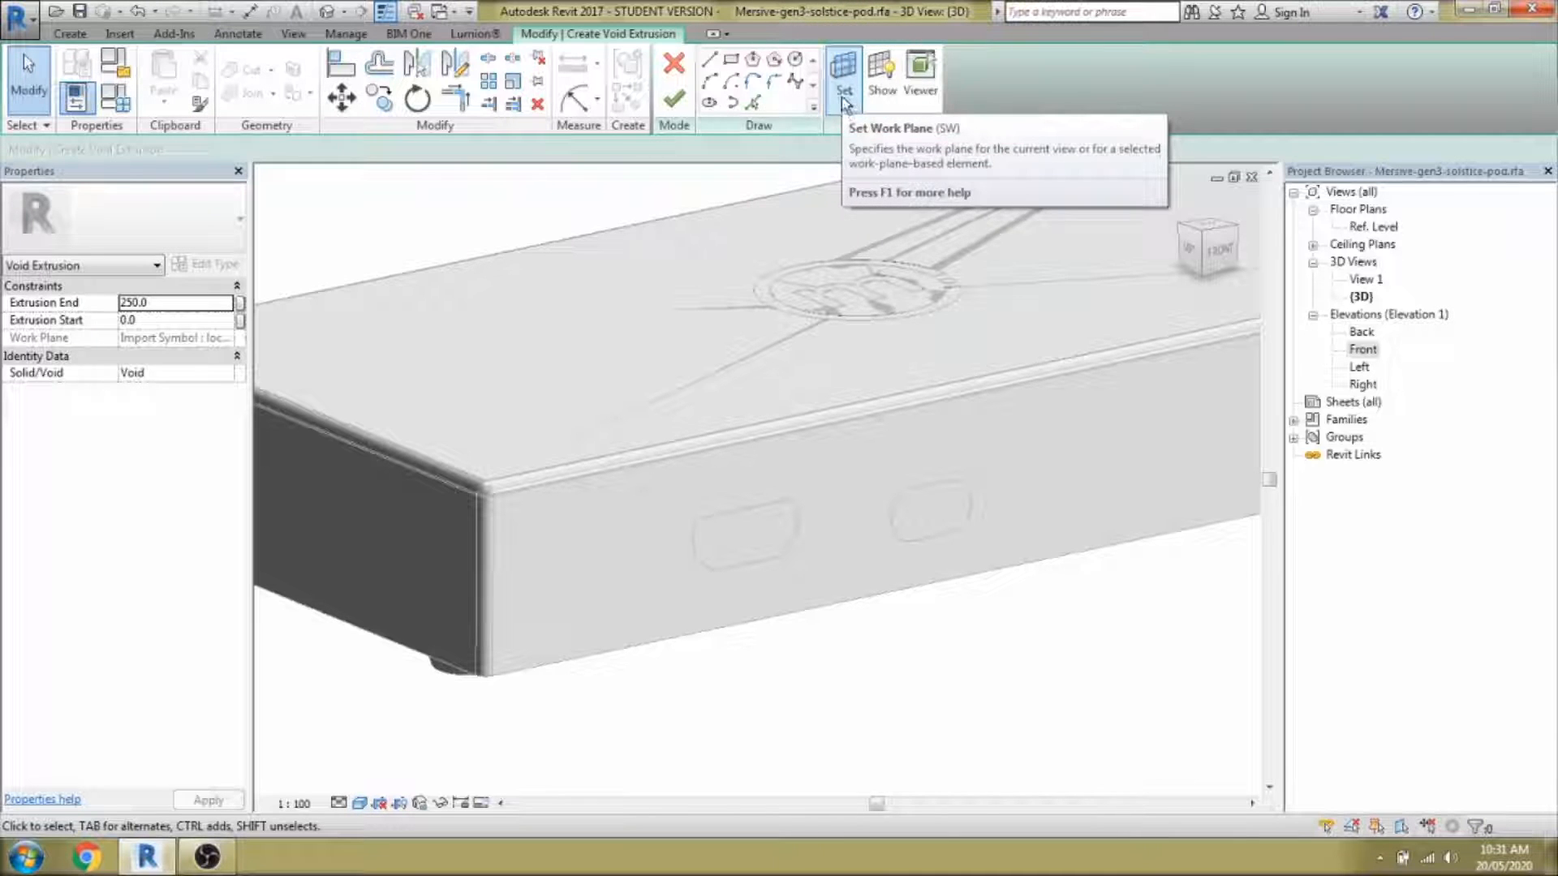
Set the extrusion's work plane by picking the block's front face.
click(842, 98)
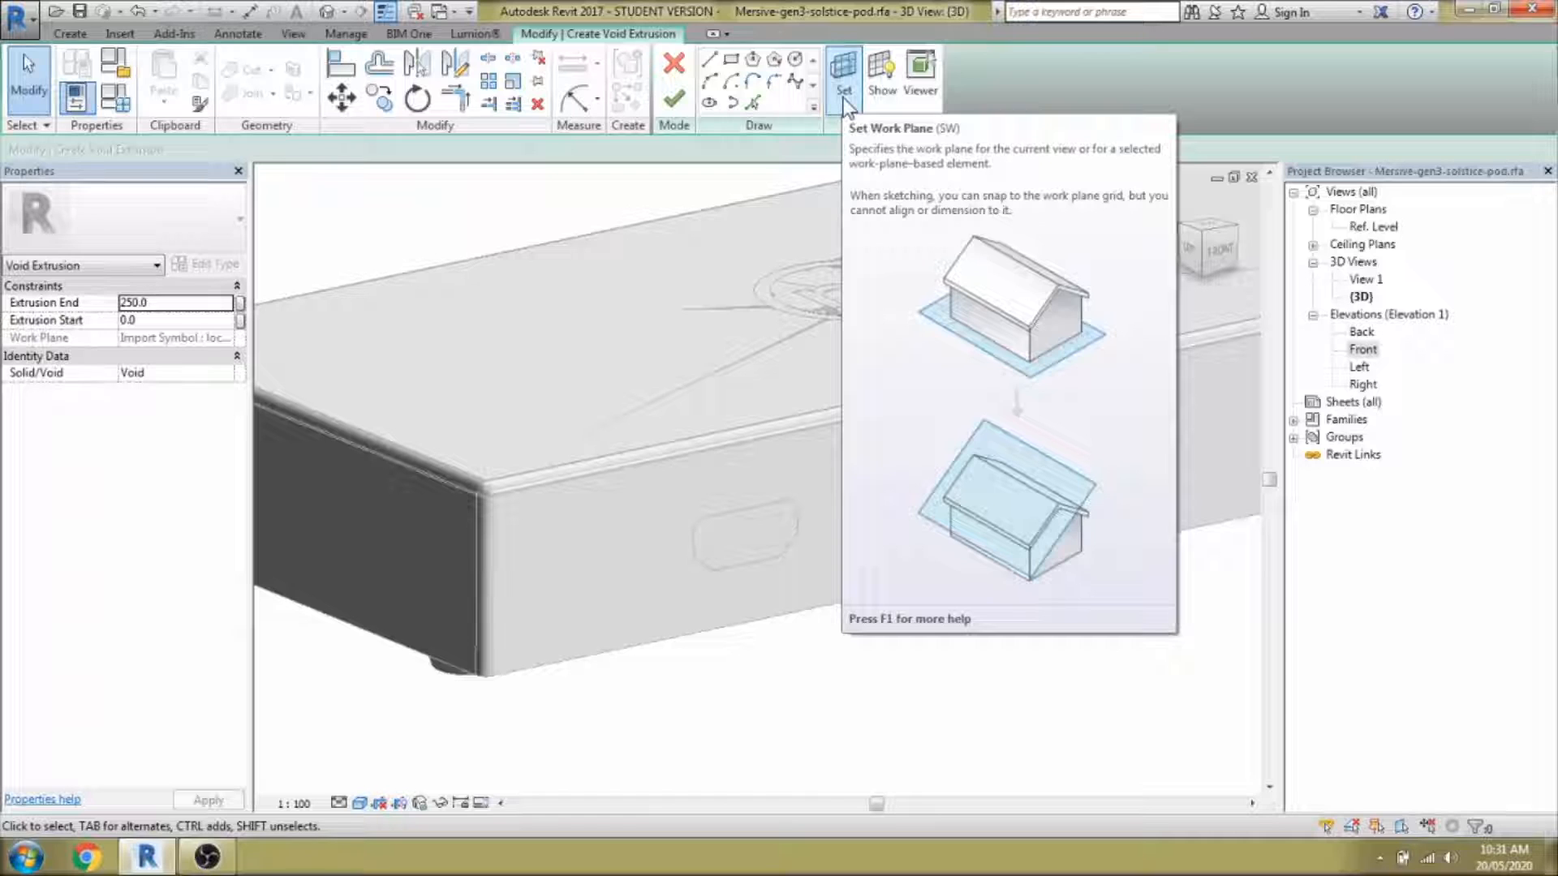
click(844, 99)
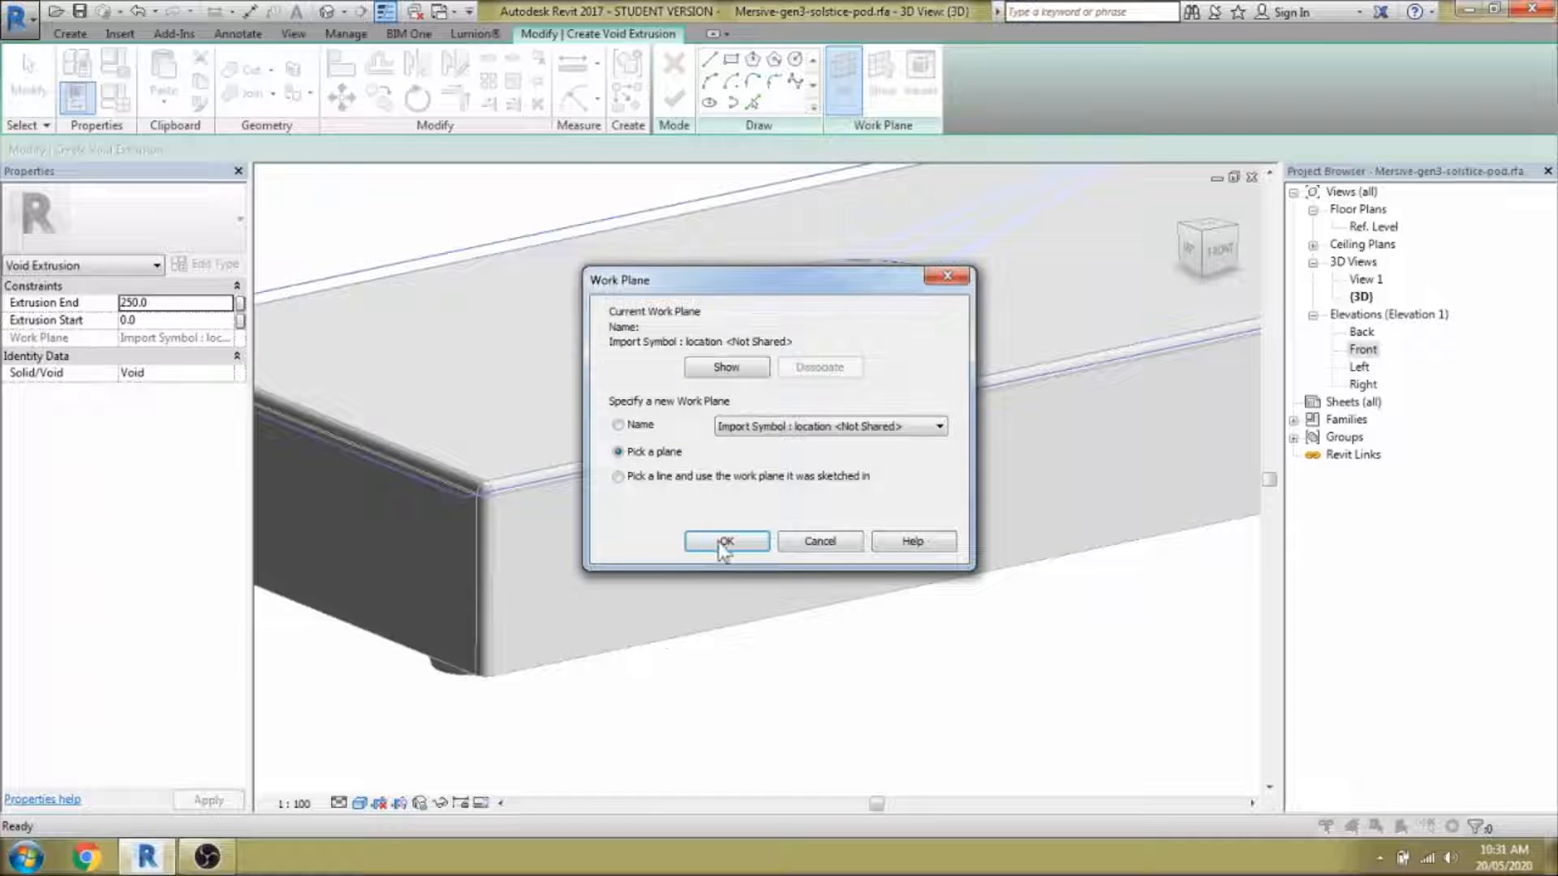
click(724, 542)
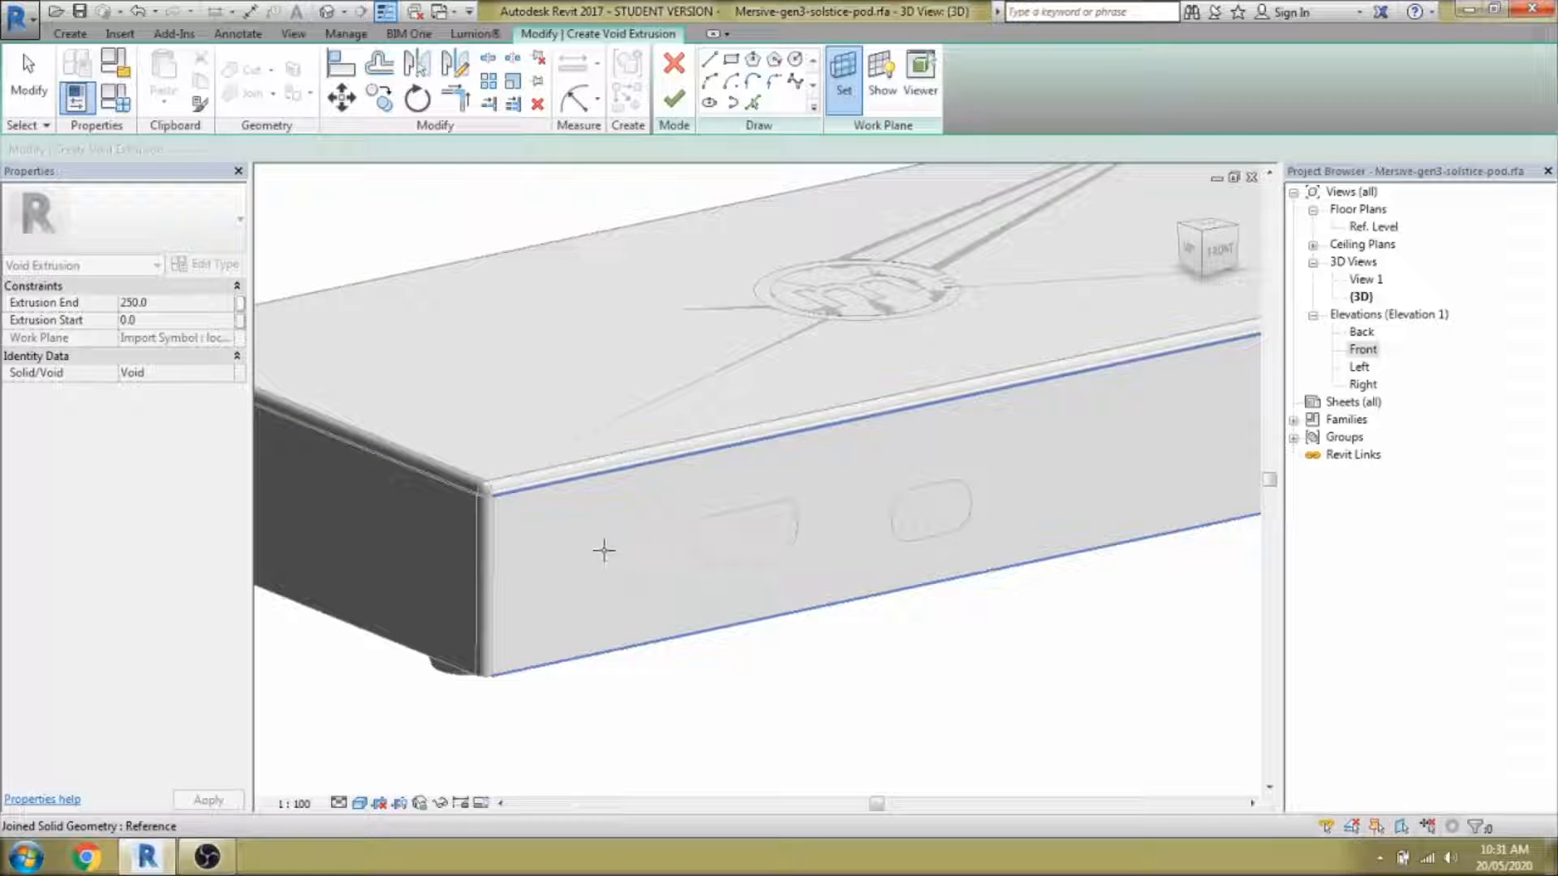
click(625, 549)
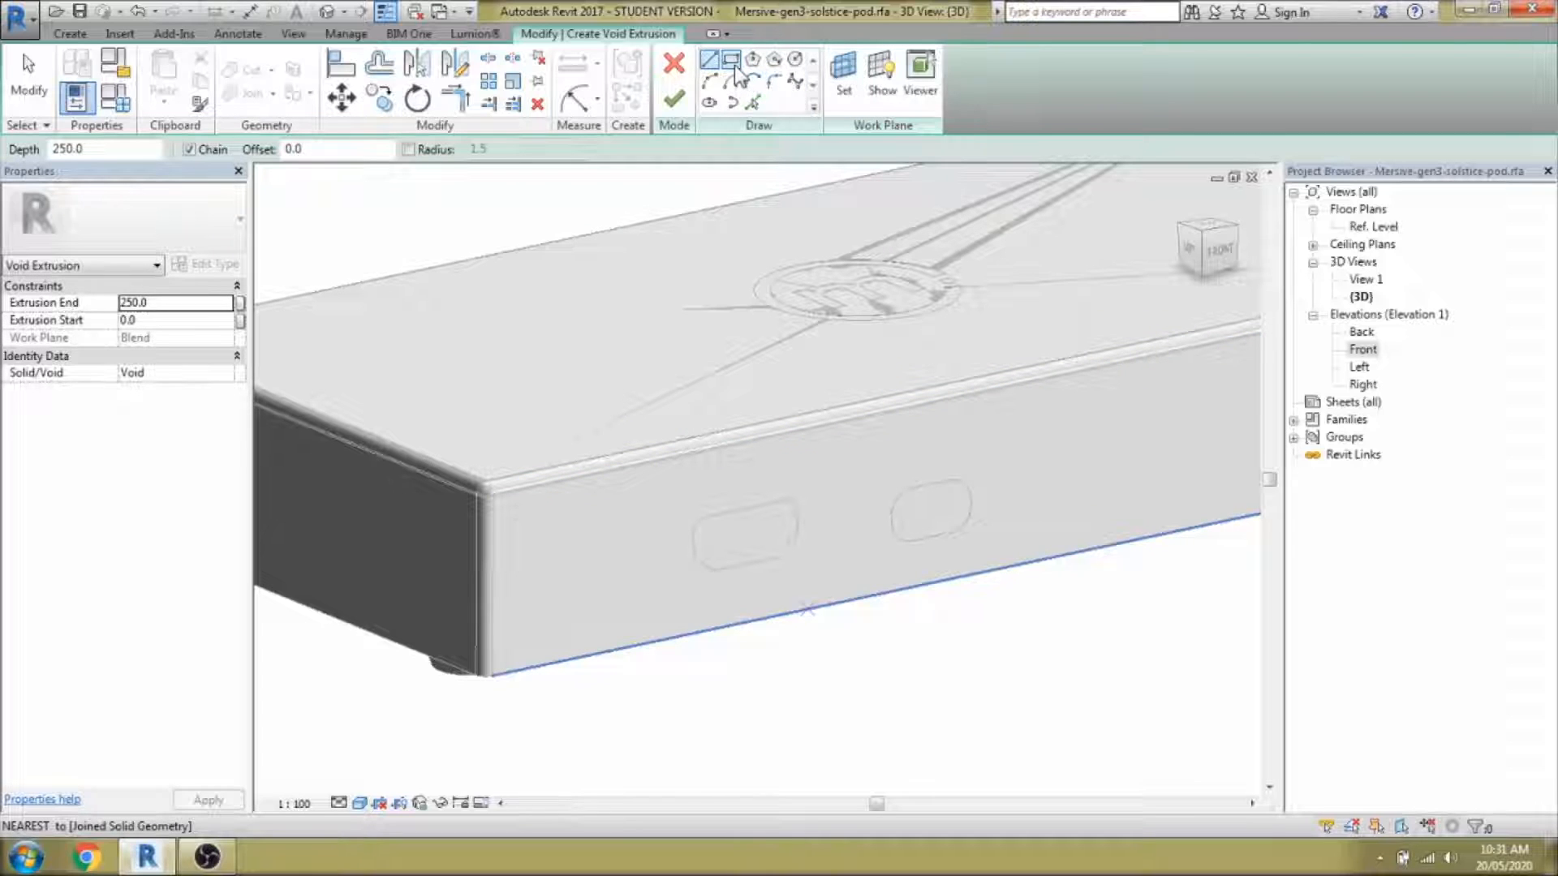
In wireframe view, pick a port edge as the first sketch line of the cutout outline.
click(753, 102)
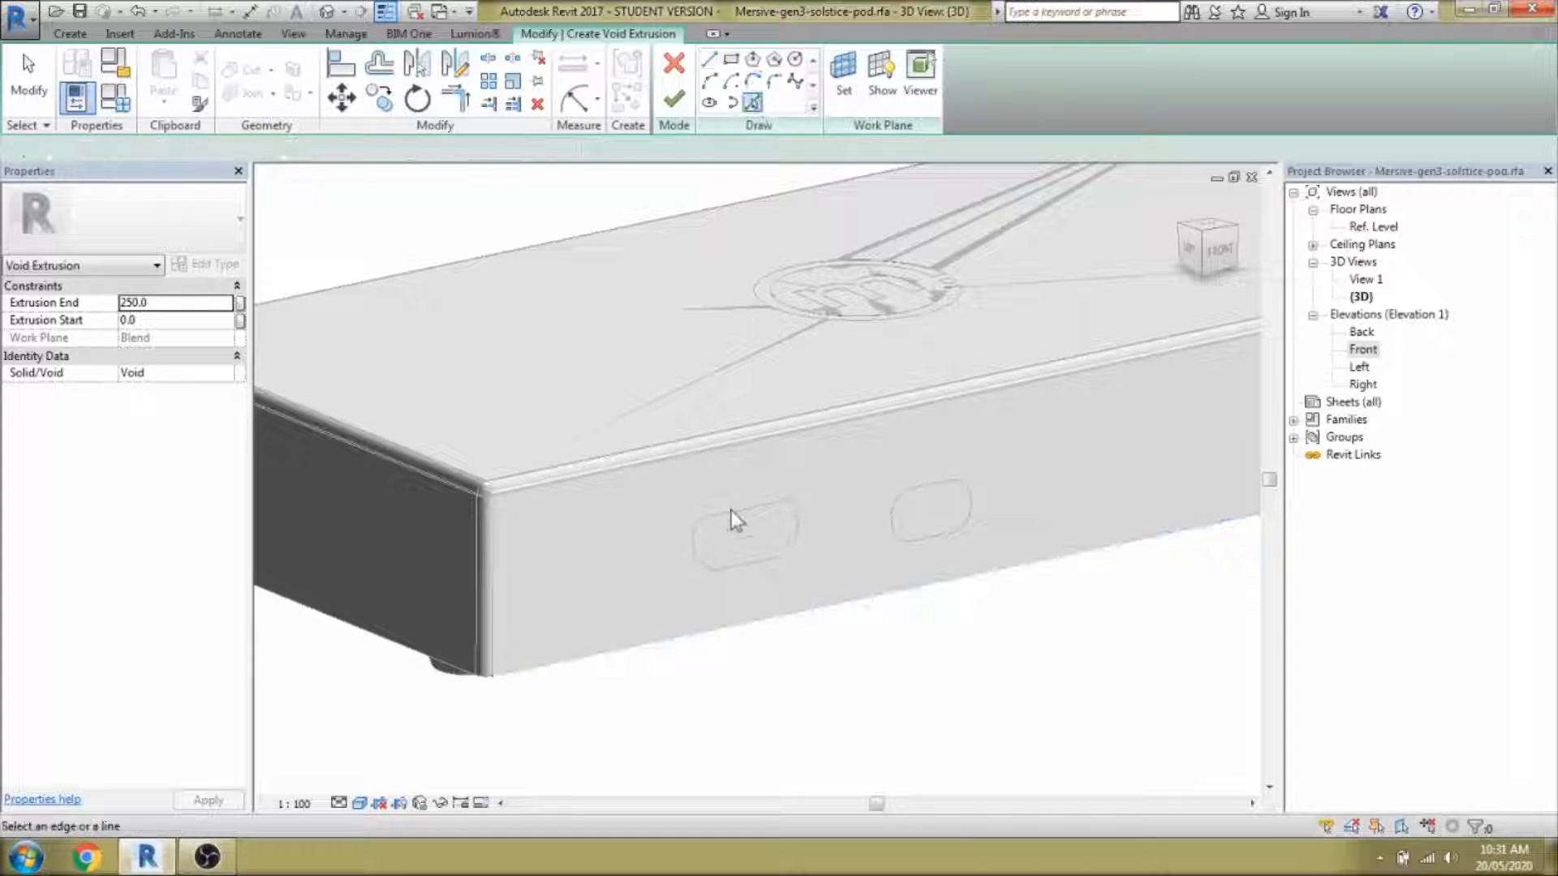
key(w)
key(f)
scroll(733, 513, up, 3)
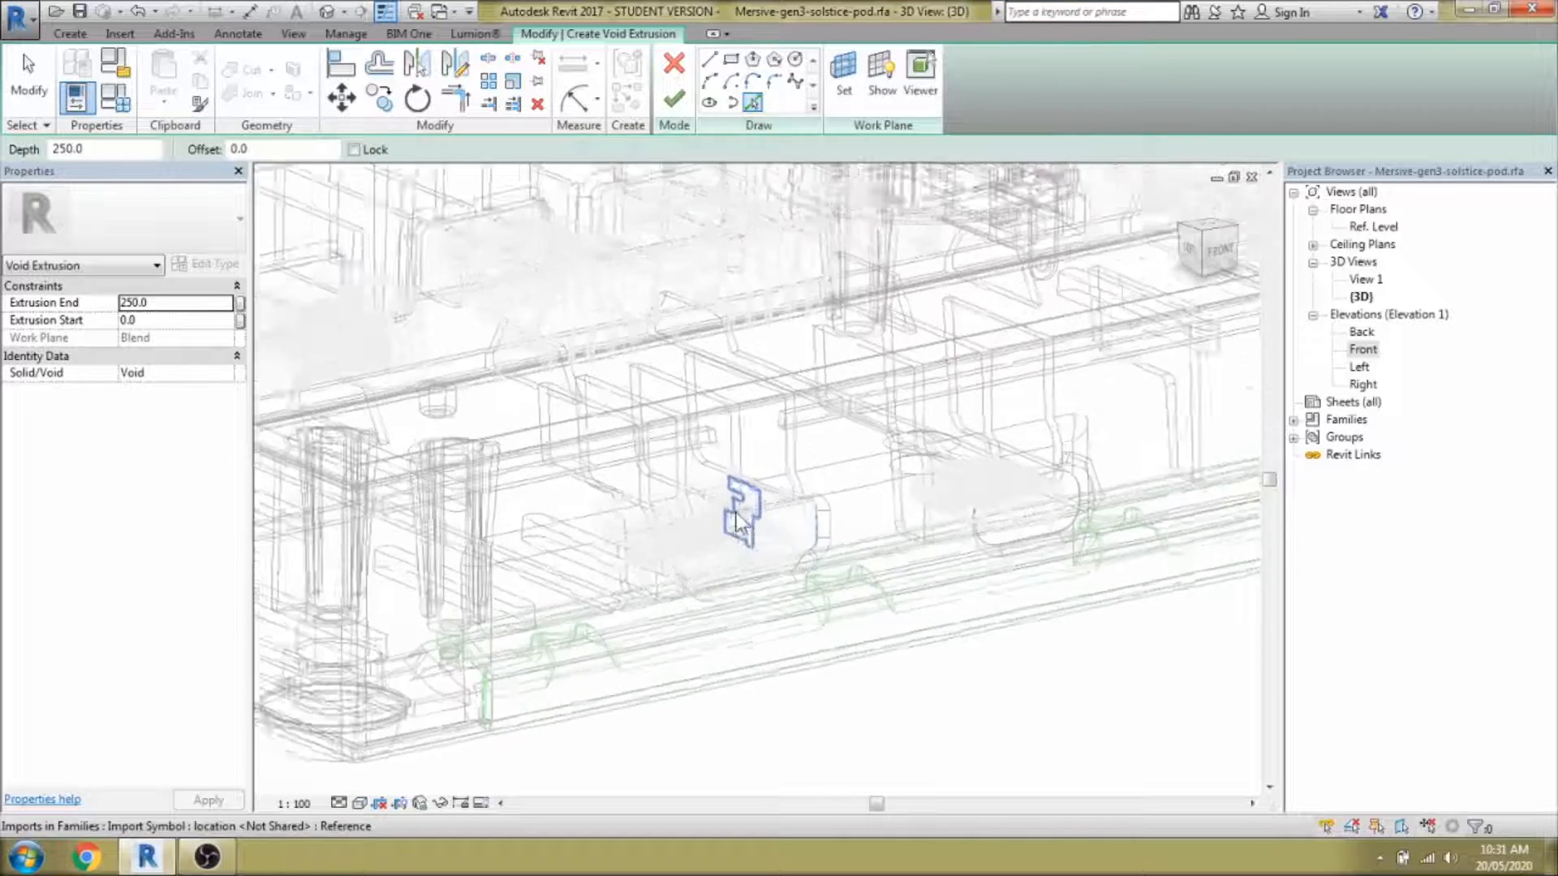
shift+middle_drag(758, 554, 798, 584)
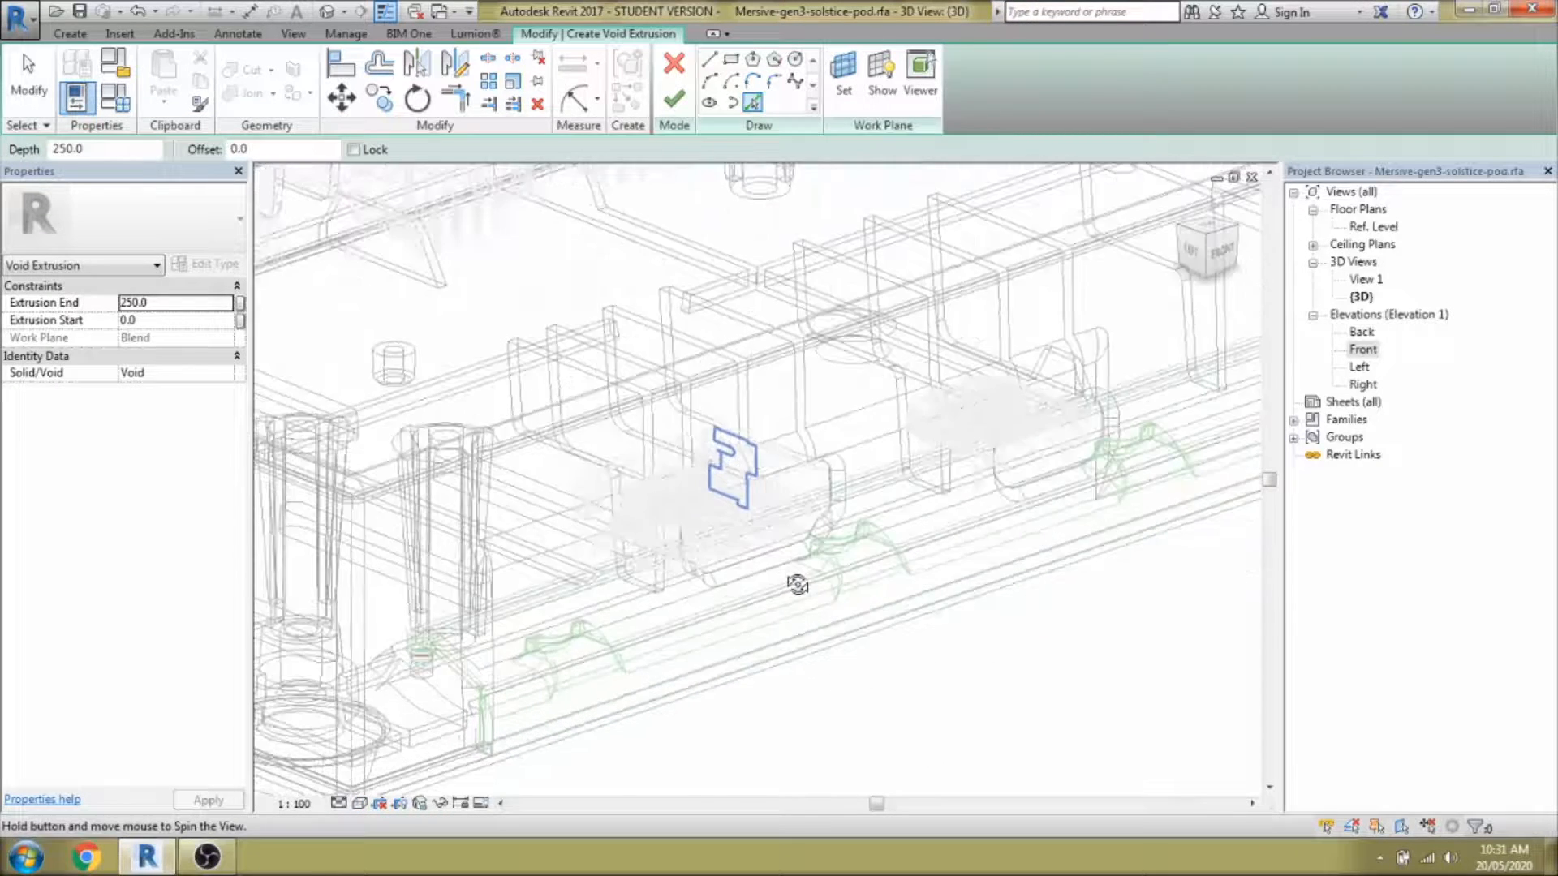
scroll(820, 617, up, 3)
scroll(958, 453, up, 2)
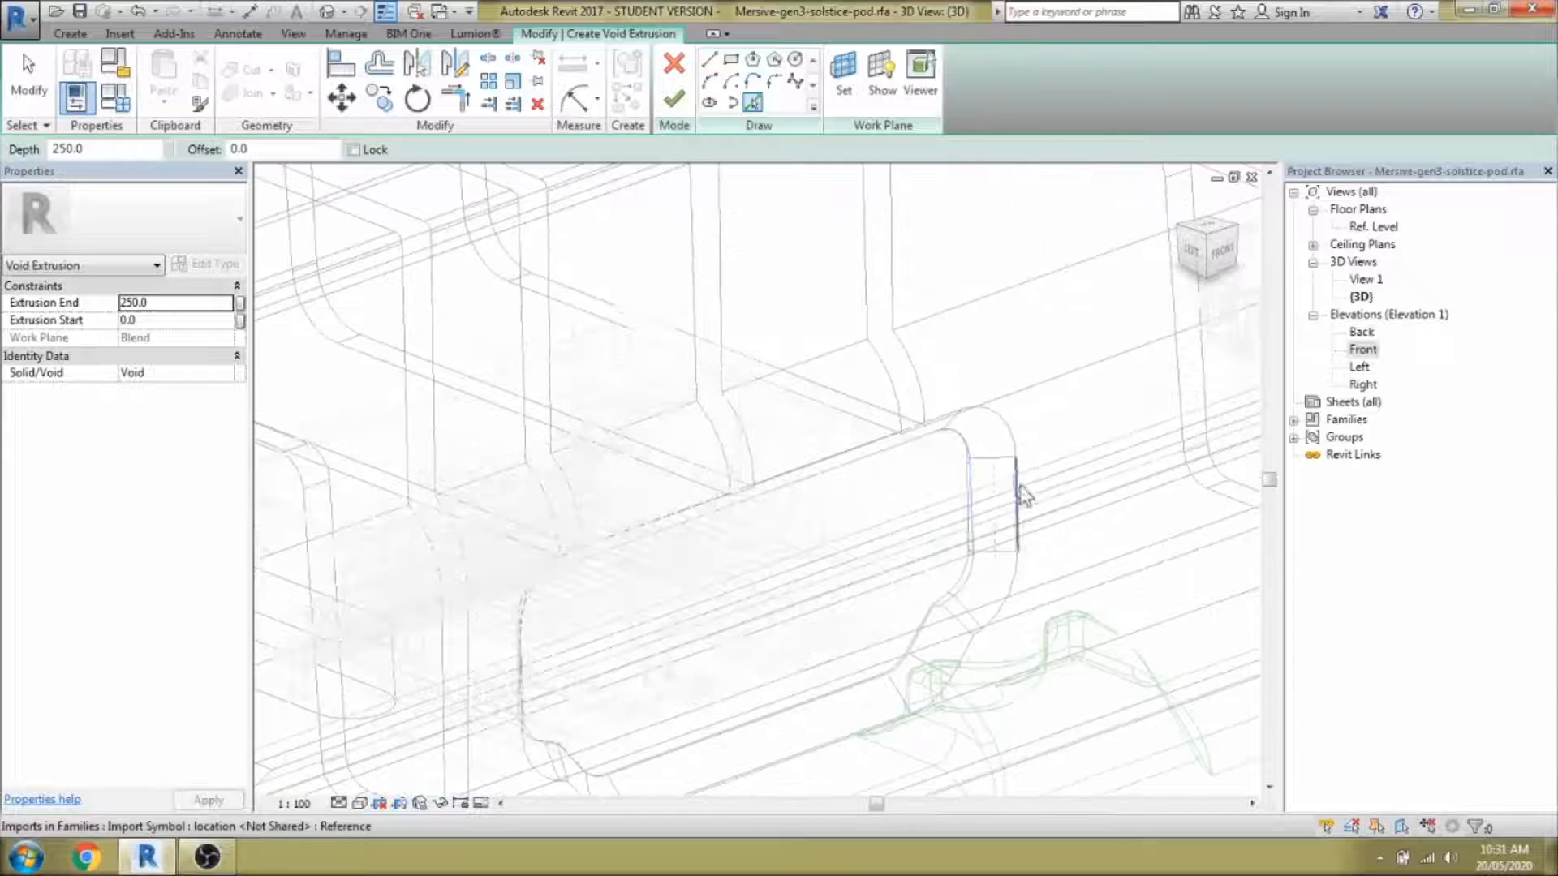
mouse_move(1007, 503)
shift+middle_down()
mouse_move(952, 484)
mouse_move(962, 470)
shift+middle_up()
scroll(972, 464, up, 2)
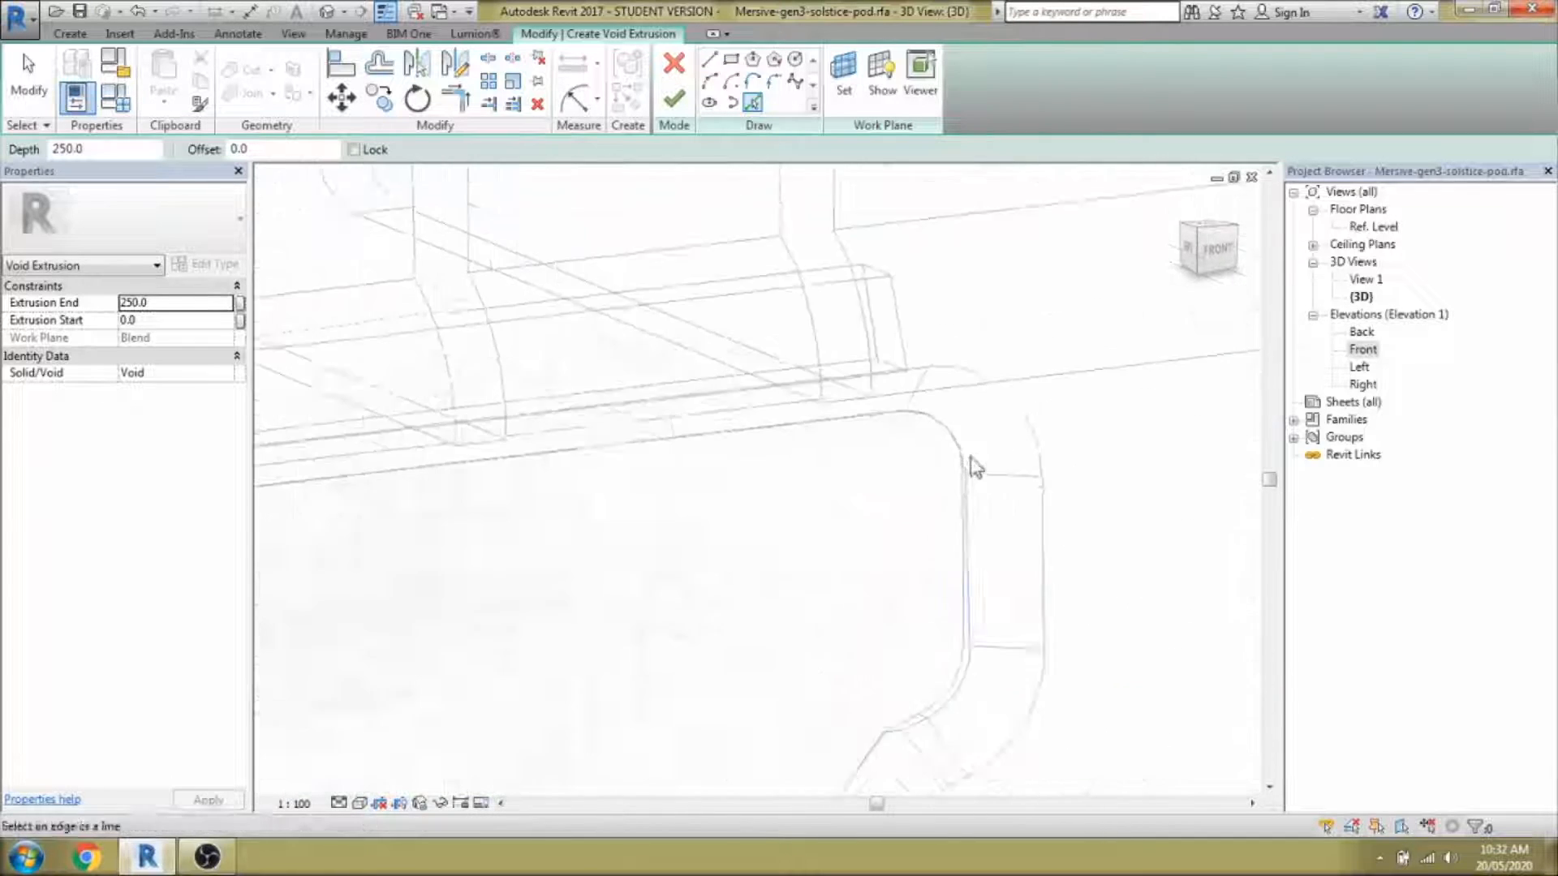
click(969, 603)
mouse_move(984, 634)
middle_down()
mouse_move(1090, 448)
mouse_move(1019, 477)
middle_up()
scroll(1019, 477, down, 3)
shift+middle_drag(1016, 480, 1038, 583)
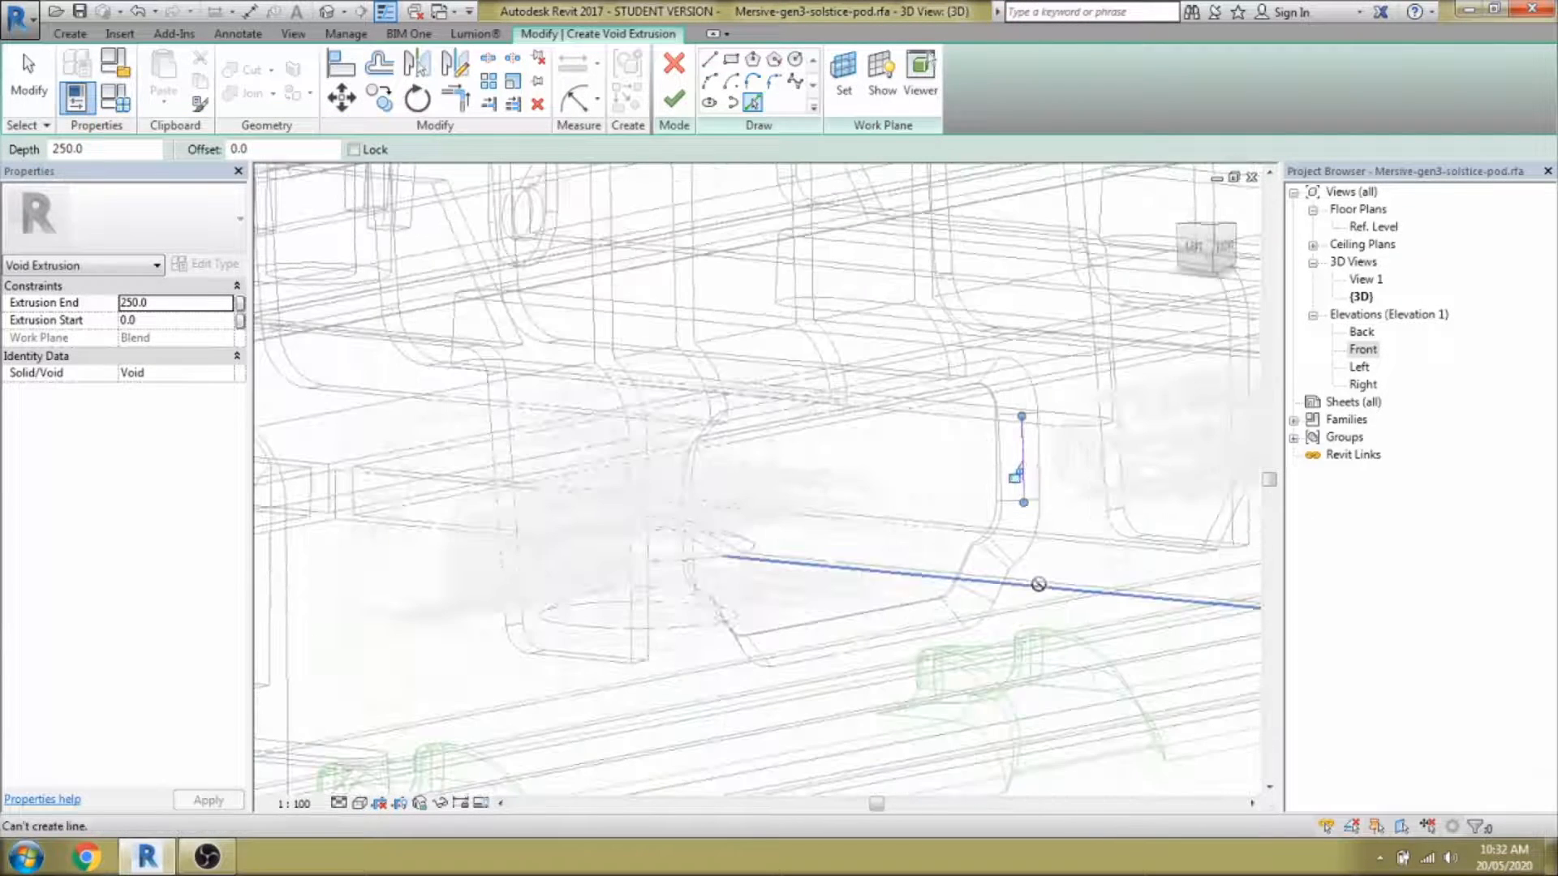
Undo the misplaced line and pick the remaining port edges, including the short slanted edge.
key(ctrl+z)
scroll(1039, 373, up, 3)
click(1036, 532)
scroll(1003, 547, down, 3)
scroll(985, 706, up, 3)
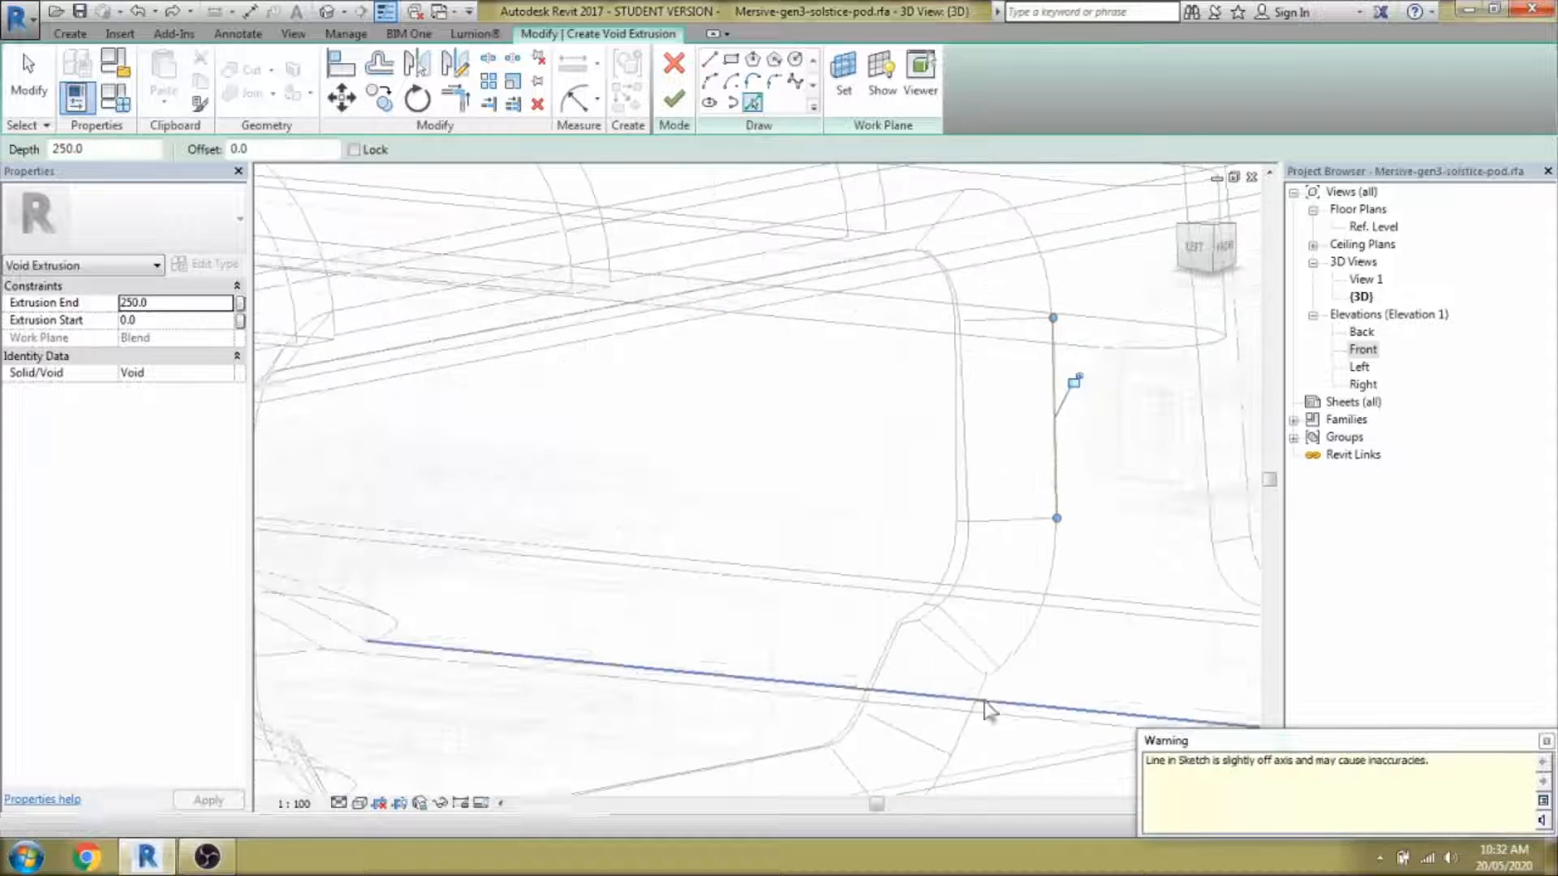
click(977, 721)
middle_drag(977, 722, 1030, 531)
scroll(1029, 531, down, 2)
shift+middle_drag(840, 627, 438, 641)
click(471, 558)
mouse_move(378, 382)
middle_down()
mouse_move(513, 503)
mouse_move(897, 421)
mouse_move(1019, 368)
mouse_move(868, 325)
middle_up()
scroll(933, 341, down, 2)
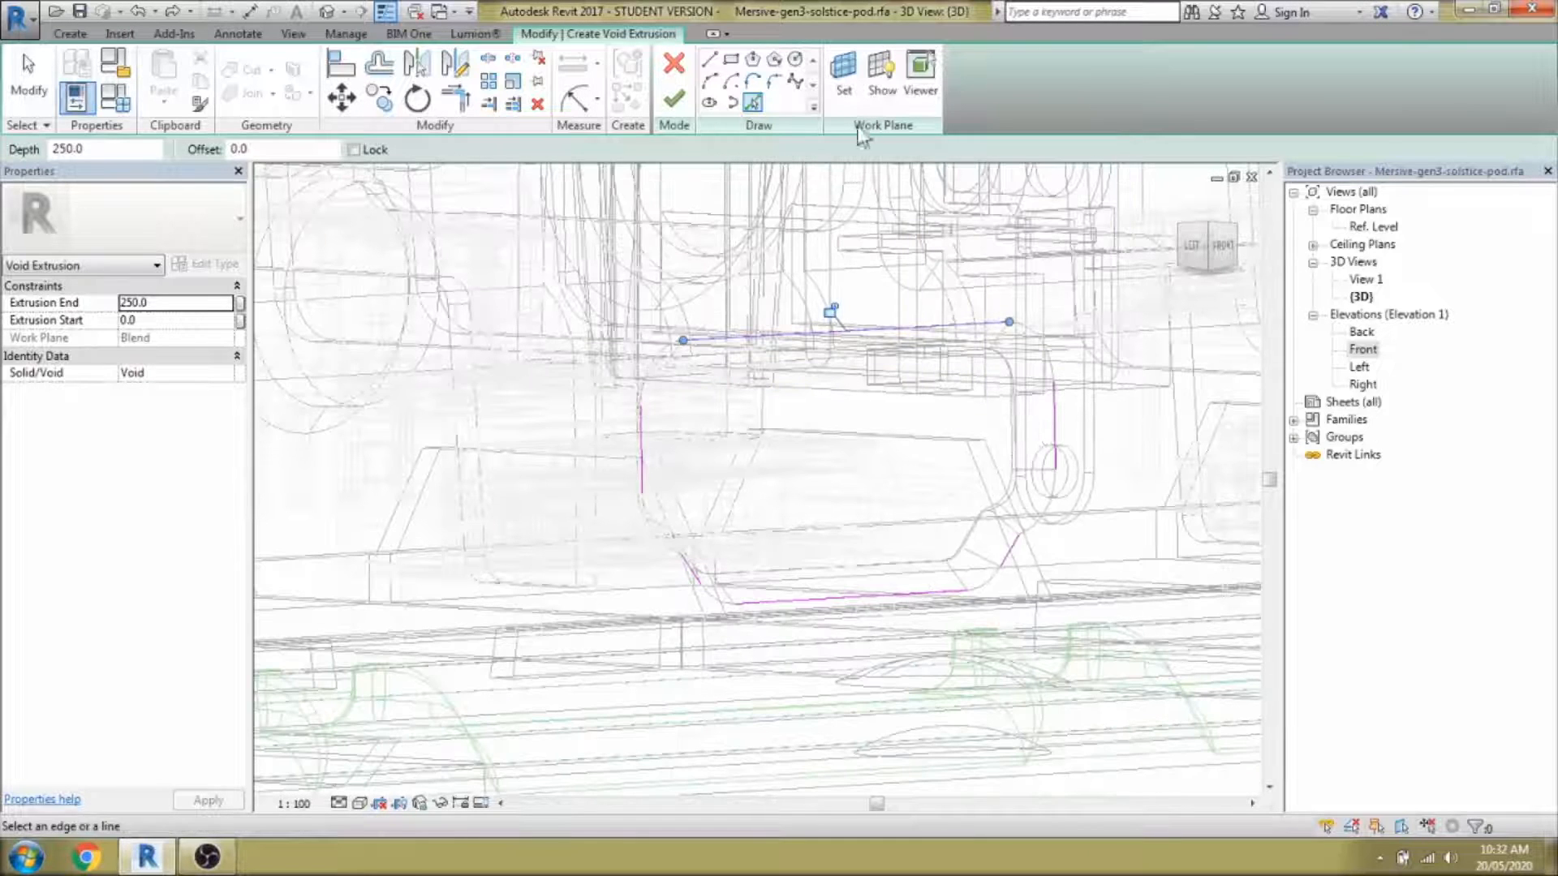
key(s)
key(d)
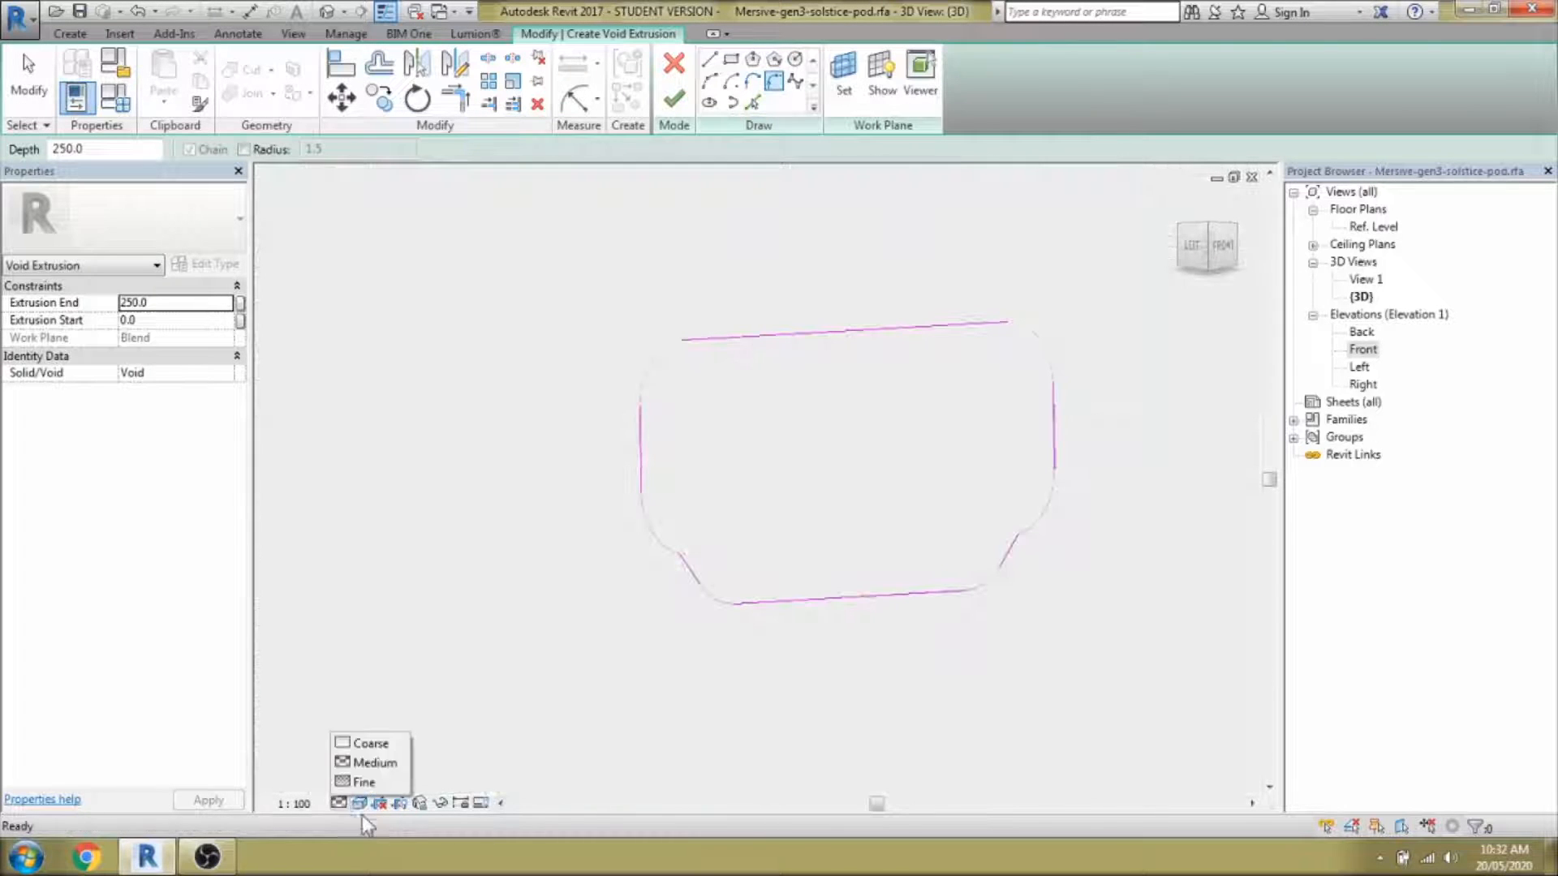
Round the top-right corner with a start-end-radius arc.
click(1008, 327)
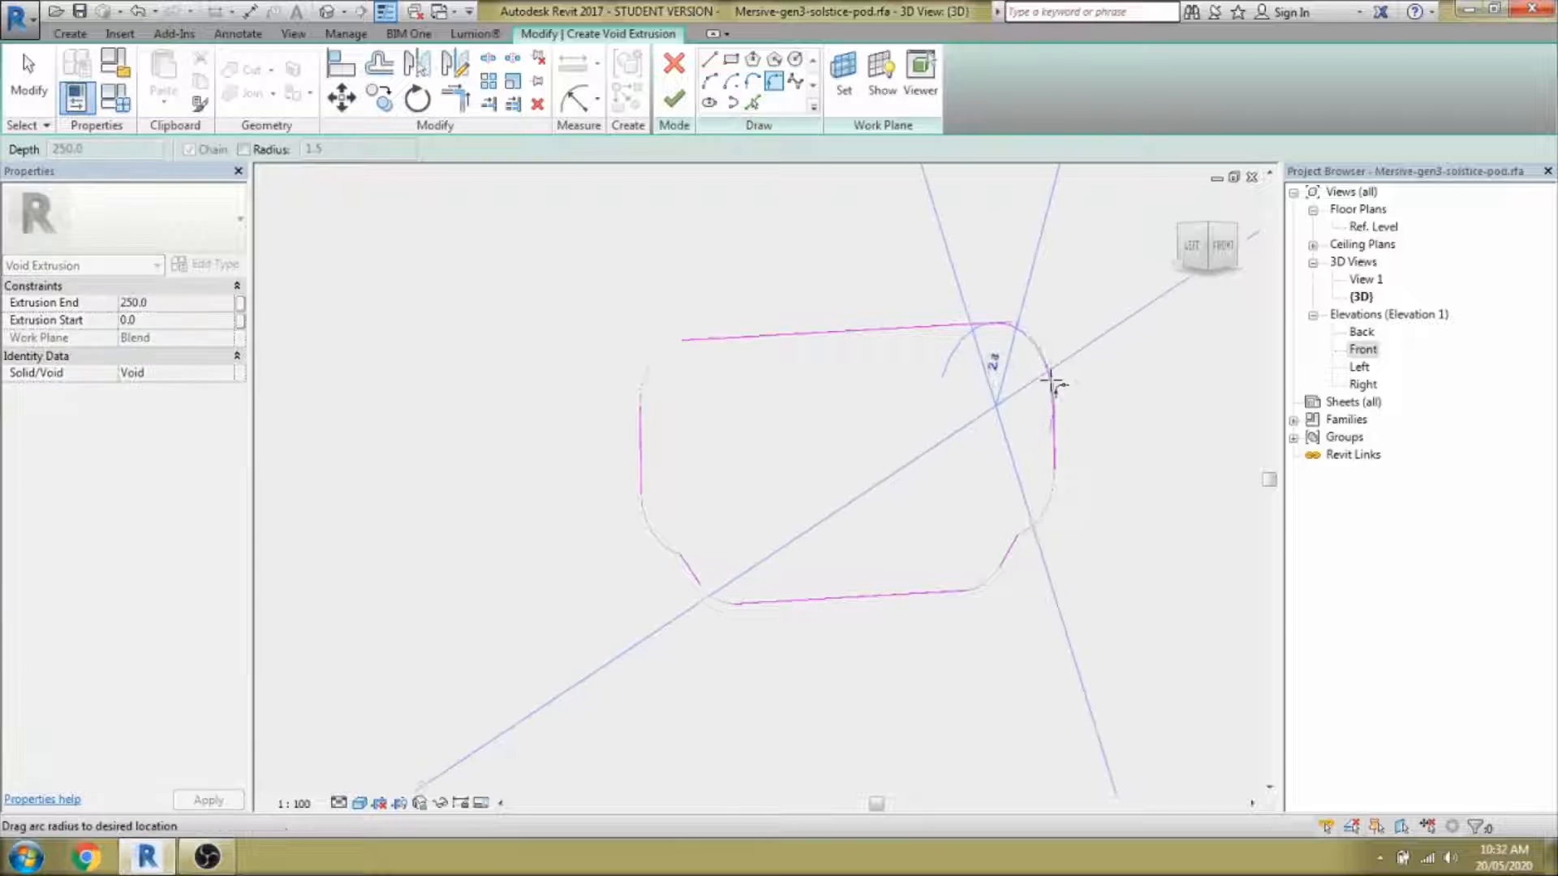
key(Escape)
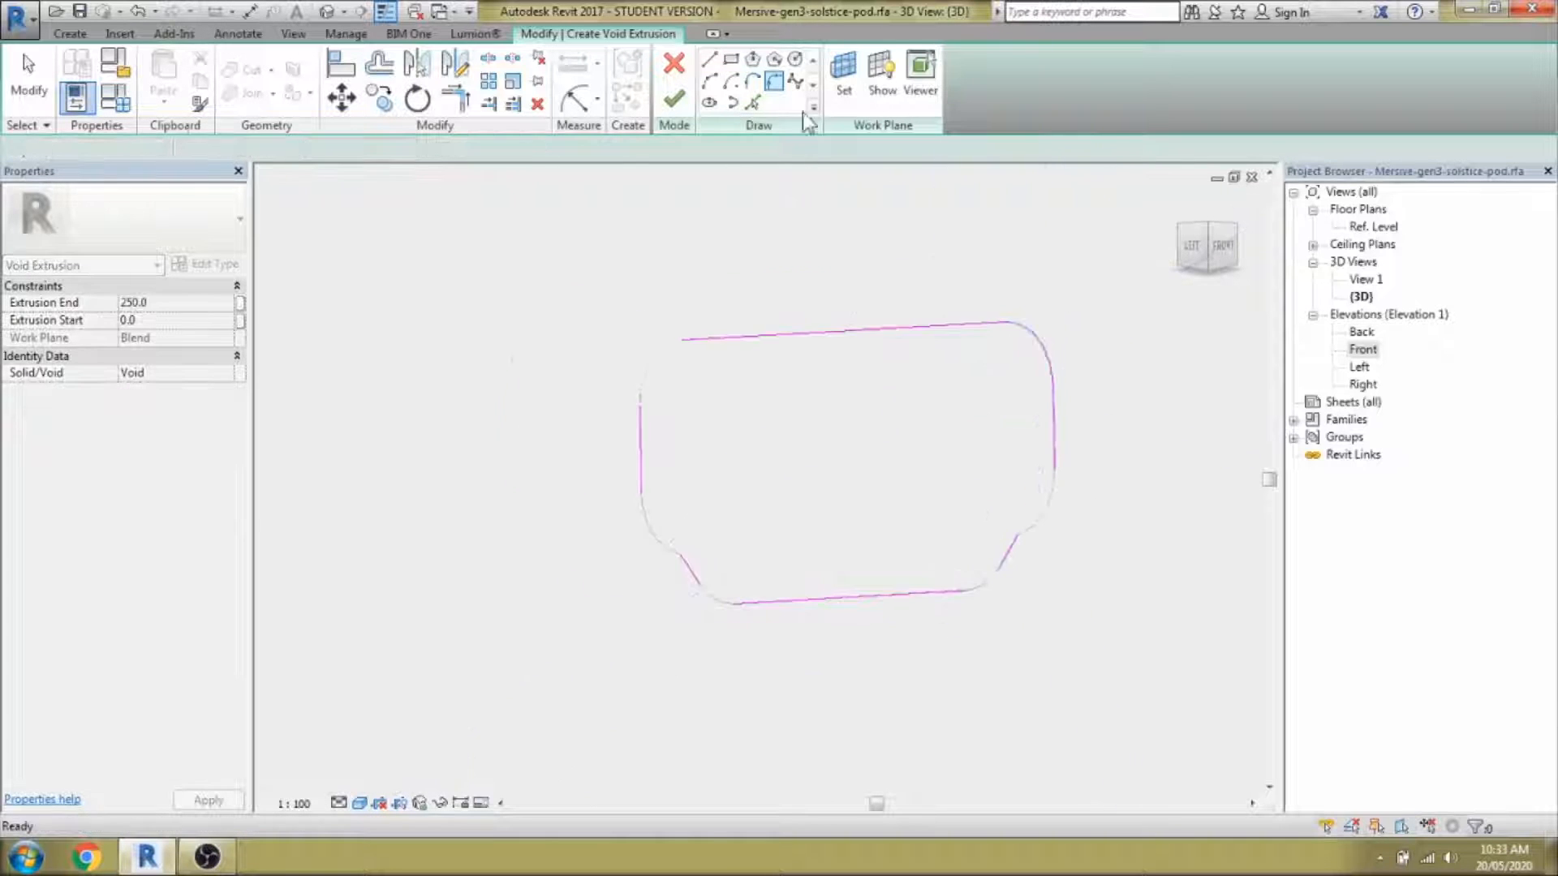
click(709, 81)
scroll(1040, 531, up, 3)
click(1005, 546)
click(1087, 390)
click(1079, 487)
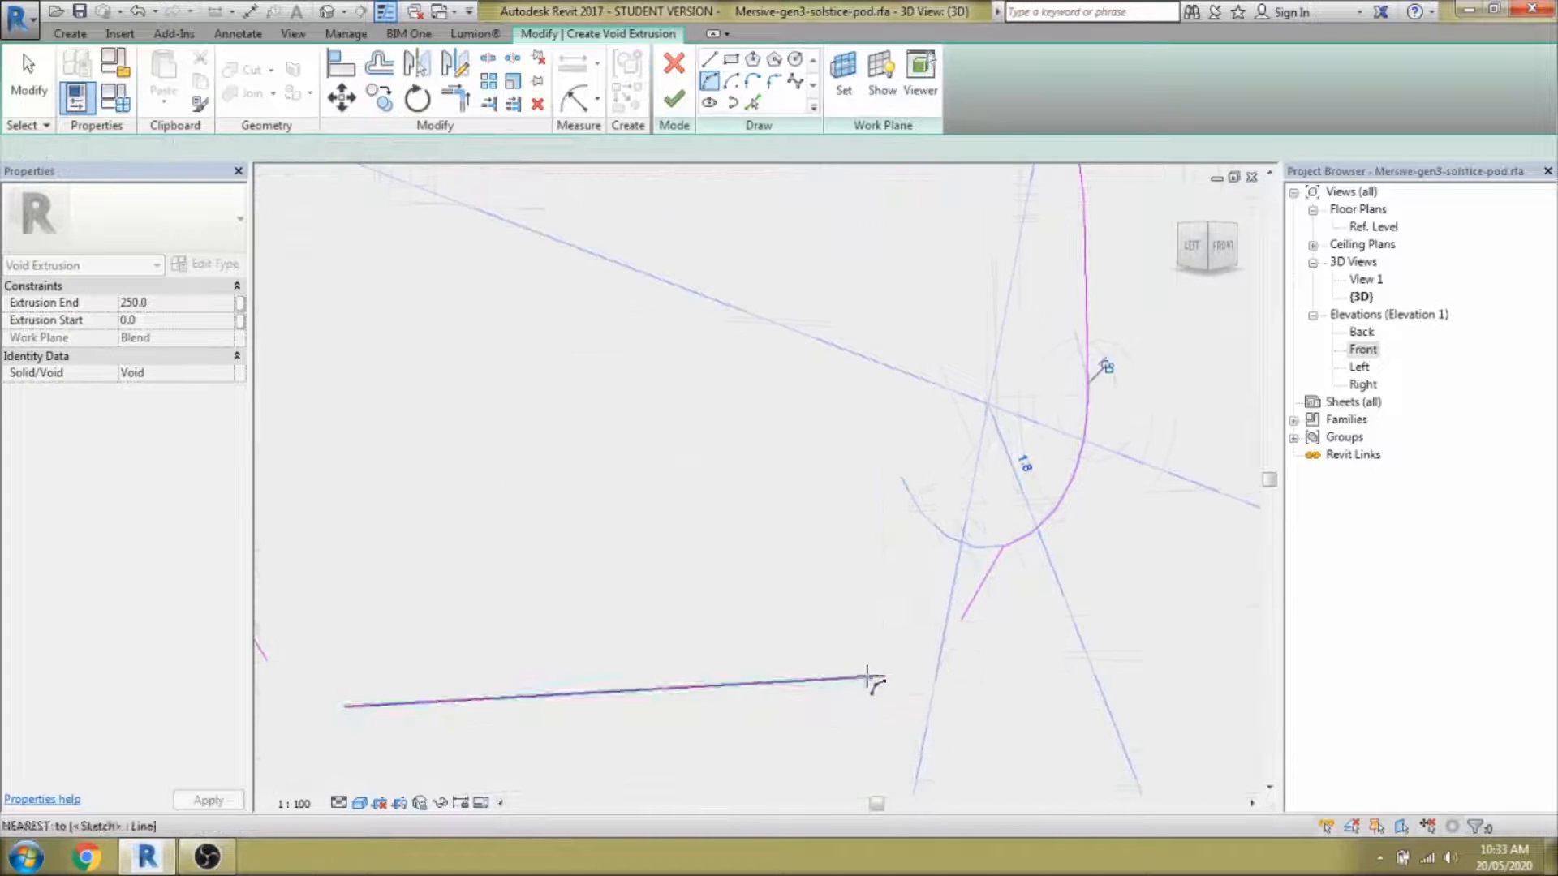
scroll(966, 620, down, 4)
Add the left-side corner arcs to close the port outline loop.
click(656, 421)
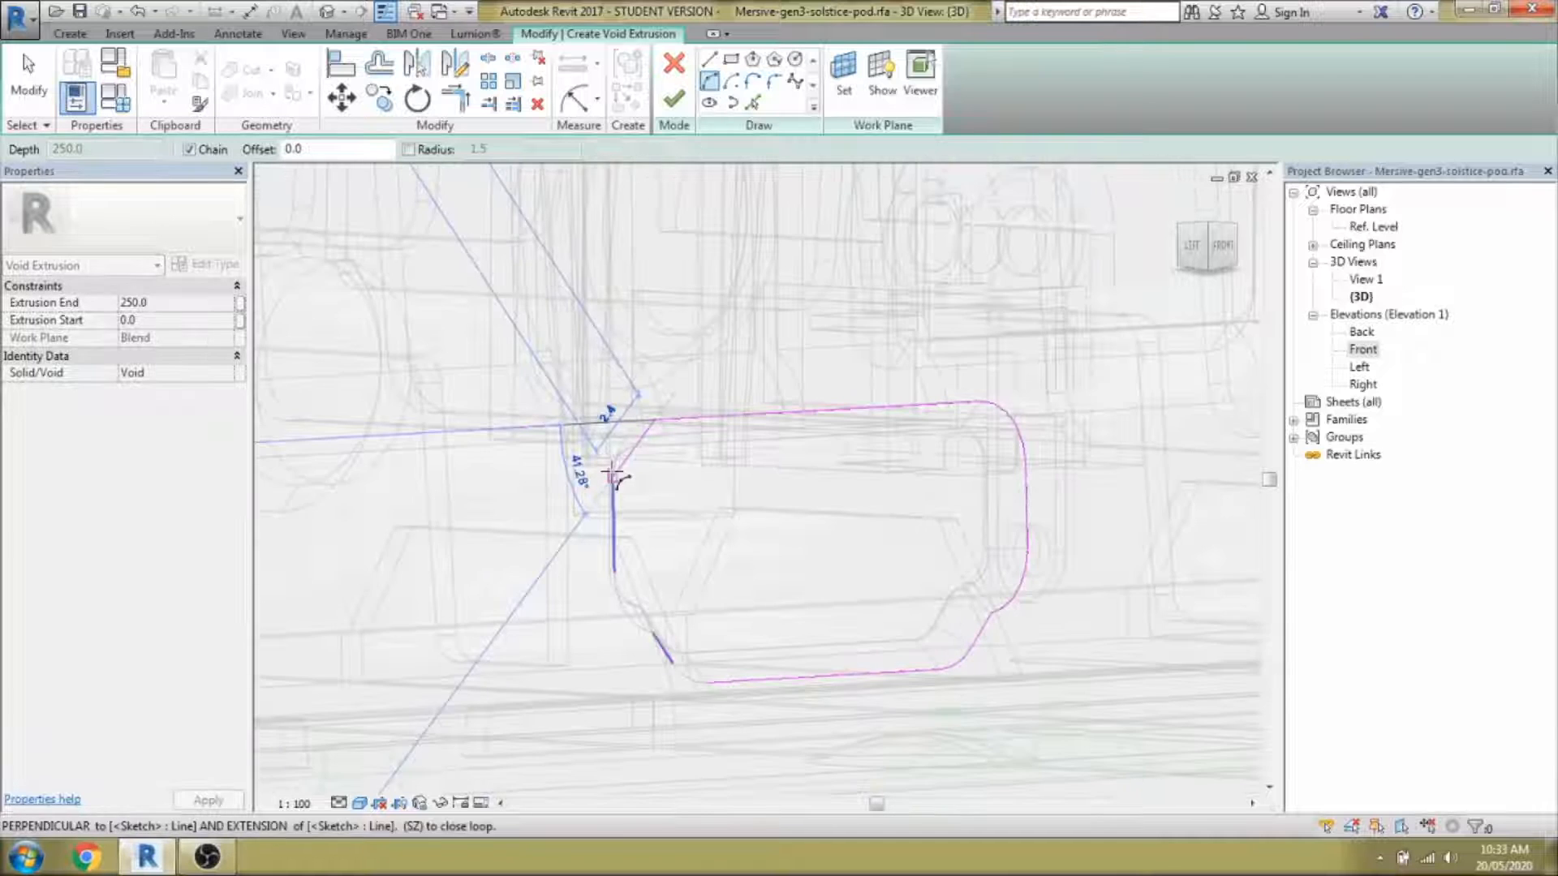
click(613, 485)
click(623, 447)
click(615, 572)
click(656, 635)
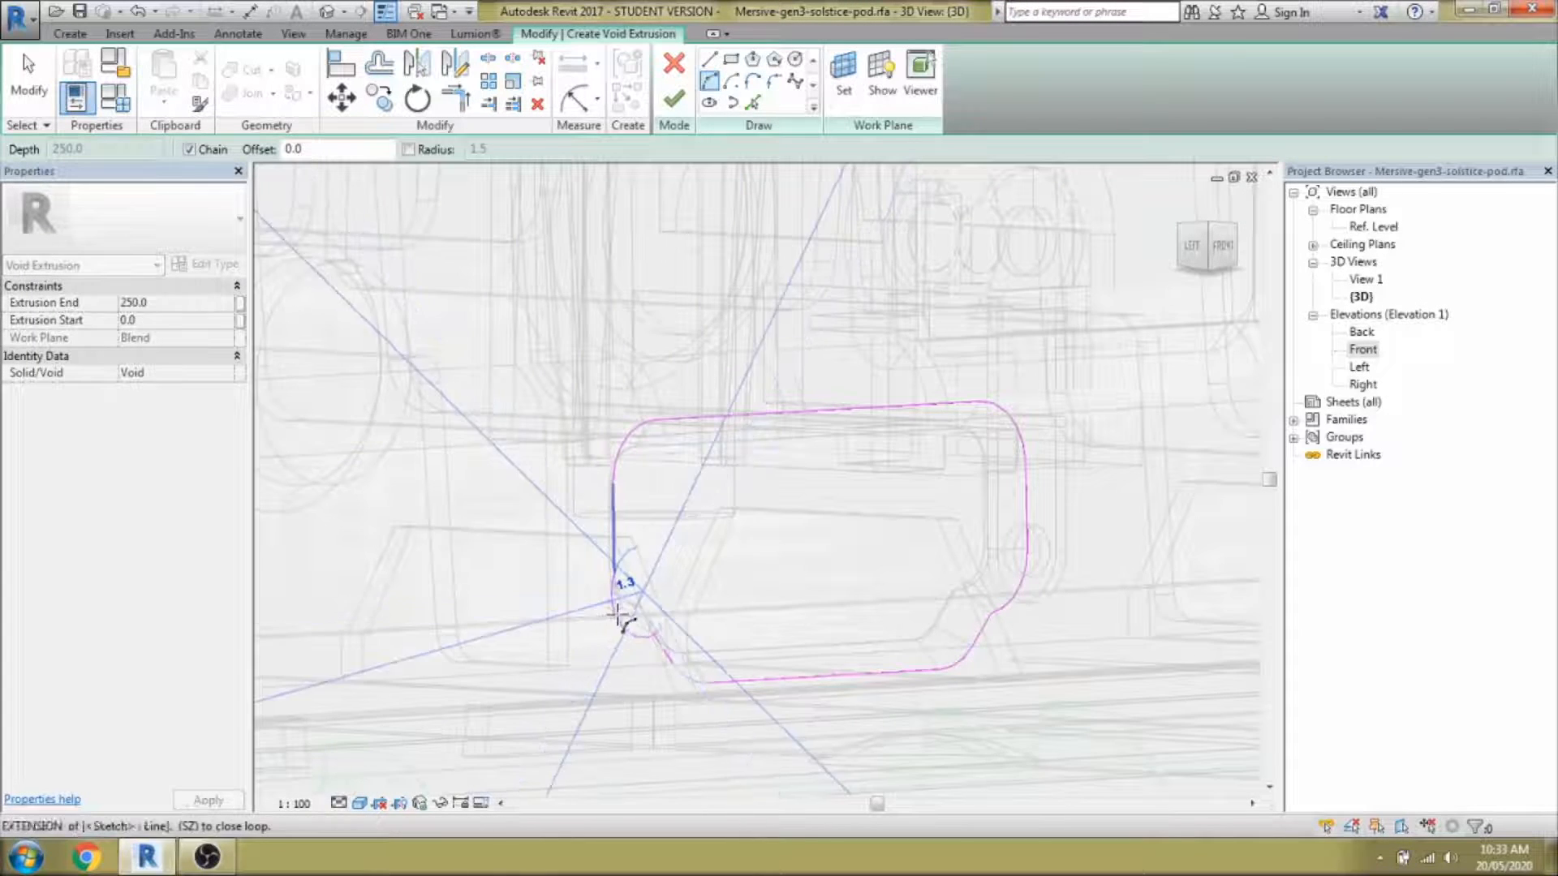
key(Escape)
click(654, 634)
click(614, 573)
click(629, 598)
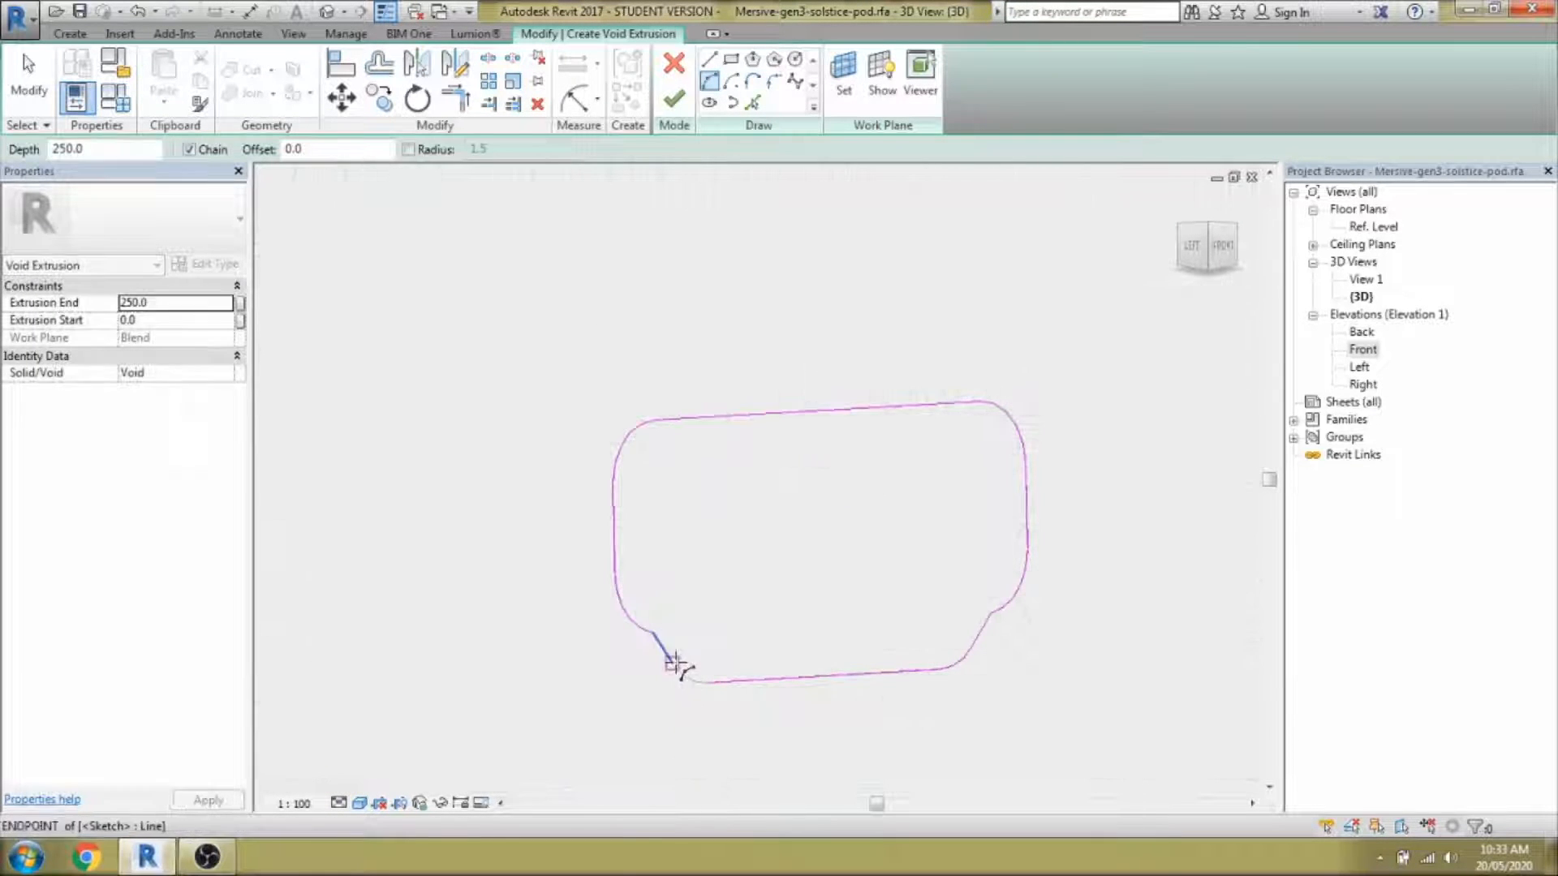
click(674, 663)
click(708, 683)
Finish the sketch as a 250-deep void extrusion cutting the pod's front face.
click(687, 677)
scroll(911, 708, down, 3)
click(675, 99)
scroll(741, 467, down, 3)
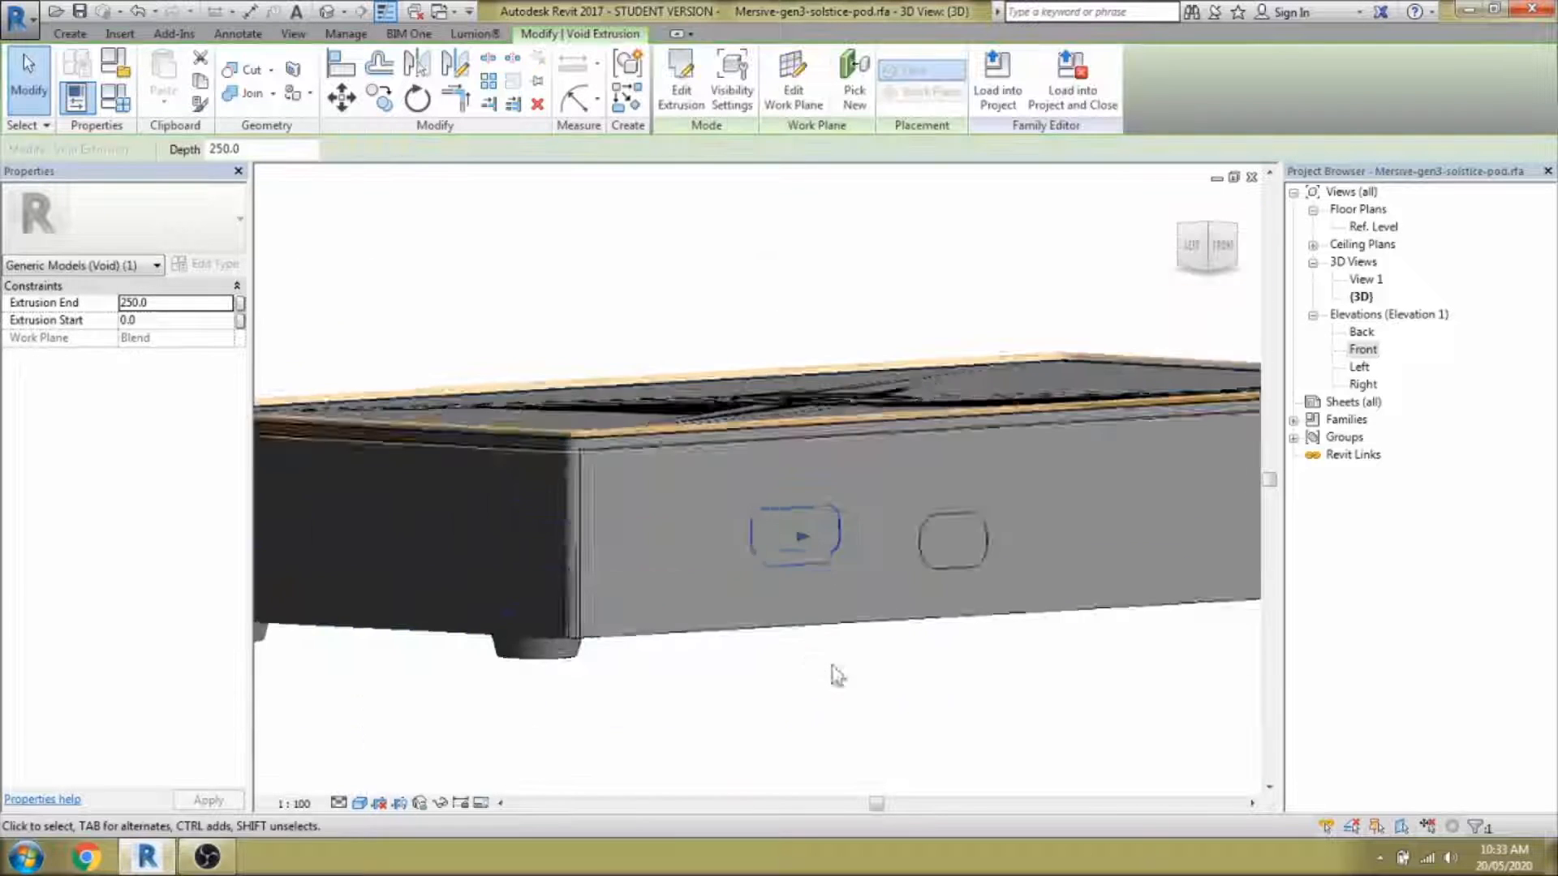
Shorten the port void's depth to 12.8.
shift+middle_drag(837, 675, 983, 700)
scroll(984, 699, down, 3)
drag(278, 620, 949, 654)
scroll(1000, 624, up, 3)
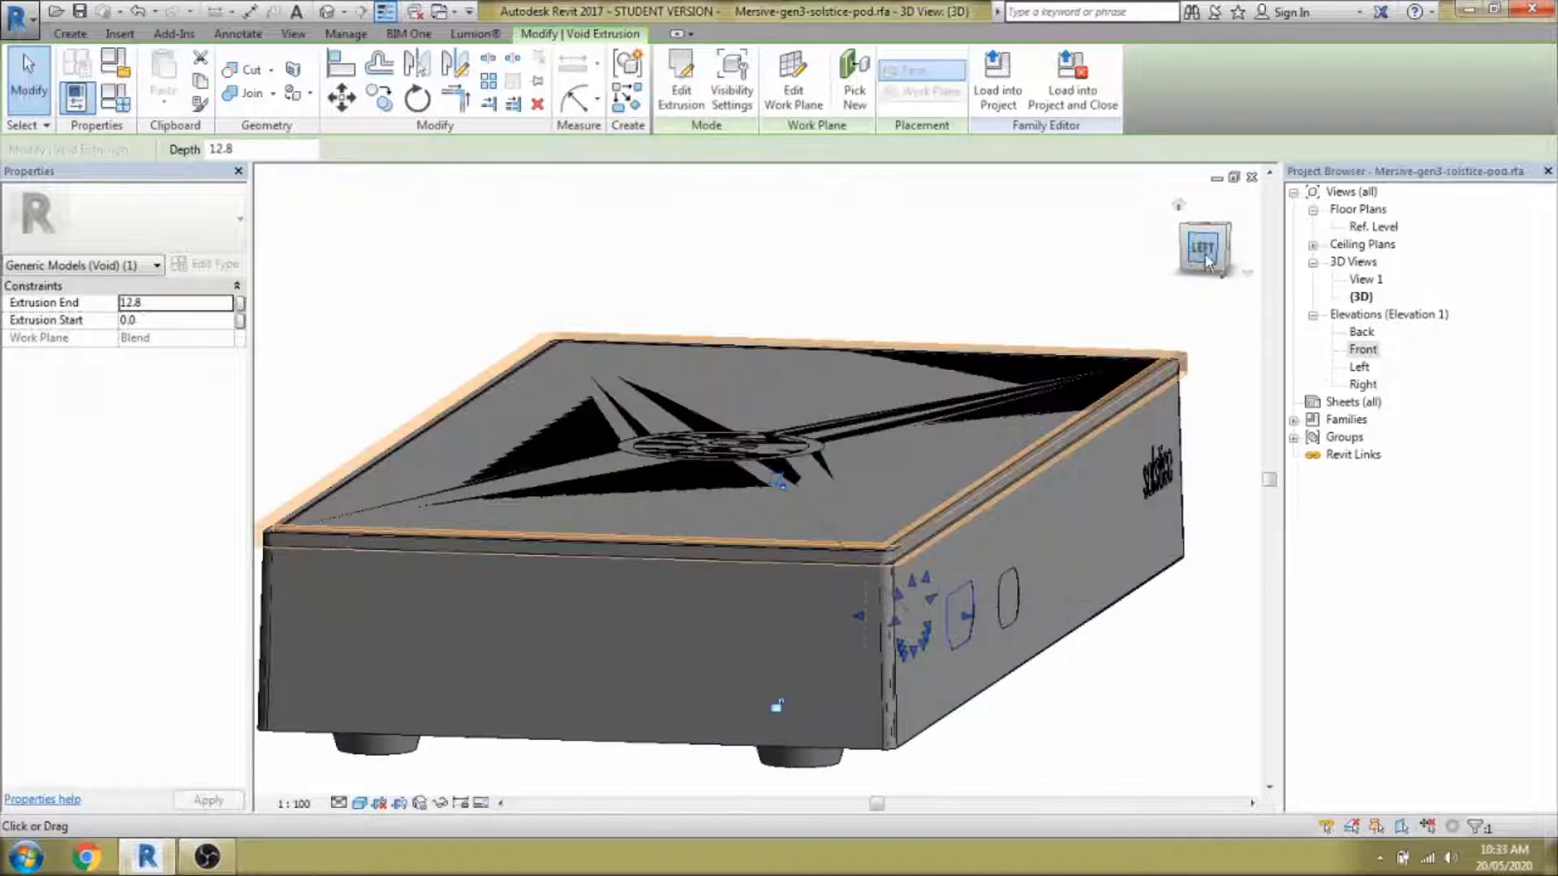
Reopen the void's sketch for editing from a left-side wireframe view.
click(1204, 253)
key(w)
key(f)
scroll(569, 471, up, 1)
scroll(587, 471, up, 1)
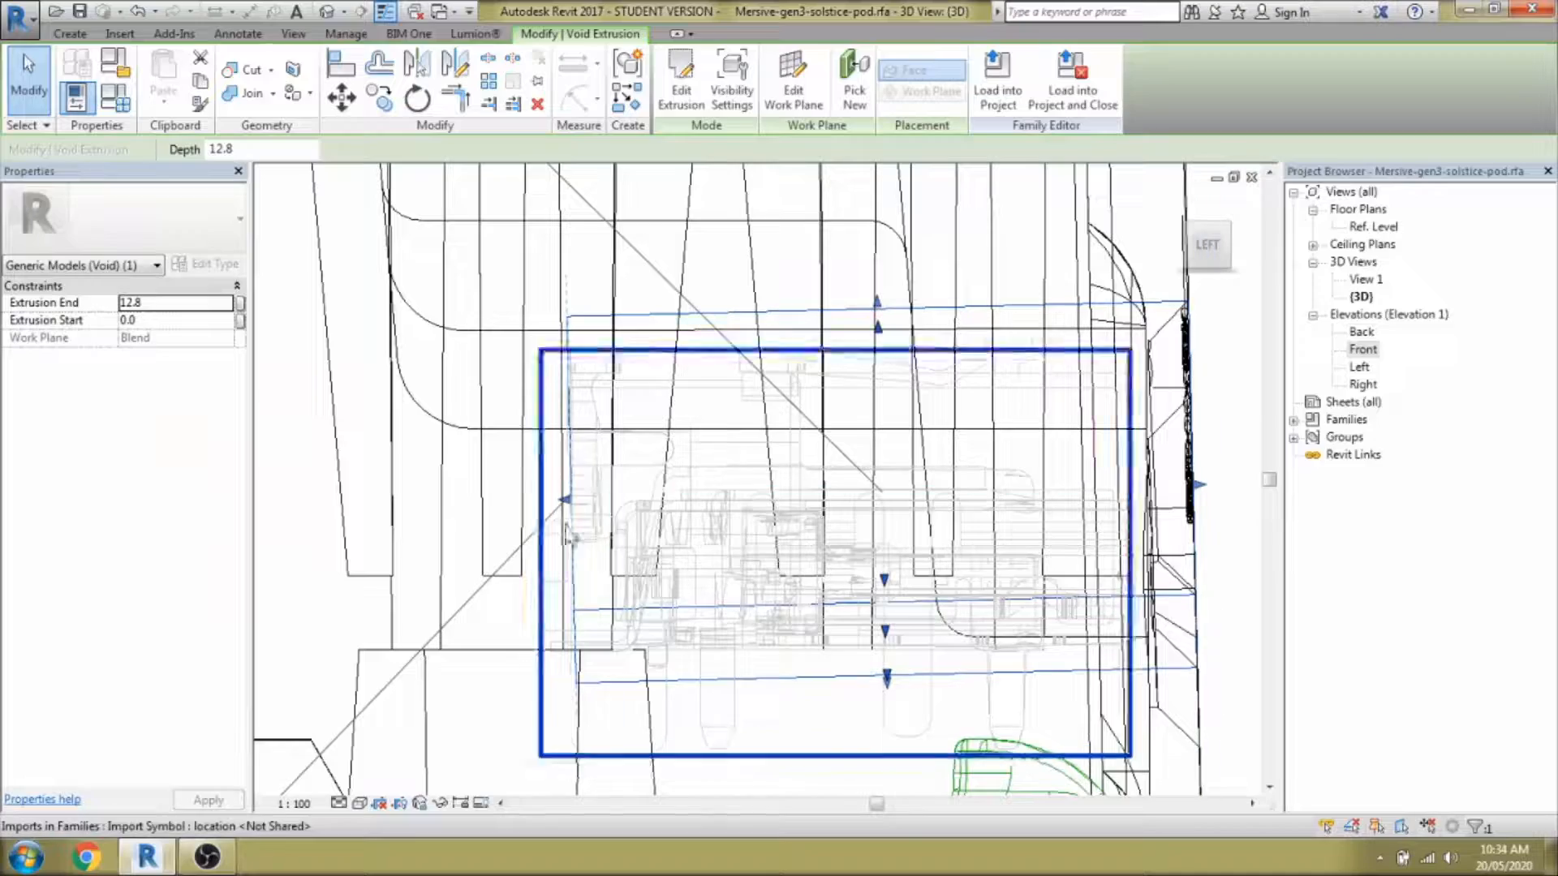
scroll(572, 510, down, 4)
shift+middle_drag(1033, 574, 844, 596)
scroll(690, 495, up, 3)
click(681, 82)
scroll(673, 487, down, 2)
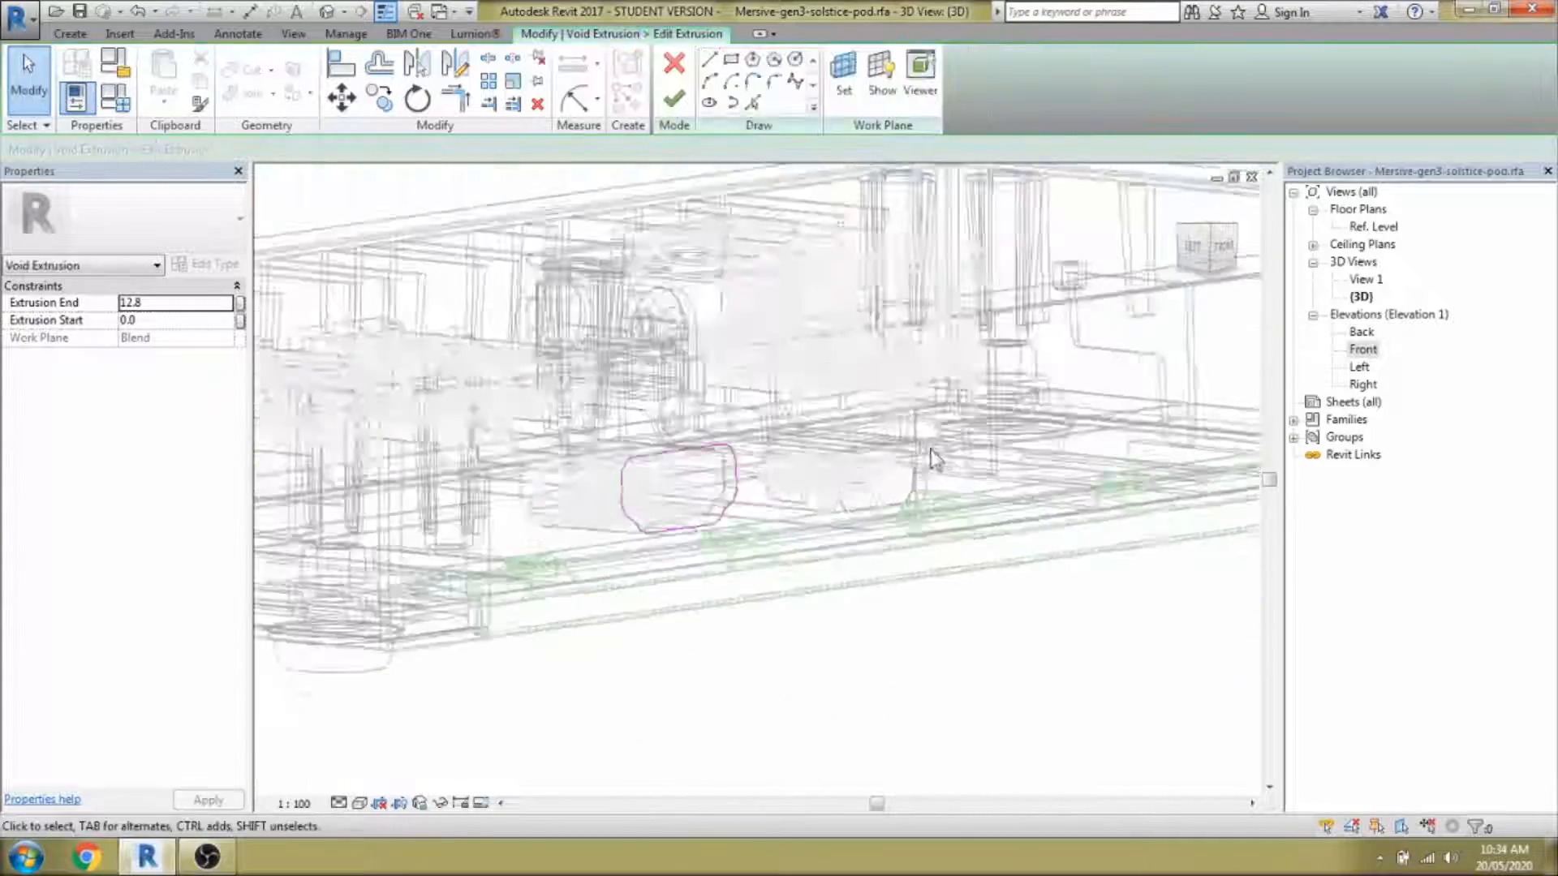
scroll(931, 462, up, 4)
scroll(884, 625, down, 3)
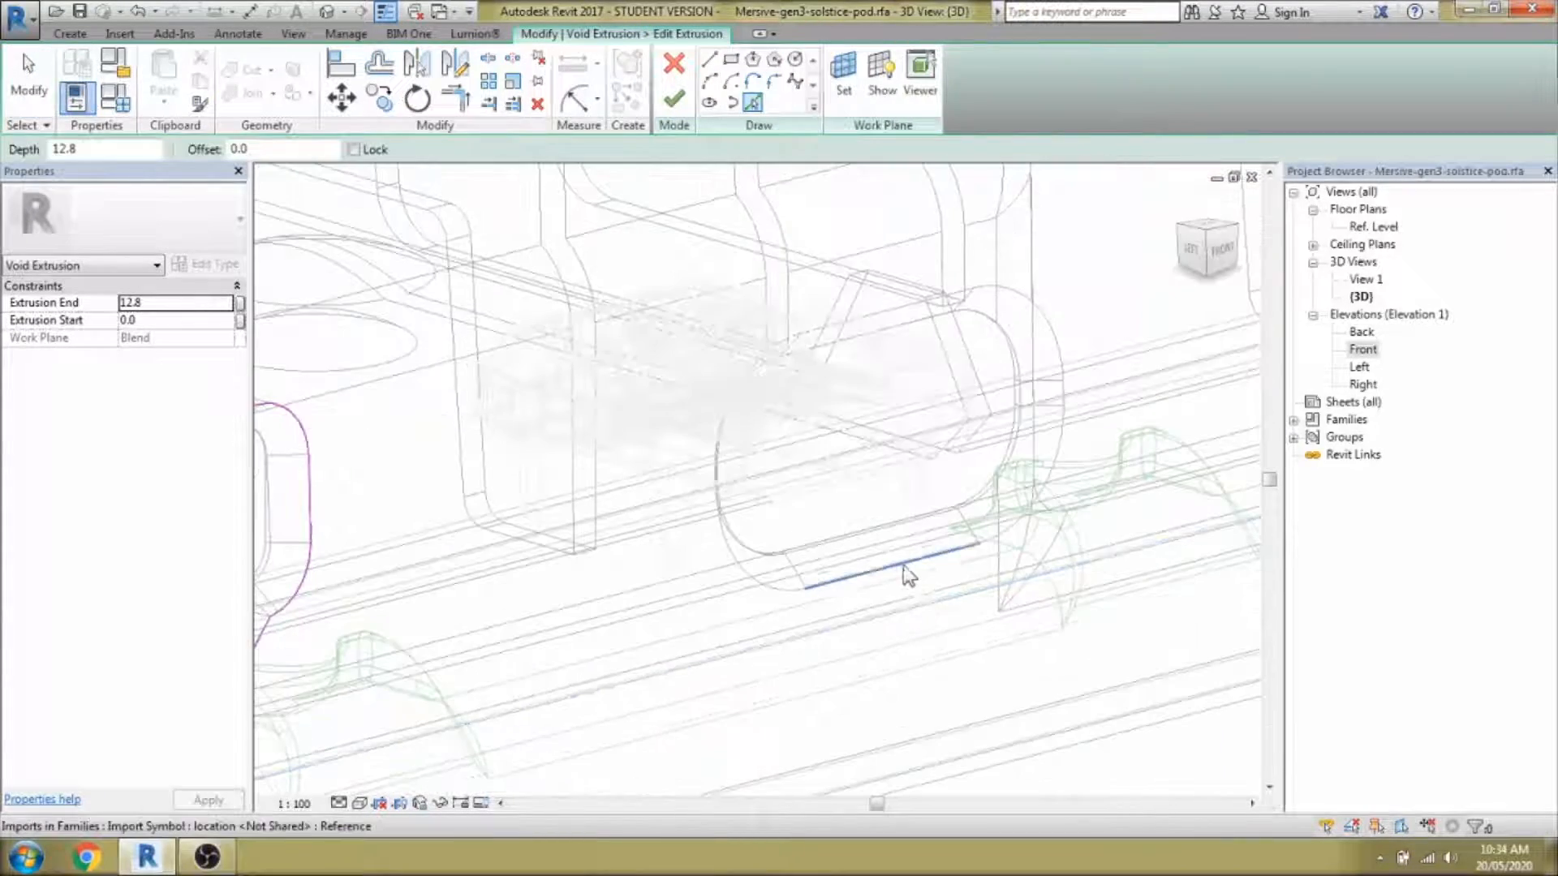
Round both ends of the void outline with arcs and finish the extrusion.
click(709, 82)
click(974, 289)
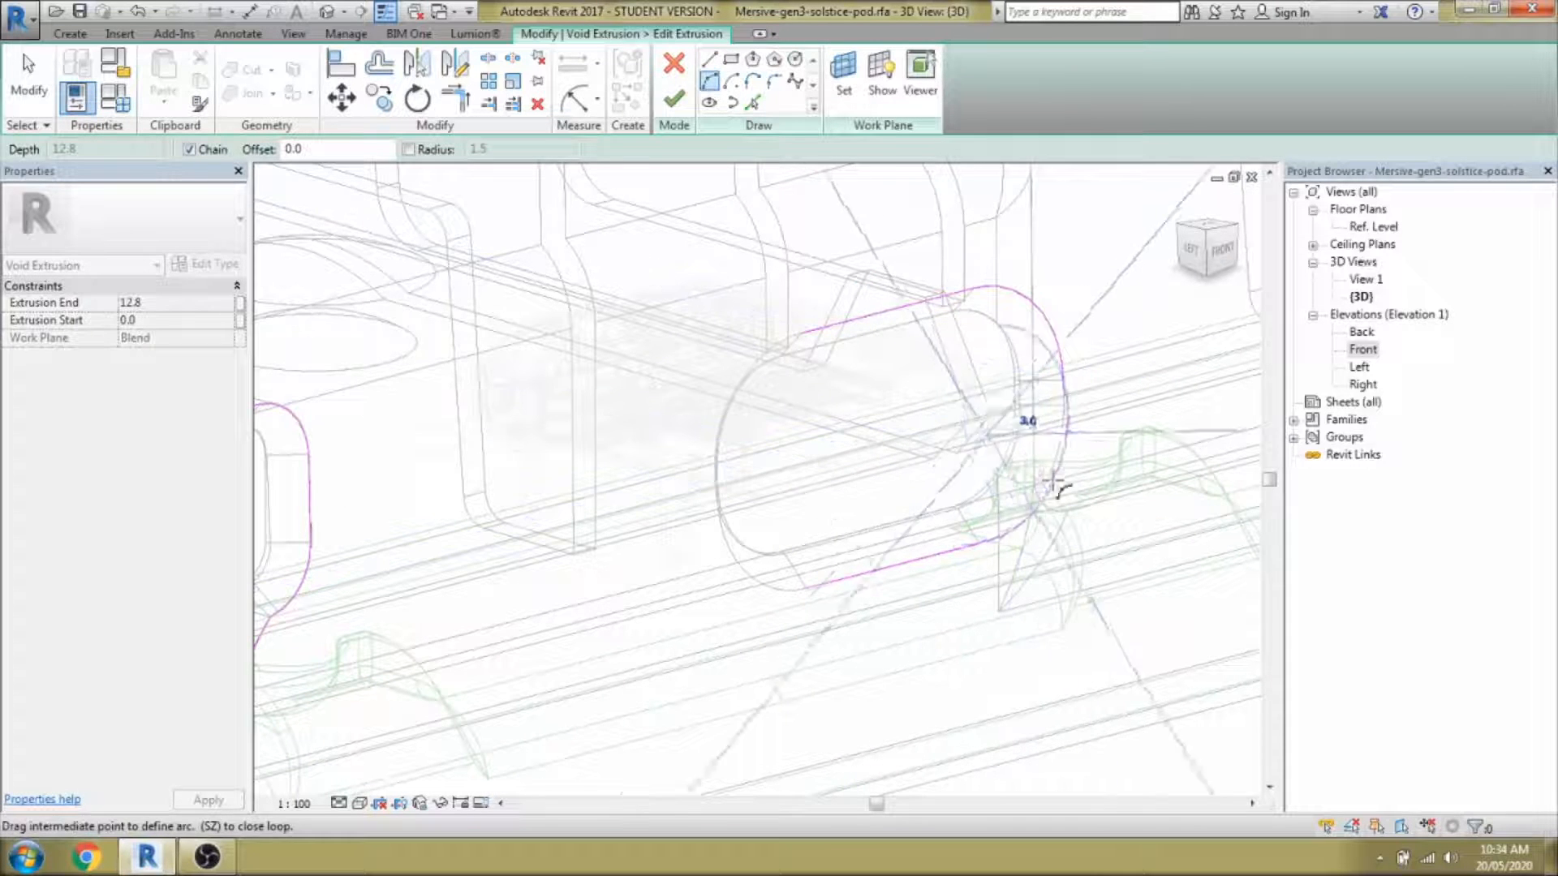
click(1055, 480)
key(Escape)
click(806, 588)
shift+middle_drag(730, 523, 664, 496)
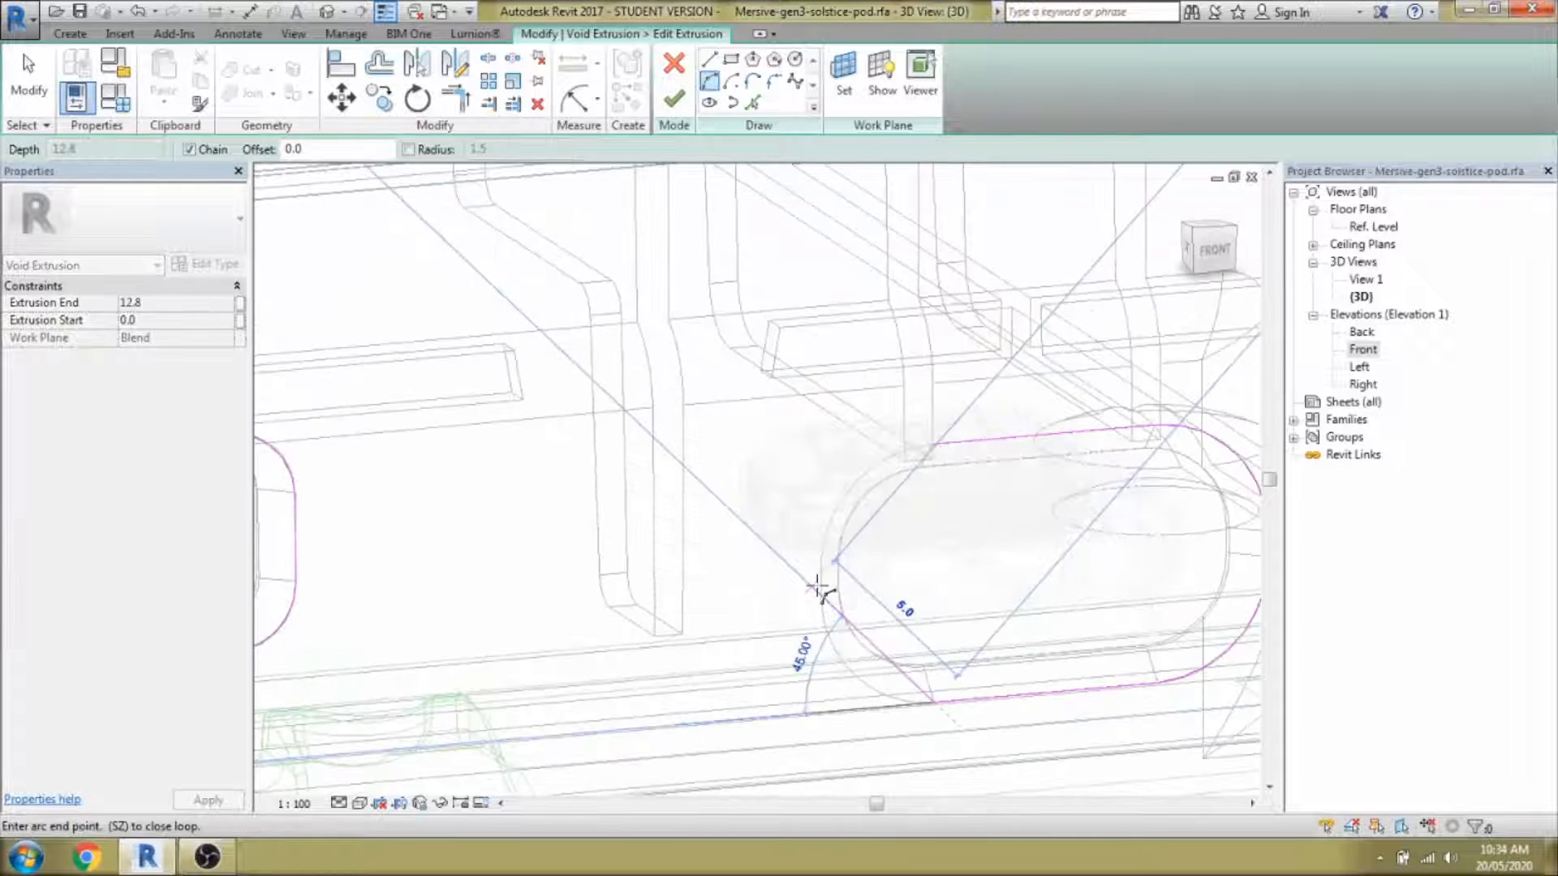
click(932, 446)
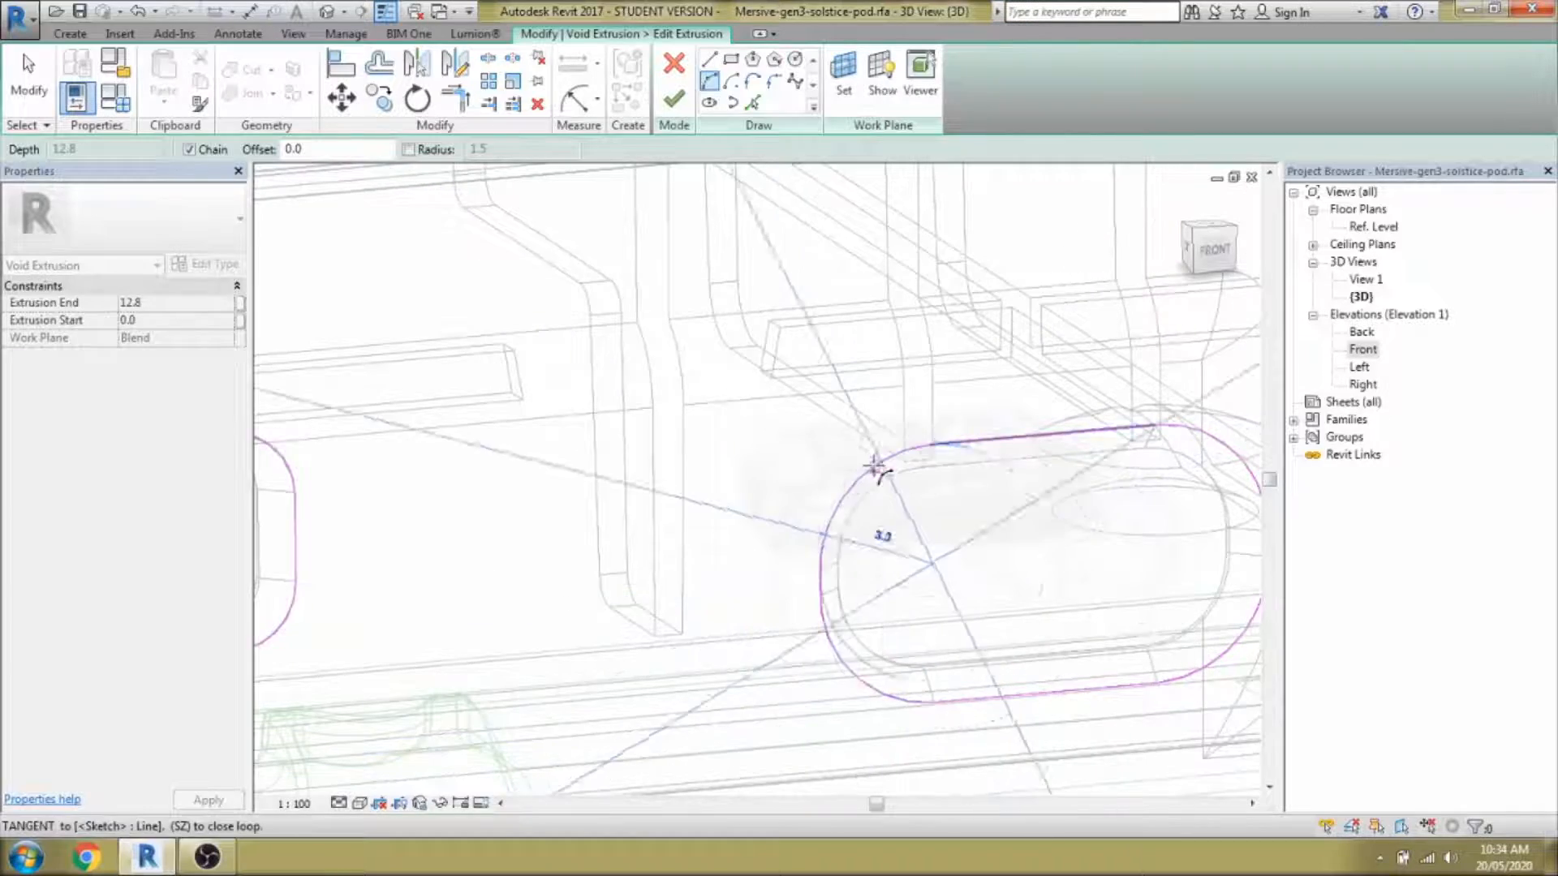
click(875, 468)
key(Escape)
key(Escape)
scroll(852, 520, down, 4)
click(673, 99)
Orbit the model to inspect the row of port recesses along the side.
key(Escape)
scroll(880, 532, down, 4)
mouse_move(880, 714)
shift+middle_down()
mouse_move(949, 732)
mouse_move(867, 599)
mouse_move(925, 600)
mouse_move(974, 661)
mouse_move(926, 682)
shift+middle_up()
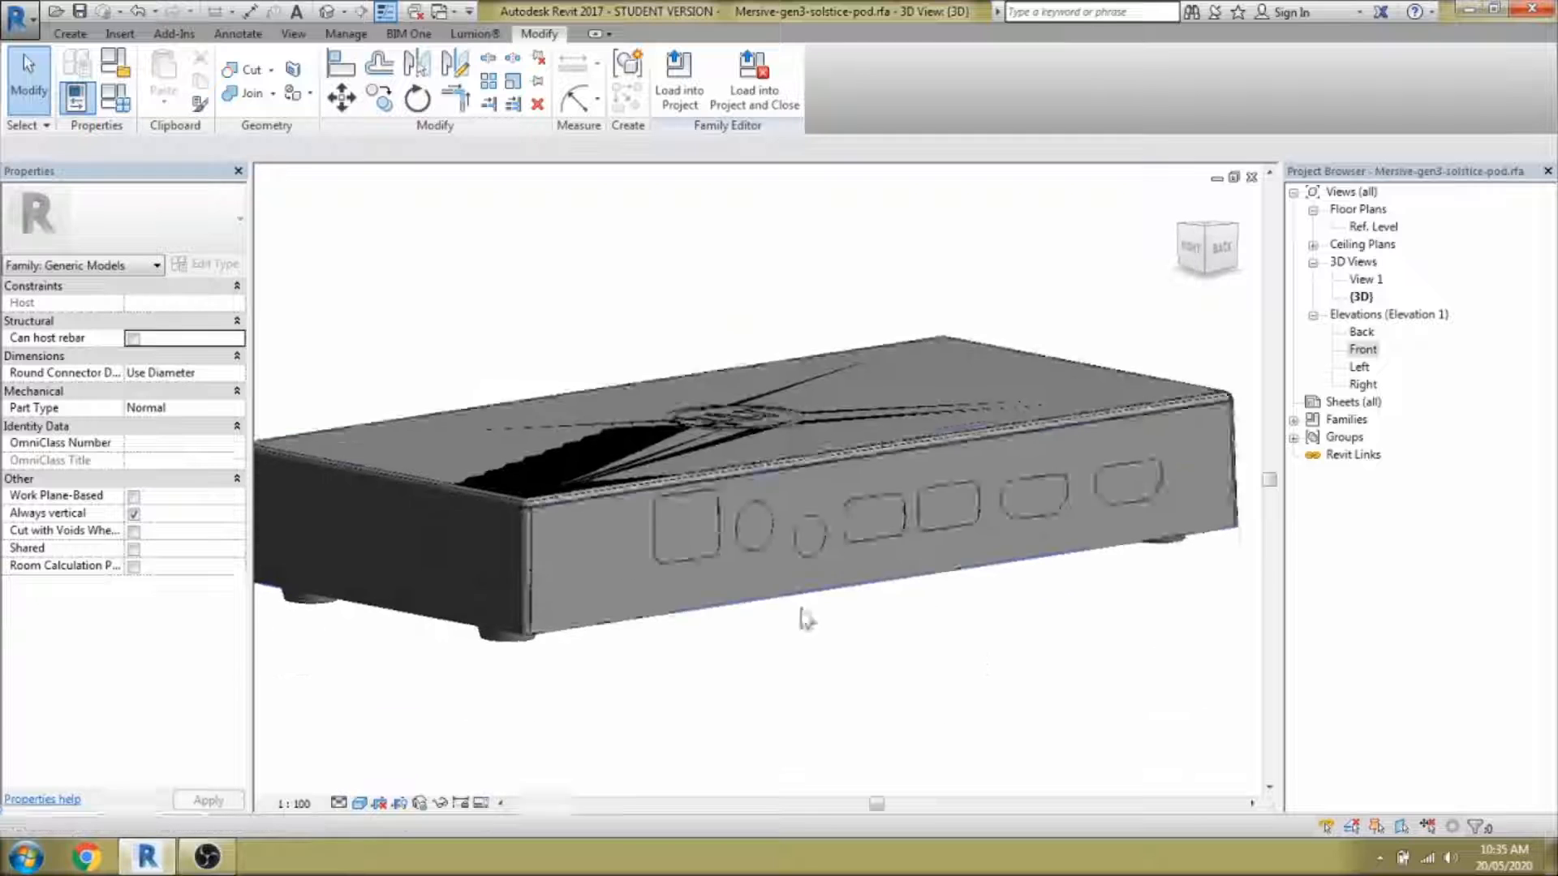
scroll(755, 576, up, 3)
click(70, 34)
Start a void extrusion on the pod's side face and sketch a rounded rectangle over the first port.
click(422, 136)
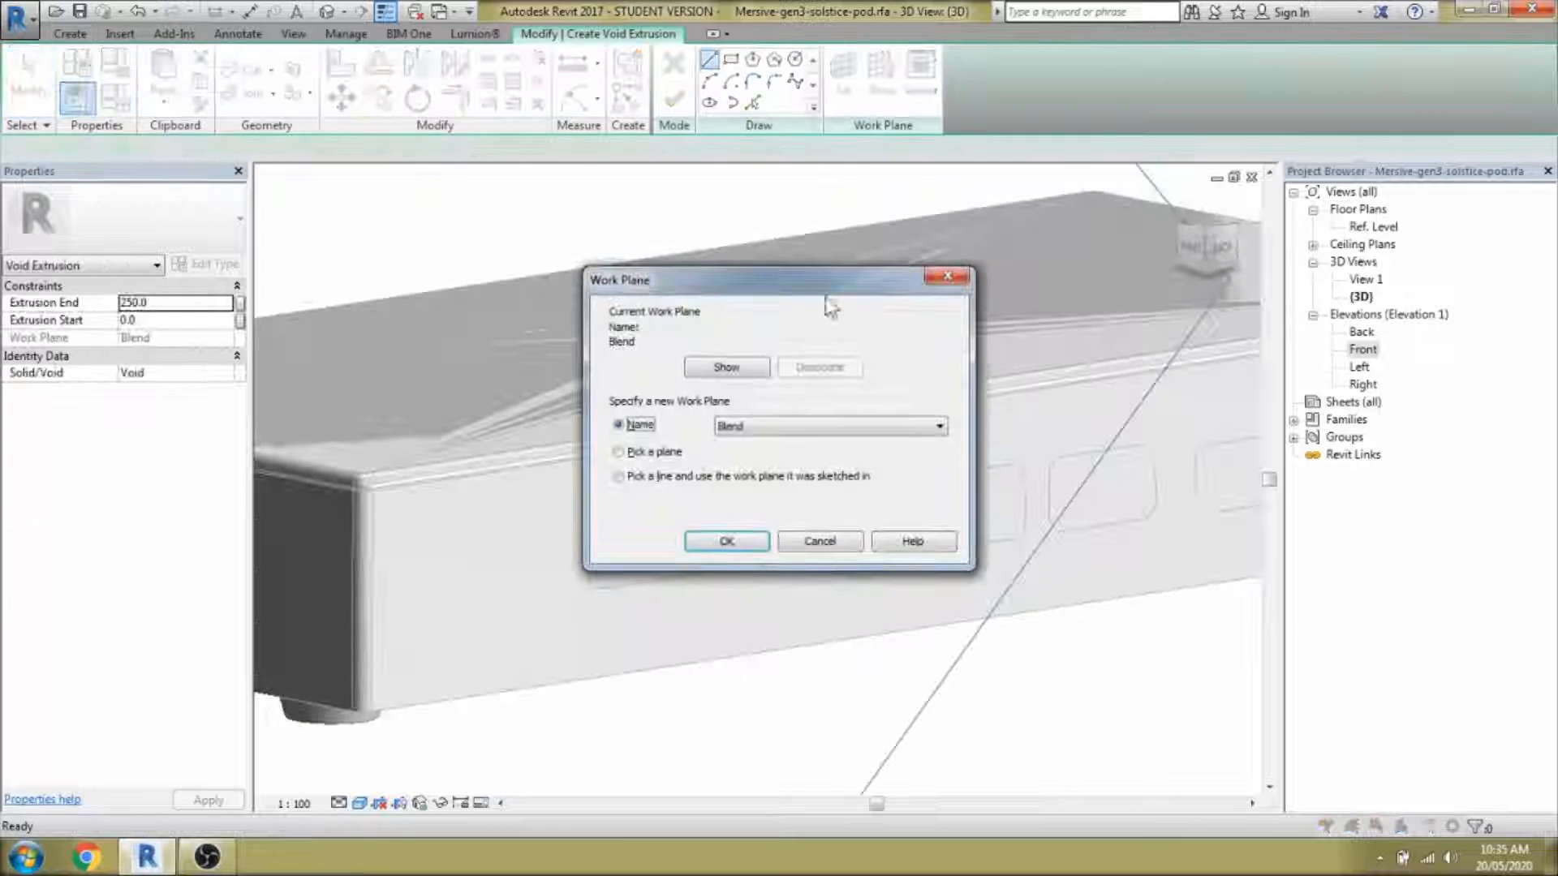
click(726, 542)
click(713, 625)
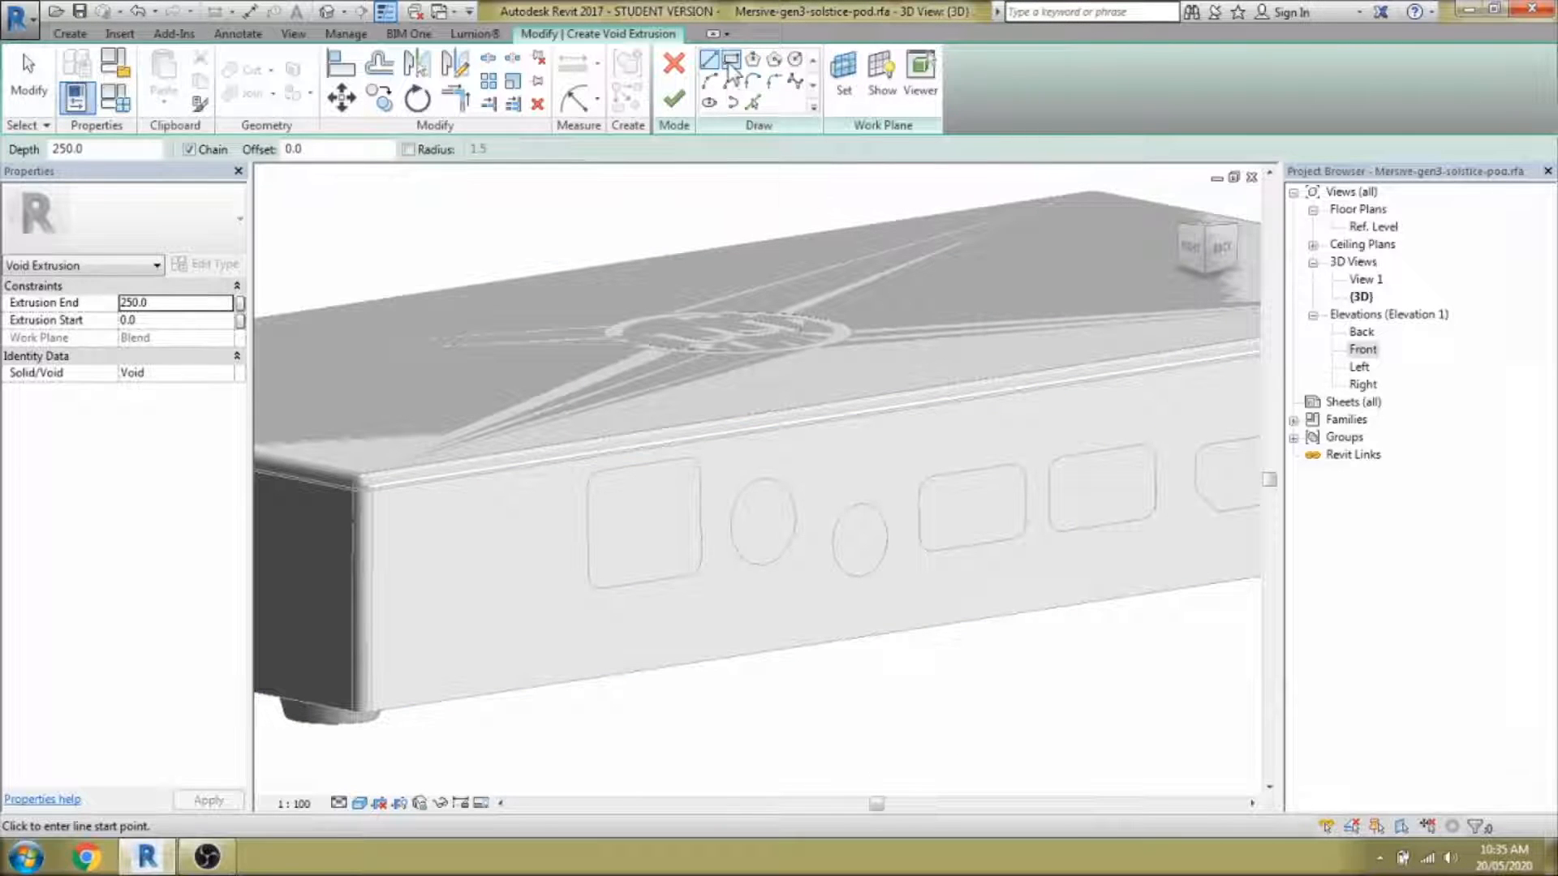
click(589, 467)
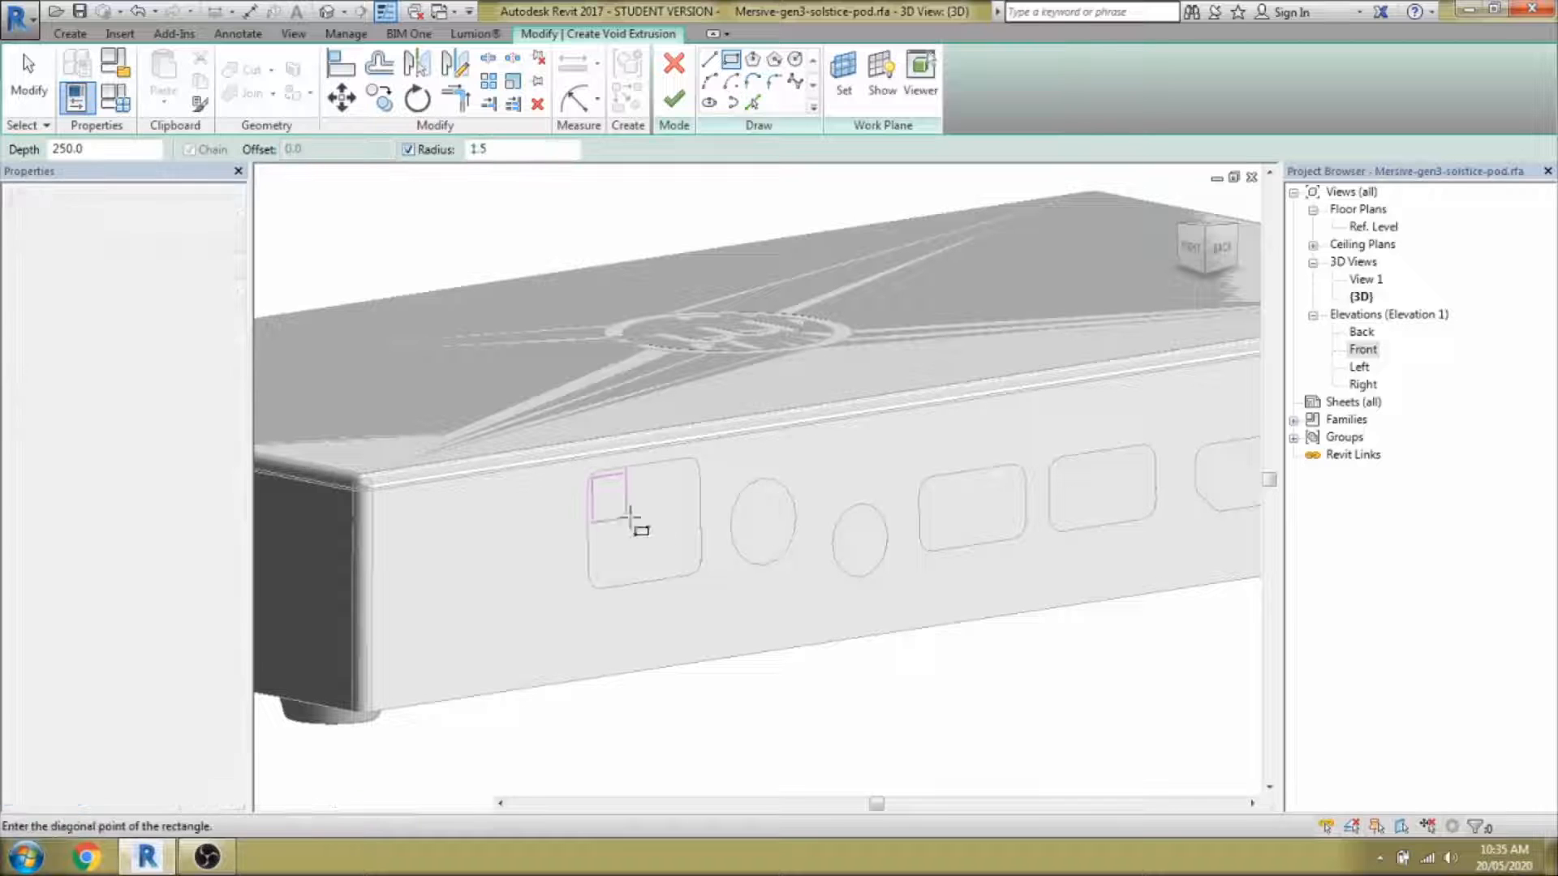
click(700, 575)
scroll(689, 520, up, 3)
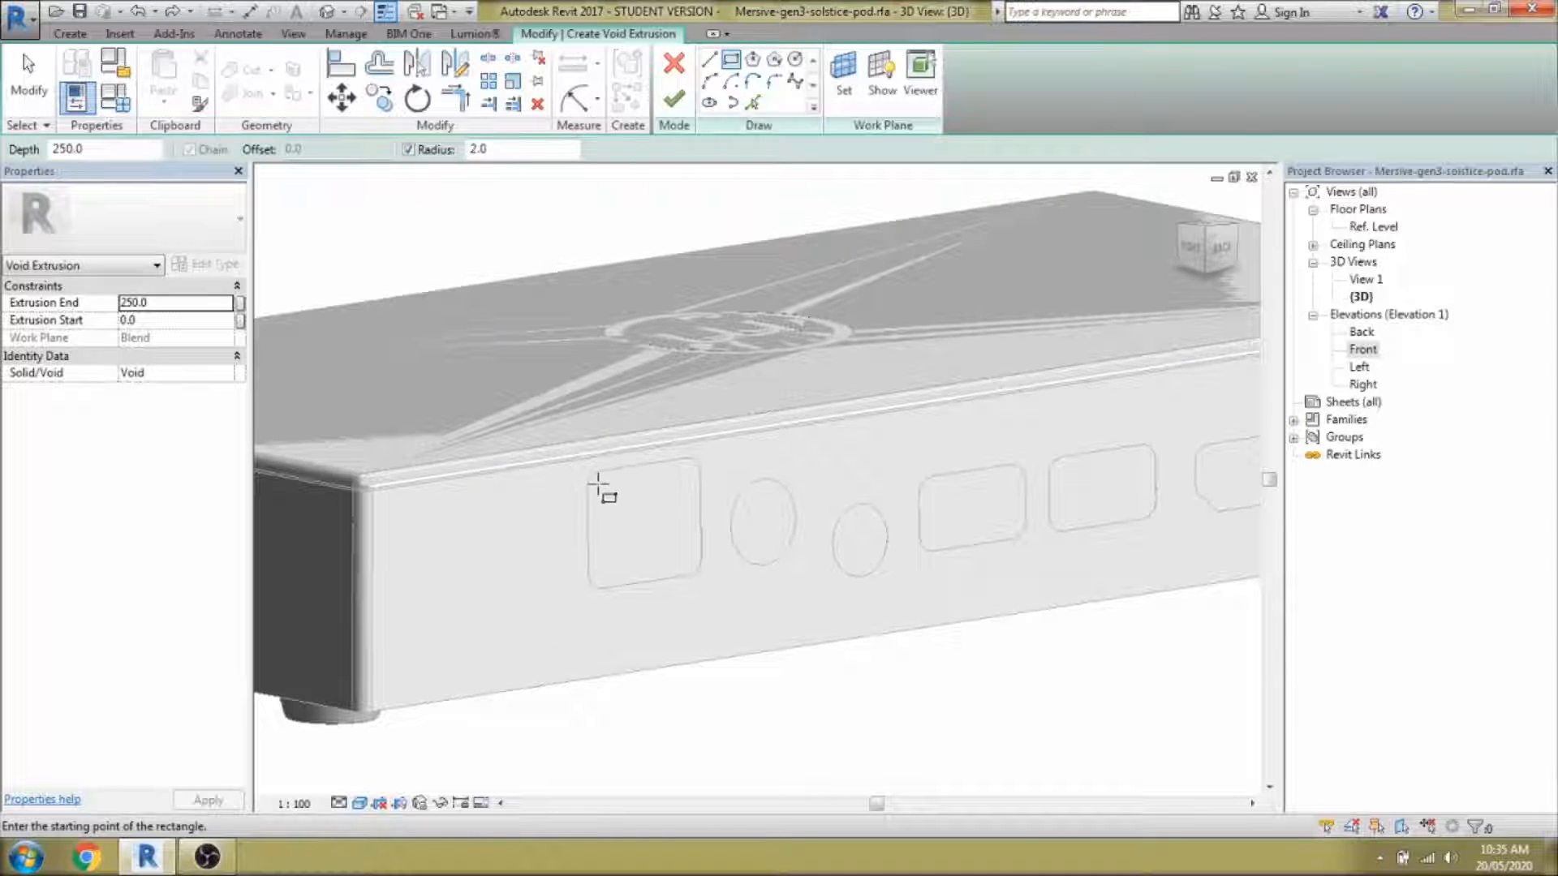
scroll(598, 484, up, 3)
click(589, 472)
click(768, 659)
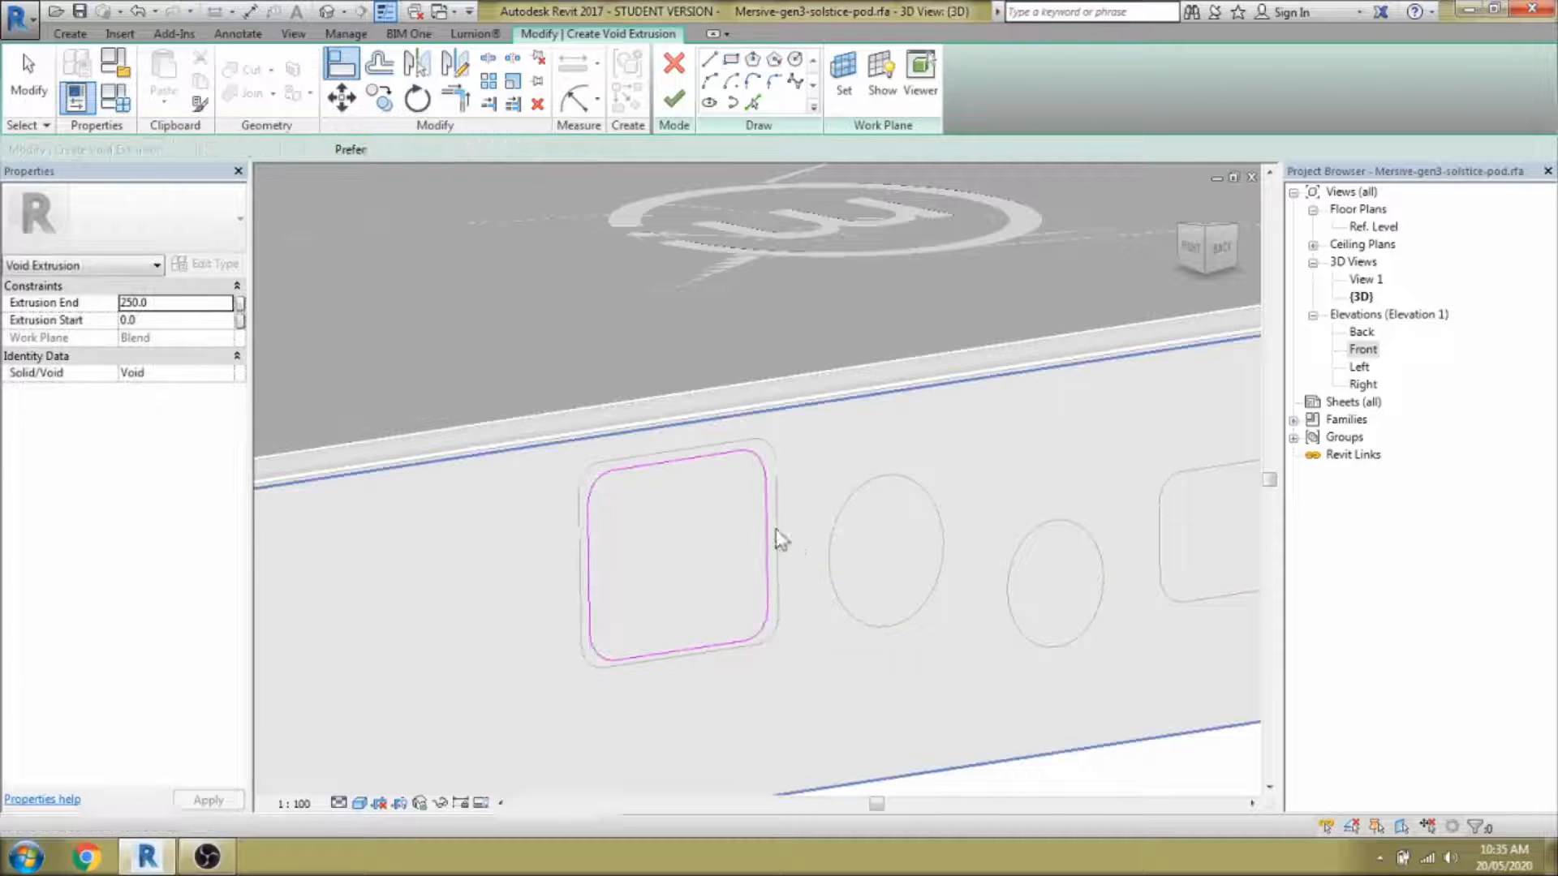
Align the rectangle to the port's outline edge in wireframe view.
key(w)
key(f)
key(Tab)
key(Tab)
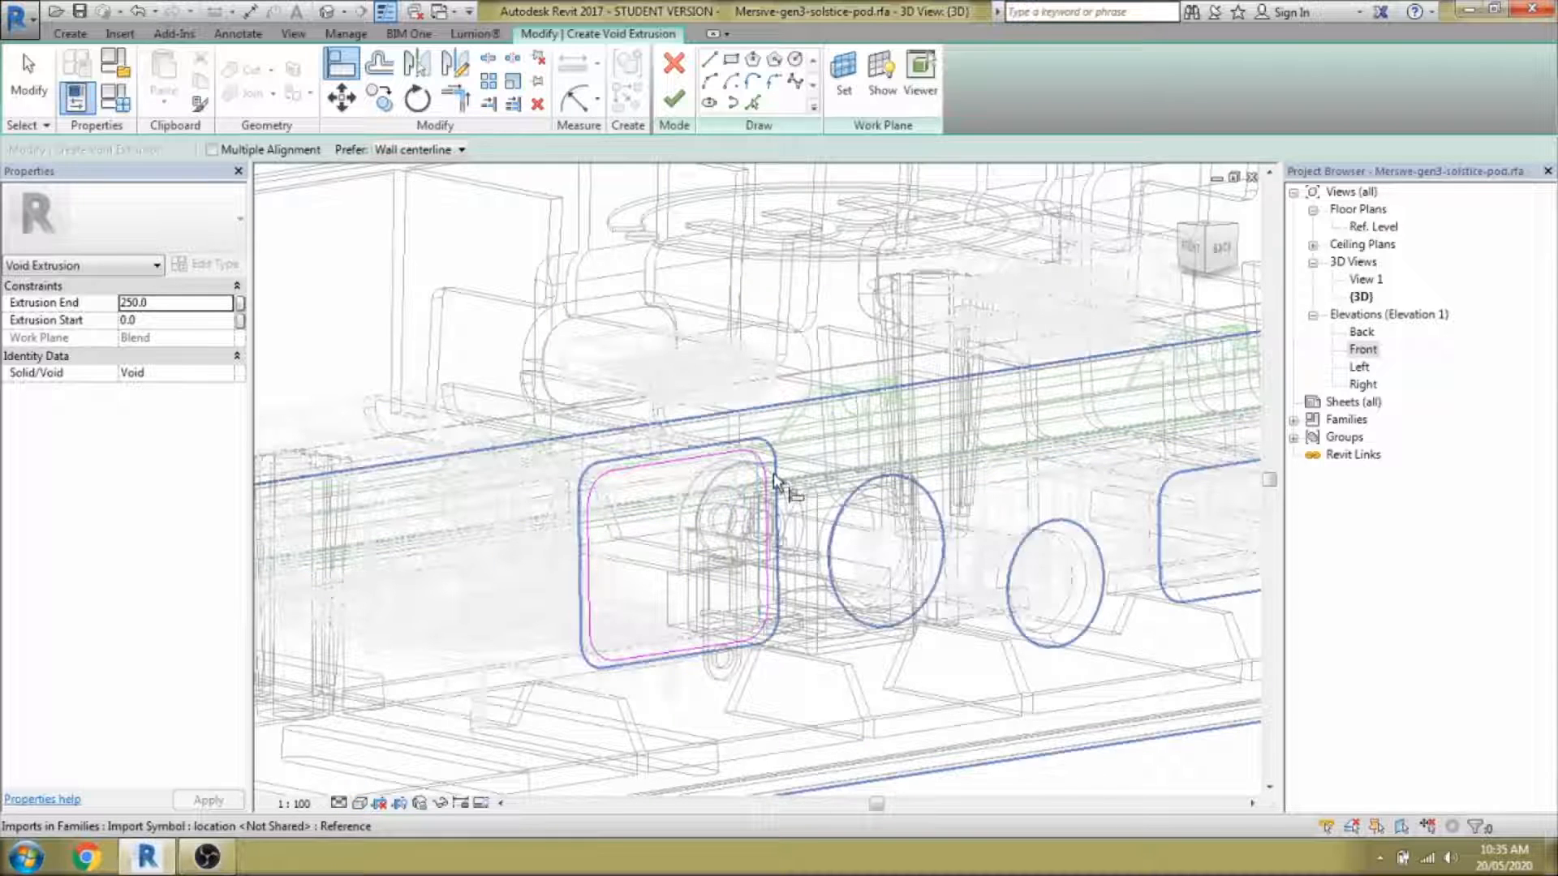
scroll(698, 680, up, 4)
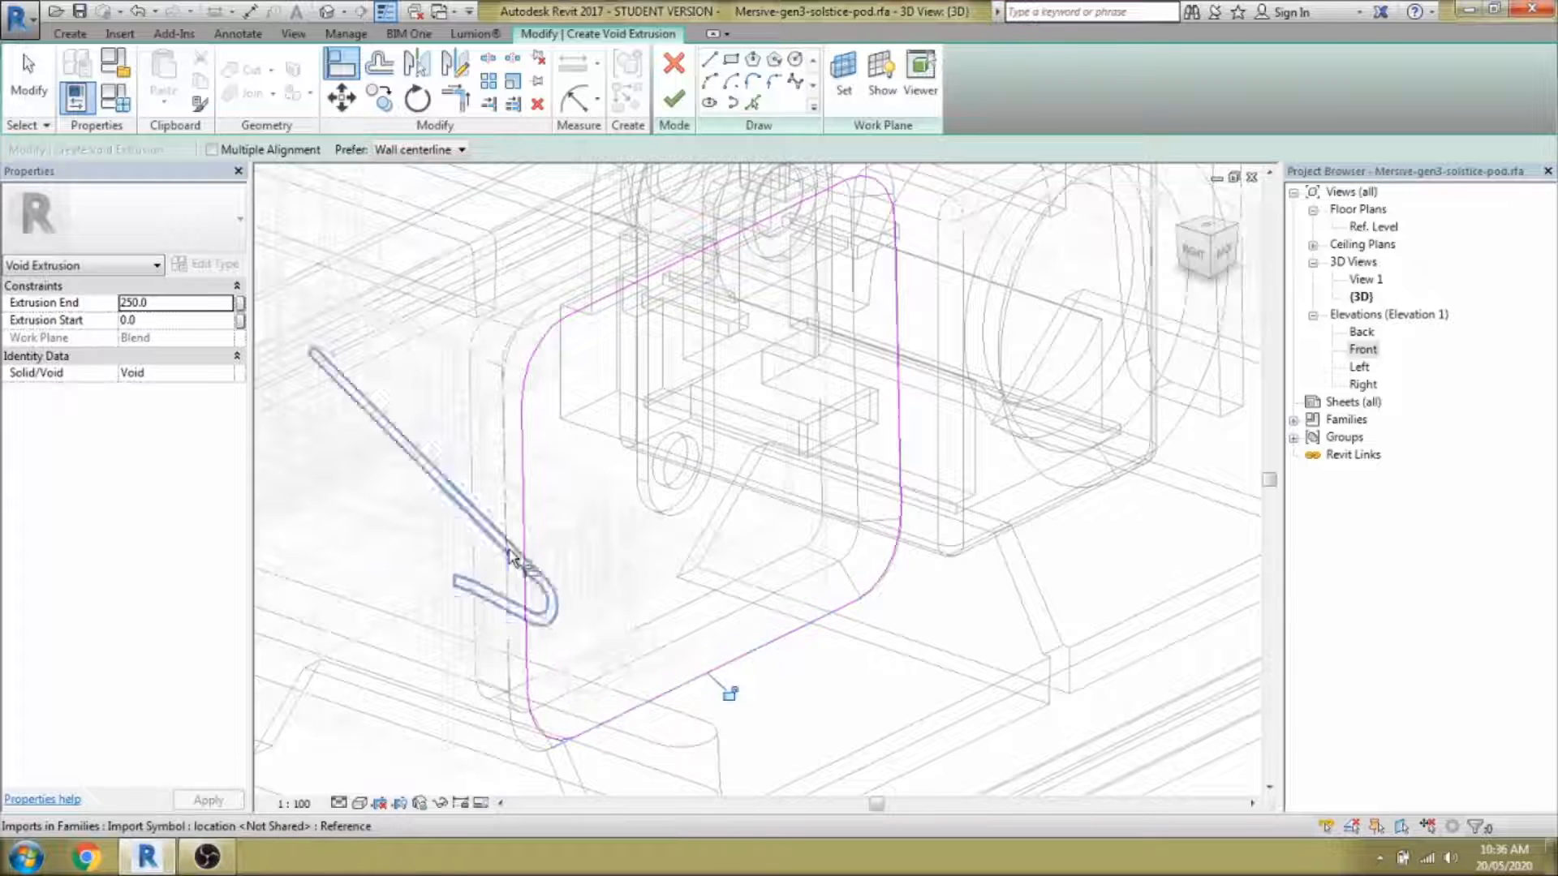
click(513, 558)
scroll(612, 571, down, 2)
shift+middle_drag(752, 625, 649, 454)
key(Escape)
key(Escape)
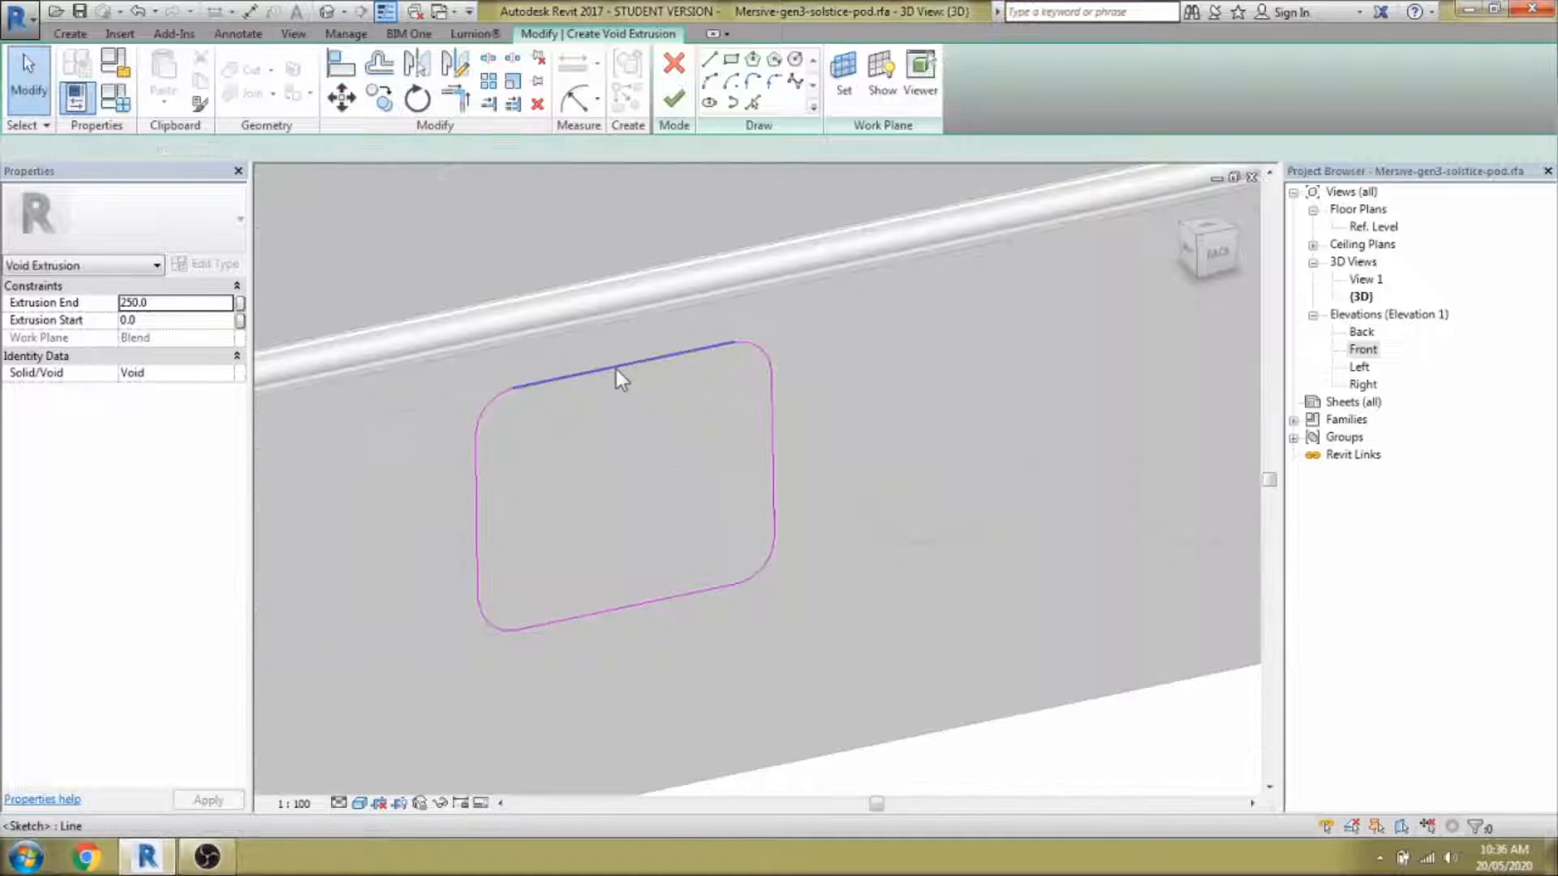
Align the left sketch line to the port's edge using AL.
click(616, 368)
mouse_move(616, 369)
shift+middle_down()
mouse_move(694, 401)
mouse_move(754, 532)
mouse_move(793, 546)
shift+middle_up()
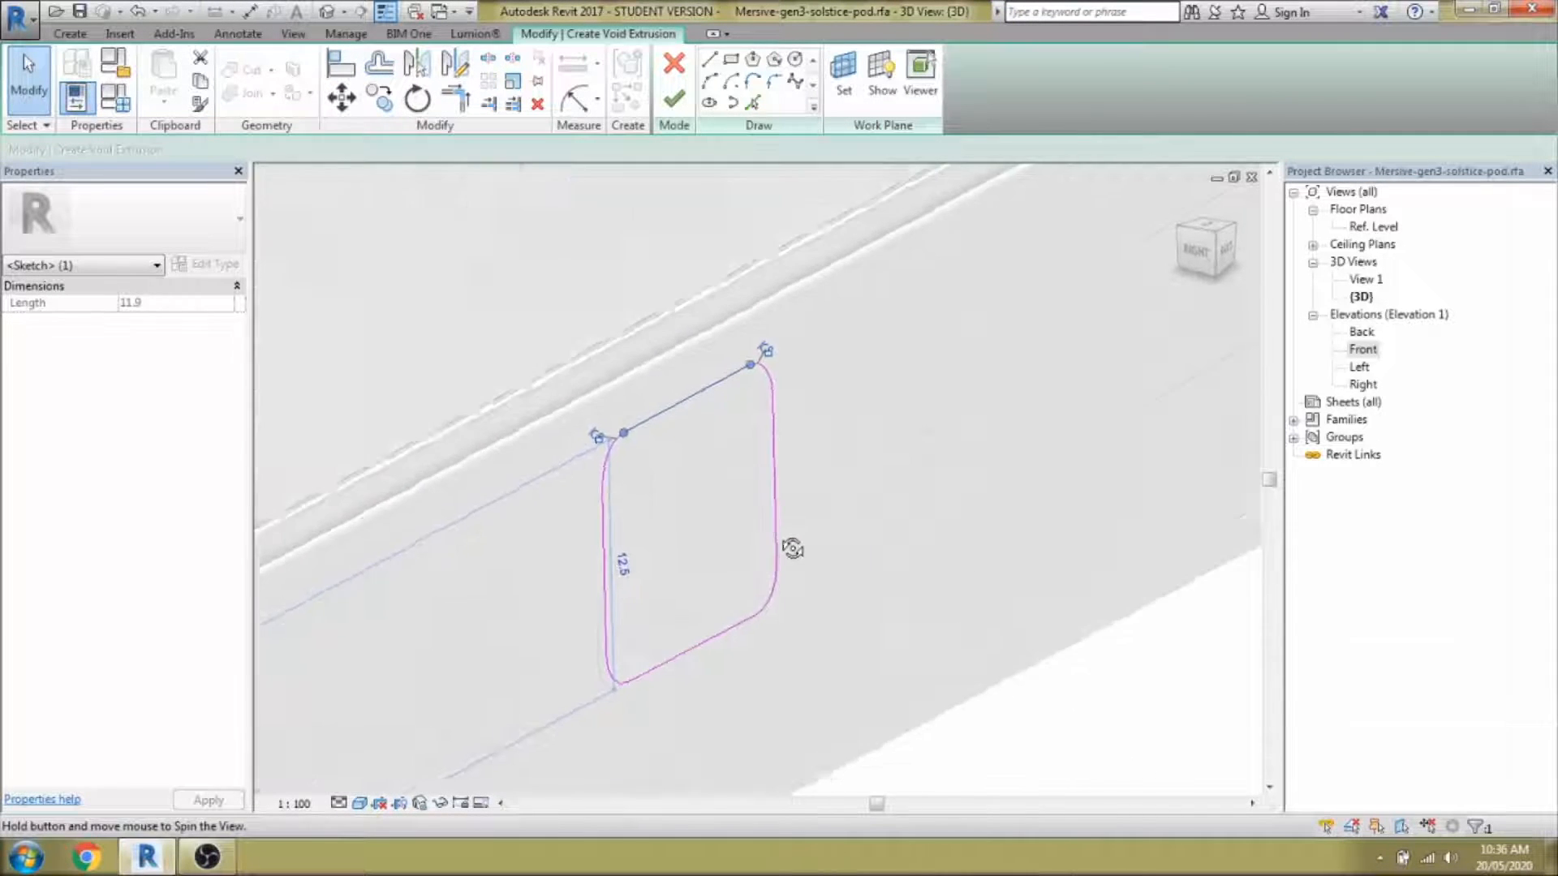
scroll(682, 411, up, 3)
key(w)
key(f)
shift+middle_drag(692, 426, 636, 312)
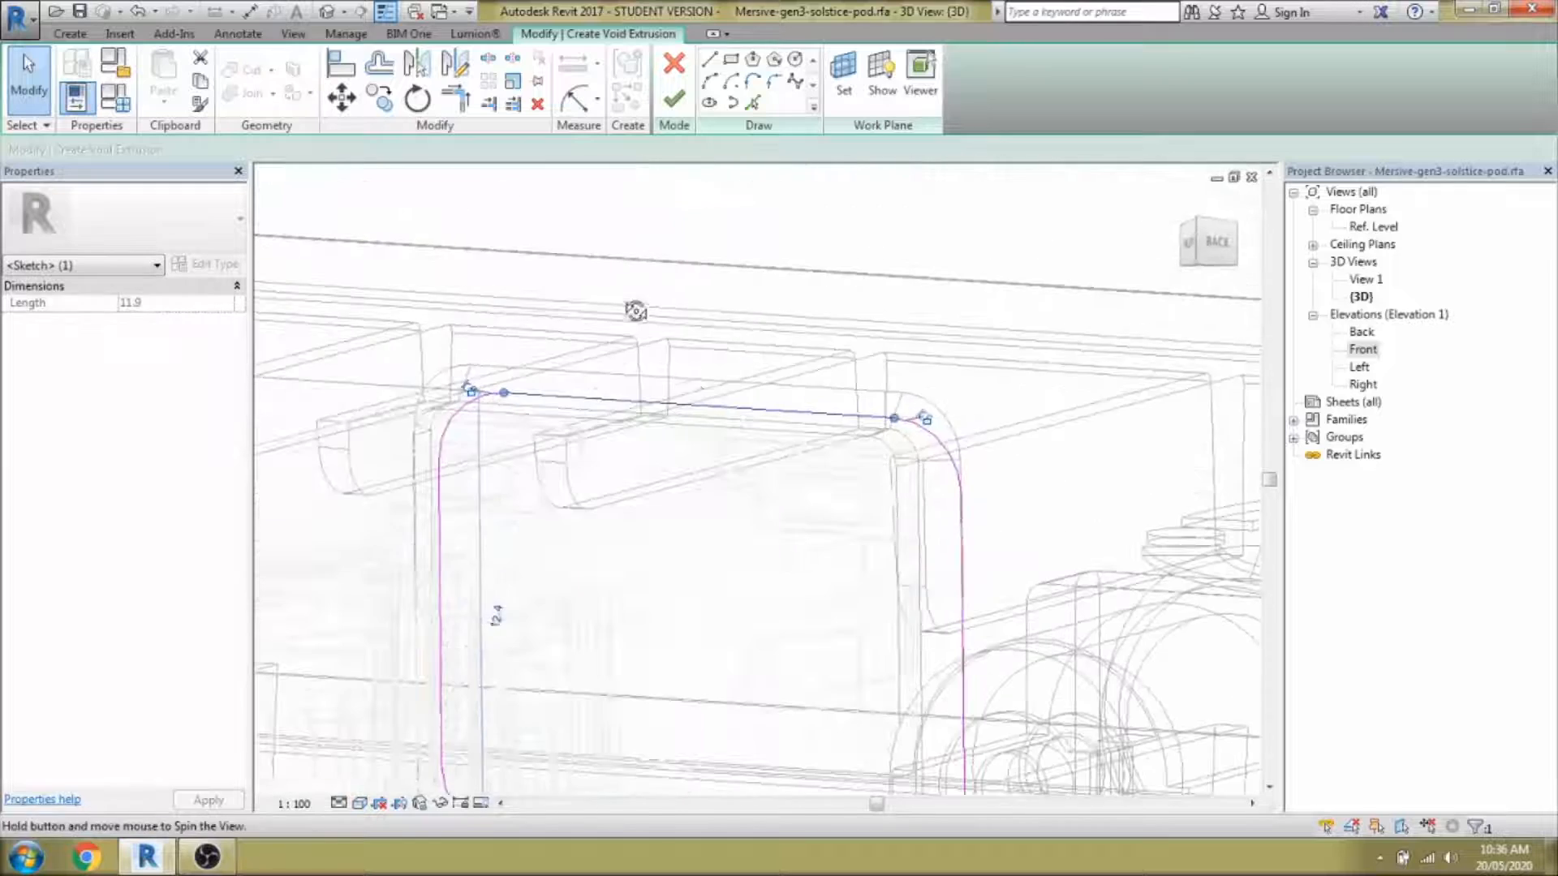
key(a)
key(l)
middle_drag(811, 424, 989, 350)
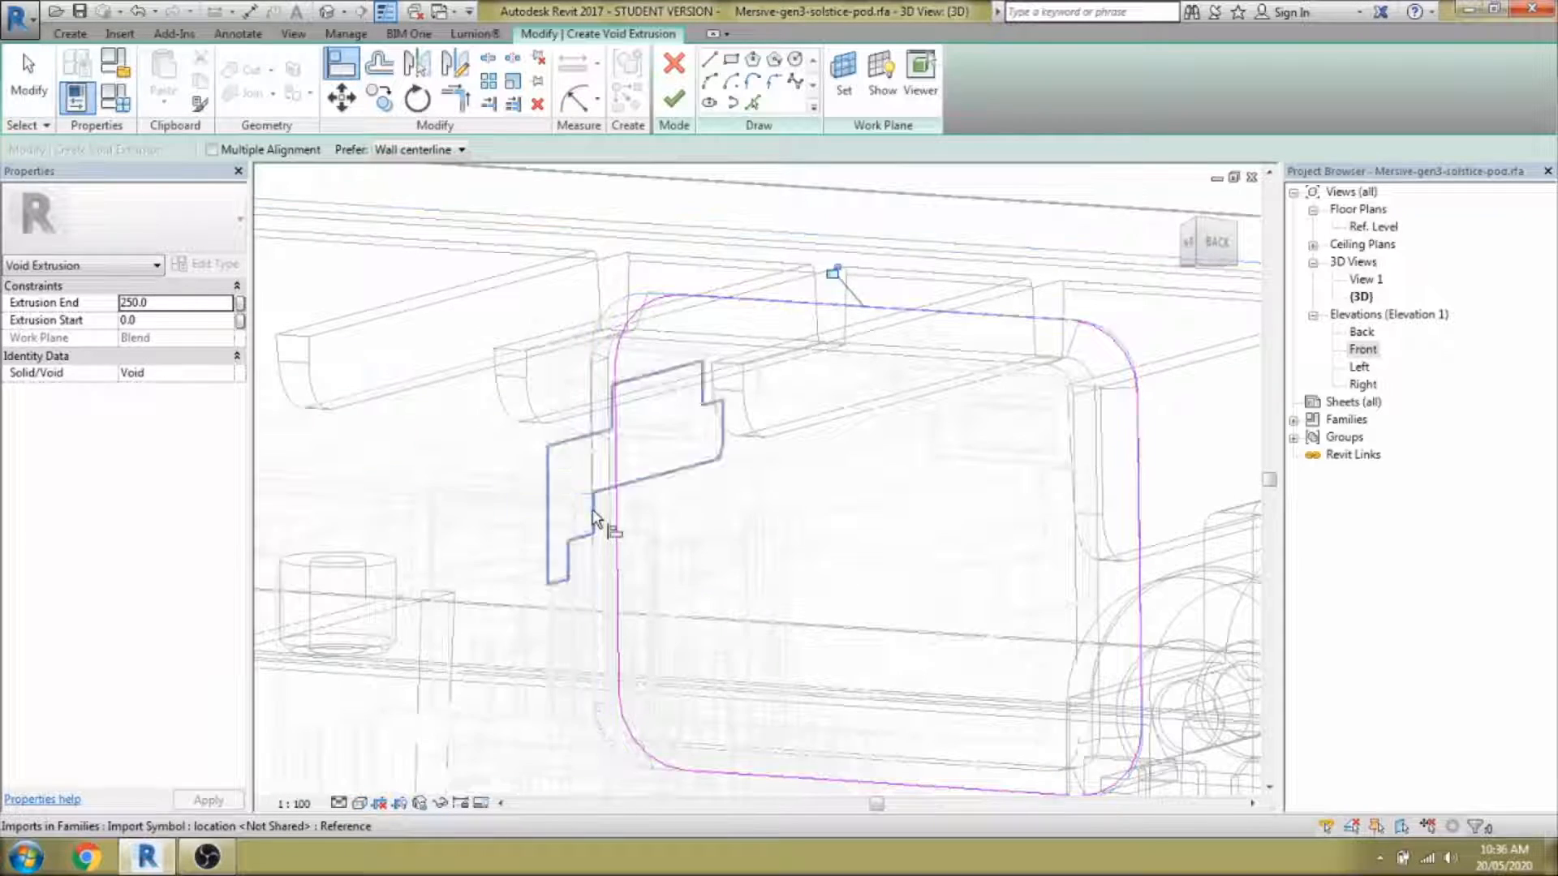
mouse_move(600, 526)
shift+middle_down()
mouse_move(588, 567)
mouse_move(911, 723)
mouse_move(1022, 714)
shift+middle_up()
click(633, 568)
click(654, 553)
scroll(643, 535, down, 3)
Finish the 250-deep void extrusion that opens the front port, exposing the connector.
click(674, 99)
scroll(568, 442, down, 5)
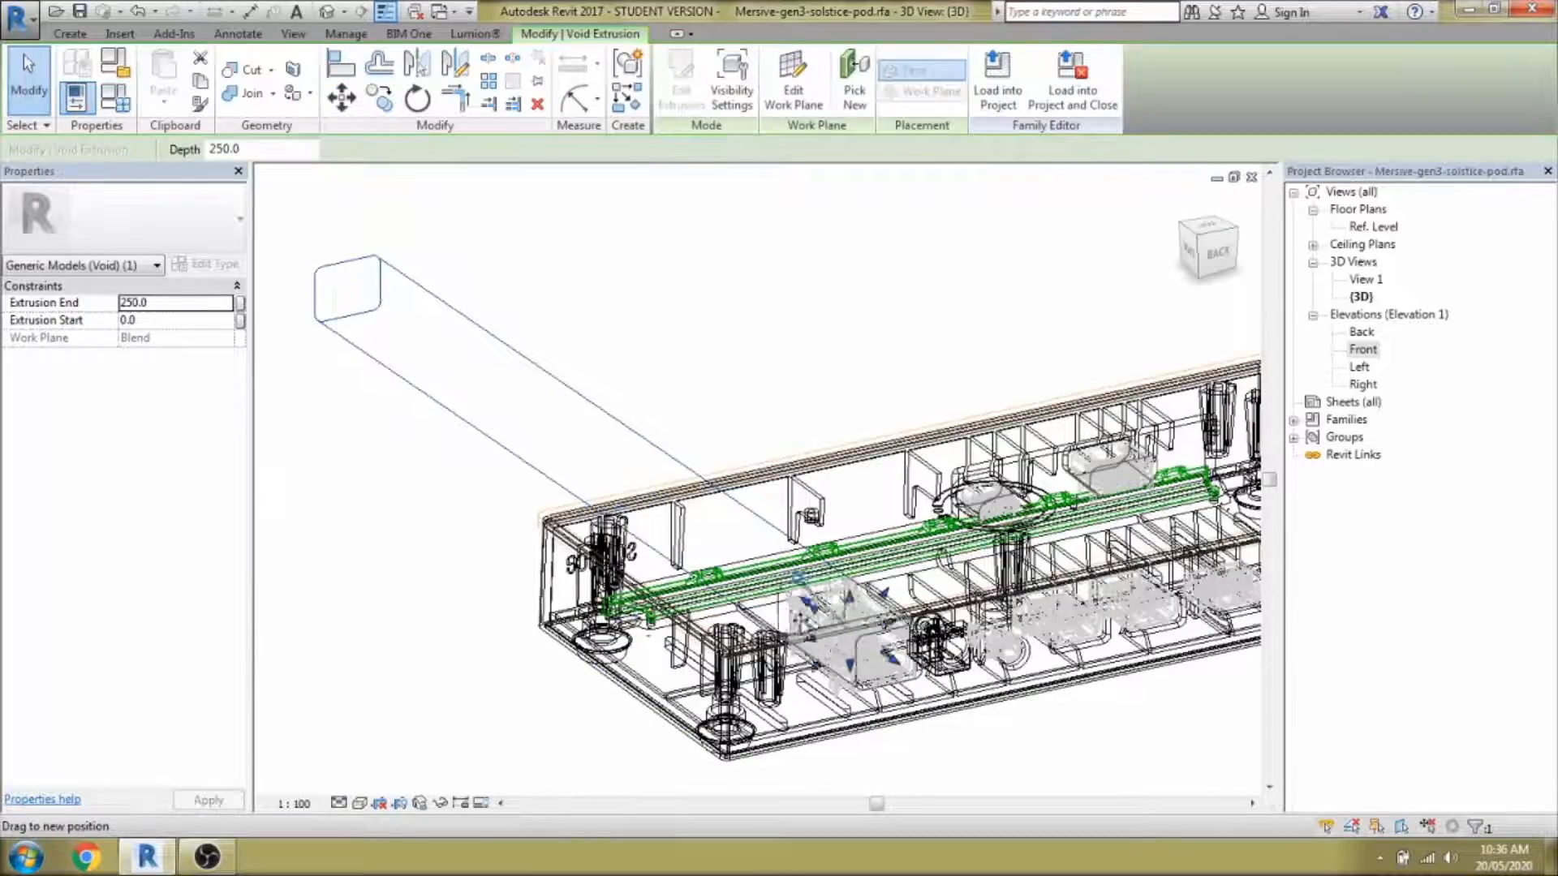
scroll(568, 442, up, 5)
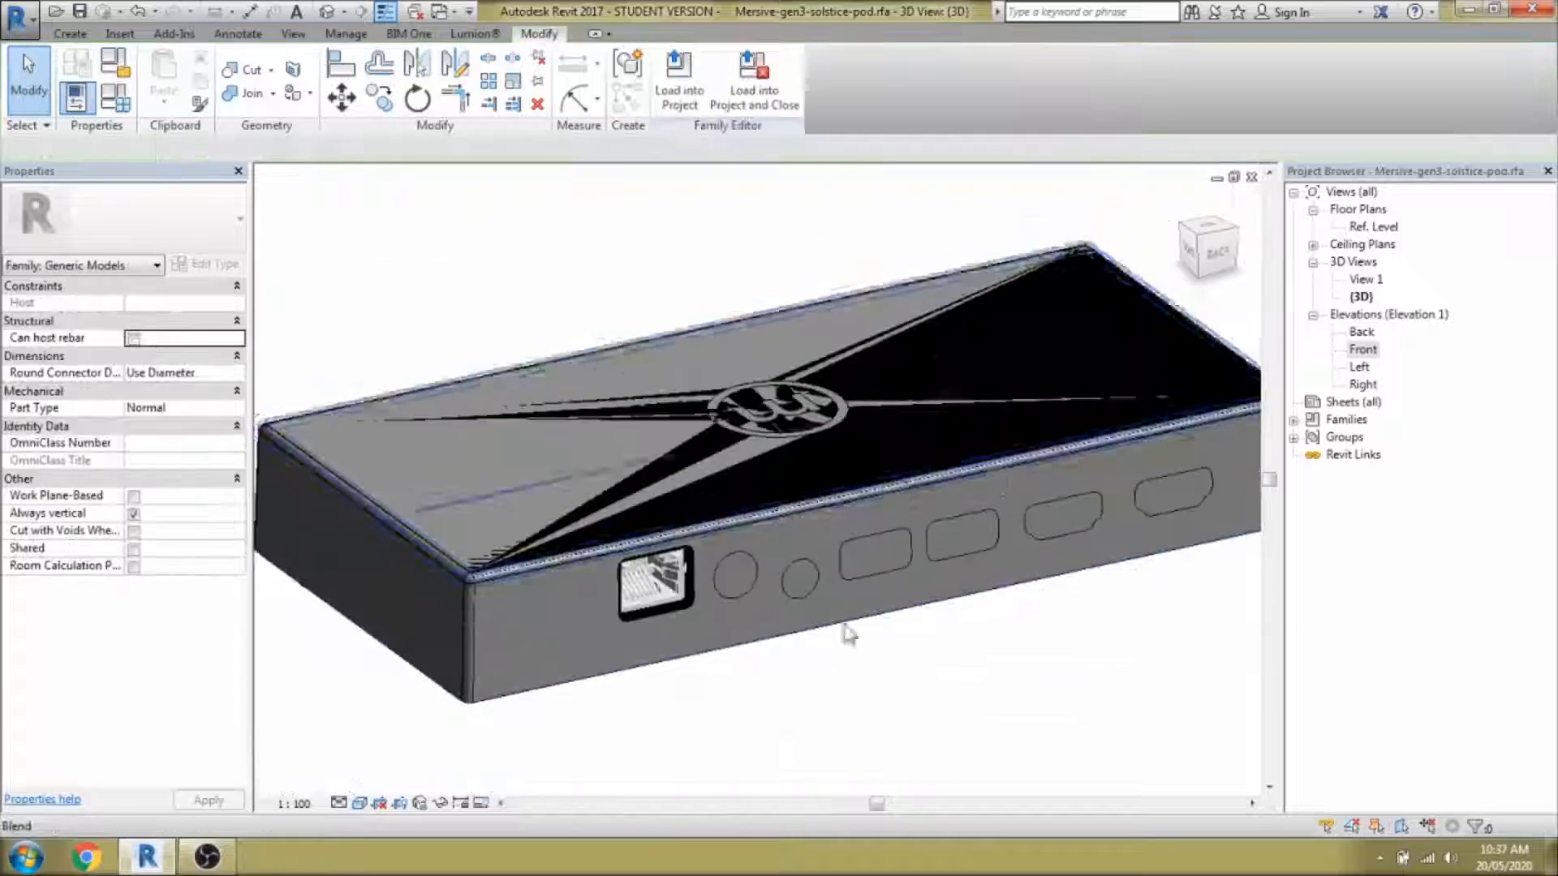
scroll(845, 633, up, 5)
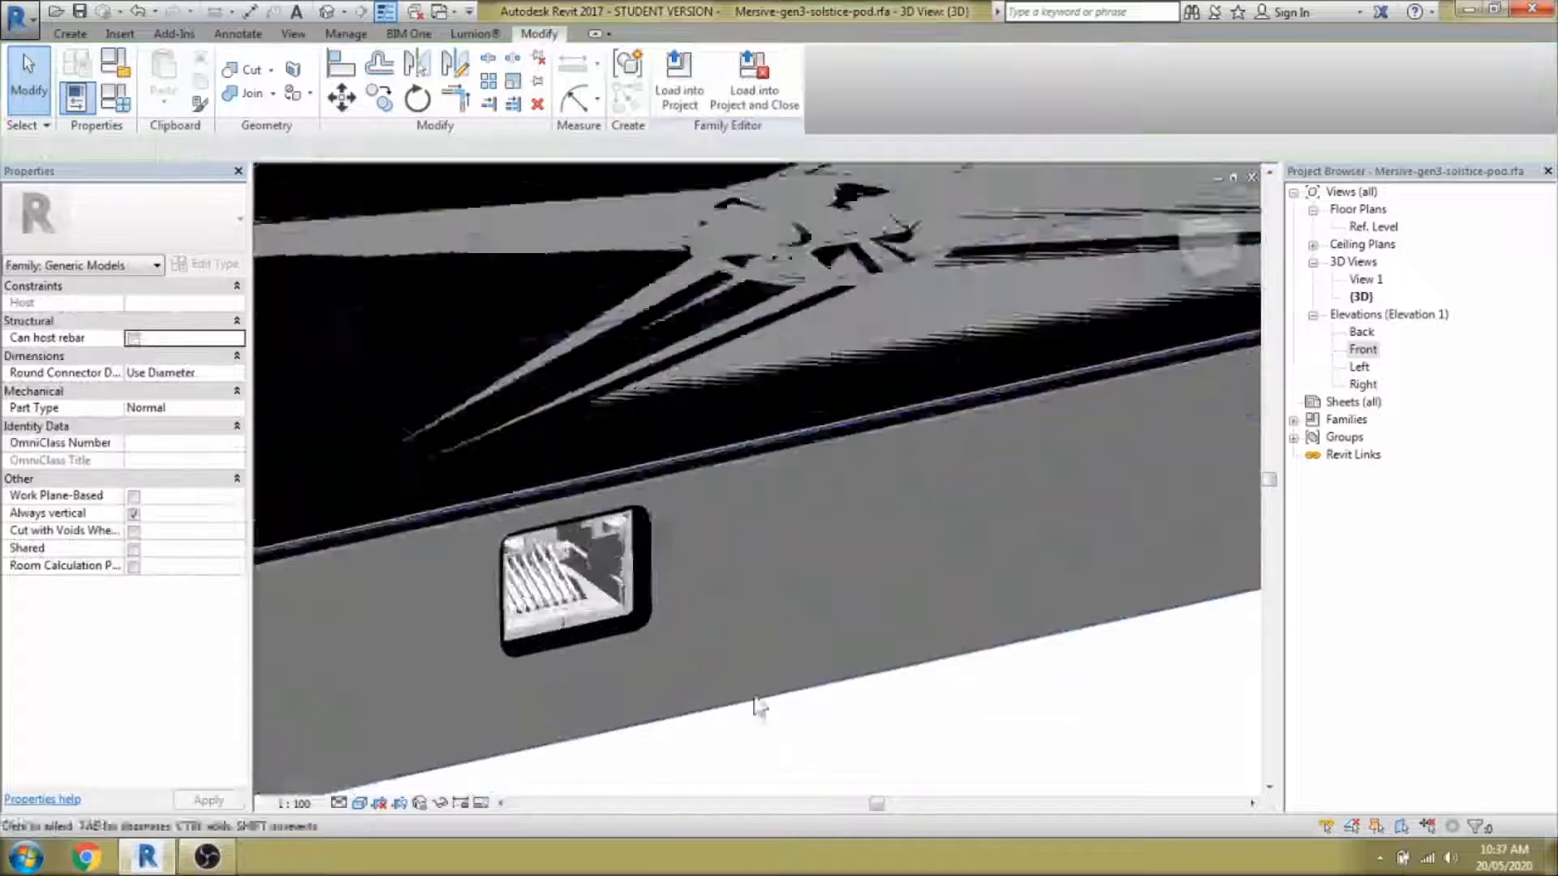
shift+middle_drag(755, 698, 705, 657)
scroll(600, 591, up, 3)
scroll(601, 591, down, 3)
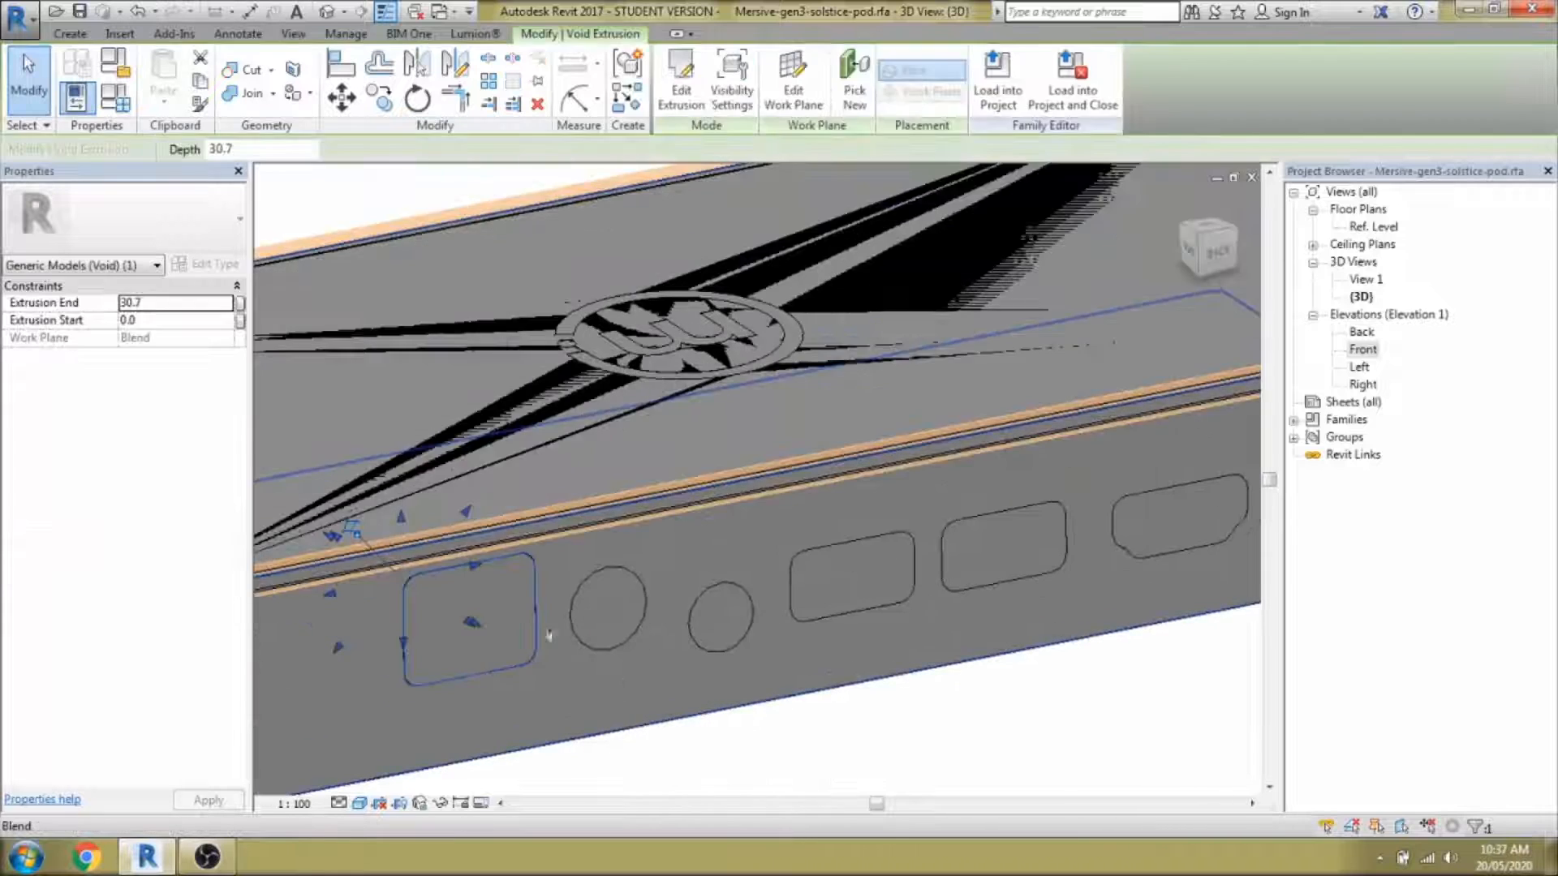
key(Escape)
shift+middle_drag(454, 609, 703, 598)
scroll(662, 620, up, 3)
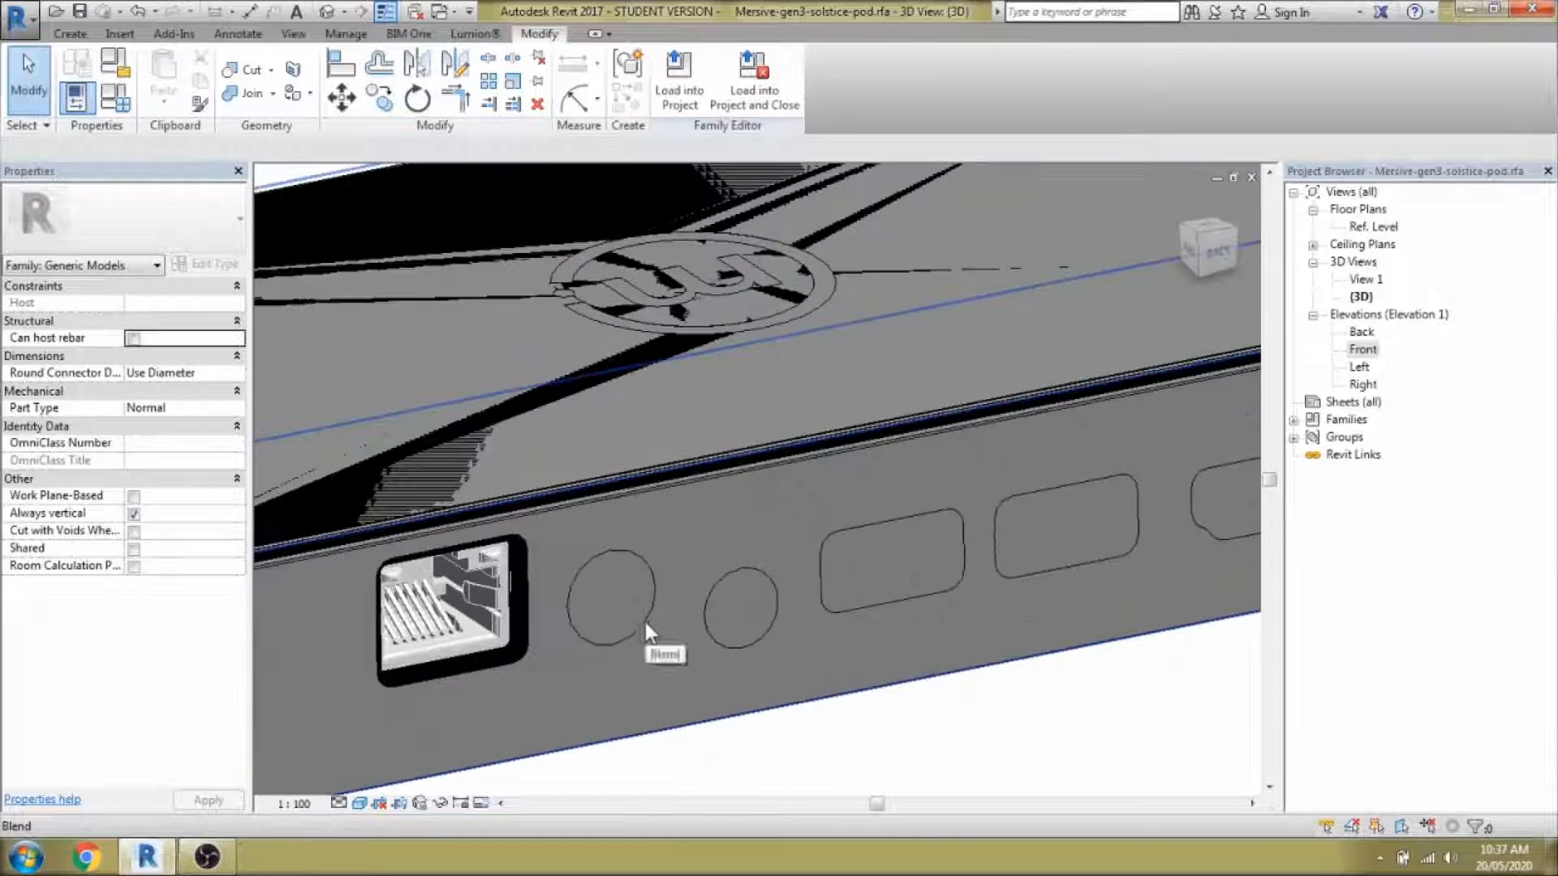
Begin sketching another void extrusion from the Create tab's Void Forms.
click(70, 33)
click(380, 65)
click(417, 139)
scroll(930, 477, down, 5)
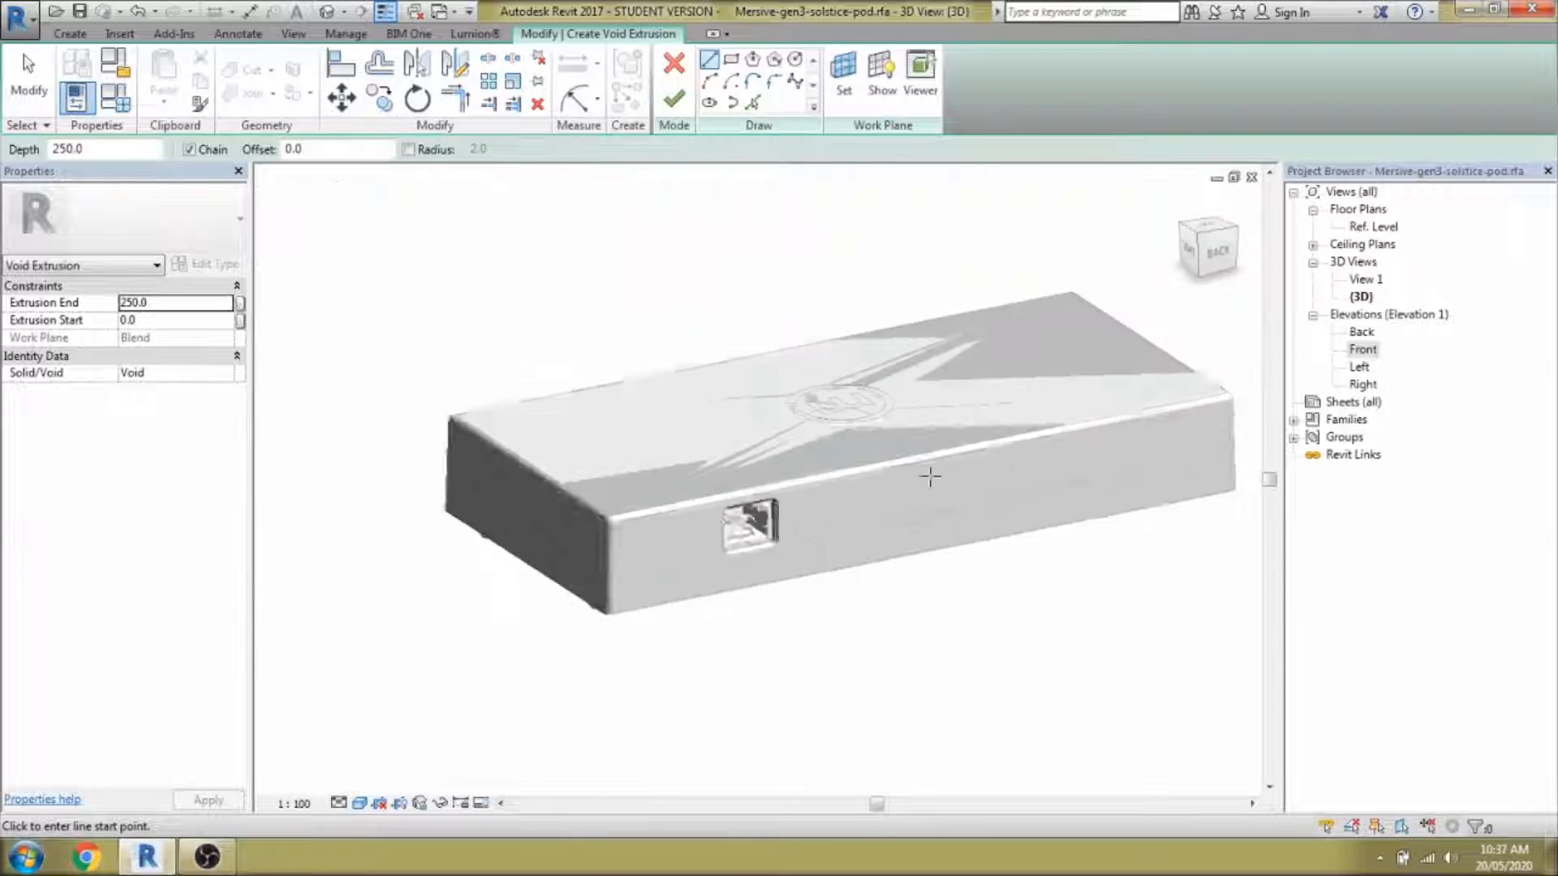
Switch to wireframe and sketch a circle over the round port, enlarging its radius to 4.9.
scroll(773, 564, up, 5)
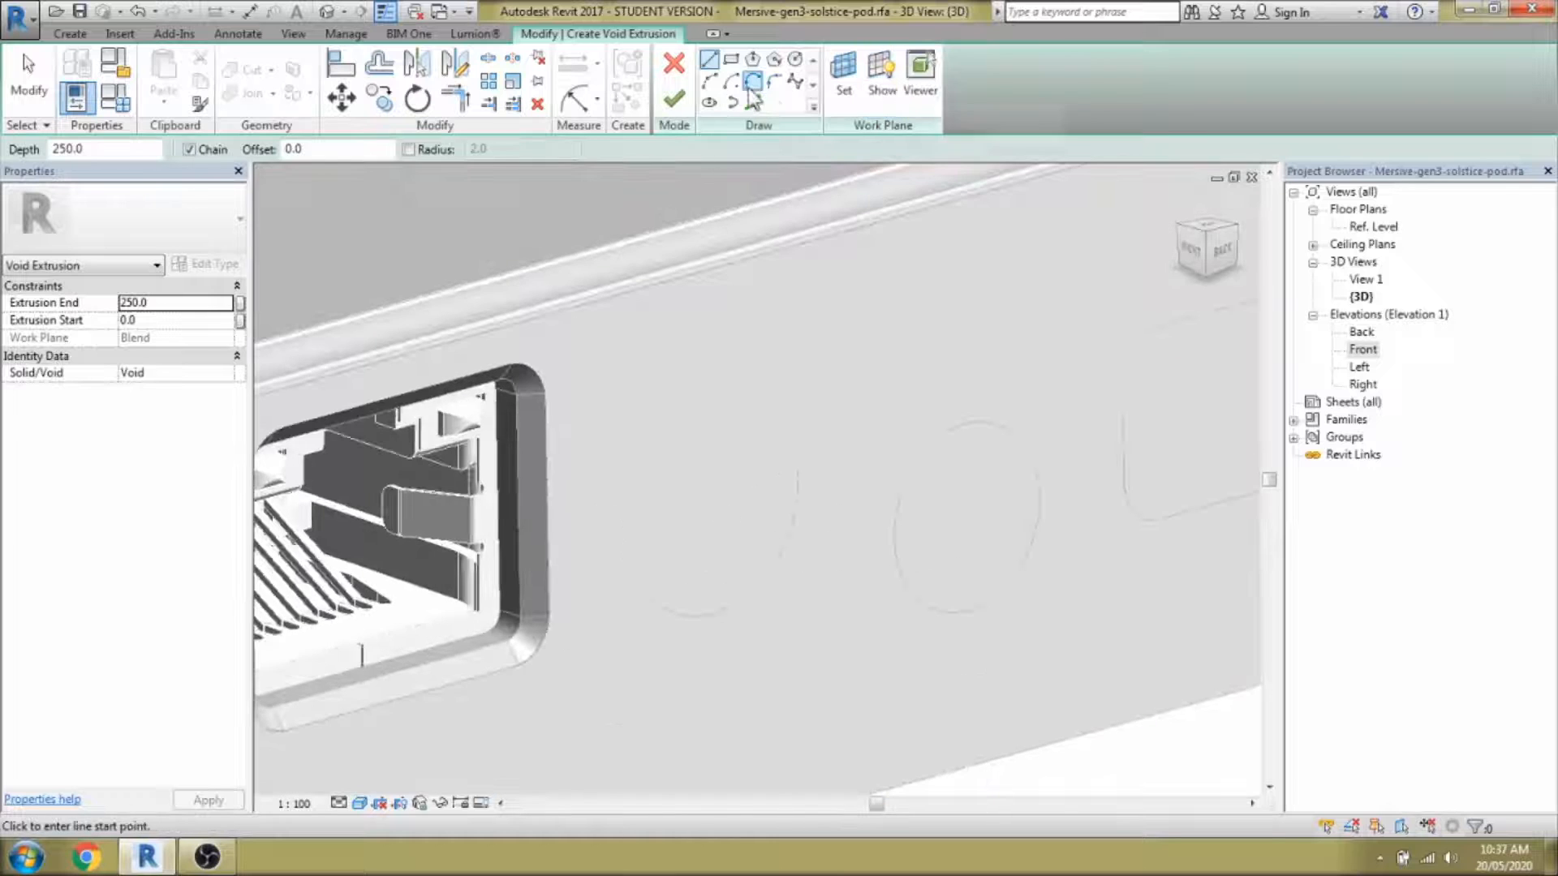
key(w)
key(f)
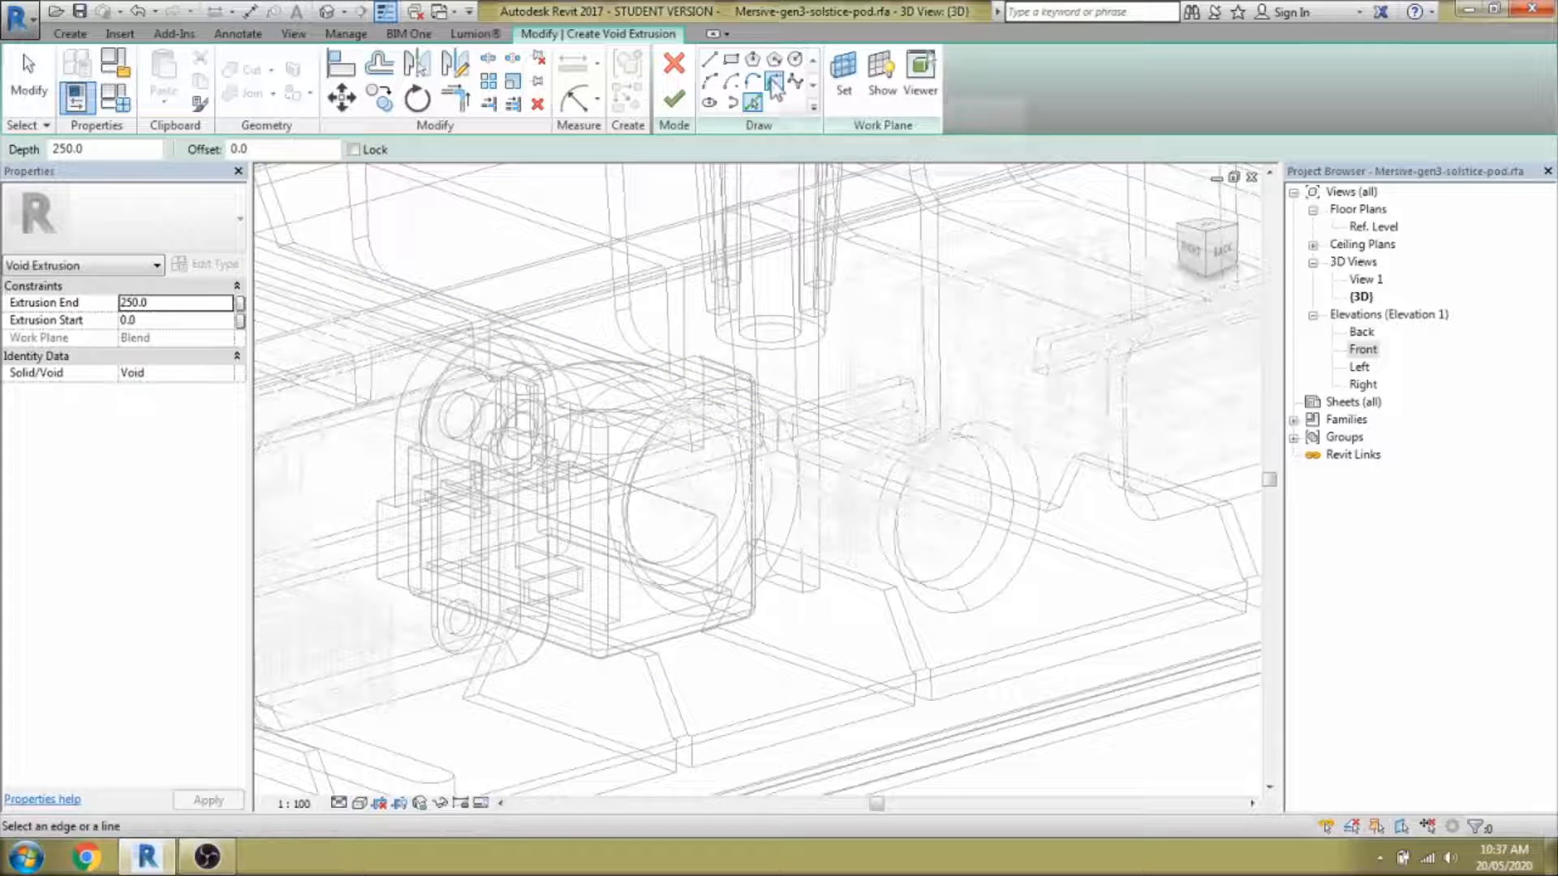
double_click(770, 579)
key(Escape)
key(Escape)
shift+middle_drag(865, 640, 839, 626)
click(919, 549)
click(1222, 260)
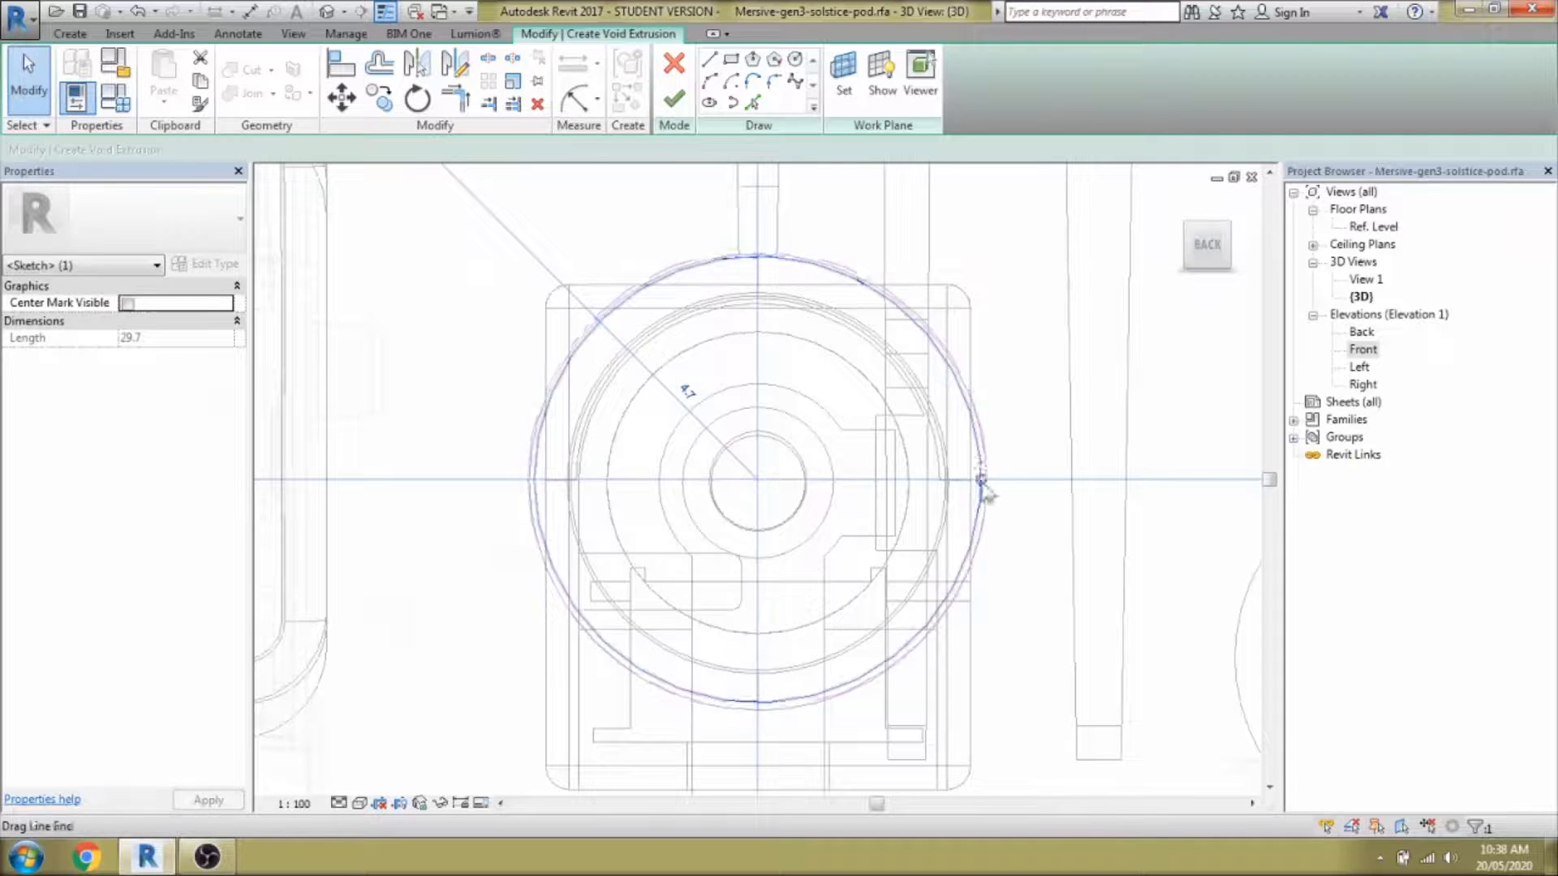
drag(981, 480, 988, 479)
scroll(622, 431, down, 6)
scroll(893, 557, up, 4)
scroll(741, 365, down, 3)
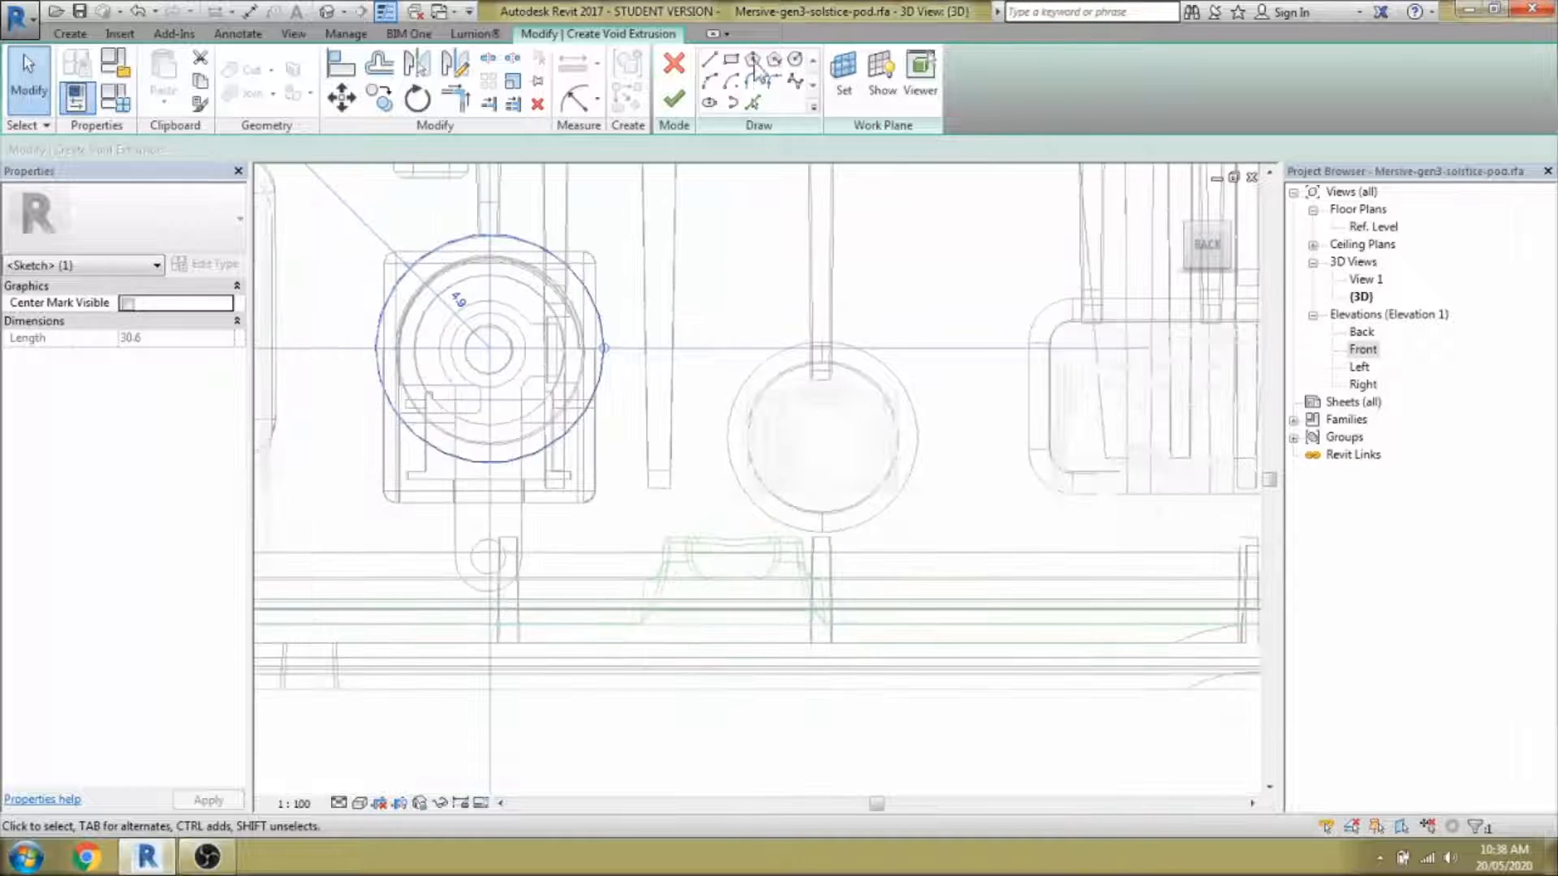
Add a circle on the right port, delete it after the join error, and finish the void.
click(795, 60)
scroll(873, 455, up, 3)
click(965, 537)
key(Escape)
key(Escape)
scroll(757, 555, down, 4)
shift+middle_drag(655, 571, 793, 624)
click(673, 98)
click(1502, 810)
scroll(644, 601, down, 2)
click(837, 577)
key(Delete)
click(674, 99)
Create a new void extrusion from a circle of about 3.9 radius on the round port.
scroll(767, 515, down, 2)
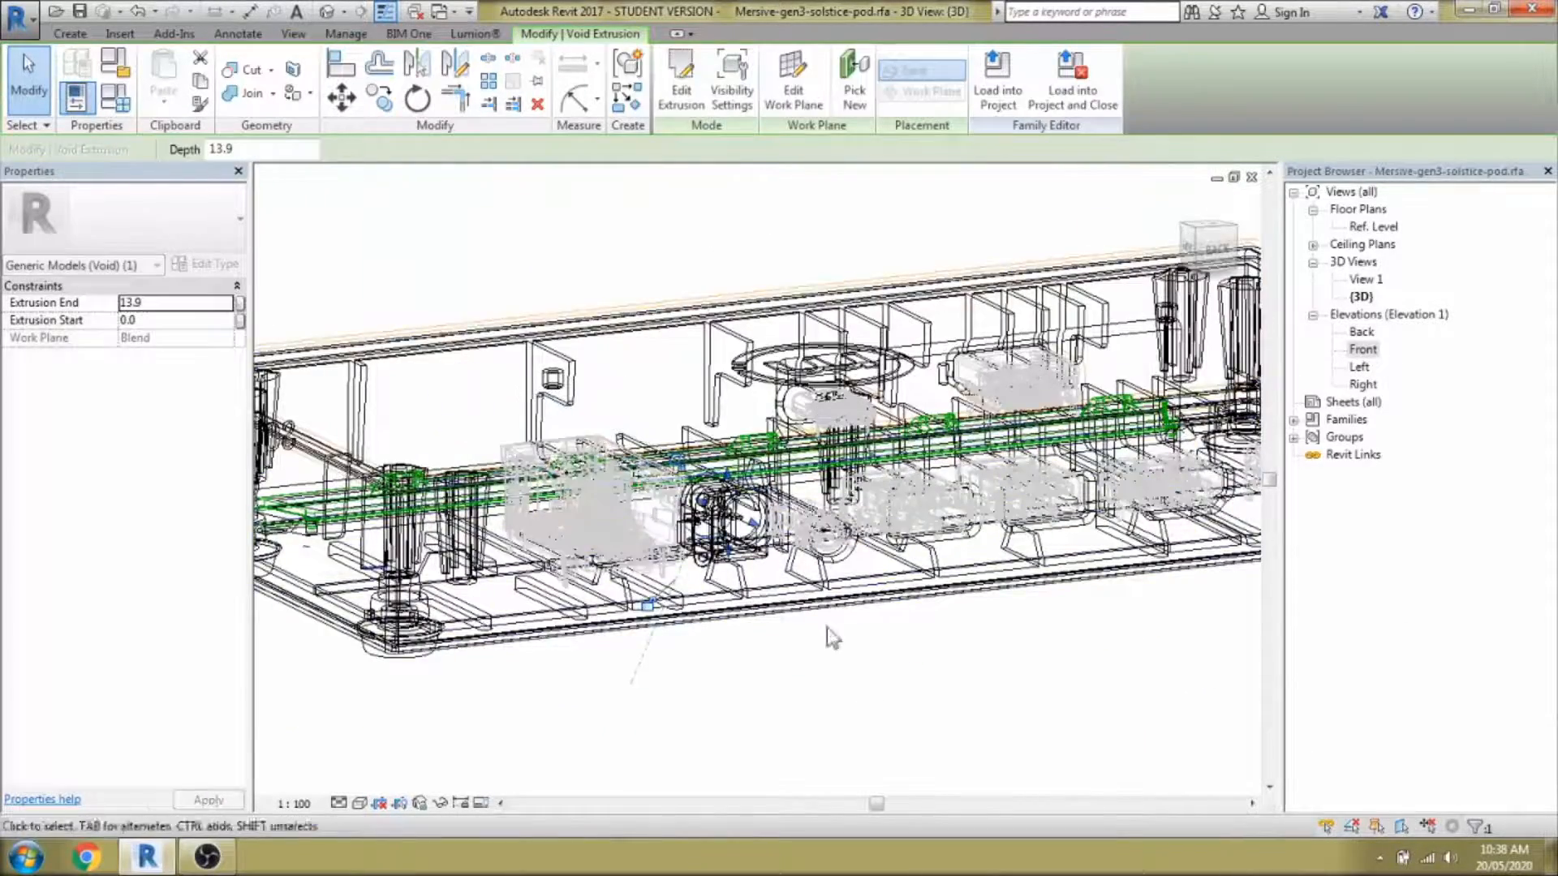
scroll(719, 524, up, 3)
shift+middle_drag(718, 525, 774, 552)
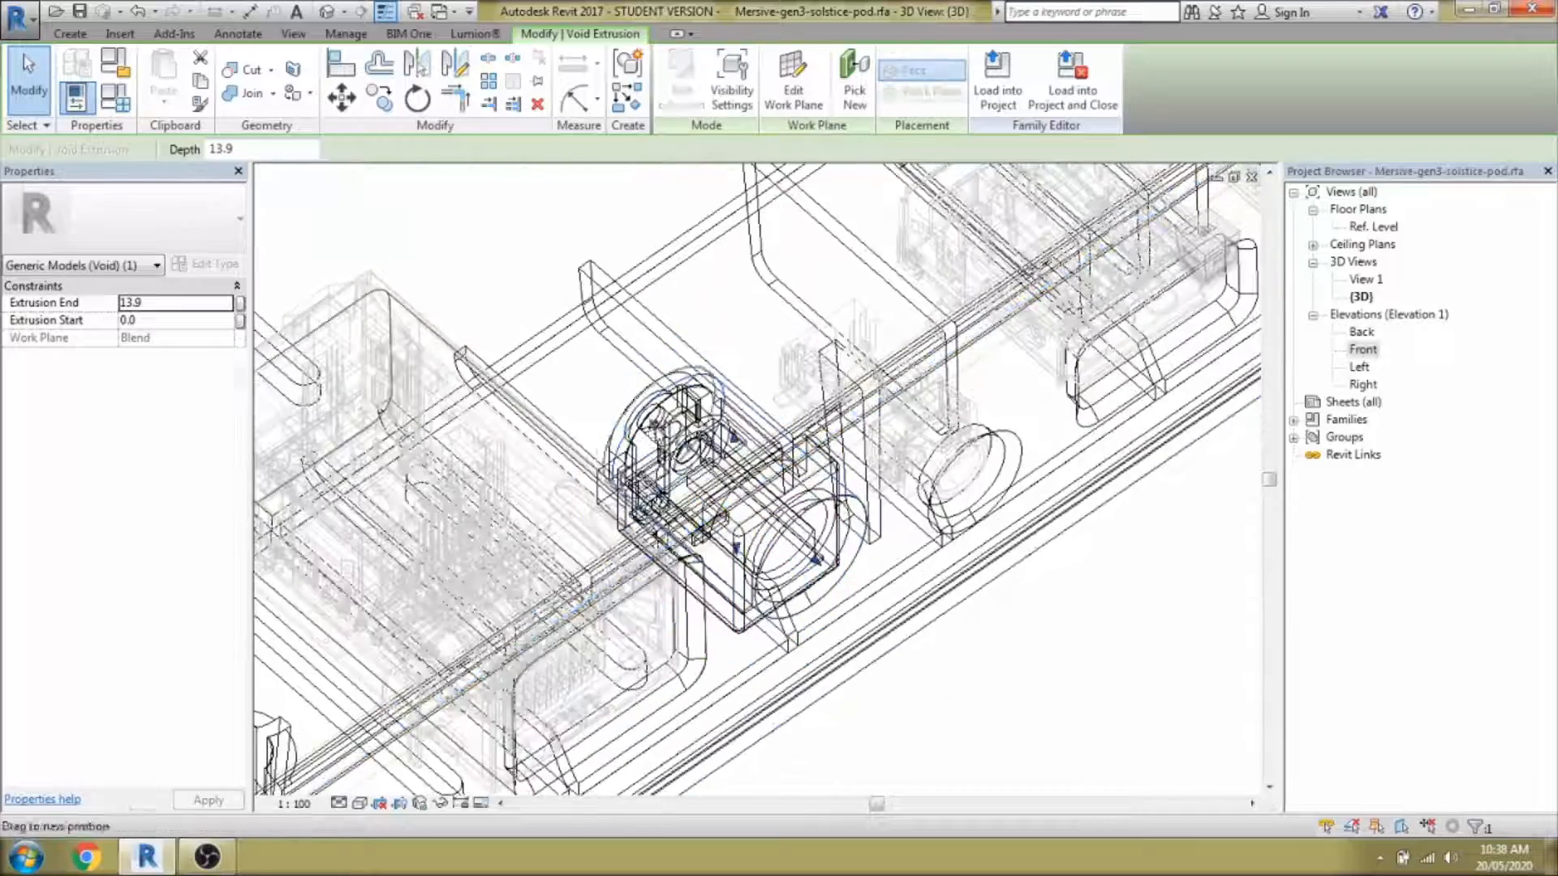
shift+middle_drag(933, 507, 853, 438)
click(69, 34)
click(378, 81)
click(406, 136)
shift+middle_drag(981, 619, 932, 563)
click(796, 59)
scroll(797, 529, up, 2)
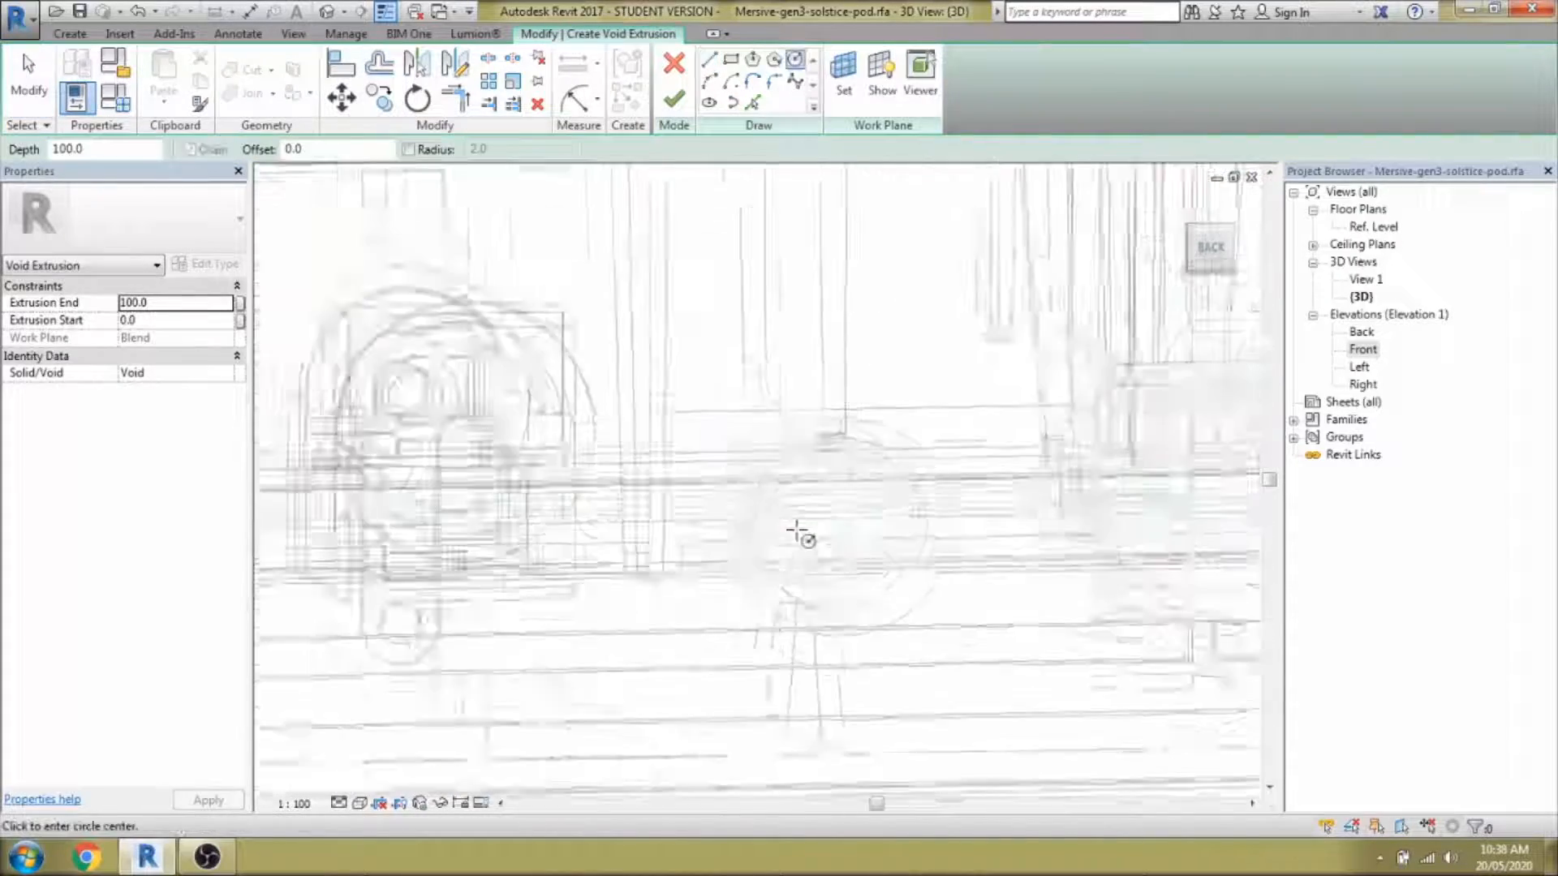
scroll(828, 529, up, 2)
click(834, 526)
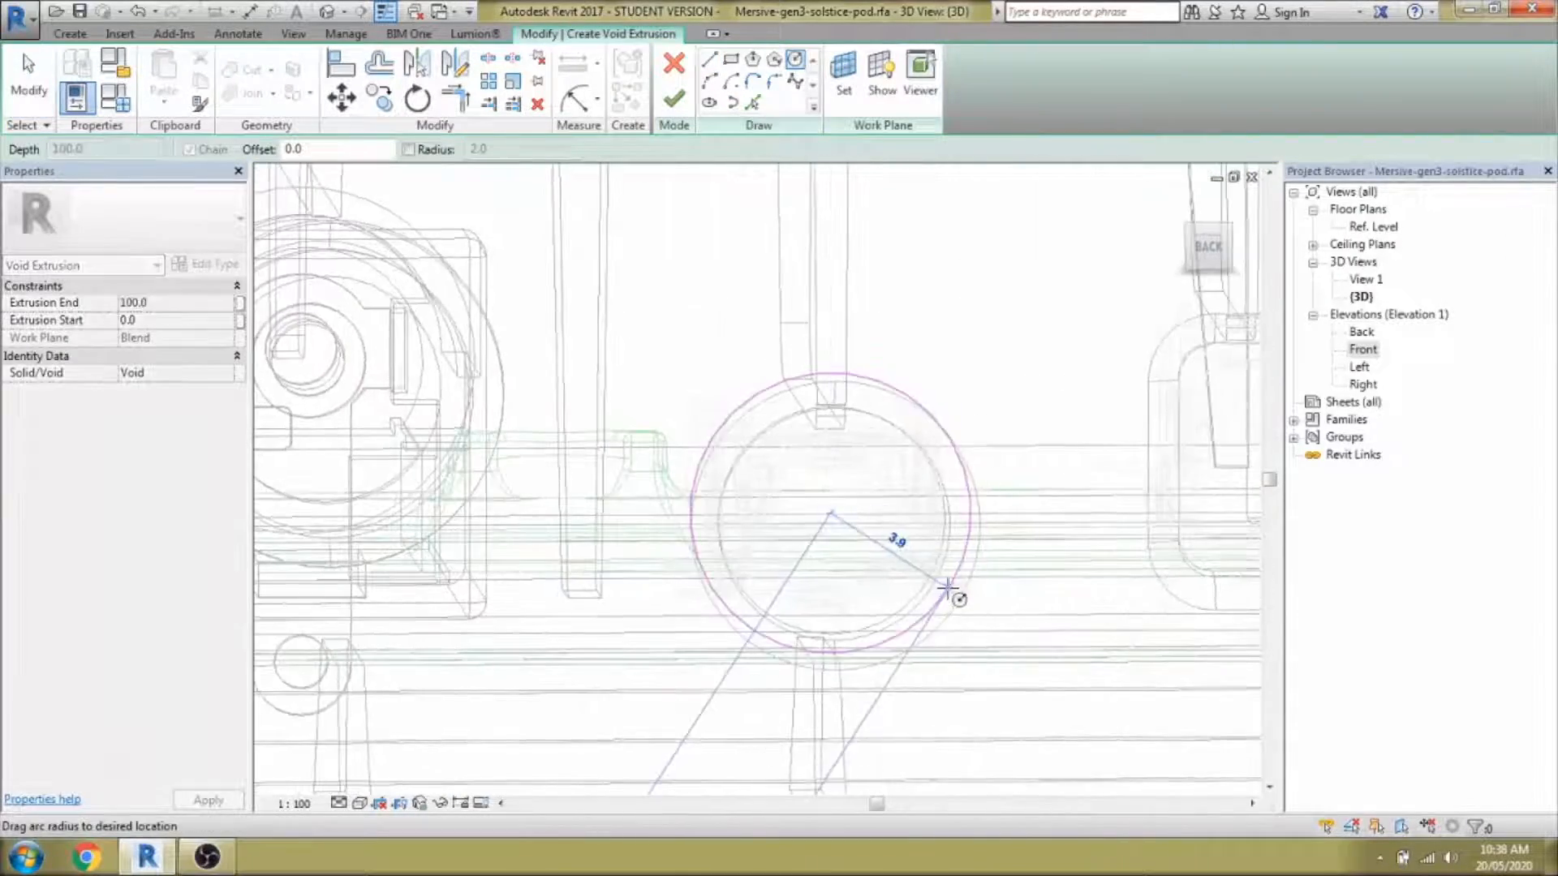
click(947, 605)
key(Escape)
key(Escape)
scroll(699, 528, down, 2)
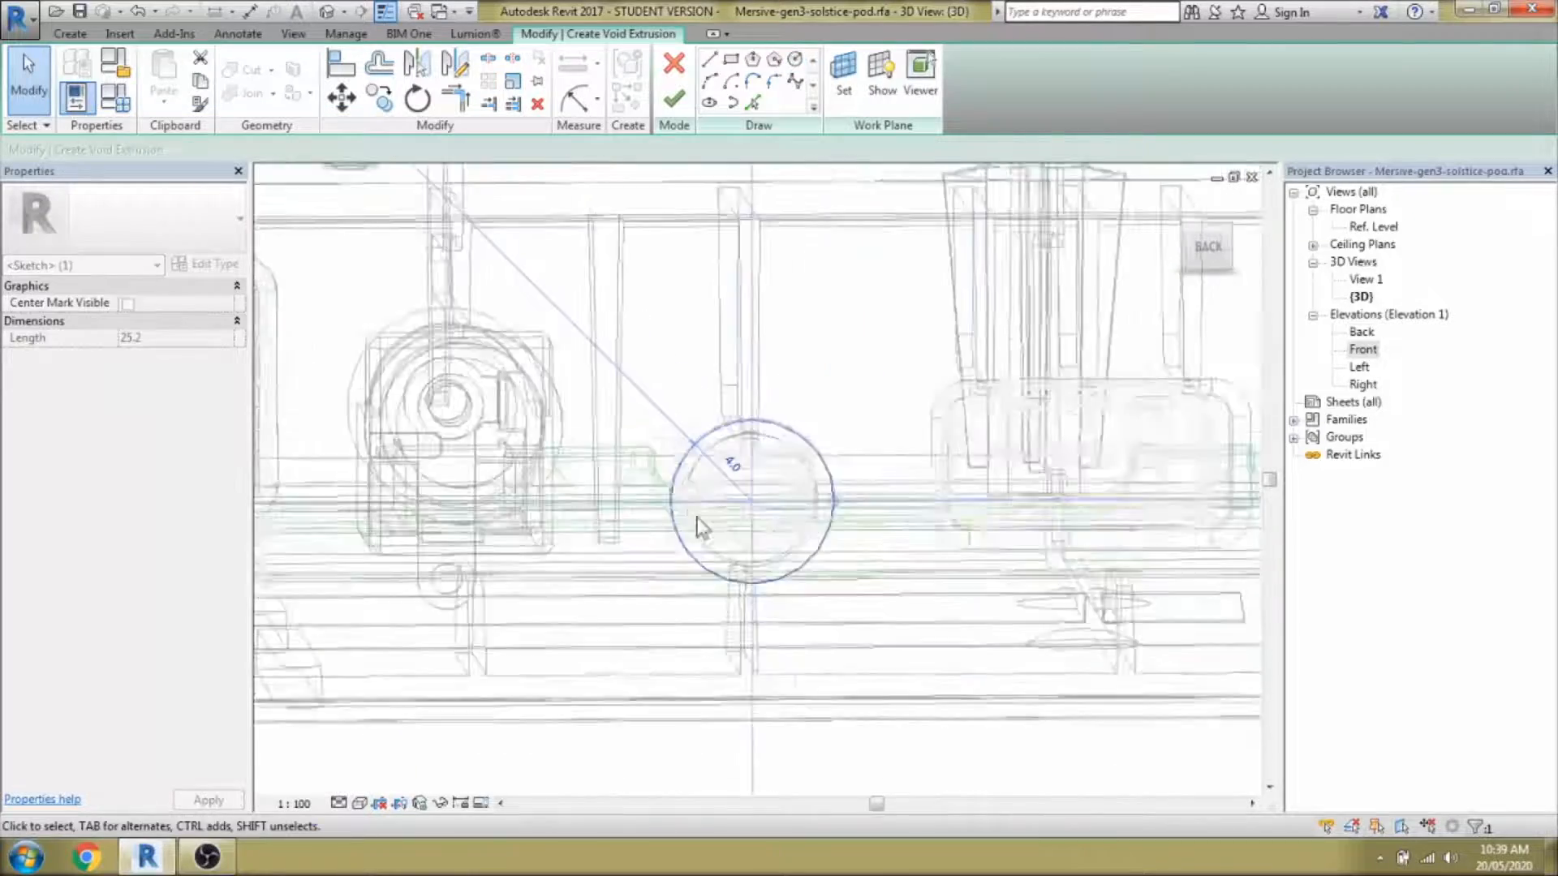
click(673, 99)
Shorten the new circular void's depth from 100 to 15.3.
shift+middle_drag(677, 414, 526, 357)
drag(522, 351, 793, 511)
mouse_move(933, 688)
shift+middle_down()
mouse_move(1070, 617)
mouse_move(958, 625)
mouse_move(960, 641)
mouse_move(913, 559)
mouse_move(743, 537)
mouse_move(740, 591)
mouse_move(789, 609)
mouse_move(810, 529)
shift+middle_up()
scroll(958, 625, down, 2)
scroll(899, 566, up, 1)
scroll(737, 535, up, 3)
Start another void extrusion sketch using Pick Lines.
click(628, 97)
click(753, 103)
scroll(808, 526, up, 1)
Pick the edges of both rectangular ports as void sketch lines.
click(807, 524)
click(695, 637)
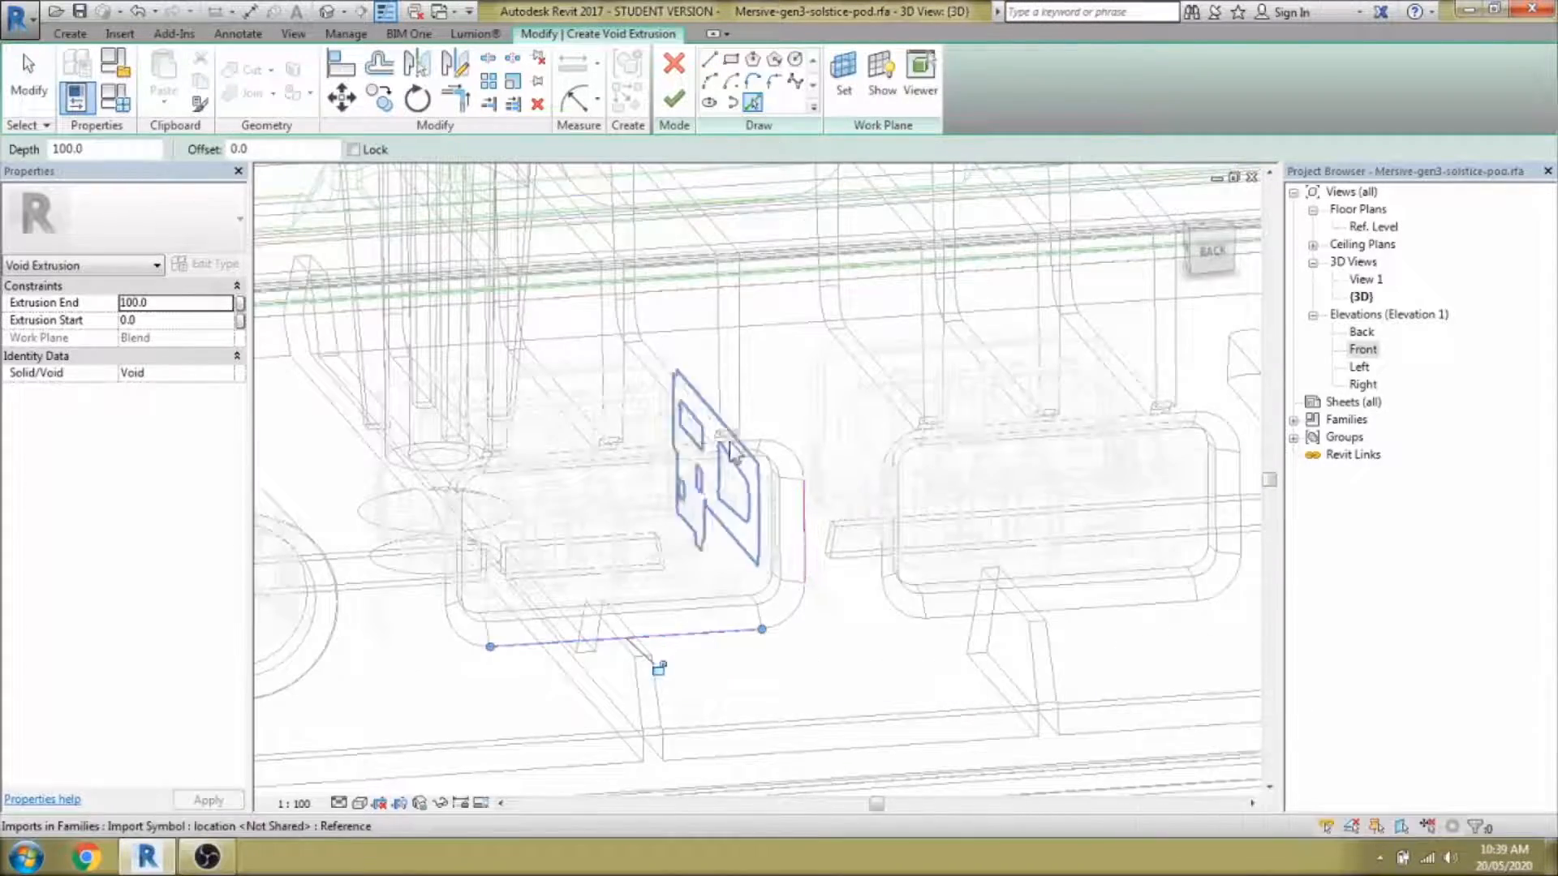
shift+middle_drag(690, 511, 596, 439)
shift+middle_drag(485, 582, 445, 571)
click(449, 539)
shift+middle_drag(831, 598, 830, 649)
click(824, 552)
click(1116, 634)
click(1134, 511)
scroll(1068, 436, up, 2)
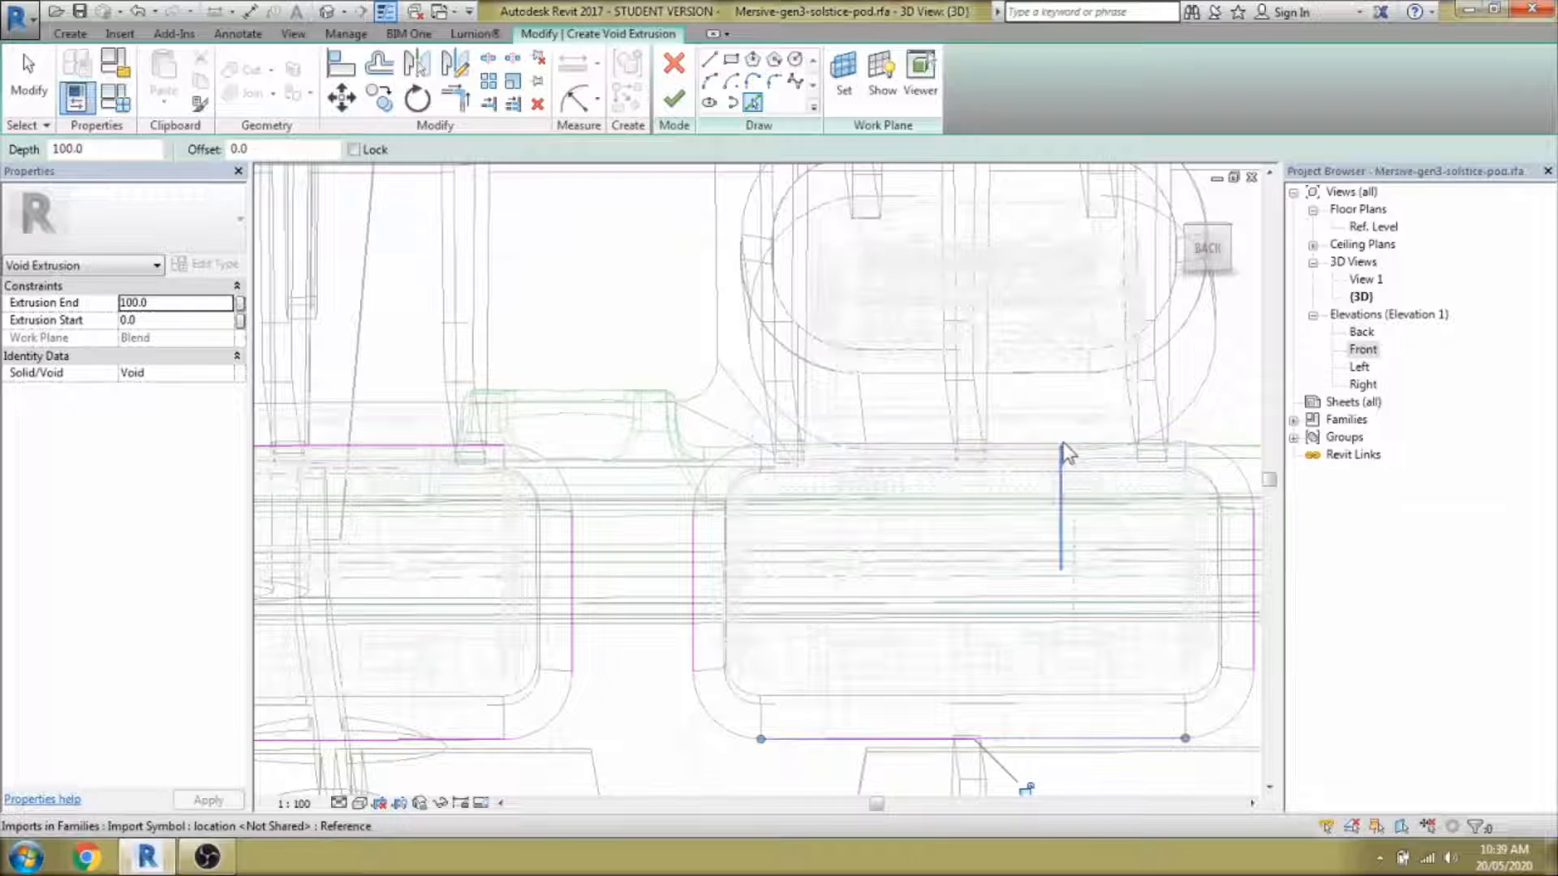
Round every port corner with 2.0 fillet arcs and finish the void, triggering the join error.
click(1063, 443)
scroll(1063, 441, down, 2)
click(856, 479)
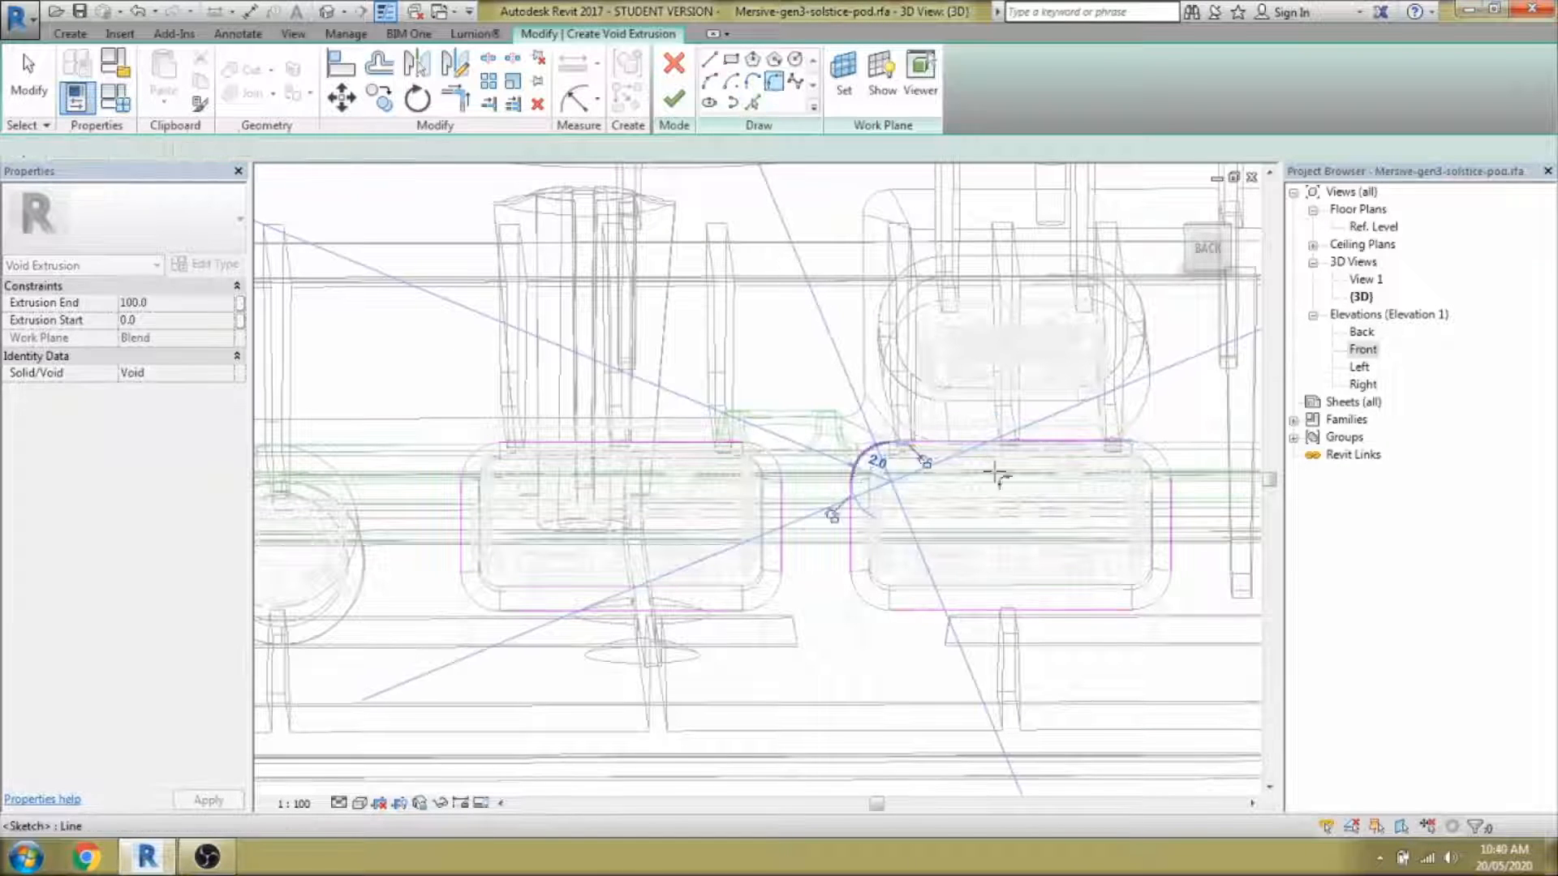
click(1166, 462)
click(1170, 568)
click(1133, 610)
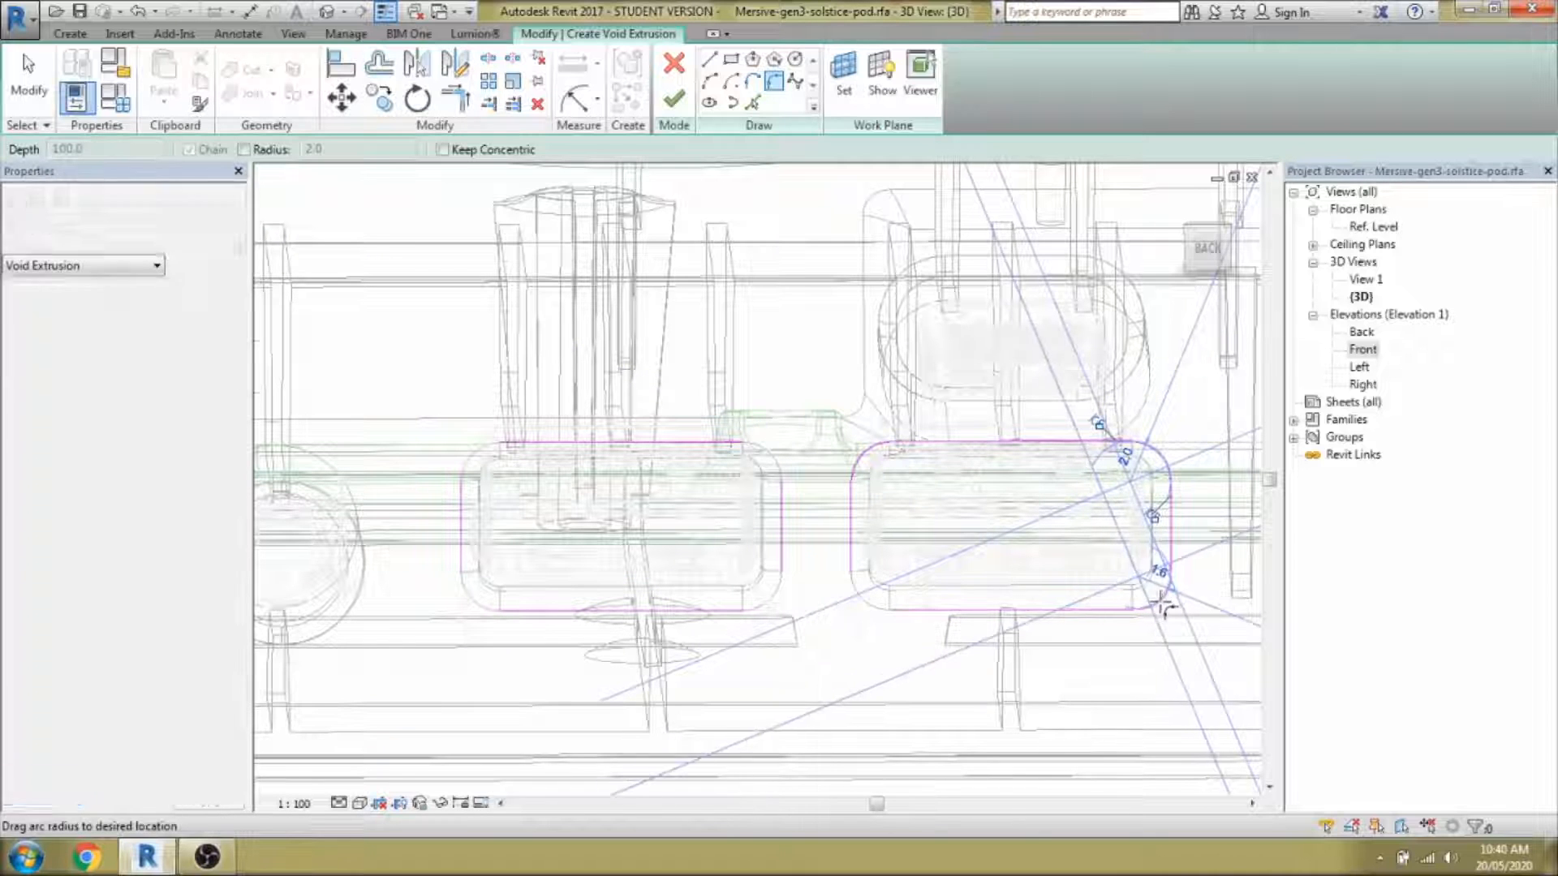
click(1160, 596)
click(852, 570)
click(863, 599)
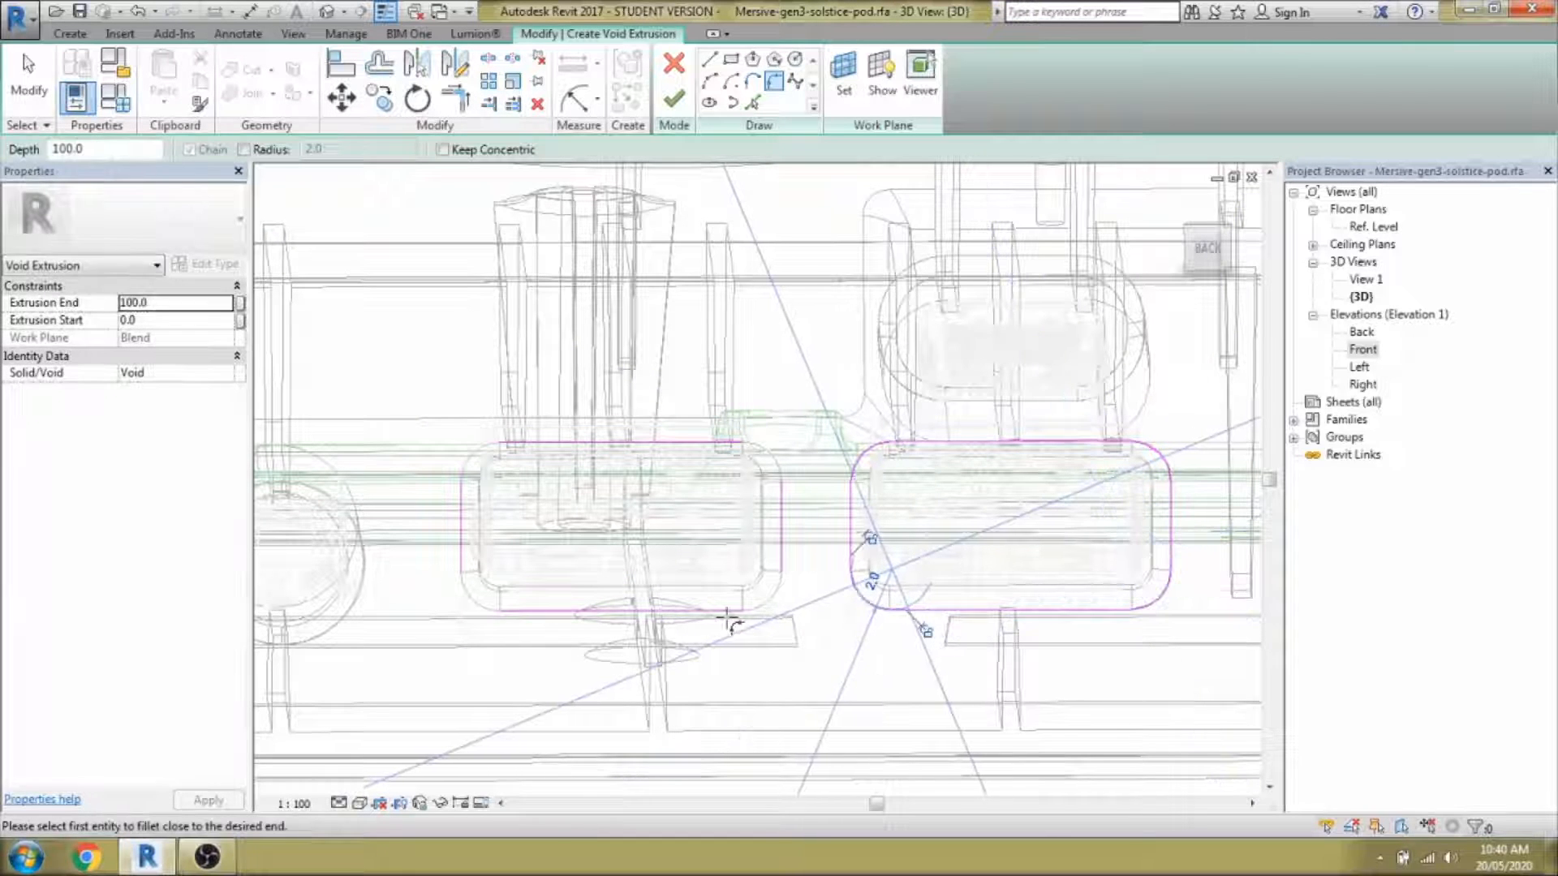
click(733, 611)
click(781, 572)
click(770, 604)
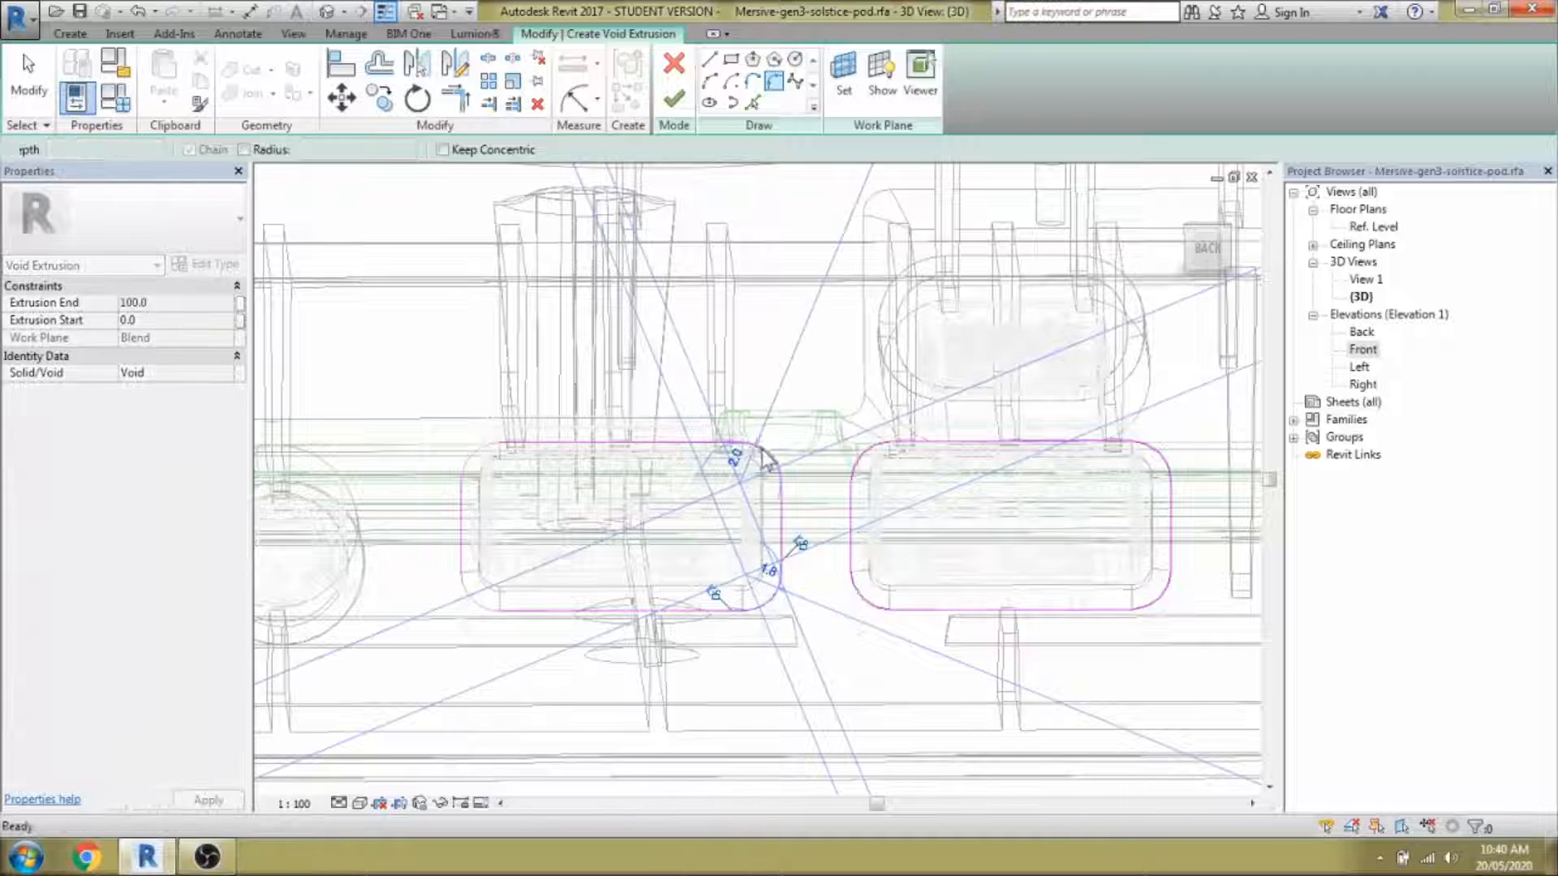
click(743, 442)
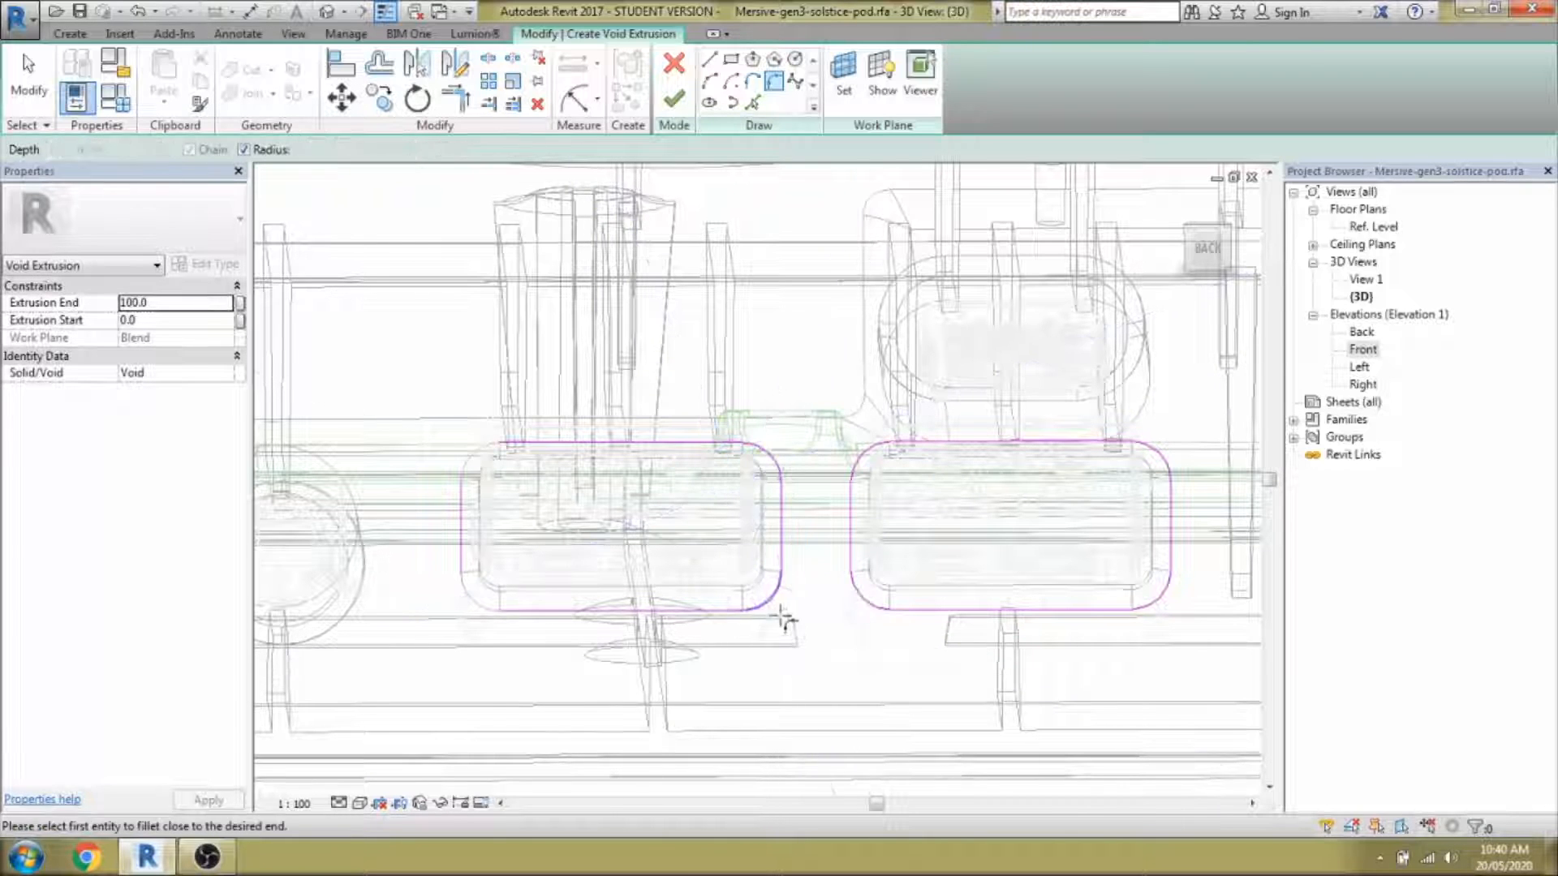
scroll(783, 619, up, 2)
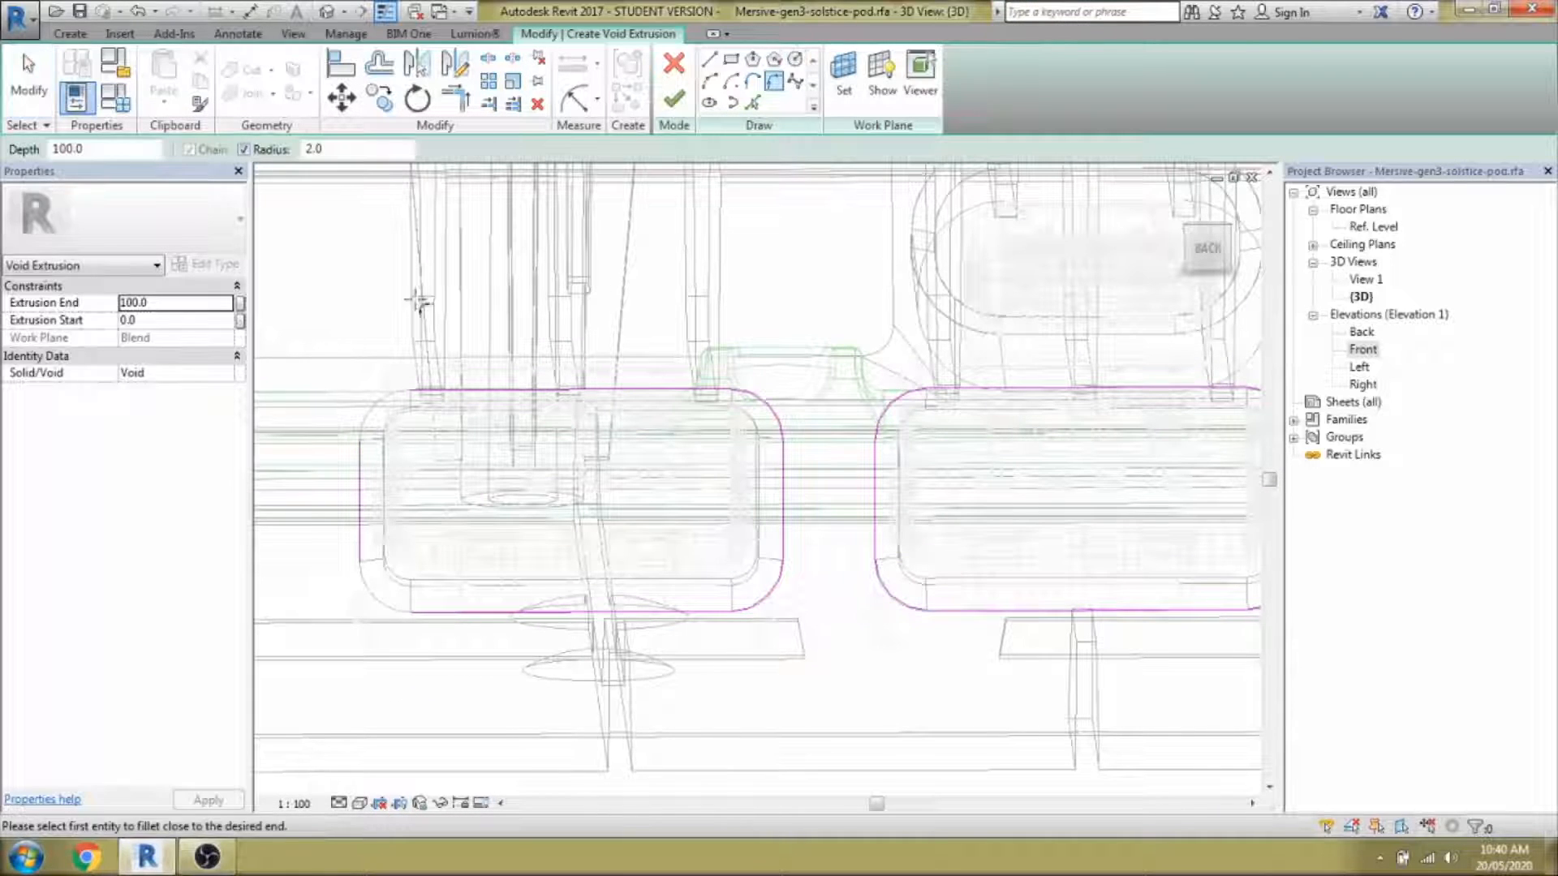
click(680, 109)
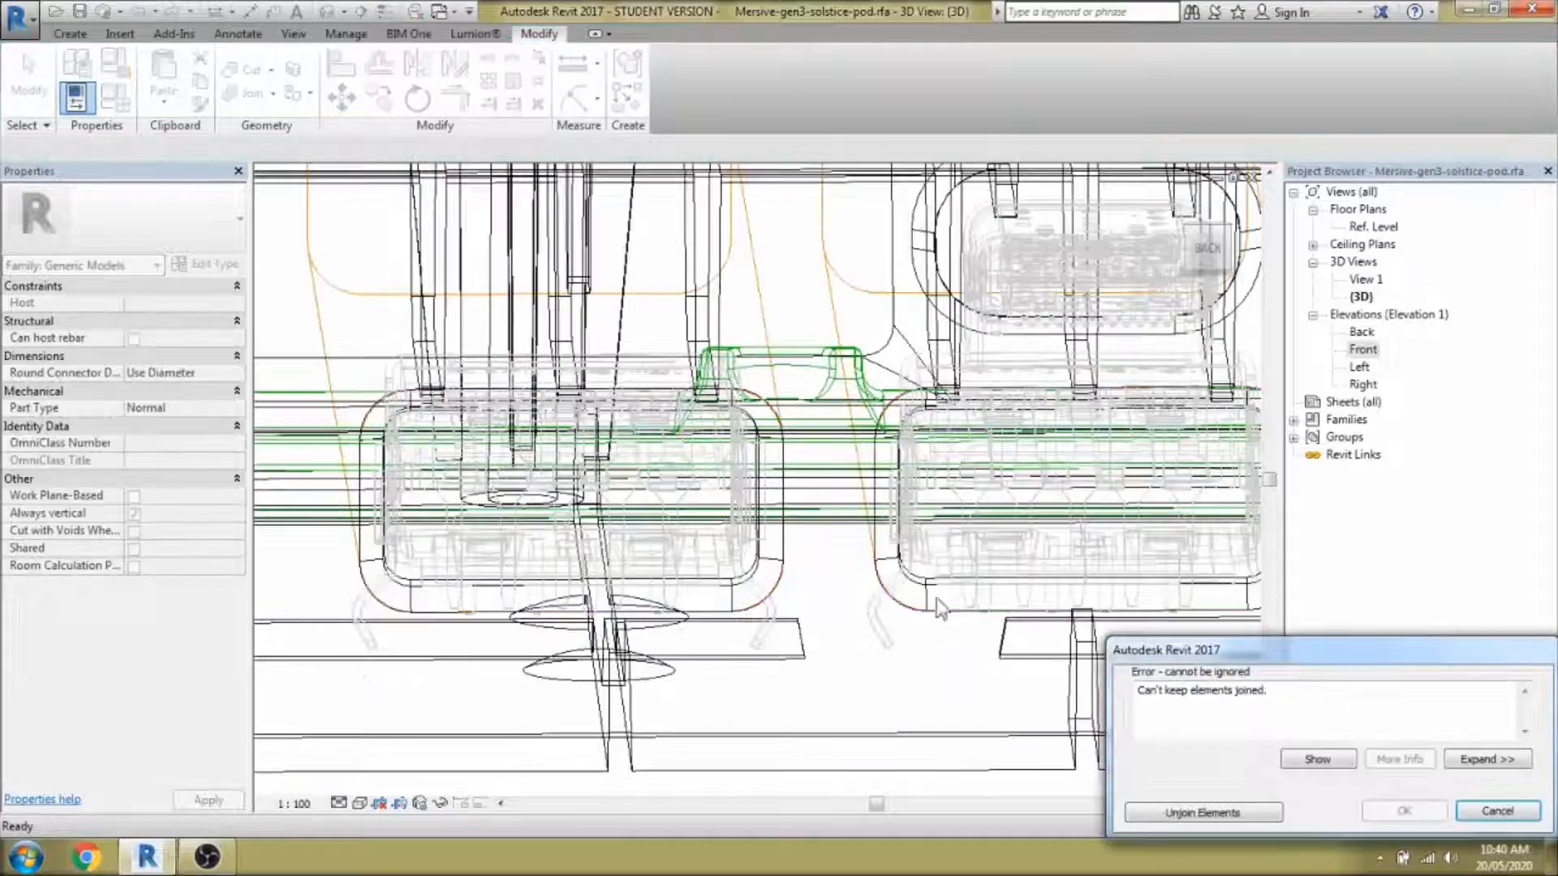
Dismiss the join error, drop the right-hand loop, and finish the left port's void.
click(1491, 812)
key(Tab)
click(674, 100)
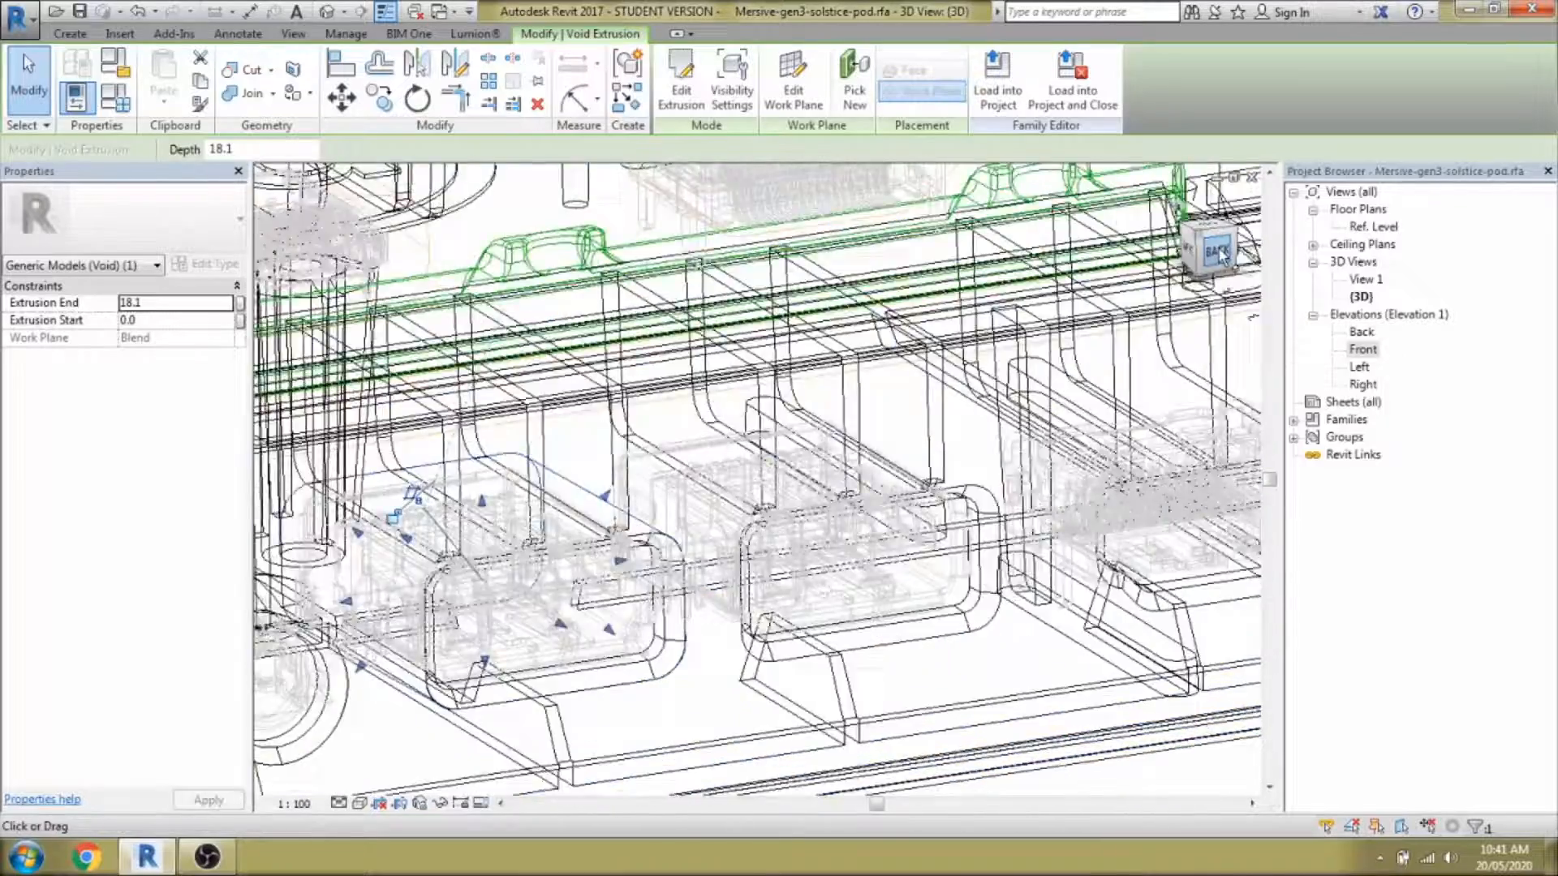
click(1218, 252)
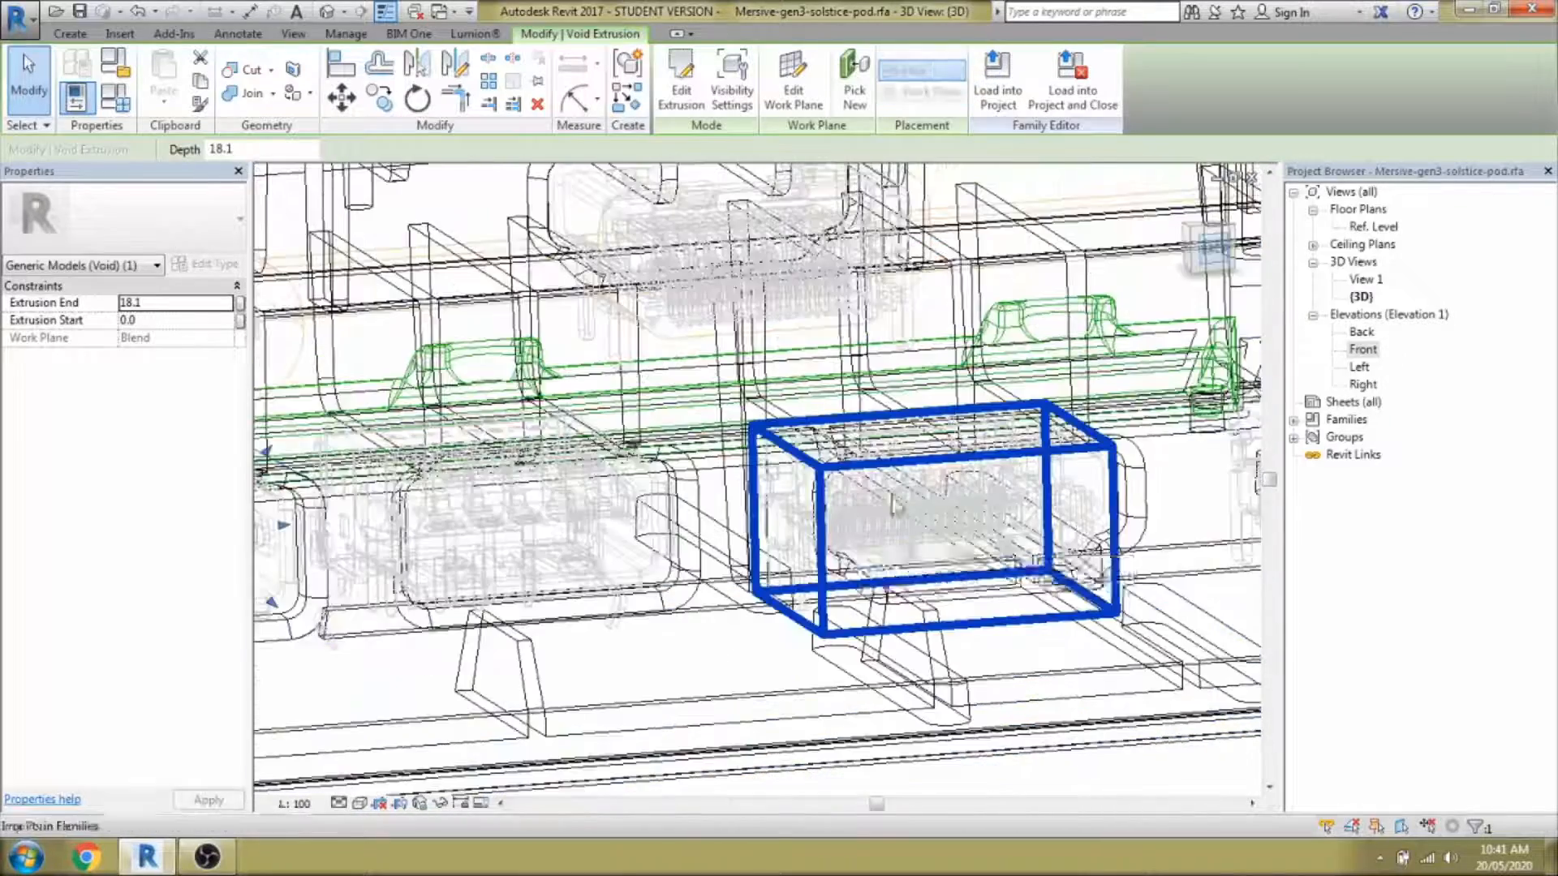
key(s)
key(d)
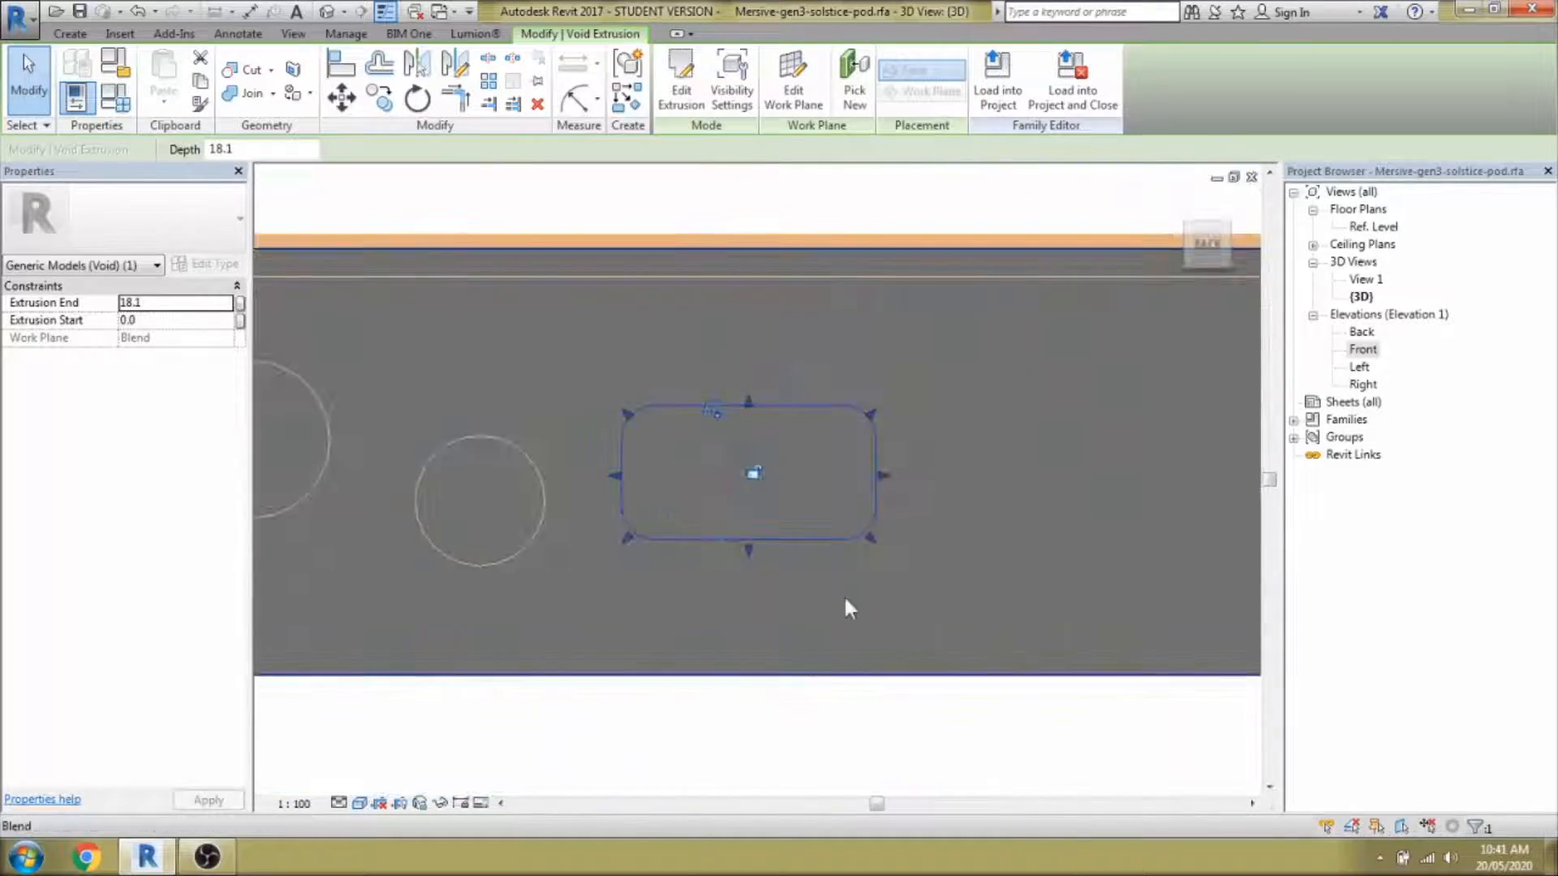
Copy the void onto the neighbouring rectangular port with CO and nudge it left to align.
key(c)
key(o)
click(748, 543)
click(1093, 546)
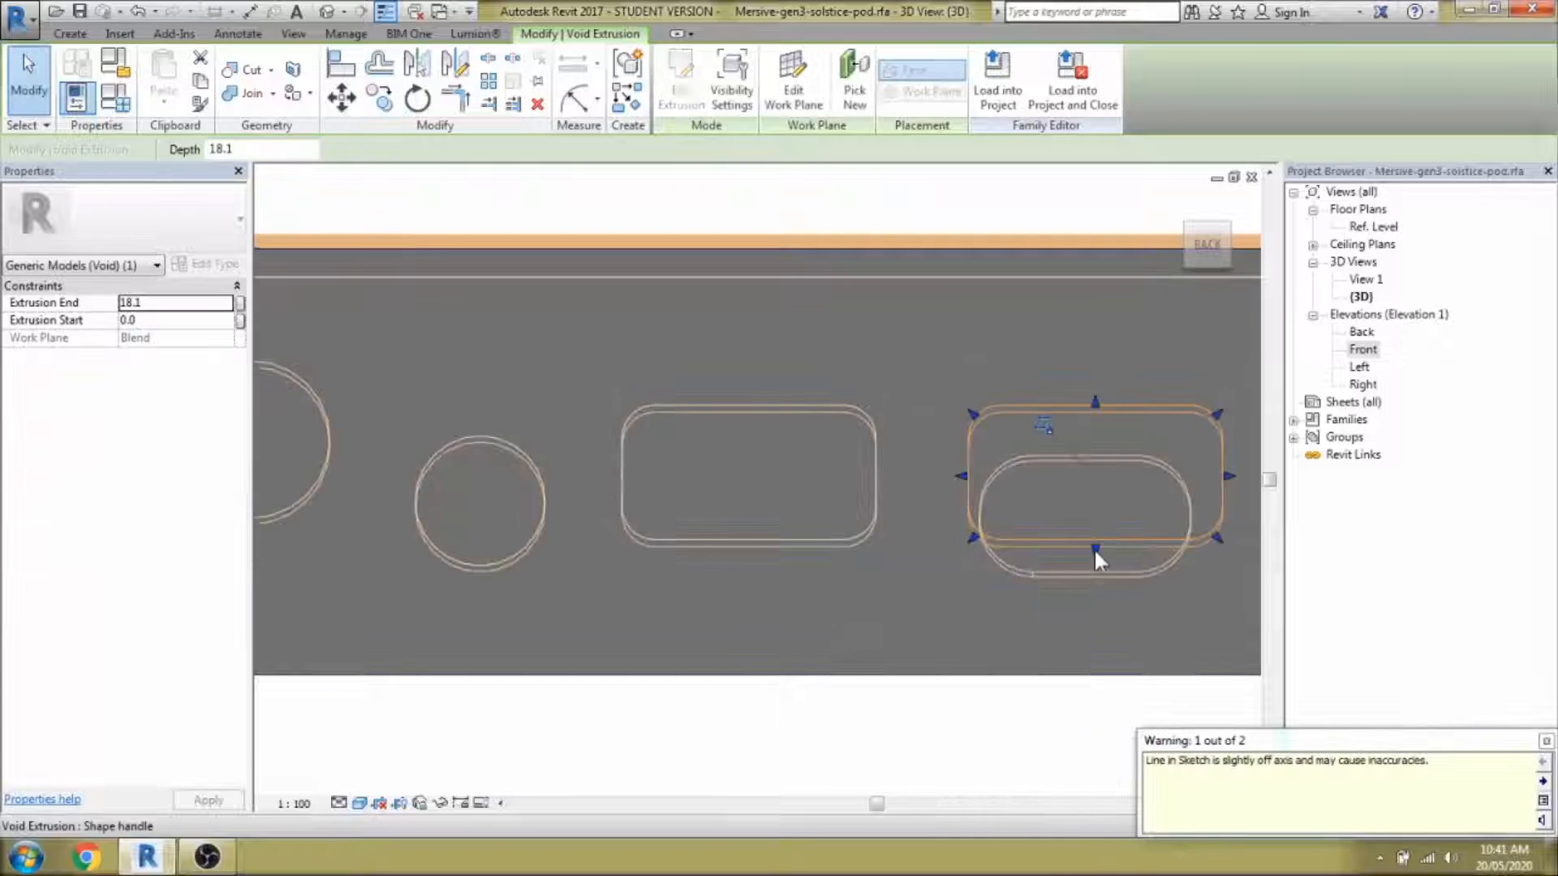
scroll(1093, 549, down, 6)
scroll(1031, 573, up, 5)
key(w)
key(f)
key(m)
key(v)
key(Left)
key(Left)
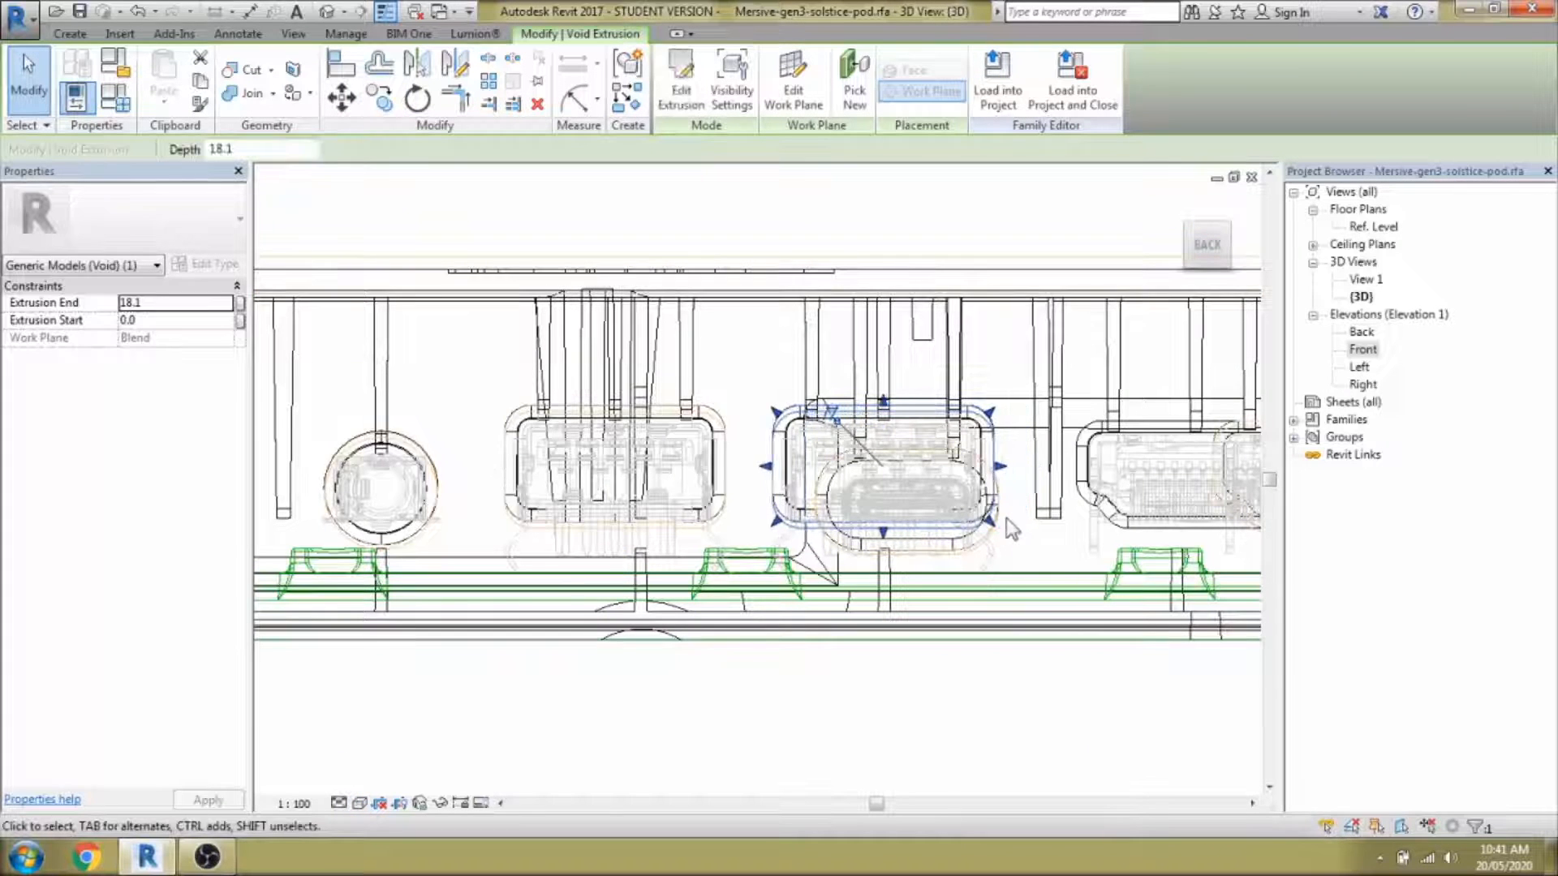
Pan to the next port and start a new void extrusion sketch with CS.
mouse_move(1098, 707)
middle_down()
mouse_move(744, 689)
mouse_move(722, 672)
mouse_move(851, 724)
mouse_move(820, 642)
middle_up()
scroll(722, 672, down, 1)
key(c)
key(s)
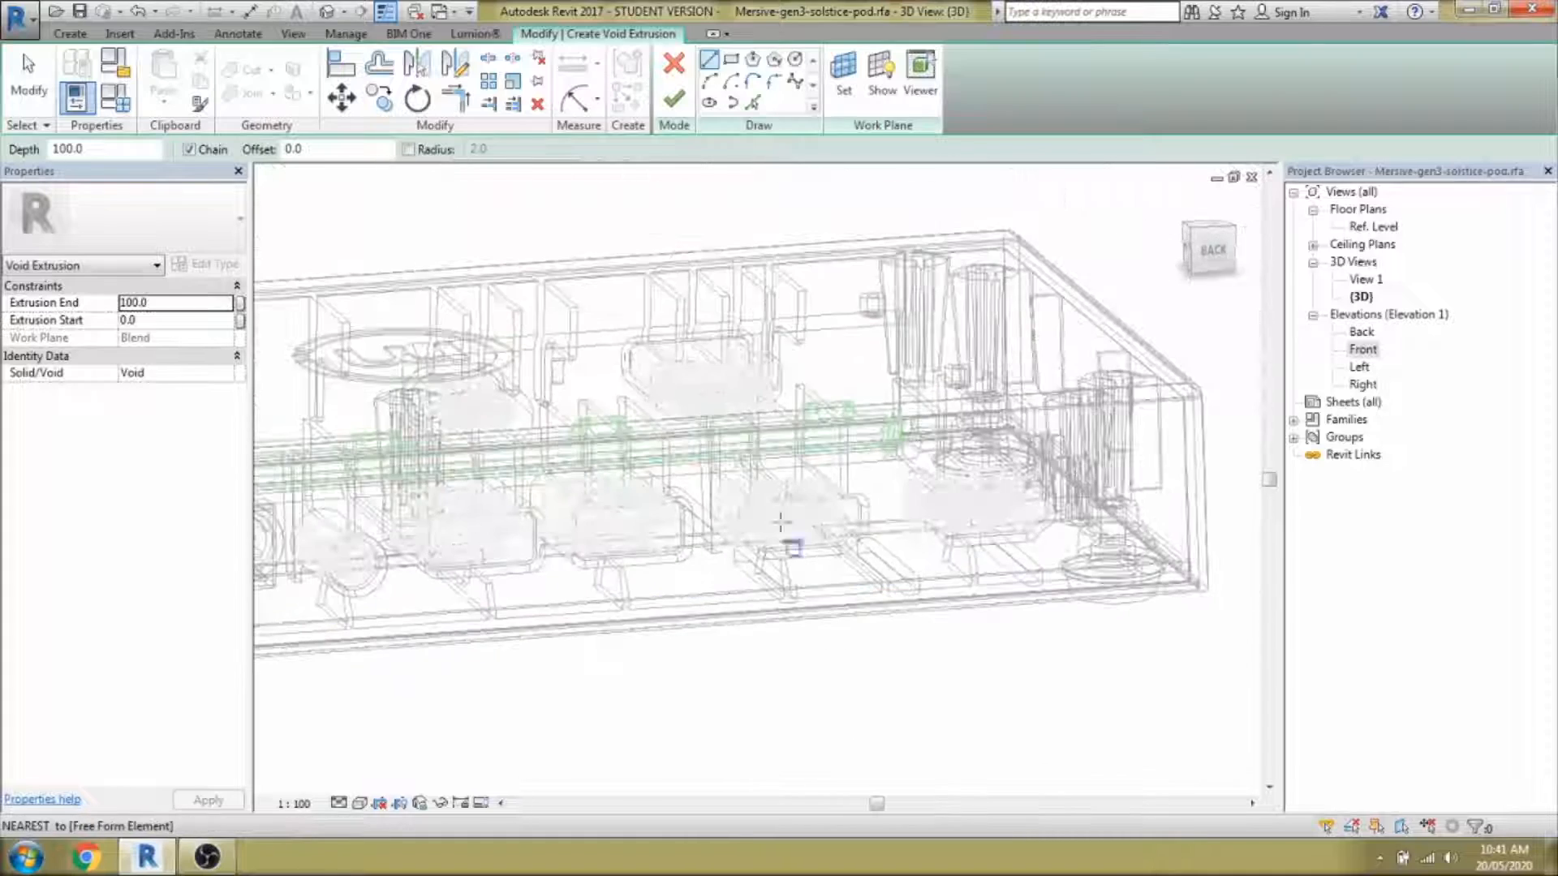
Trace the next rounded port's 12-line outline with Pick Lines and check it from the Back view.
click(753, 104)
scroll(656, 344, up, 3)
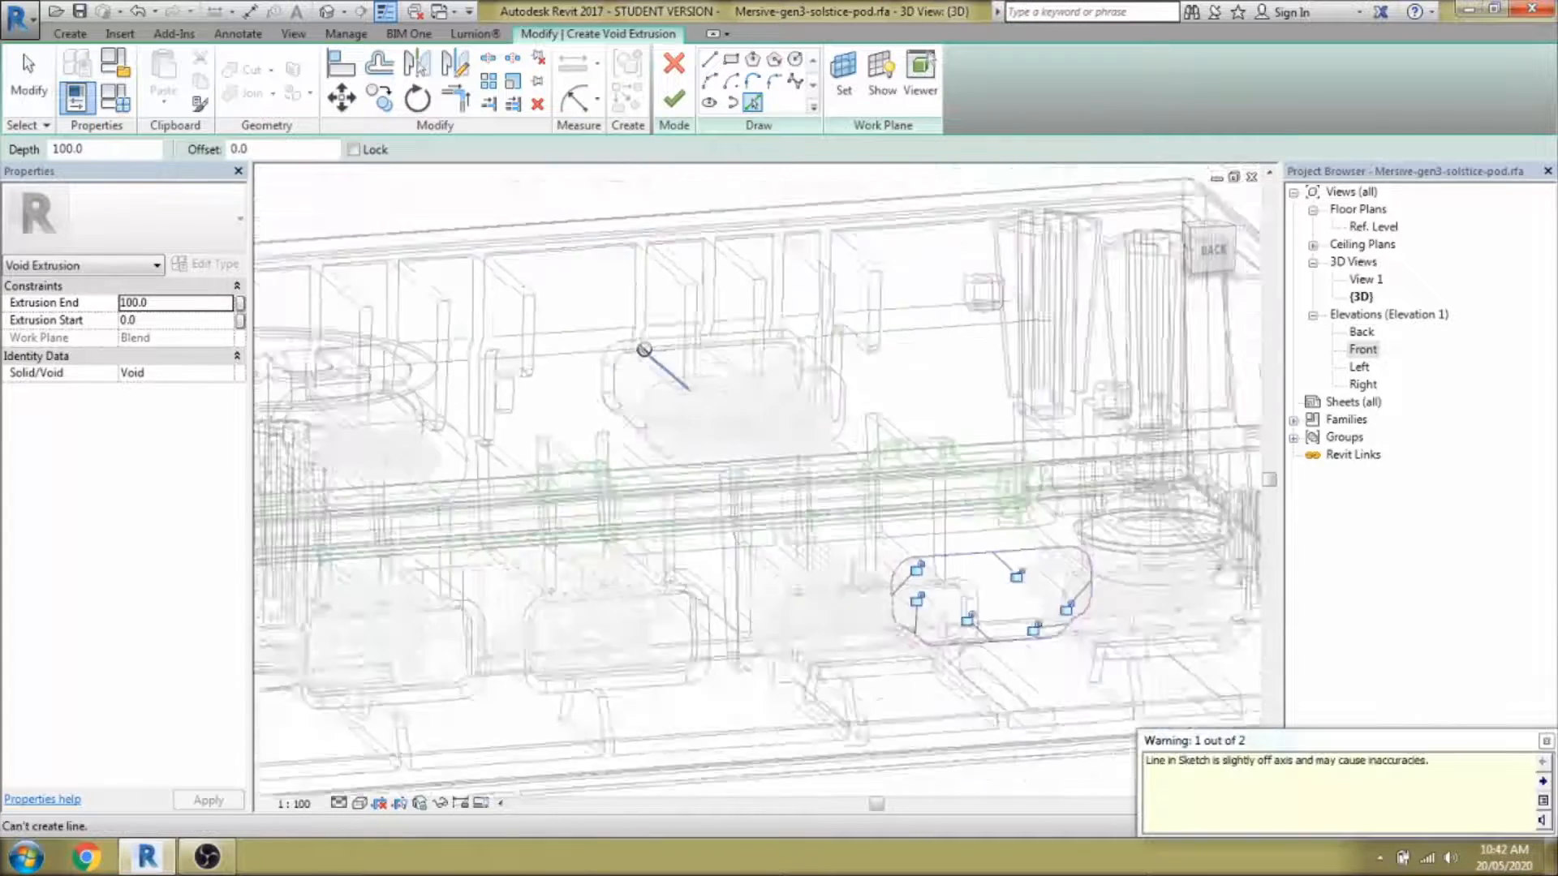
scroll(644, 350, down, 3)
scroll(879, 544, up, 4)
key(Escape)
key(Tab)
click(879, 544)
click(1212, 250)
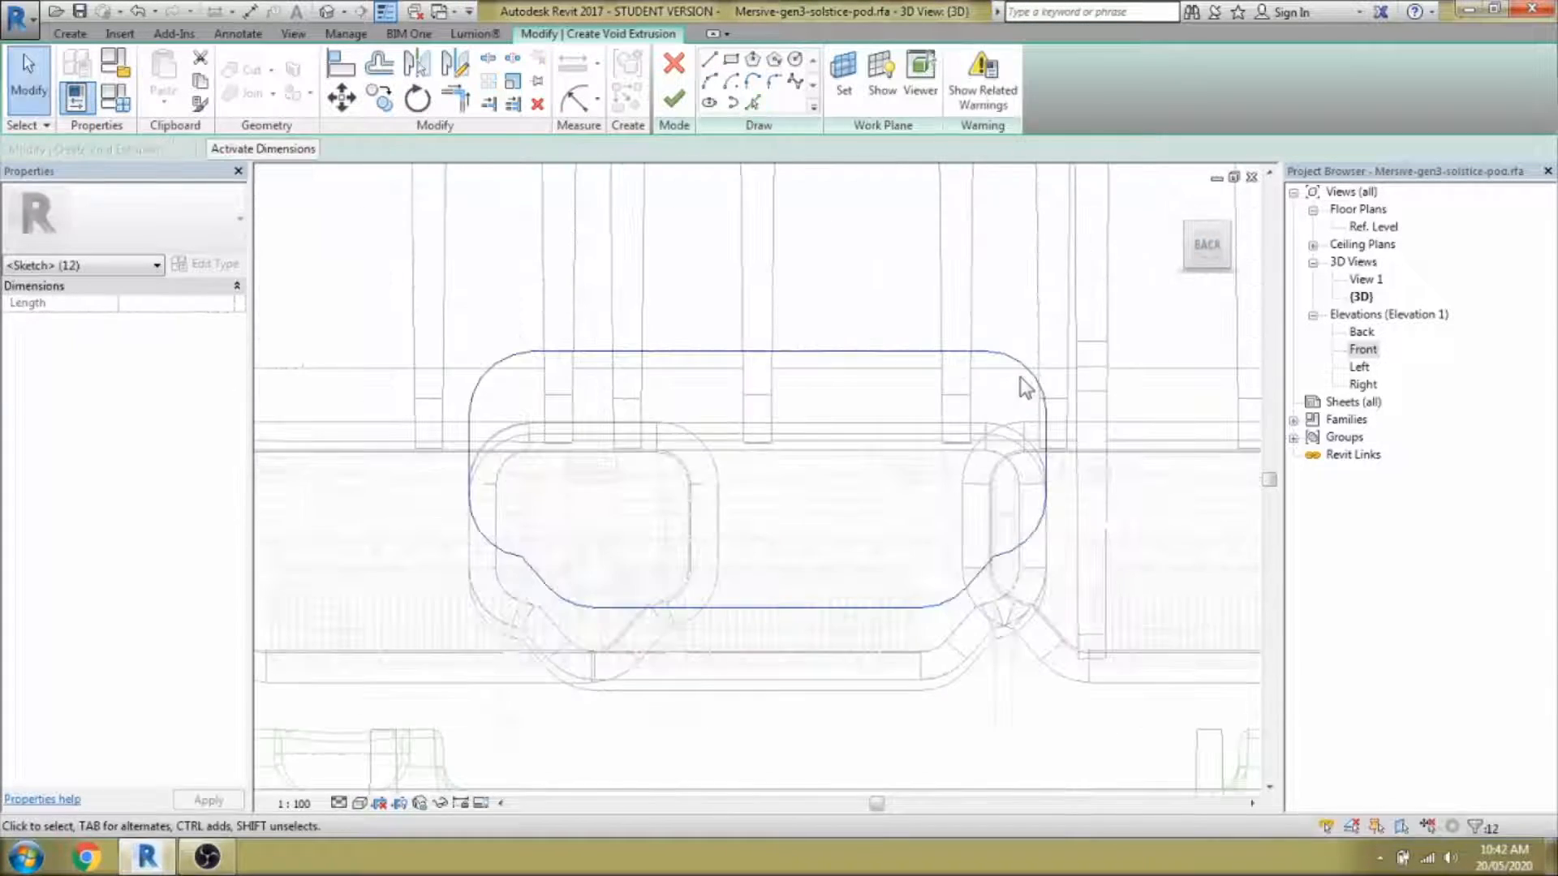
scroll(755, 487, down, 2)
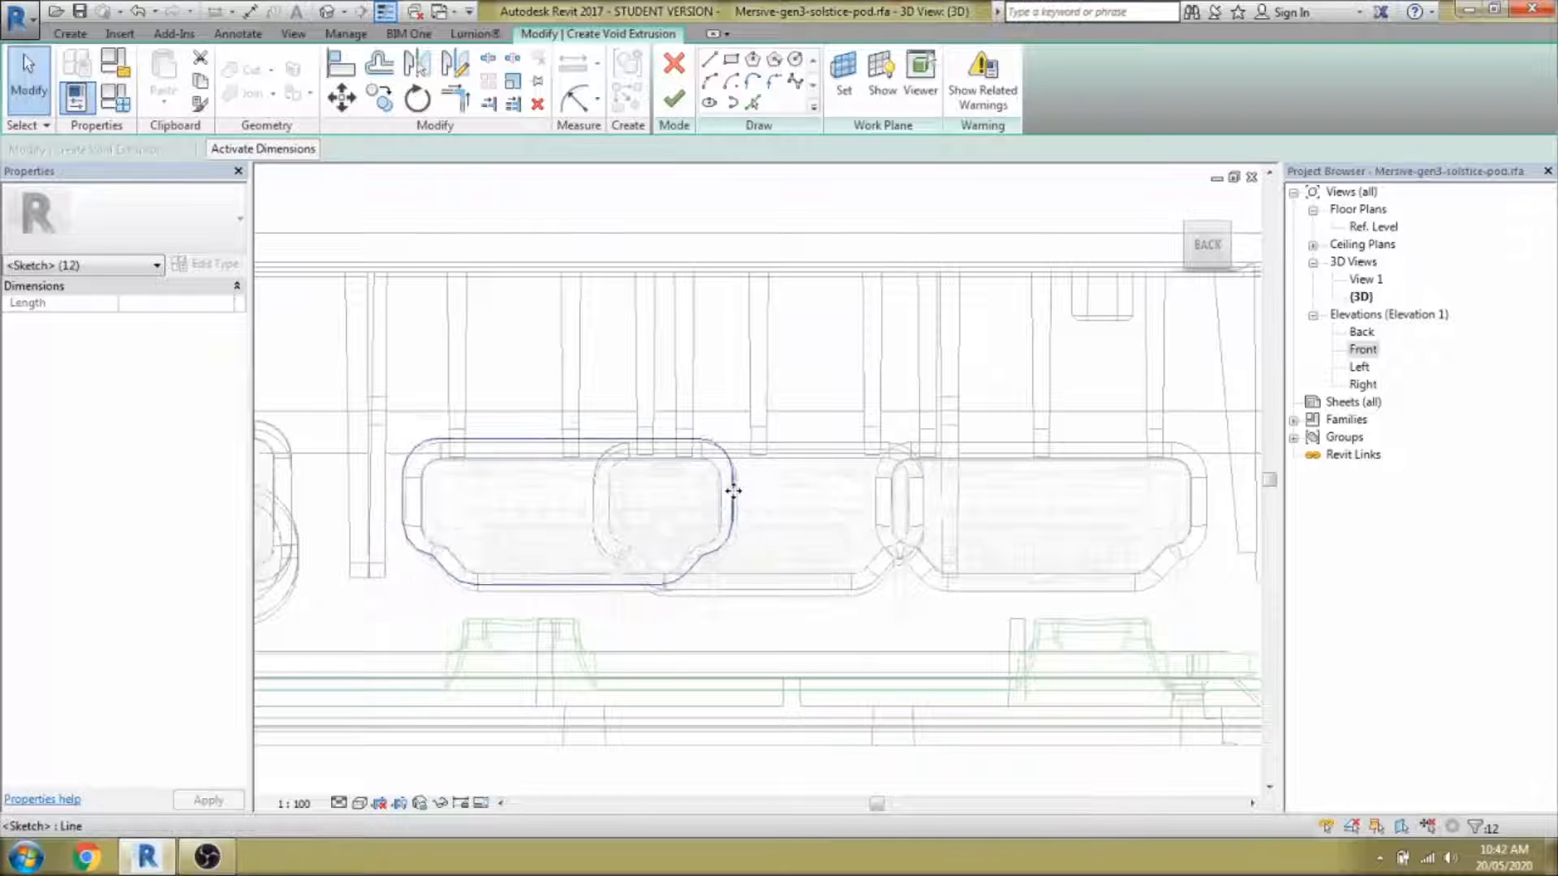
key(Escape)
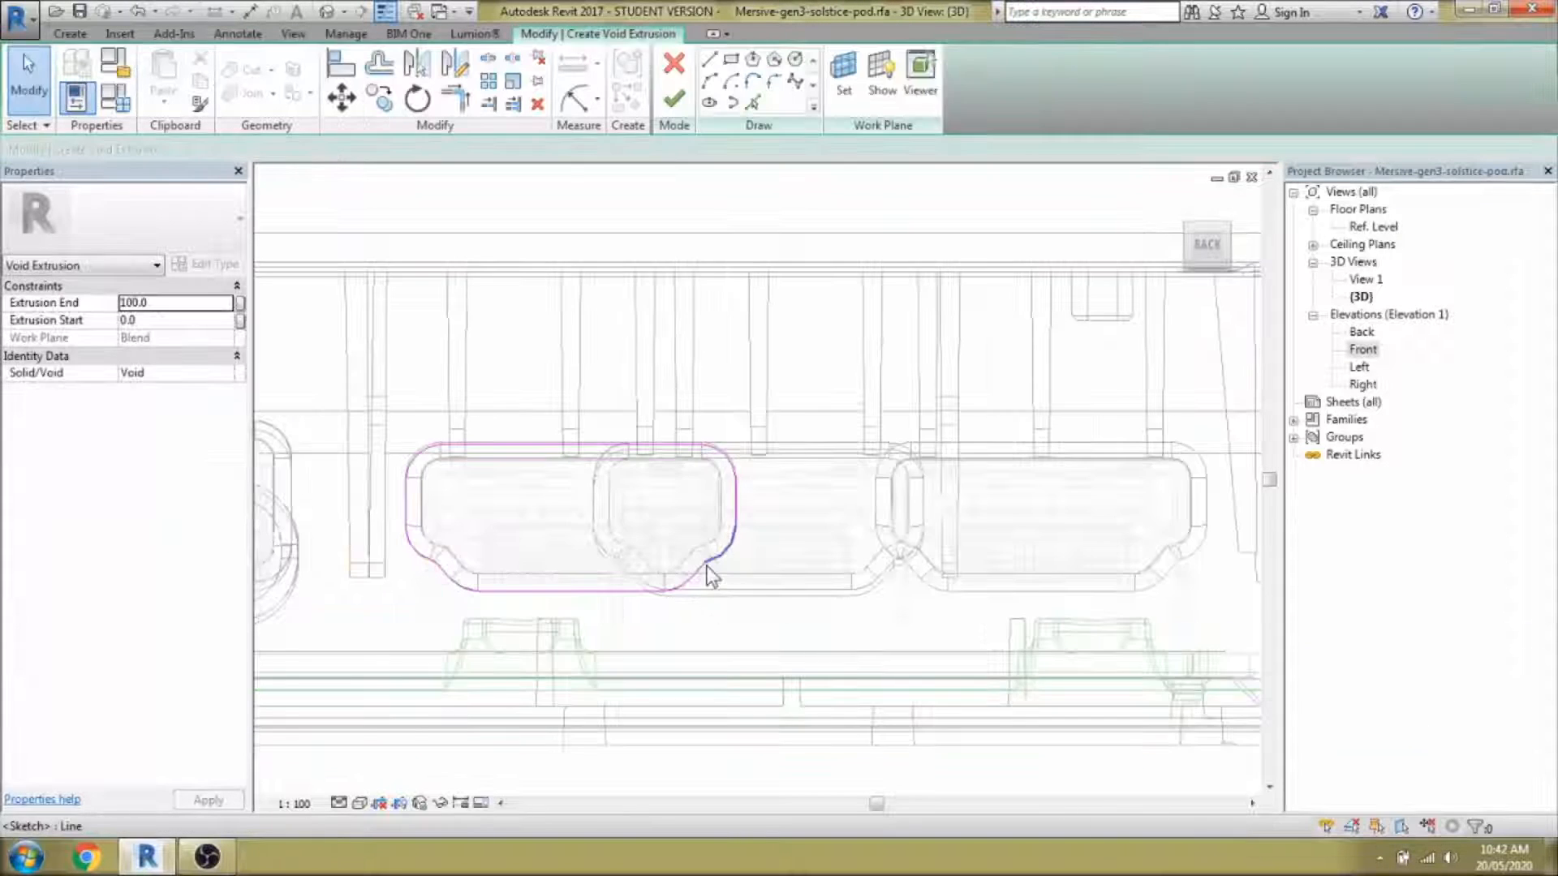
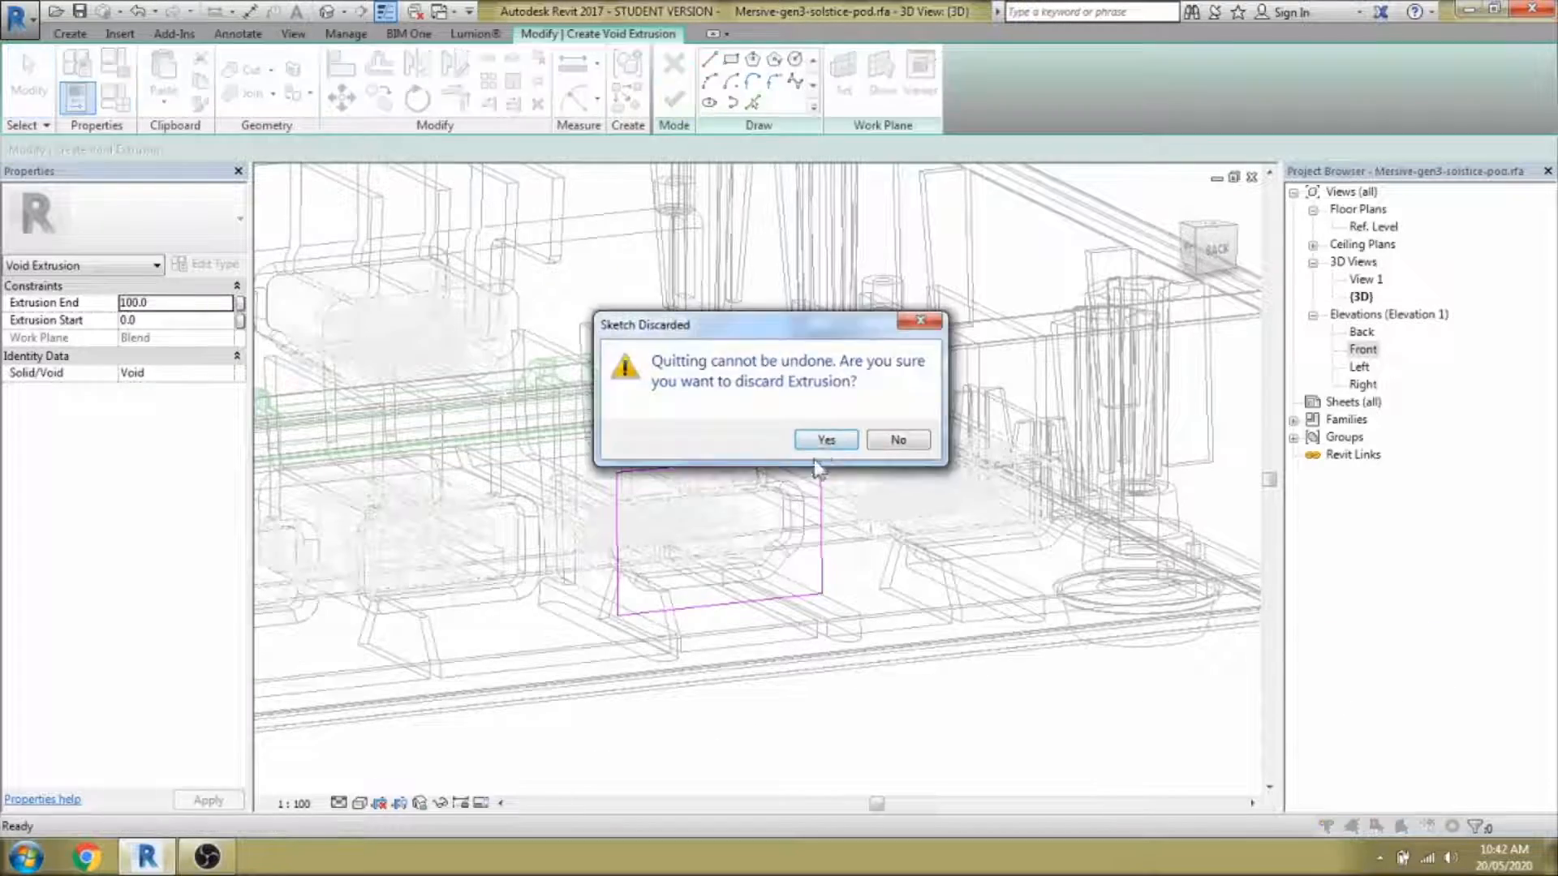
Discard the rectangular void sketch, switch to wireframe and start a new void extrusion.
click(921, 539)
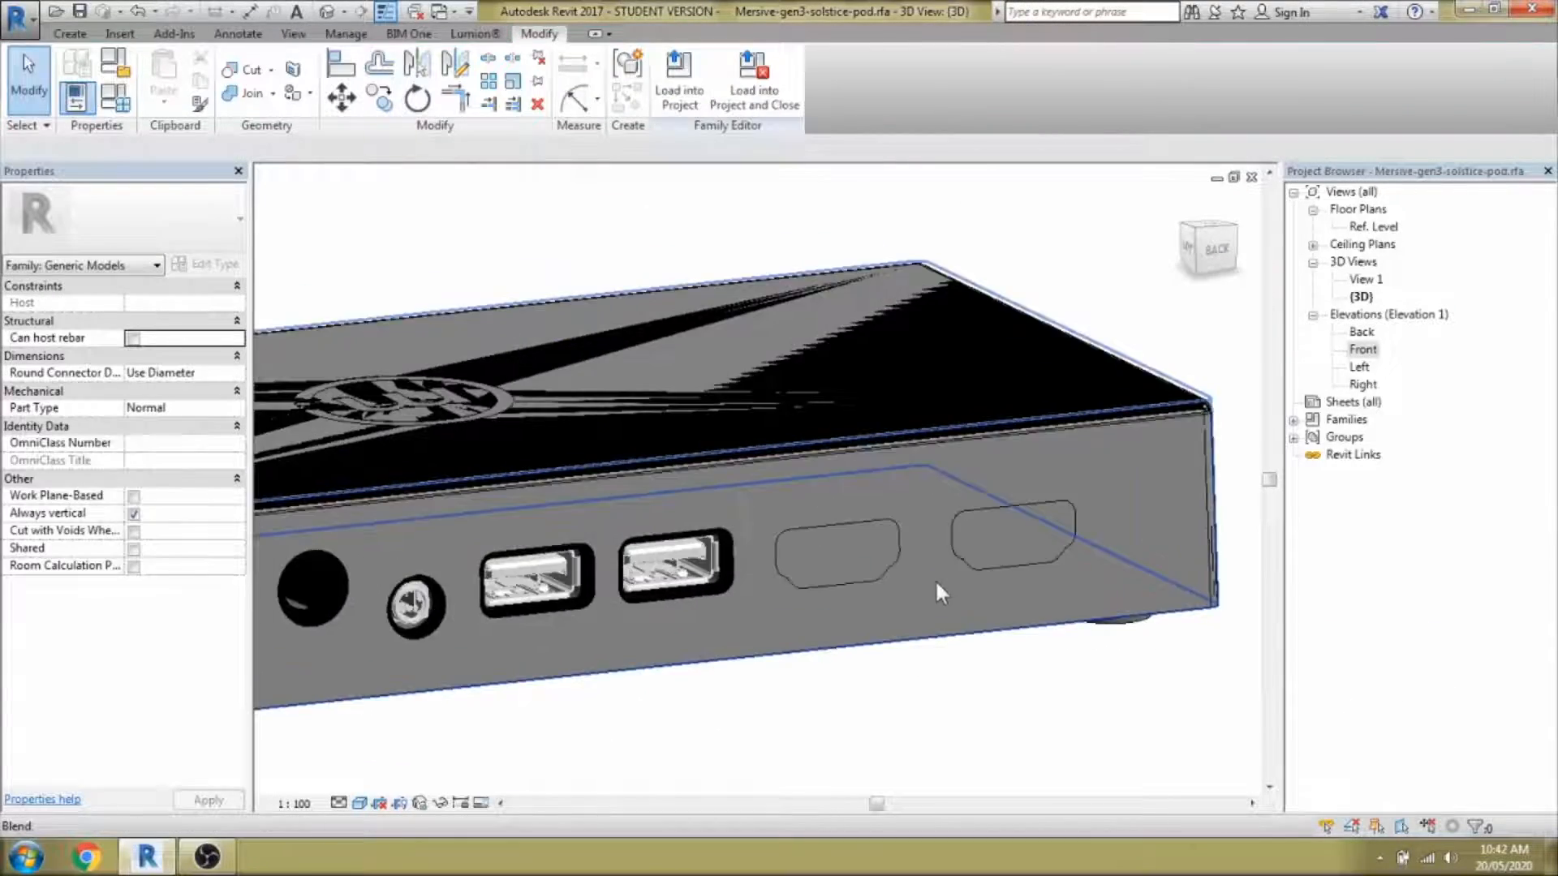
click(69, 35)
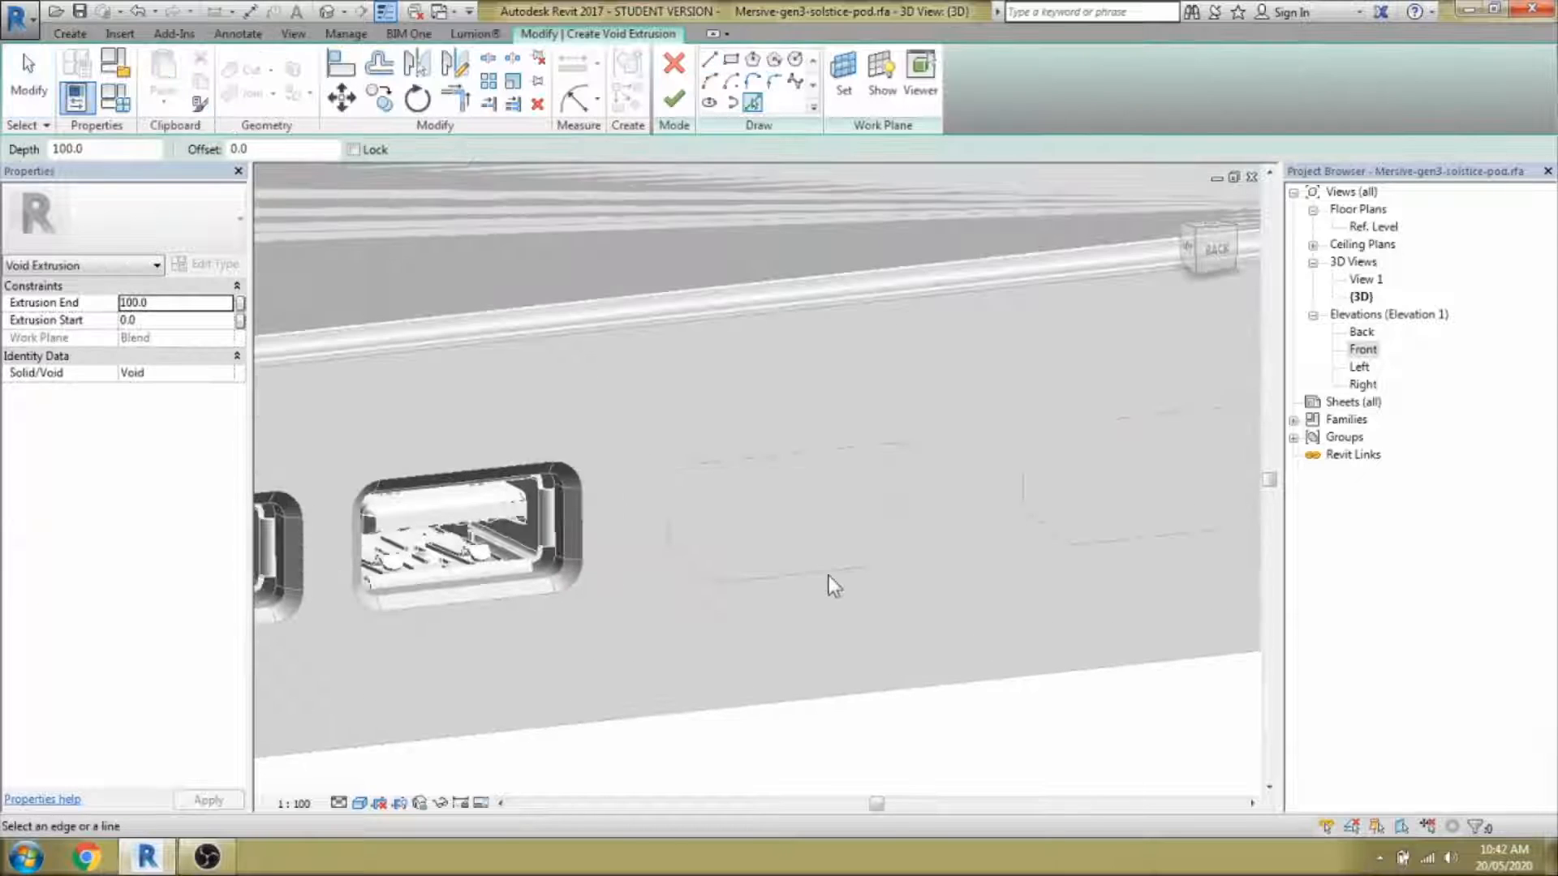
key(w)
key(f)
click(786, 576)
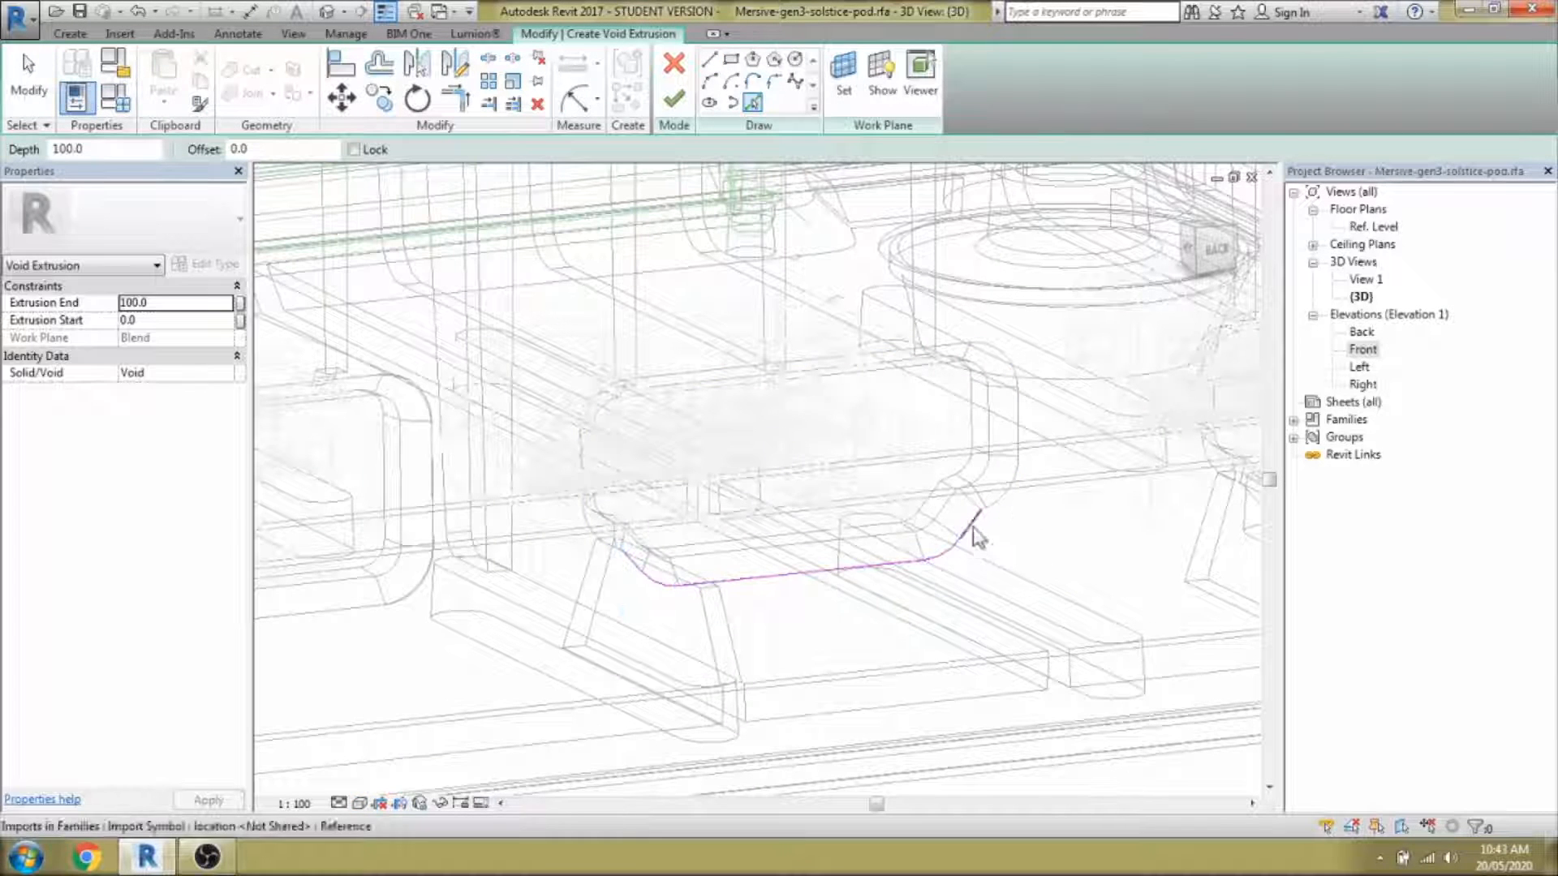
Pick the HDMI opening's bottom, top and right edges into the void sketch.
click(944, 349)
click(1014, 416)
click(1498, 810)
click(1017, 416)
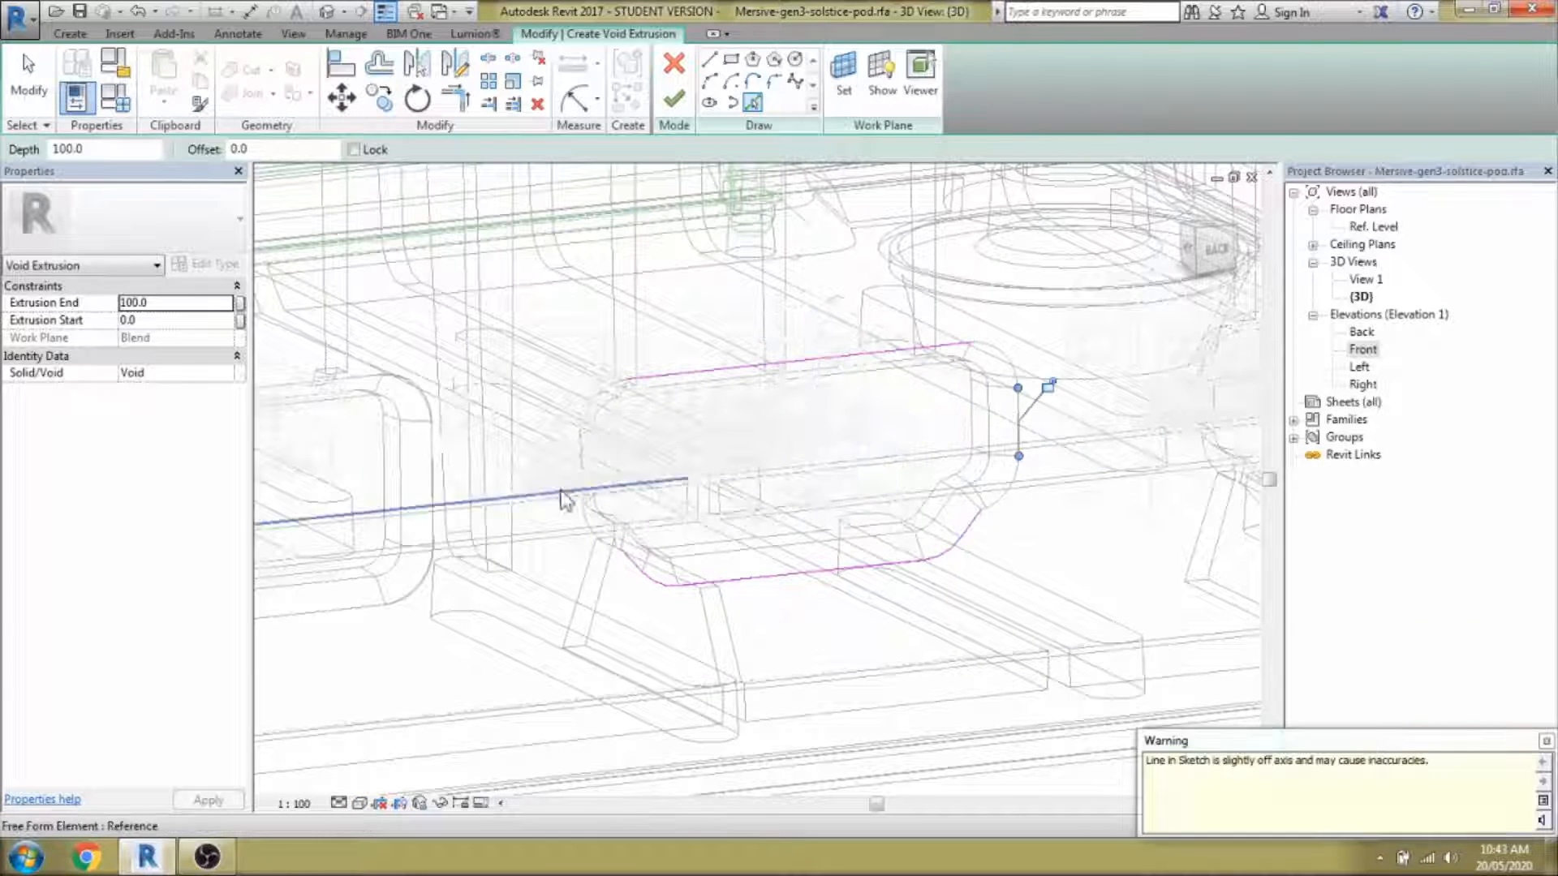
shift+middle_drag(563, 495, 633, 456)
Draw the left rounded corner arc of the HDMI opening.
click(775, 80)
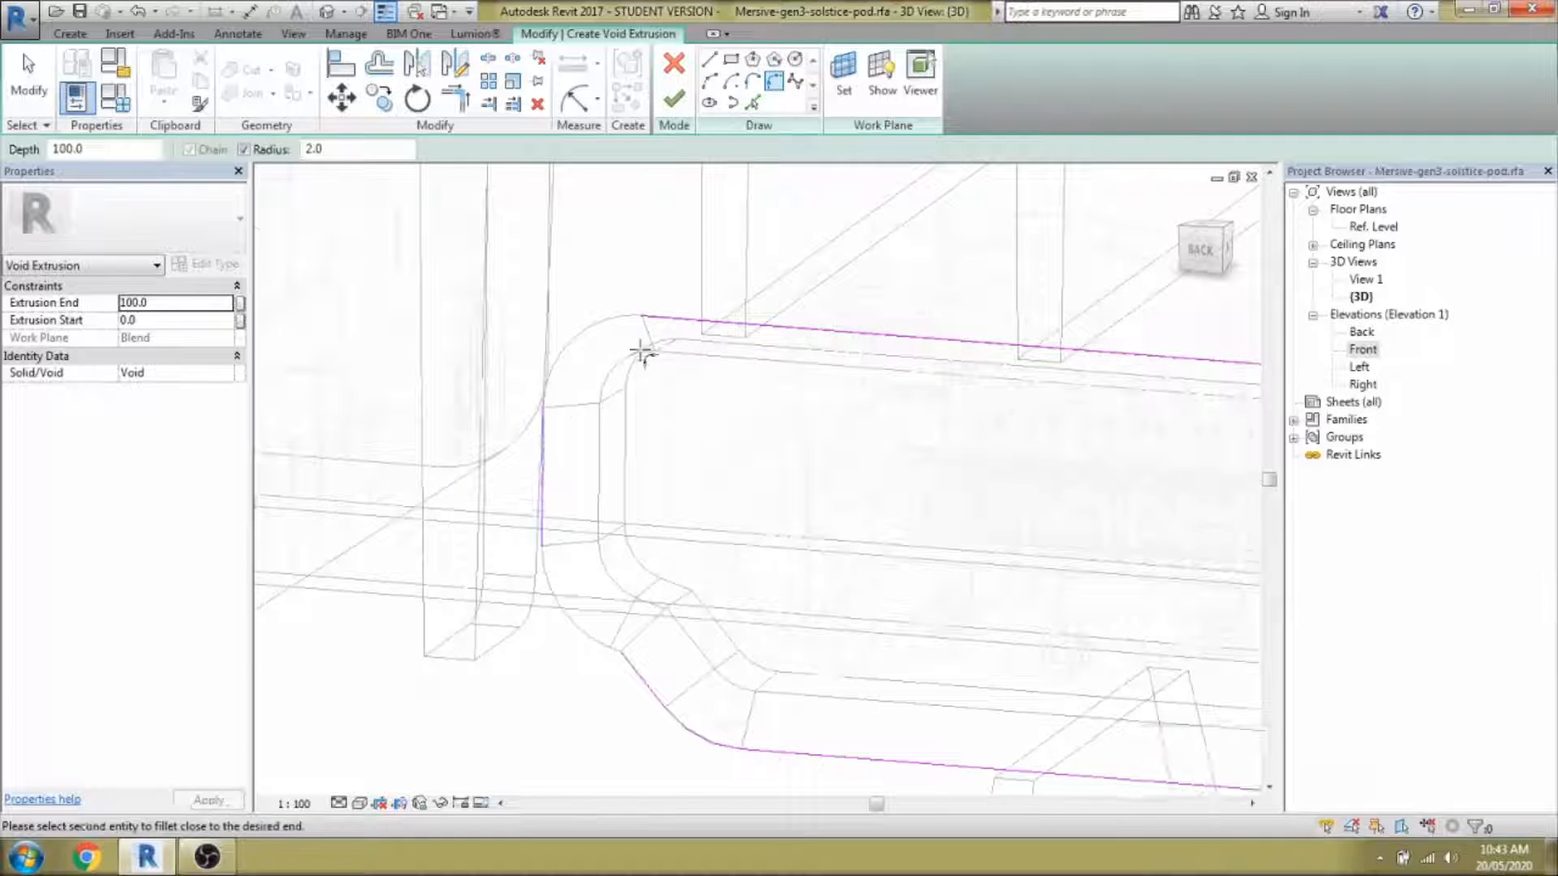
scroll(680, 534, up, 1)
click(709, 80)
scroll(527, 511, up, 5)
click(542, 464)
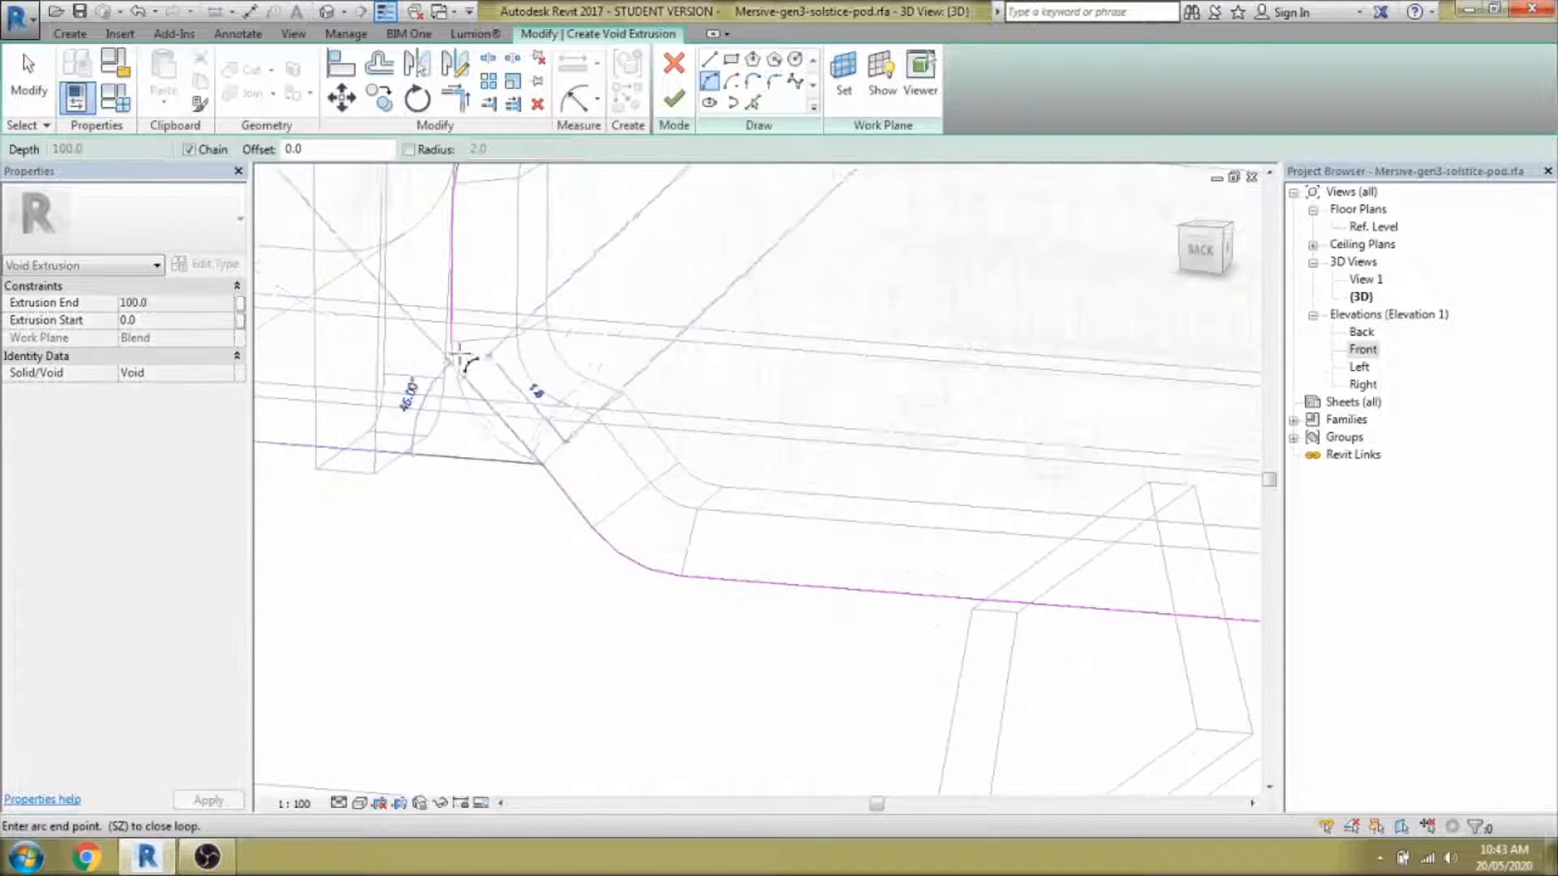
click(479, 419)
scroll(487, 422, down, 4)
scroll(776, 452, up, 4)
Draw the right corner arc to close the HDMI opening's rounded outline.
click(752, 430)
click(829, 339)
click(805, 401)
scroll(745, 501, down, 5)
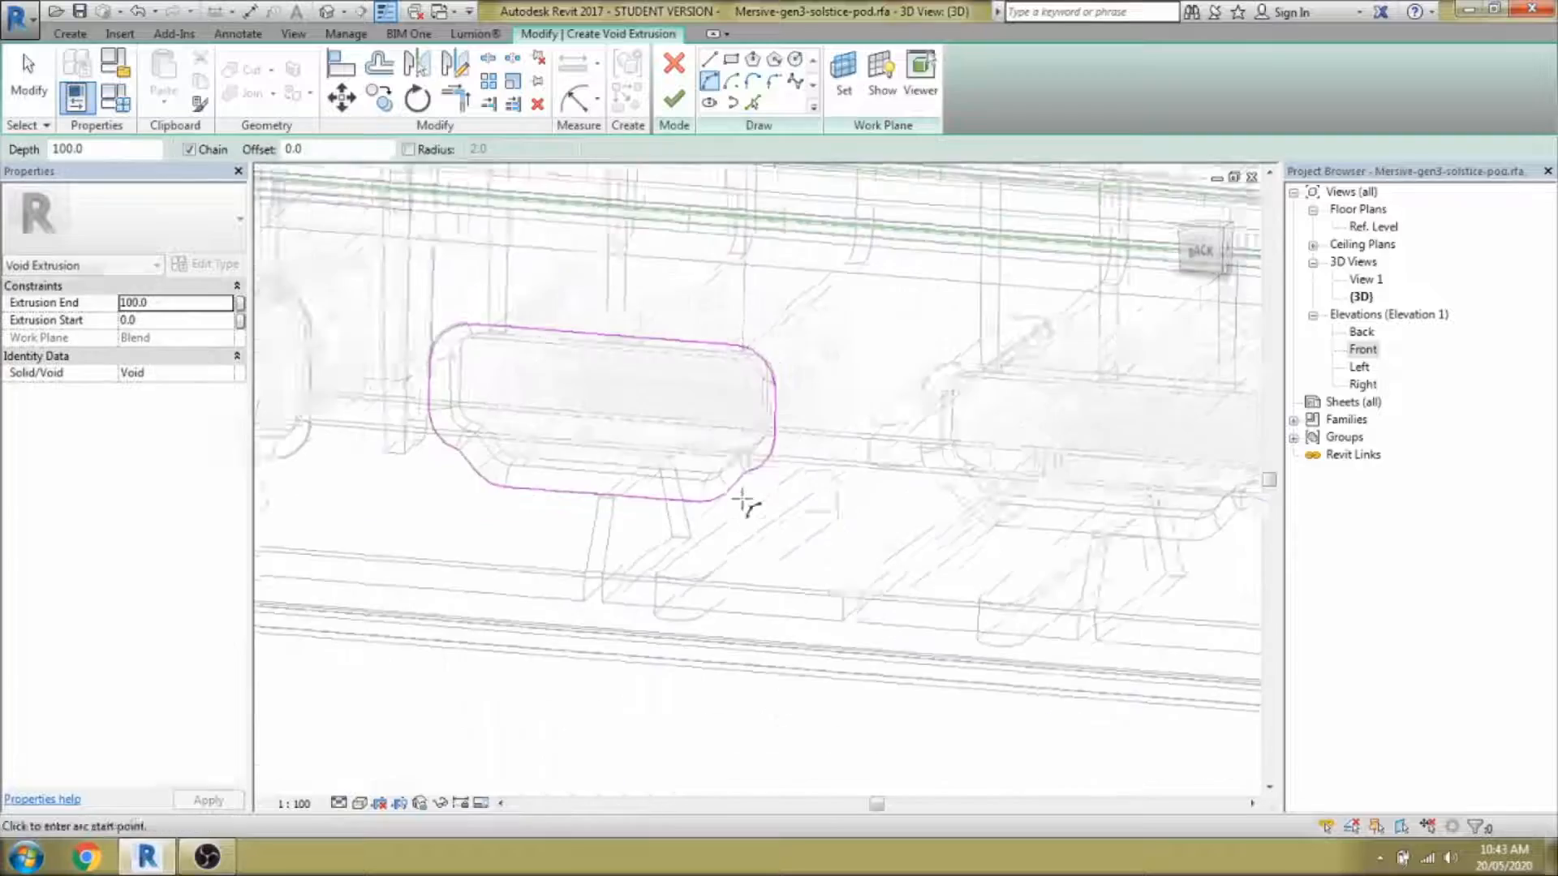
click(673, 98)
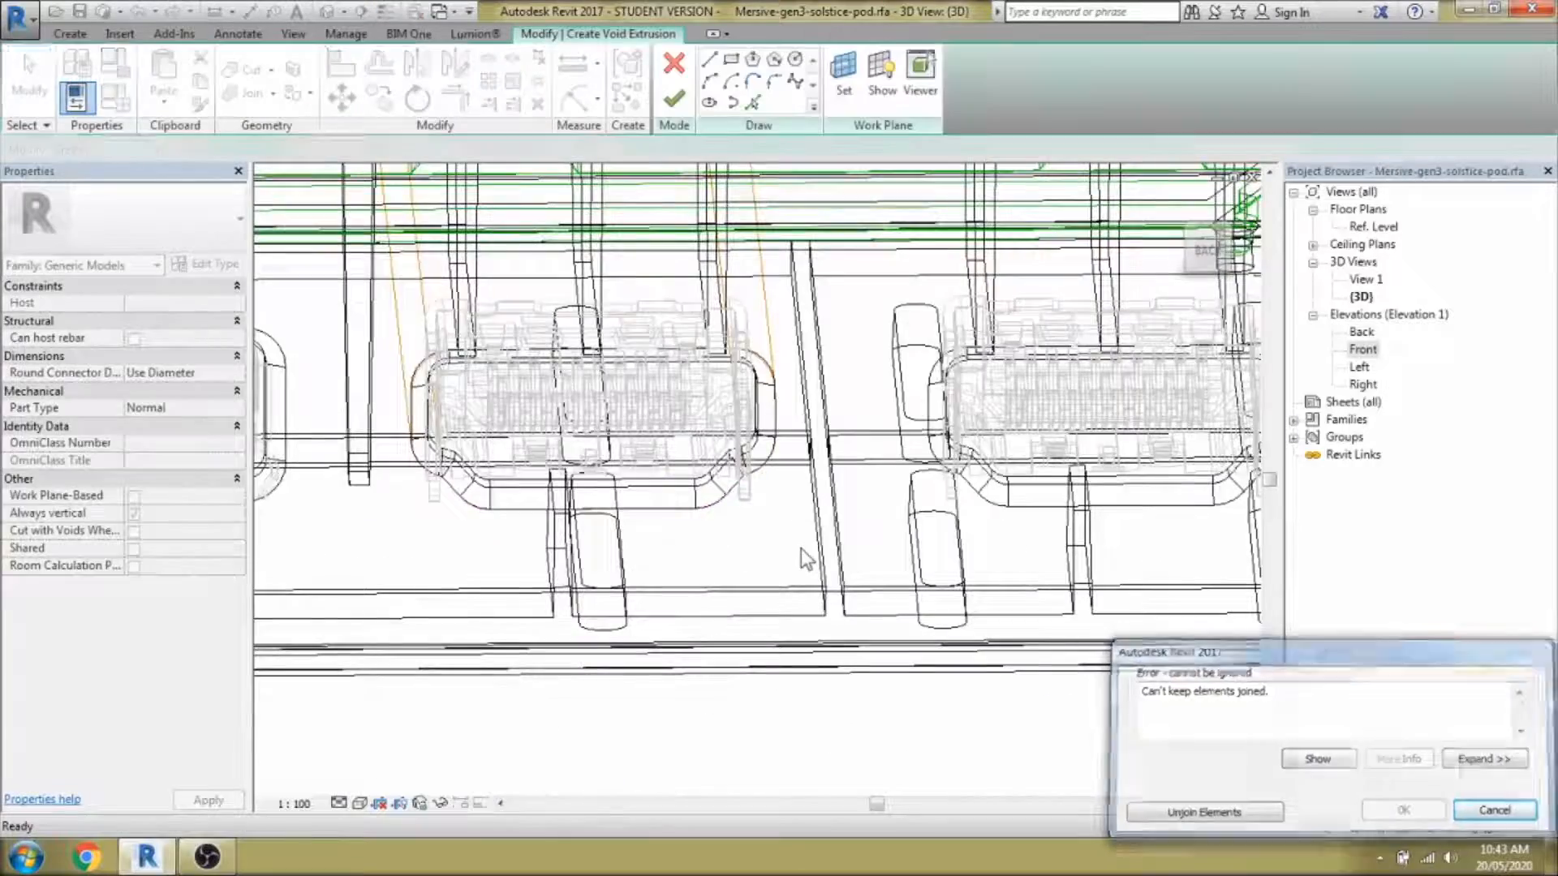
mouse_move(812, 568)
shift+middle_down()
mouse_move(873, 637)
mouse_move(863, 553)
shift+middle_up()
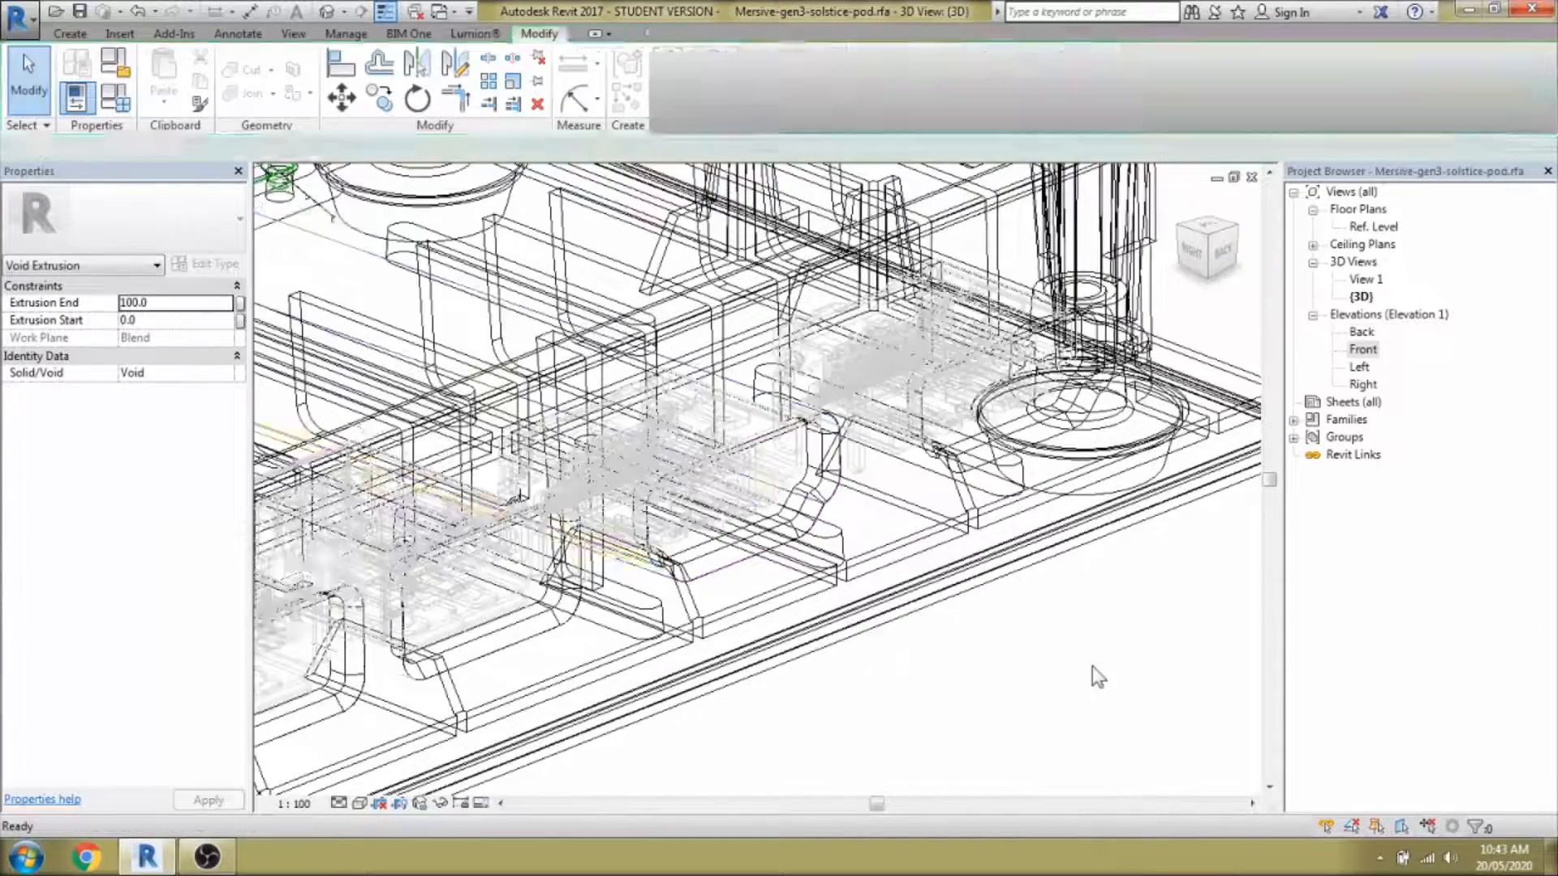
scroll(1029, 654, down, 2)
Finish the void extrusion, cut it from the housing, and select it to adjust depth.
click(917, 560)
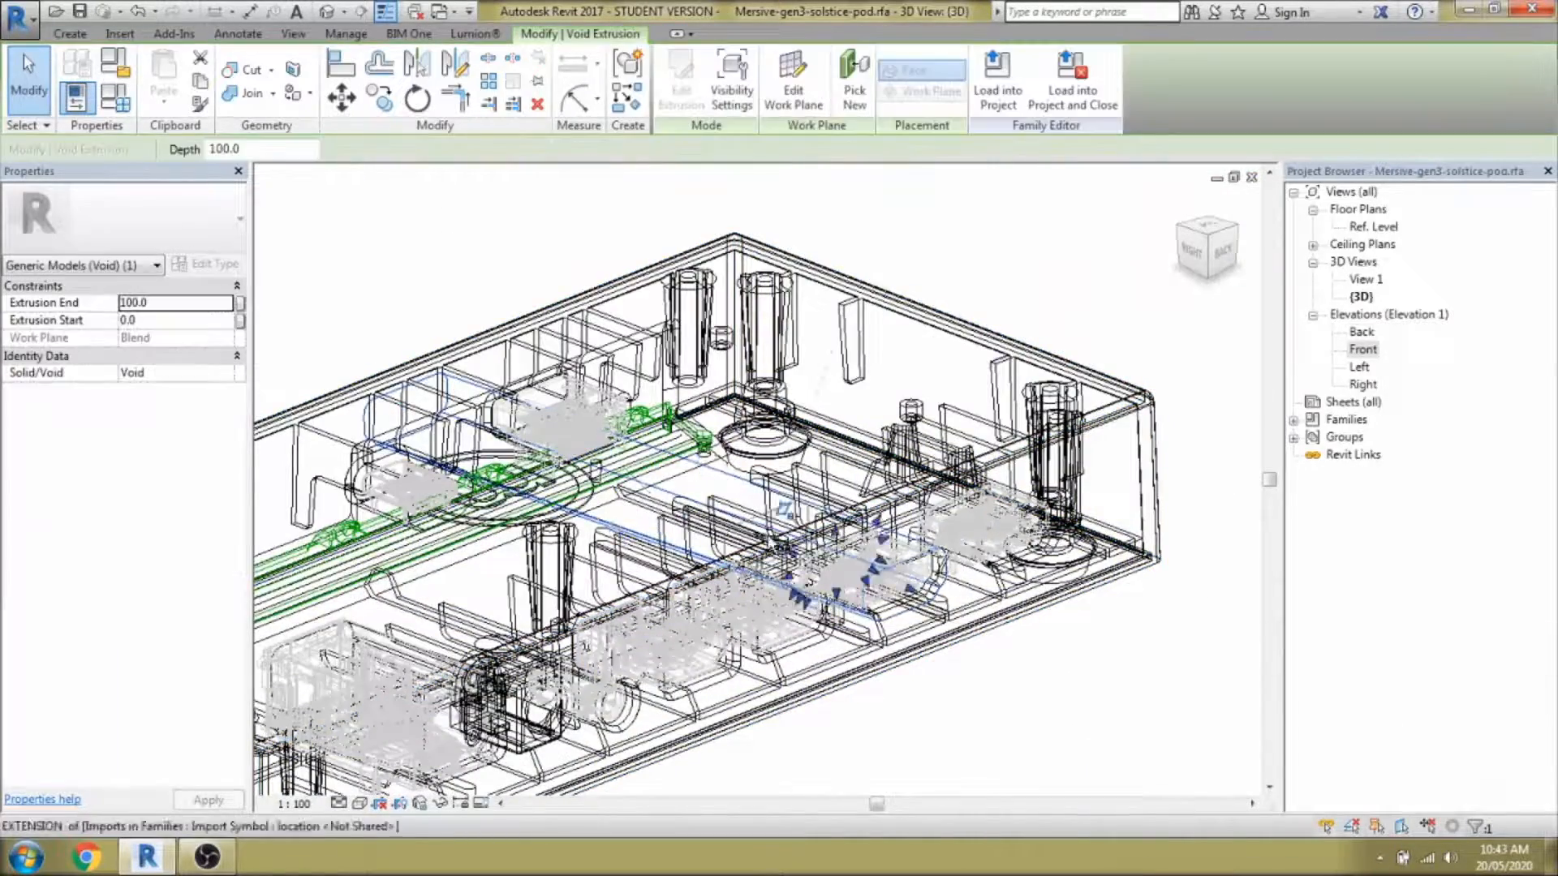
click(1030, 670)
scroll(1031, 670, up, 1)
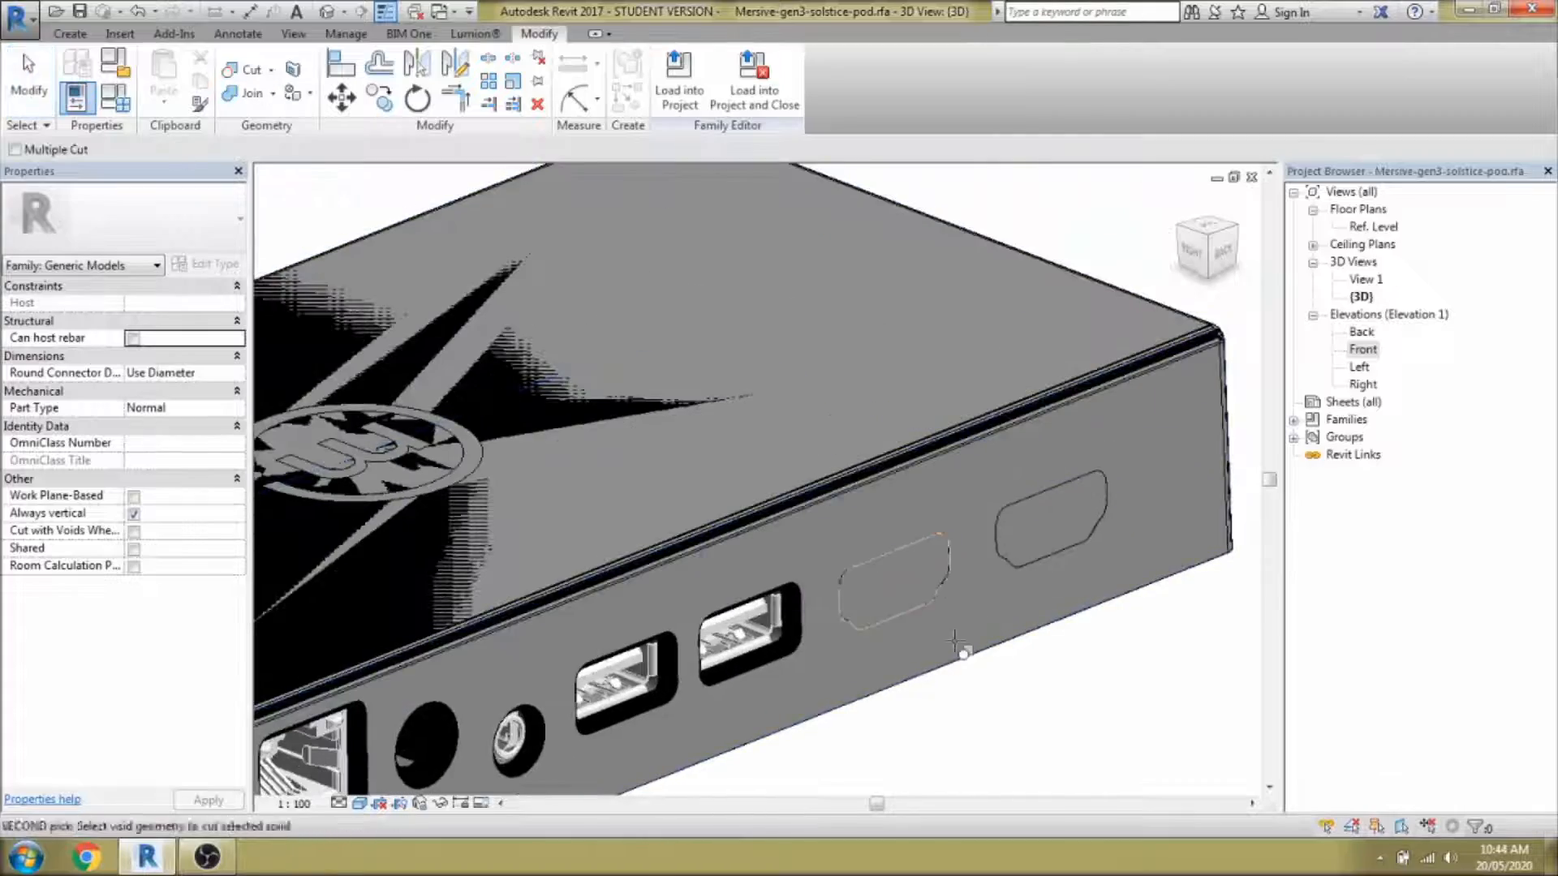
key(Escape)
scroll(773, 613, down, 3)
click(905, 639)
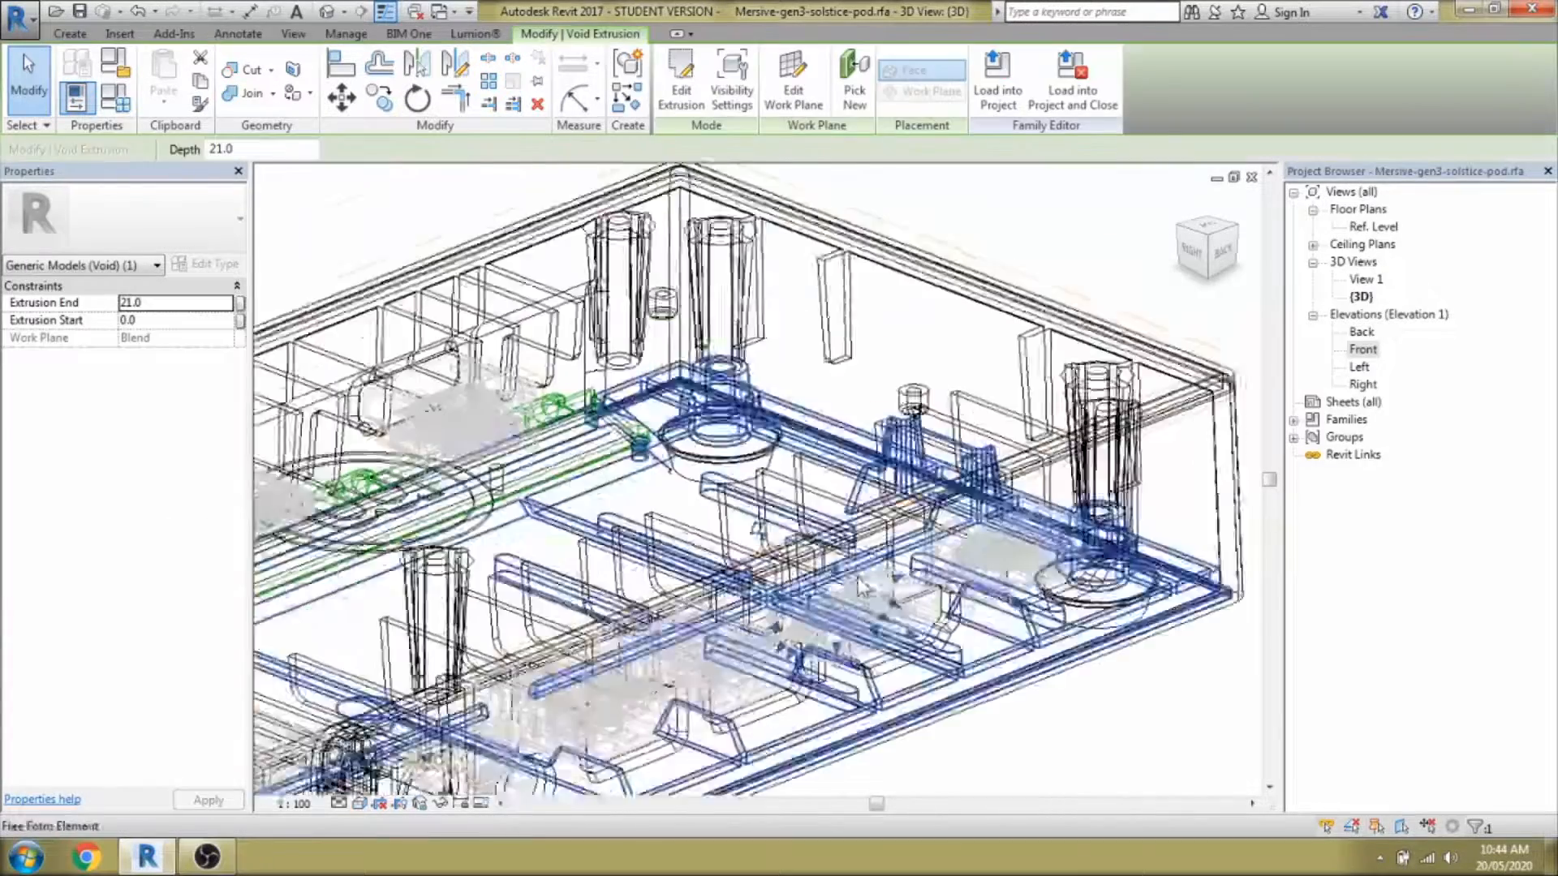
scroll(832, 596, up, 5)
scroll(831, 596, down, 3)
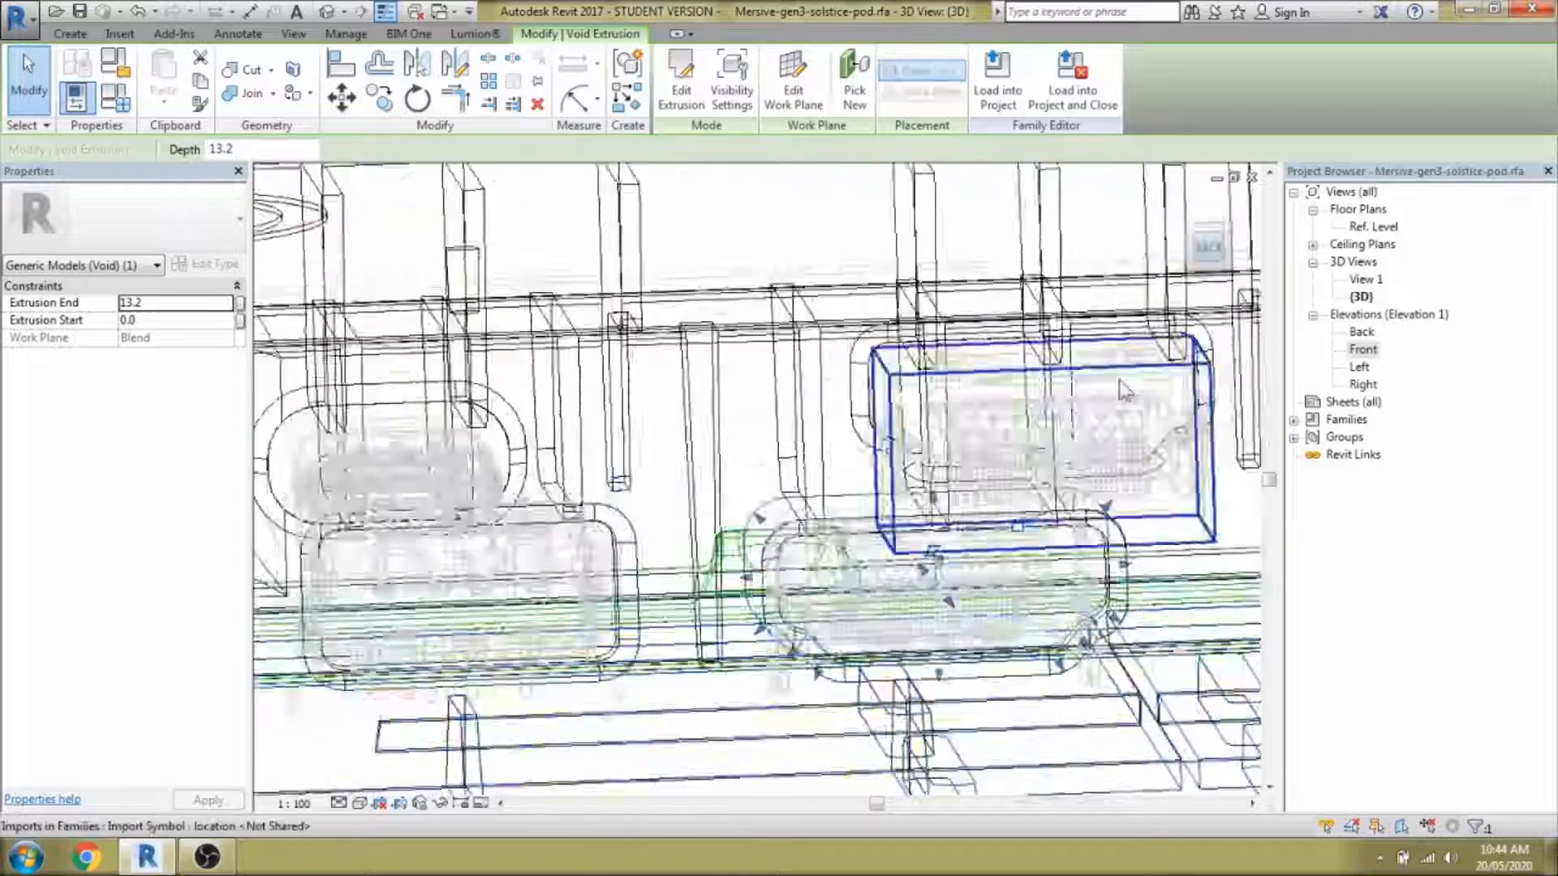
scroll(650, 515, up, 3)
Copy the void onto the second HDMI port and check both cuts in shaded view.
key(c)
key(o)
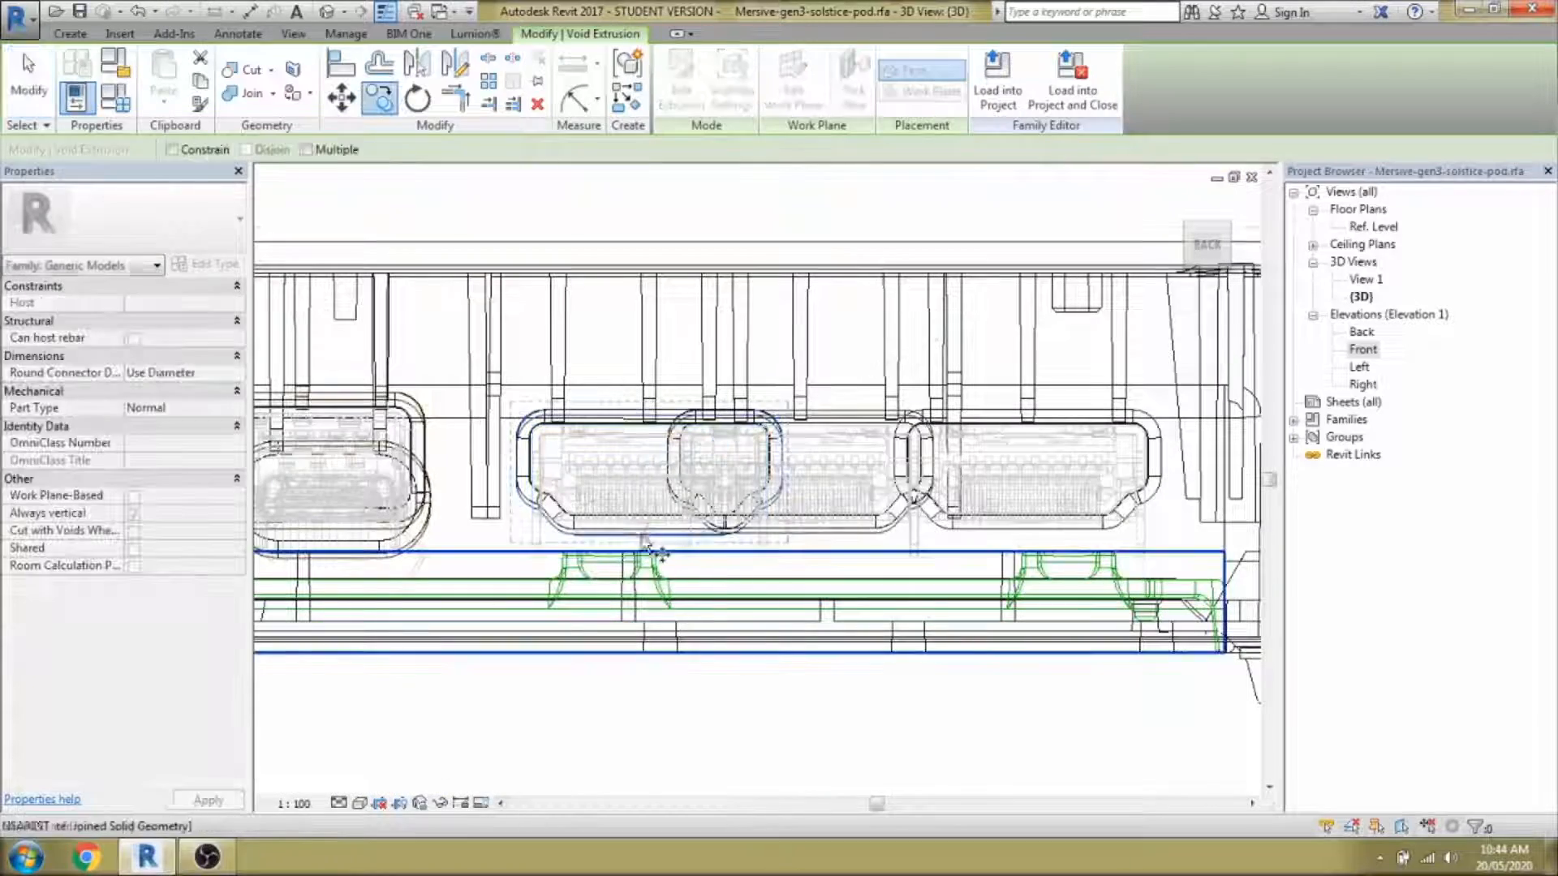
click(1025, 531)
key(Escape)
key(s)
key(d)
mouse_move(836, 626)
shift+middle_down()
mouse_move(977, 710)
mouse_move(849, 660)
mouse_move(960, 642)
mouse_move(1003, 668)
mouse_move(946, 641)
mouse_move(1047, 395)
mouse_move(1034, 737)
shift+middle_up()
scroll(970, 686, down, 5)
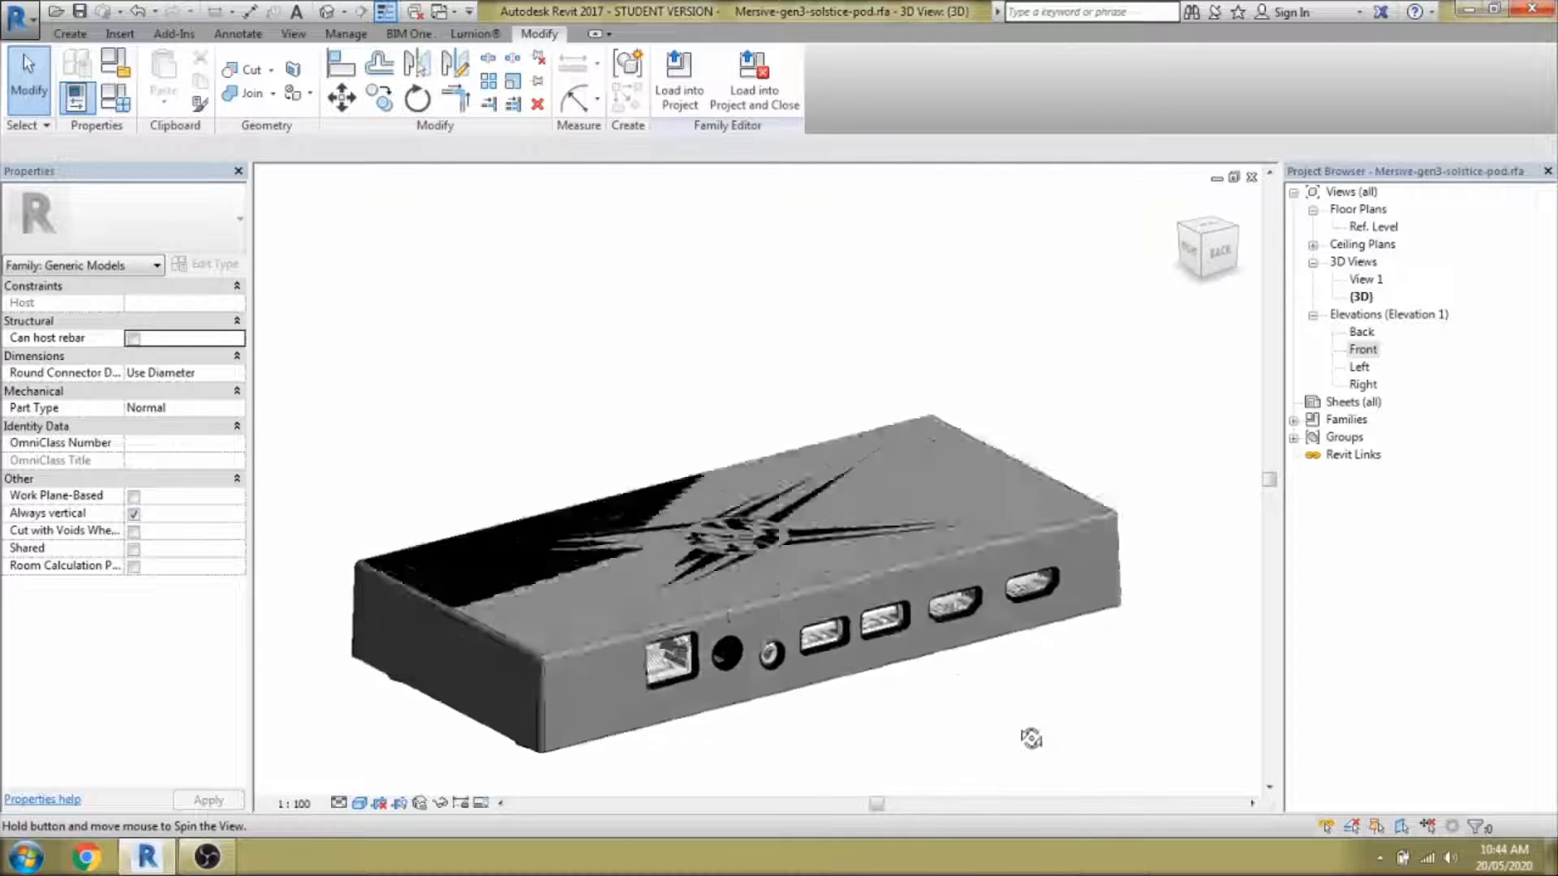
click(1060, 567)
key(Escape)
key(h)
key(h)
scroll(1055, 589, down, 1)
shift+middle_drag(901, 661, 872, 782)
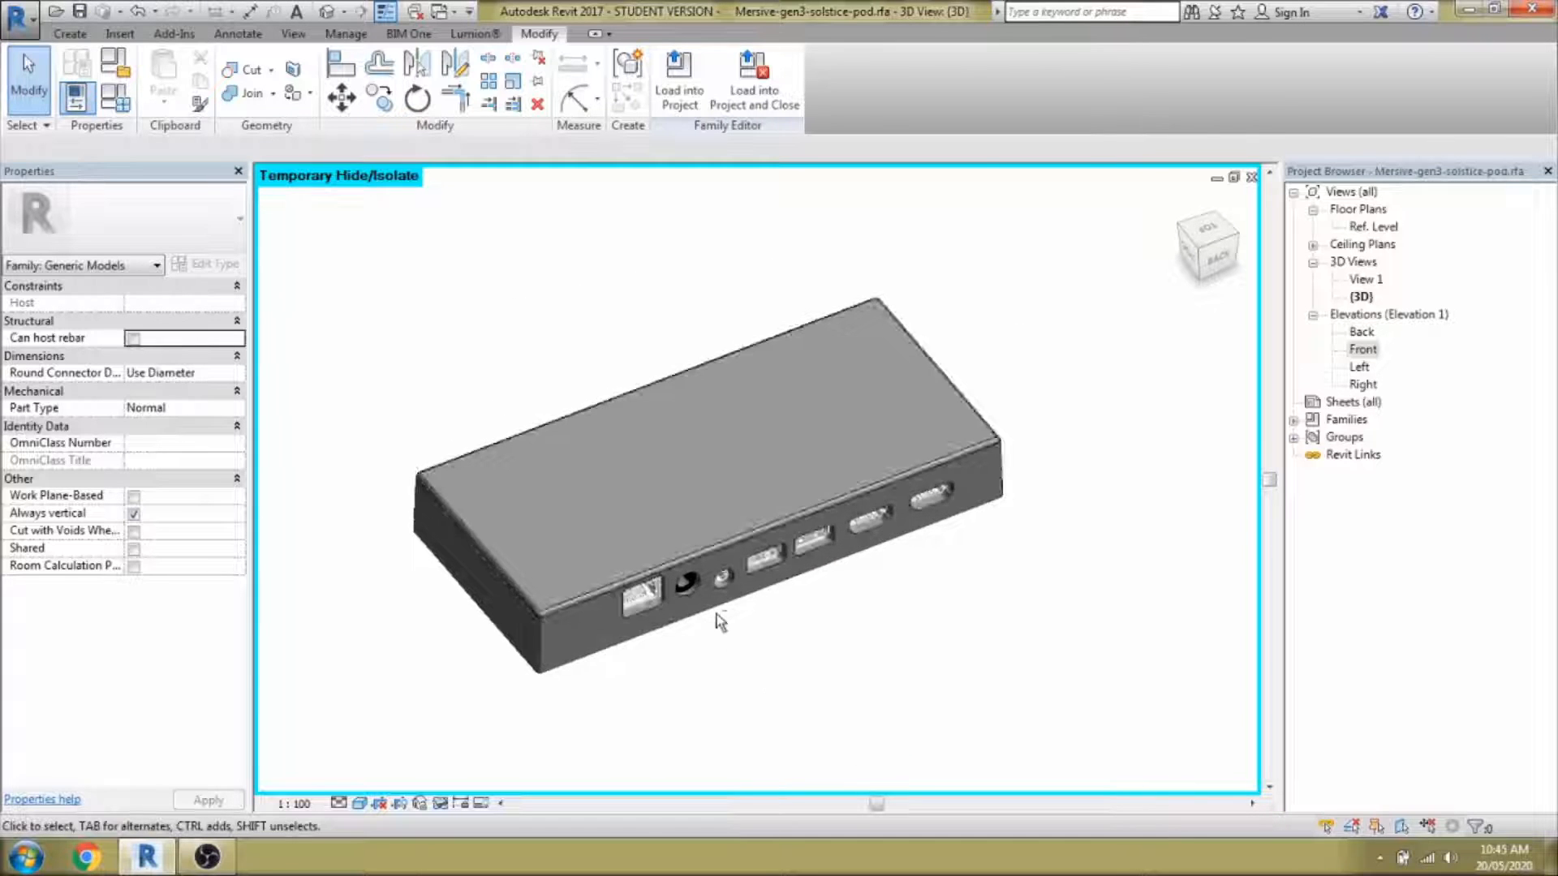
scroll(844, 671, up, 3)
shift+middle_drag(845, 671, 974, 536)
scroll(898, 480, up, 5)
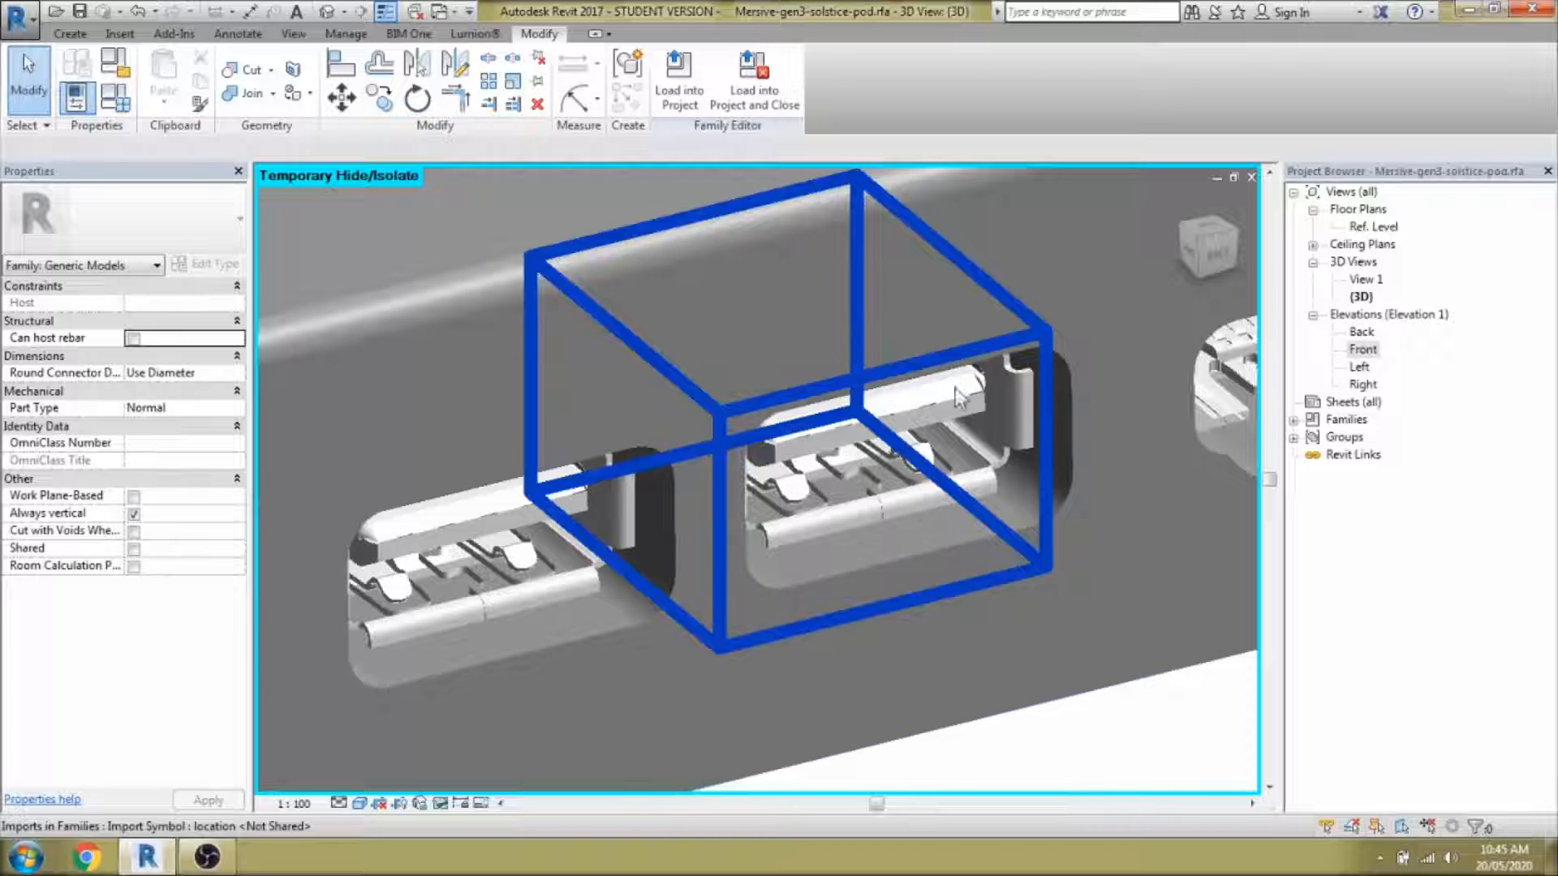
scroll(878, 447, down, 3)
middle_drag(1002, 589, 875, 613)
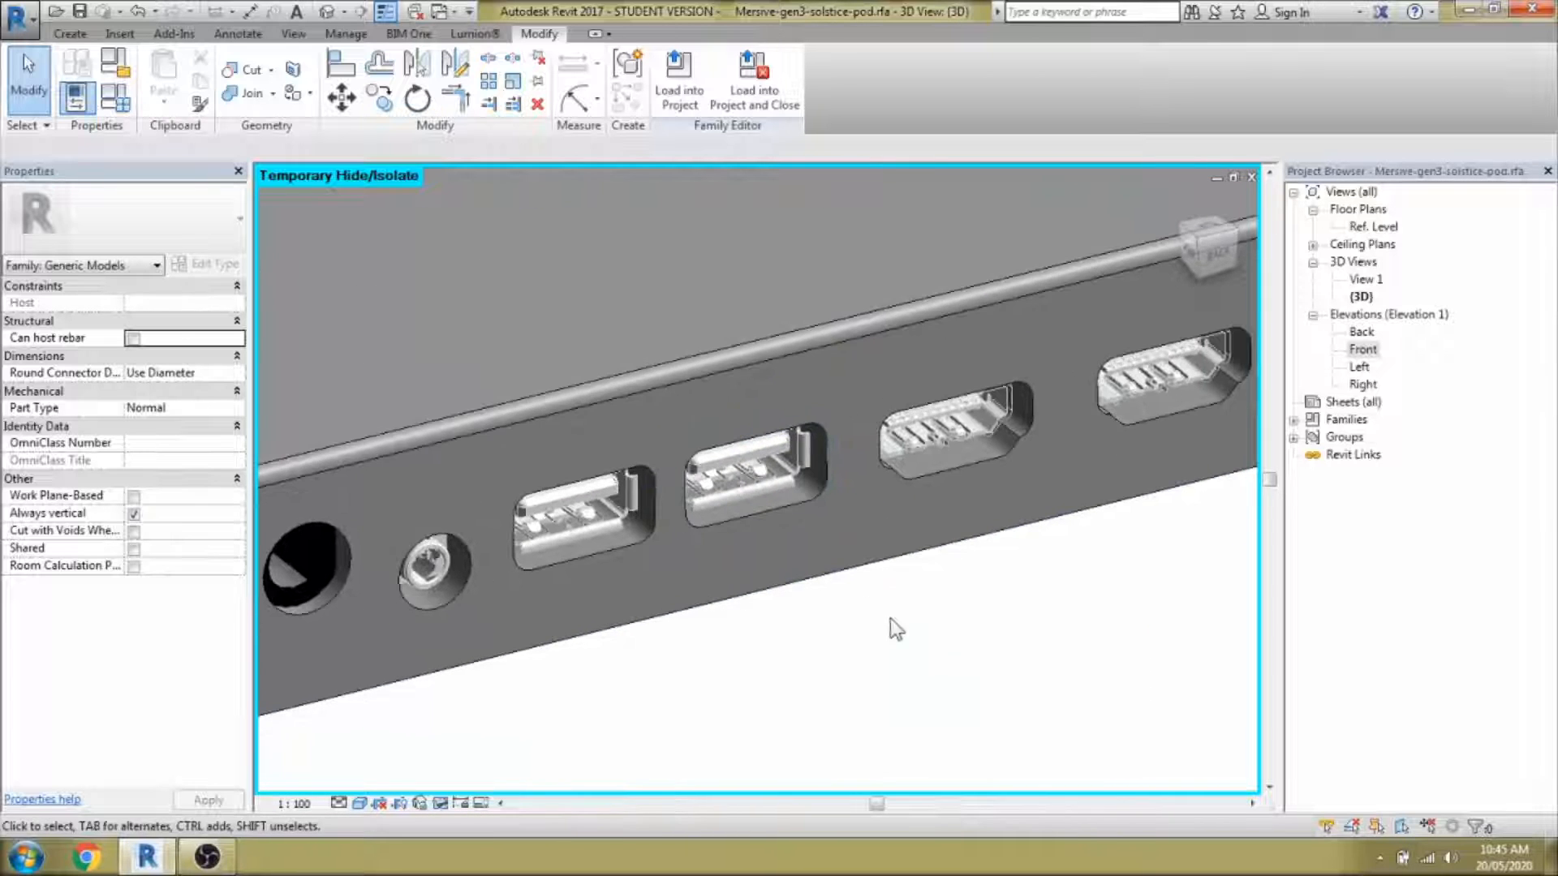
shift+middle_drag(1007, 666, 786, 592)
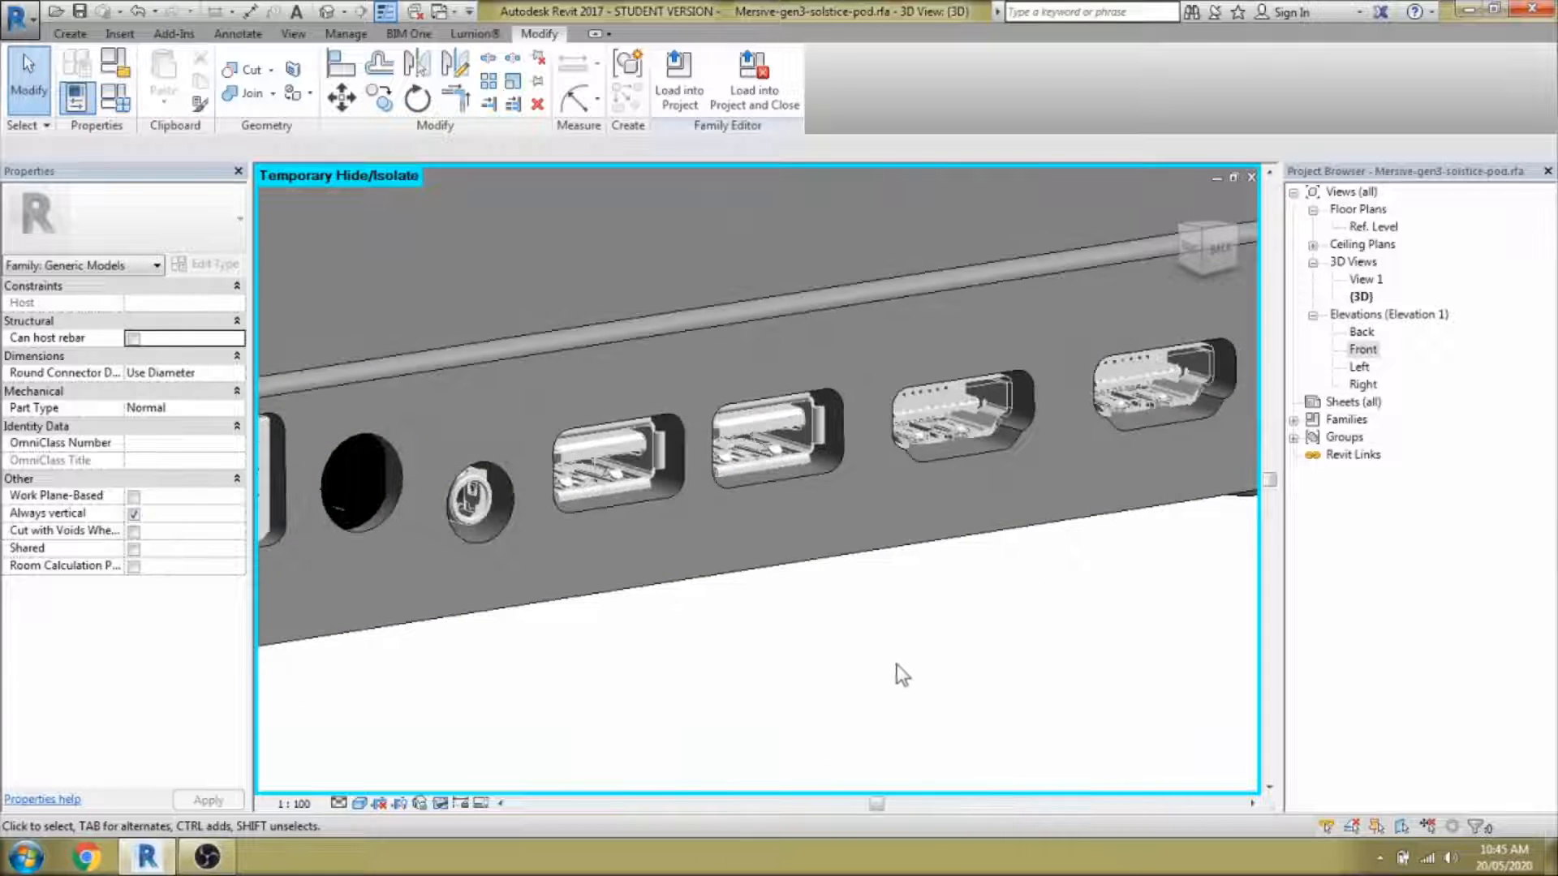
scroll(898, 671, down, 2)
shift+middle_drag(938, 669, 929, 734)
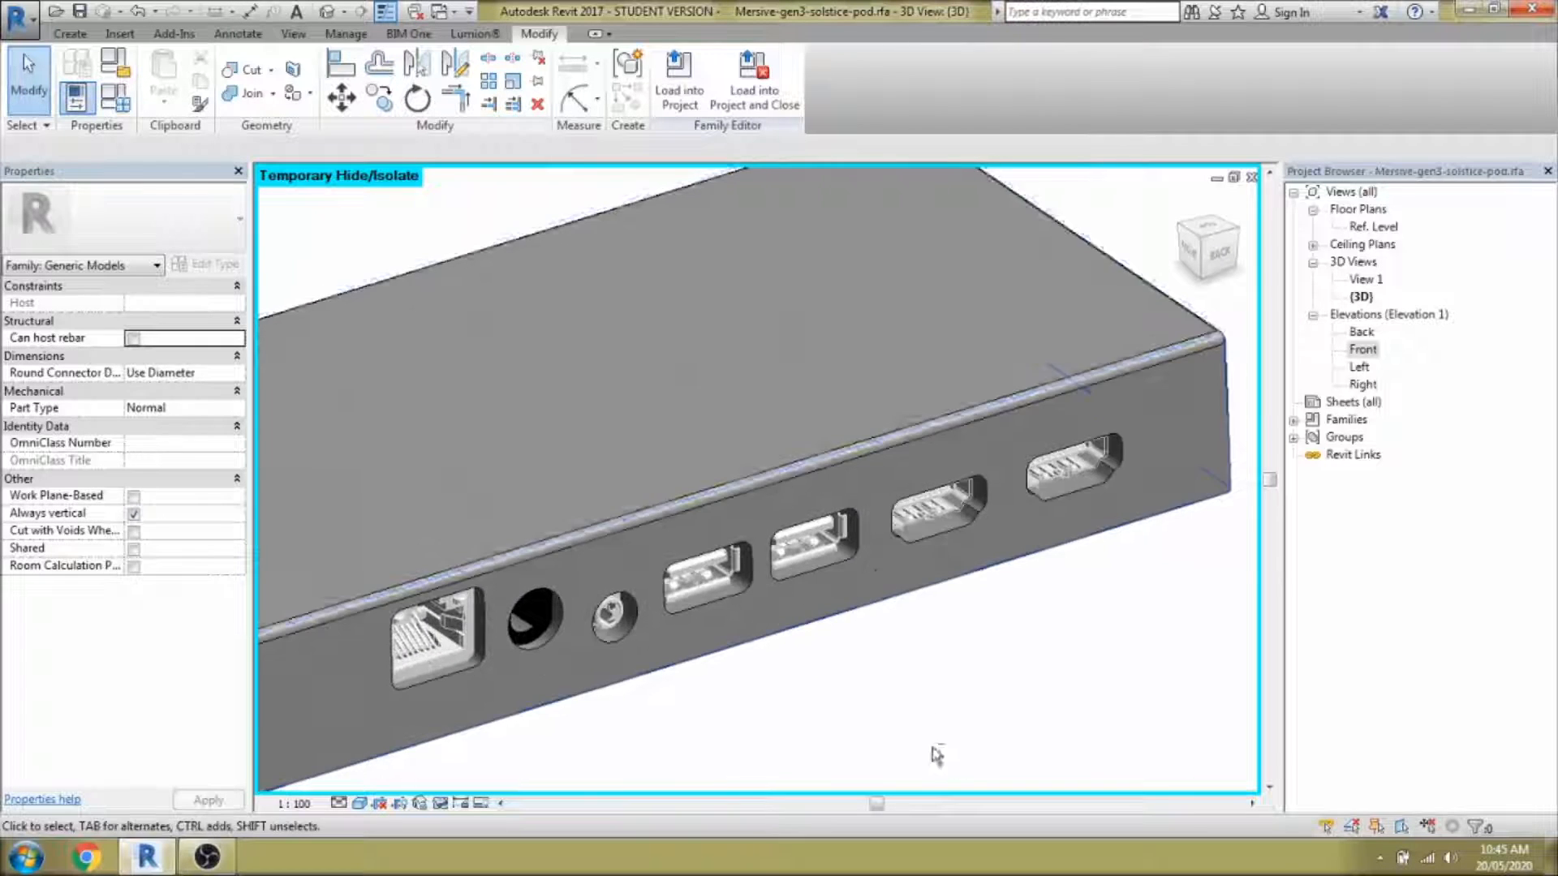
scroll(874, 572, up, 3)
scroll(953, 558, down, 4)
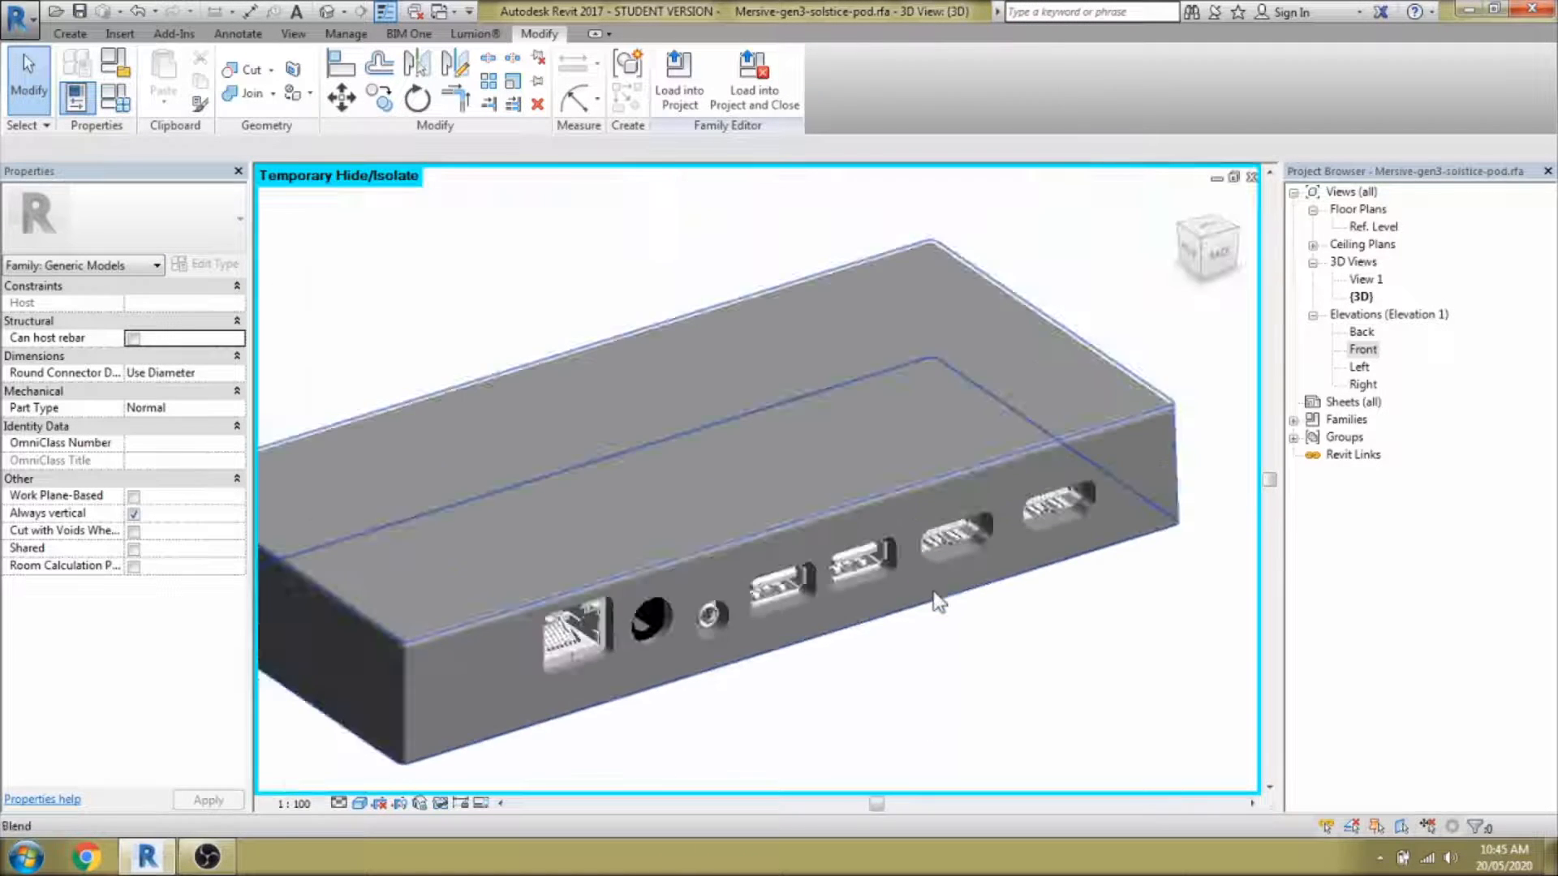
shift+middle_drag(1025, 623, 996, 717)
scroll(972, 716, down, 2)
scroll(877, 688, up, 3)
key(w)
key(f)
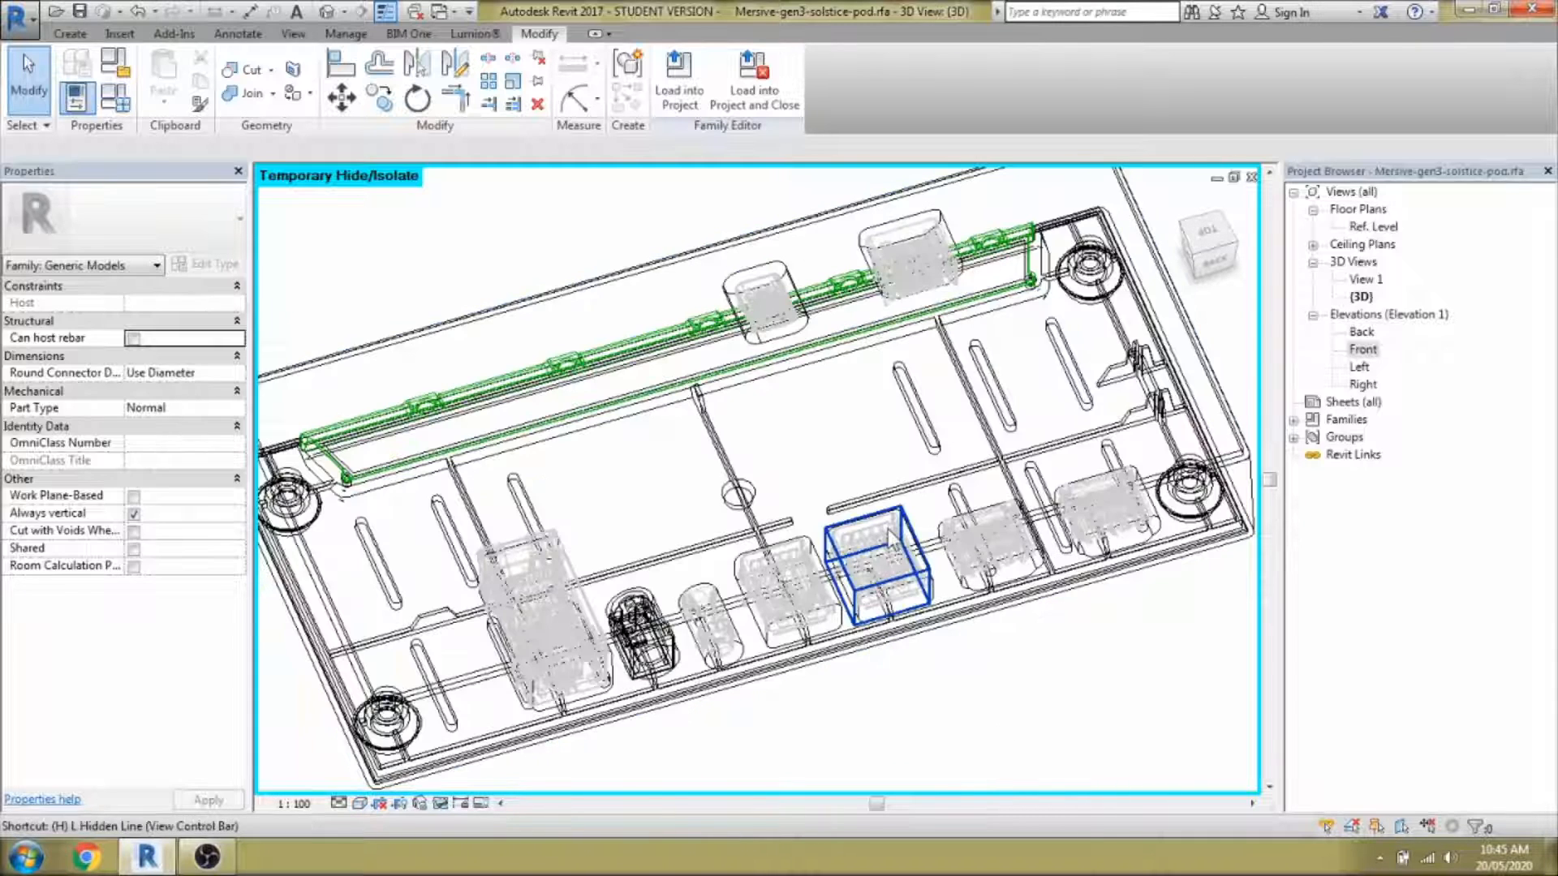
key(r)
key(s)
key(d)
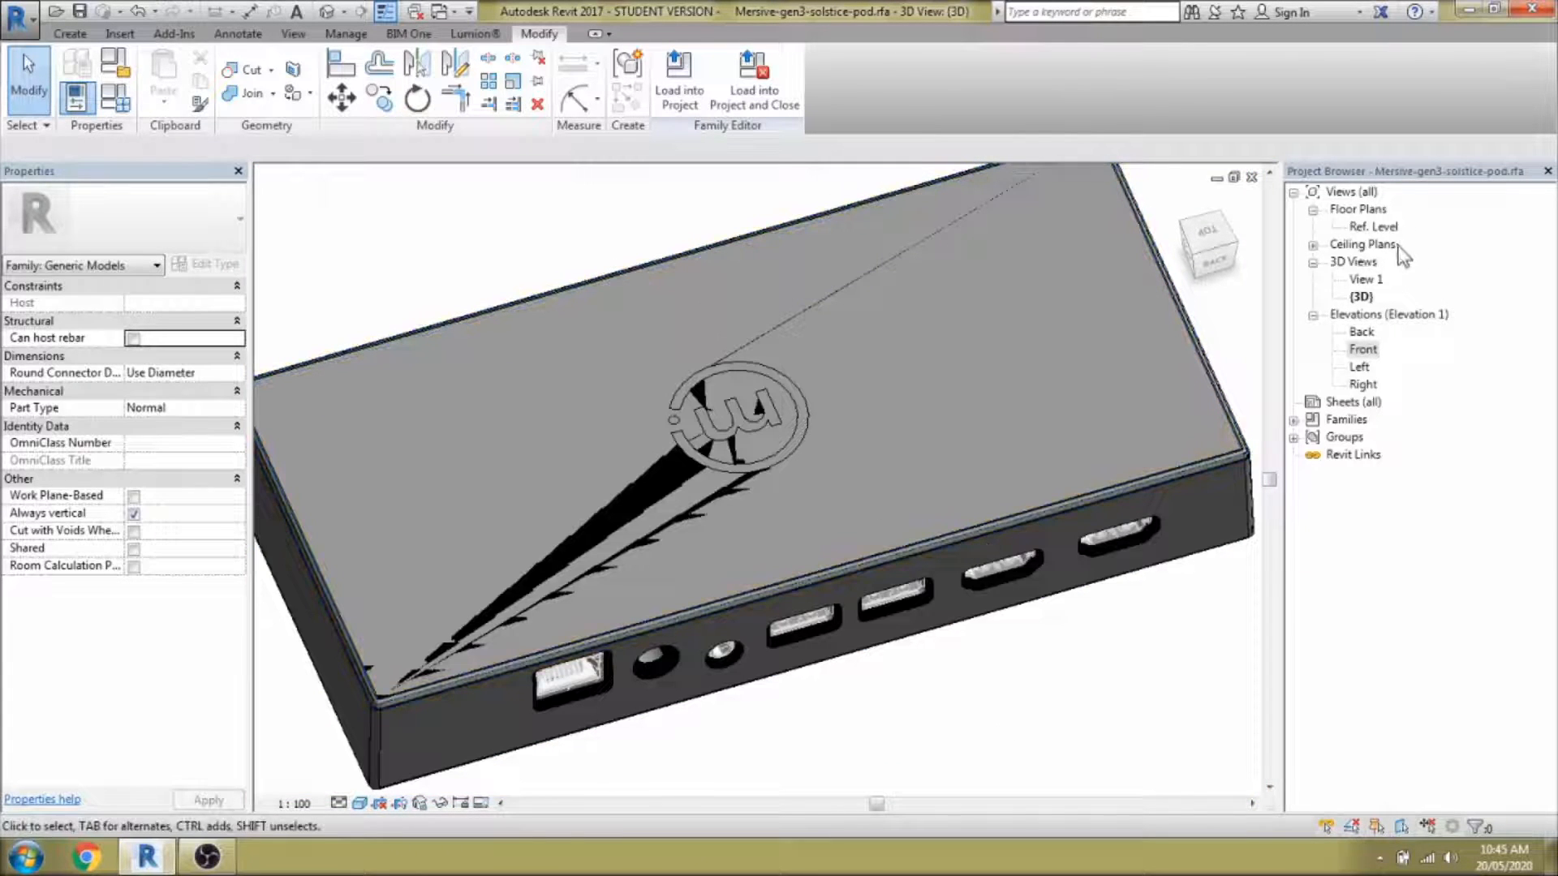
Open the Ref. Level floor plan and start a new void extrusion for the m logo.
double_click(1380, 228)
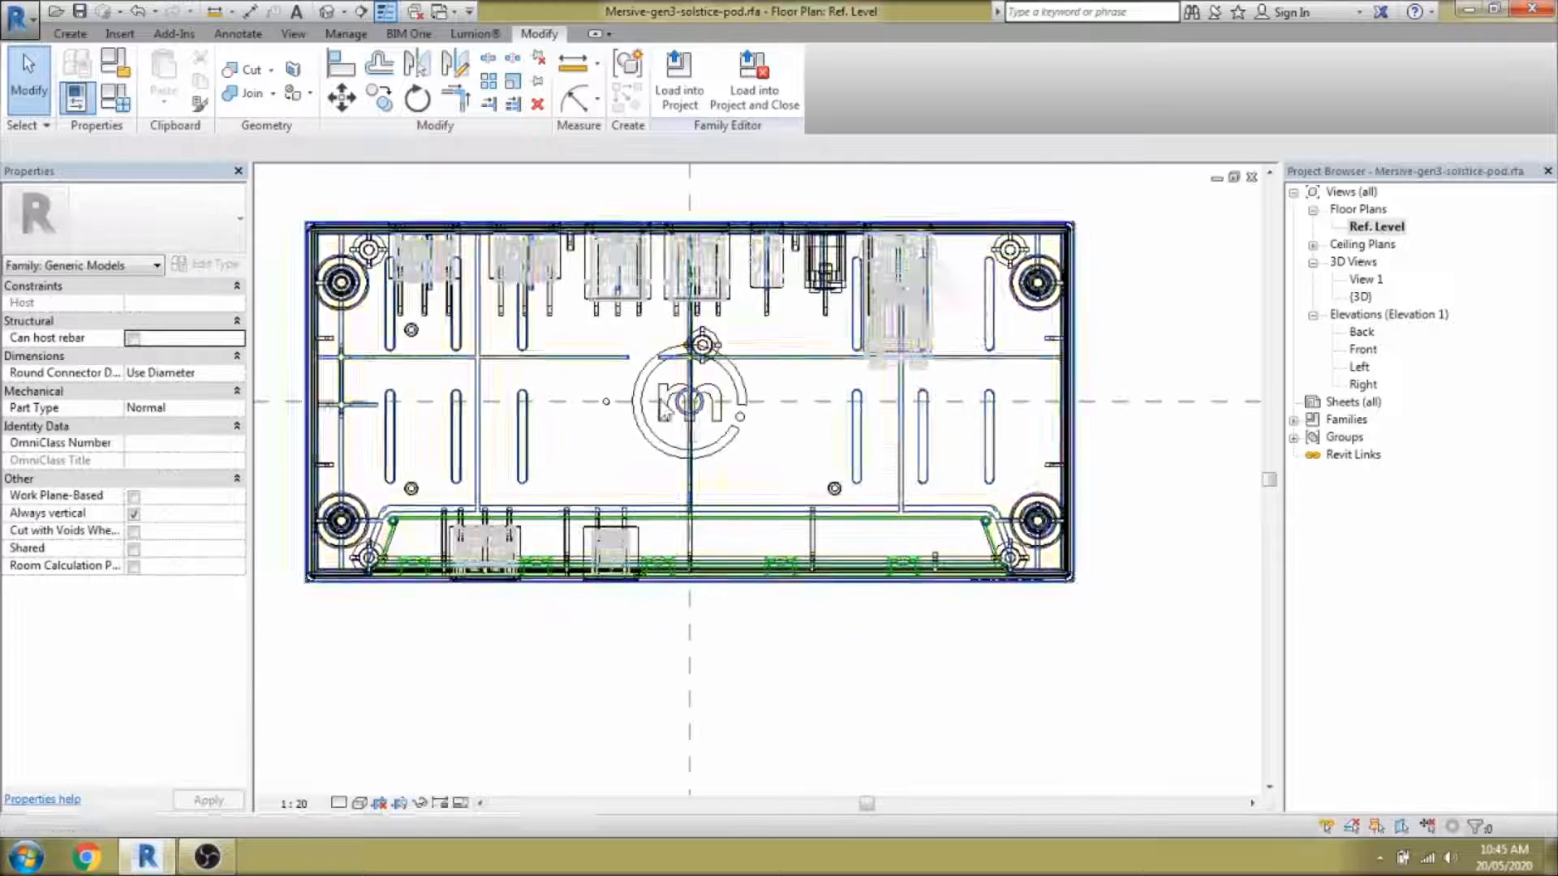
scroll(656, 397, up, 3)
scroll(655, 289, up, 3)
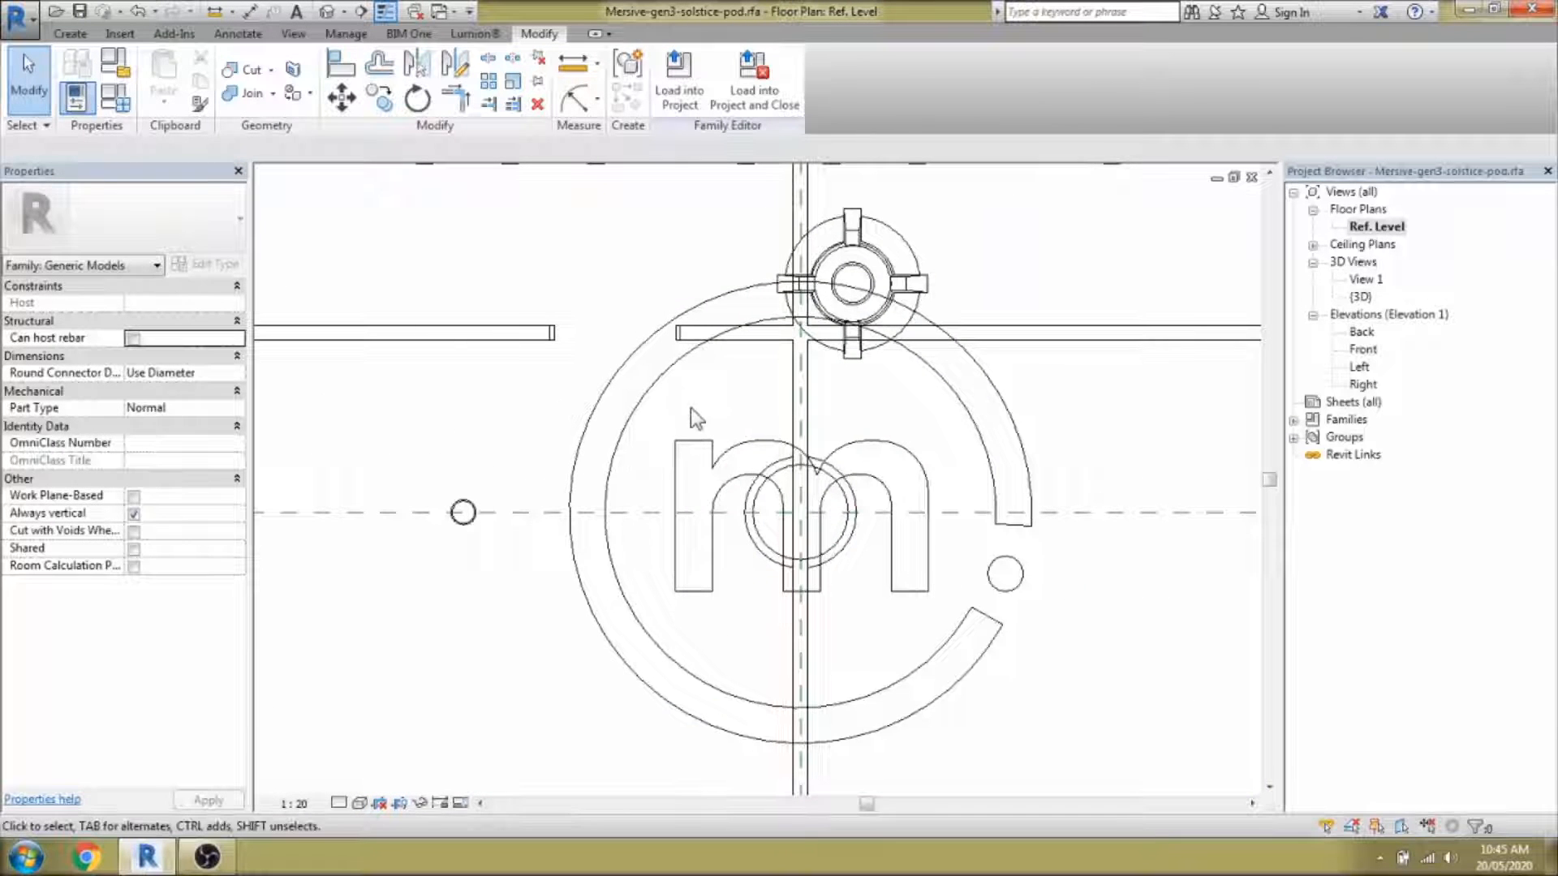
click(75, 34)
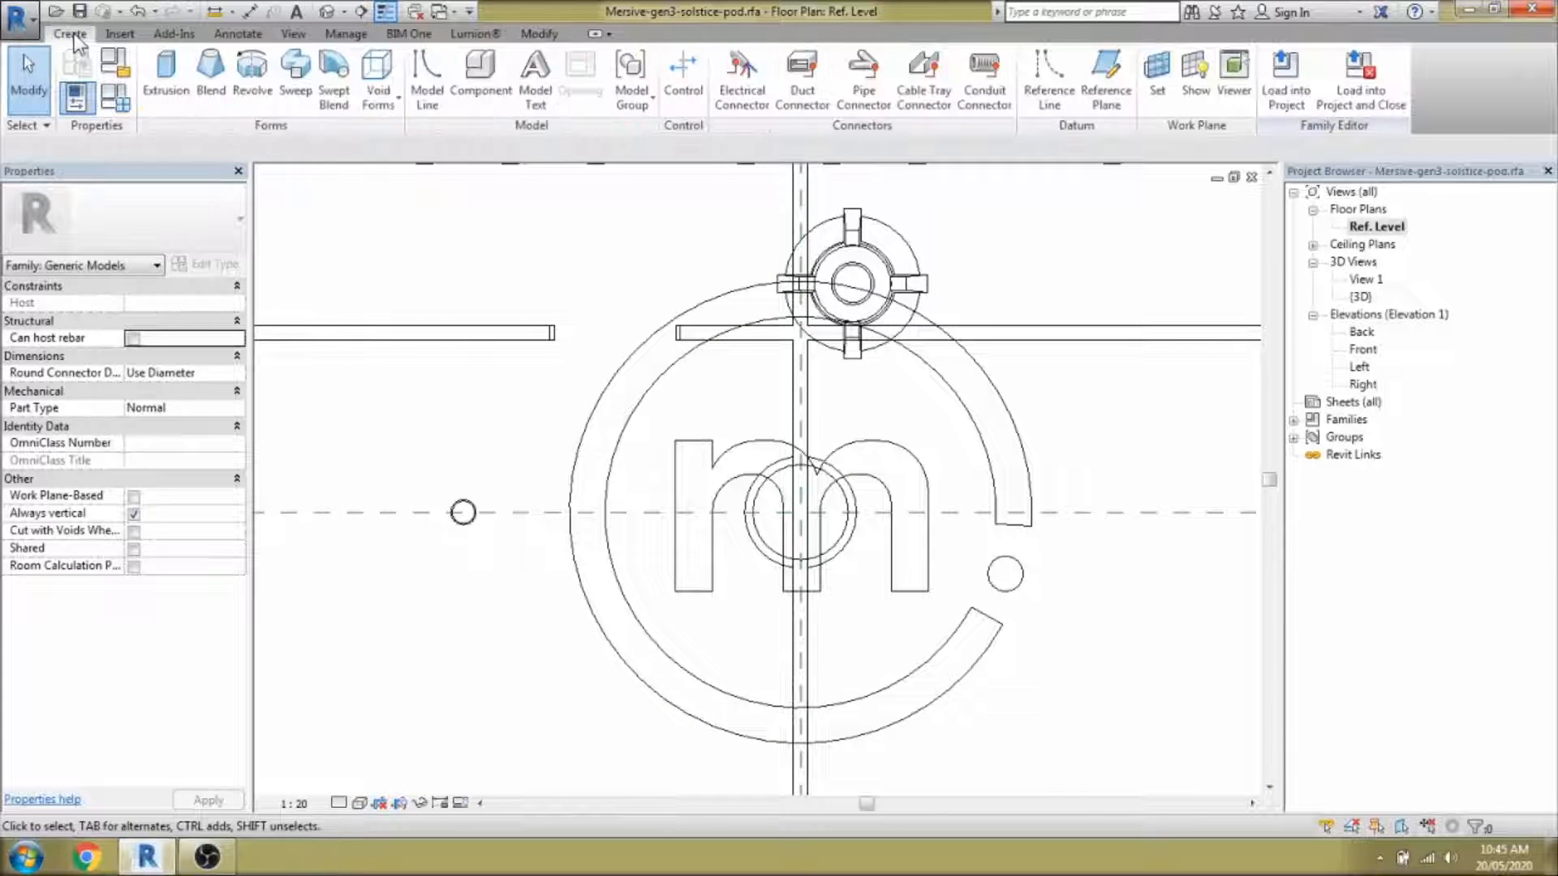
click(413, 146)
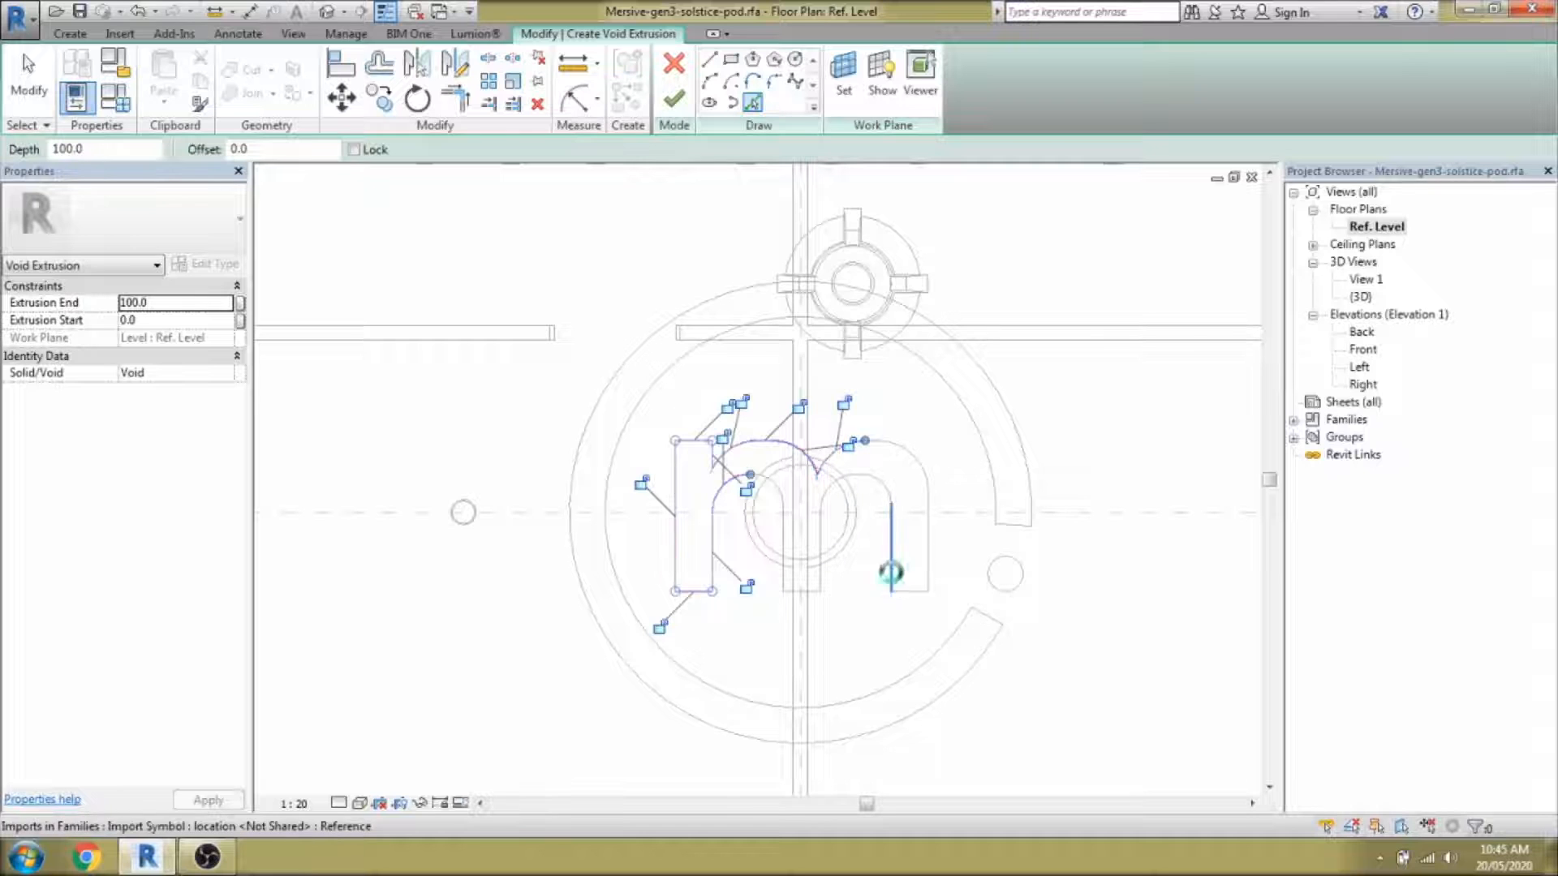
scroll(787, 597, up, 3)
Trace the m's middle leg edges and its left arch arc.
click(802, 581)
click(783, 540)
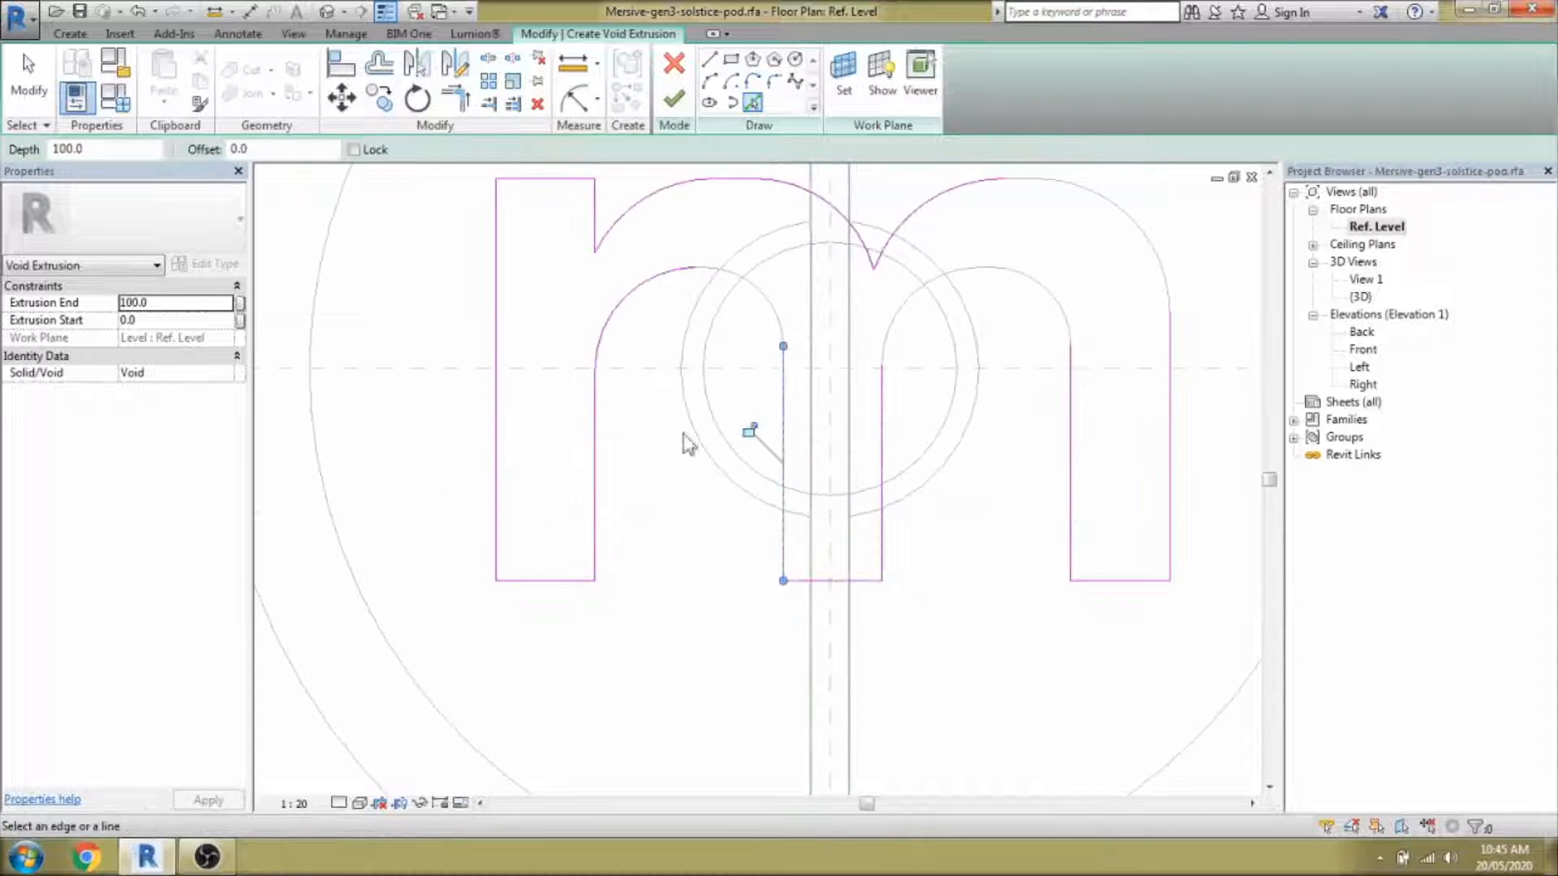
click(710, 82)
click(783, 347)
click(698, 267)
click(756, 293)
scroll(754, 293, up, 4)
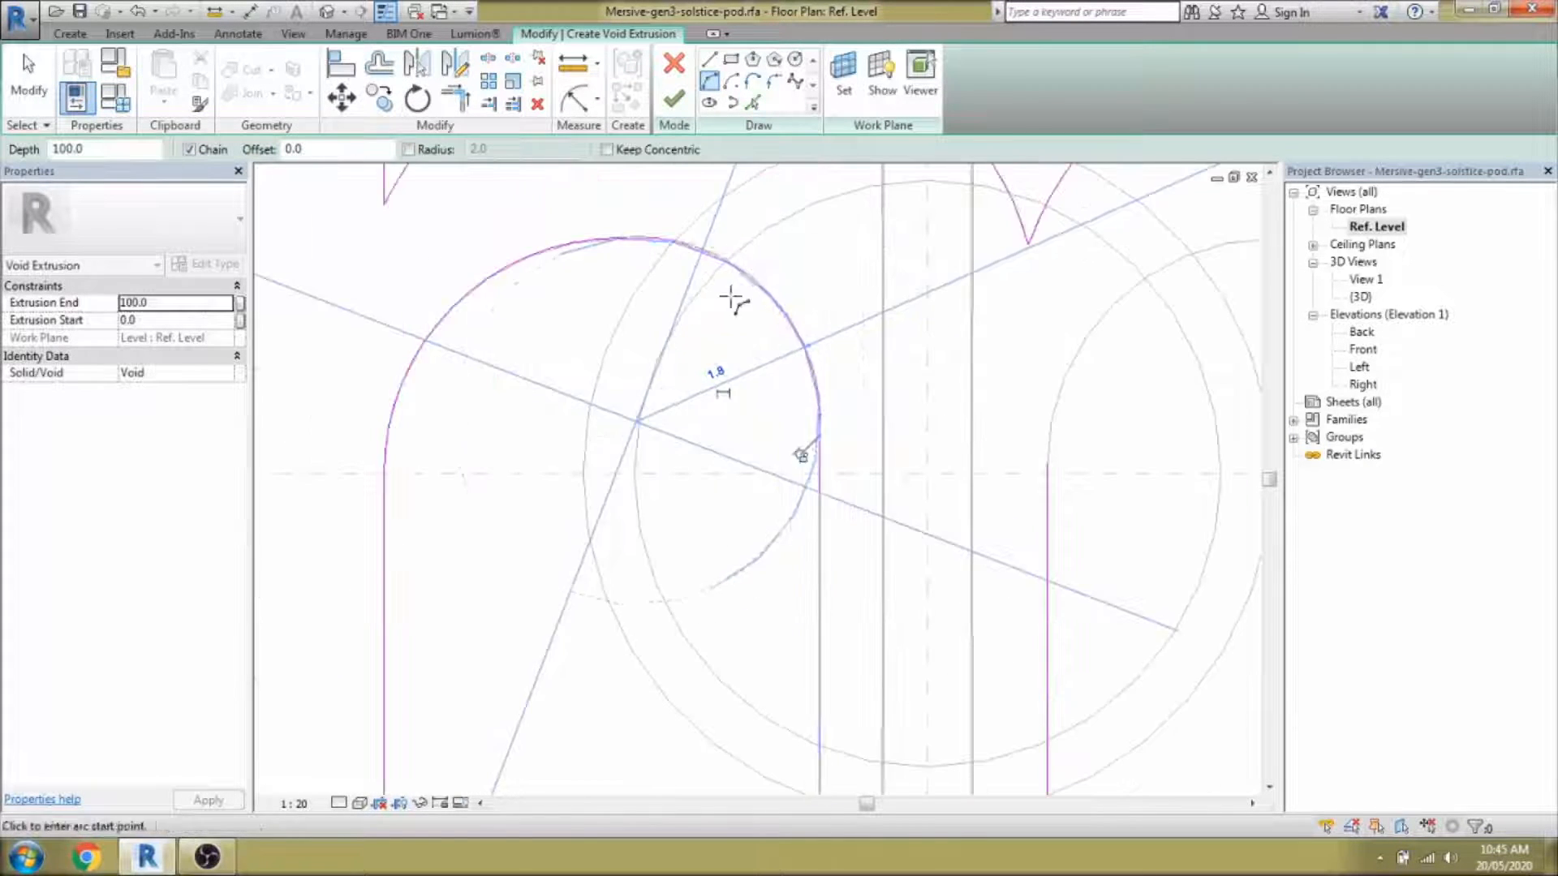
scroll(734, 303, down, 2)
middle_drag(734, 302, 608, 296)
Draw the right arch arcs and the outer top arc, closing the m outline at the right leg.
click(816, 401)
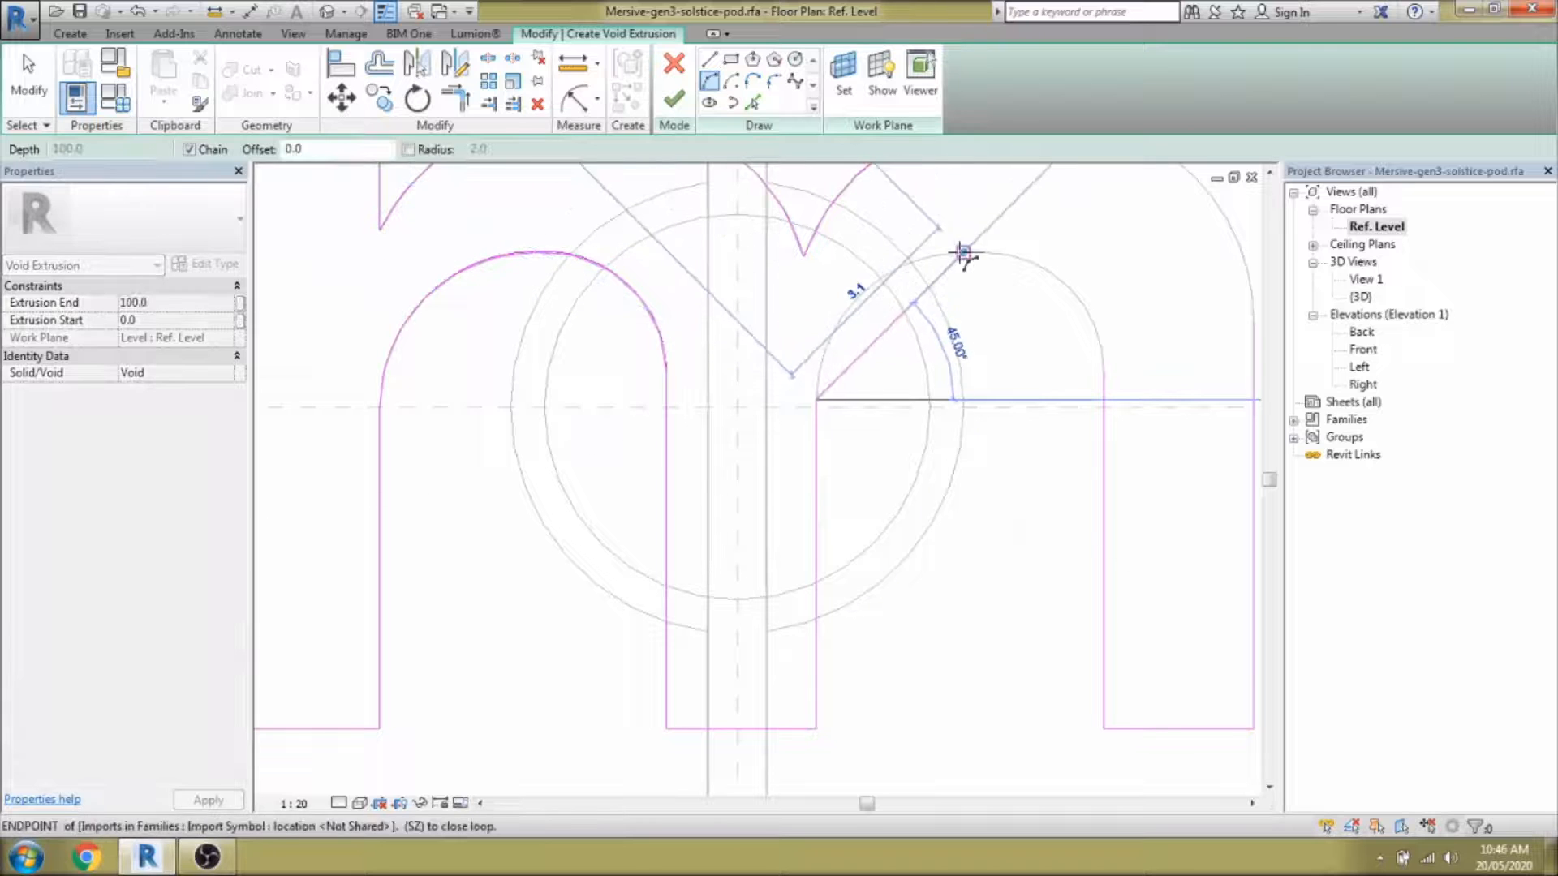
click(963, 253)
click(1077, 288)
scroll(1073, 284, down, 1)
middle_drag(1073, 284, 990, 353)
click(935, 228)
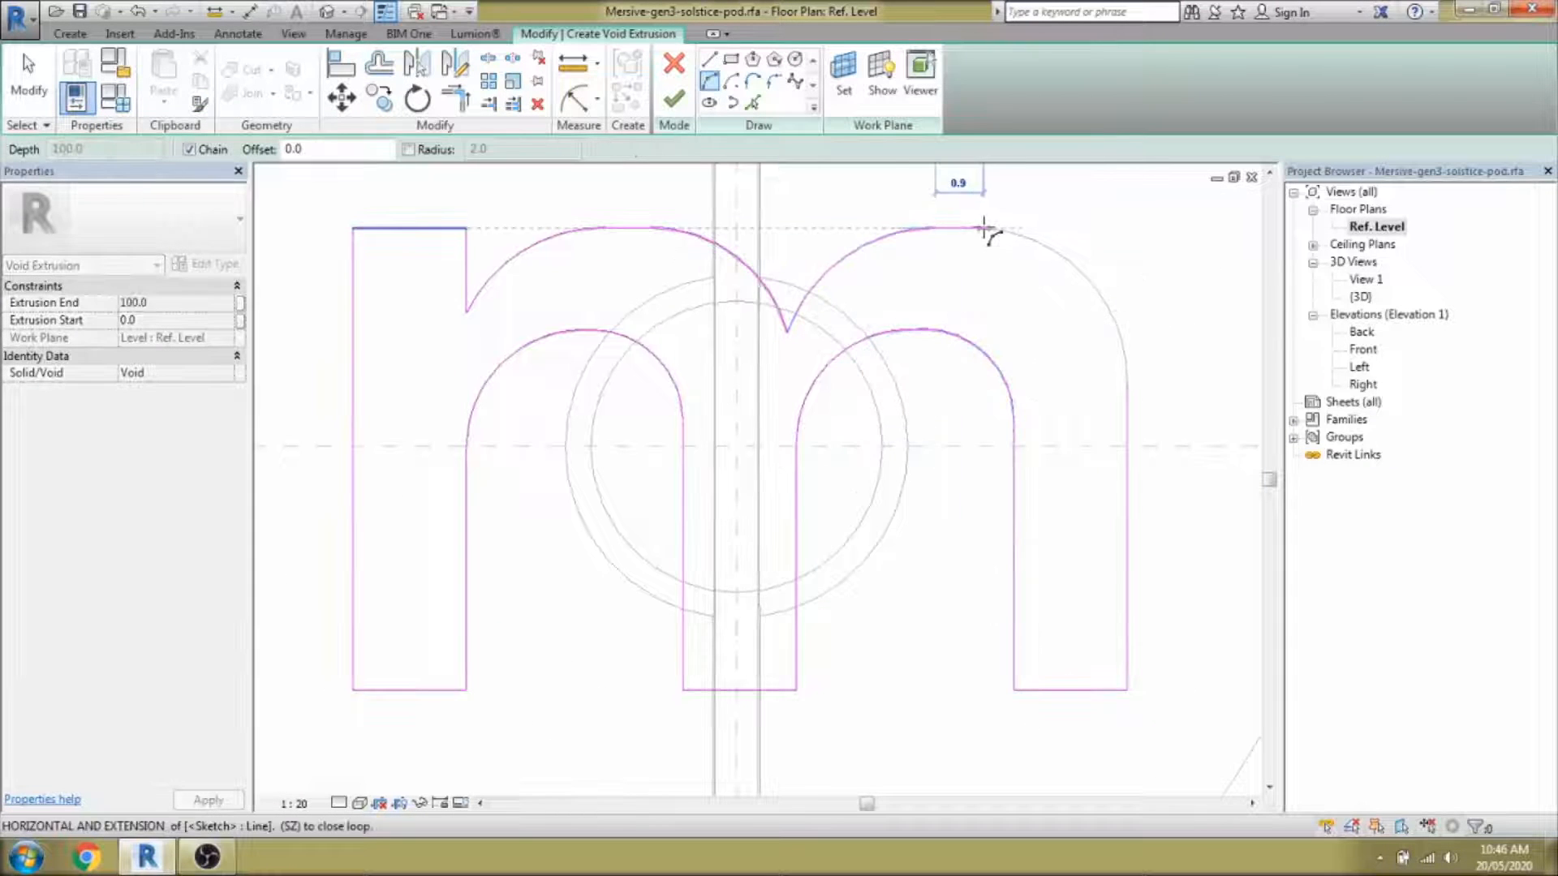
scroll(959, 235, up, 5)
scroll(978, 239, down, 3)
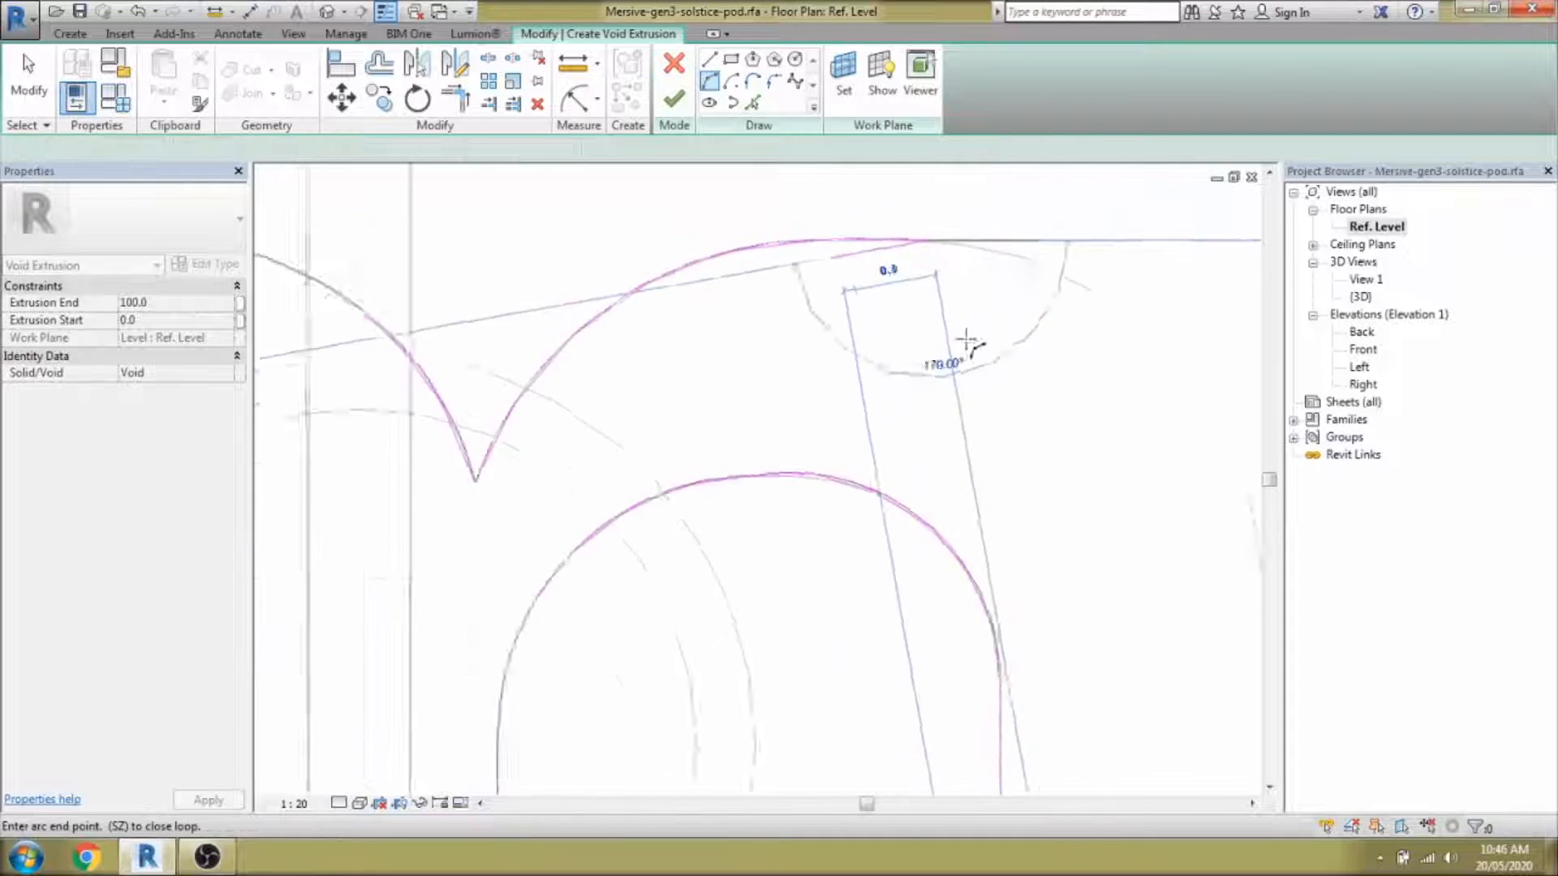
click(1118, 480)
scroll(1085, 359, down, 3)
key(Escape)
key(Escape)
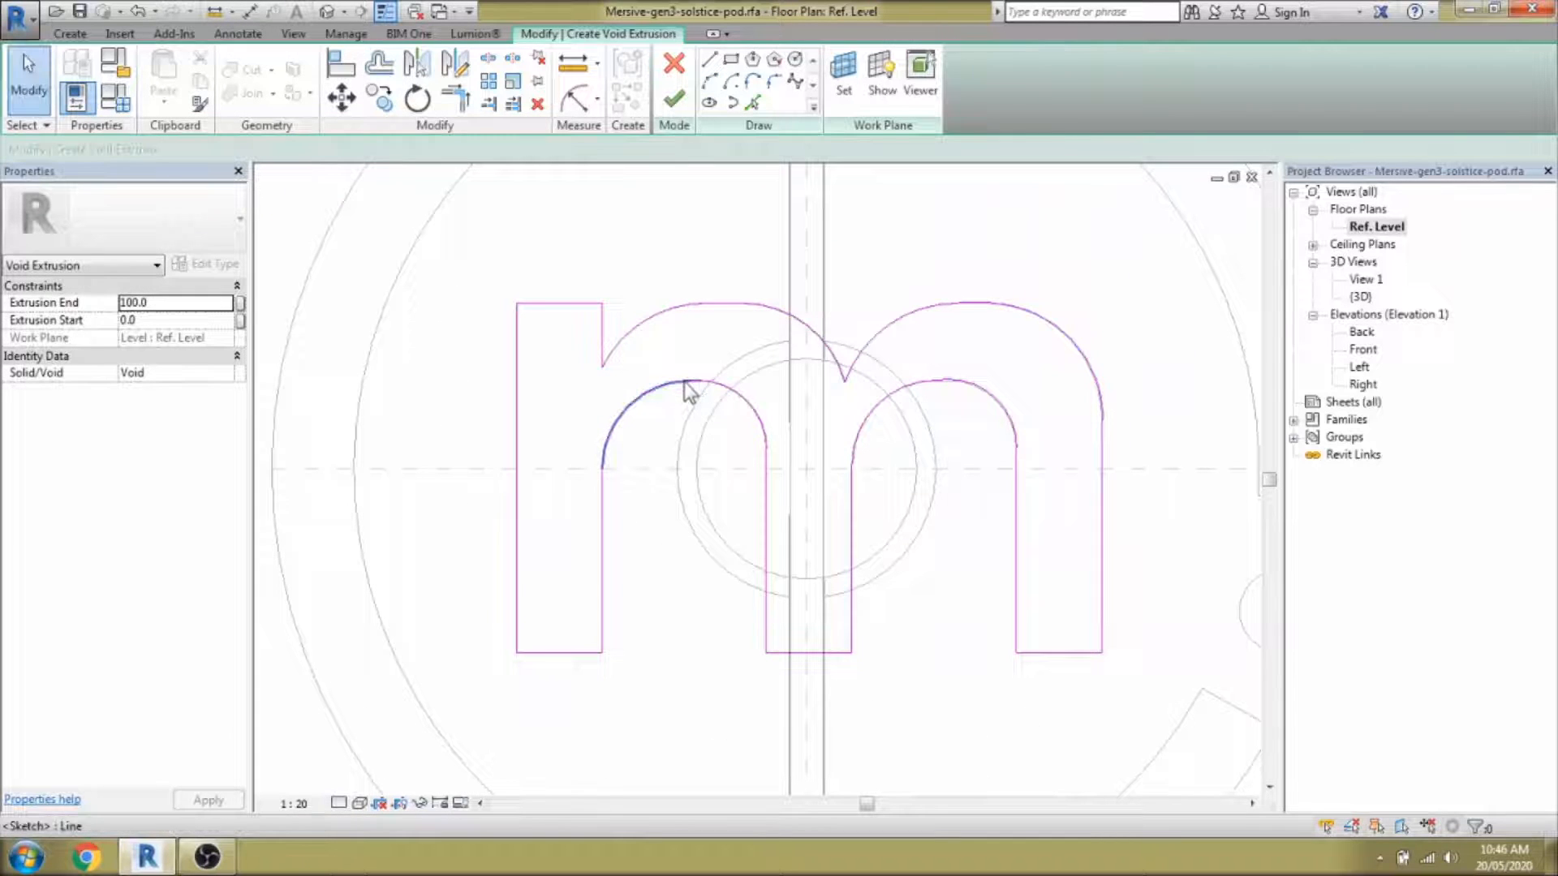
Select the m outline chain to confirm it forms one closed loop.
click(688, 391)
scroll(688, 392, down, 4)
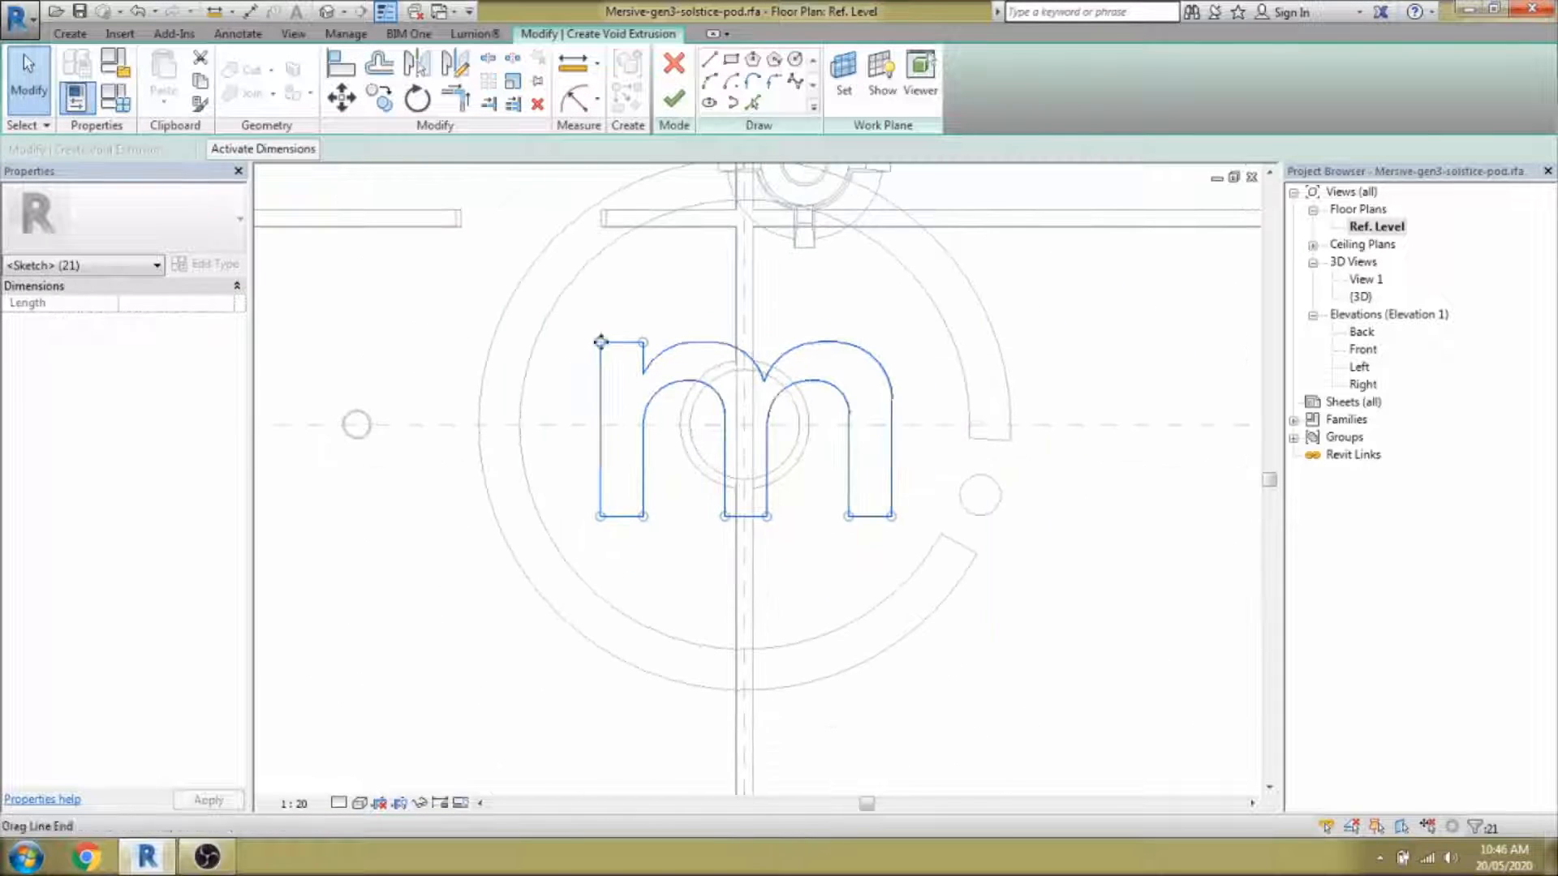
scroll(639, 493, up, 1)
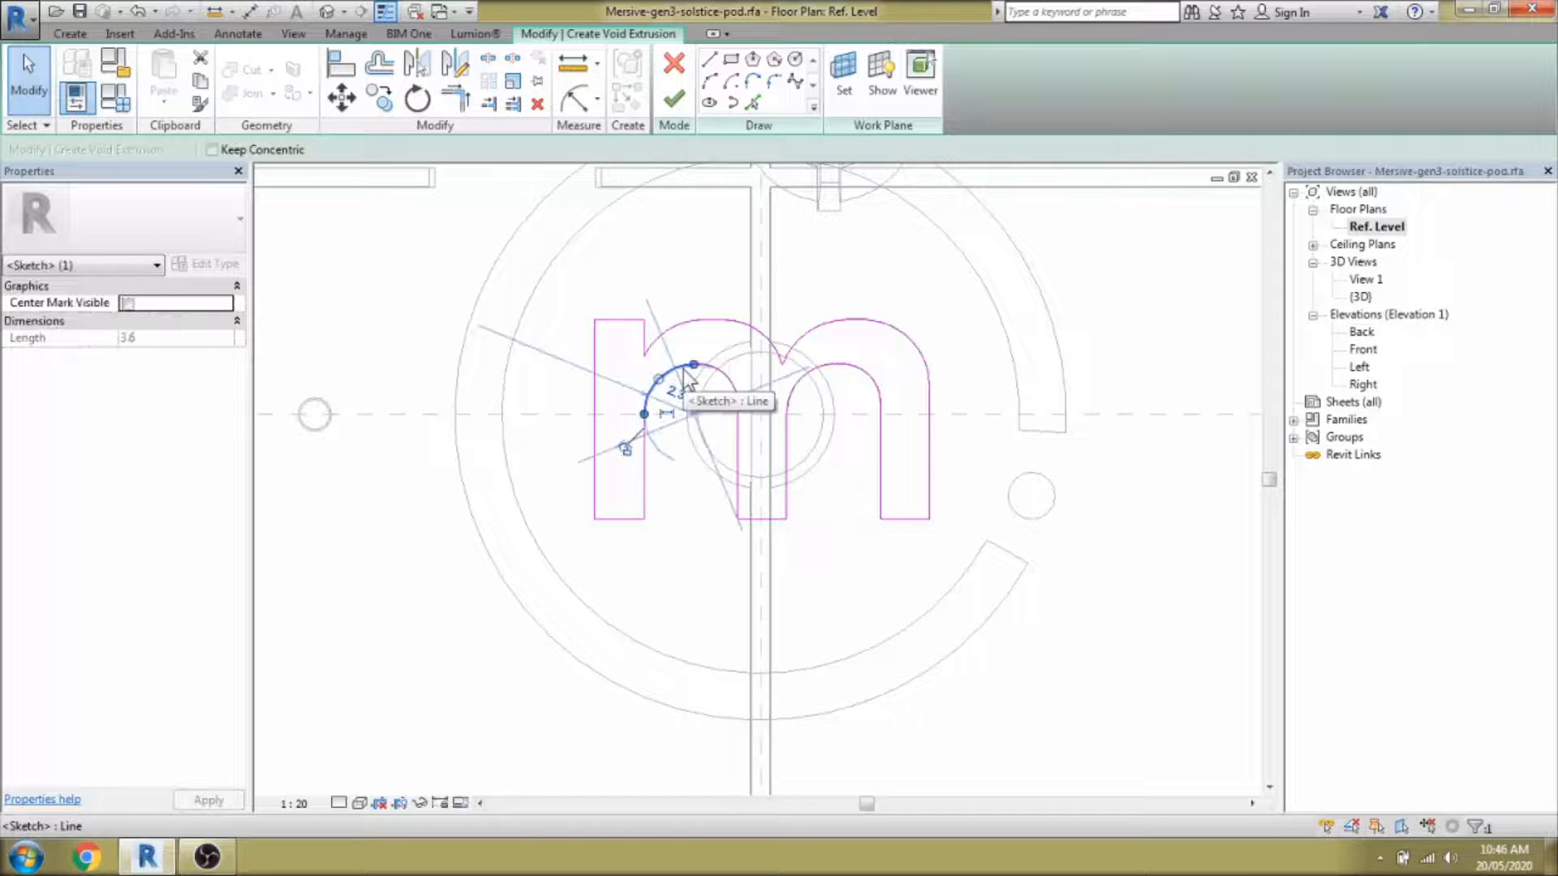
scroll(703, 380, up, 4)
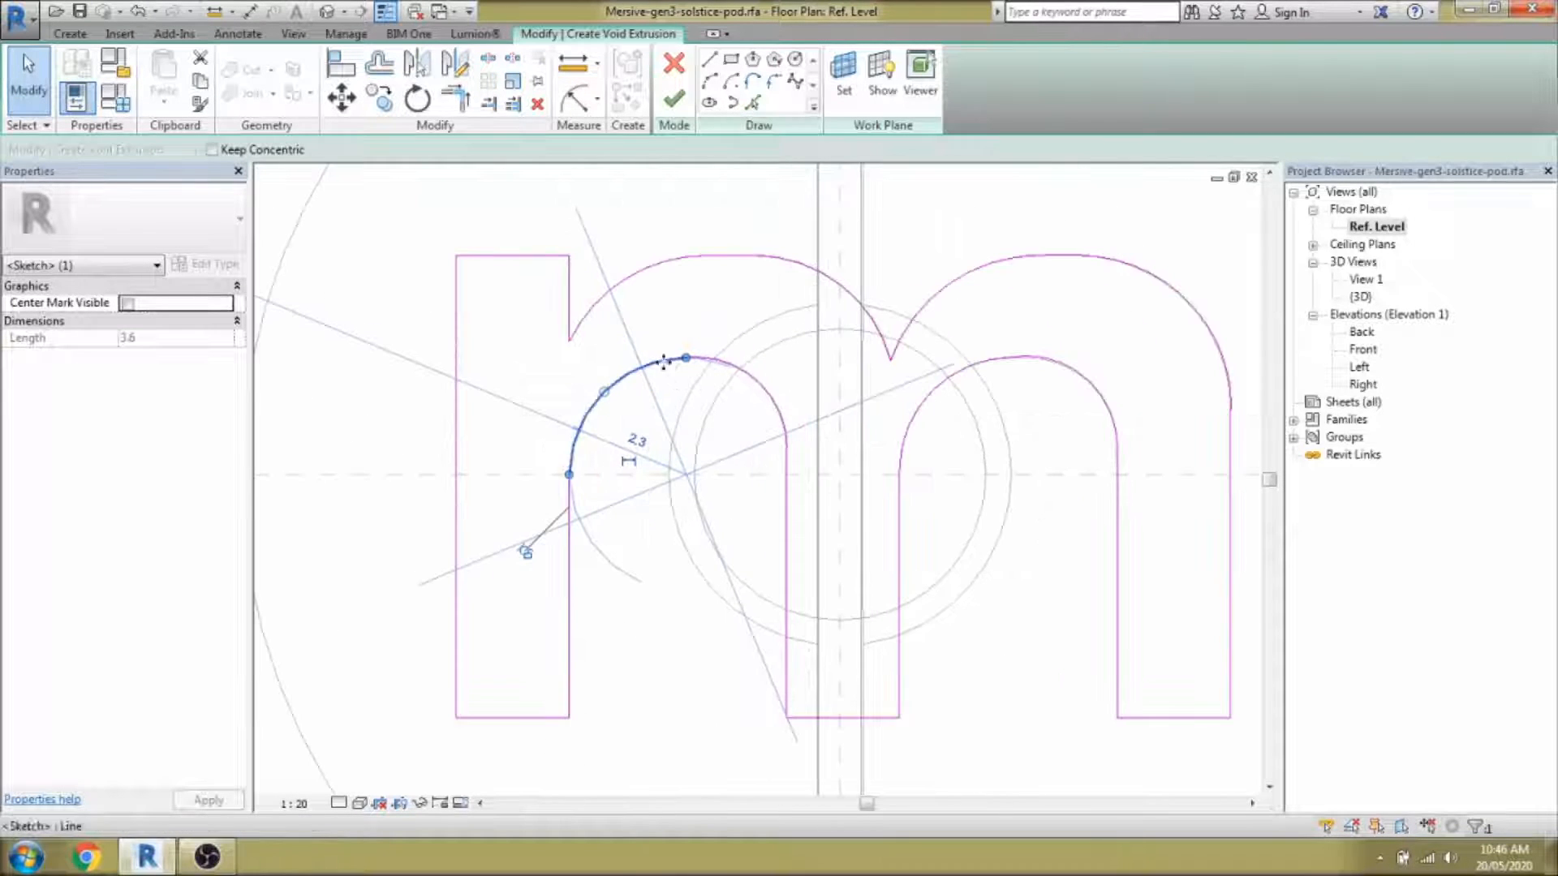
click(715, 362)
scroll(672, 258, down, 6)
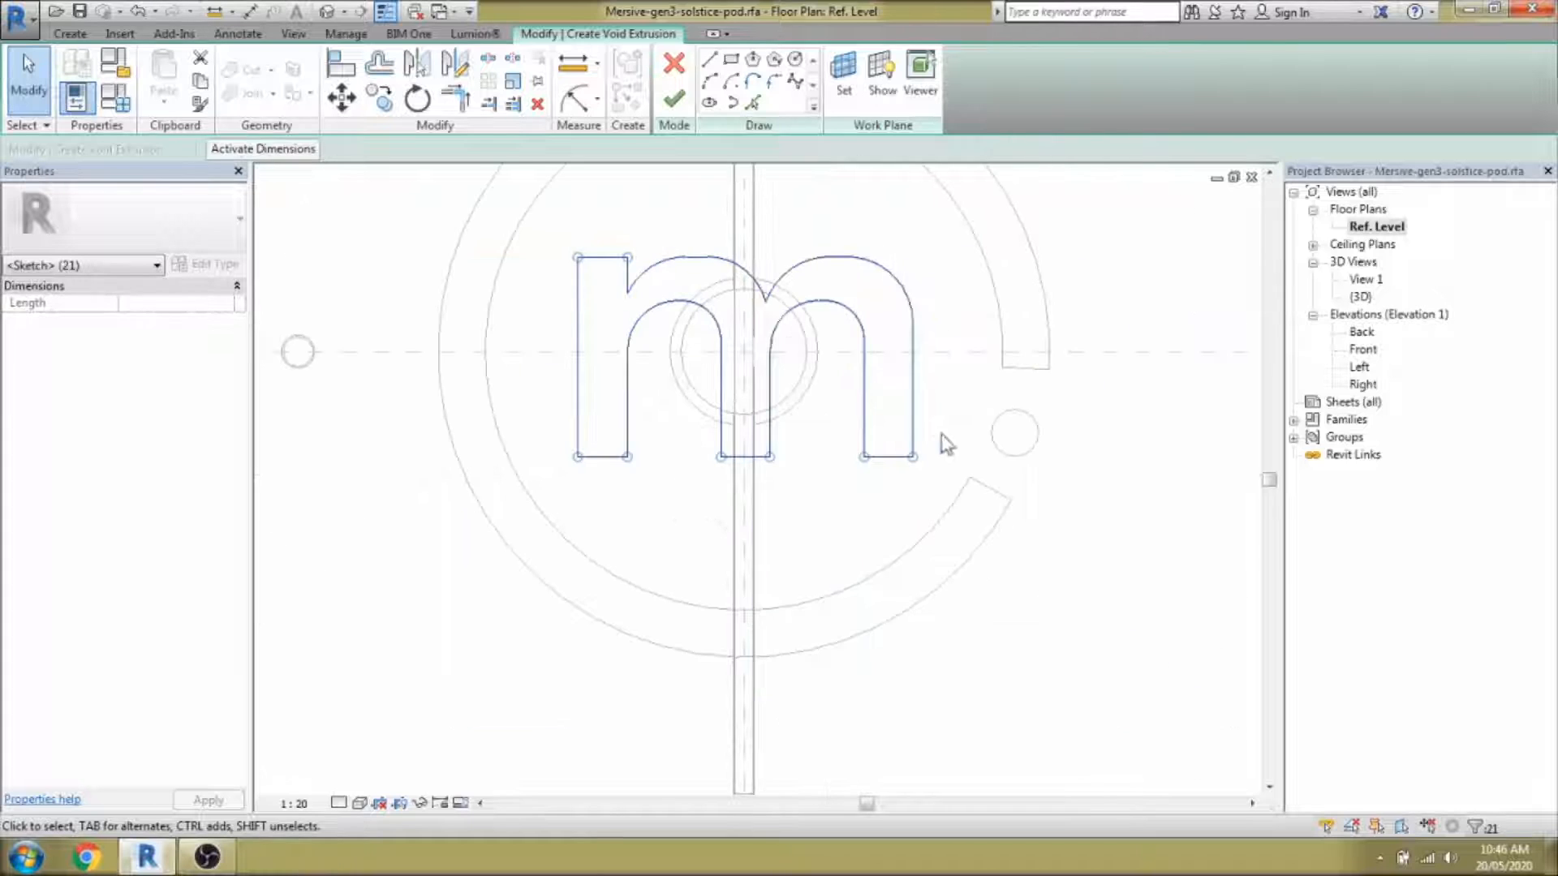
scroll(567, 232, up, 3)
scroll(756, 369, down, 2)
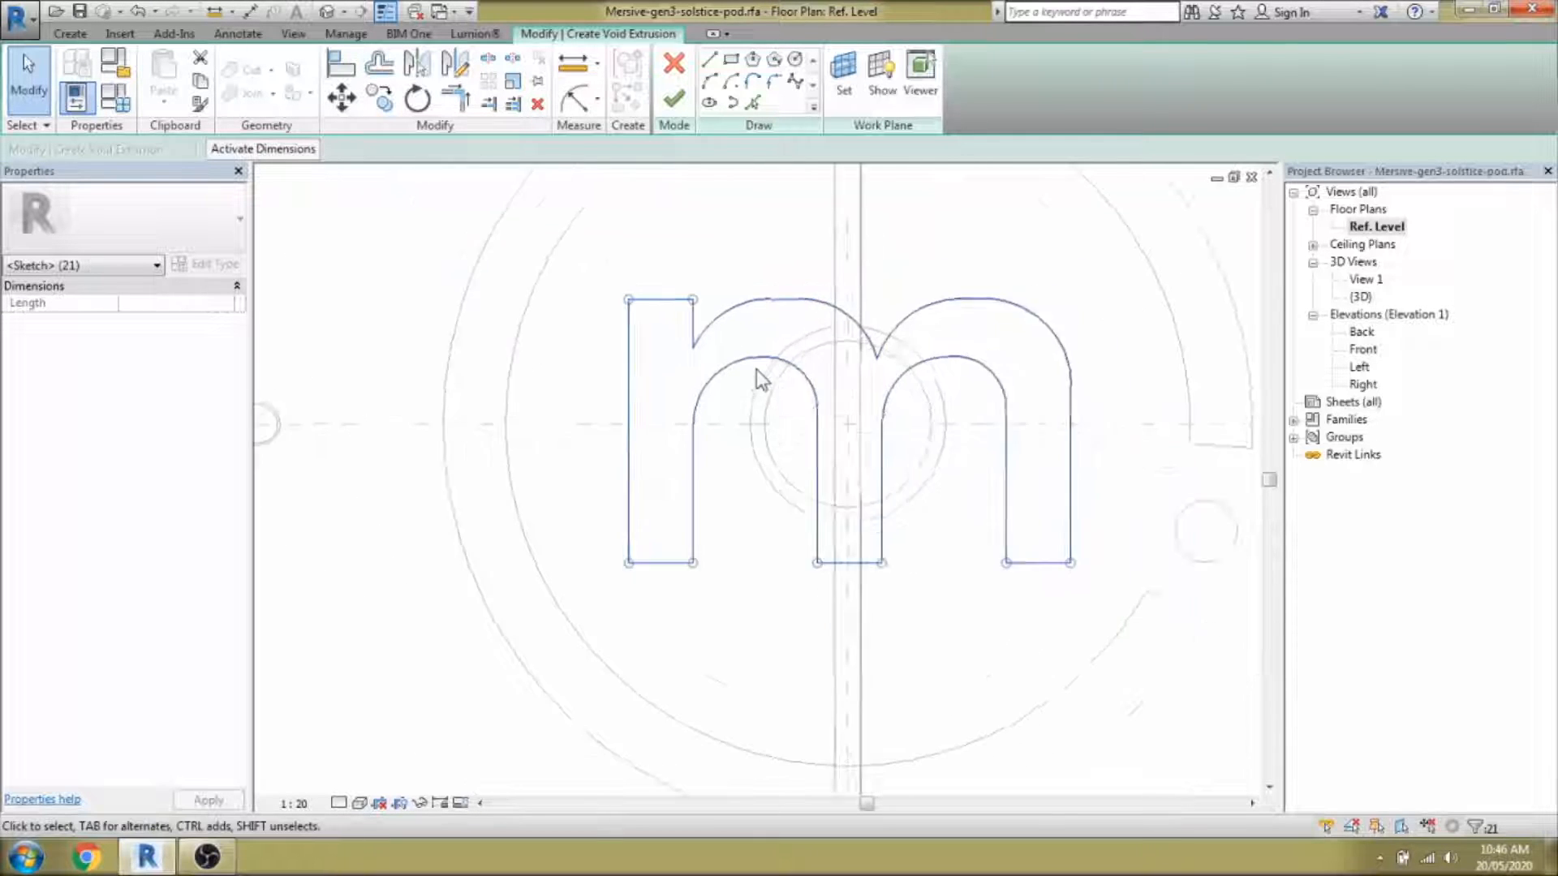
key(Escape)
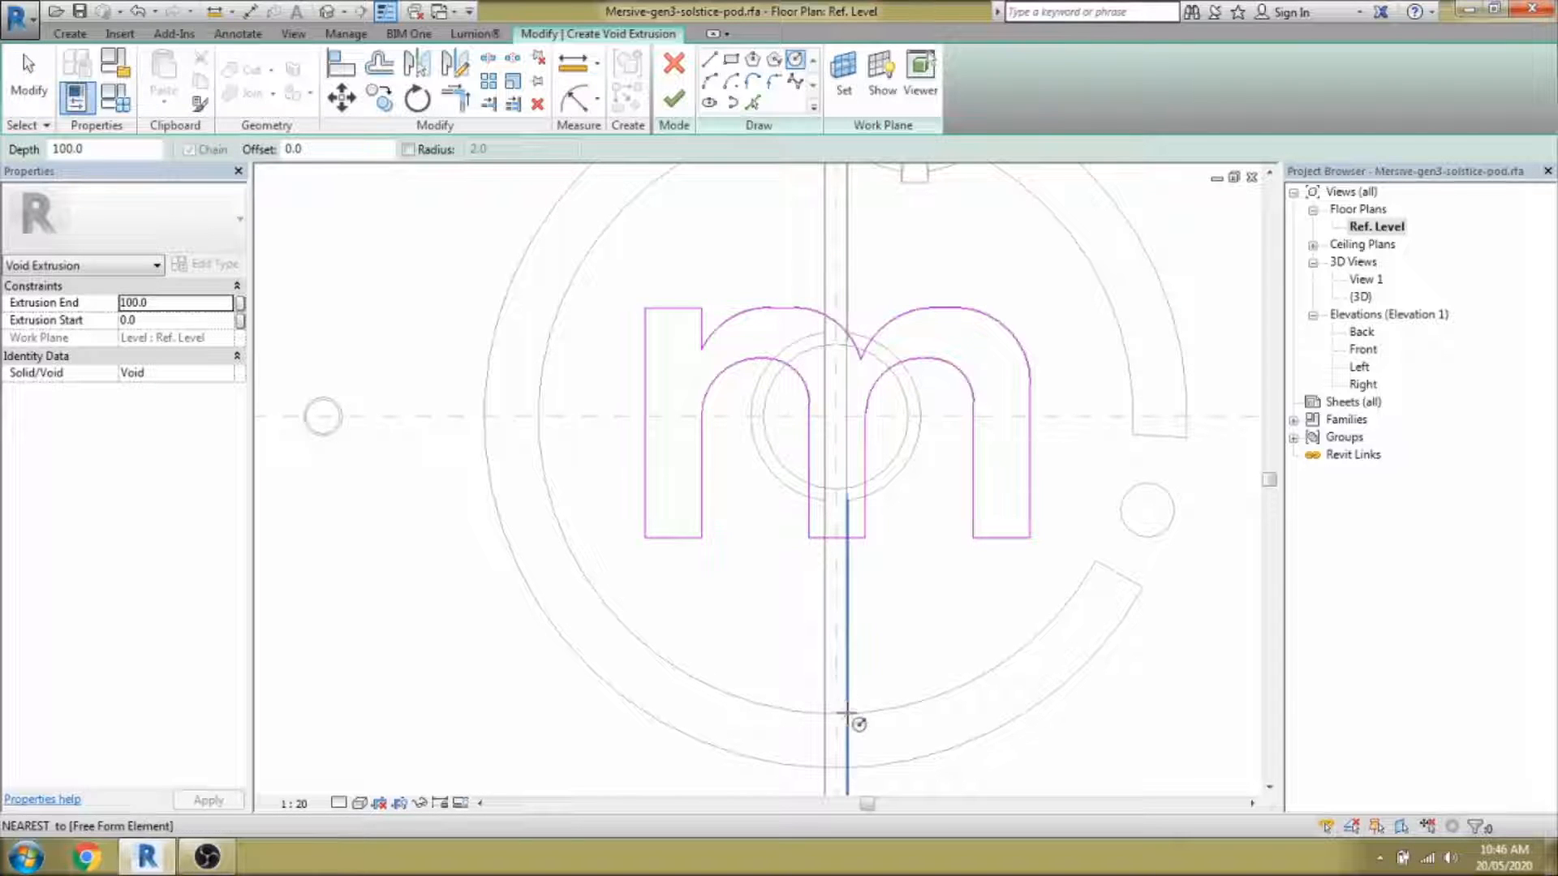
Draw two concentric circles around the m, centred on the reference-plane intersection.
click(836, 417)
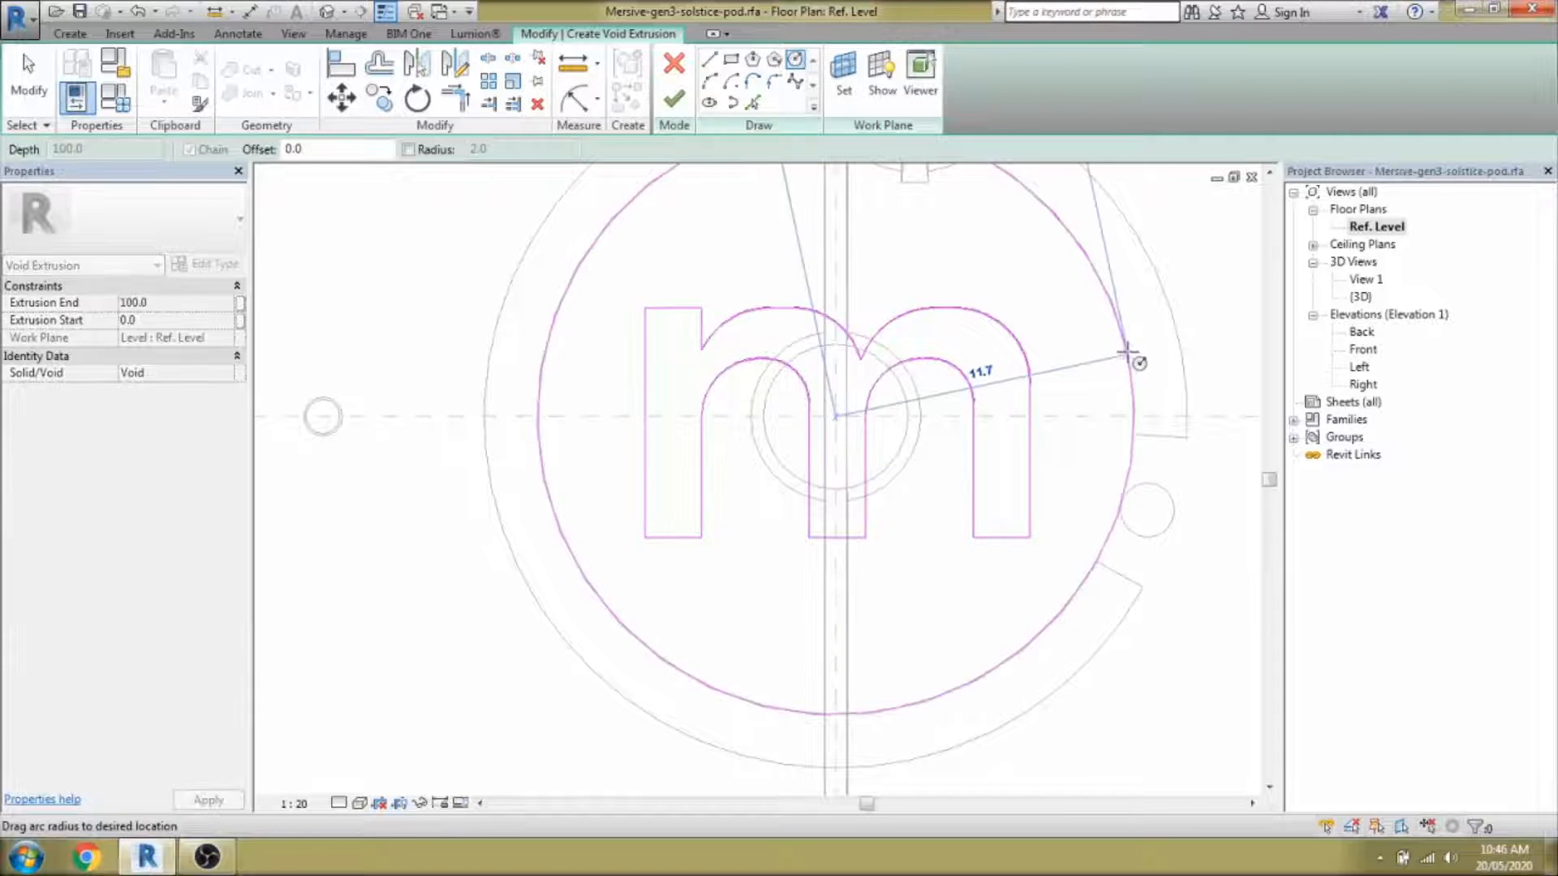
click(1132, 358)
middle_drag(1020, 373, 1017, 482)
click(1132, 460)
click(1175, 435)
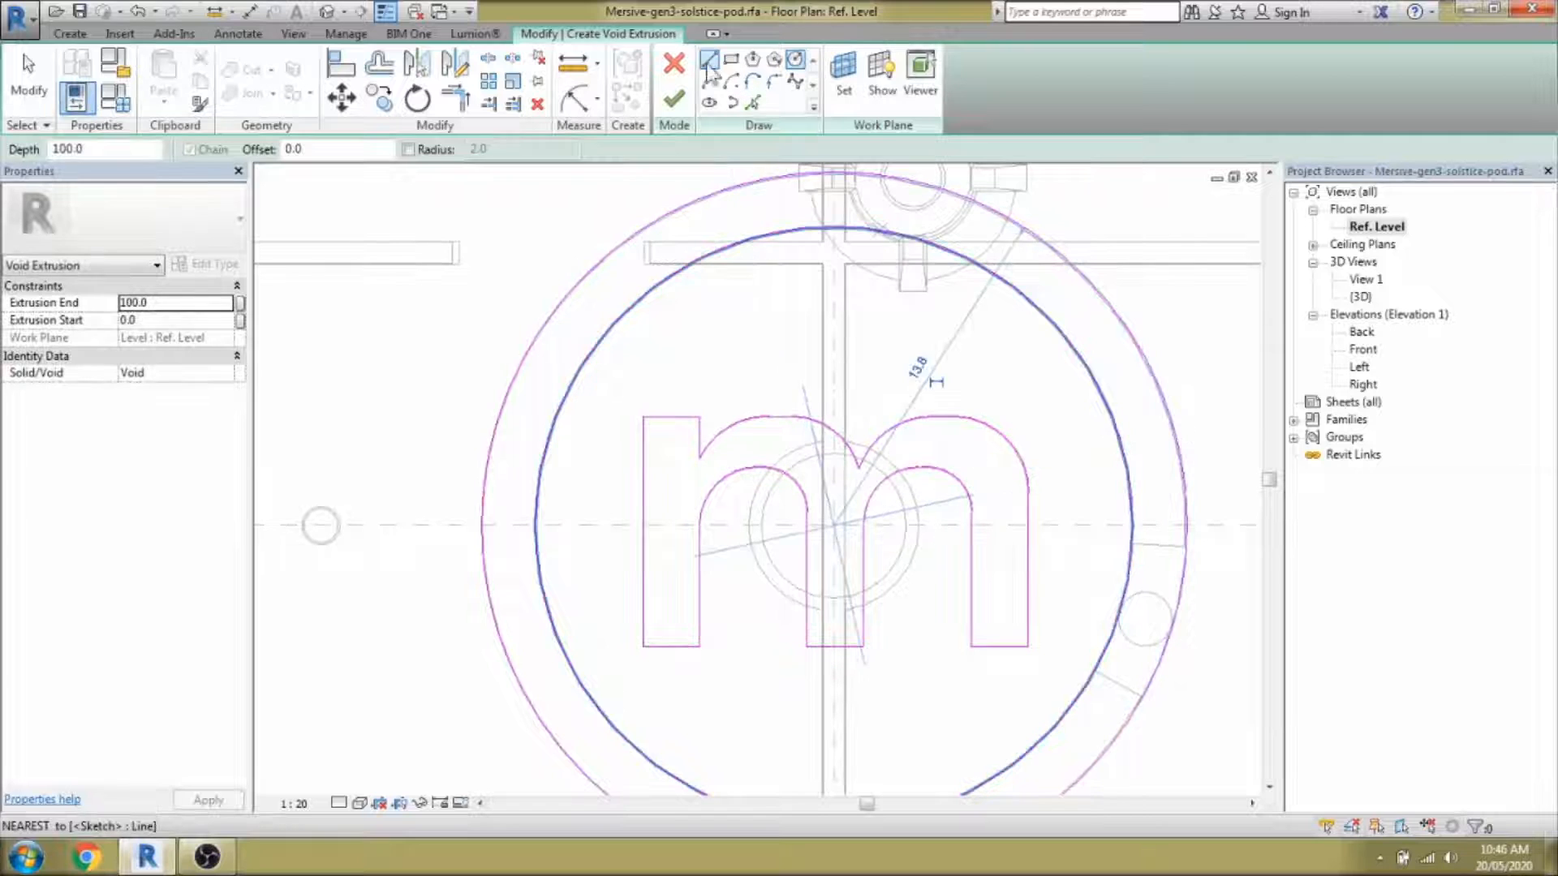
middle_drag(1113, 643, 1079, 637)
Split both circles and trim them to open a gap in the ring.
click(488, 59)
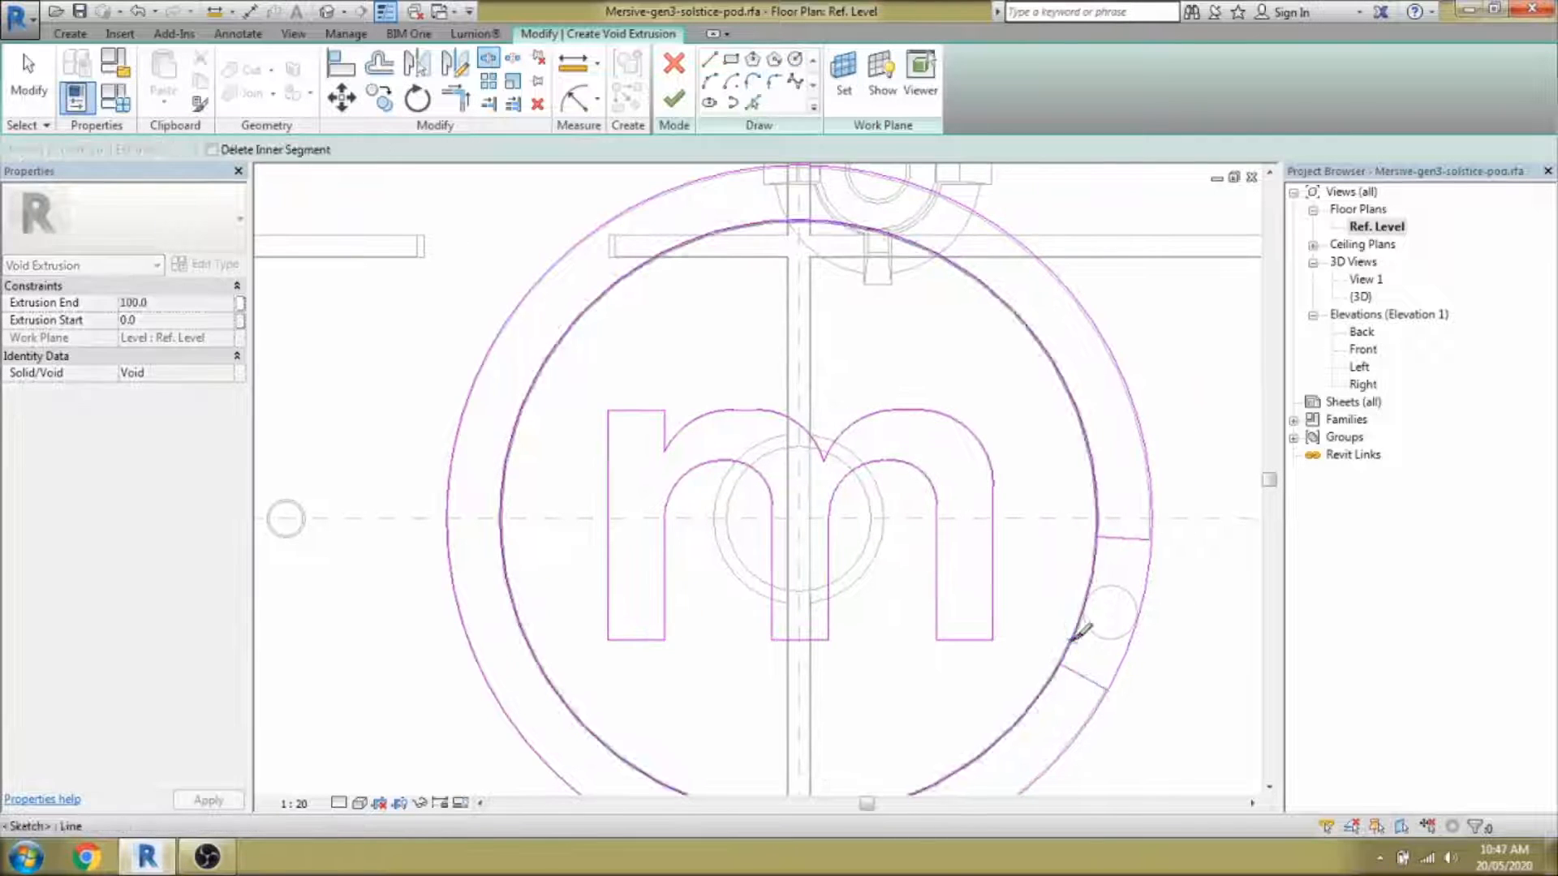
click(1072, 643)
click(1126, 649)
click(455, 97)
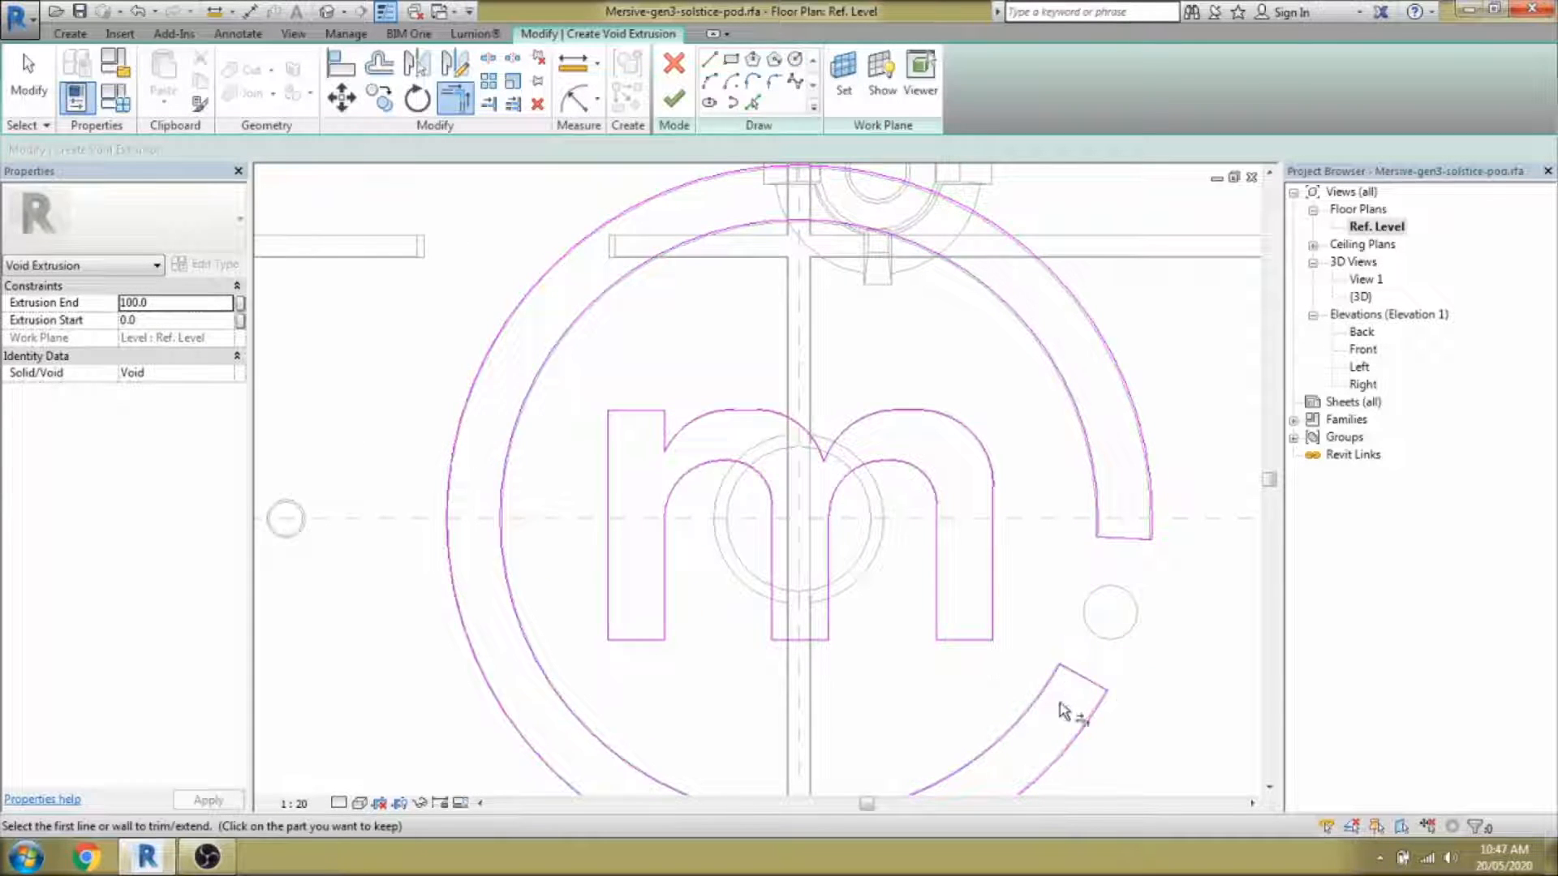
scroll(1065, 711, down, 2)
scroll(1087, 633, up, 2)
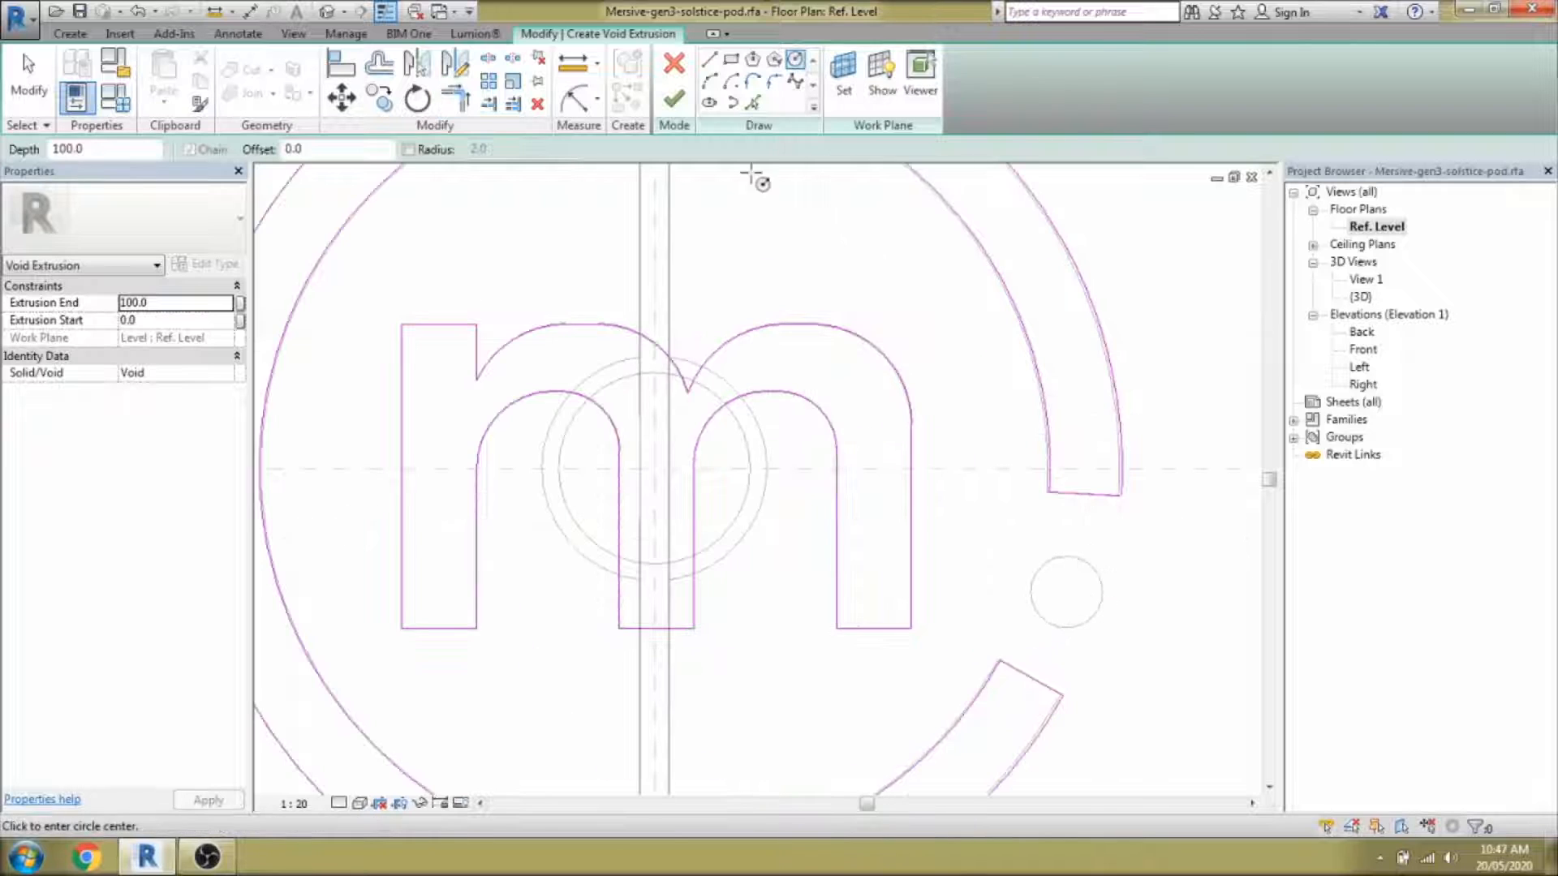
Add the small dot circle beside the ring with a 1.1 radius.
click(1101, 607)
key(Escape)
scroll(1081, 629, up, 3)
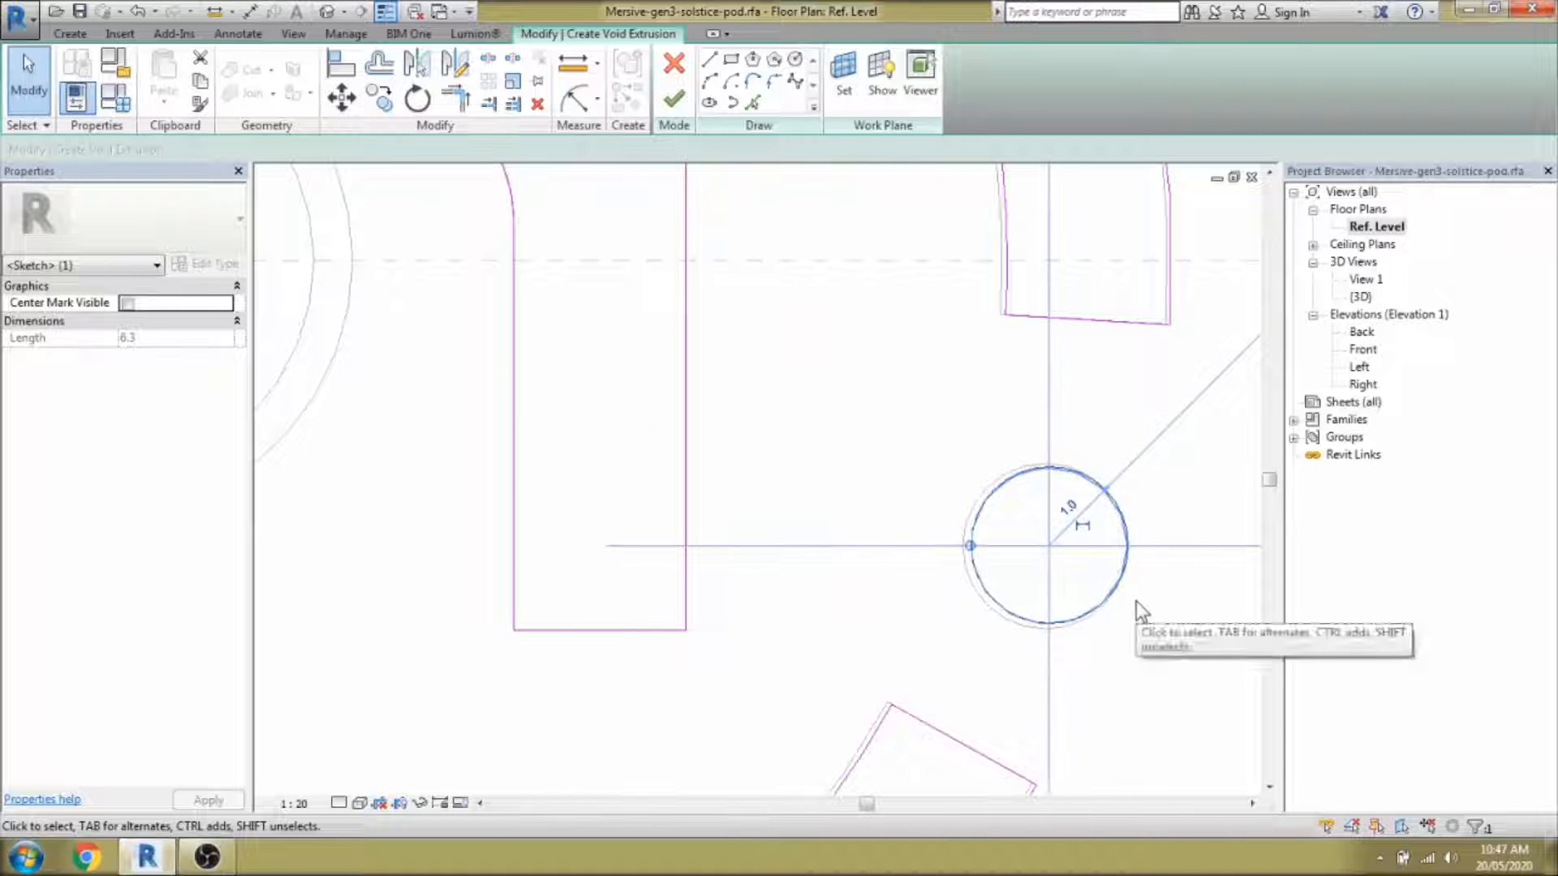
click(1069, 509)
text(1.1)
key(Return)
click(1028, 586)
scroll(1028, 585, down, 6)
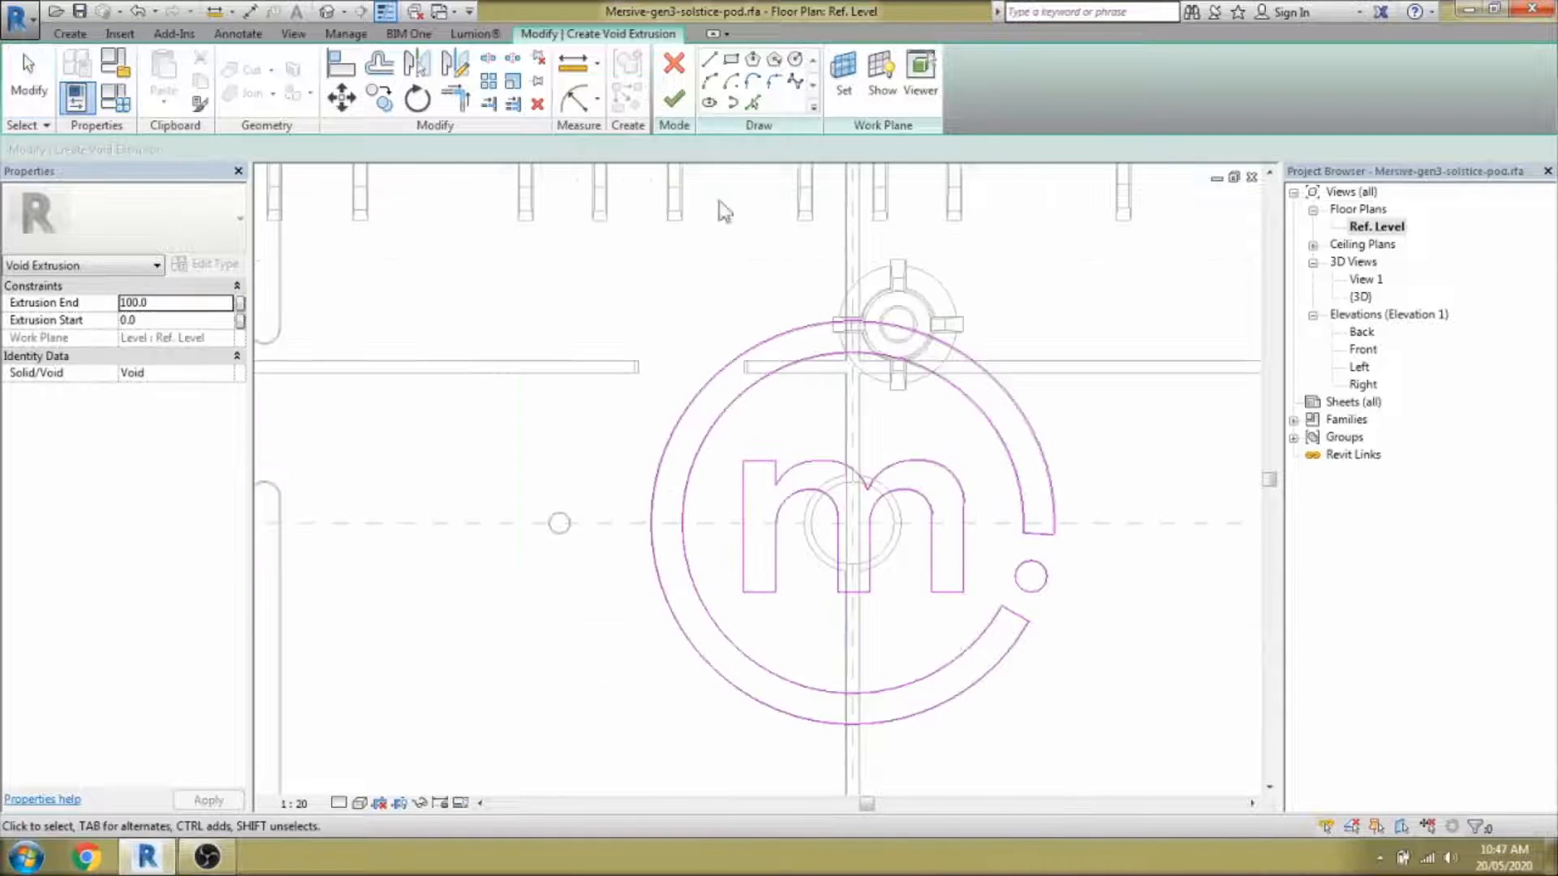
Host the logo sketch on the pod's top face and finish the void extrusion.
click(674, 99)
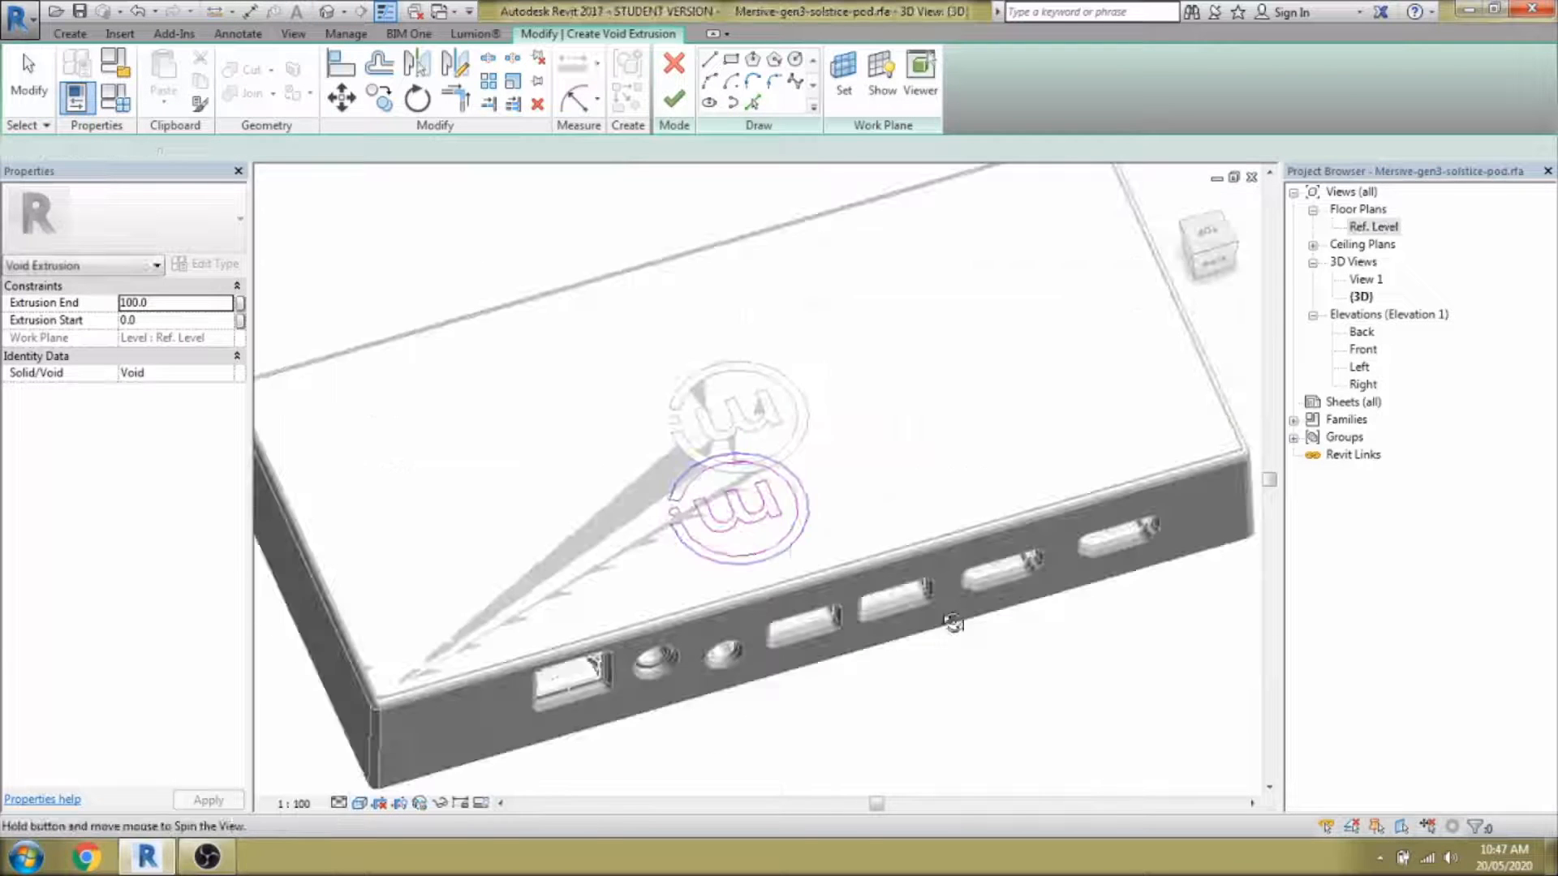
shift+middle_drag(953, 623, 970, 543)
click(846, 94)
click(714, 542)
click(715, 523)
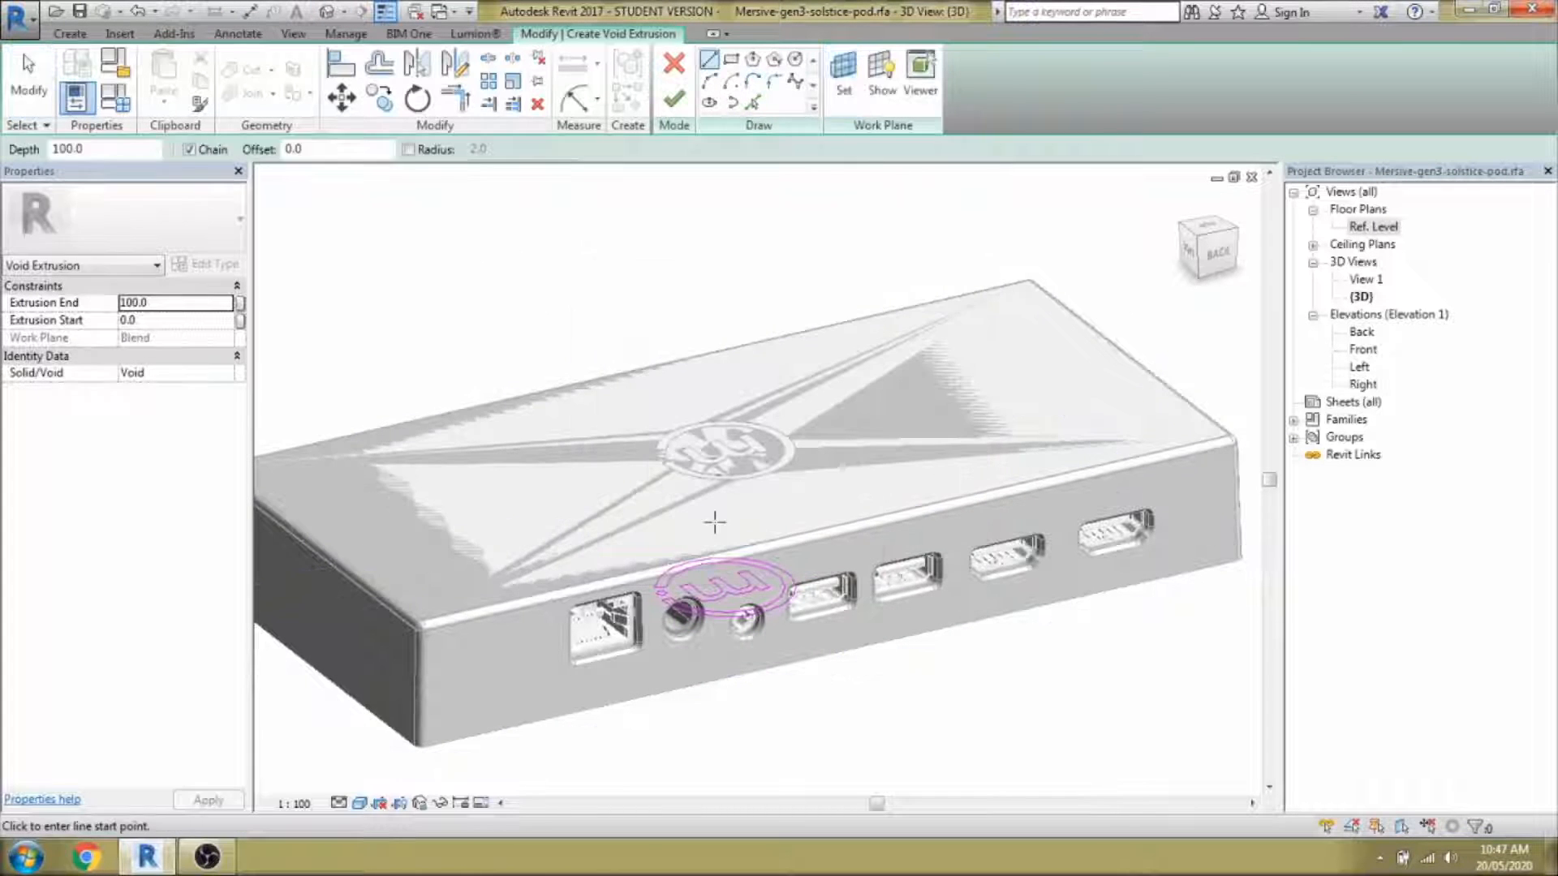
click(673, 99)
Drag the void extrusion's top and bottom up to the lid so it becomes a thin slab.
drag(726, 572, 725, 381)
click(956, 674)
click(755, 706)
scroll(692, 239, down, 4)
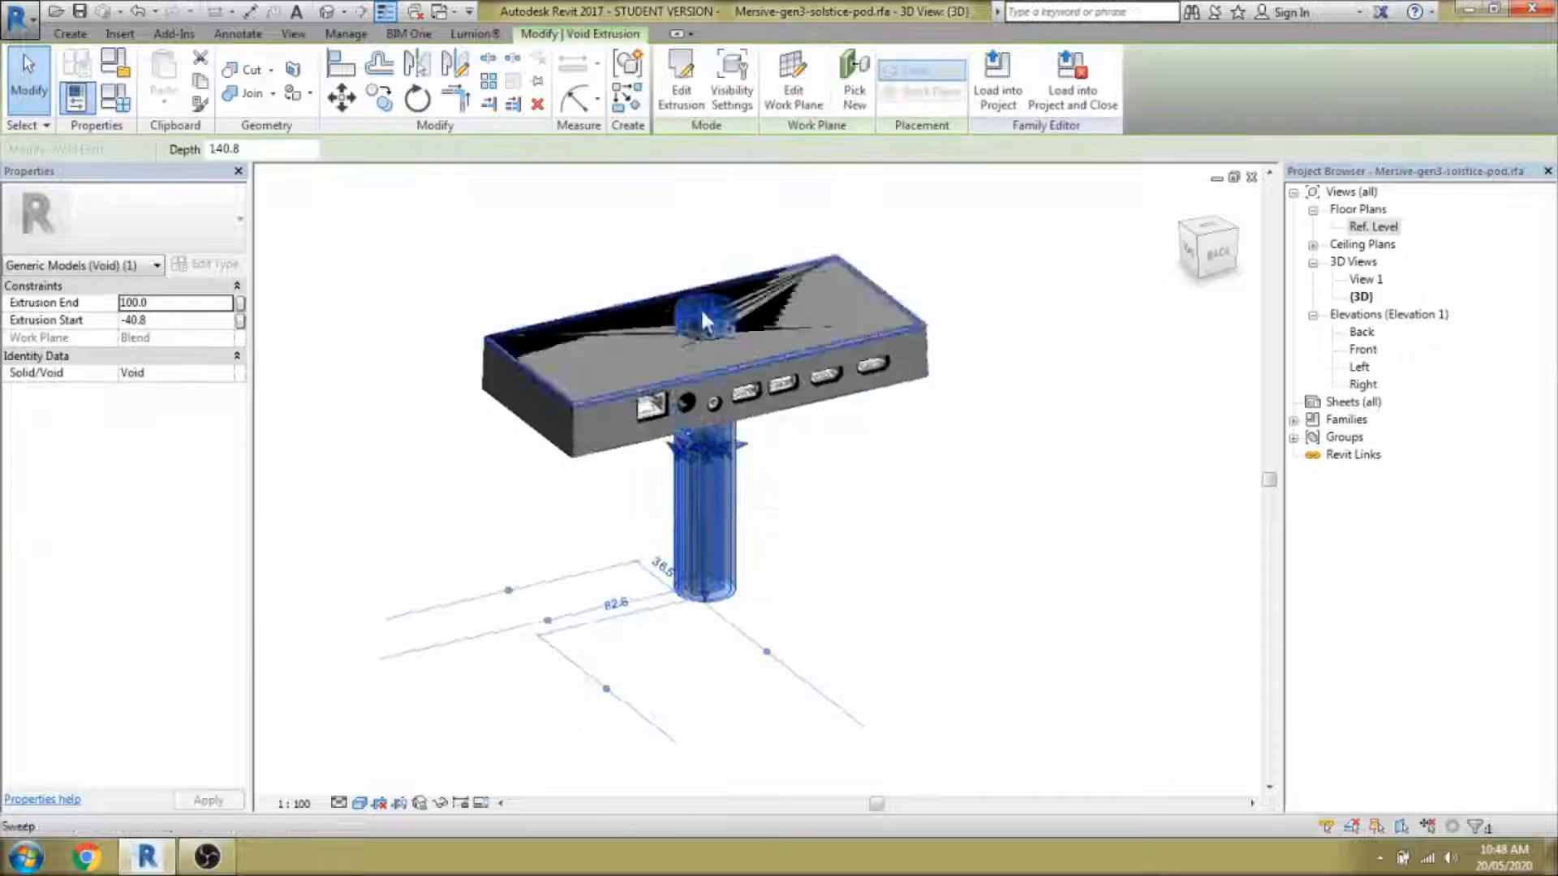
shift+middle_drag(703, 315, 711, 342)
scroll(742, 491, up, 4)
drag(654, 708, 638, 237)
middle_drag(771, 369, 884, 586)
click(885, 585)
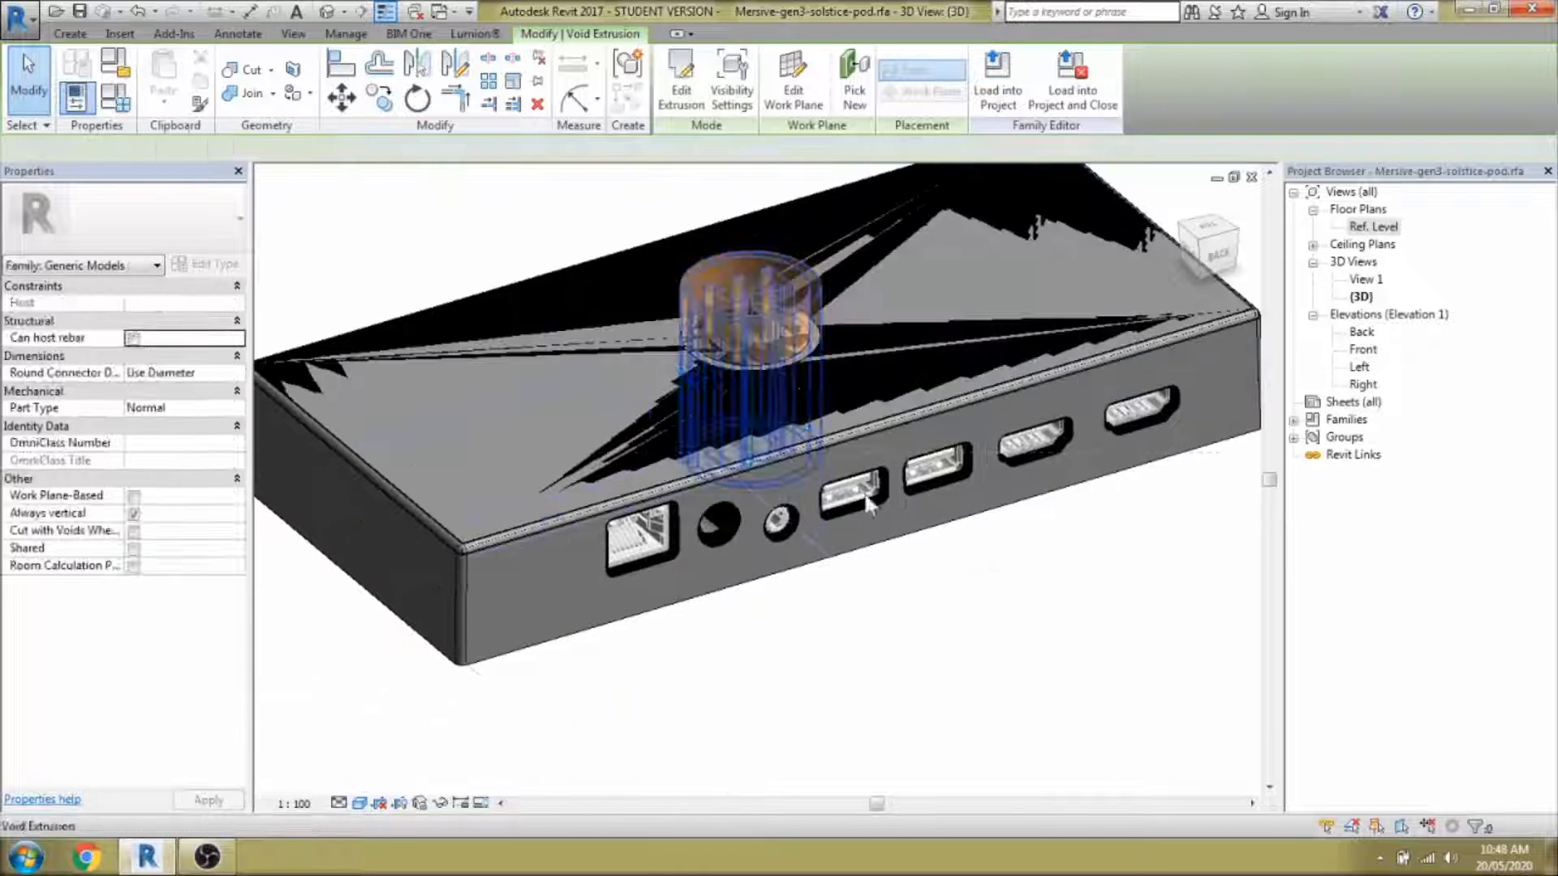
Cut the pod body with the void extrusion using Cut Geometry.
click(252, 70)
click(1057, 329)
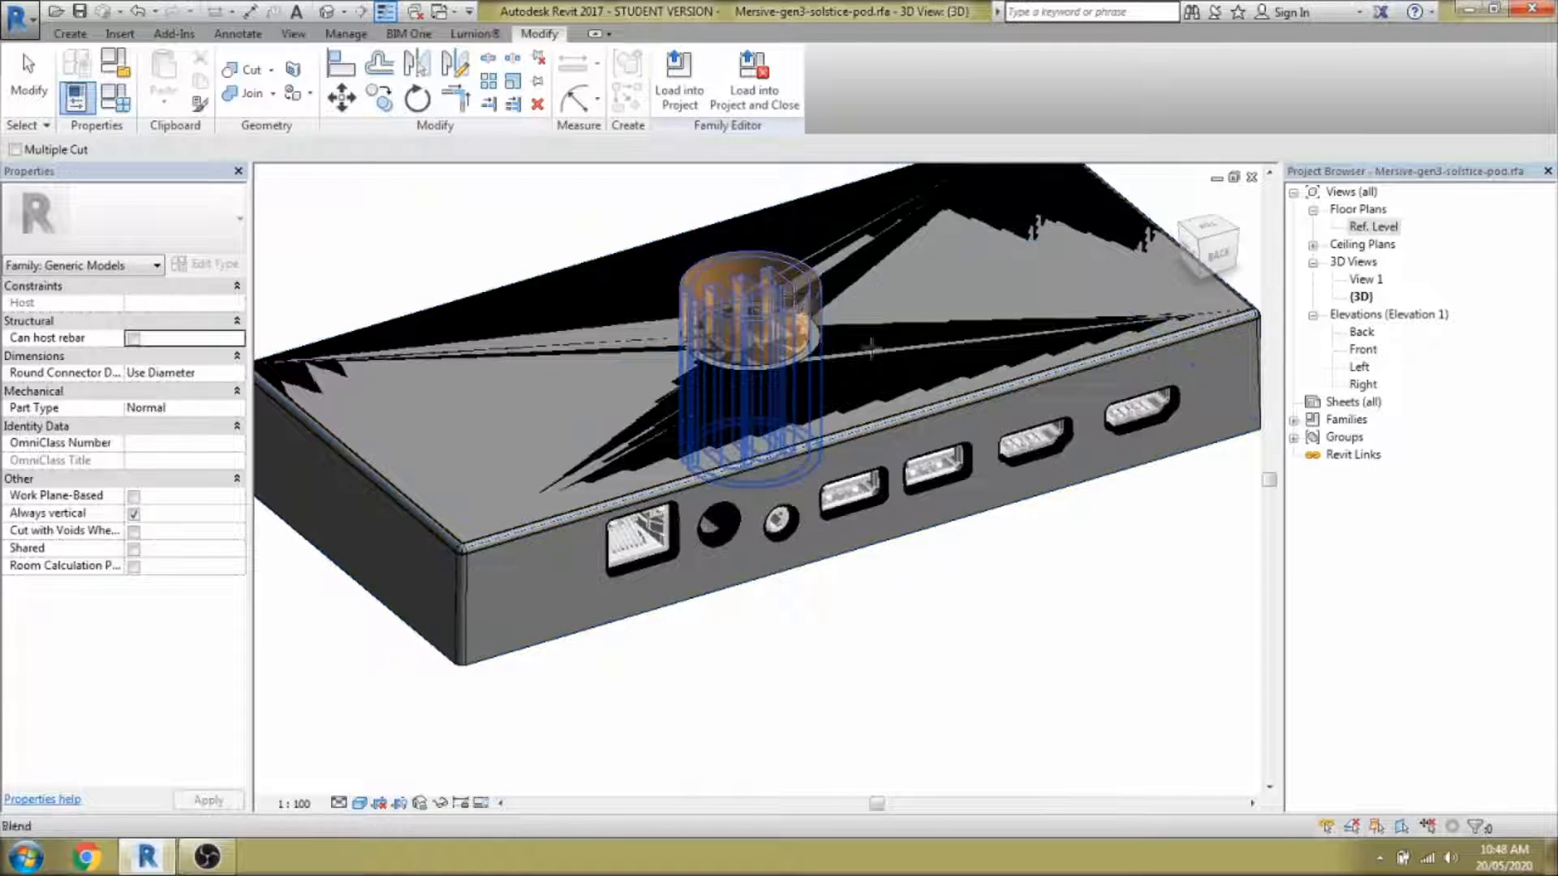
click(771, 348)
key(Escape)
From the back view, raise the void's bottom for a shallow cut and switch to wireframe.
click(754, 355)
click(1217, 253)
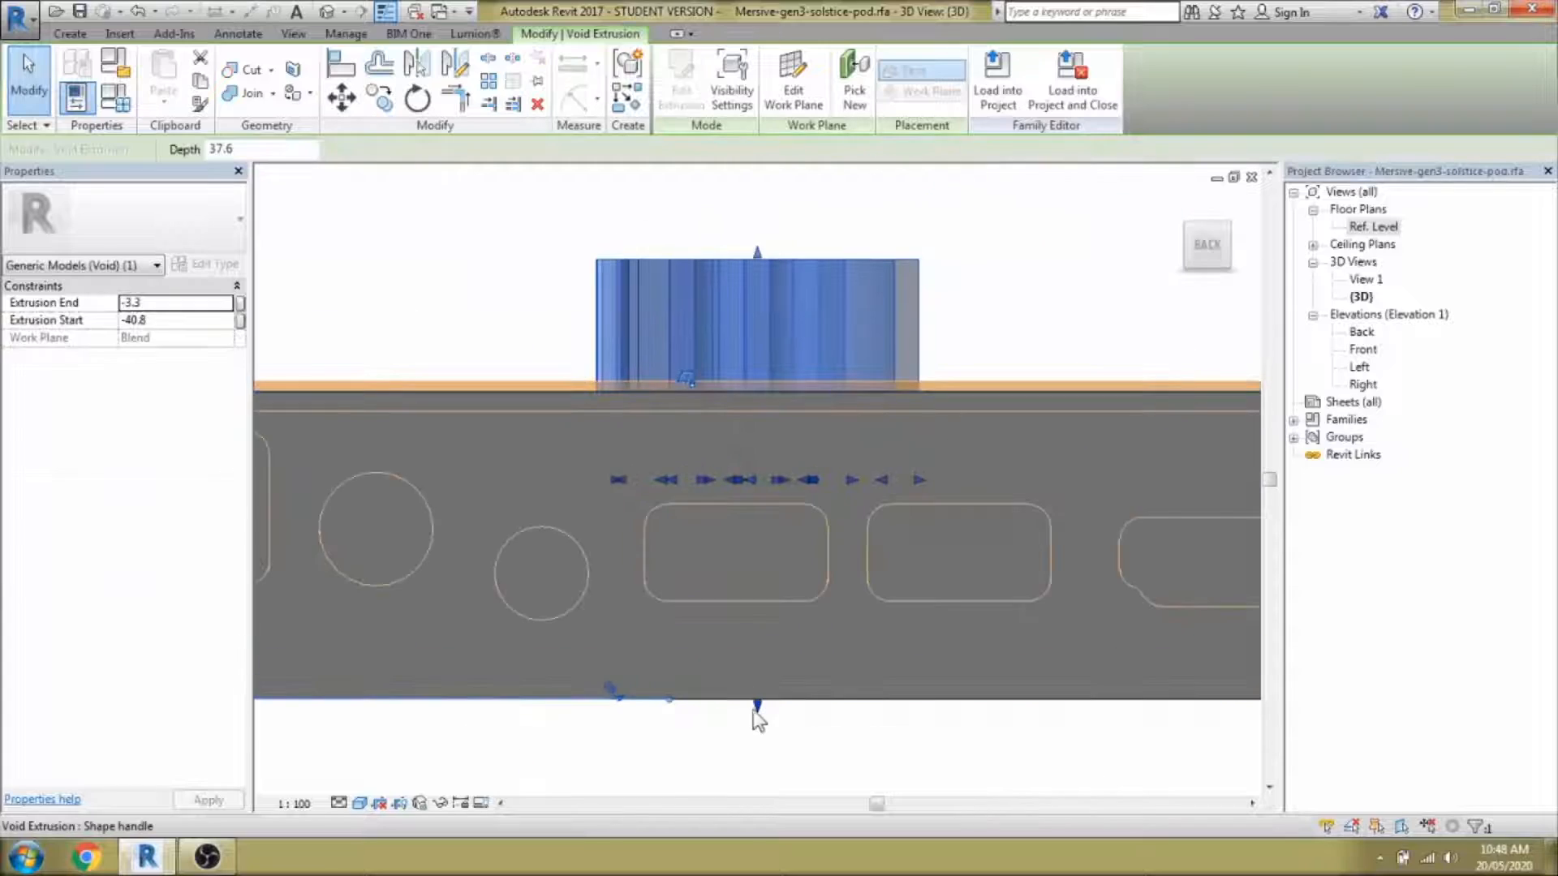
drag(757, 708, 758, 431)
key(w)
key(f)
scroll(735, 381, up, 4)
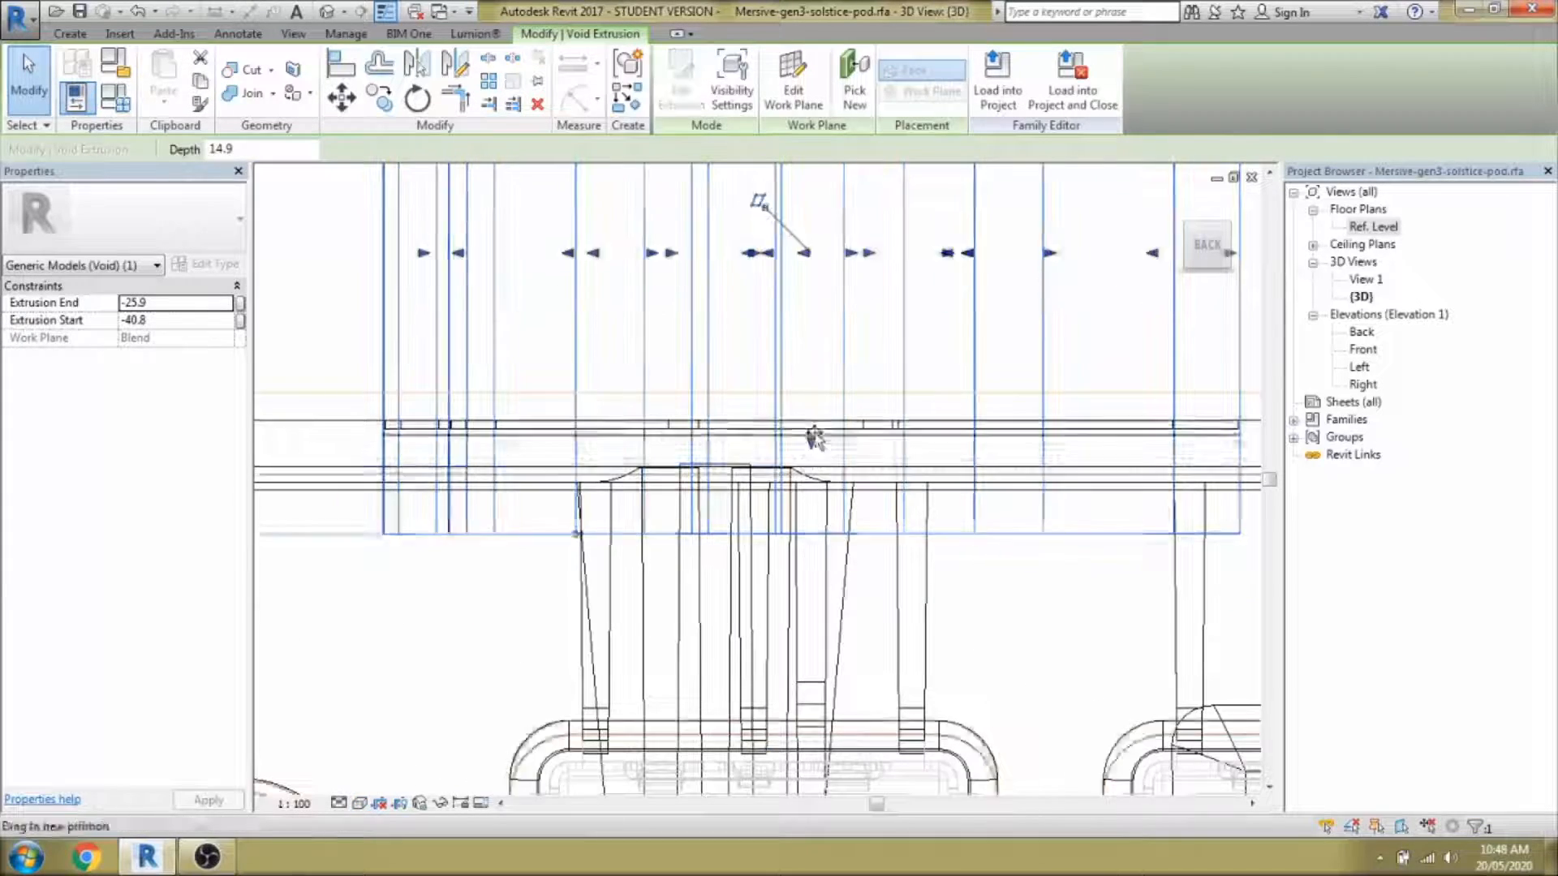
scroll(811, 406, down, 3)
click(730, 354)
shift+middle_drag(732, 355, 820, 431)
scroll(820, 430, down, 4)
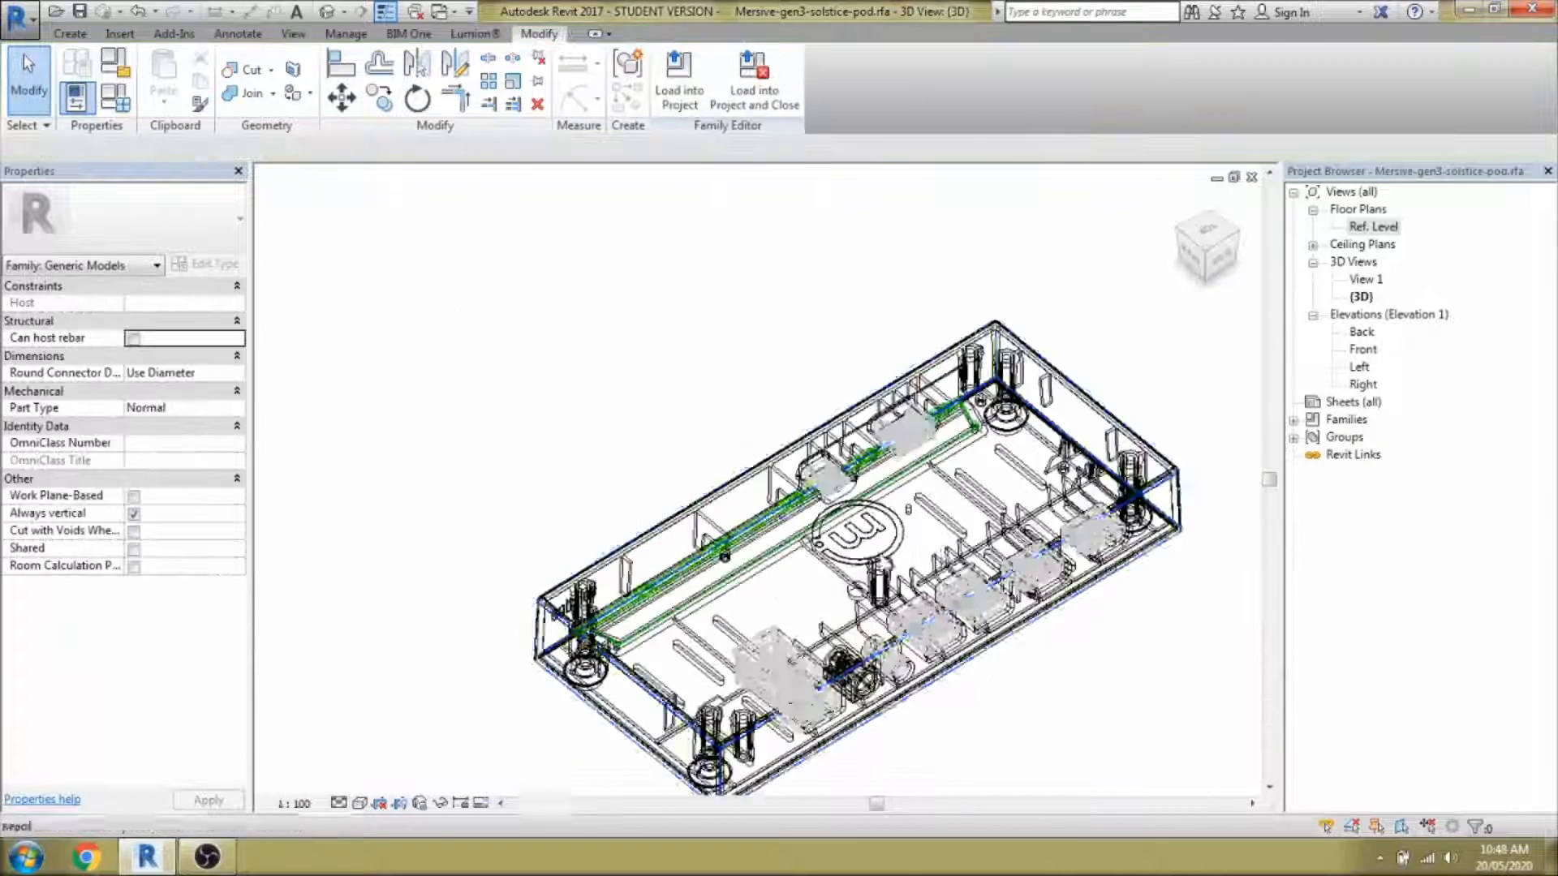
Temporarily hide the imported logo symbol and return the view to shaded display.
click(1048, 393)
key(h)
key(h)
key(s)
key(d)
Orbit around the box to inspect the engraved logo and connectors.
shift+middle_drag(889, 570, 1217, 608)
scroll(887, 542, up, 5)
scroll(887, 542, down, 5)
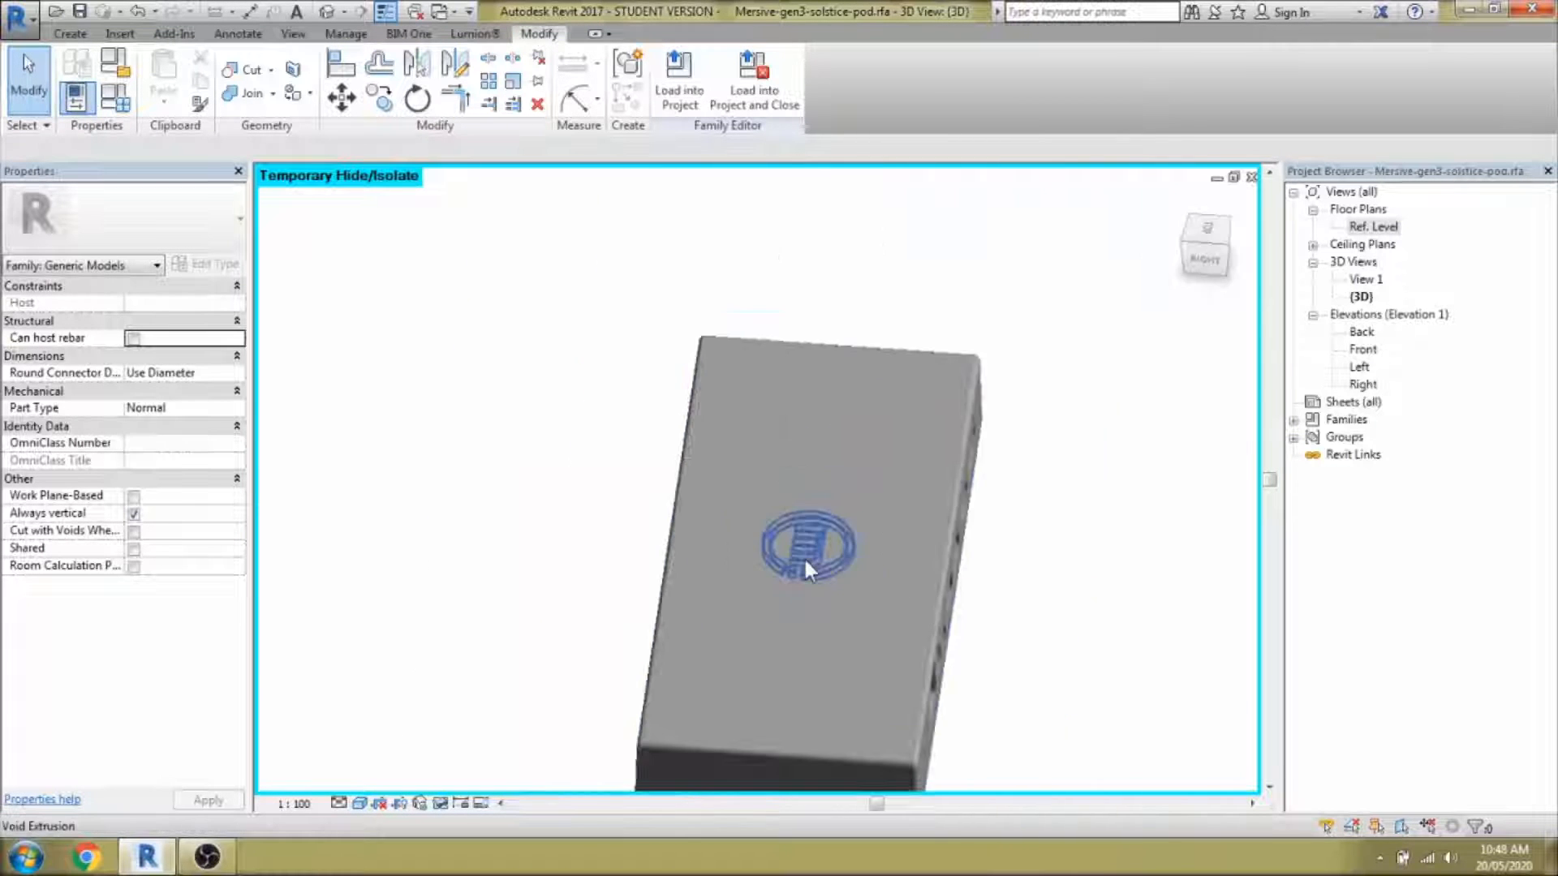
shift+middle_drag(803, 557, 1029, 572)
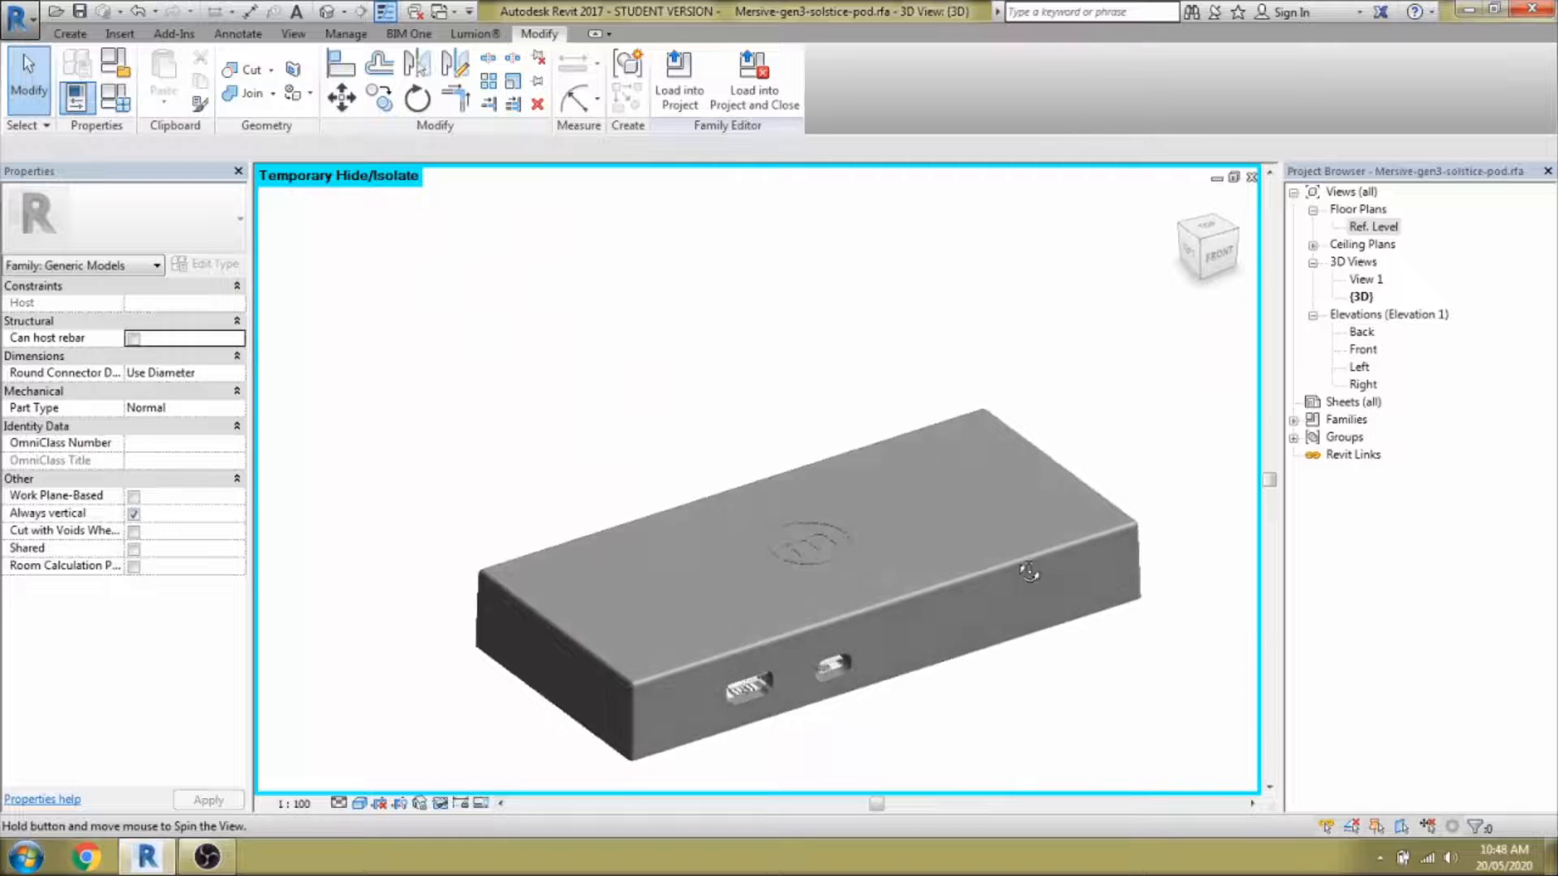
scroll(808, 757, up, 4)
middle_drag(1057, 740, 1085, 678)
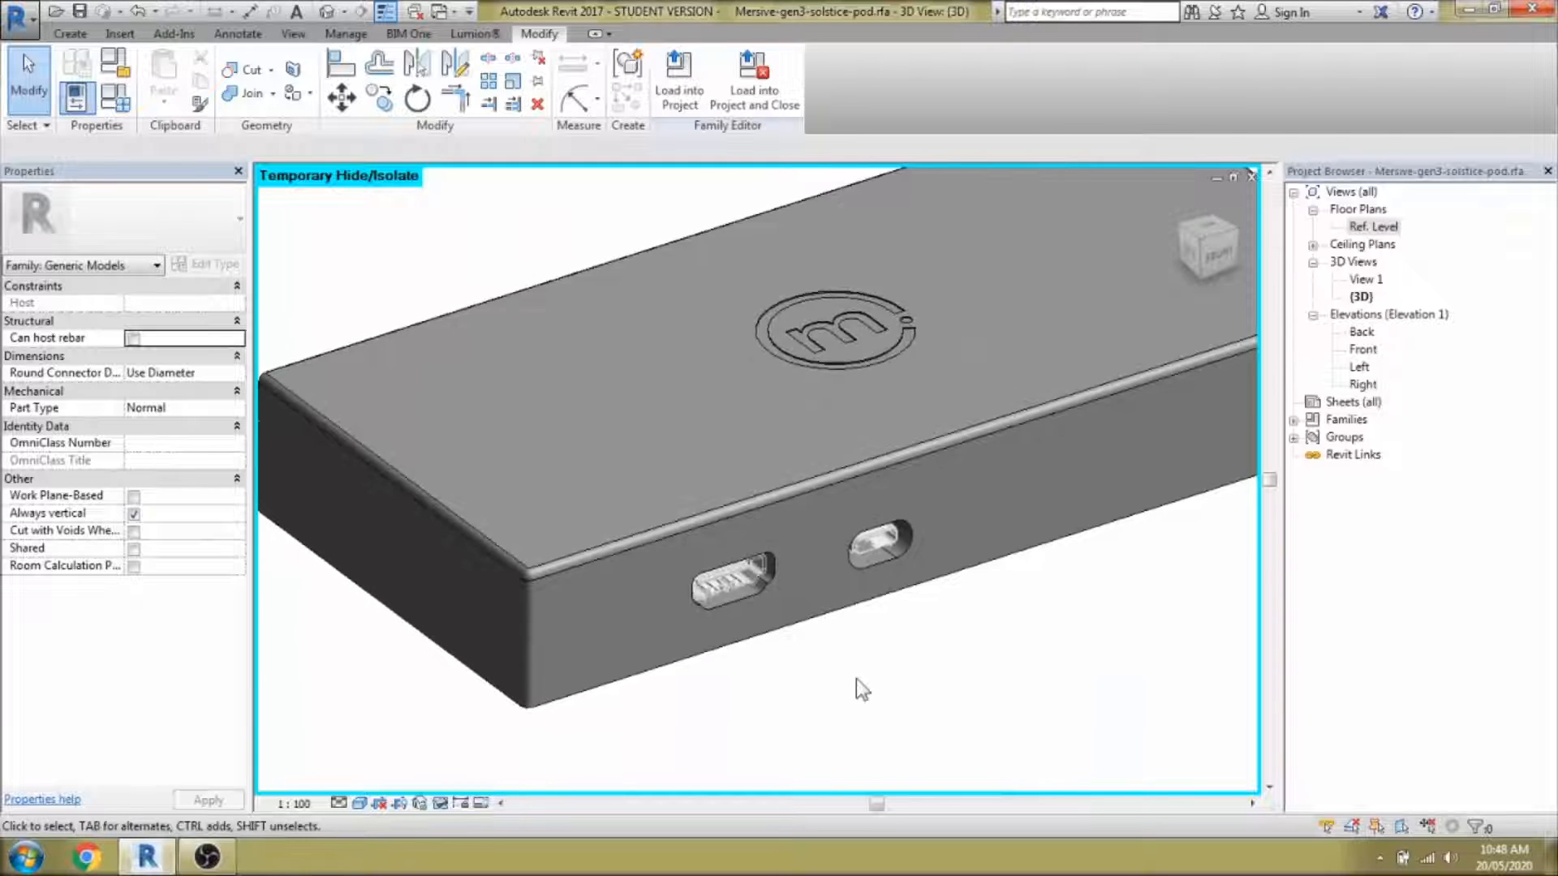
scroll(855, 678, down, 5)
shift+middle_drag(893, 703, 838, 629)
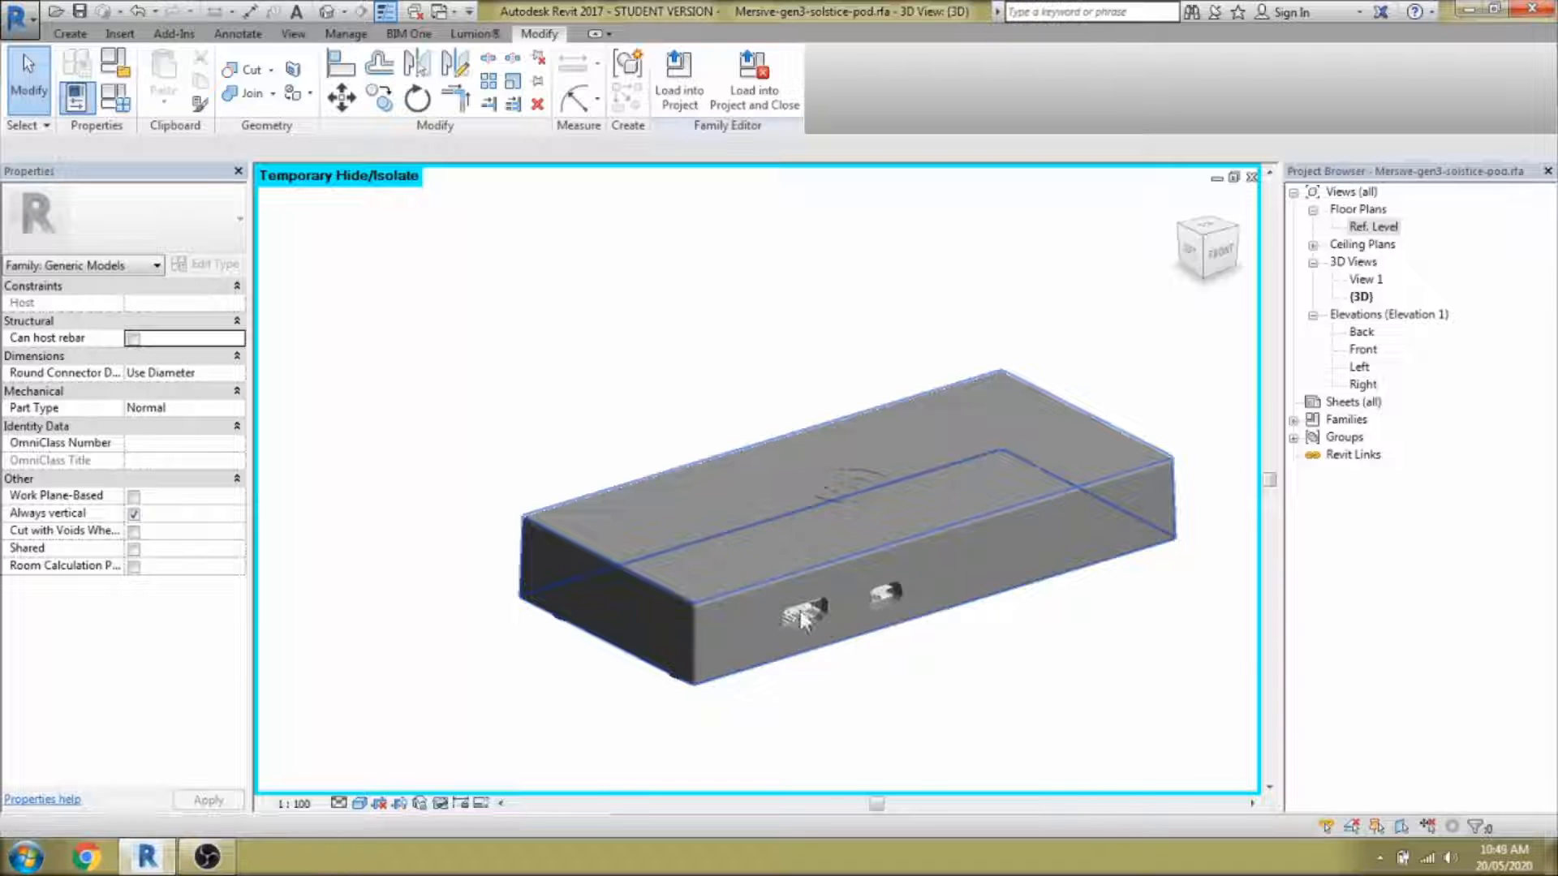
scroll(840, 649, up, 5)
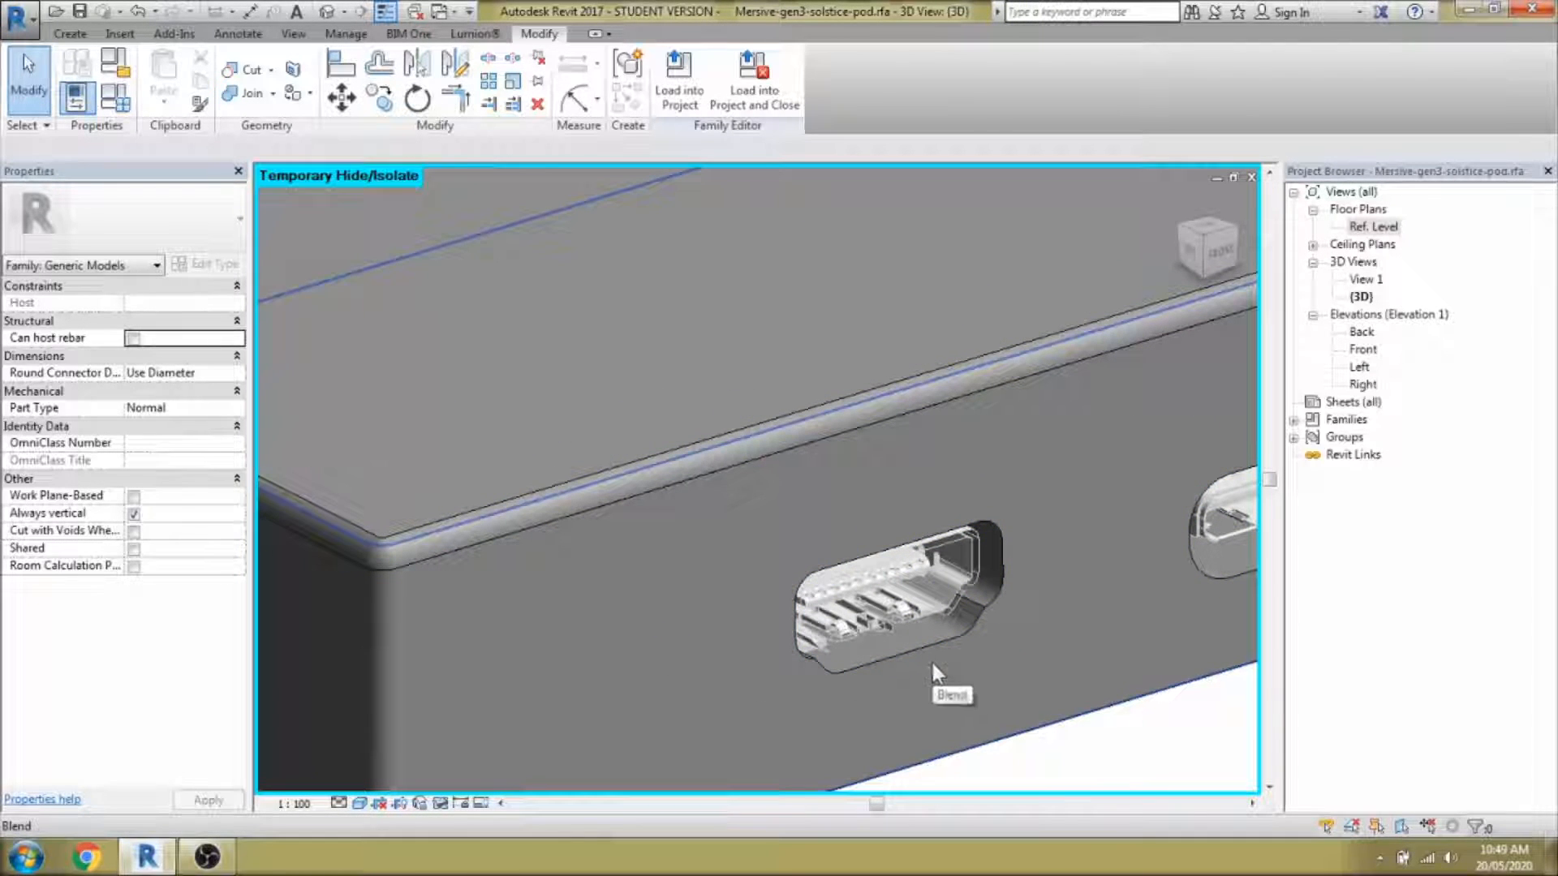
scroll(932, 664, down, 3)
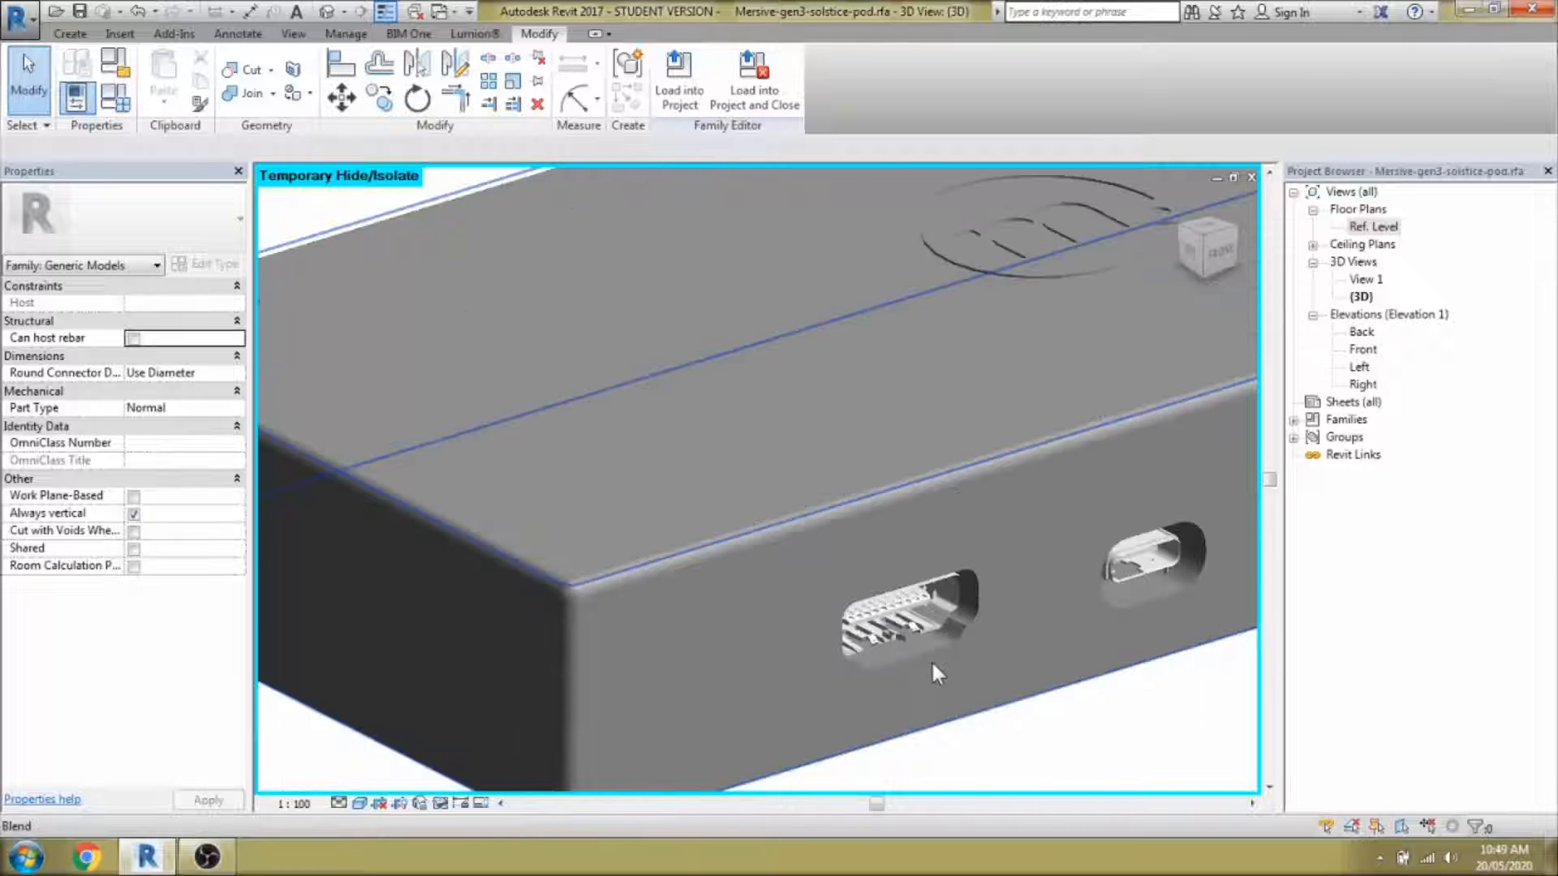
mouse_move(933, 663)
shift+middle_down()
mouse_move(995, 723)
mouse_move(914, 640)
mouse_move(933, 630)
mouse_move(952, 658)
shift+middle_up()
click(70, 33)
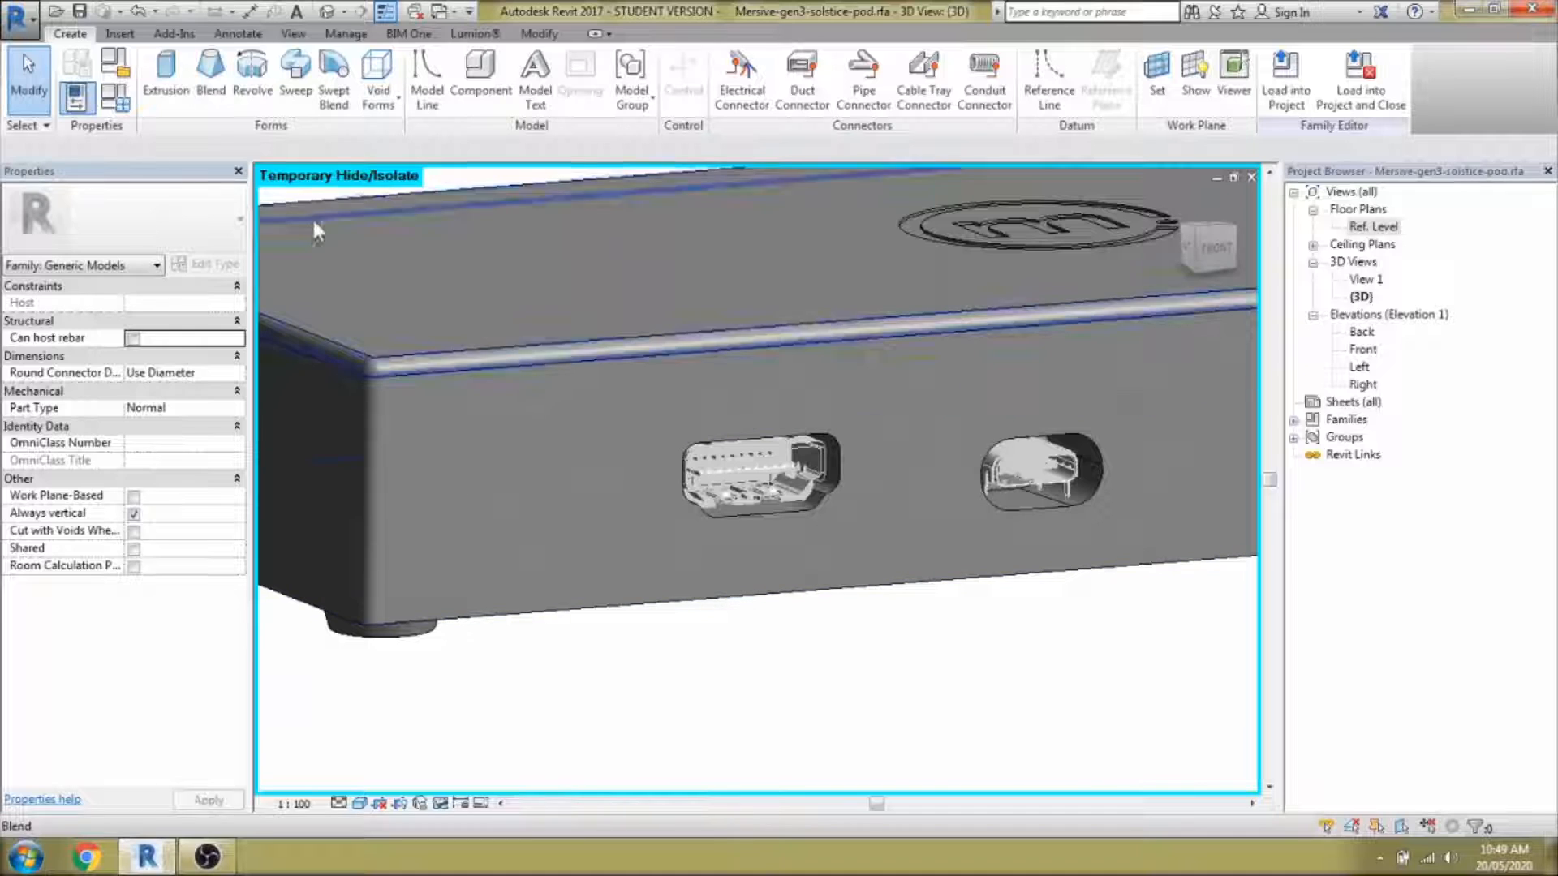
Start a solid extrusion with its work plane set to the port face.
click(182, 106)
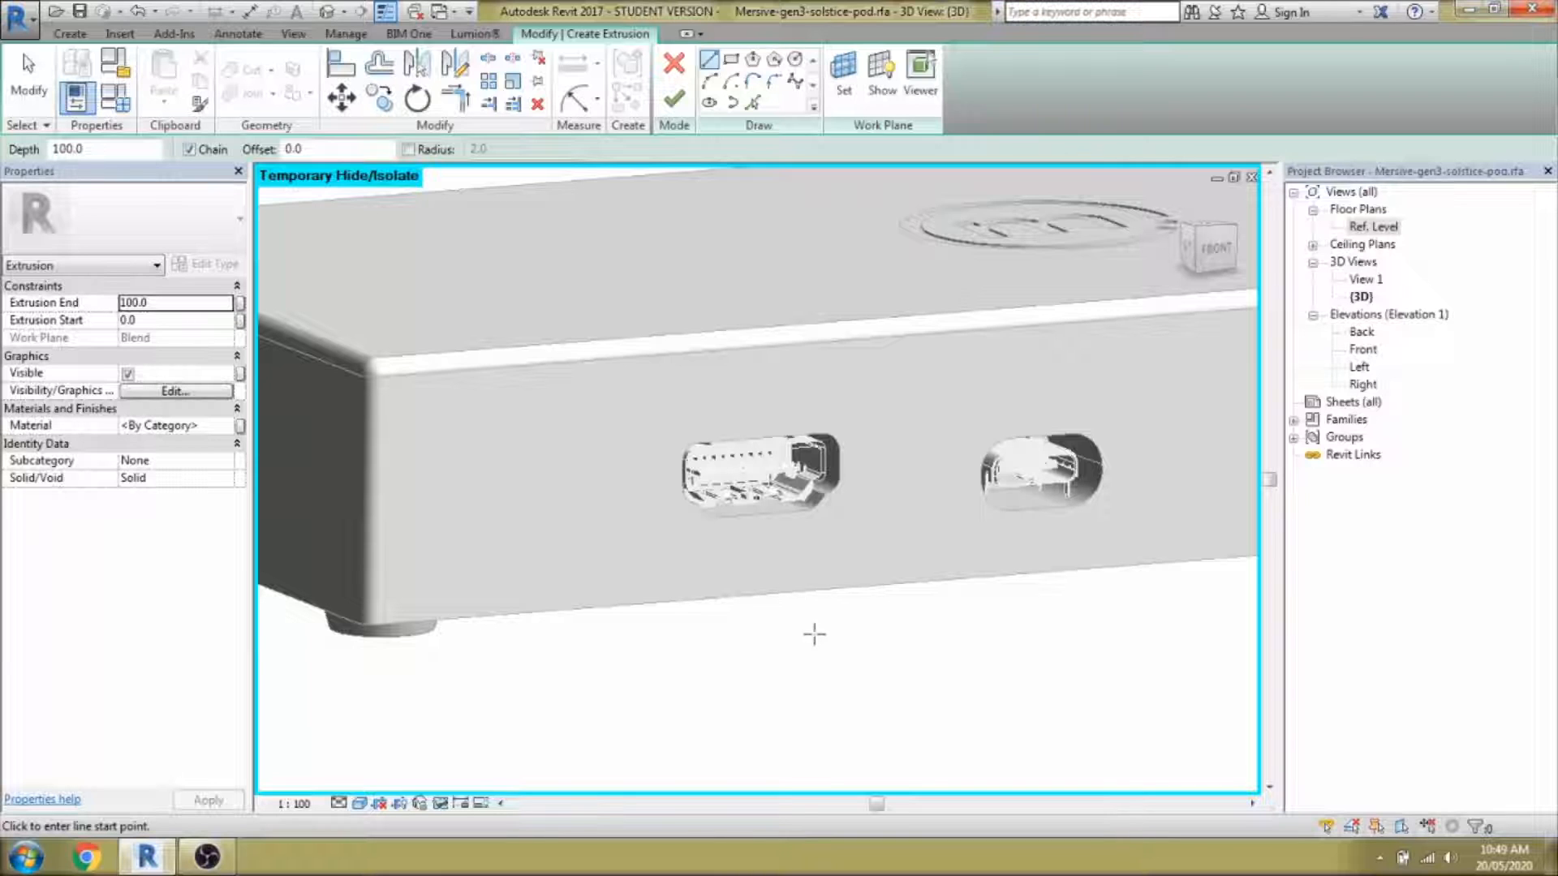
scroll(814, 634, down, 4)
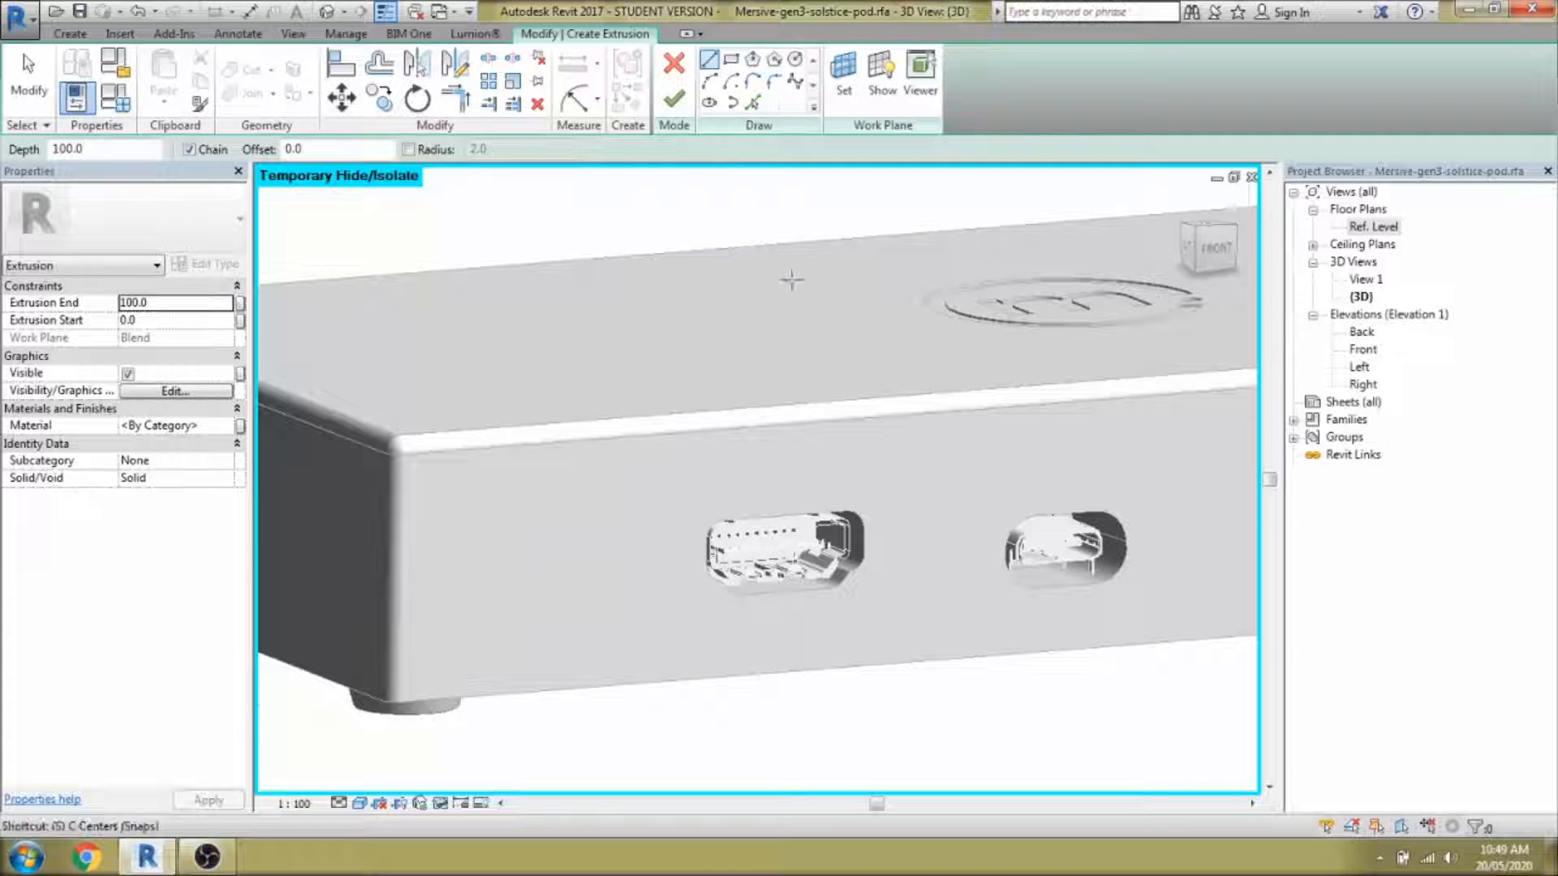
key(w)
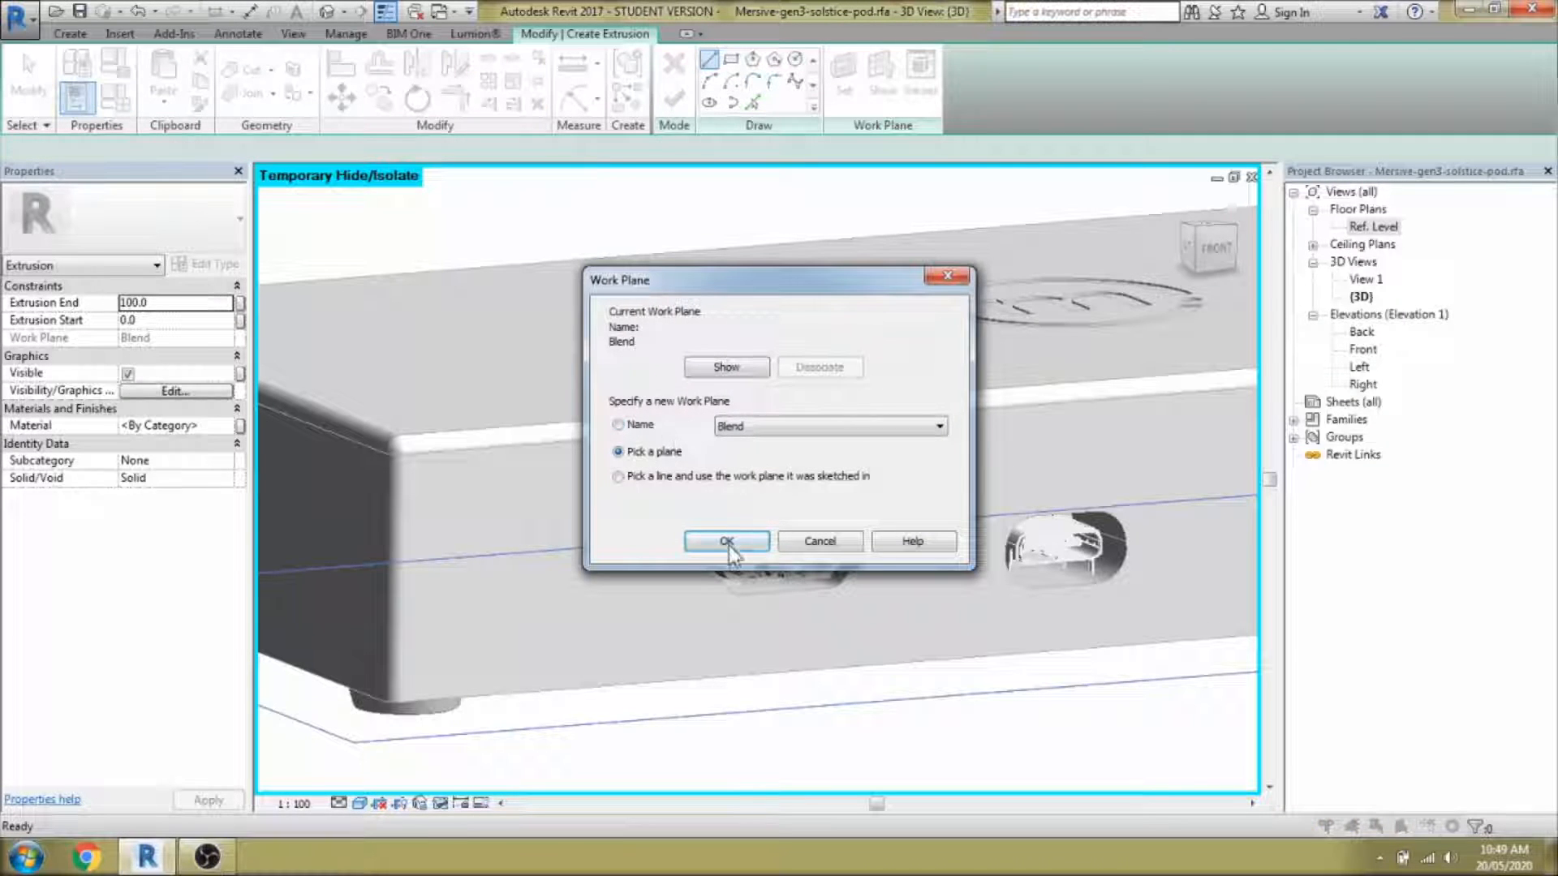
click(726, 541)
scroll(833, 537, up, 5)
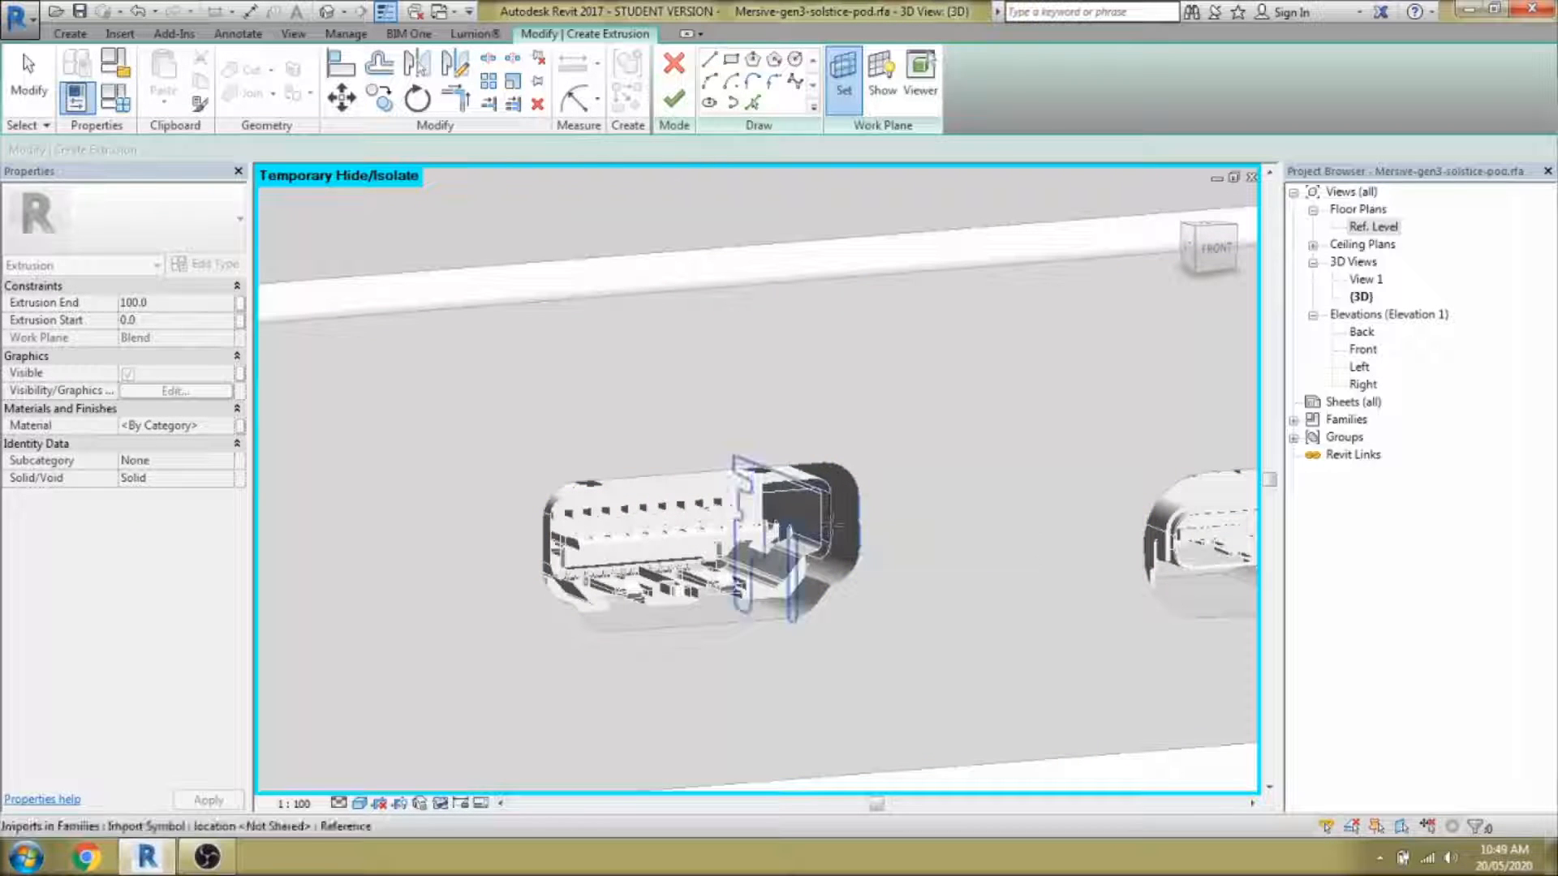
click(890, 573)
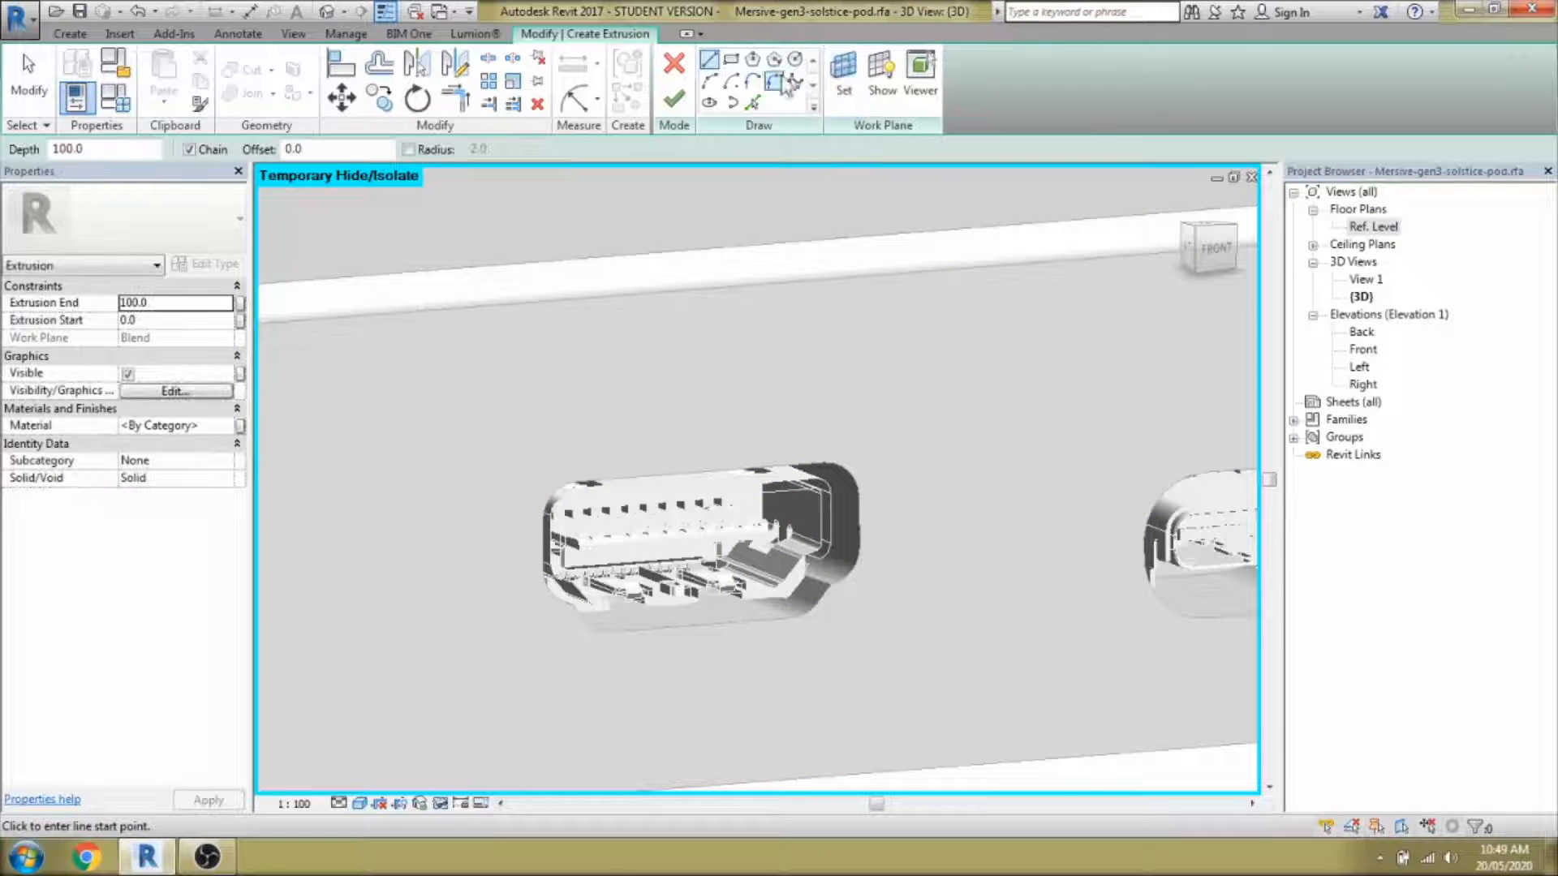
Sketch lines tracing the port opening's outline, closing its lower-left corner.
click(754, 102)
middle_drag(849, 582, 904, 606)
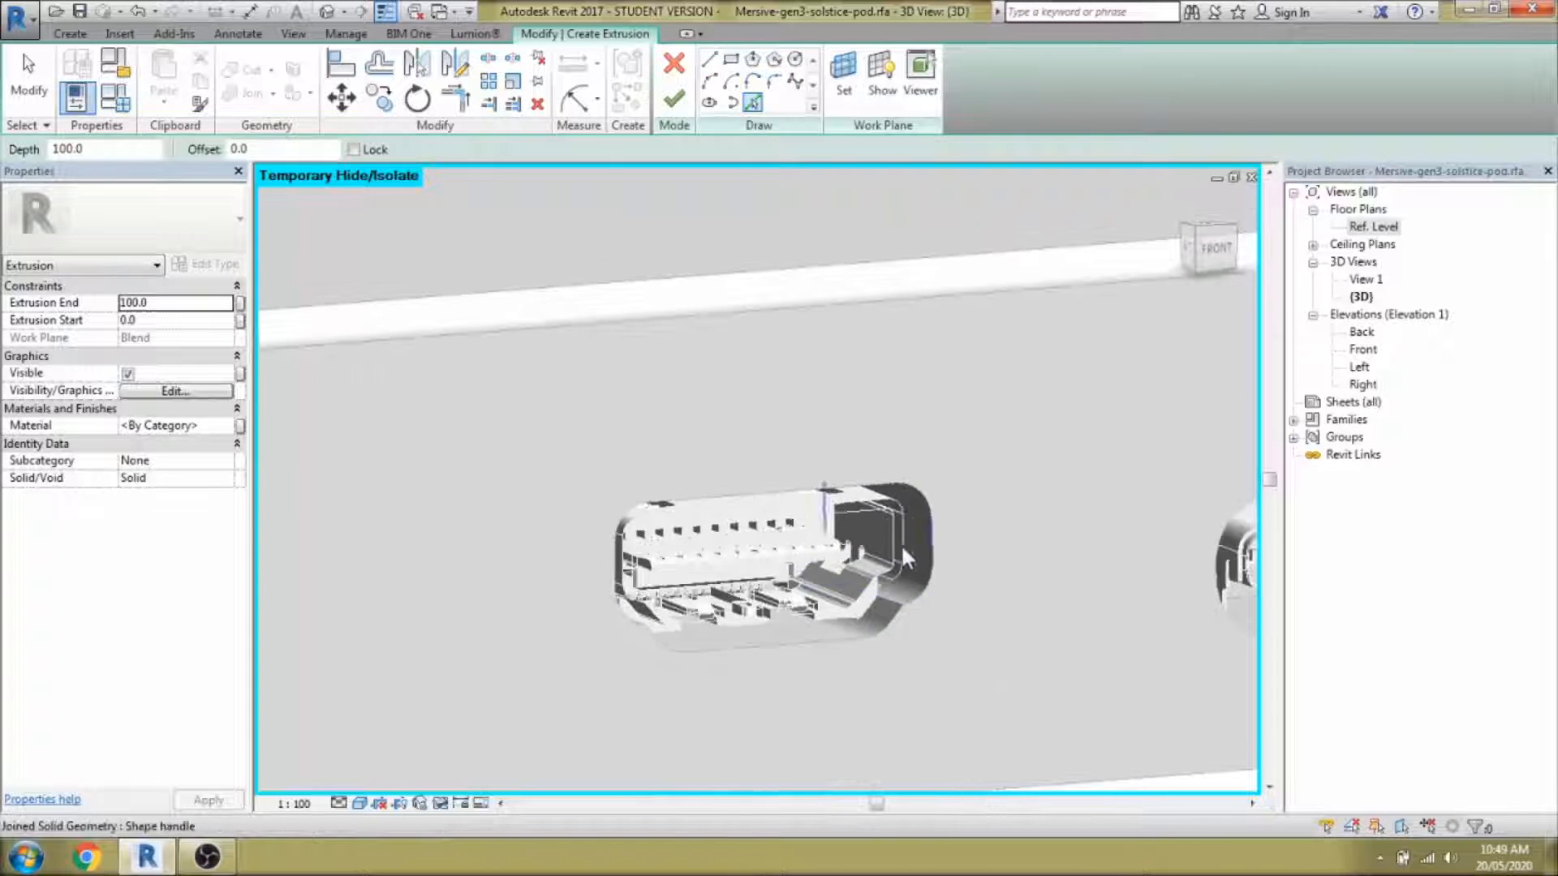
shift+middle_drag(899, 534, 915, 623)
scroll(685, 587, up, 3)
key(l)
key(i)
scroll(598, 625, up, 2)
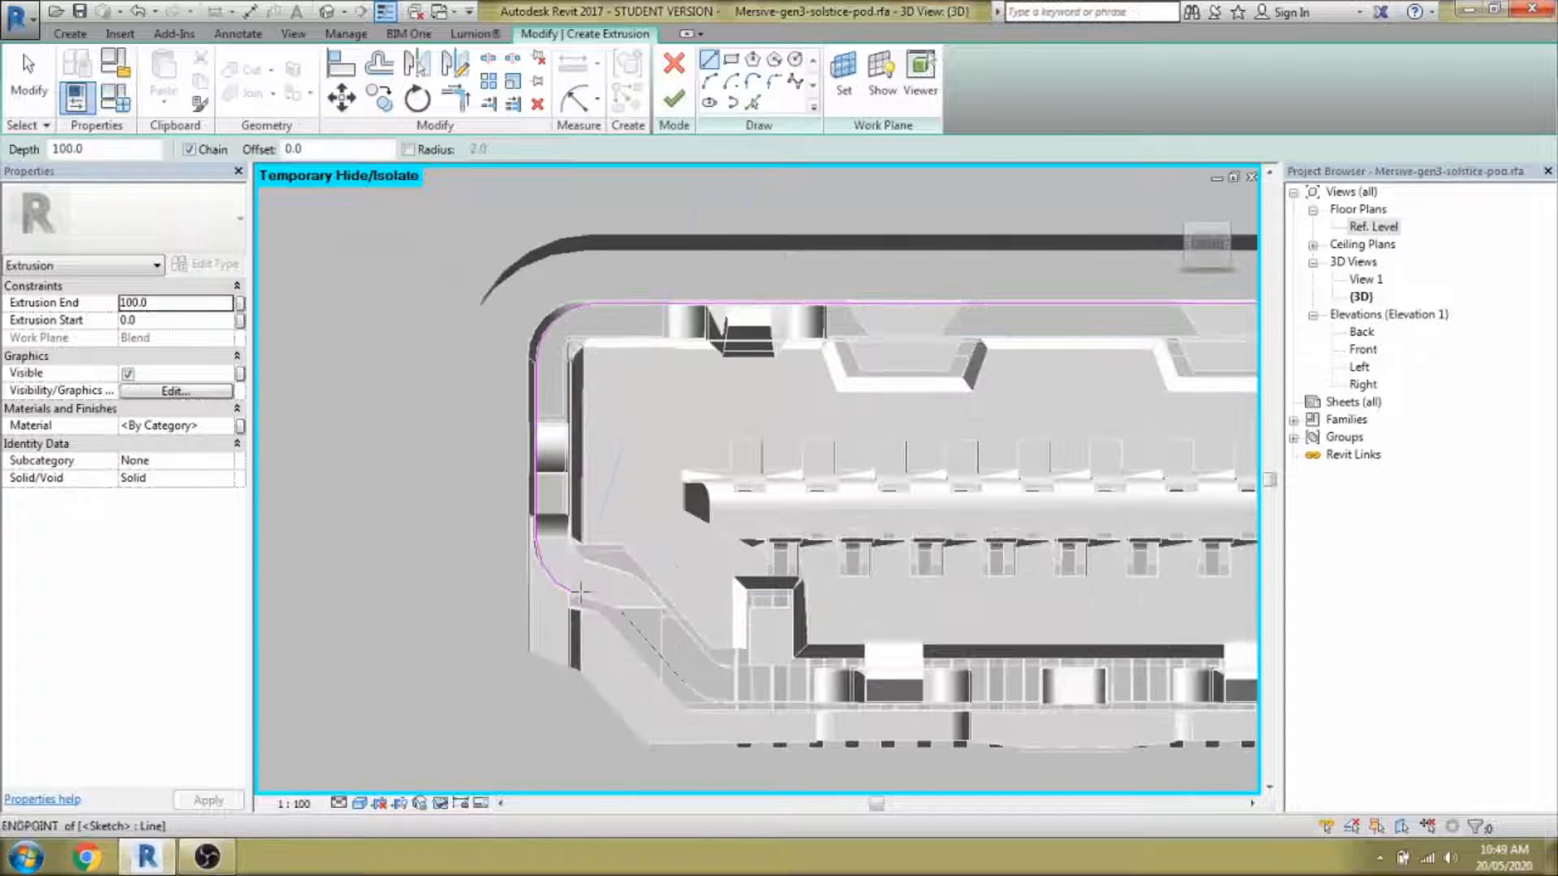
click(577, 594)
key(Escape)
key(Escape)
scroll(712, 704, down, 5)
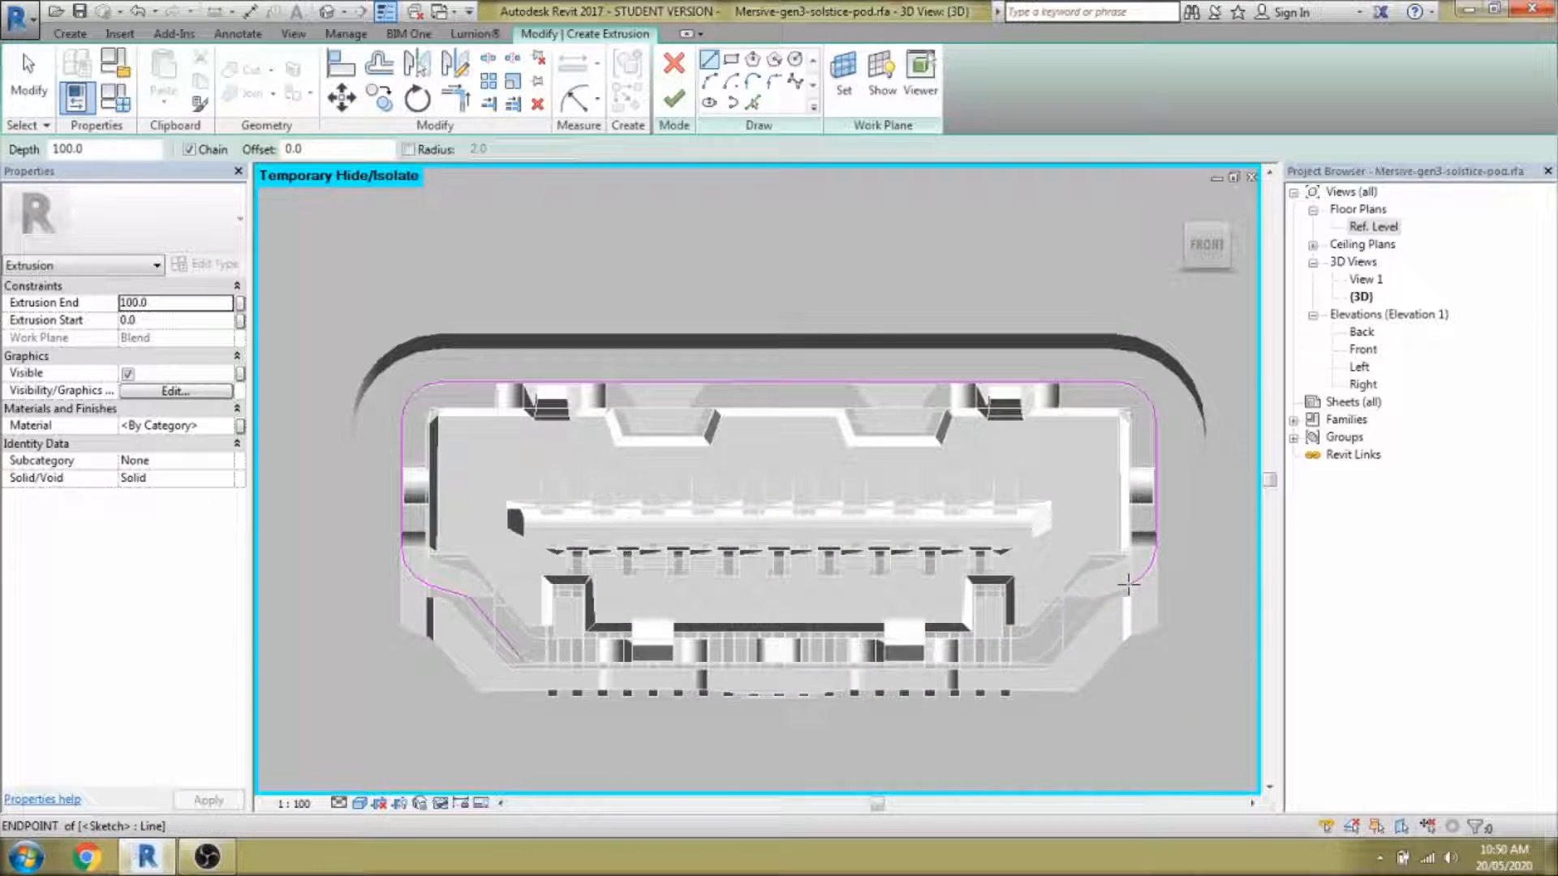
click(1128, 583)
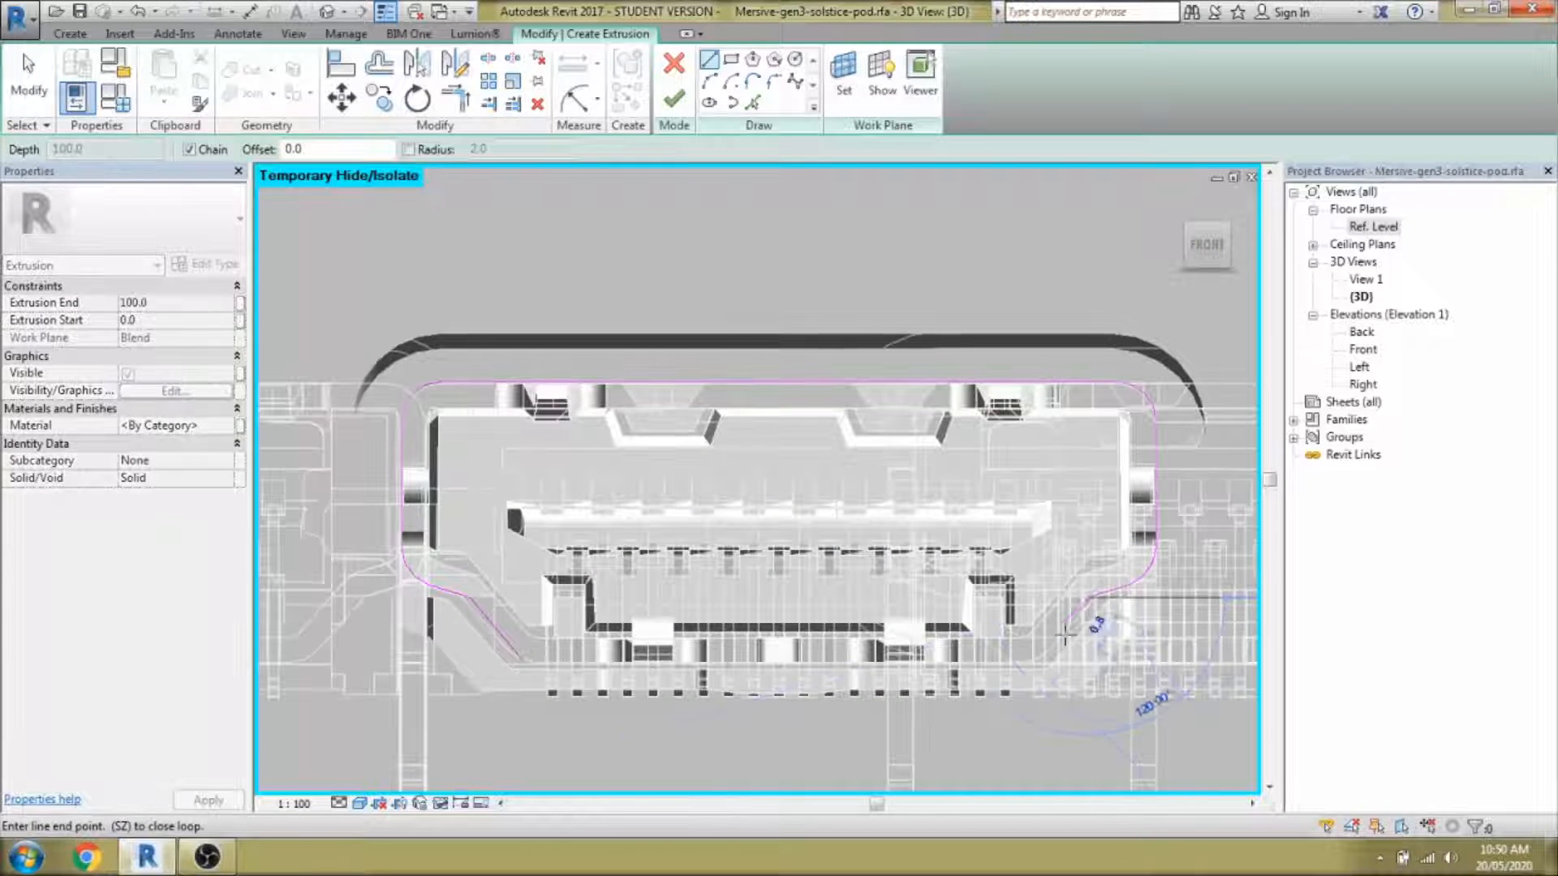
click(1024, 659)
Trim the outline's sketch lines to a corner and pick the chain of edges.
key(t)
key(r)
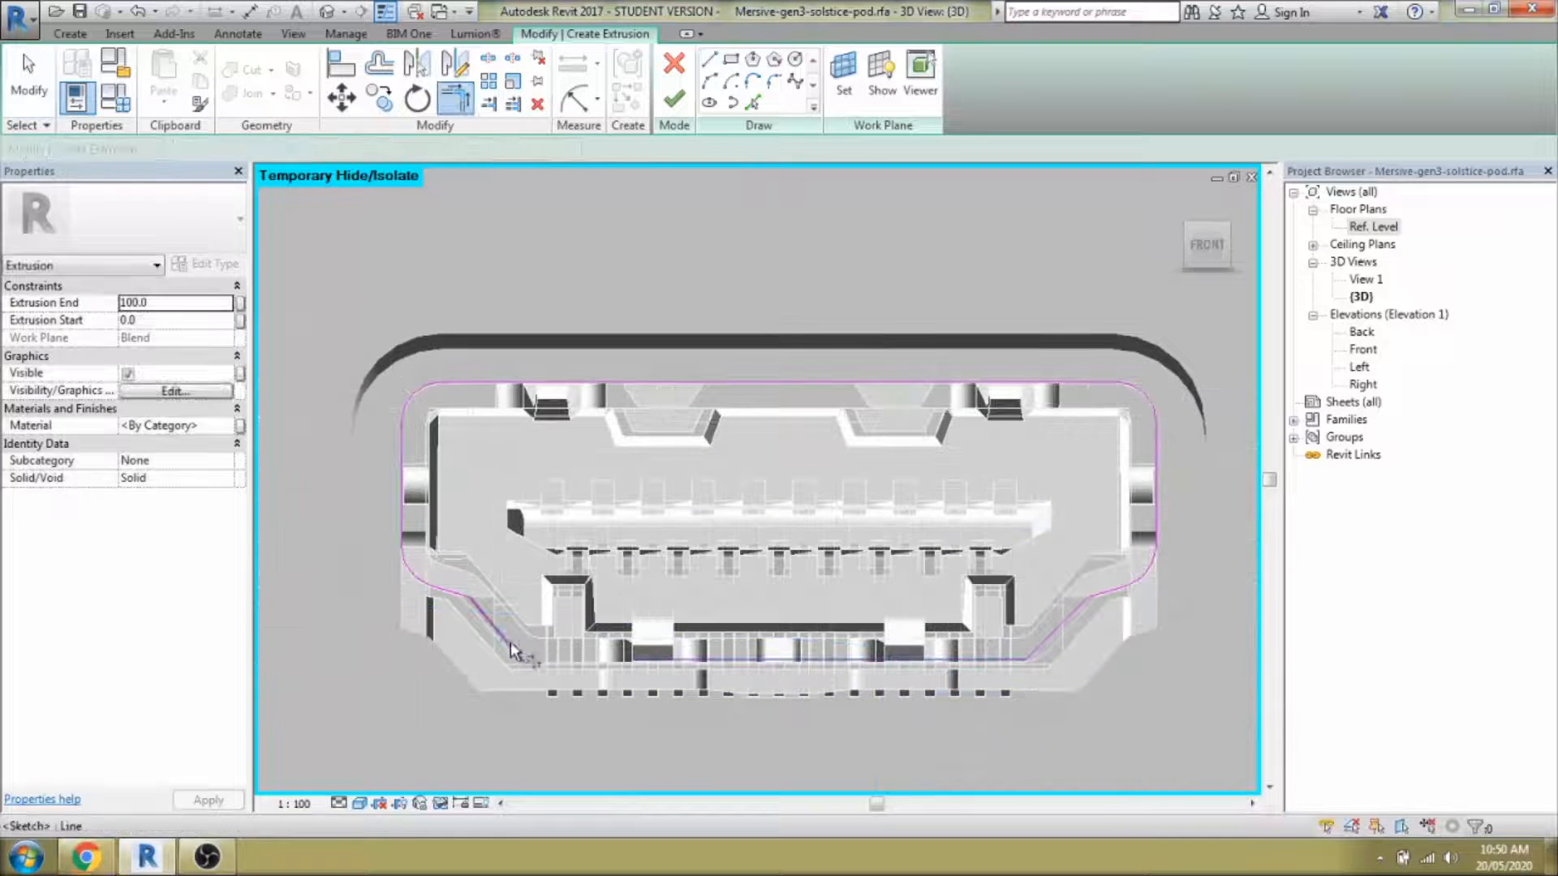
click(1006, 659)
scroll(994, 656, down, 1)
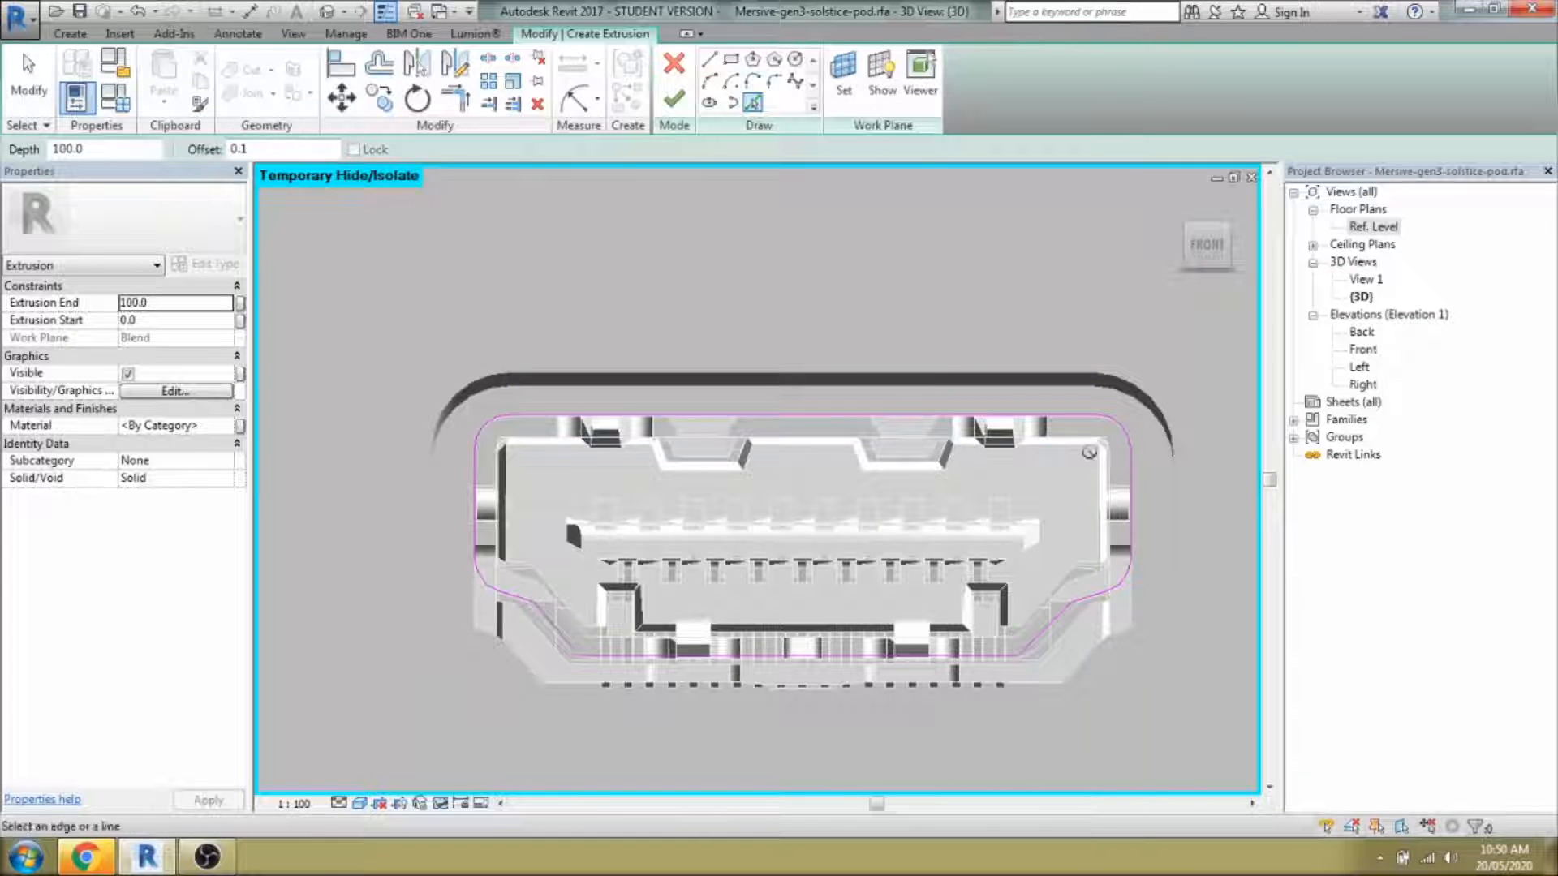
scroll(421, 396, up, 1)
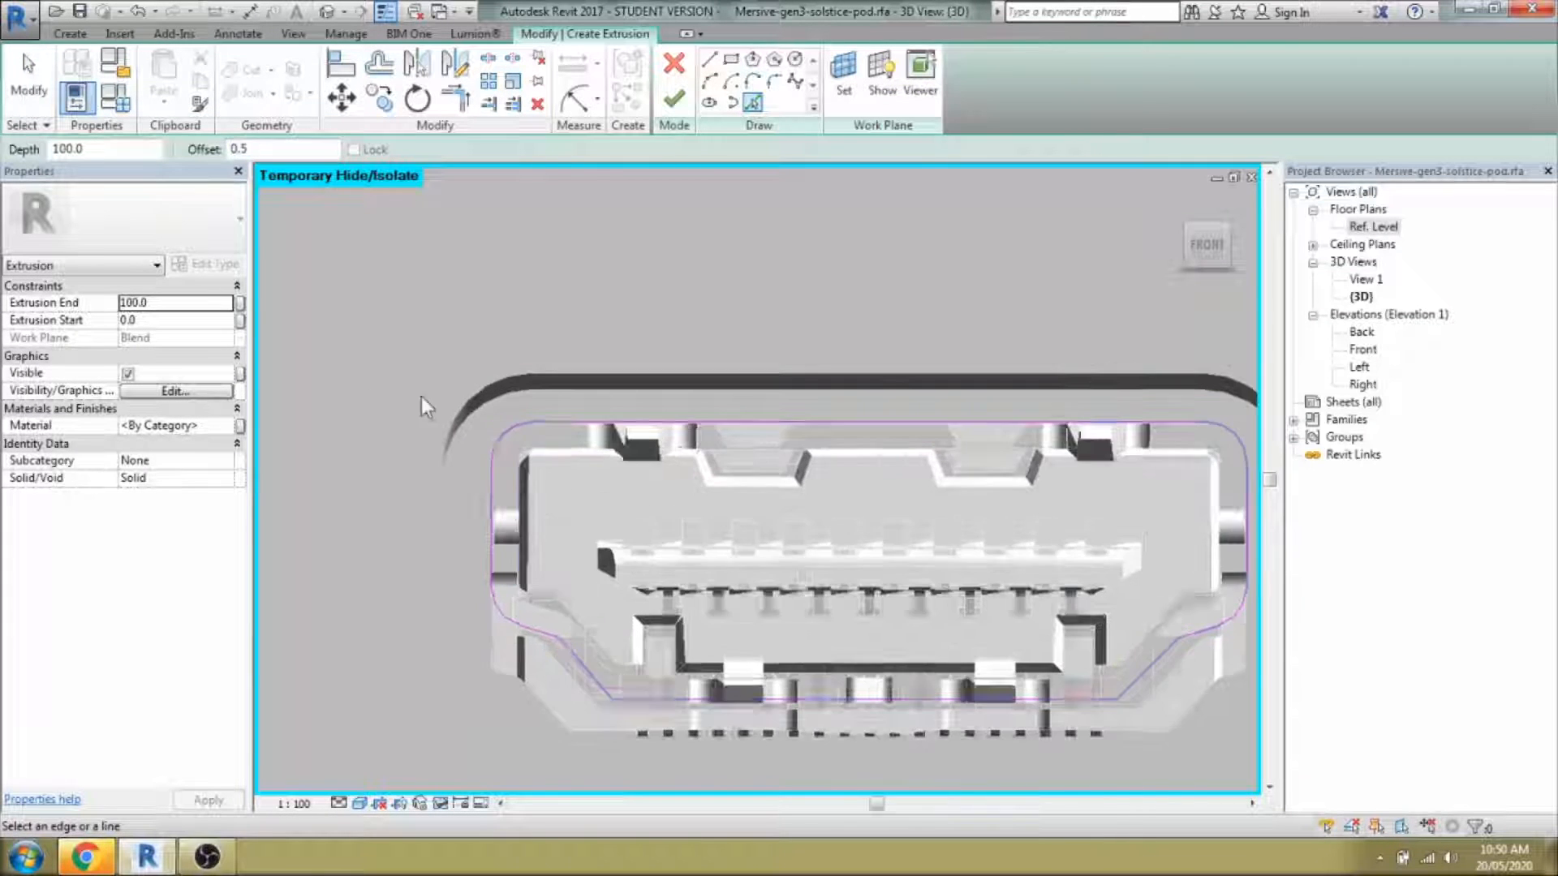
key(Tab)
click(635, 677)
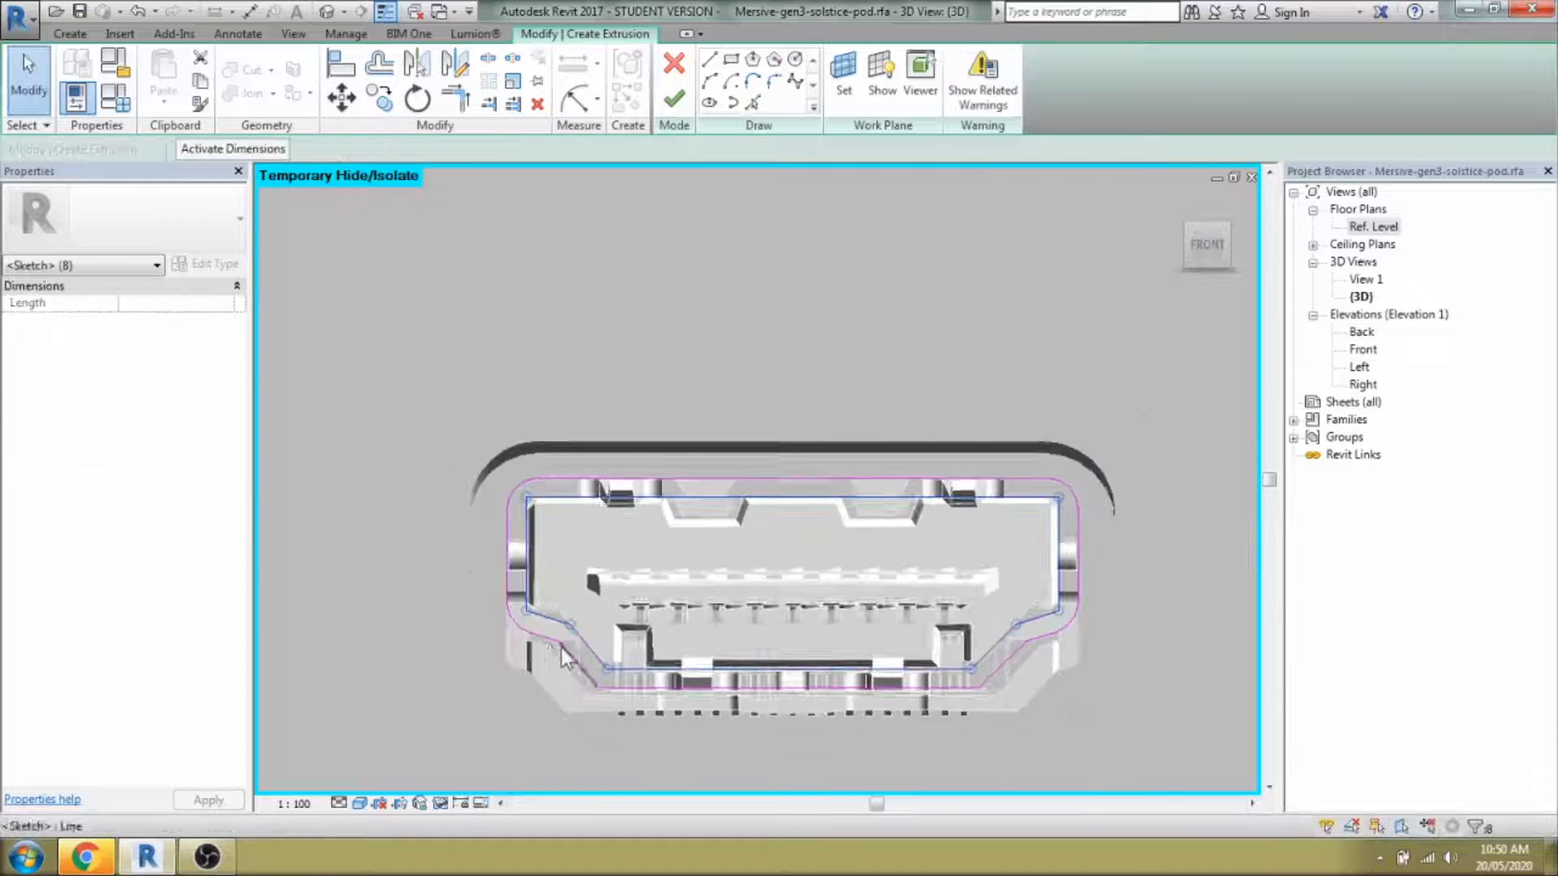
key(Escape)
Round the outline's lower-left corner with a fillet arc.
click(562, 672)
scroll(578, 683, up, 5)
click(588, 675)
click(560, 662)
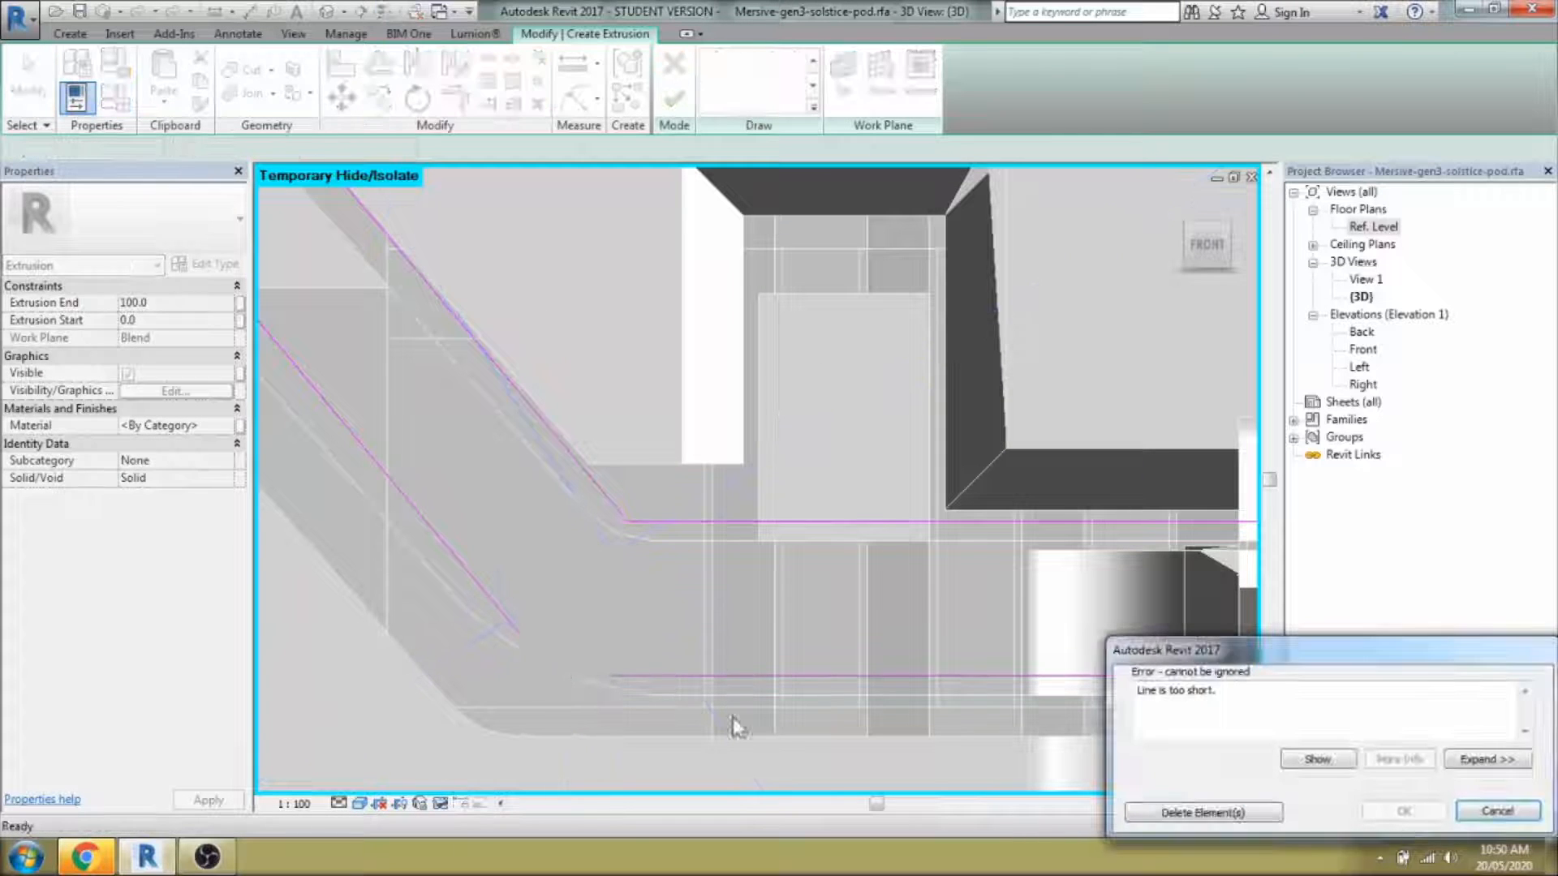
key(Escape)
click(579, 673)
click(626, 537)
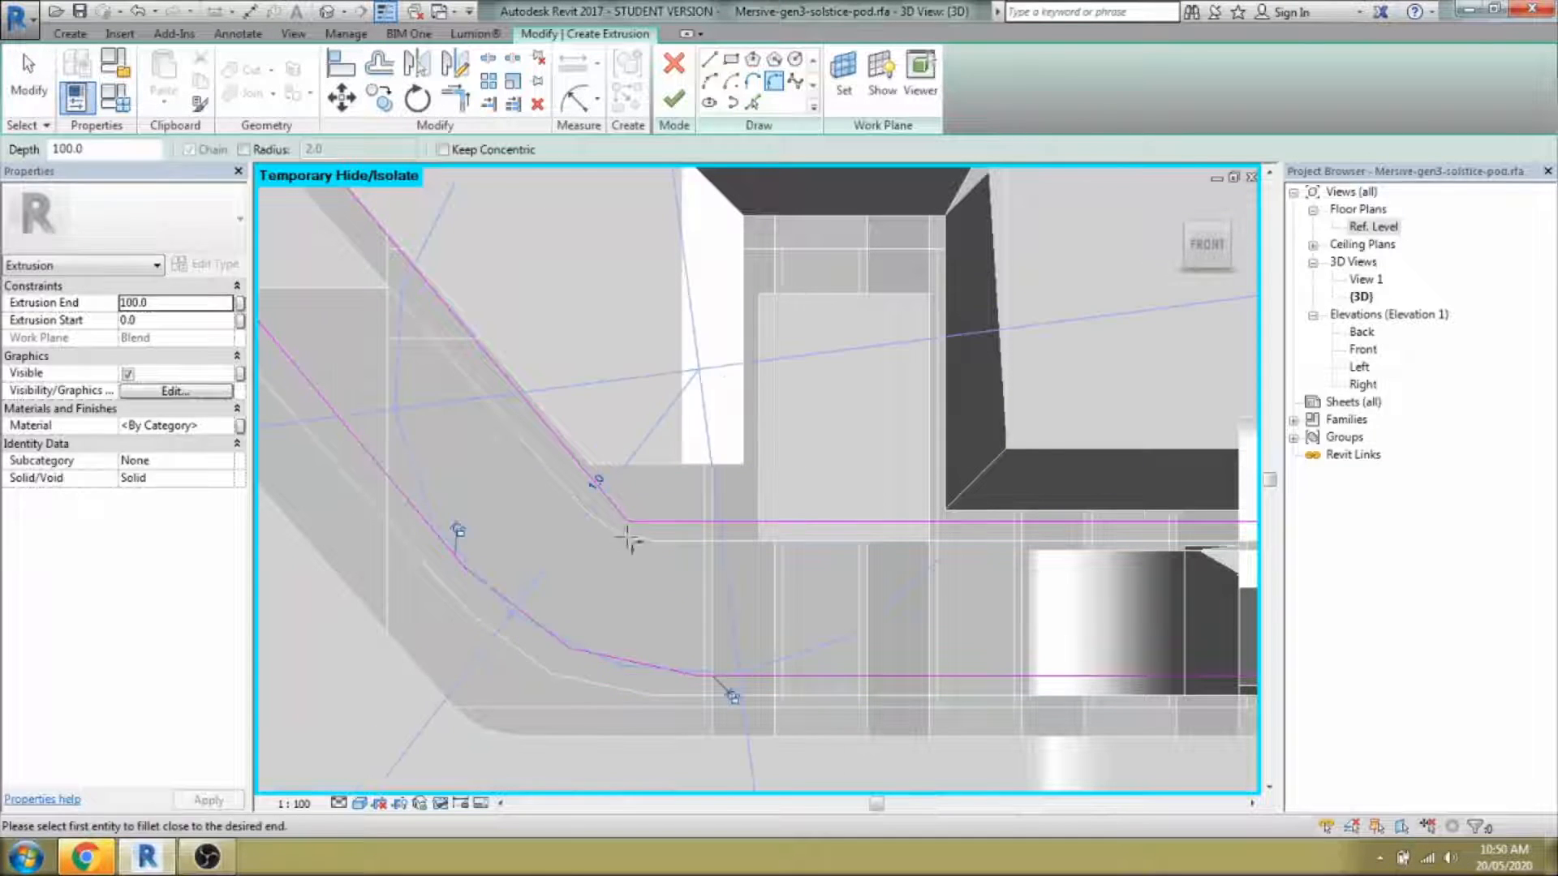
scroll(1000, 667, down, 3)
Fillet the outer and inner lower-right corners of the outline.
middle_drag(1000, 667, 698, 690)
scroll(1035, 641, up, 3)
click(1038, 638)
click(1057, 621)
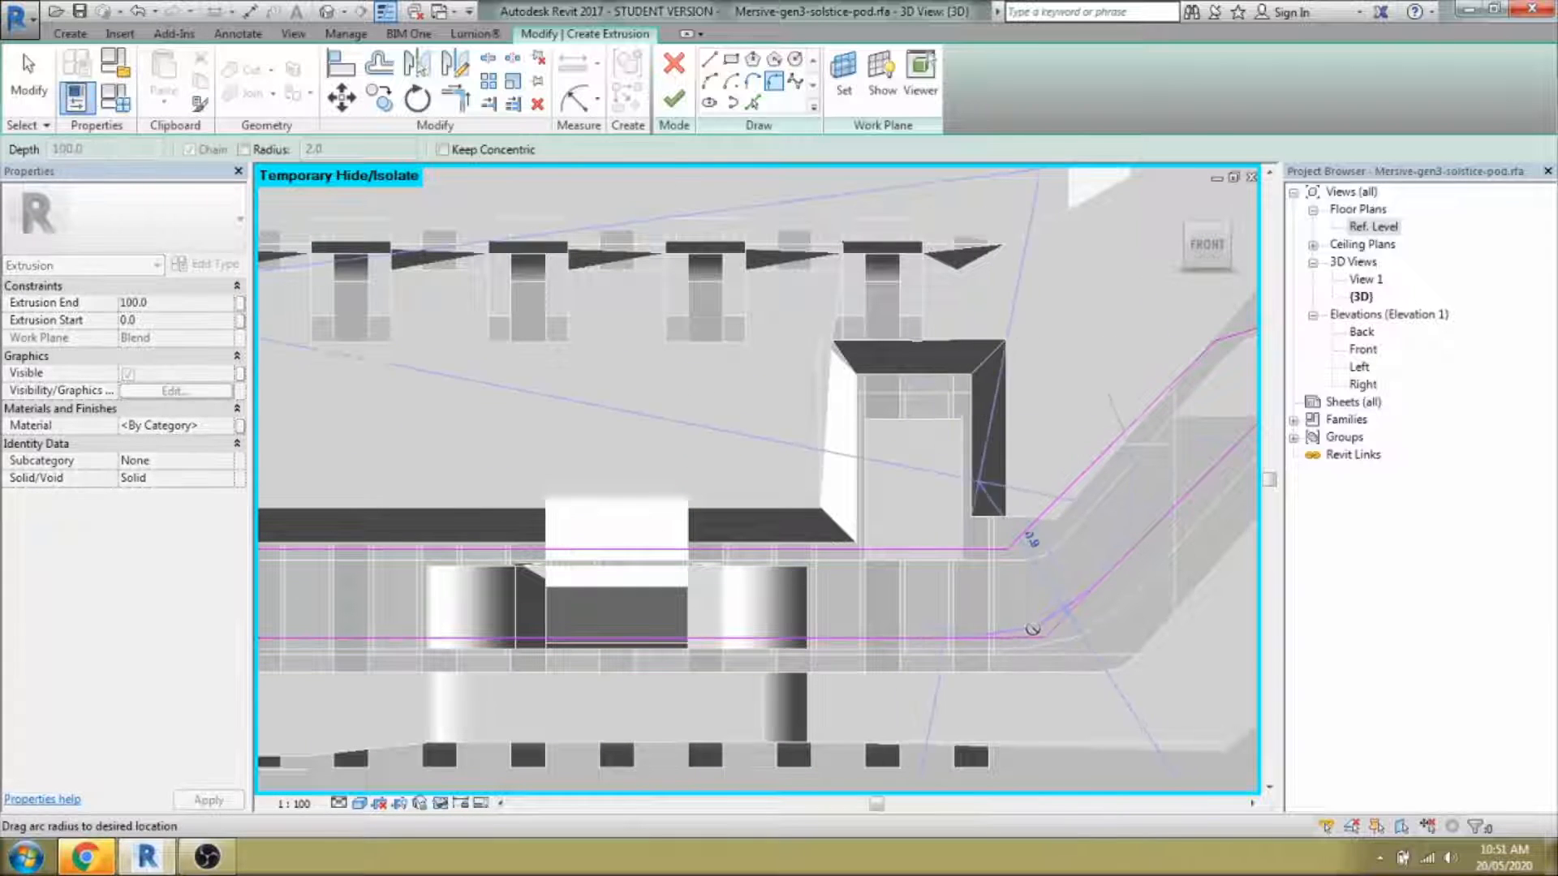
click(1029, 624)
click(996, 549)
click(1020, 538)
click(1004, 536)
Try filleting the upper-right corners, then bring the smaller rounded port into view.
scroll(1031, 557, down, 4)
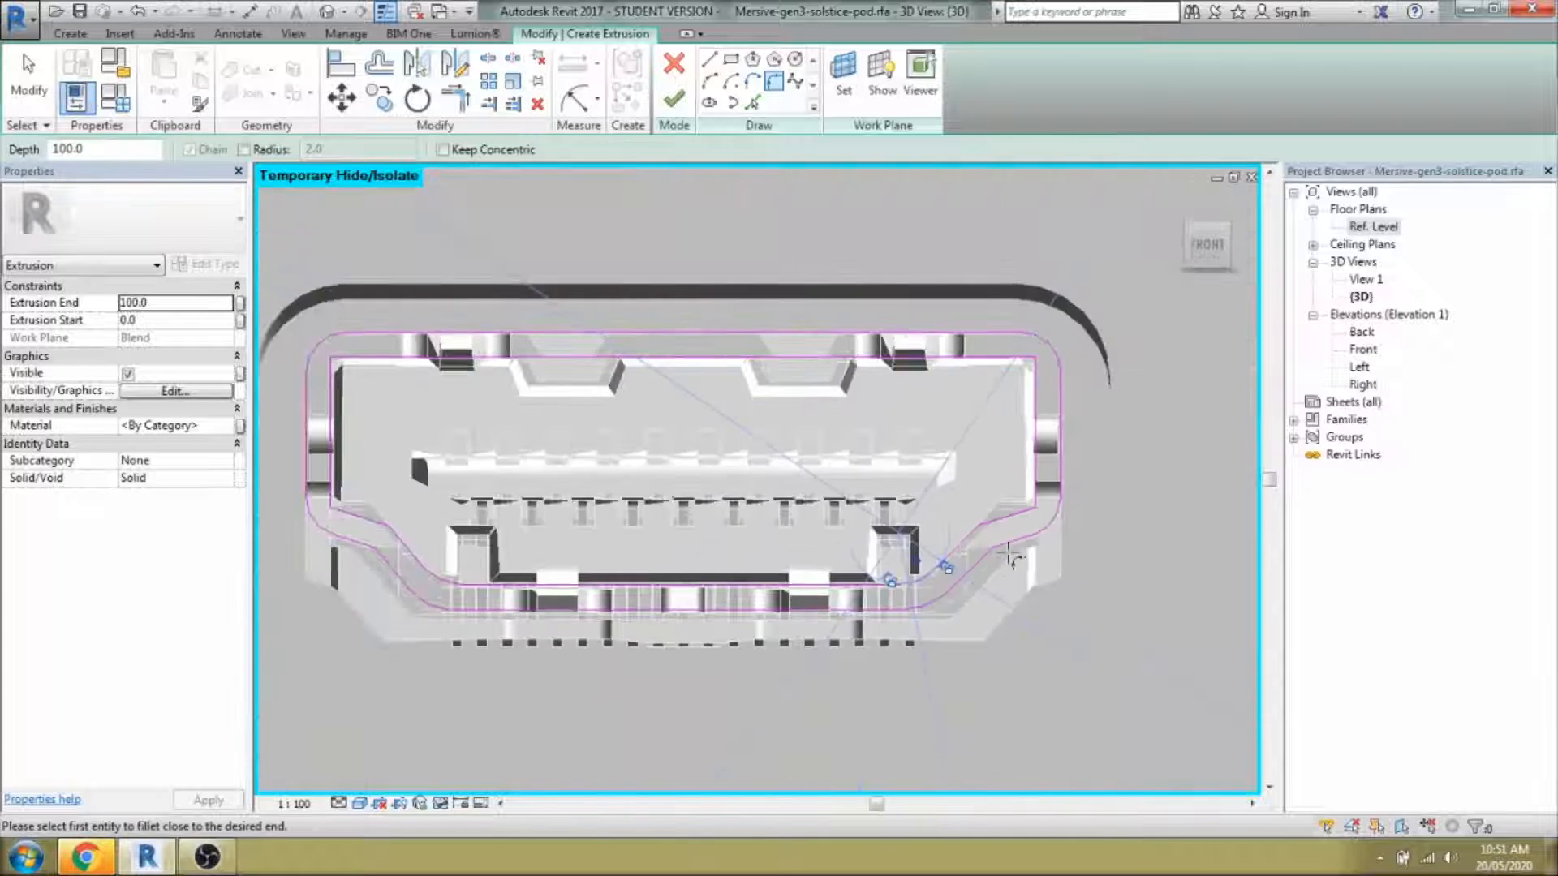
scroll(1044, 362, up, 4)
click(1048, 367)
click(1024, 350)
key(Escape)
key(Escape)
scroll(1039, 389, down, 3)
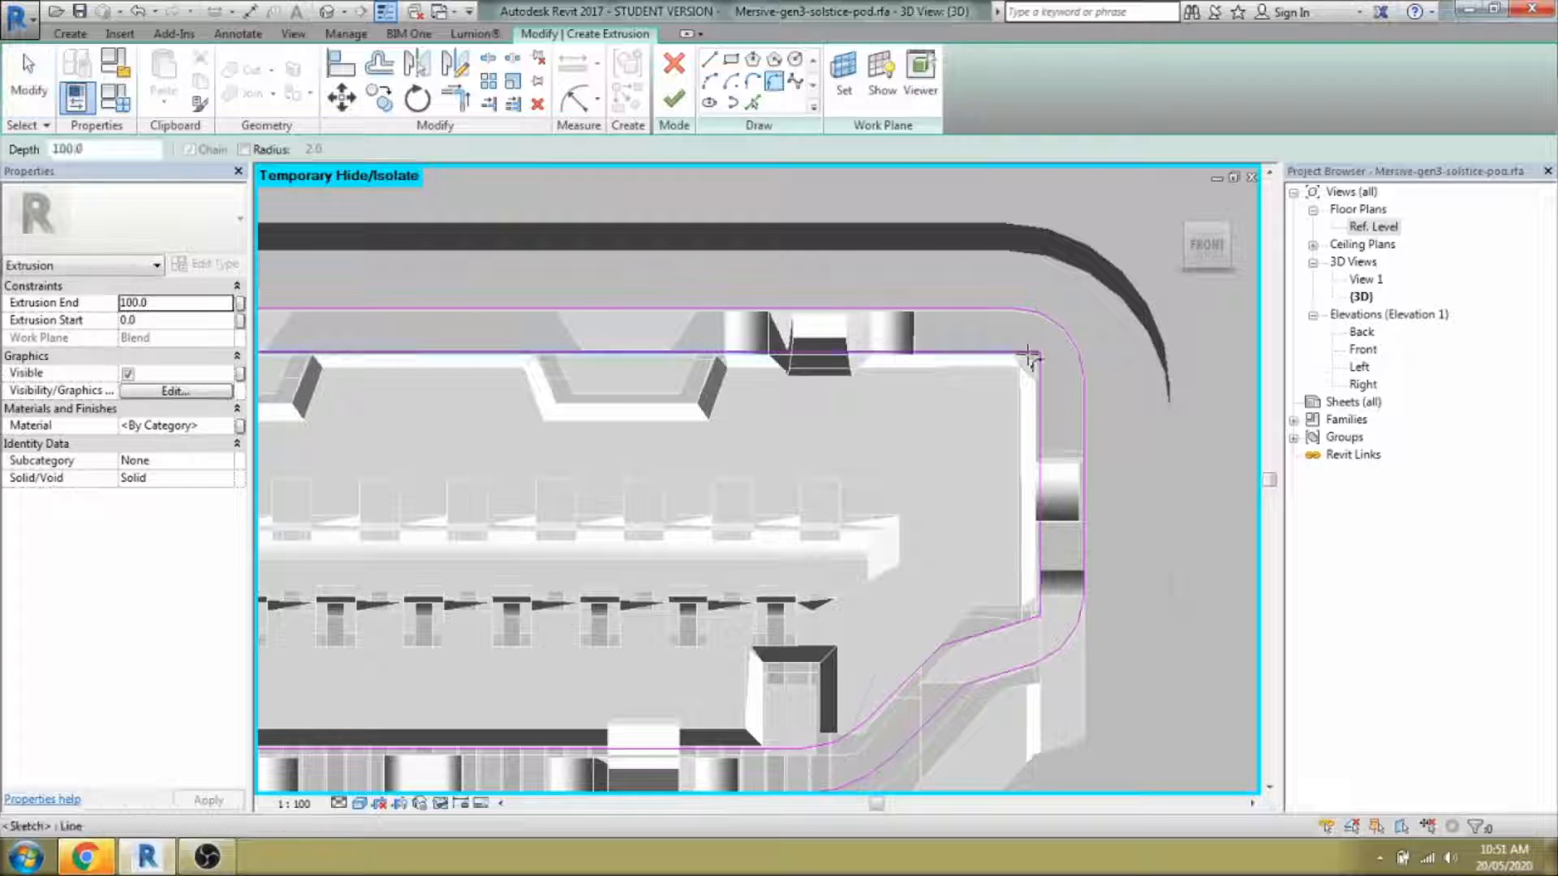
scroll(1029, 357, up, 5)
click(739, 395)
click(700, 418)
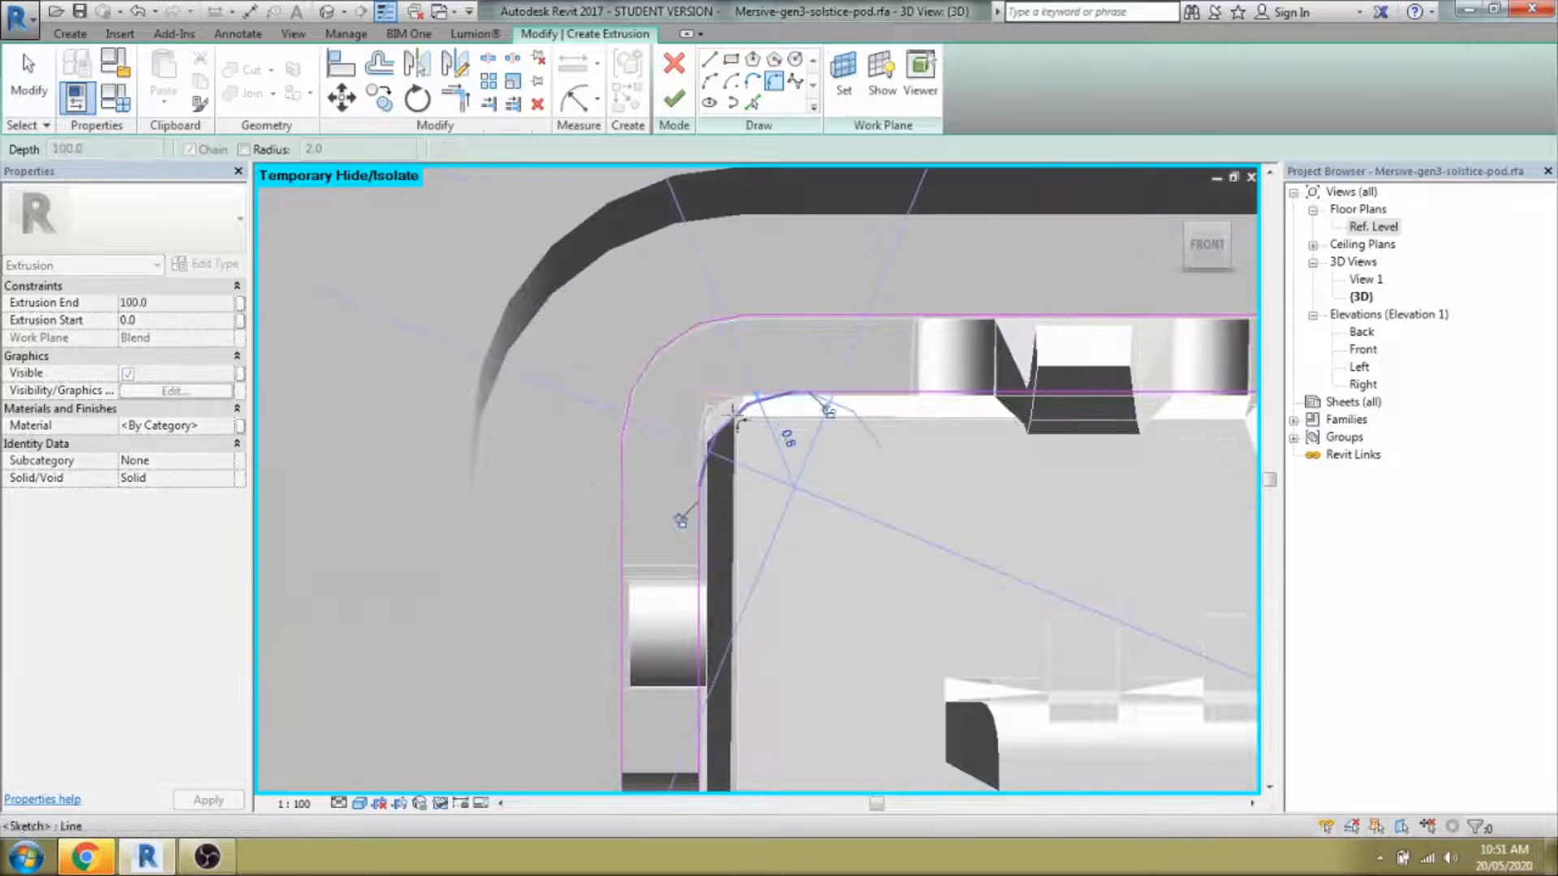
key(Escape)
key(Escape)
scroll(714, 434, down, 10)
scroll(683, 571, down, 3)
scroll(806, 539, up, 4)
middle_drag(1128, 560, 591, 567)
scroll(986, 495, up, 5)
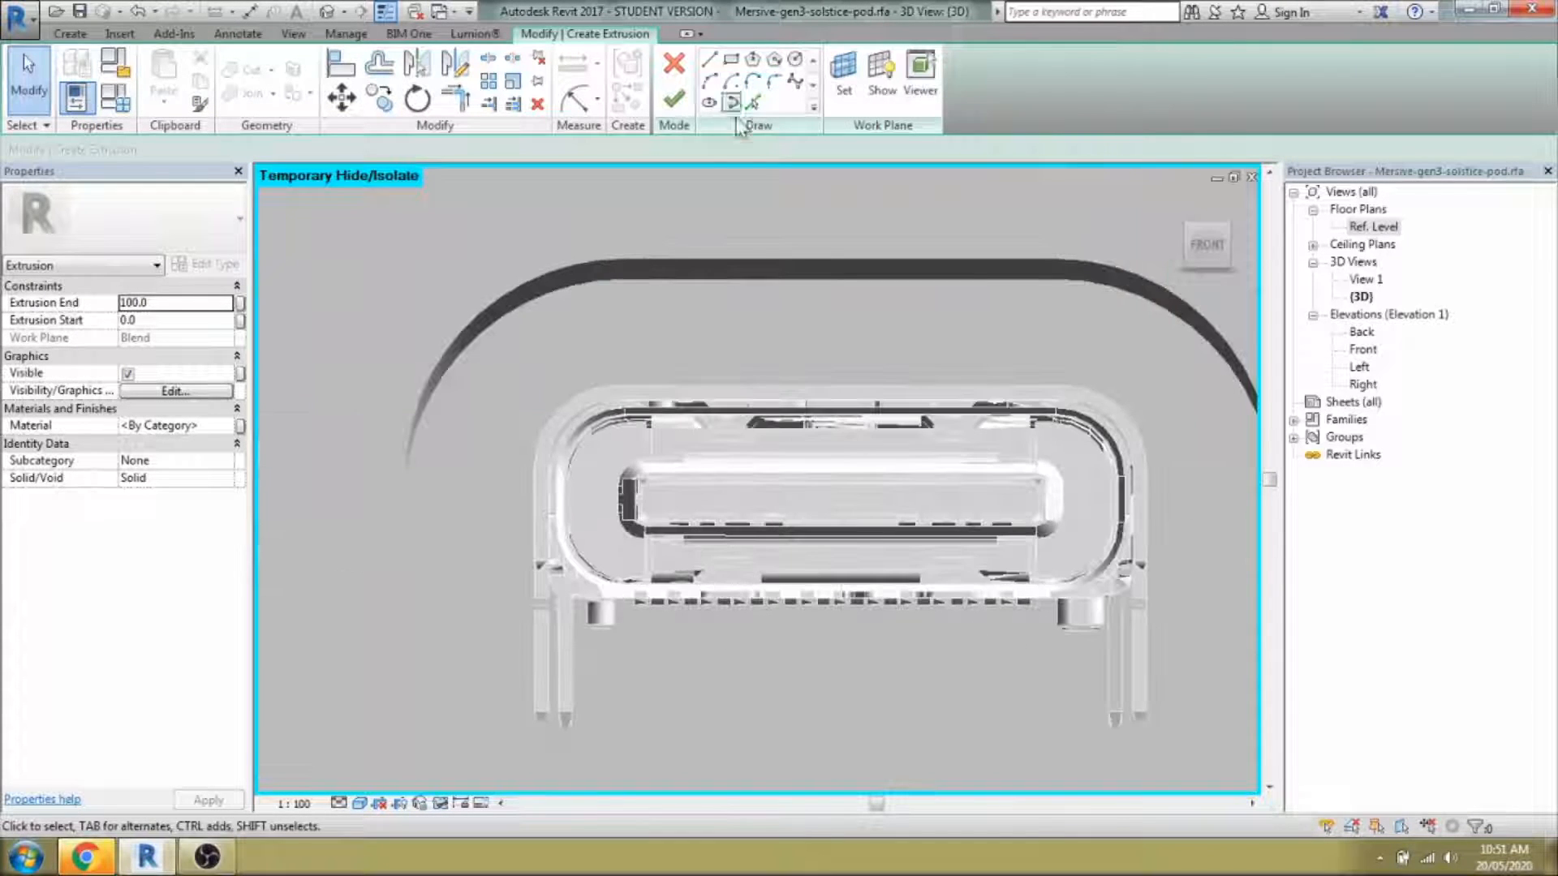
click(753, 102)
Pick the rounded port's outer edge and mirror it across a drawn axis to close the loop.
click(1150, 469)
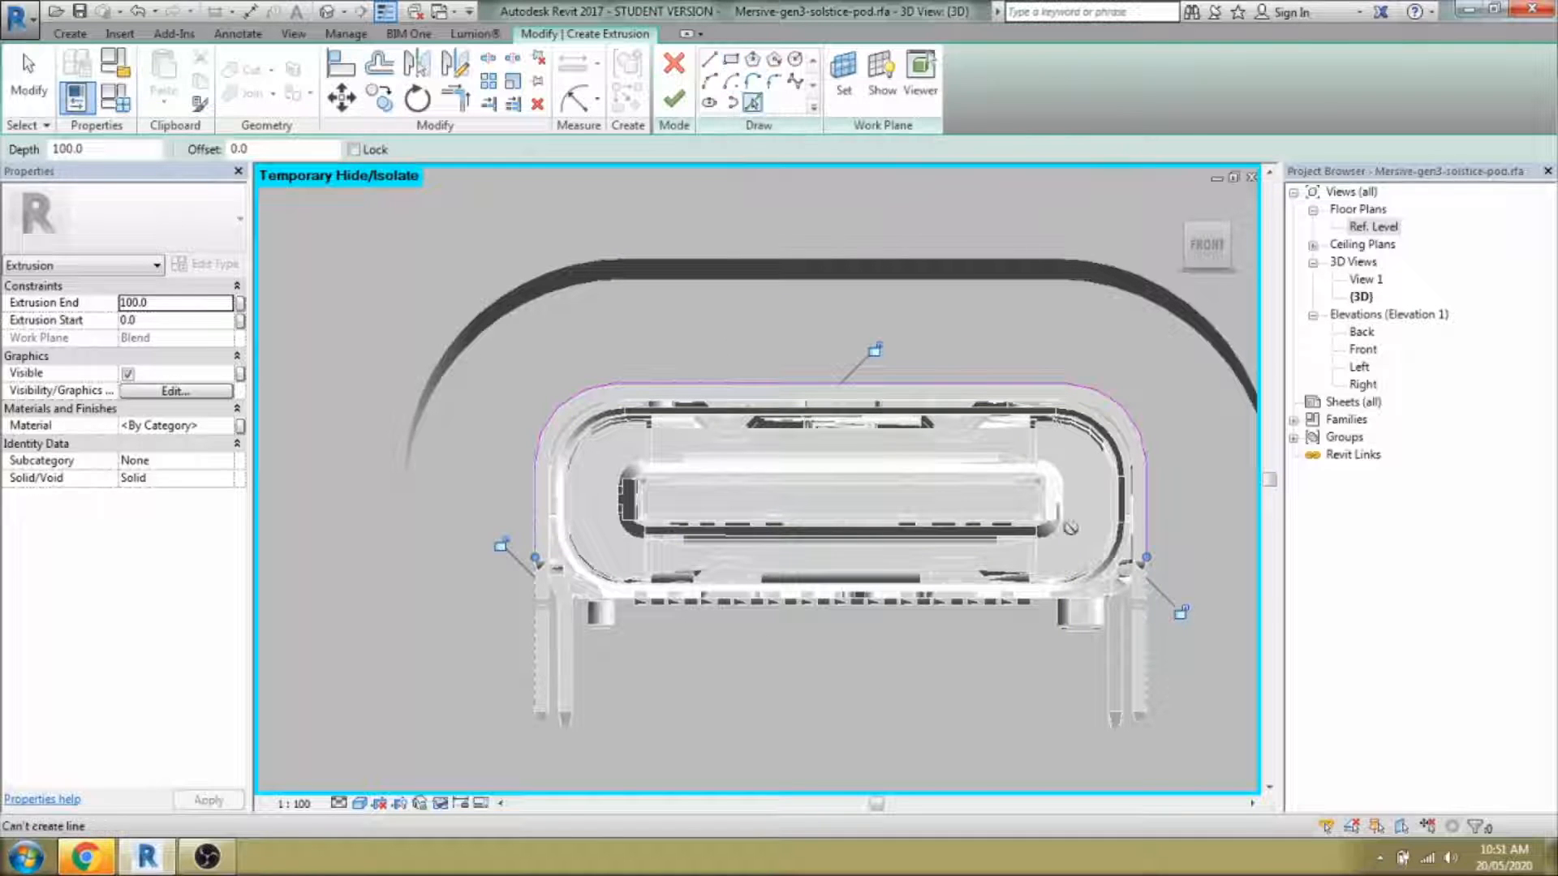
key(Escape)
click(455, 63)
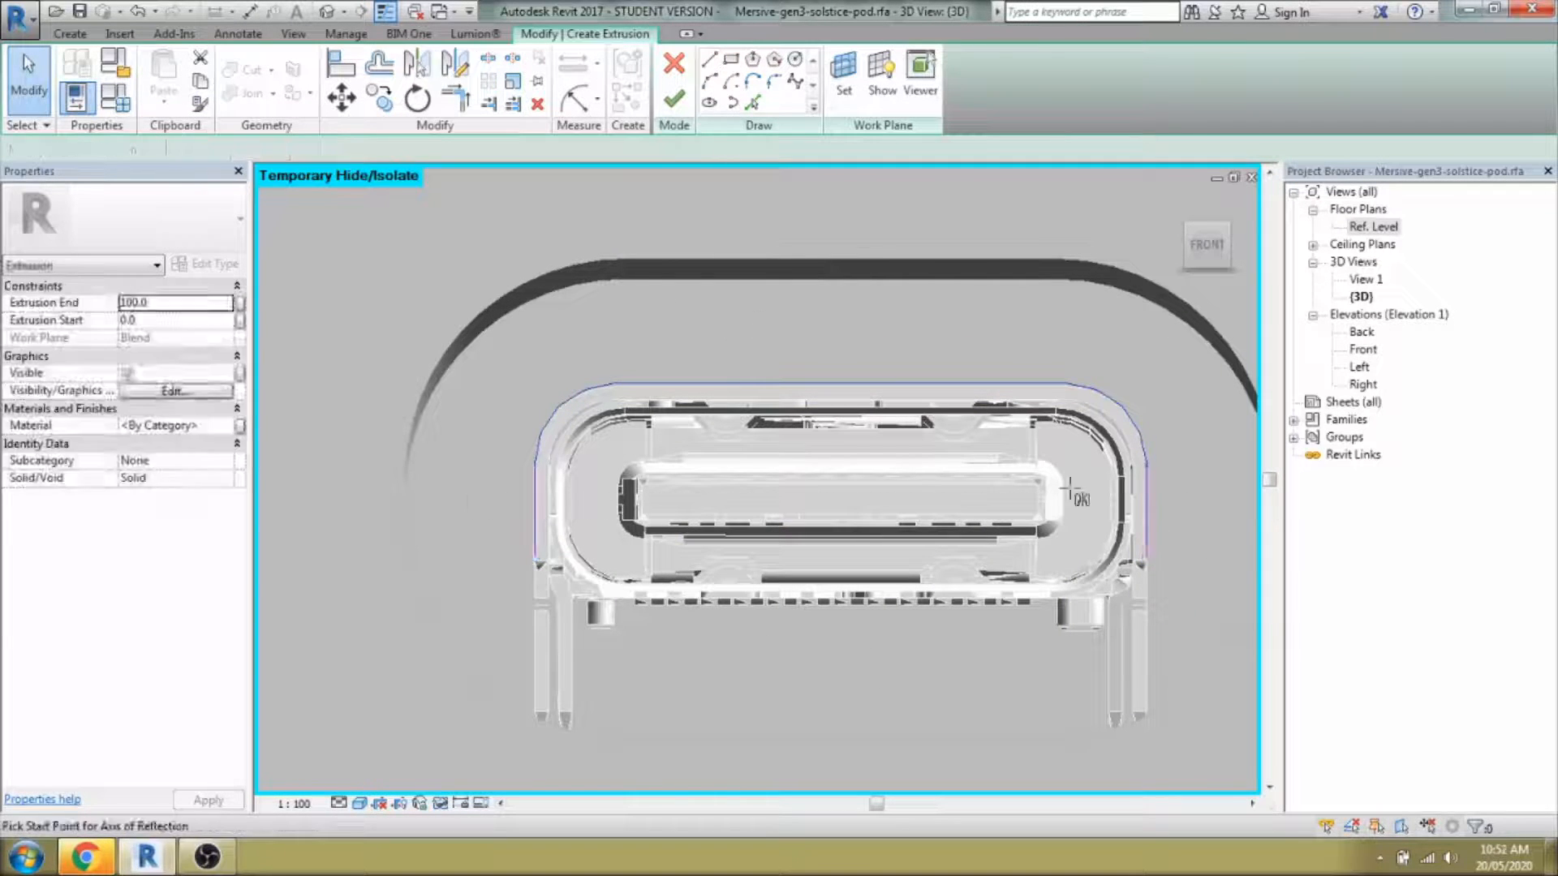
click(1145, 511)
click(1015, 511)
click(485, 539)
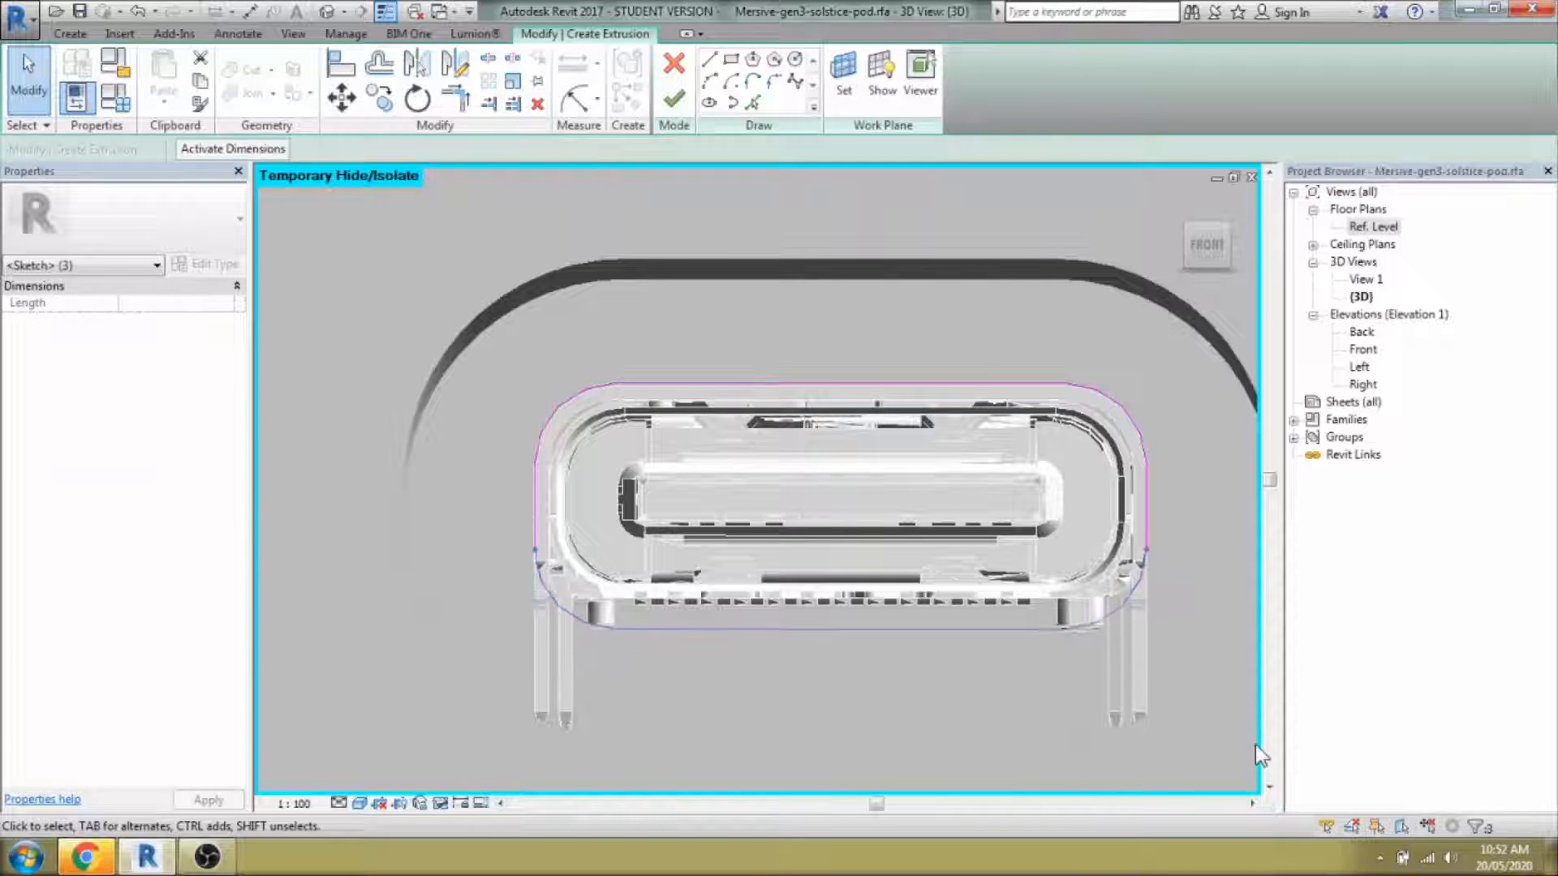
Create the inner loop offset 0.3 from the port outline.
drag(464, 487, 1006, 713)
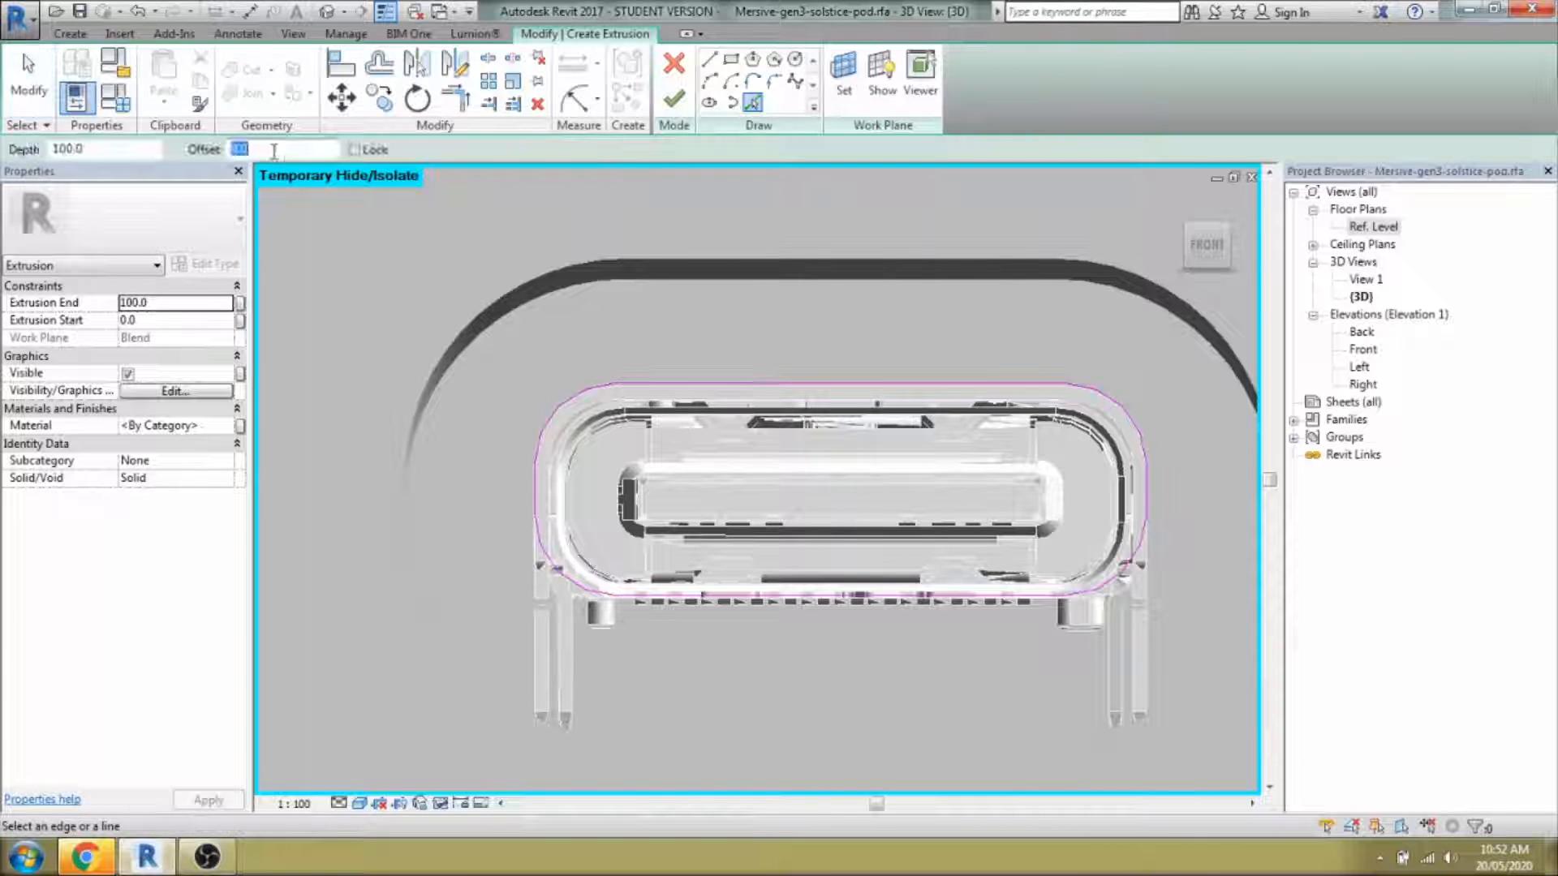
key(Tab)
click(547, 436)
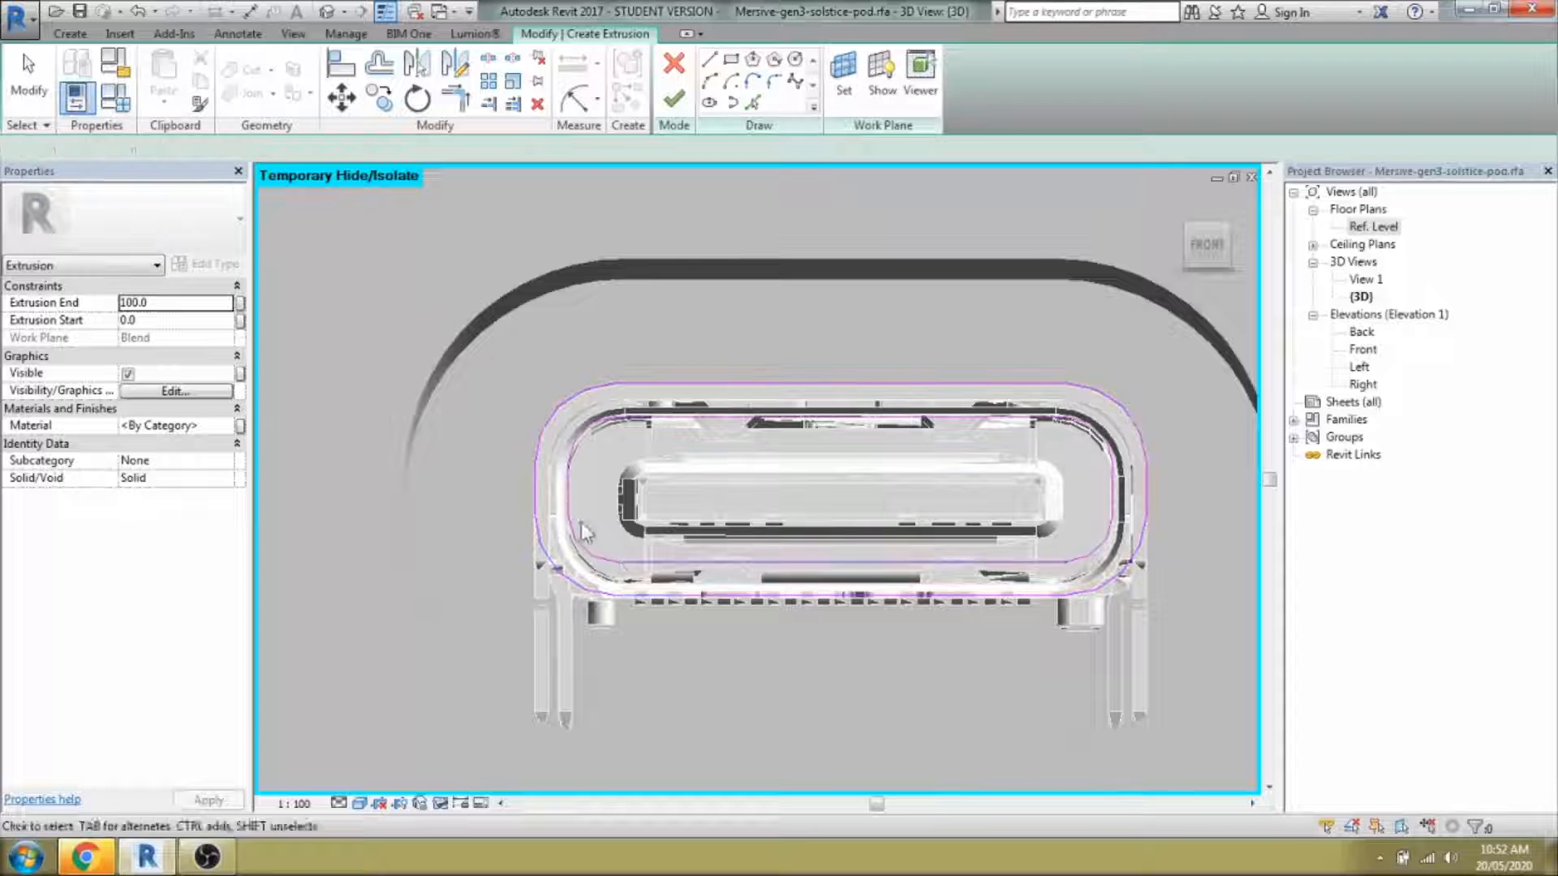
key(Escape)
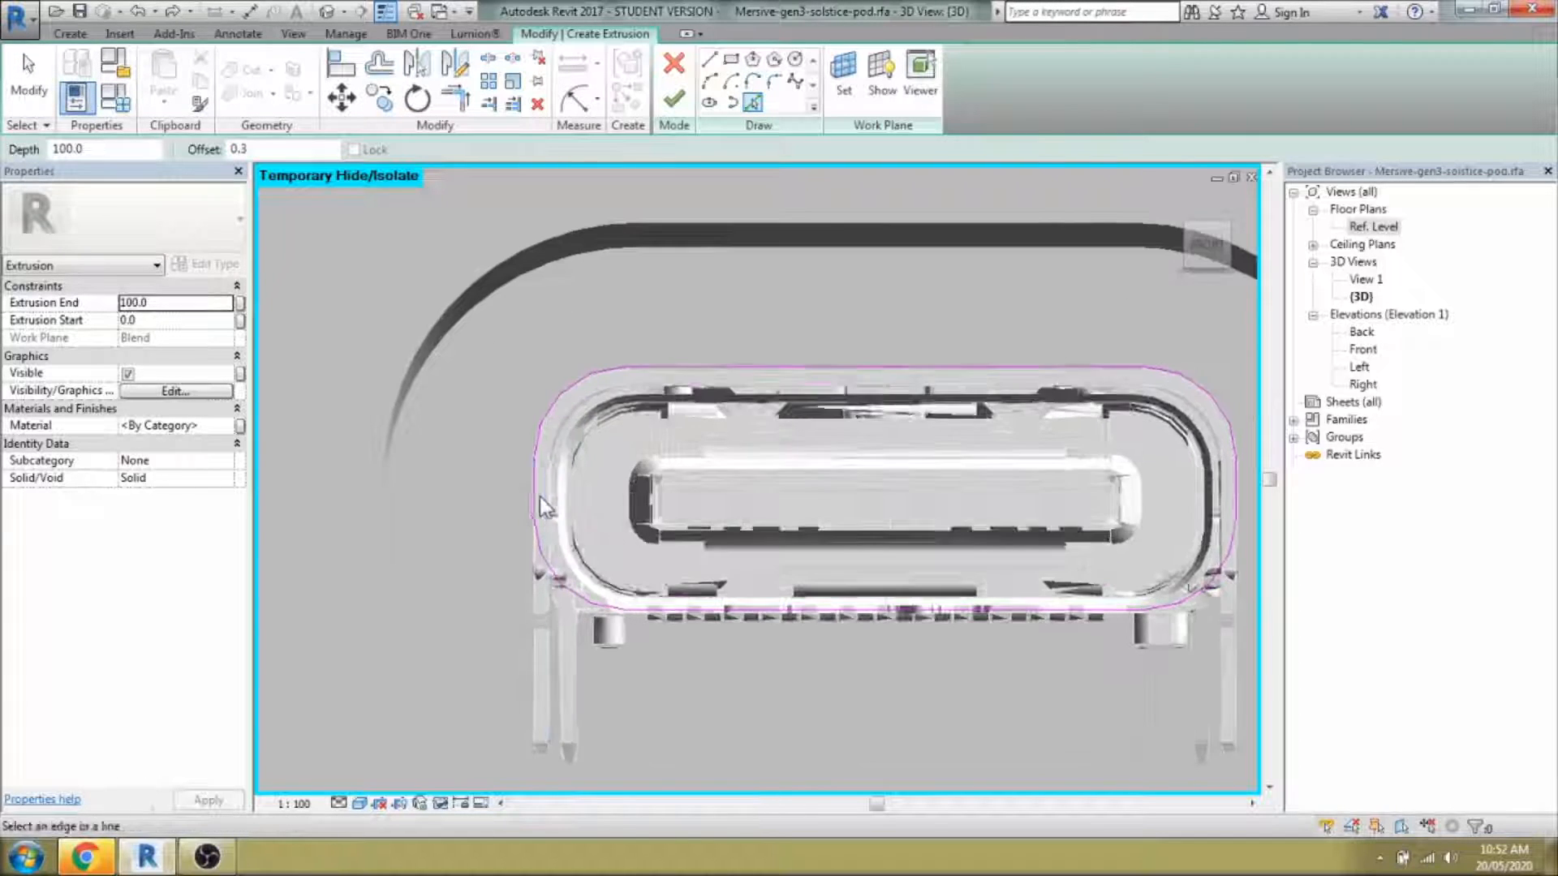
Check the loops at an angle and finish the sketch into a 100-deep sleeve extrusion.
shift+middle_drag(537, 490, 772, 563)
scroll(748, 536, up, 2)
key(Escape)
scroll(779, 586, down, 2)
click(685, 105)
scroll(735, 340, down, 3)
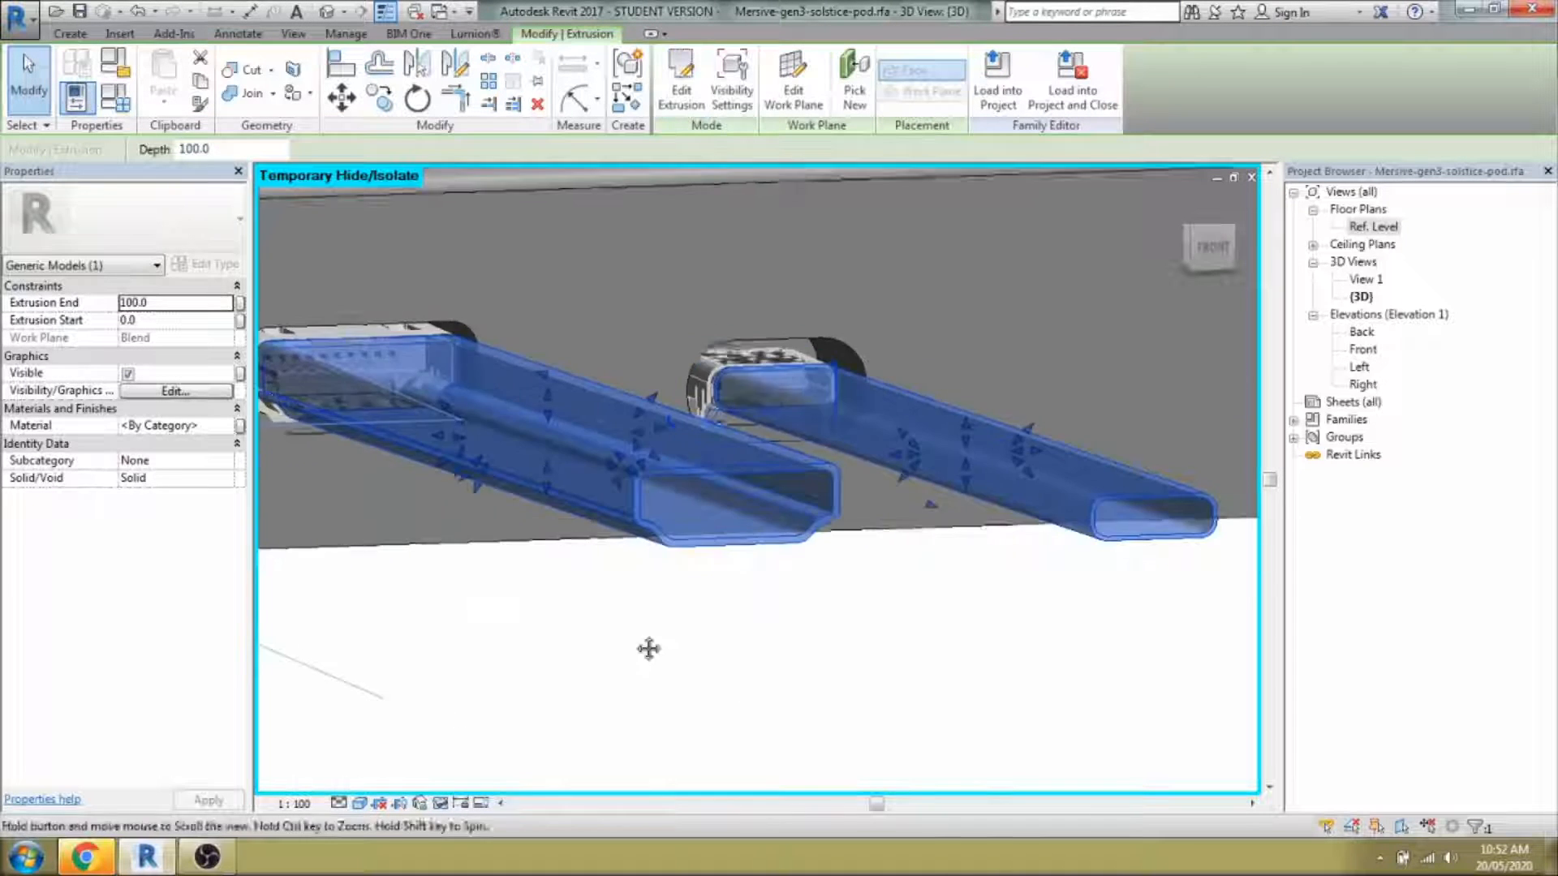
Drag the port shell extrusion ends back so they sit about 4.9 deep, from -8.2 to -3.3.
shift+middle_drag(647, 650, 714, 742)
drag(573, 262, 548, 248)
scroll(800, 440, down, 2)
drag(1081, 630, 687, 341)
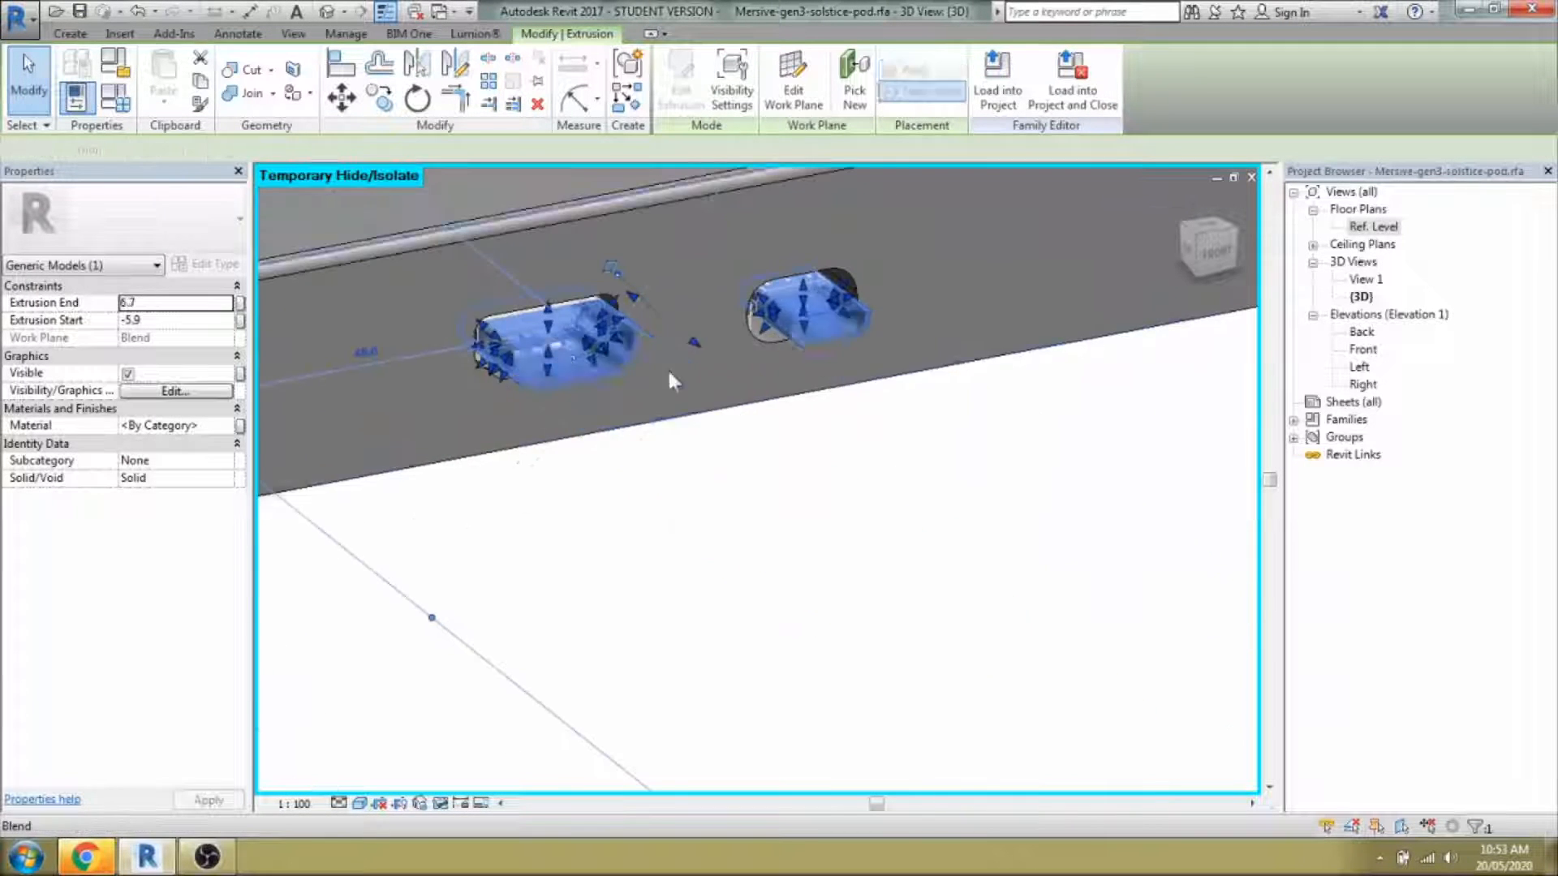
scroll(667, 366, up, 4)
middle_drag(667, 366, 750, 548)
drag(808, 510, 733, 464)
scroll(729, 454, up, 3)
scroll(768, 479, down, 3)
shift+middle_drag(771, 487, 873, 470)
scroll(958, 491, up, 3)
shift+middle_drag(958, 503, 909, 649)
middle_drag(596, 478, 844, 552)
drag(810, 536, 761, 532)
shift+middle_drag(767, 536, 787, 576)
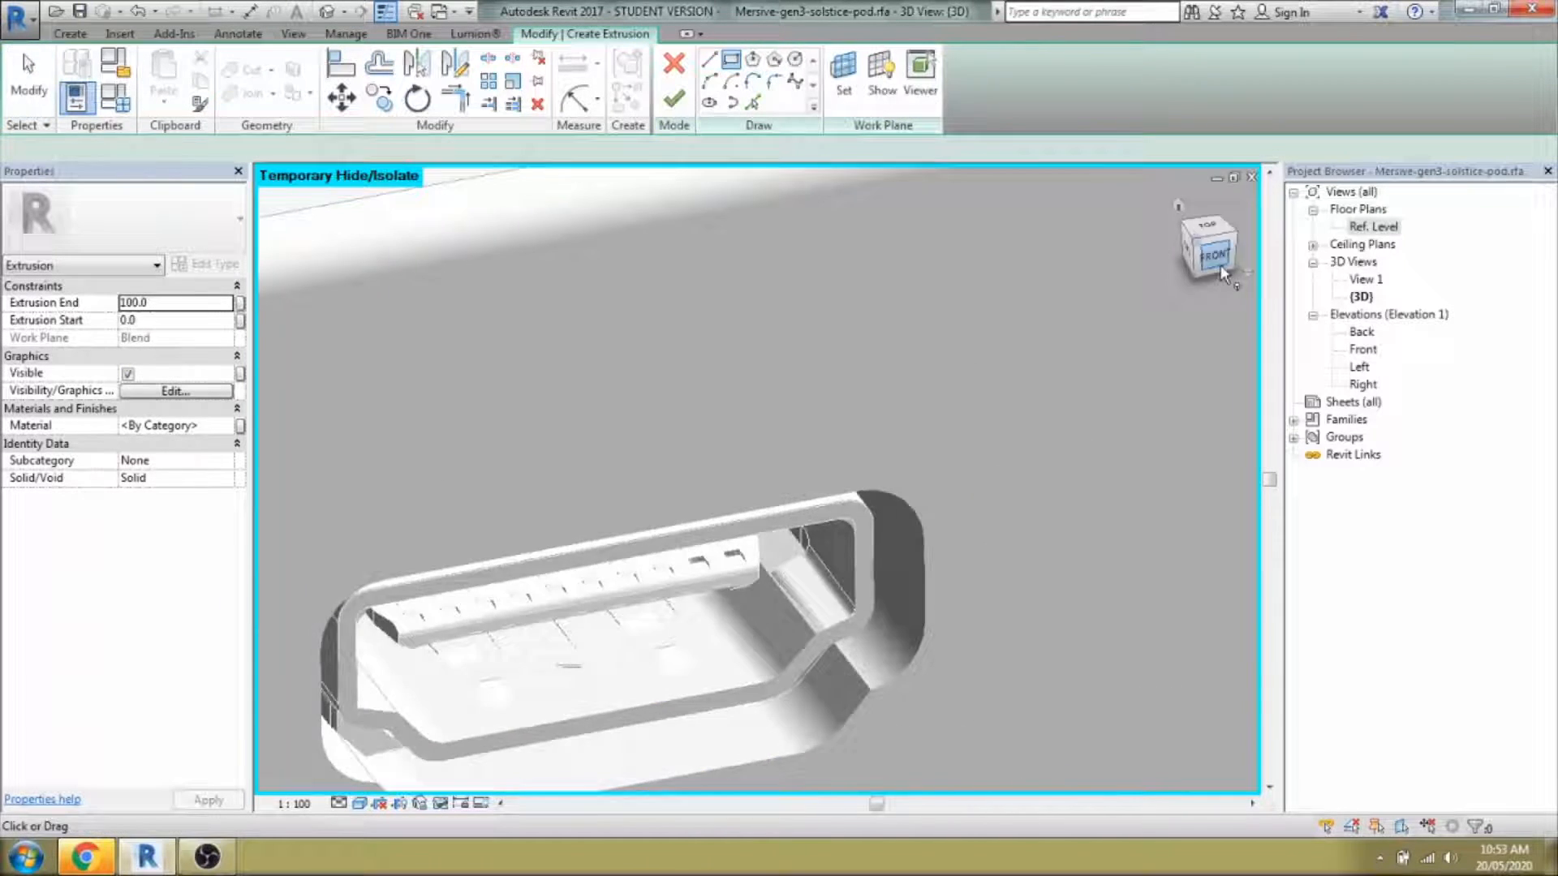
In a front view, sketch two rectangular bars at the connectors and finish the extrusion.
click(1215, 256)
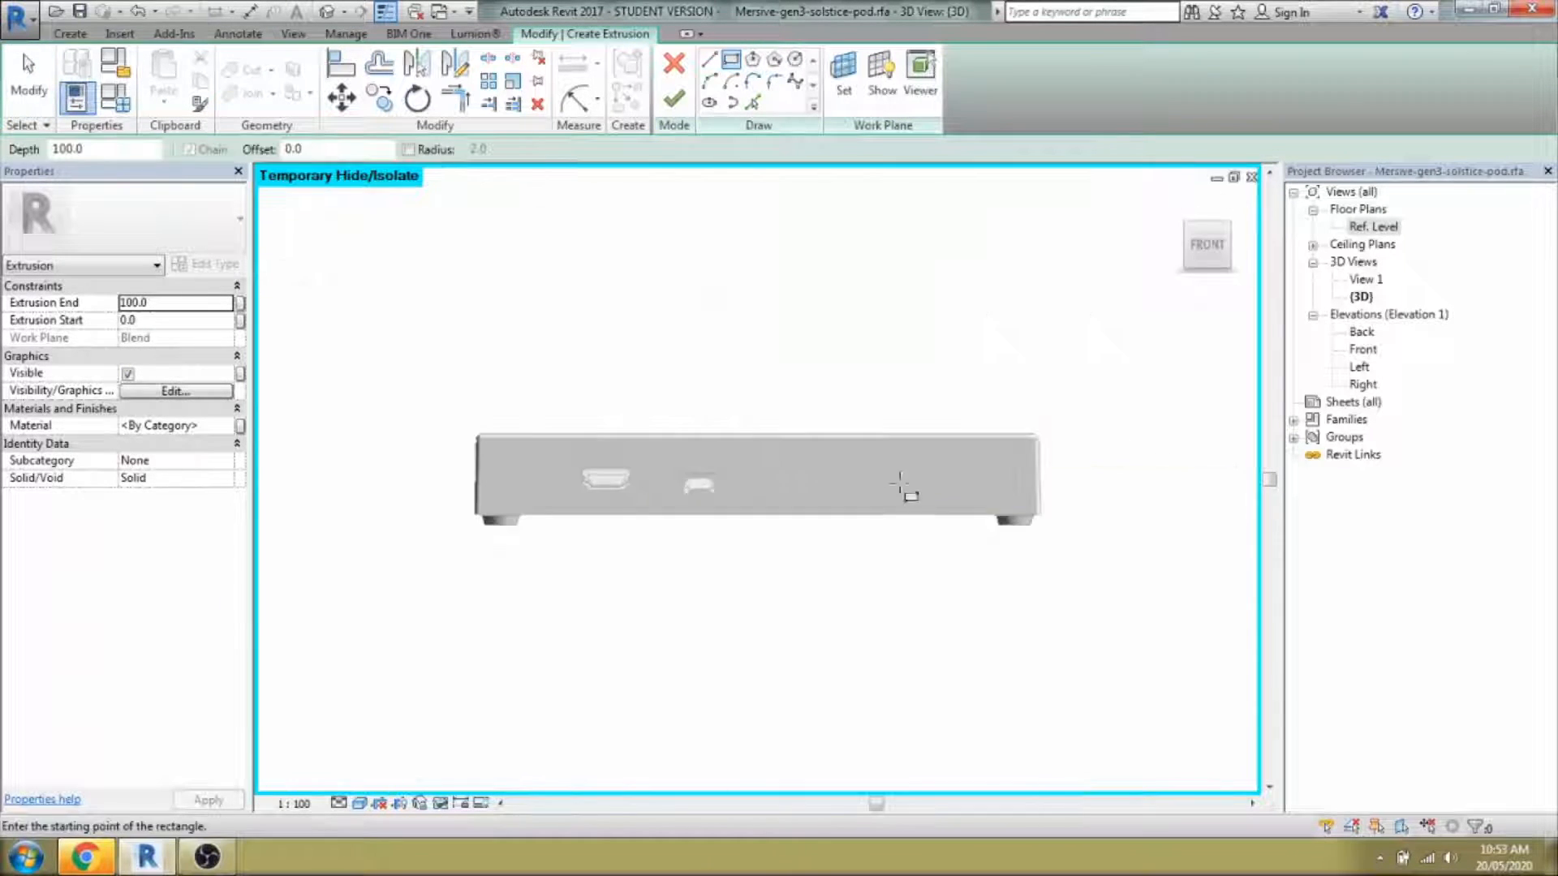
scroll(568, 480, up, 5)
click(457, 490)
scroll(983, 531, down, 8)
scroll(898, 498, up, 6)
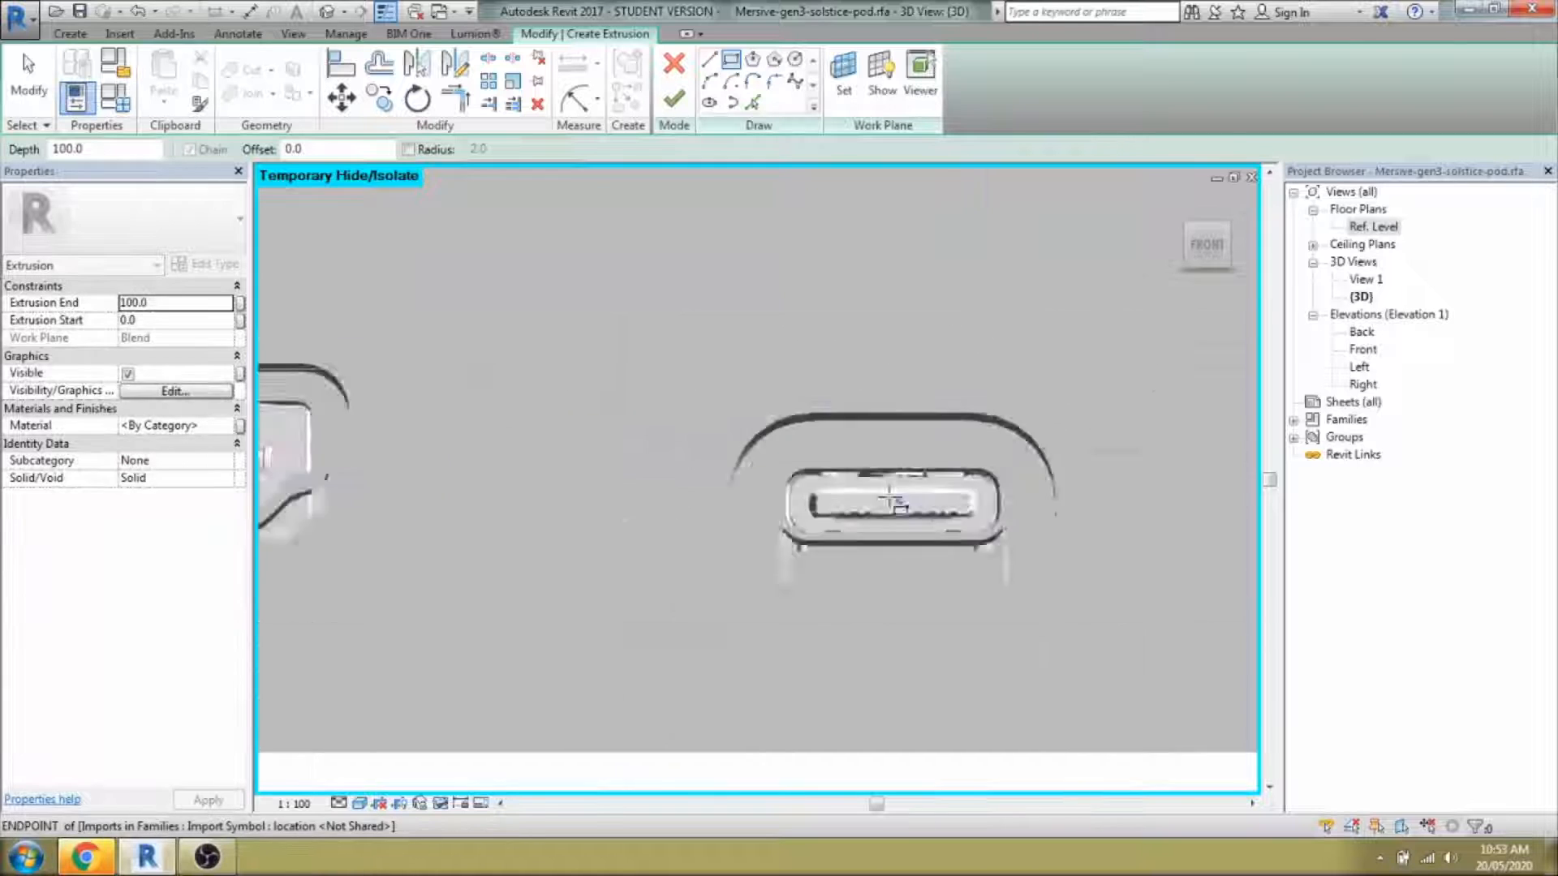
click(715, 487)
click(1083, 539)
click(673, 99)
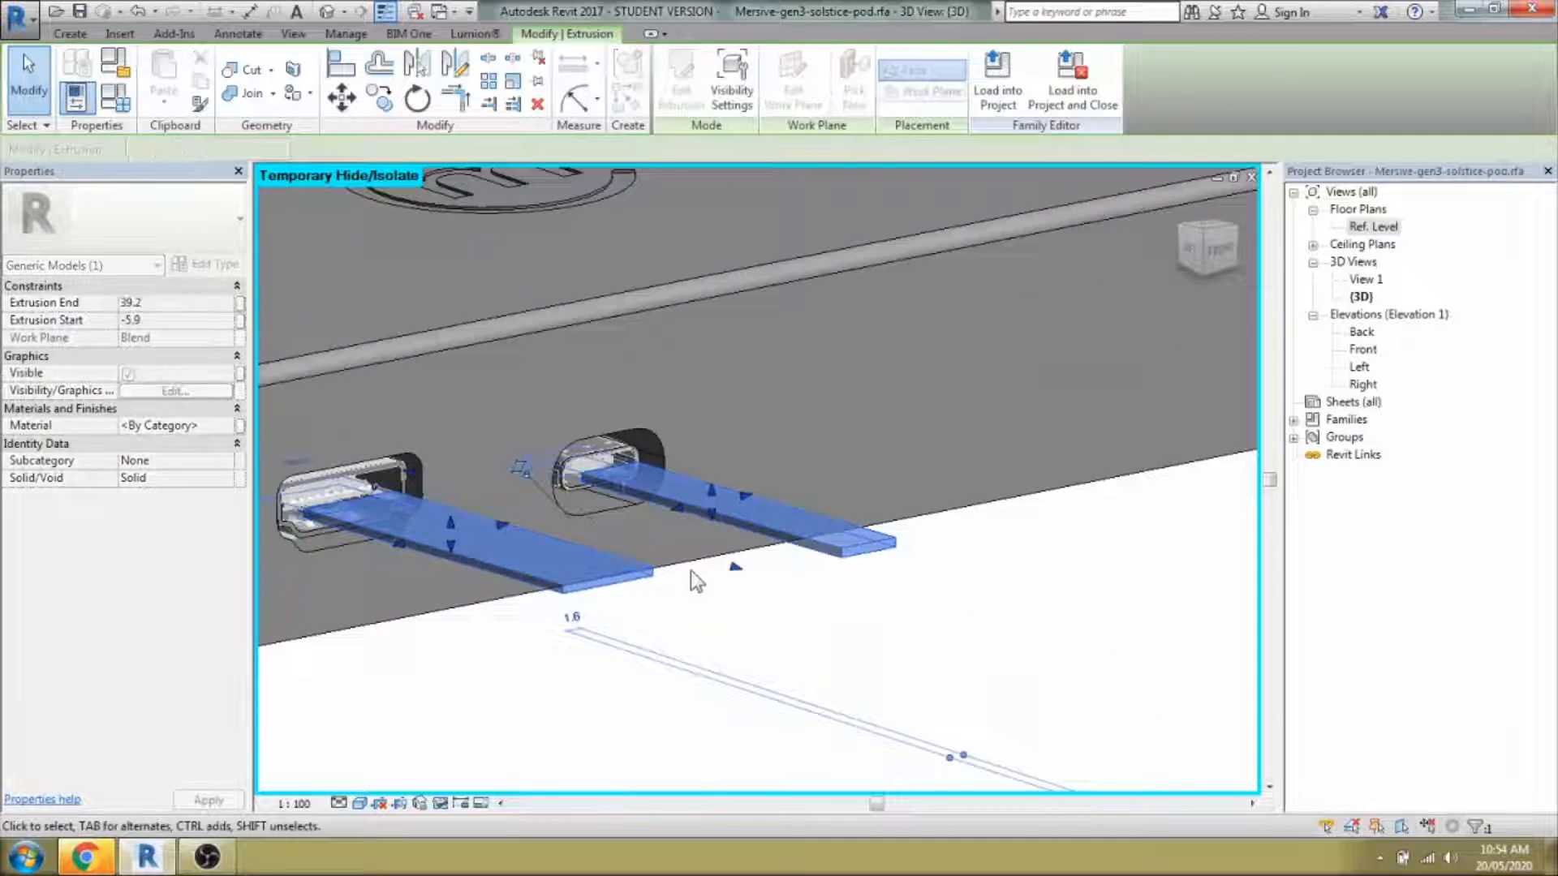
Shorten both new bars to a shallow depth, then select them with the left connector shell.
drag(735, 566, 454, 498)
scroll(487, 509, up, 3)
middle_drag(516, 516, 670, 520)
scroll(933, 629, down, 3)
shift+middle_drag(917, 621, 876, 637)
scroll(714, 576, up, 4)
scroll(775, 620, down, 4)
scroll(763, 605, down, 4)
shift+middle_drag(998, 666, 1076, 699)
scroll(733, 601, up, 4)
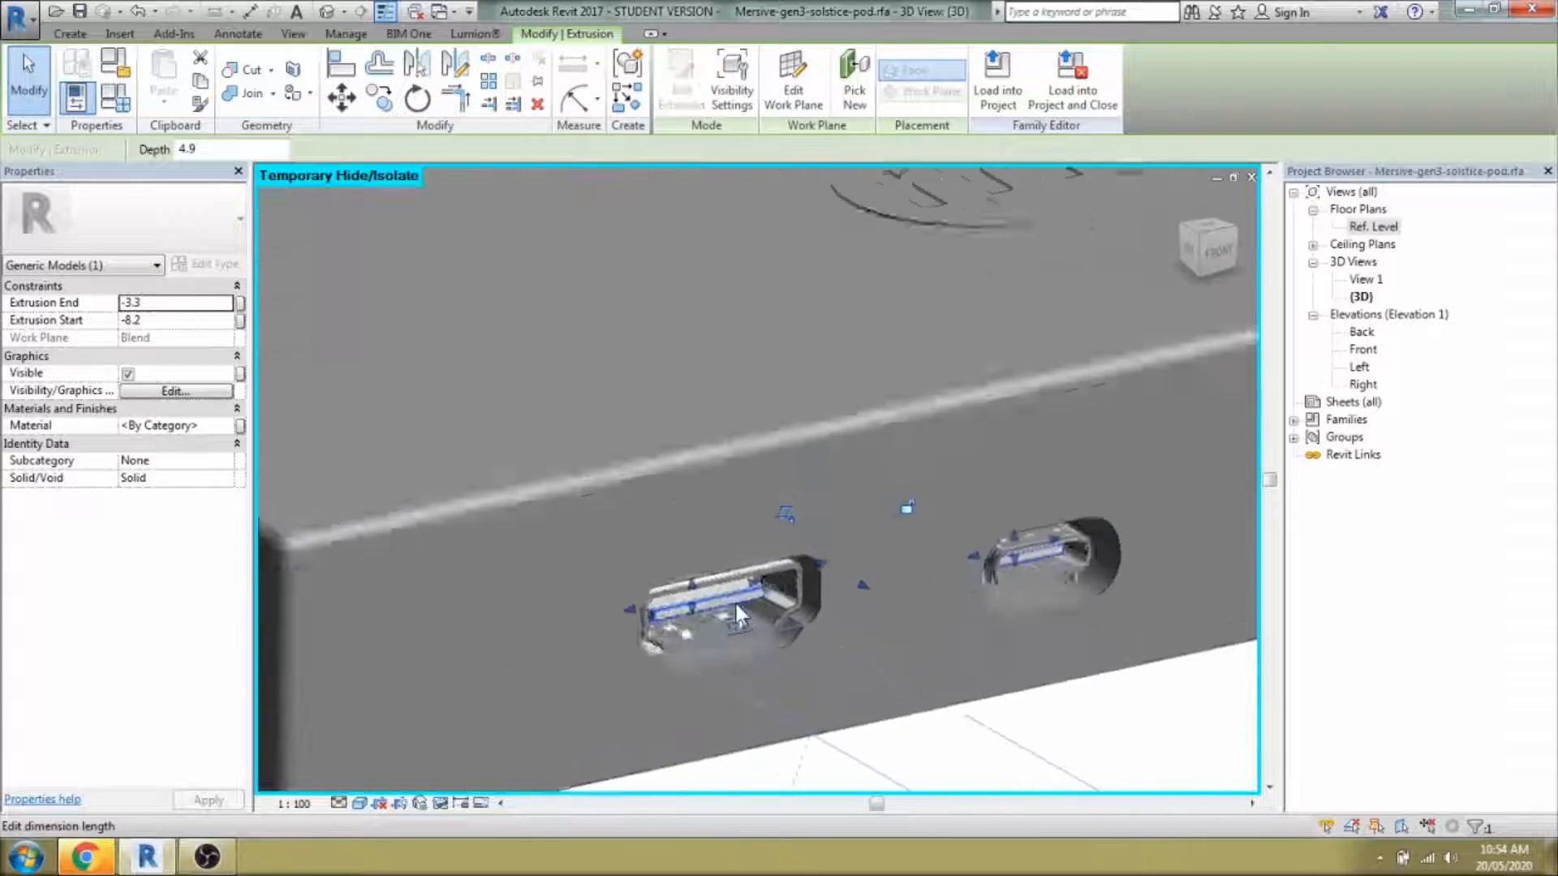
scroll(821, 633, down, 4)
scroll(817, 621, up, 2)
scroll(721, 600, up, 4)
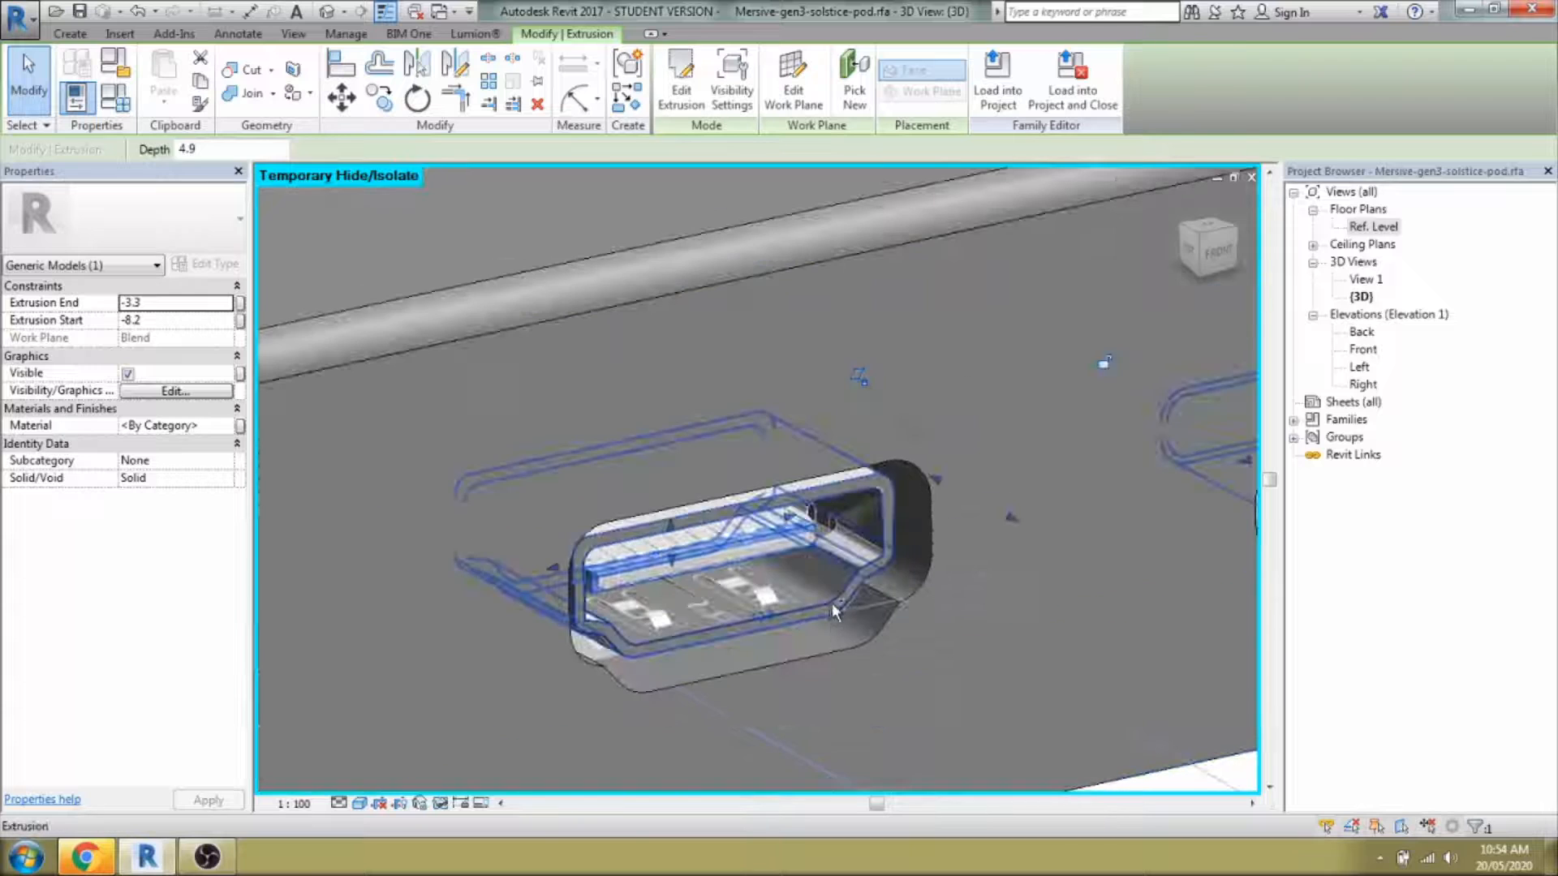
ctrl+click(831, 604)
On the Ref. Level plan, mirror-copy the selected extrusions across the Center (Front/Back) plane.
double_click(1378, 228)
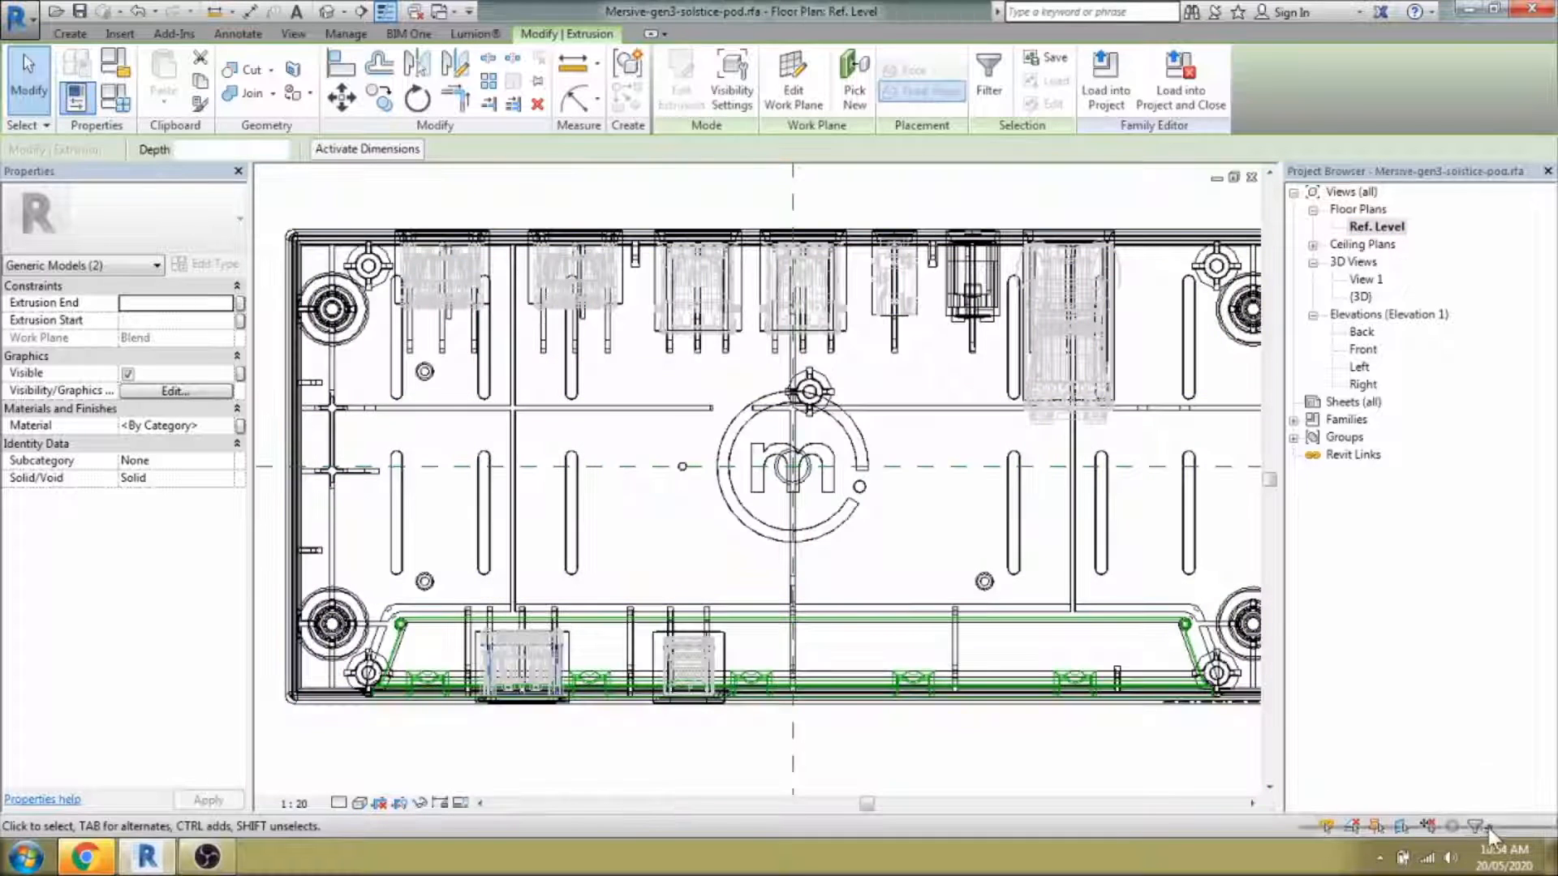
click(417, 64)
click(166, 150)
double_click(924, 467)
scroll(881, 528, down, 2)
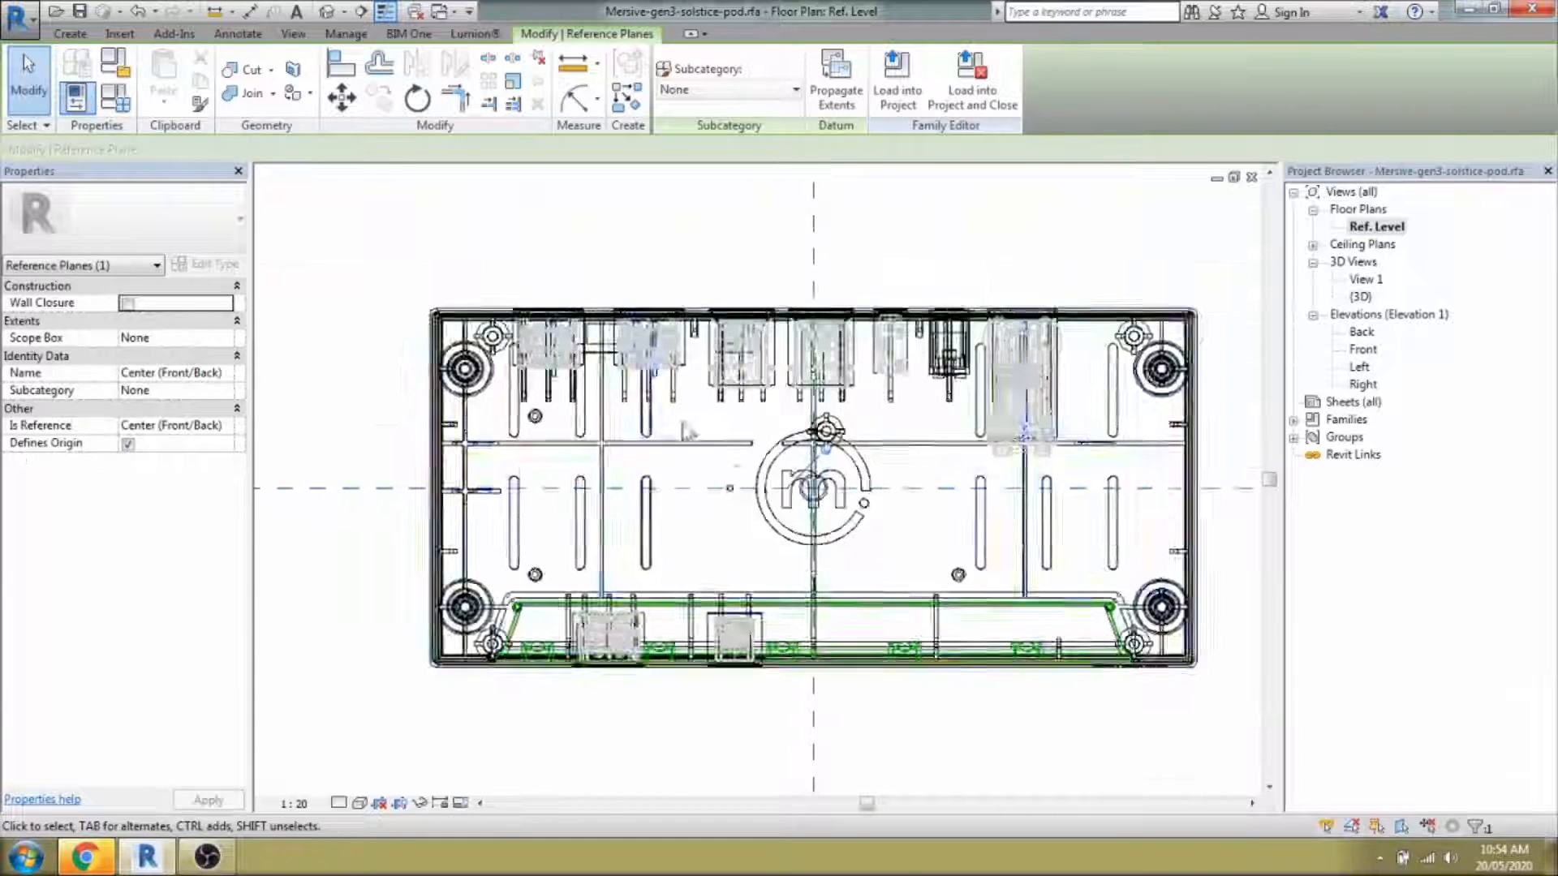
scroll(609, 344, up, 4)
click(576, 347)
Edit the HDMI port solid's sketch in 3D and delete the stray loop over the USB port.
middle_drag(616, 195, 777, 294)
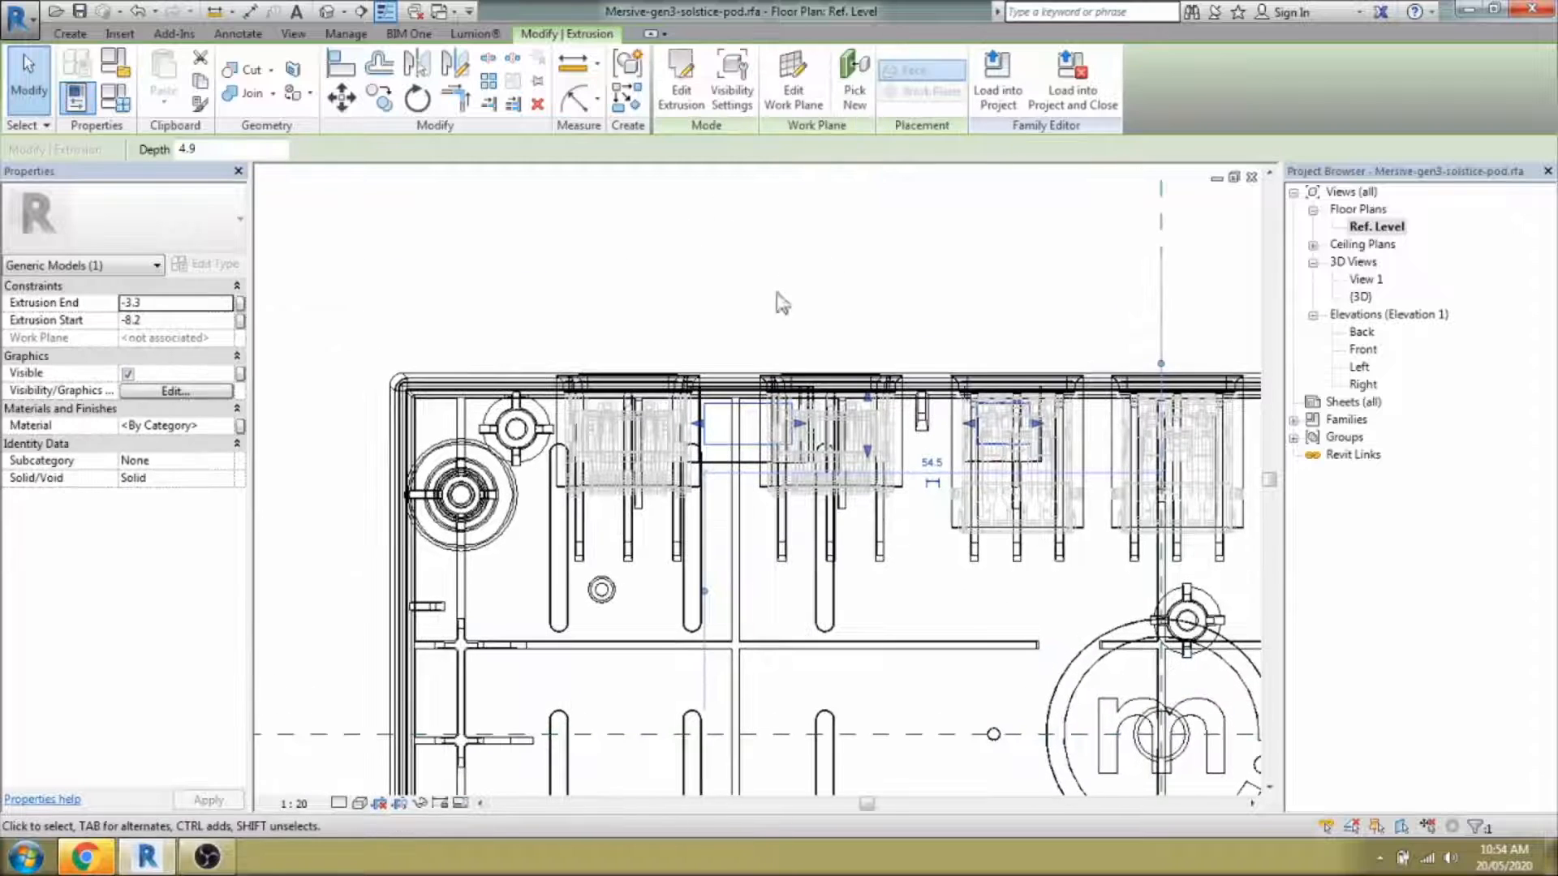
click(336, 10)
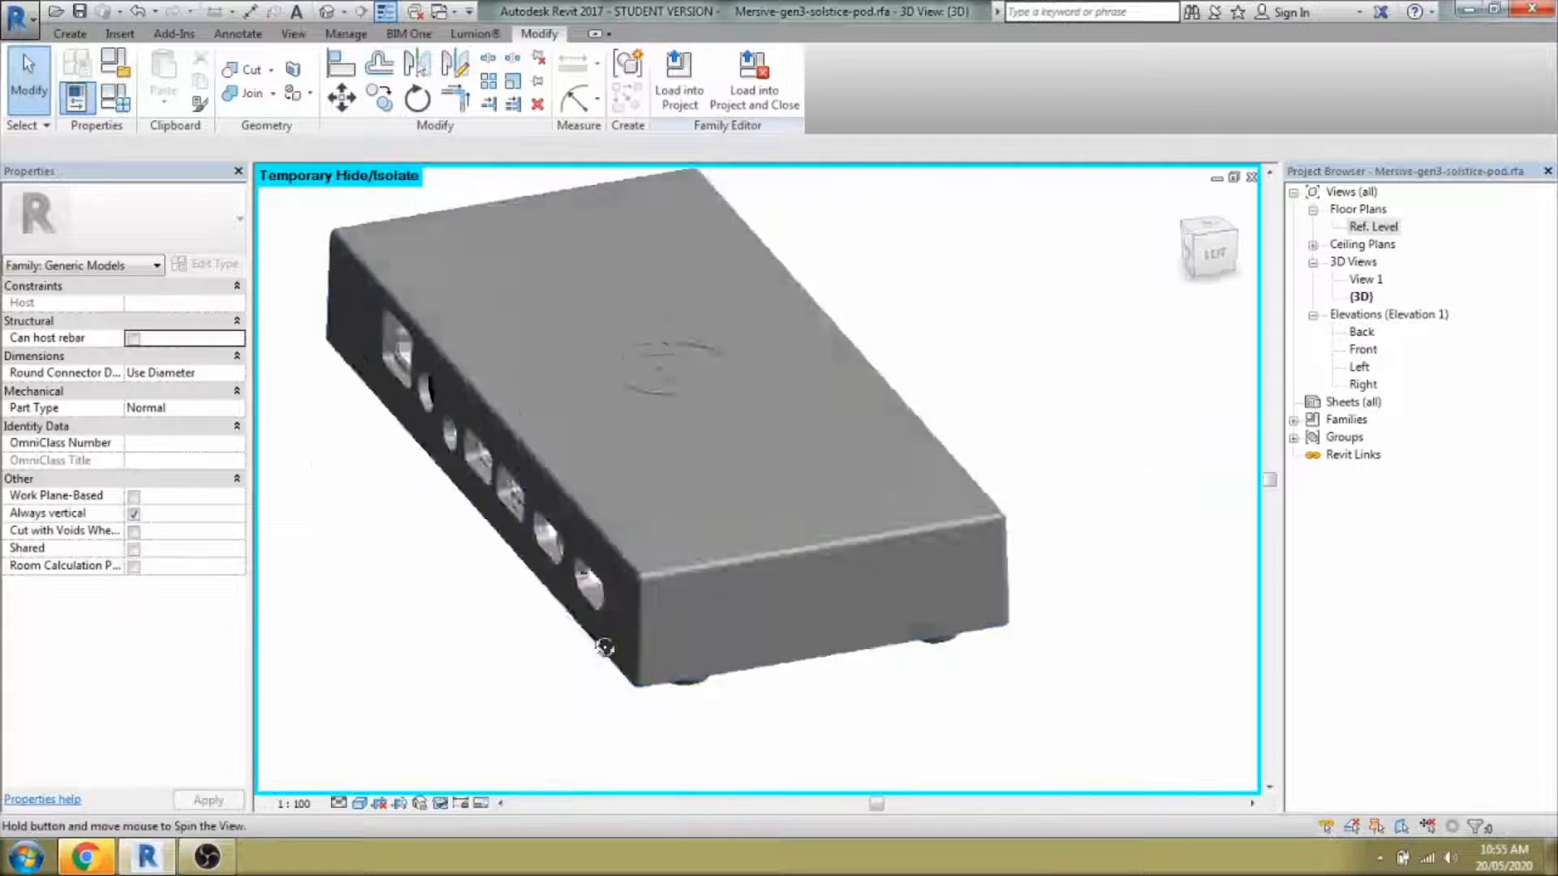
scroll(848, 565, up, 6)
scroll(861, 565, up, 3)
double_click(754, 560)
scroll(650, 454, down, 3)
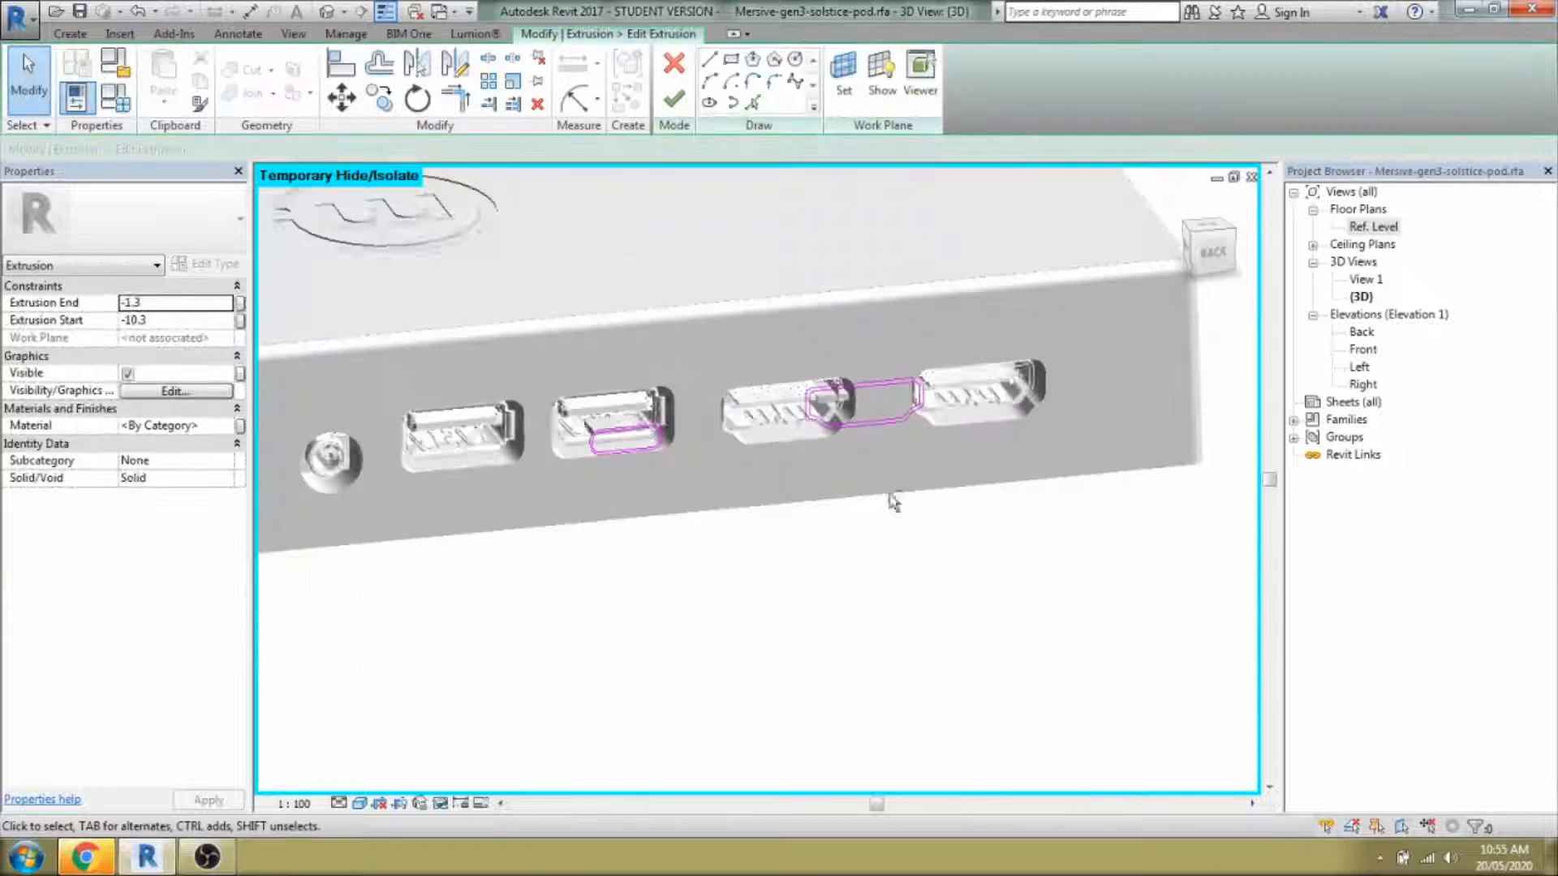
shift+middle_drag(891, 501, 852, 459)
scroll(584, 462, up, 3)
drag(470, 314, 790, 536)
key(Delete)
Copy the HDMI port shell outline onto the left HDMI opening and finish the sketch.
mouse_move(1049, 615)
middle_down()
mouse_move(850, 671)
mouse_move(779, 649)
middle_up()
scroll(742, 389, up, 1)
drag(431, 302, 905, 543)
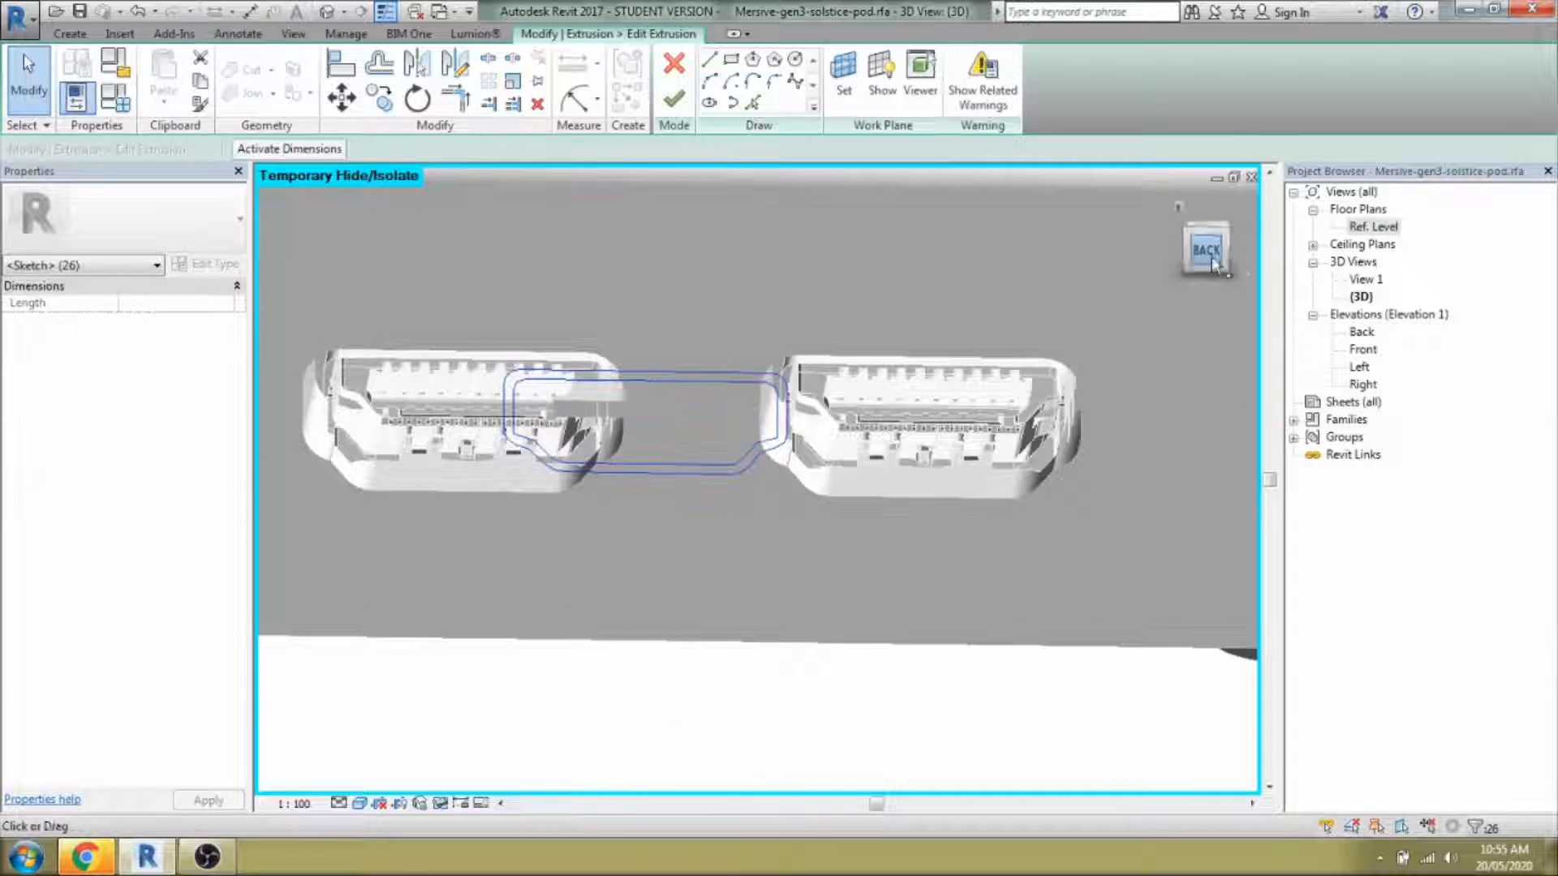
click(1209, 251)
scroll(510, 433, down, 3)
key(Right)
key(Right)
key(Right)
key(Right)
key(Right)
key(Right)
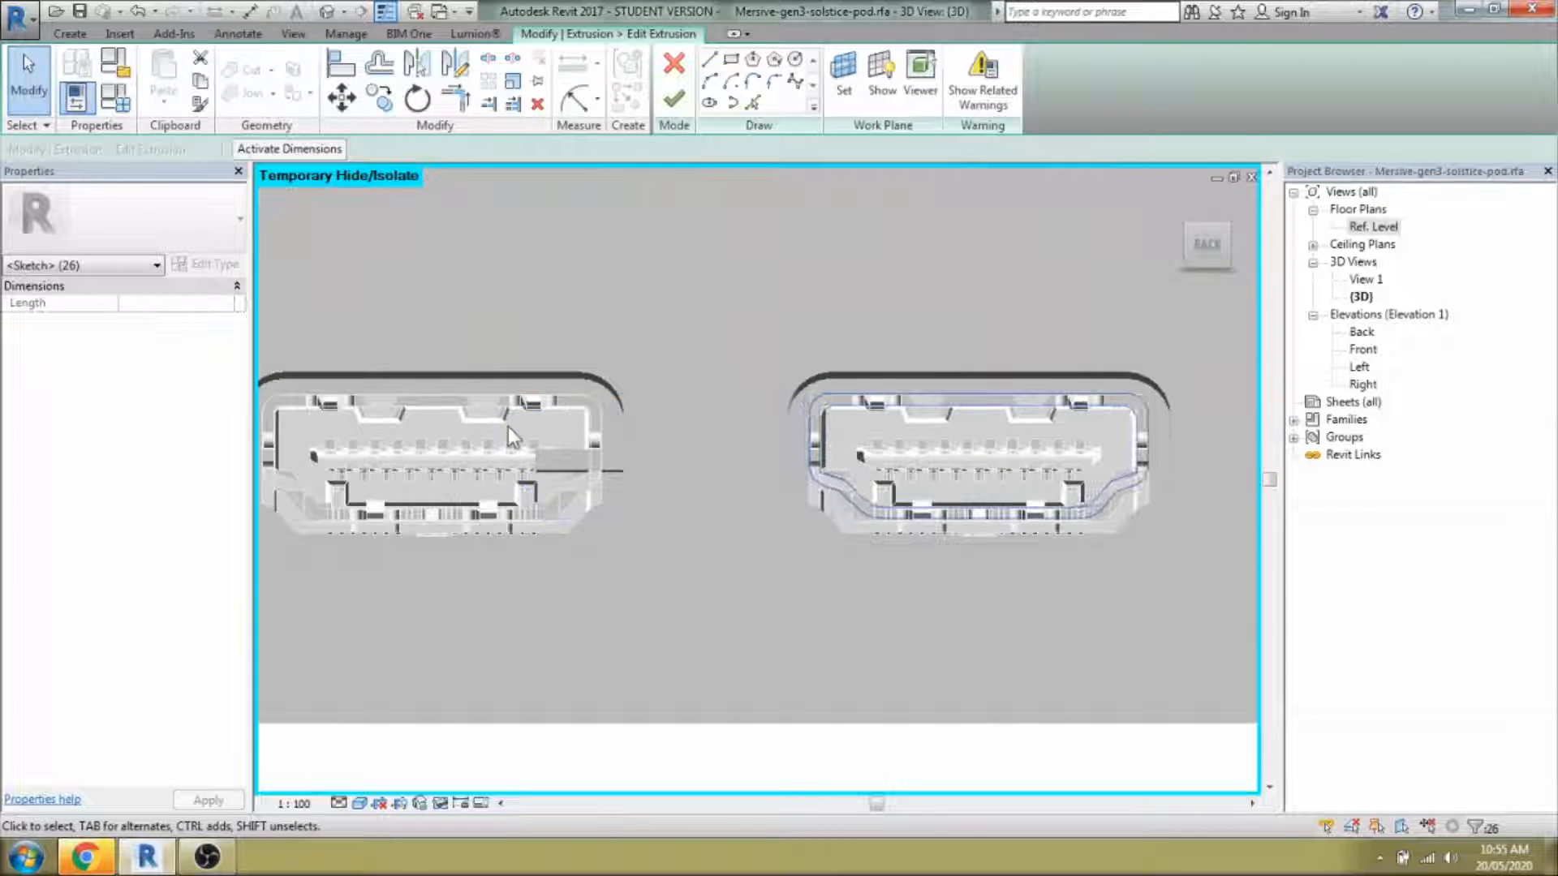
key(c)
key(o)
click(979, 529)
click(430, 532)
middle_drag(479, 553, 594, 575)
drag(313, 367, 723, 625)
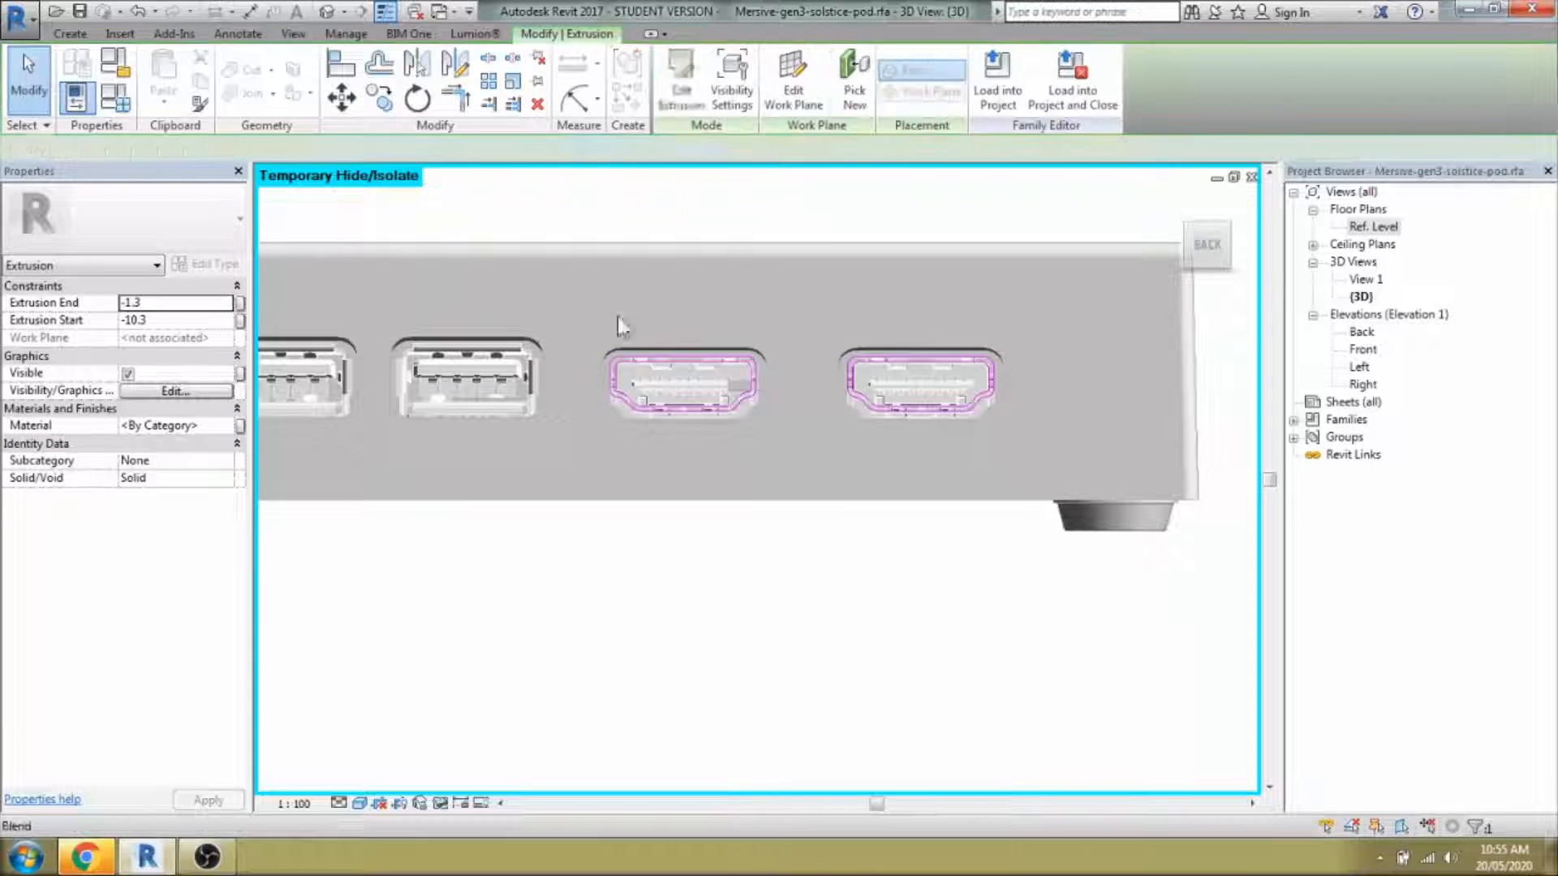
click(471, 397)
Copy the HDMI tongue outline onto the left HDMI opening and finish the tongue sketch.
double_click(471, 398)
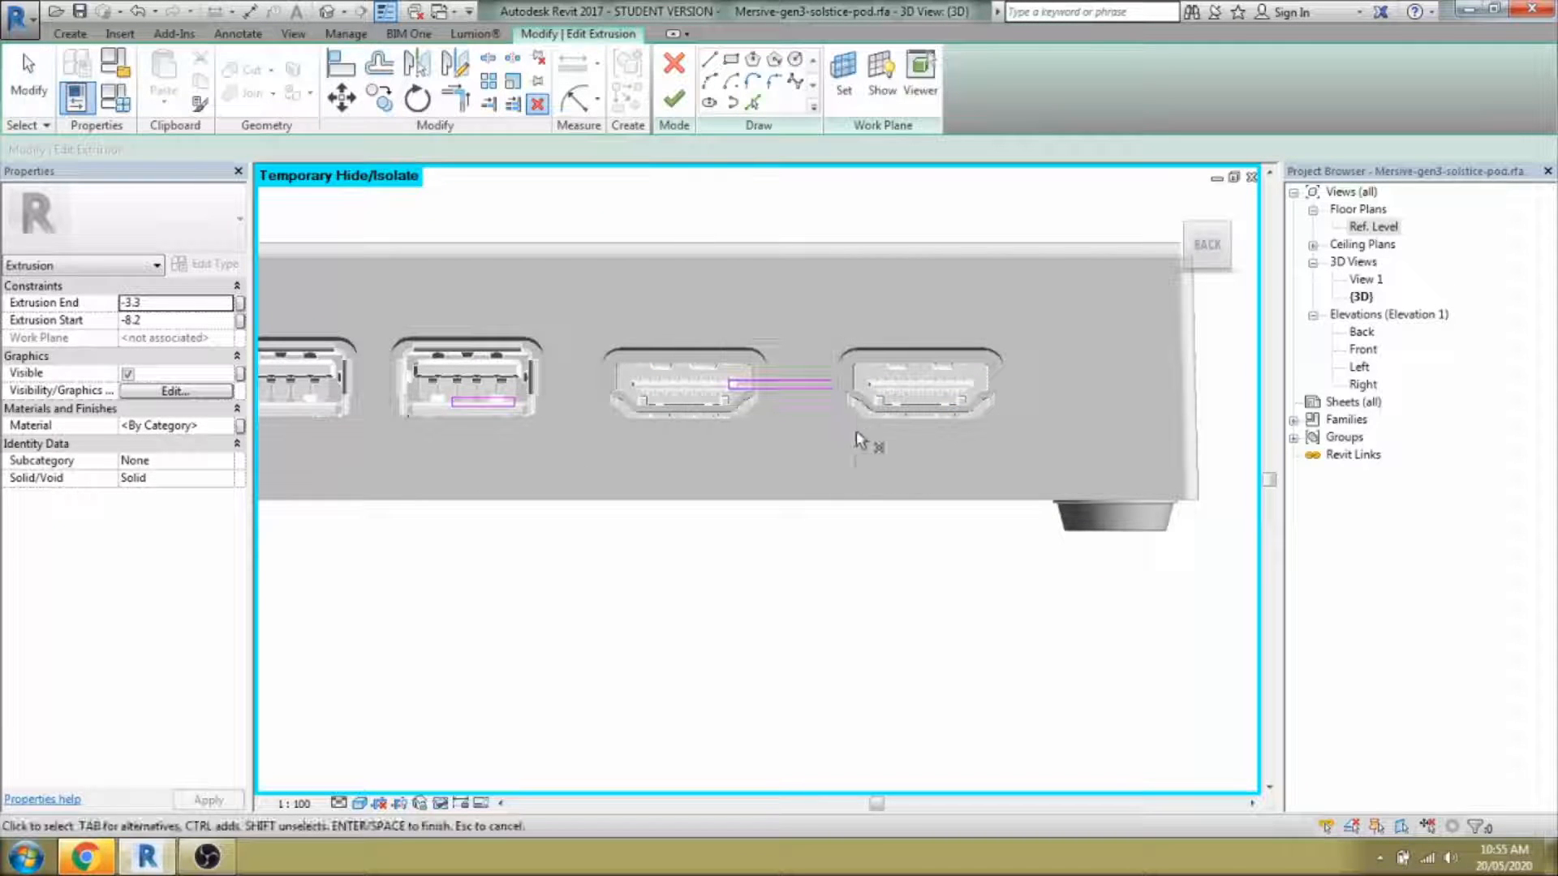
key(Escape)
drag(638, 355, 849, 437)
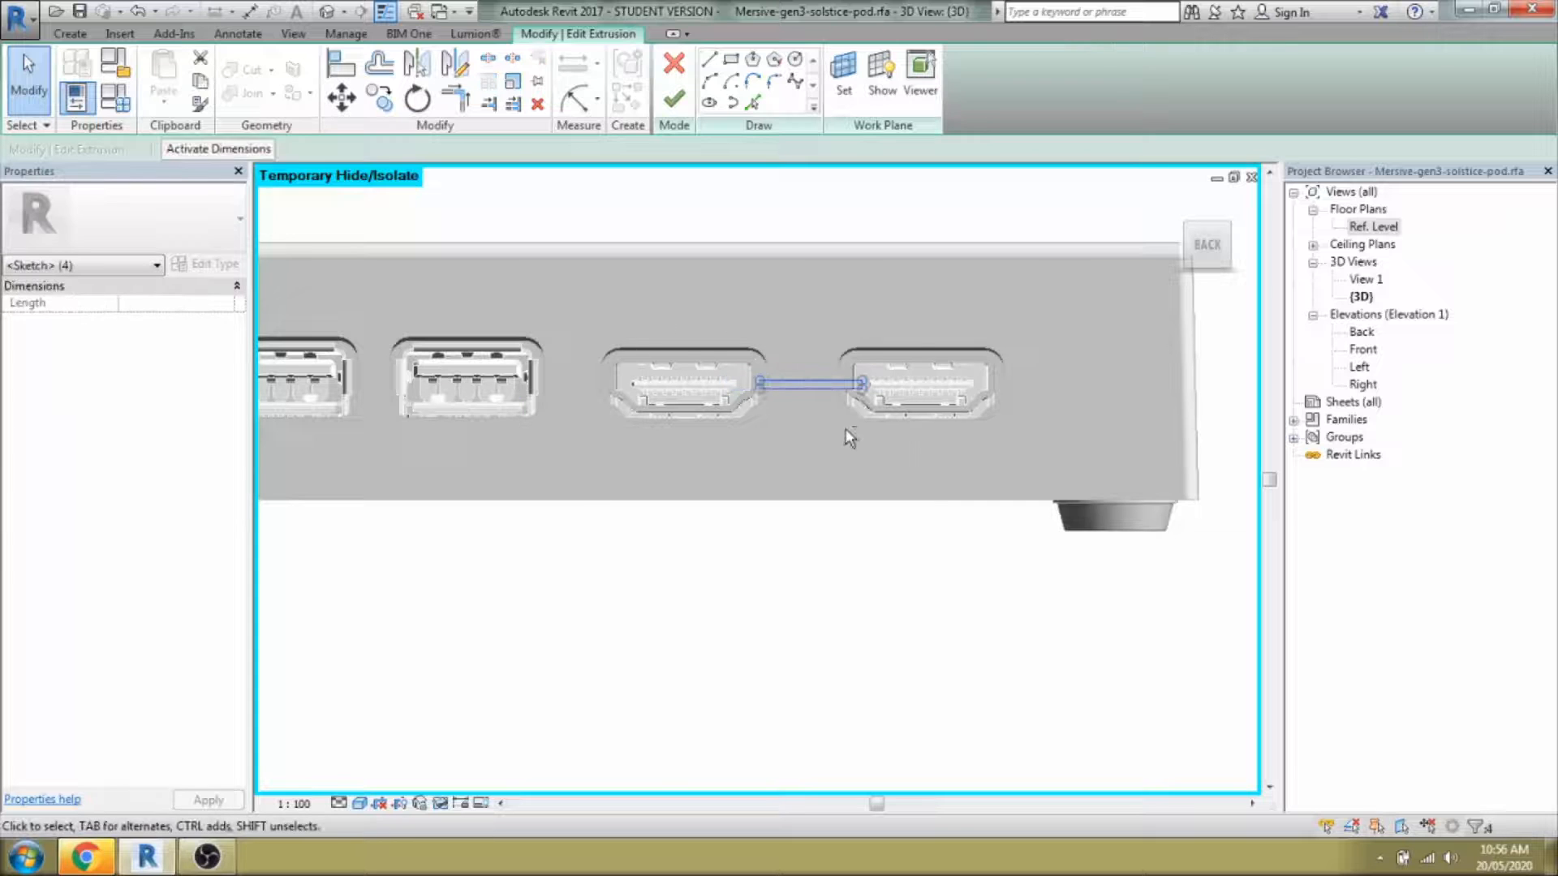
key(ctrl+z)
scroll(901, 378, up, 3)
key(Tab)
click(902, 394)
key(c)
key(o)
click(945, 407)
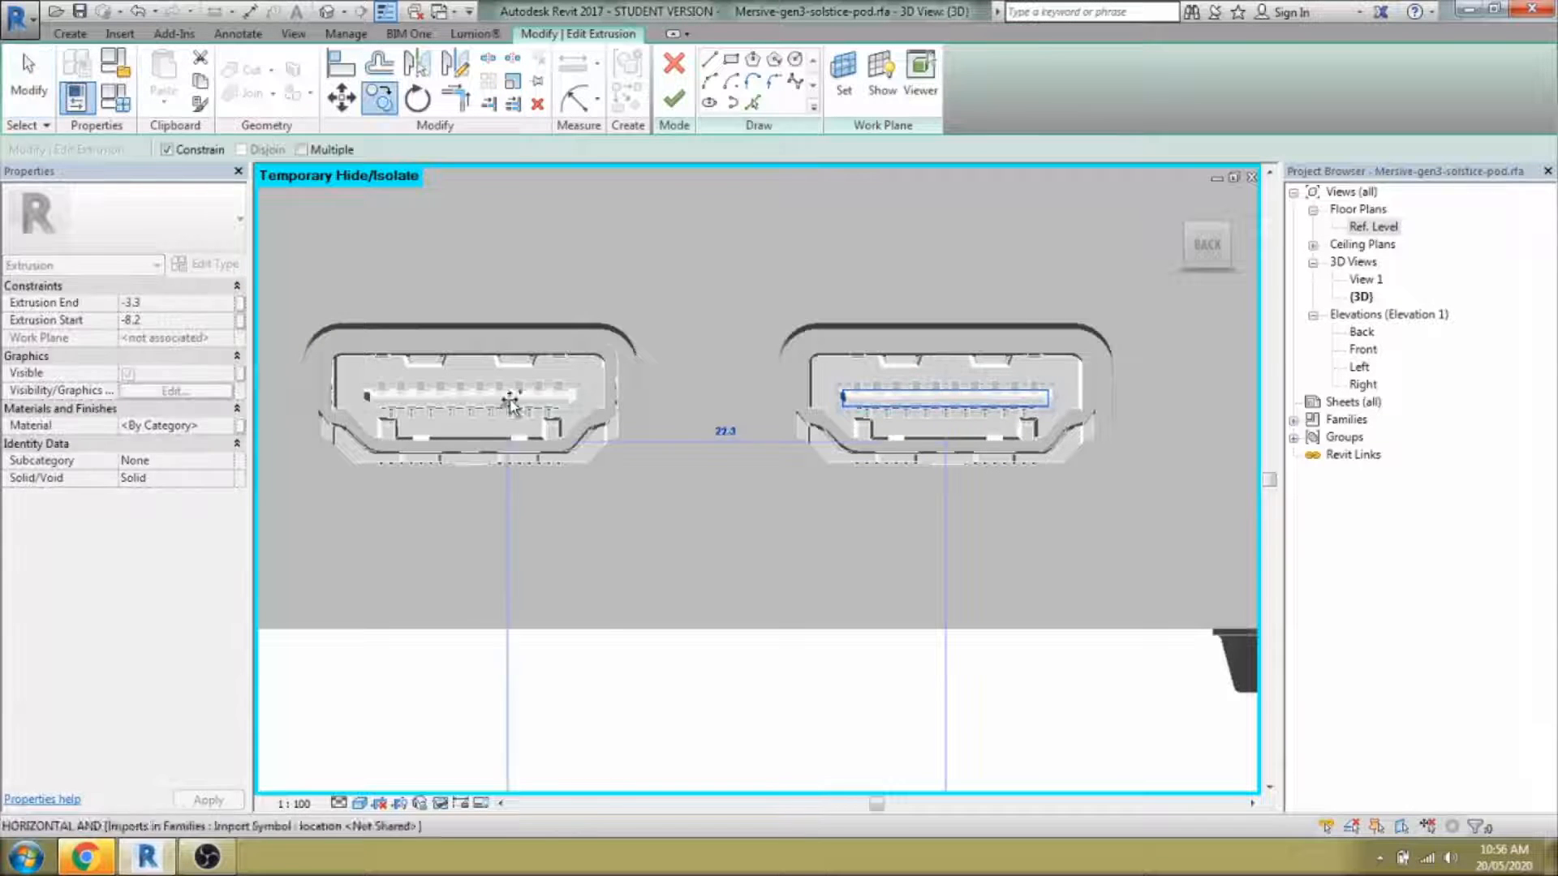
click(474, 407)
key(Left)
click(515, 485)
scroll(779, 521, down, 3)
click(674, 98)
Delete the middle HDMI connector's geometry piece.
click(680, 594)
mouse_move(629, 455)
shift+middle_down()
mouse_move(678, 580)
mouse_move(727, 568)
shift+middle_up()
drag(656, 446, 849, 628)
key(Delete)
Pull the HDMI tongue solid's depth to 7.0.
click(775, 528)
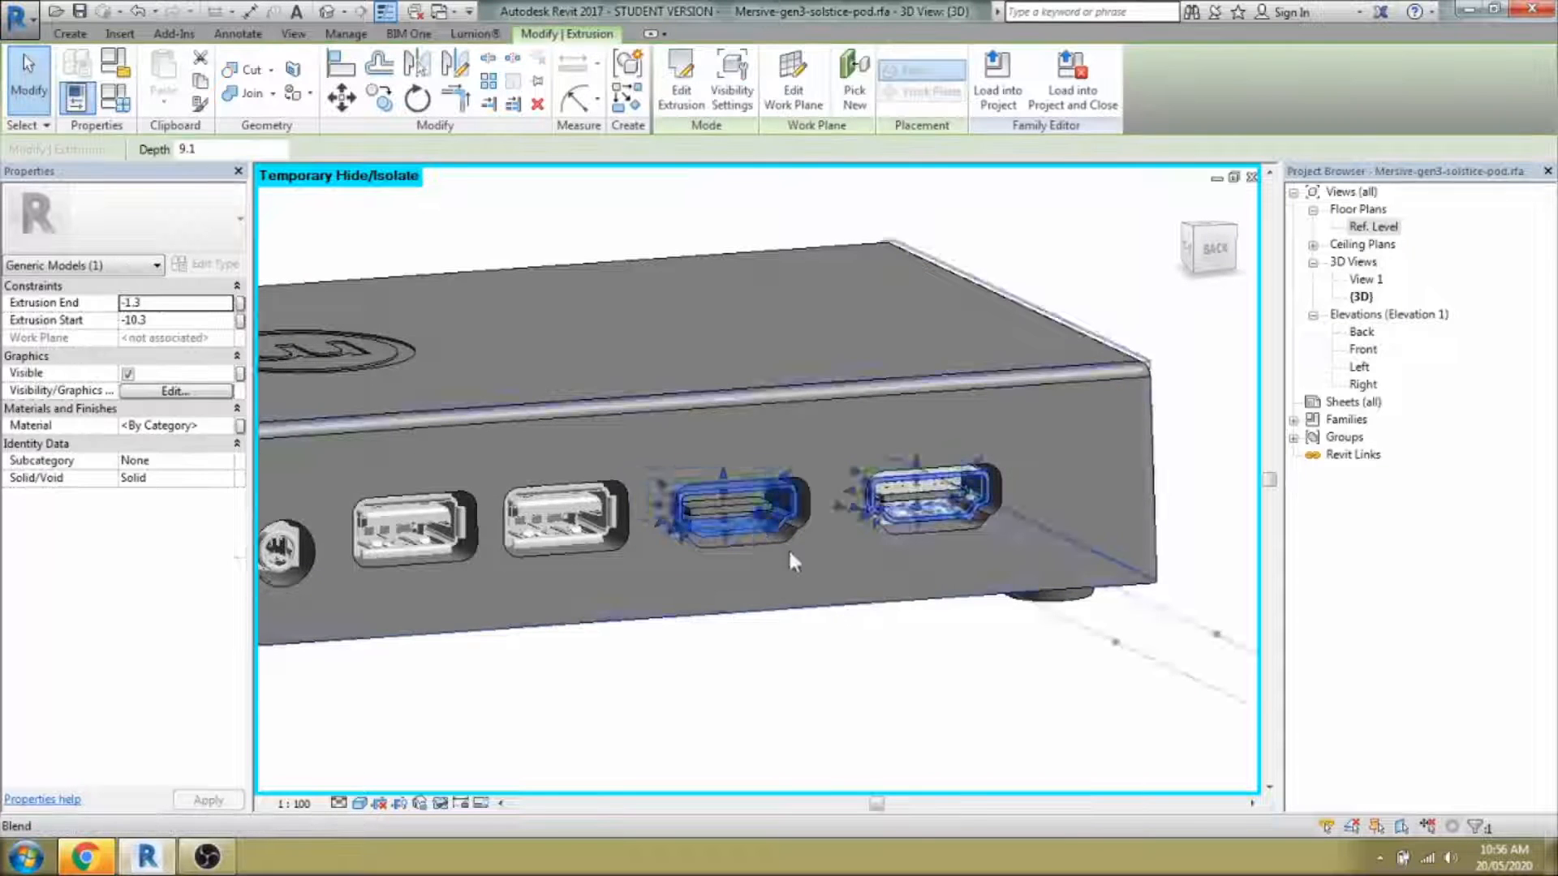
scroll(814, 507, up, 3)
click(925, 714)
shift+middle_drag(921, 690, 937, 698)
click(760, 510)
scroll(730, 519, up, 3)
scroll(730, 527, down, 1)
drag(1011, 481, 1039, 489)
Adjust the HDMI shell solid's depth and refine the tongue depth to about 7.4.
click(909, 522)
drag(919, 455, 893, 447)
scroll(779, 455, down, 3)
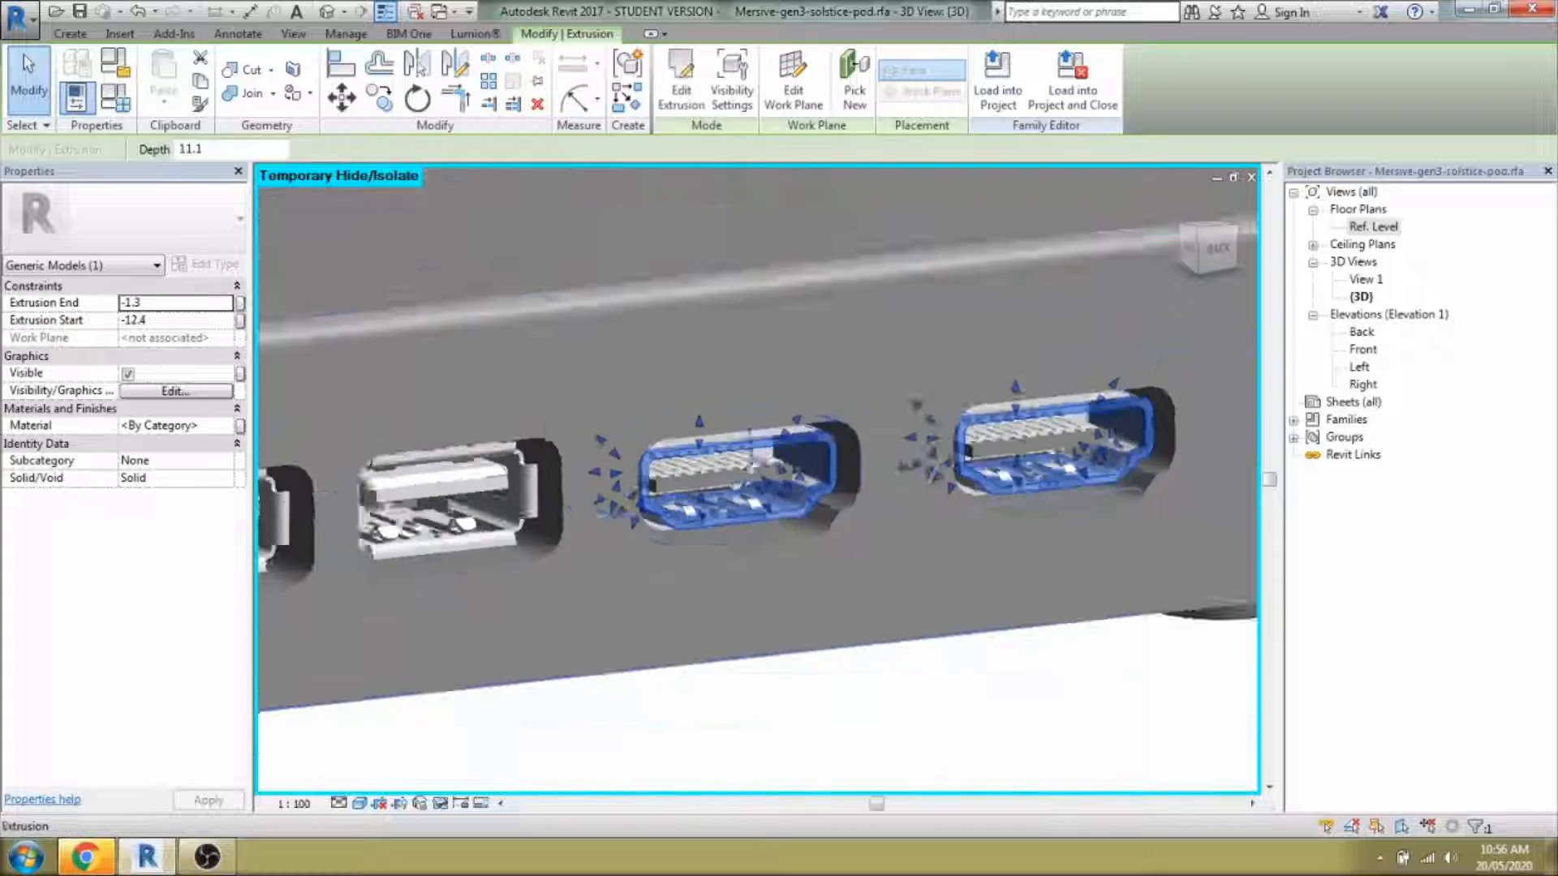
scroll(812, 544, up, 1)
click(800, 580)
scroll(1047, 450, up, 2)
click(1009, 456)
scroll(1006, 470, down, 2)
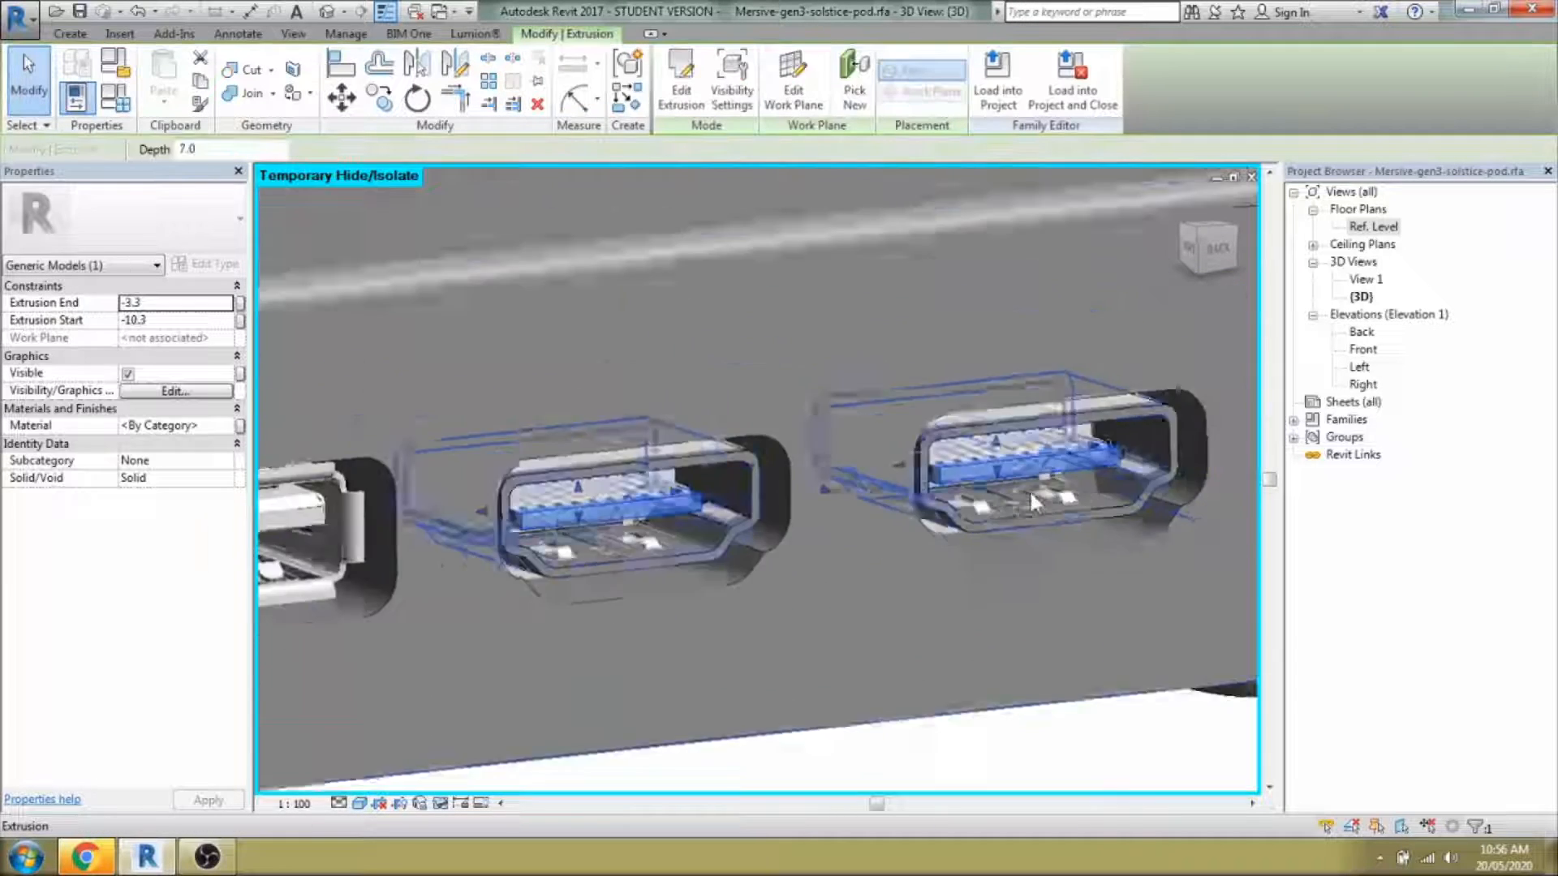
scroll(848, 487, up, 1)
drag(811, 488, 785, 490)
scroll(811, 532, down, 3)
click(779, 636)
Delete the middle and right imported HDMI connectors, then select the HDMI port solid.
drag(452, 294, 817, 650)
scroll(657, 495, up, 1)
key(Delete)
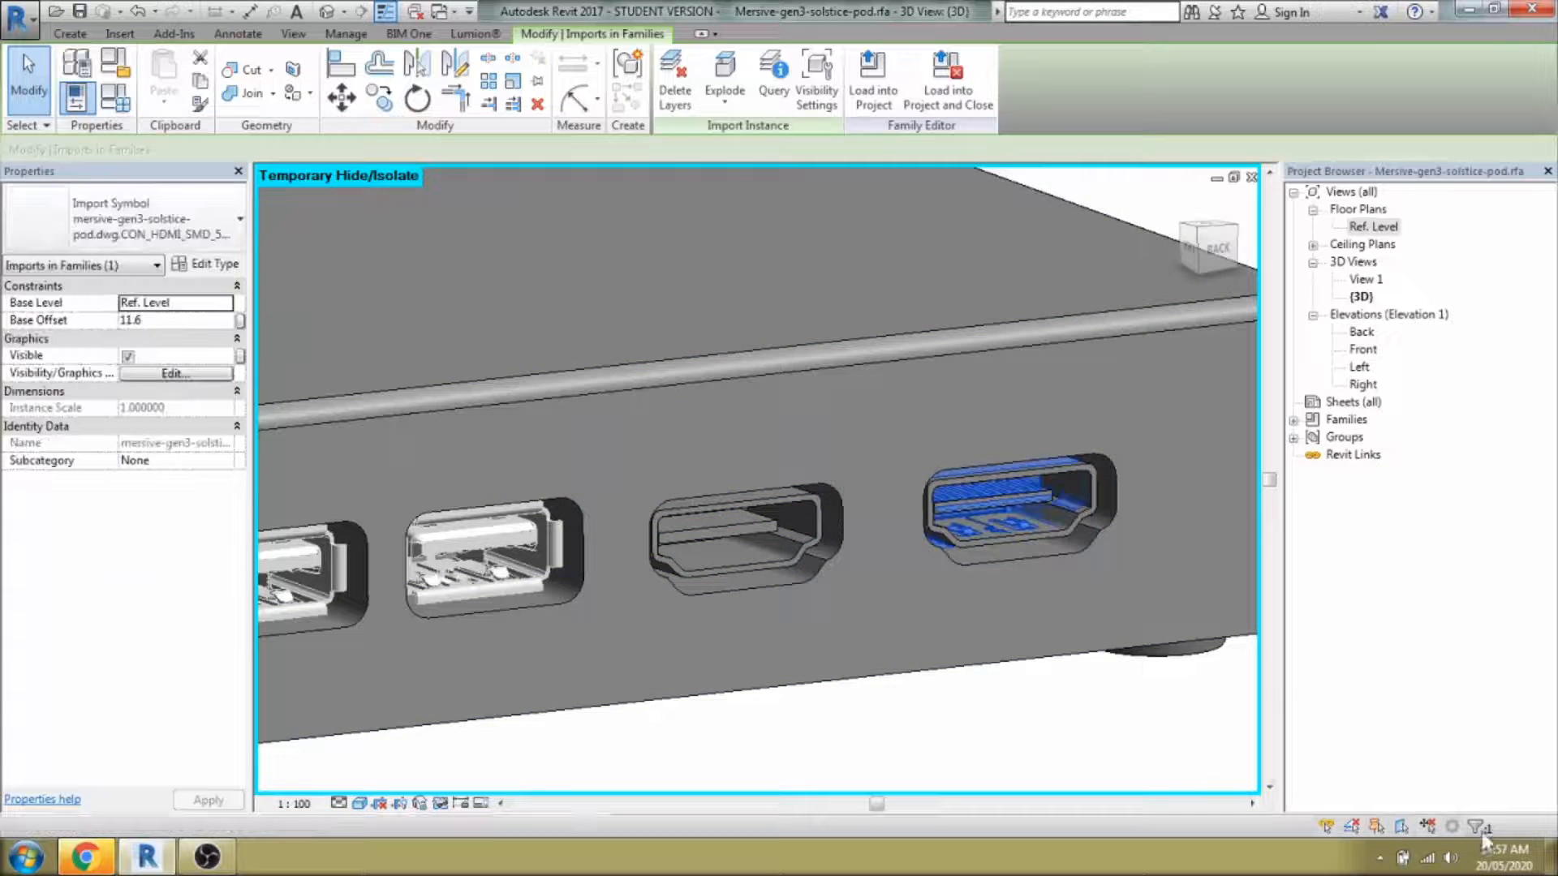
key(Delete)
scroll(1119, 704, down, 2)
middle_drag(970, 730, 1017, 543)
scroll(990, 714, up, 2)
click(1019, 543)
Check the port void's sketch, then select both HDMI port solids for copying.
double_click(1039, 578)
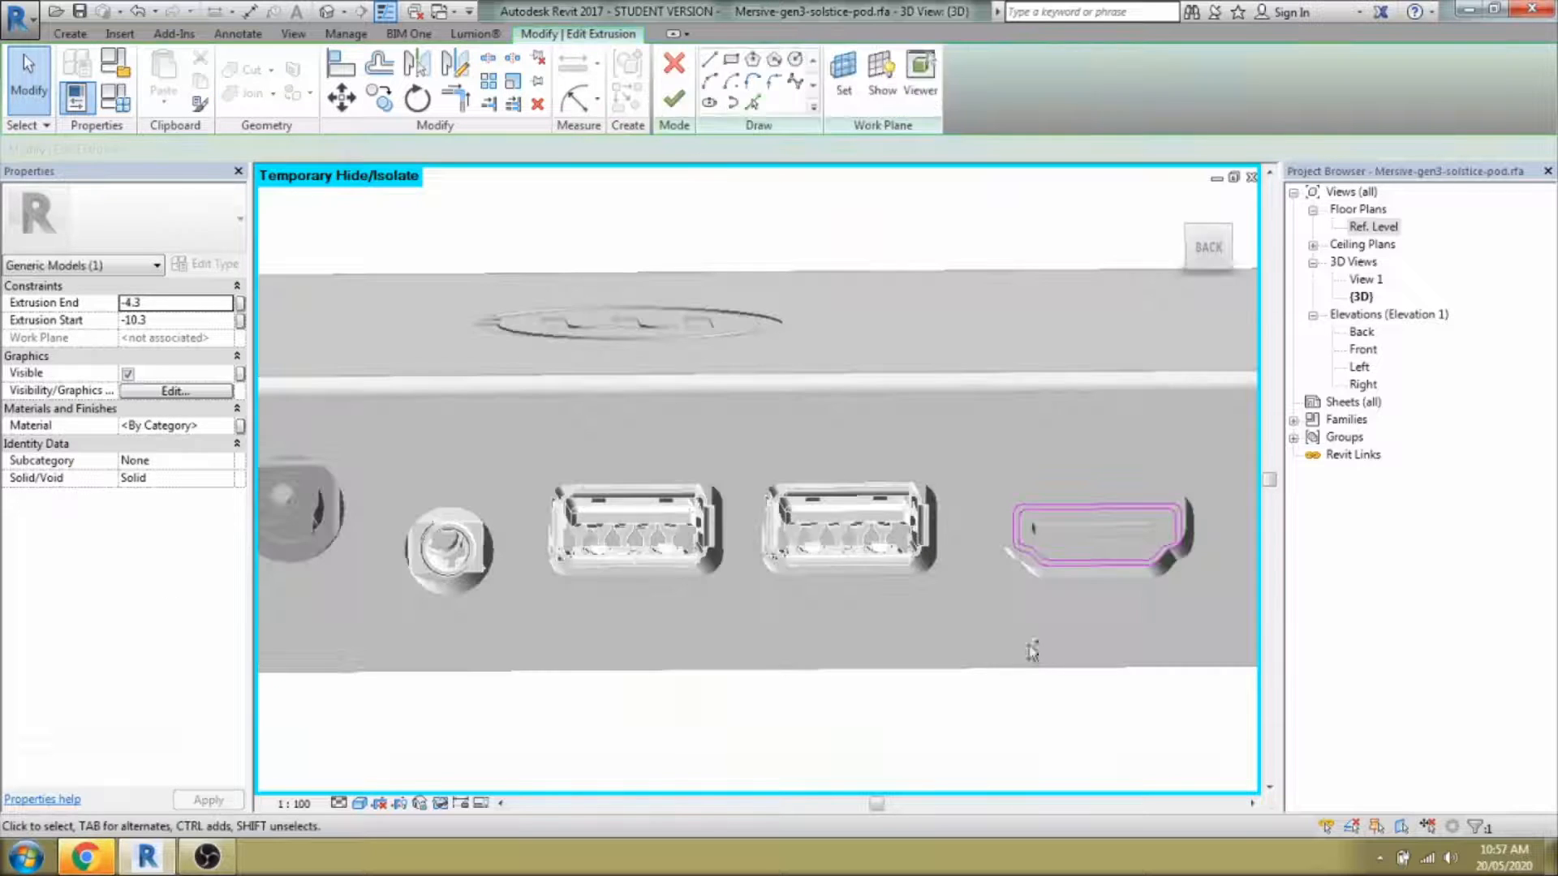
click(672, 98)
middle_drag(991, 630, 844, 638)
click(923, 559)
ctrl+click(927, 537)
key(c)
key(o)
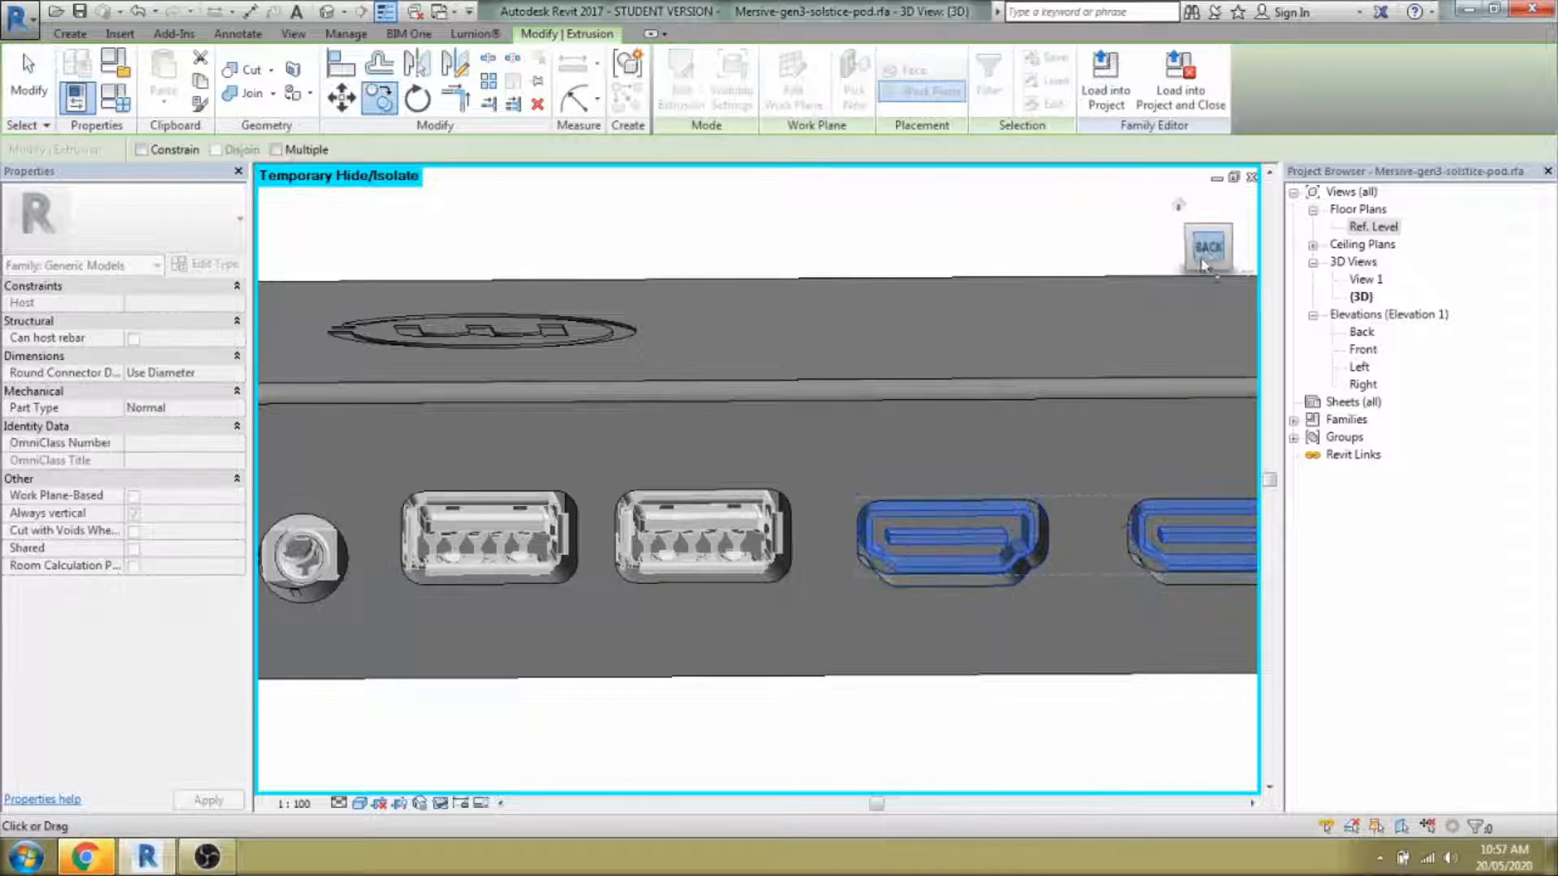
click(1207, 248)
key(Escape)
Copy the two HDMI port solids onto the USB port openings.
middle_drag(821, 475, 925, 511)
scroll(969, 524, up, 3)
key(c)
key(o)
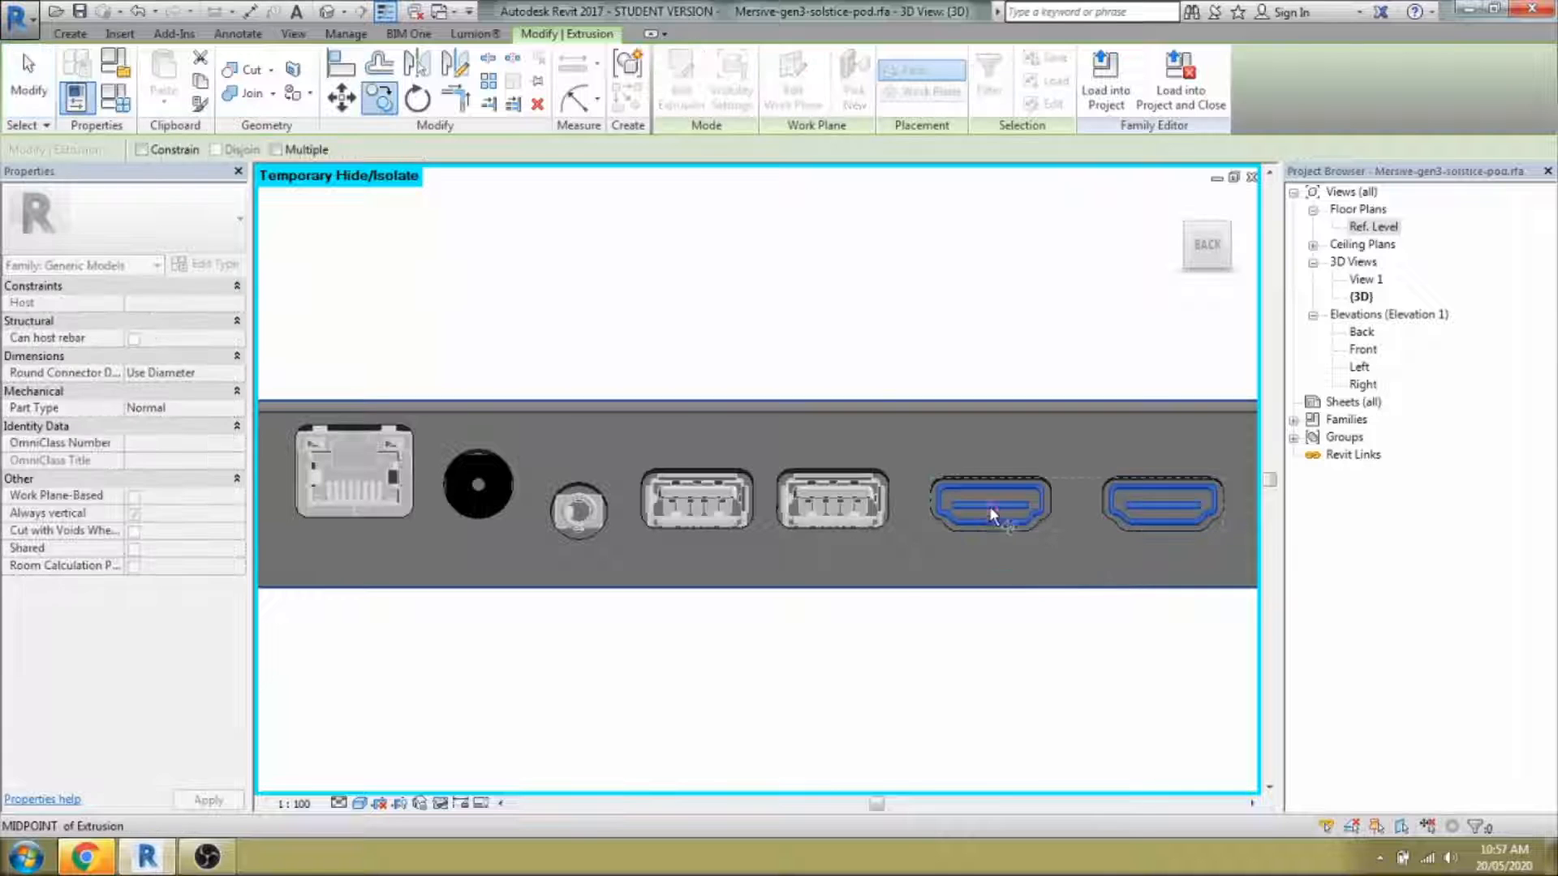
click(698, 516)
key(Escape)
scroll(677, 504, up, 3)
In the copied shell's sketch, delete the extra right loop and the loops' bottom lines.
double_click(689, 485)
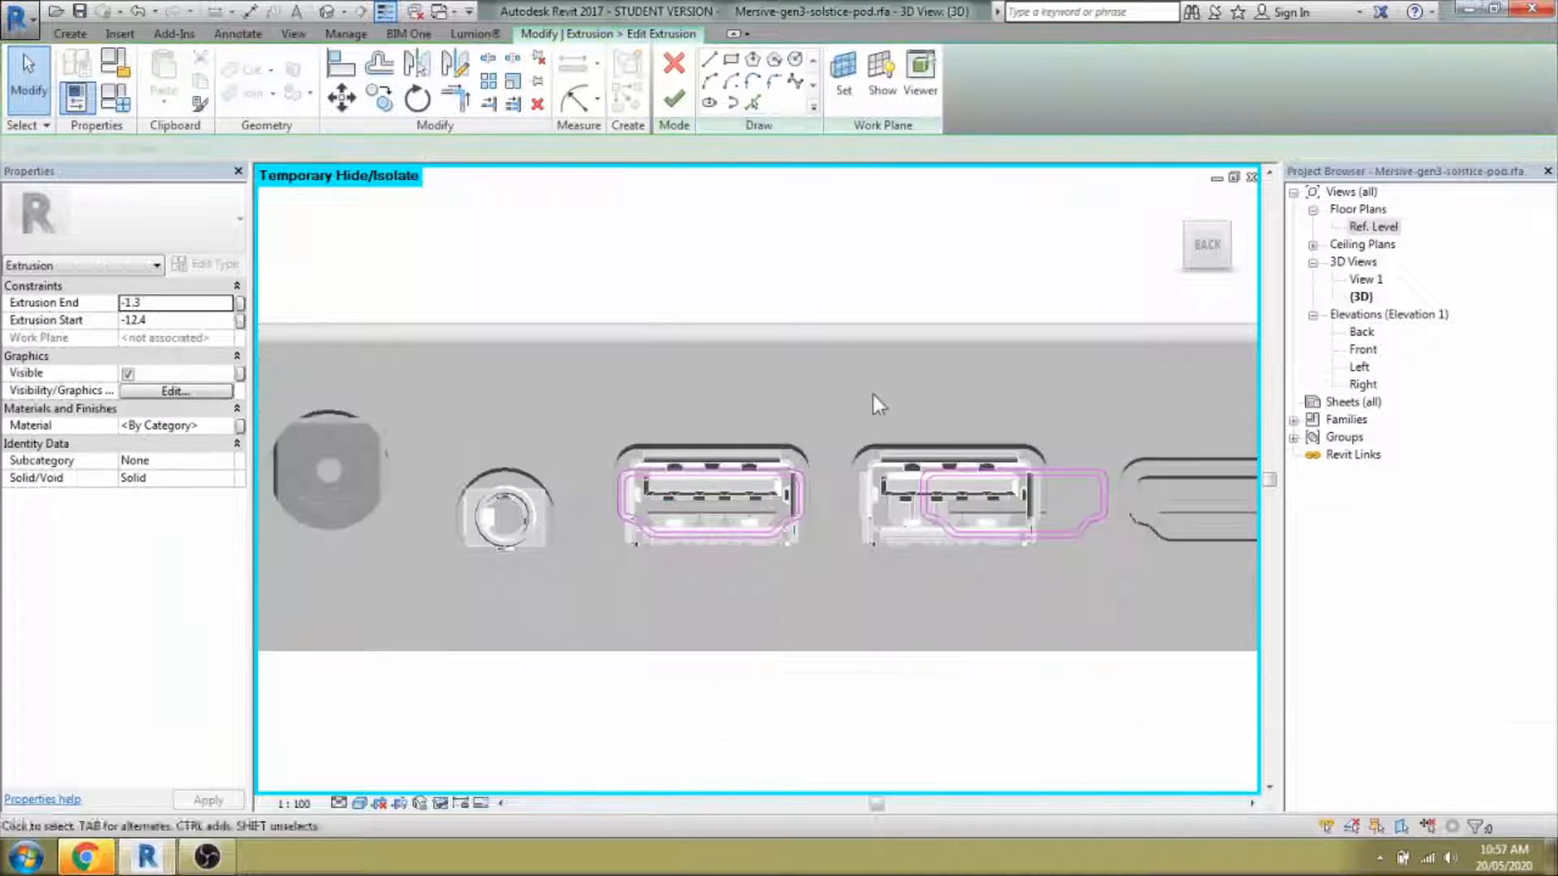
drag(874, 397, 1153, 581)
key(Delete)
scroll(713, 524, up, 3)
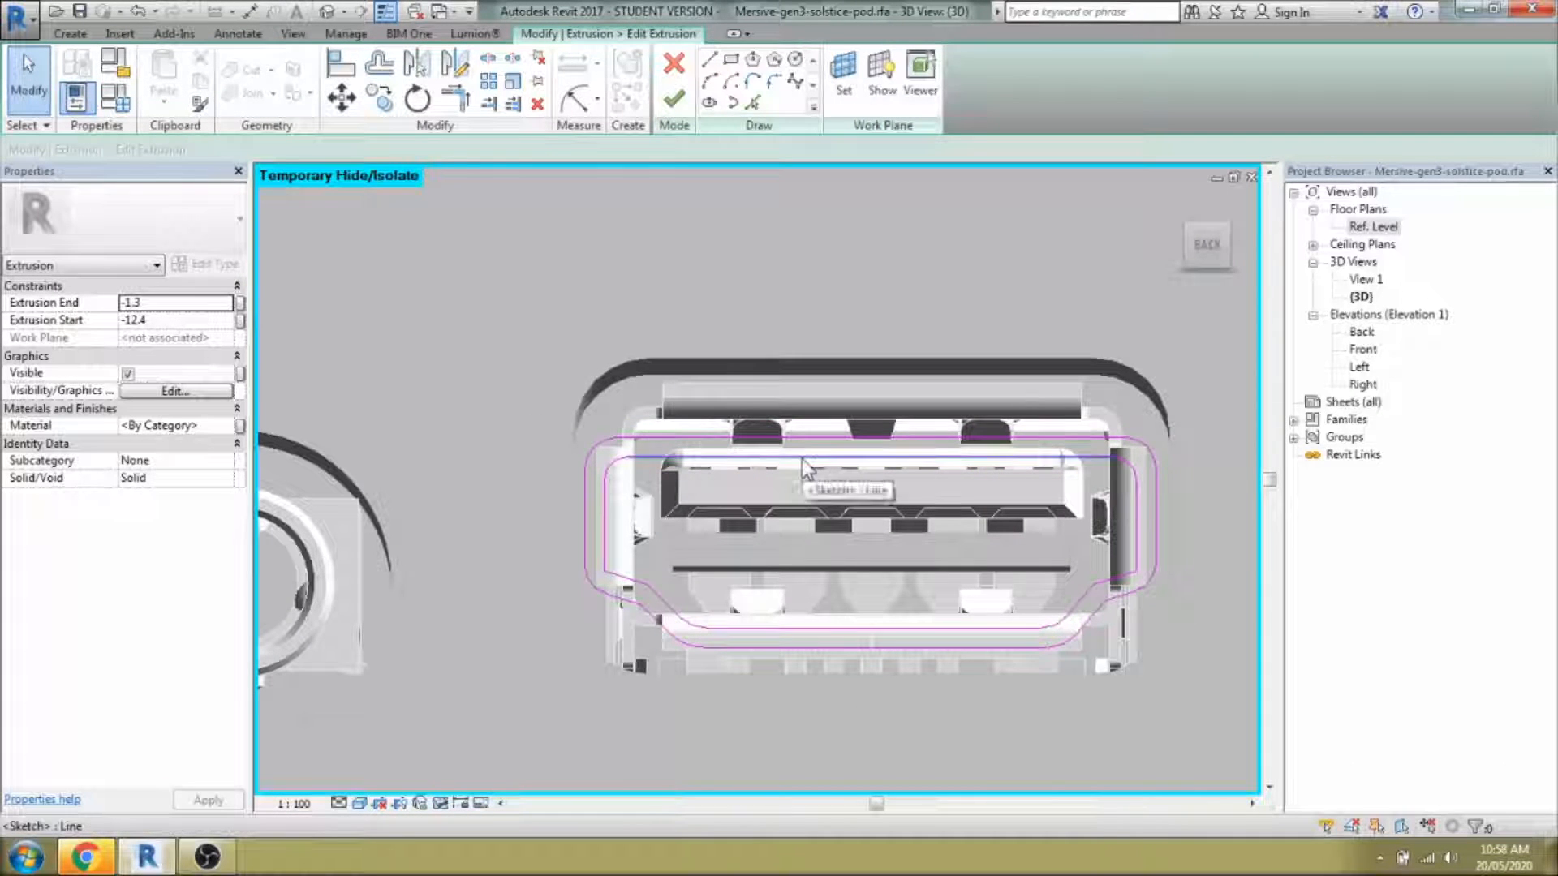
drag(1192, 778, 543, 497)
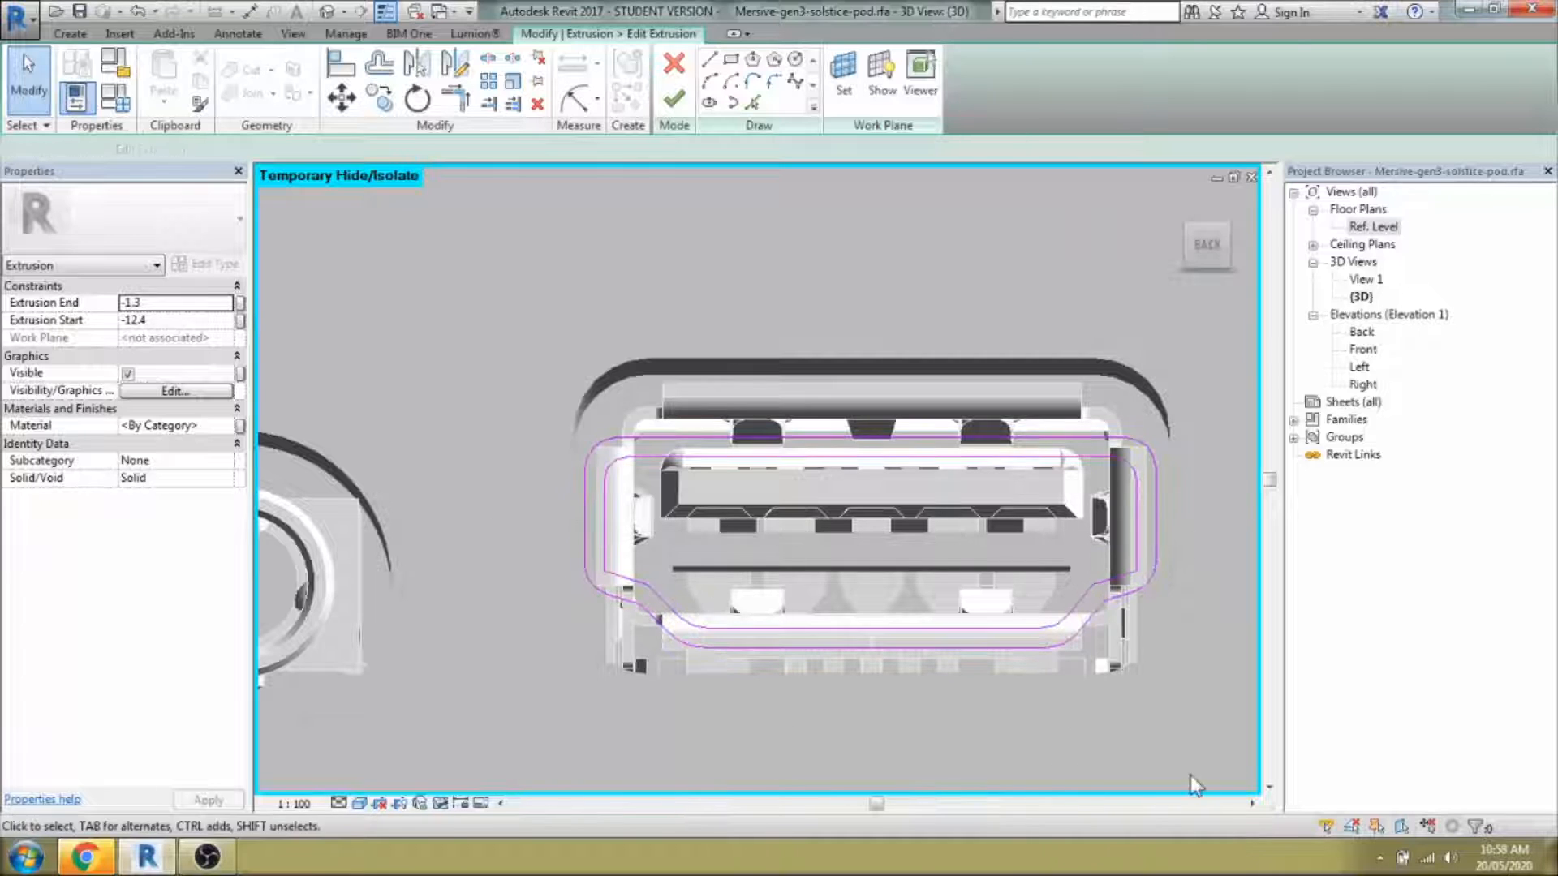
drag(798, 709, 1170, 719)
key(Delete)
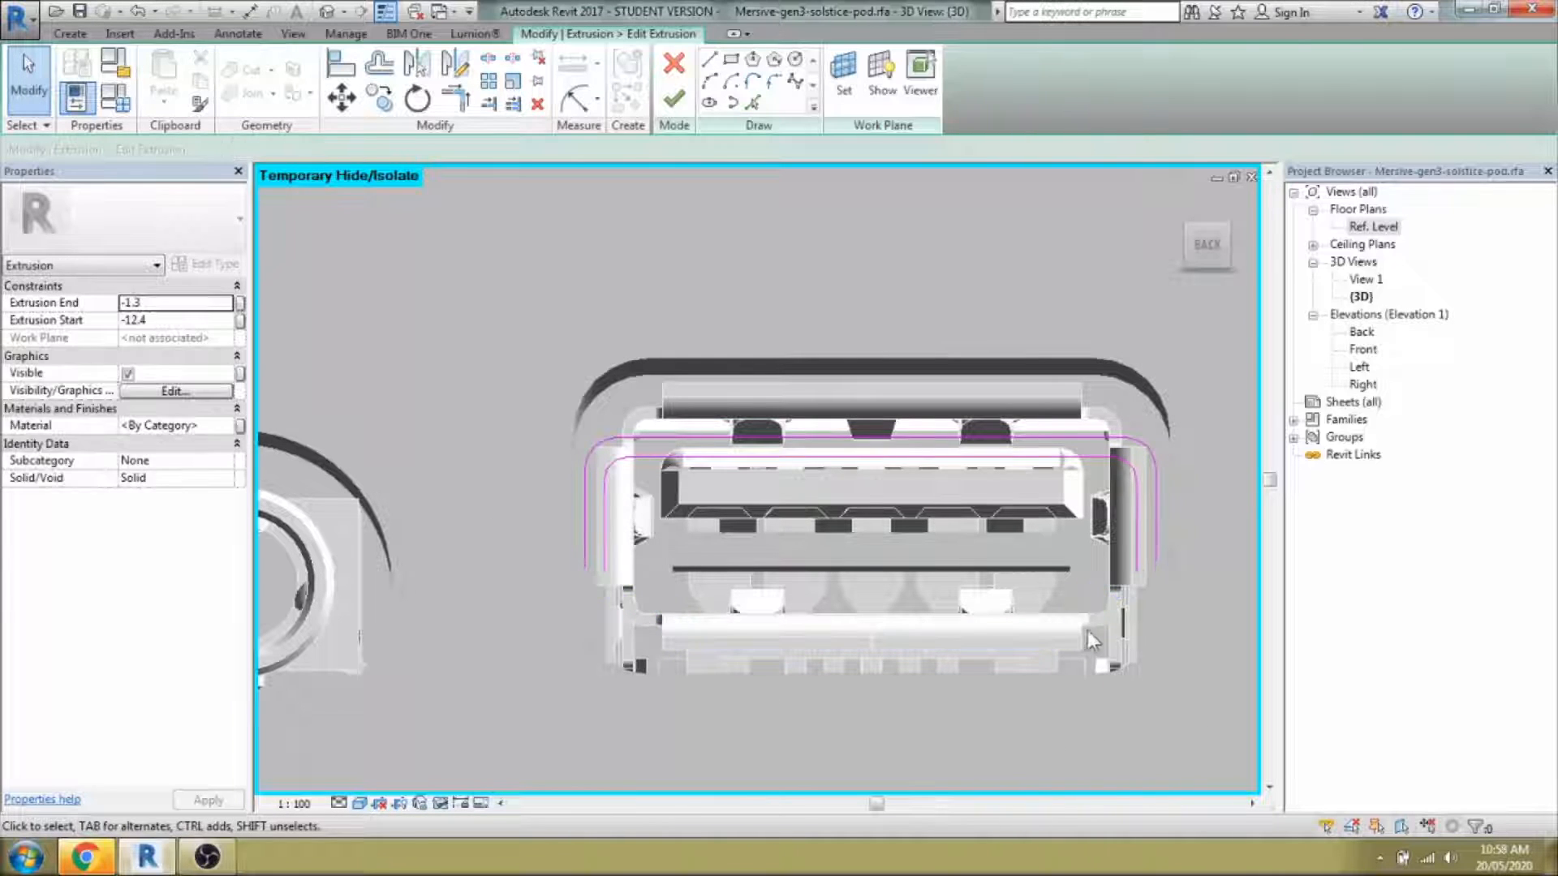
Mirror the remaining open sketch lines across a side-midpoint axis to close the loops.
click(1143, 549)
click(455, 63)
click(1138, 528)
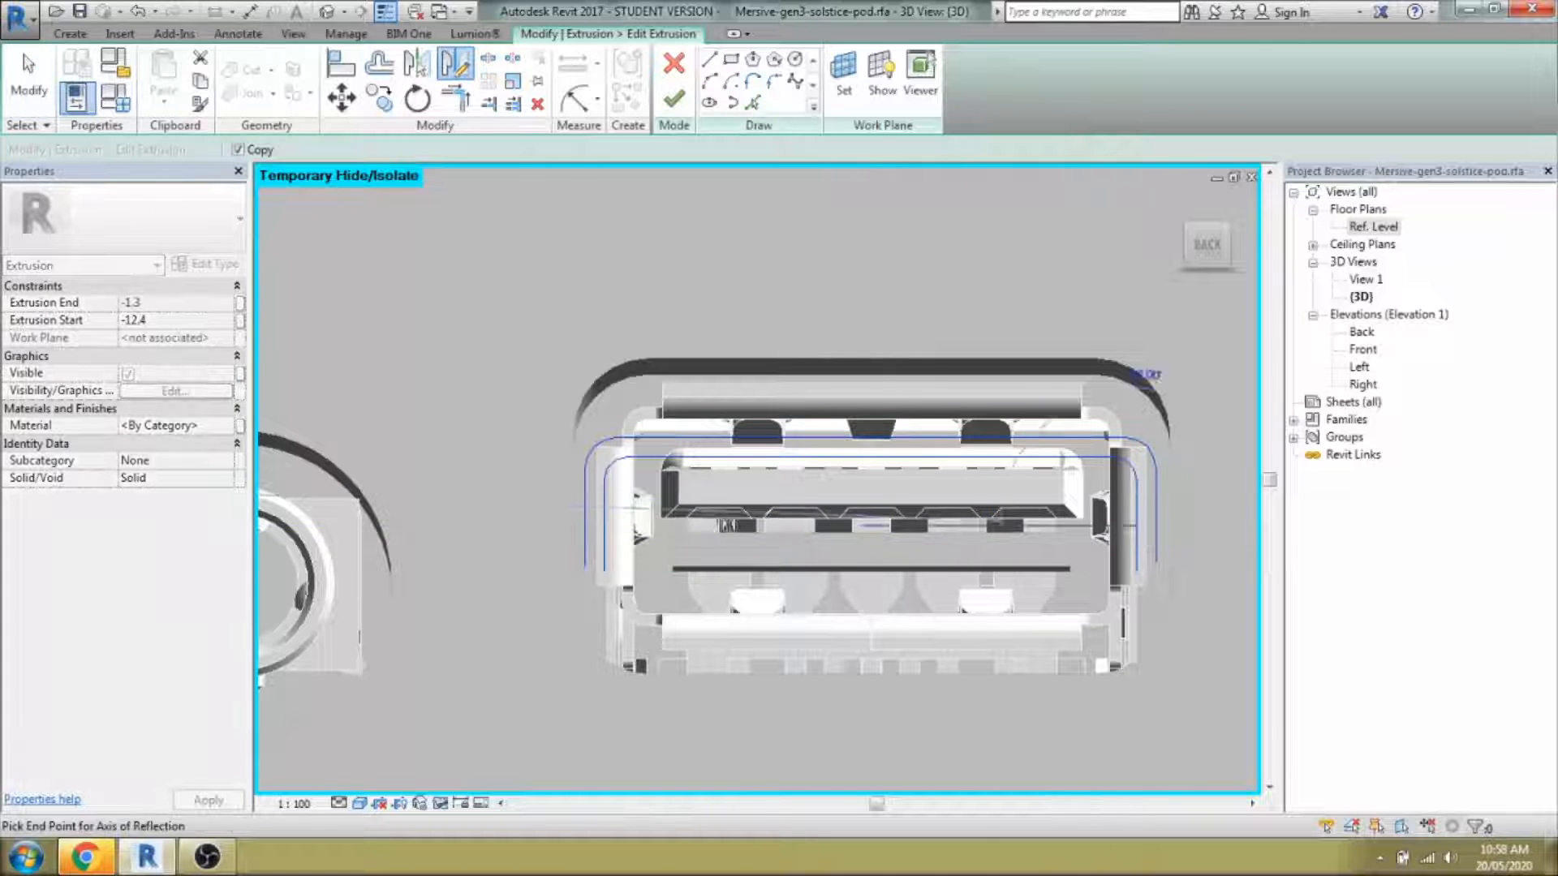
key(Escape)
click(455, 64)
click(1137, 526)
click(605, 526)
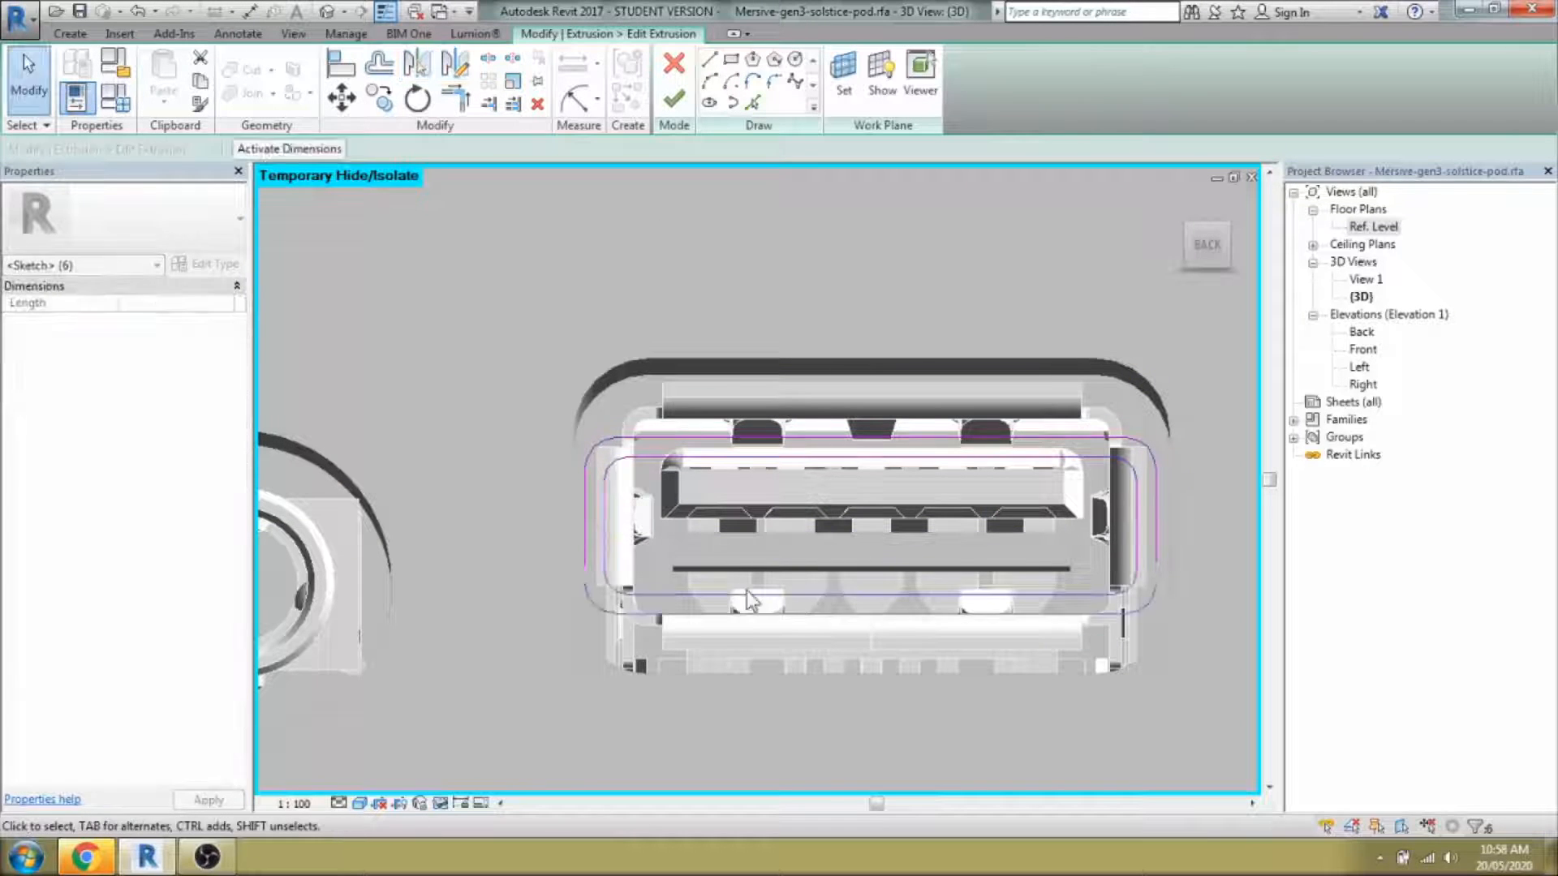
key(Escape)
key(t)
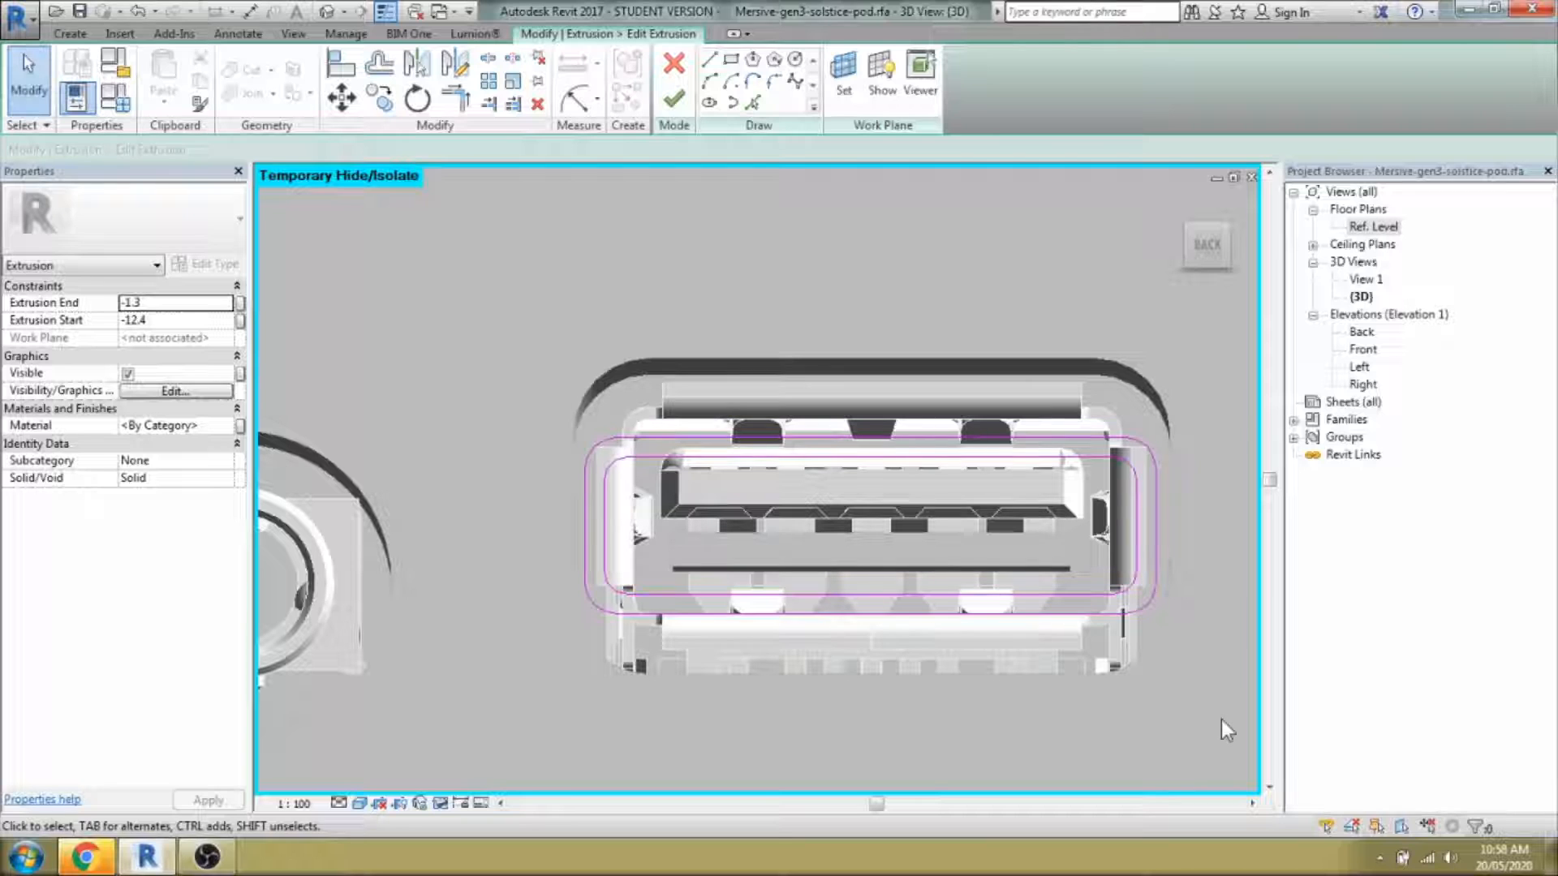
Nudge the shell loops' sides inward, drop their bottoms to the port edge, and finish.
drag(525, 357, 1181, 756)
click(1181, 754)
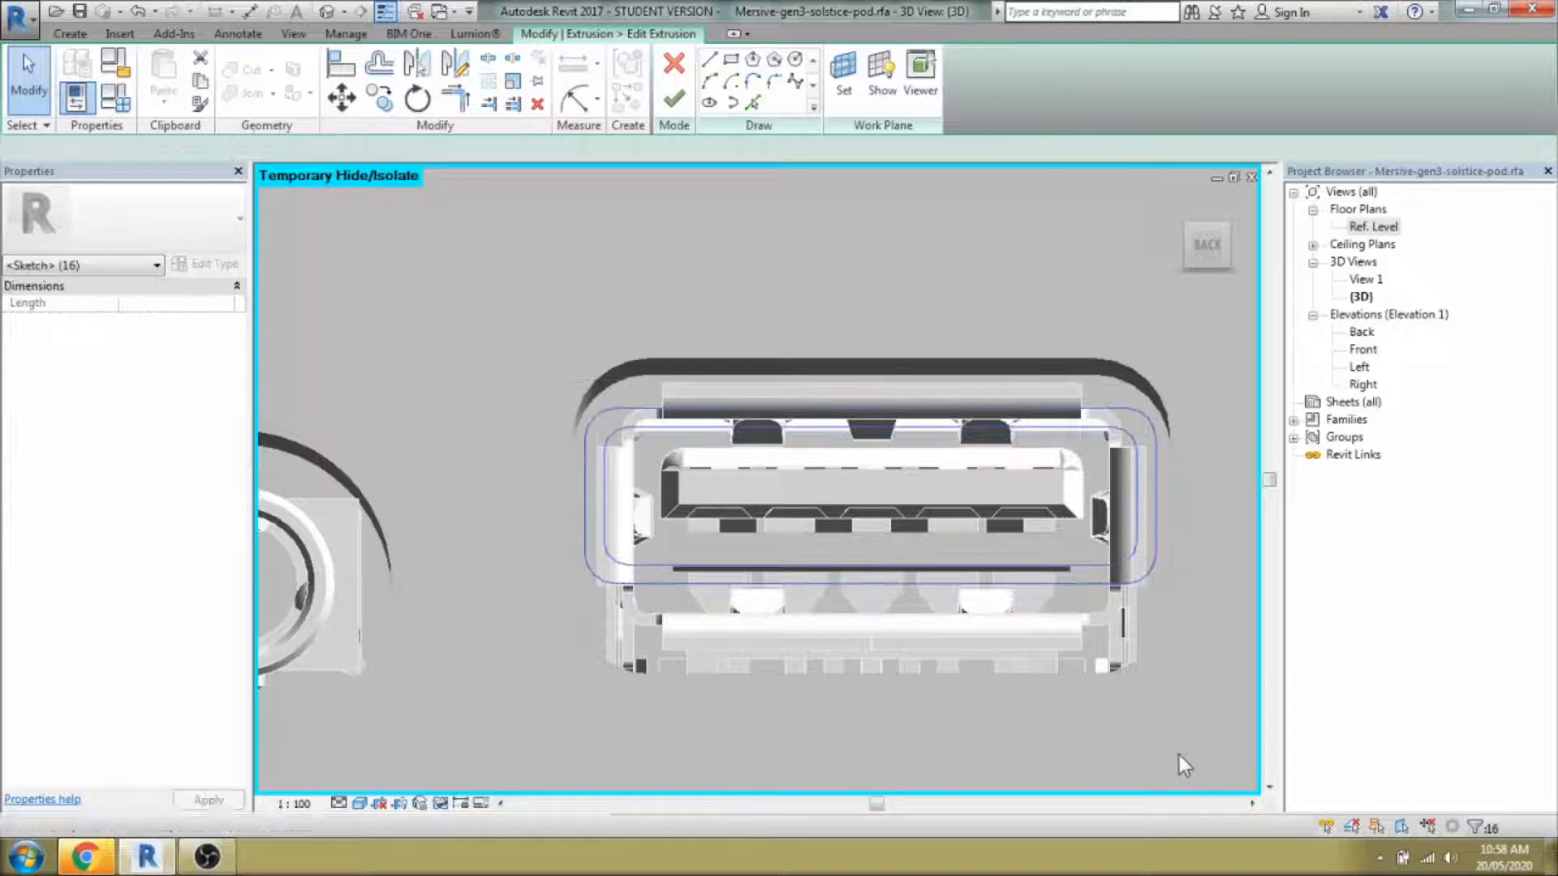
drag(504, 334, 688, 594)
key(Right)
key(Right)
key(Right)
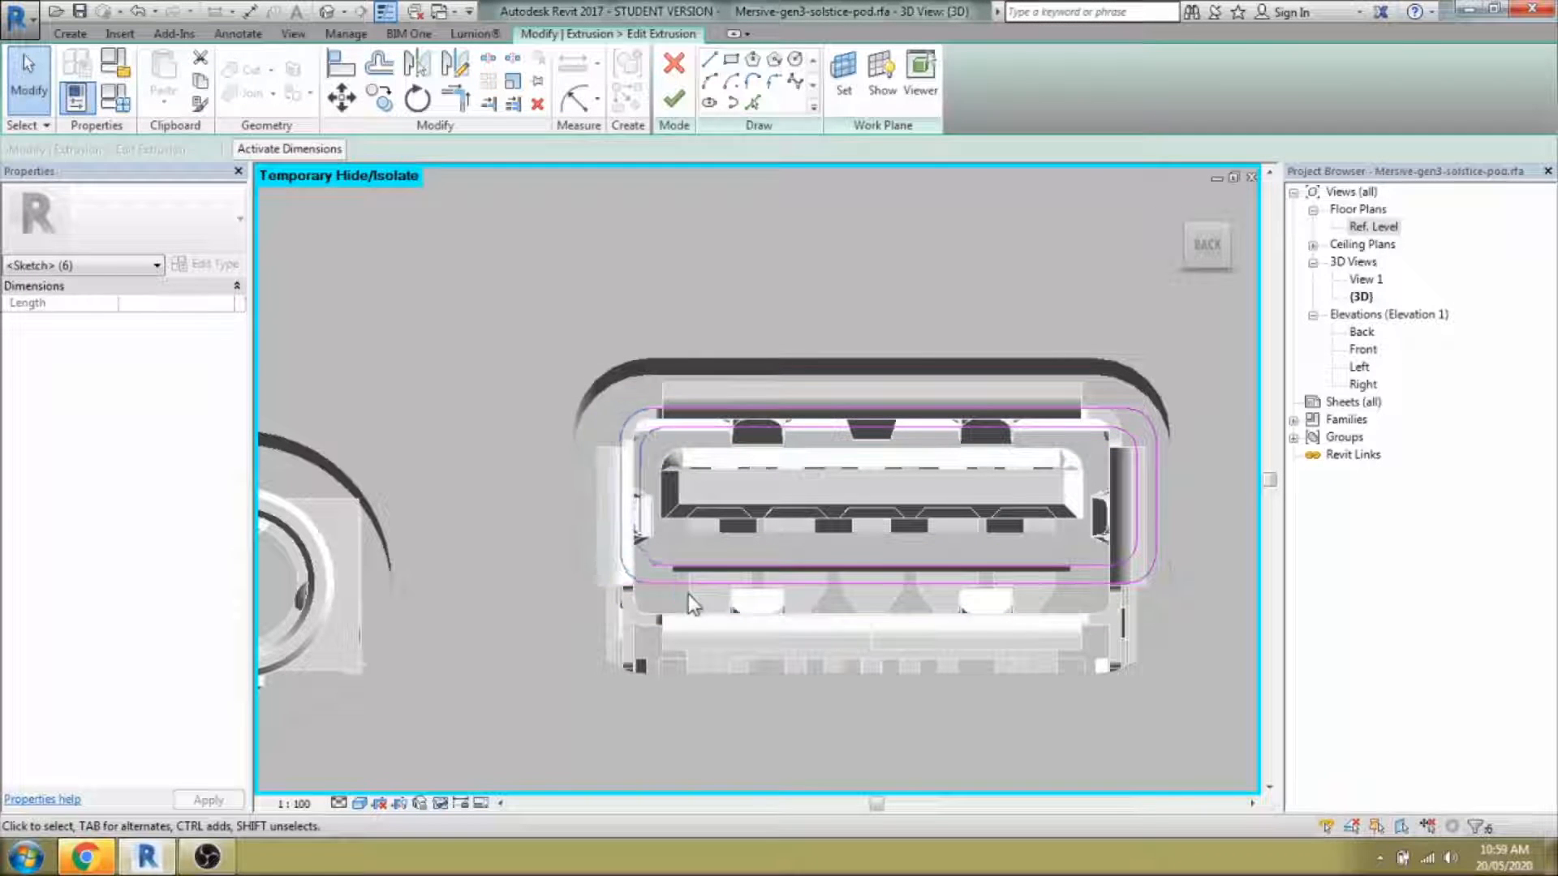
drag(1120, 305, 1196, 717)
key(Left)
key(Left)
key(Left)
drag(560, 525, 1197, 758)
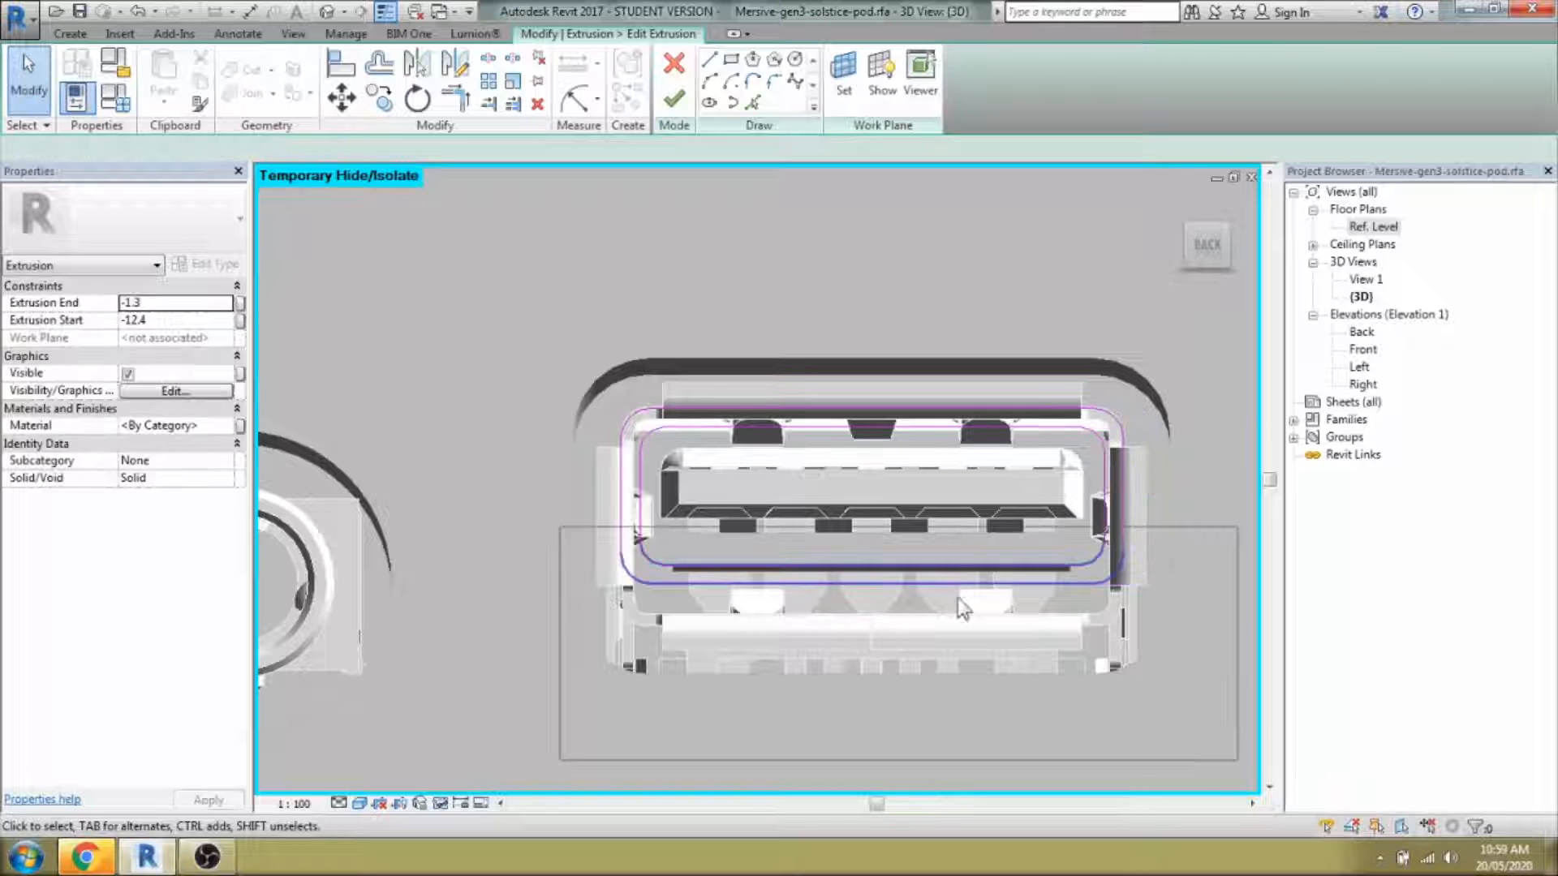
drag(958, 583, 958, 637)
click(824, 582)
scroll(824, 583, down, 2)
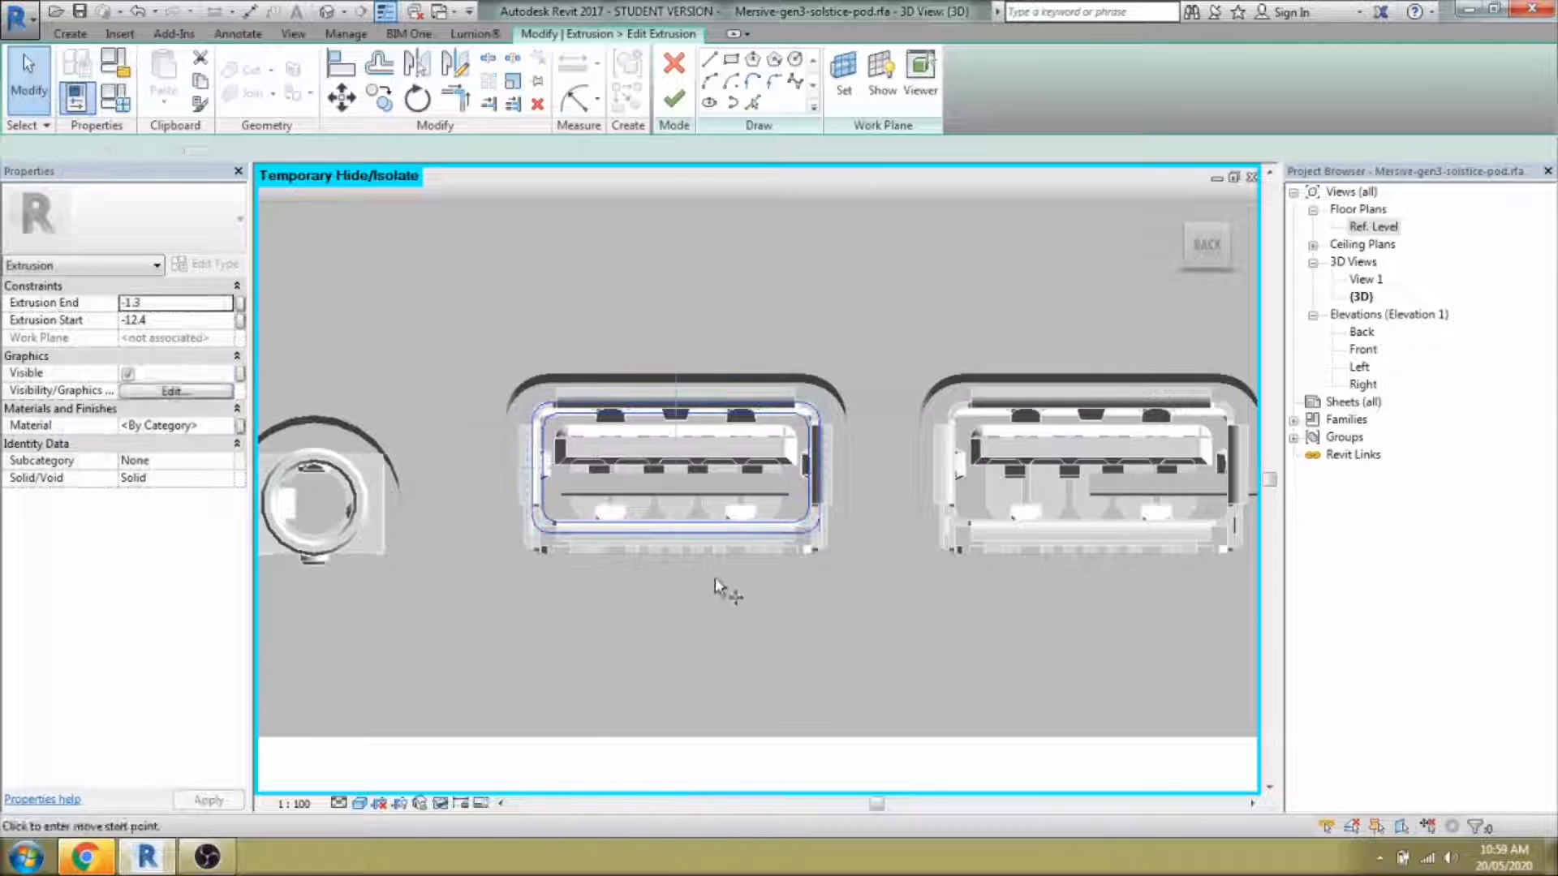
click(674, 99)
Reshape the tongue sketch: raise the outlines, delete the right one, lower the bottom line.
double_click(784, 477)
drag(529, 434, 813, 552)
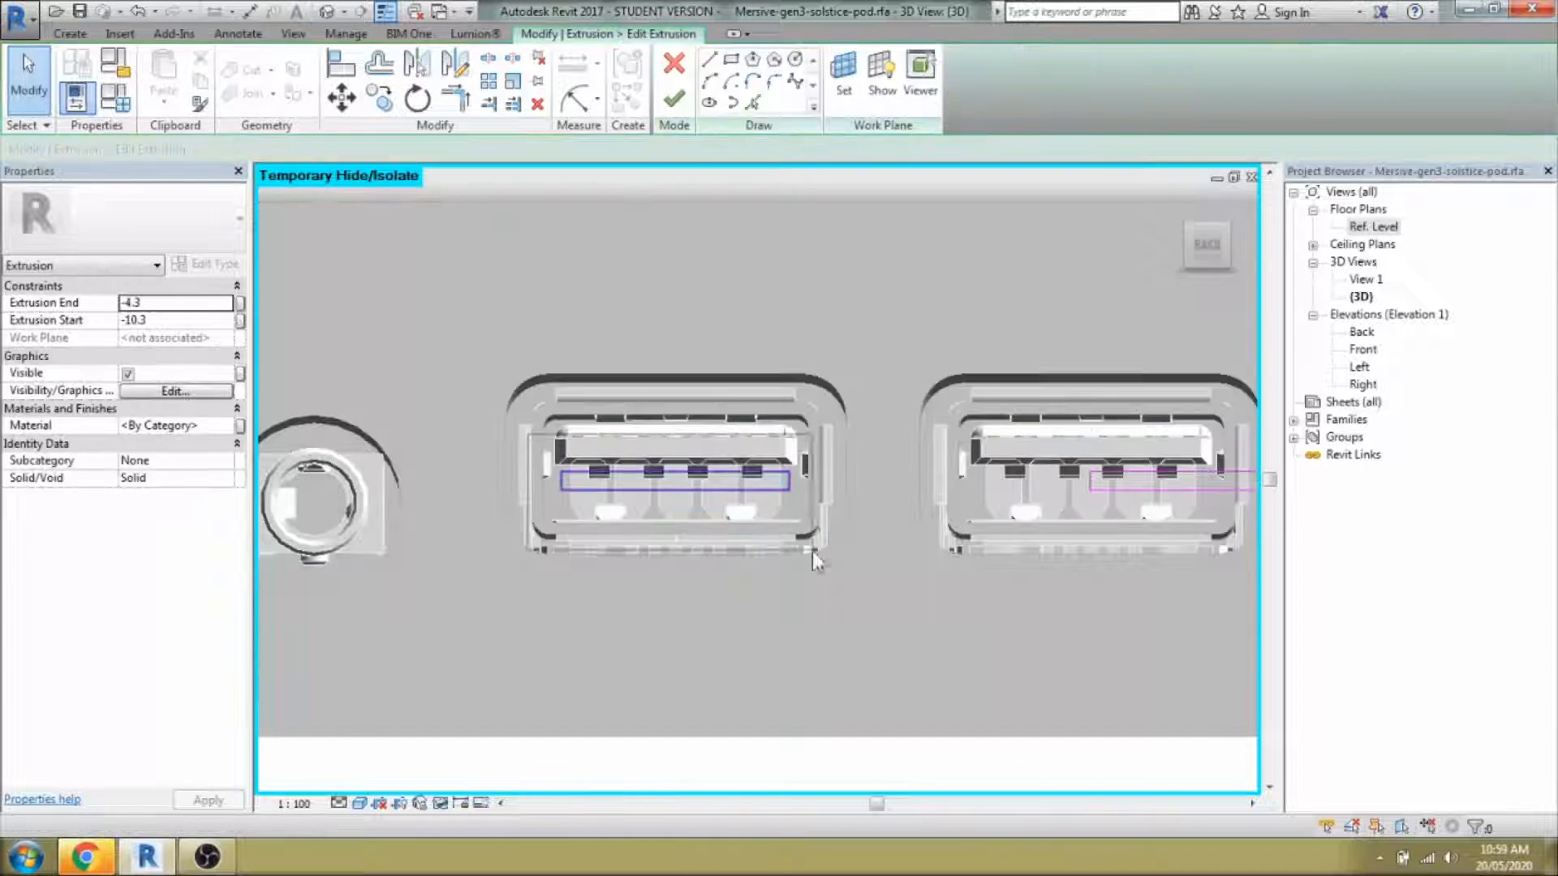
scroll(613, 561, down, 1)
drag(520, 434, 1176, 640)
key(Up)
key(Up)
key(Up)
key(Up)
key(Up)
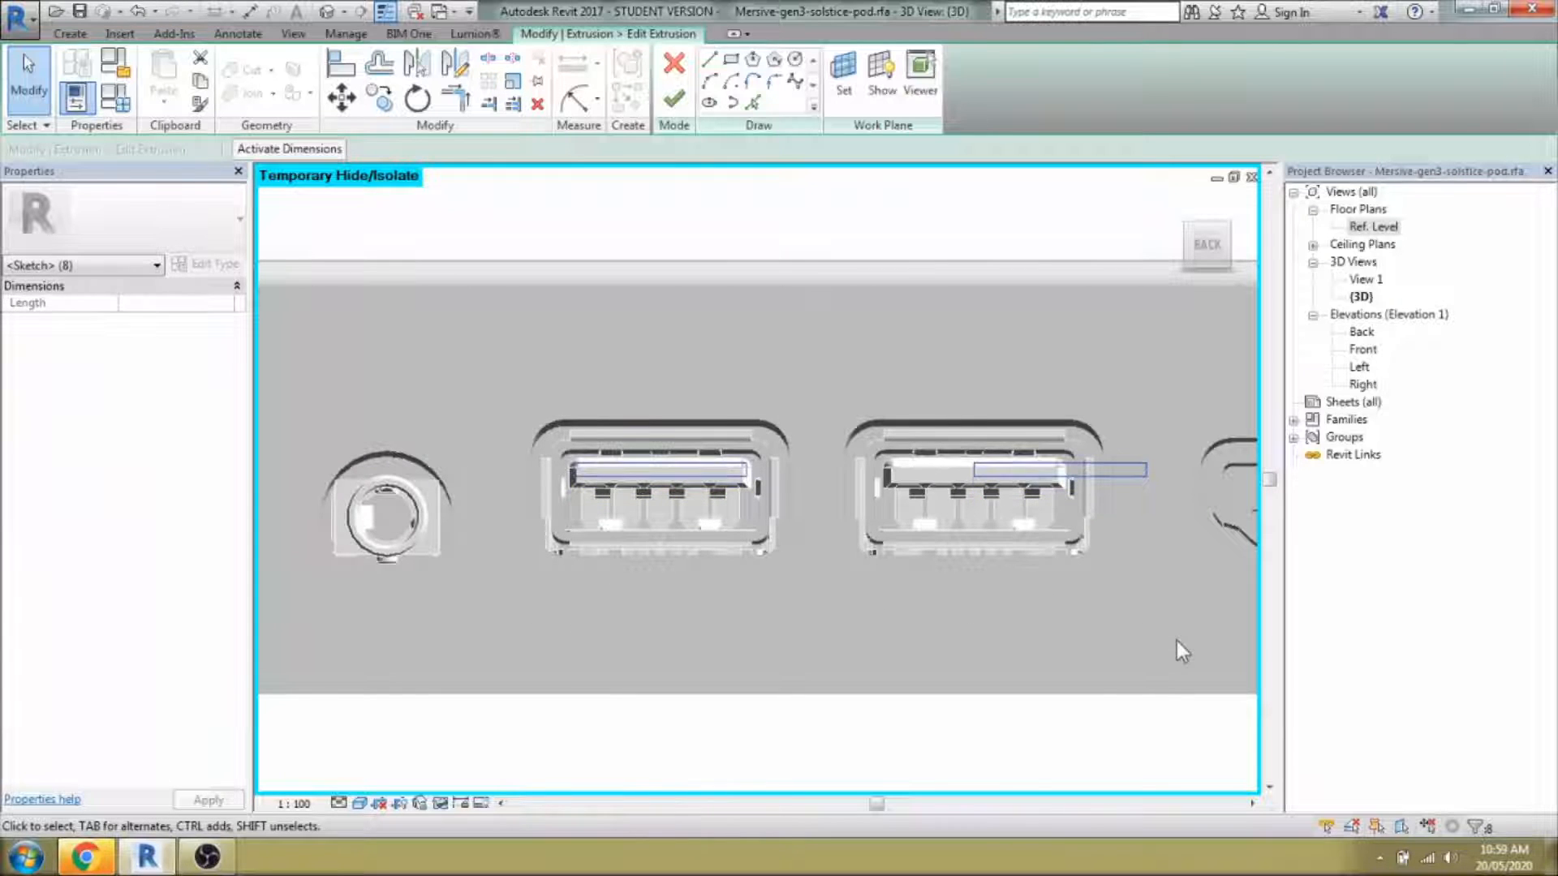
drag(940, 412, 1171, 521)
key(Delete)
click(620, 477)
key(Down)
key(Down)
key(Down)
key(Down)
key(Escape)
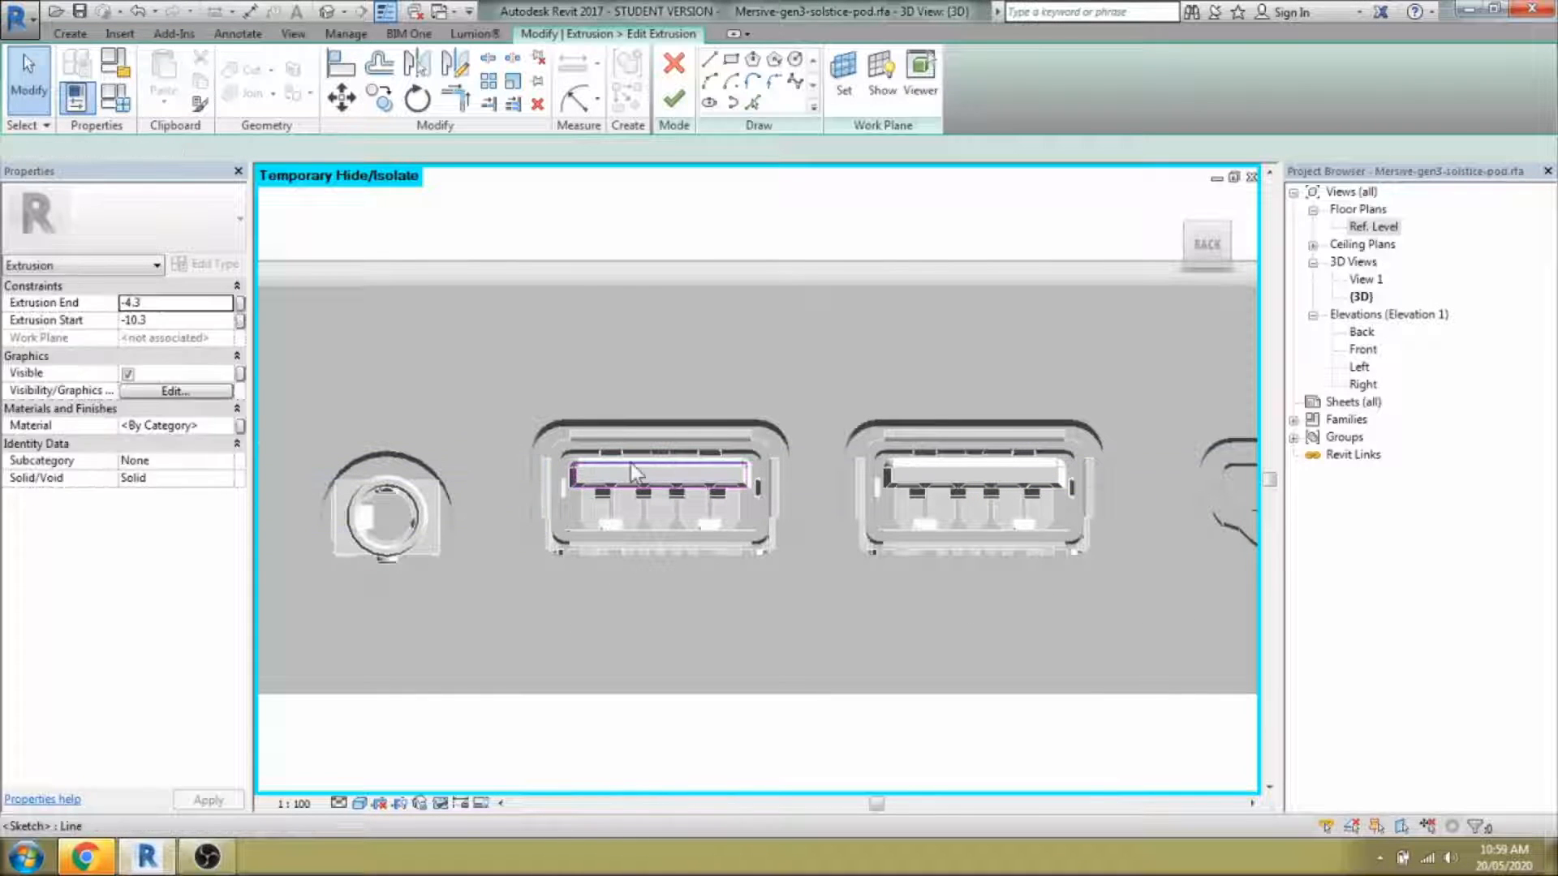
Copy the left tongue outline into the right USB port, finish, and inspect the ports.
drag(532, 430, 771, 521)
key(c)
key(o)
click(660, 532)
click(973, 532)
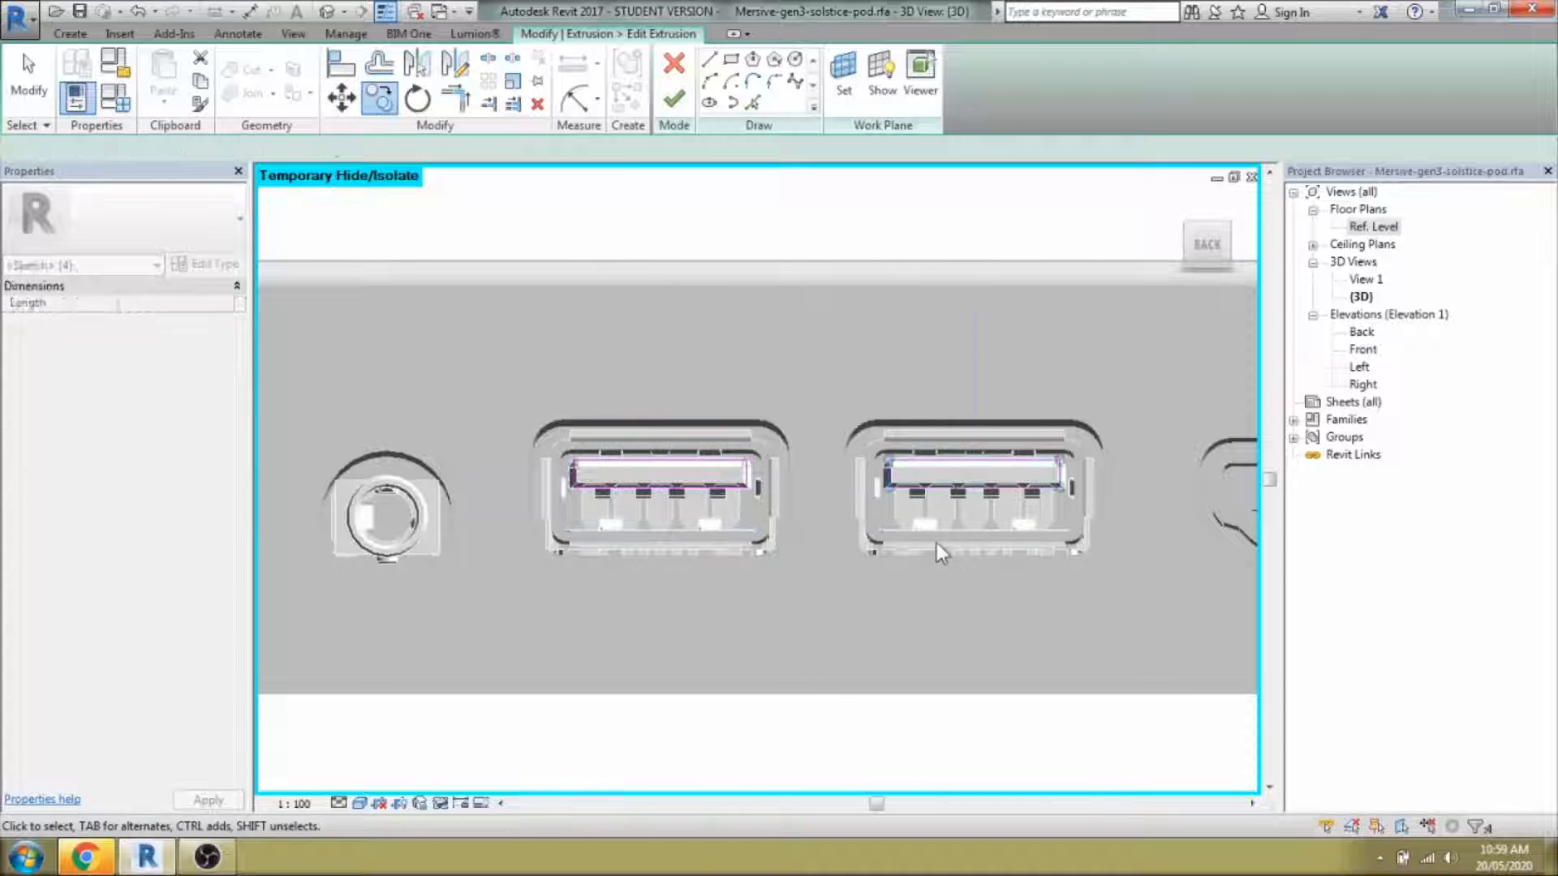
key(Escape)
click(673, 100)
shift+middle_drag(865, 635, 706, 536)
click(890, 519)
key(Escape)
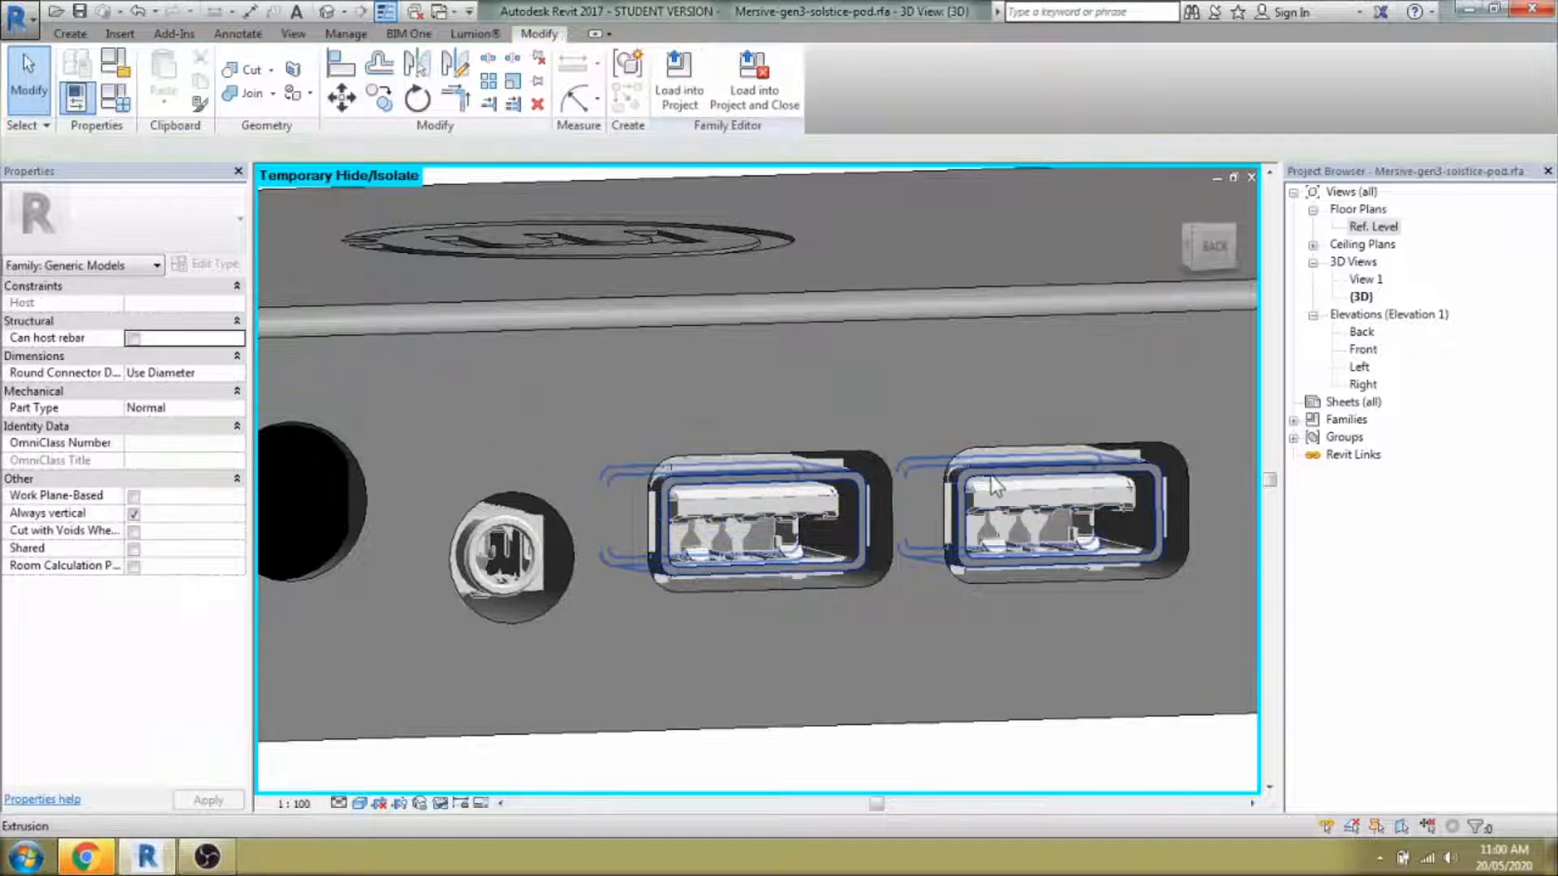
Delete the left and right imported USB port details.
click(866, 532)
shift+middle_drag(868, 540, 876, 579)
click(1020, 751)
scroll(914, 690, down, 3)
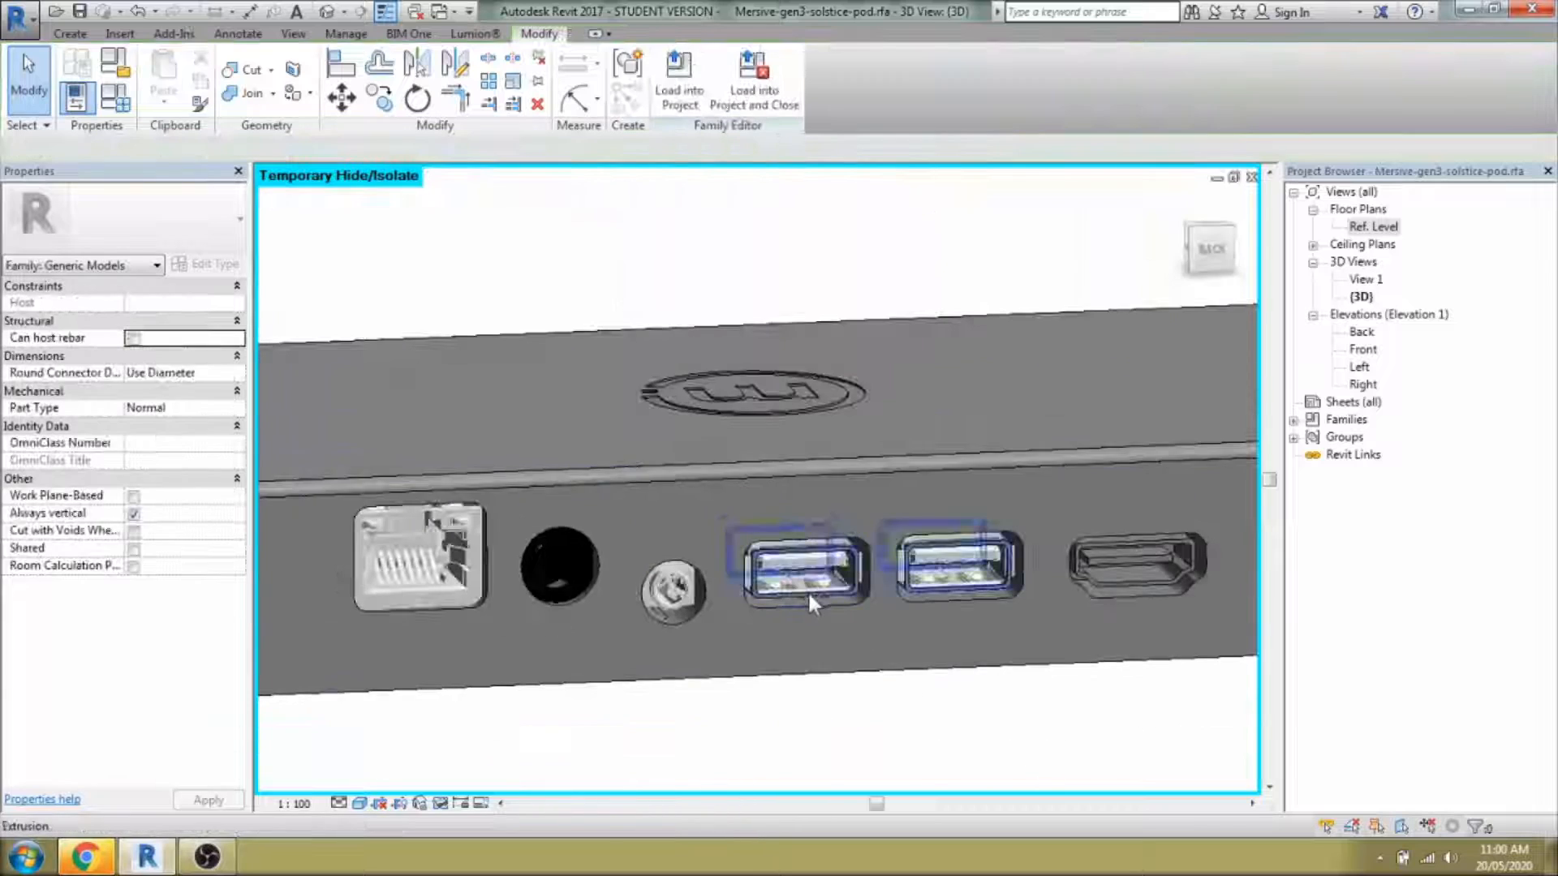
scroll(807, 591, up, 2)
click(790, 580)
key(Delete)
click(1047, 564)
key(Delete)
Delete the round power-jack detail and inspect the void cut behind it.
scroll(1047, 625, down, 2)
shift+middle_drag(1024, 743, 895, 689)
scroll(990, 580, up, 3)
shift+middle_drag(962, 612, 918, 651)
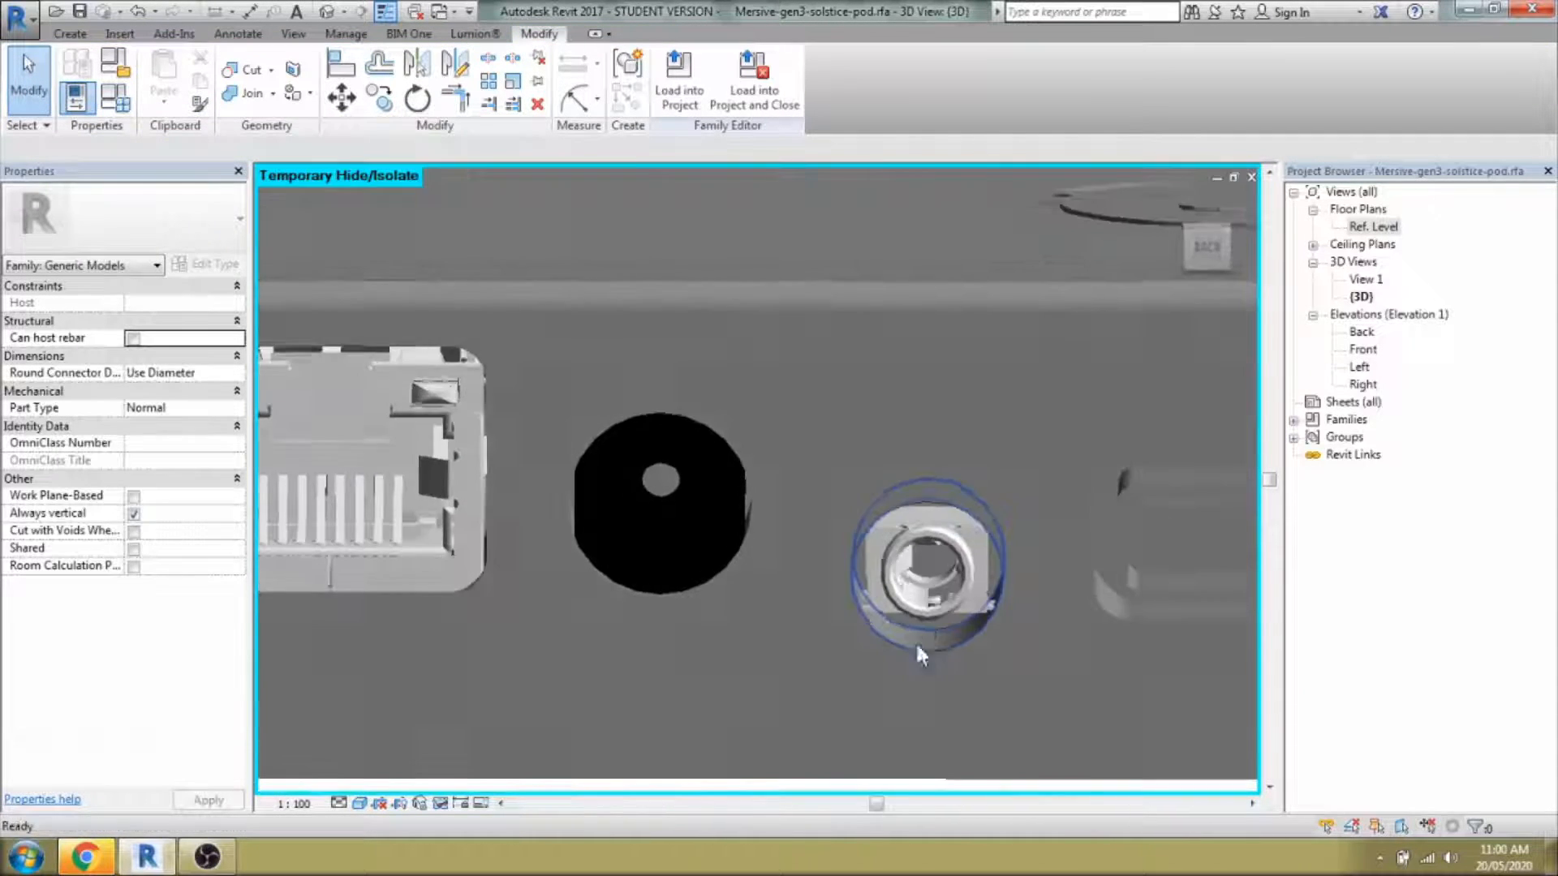
click(690, 548)
key(Delete)
click(698, 487)
shift+middle_drag(698, 487, 957, 531)
key(Escape)
Check the void cut and Ethernet port detail, then set the work plane by picking a plane.
scroll(1036, 544, down, 3)
click(609, 495)
click(729, 690)
shift+middle_drag(729, 690, 771, 722)
scroll(771, 579, down, 3)
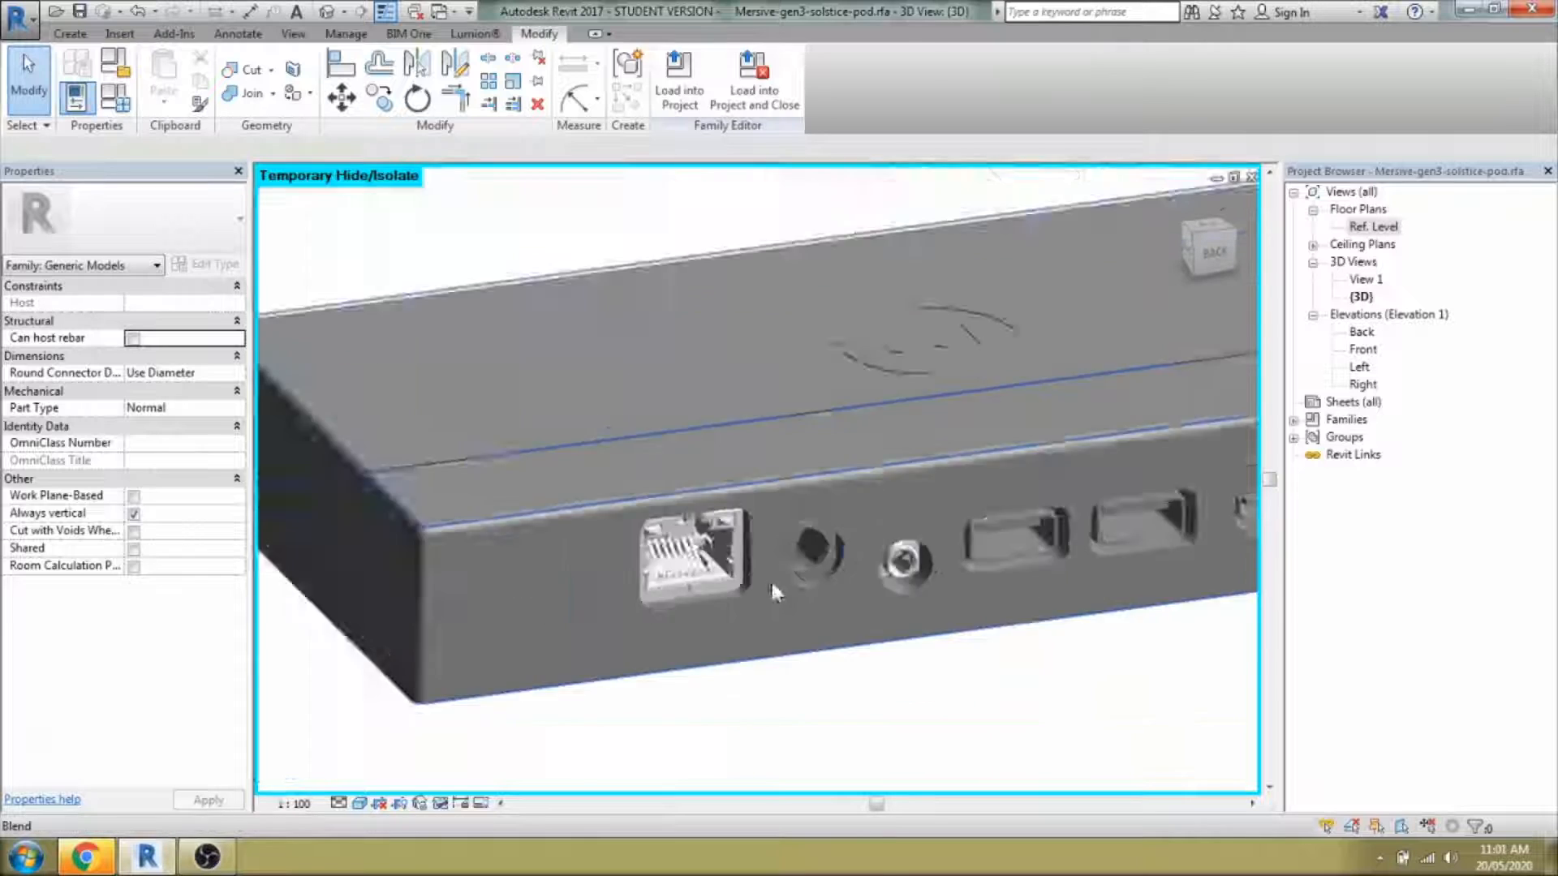
scroll(695, 558, up, 3)
click(690, 556)
key(Escape)
click(70, 34)
click(1159, 73)
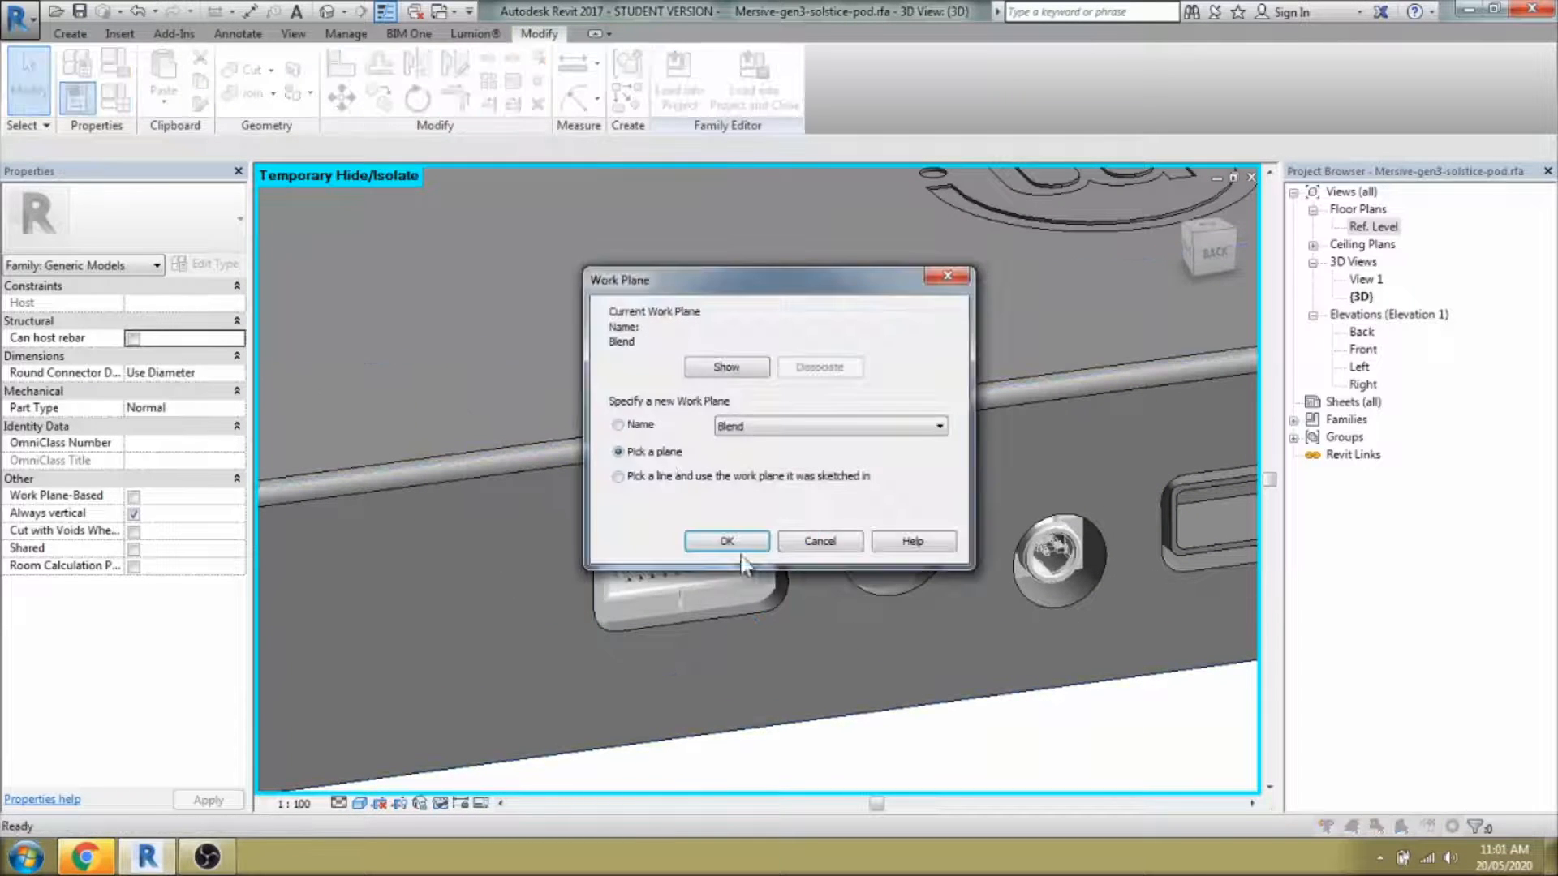
Use the pod's back face as the work plane and start a new extrusion sketch.
click(727, 541)
click(812, 708)
click(70, 34)
click(165, 79)
mouse_move(957, 722)
shift+middle_down()
mouse_move(899, 714)
mouse_move(931, 654)
mouse_move(917, 618)
shift+middle_up()
scroll(908, 605, up, 3)
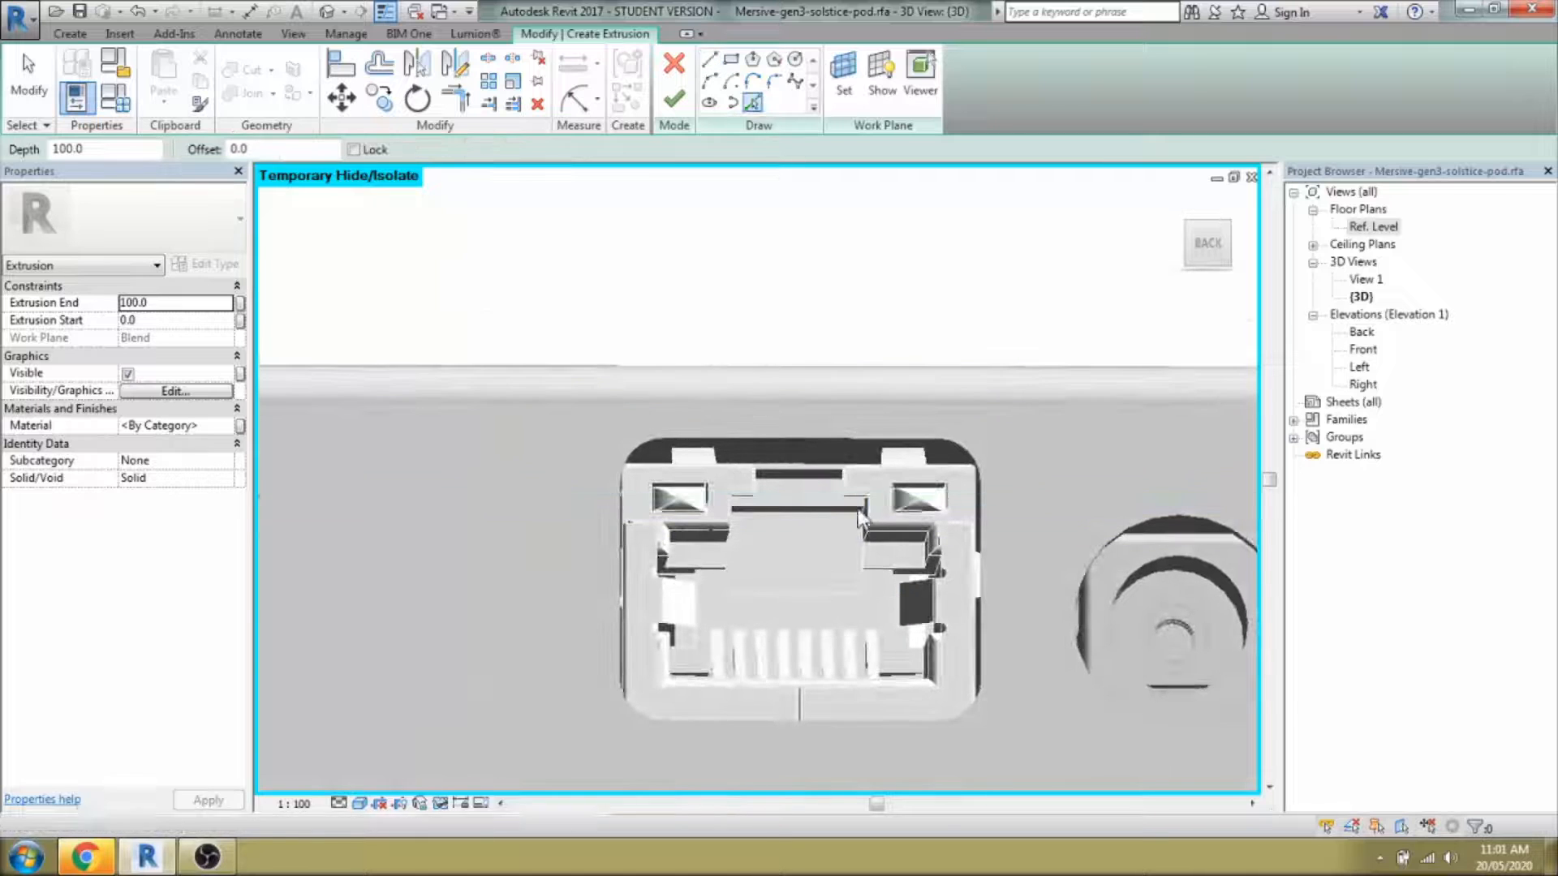
shift+middle_drag(916, 537, 932, 568)
scroll(932, 568, down, 6)
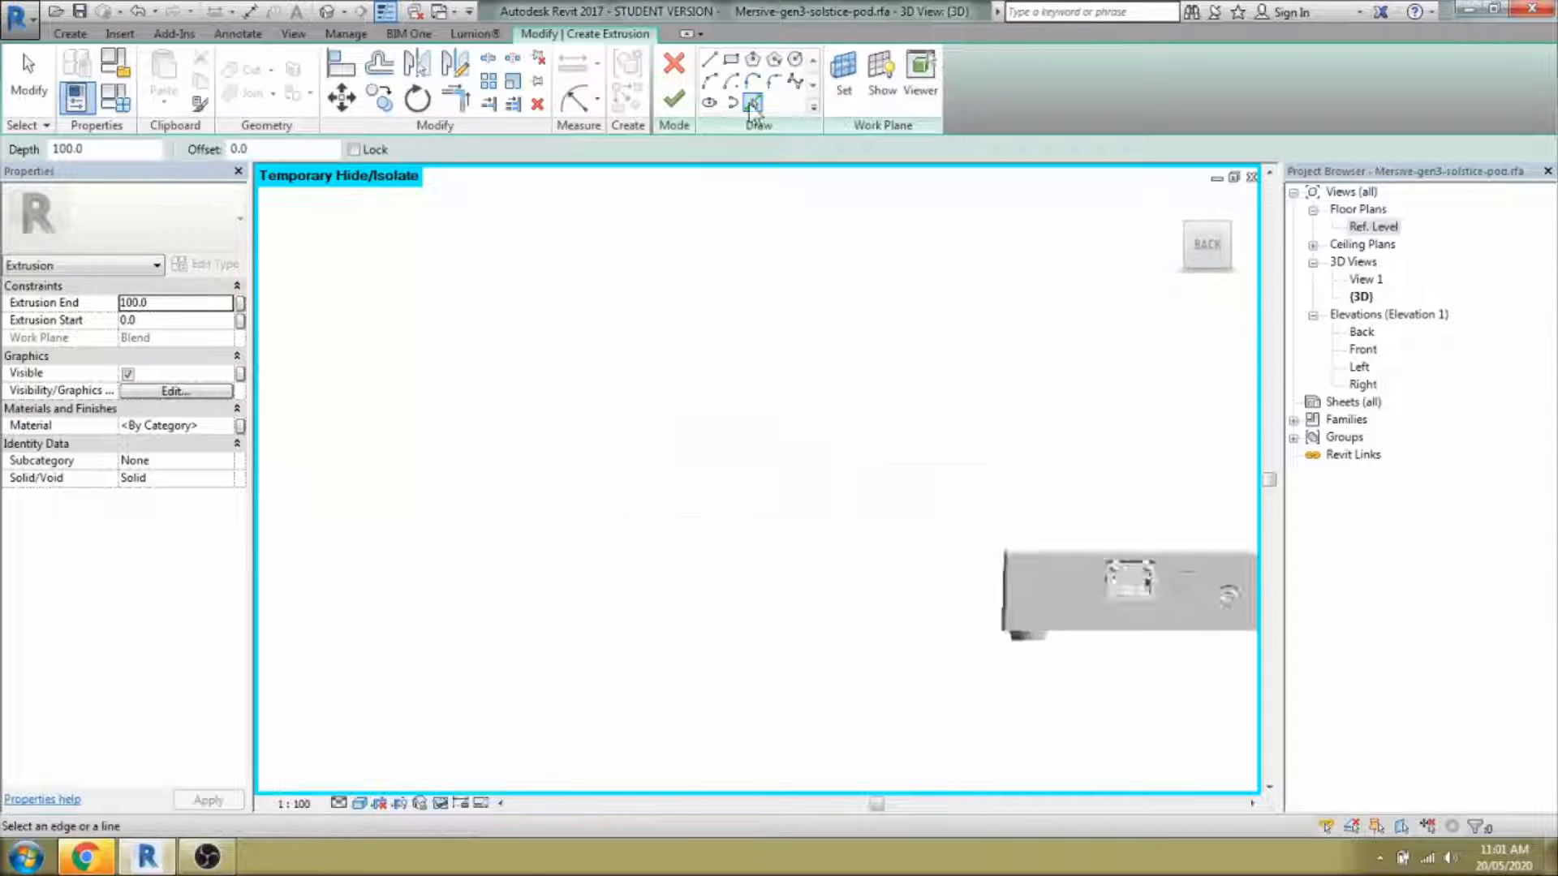
click(709, 59)
scroll(722, 341, up, 5)
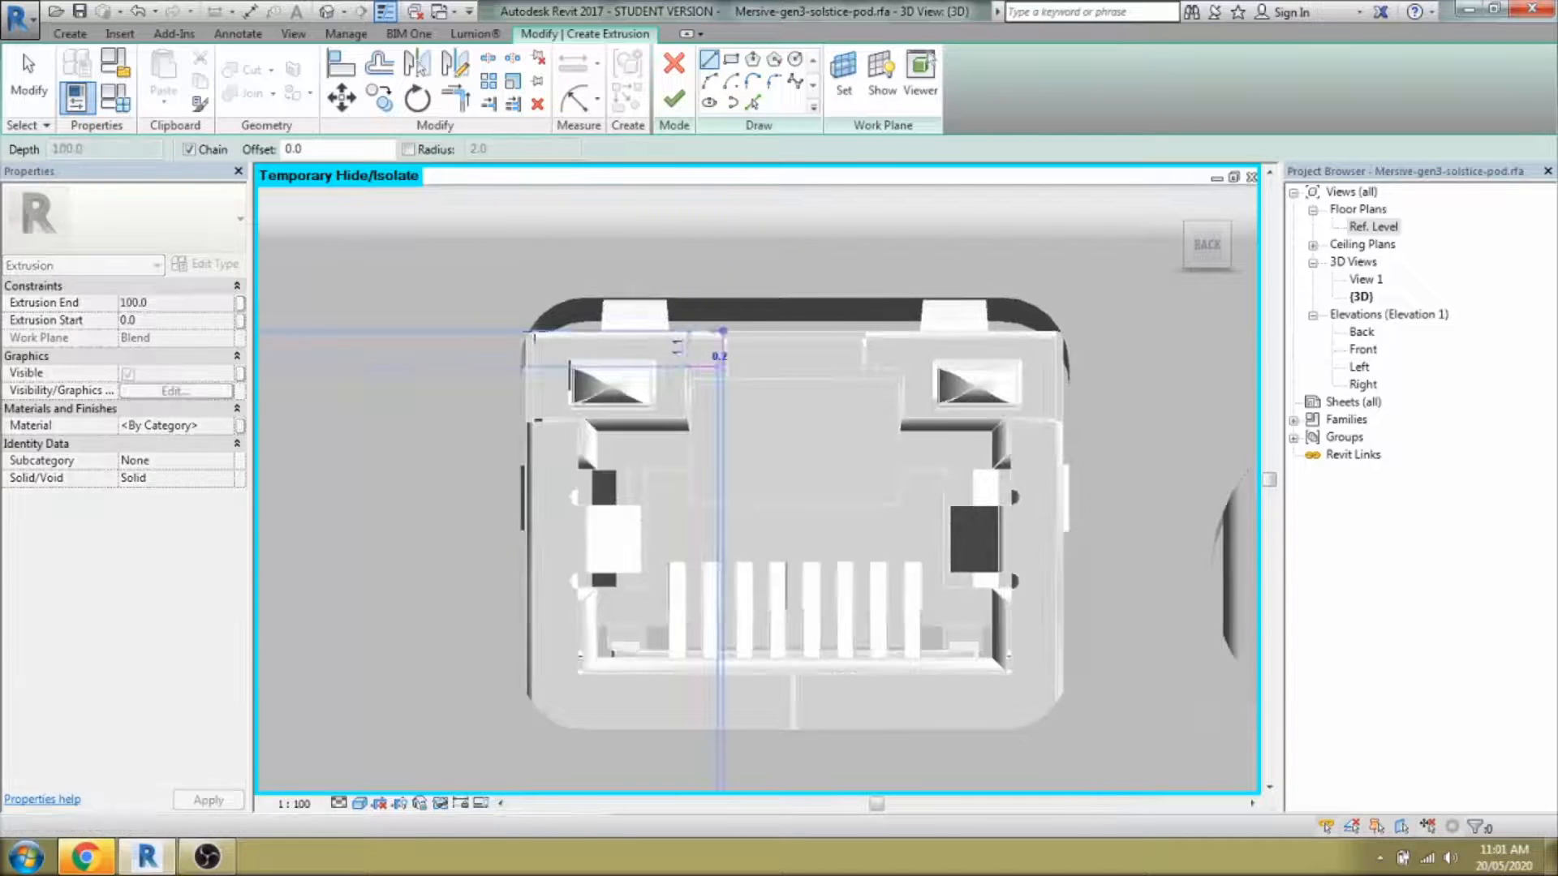
Trace the RJ45 port's outer outline with lines, including the top notch, and adjust the right edge.
click(528, 331)
click(527, 696)
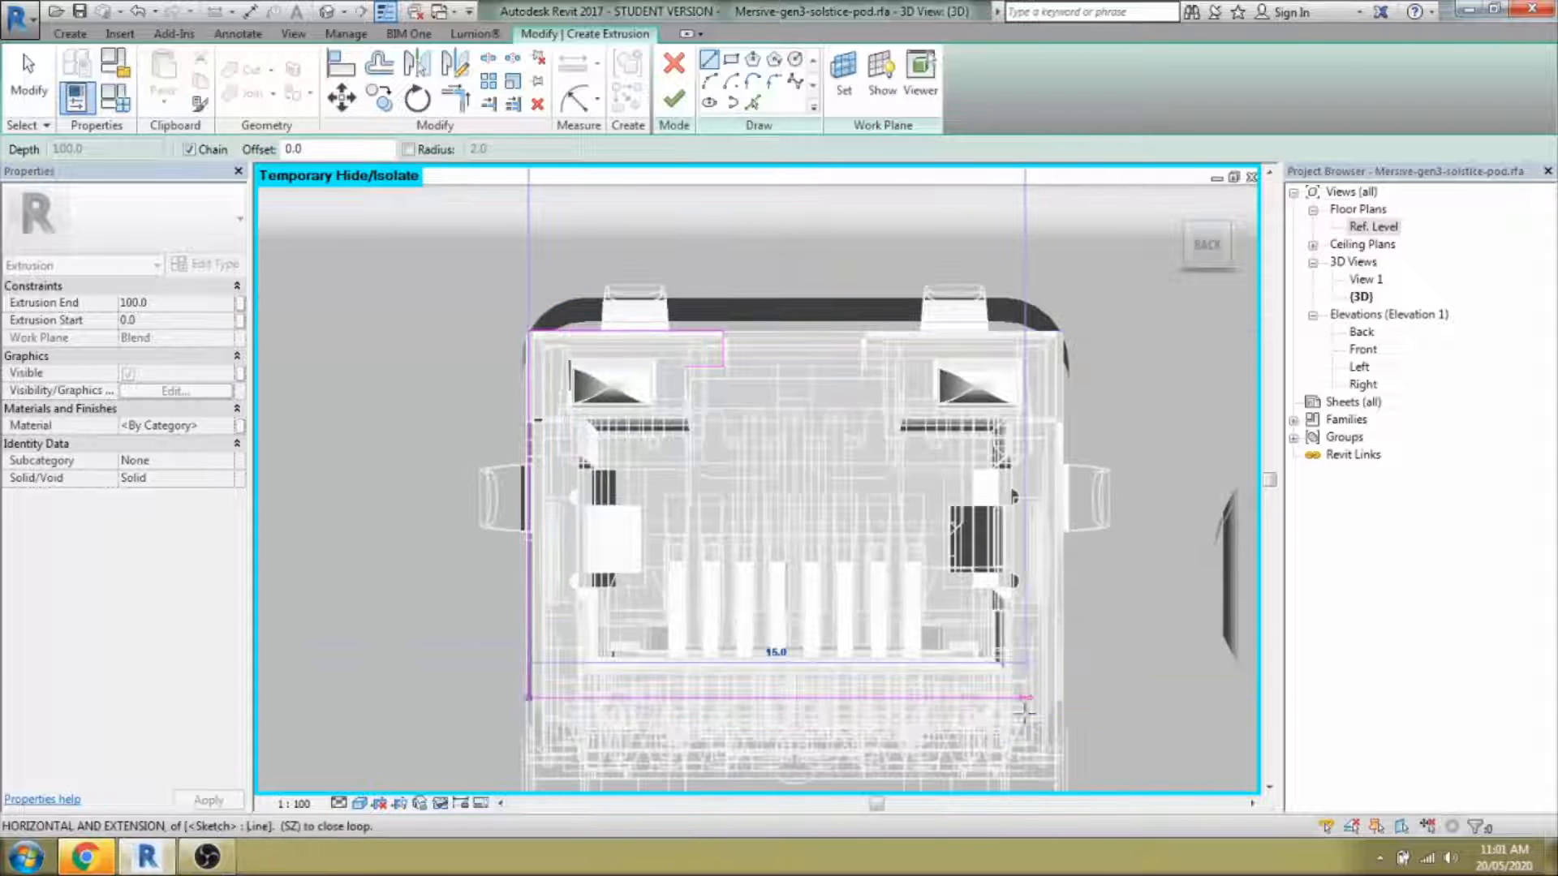
click(862, 339)
click(861, 367)
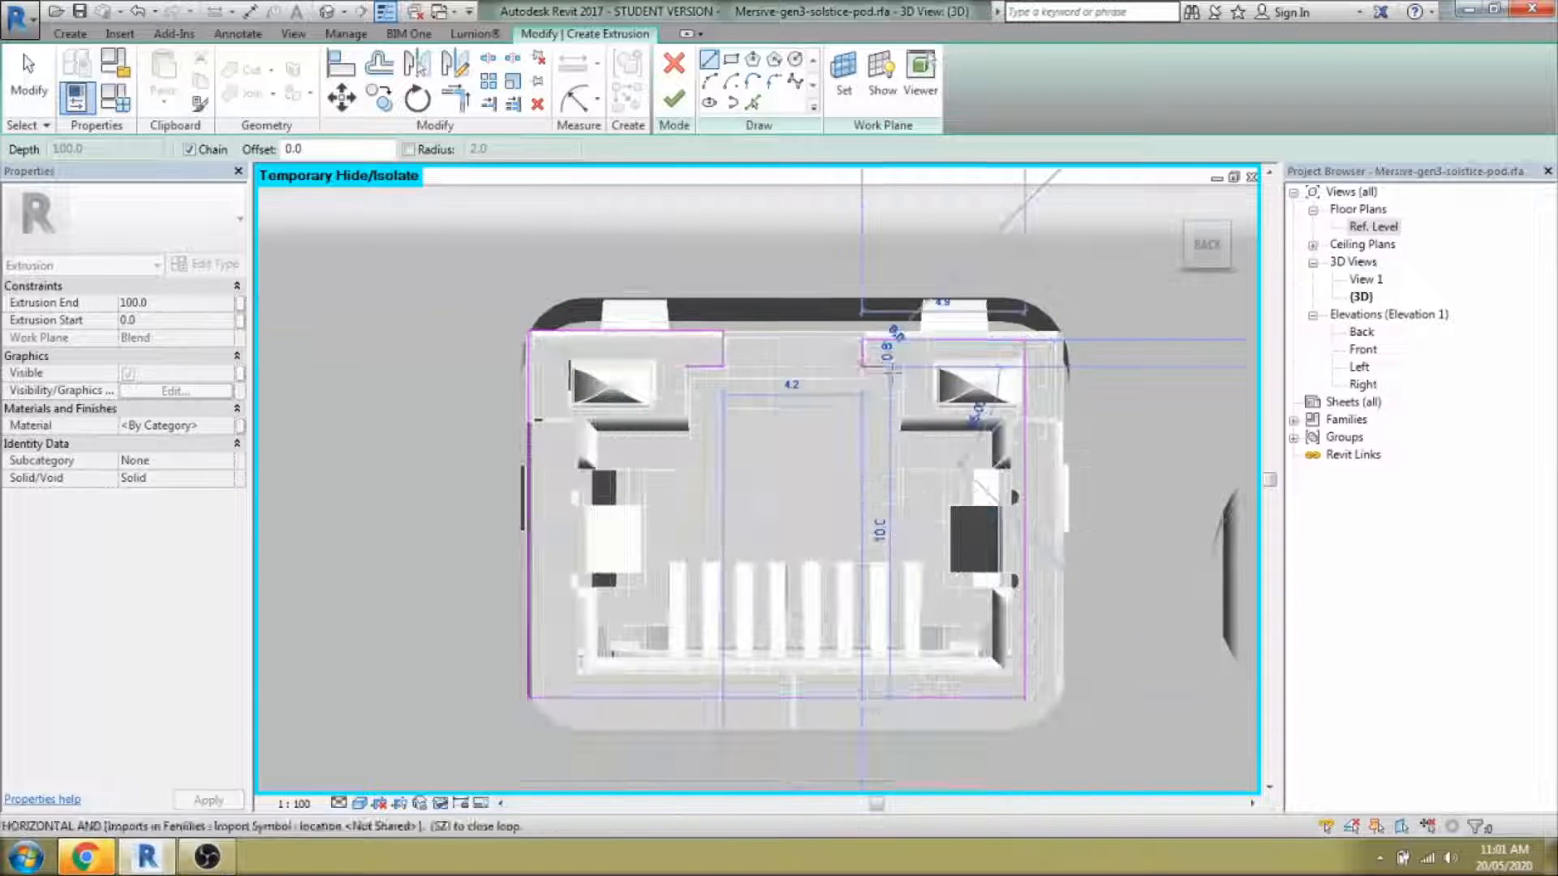
click(904, 367)
click(905, 432)
click(903, 421)
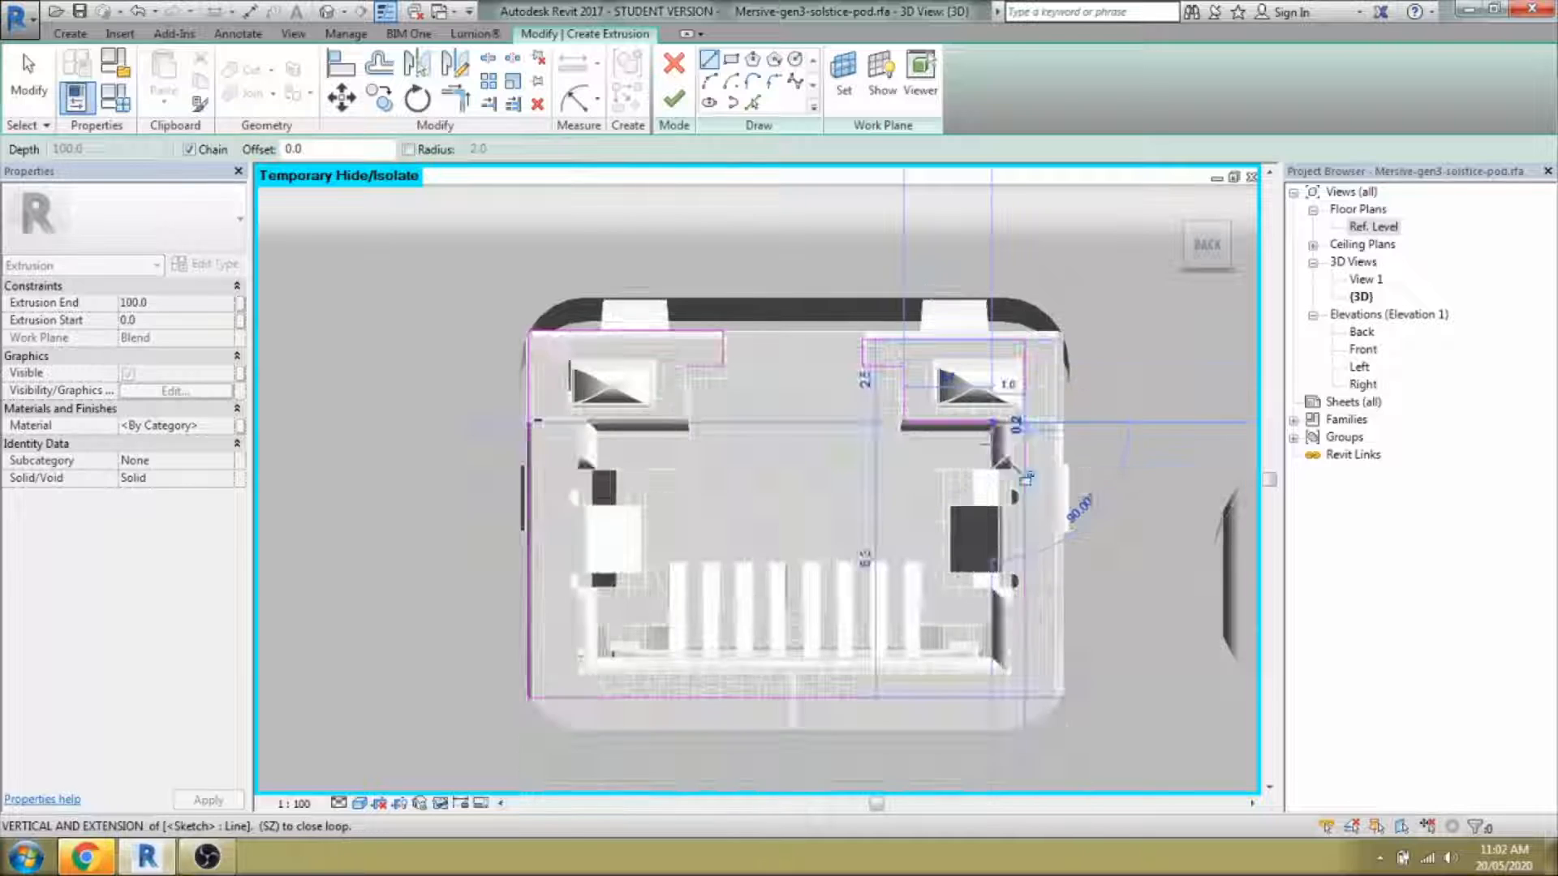
click(1024, 472)
key(Right)
key(Right)
key(Right)
key(Right)
key(Right)
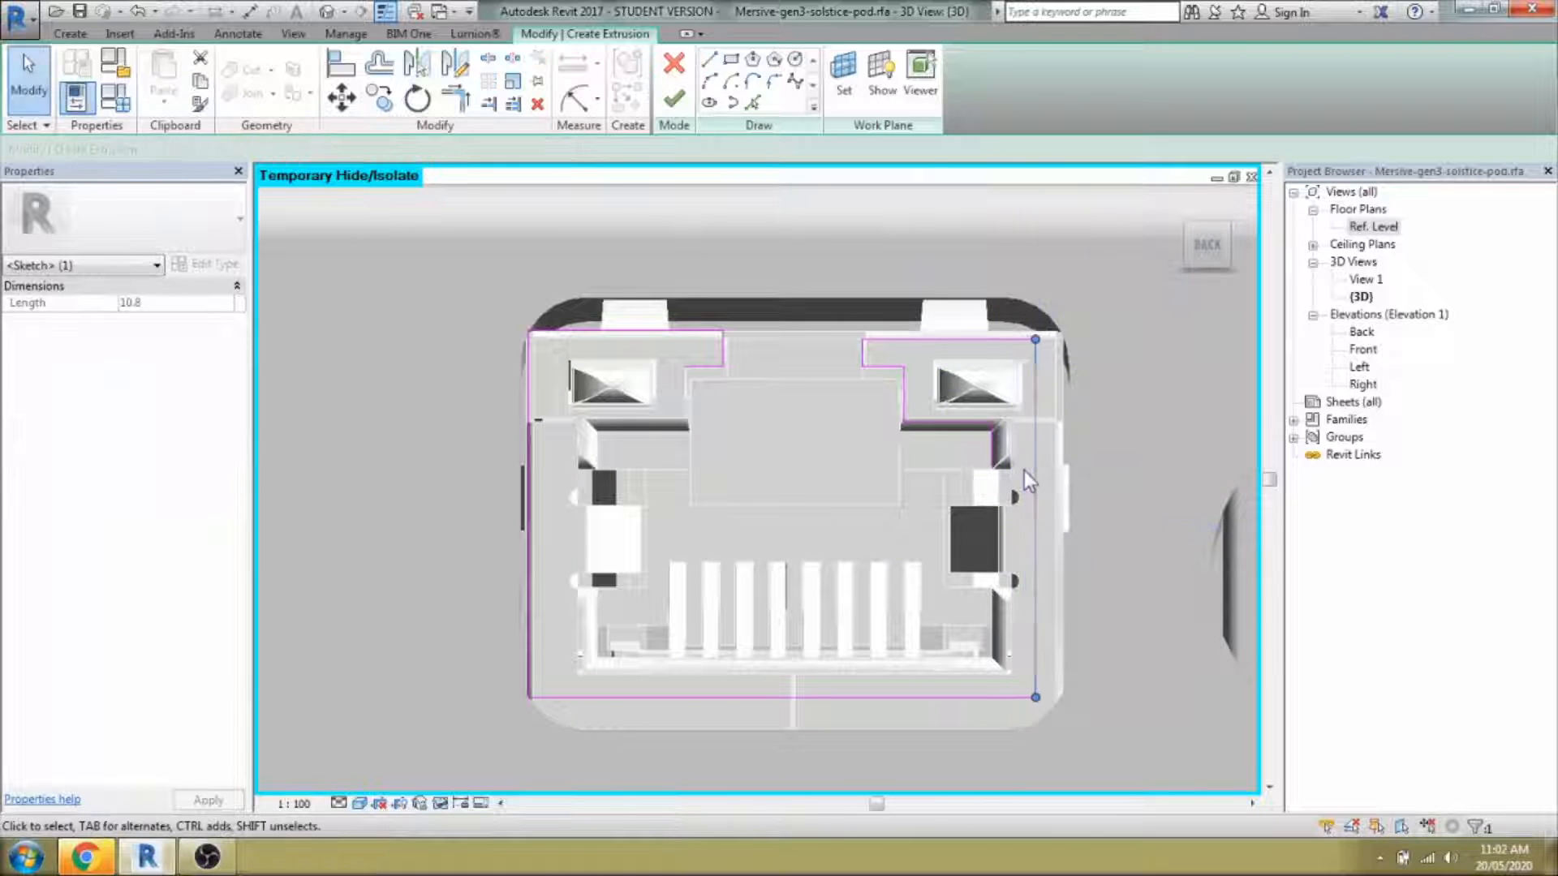
key(l)
key(i)
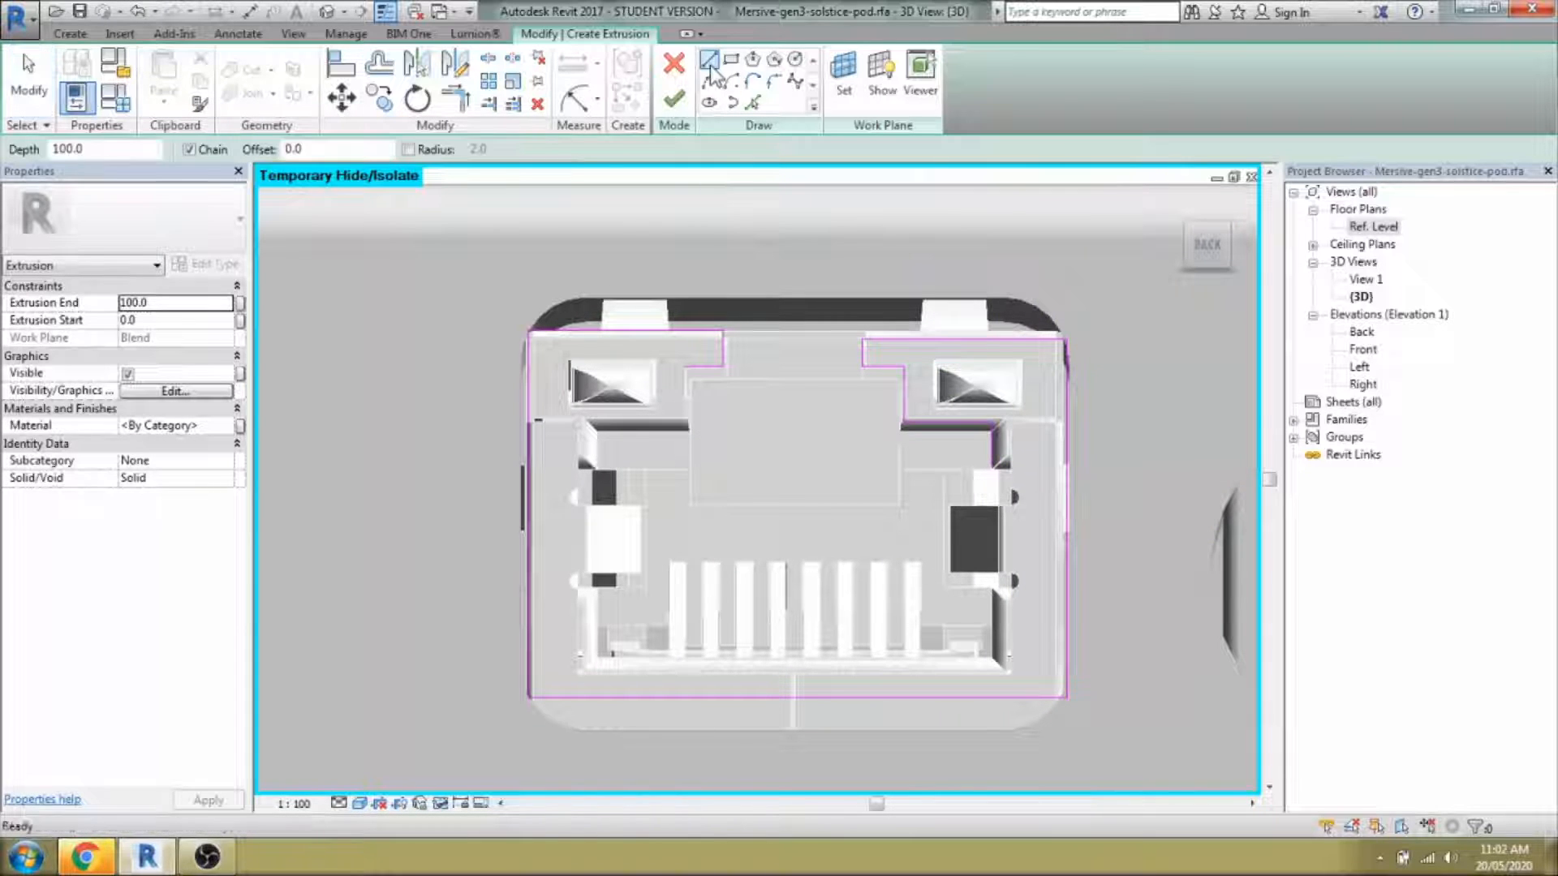
Draw the inner outline inside the port, then trim the sketch lines to corners with TR.
click(993, 468)
click(1022, 467)
click(1022, 652)
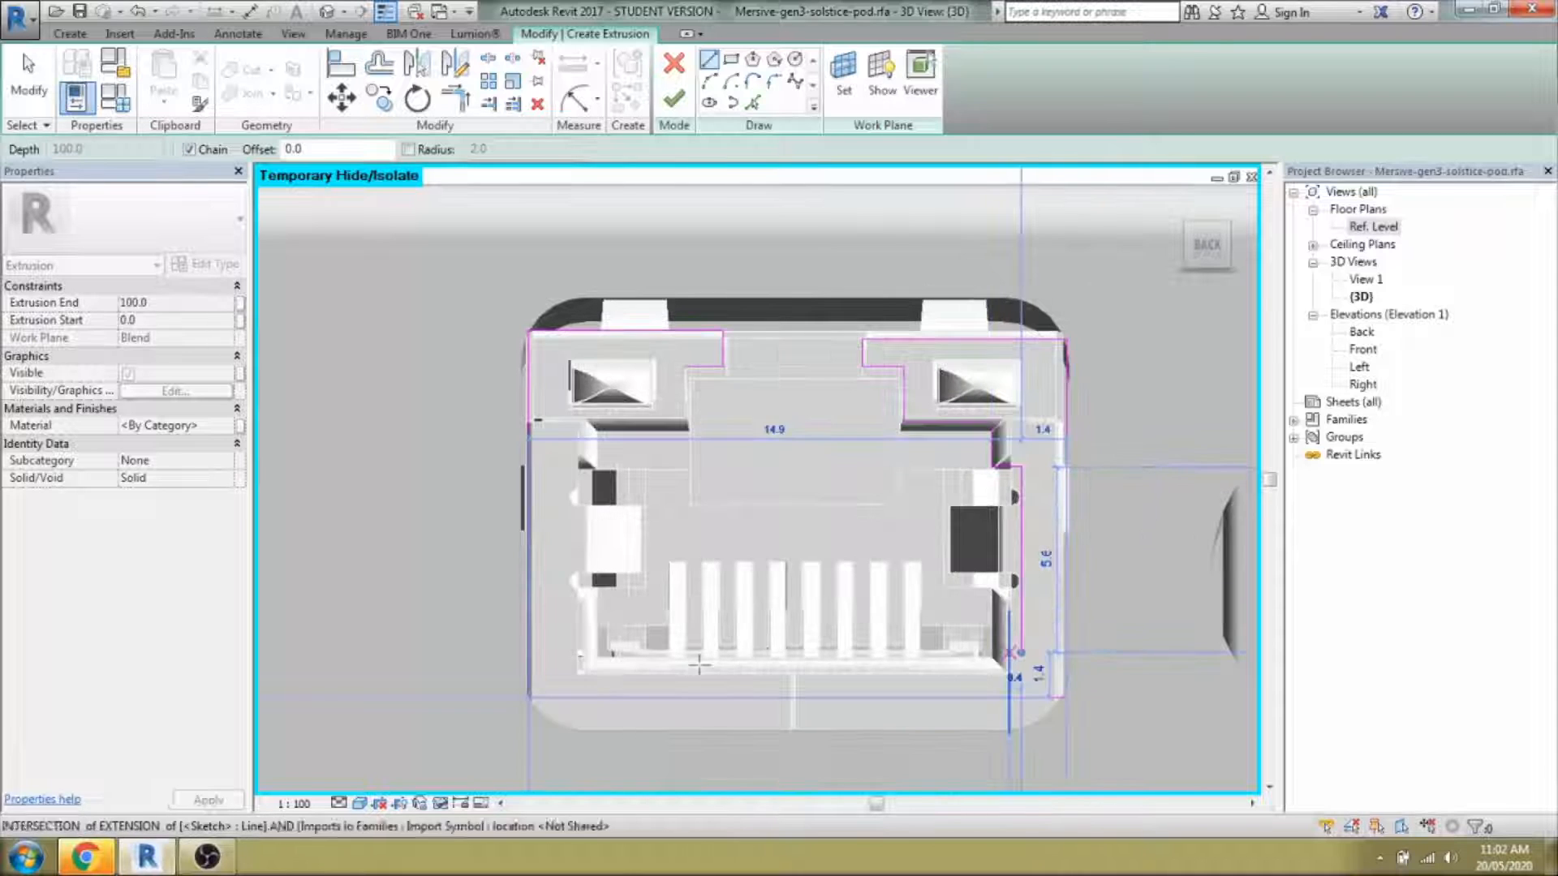
click(599, 652)
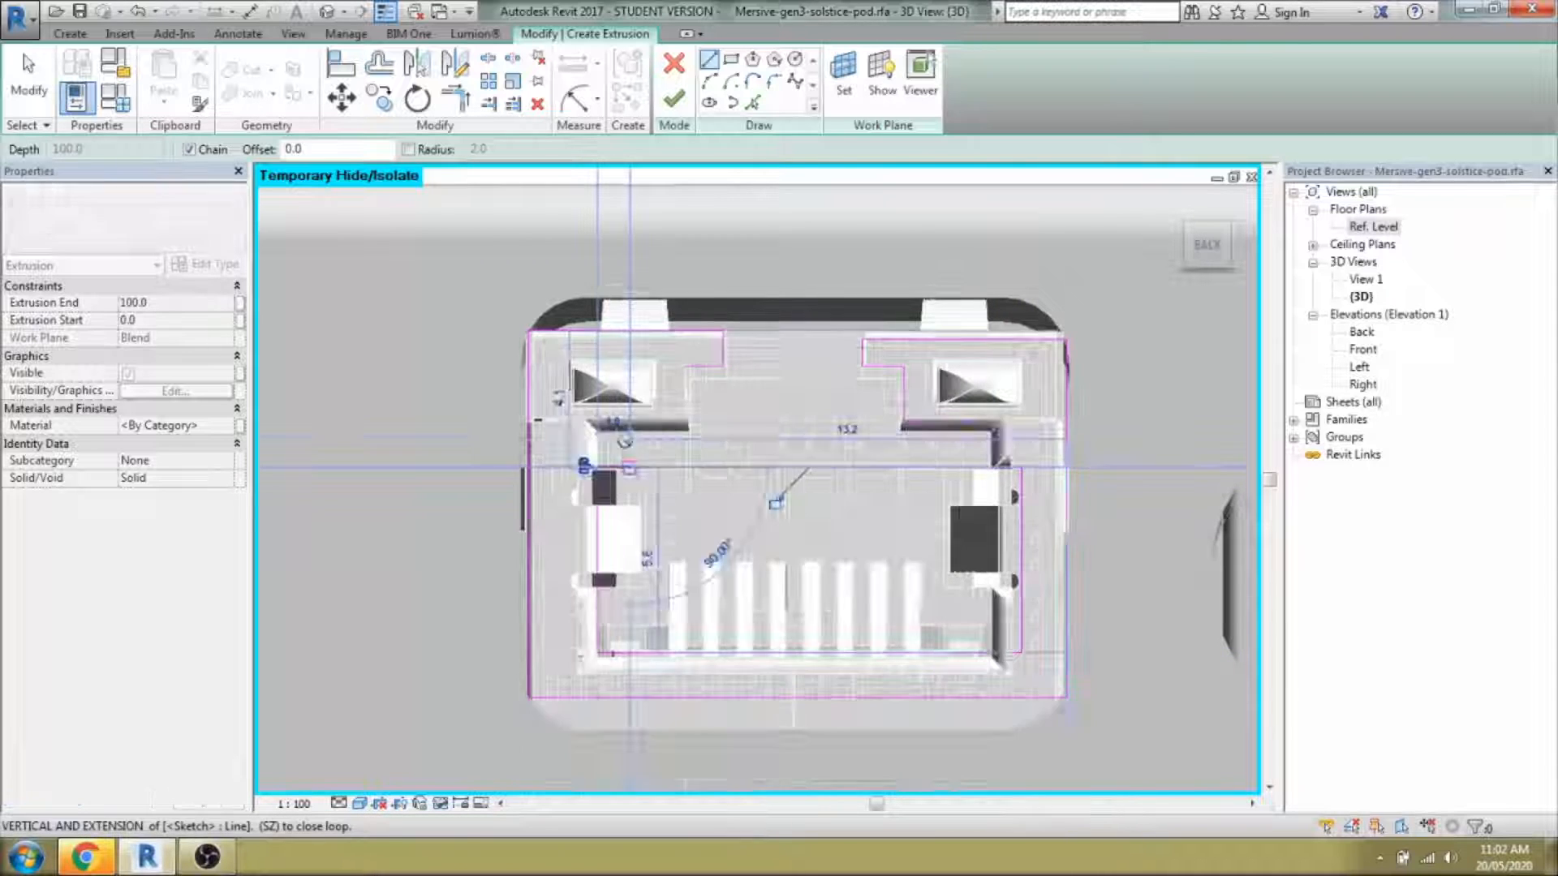
click(599, 468)
click(630, 468)
key(Escape)
key(Escape)
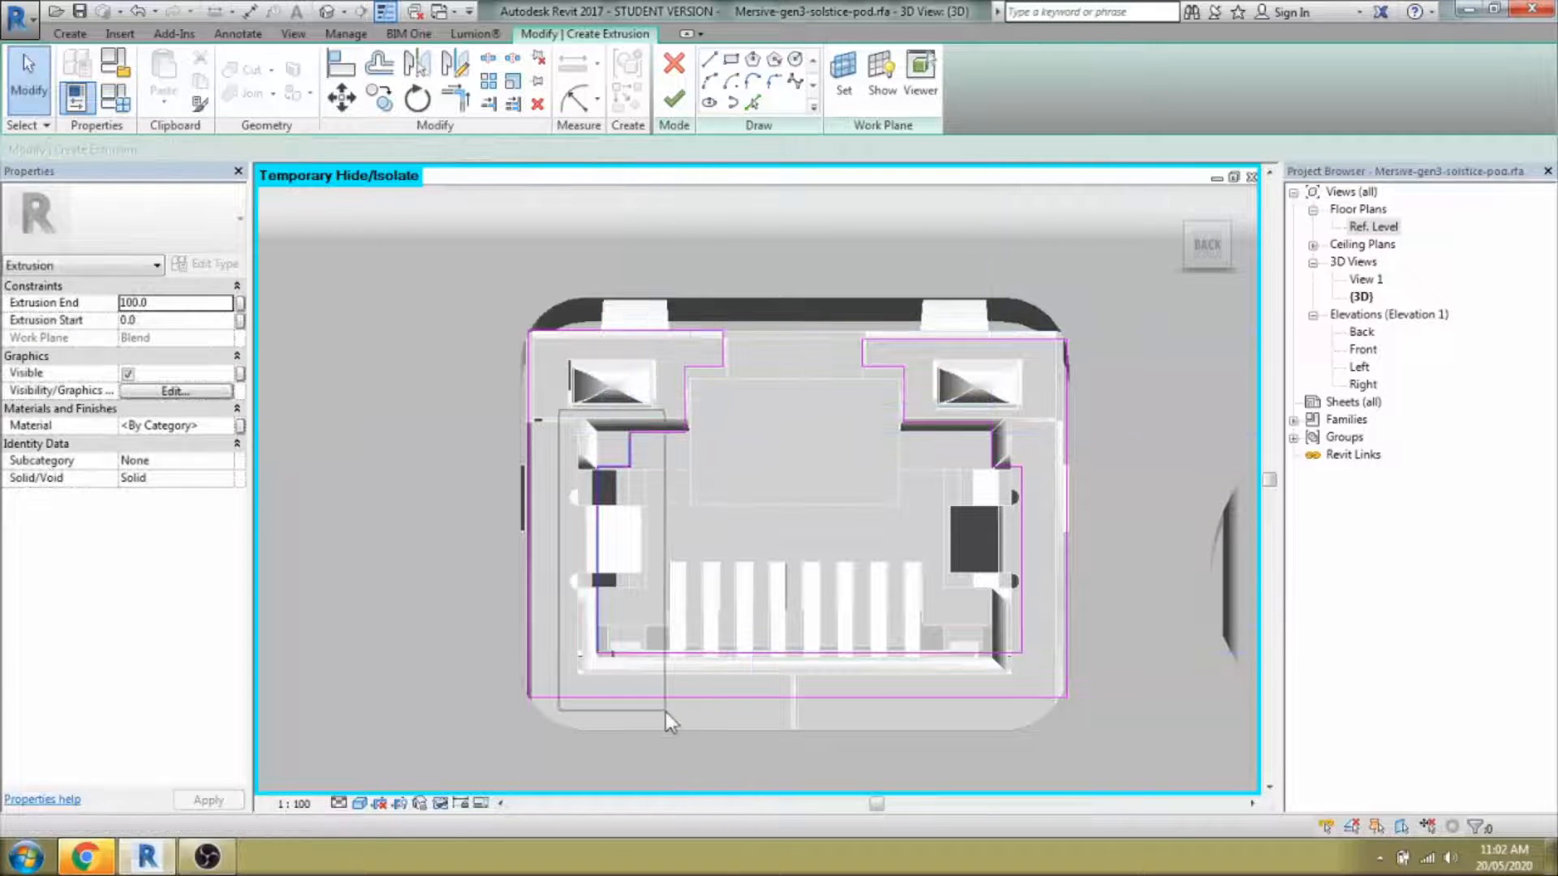
drag(665, 713, 665, 712)
key(Left)
key(Left)
key(Left)
key(Escape)
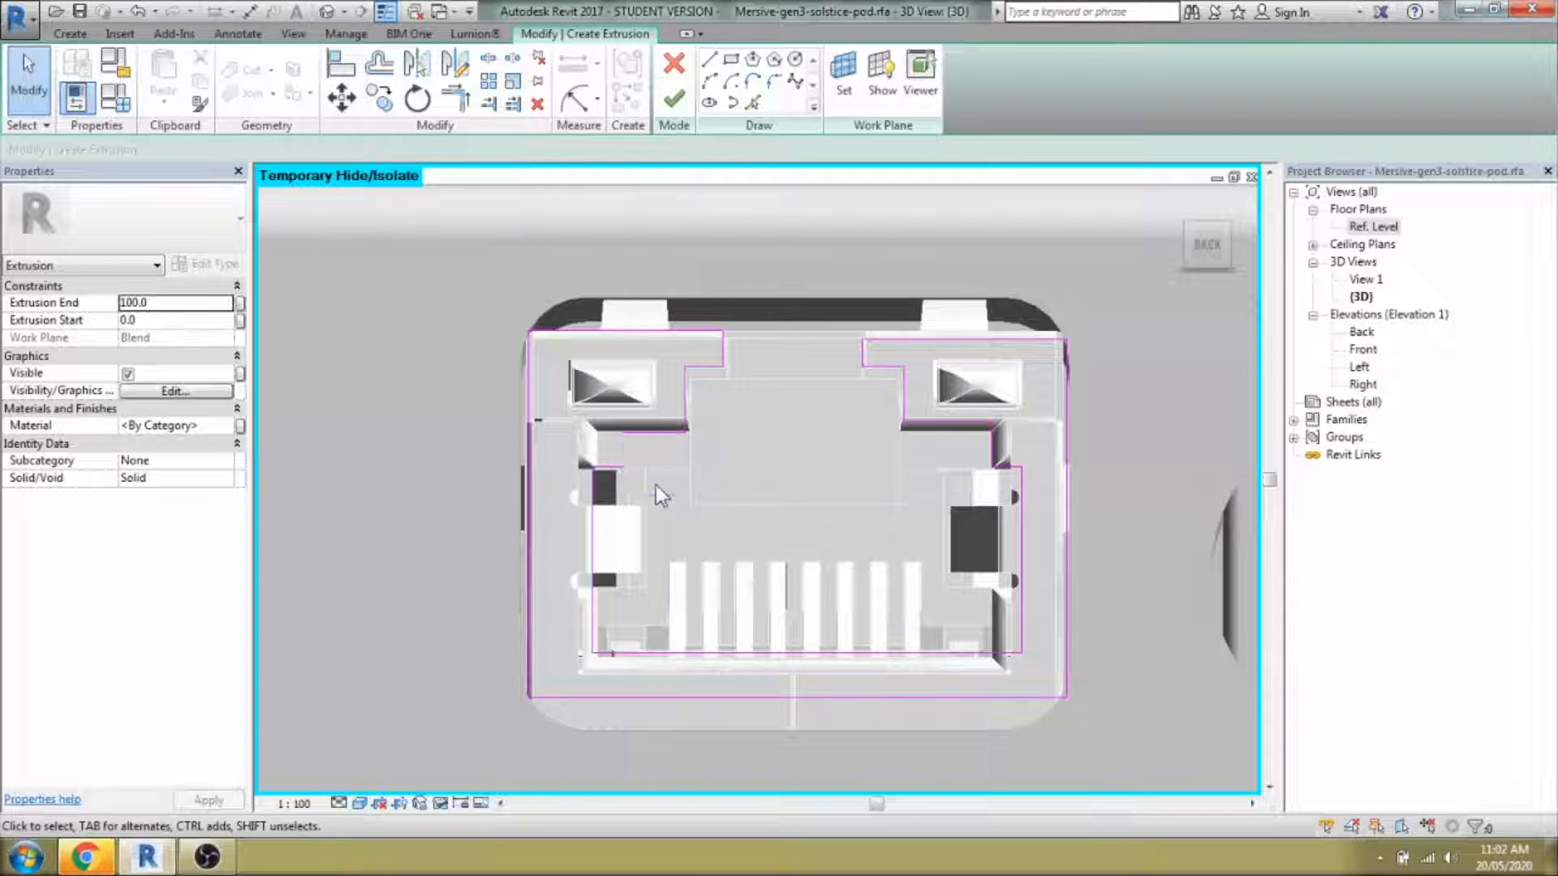
key(t)
key(r)
middle_drag(751, 495, 779, 502)
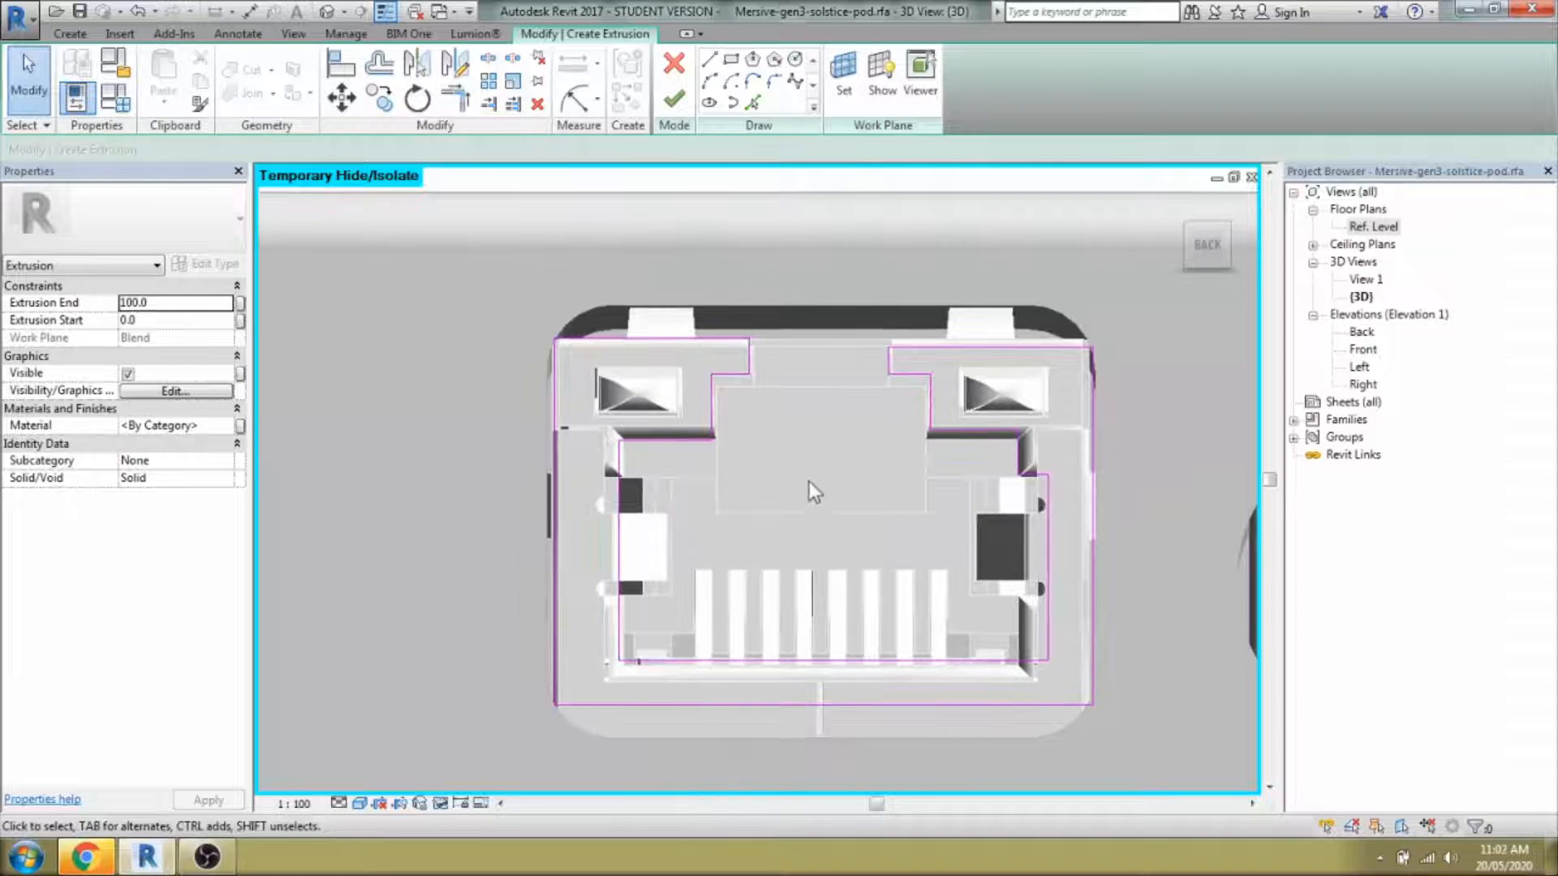
Finish the sketch and drag the extrusion's end back to -1.6.
click(673, 99)
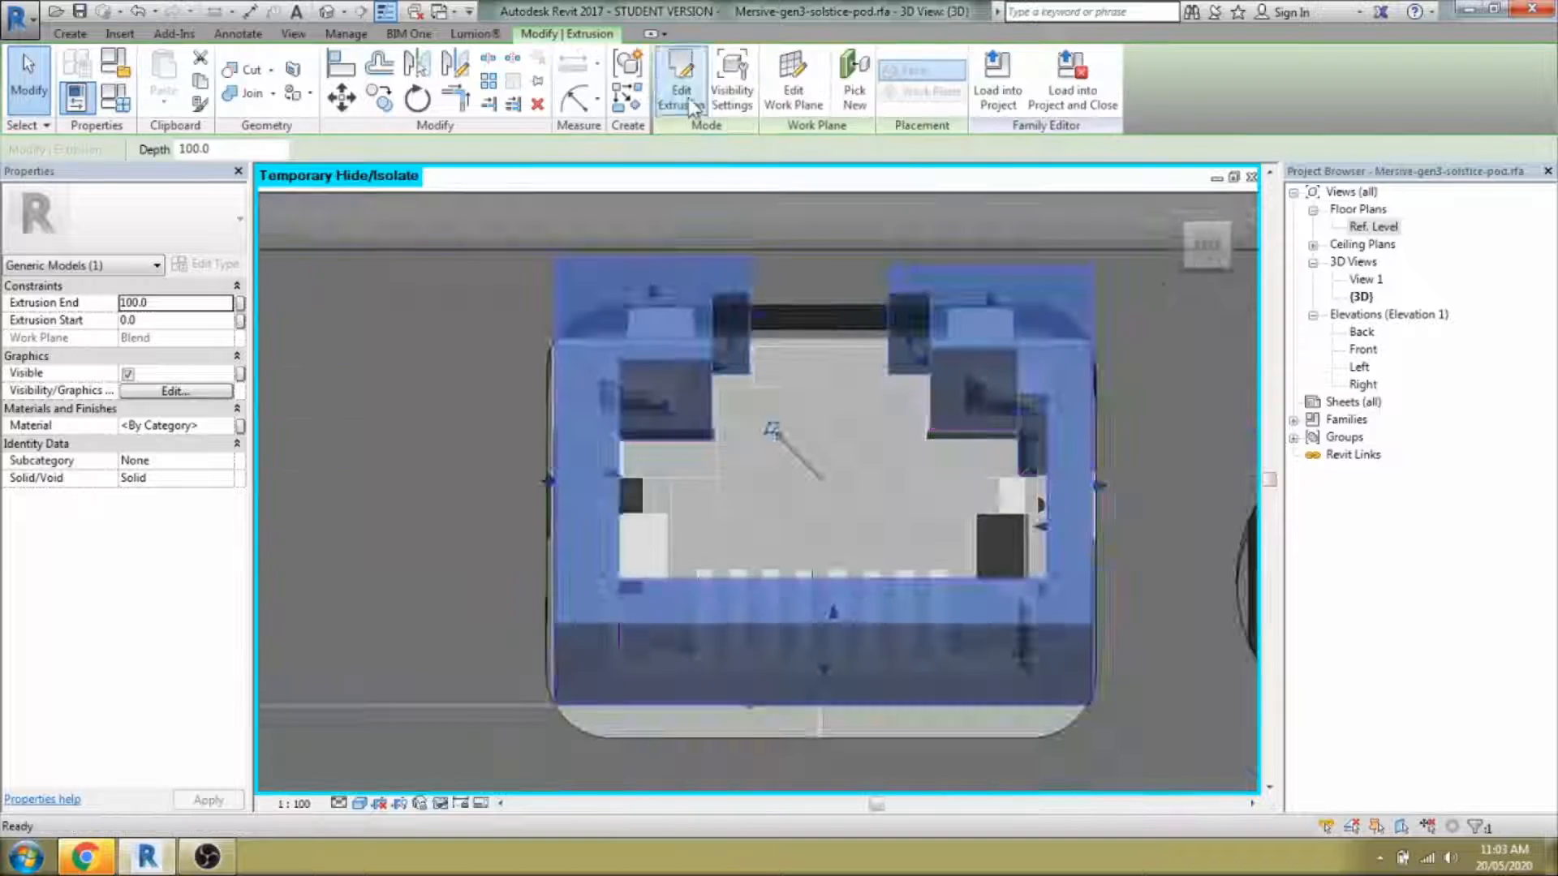
shift+middle_drag(685, 325, 670, 393)
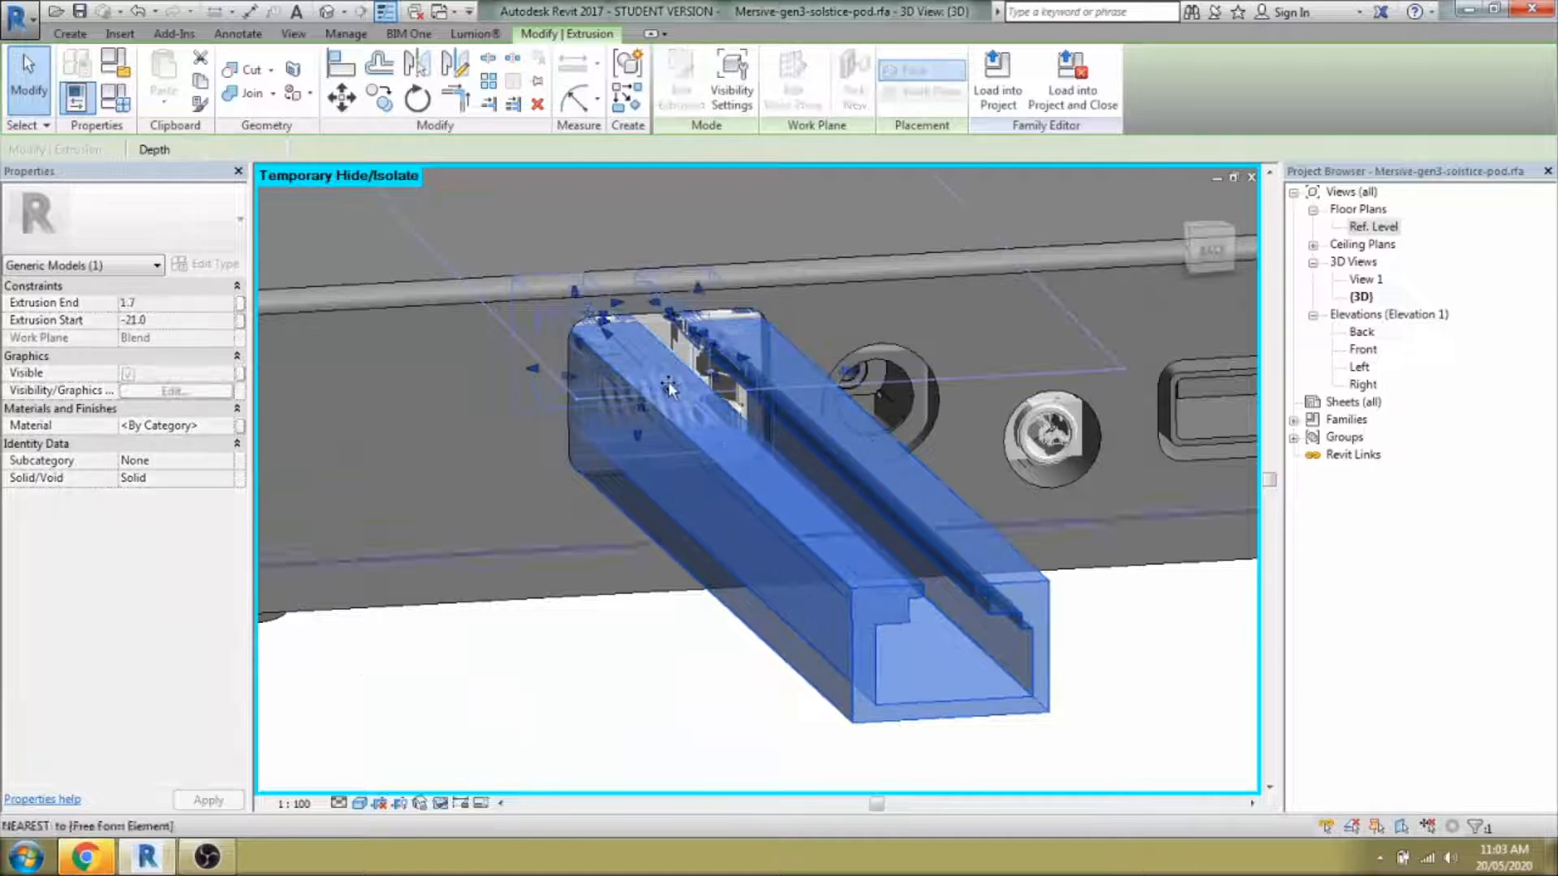
drag(965, 670, 674, 357)
scroll(685, 419, up, 3)
drag(687, 412, 677, 415)
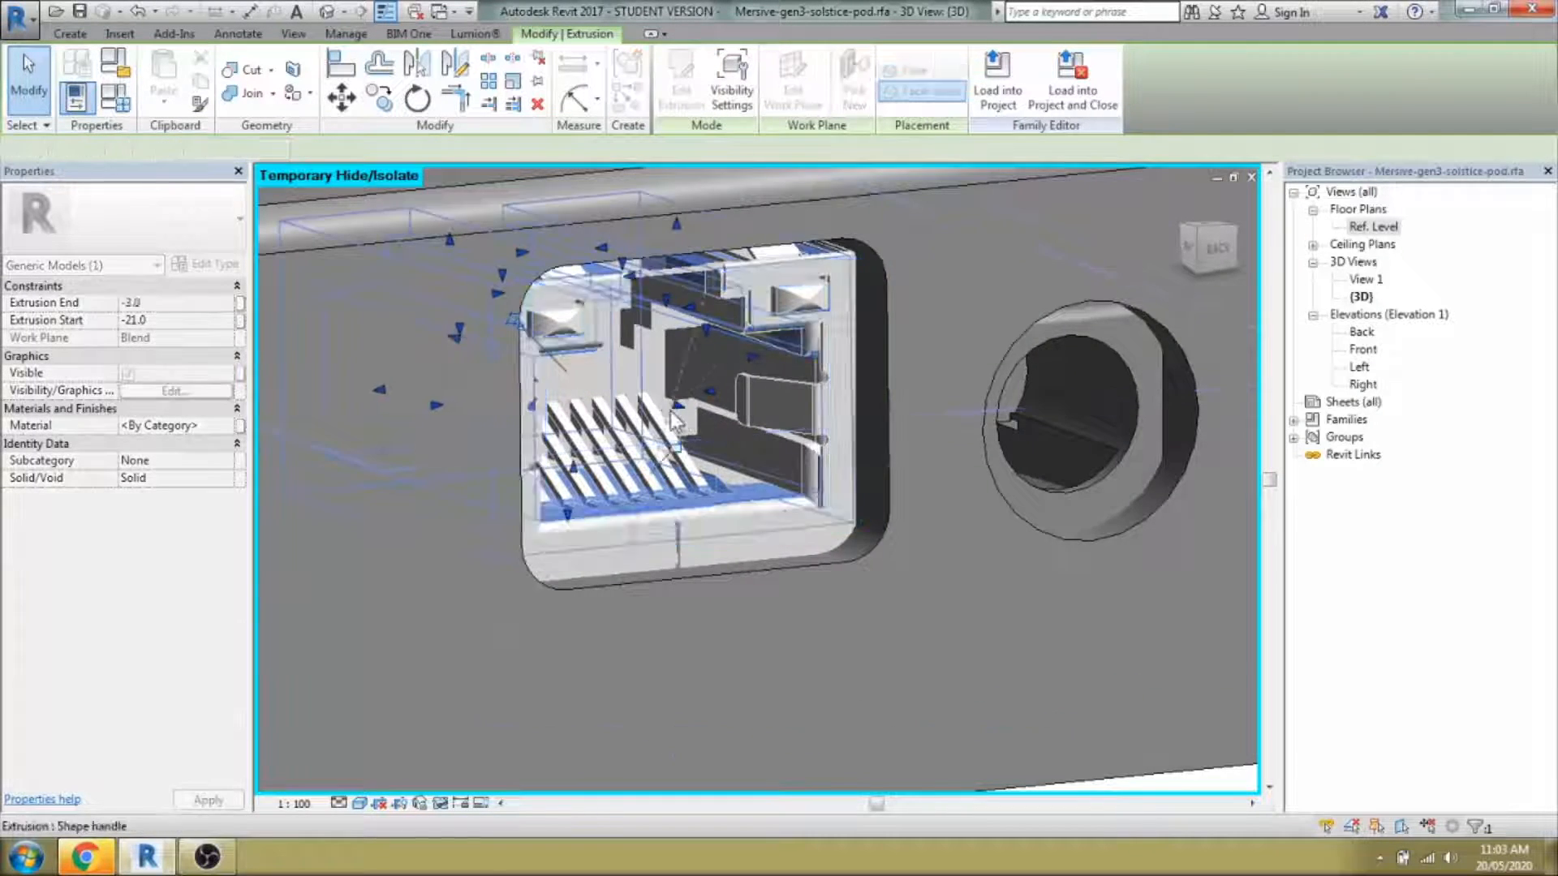
scroll(680, 417, up, 1)
middle_drag(680, 417, 719, 459)
drag(721, 456, 732, 466)
shift+middle_drag(732, 466, 649, 446)
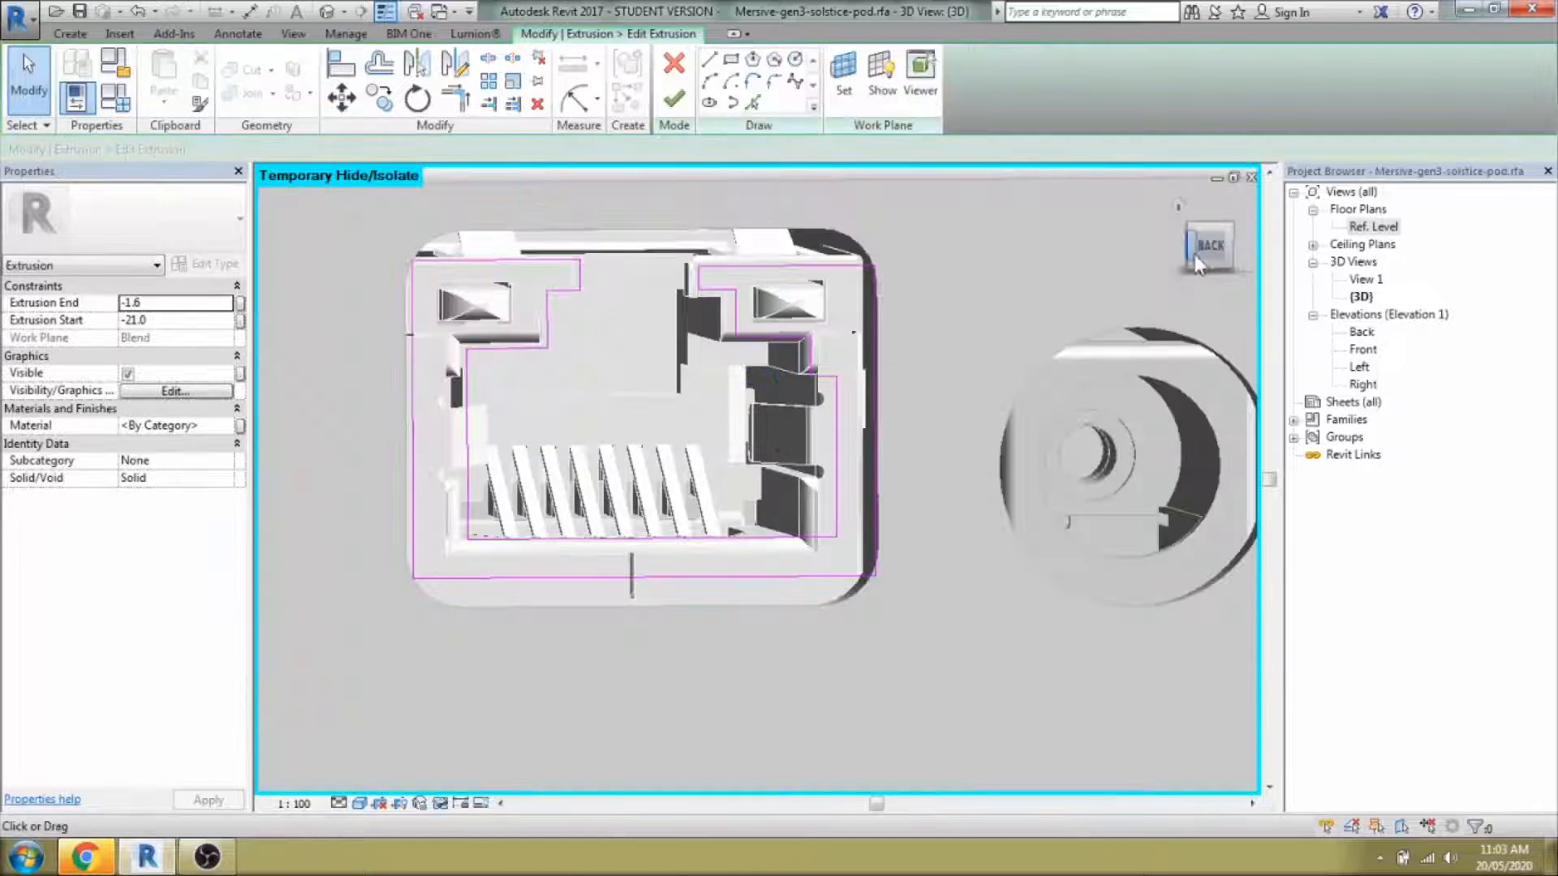
In the extrusion outline, move the outer and inner bottom lines down.
drag(984, 698, 985, 698)
click(1210, 246)
drag(773, 507, 812, 545)
click(854, 452)
drag(853, 452, 855, 464)
click(911, 511)
shift+middle_drag(1011, 553, 1003, 539)
Round the lower-right and lower-left corners with 1.6 fillet arcs and finish the edit.
click(774, 81)
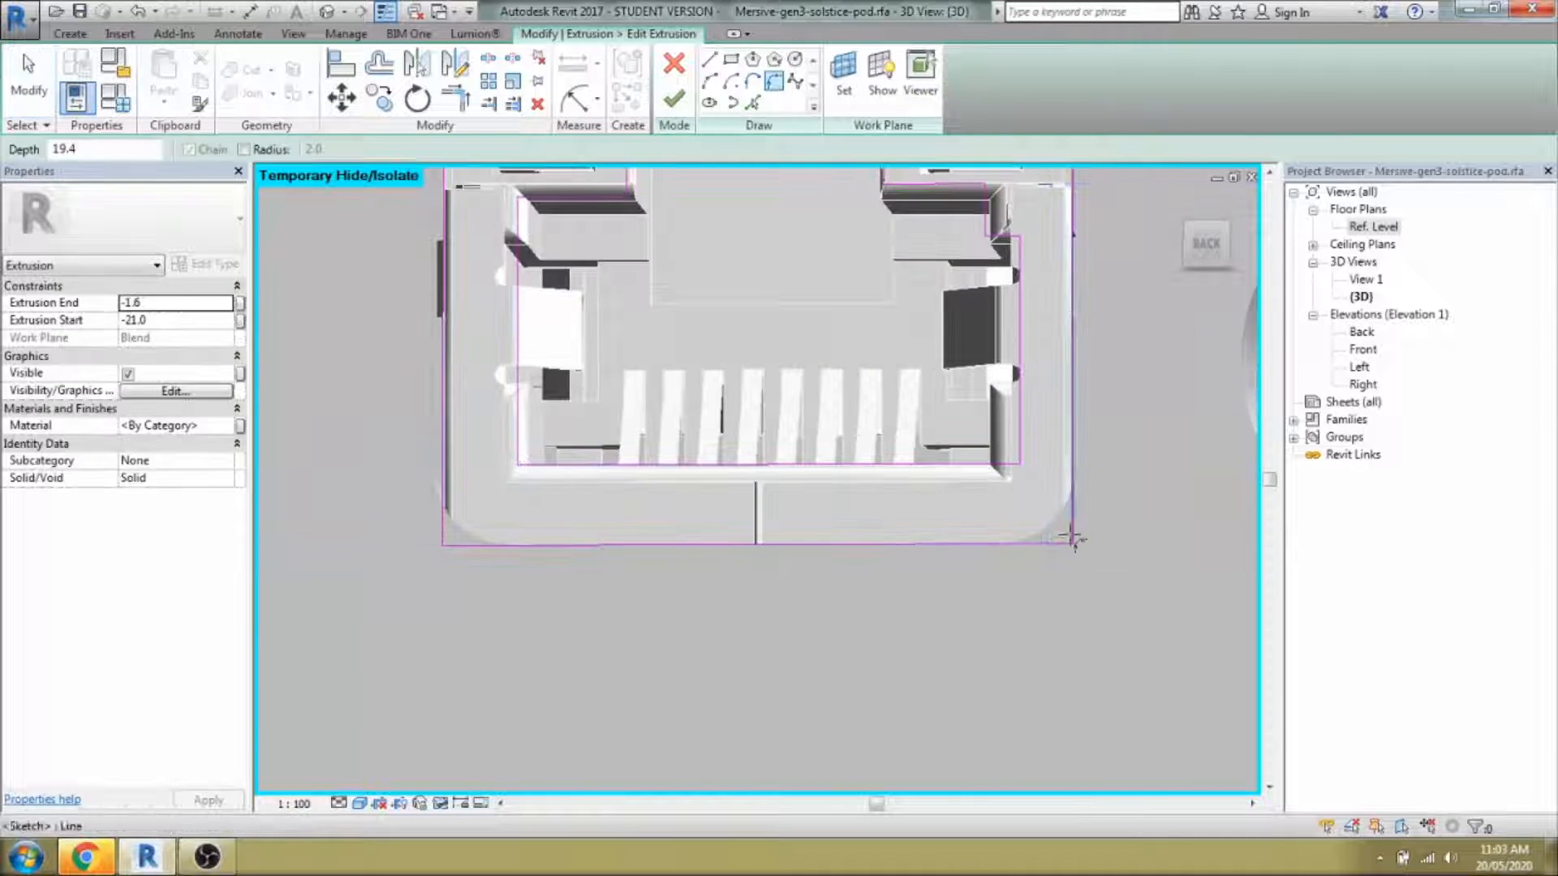
click(1072, 528)
click(1037, 544)
click(1052, 524)
click(444, 528)
click(461, 544)
click(462, 526)
scroll(729, 301, down, 1)
mouse_move(730, 300)
middle_down()
mouse_move(736, 470)
mouse_move(687, 487)
mouse_move(738, 546)
middle_up()
click(673, 99)
Orbit around the finished Ethernet extrusion toward the round connector.
mouse_move(698, 471)
shift+middle_down()
mouse_move(647, 508)
mouse_move(616, 492)
mouse_move(689, 528)
shift+middle_up()
scroll(647, 507, down, 3)
scroll(647, 505, up, 3)
scroll(690, 527, down, 3)
key(Escape)
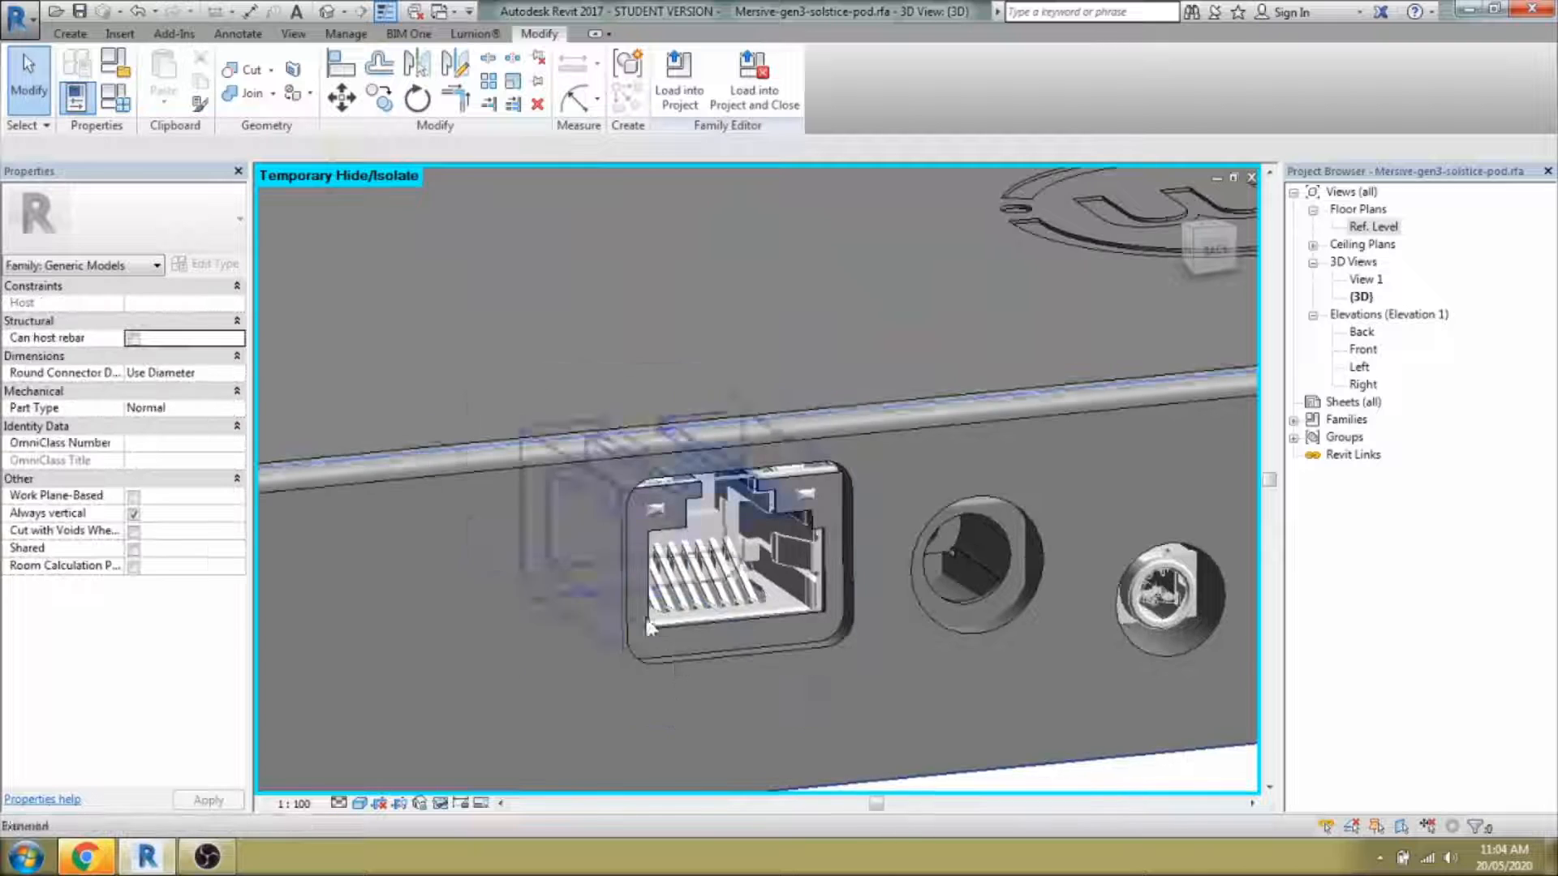
scroll(1041, 707, up, 1)
shift+middle_drag(1120, 698, 796, 724)
scroll(1041, 708, up, 2)
mouse_move(780, 519)
shift+middle_down()
mouse_move(842, 557)
mouse_move(795, 503)
shift+middle_up()
click(71, 34)
Sketch two concentric circles on the round connector as a new extrusion and finish it.
click(171, 77)
click(767, 572)
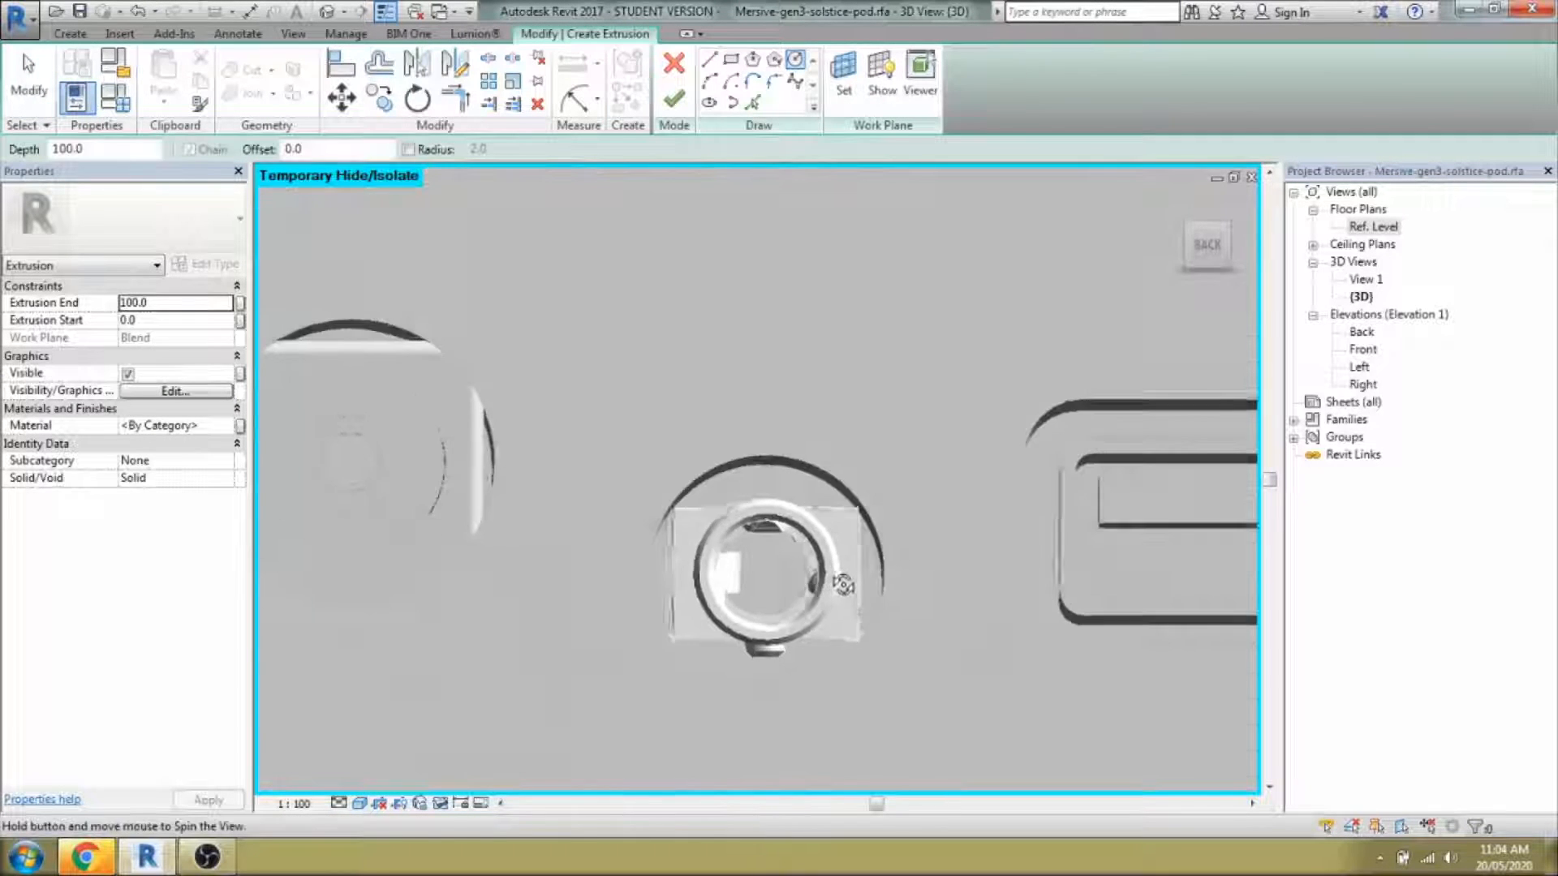
click(827, 617)
click(767, 572)
click(812, 605)
key(Escape)
shift+middle_drag(835, 633, 859, 641)
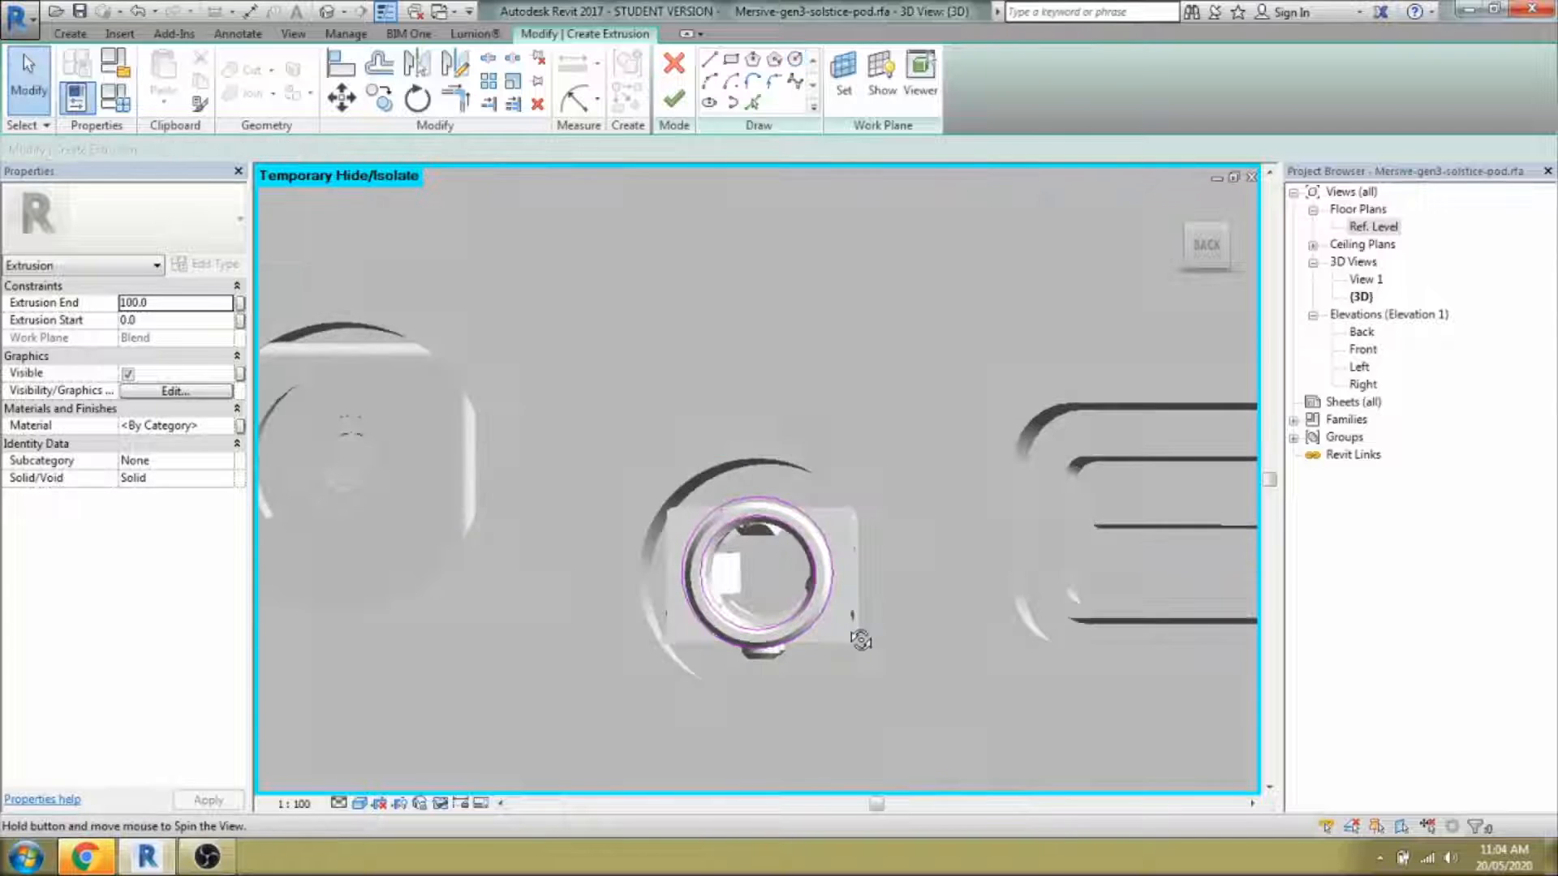
click(674, 99)
Drag the ring extrusion's start to -16.6 and its end to 0.0.
shift+middle_drag(811, 568, 934, 616)
scroll(568, 454, down, 3)
drag(647, 497, 586, 470)
drag(1029, 671, 649, 498)
scroll(656, 487, up, 1)
shift+middle_drag(654, 485, 852, 487)
scroll(857, 465, up, 5)
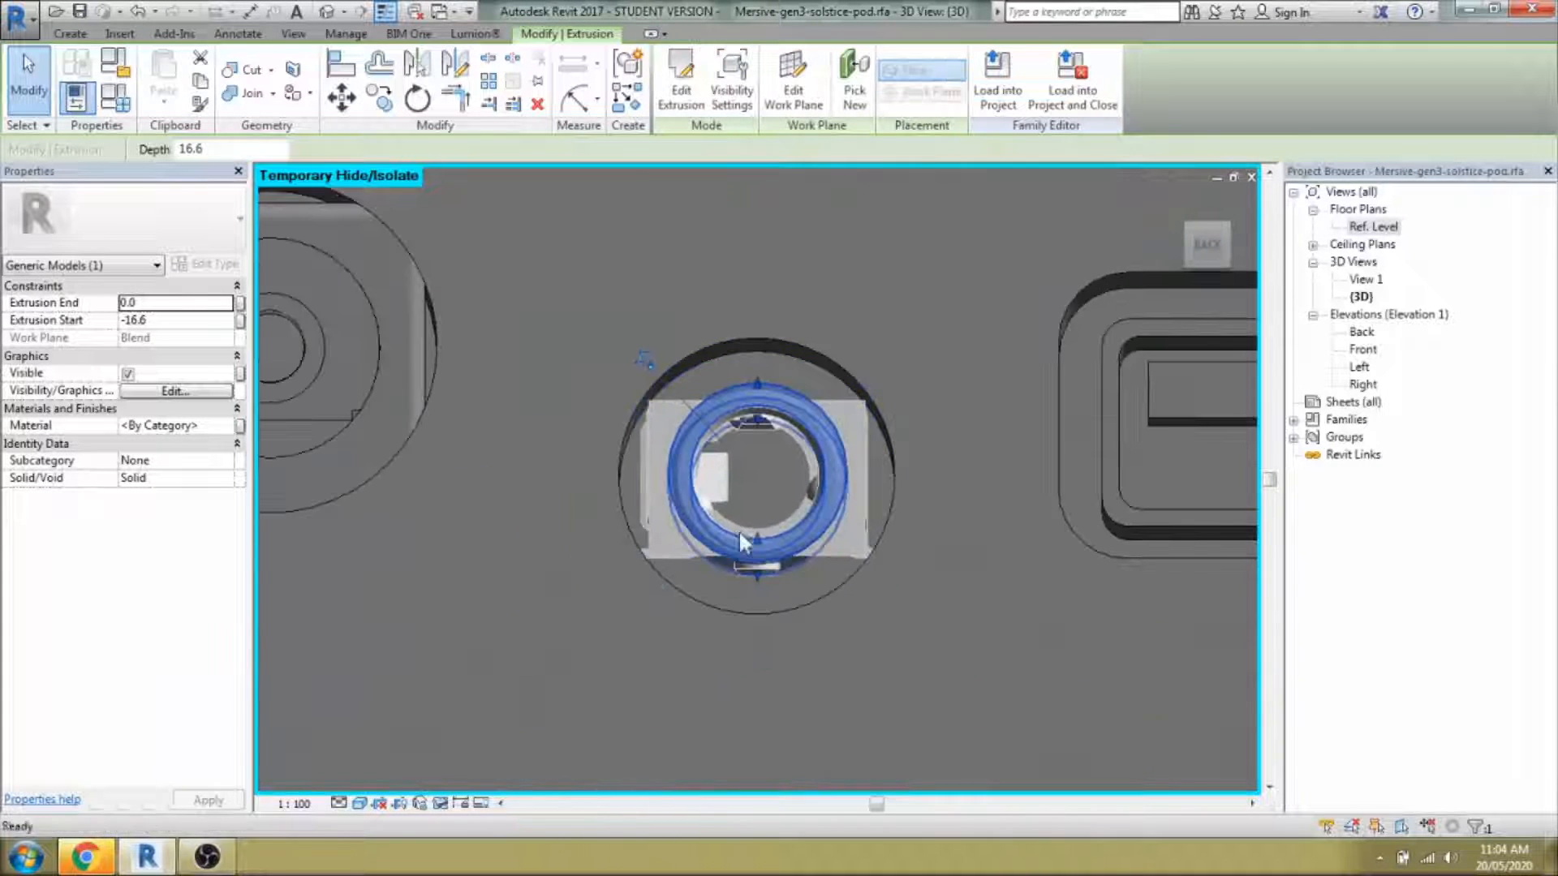
Add a rectangle around the ring in the extrusion outline, leaving a circular hole.
double_click(838, 373)
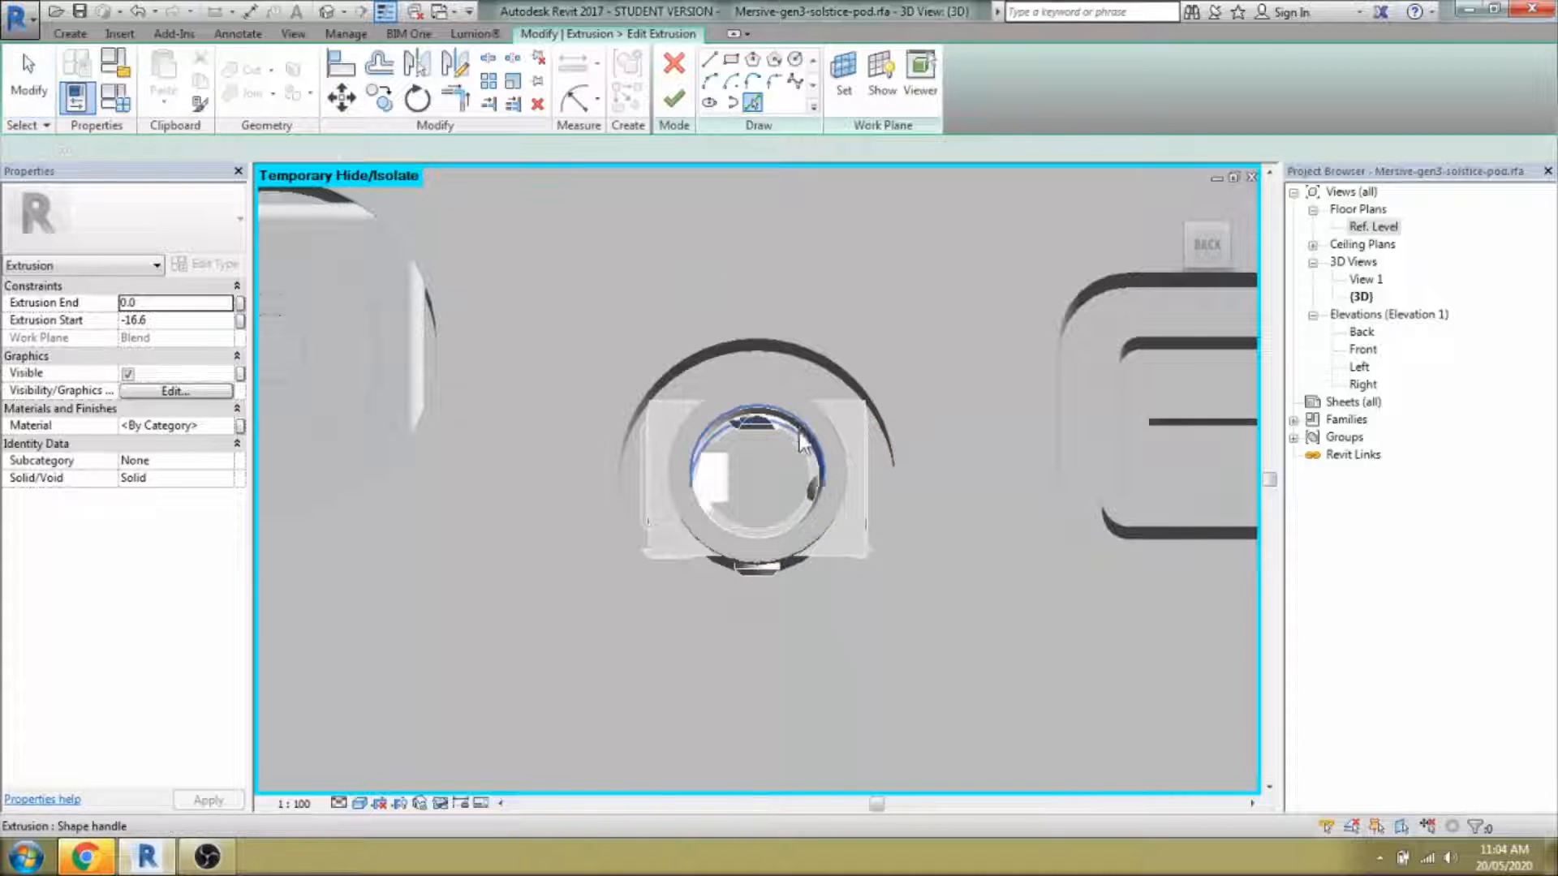
click(646, 396)
click(869, 559)
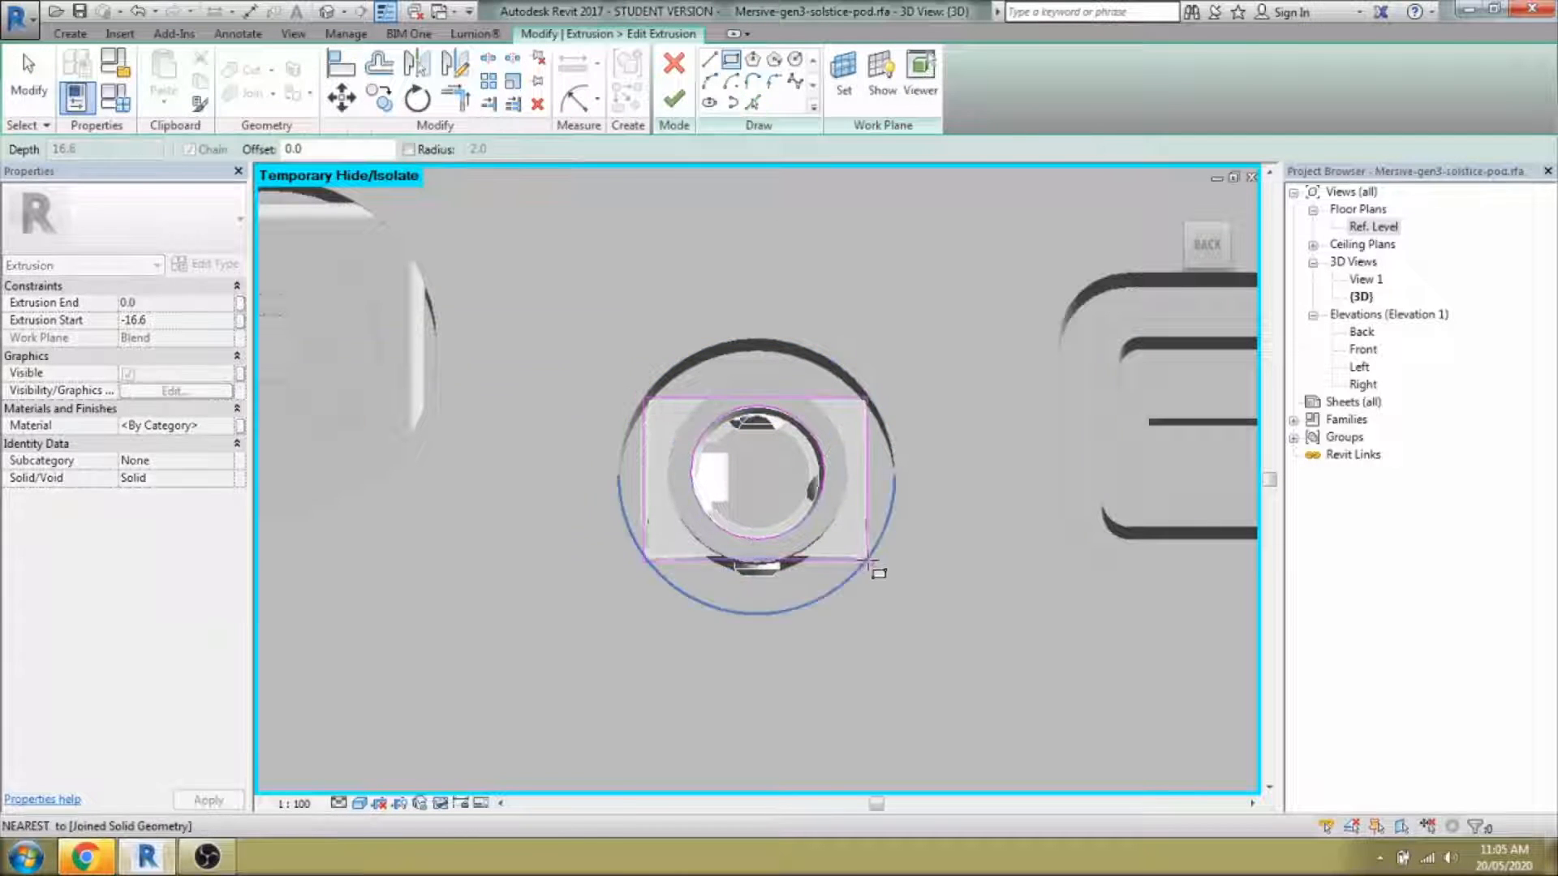
key(Escape)
click(805, 399)
scroll(805, 398, up, 3)
scroll(888, 510, down, 1)
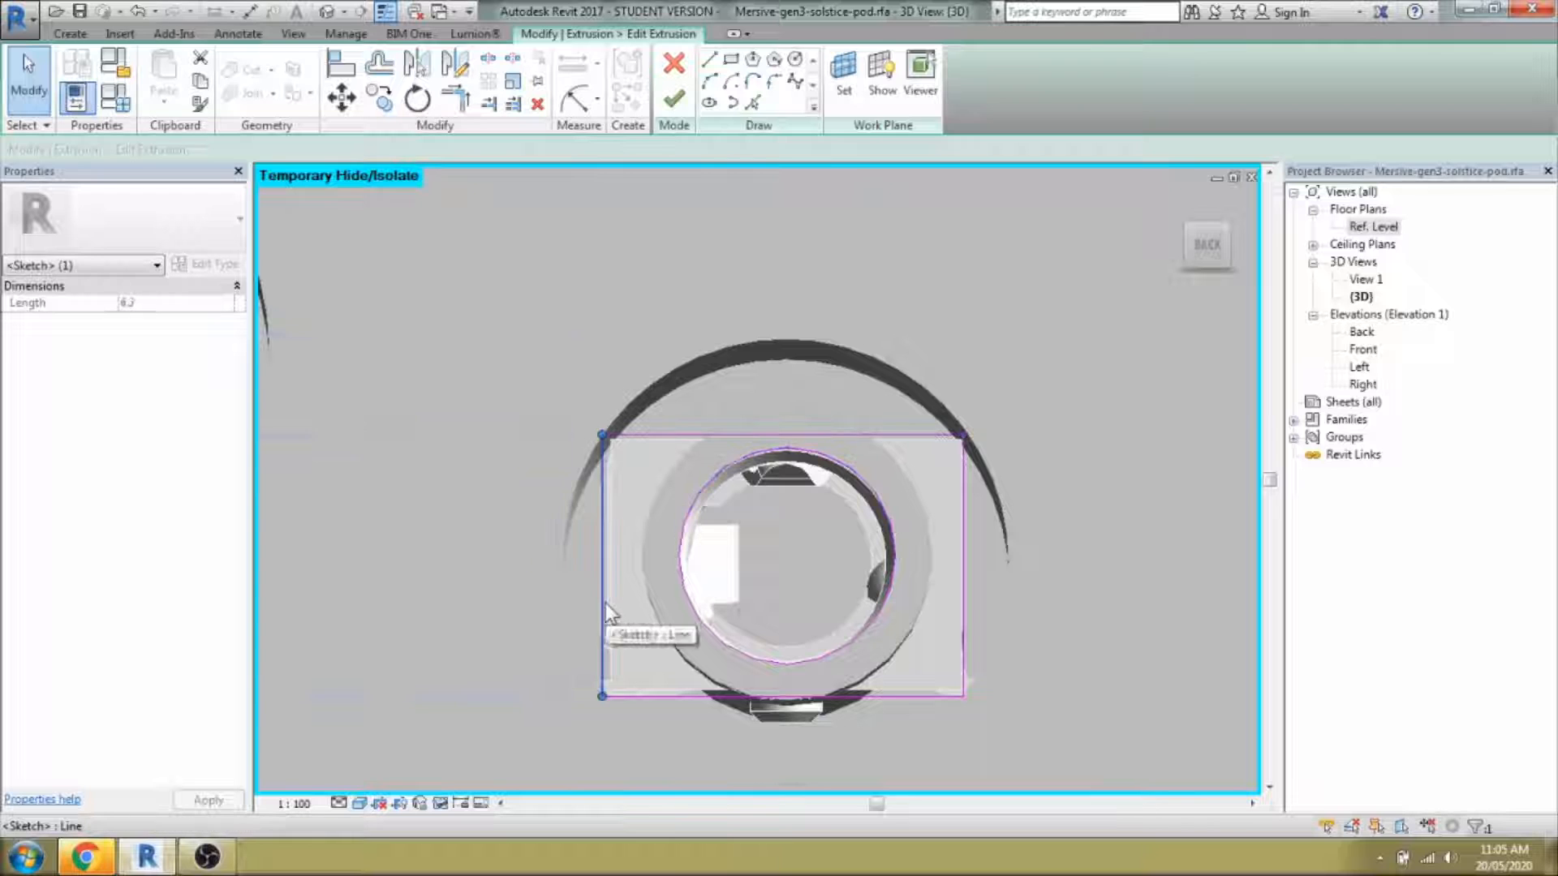
drag(604, 602, 607, 602)
click(1045, 758)
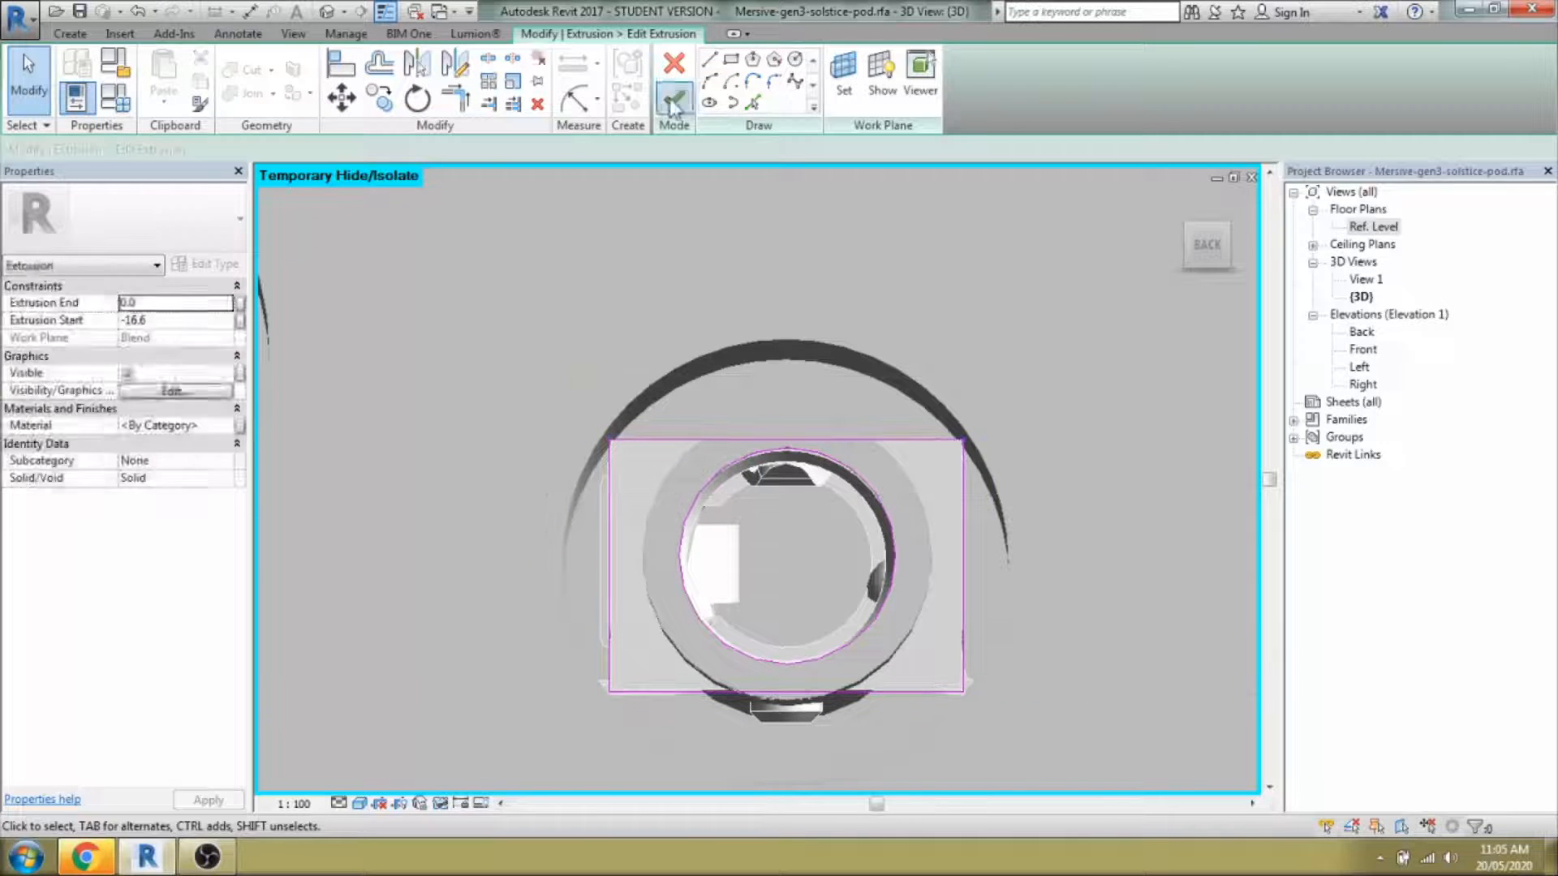
click(909, 440)
click(674, 99)
Inspect the connector and Ethernet port geometry, then clear the selection.
shift+middle_drag(812, 357, 862, 459)
click(847, 421)
click(846, 420)
scroll(847, 420, down, 1)
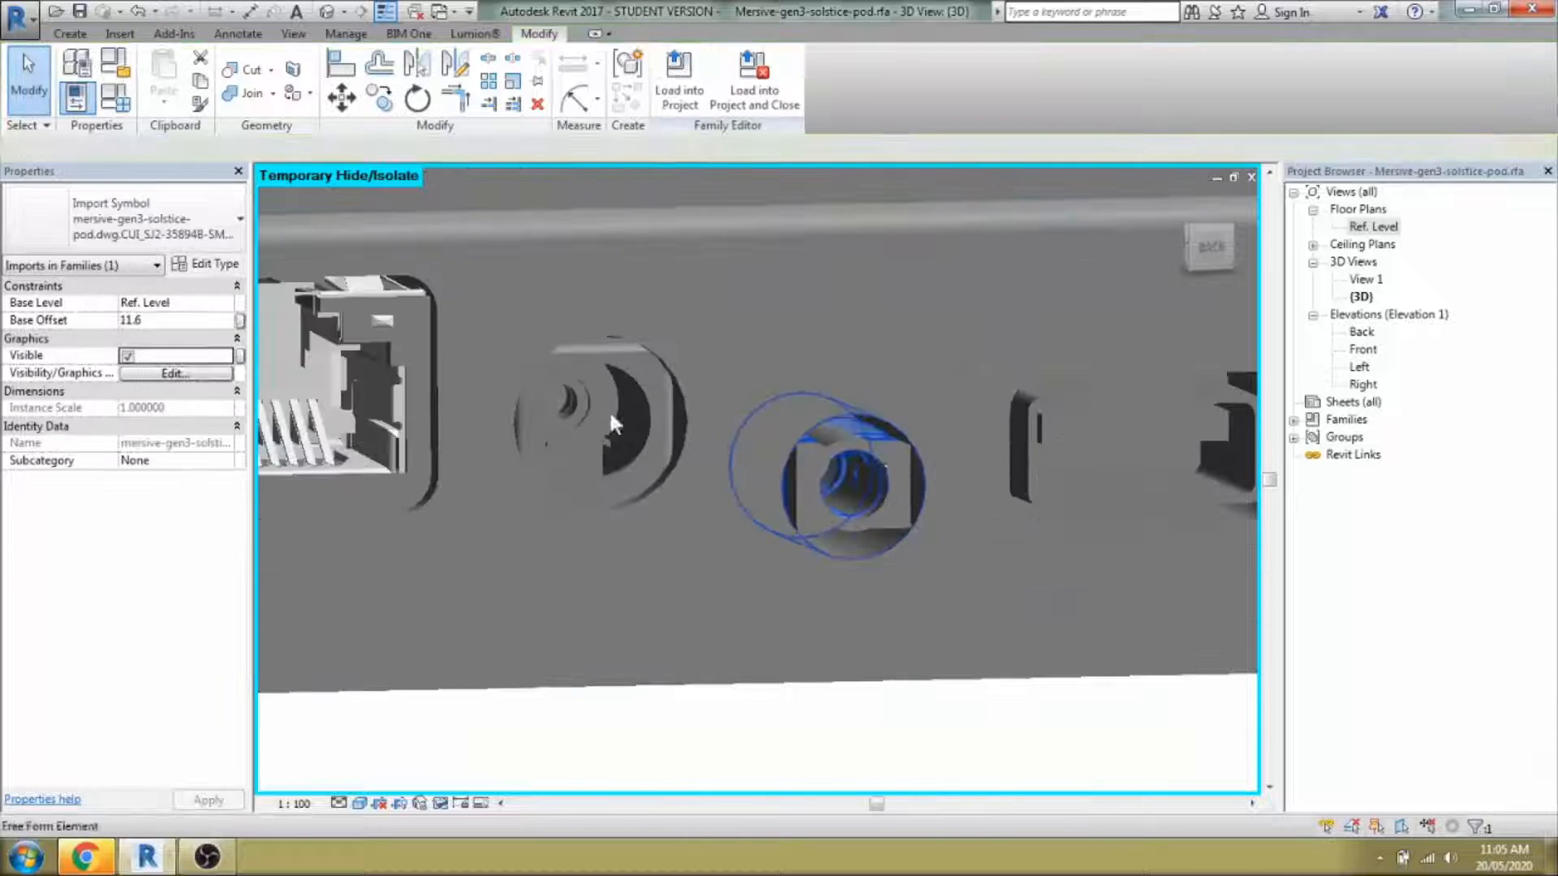
scroll(609, 410, down, 2)
click(537, 419)
scroll(754, 471, down, 2)
click(839, 556)
Tab-cycle to inspect the imported symbols inside the HDMI port and the second port.
scroll(754, 548, down, 1)
middle_drag(753, 548, 1421, 605)
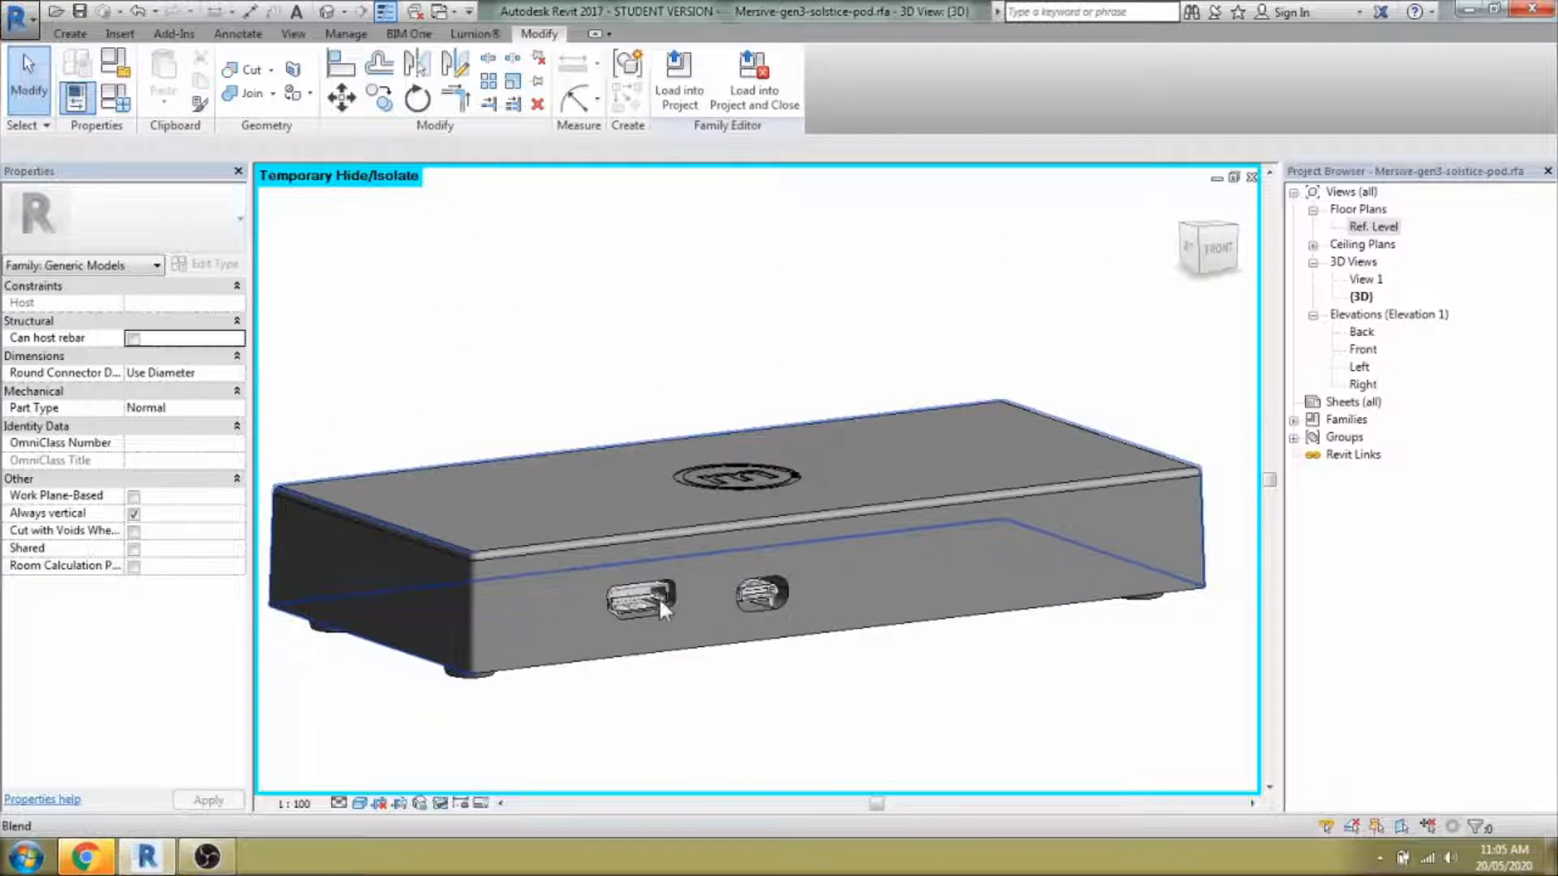
scroll(659, 597, up, 3)
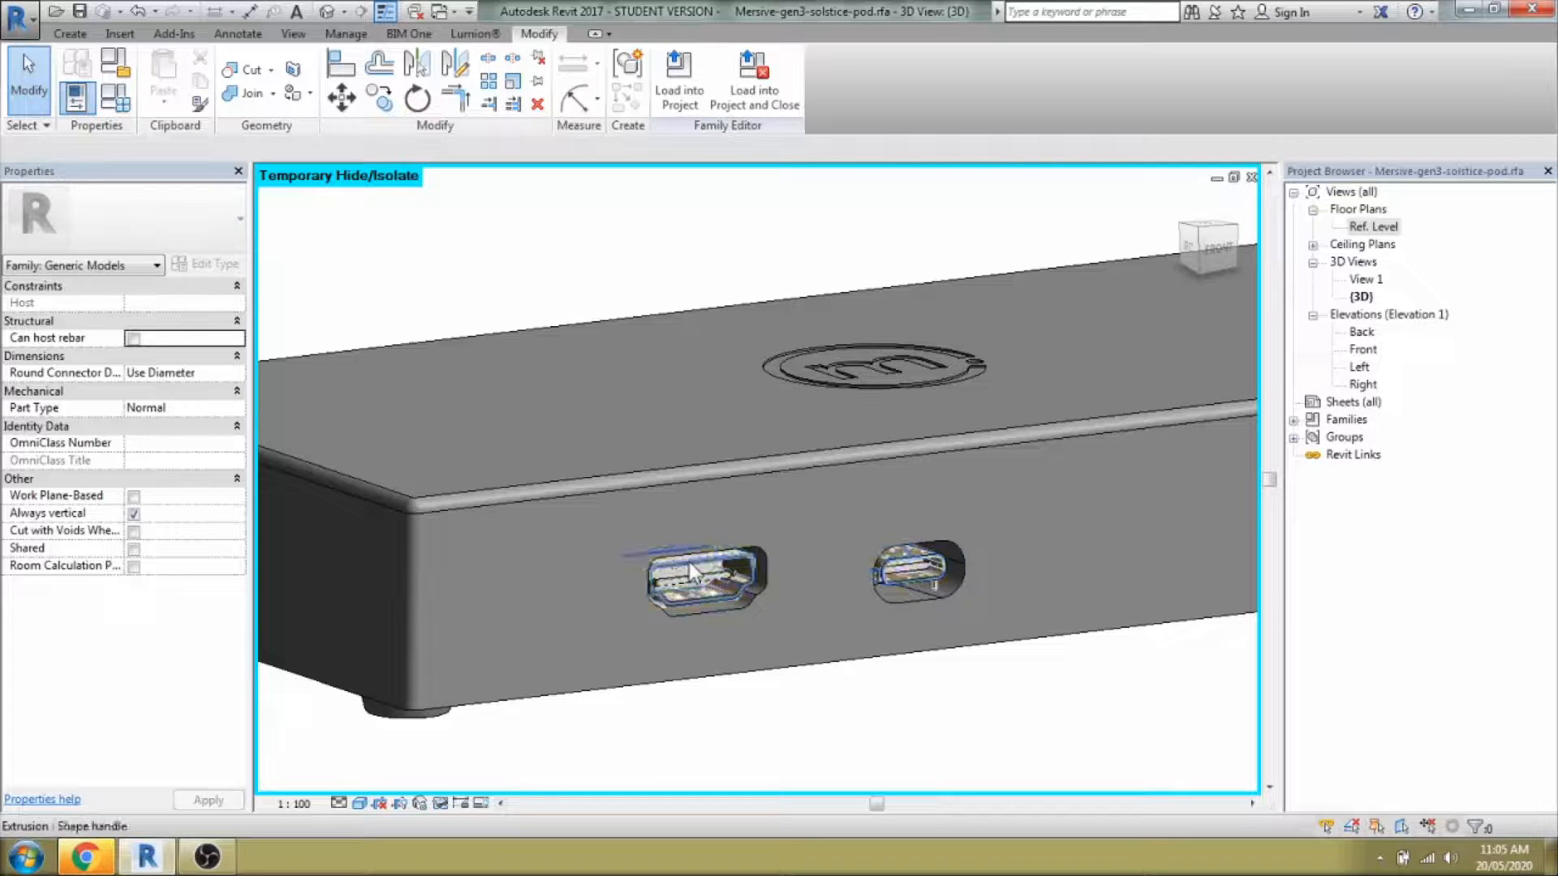
key(Tab)
click(688, 560)
key(Escape)
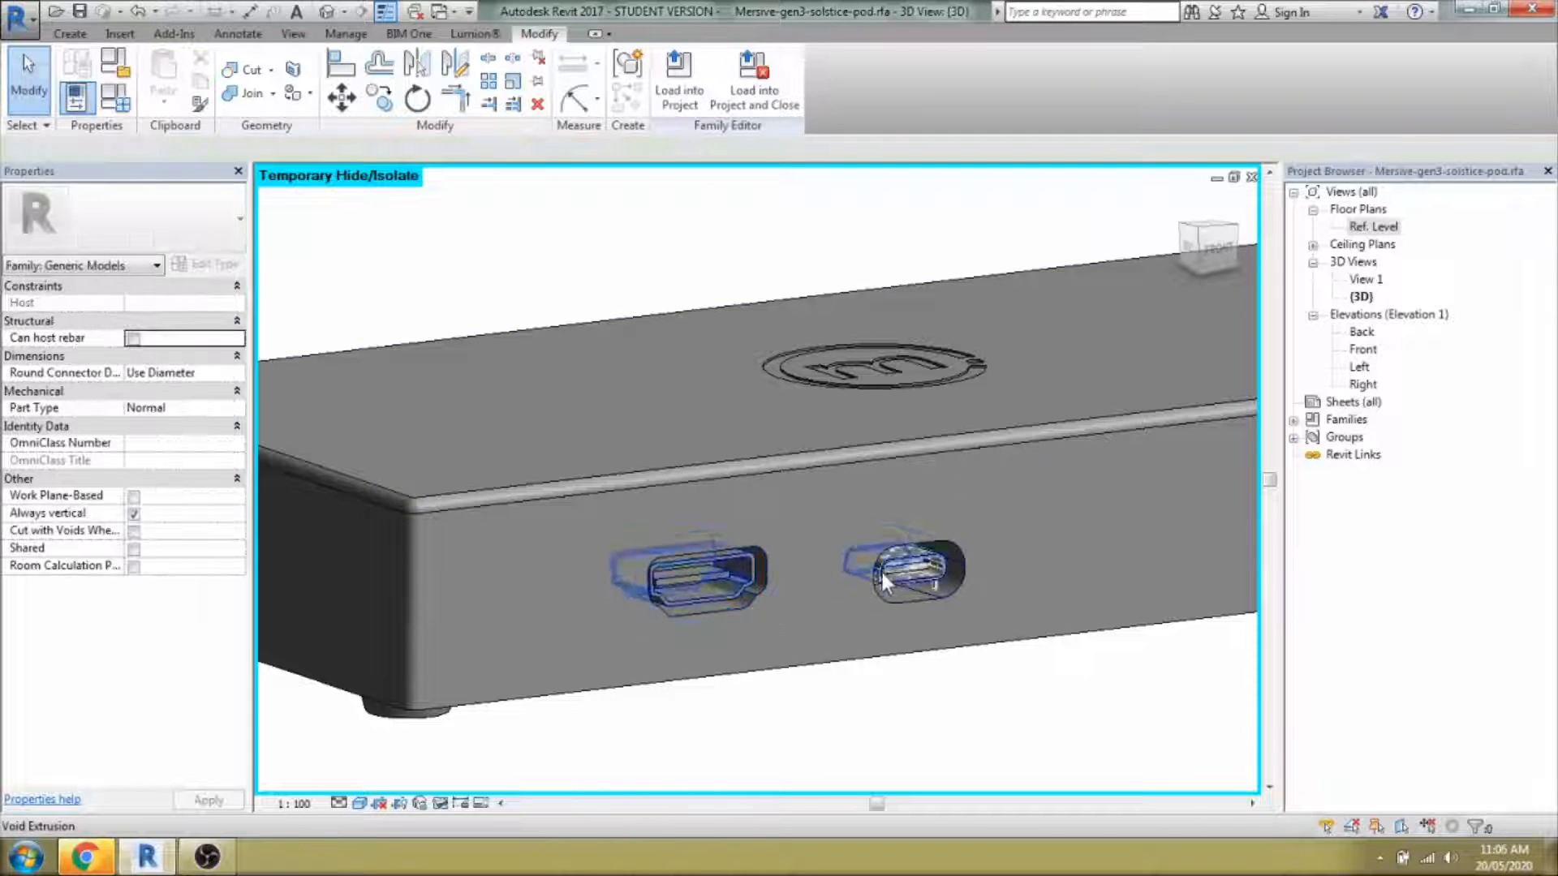
key(Tab)
key(Tab)
key(Tab)
key(Tab)
key(Tab)
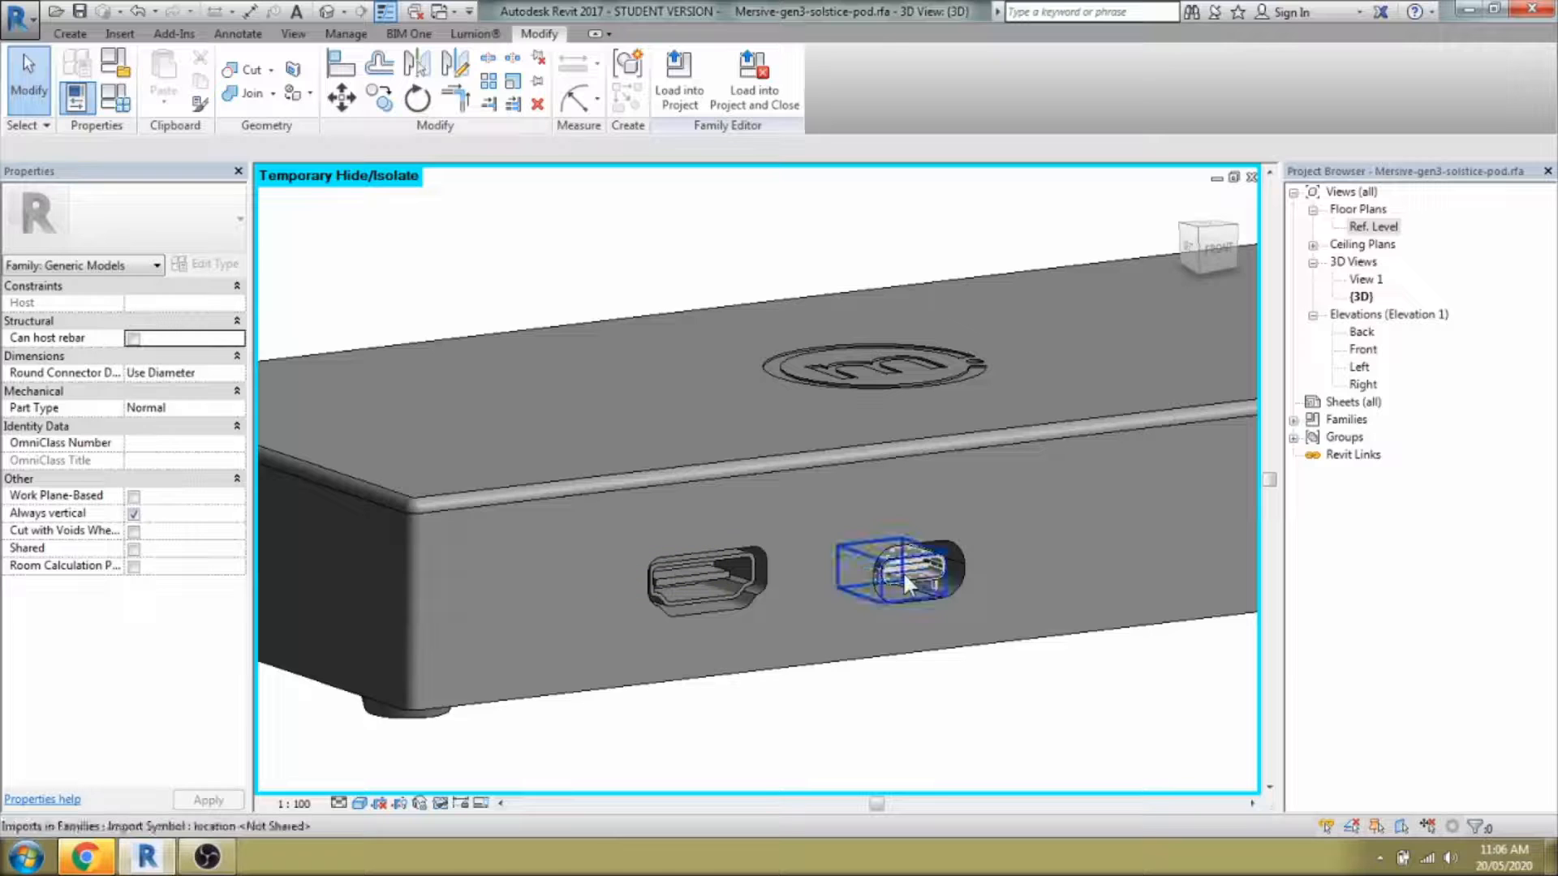
click(902, 571)
key(Escape)
Window-select the front and back port extrusions with the body until Generic Models (10) are selected.
scroll(731, 559, down, 4)
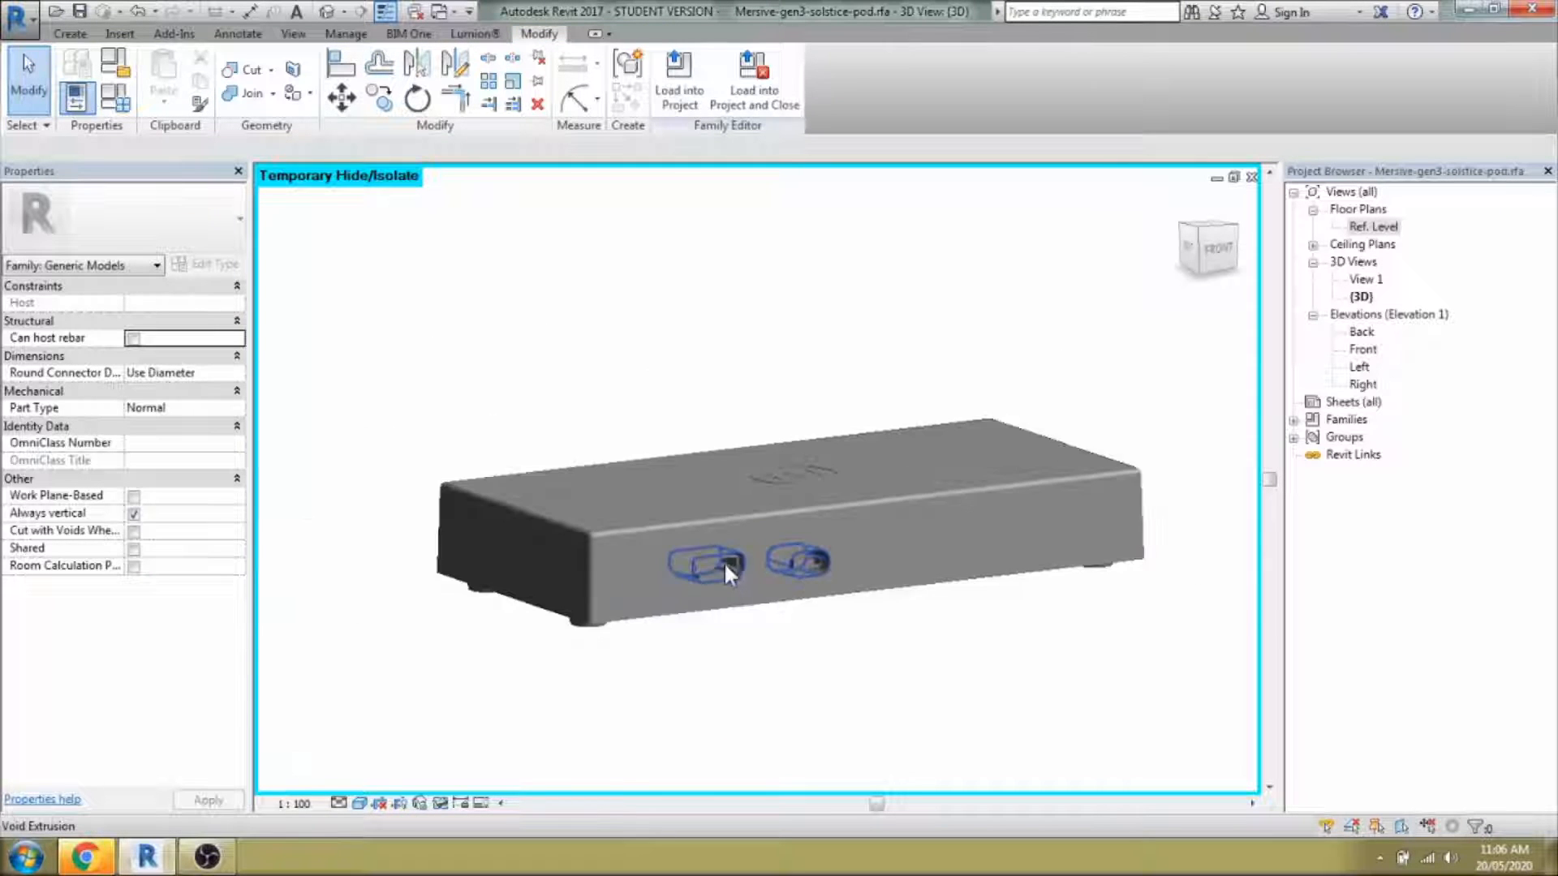
scroll(844, 637, up, 1)
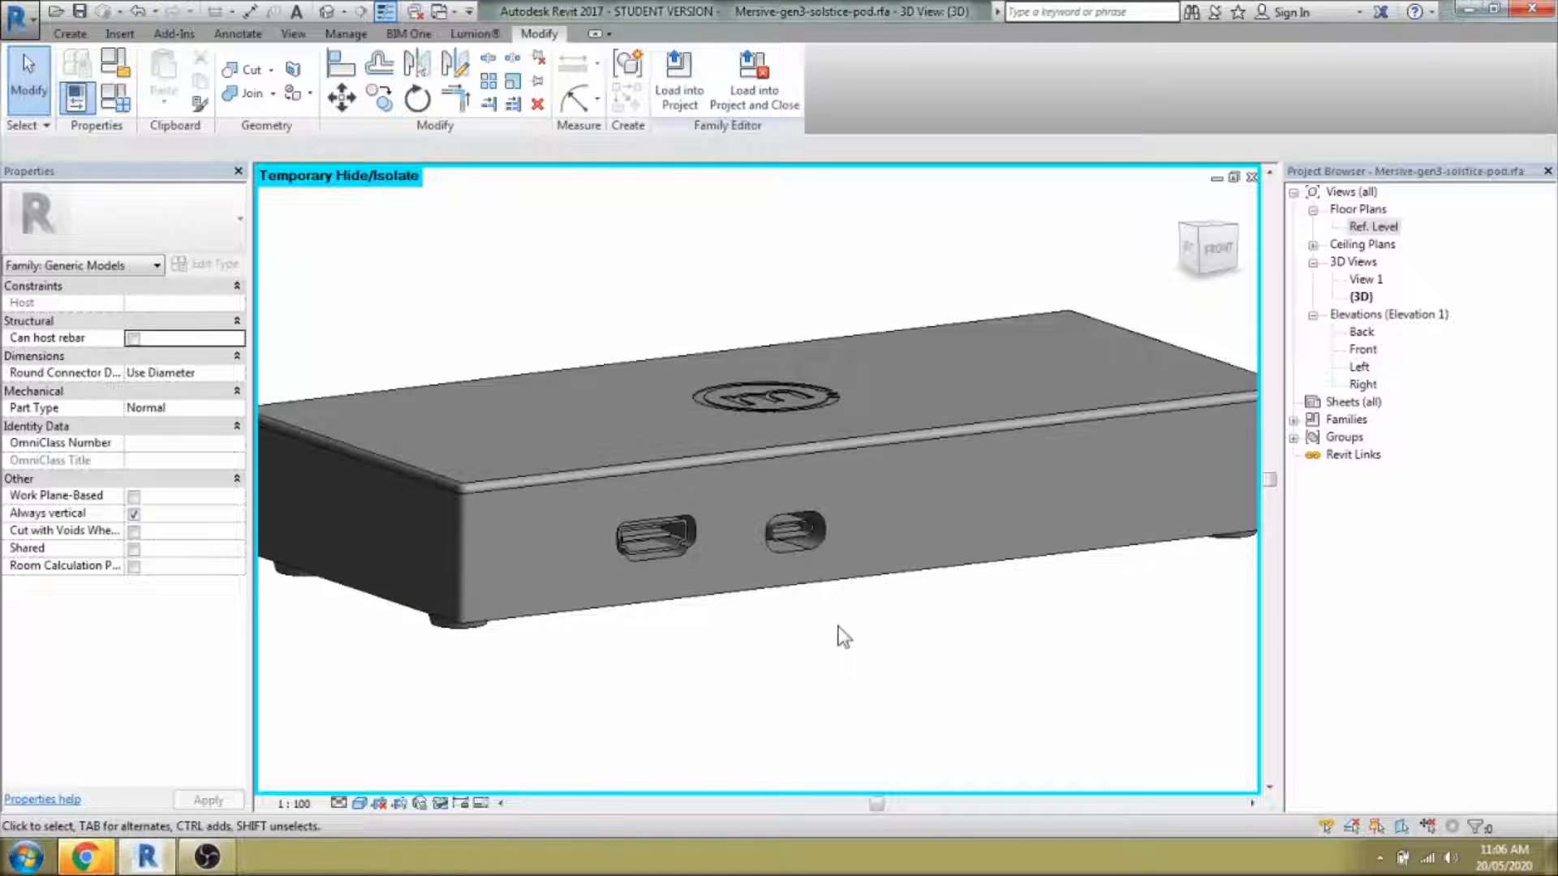
scroll(844, 637, down, 3)
shift+middle_drag(838, 637, 798, 638)
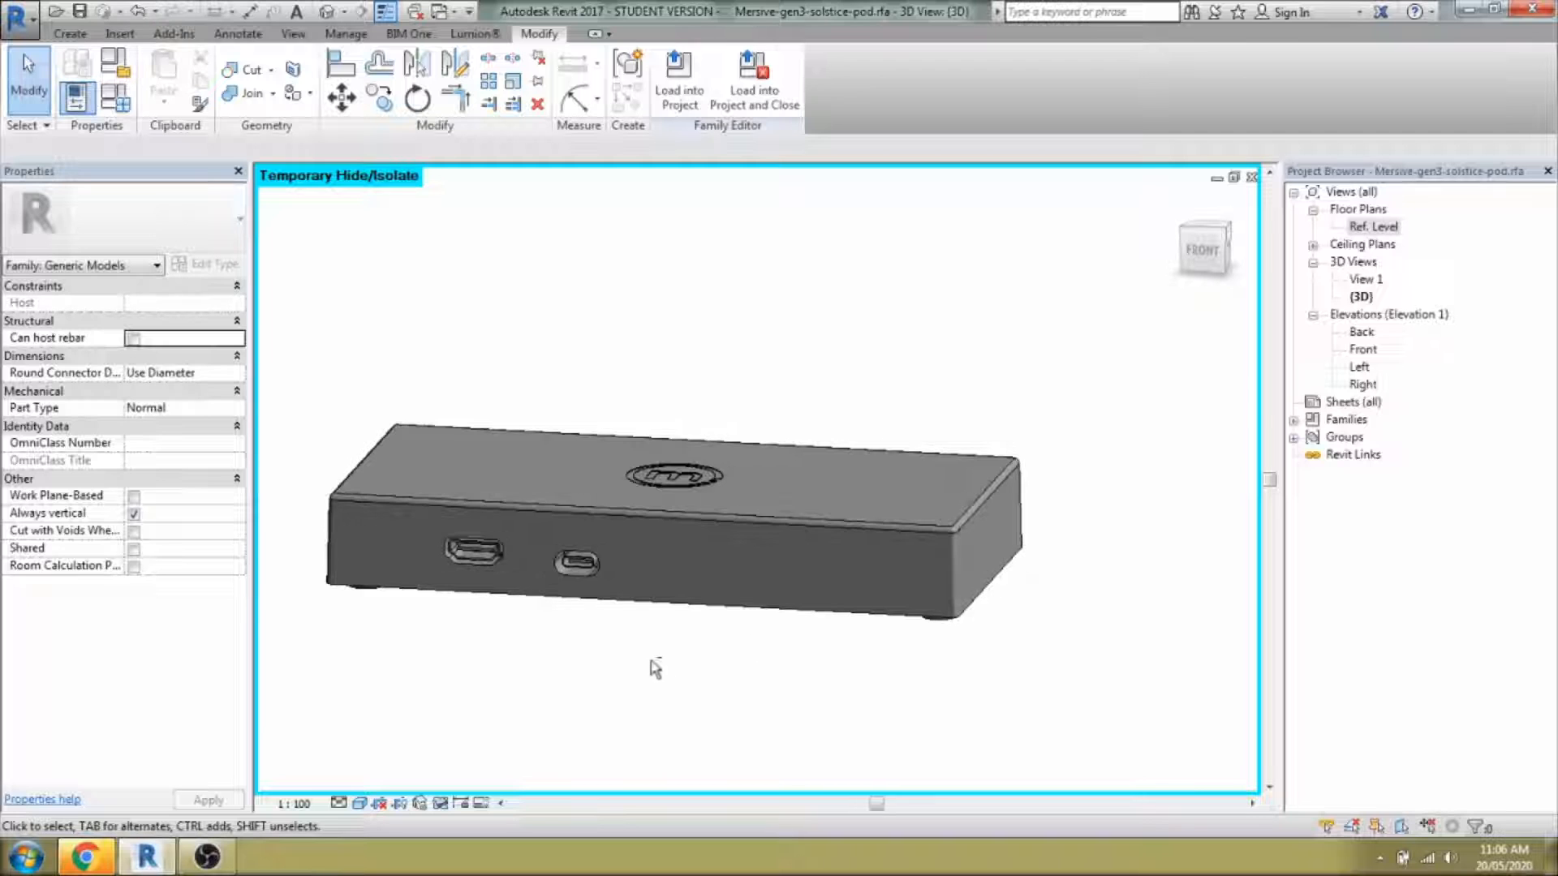
scroll(481, 547, up, 3)
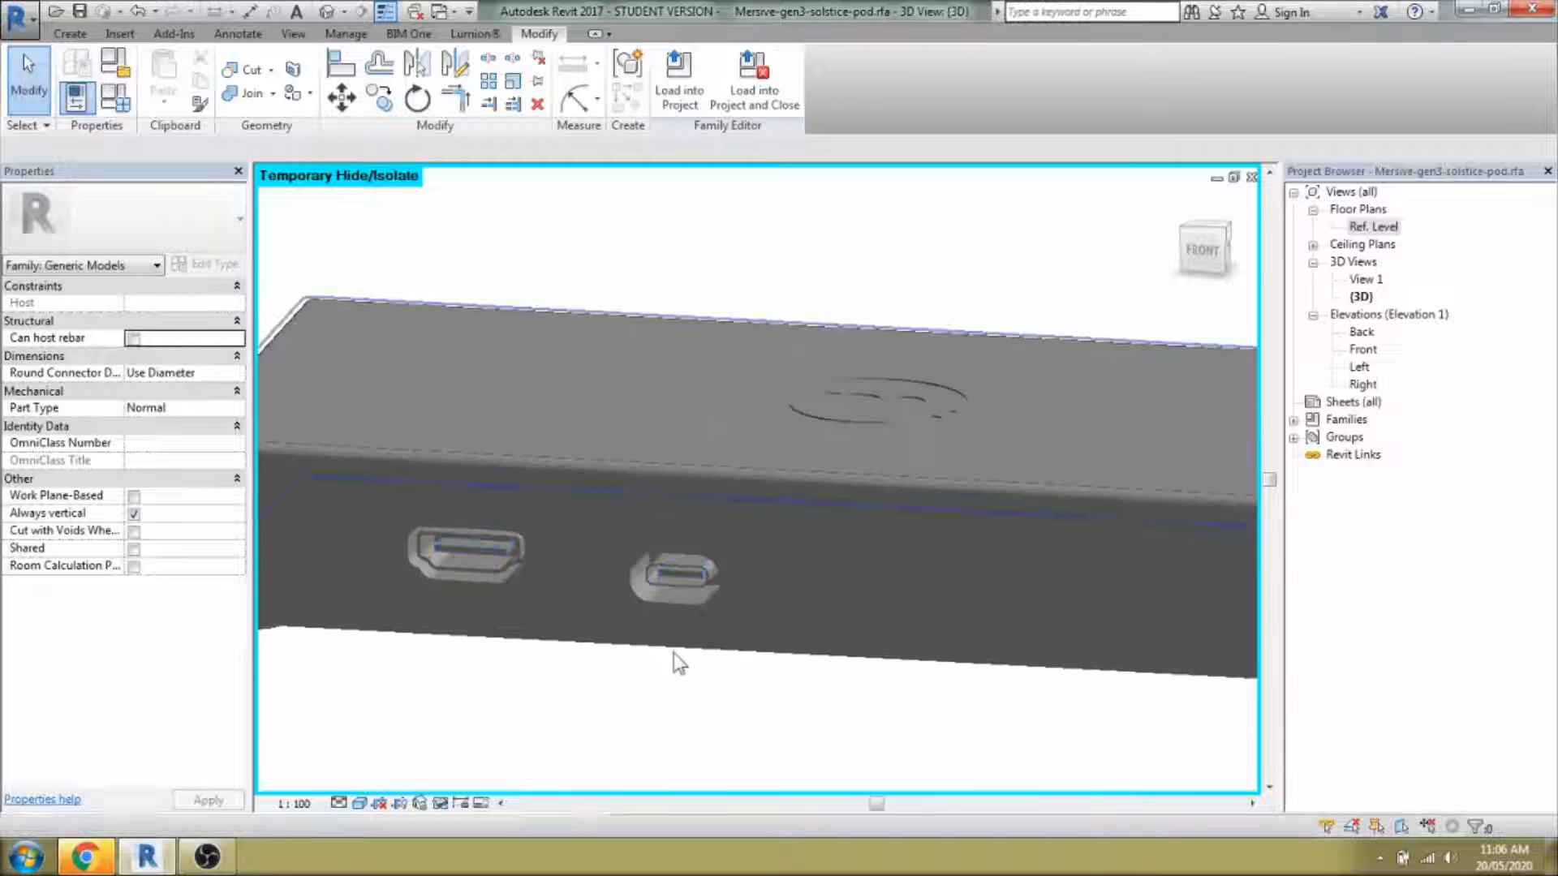
scroll(706, 621, down, 4)
scroll(570, 623, up, 2)
shift+middle_drag(578, 625, 696, 694)
drag(527, 347, 817, 745)
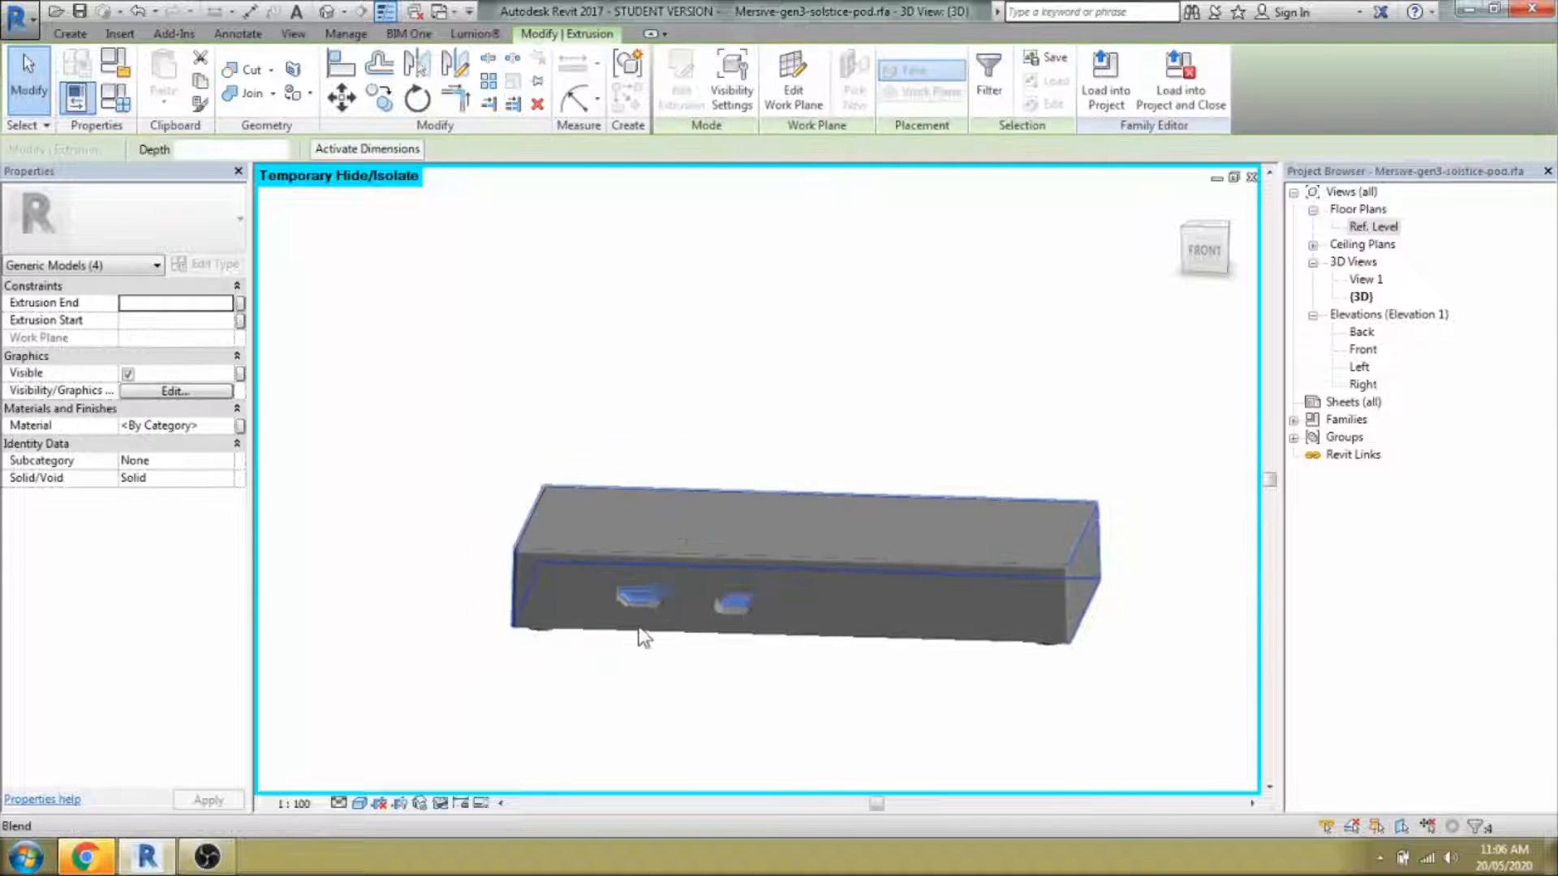
shift+middle_drag(1041, 685, 824, 674)
scroll(826, 659, up, 2)
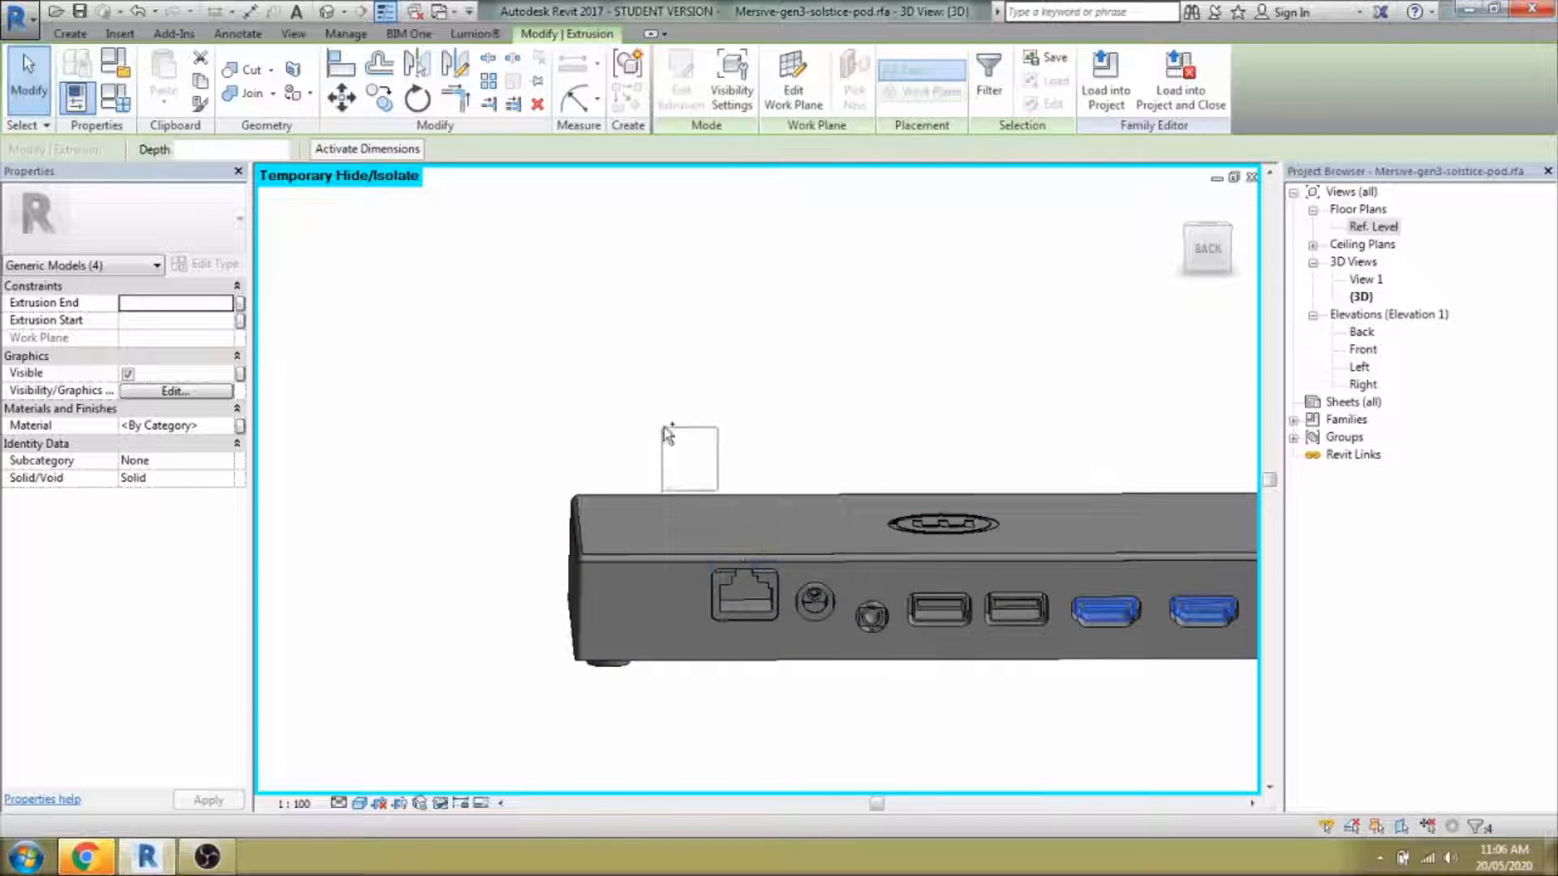
ctrl+drag(946, 718, 941, 714)
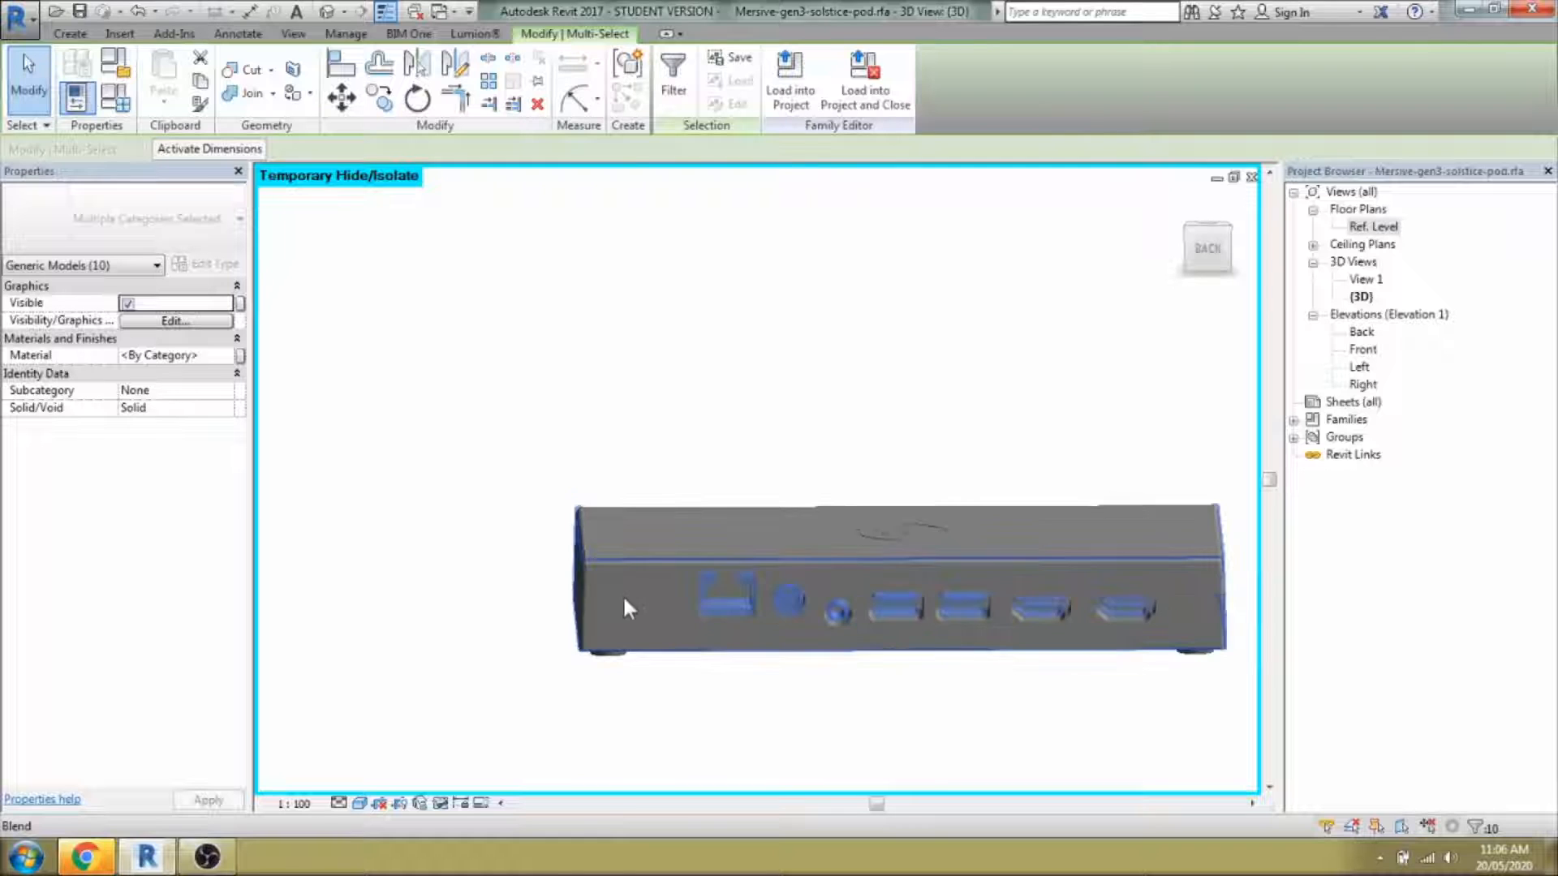
shift+middle_drag(626, 608, 1303, 707)
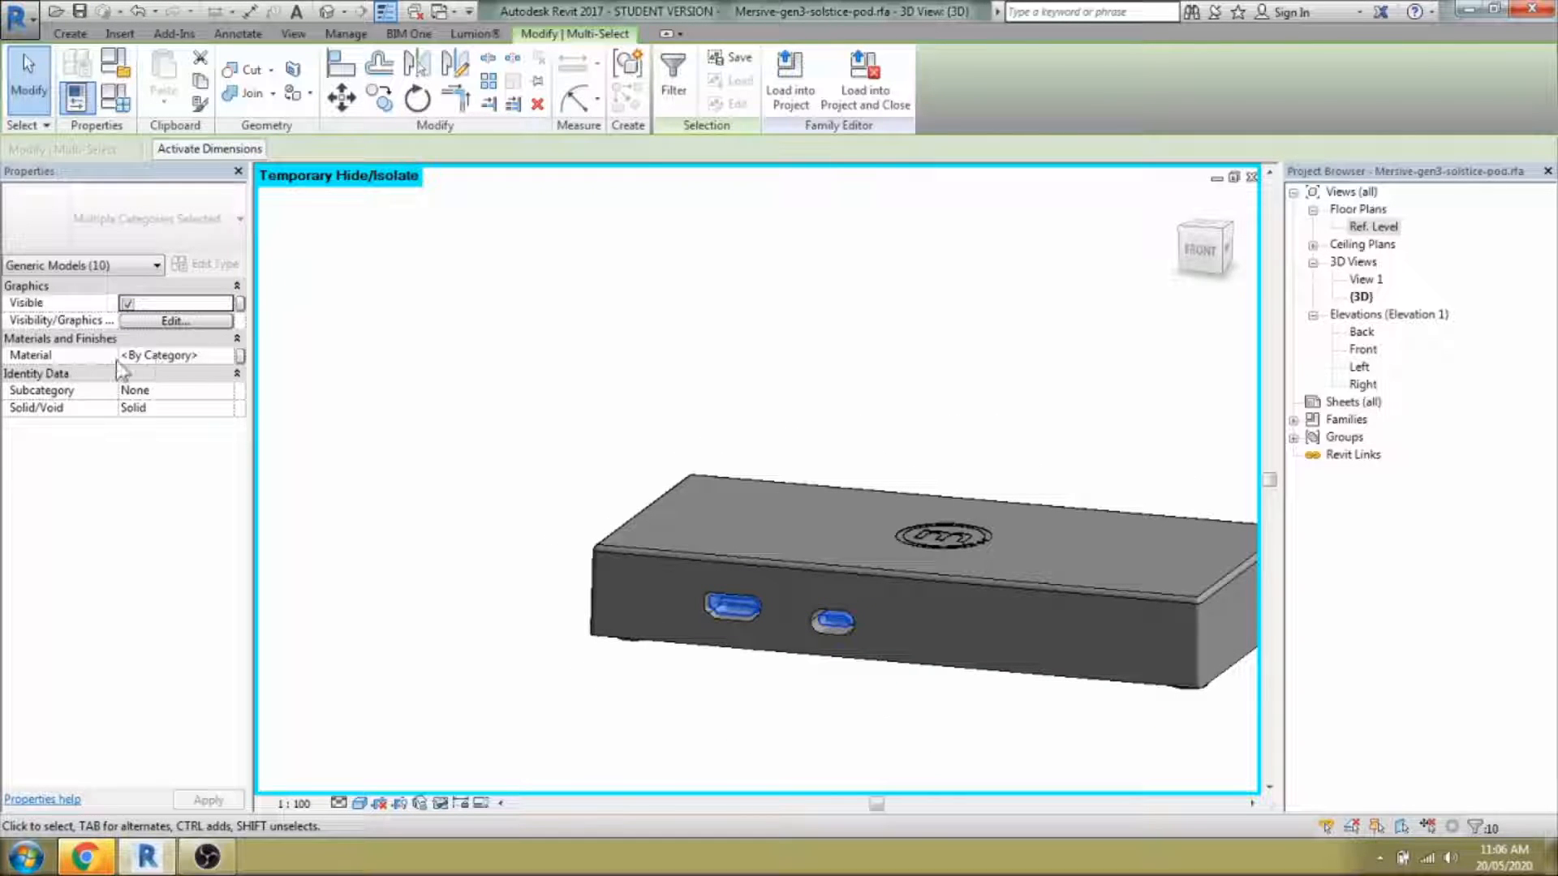
From the selected parts' Material property, create a new material named 'White Plastic'.
click(216, 357)
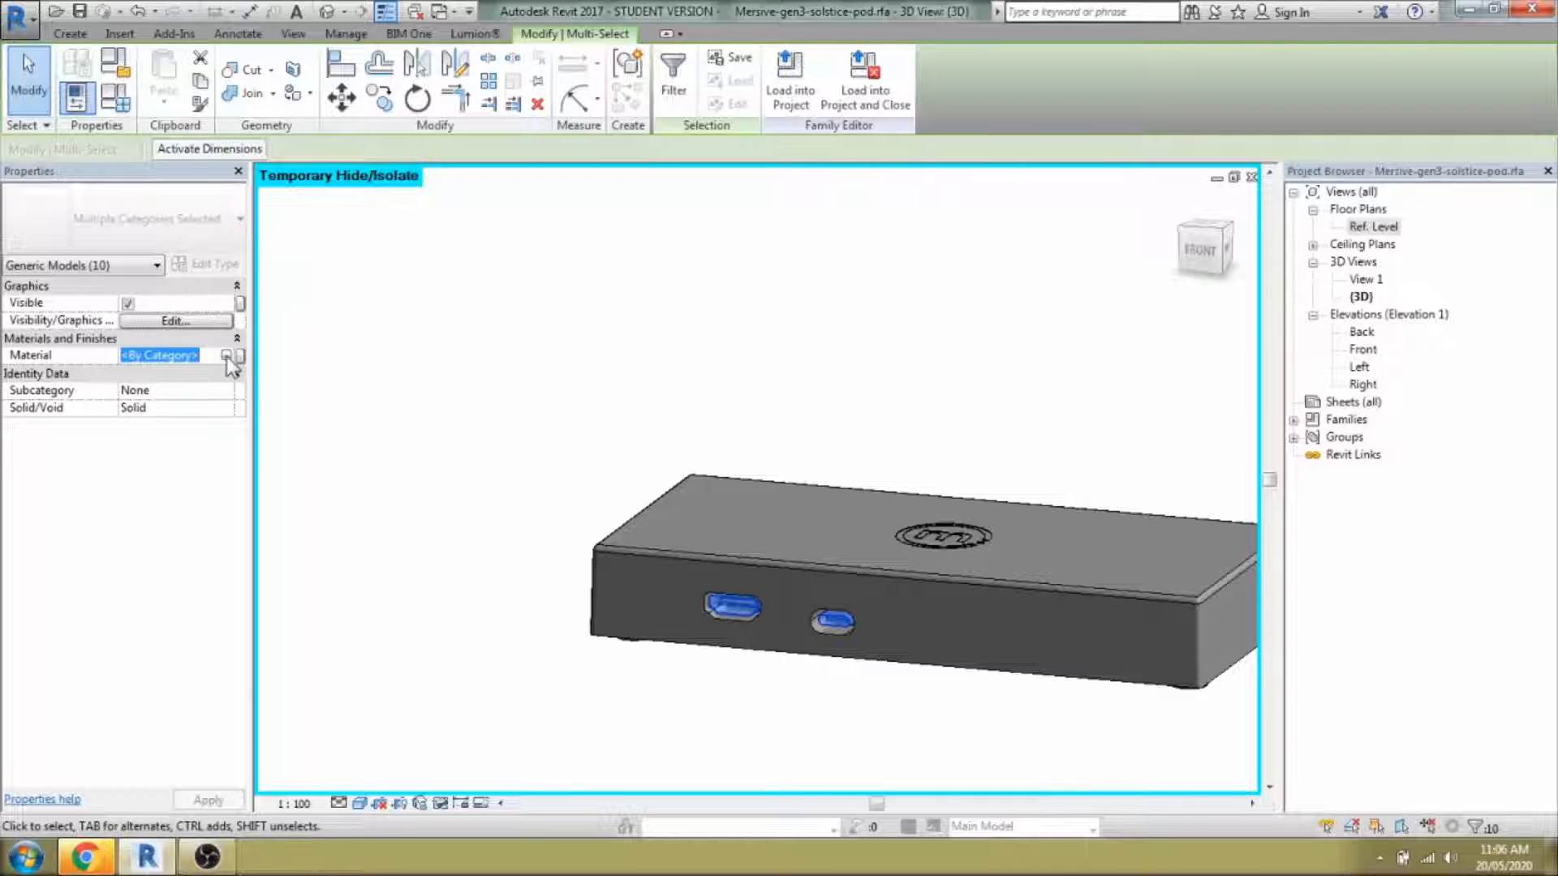
click(227, 355)
scroll(292, 325, down, 1)
click(244, 322)
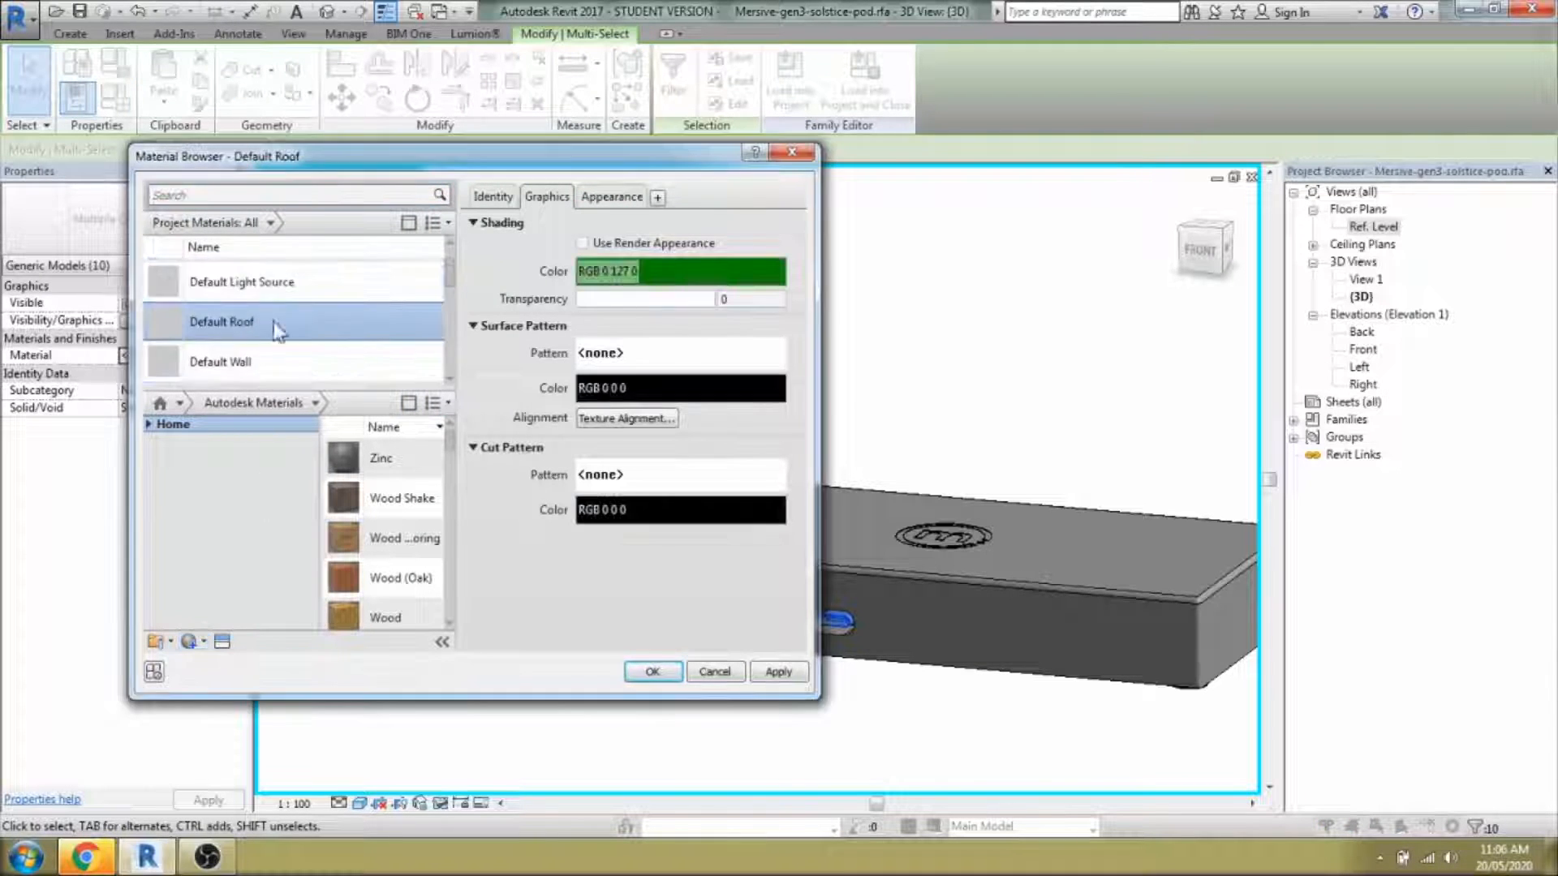
click(236, 660)
right_click(304, 284)
click(325, 341)
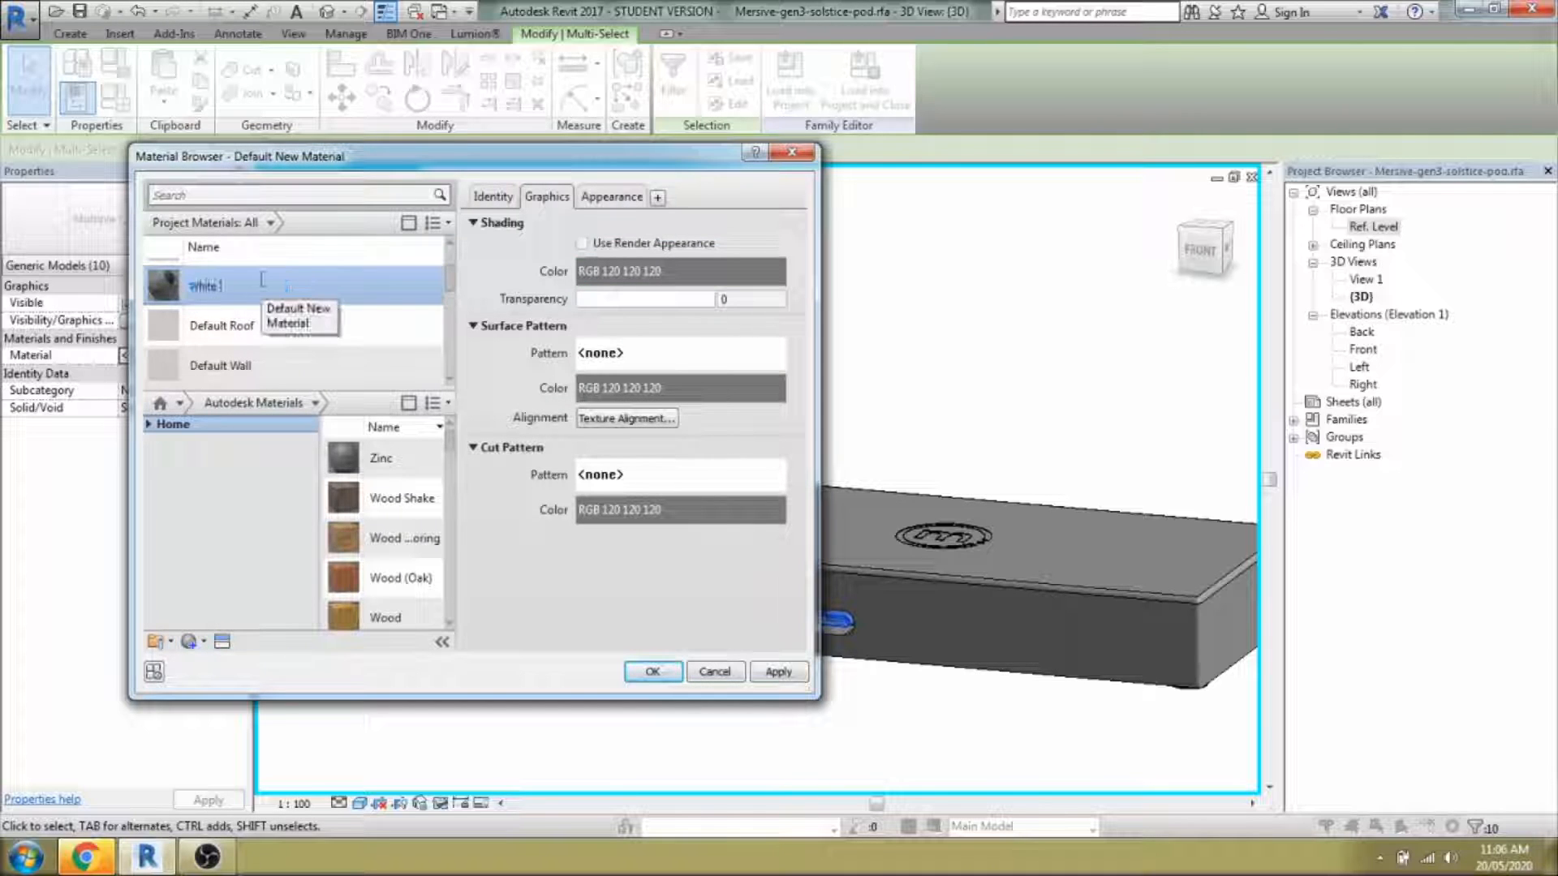
text(White Plastic)
key(Return)
Give White Plastic colour RGB 238 238 238 and reflectivity with lowered sliders, then apply it.
click(612, 197)
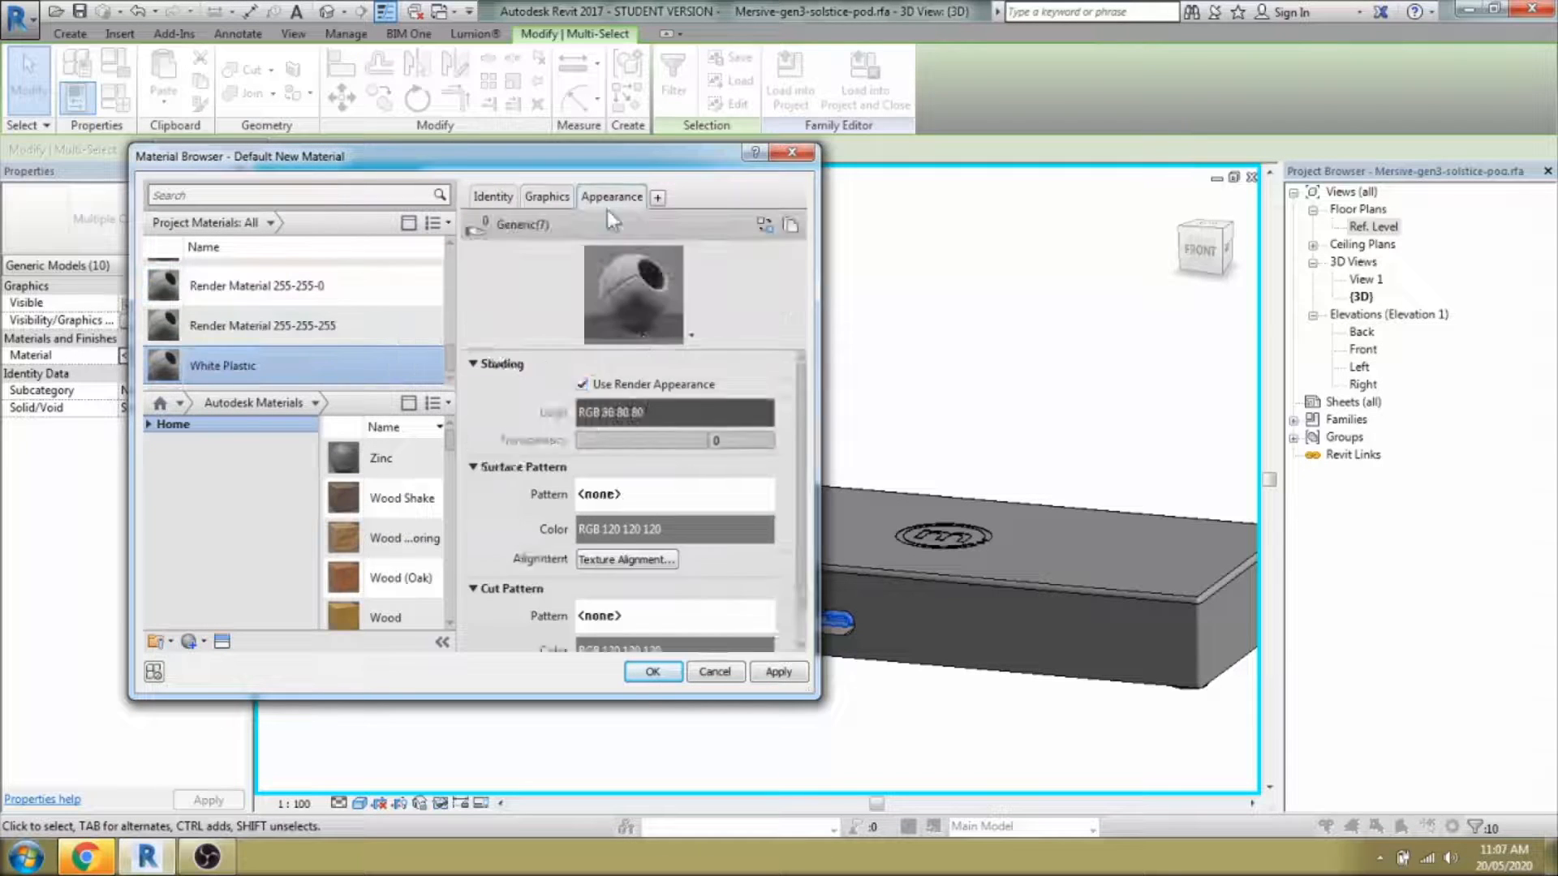
click(649, 408)
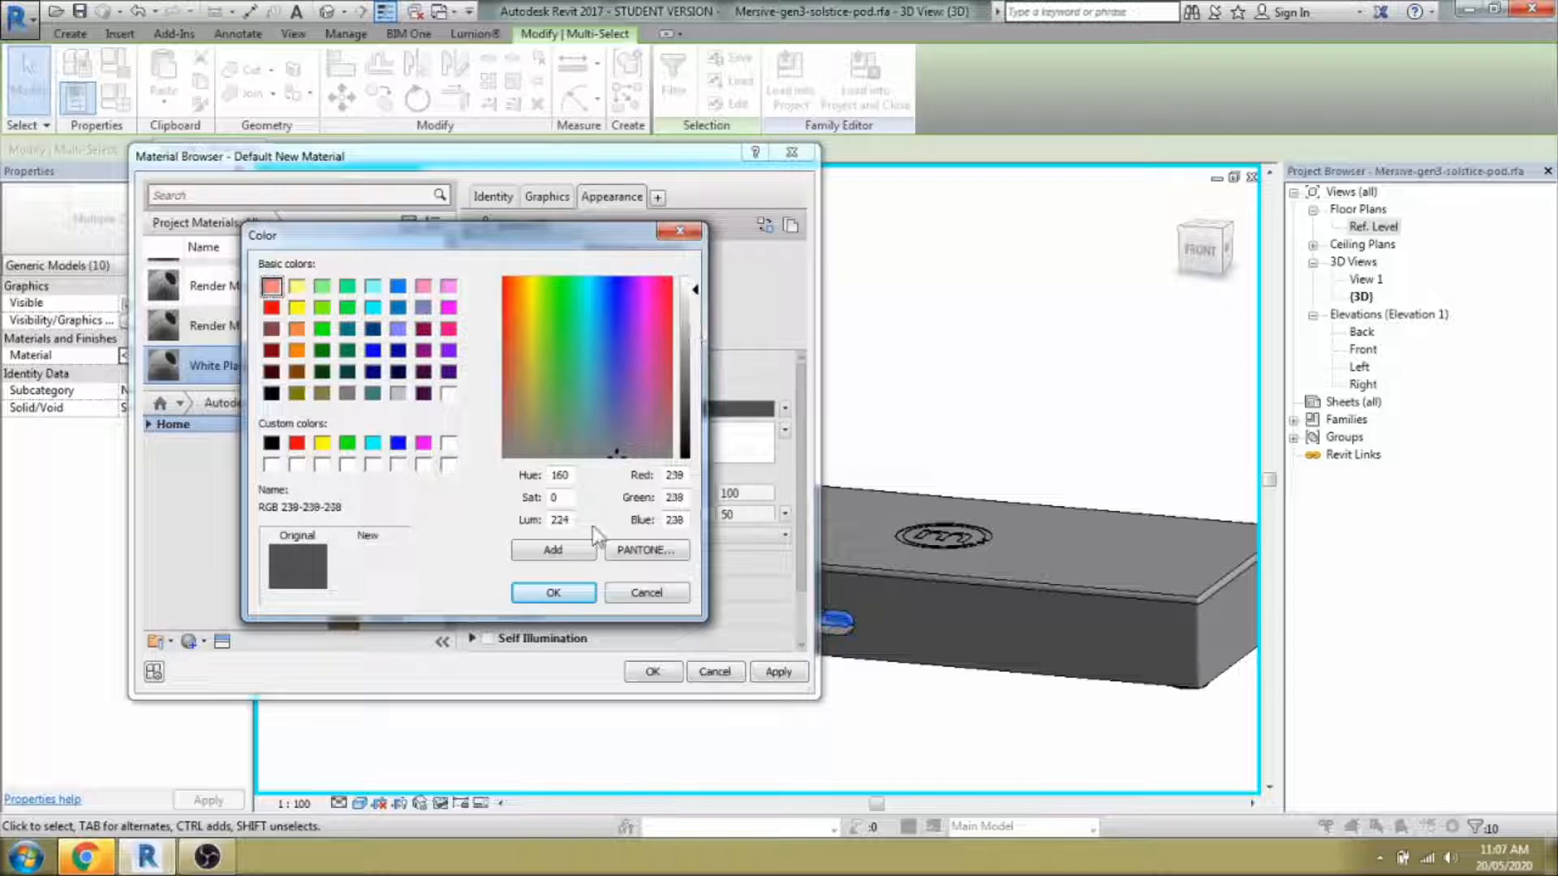
click(553, 592)
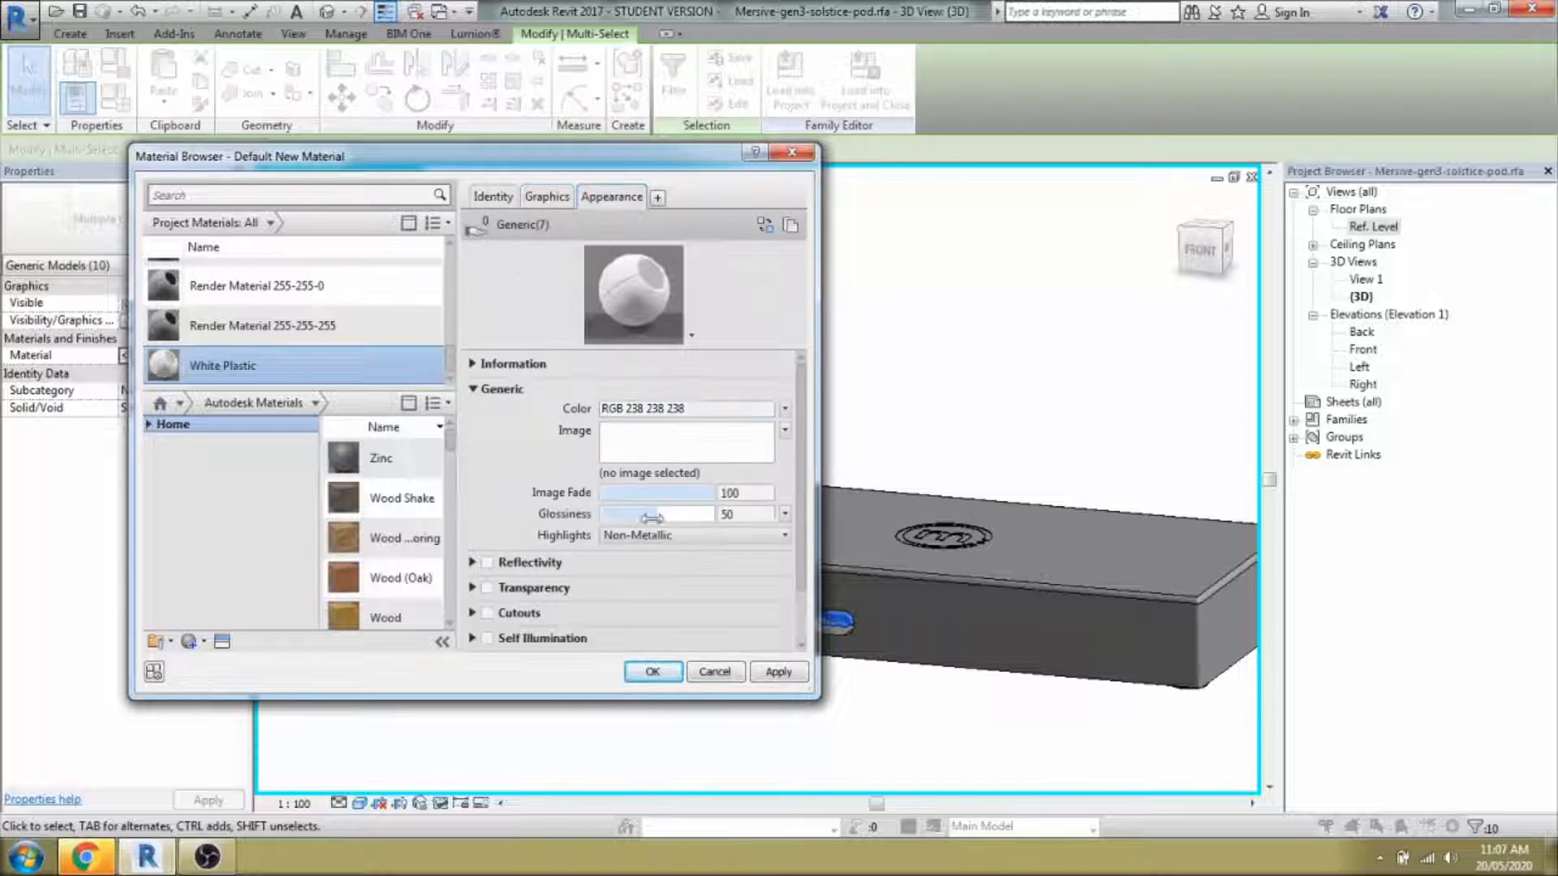
drag(817, 528, 1029, 528)
click(814, 534)
click(588, 563)
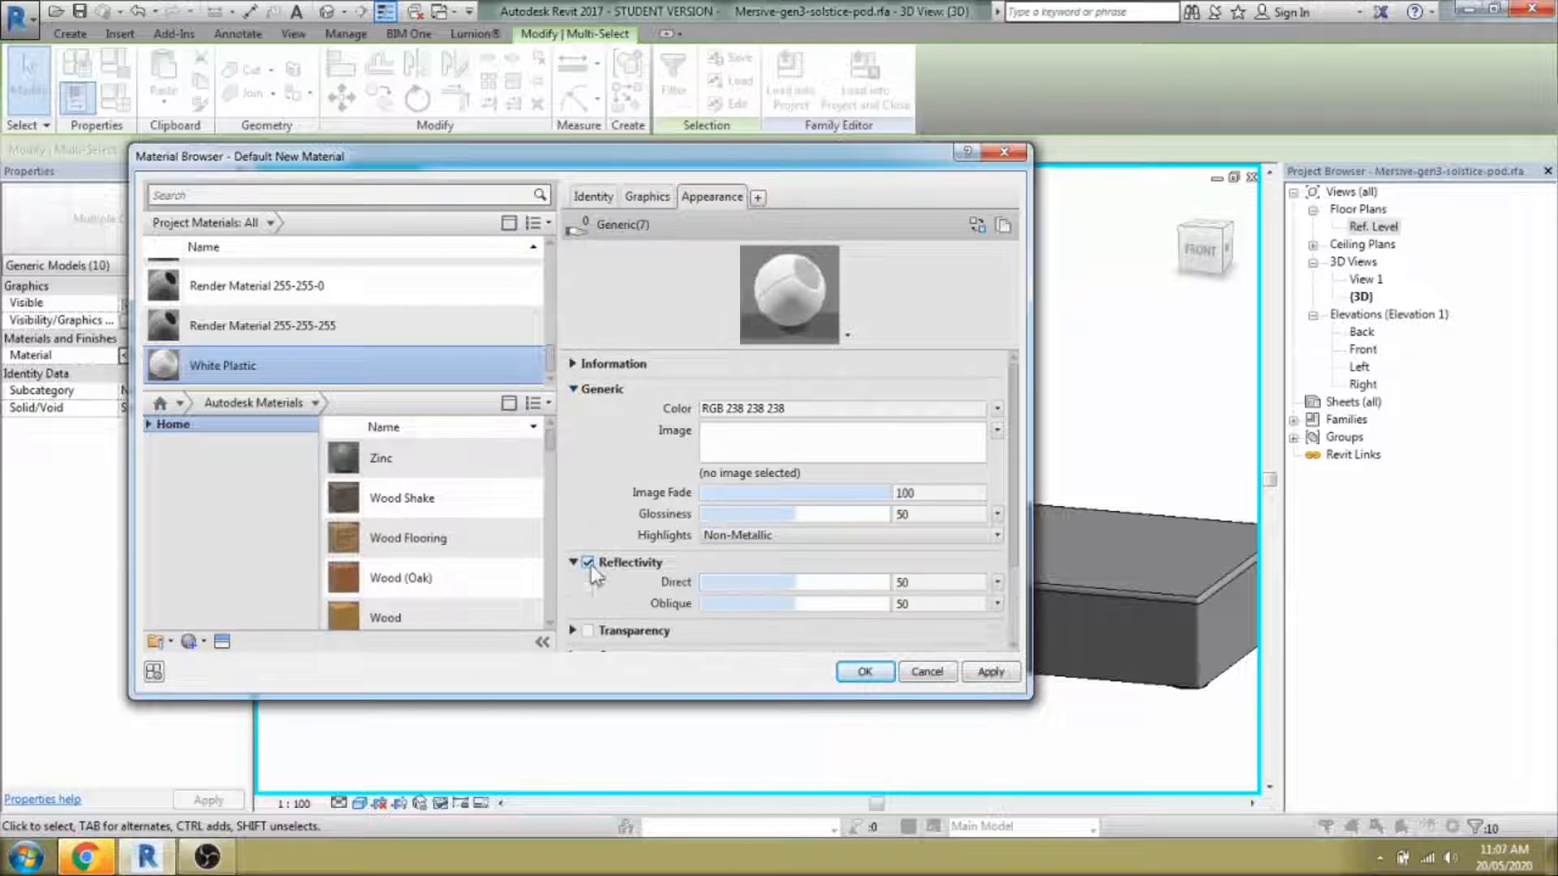
drag(713, 582, 688, 592)
click(714, 603)
click(865, 672)
click(586, 686)
shift+middle_drag(590, 695, 734, 748)
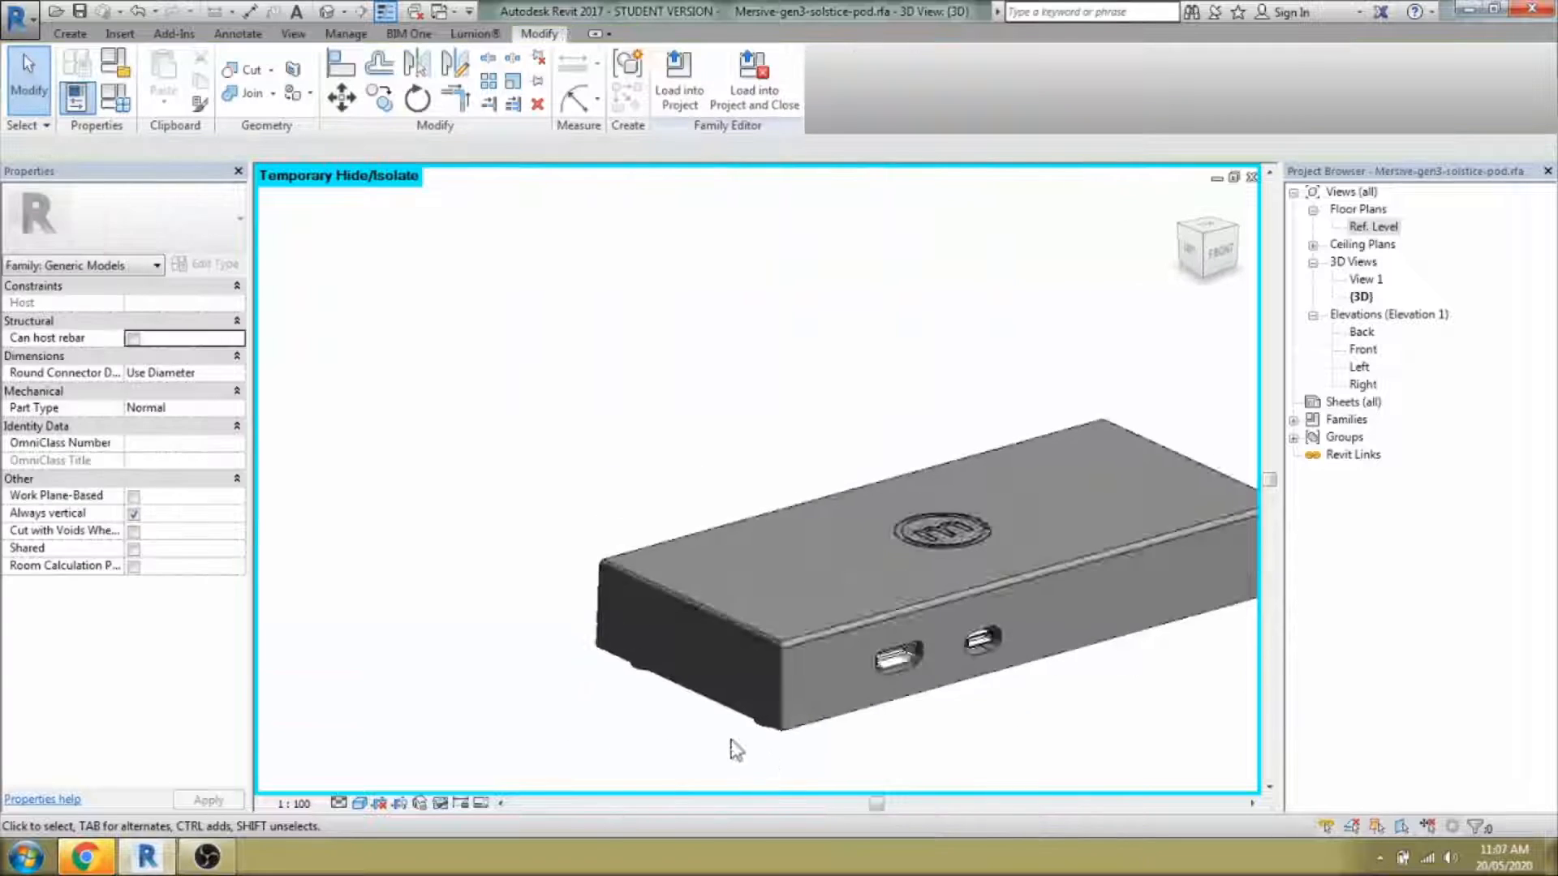
Orbit the pod to view it from above and select its outer shell.
scroll(552, 629, down, 3)
shift+middle_drag(519, 665, 727, 630)
scroll(727, 630, up, 3)
shift+middle_drag(852, 690, 580, 825)
click(734, 738)
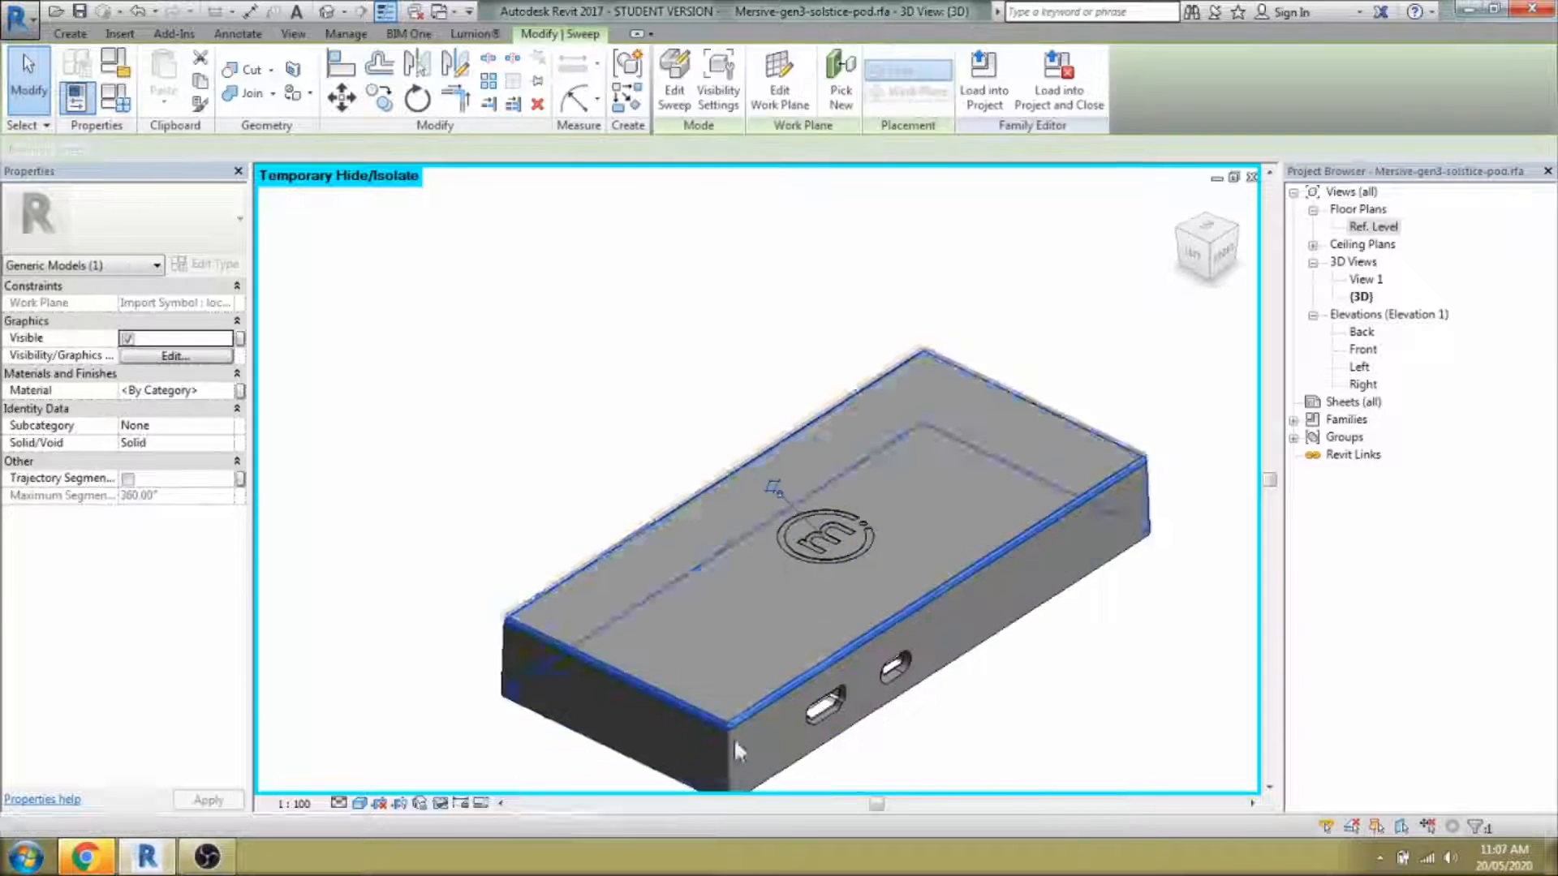
scroll(734, 737, up, 5)
scroll(754, 714, down, 2)
scroll(753, 714, up, 4)
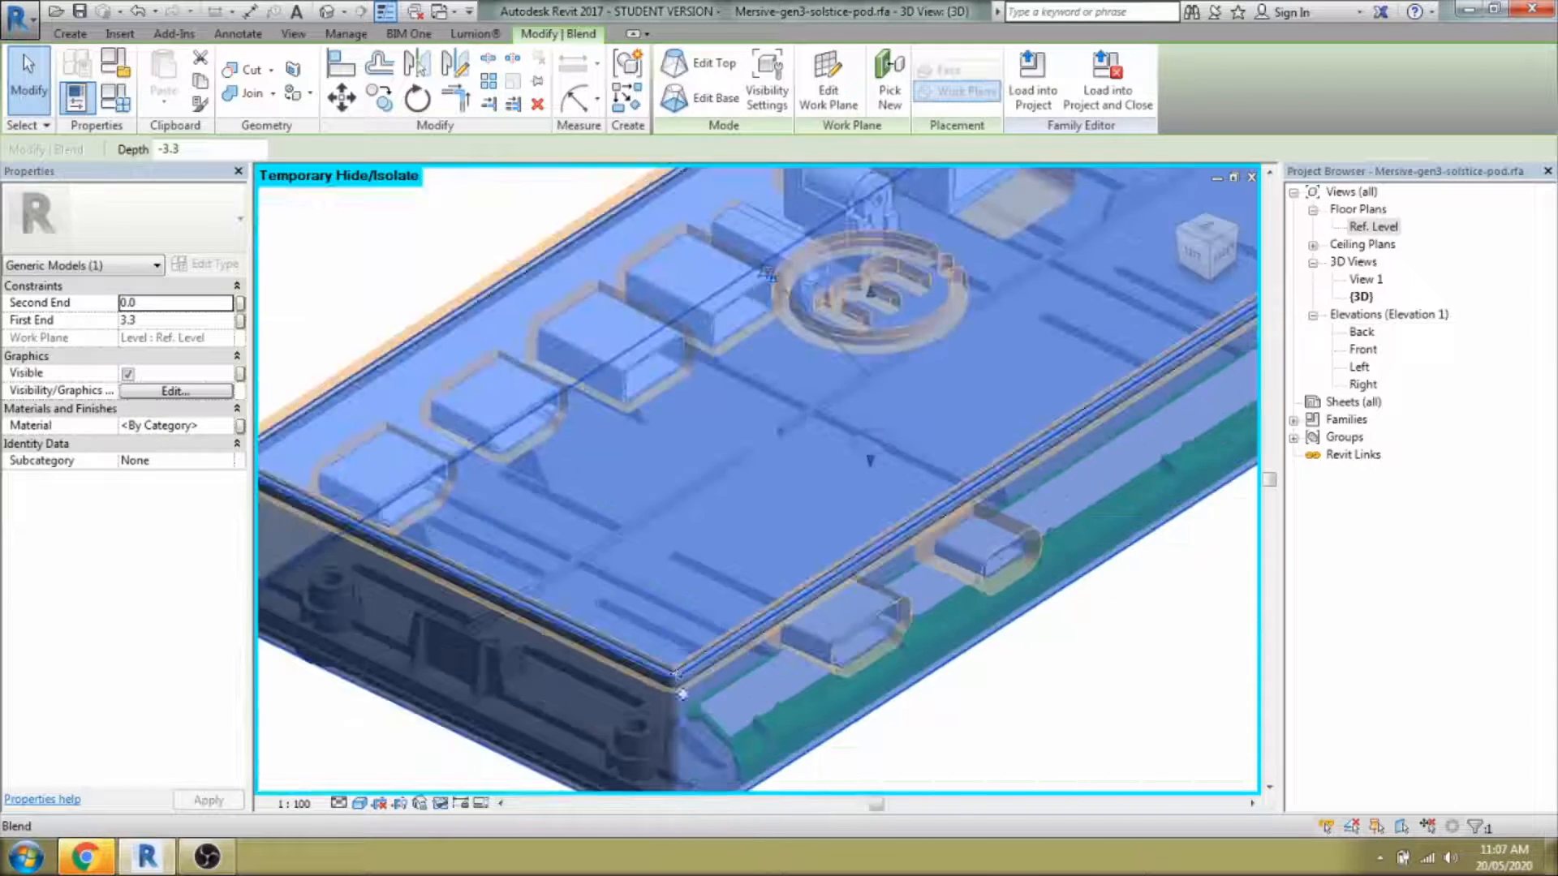
scroll(708, 691, down, 8)
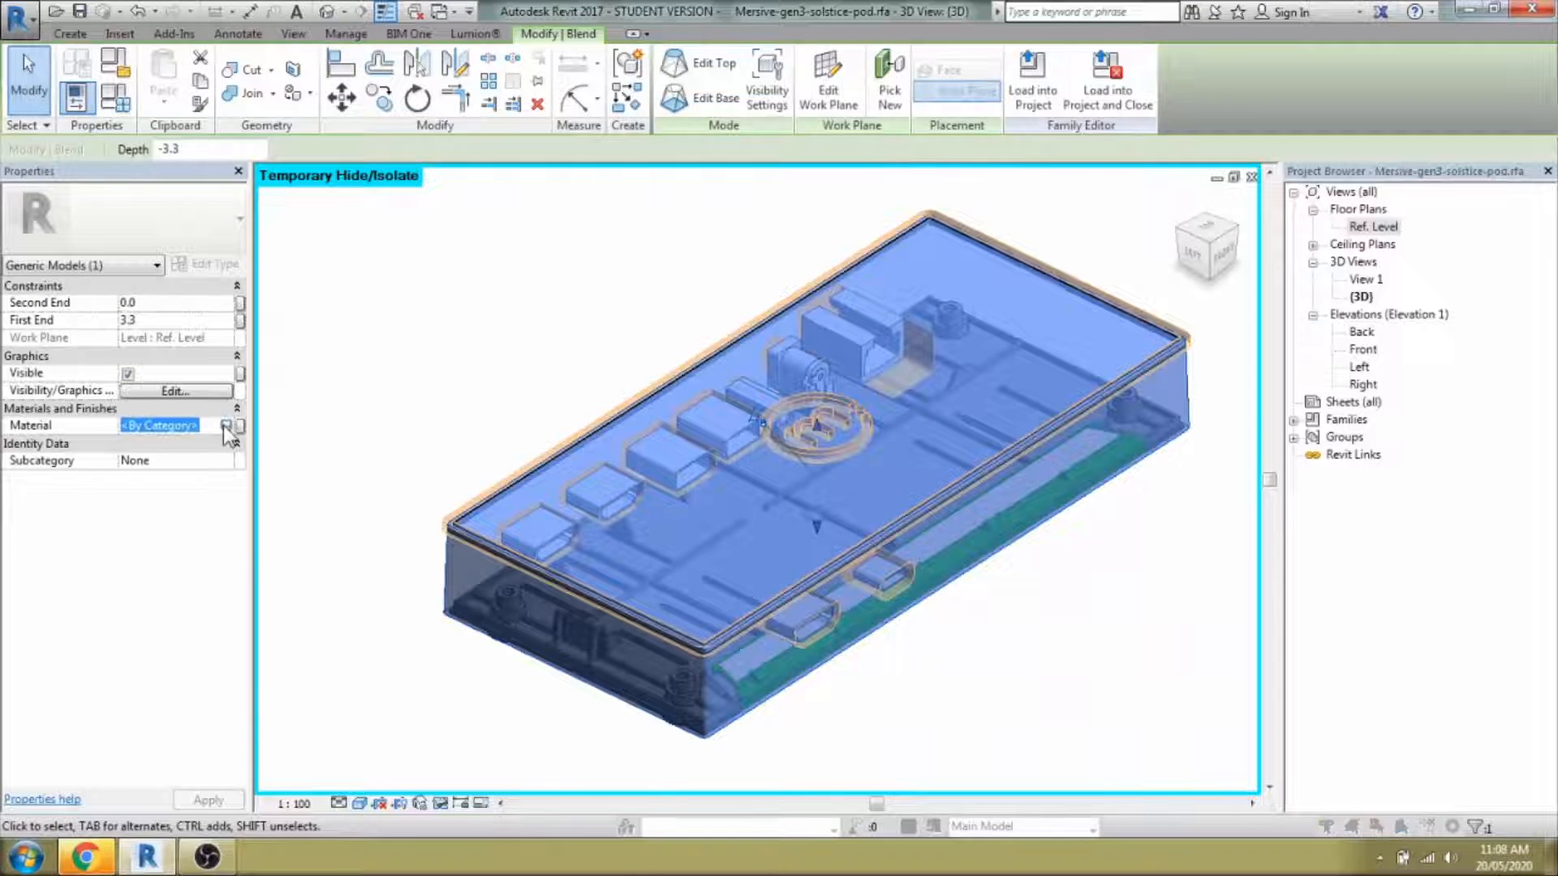
Create a new material for the shell named 'Black Matt Paint'.
click(226, 426)
click(190, 642)
click(243, 660)
right_click(244, 286)
click(312, 339)
text(Bla)
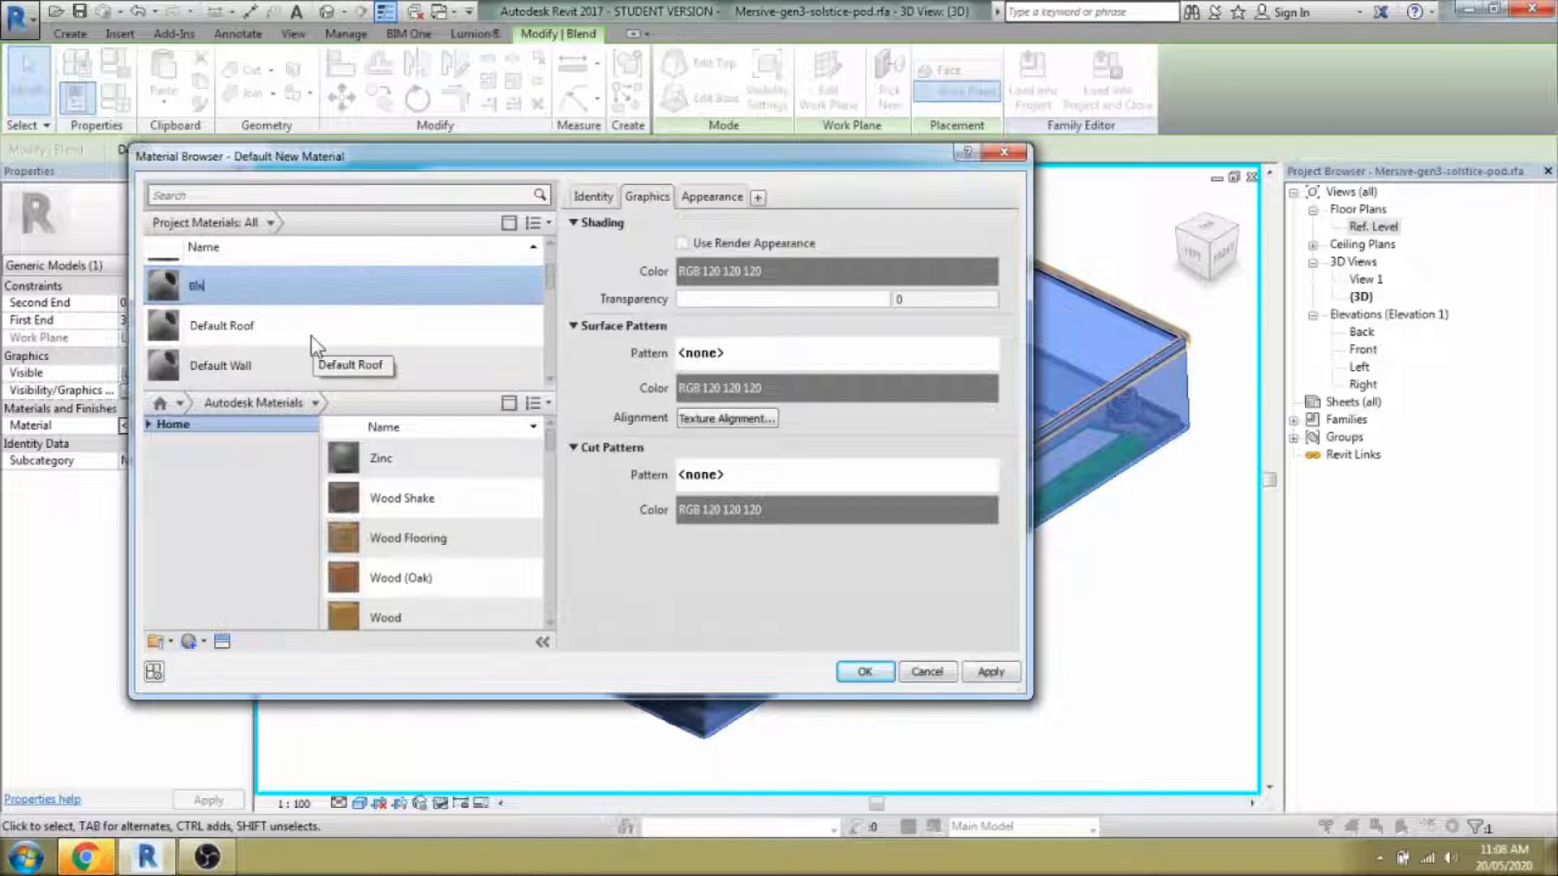
text(ck Matt Paint)
key(Return)
Set the black material to RGB 31 31 31 with reflectivity on, direct 6, oblique lowered, and apply it.
click(712, 197)
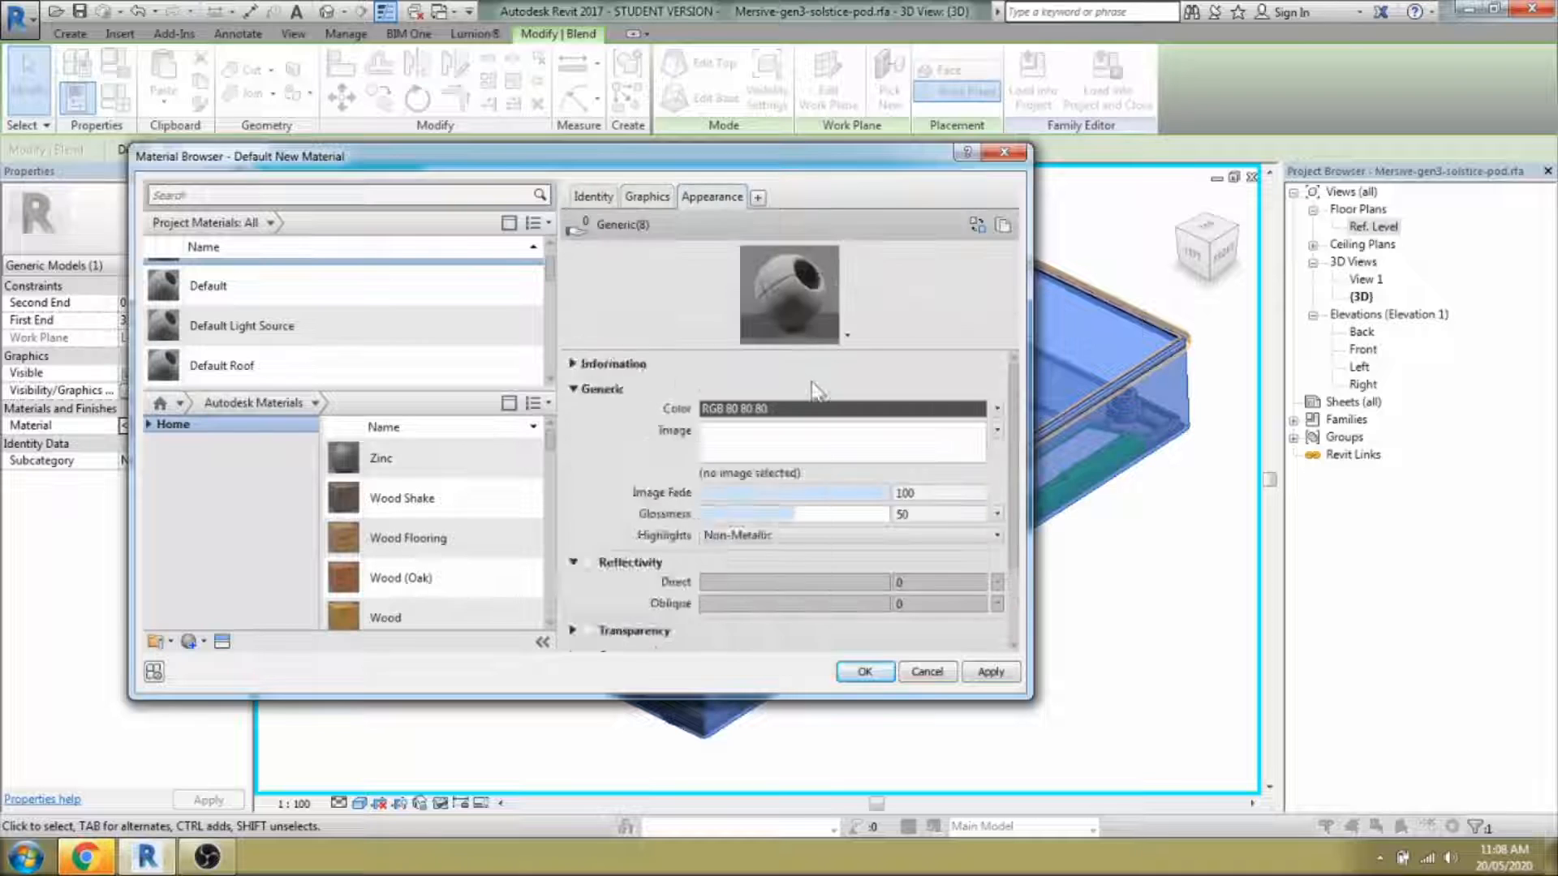
click(811, 409)
drag(799, 401, 799, 435)
click(659, 594)
click(589, 563)
drag(794, 585, 711, 585)
drag(794, 606, 753, 614)
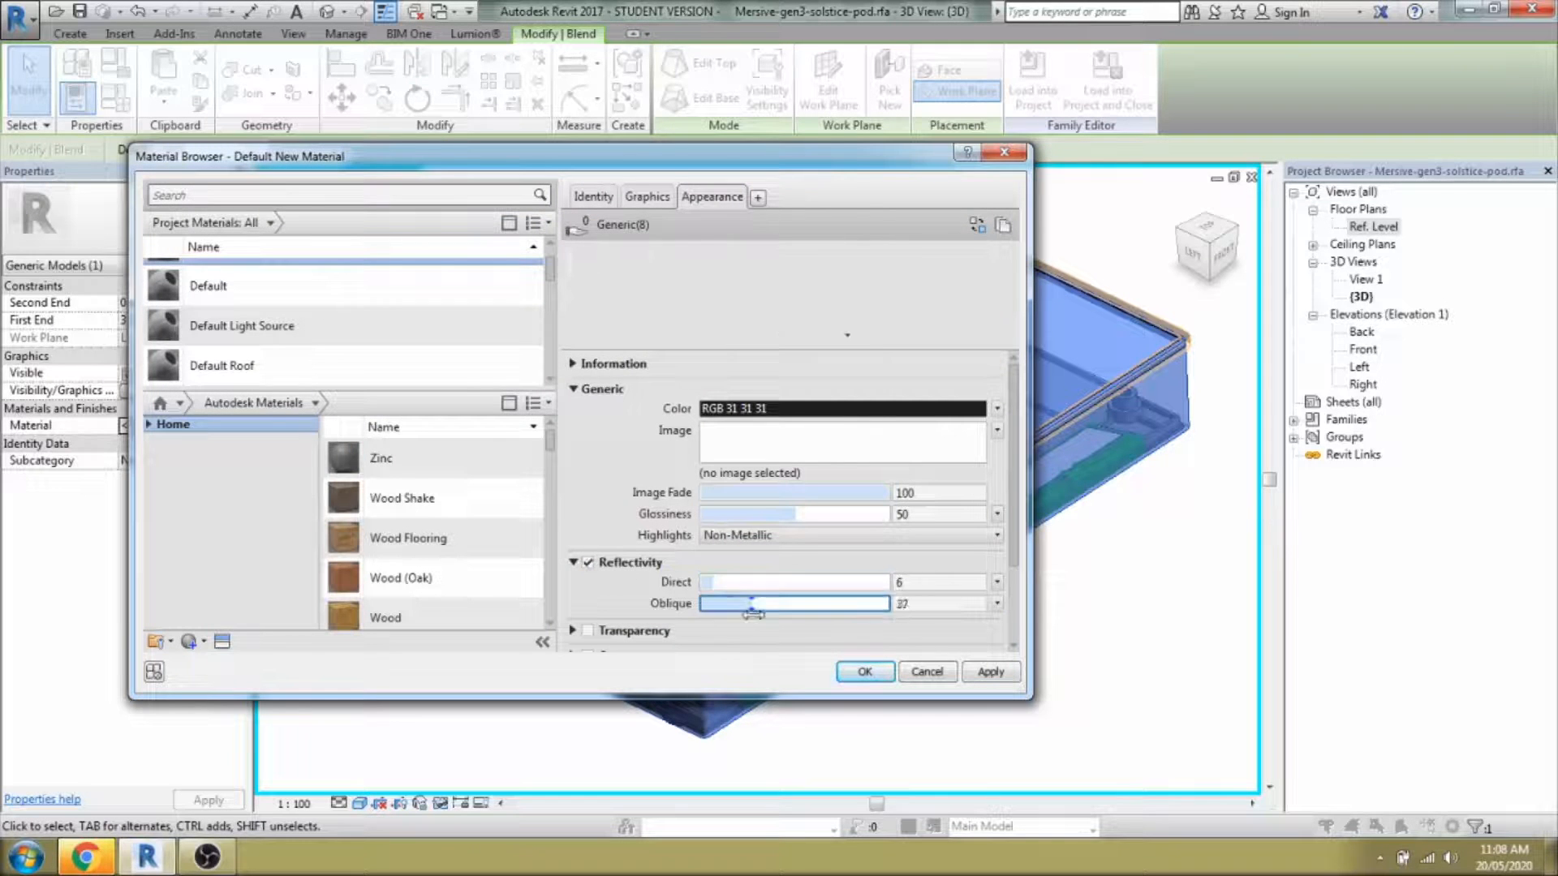
click(860, 674)
Reselect the shell to confirm its new black material.
click(925, 712)
click(807, 670)
click(171, 426)
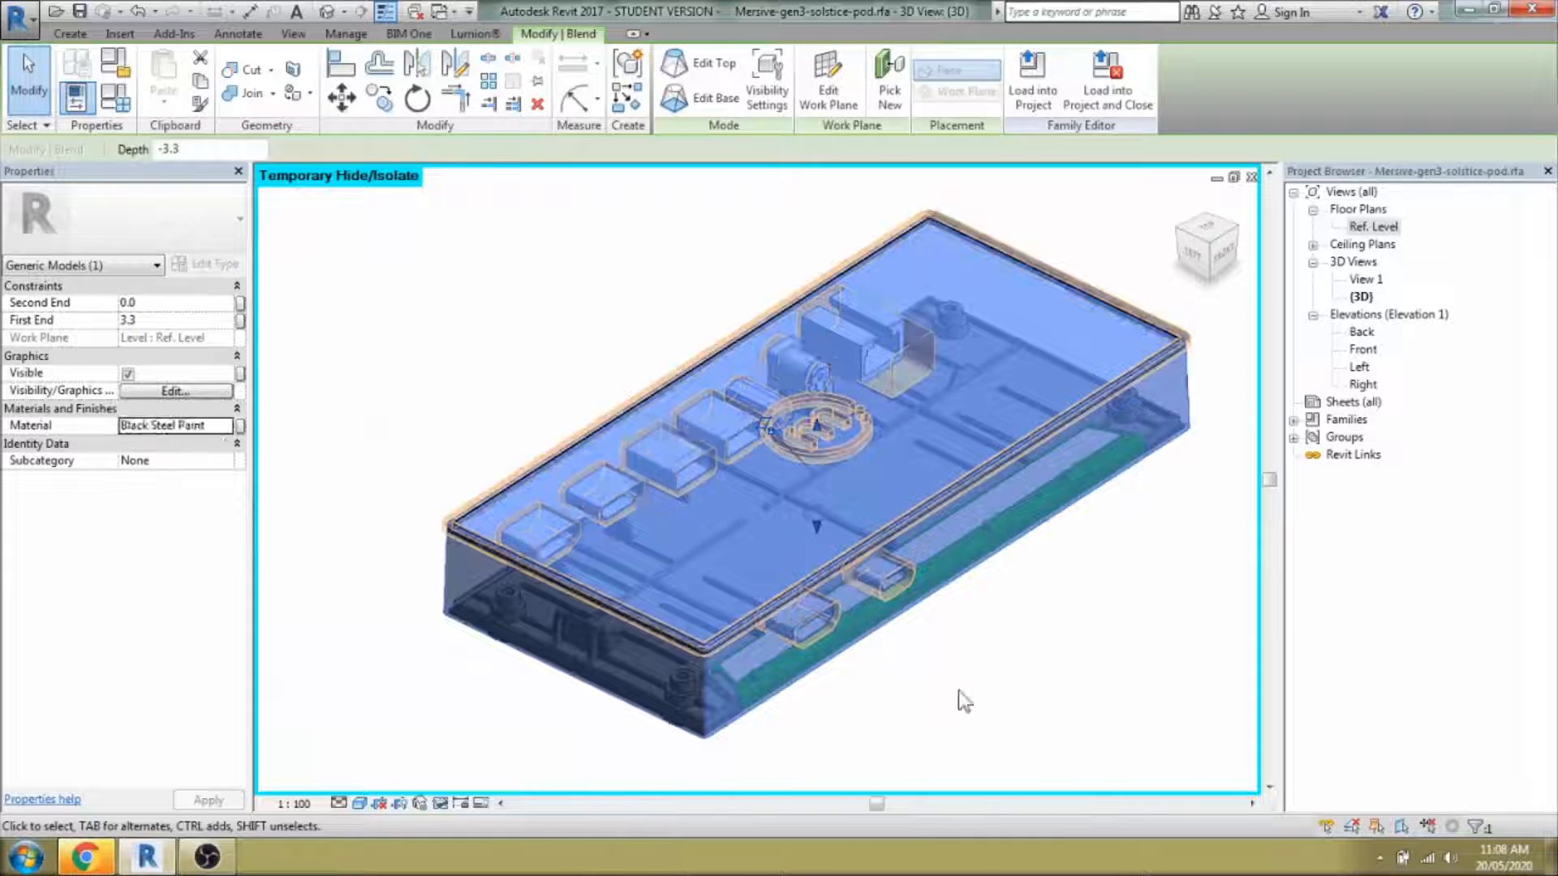
click(963, 701)
Select the rim sweep and assign it Black Steel Paint, then orbit to check the finish.
scroll(763, 617, up, 1)
key(Tab)
click(751, 617)
click(200, 393)
click(820, 686)
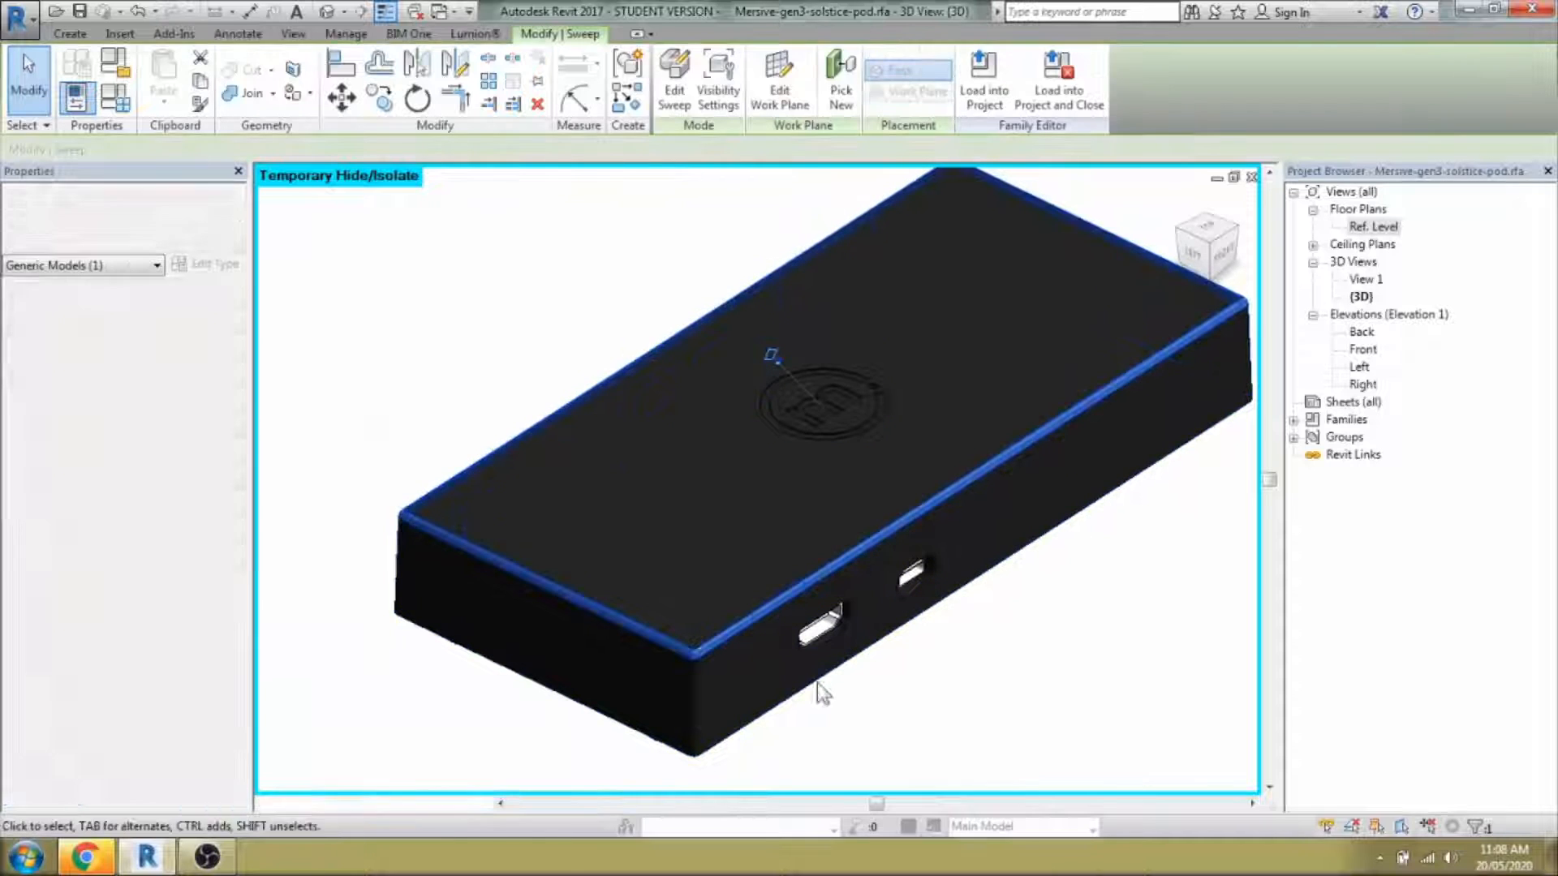
shift+middle_drag(1027, 719, 998, 692)
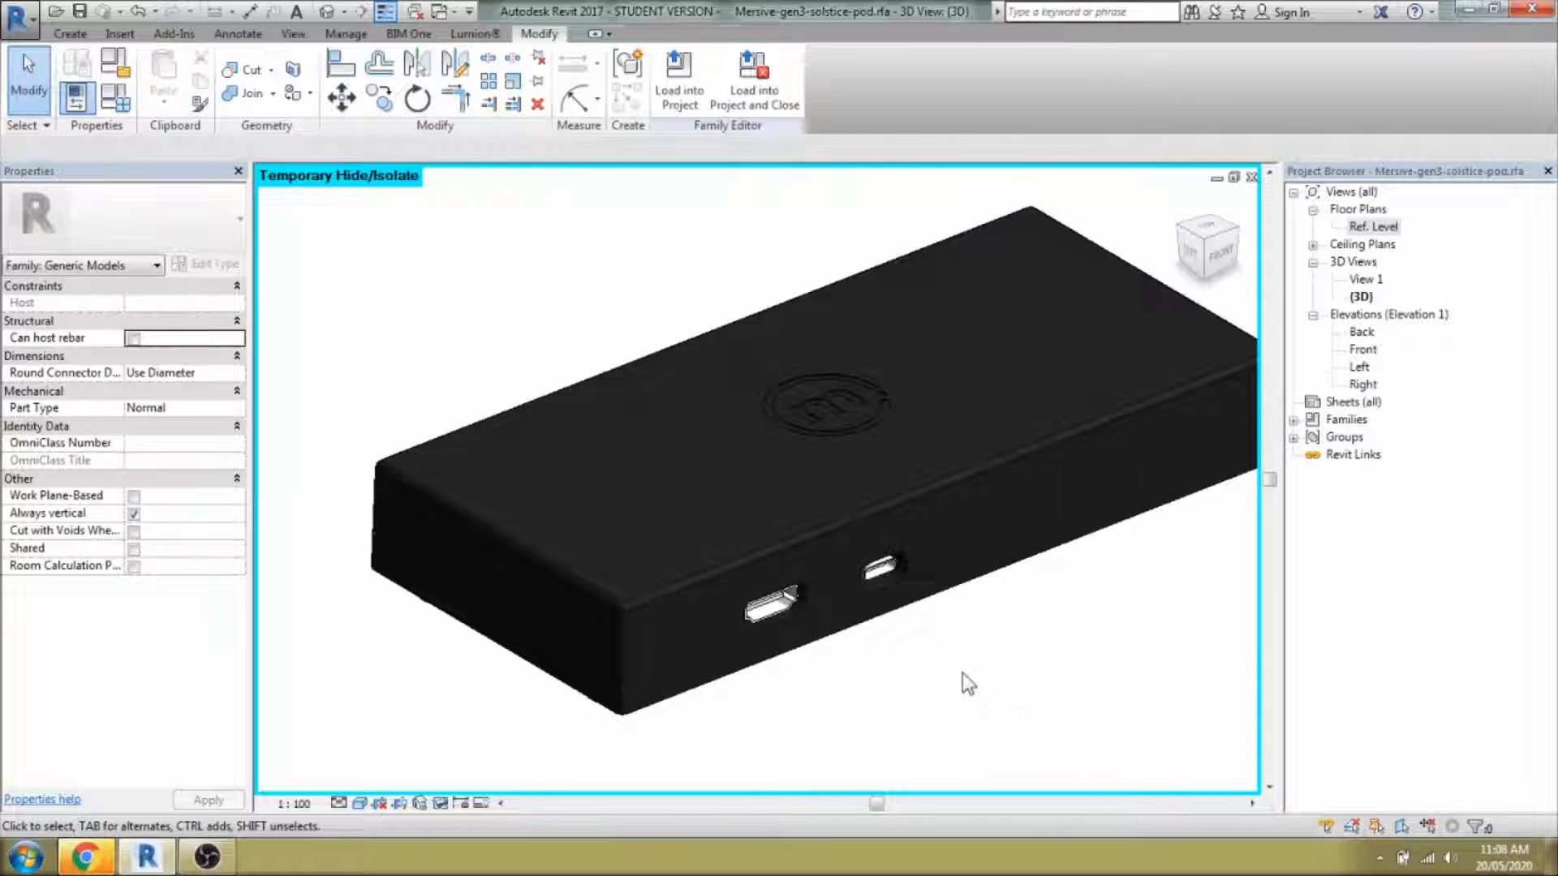
Orbit under the pod and select the free-form element on its underside.
scroll(962, 674, down, 2)
shift+middle_drag(1011, 709, 903, 526)
scroll(887, 561, up, 2)
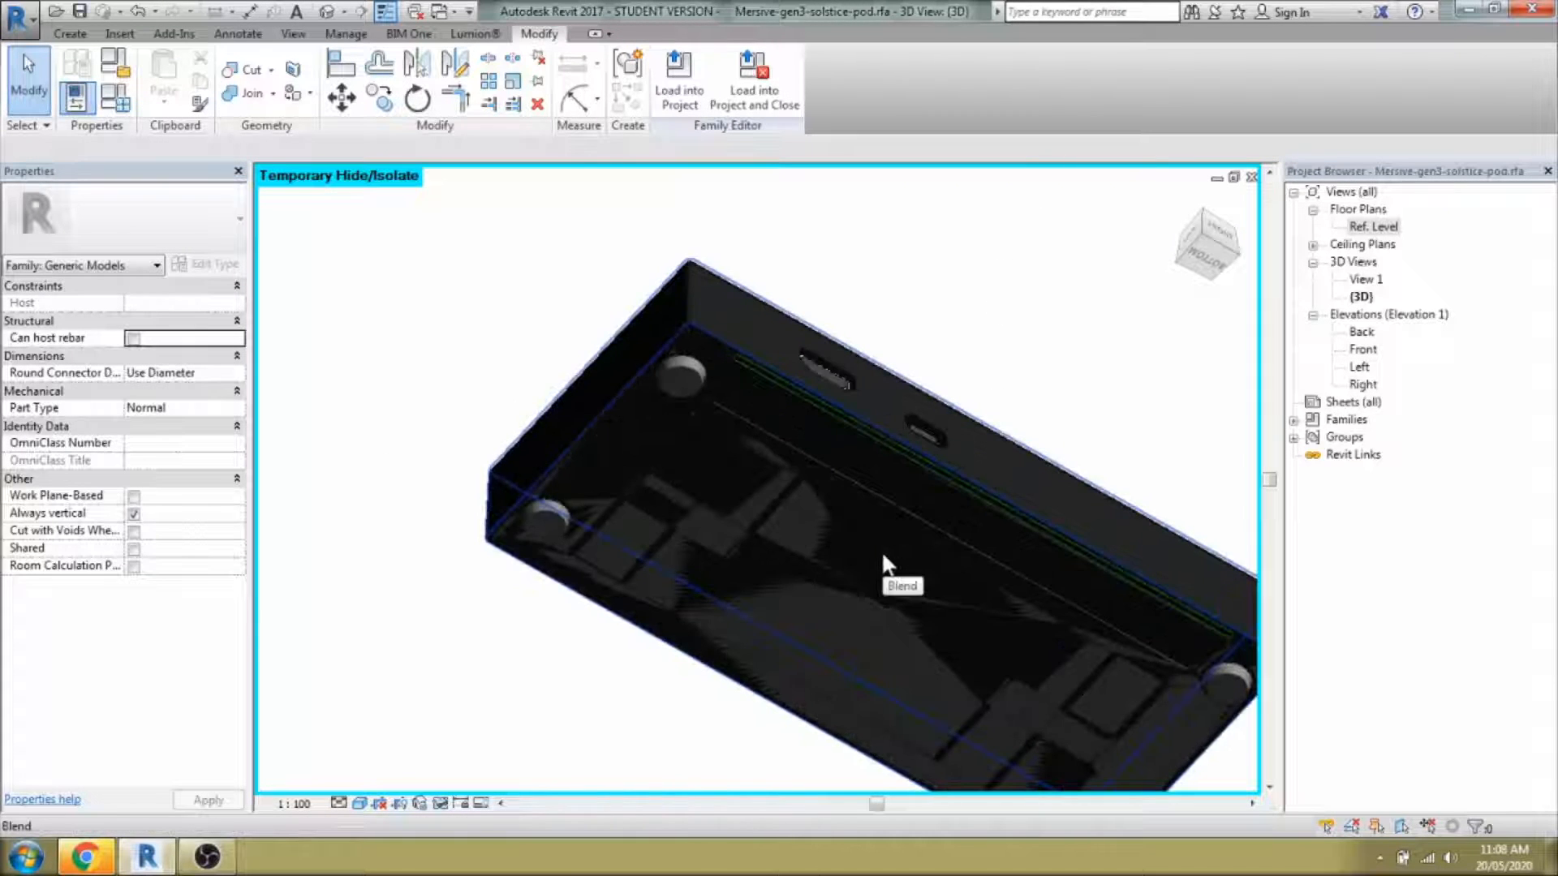
click(883, 556)
shift+middle_drag(883, 556, 820, 599)
click(811, 589)
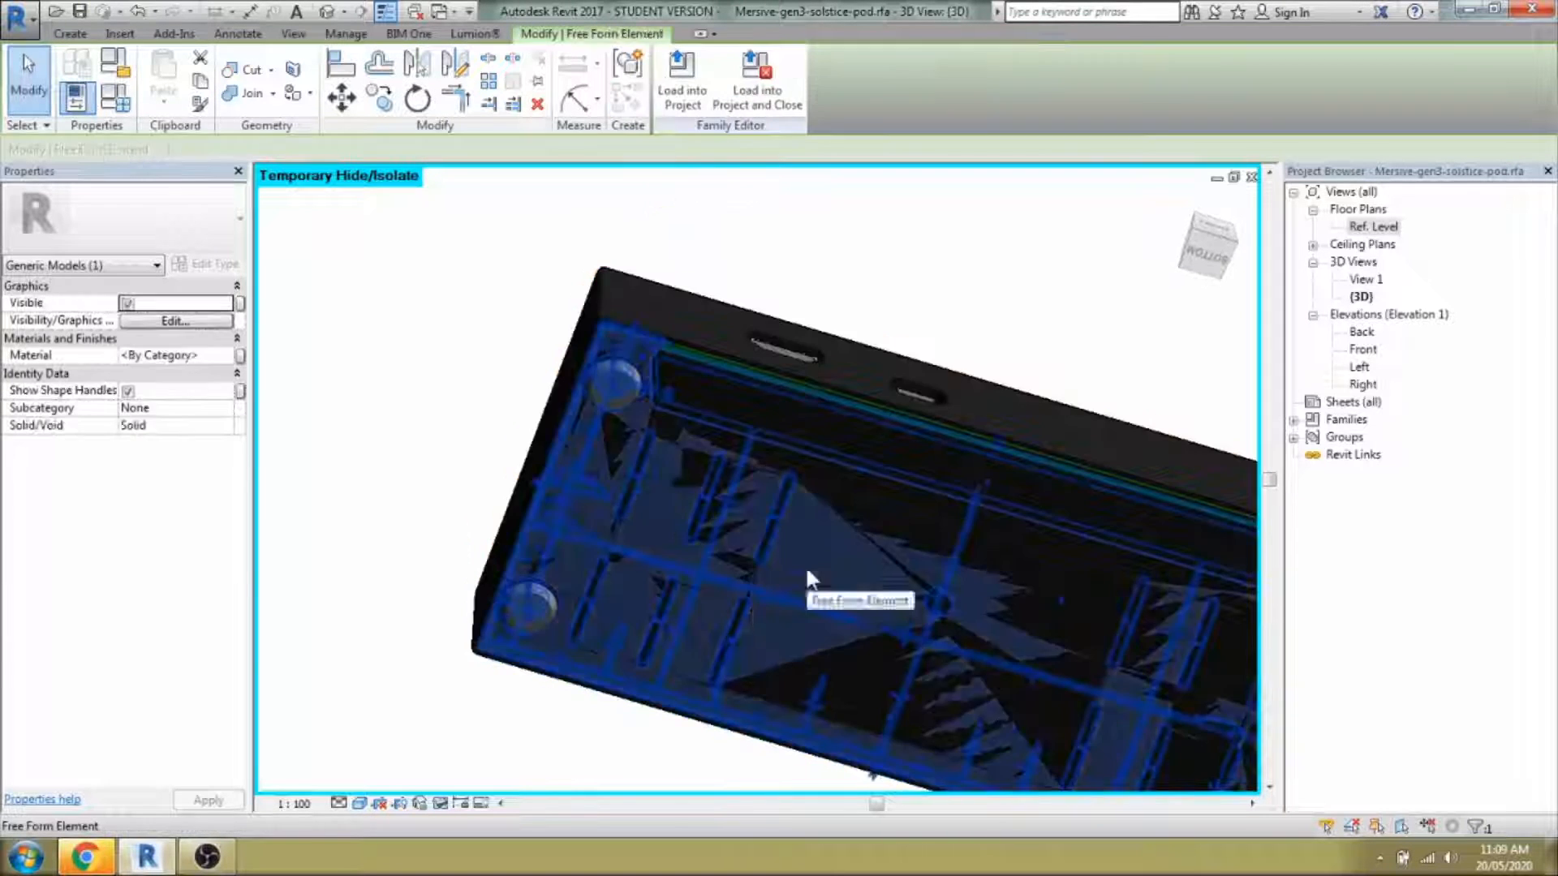
Set the free-form element's material to Black Steel Paint and apply it.
drag(197, 357, 95, 350)
key(ctrl+v)
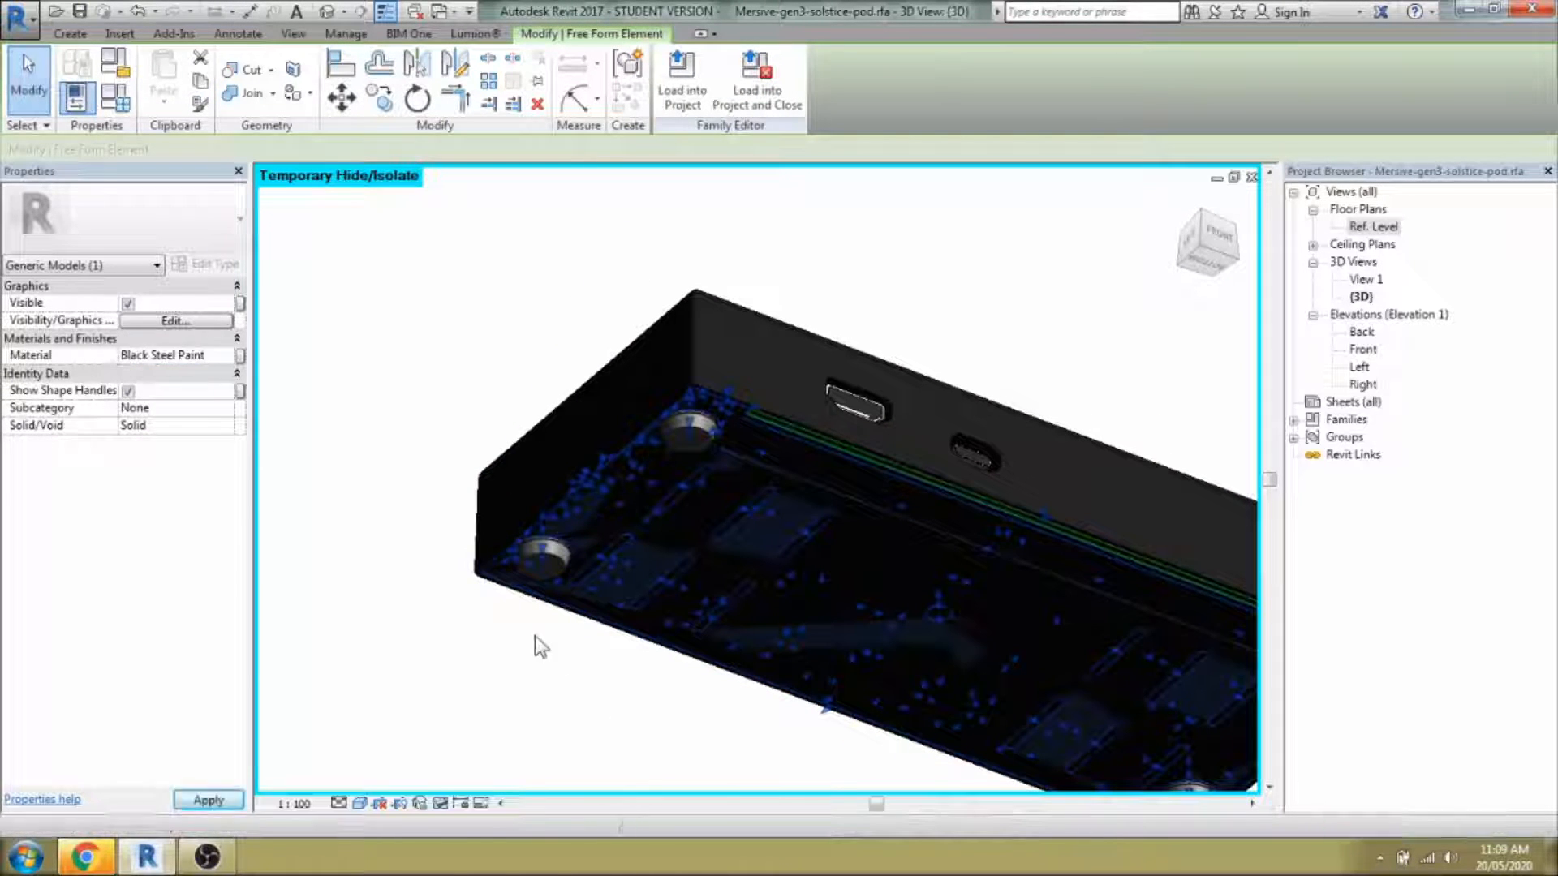
key(h)
key(h)
click(617, 552)
scroll(605, 544, down, 3)
shift+middle_drag(604, 544, 570, 487)
scroll(594, 531, up, 2)
drag(554, 218, 719, 481)
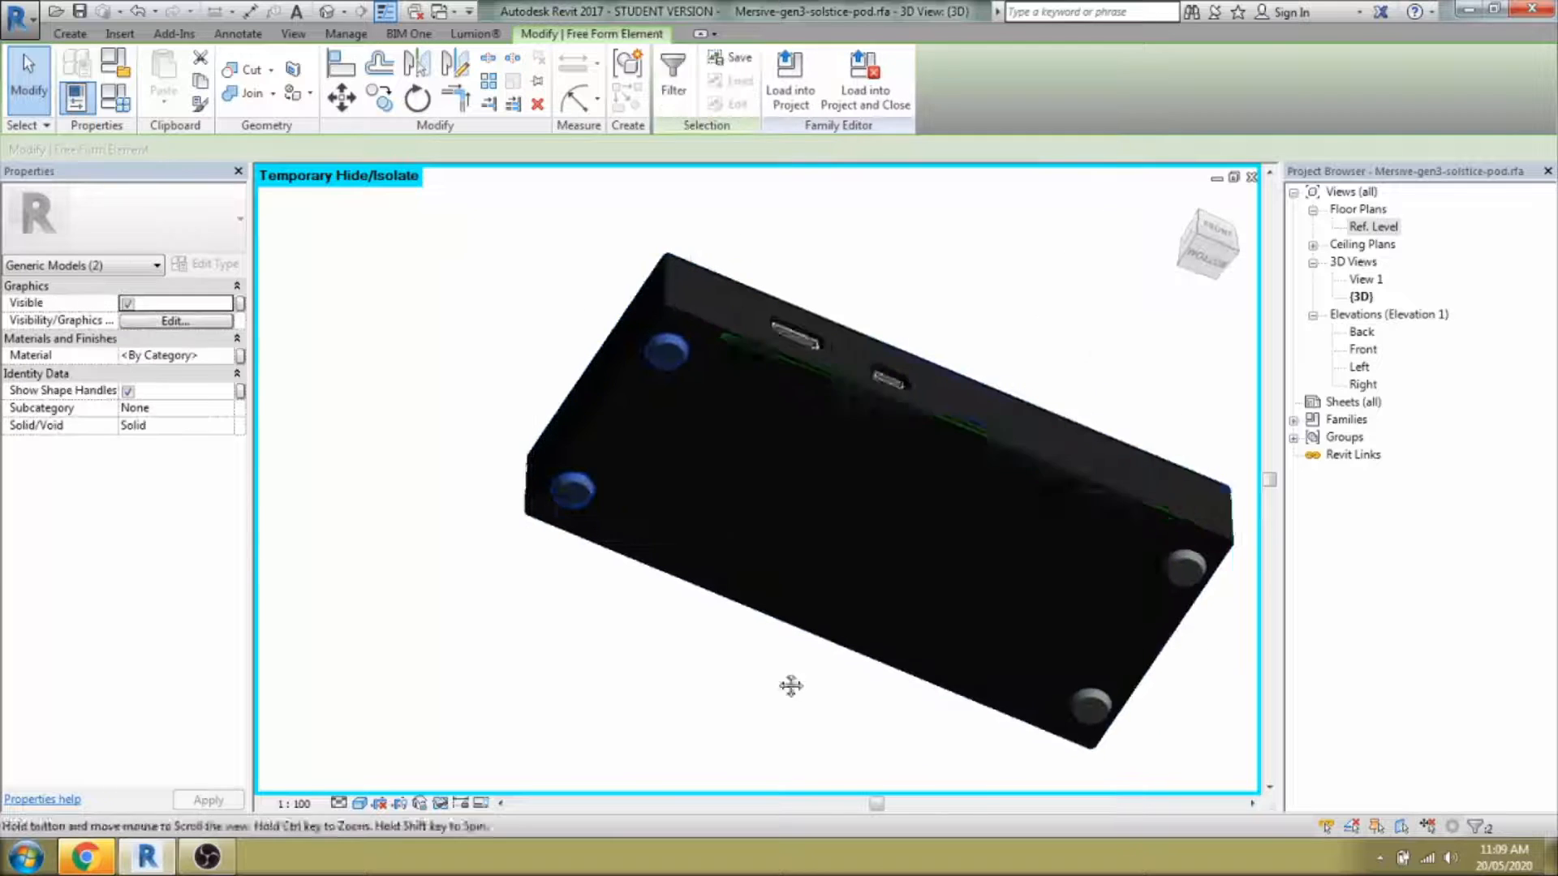
Assign Black Steel Paint to the selected shell parts.
click(233, 354)
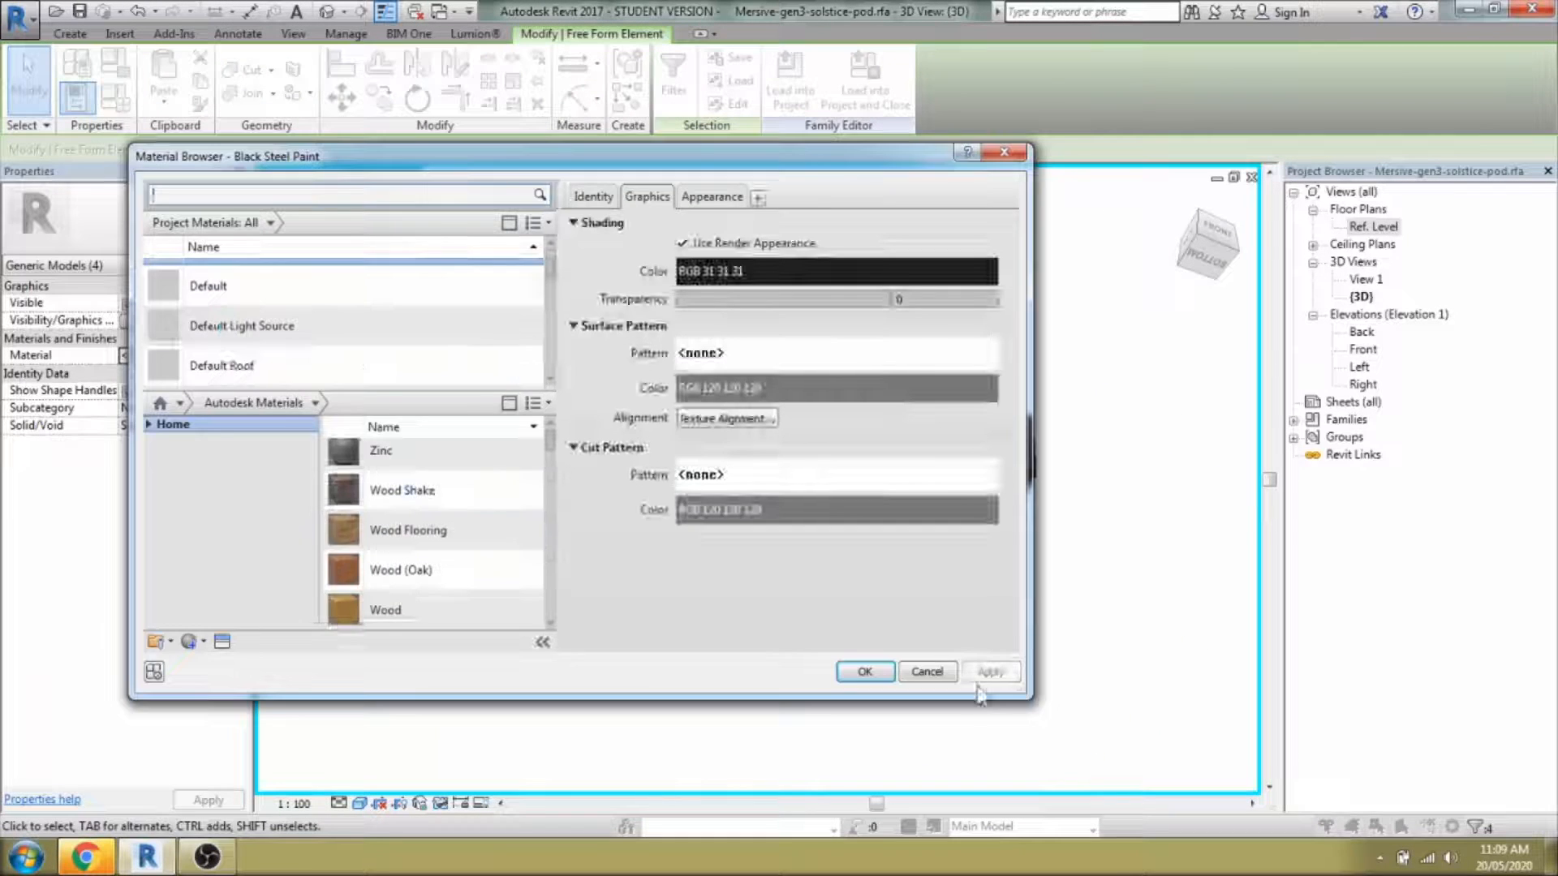
click(928, 672)
click(213, 353)
text(Black Steel Paint)
click(635, 612)
Reset Temporary Hide/Isolate to bring back all temporarily hidden elements.
shift+middle_drag(635, 612, 1011, 696)
key(h)
key(r)
click(440, 803)
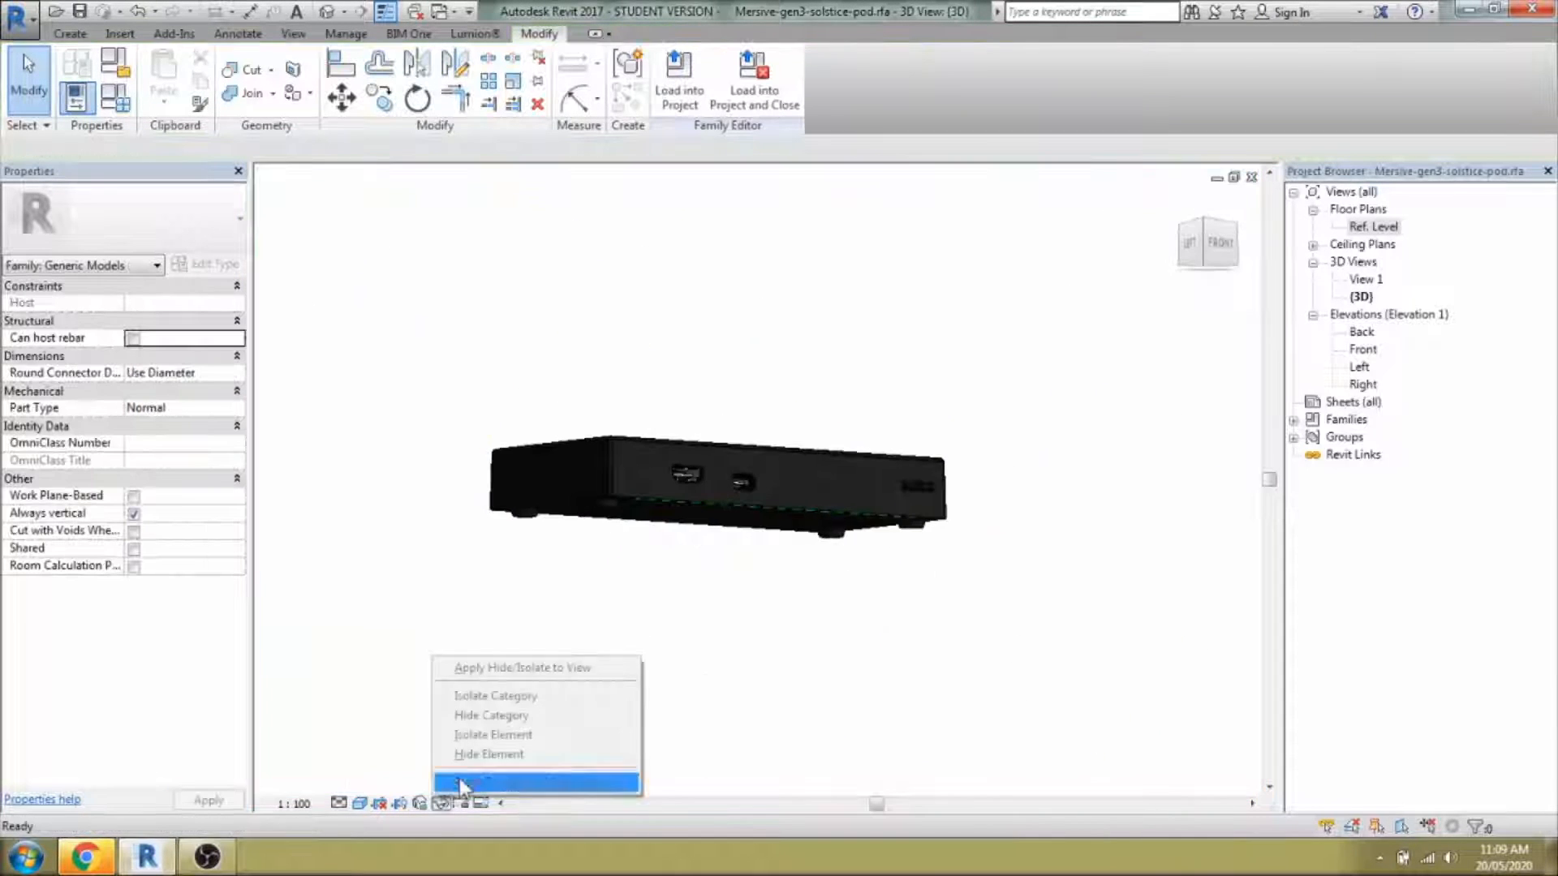
click(463, 784)
Temporarily hide the outer box and shell, then select the remaining imported geometry.
shift+middle_drag(677, 406, 690, 492)
scroll(690, 492, up, 3)
click(788, 570)
key(h)
key(h)
click(792, 577)
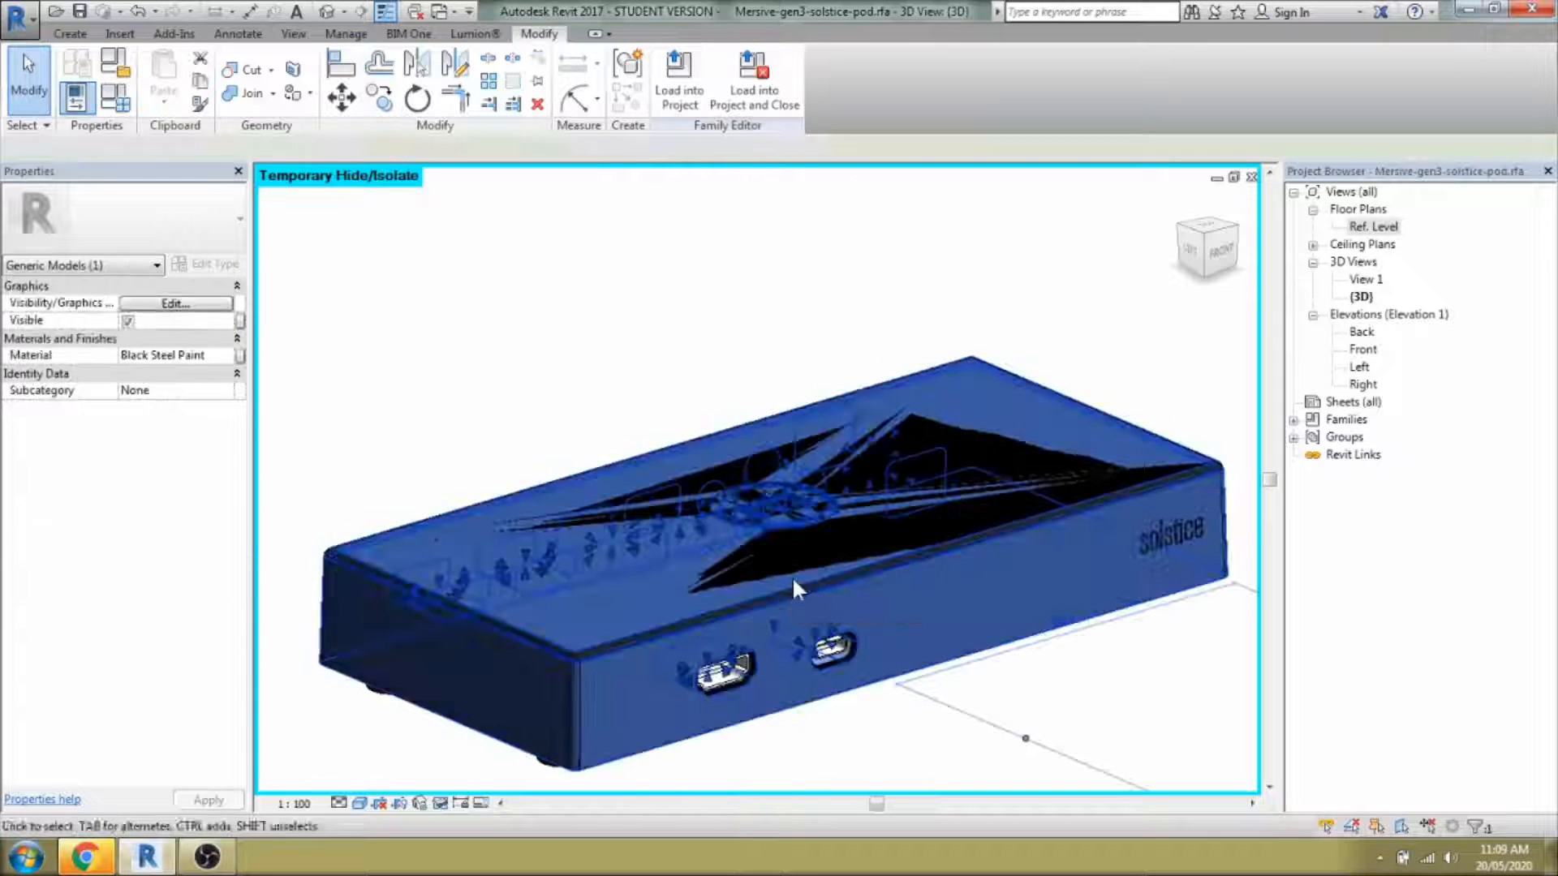
key(h)
key(h)
shift+middle_drag(783, 320, 773, 388)
scroll(774, 388, down, 3)
click(848, 500)
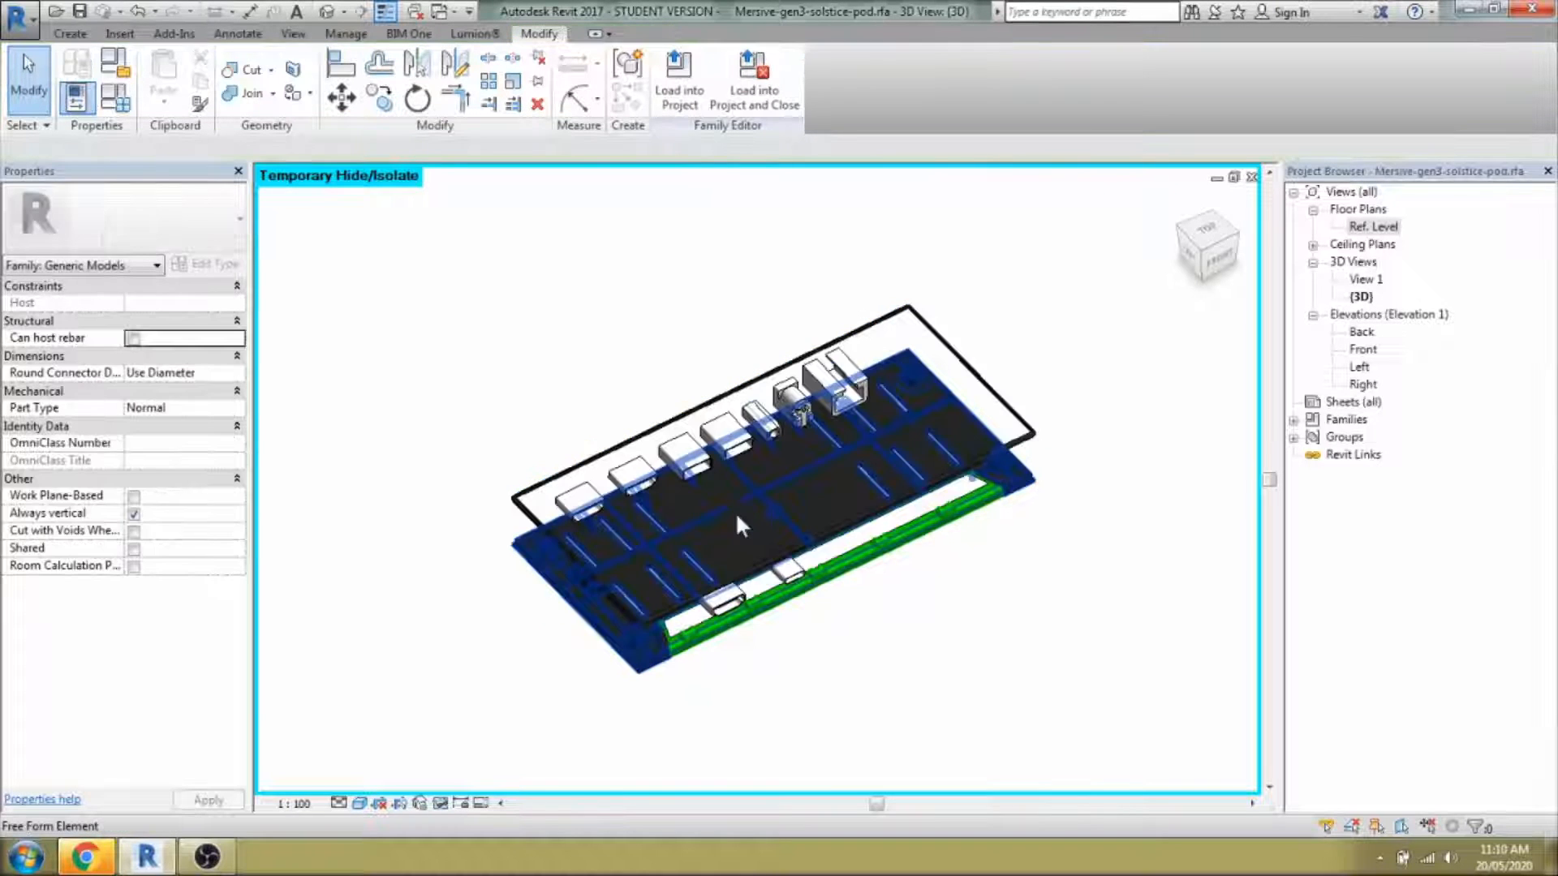
Delete the rectangular outline frame.
shift+middle_drag(932, 661, 909, 523)
click(1023, 465)
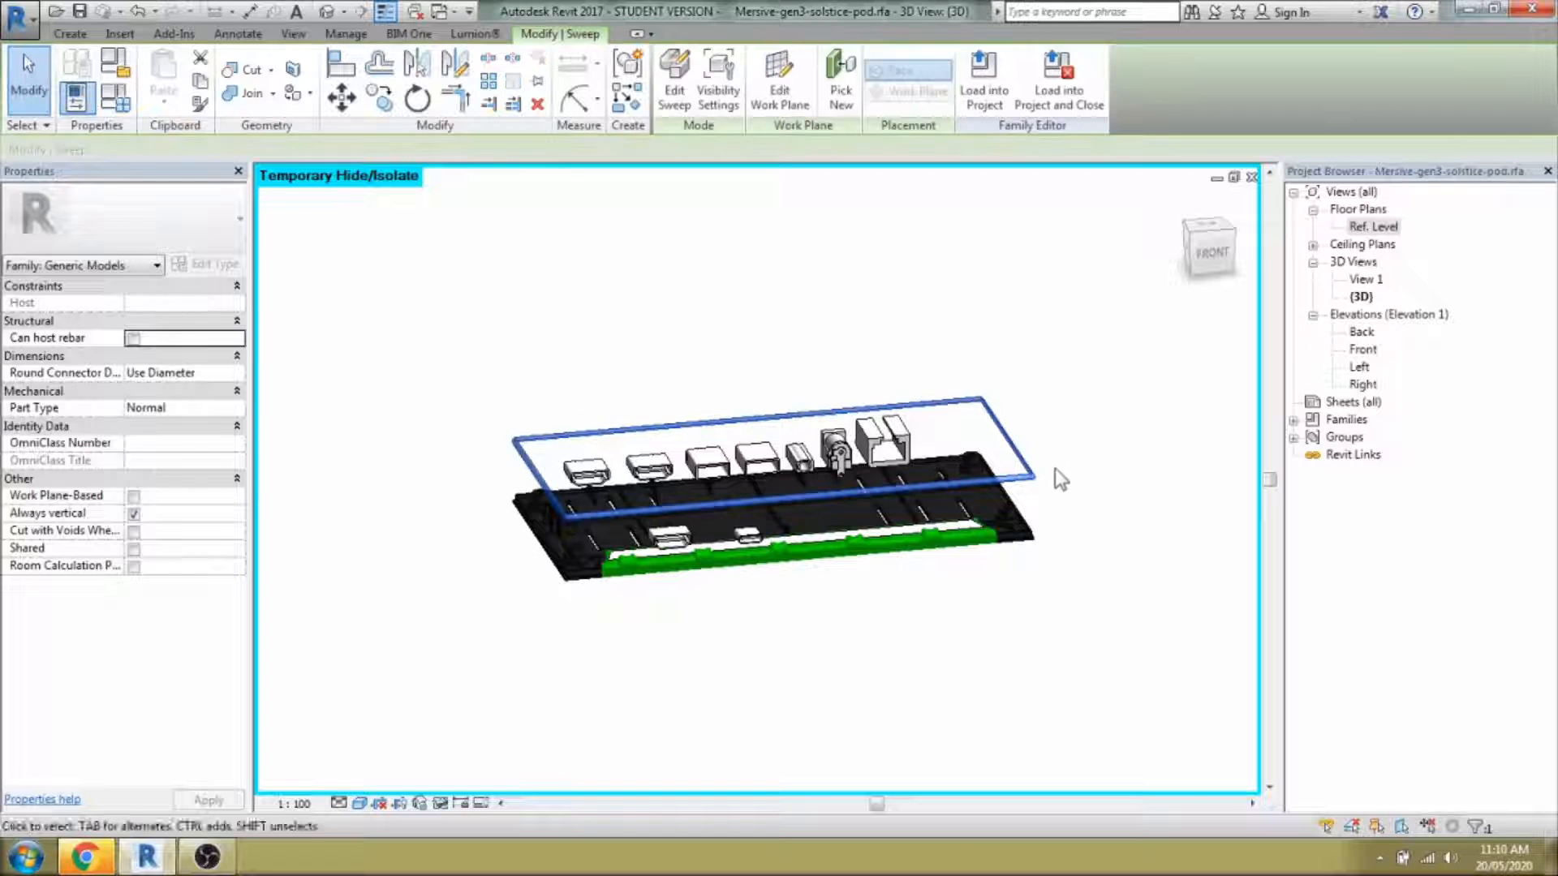
key(Delete)
Select the green light strip and orbit and zoom in close on it.
scroll(883, 471, up, 2)
shift+middle_drag(1169, 439, 1220, 452)
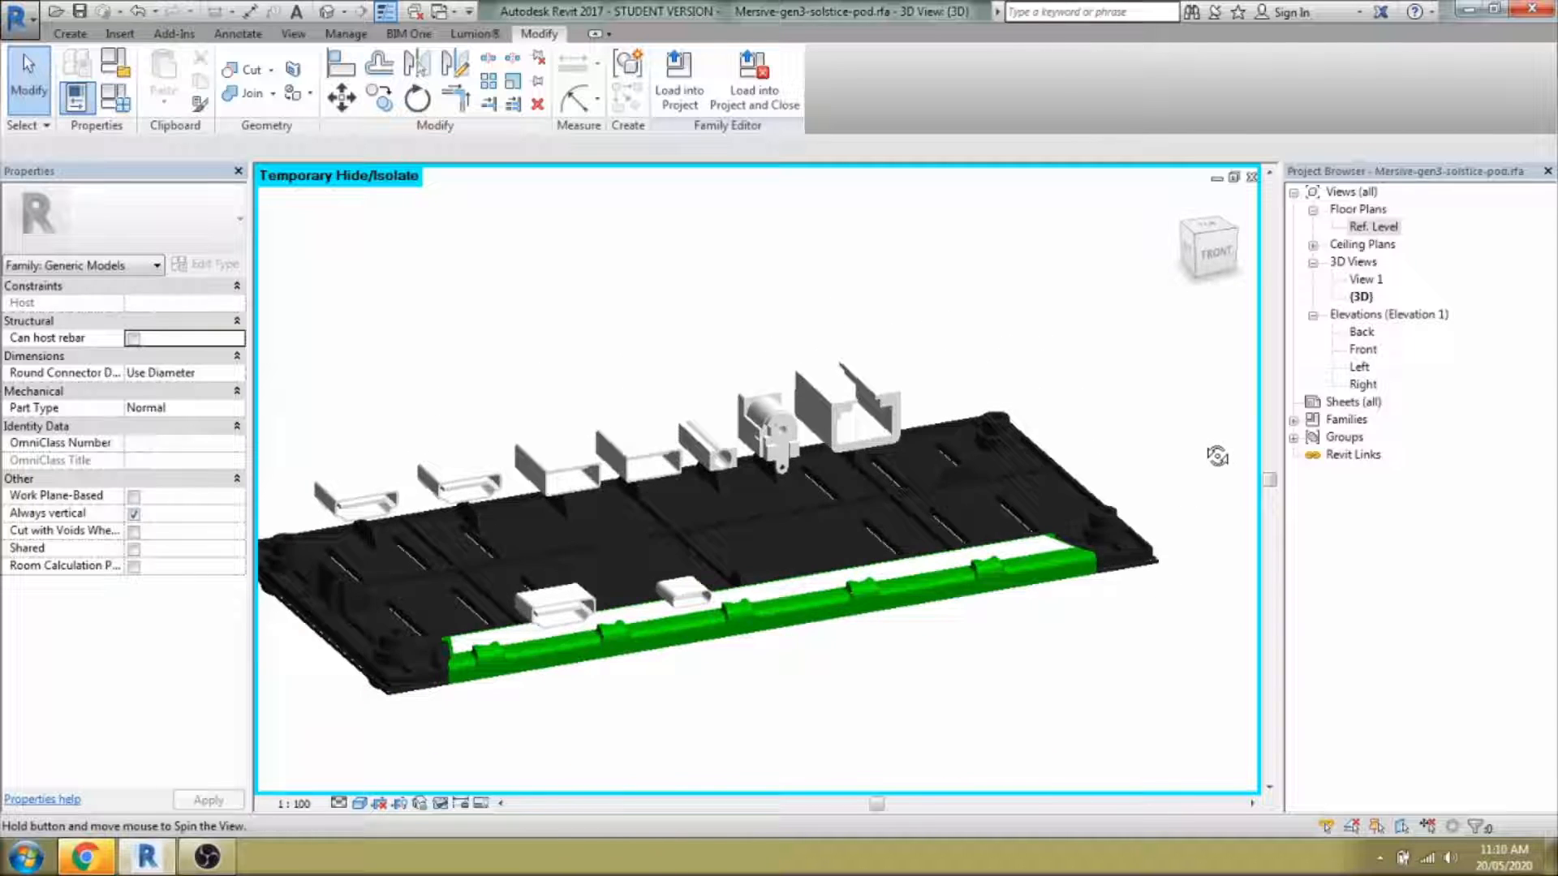
click(976, 559)
shift+middle_drag(1071, 646, 929, 626)
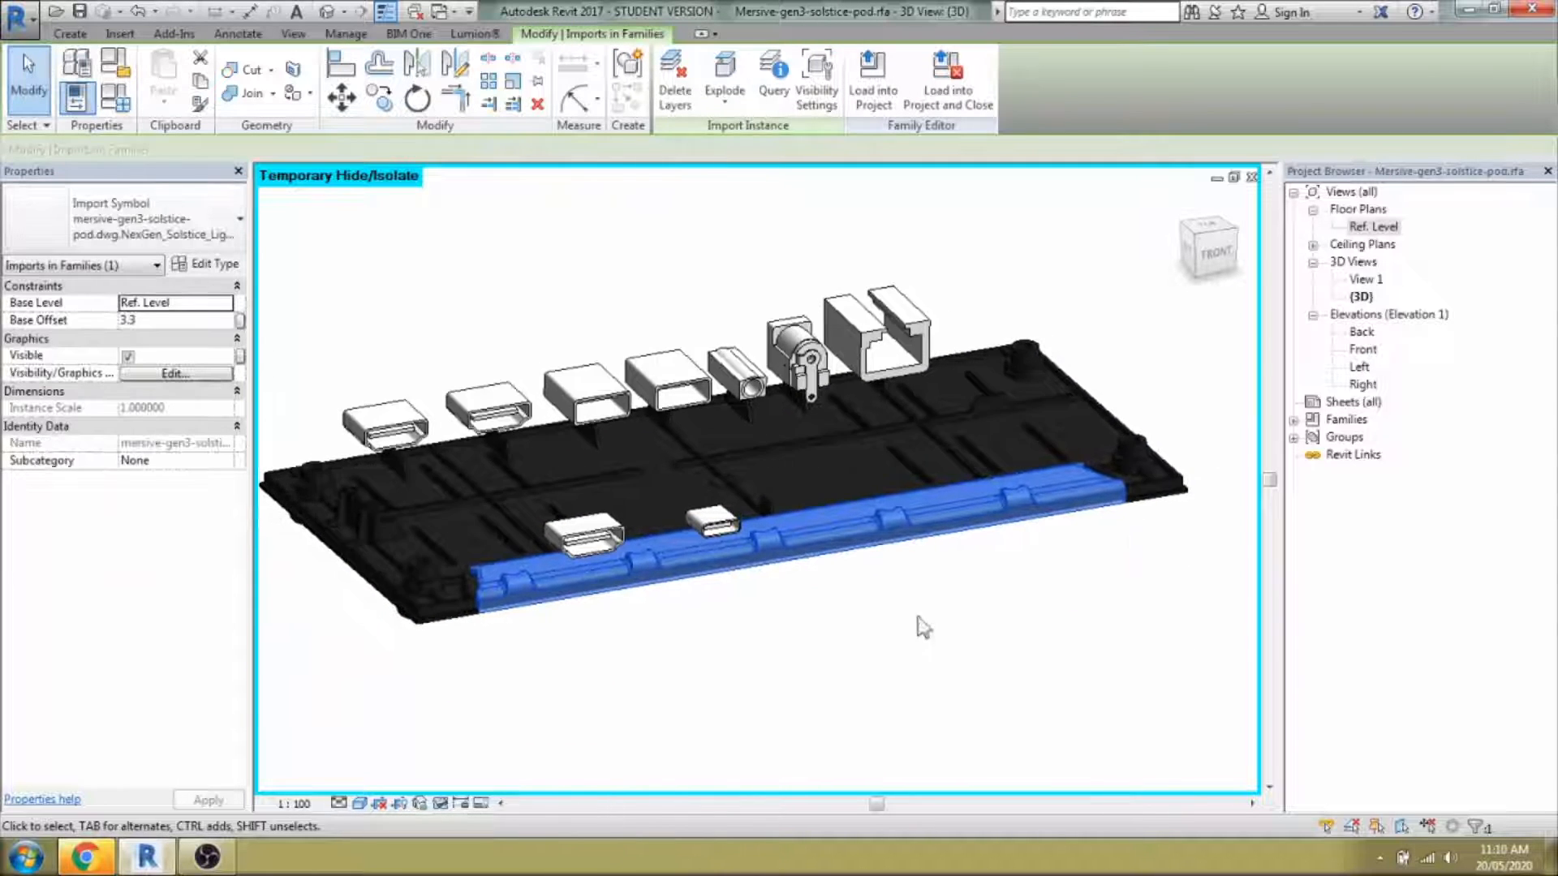
shift+middle_drag(1031, 588, 1103, 567)
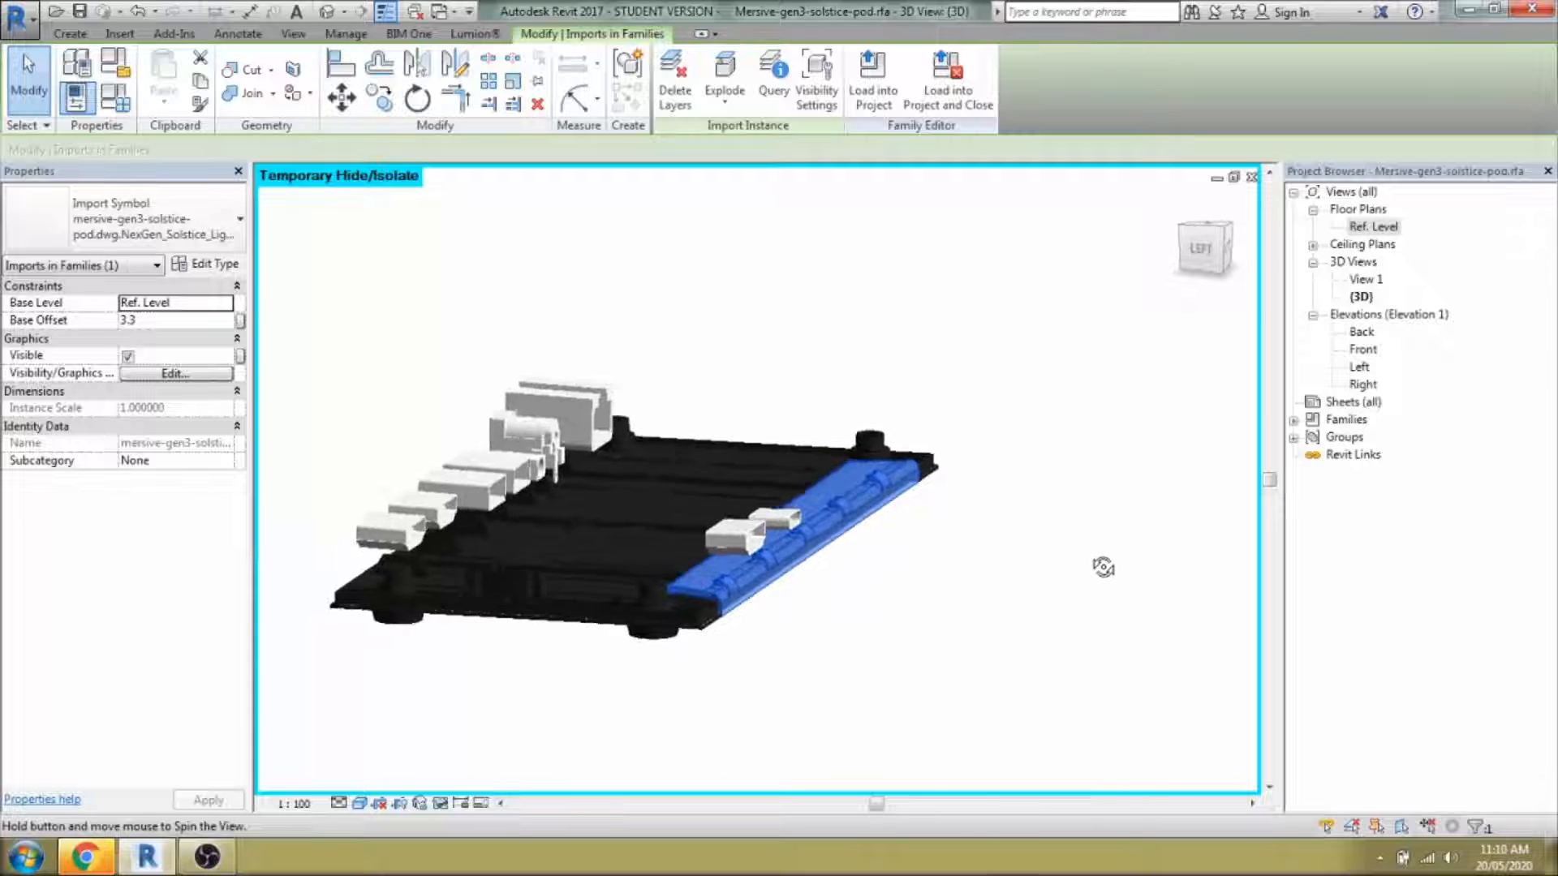
scroll(735, 602, up, 6)
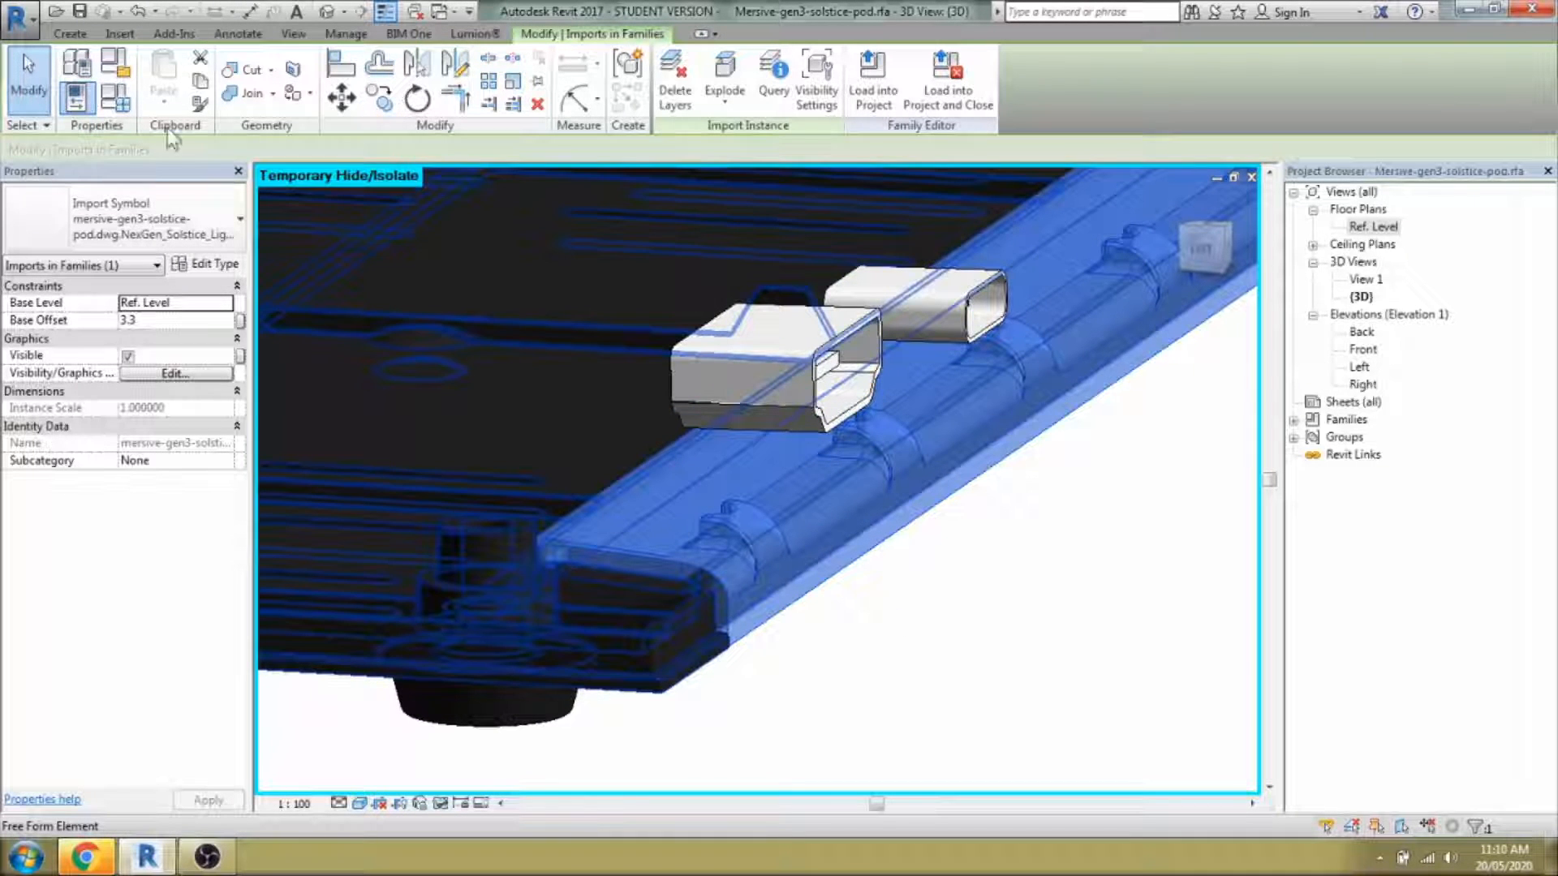
click(69, 39)
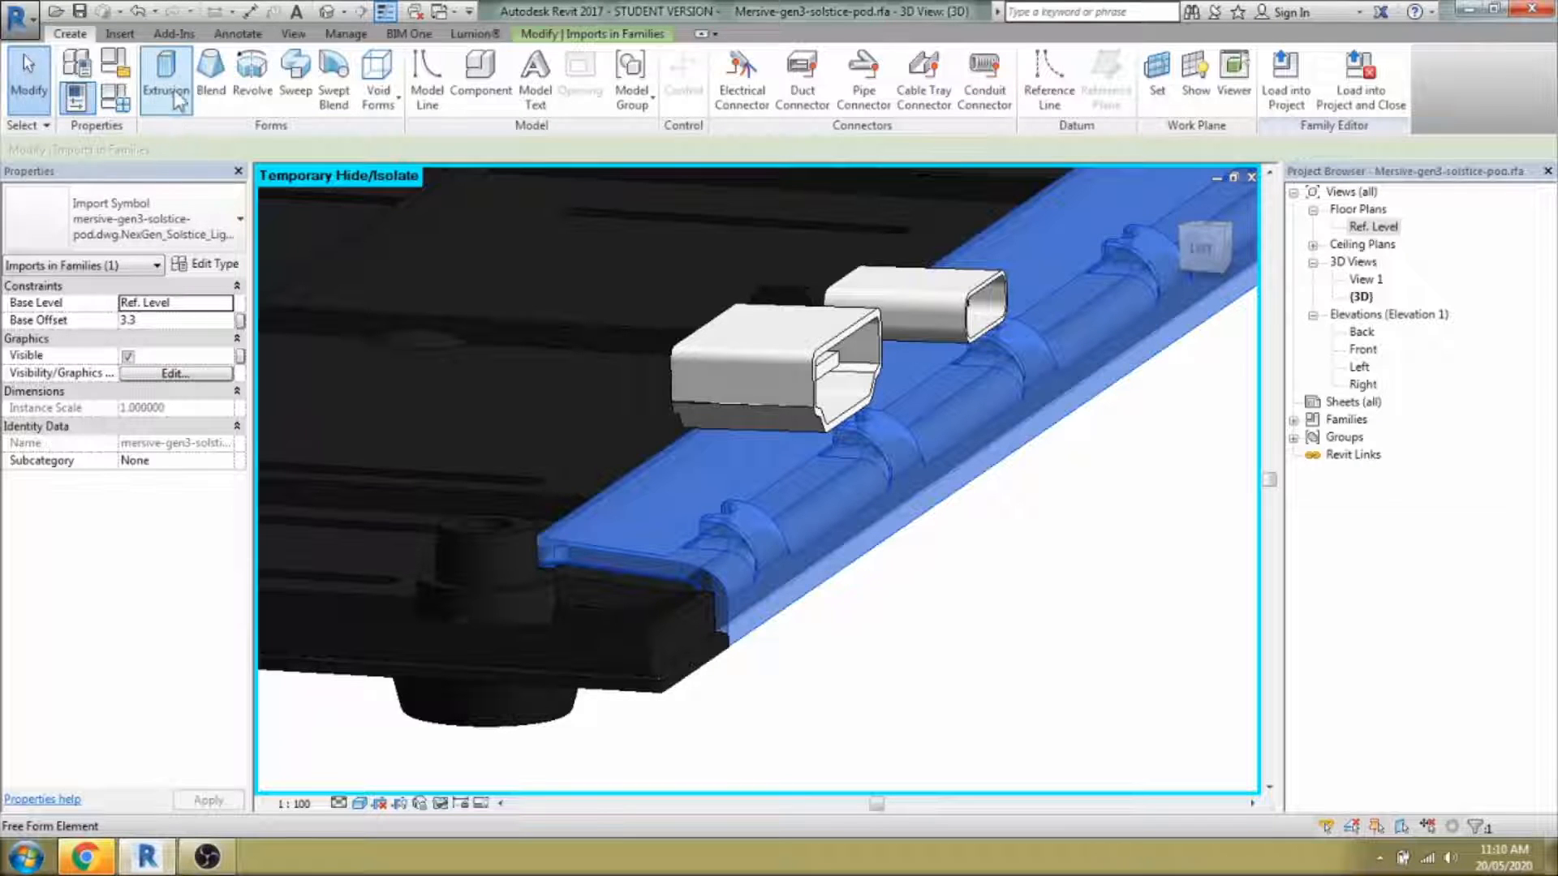
Start a new extrusion with its work plane on the light strip's end face.
click(172, 86)
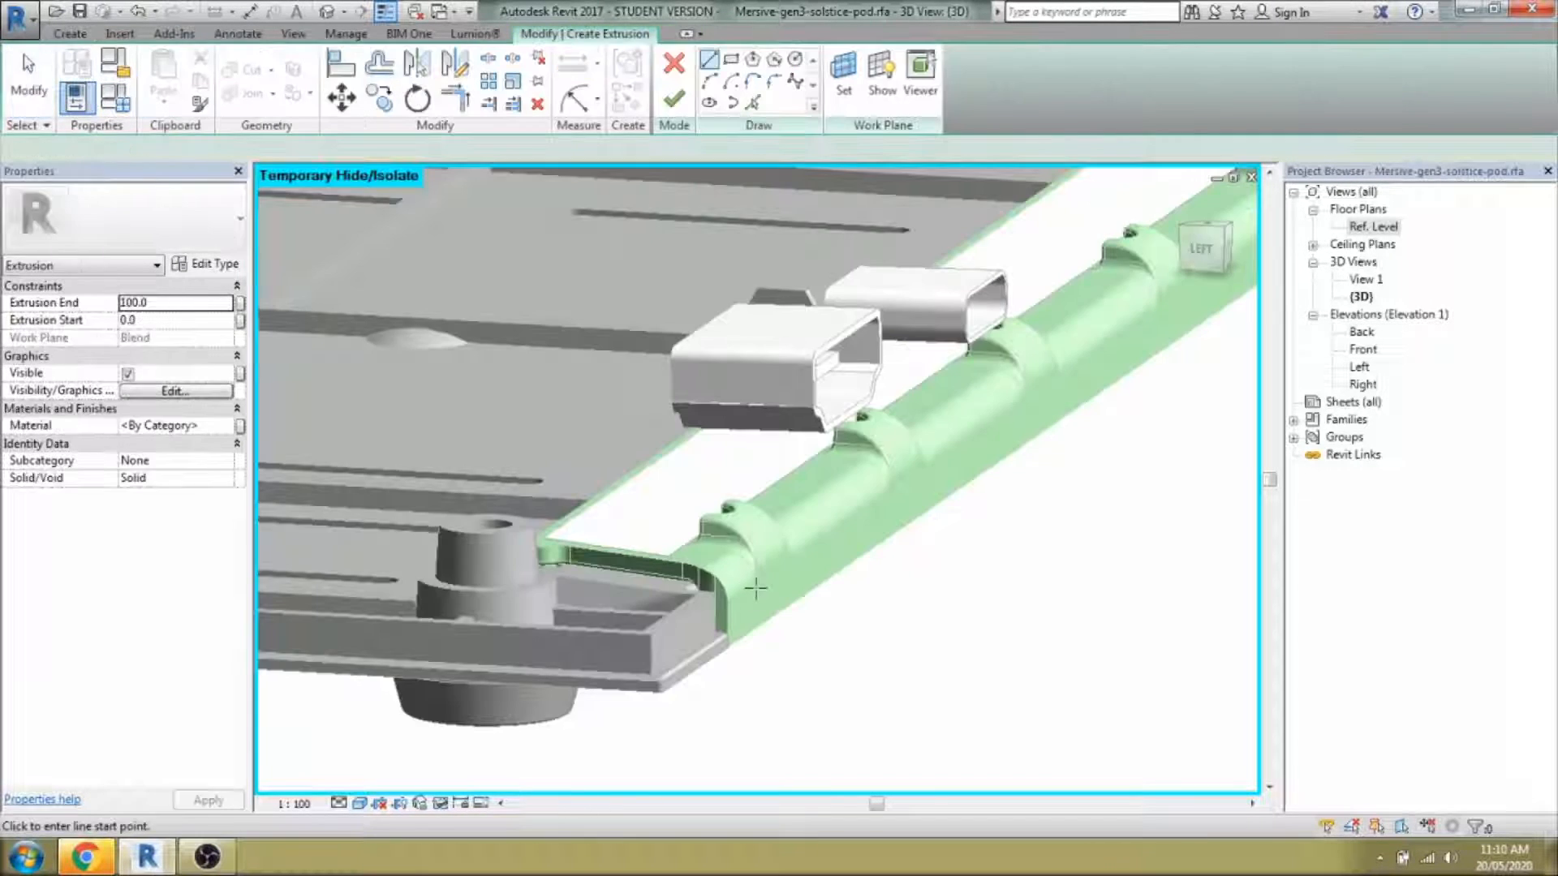
key(w)
key(p)
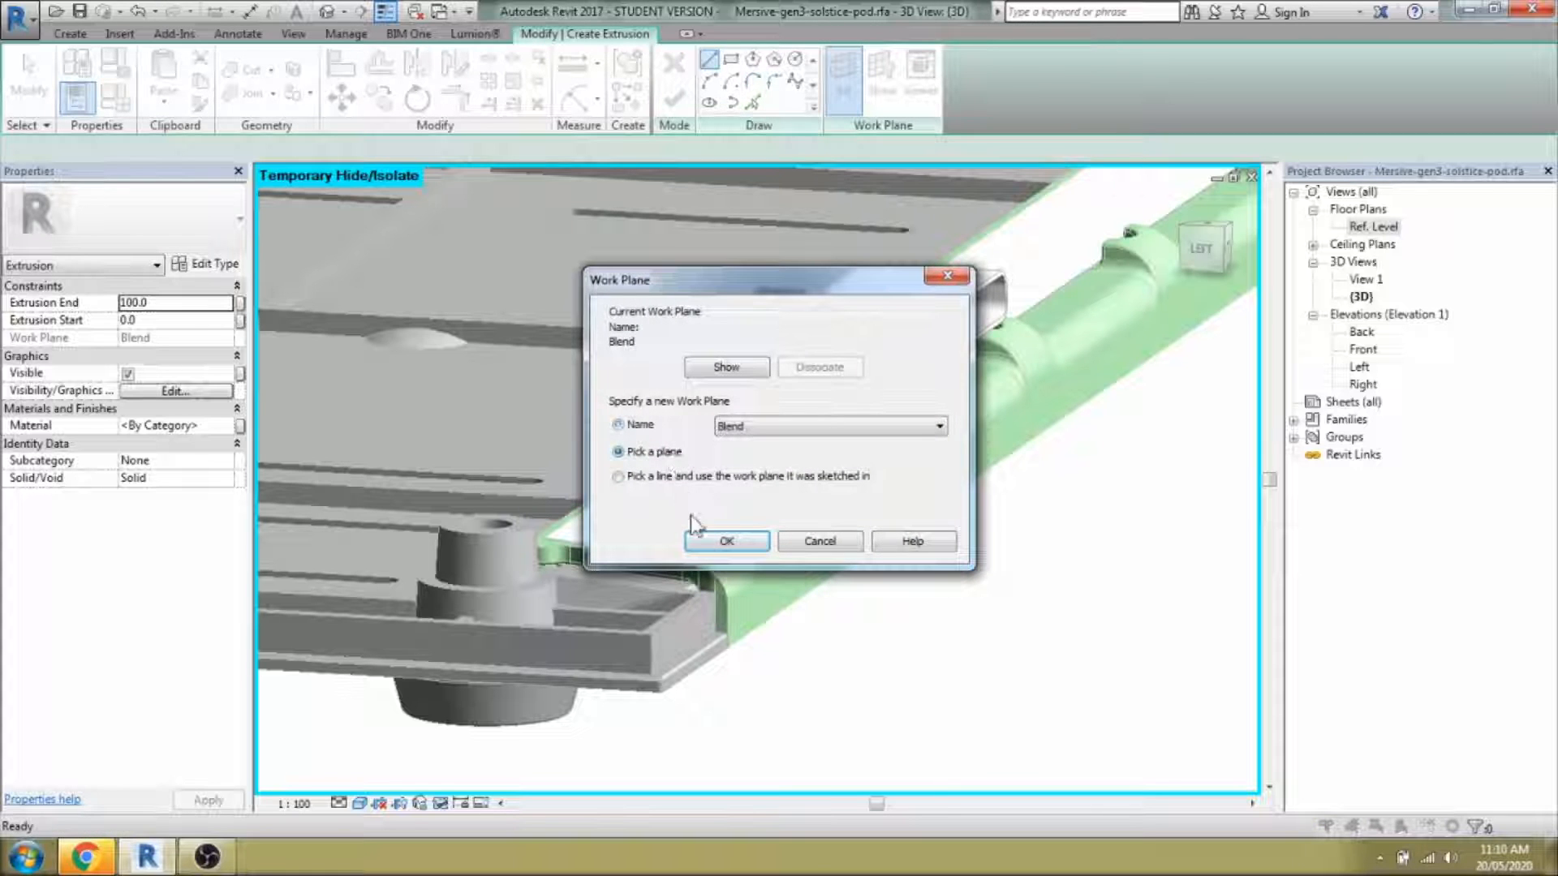
click(700, 538)
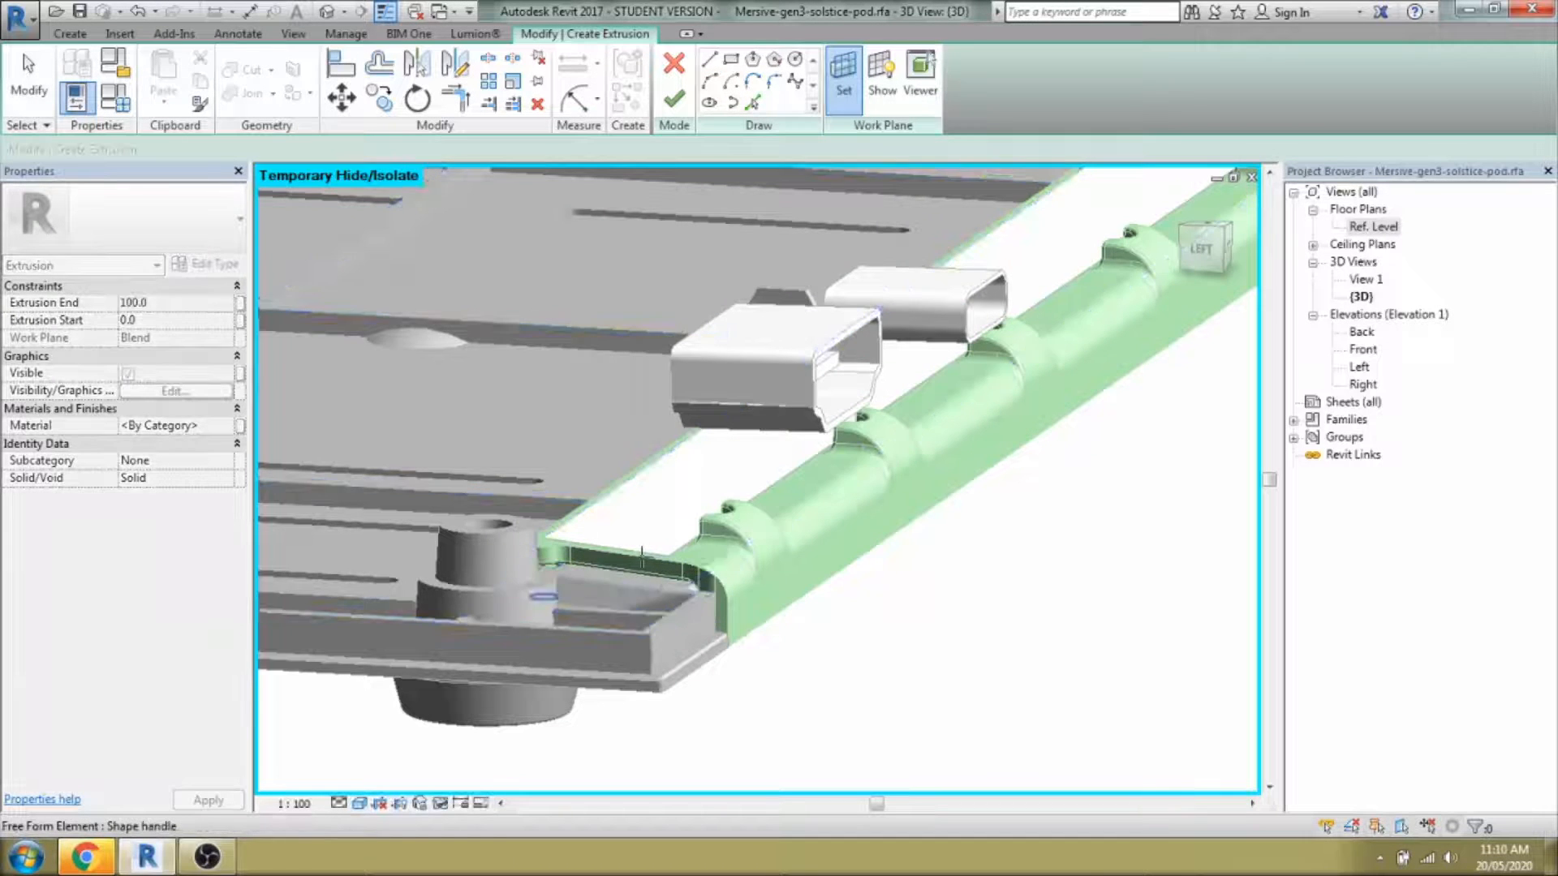
click(663, 574)
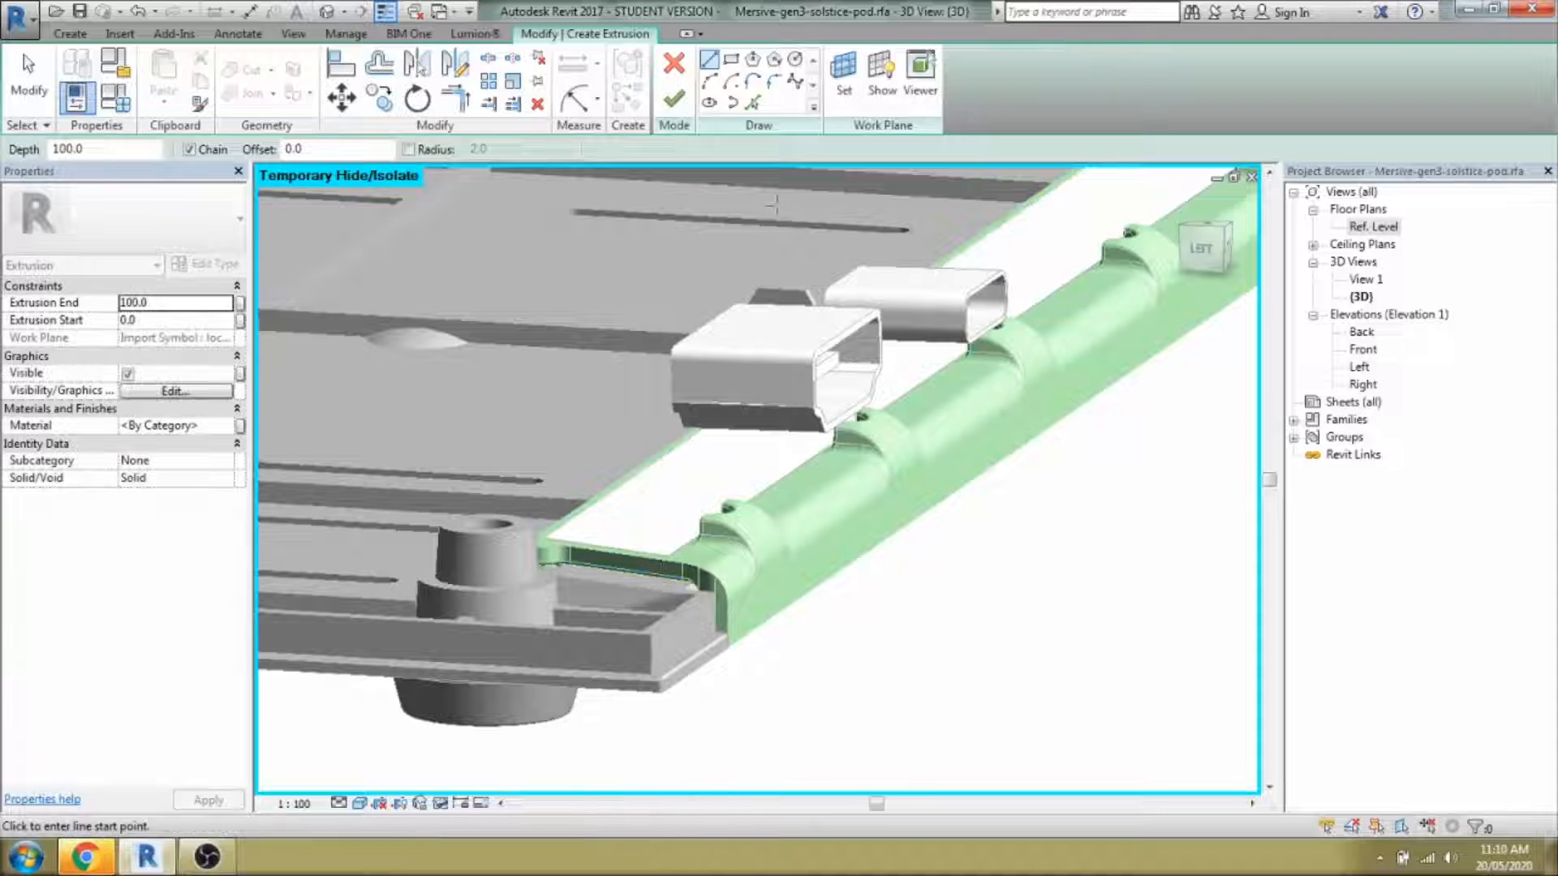
Pick the strip's vertical and top edges as sketch lines and fillet the corner between them.
key(Tab)
click(728, 627)
scroll(679, 552, up, 2)
click(624, 570)
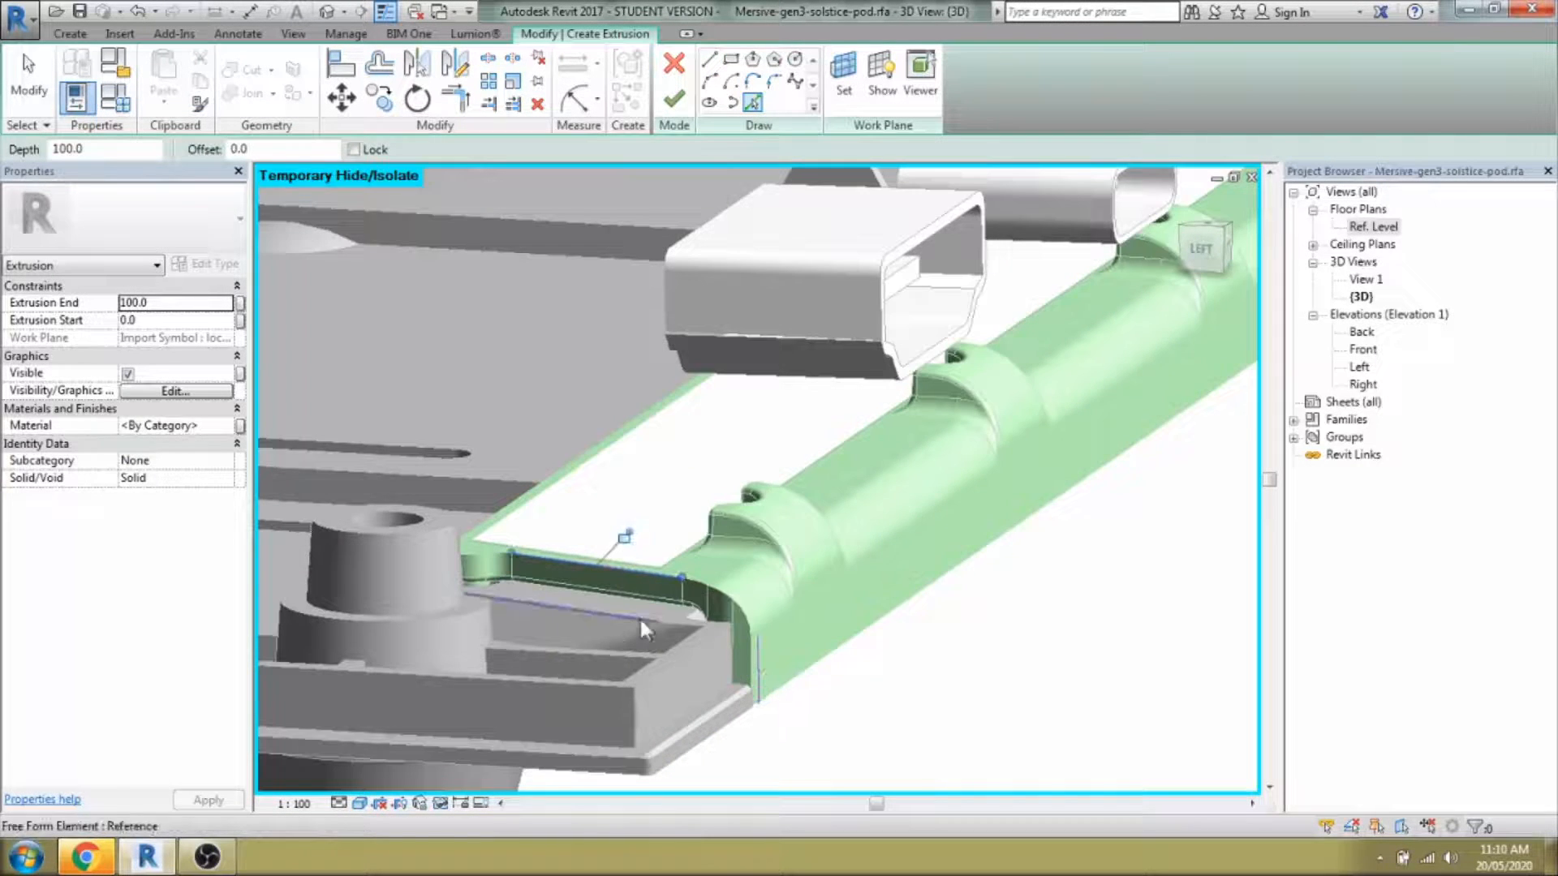
middle_drag(640, 624, 766, 605)
click(805, 560)
click(882, 636)
click(857, 592)
mouse_move(860, 605)
shift+middle_down()
mouse_move(845, 529)
mouse_move(918, 641)
mouse_move(860, 661)
shift+middle_up()
In the Left elevation, draw a straight line up from the arc's endpoint.
double_click(1360, 366)
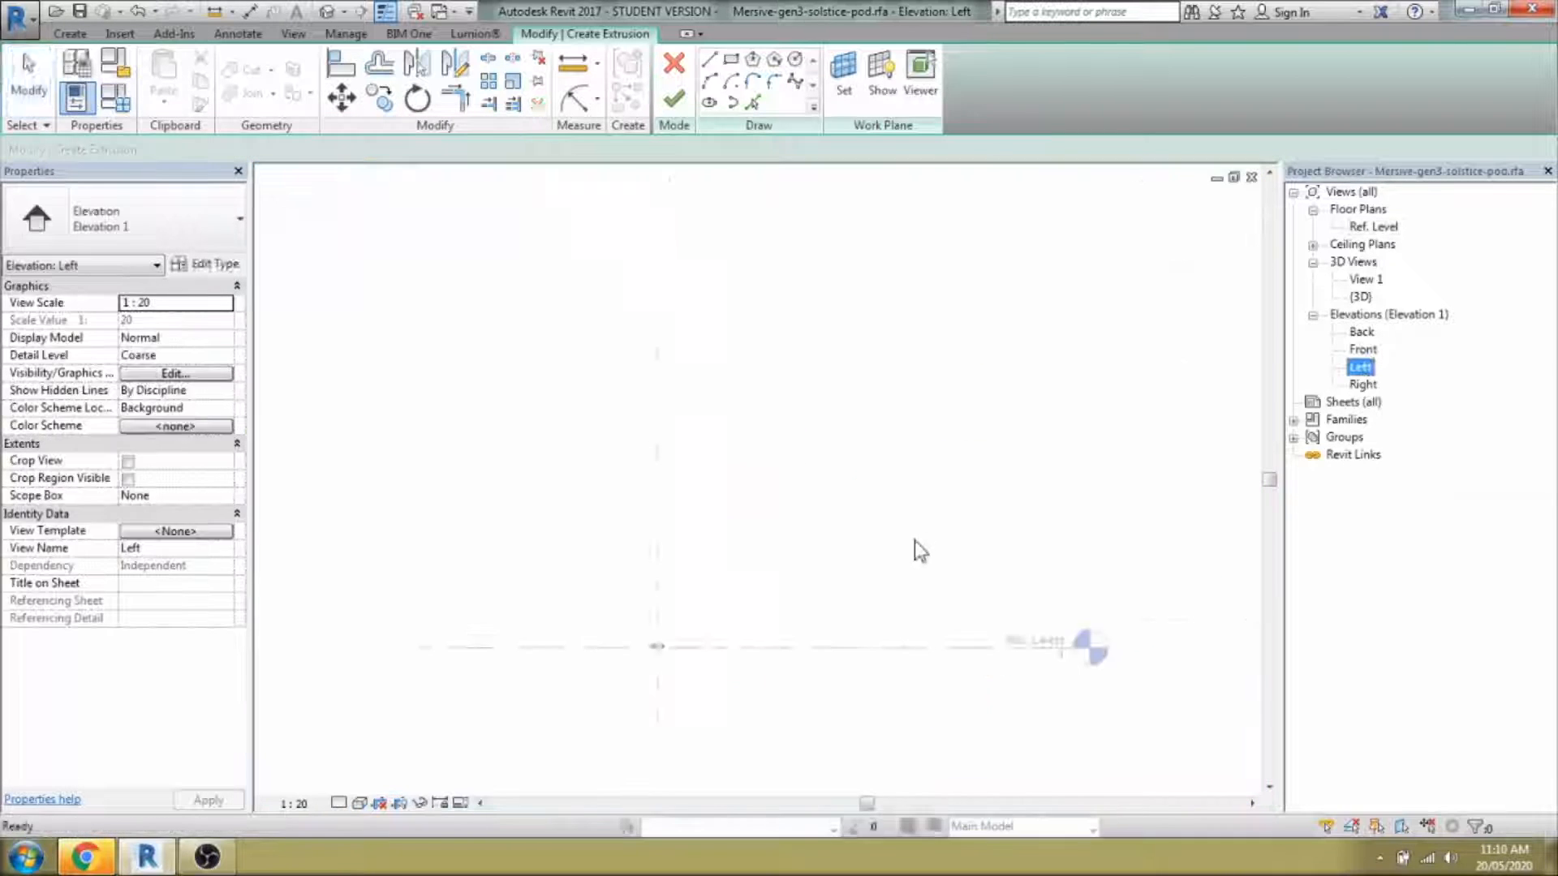
scroll(739, 568, up, 5)
key(p)
key(l)
middle_drag(1182, 744, 1047, 650)
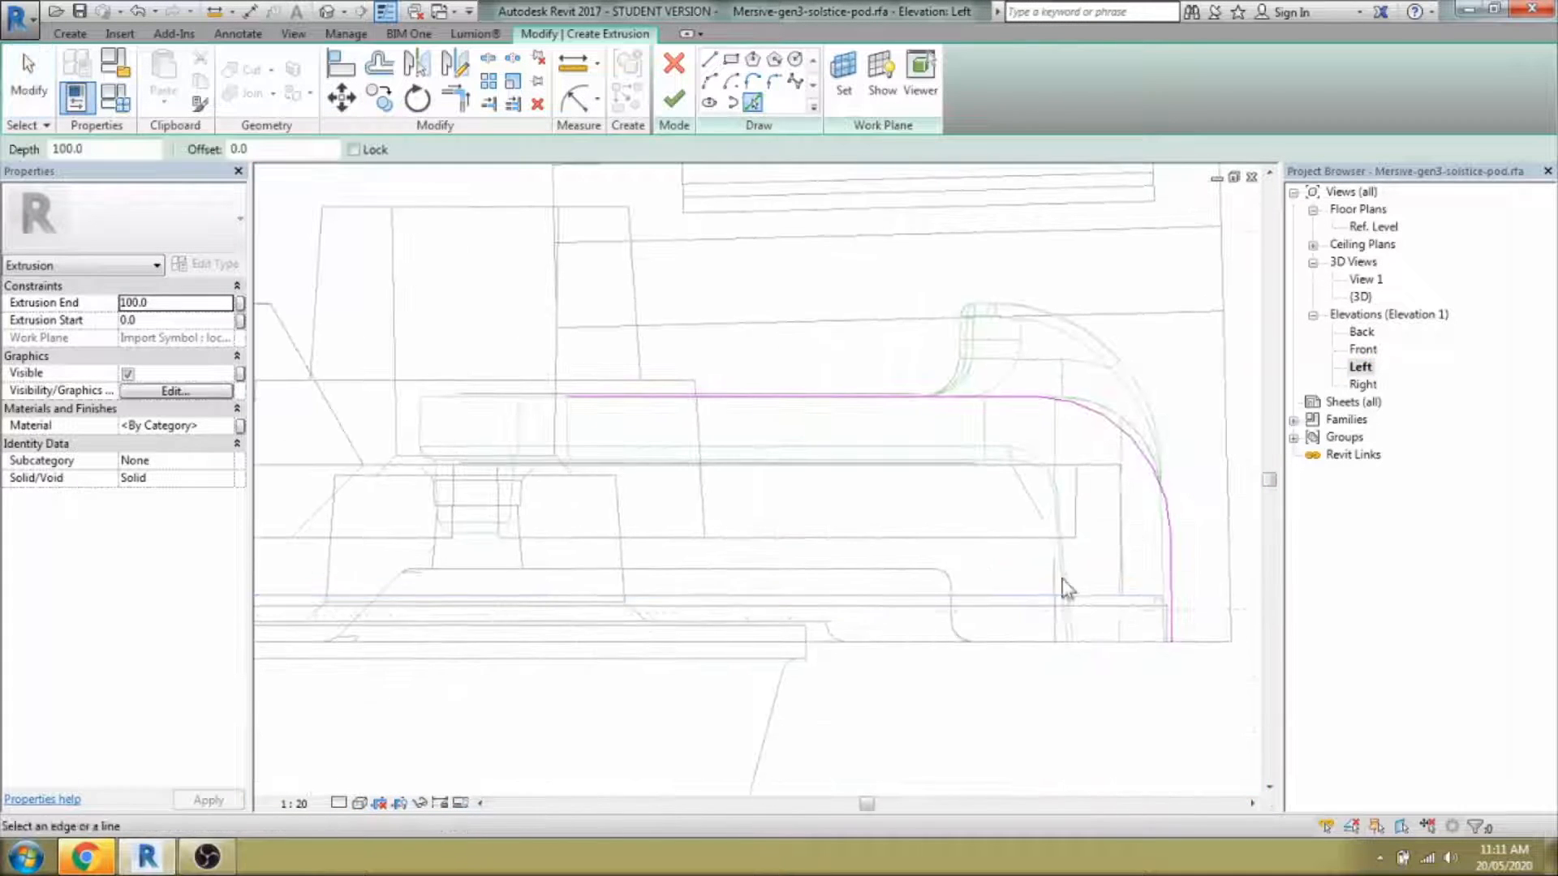
click(710, 60)
key(Escape)
click(709, 61)
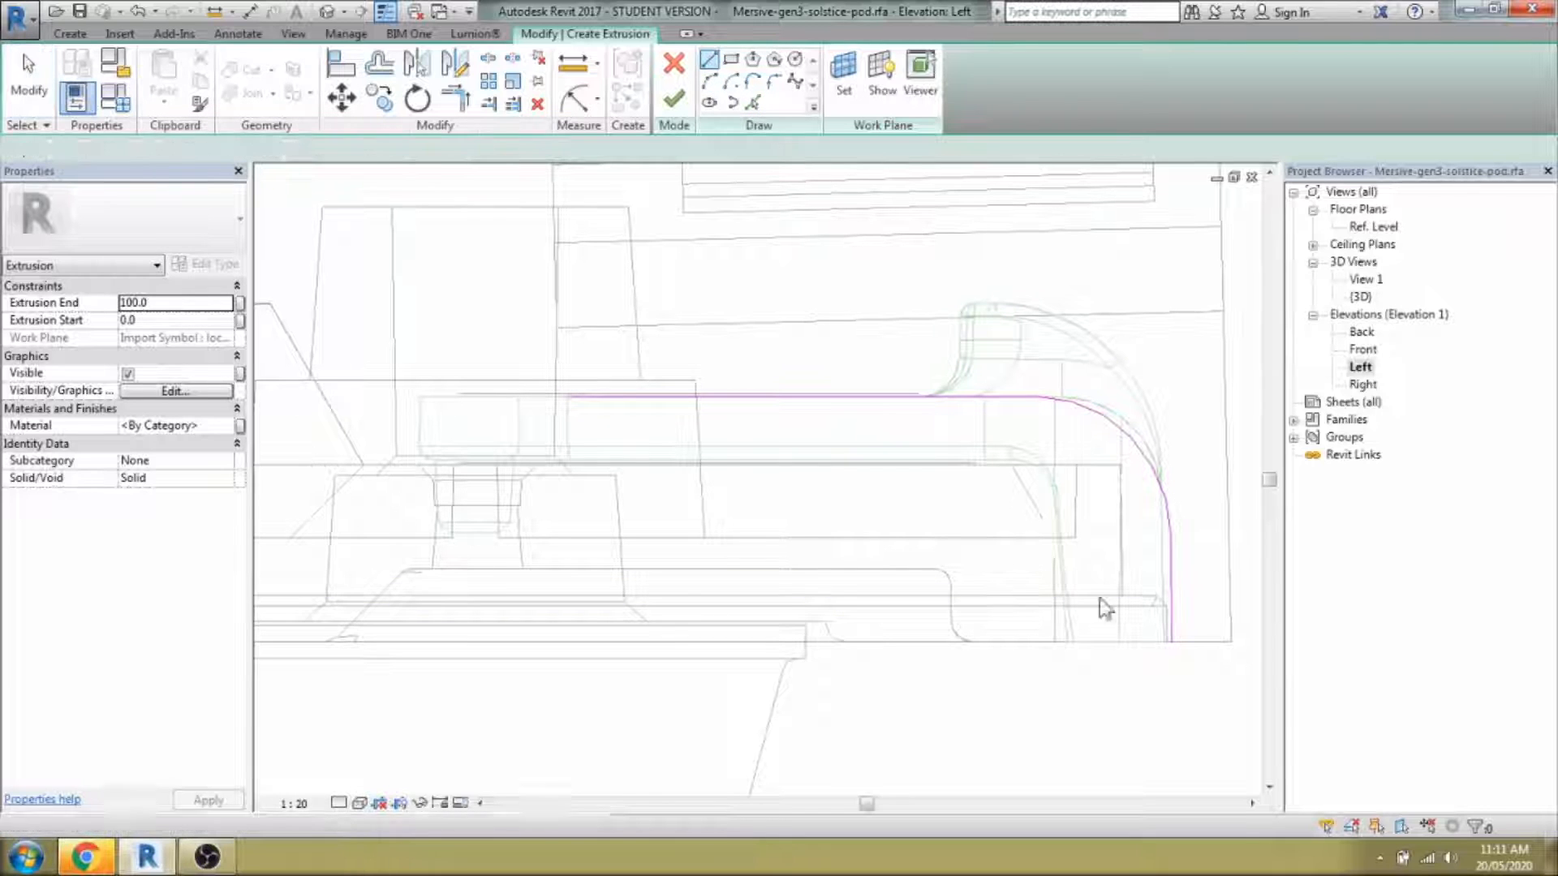
click(1172, 642)
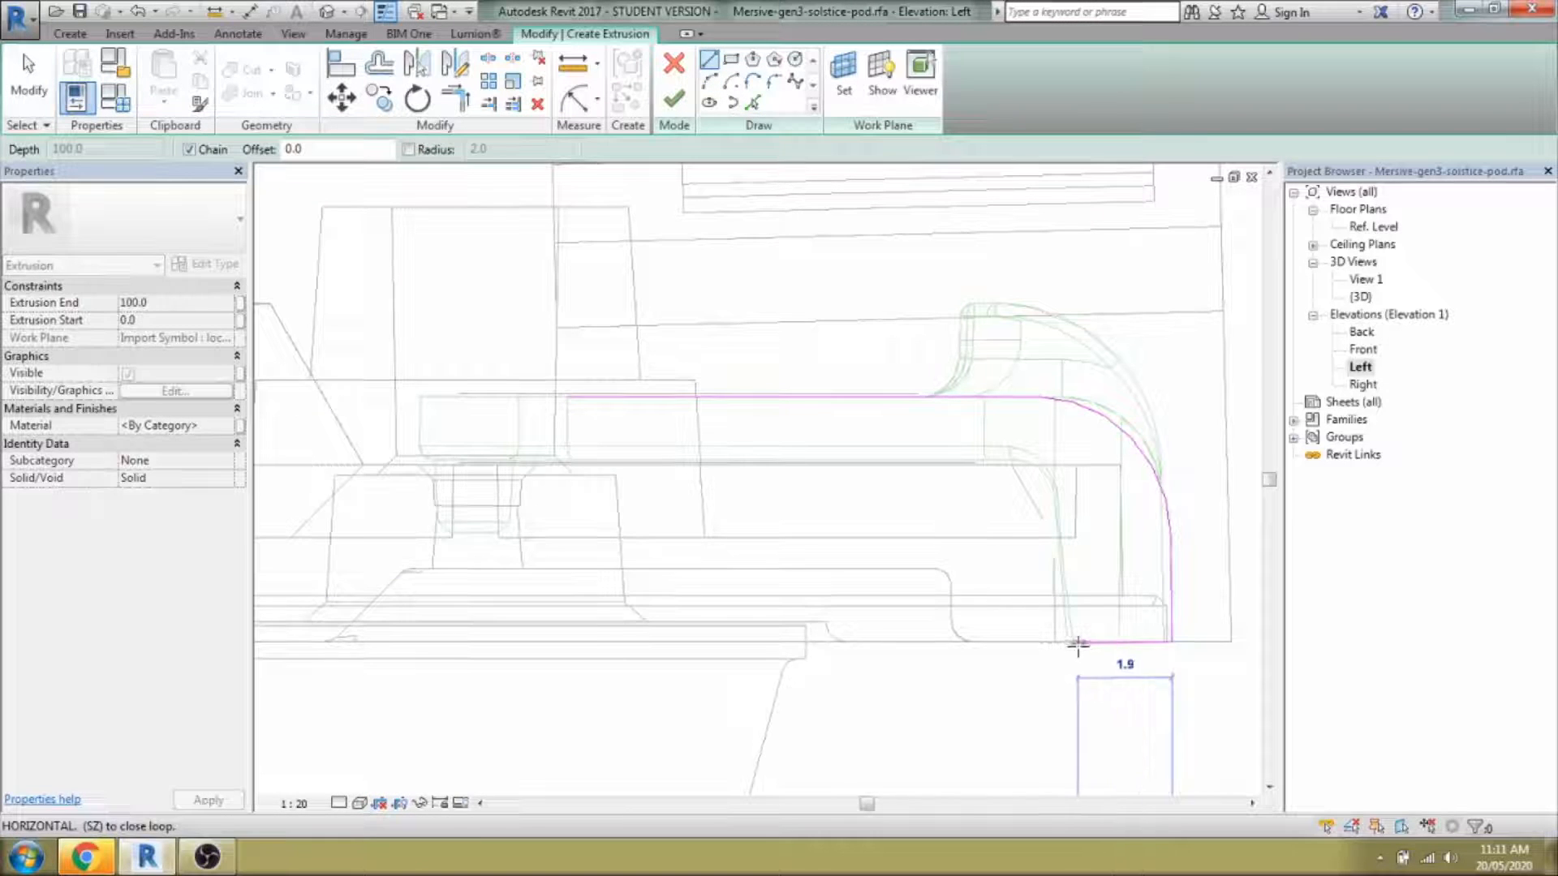
click(1056, 491)
Add a start-end-radius arc, the long top line and a short left vertical line to the profile.
click(710, 82)
click(1009, 451)
click(1035, 458)
click(709, 61)
click(1009, 447)
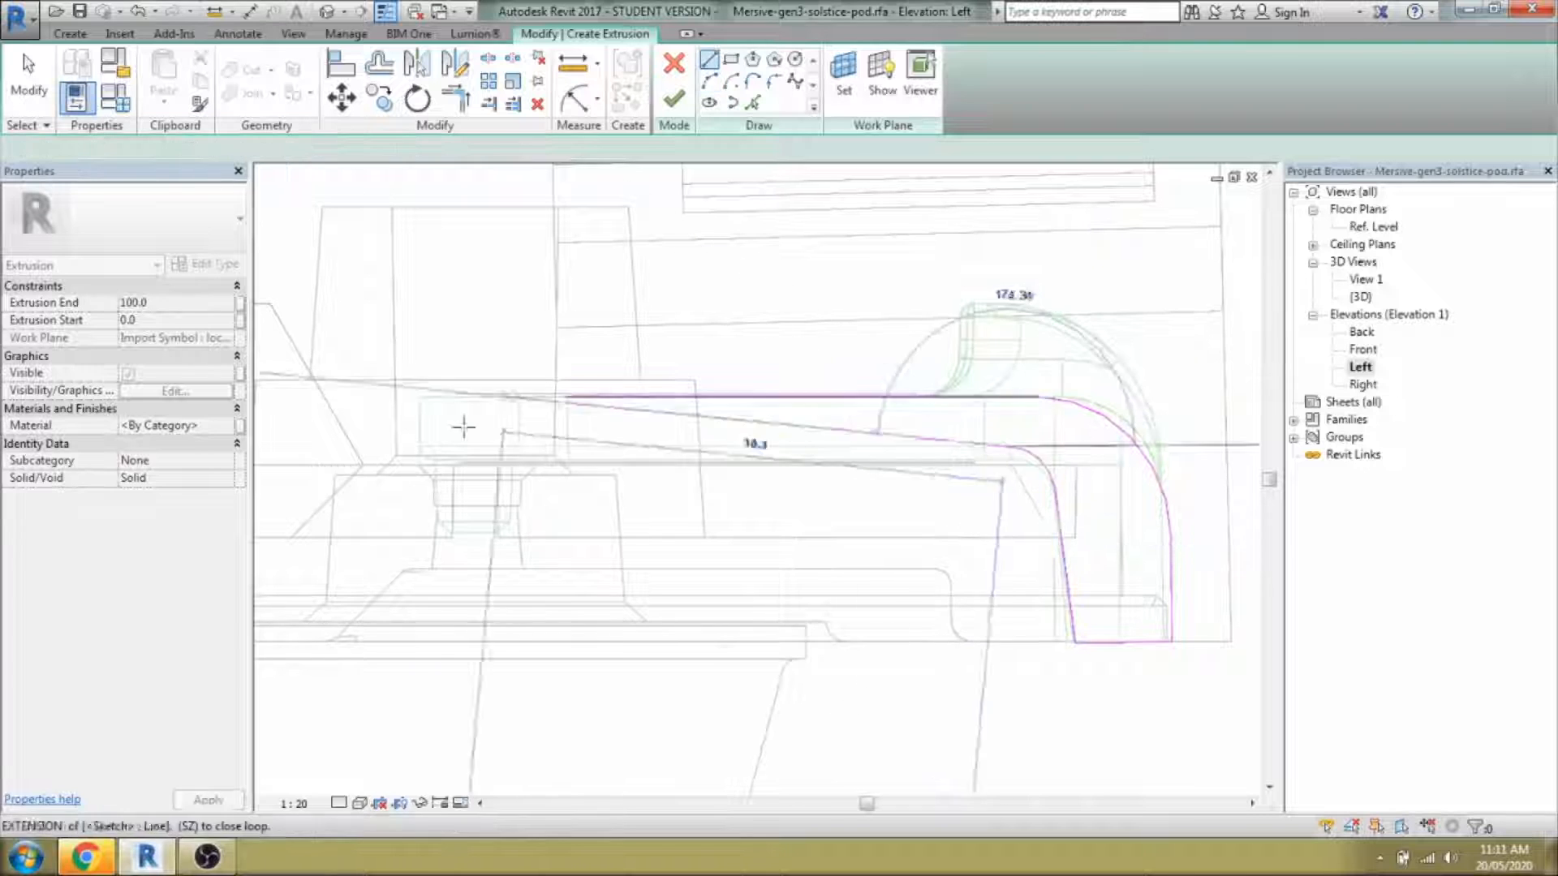
click(420, 451)
key(Escape)
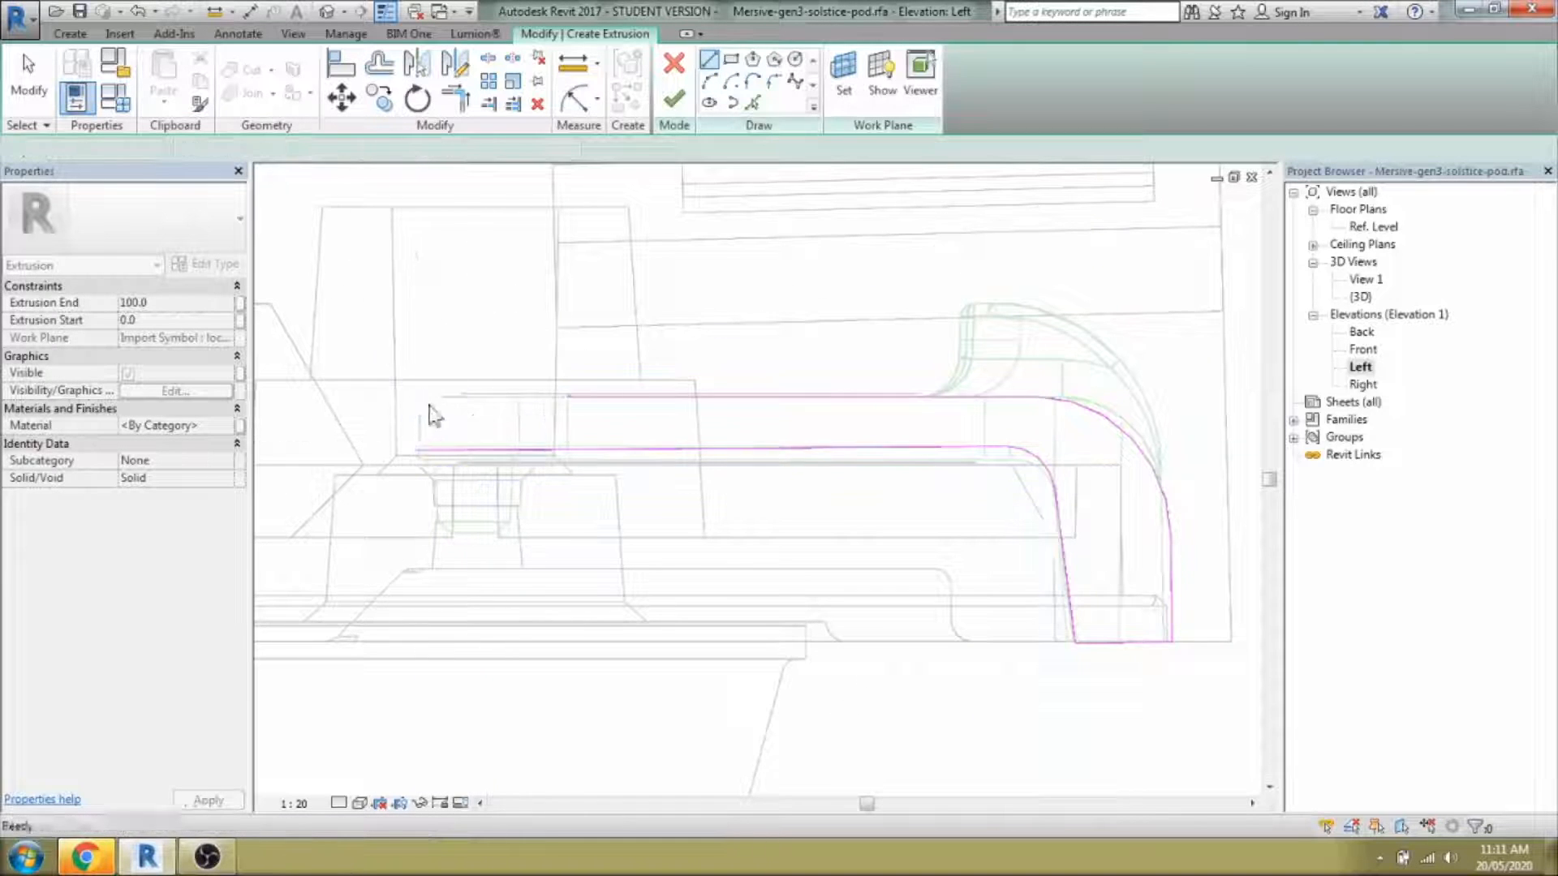
click(420, 397)
click(420, 450)
key(Escape)
key(Escape)
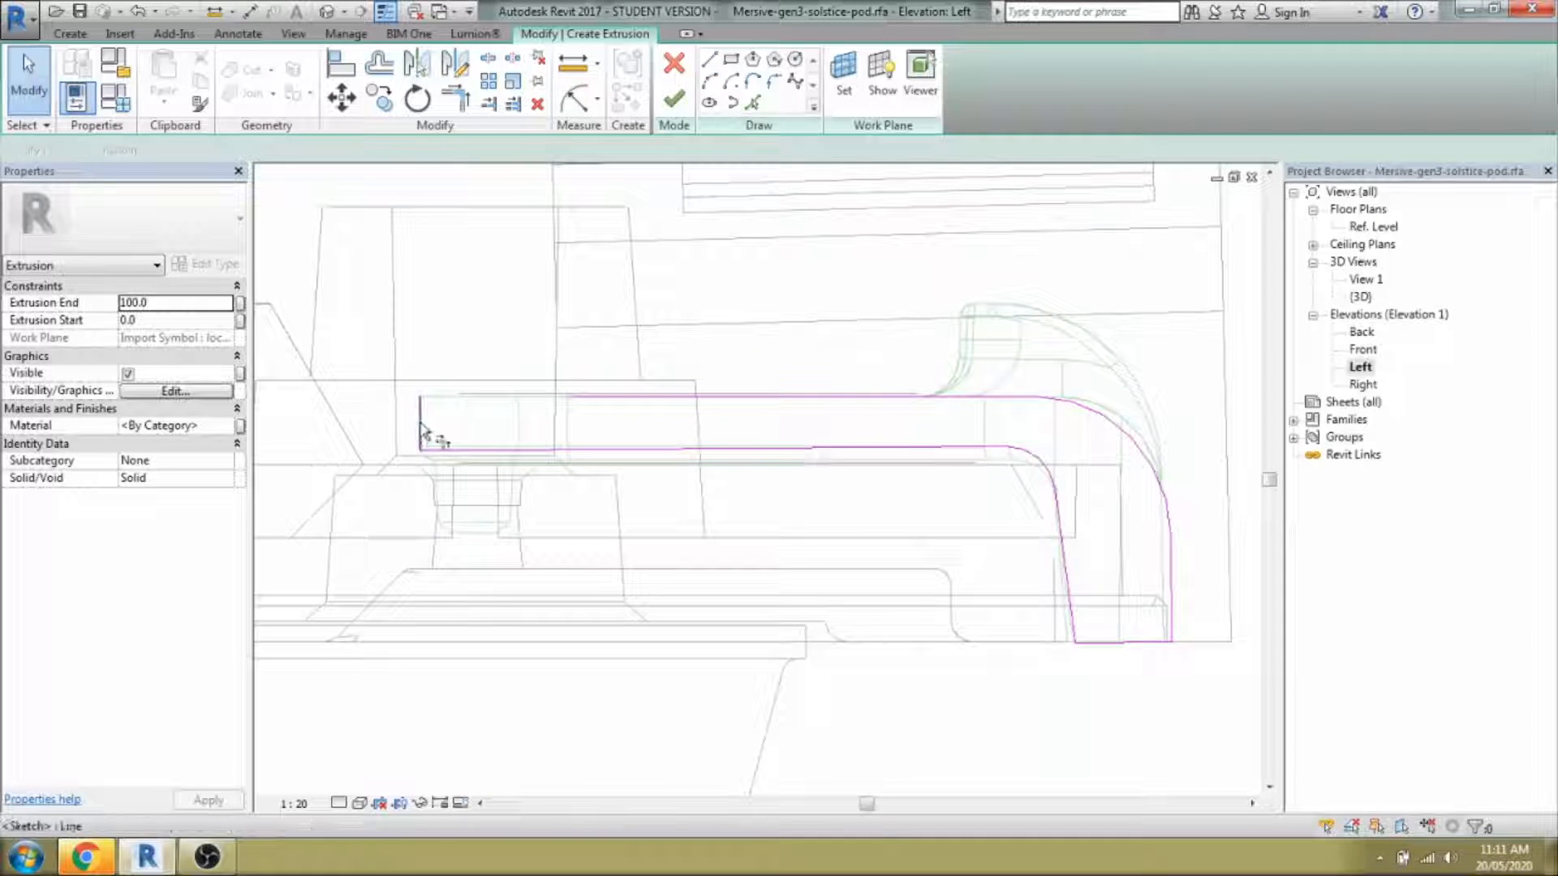
Trim the top and left lines into a corner and finish the 100-deep extrusion.
key(t)
key(r)
click(420, 430)
click(614, 398)
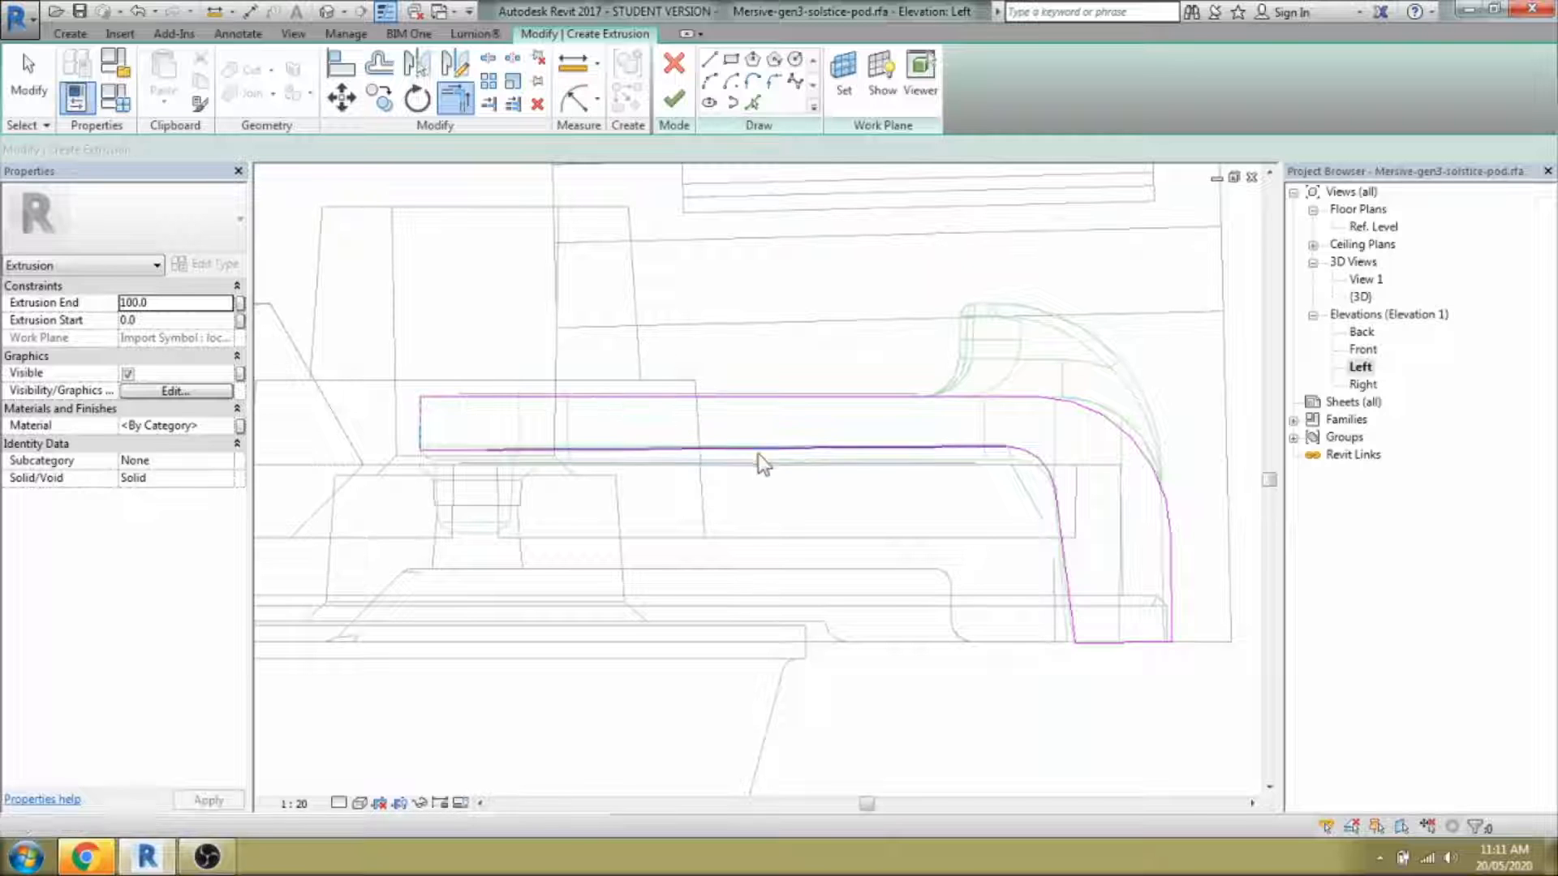
scroll(772, 457, down, 2)
key(Escape)
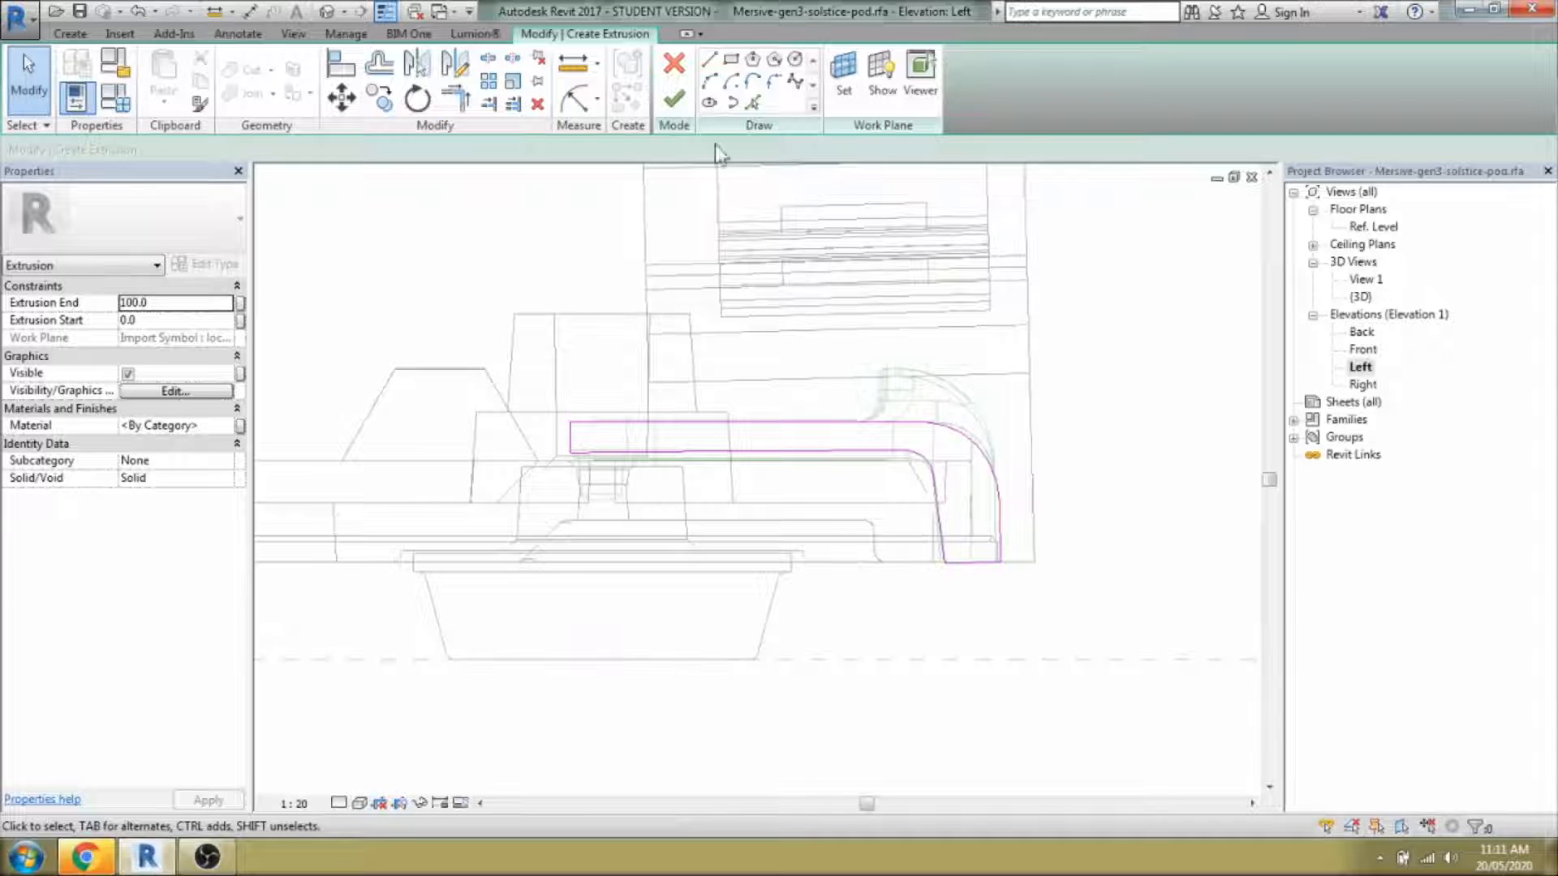
click(673, 98)
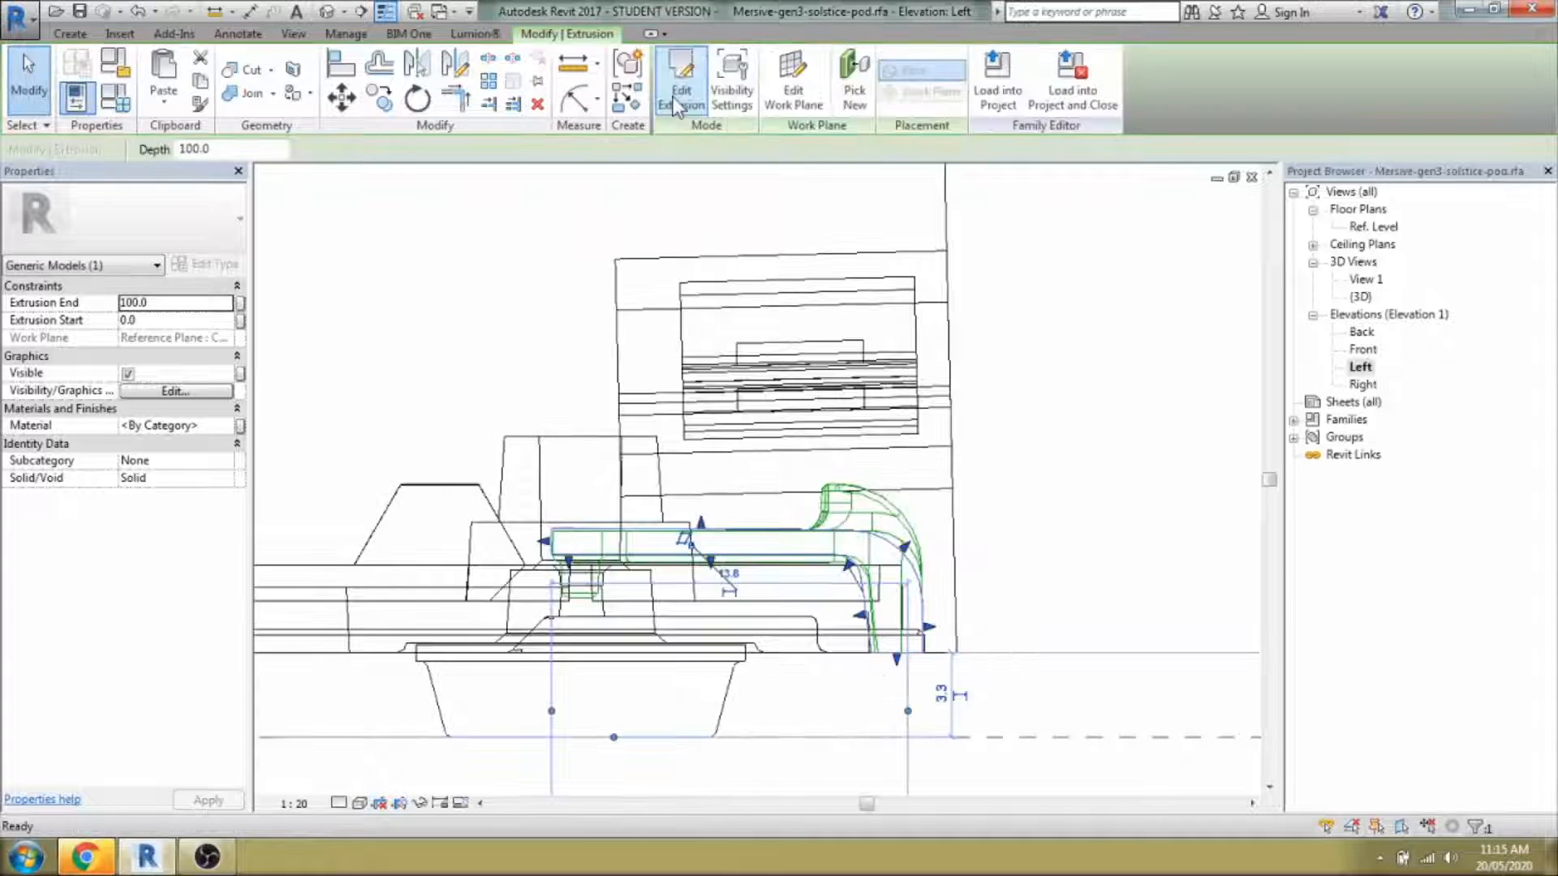
In the Ref. Level plan, stretch the strip extrusion's ends to -76.2 and 76.2, then return to 3D.
double_click(1373, 227)
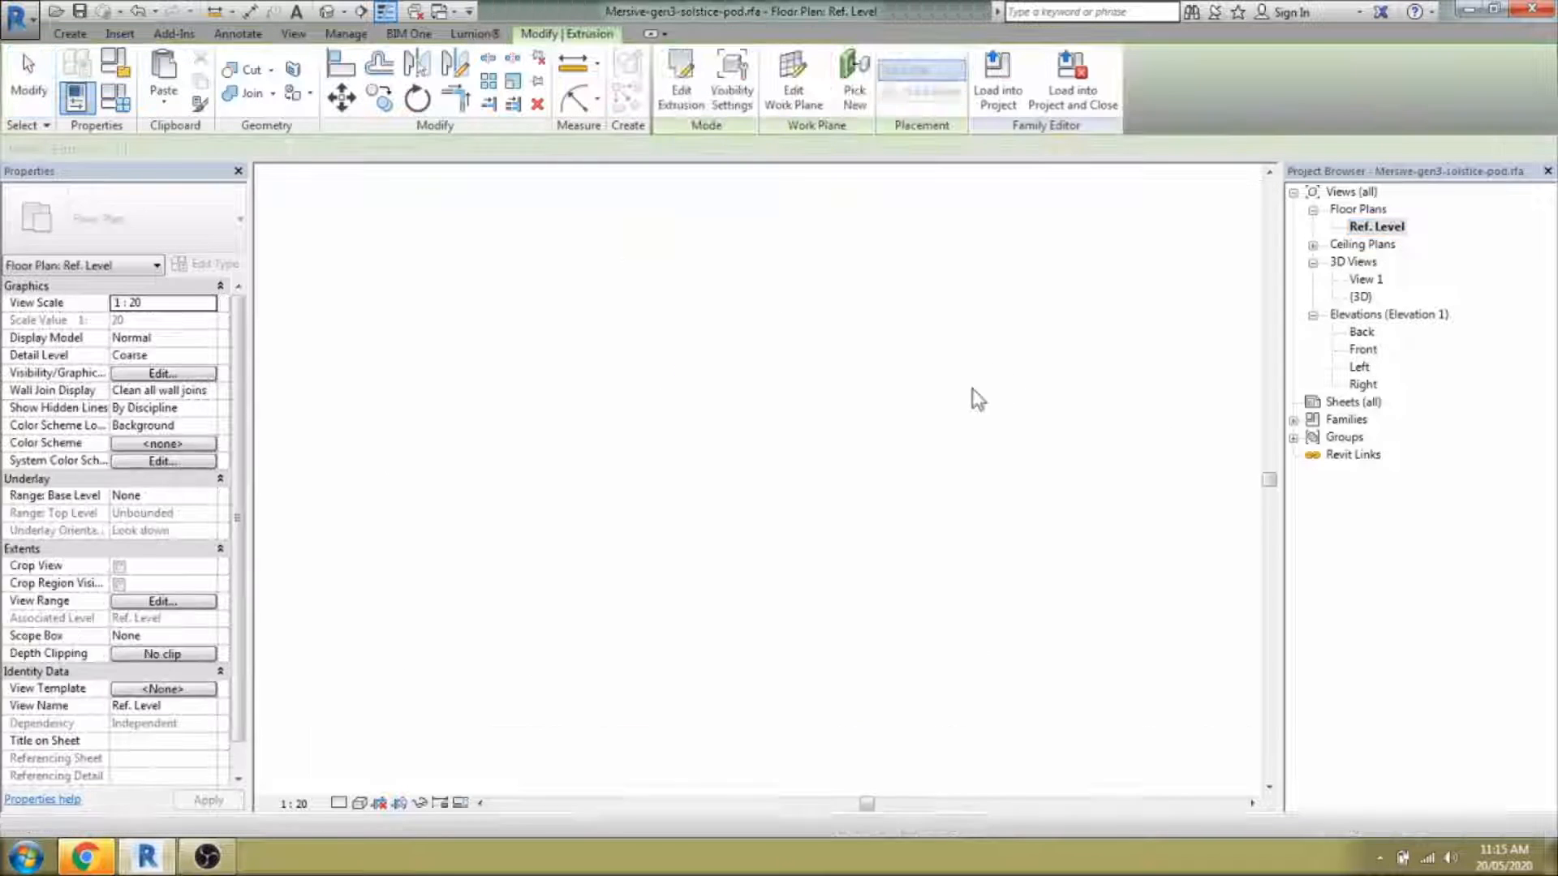
middle_drag(812, 596, 756, 620)
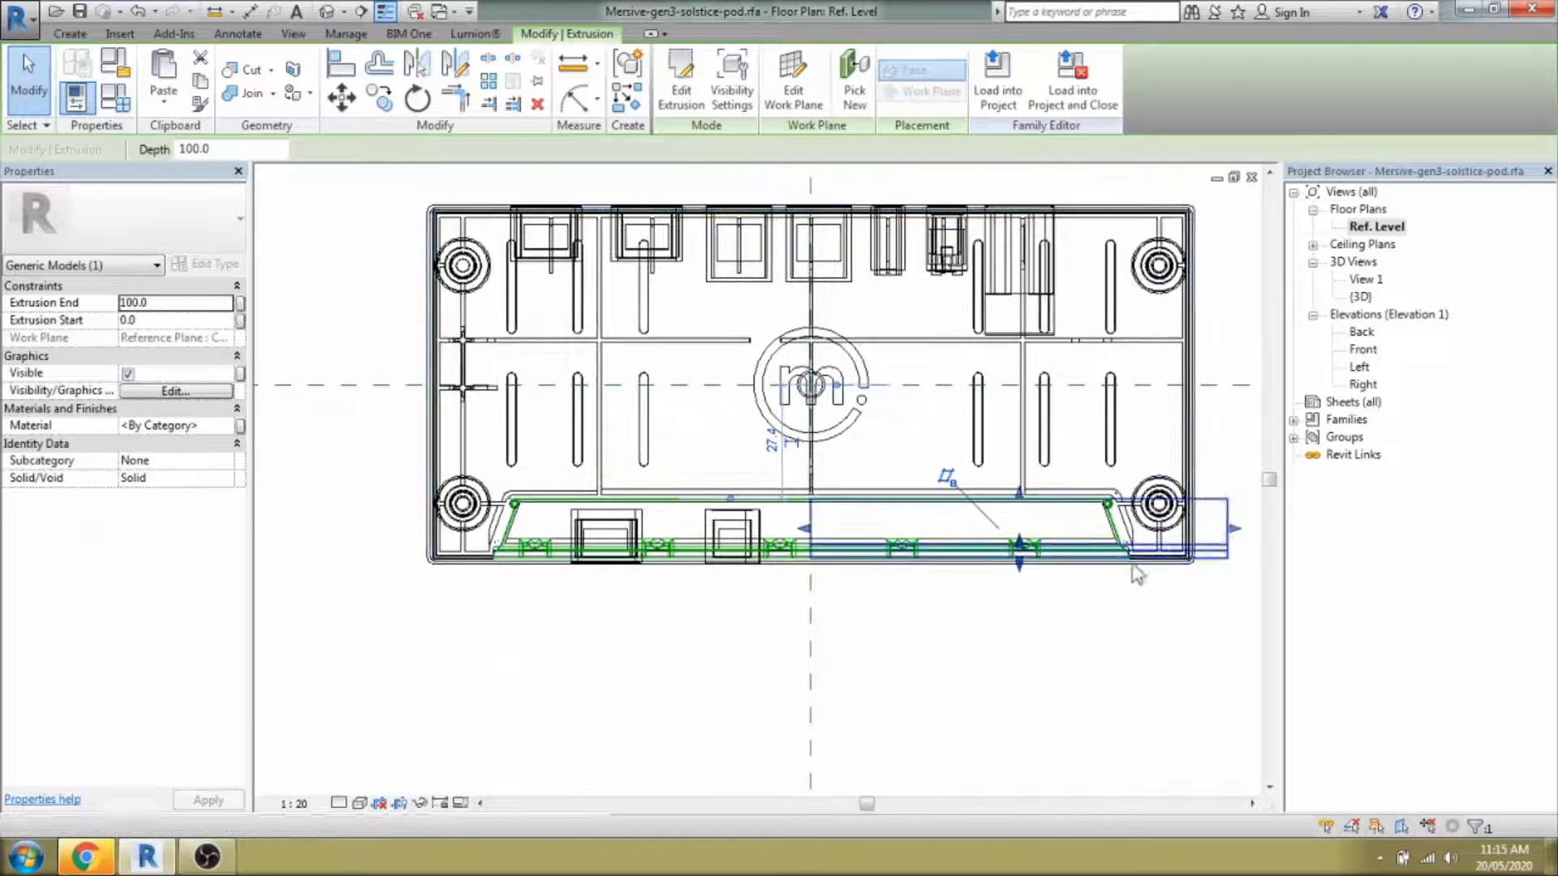
scroll(1075, 557, up, 2)
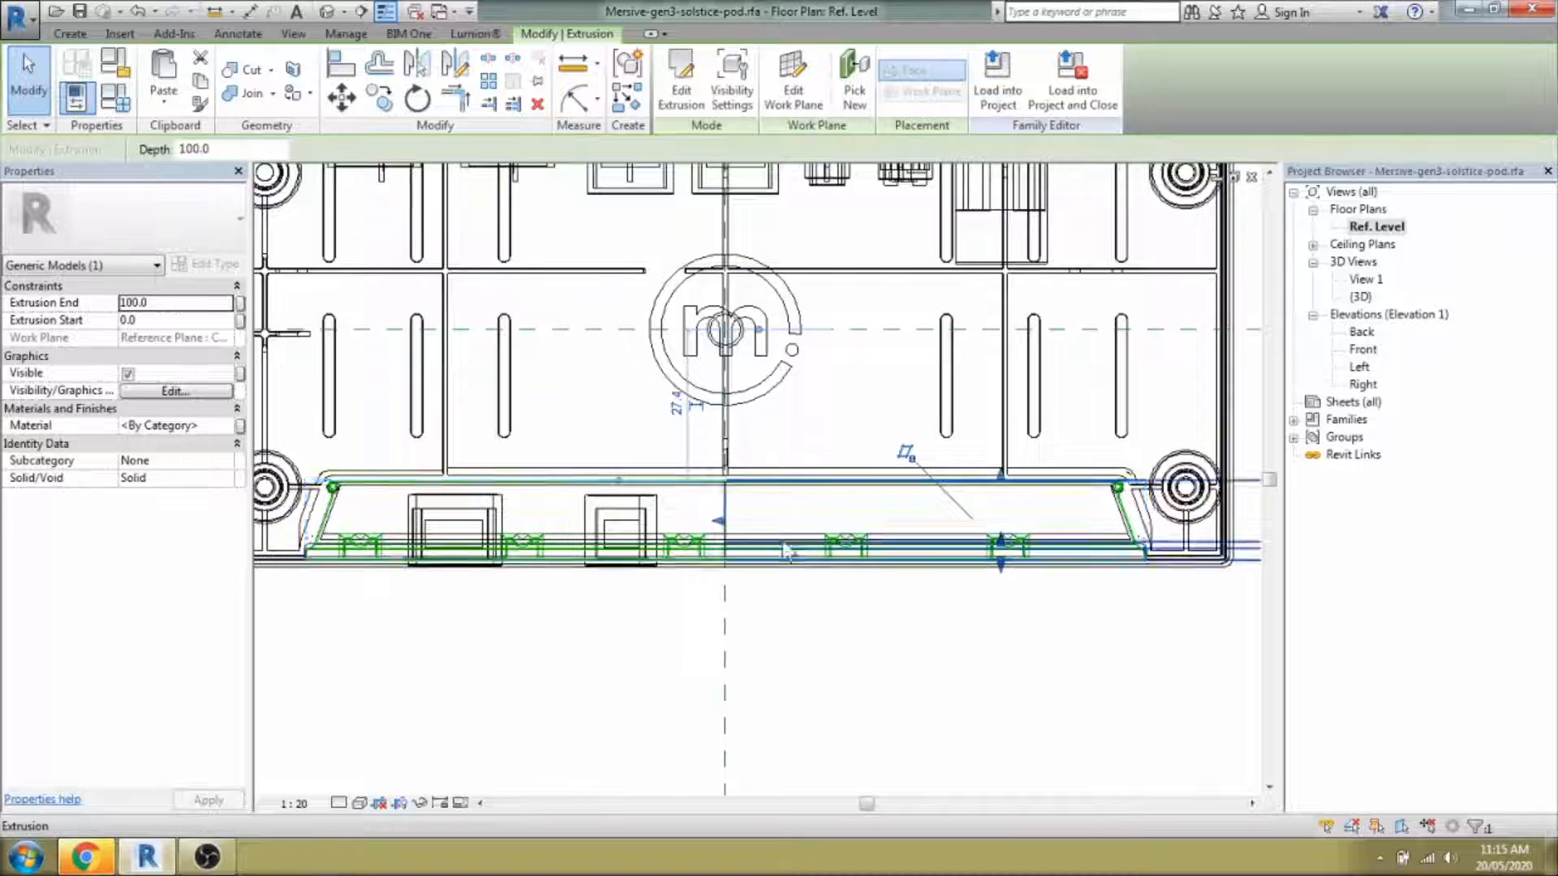
scroll(801, 552, down, 2)
drag(745, 540, 421, 528)
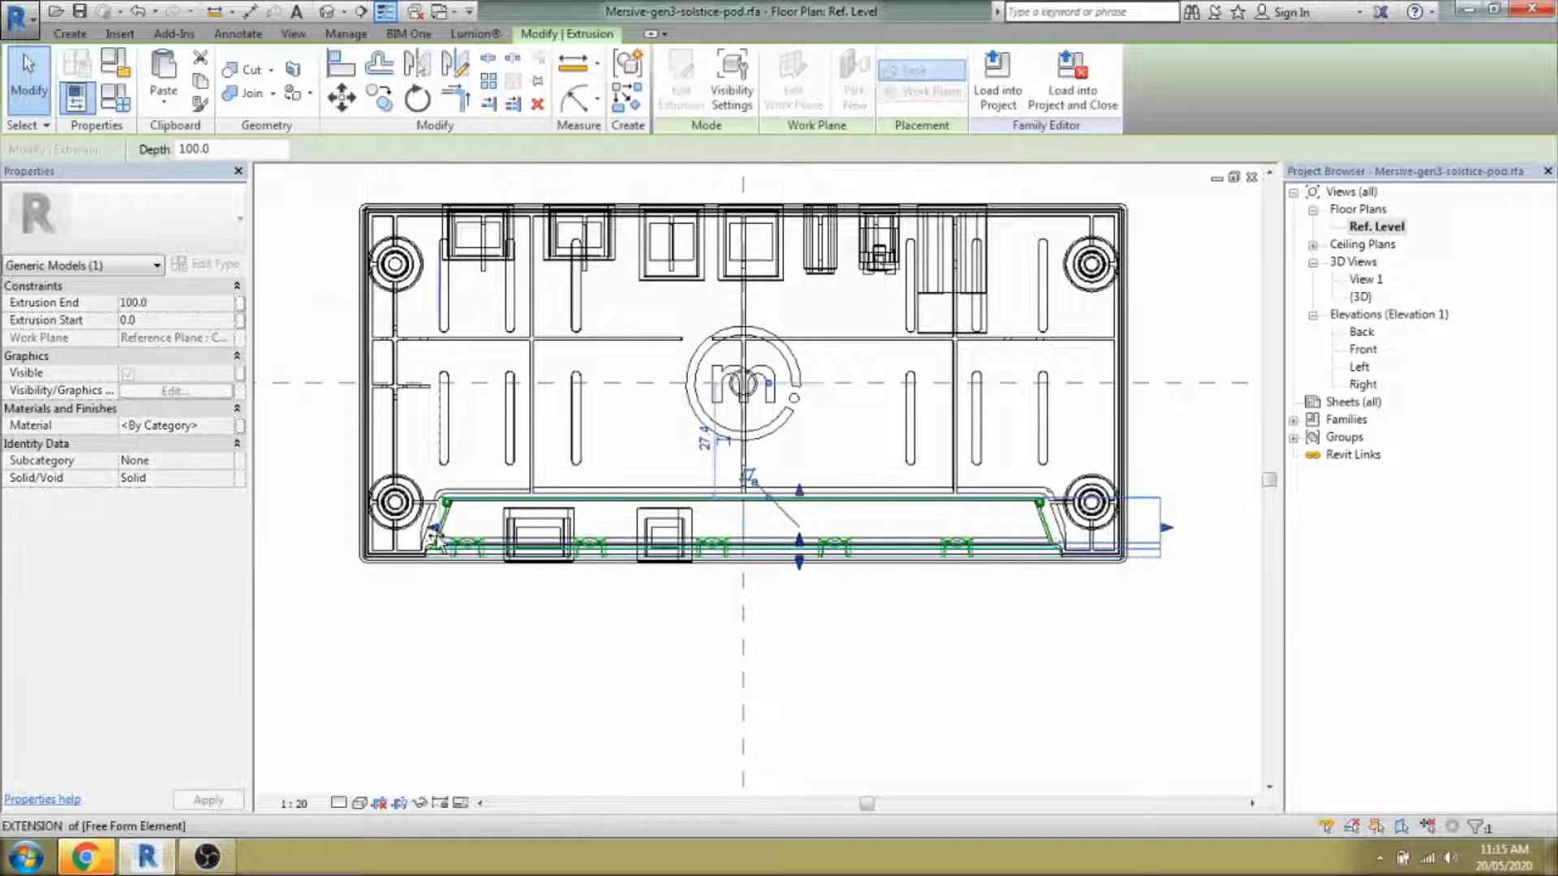
drag(1166, 528, 1062, 556)
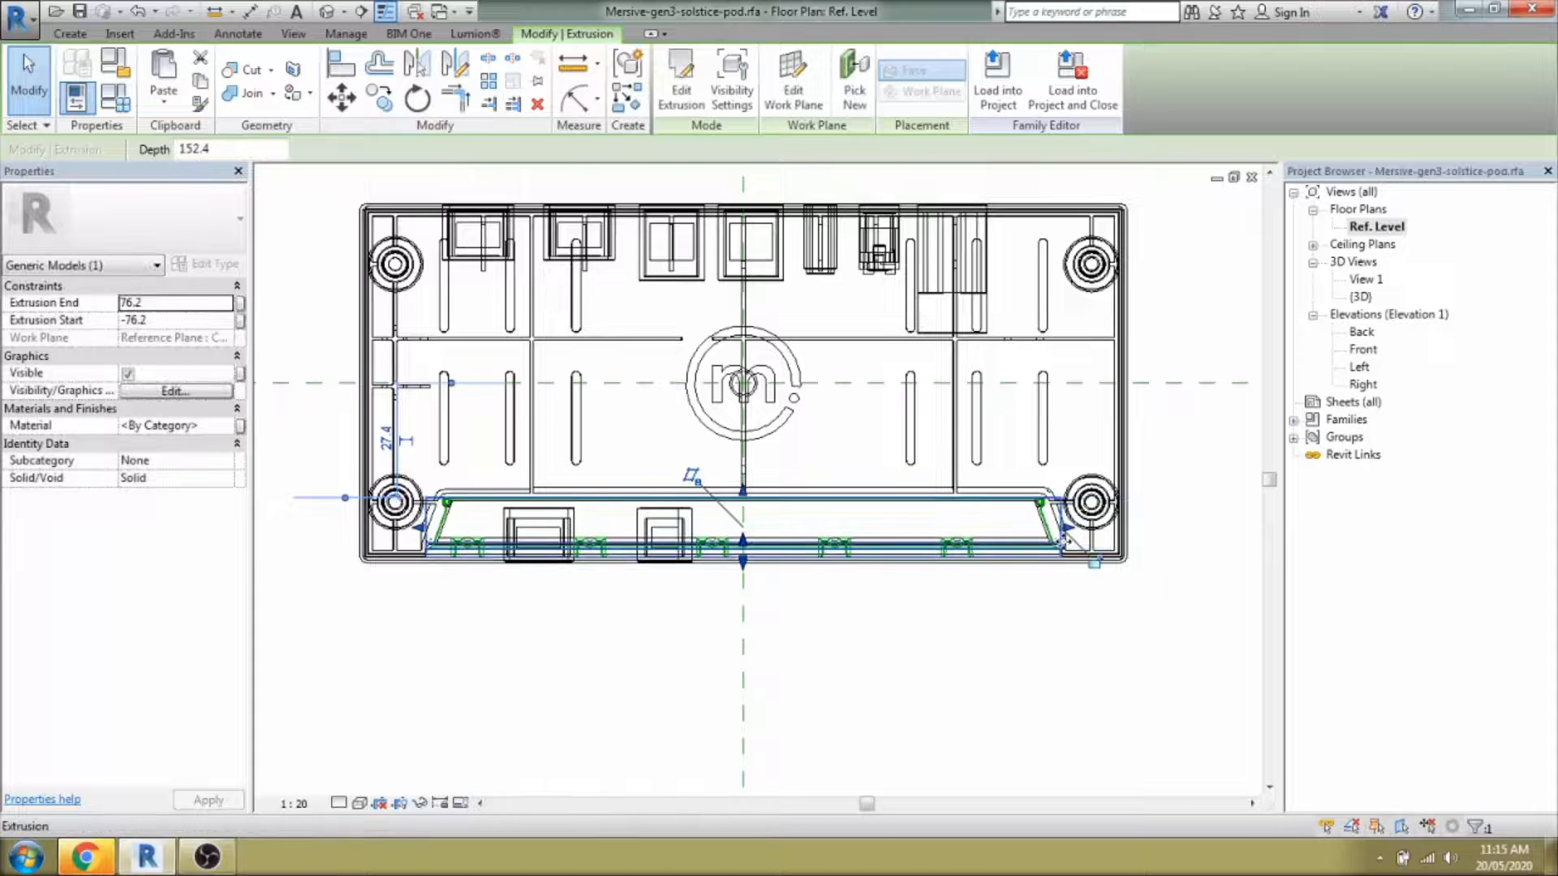
middle_drag(1055, 546, 1027, 559)
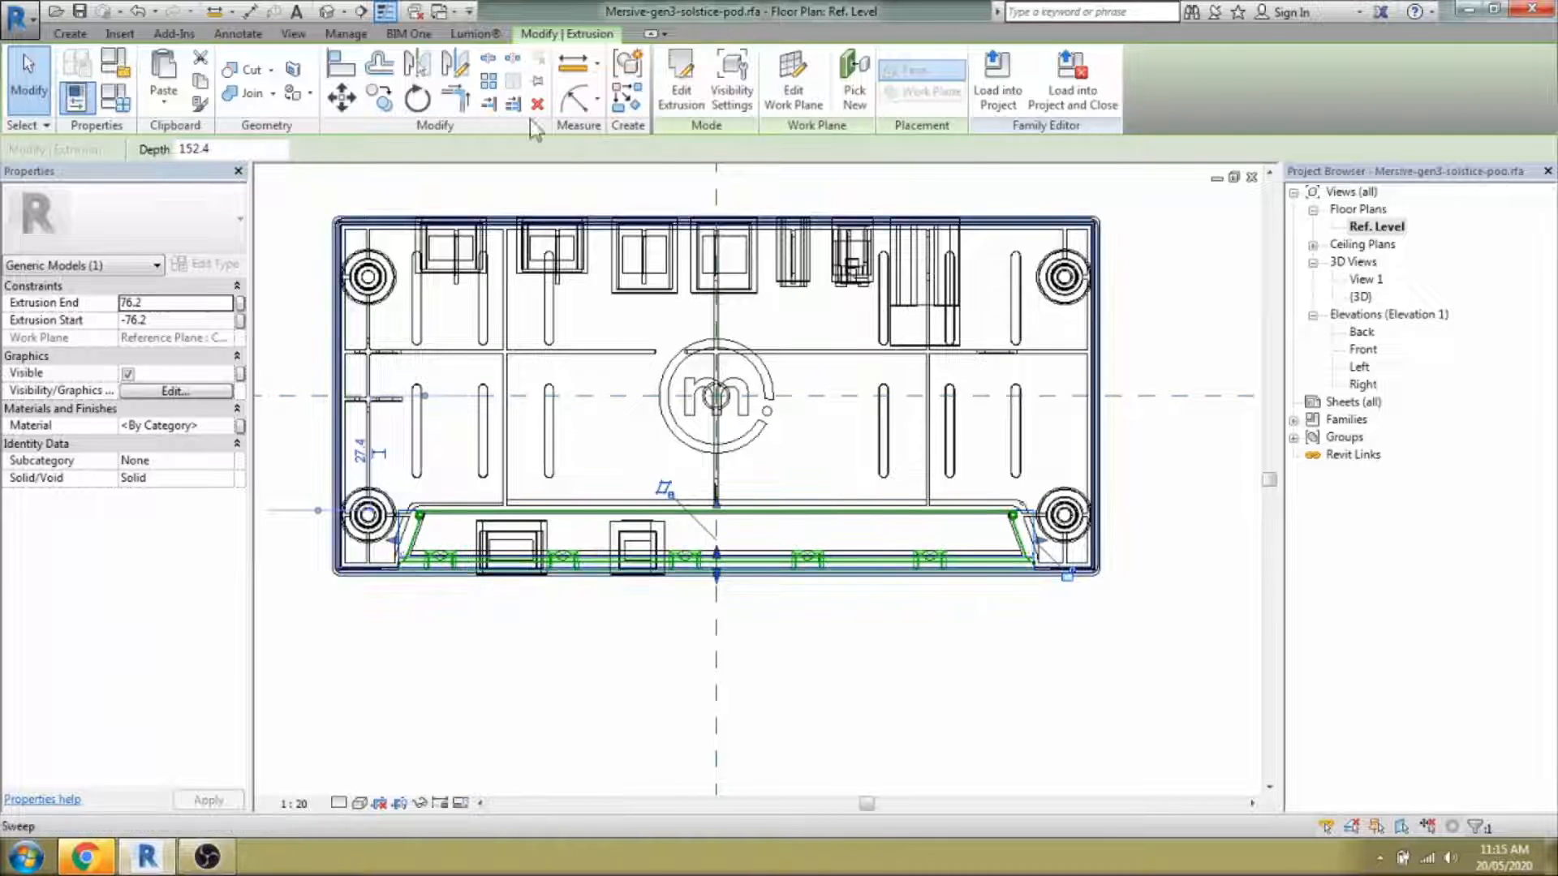
click(327, 13)
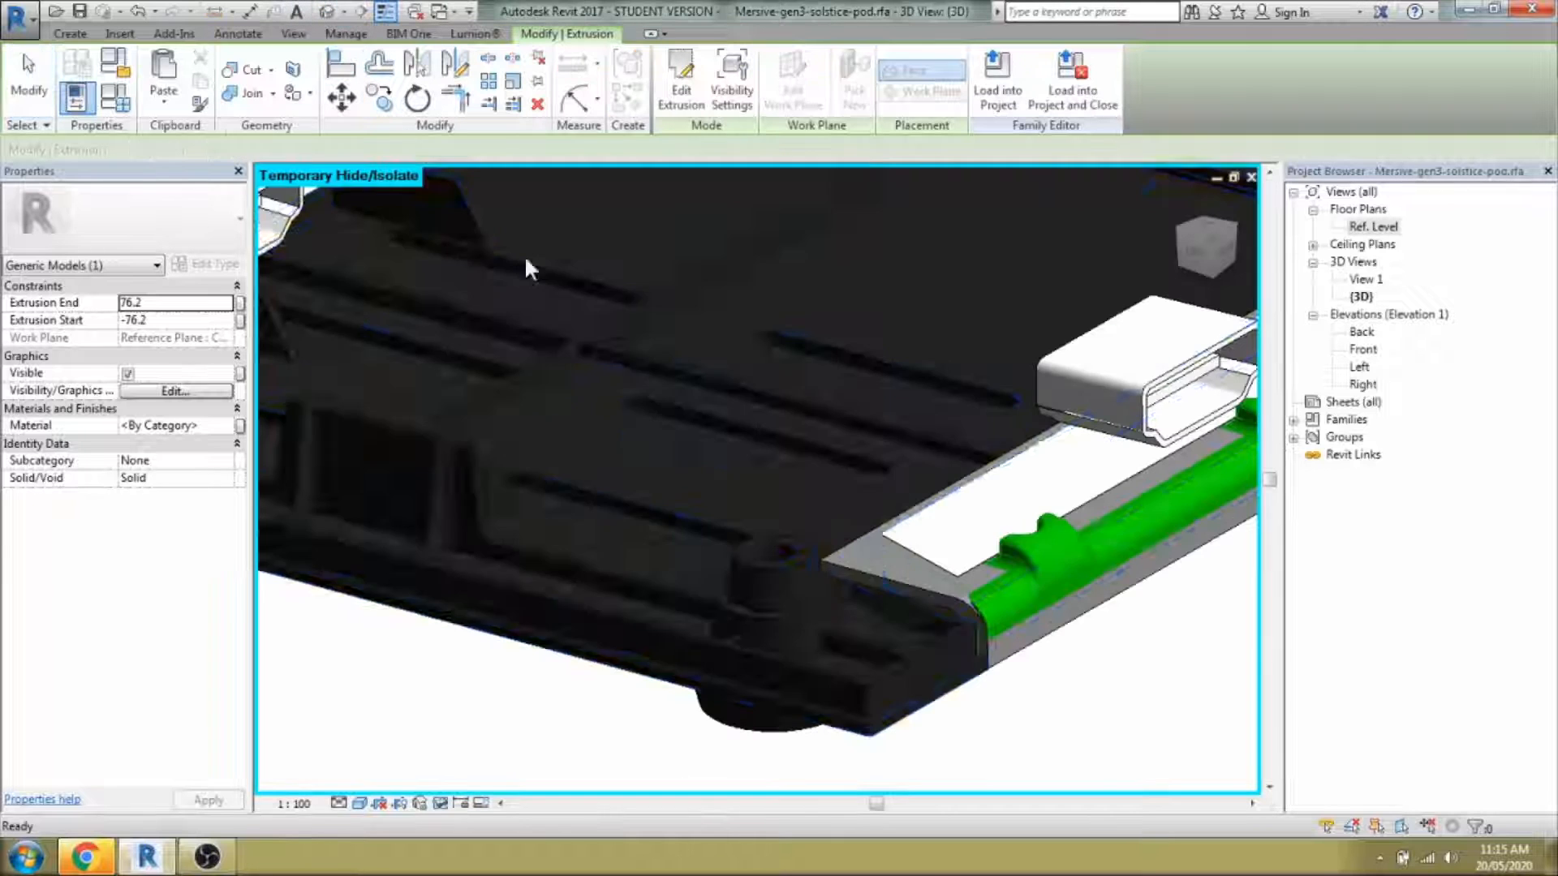
Delete the leftover imported geometry in the family's 3D view.
click(1046, 557)
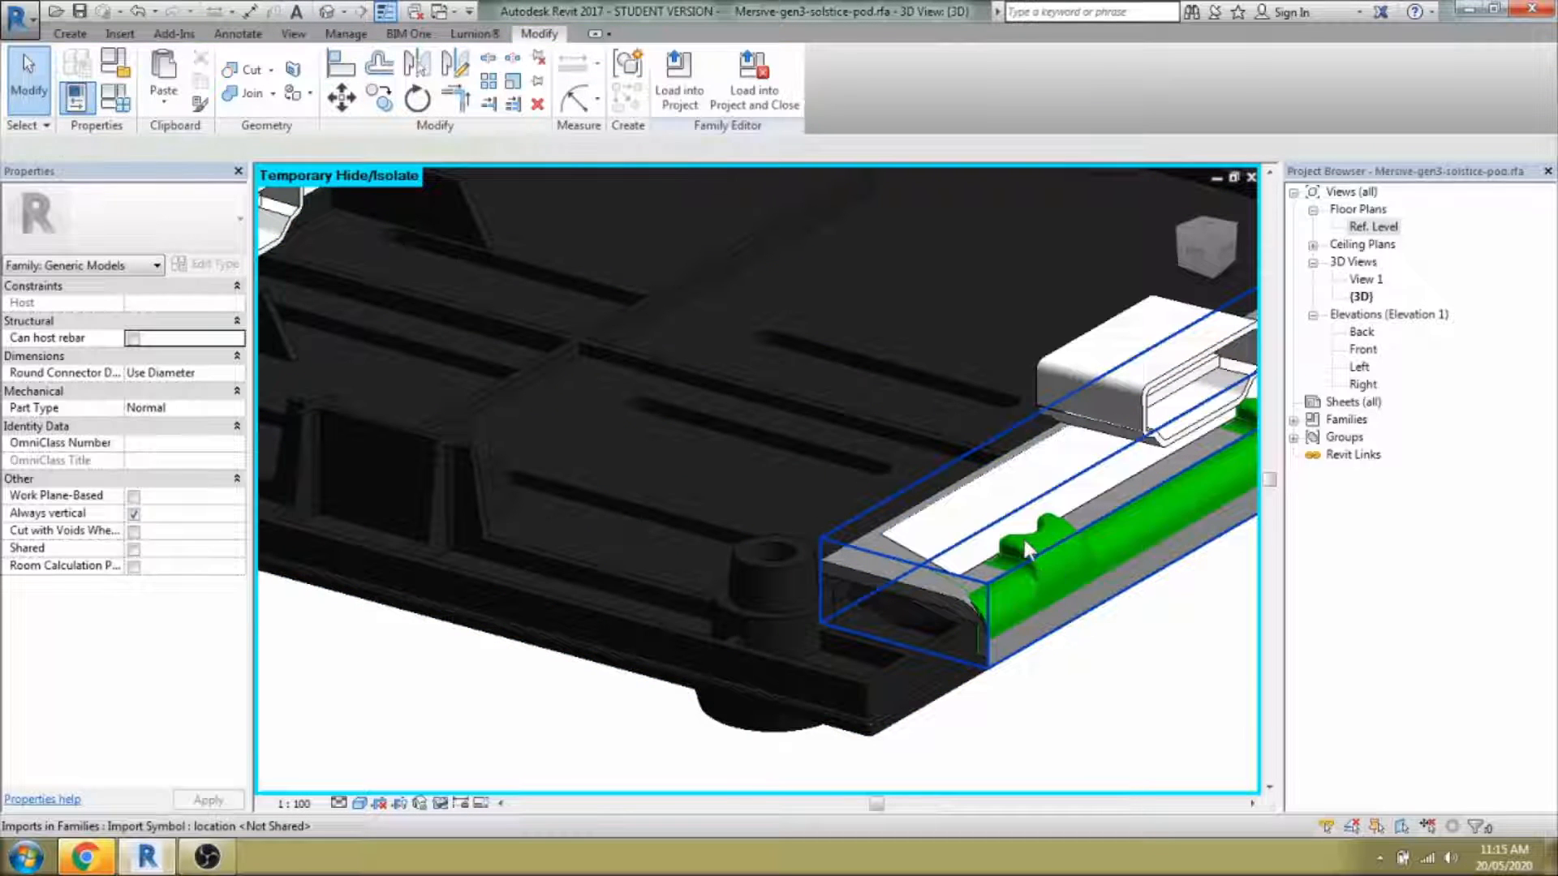
click(1022, 536)
key(Delete)
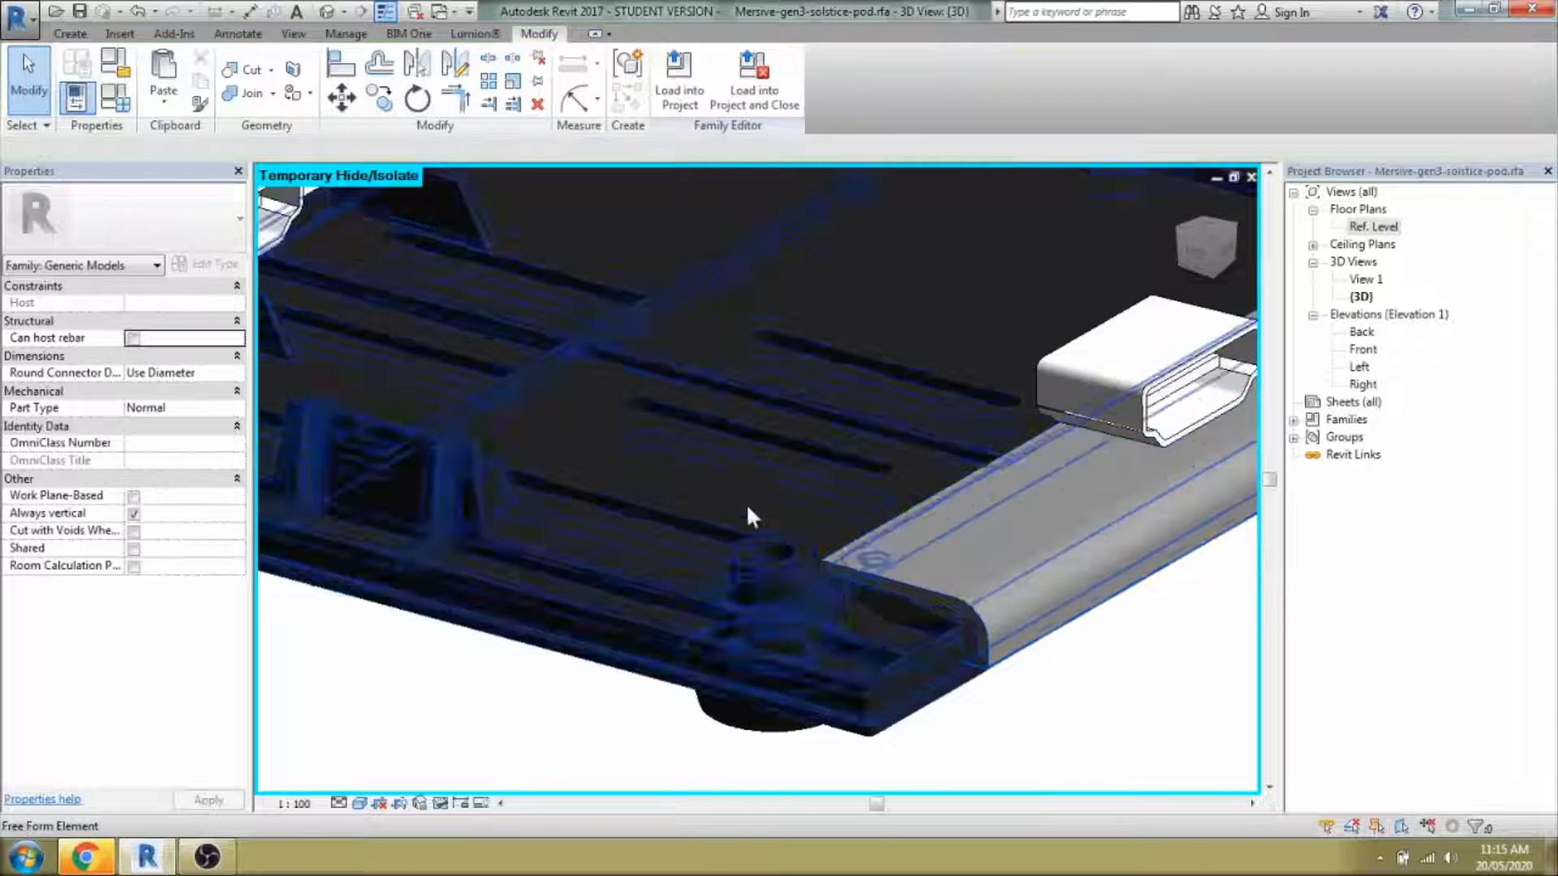
scroll(750, 510, down, 3)
Give the edge strip extrusion the Black Steel Paint material.
click(906, 545)
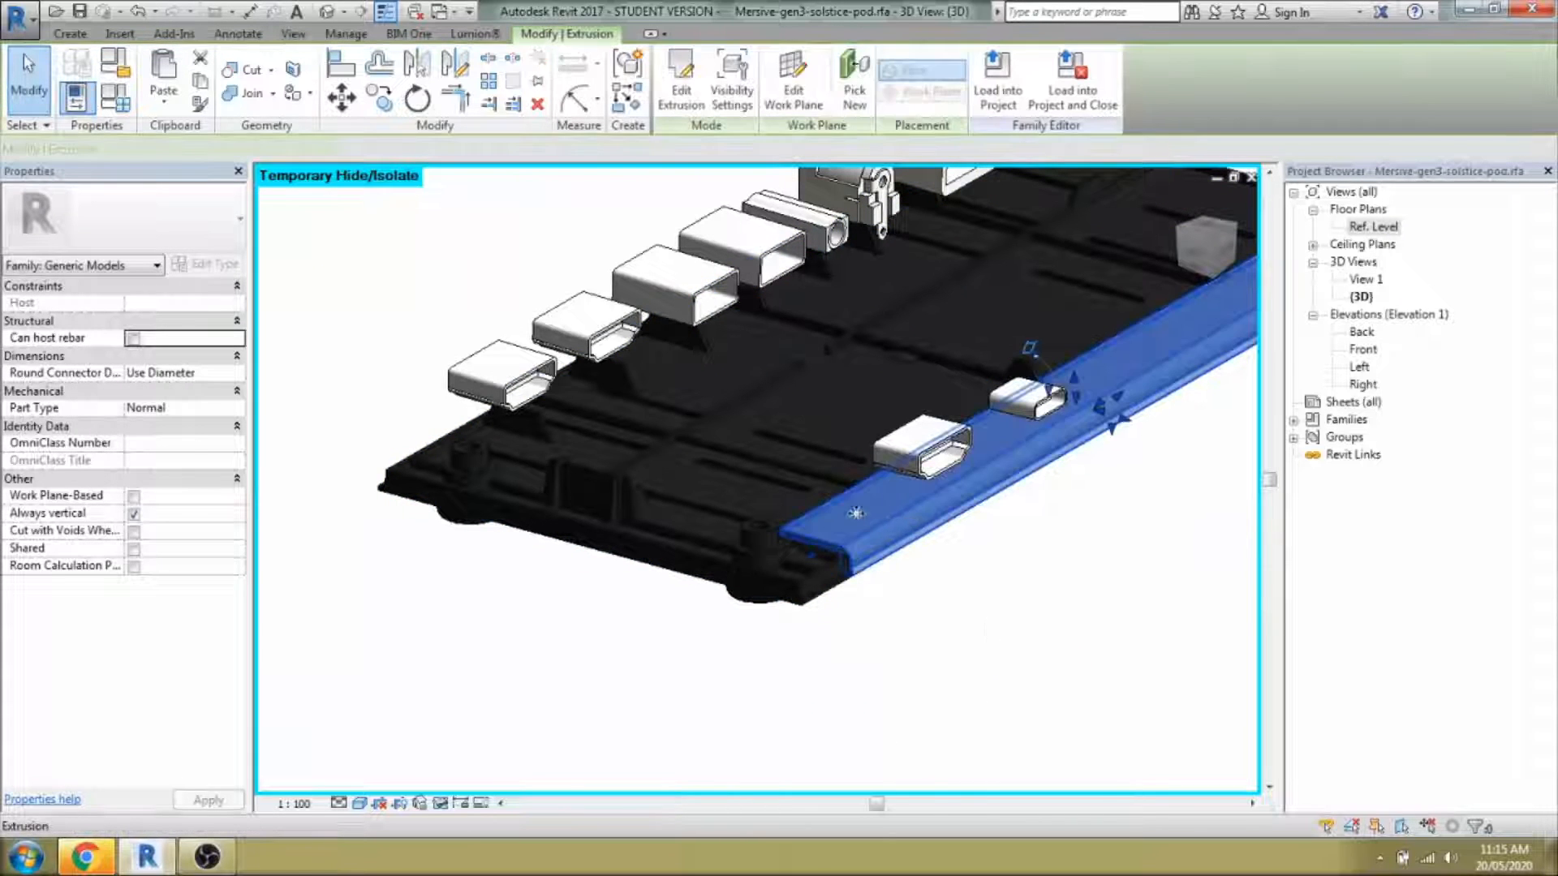
click(205, 430)
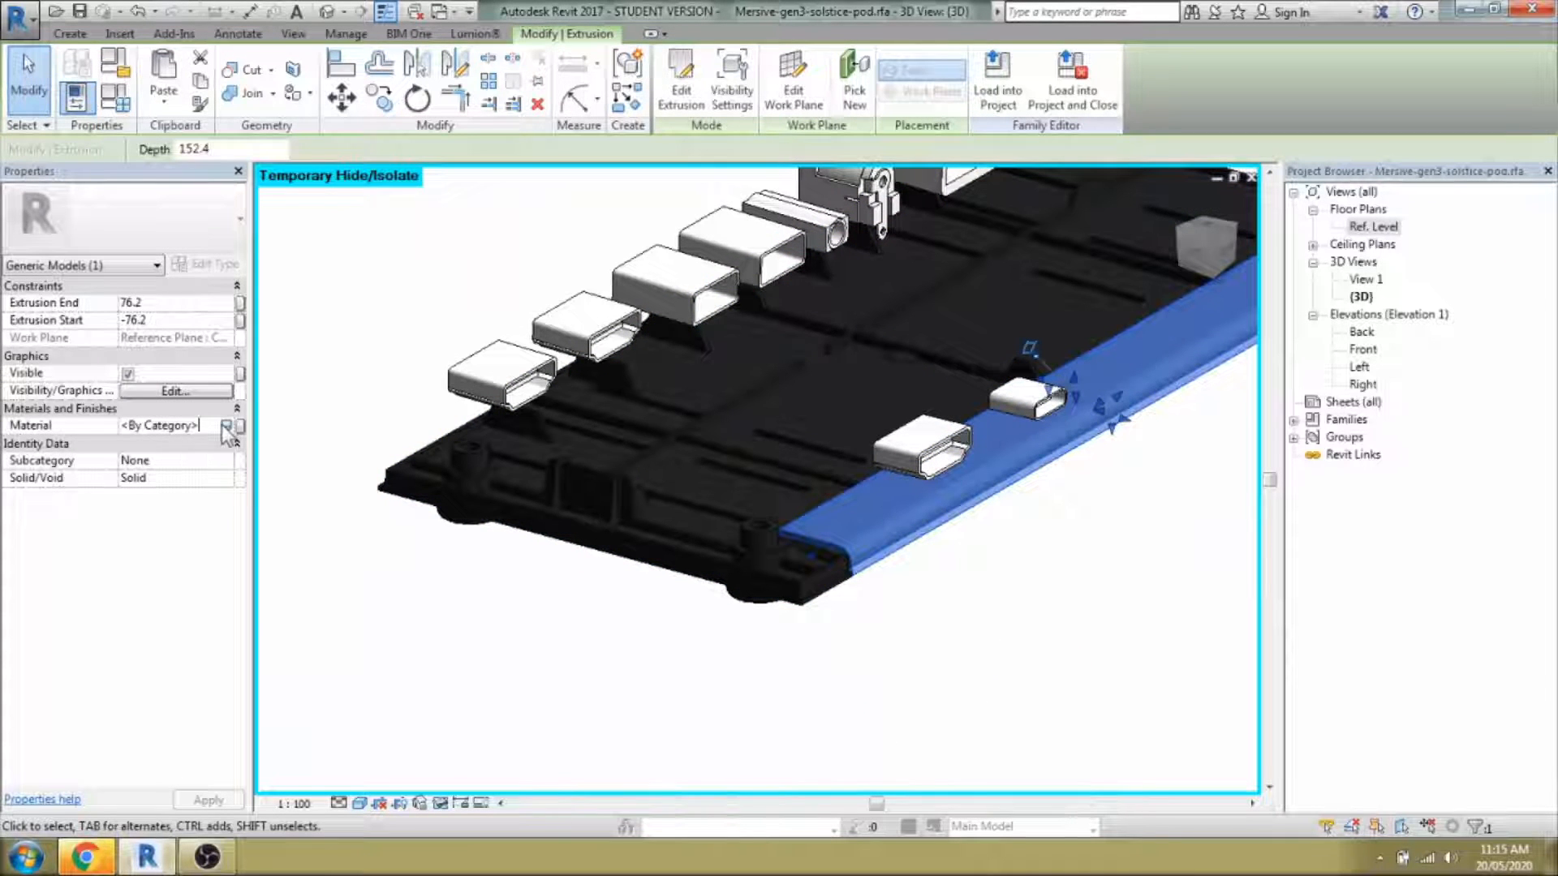
click(226, 426)
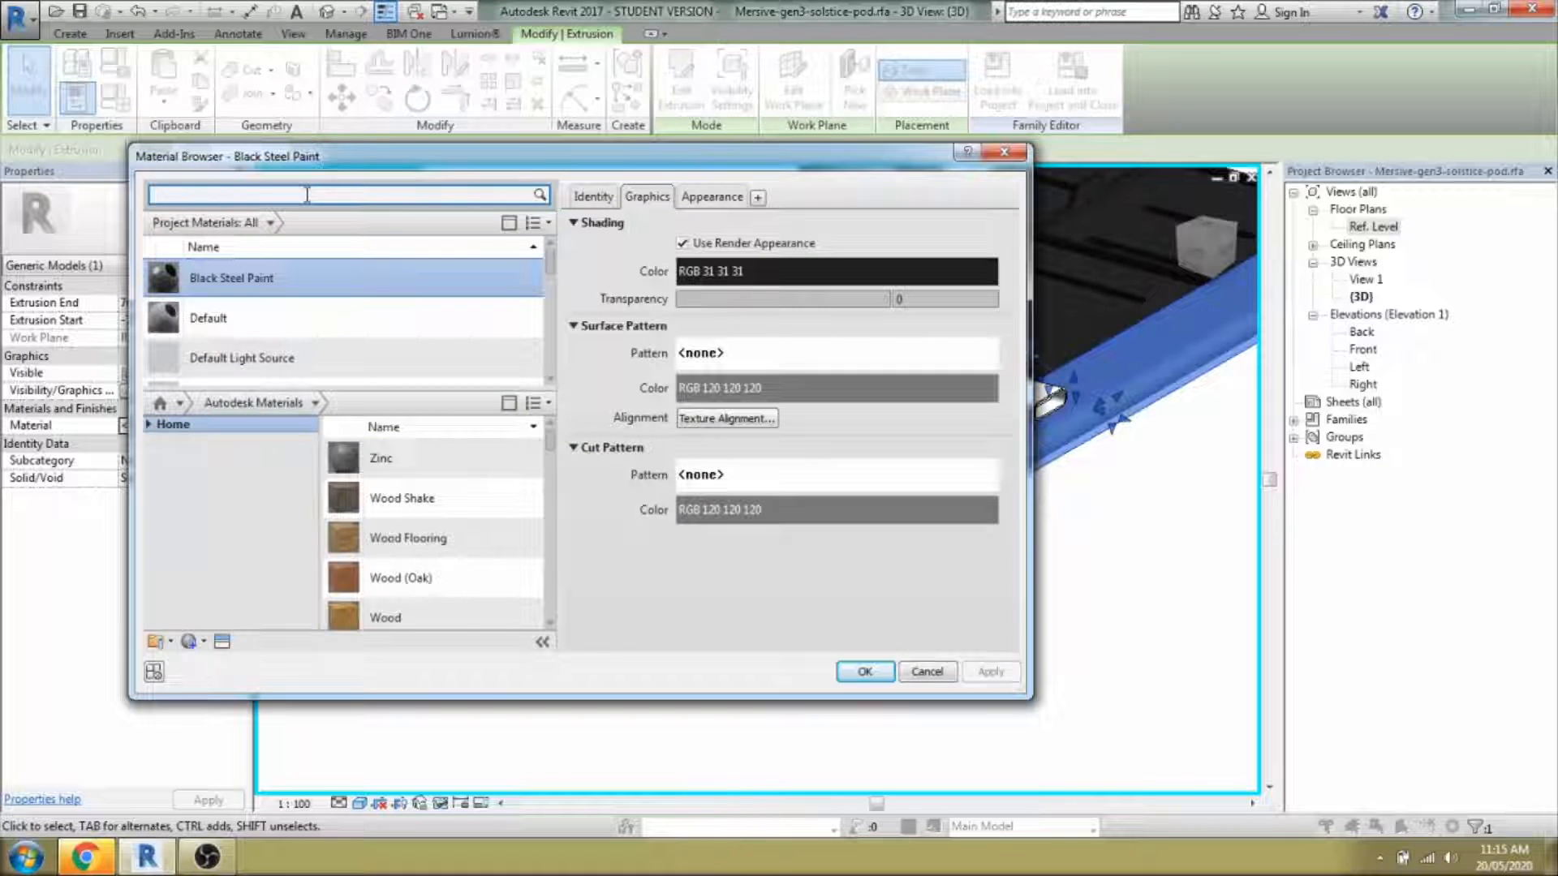
click(211, 282)
scroll(284, 303, down, 1)
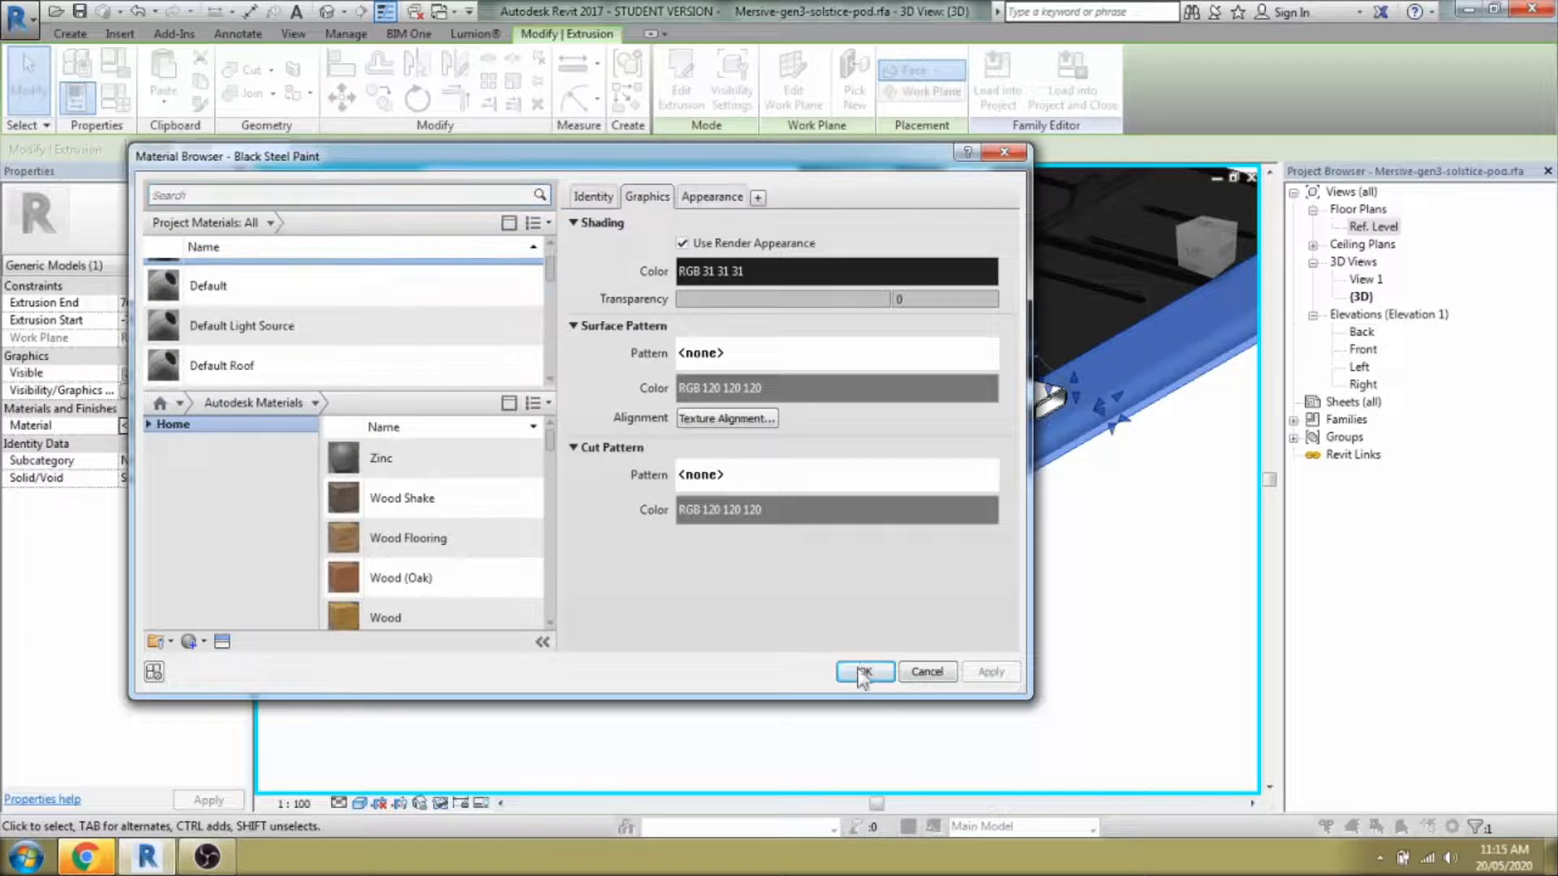
click(861, 672)
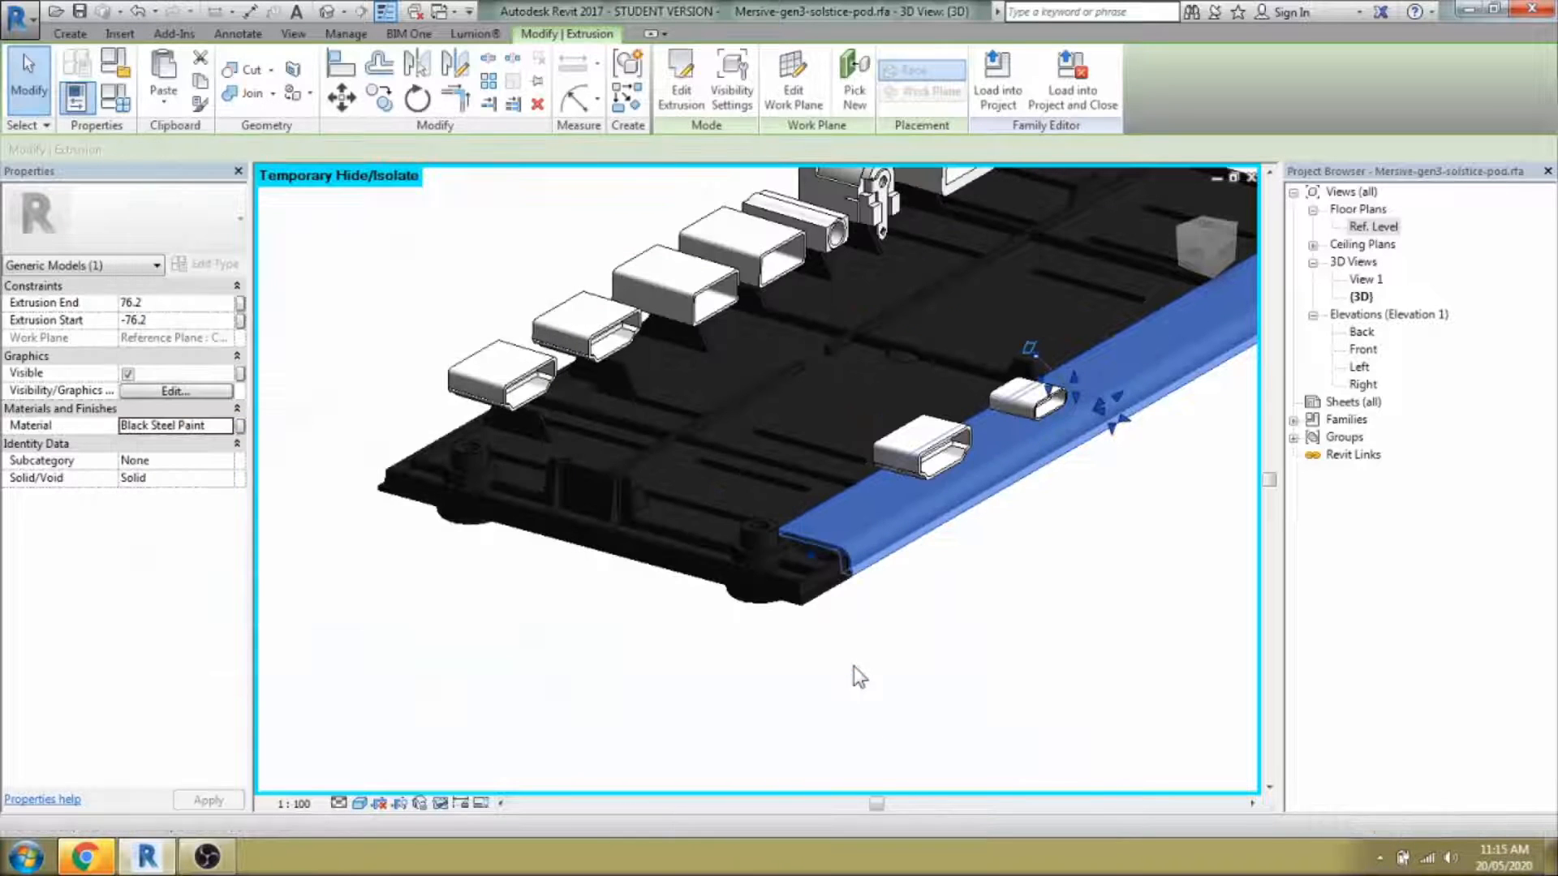
Clear the selection and reveal the whole model again with HR.
click(854, 667)
scroll(820, 657, down, 3)
shift+middle_drag(1057, 618, 1021, 562)
key(h)
key(r)
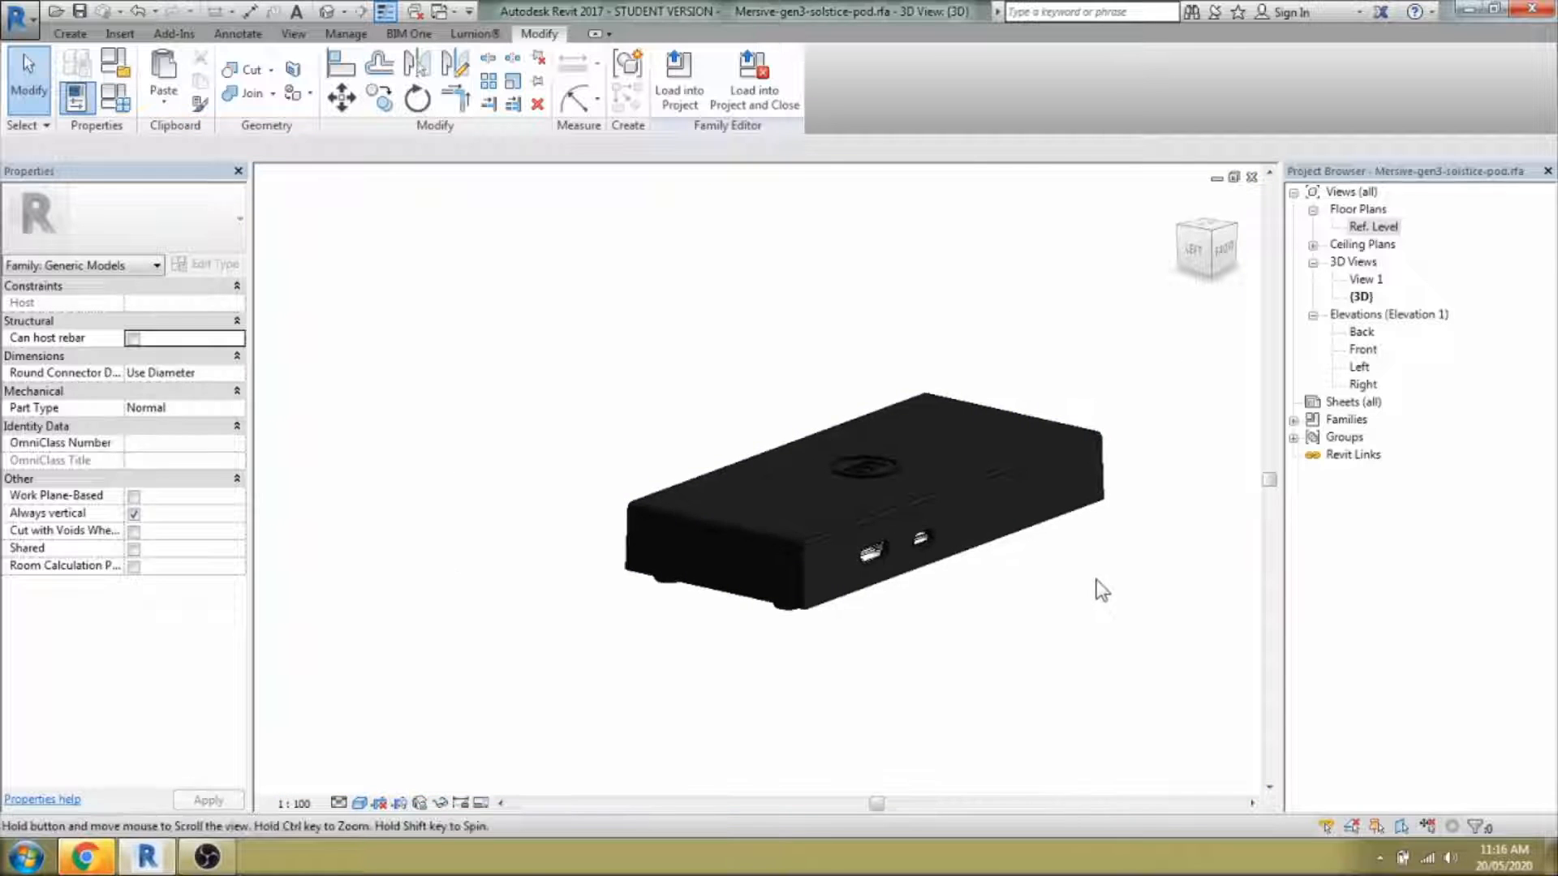
Purge all 8 unused items from the pod family using PU.
middle_drag(1098, 588, 996, 618)
key(p)
key(u)
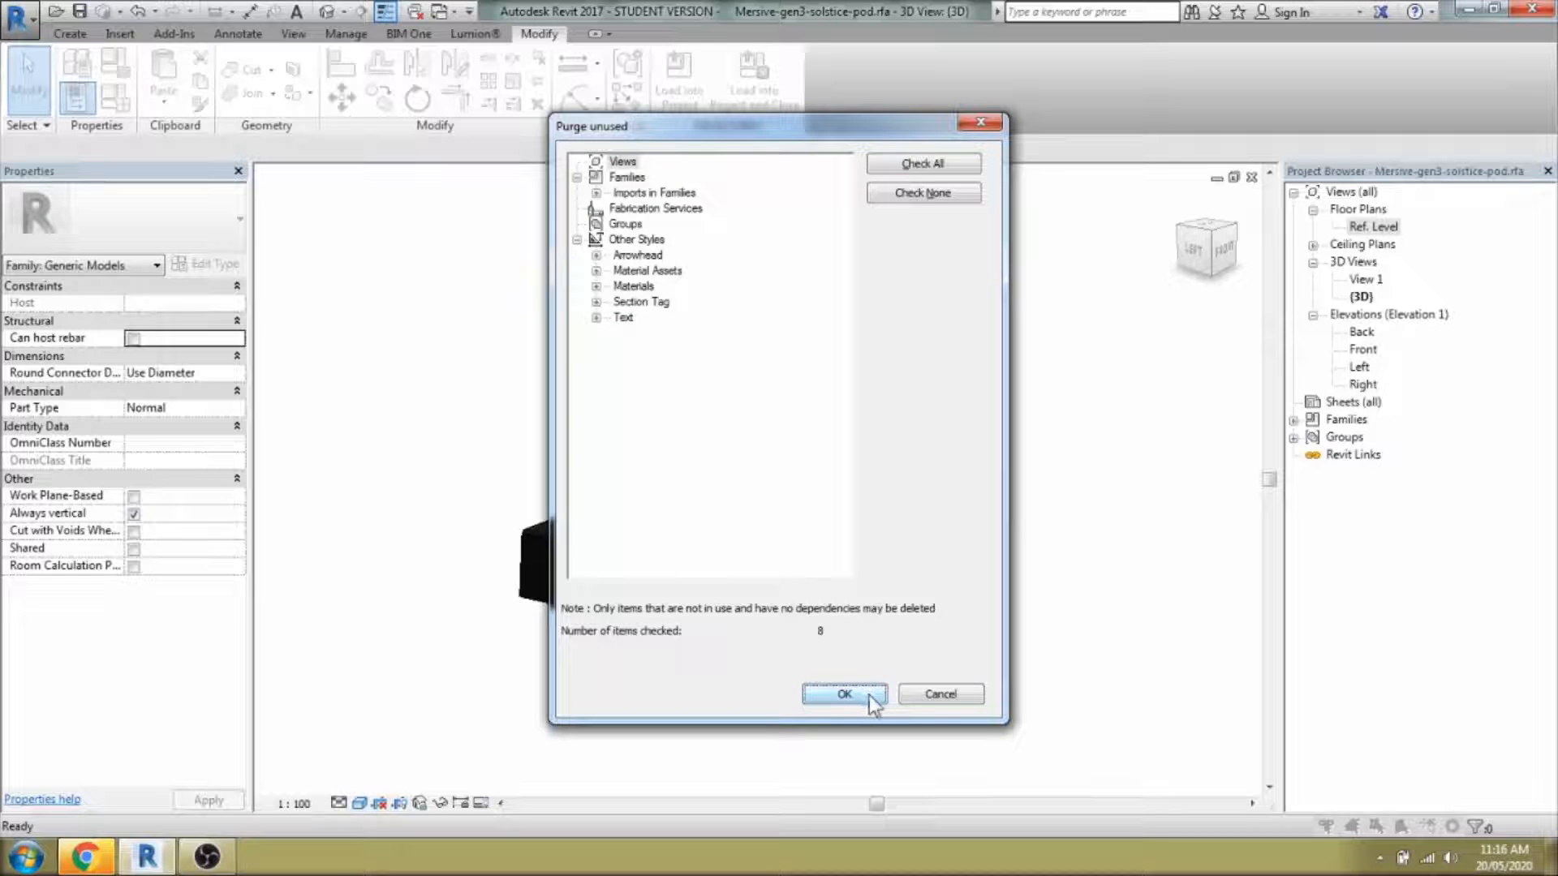
click(869, 695)
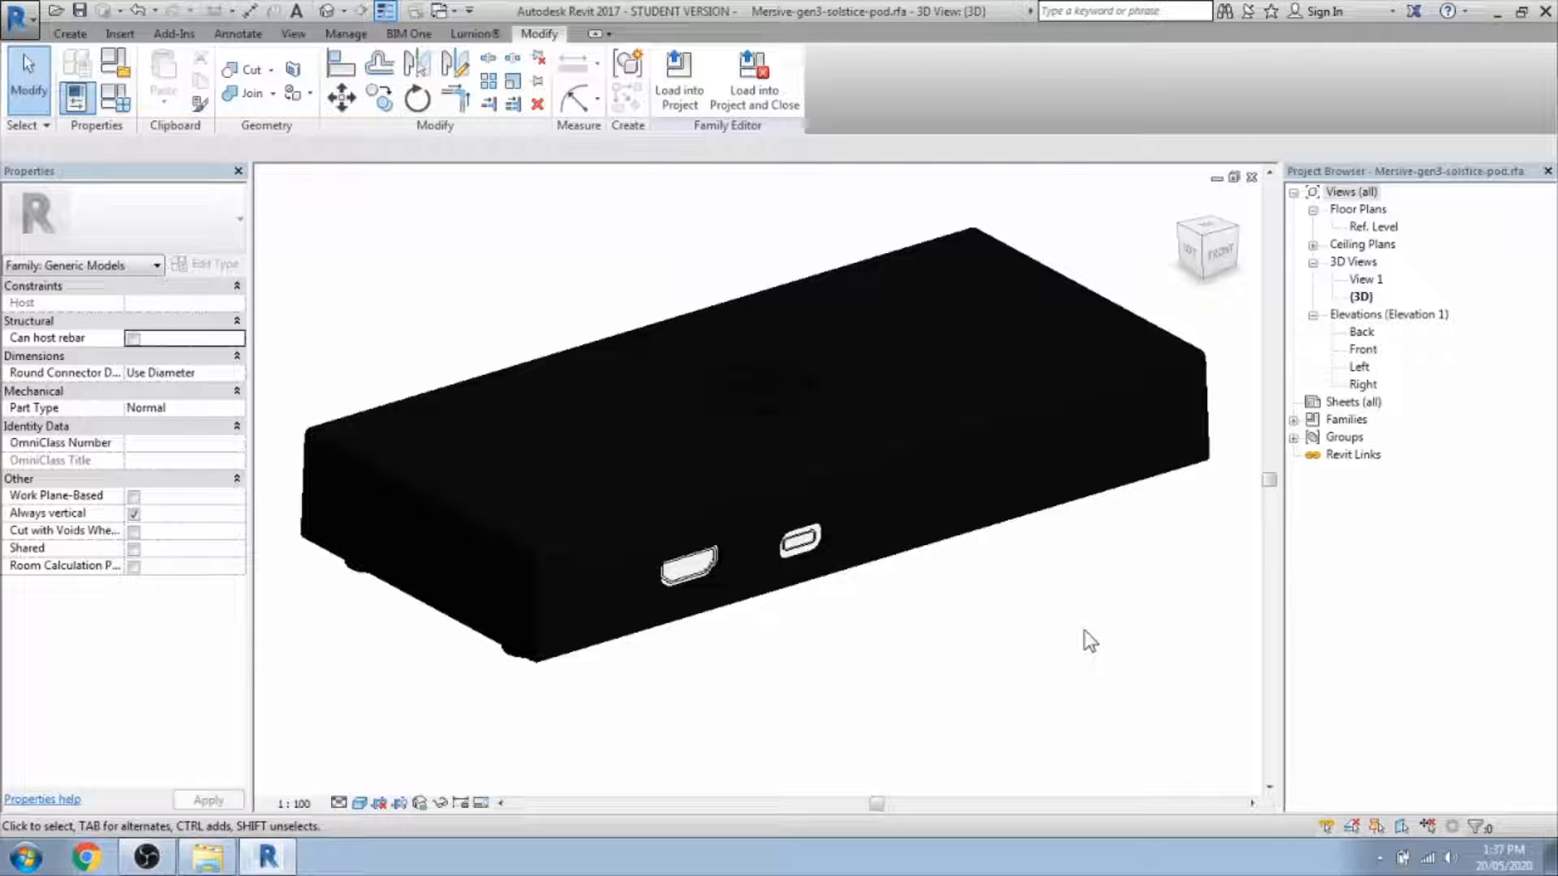
shift+middle_drag(872, 640, 791, 649)
scroll(793, 629, up, 4)
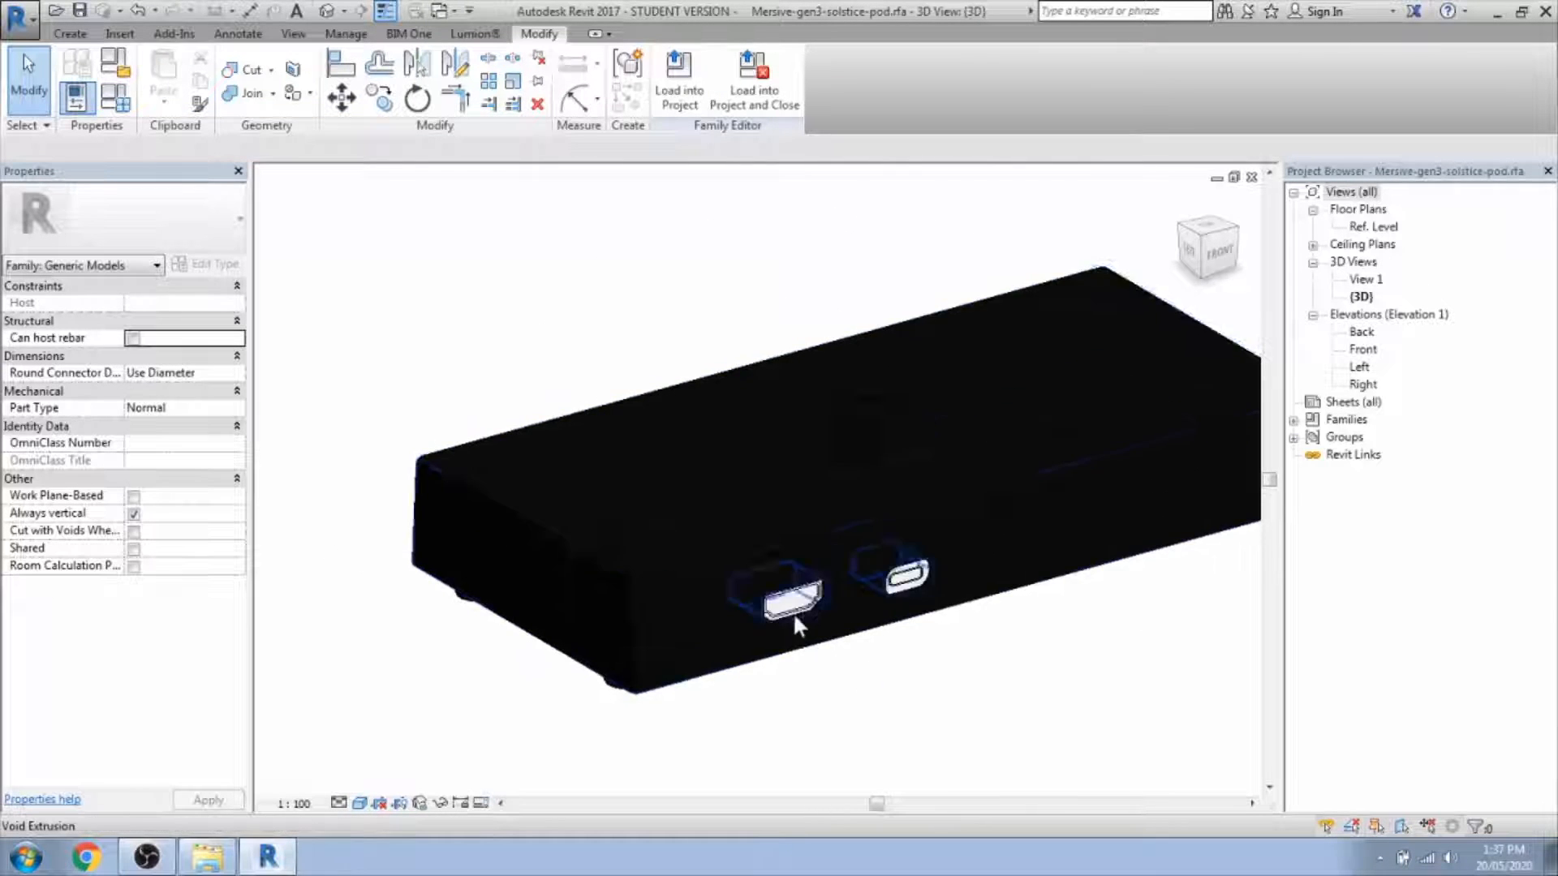
double_click(794, 599)
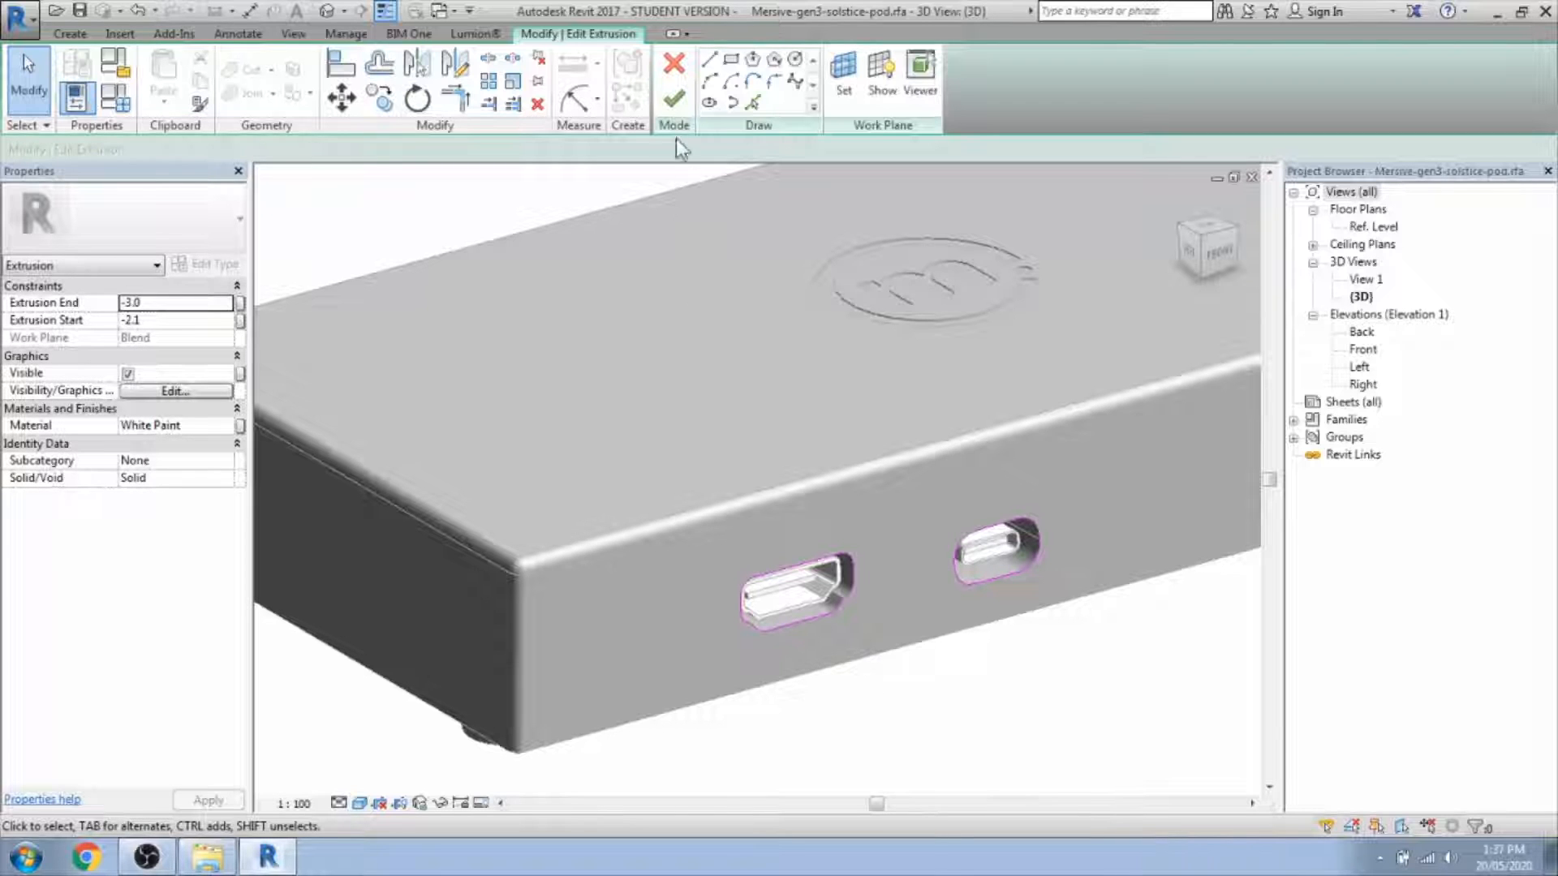
click(675, 99)
shift+middle_drag(629, 428, 1151, 433)
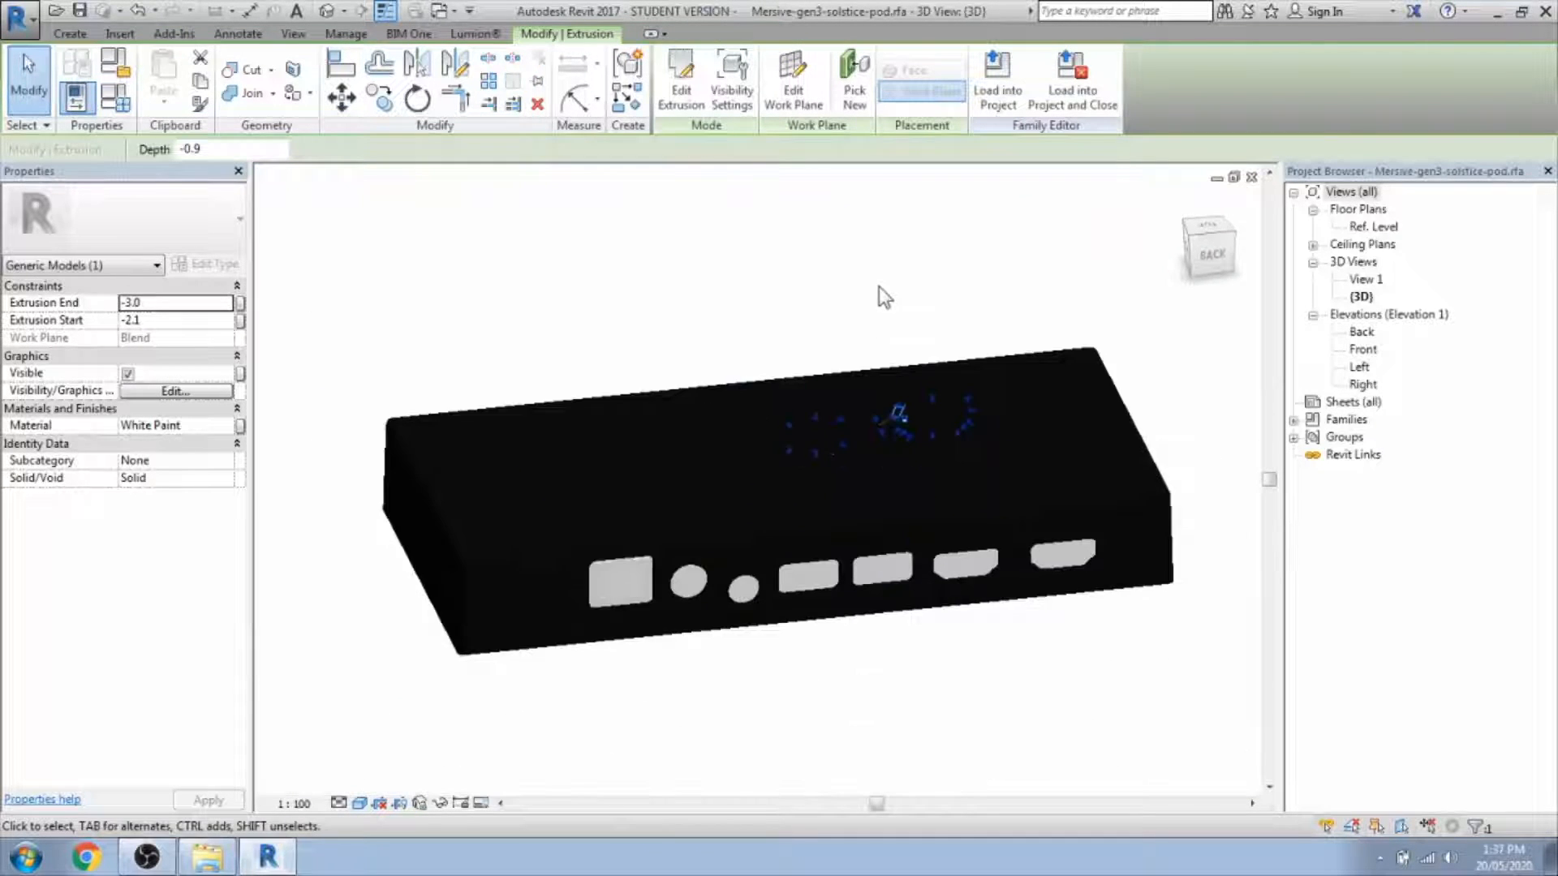
shift+middle_drag(880, 295, 877, 650)
scroll(829, 581, up, 5)
click(825, 596)
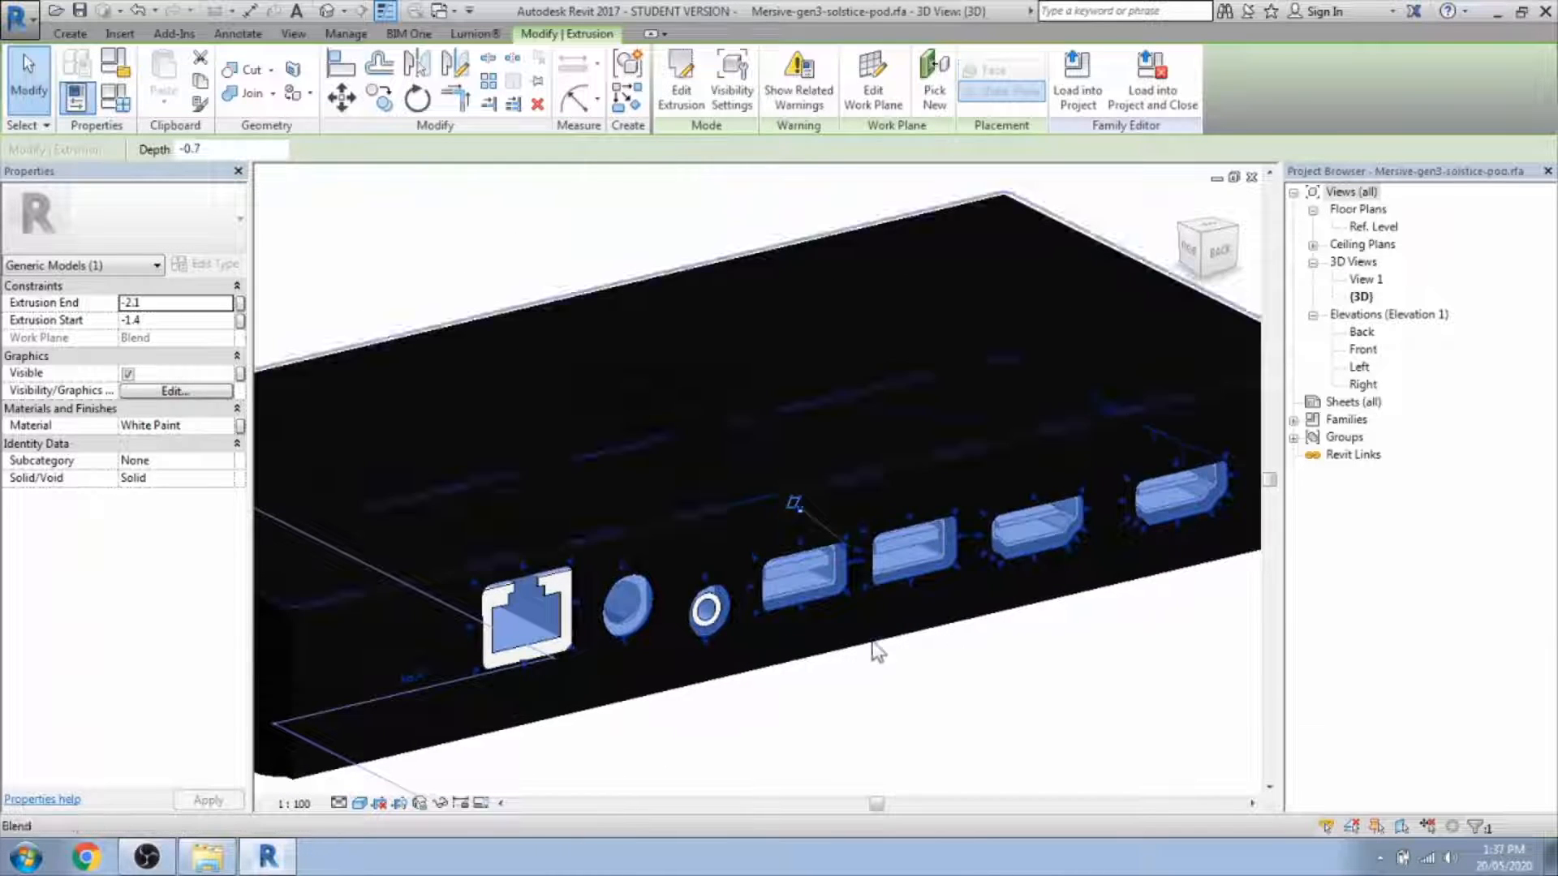
scroll(872, 643, down, 4)
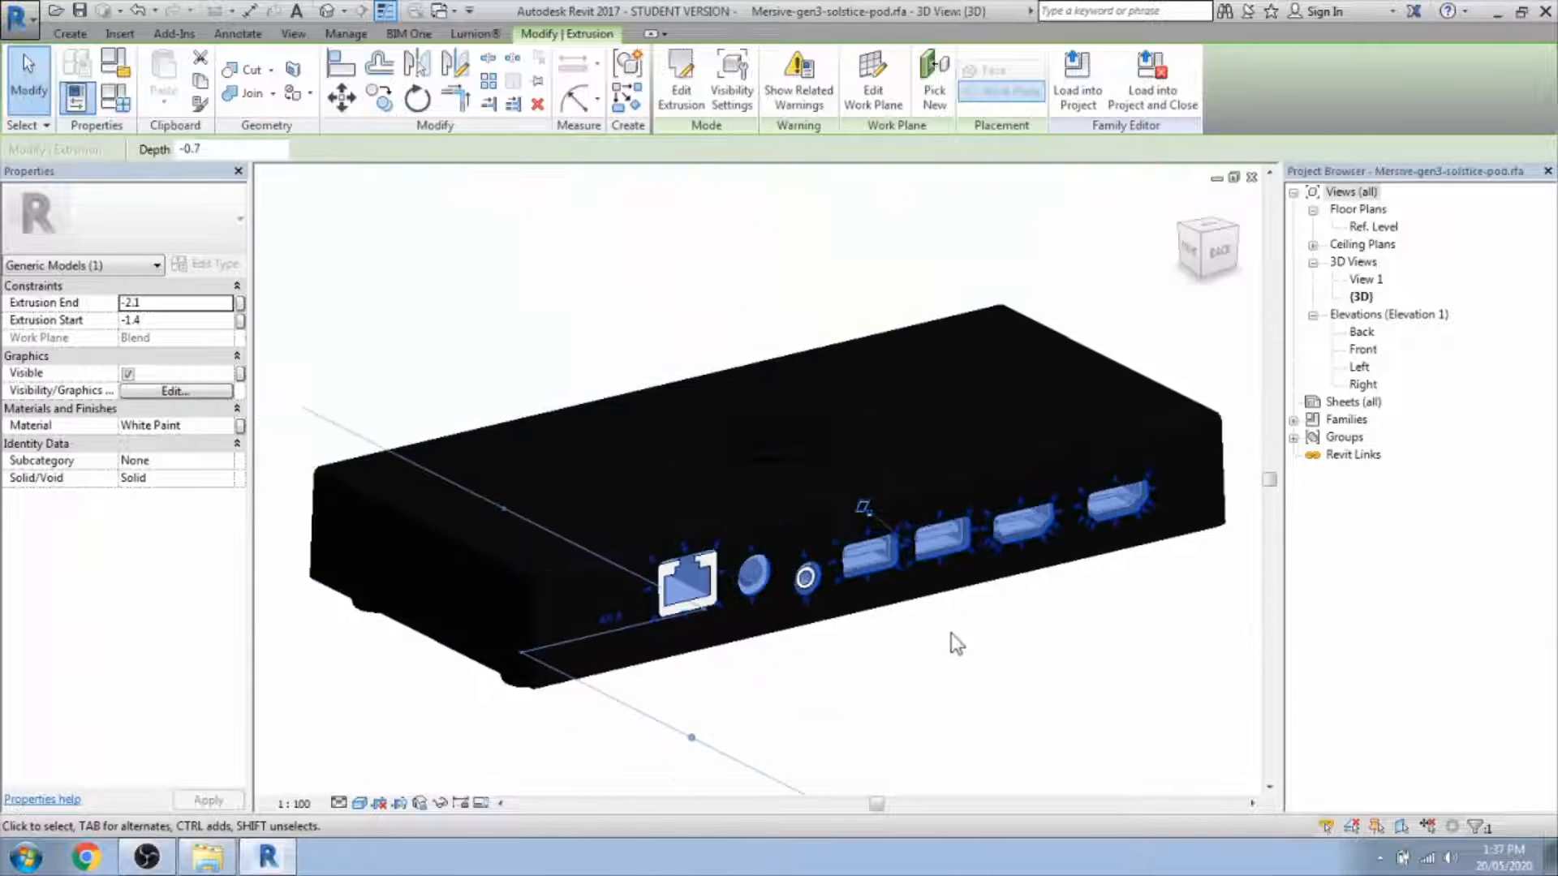
shift+middle_drag(995, 665, 510, 802)
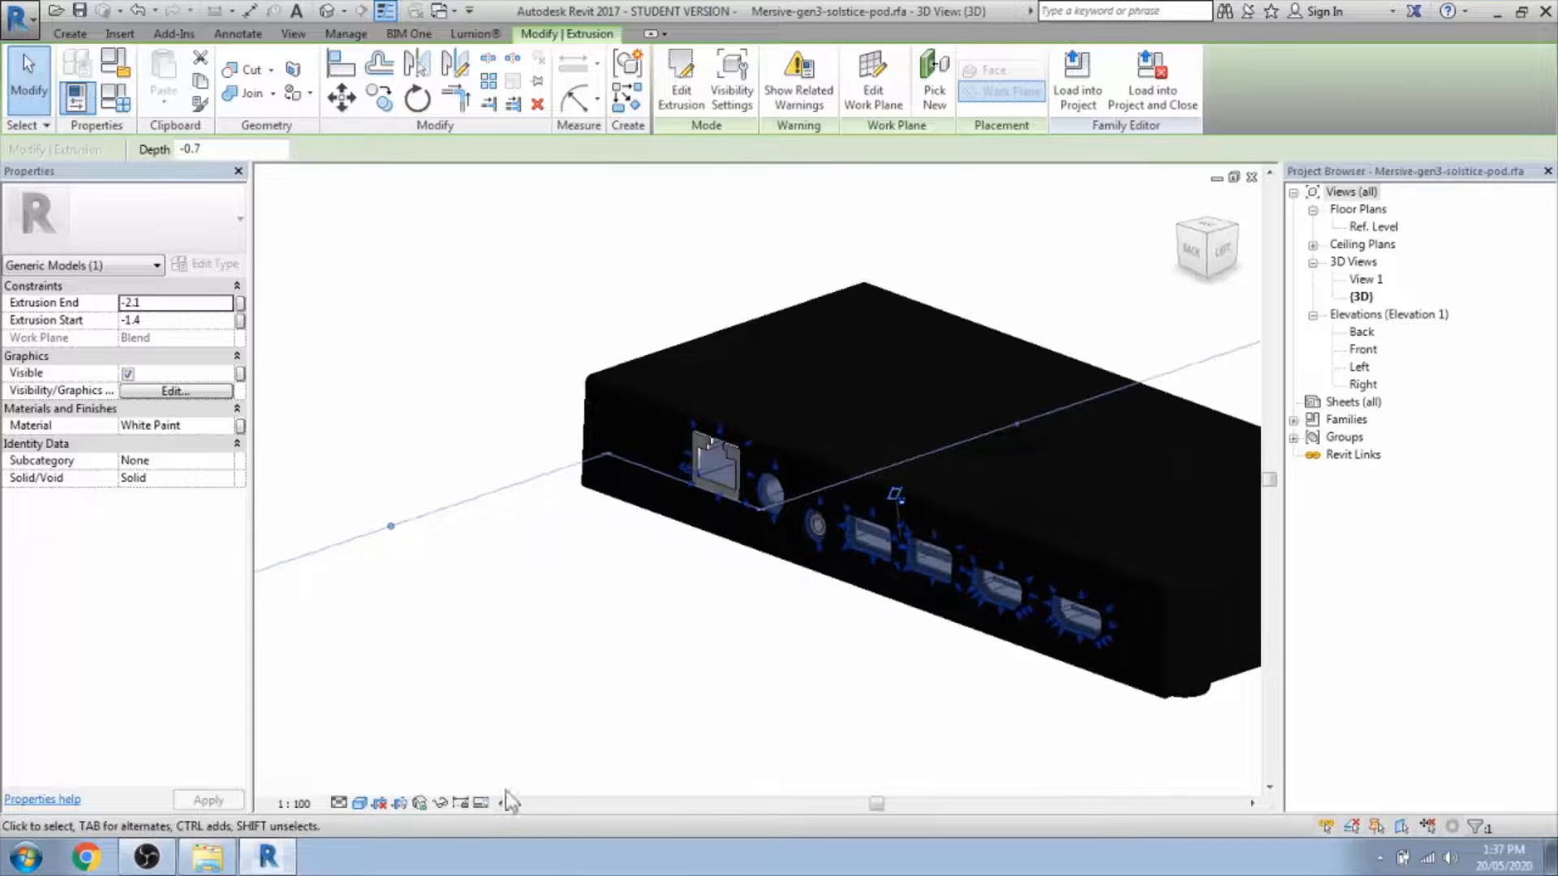
click(340, 803)
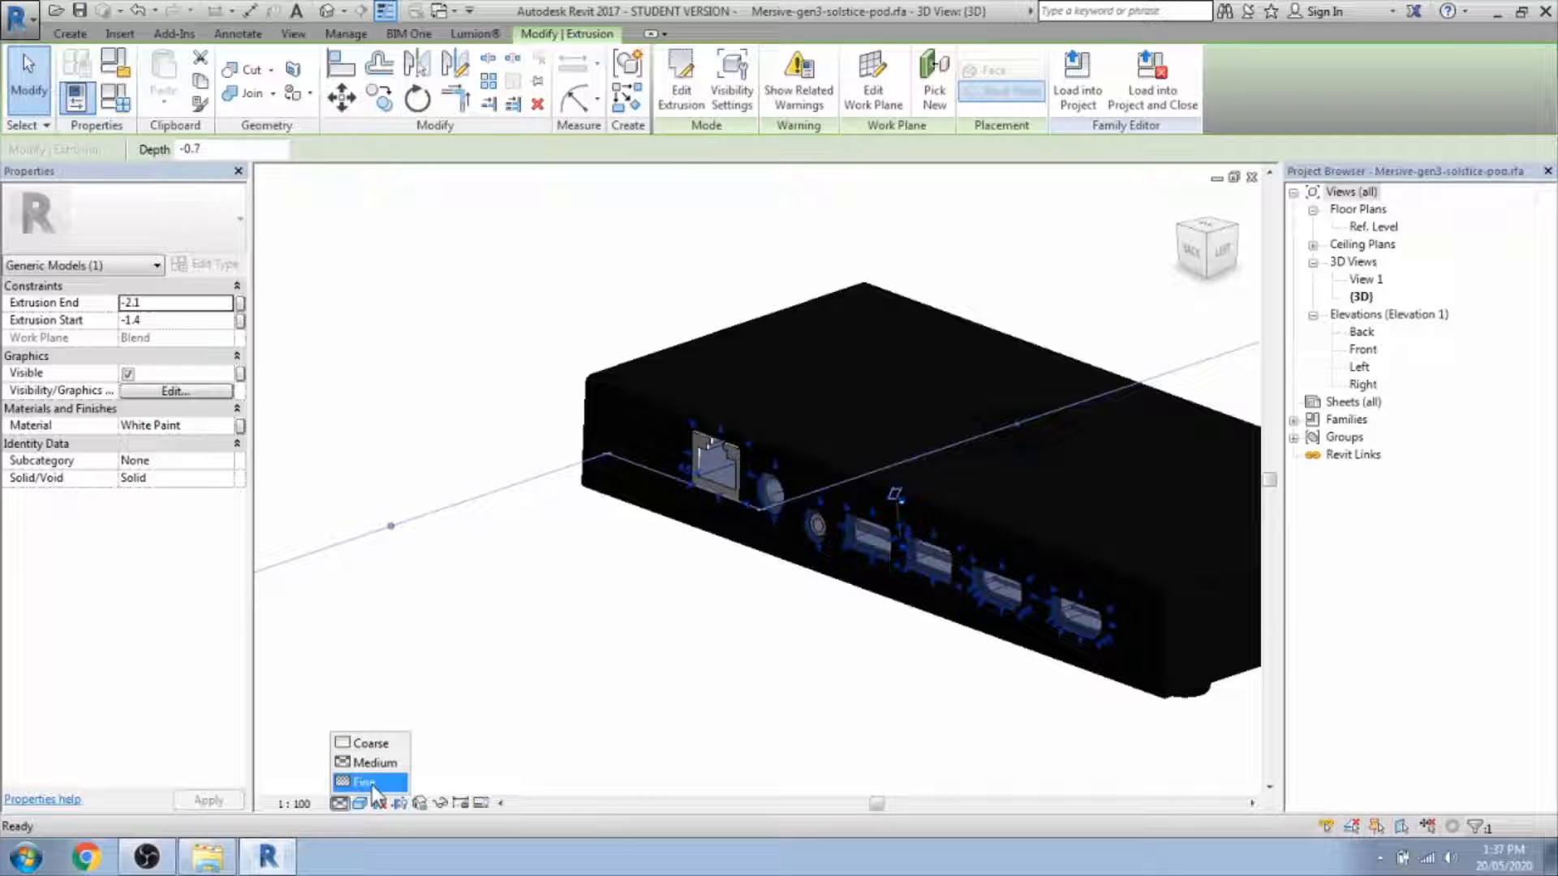
click(719, 686)
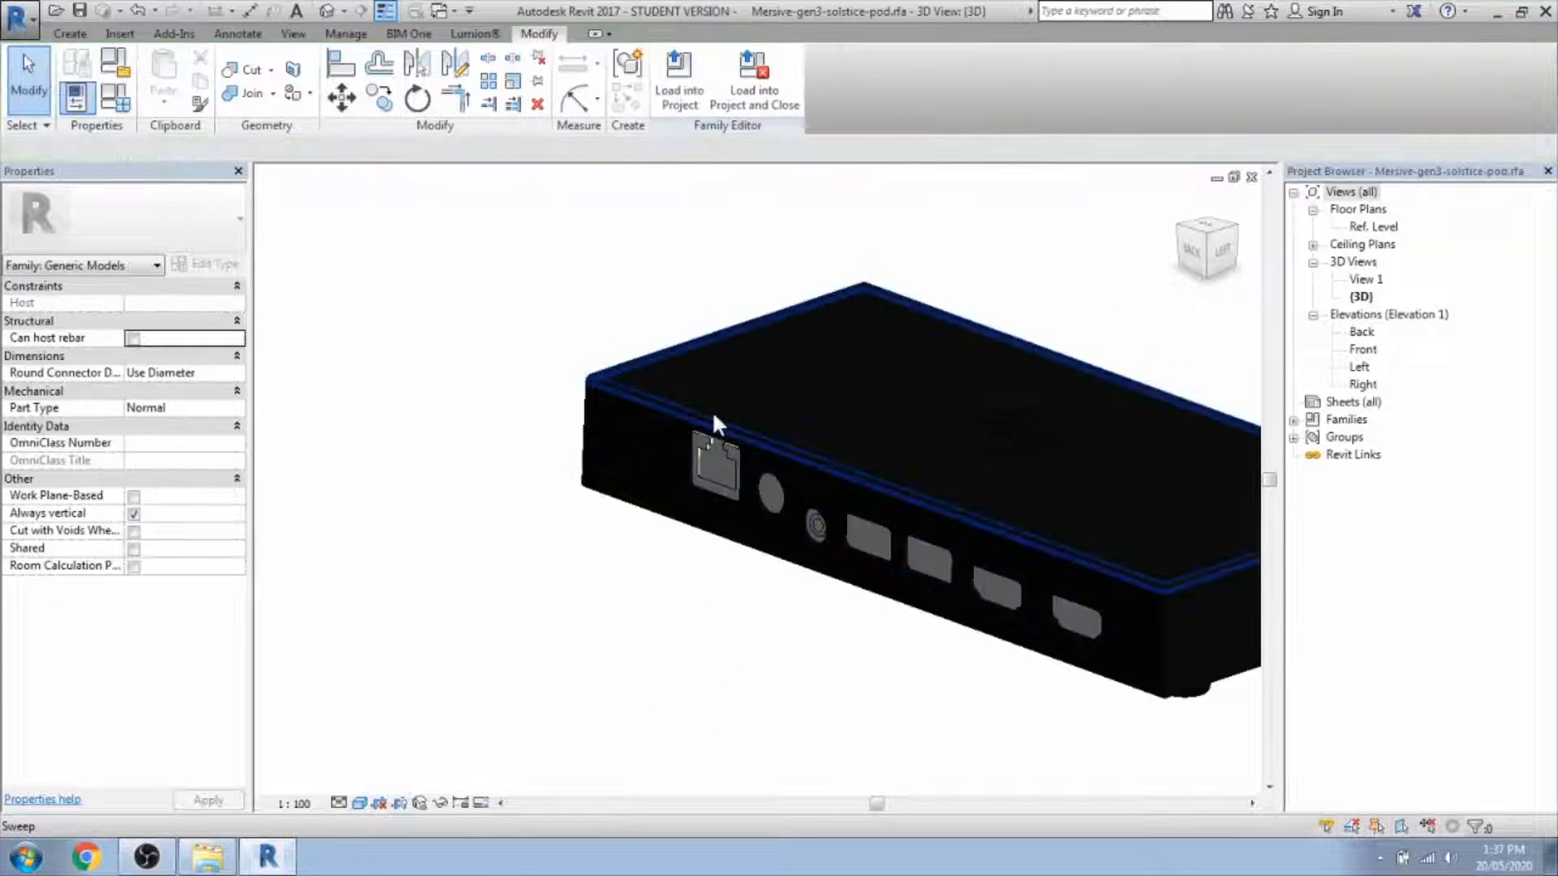
scroll(713, 410, up, 3)
click(723, 487)
scroll(562, 508, down, 5)
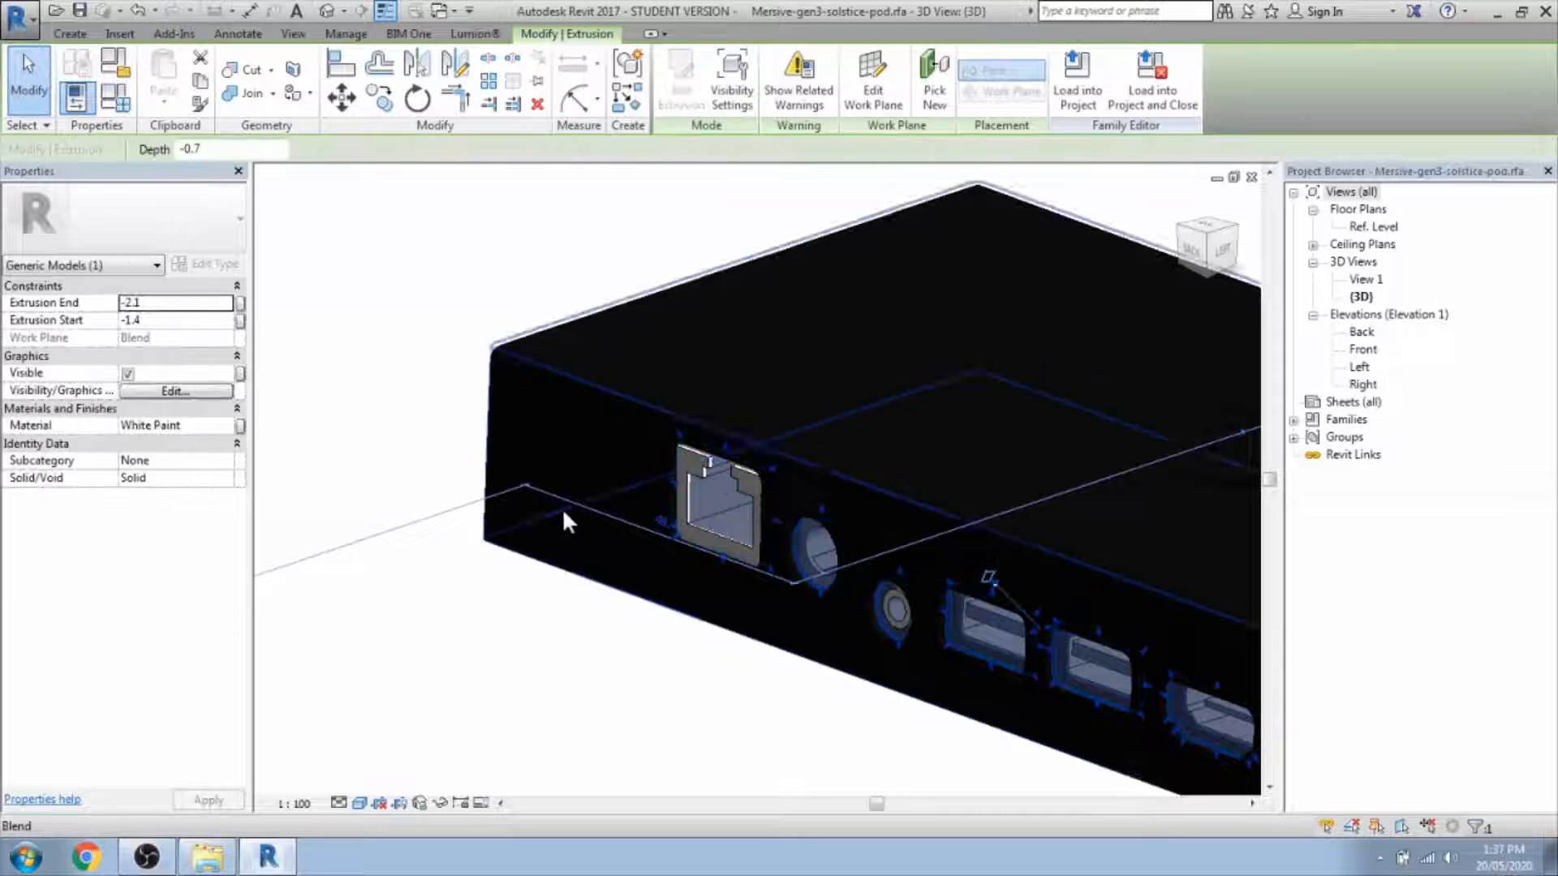
click(640, 658)
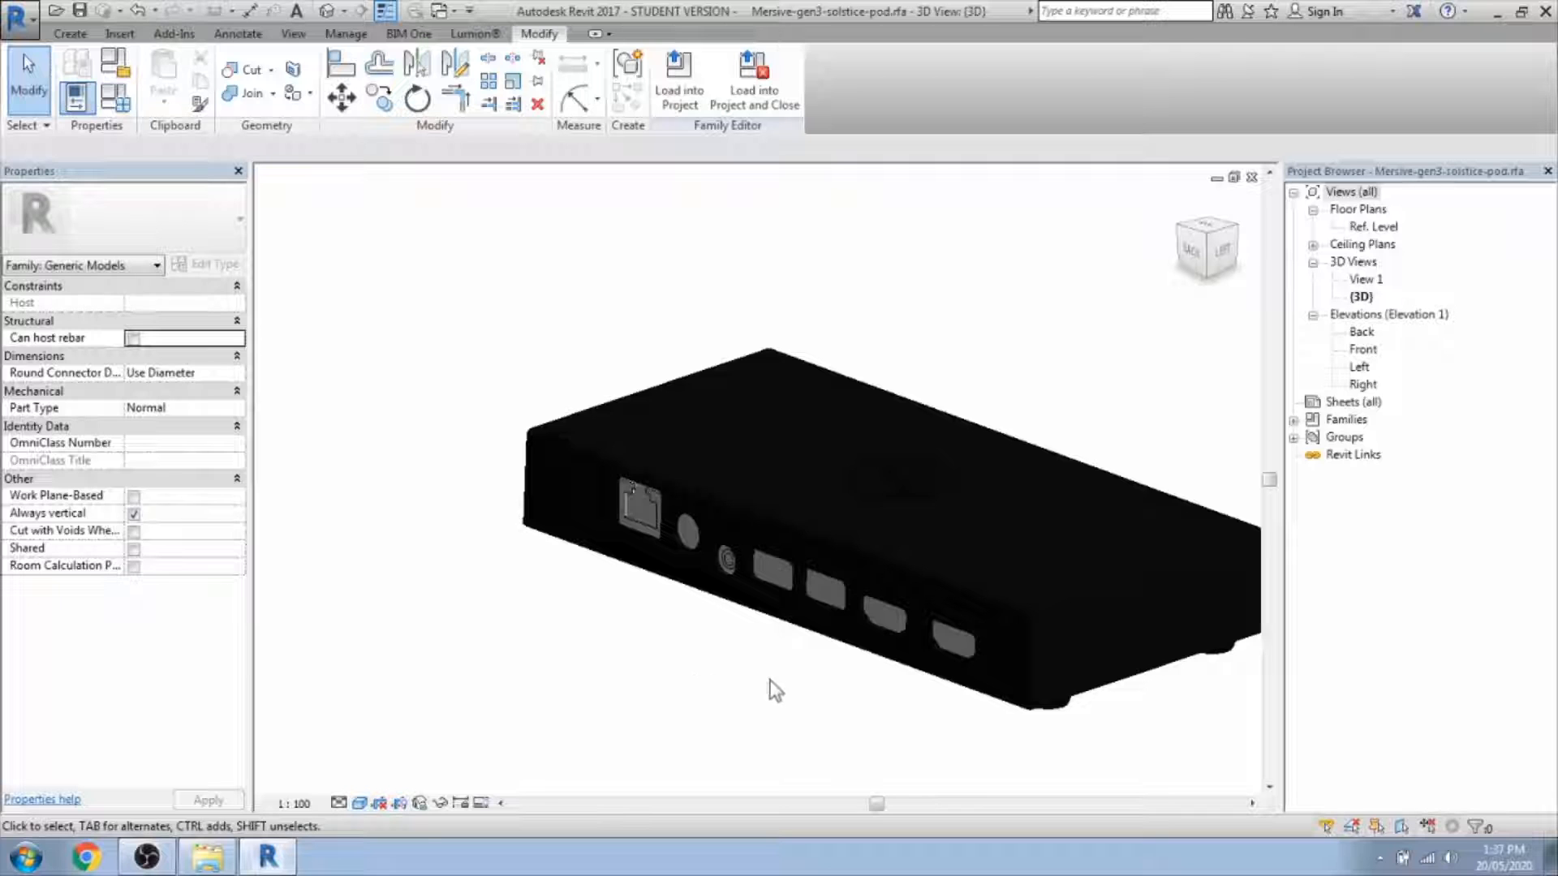
middle_drag(772, 689, 455, 685)
scroll(622, 495, down, 2)
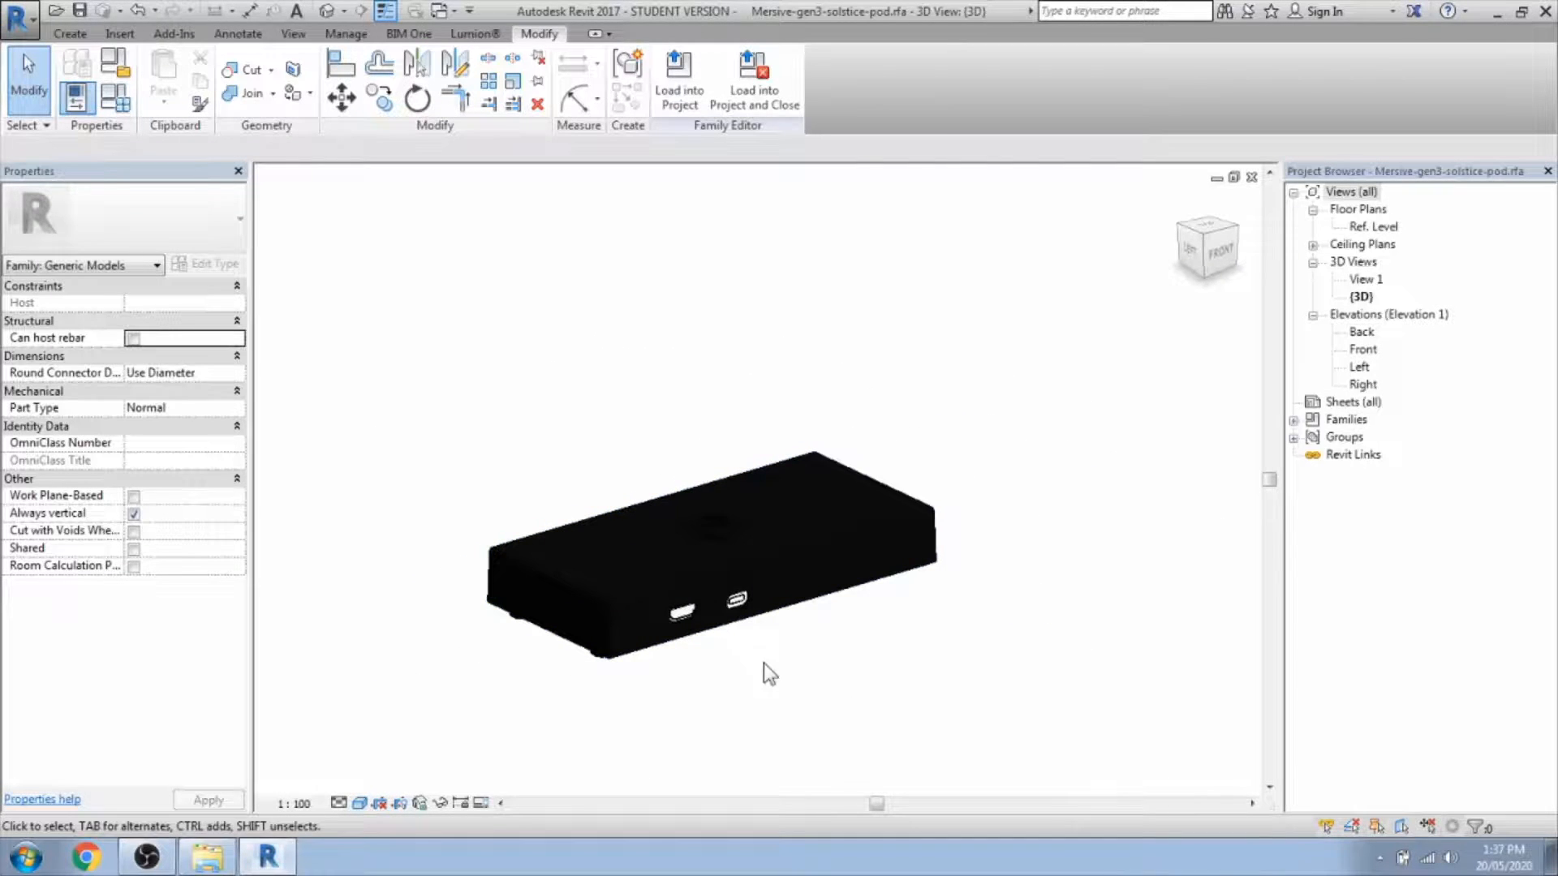
scroll(763, 664, up, 3)
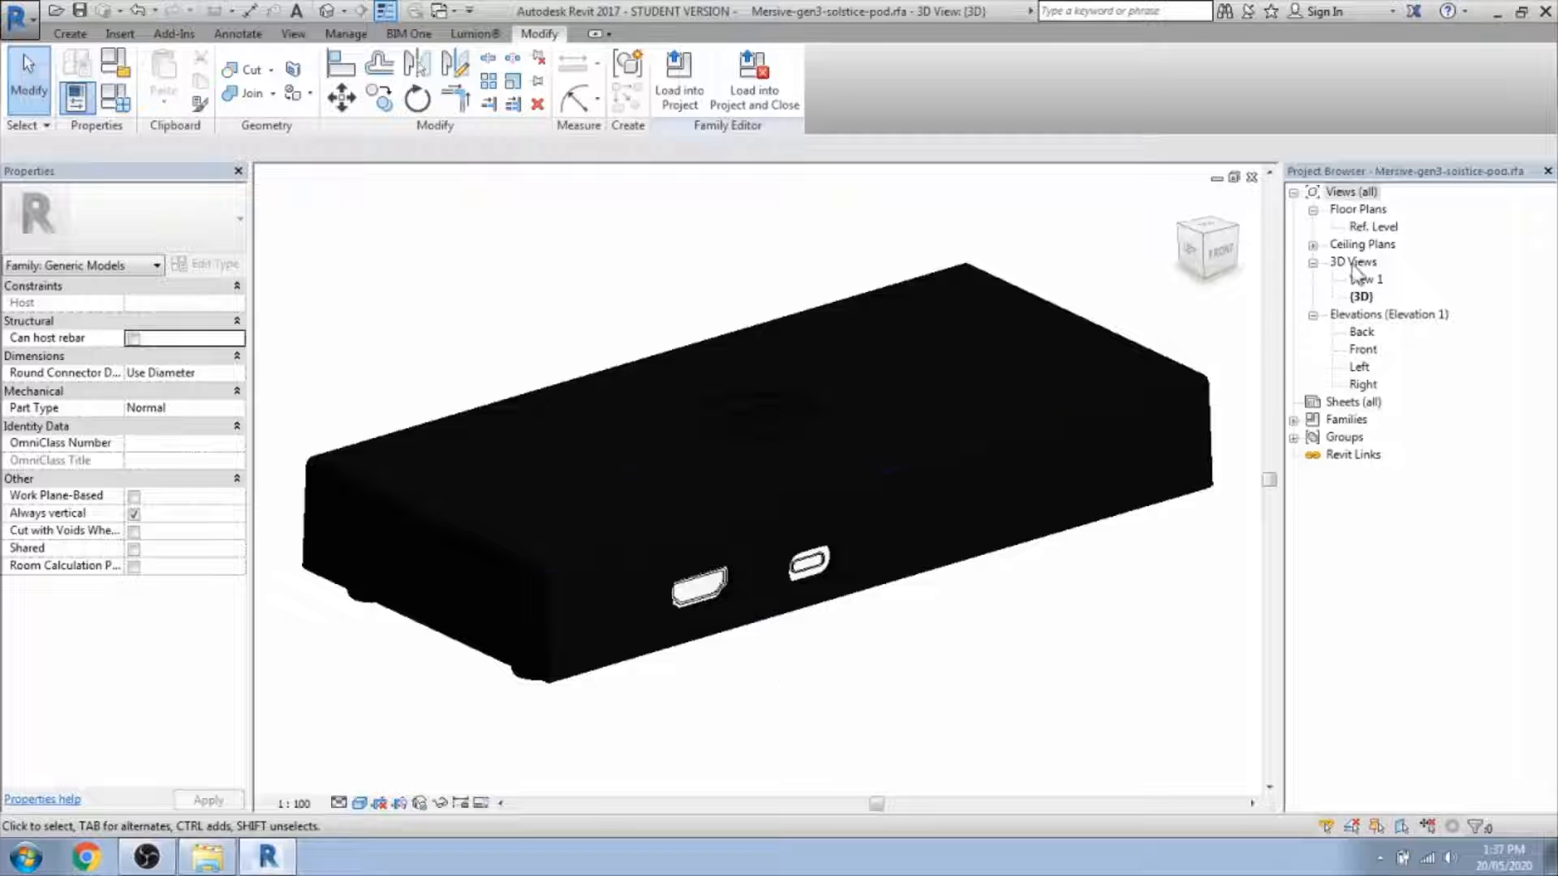
Open the Ref. Level plan and start a new extrusion with the rectangle sketch tool.
double_click(1372, 228)
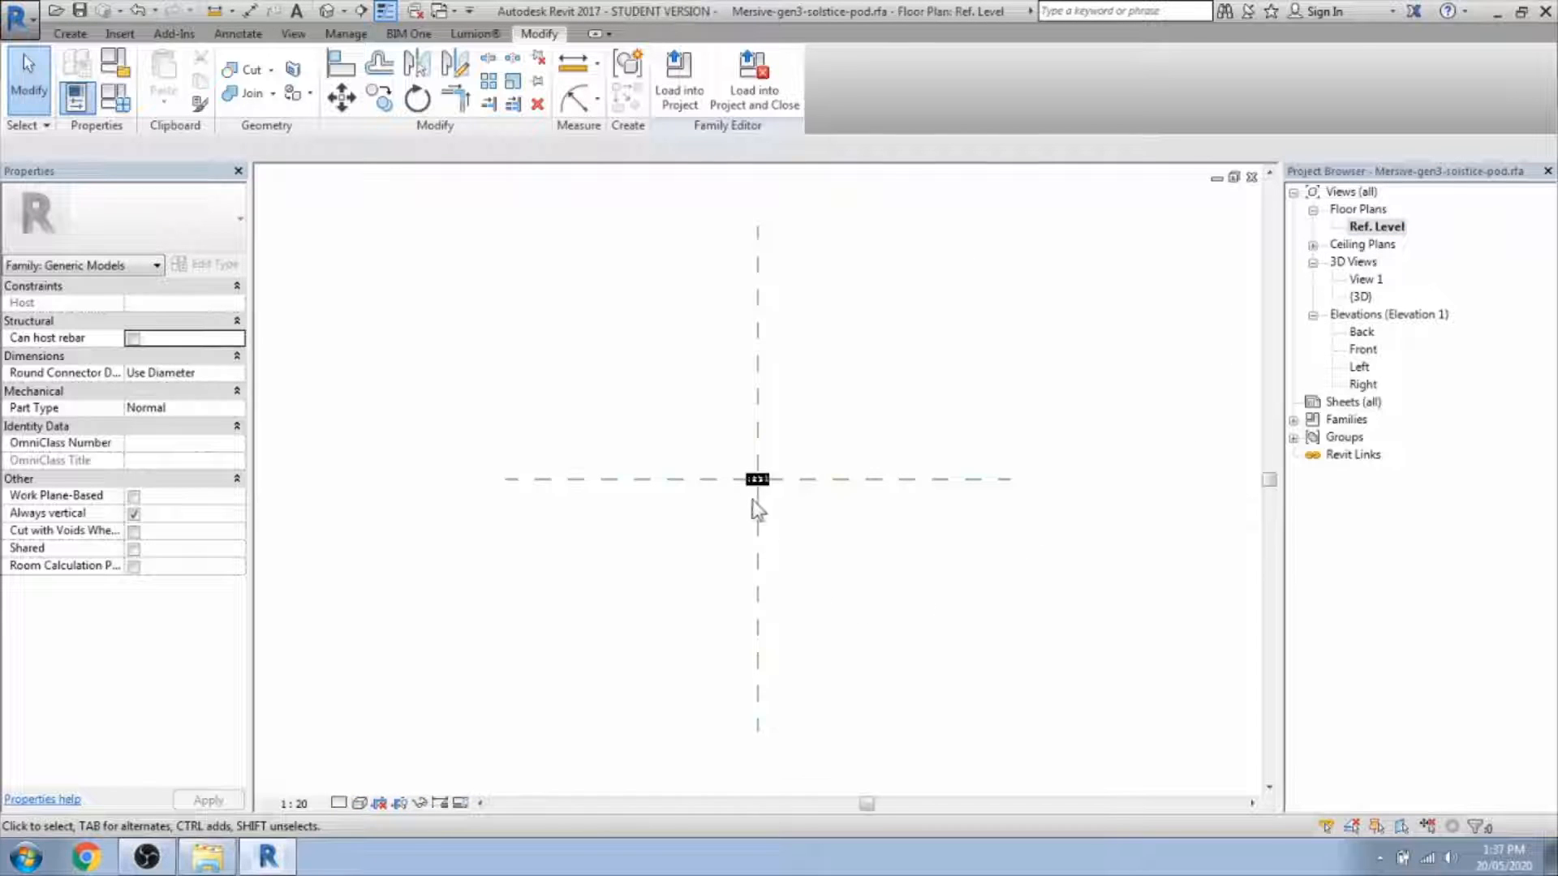
scroll(757, 509, up, 5)
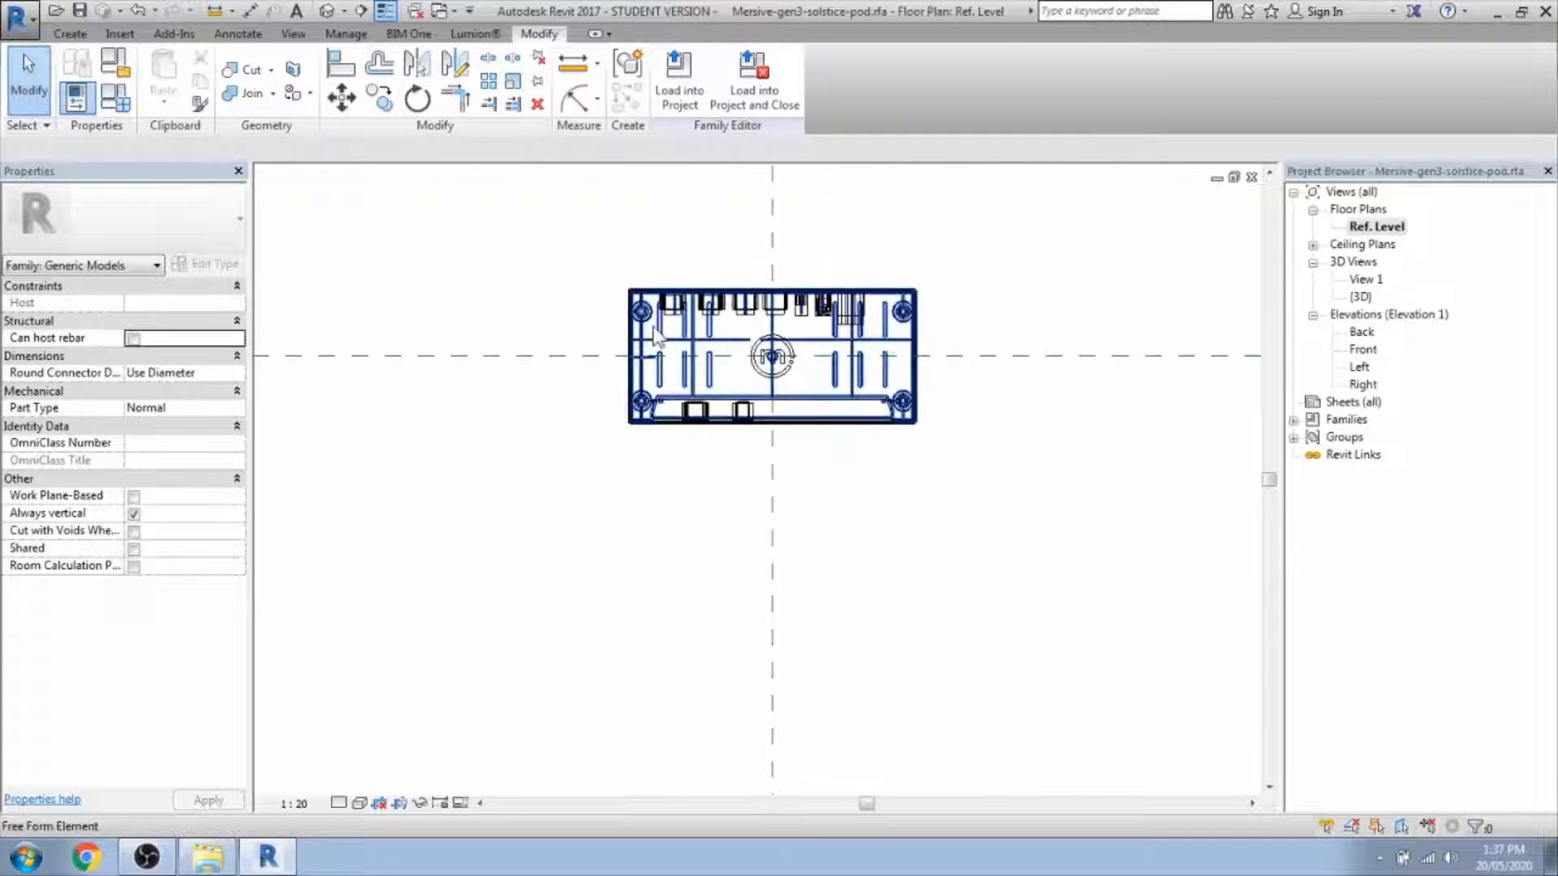
scroll(643, 276, up, 2)
middle_drag(980, 641, 962, 683)
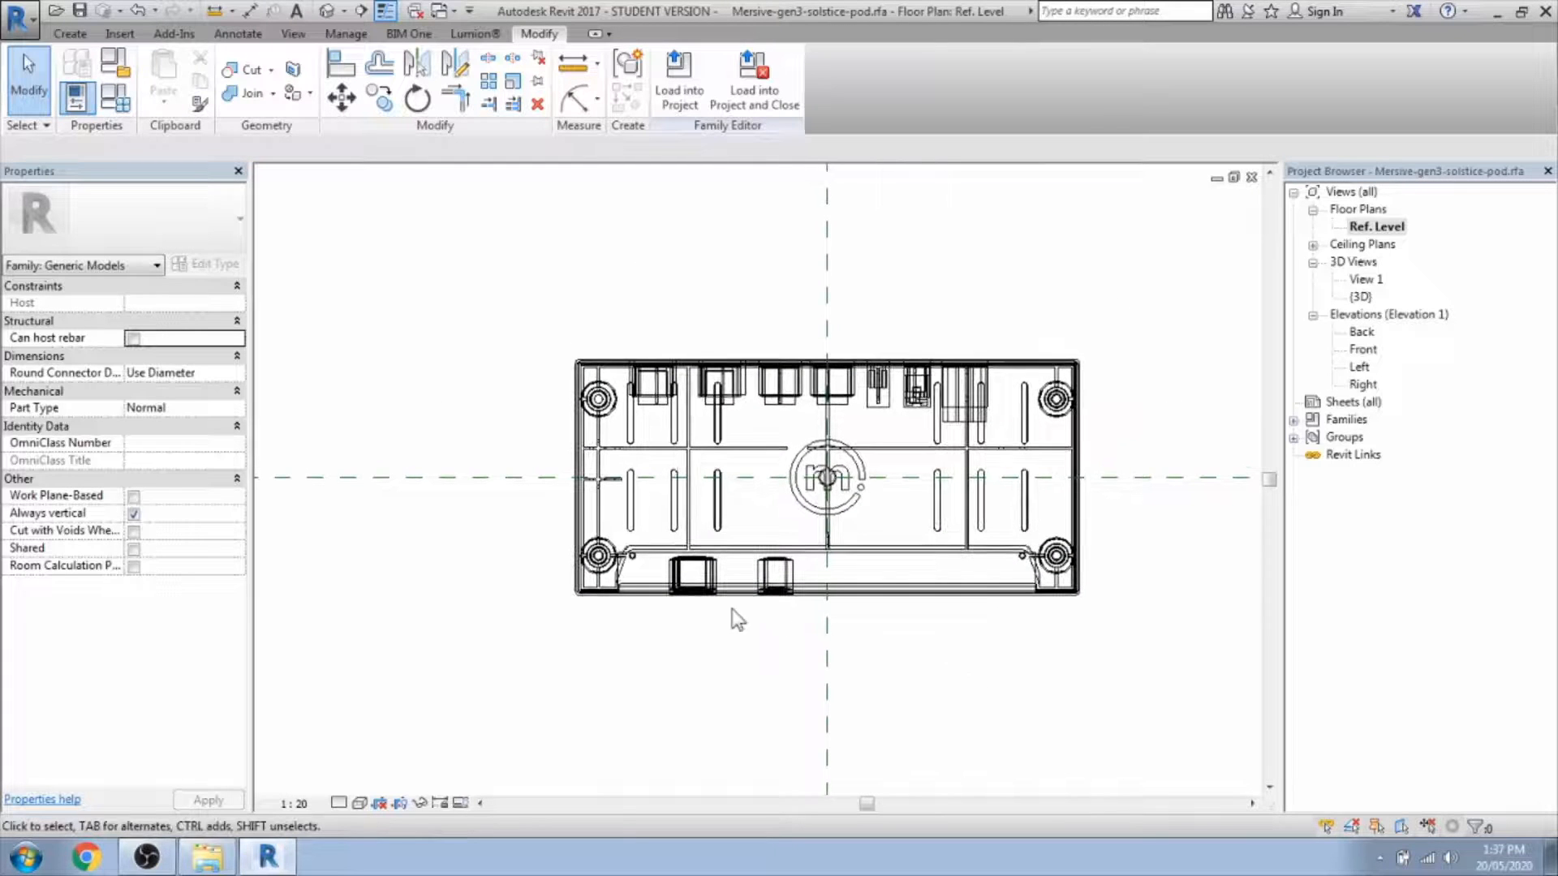
click(70, 33)
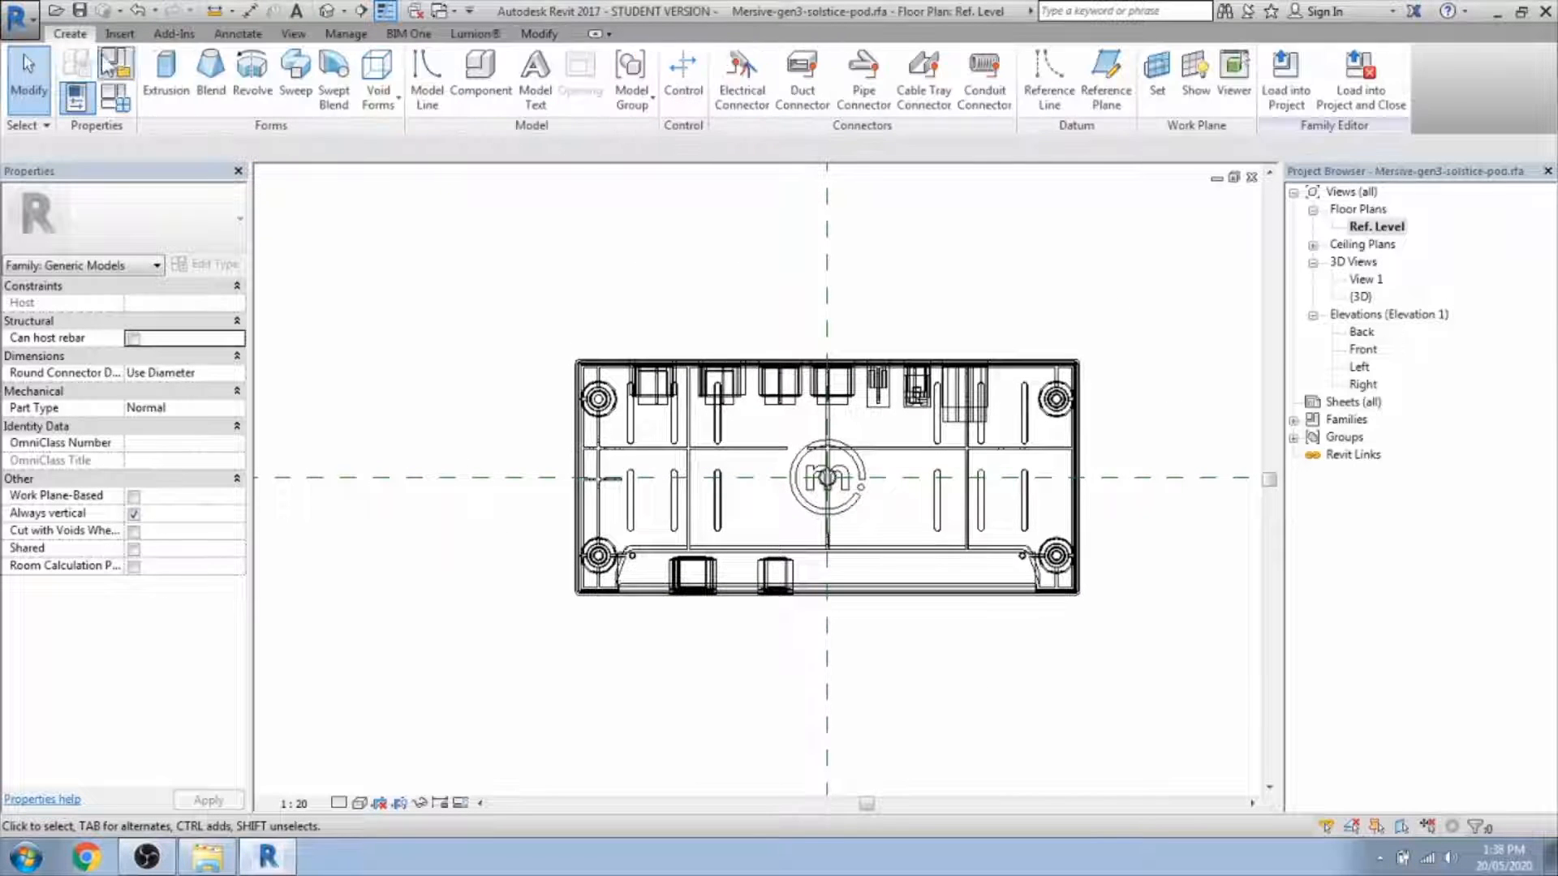
click(166, 69)
click(731, 59)
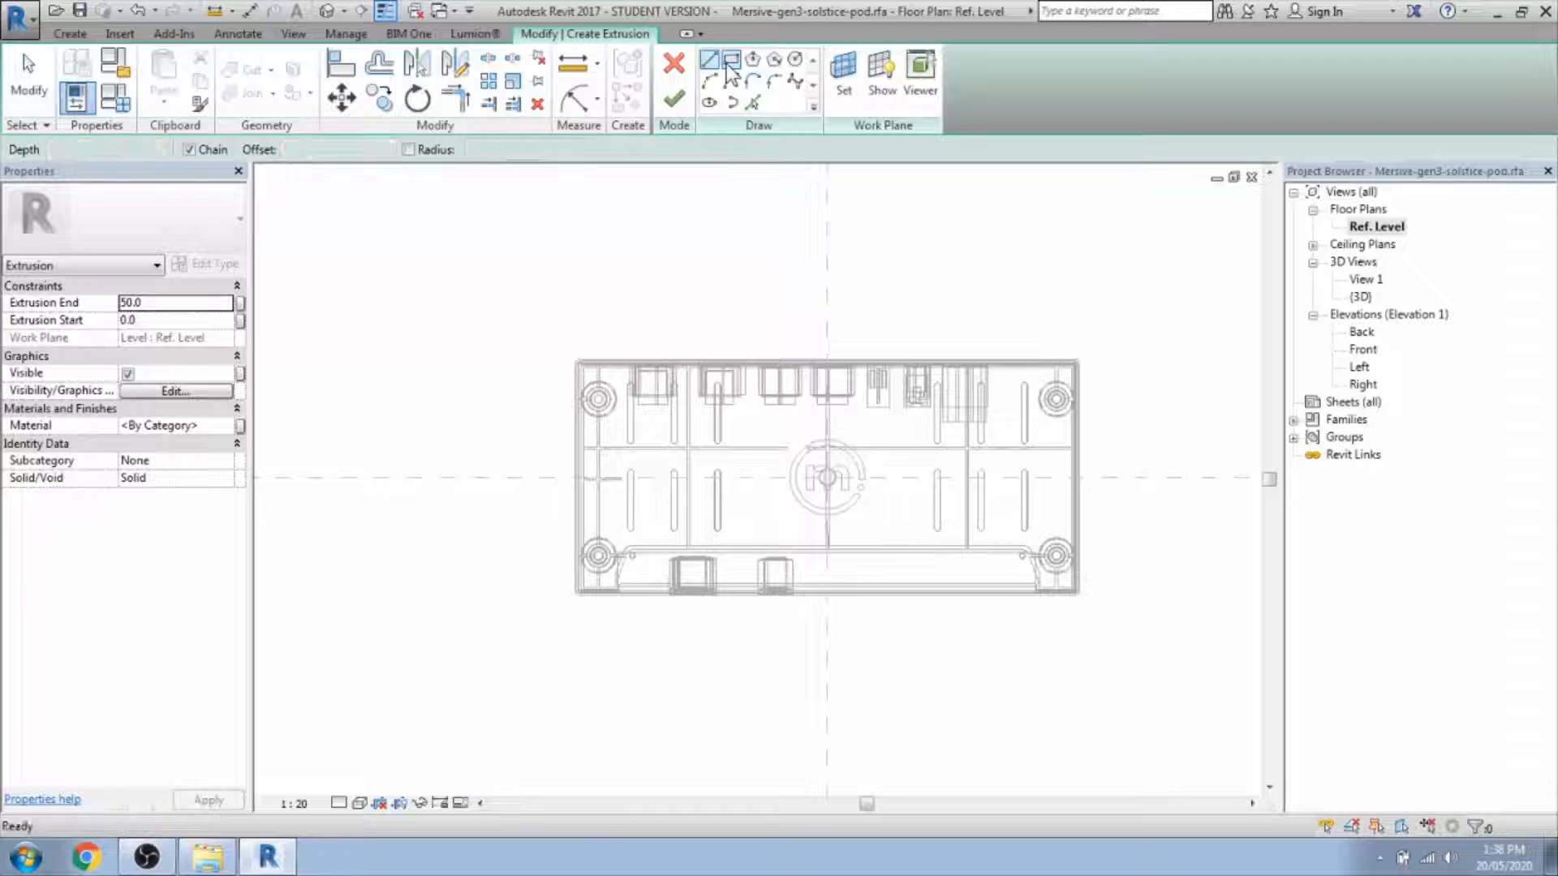
scroll(578, 364, up, 3)
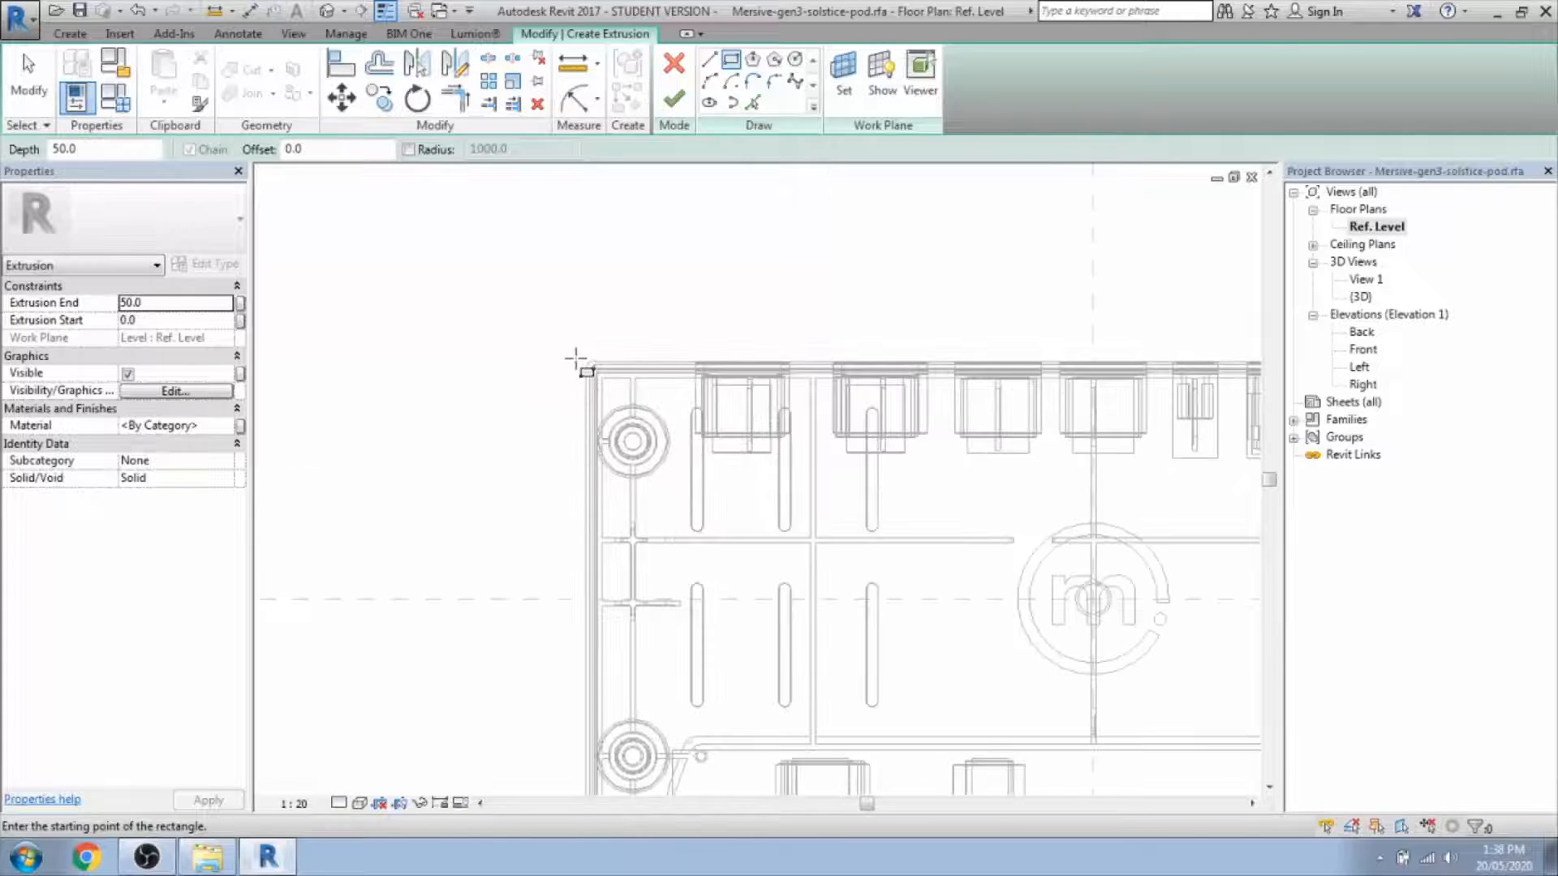
double_click(588, 361)
key(Escape)
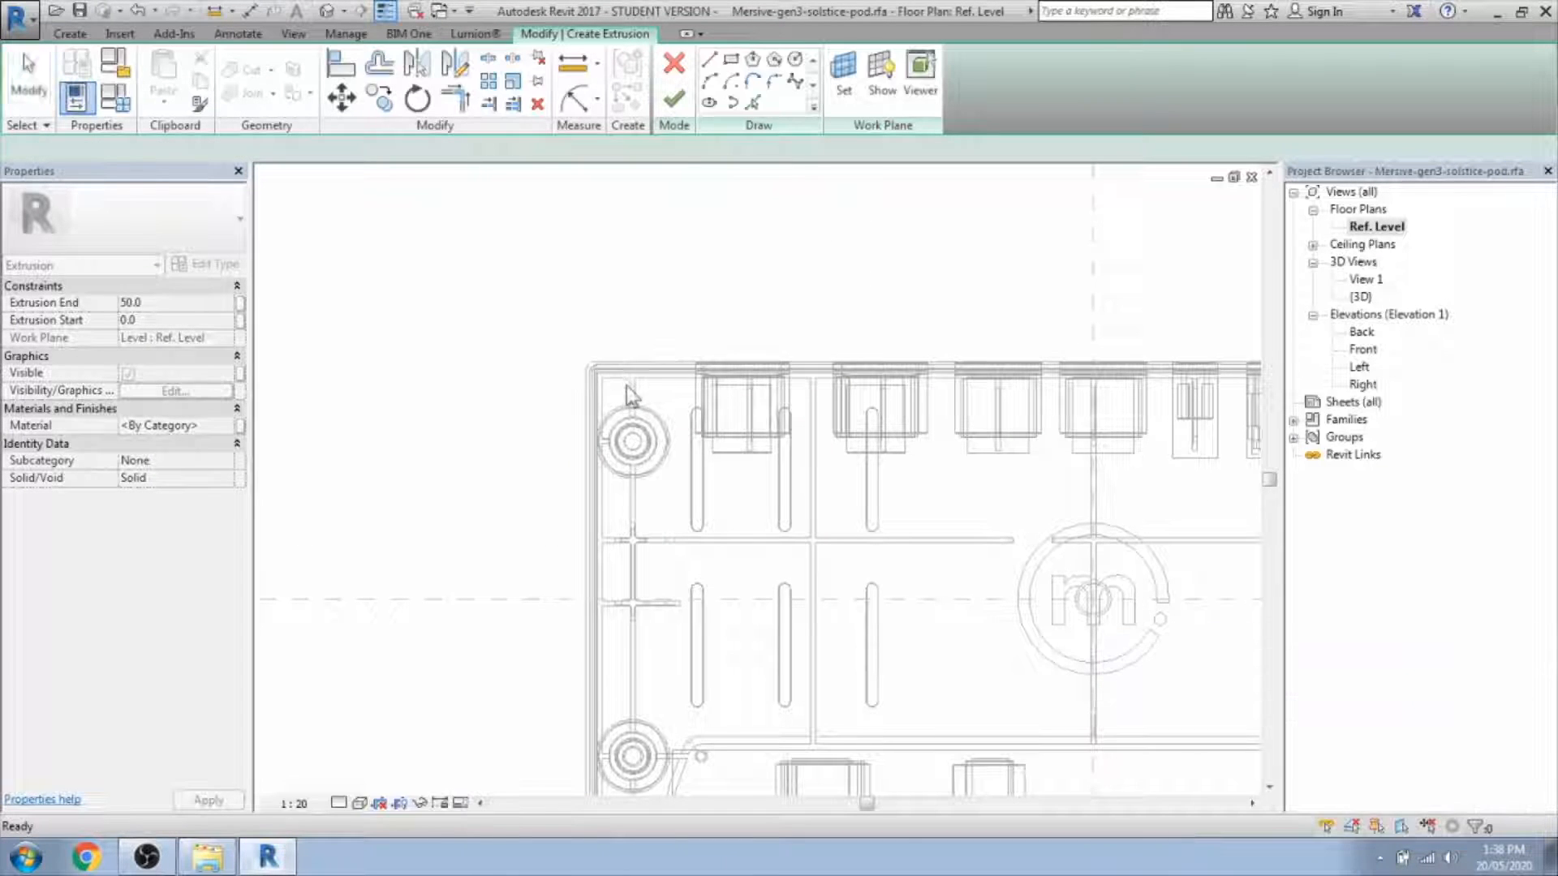
Sketch a roughly 200 by 100 rectangle around the pod's plan outline.
click(731, 61)
click(523, 332)
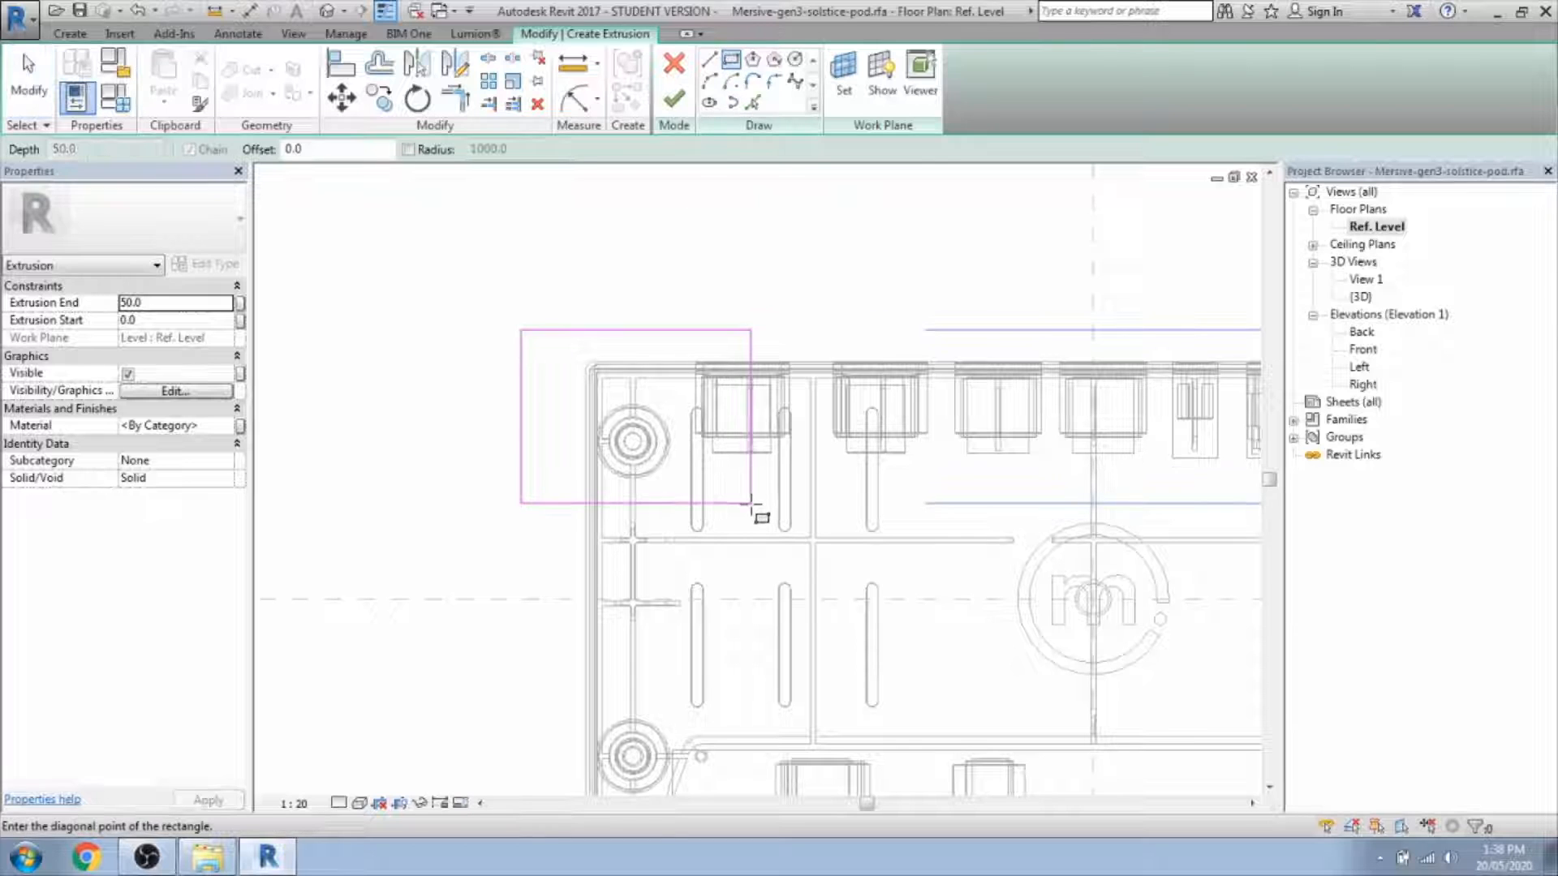
scroll(685, 424, down, 4)
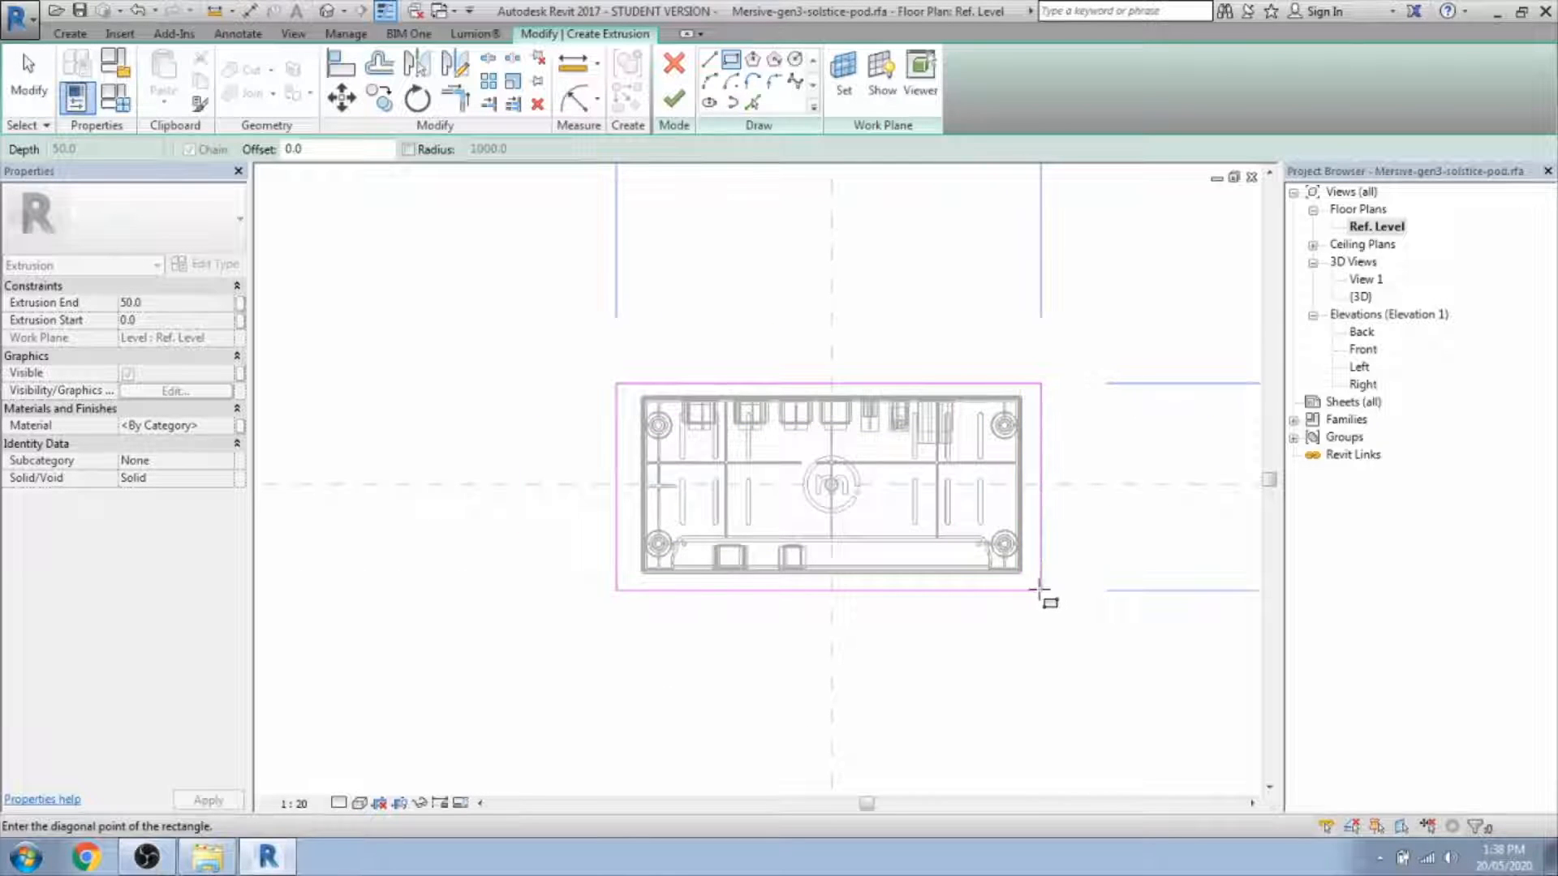
click(1028, 600)
scroll(934, 585, up, 3)
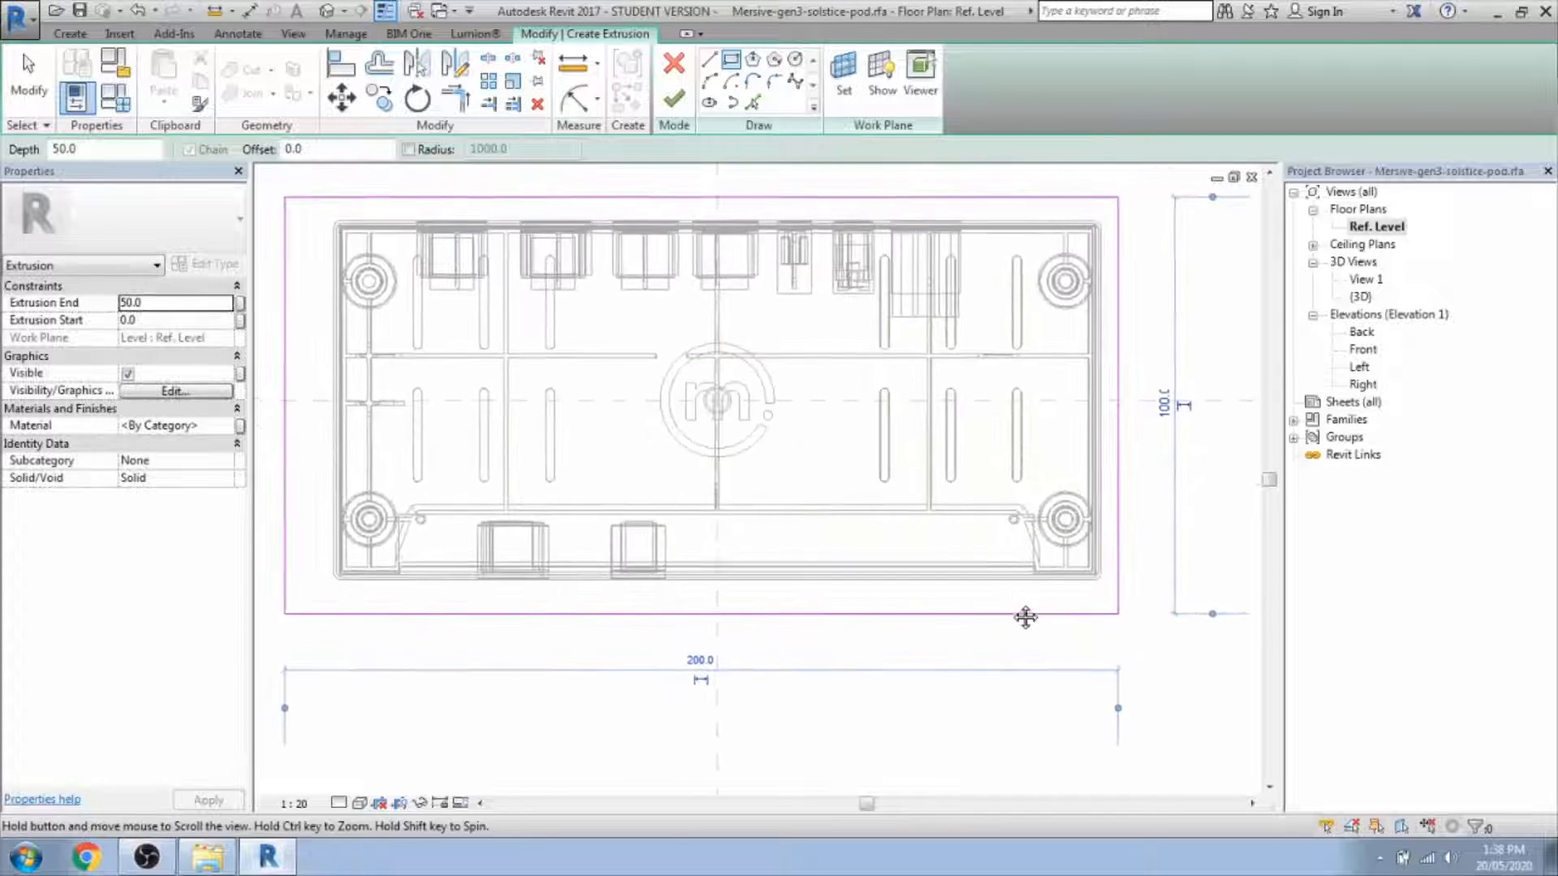
key(Escape)
Pull the sketch's bottom and right edges onto the pod's outline.
click(965, 613)
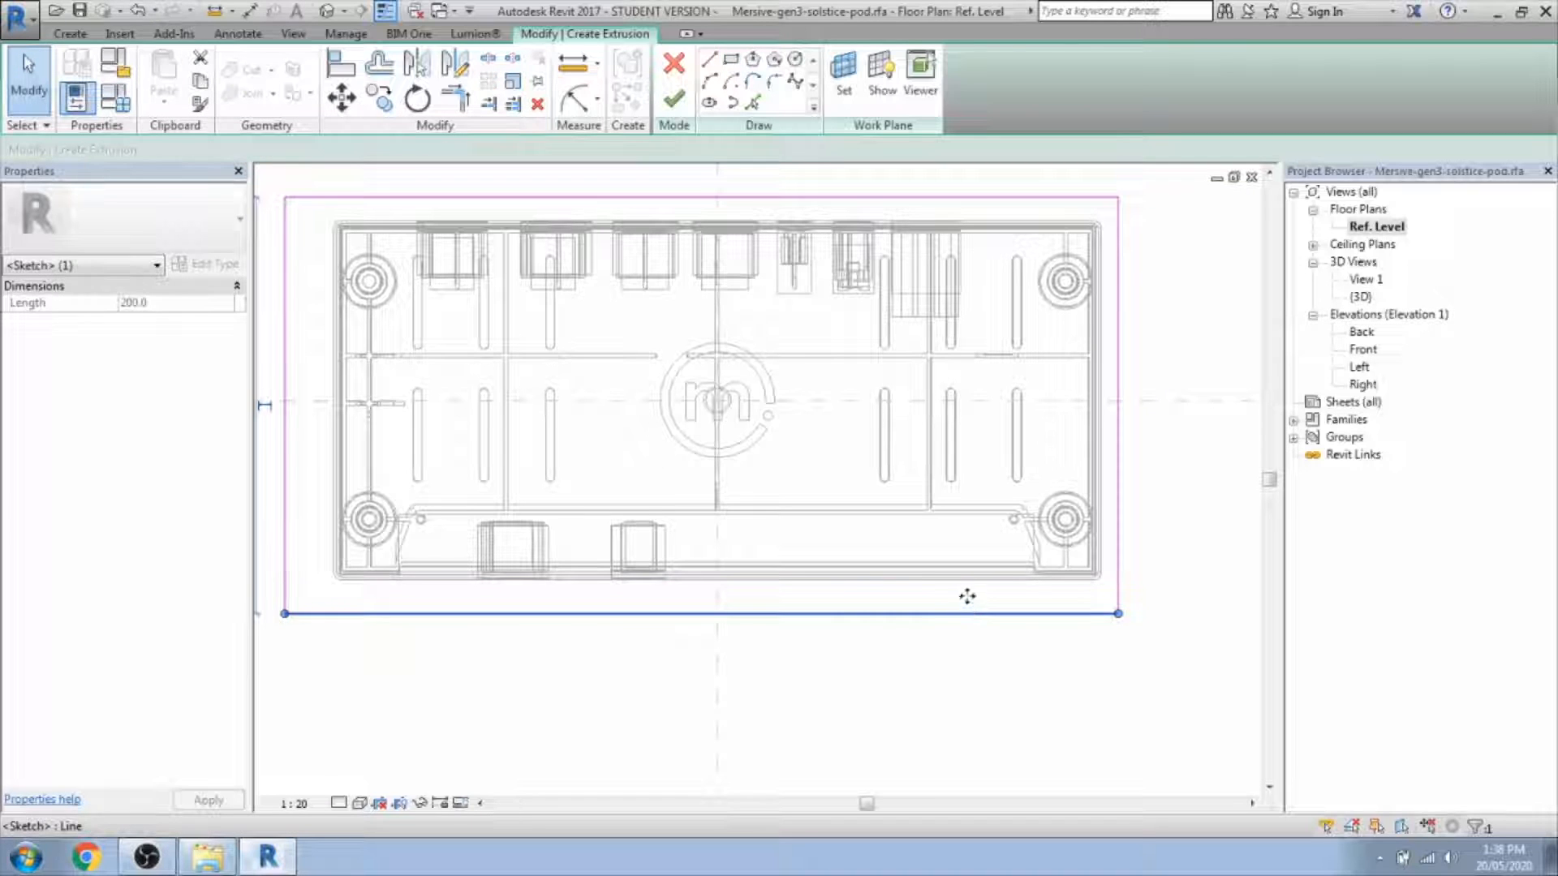
drag(968, 597, 964, 577)
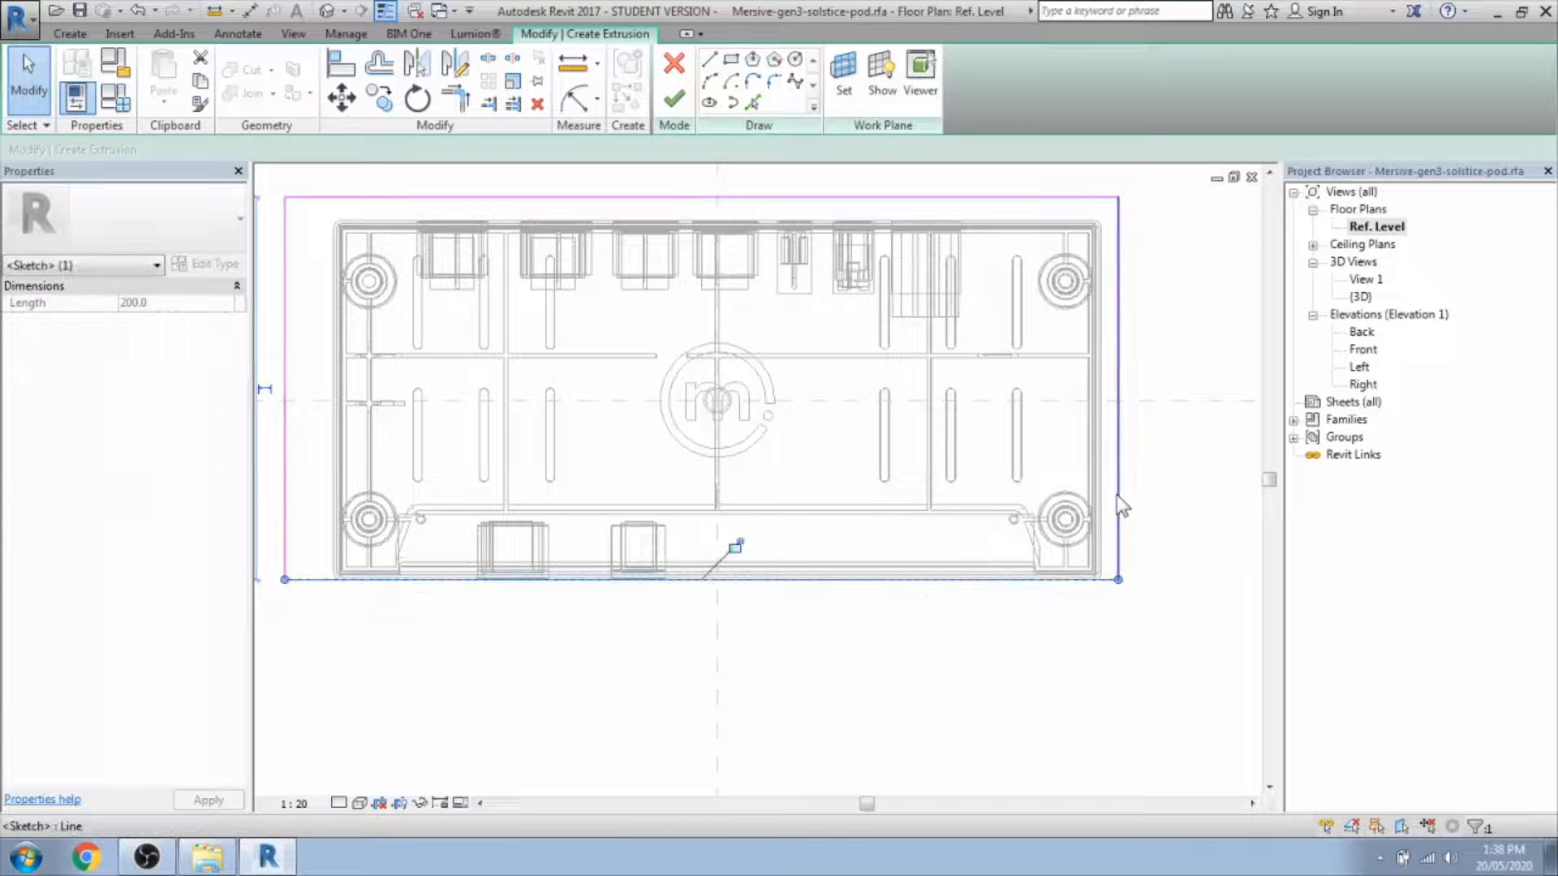
click(1119, 495)
drag(1117, 475, 1107, 474)
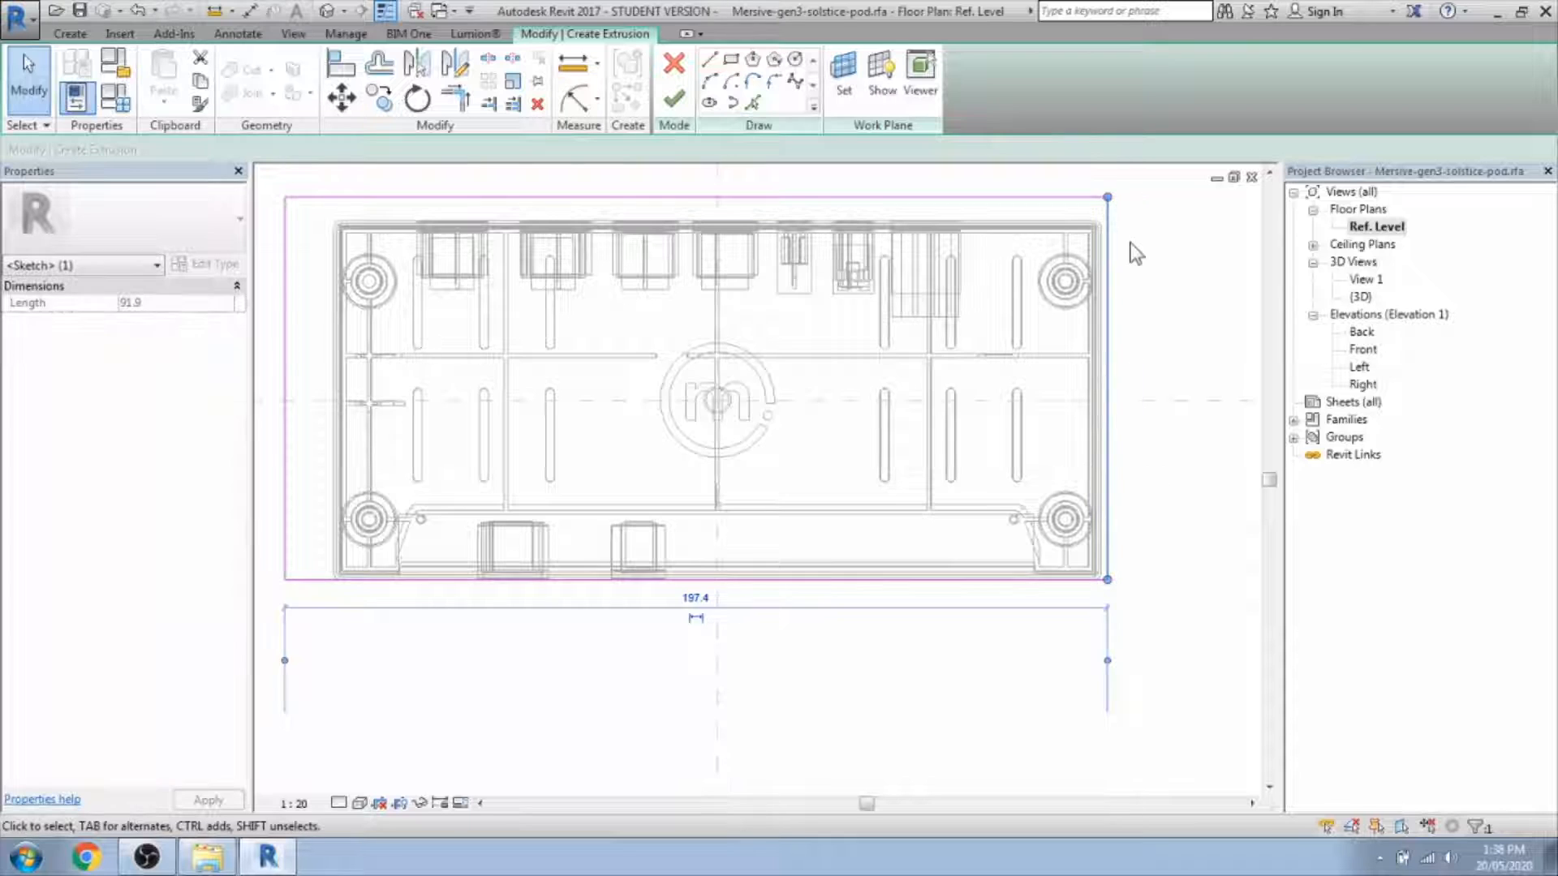
scroll(1137, 253, up, 4)
drag(1076, 220, 1064, 255)
scroll(1130, 466, down, 4)
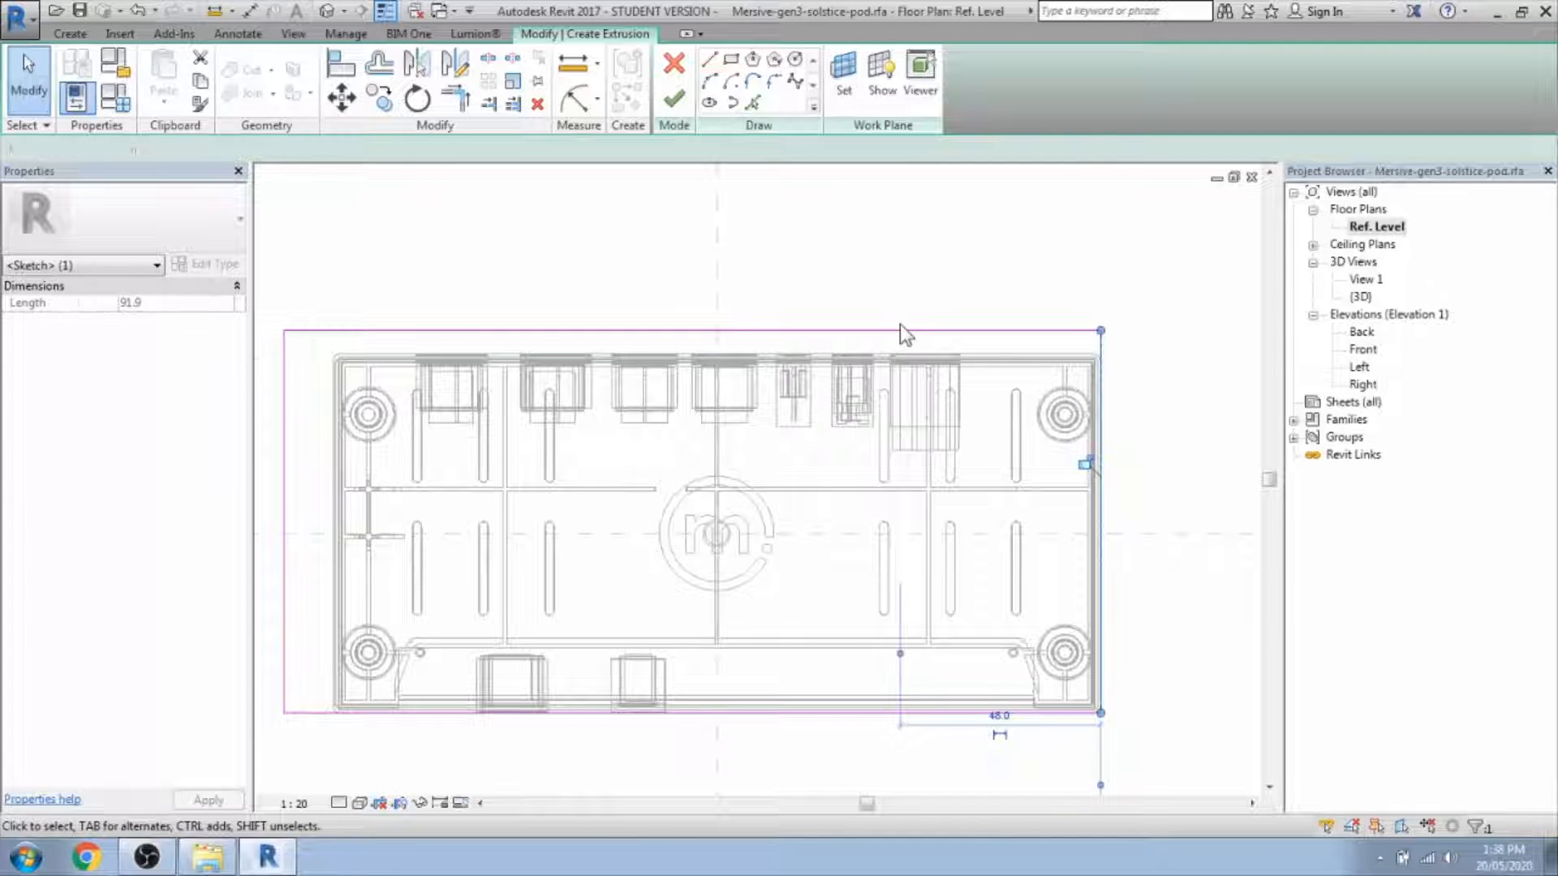
click(899, 324)
Move the top and left edges onto the outline and finish the extrusion.
click(896, 332)
drag(894, 331, 893, 354)
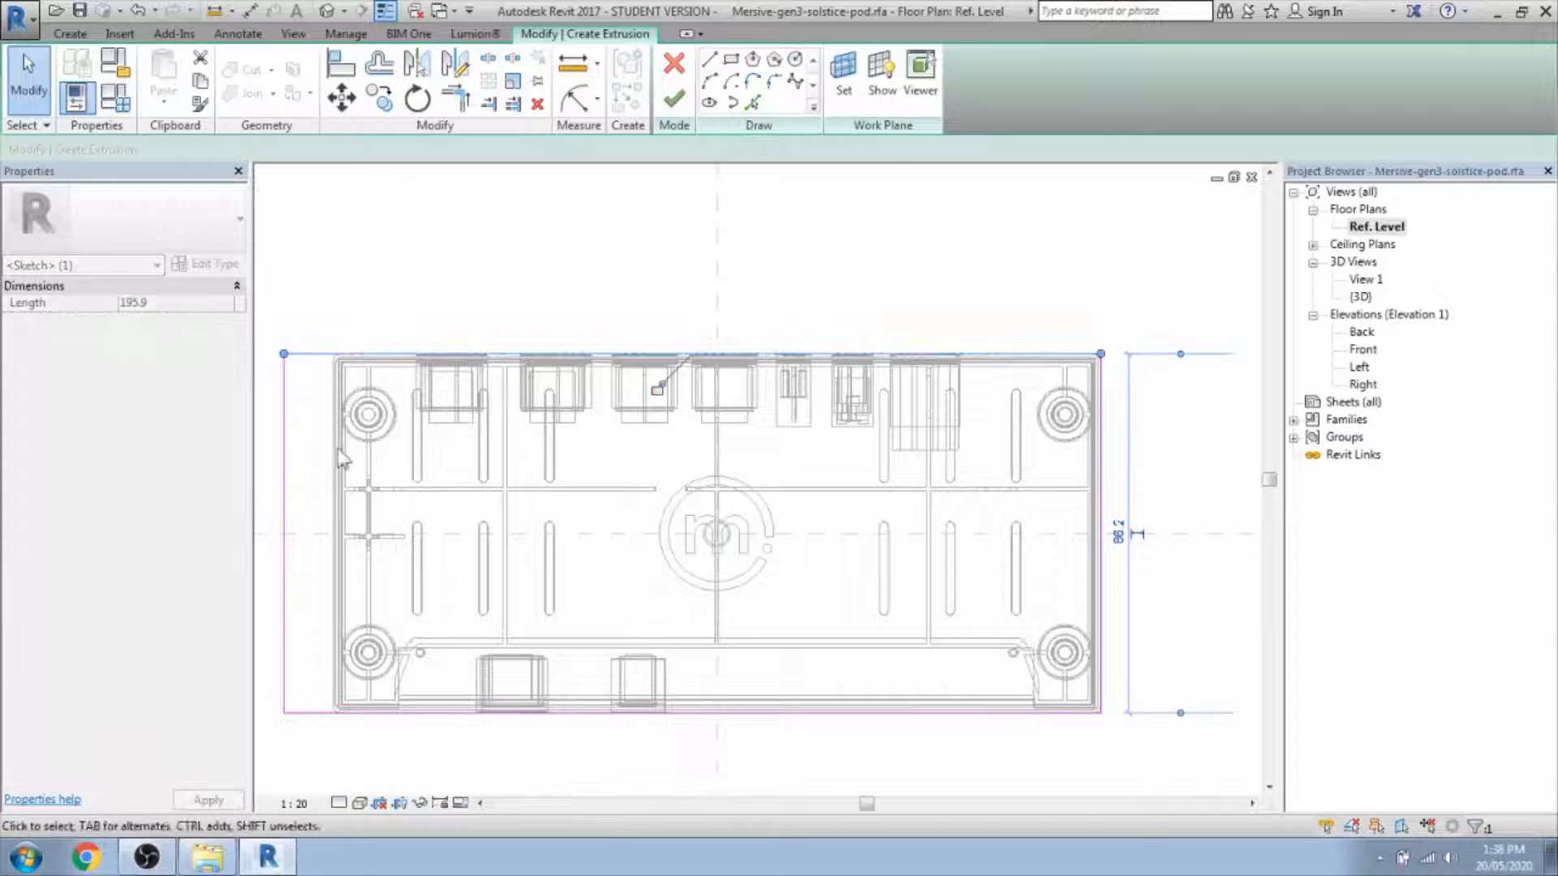
click(317, 469)
click(284, 459)
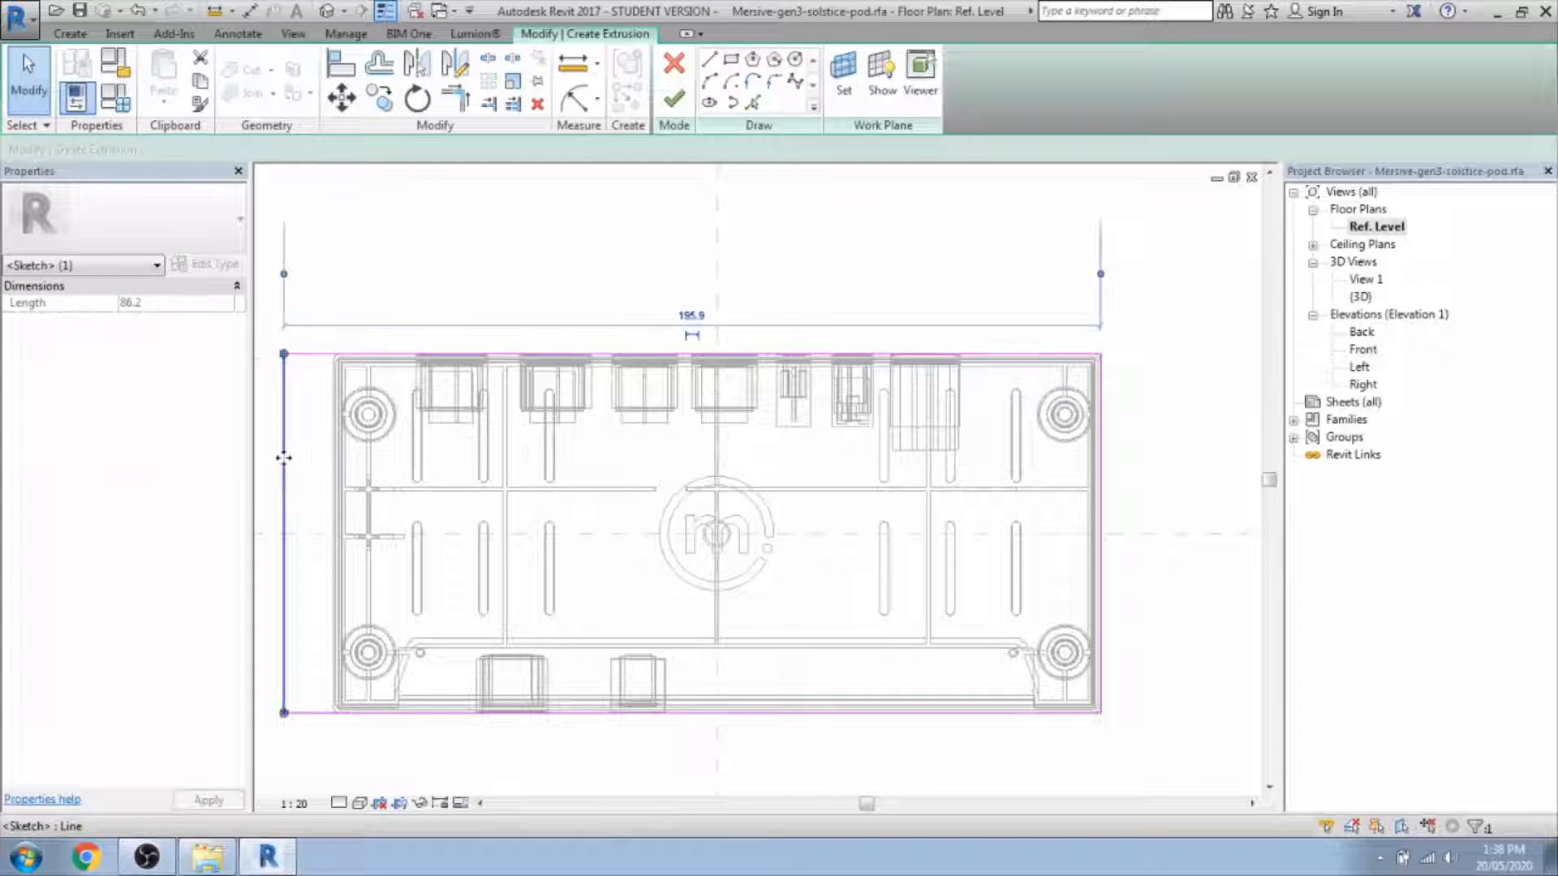
drag(283, 458, 333, 498)
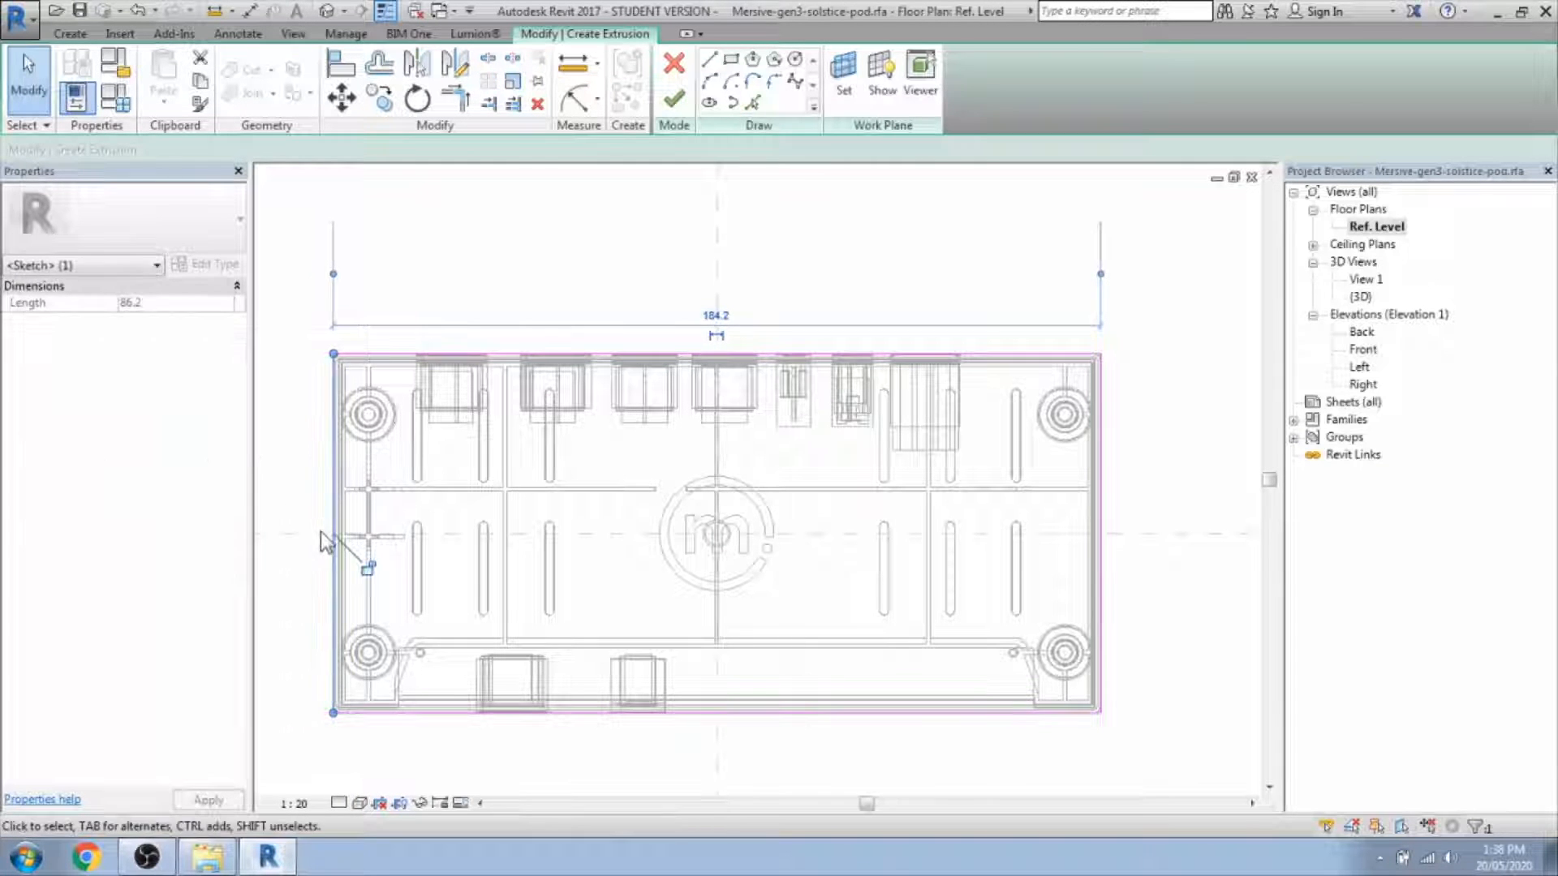
middle_drag(320, 532, 424, 511)
click(451, 621)
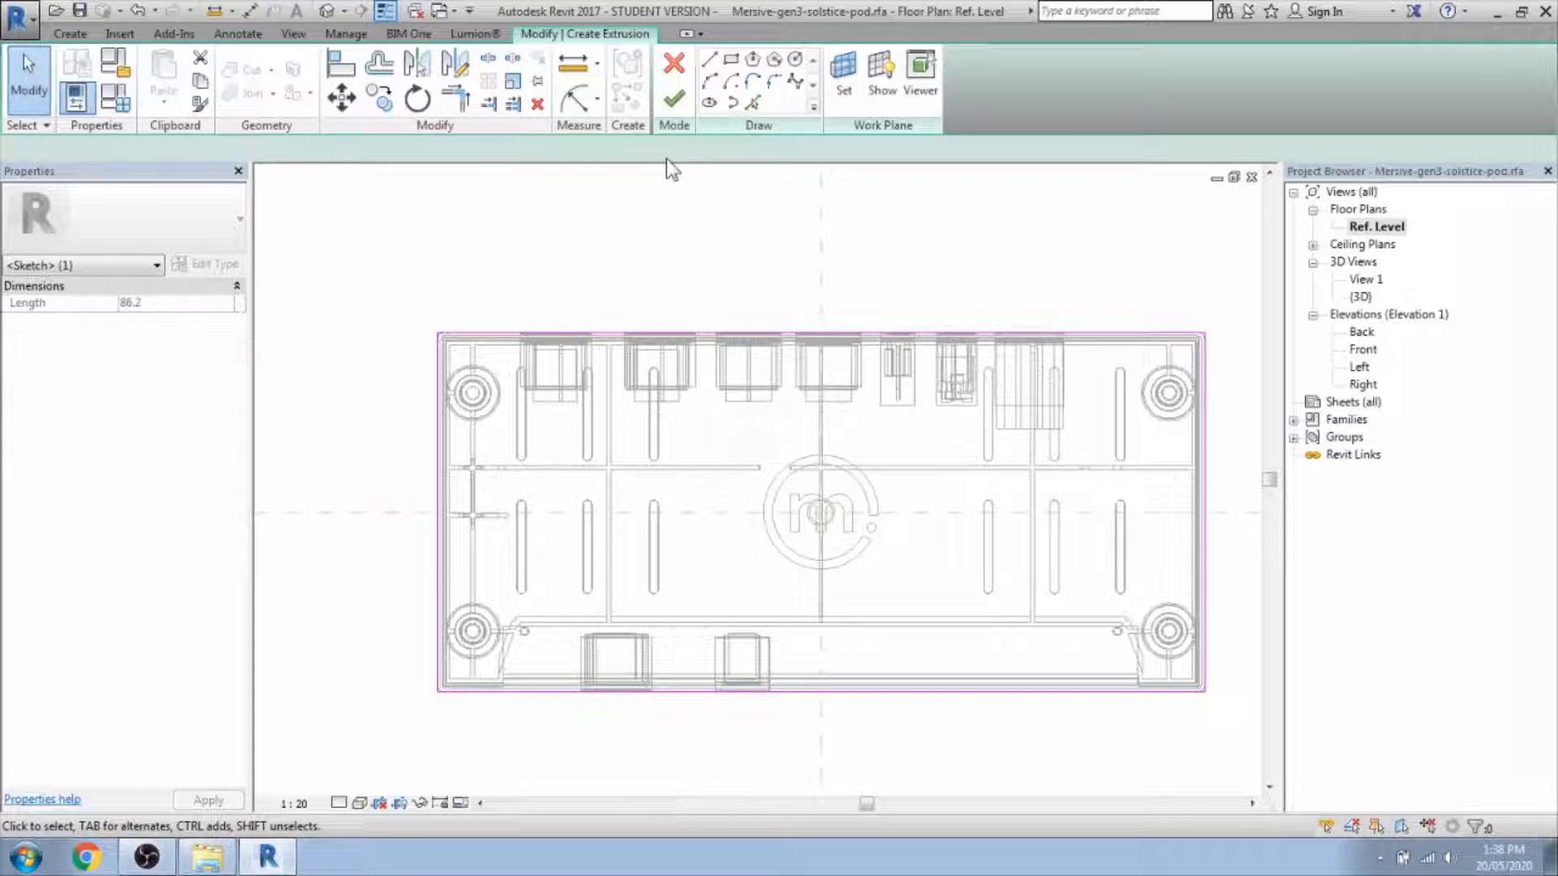
click(680, 86)
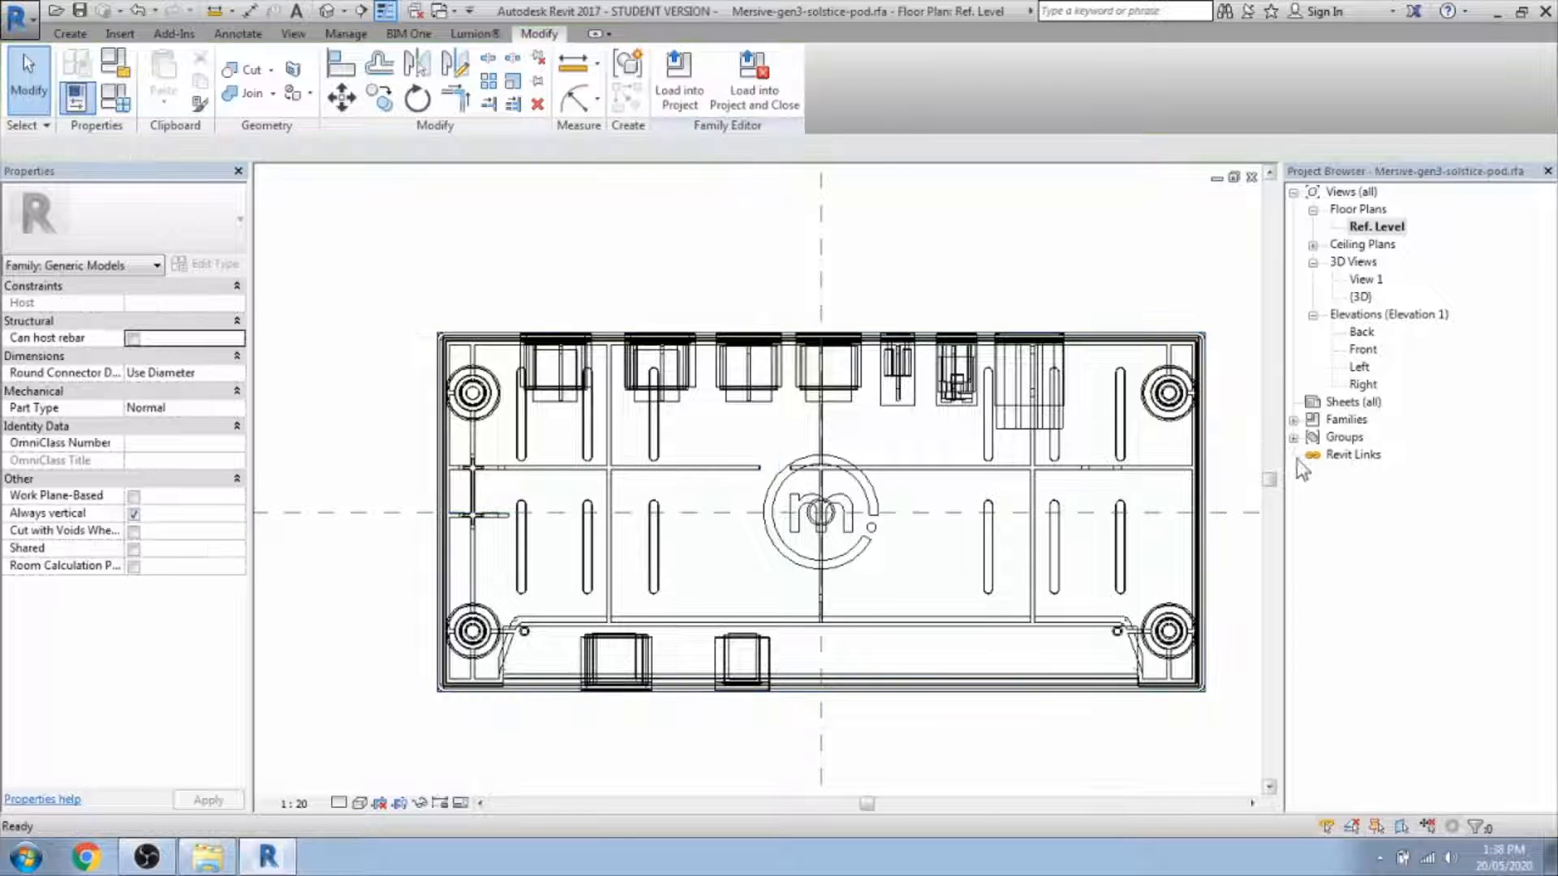
In the Front elevation, lower the box's top to a 29.6 depth.
double_click(1364, 350)
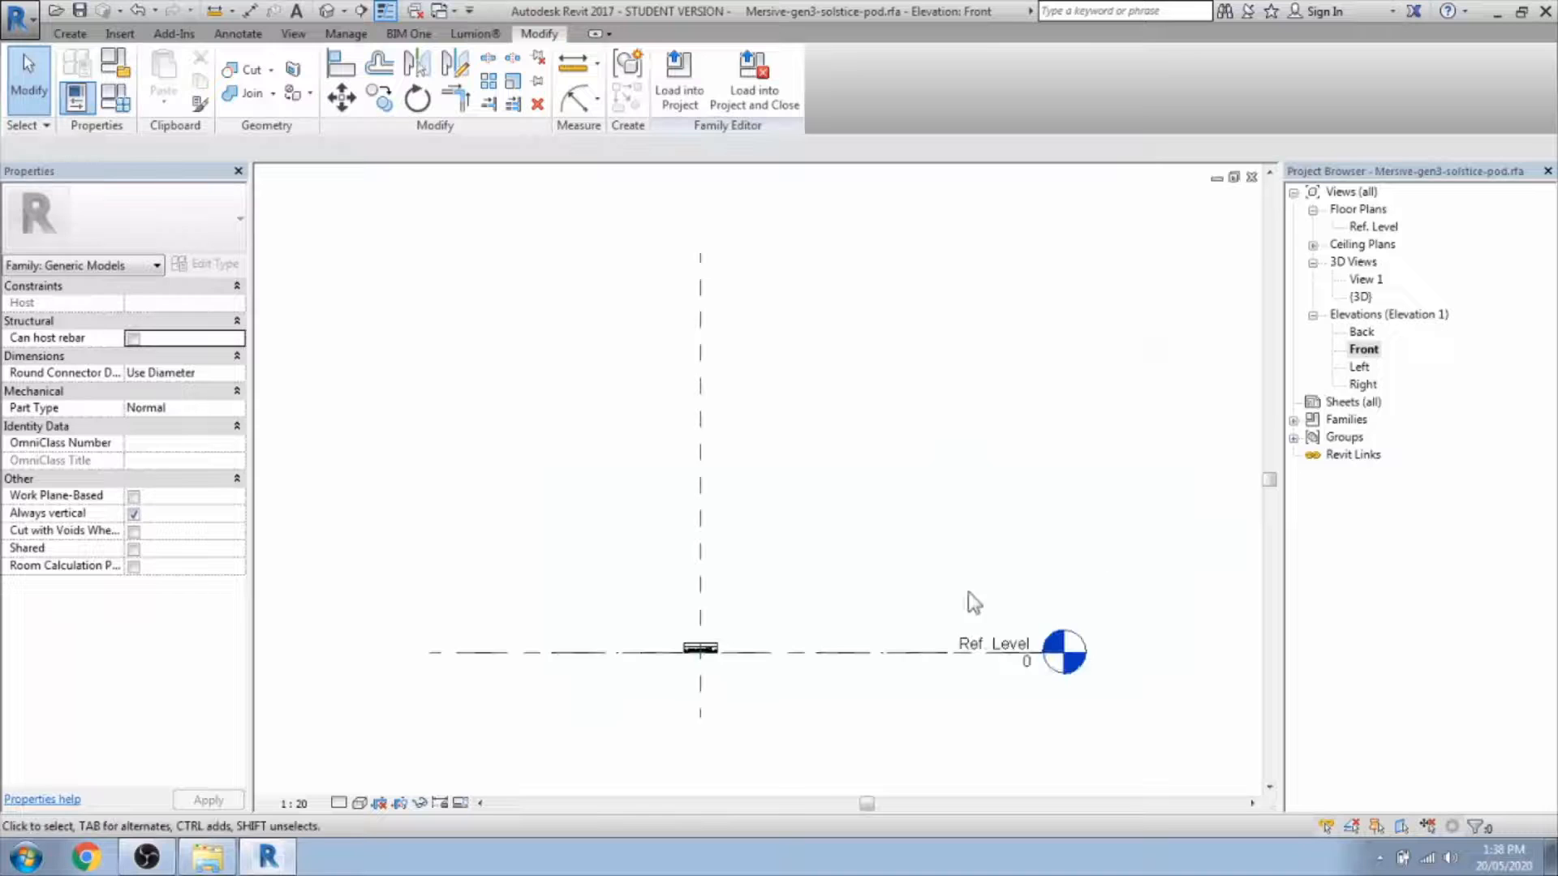
scroll(671, 683, up, 8)
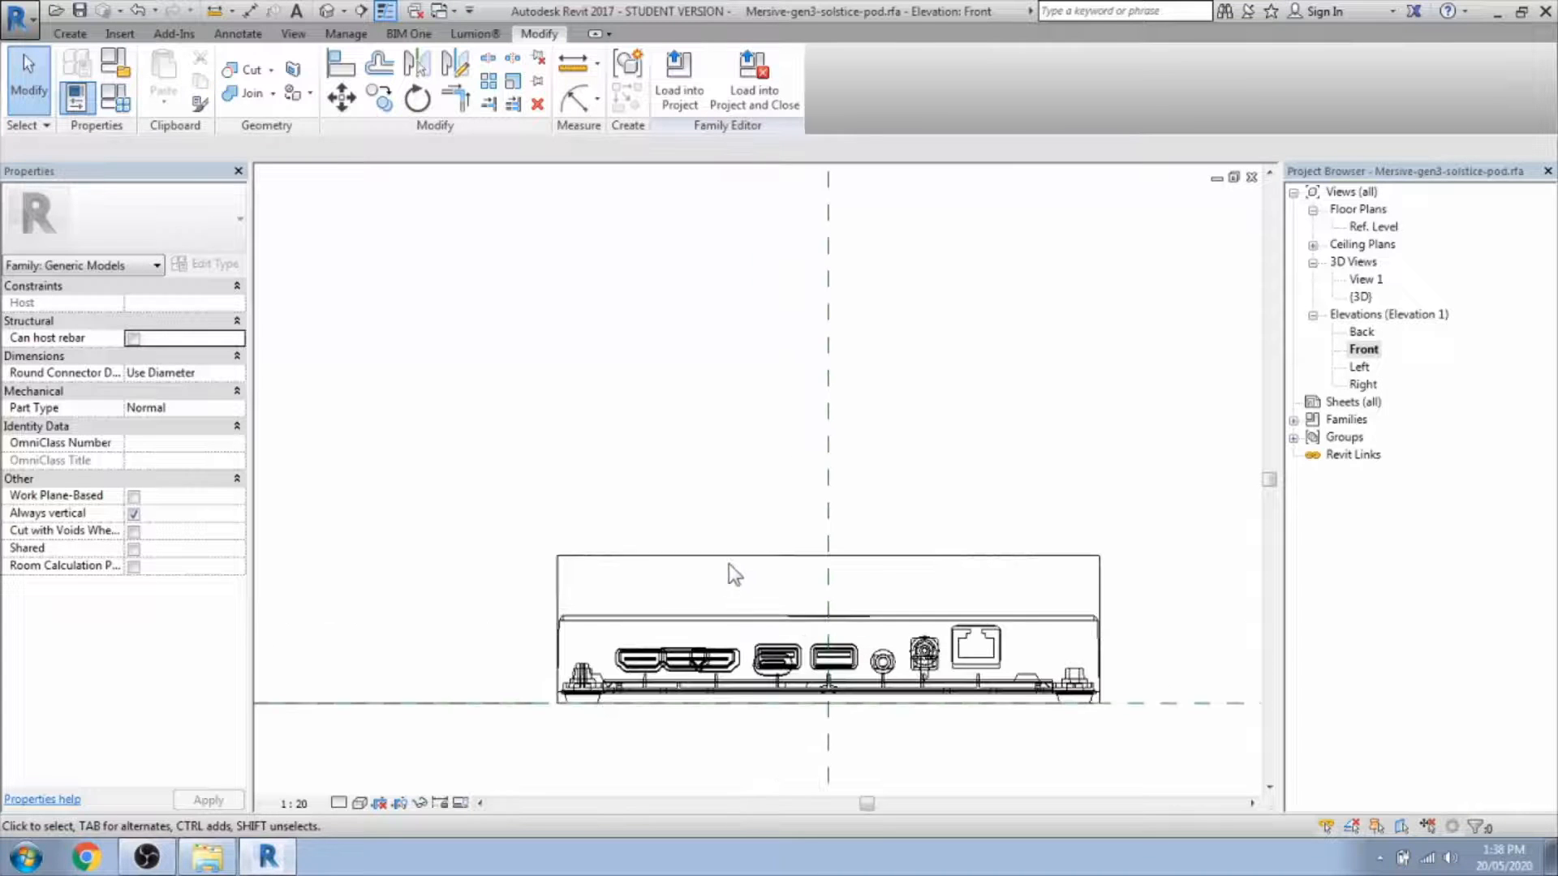
click(730, 562)
drag(828, 551, 828, 617)
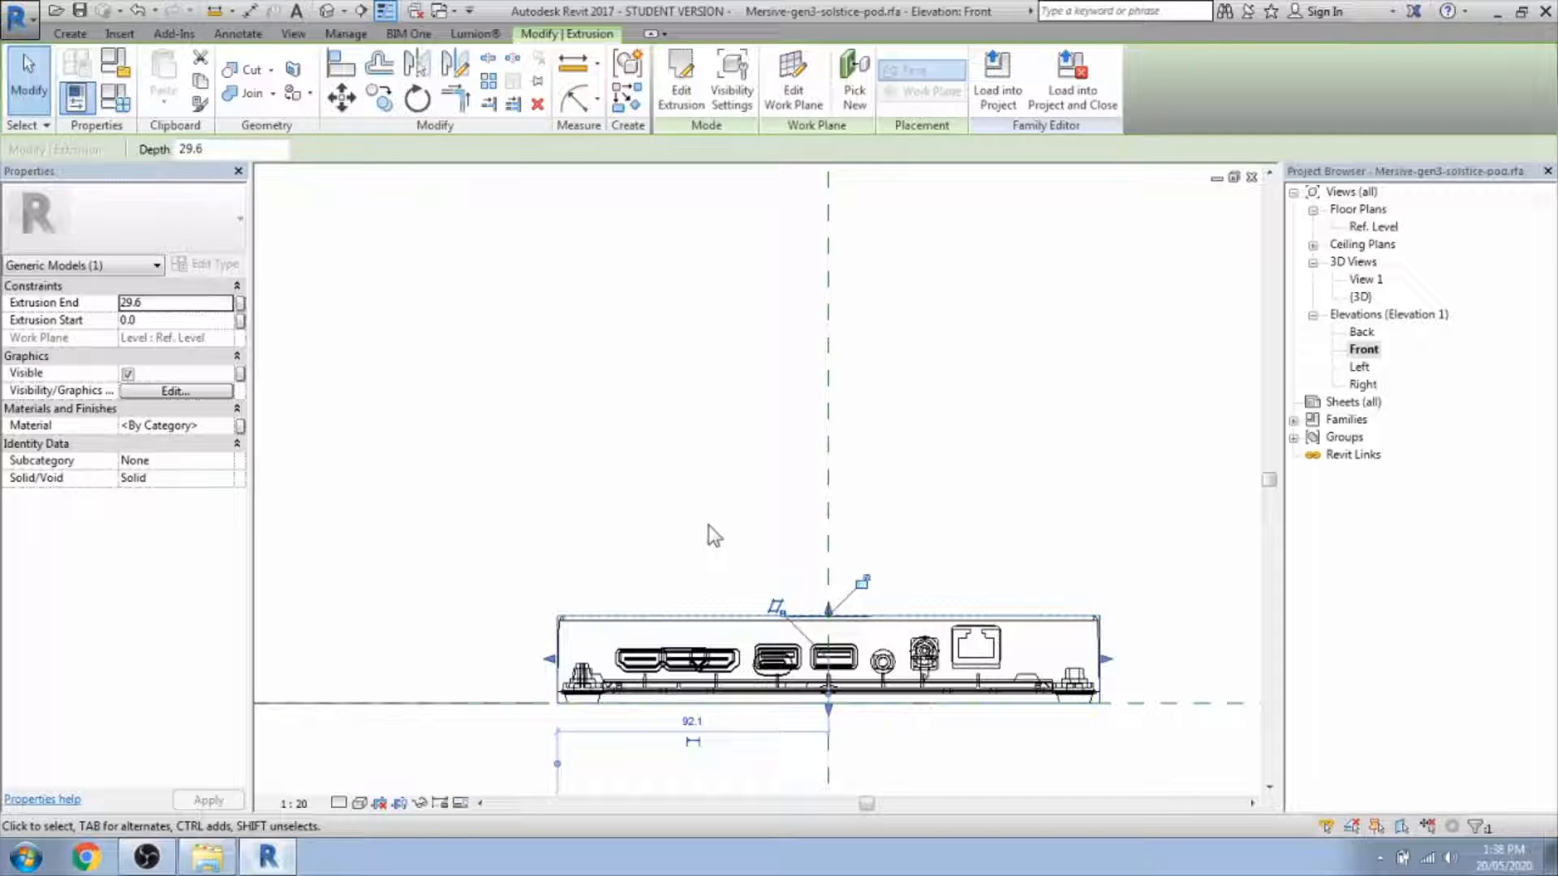
middle_drag(709, 526, 715, 534)
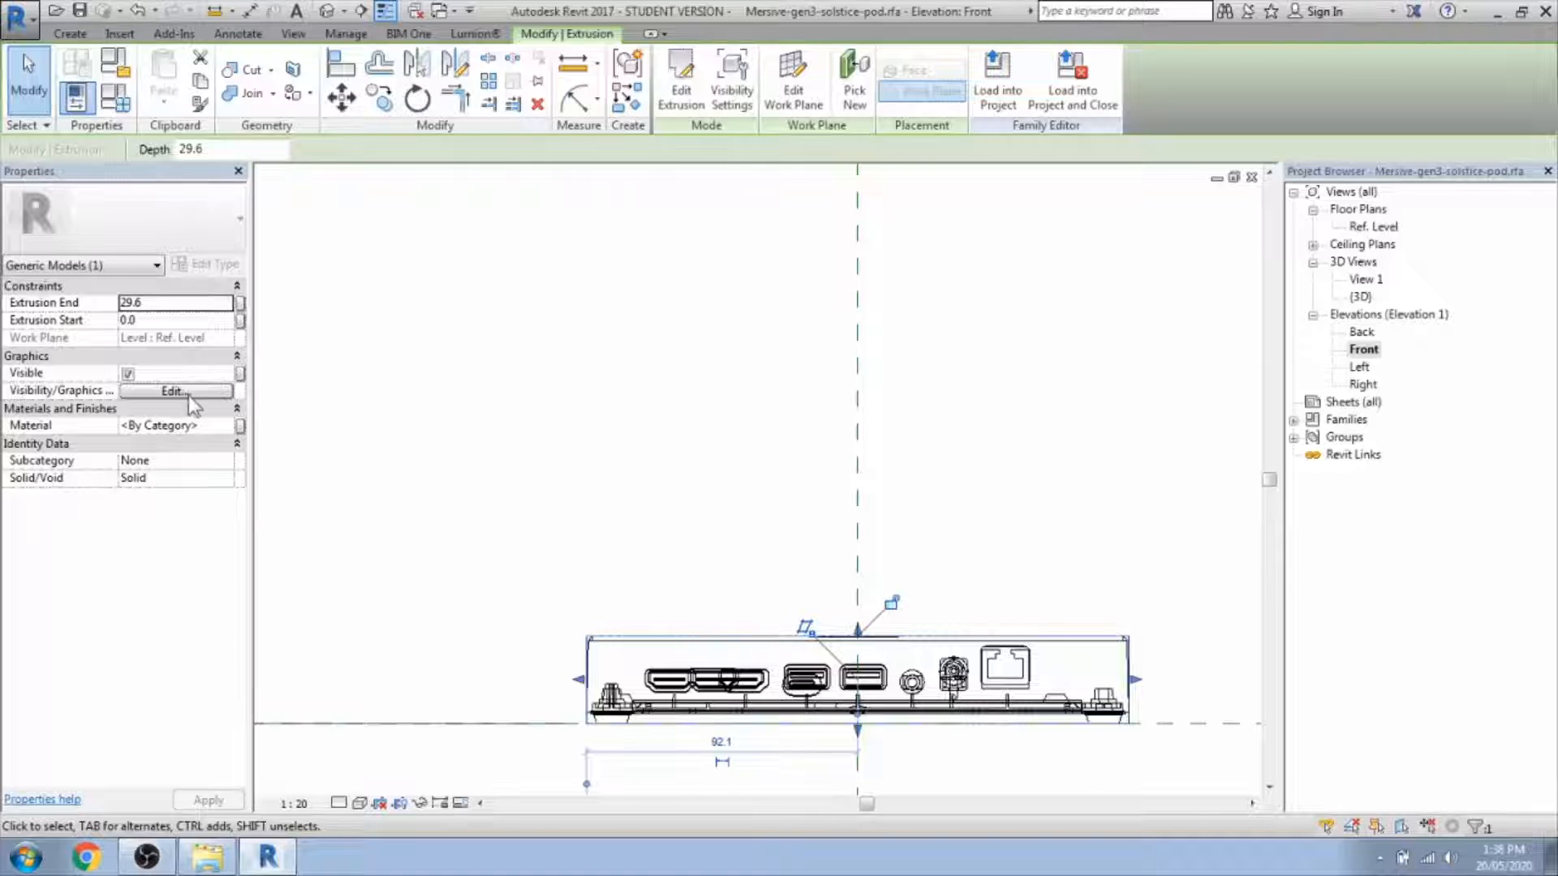
Set the box to display only at Coarse detail level.
click(188, 393)
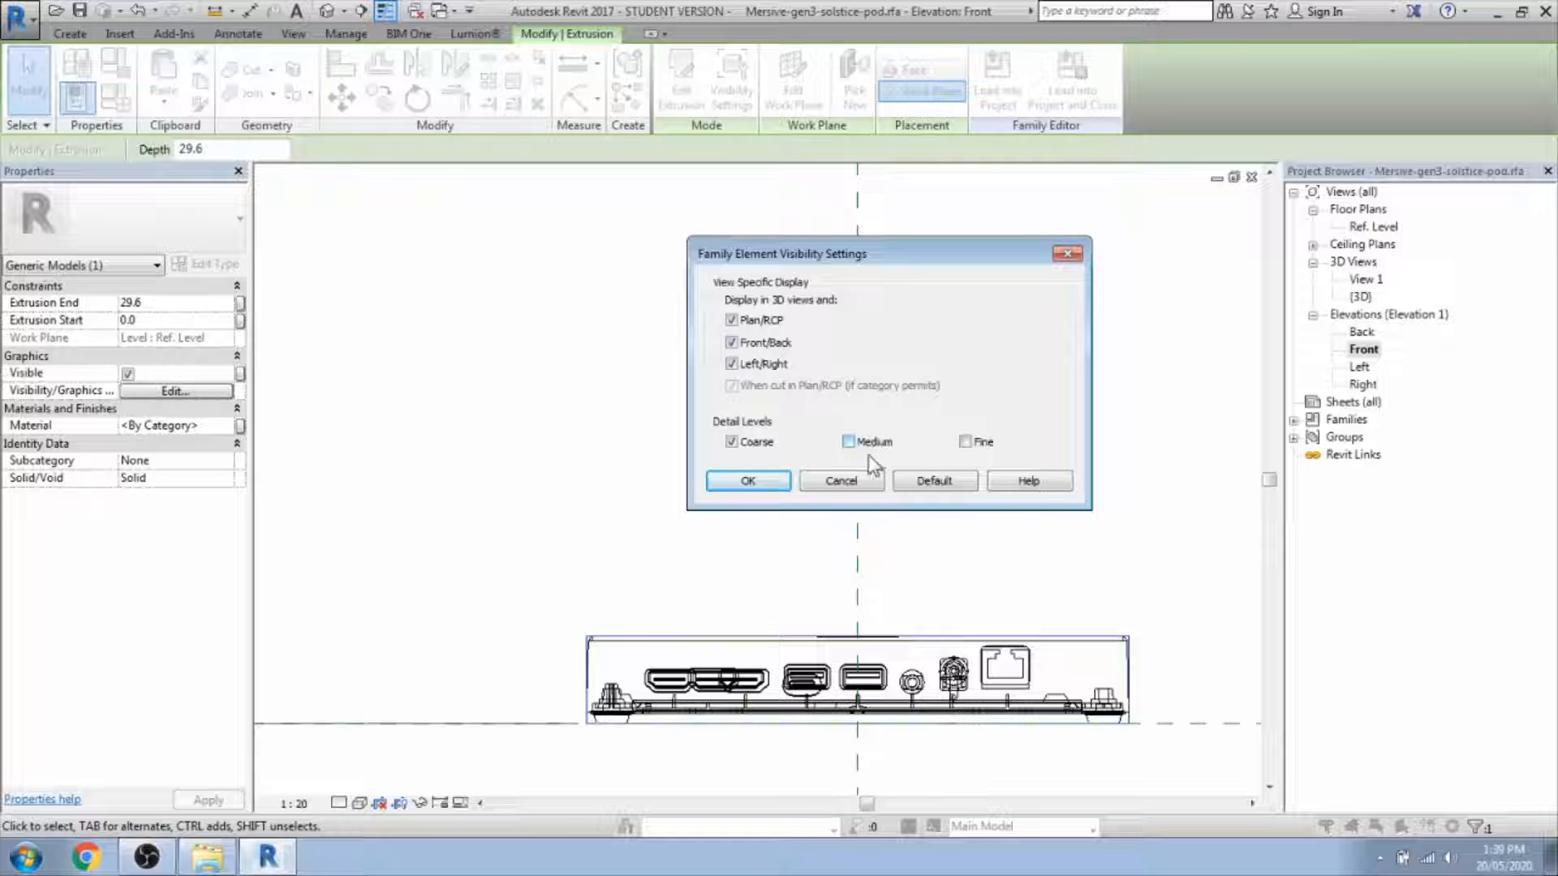
click(775, 485)
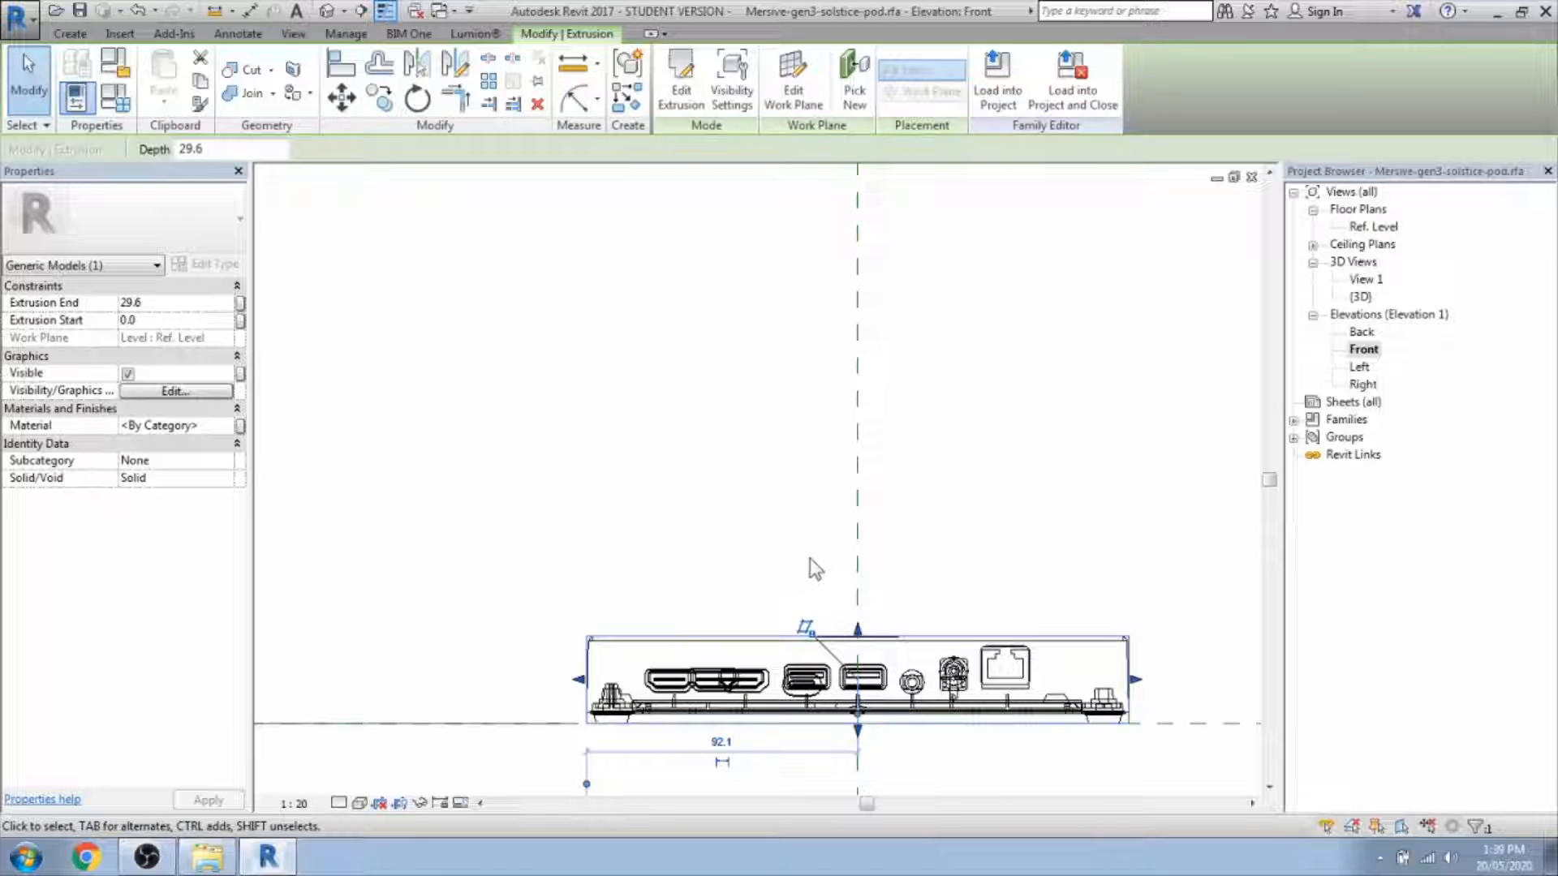
click(328, 11)
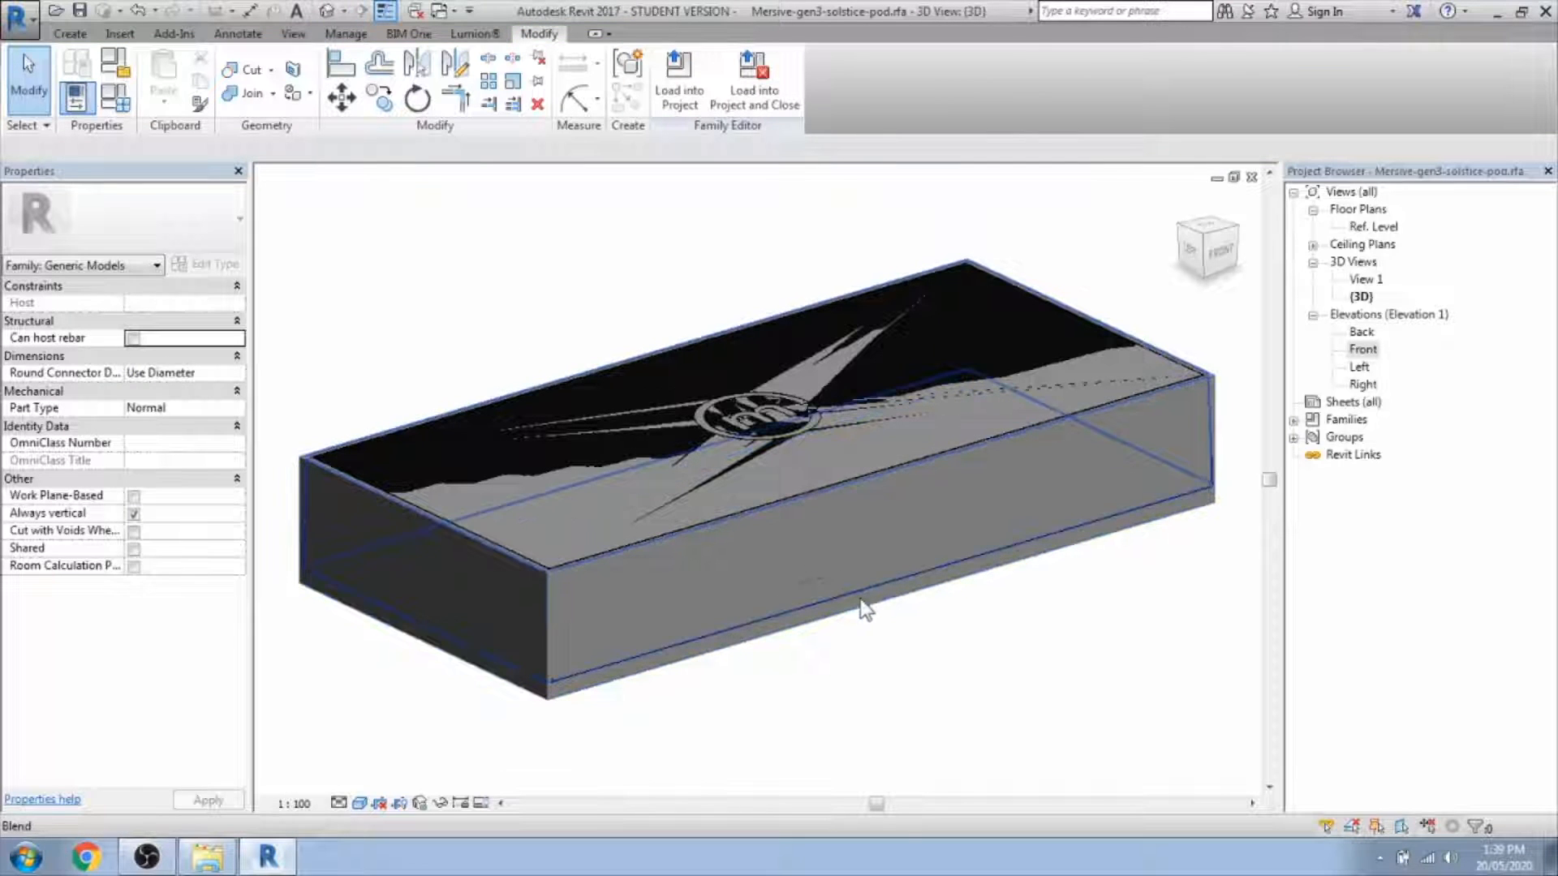
Inspect the 29.6-deep box enclosing the pod housing in 3D, then open the application menu.
shift+middle_drag(932, 598, 898, 466)
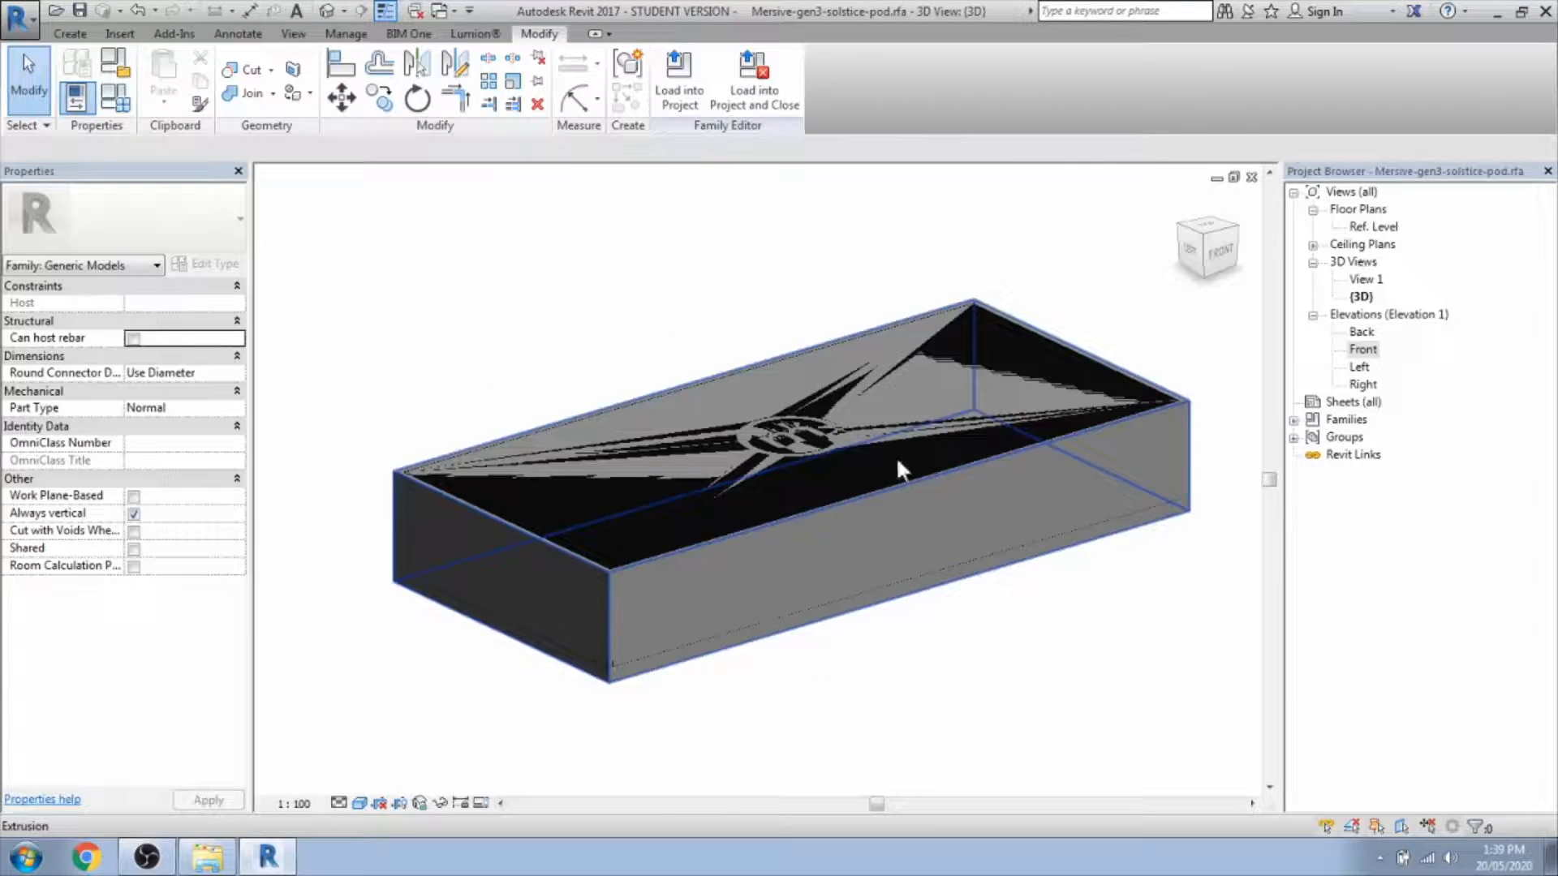
click(841, 557)
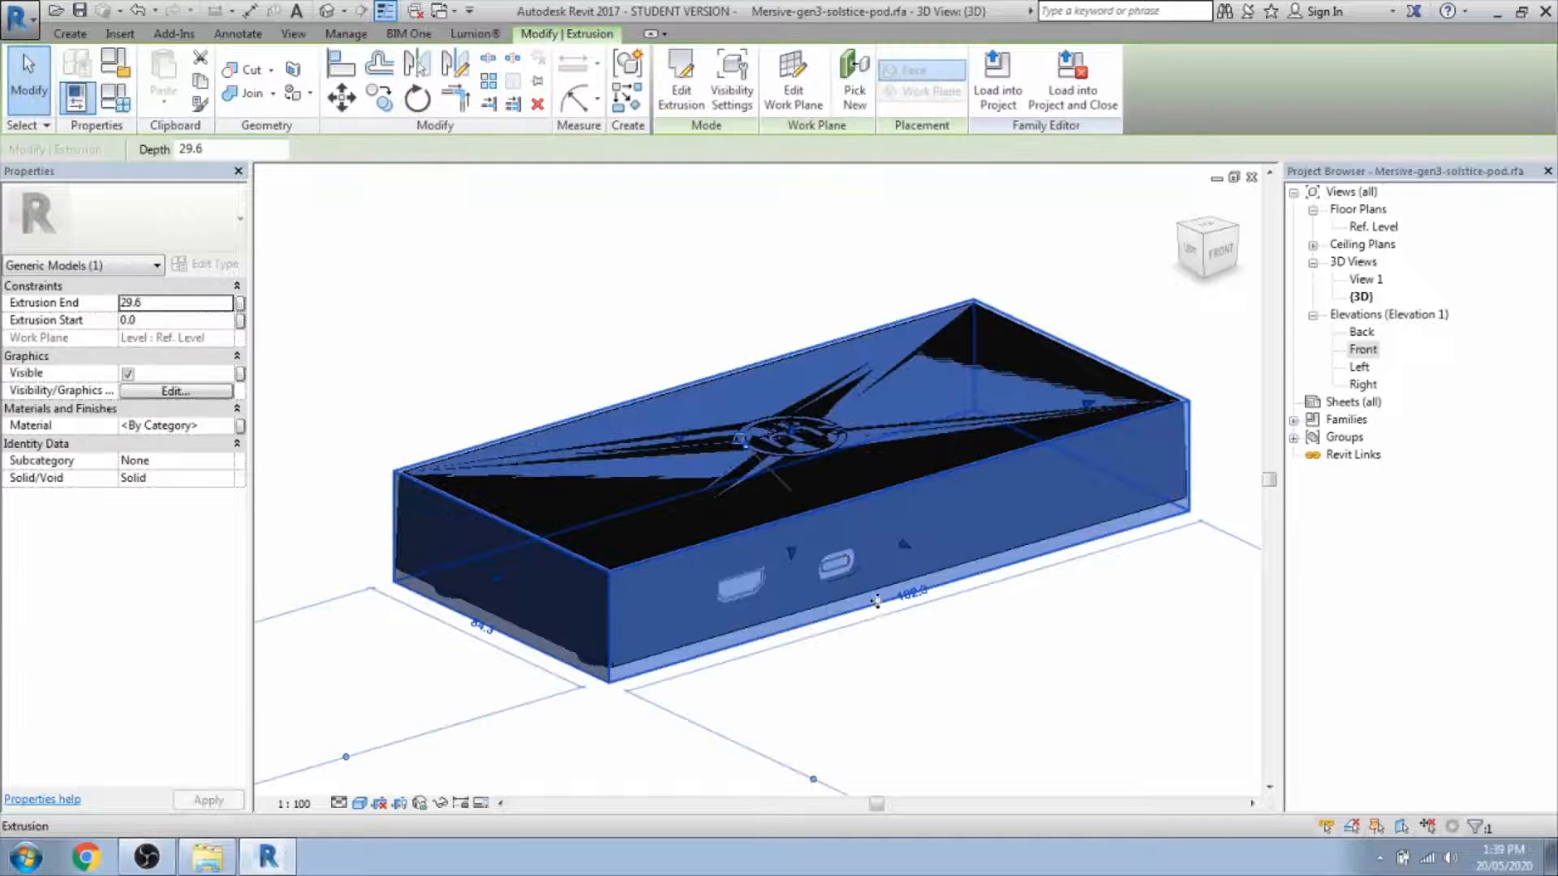
click(941, 674)
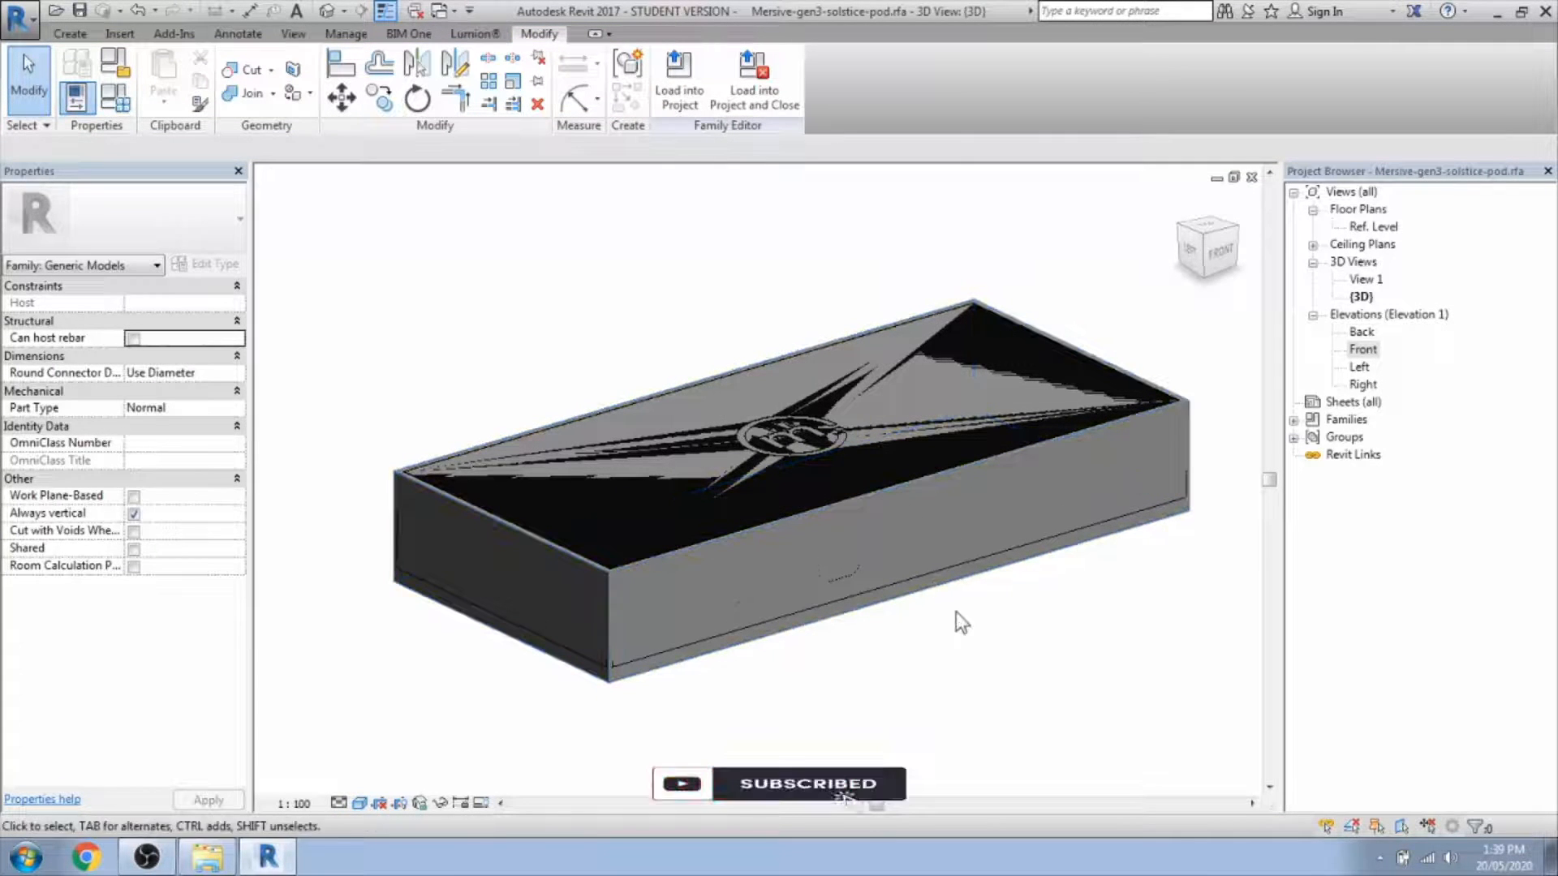
click(862, 548)
middle_drag(911, 625, 913, 511)
scroll(913, 511, up, 1)
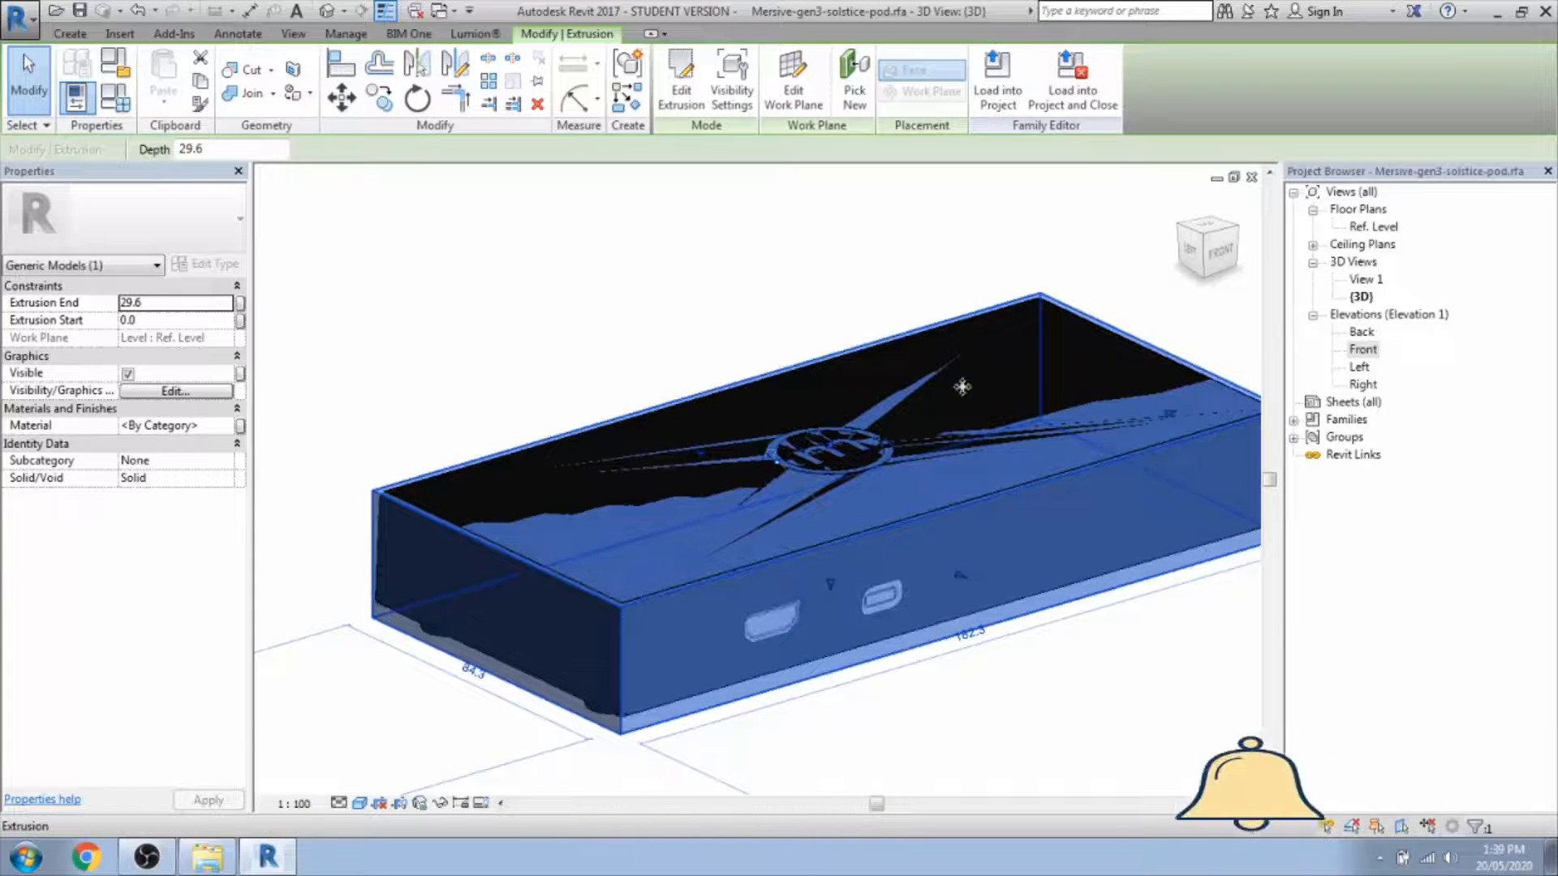
click(762, 304)
click(20, 19)
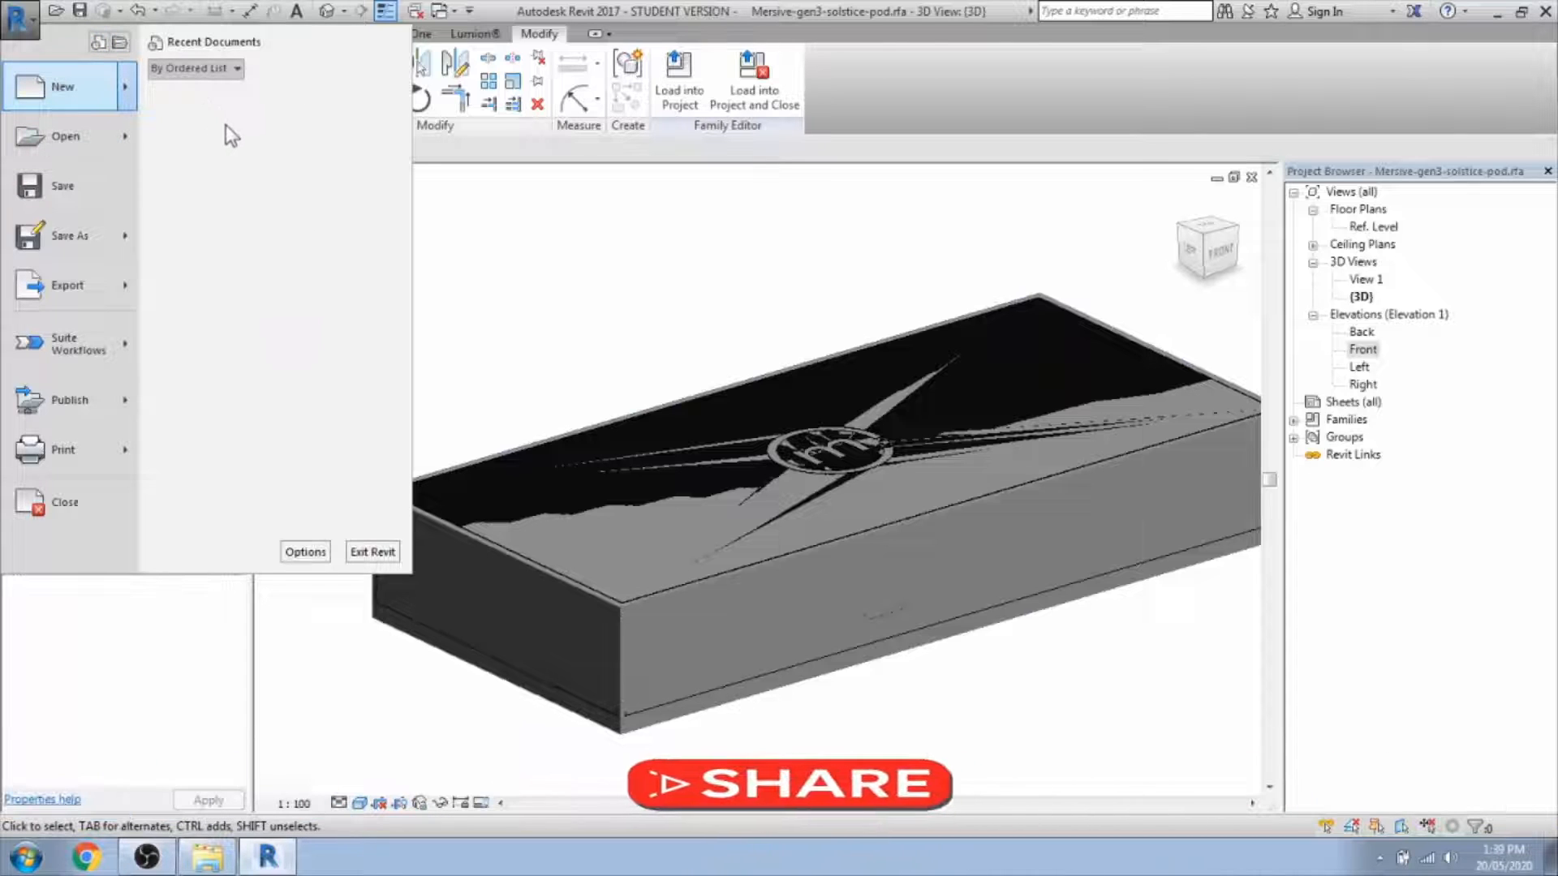
Create a new blank project and switch back to the pod family's 3D view.
key(Escape)
click(725, 491)
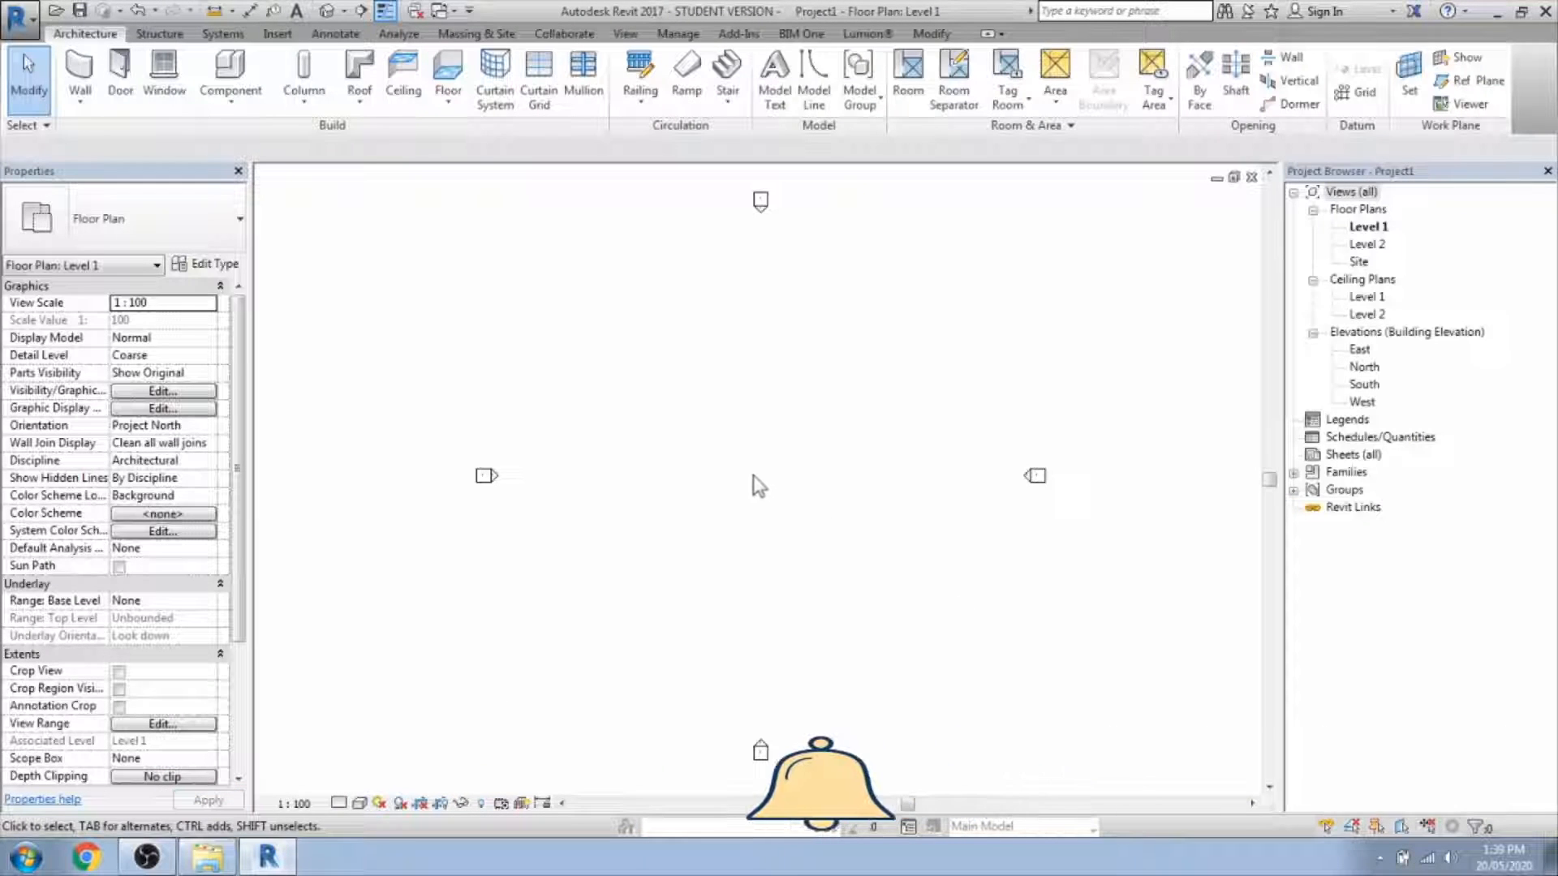
click(414, 12)
Orbit and select the box to check its Black Paint material.
mouse_move(514, 641)
shift+middle_down()
mouse_move(585, 672)
mouse_move(800, 646)
mouse_move(881, 656)
mouse_move(859, 609)
shift+middle_up()
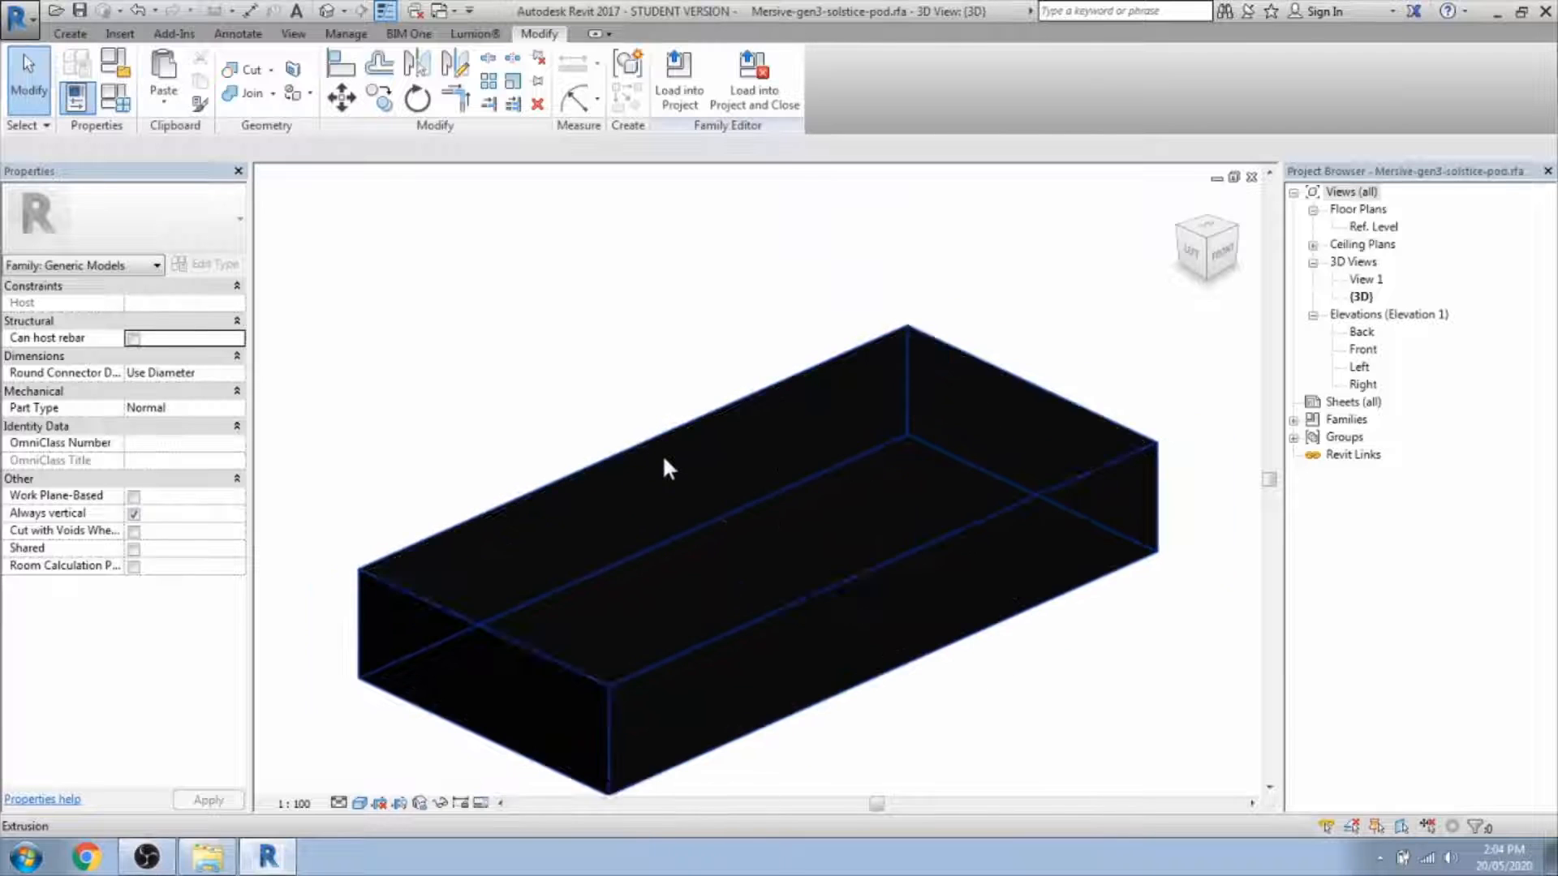
middle_drag(898, 654, 941, 584)
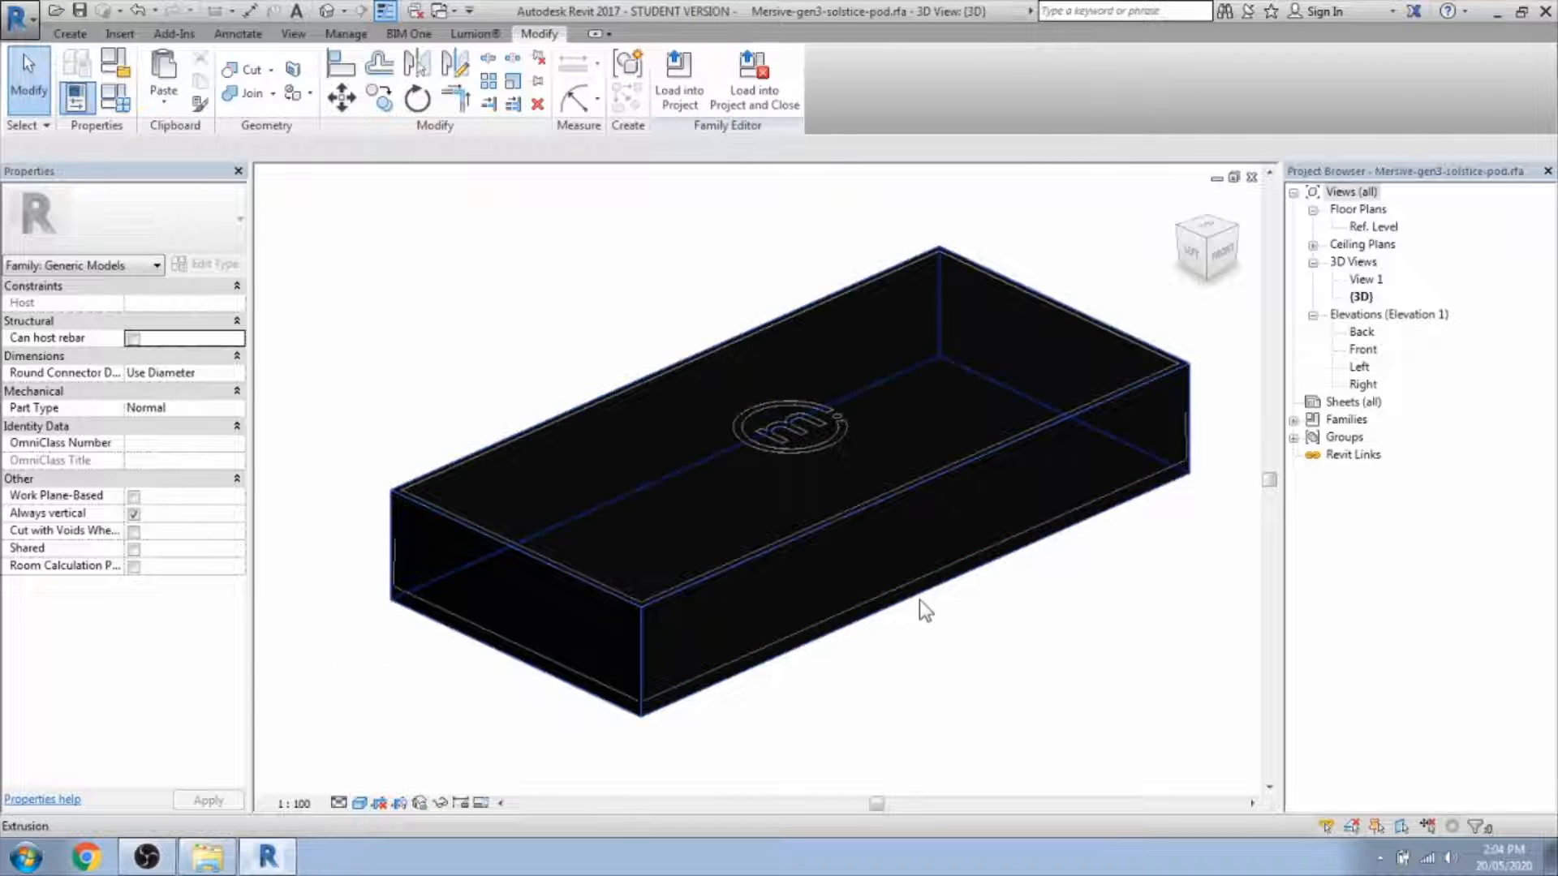
click(864, 562)
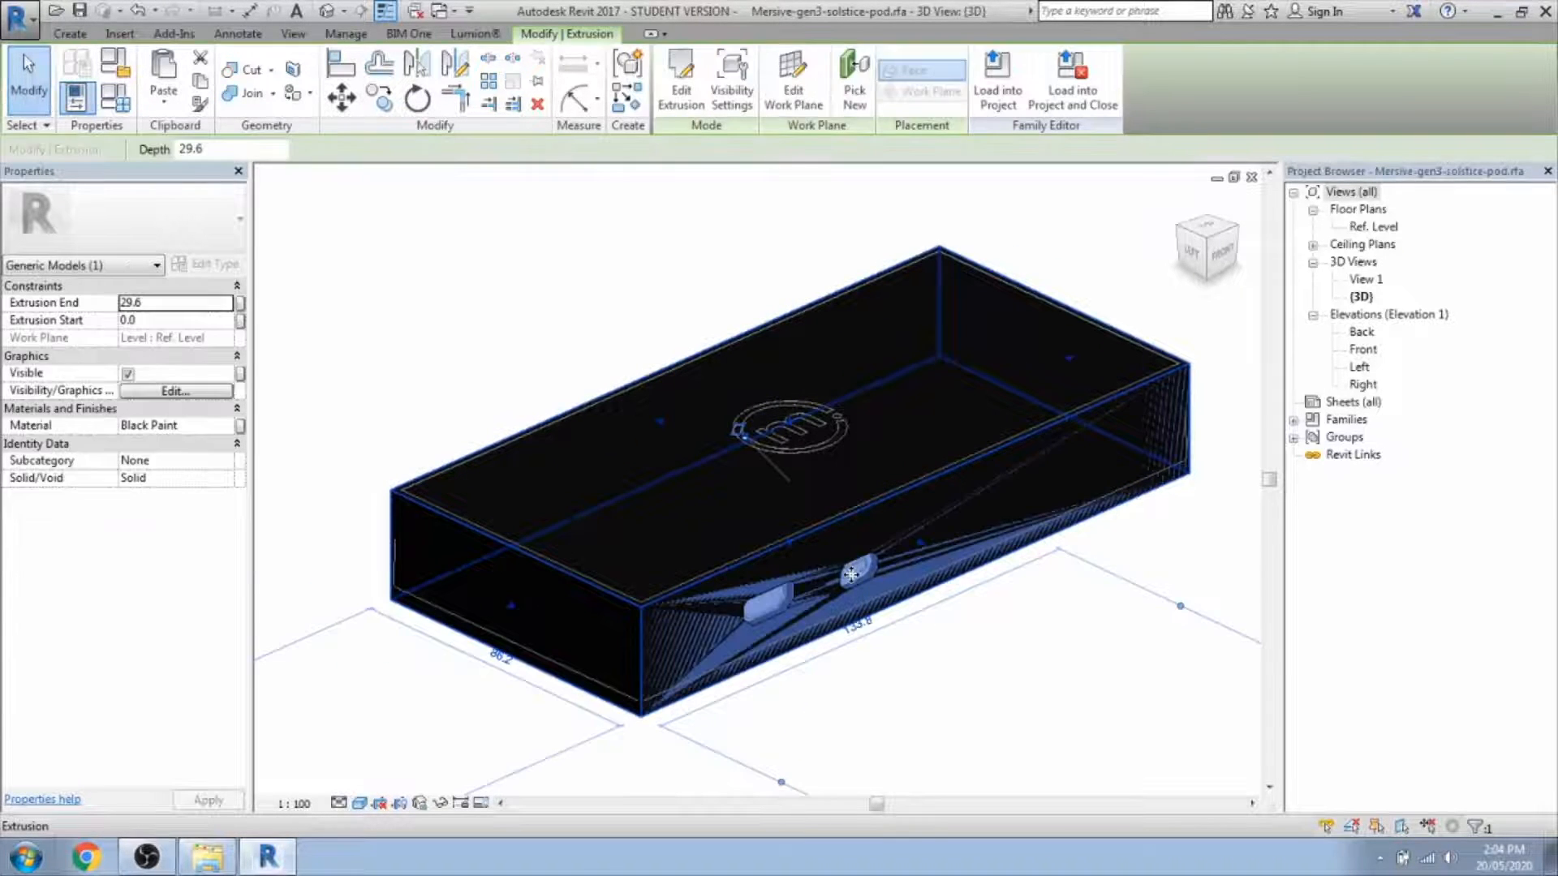
click(873, 618)
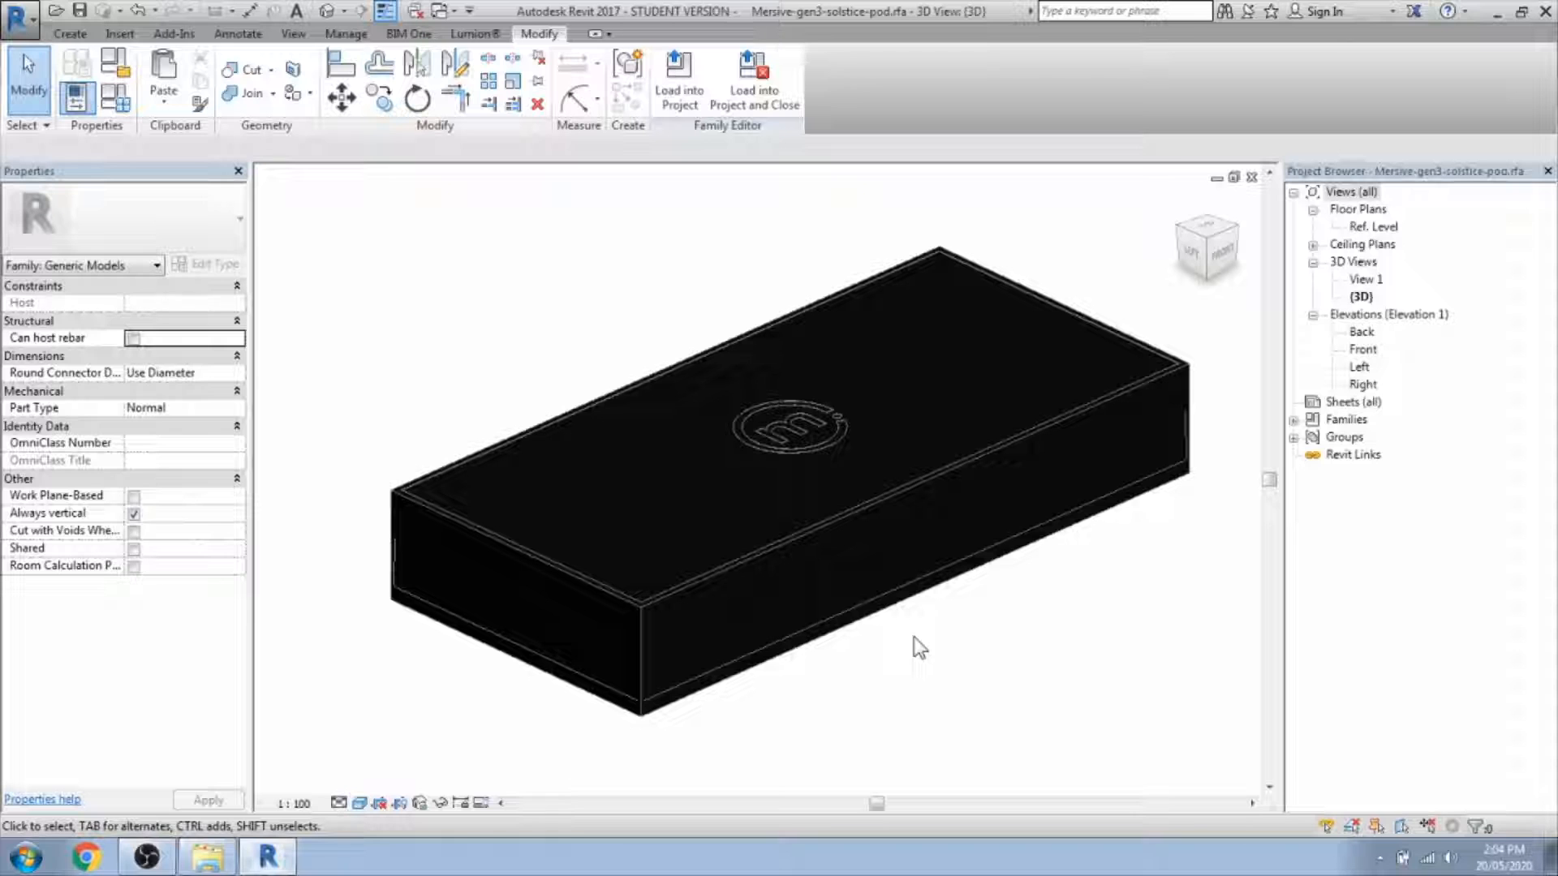
Load the pod family into the project and view it at Coarse detail.
click(680, 90)
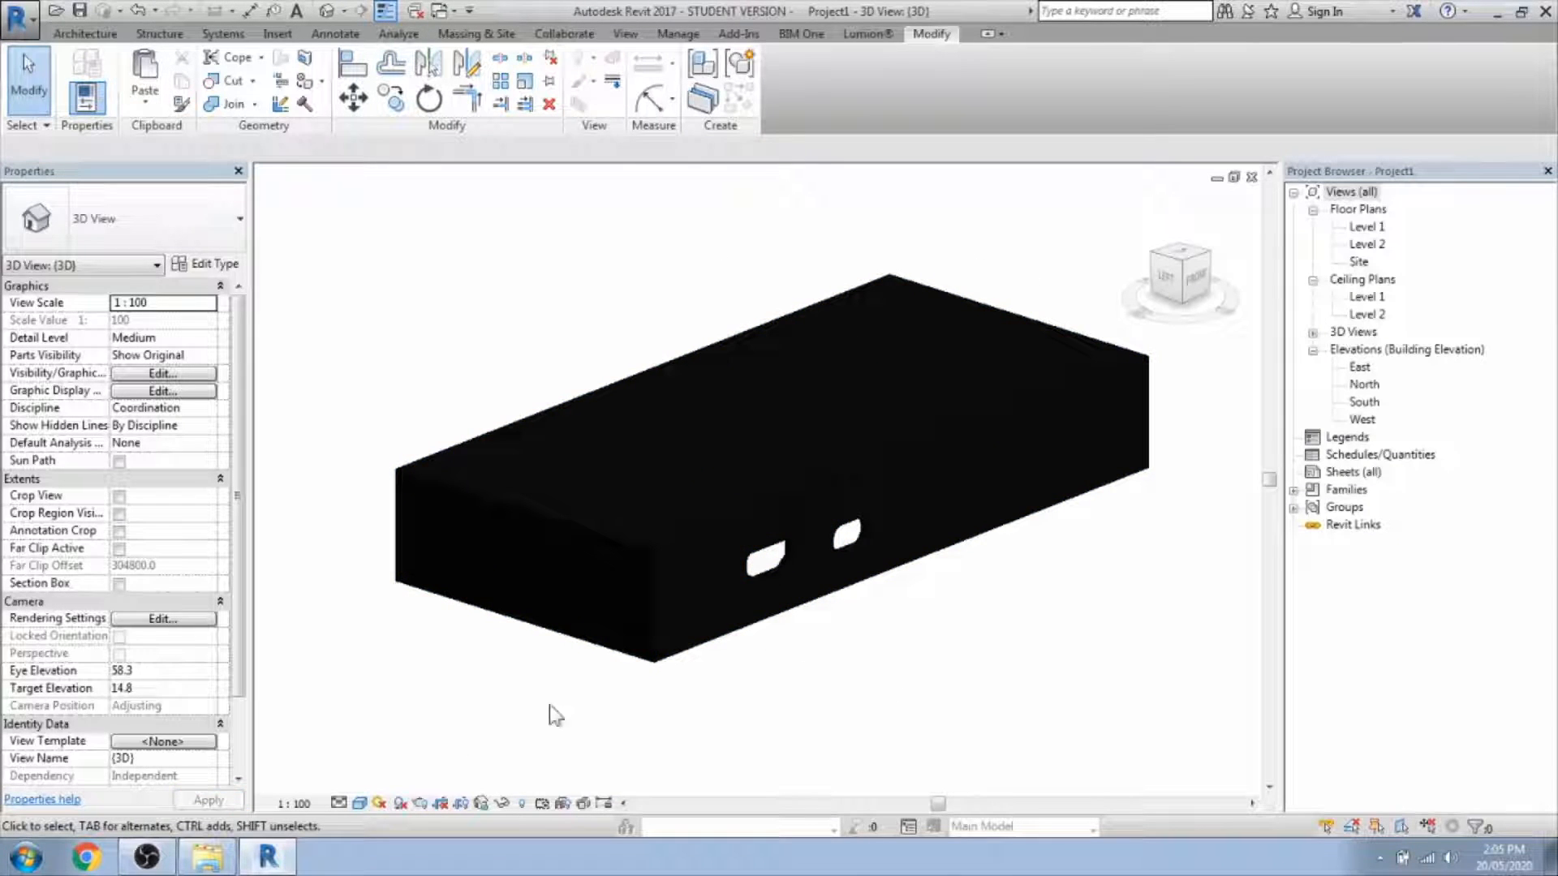
click(293, 804)
click(338, 804)
click(362, 740)
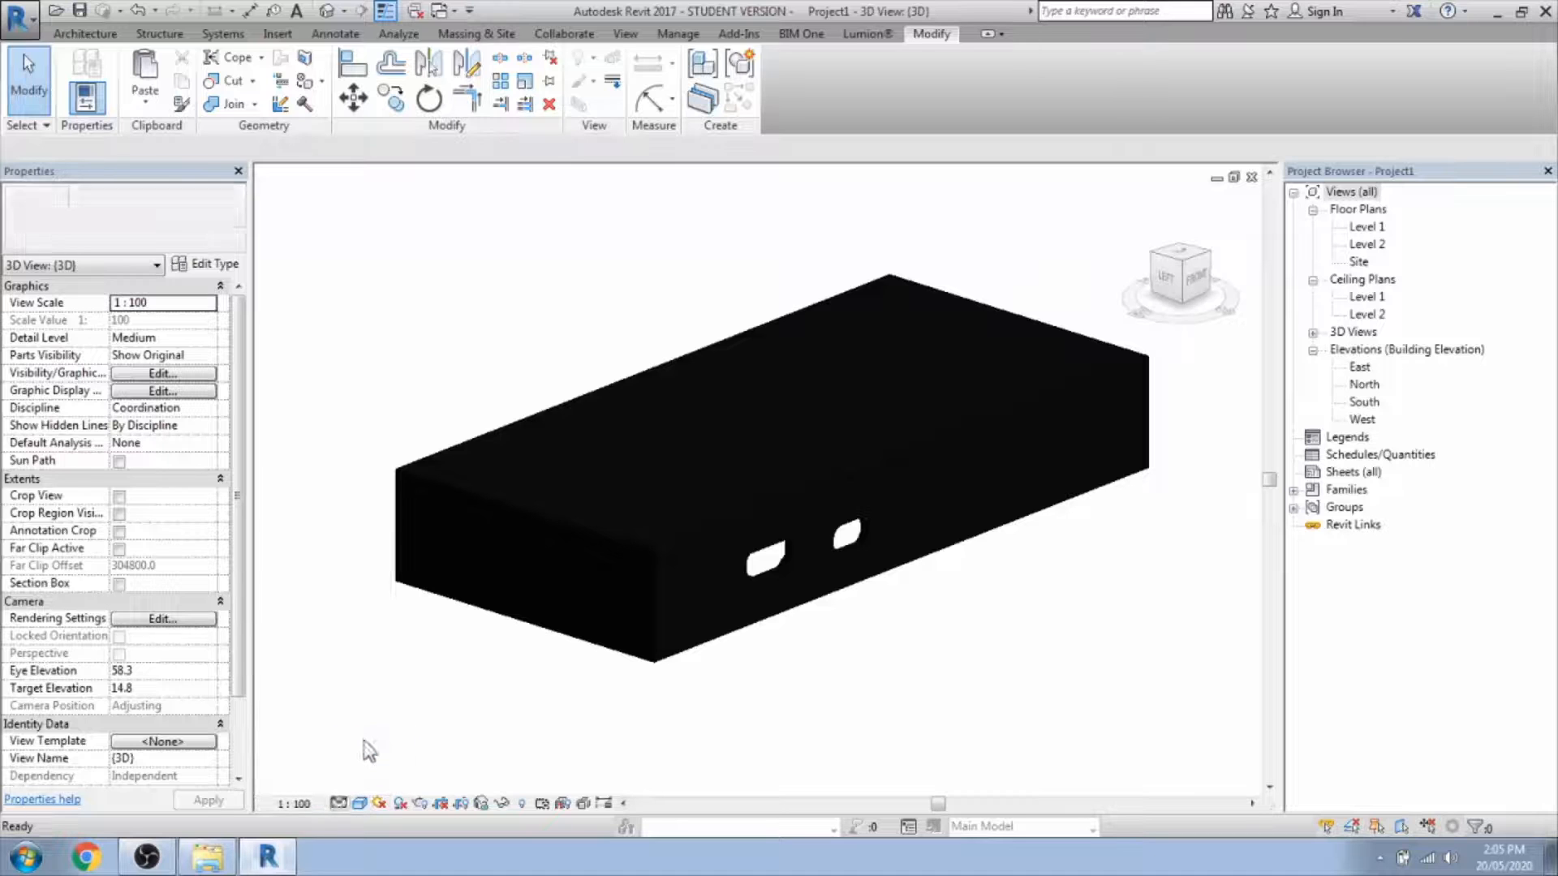
shift+middle_drag(681, 498, 694, 662)
Switch to Medium detail and orbit to see the port cutouts.
click(339, 804)
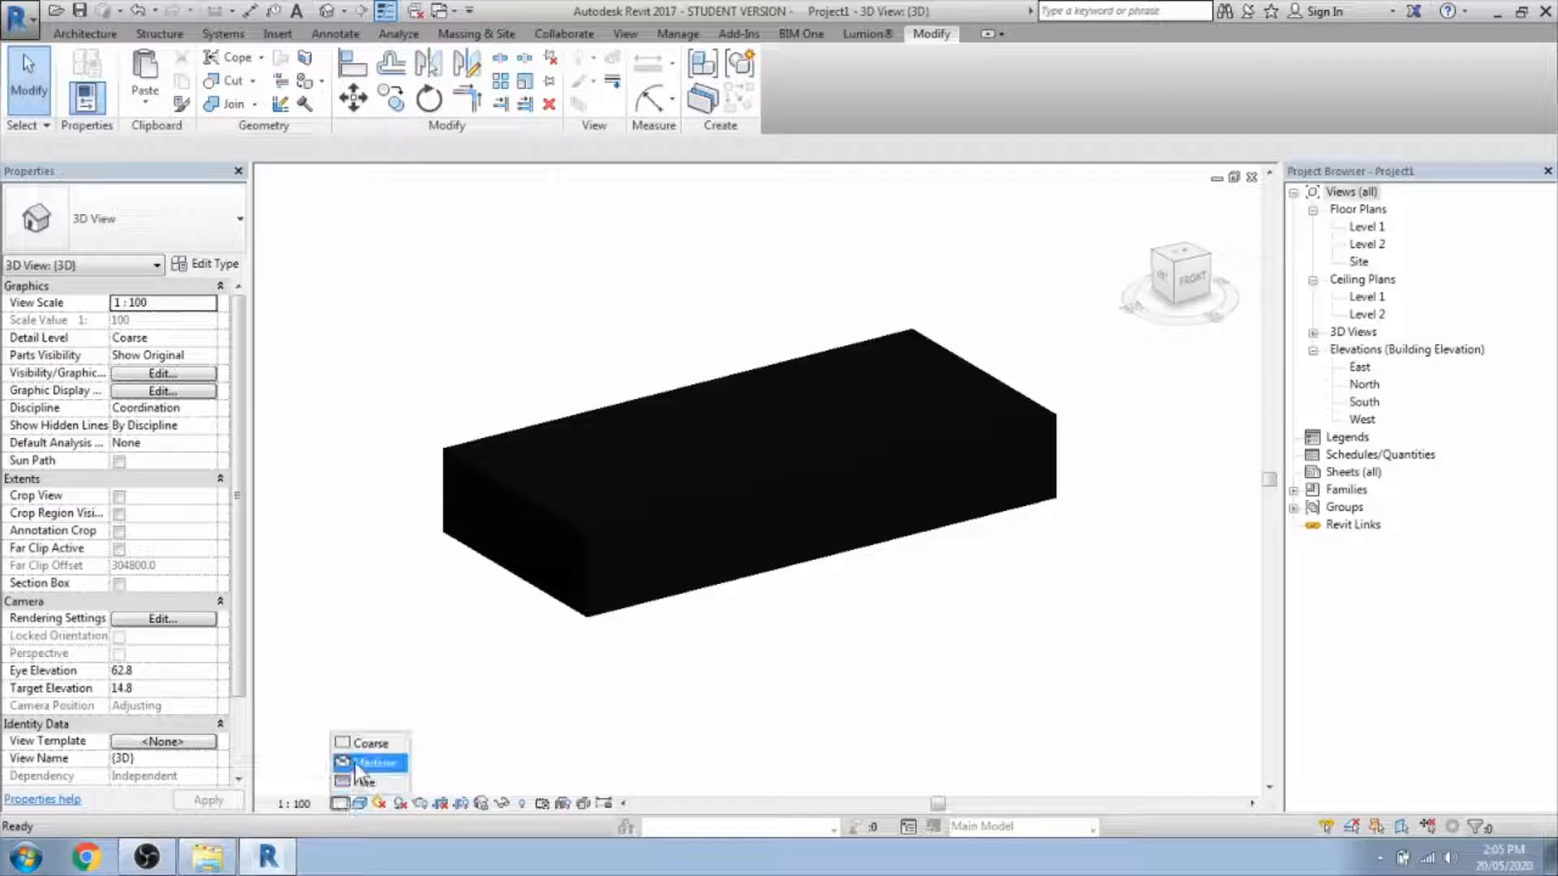
click(369, 761)
shift+middle_drag(568, 692, 602, 629)
scroll(701, 522, up, 5)
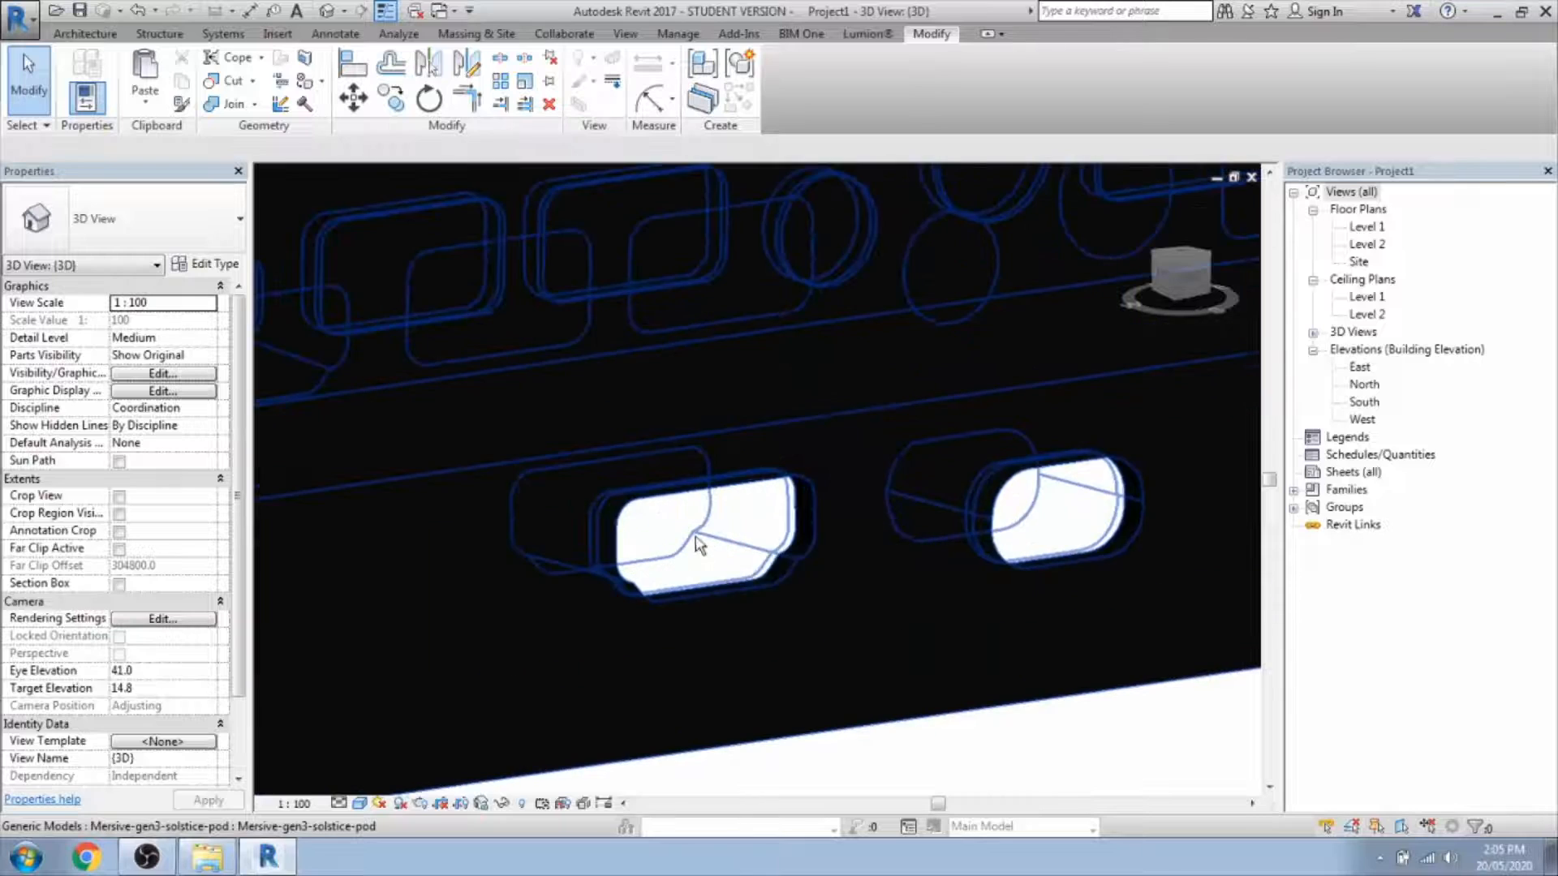
shift+middle_drag(699, 547, 750, 704)
Switch to Fine detail and orbit to show the box's port side.
click(339, 803)
click(357, 789)
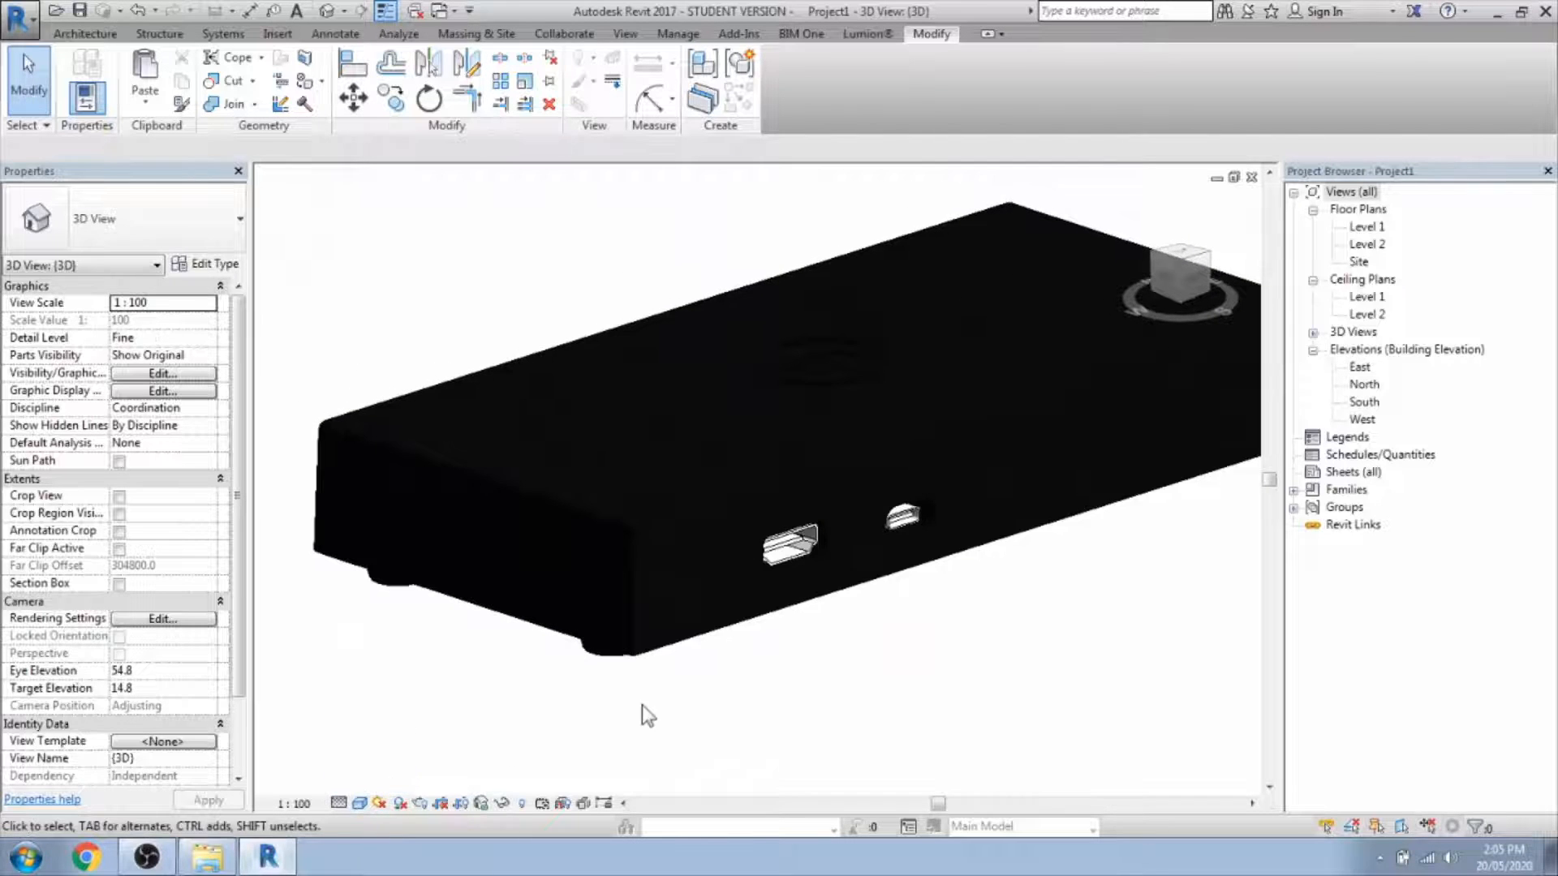
shift+middle_drag(796, 645, 592, 661)
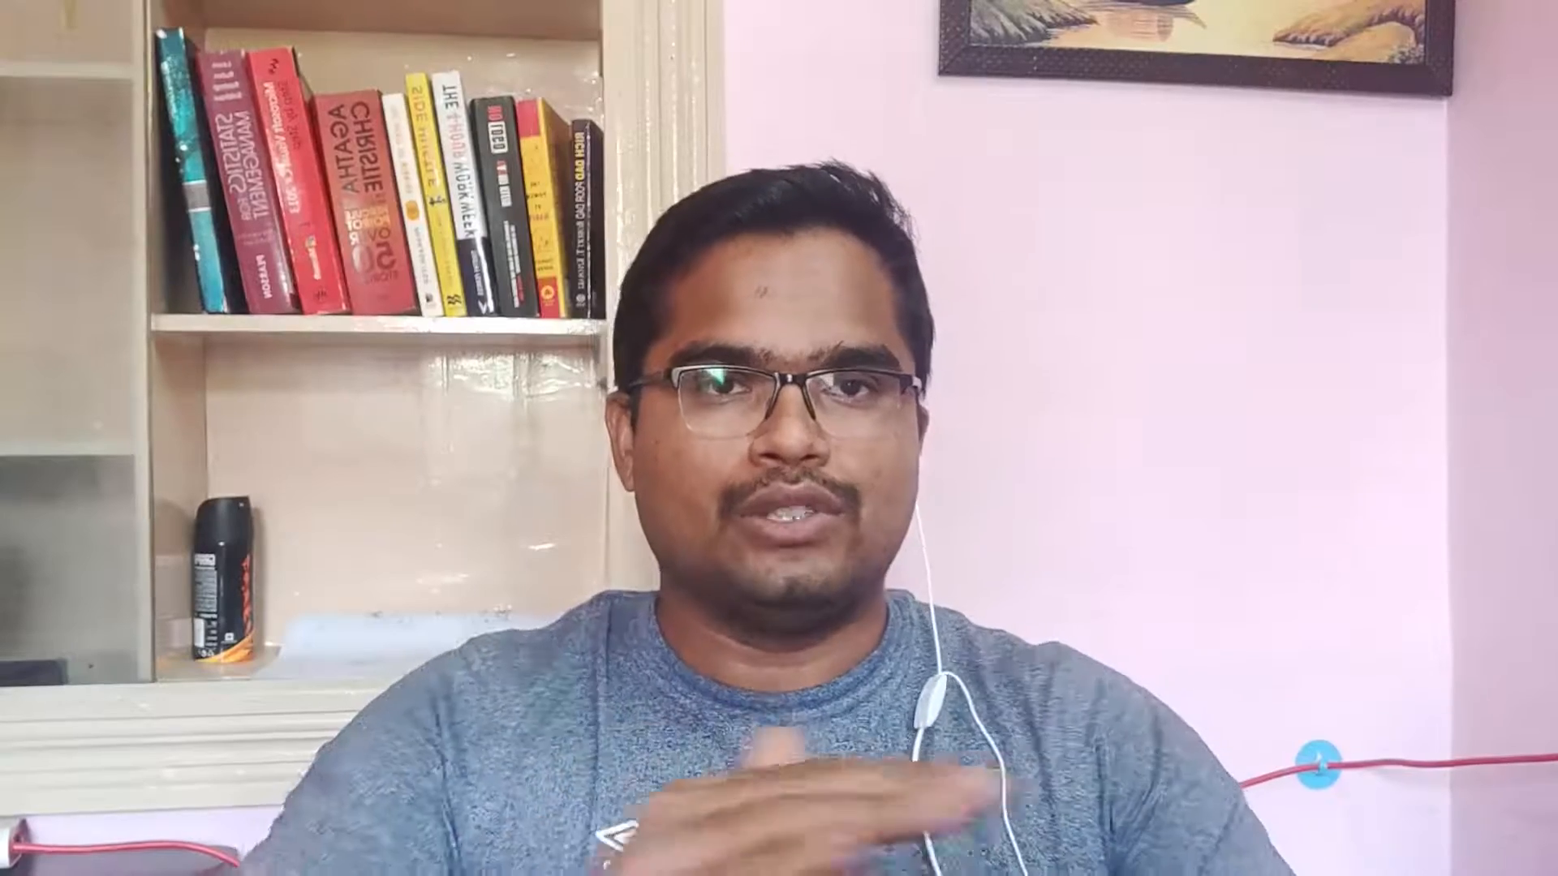